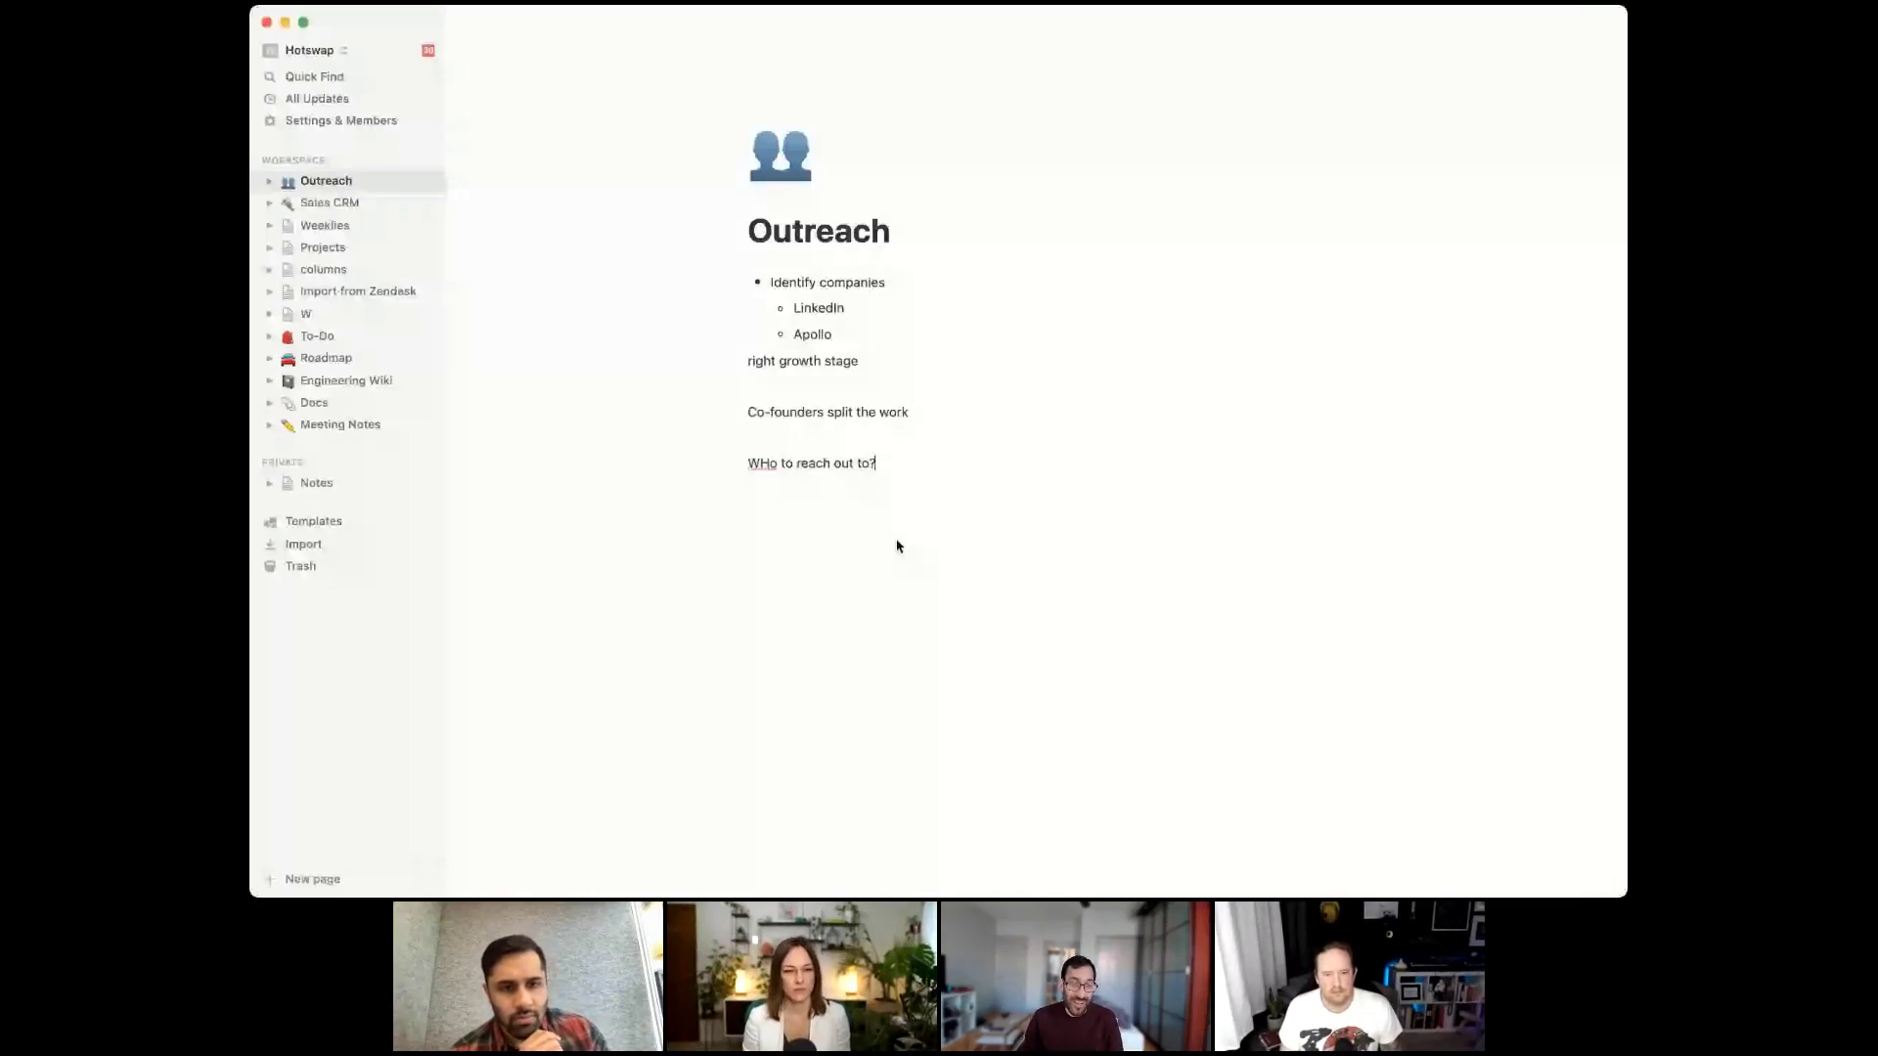
Under 'WHo to reach out to?', add bullets 'customer success managers' and 'engineering leads'
{"action": "type", "text": "o?"}
{"action": "key", "text": "Return"}
{"action": "type", "text": "- customer success managers"}
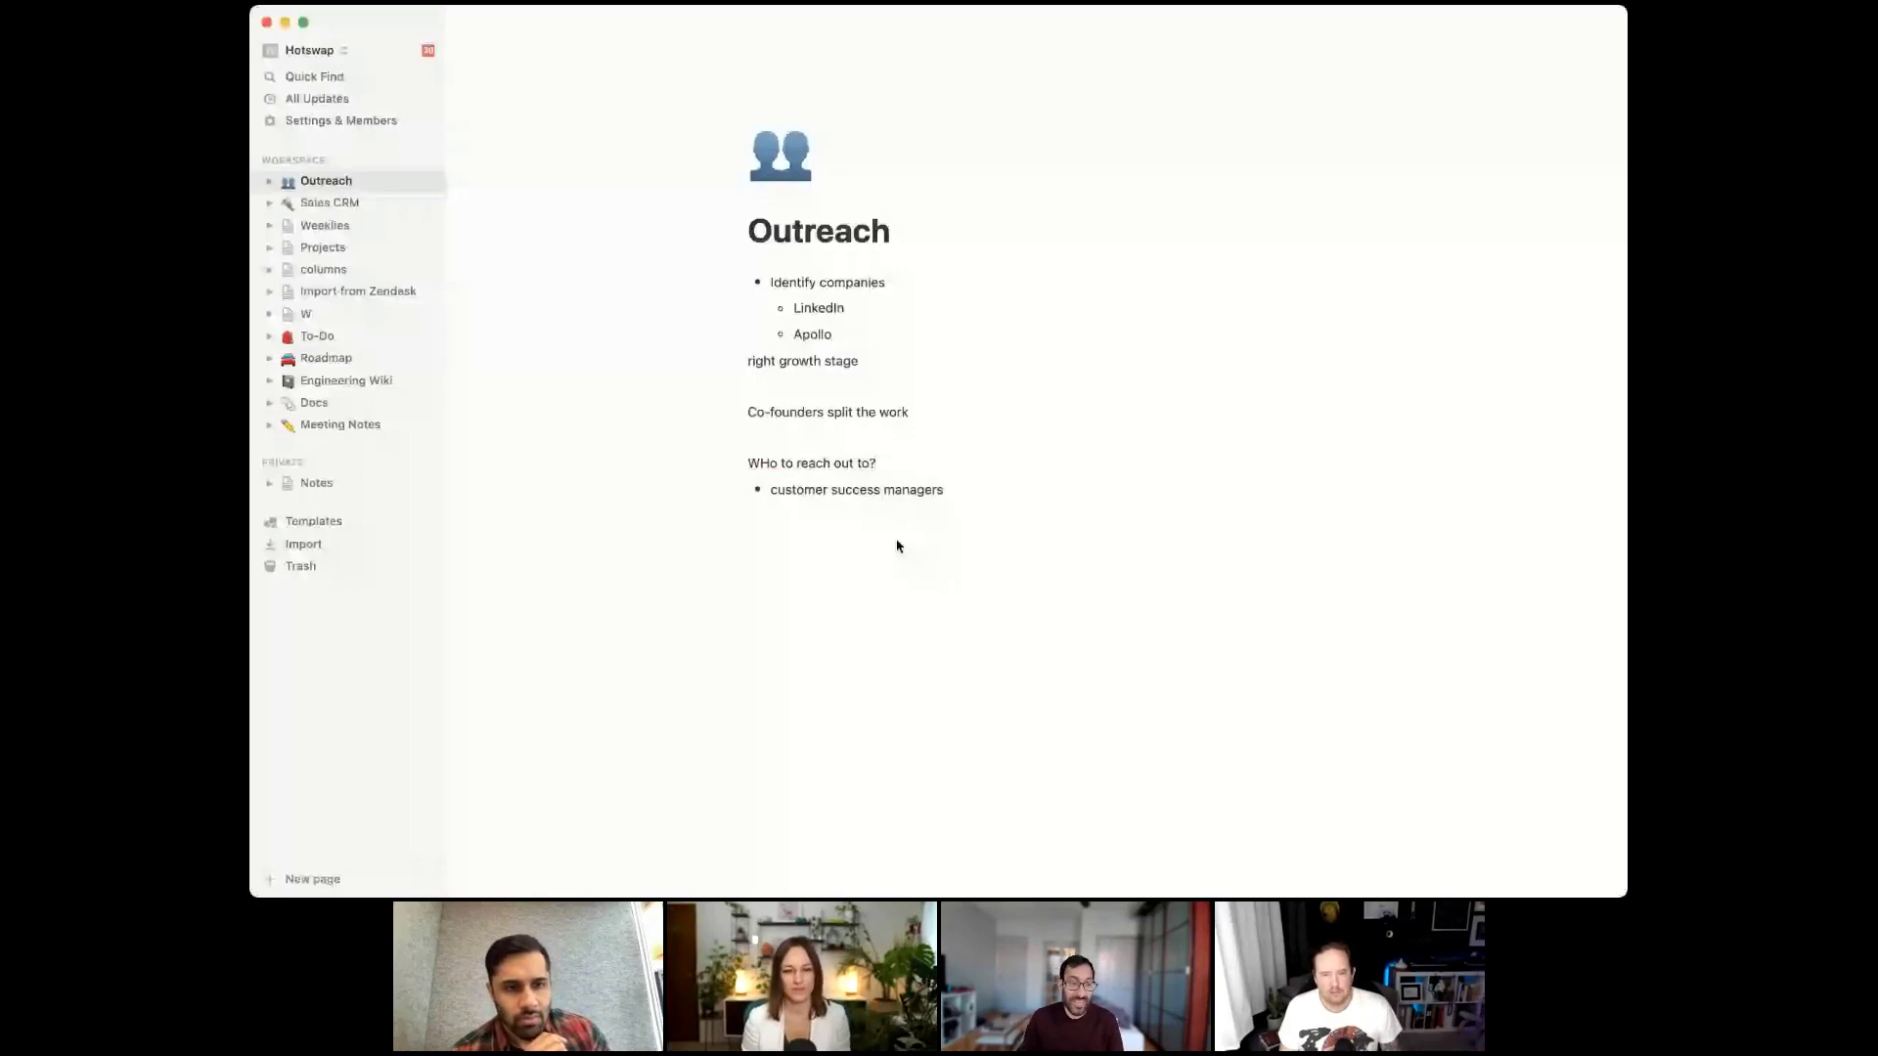
{"action": "key", "text": "Return"}
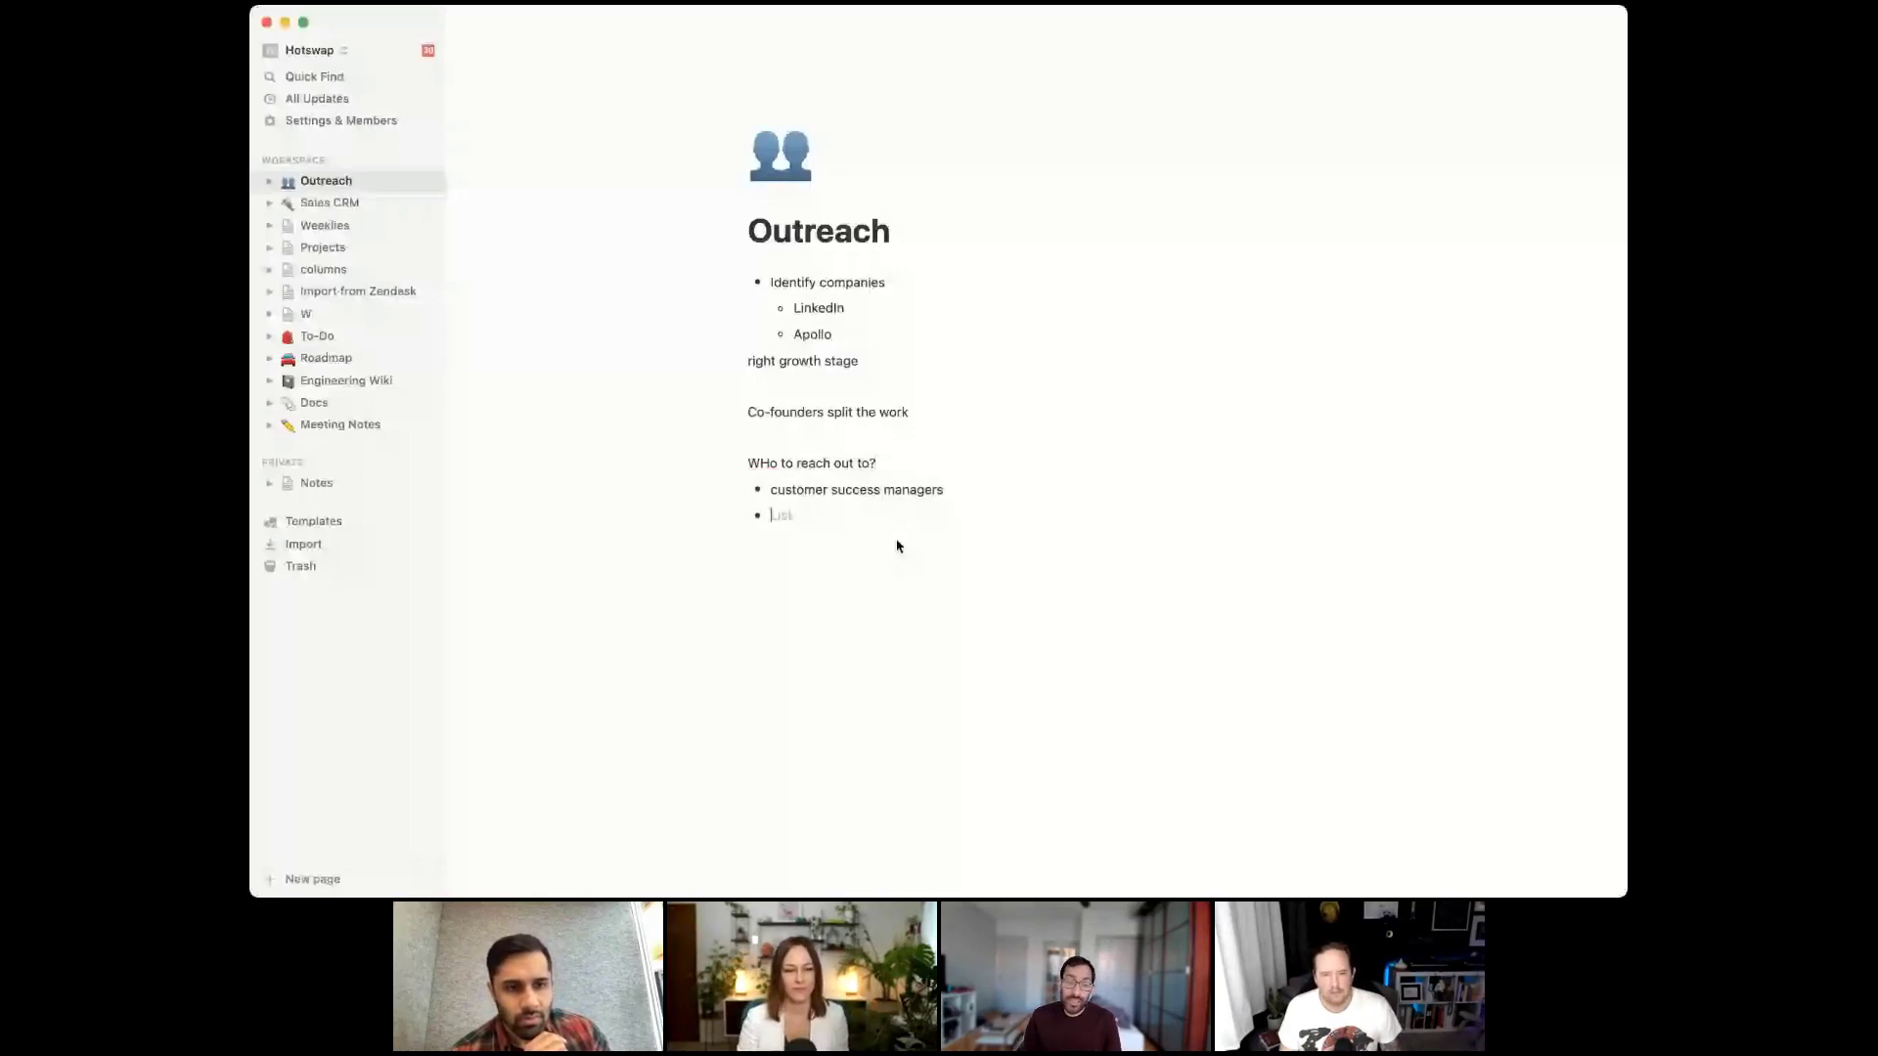
{"action": "type", "text": "engineering leads"}
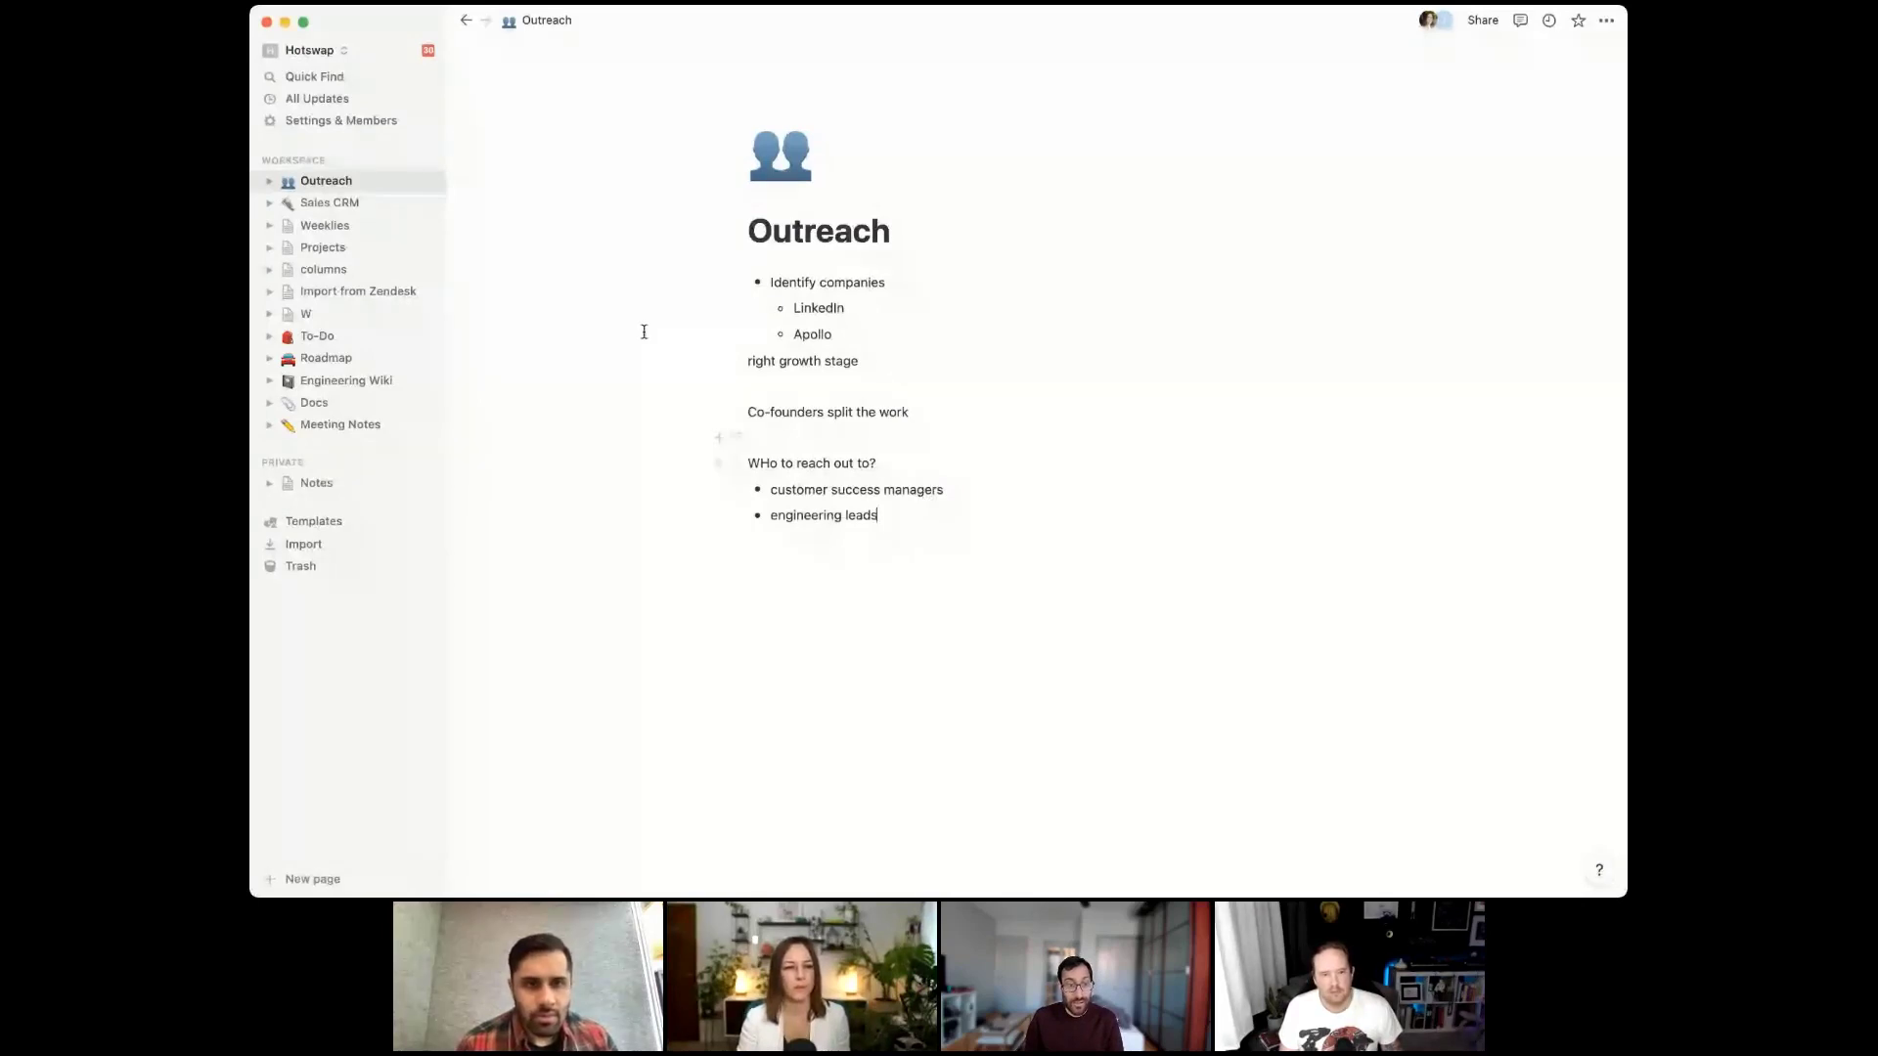
{"action": "left_click", "coordinate": [366, 204]}
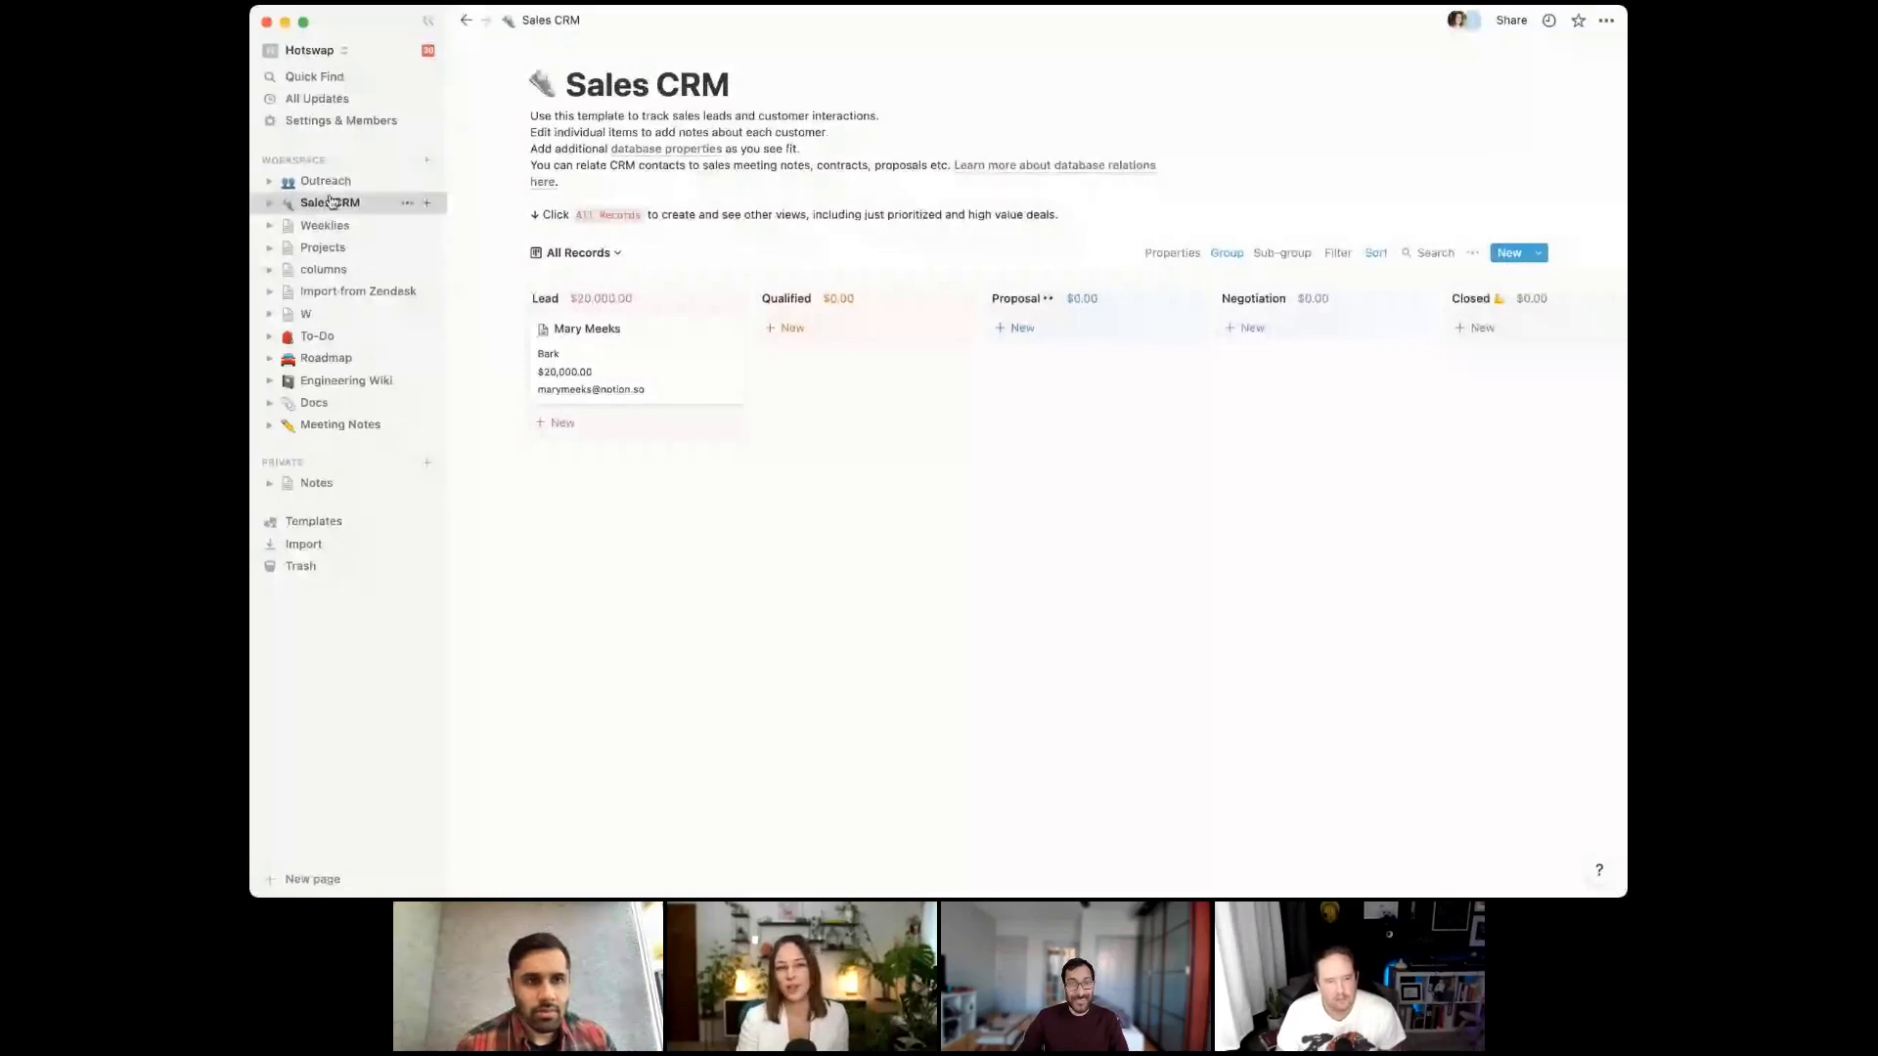
Copy the Sales CRM page link from its options menu and go back to Outreach
{"action": "left_click", "coordinate": [407, 202]}
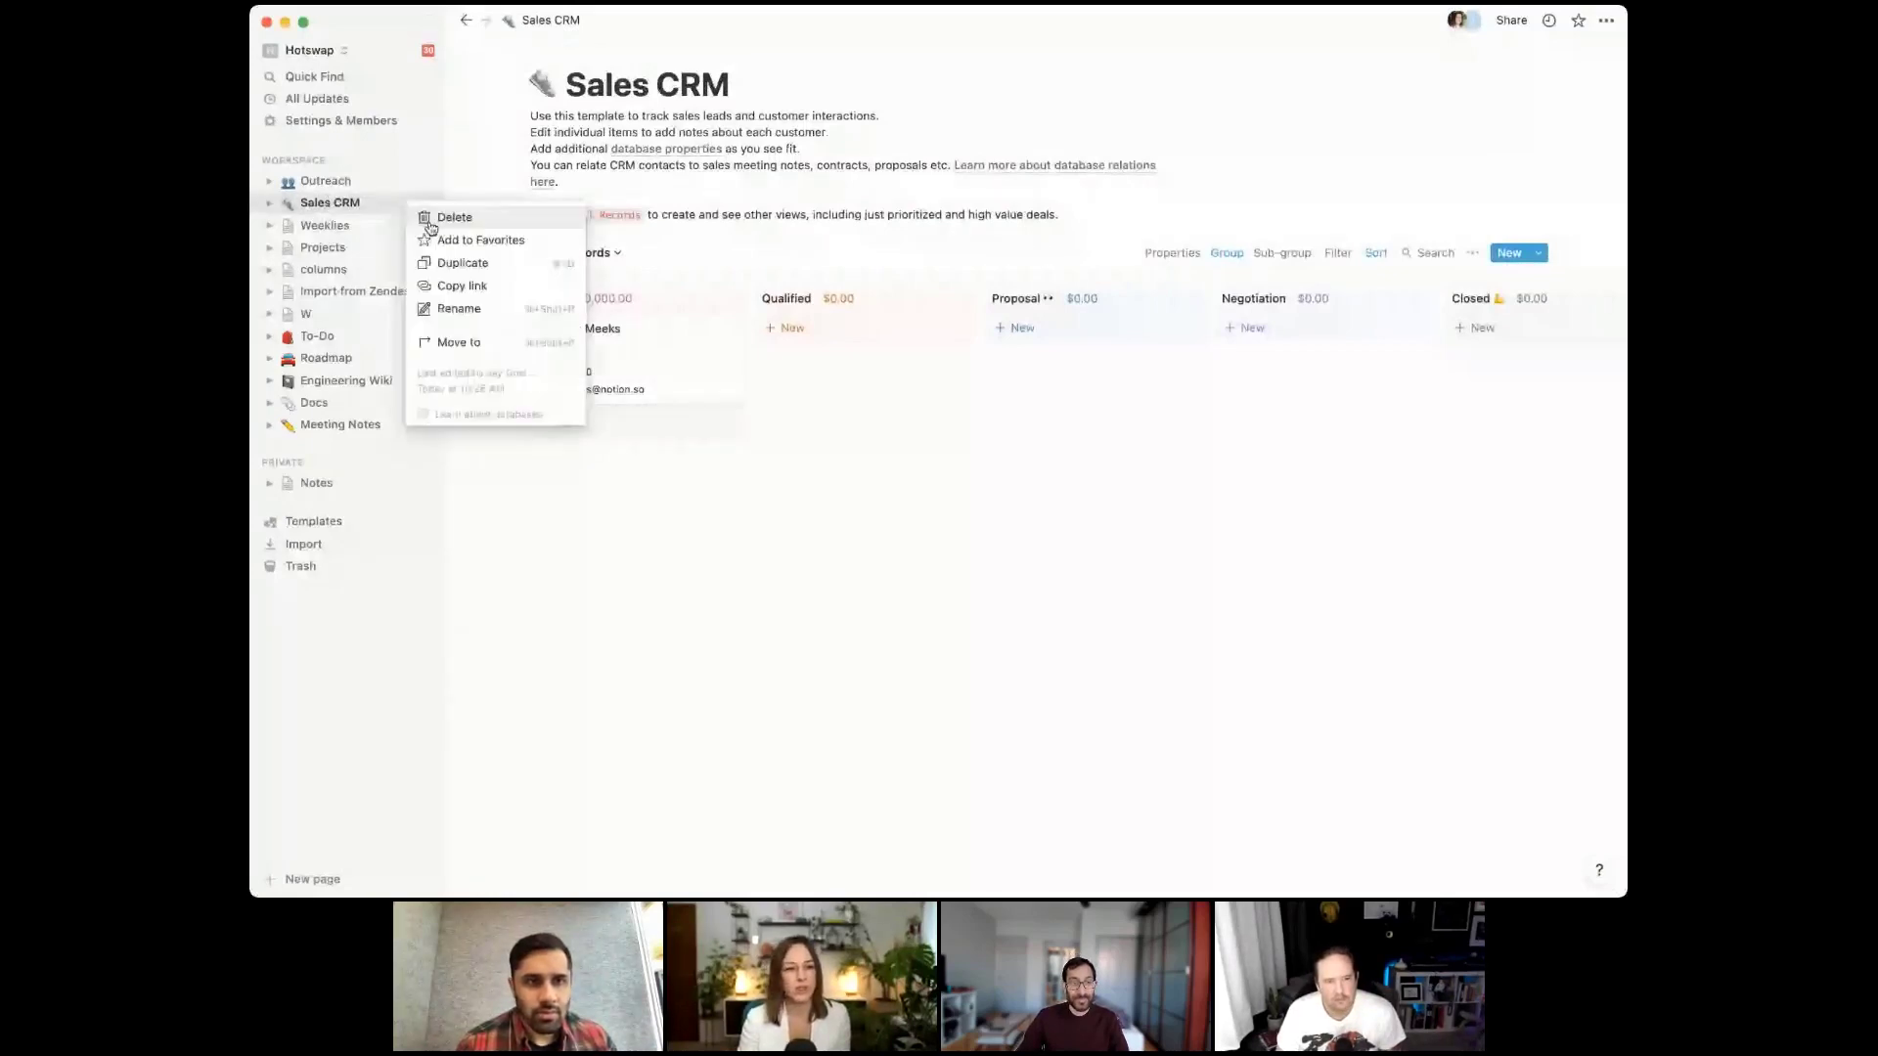
{"action": "left_click", "coordinate": [453, 289]}
{"action": "left_click", "coordinate": [326, 180]}
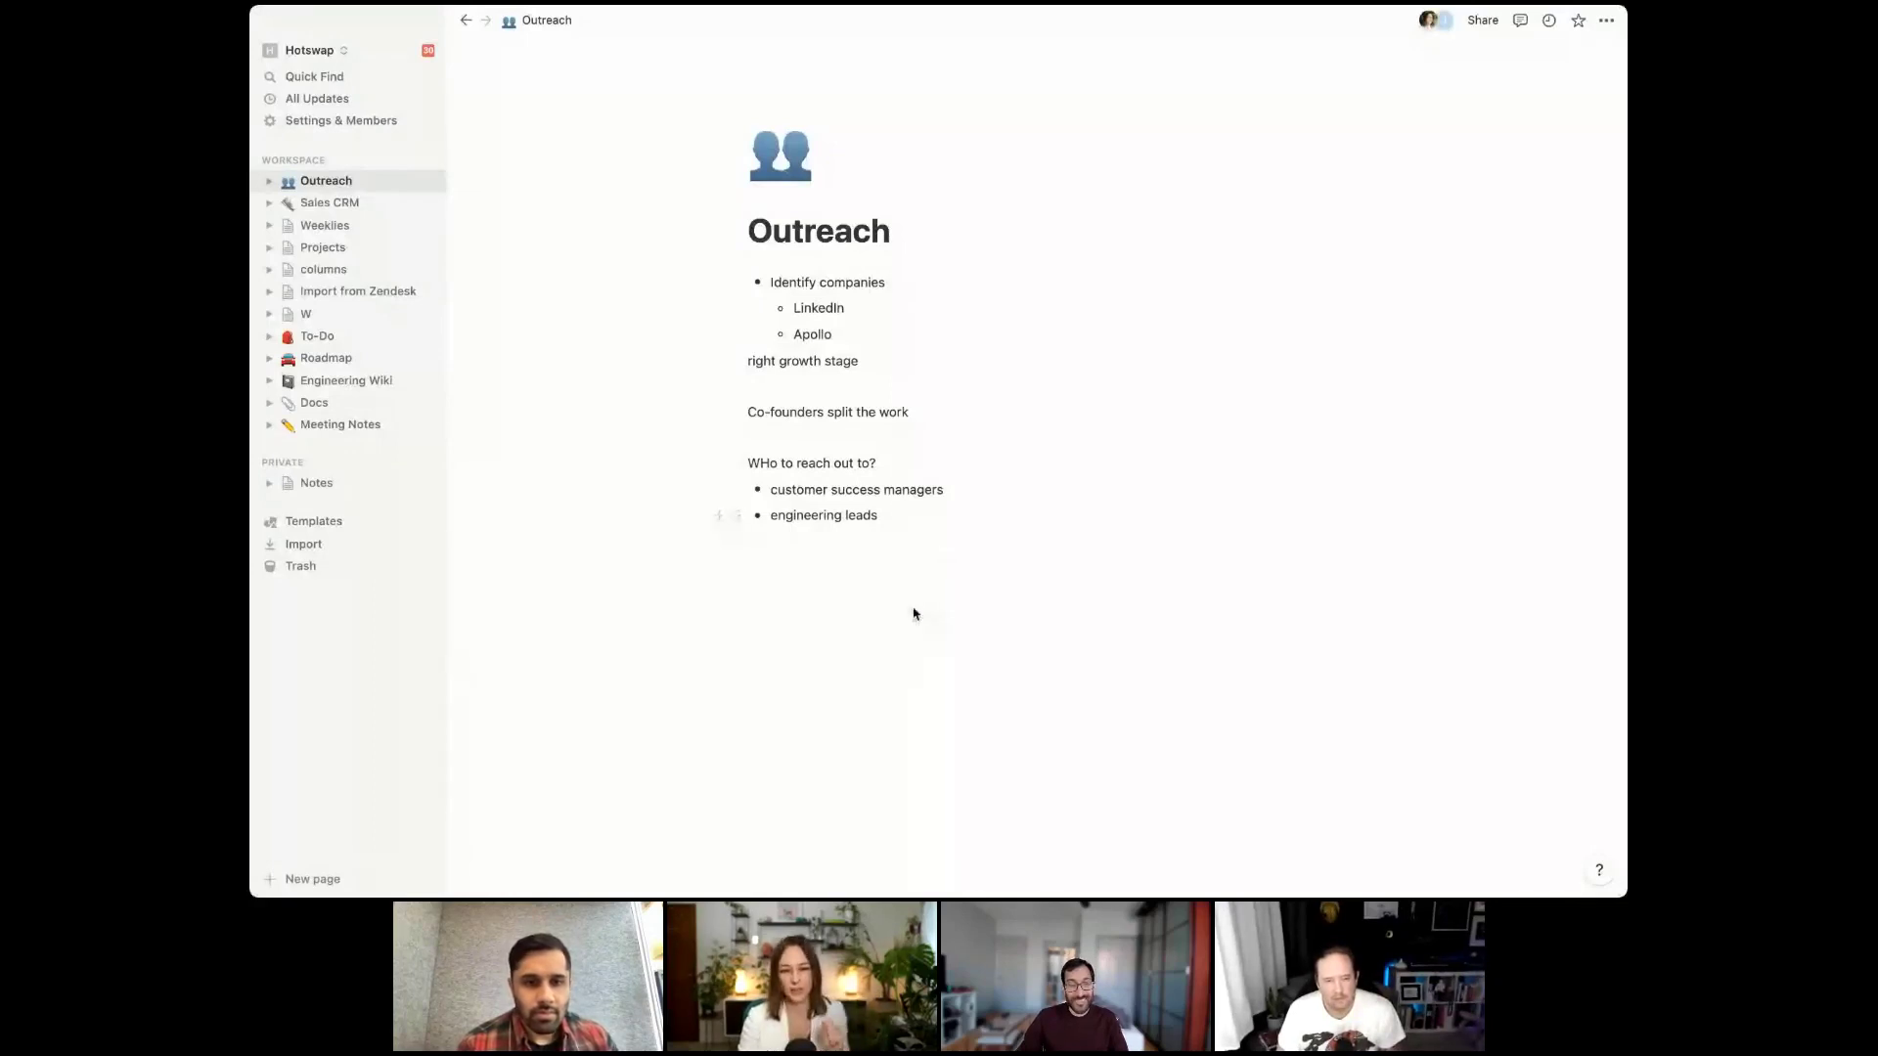
Make Outreach full width and paste the Sales CRM link below the notes as a linked database
{"action": "left_click", "coordinate": [1608, 23]}
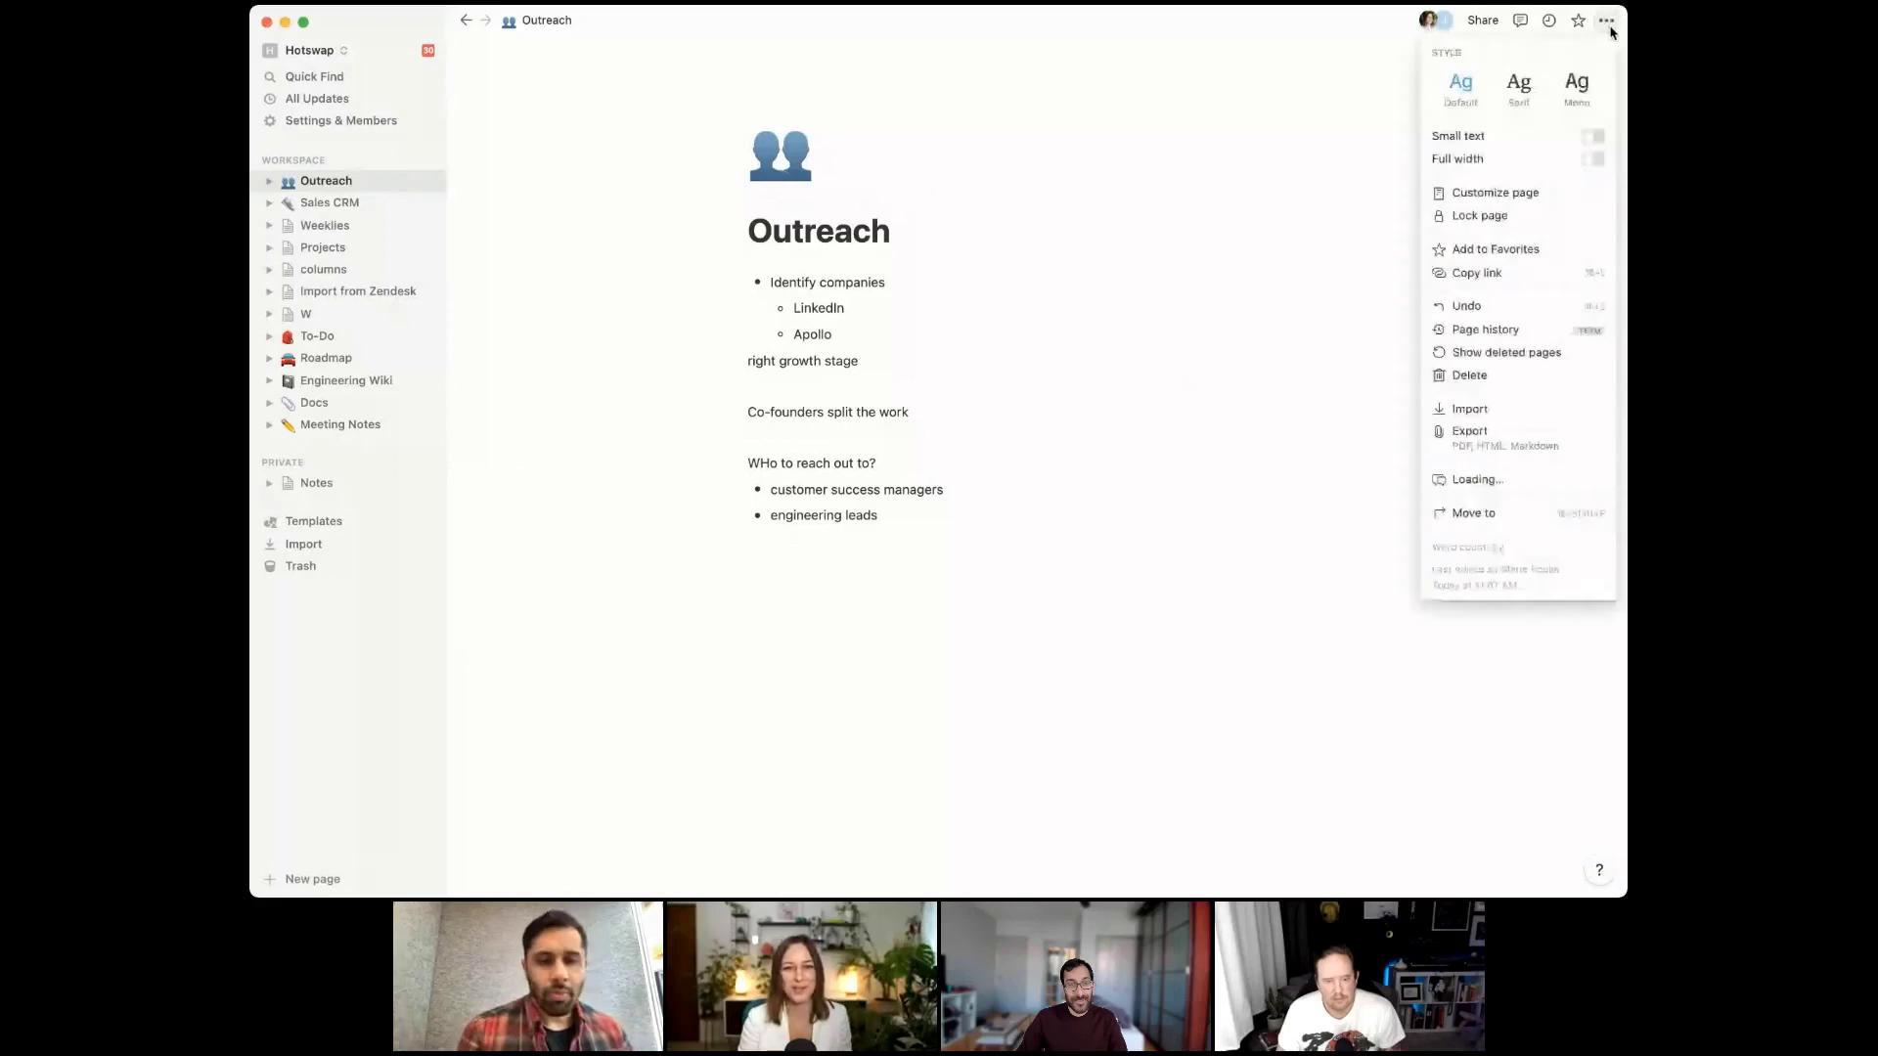
{"action": "left_click", "coordinate": [1595, 160]}
{"action": "left_click", "coordinate": [677, 543]}
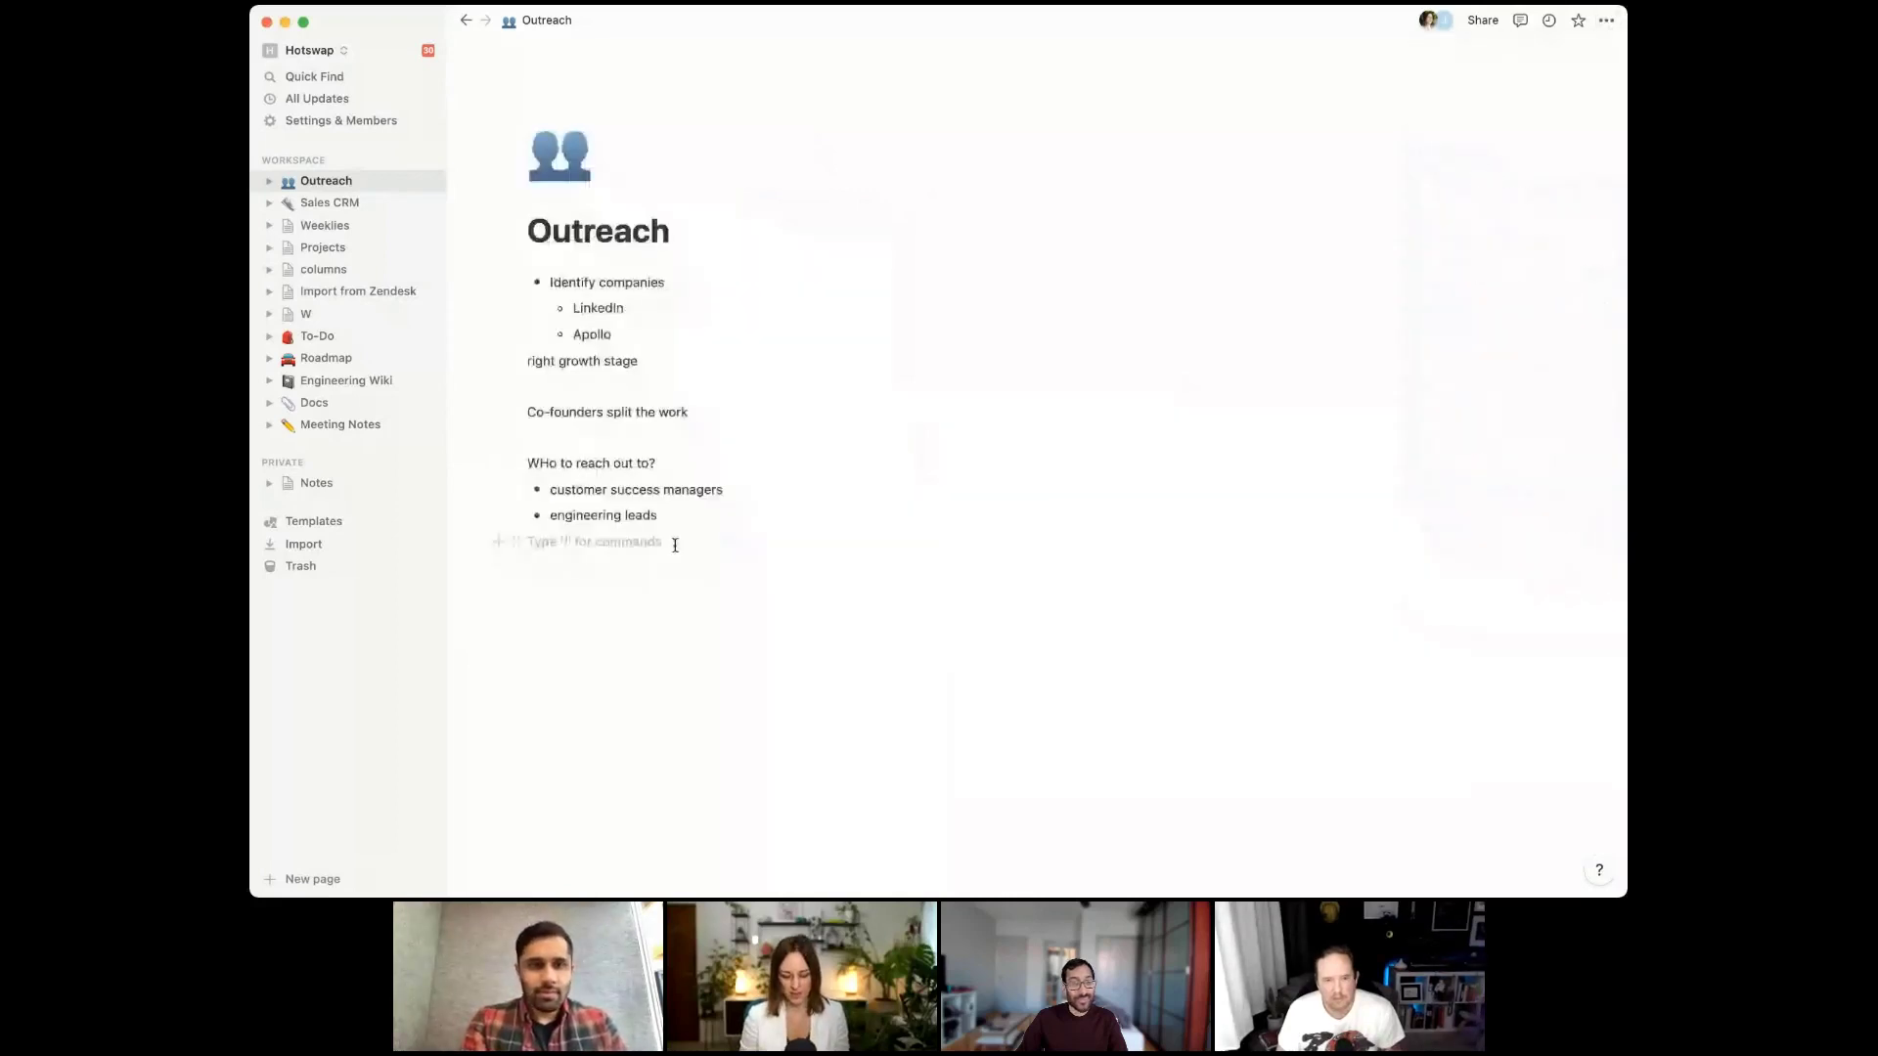
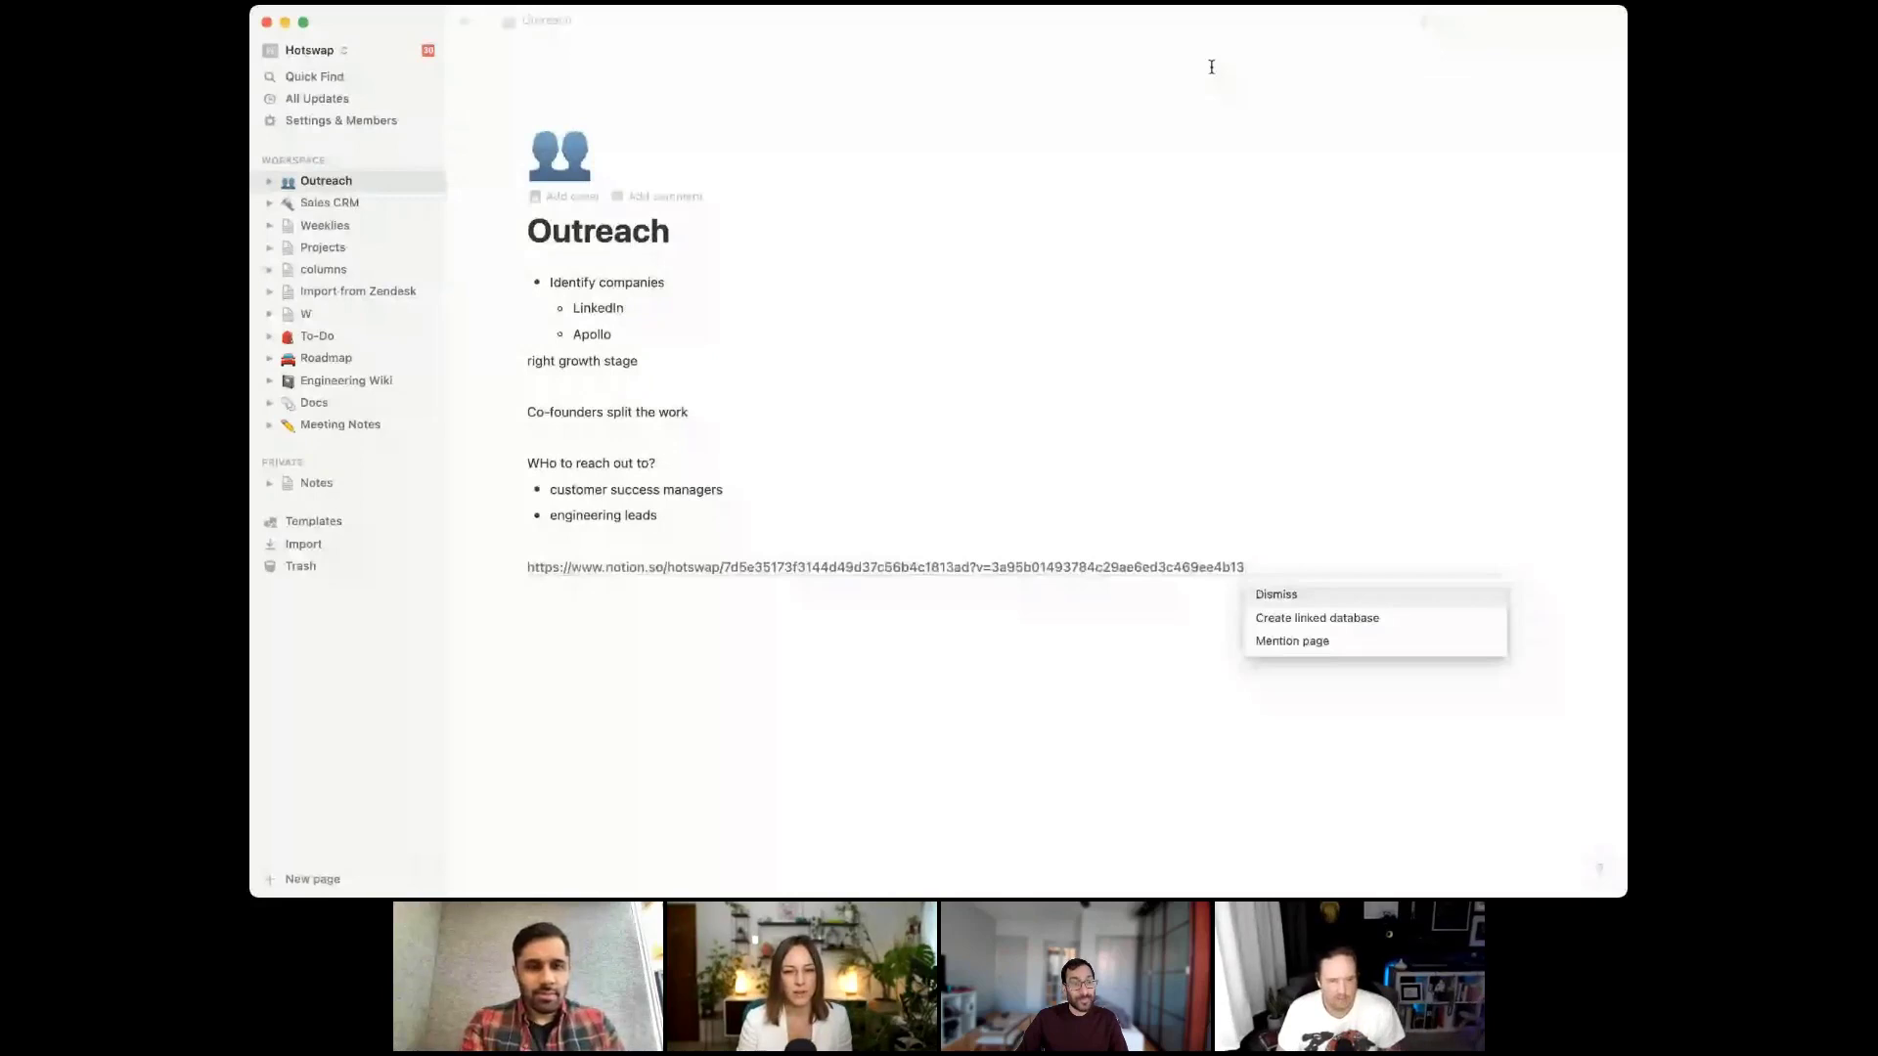
{"action": "left_click", "coordinate": [1330, 623]}
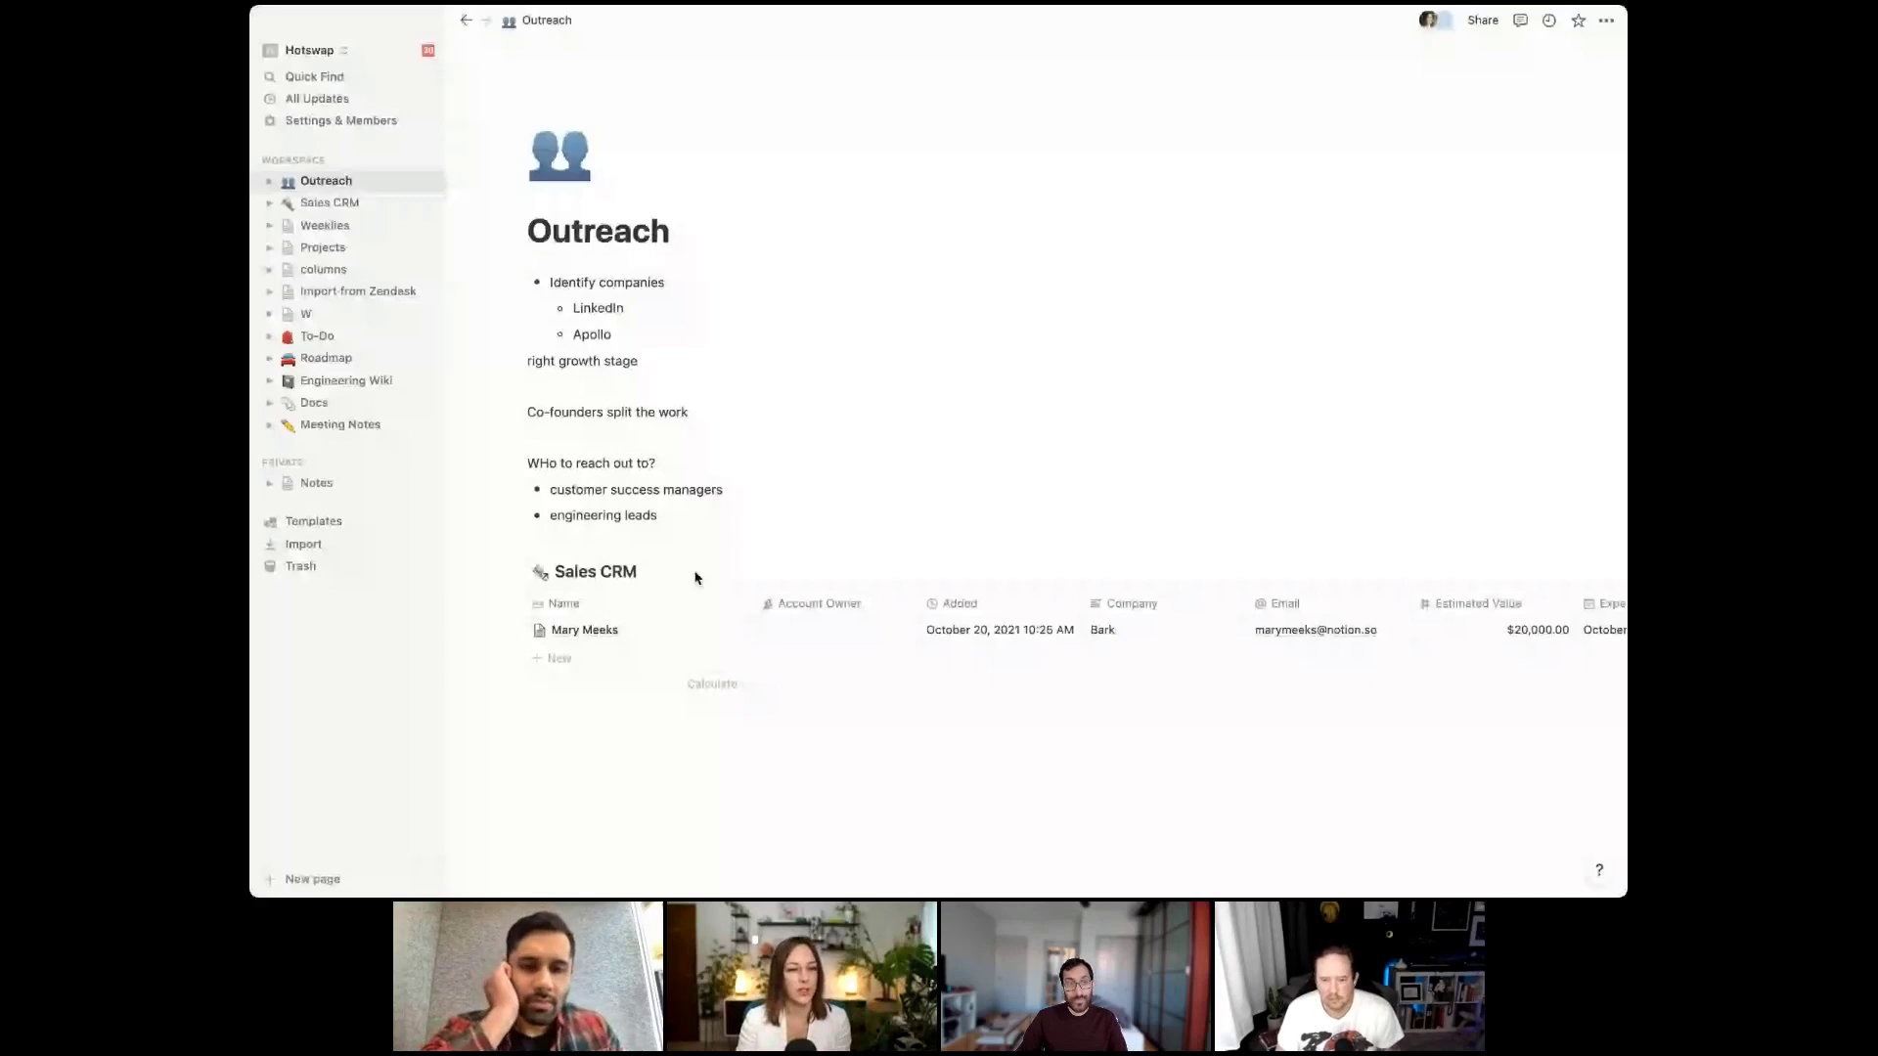
{"action": "left_click", "coordinate": [704, 515]}
{"action": "key", "text": "Return"}
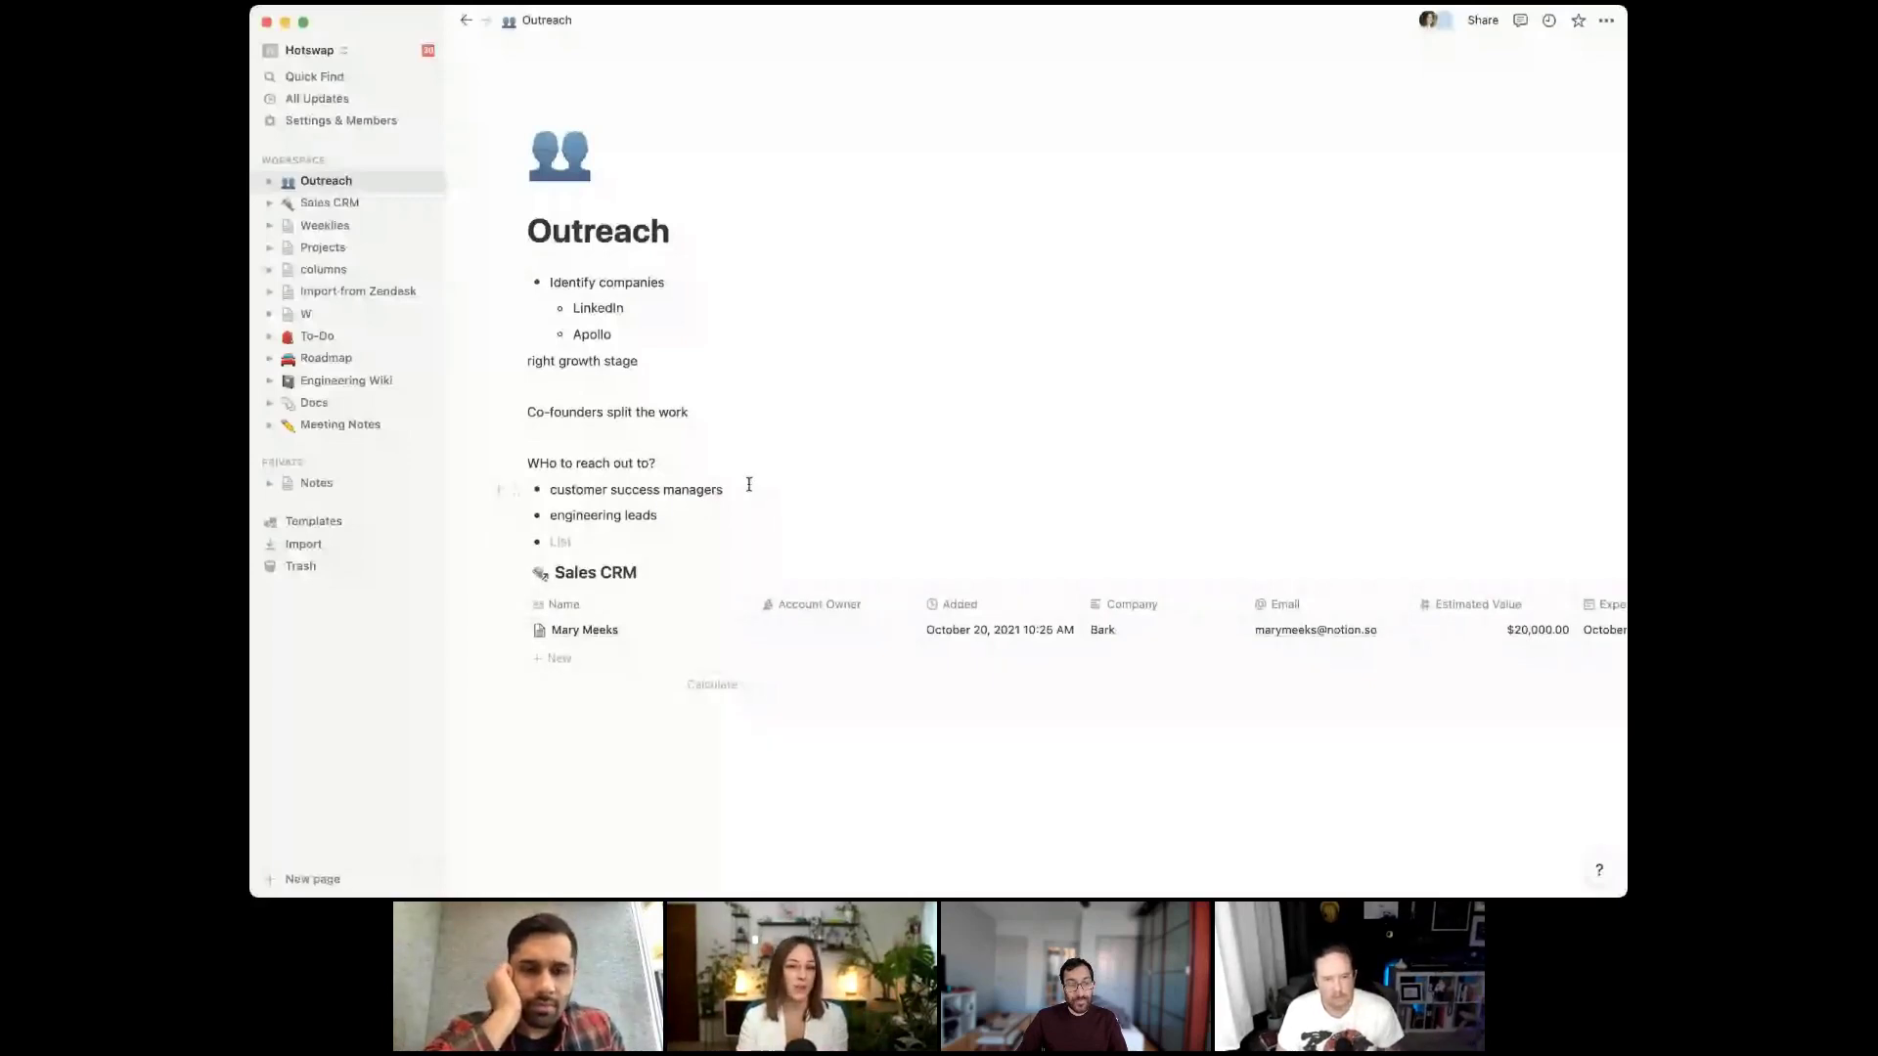
{"action": "key", "text": "BackSpace"}
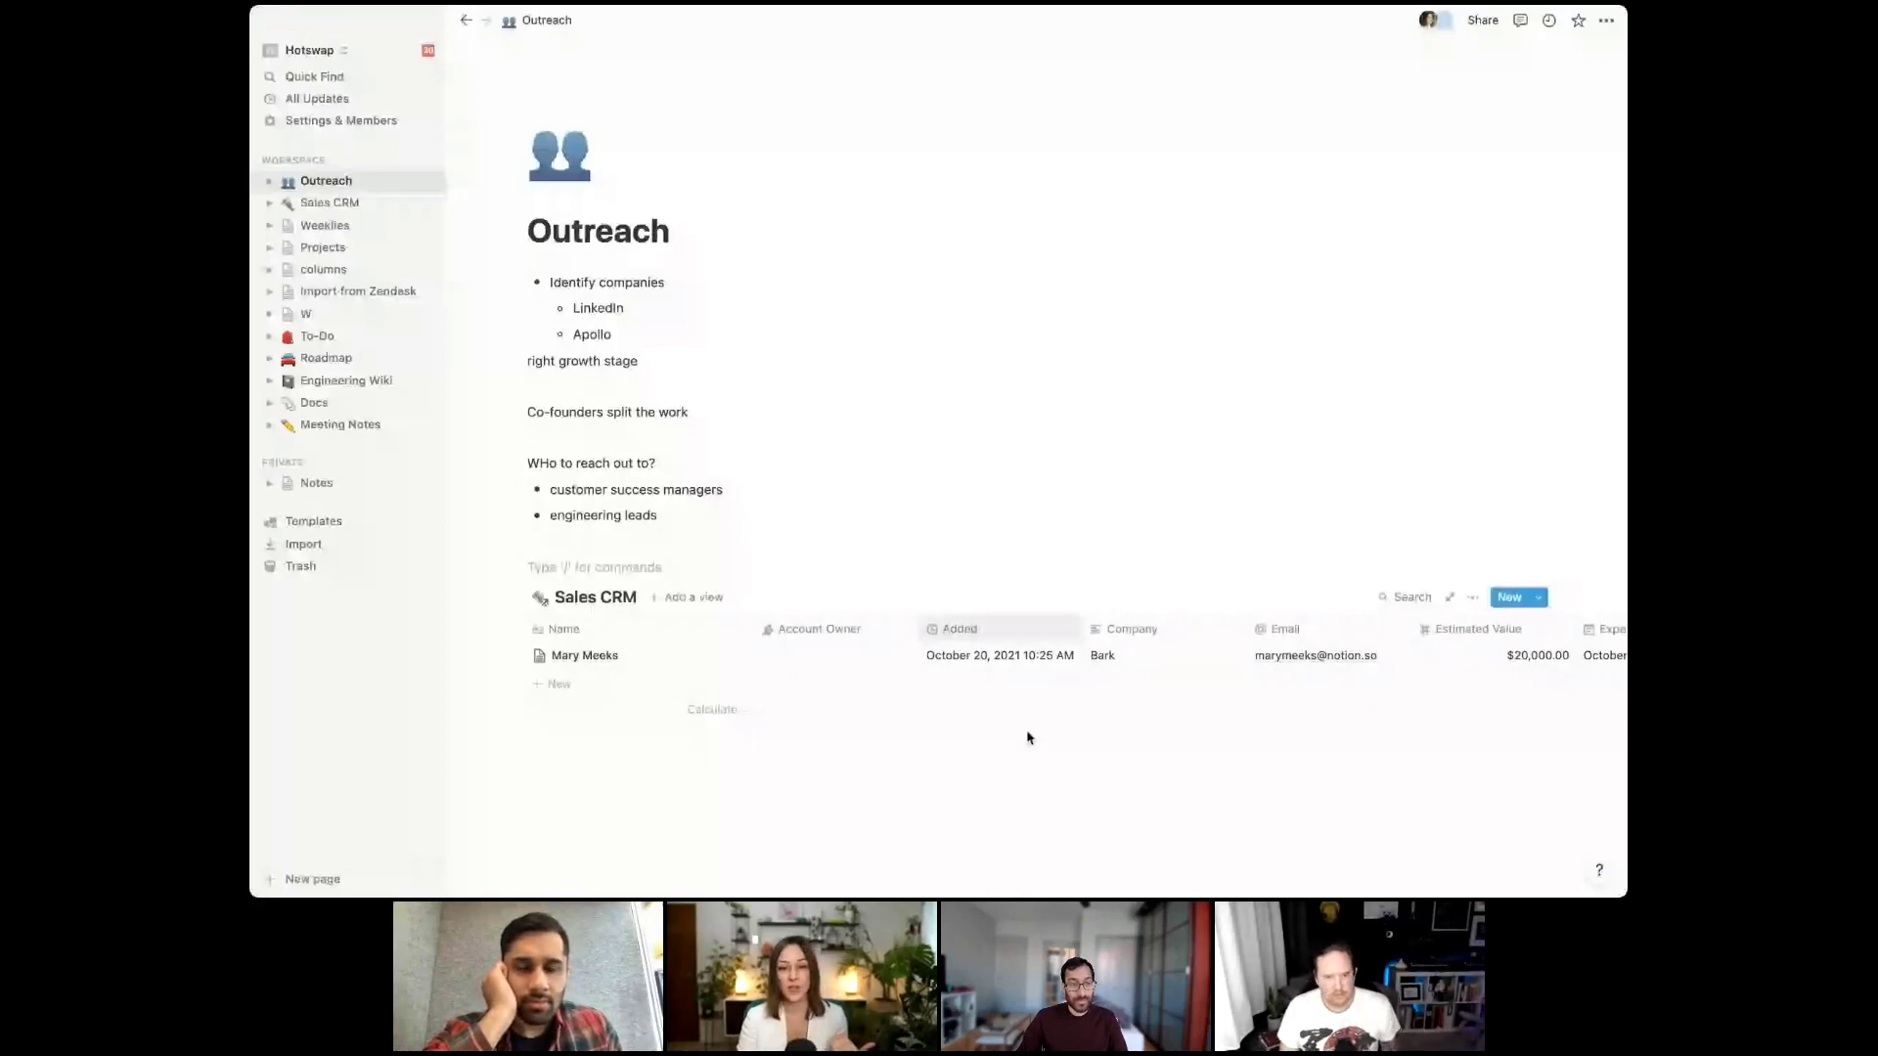
{"action": "left_click", "coordinate": [1539, 598]}
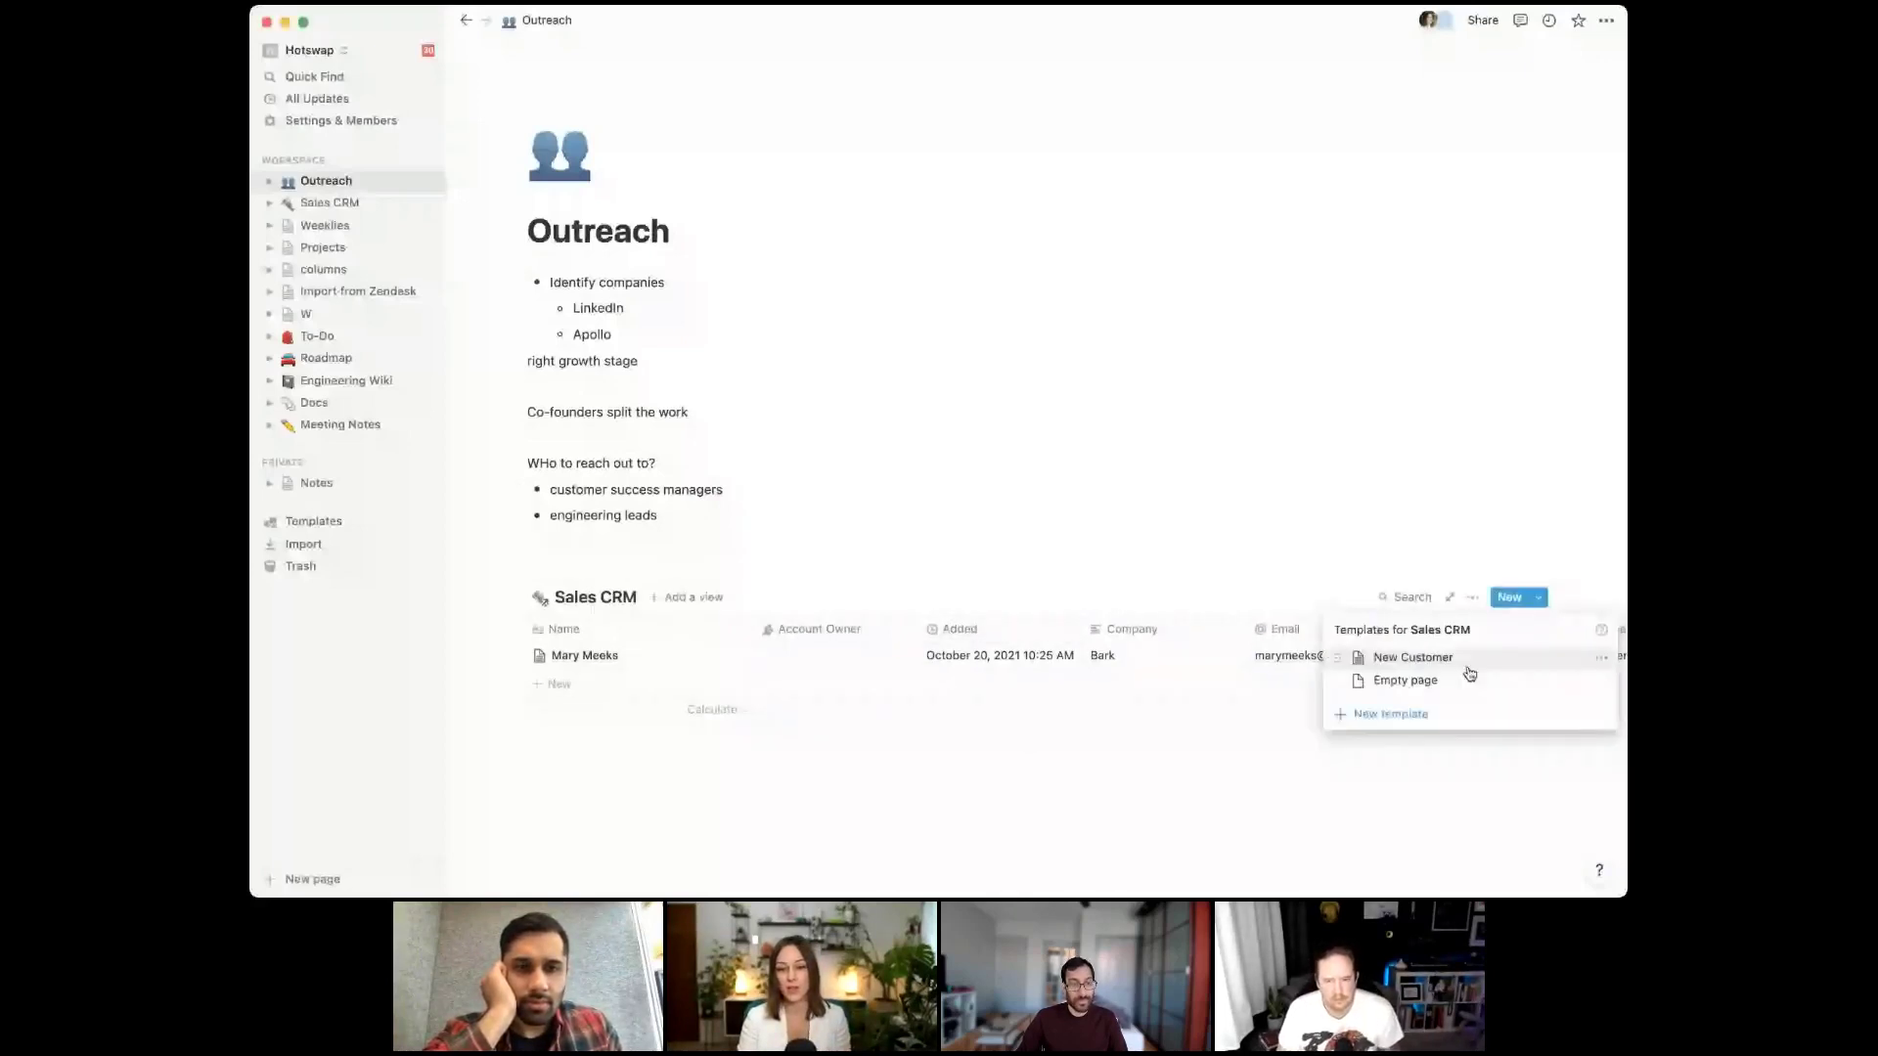
{"action": "left_click", "coordinate": [1601, 665]}
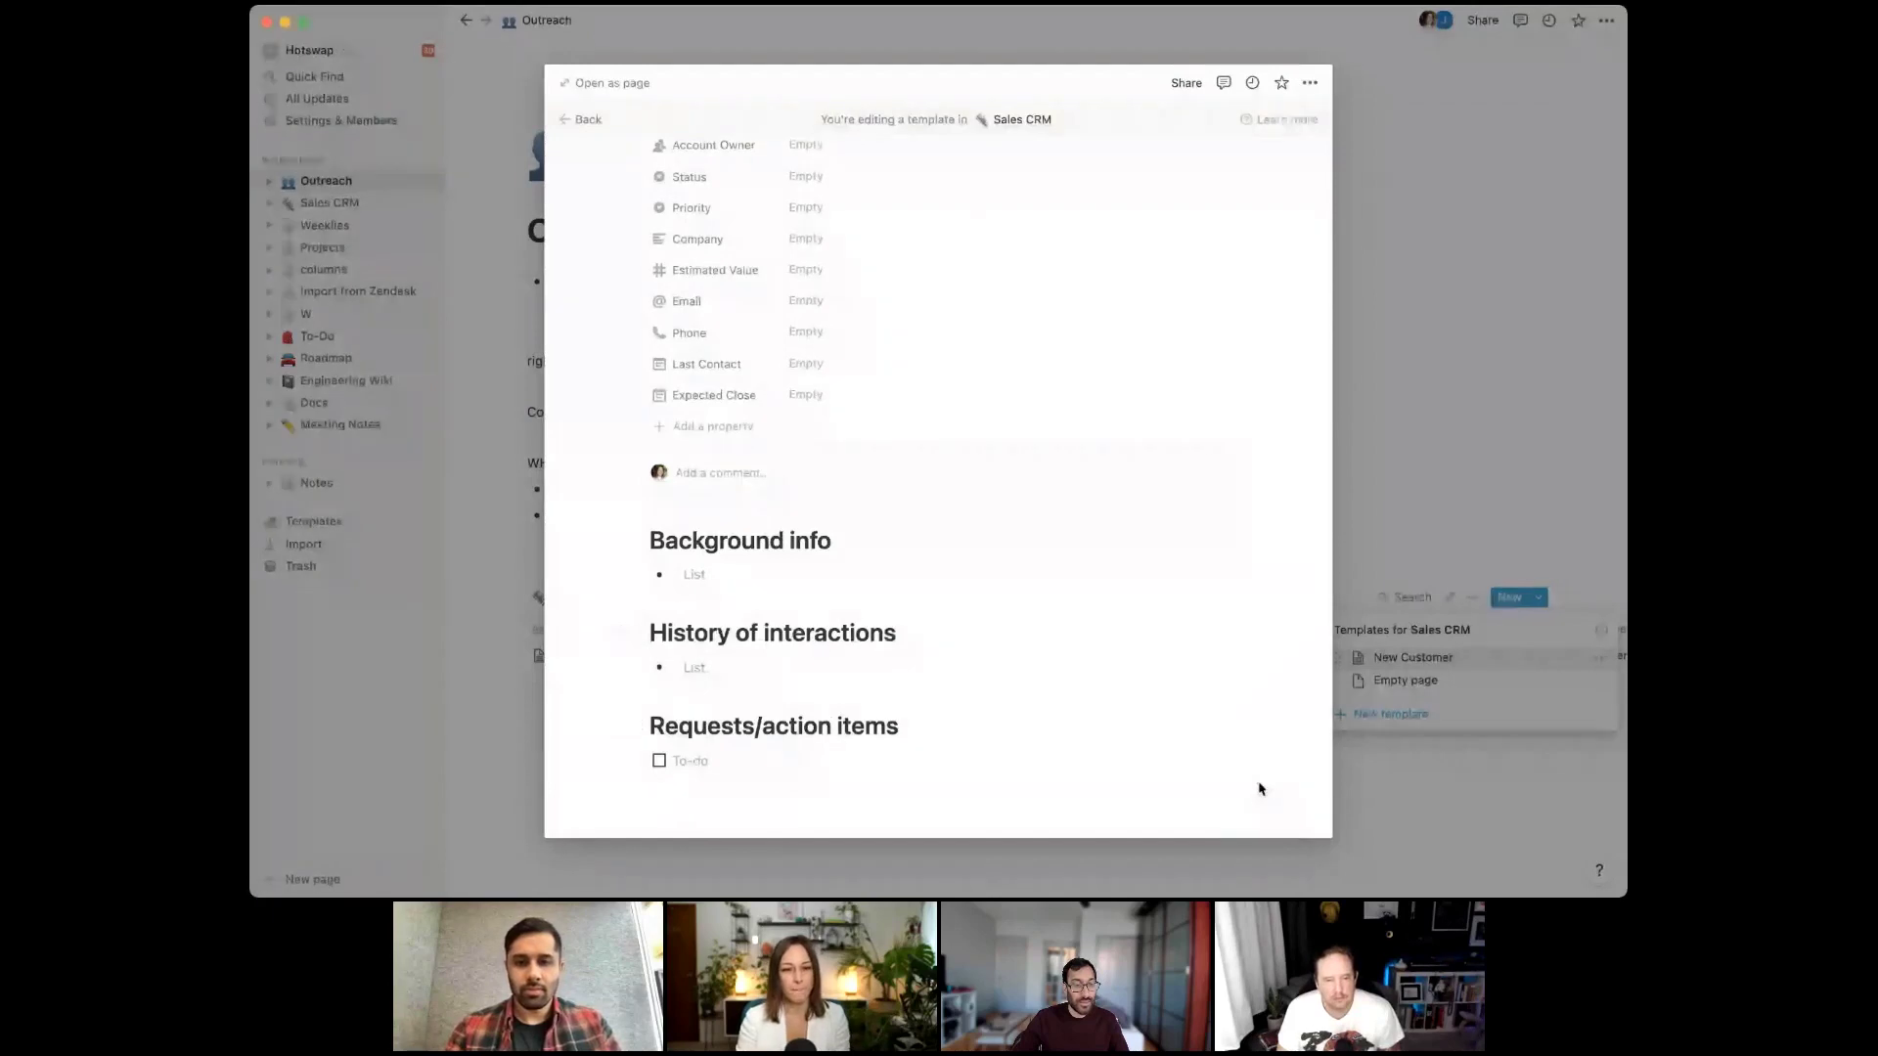
{"action": "key", "text": "Escape"}
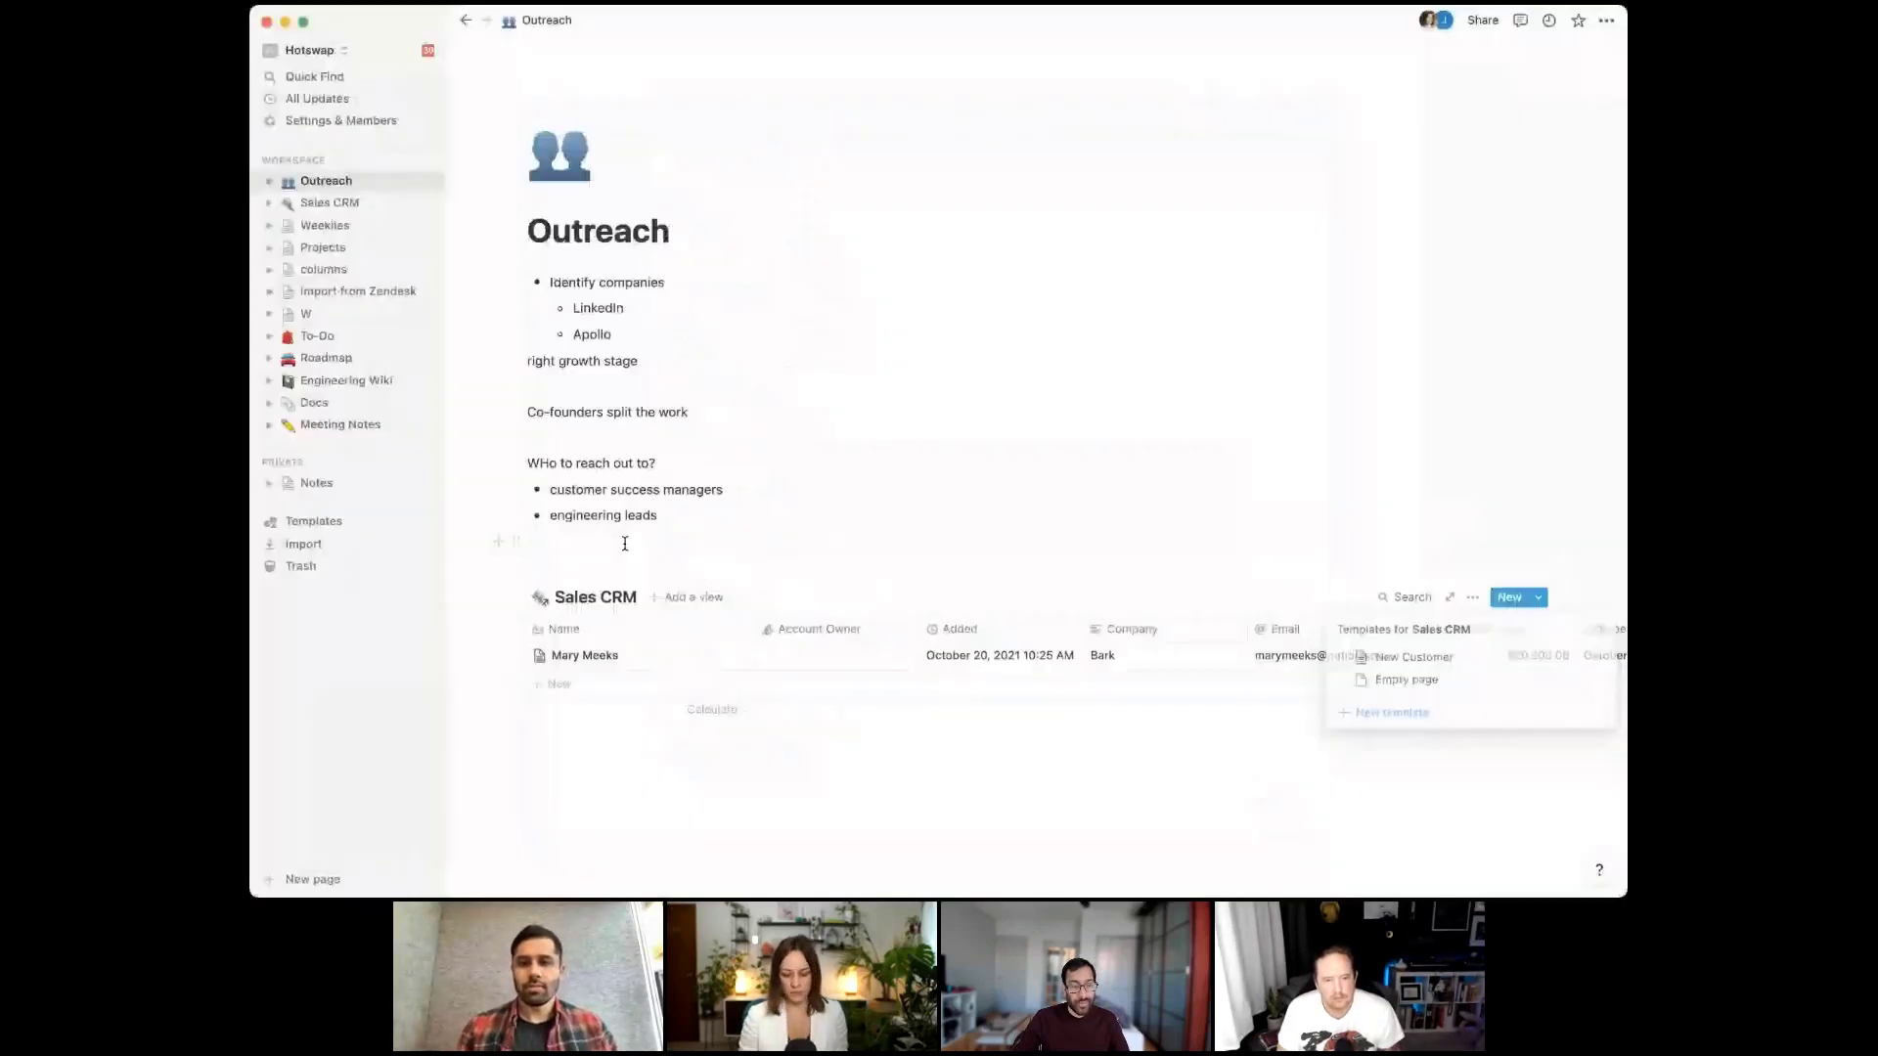
Add an 'Email script template' line above the Sales CRM database
{"action": "left_click", "coordinate": [624, 544]}
{"action": "key", "text": "Return"}
{"action": "type", "text": "Ema"}
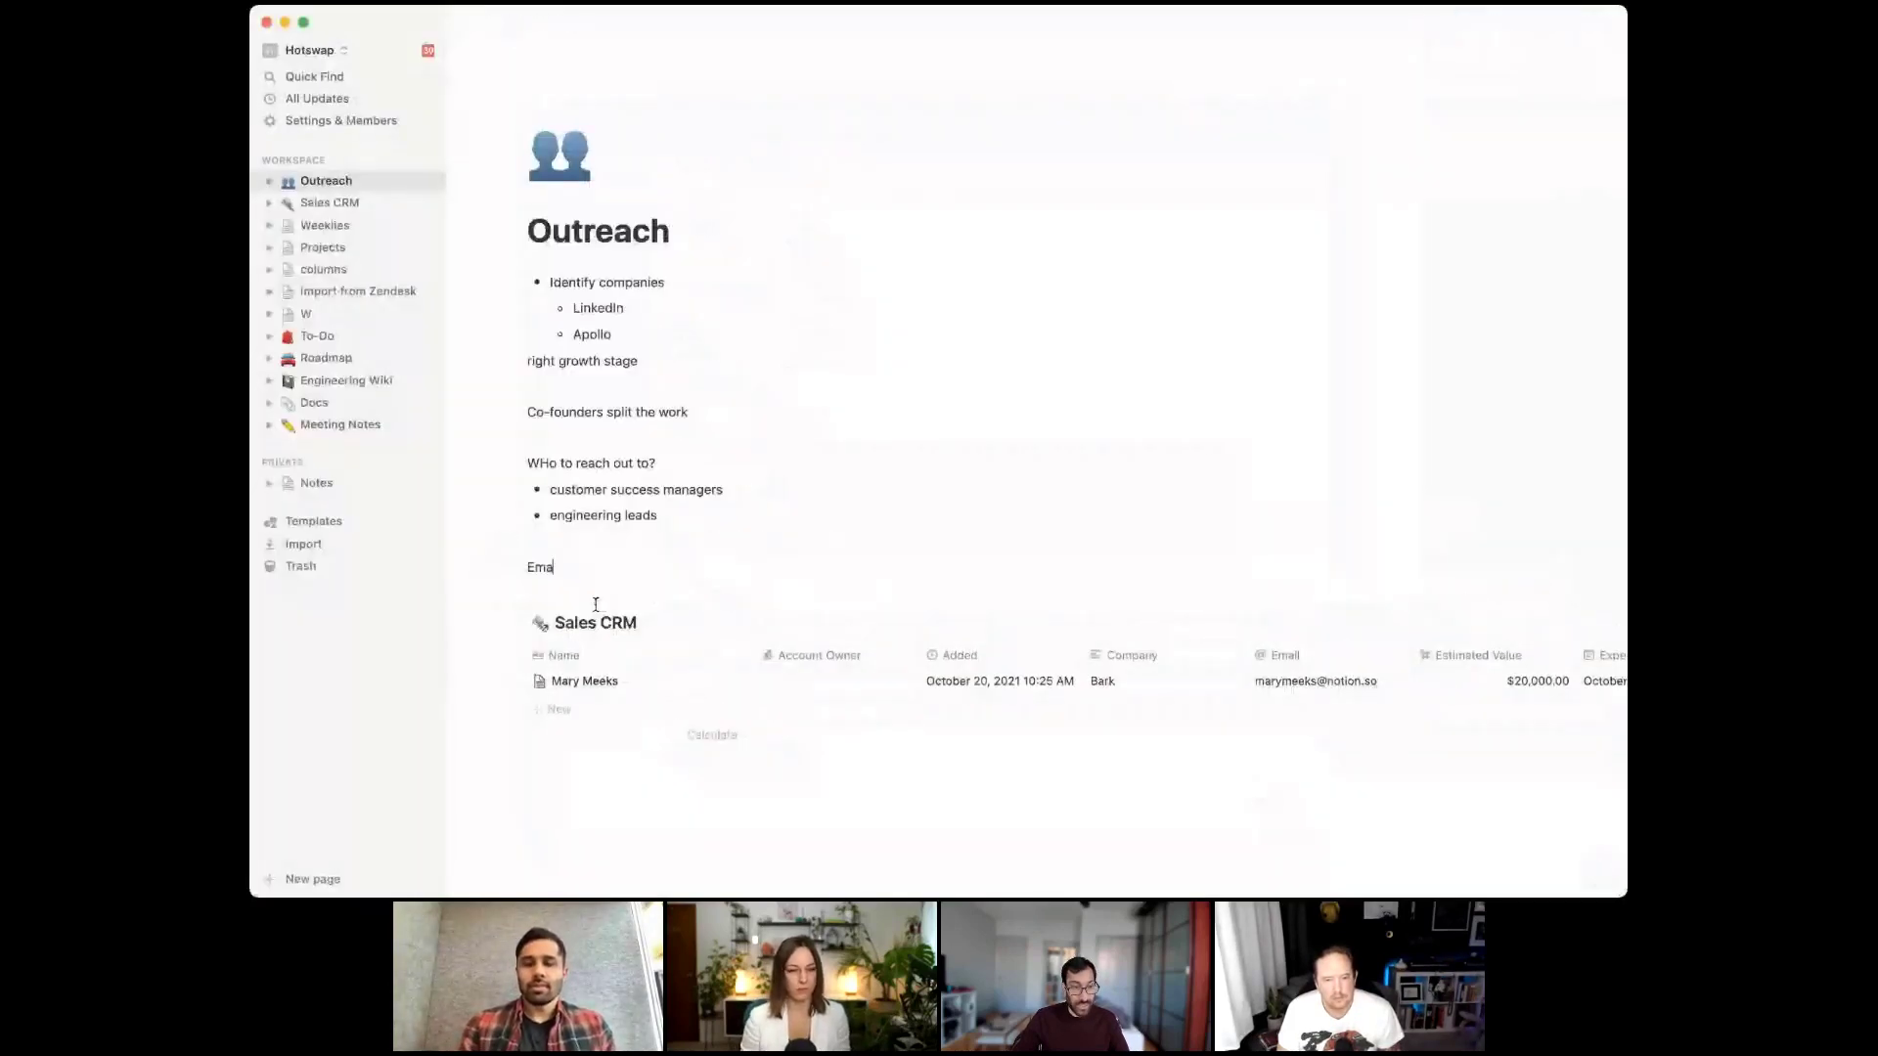
{"action": "type", "text": "il script"}
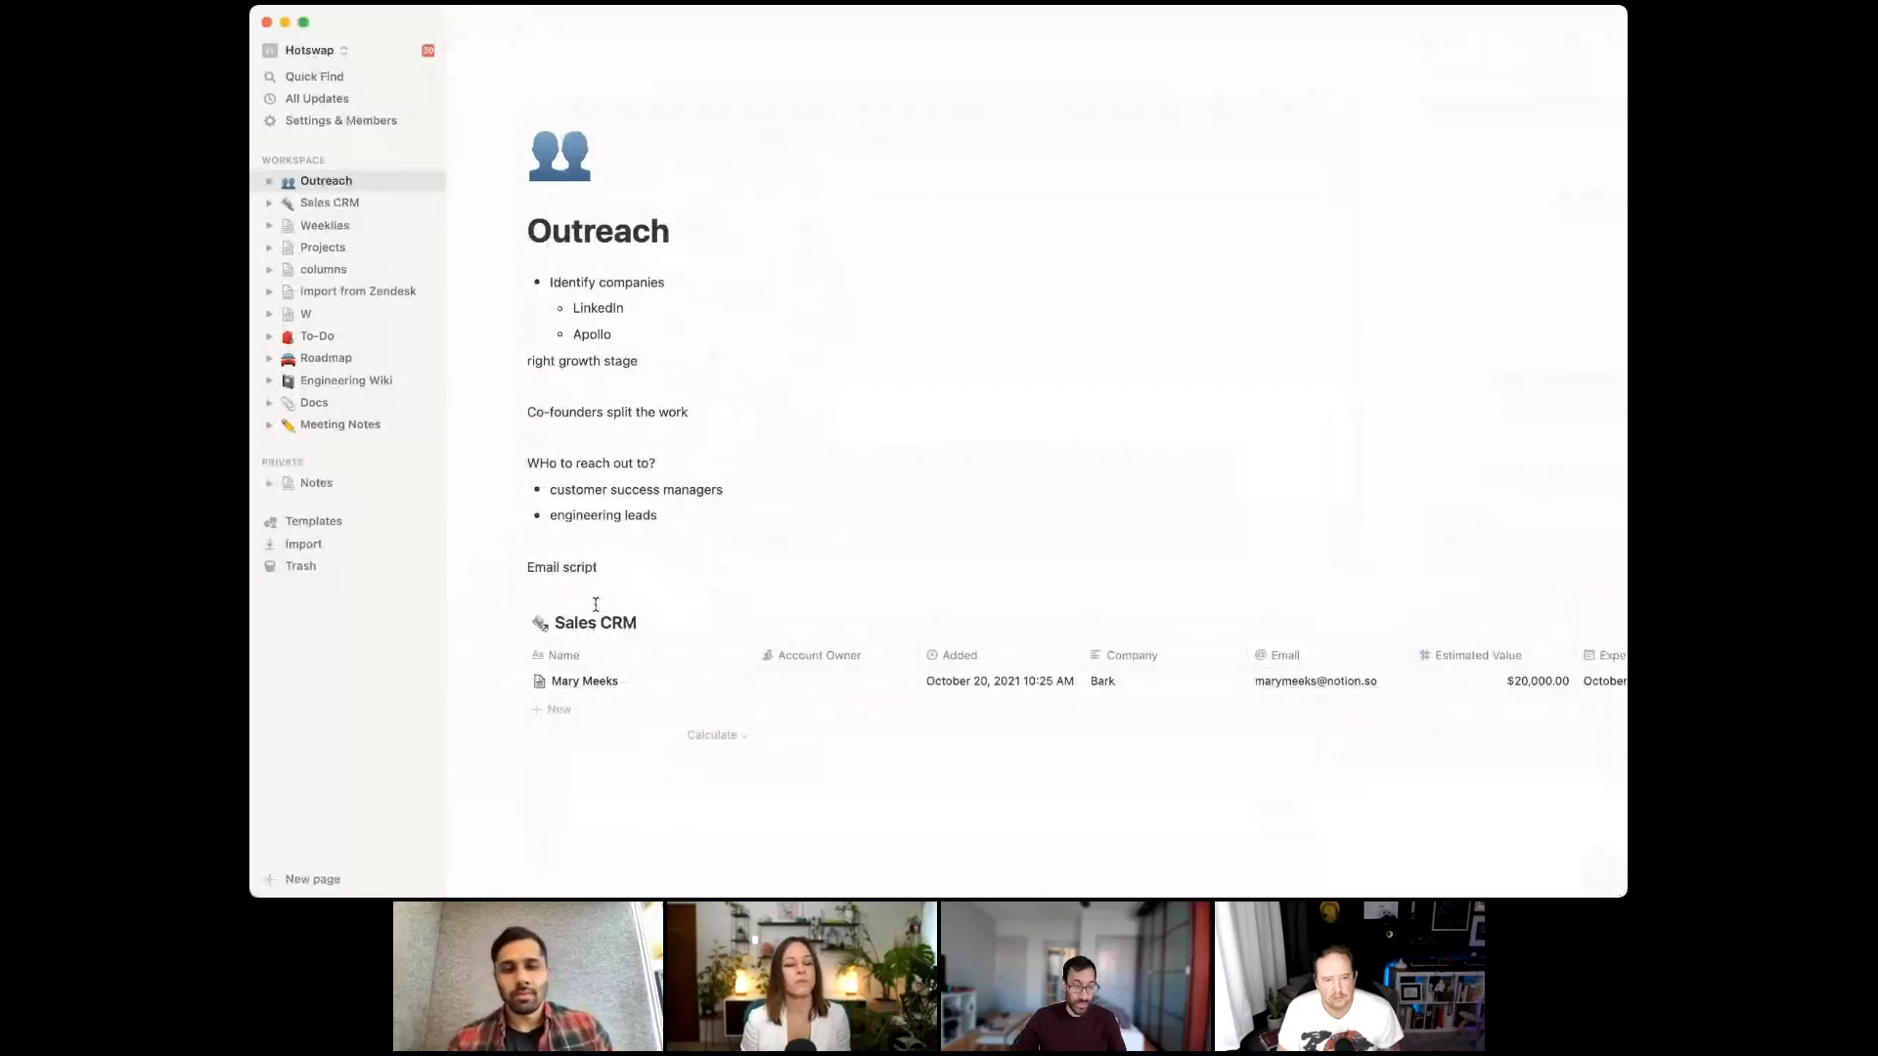
{"action": "type", "text": " template"}
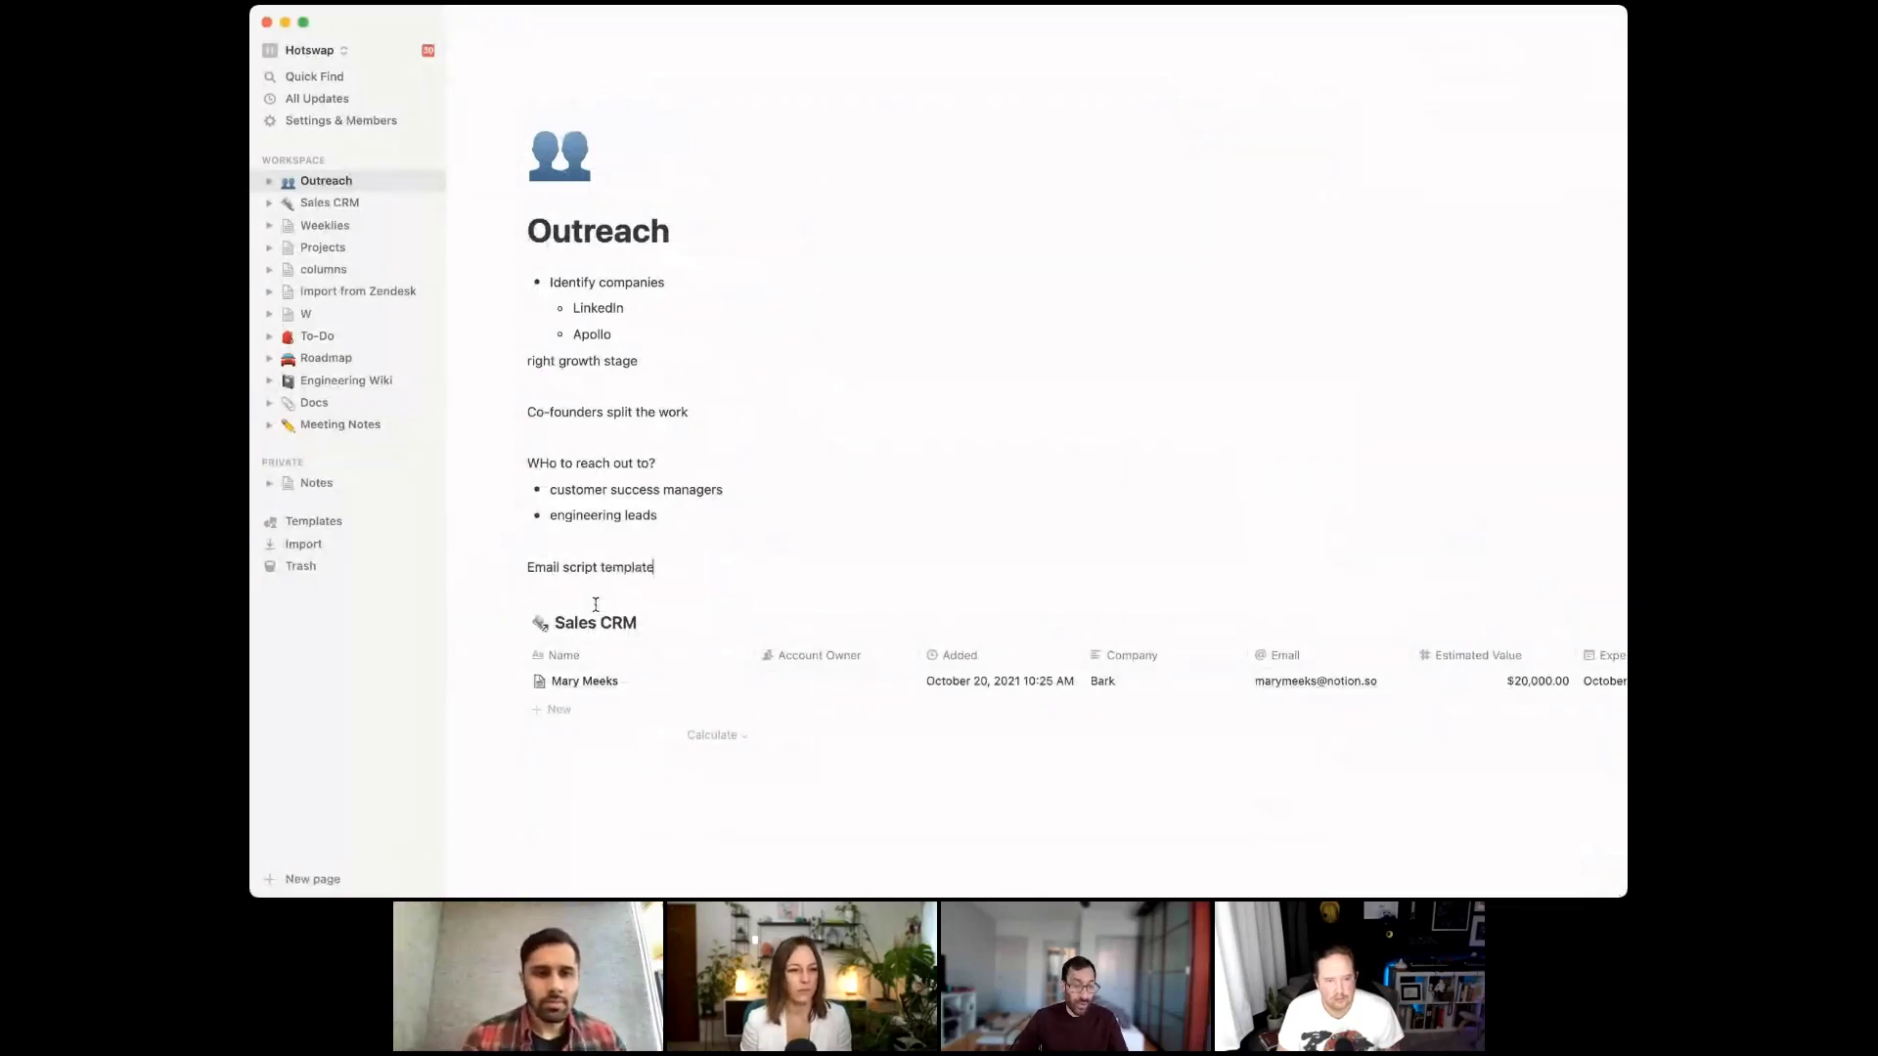
Insert 'Do the outreach:' above it, followed by a 'split it up' bullet
{"action": "key", "text": "super+Left"}
{"action": "key", "text": "Return"}
{"action": "key", "text": "Down"}
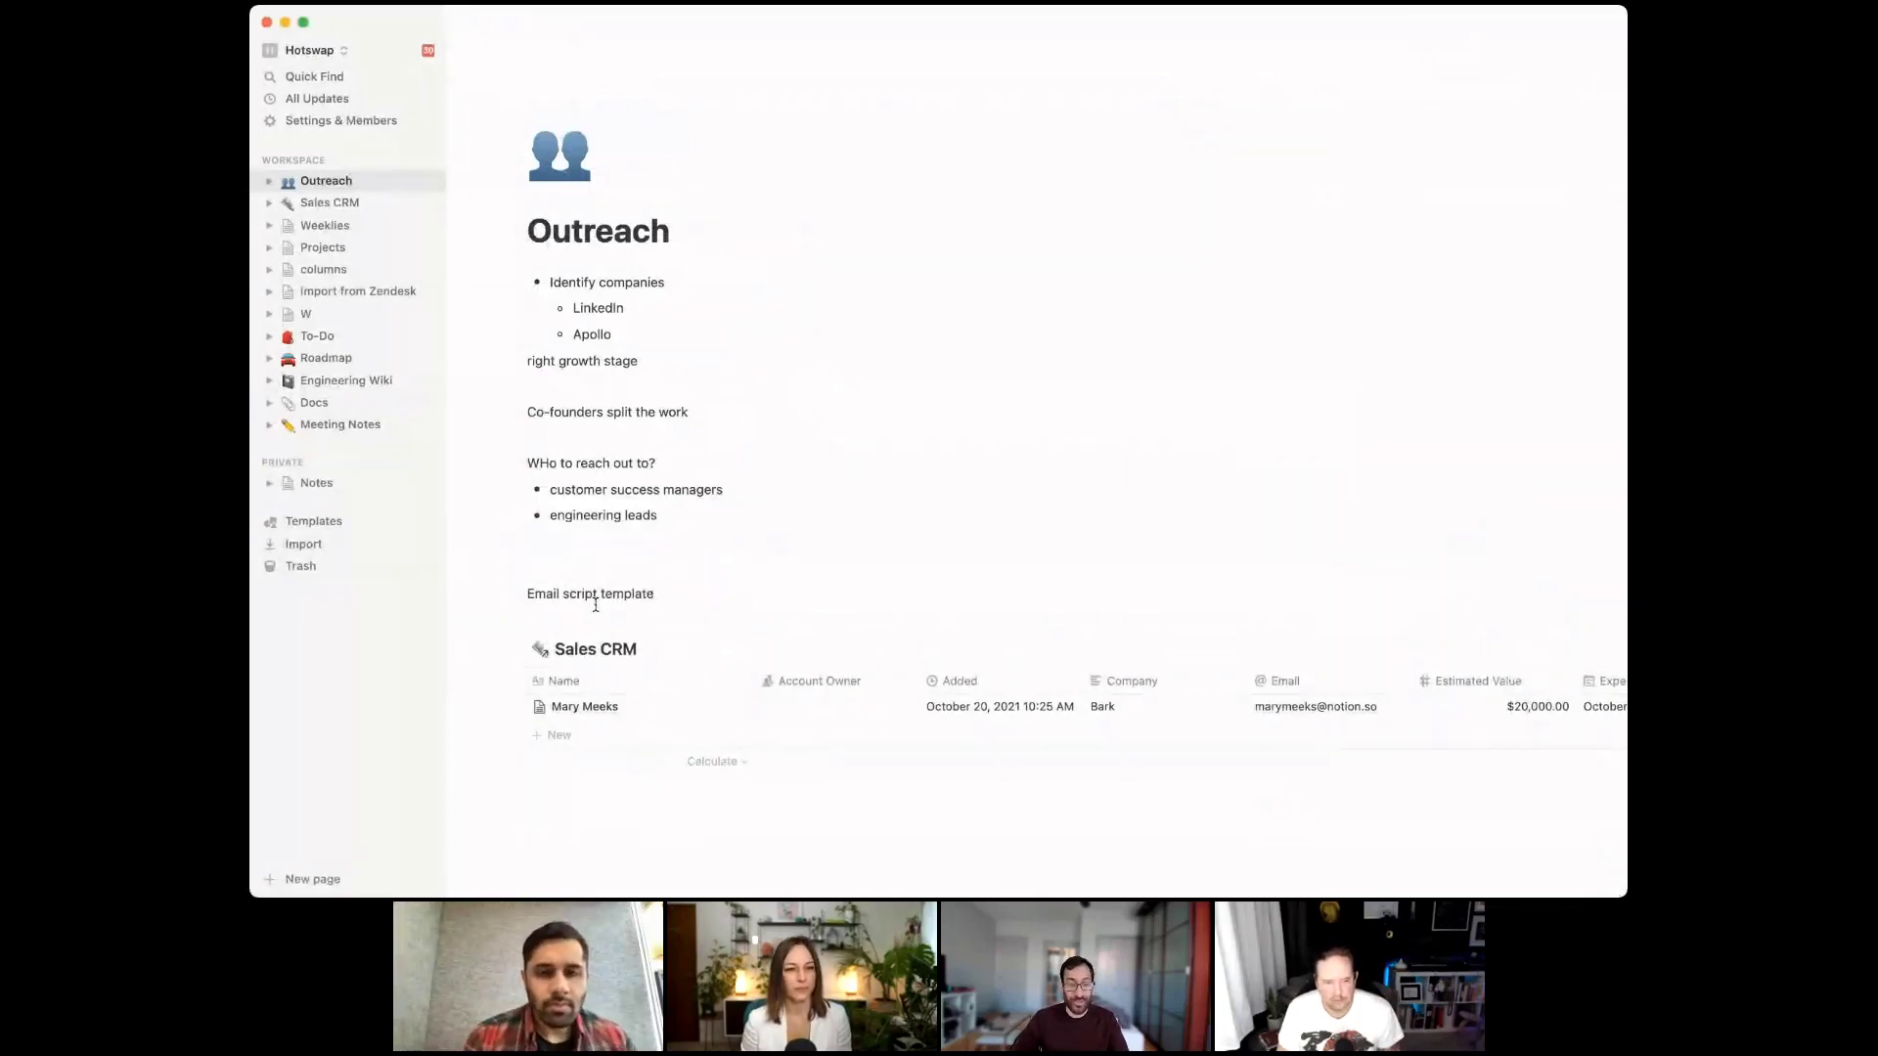
{"action": "key", "text": "super+Left"}
{"action": "key", "text": "Return"}
{"action": "type", "text": "Do the out"}
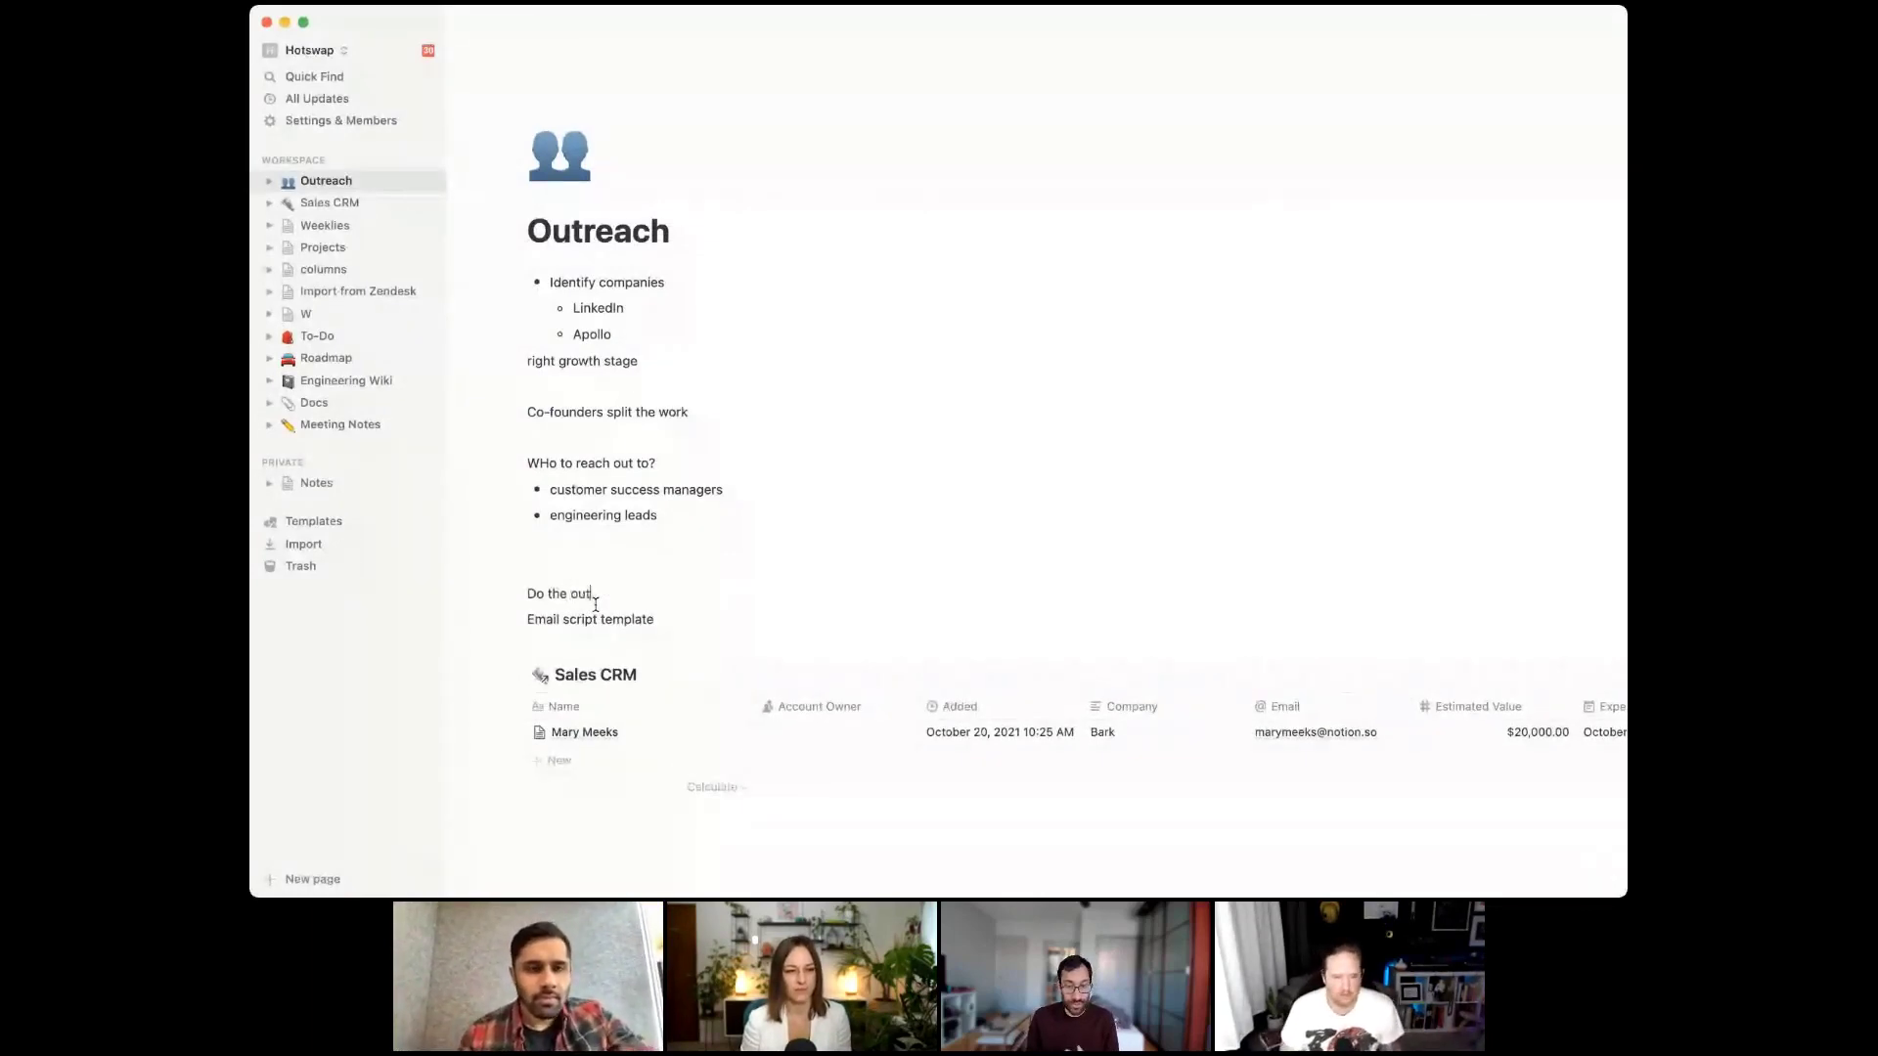
{"action": "type", "text": "reach:"}
{"action": "key", "text": "Return"}
{"action": "type", "text": "- spli"}
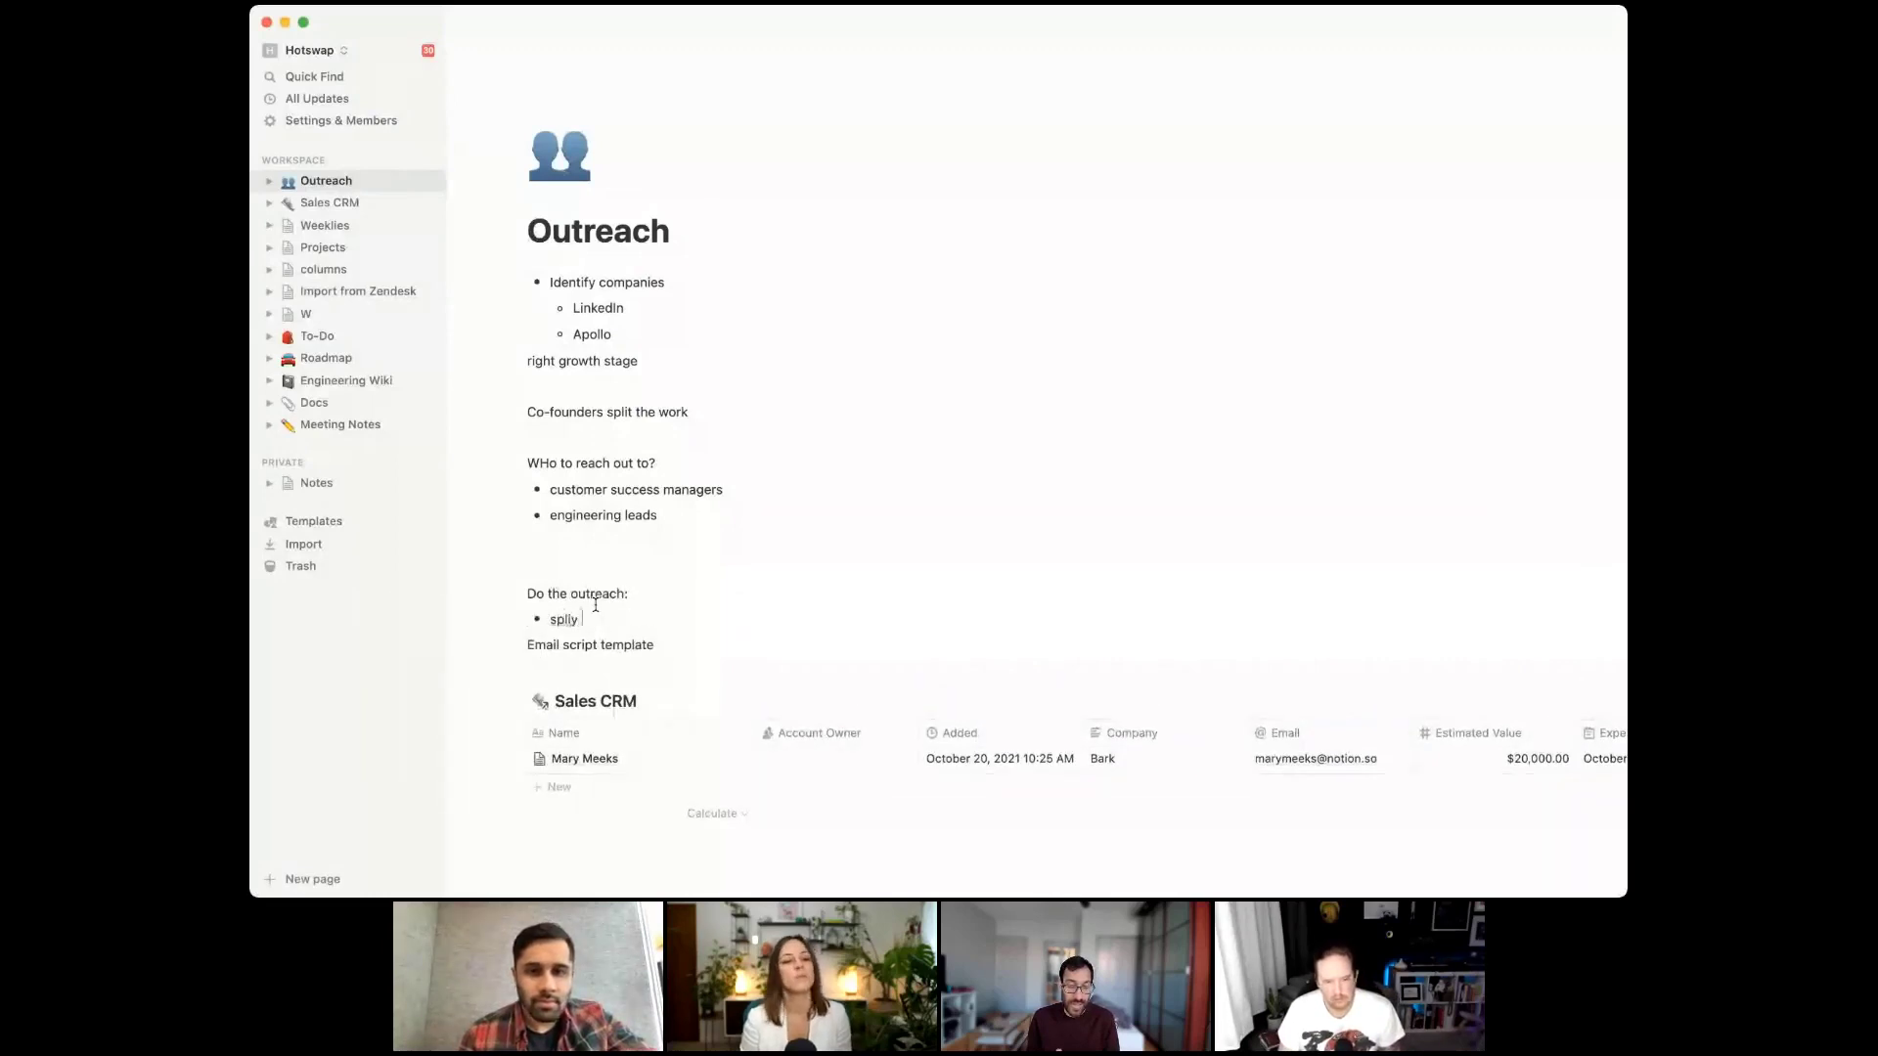
{"action": "type", "text": "t "}
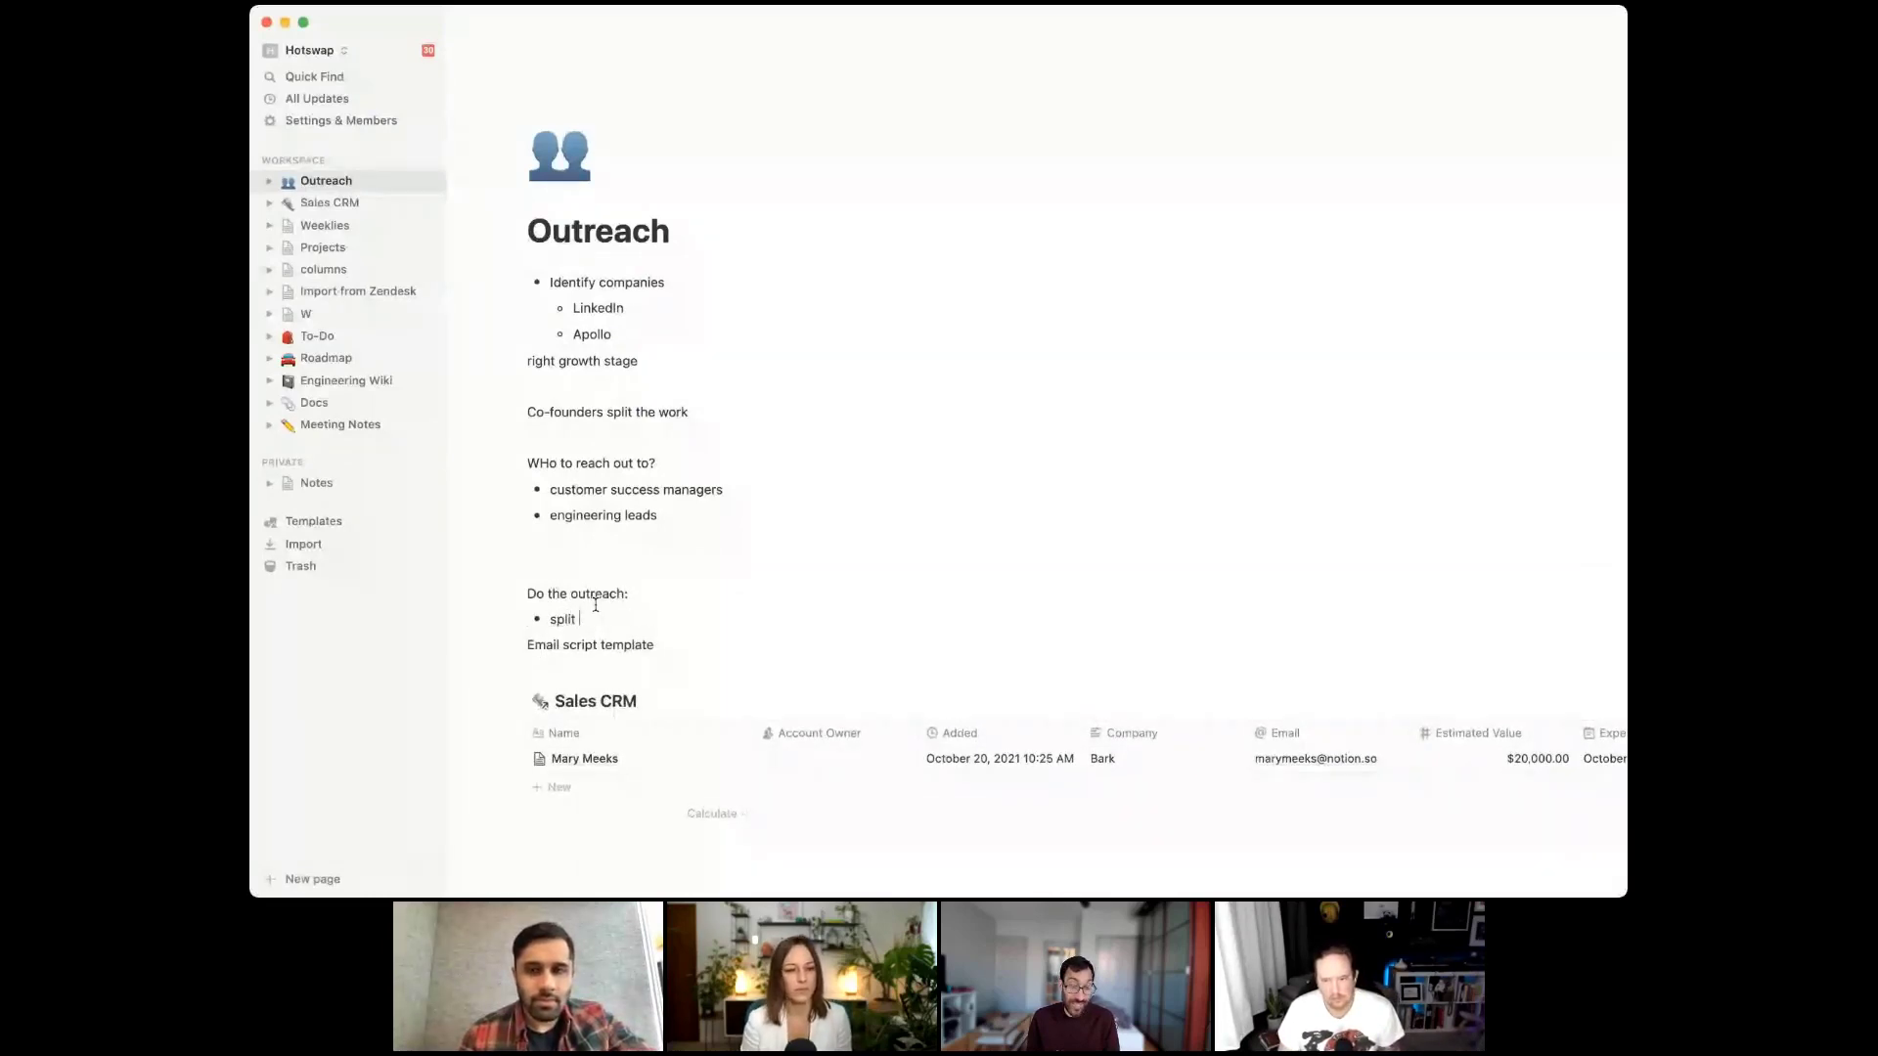
{"action": "type", "text": "it up"}
{"action": "key", "text": "Return"}
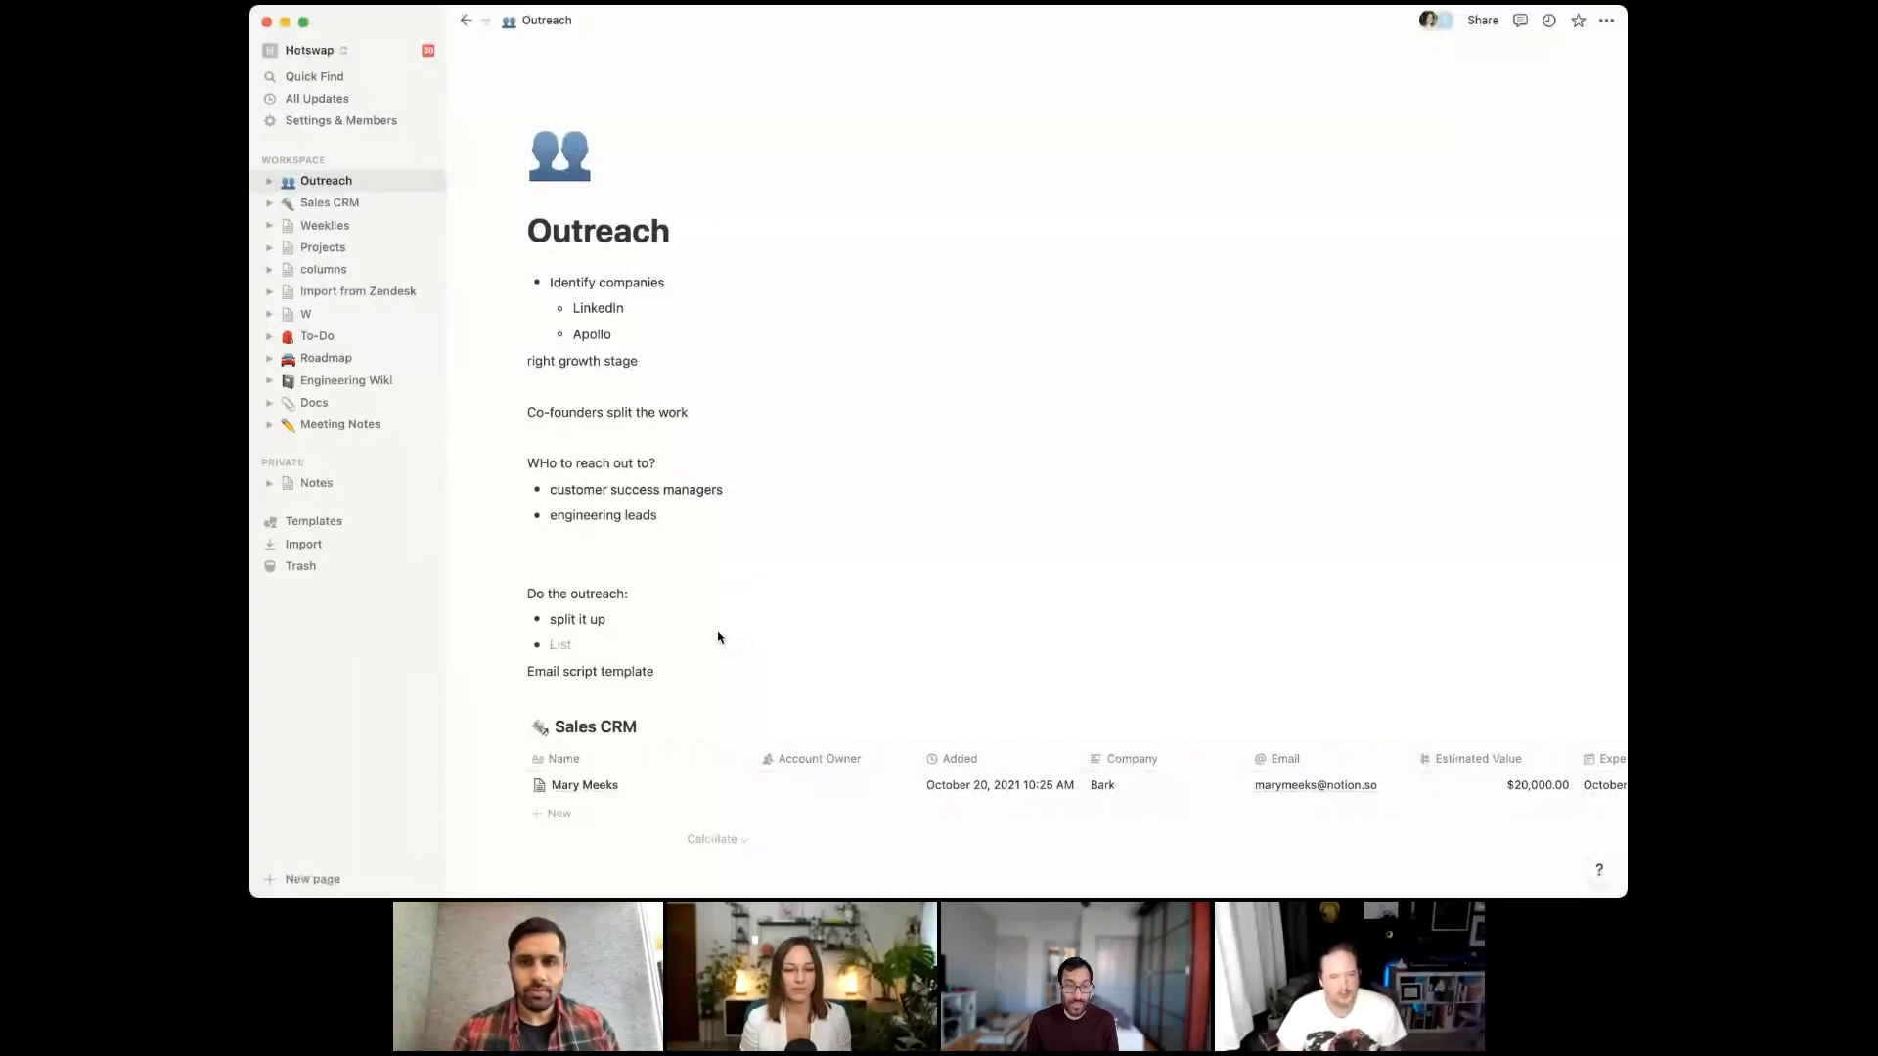
Add 'schedule initial discovery cal' with sub-bullets learn pain points, if they're solving?, calendly / cron
{"action": "type", "text": "sch"}
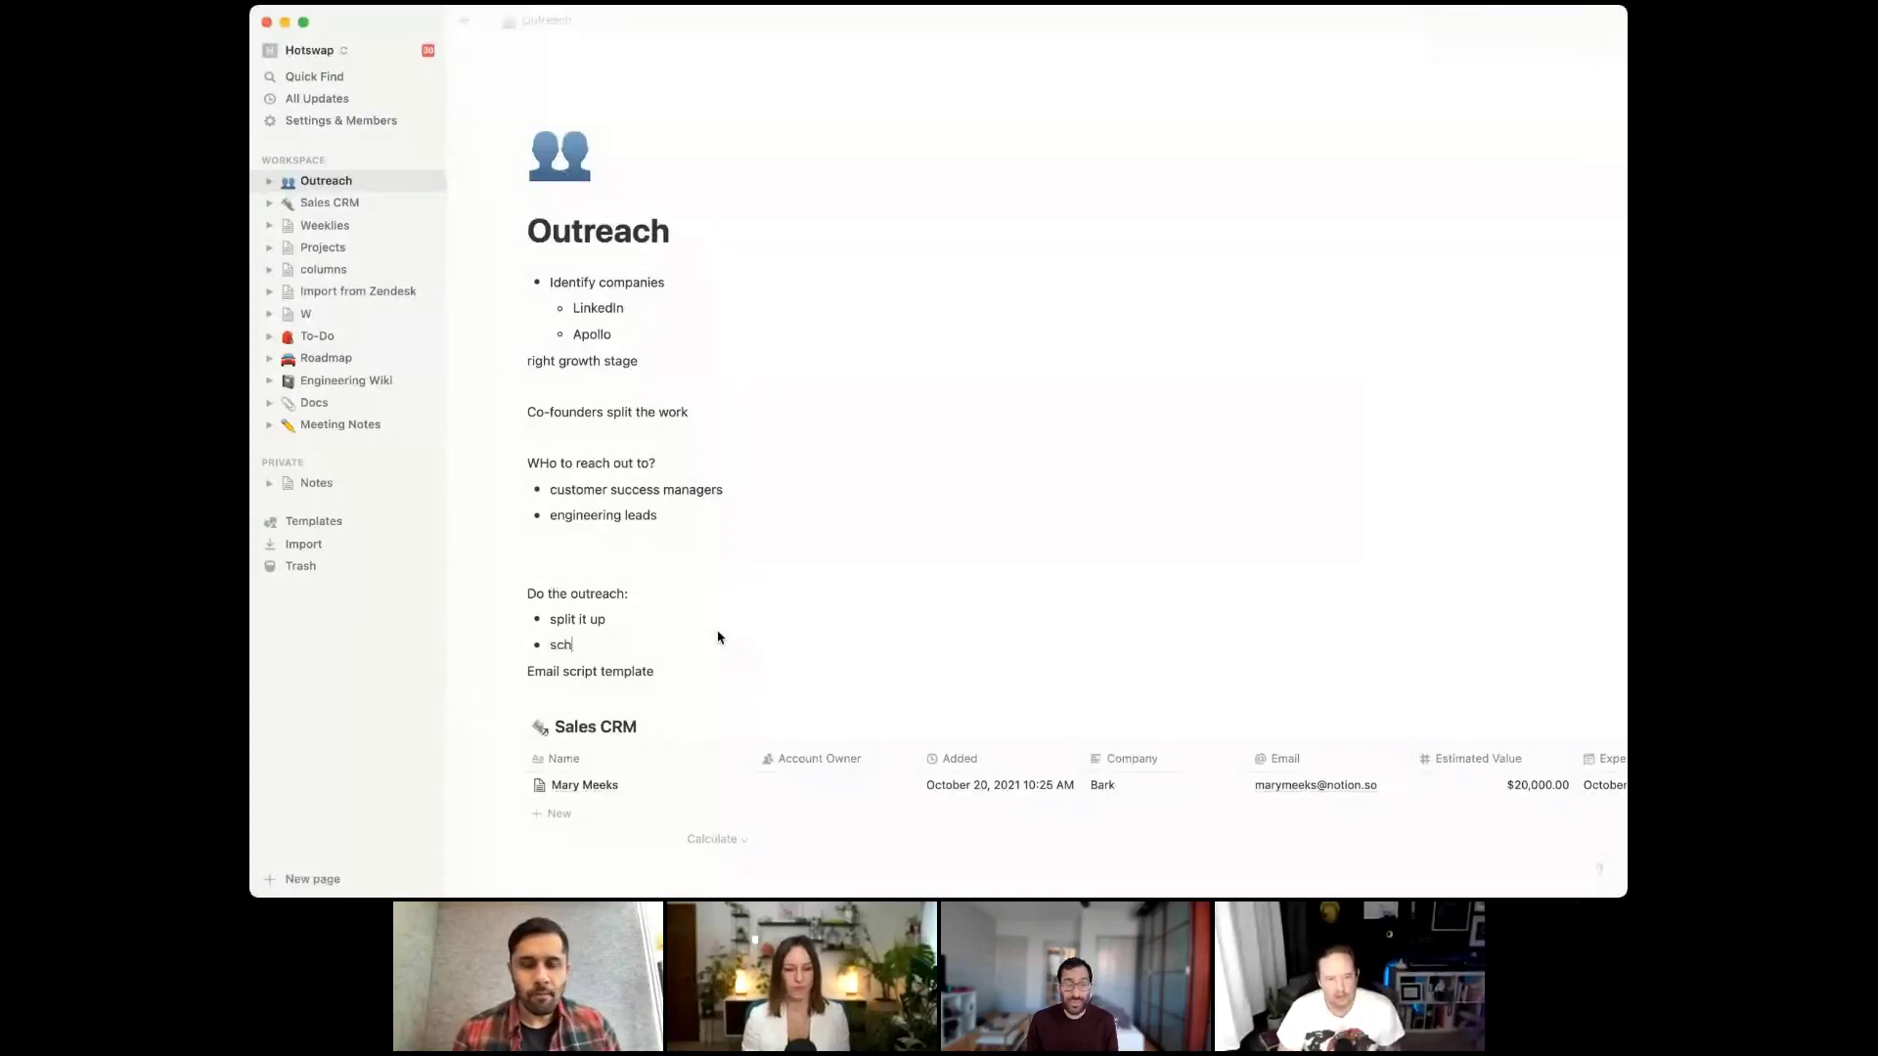
{"action": "type", "text": "edule initial discovery cal"}
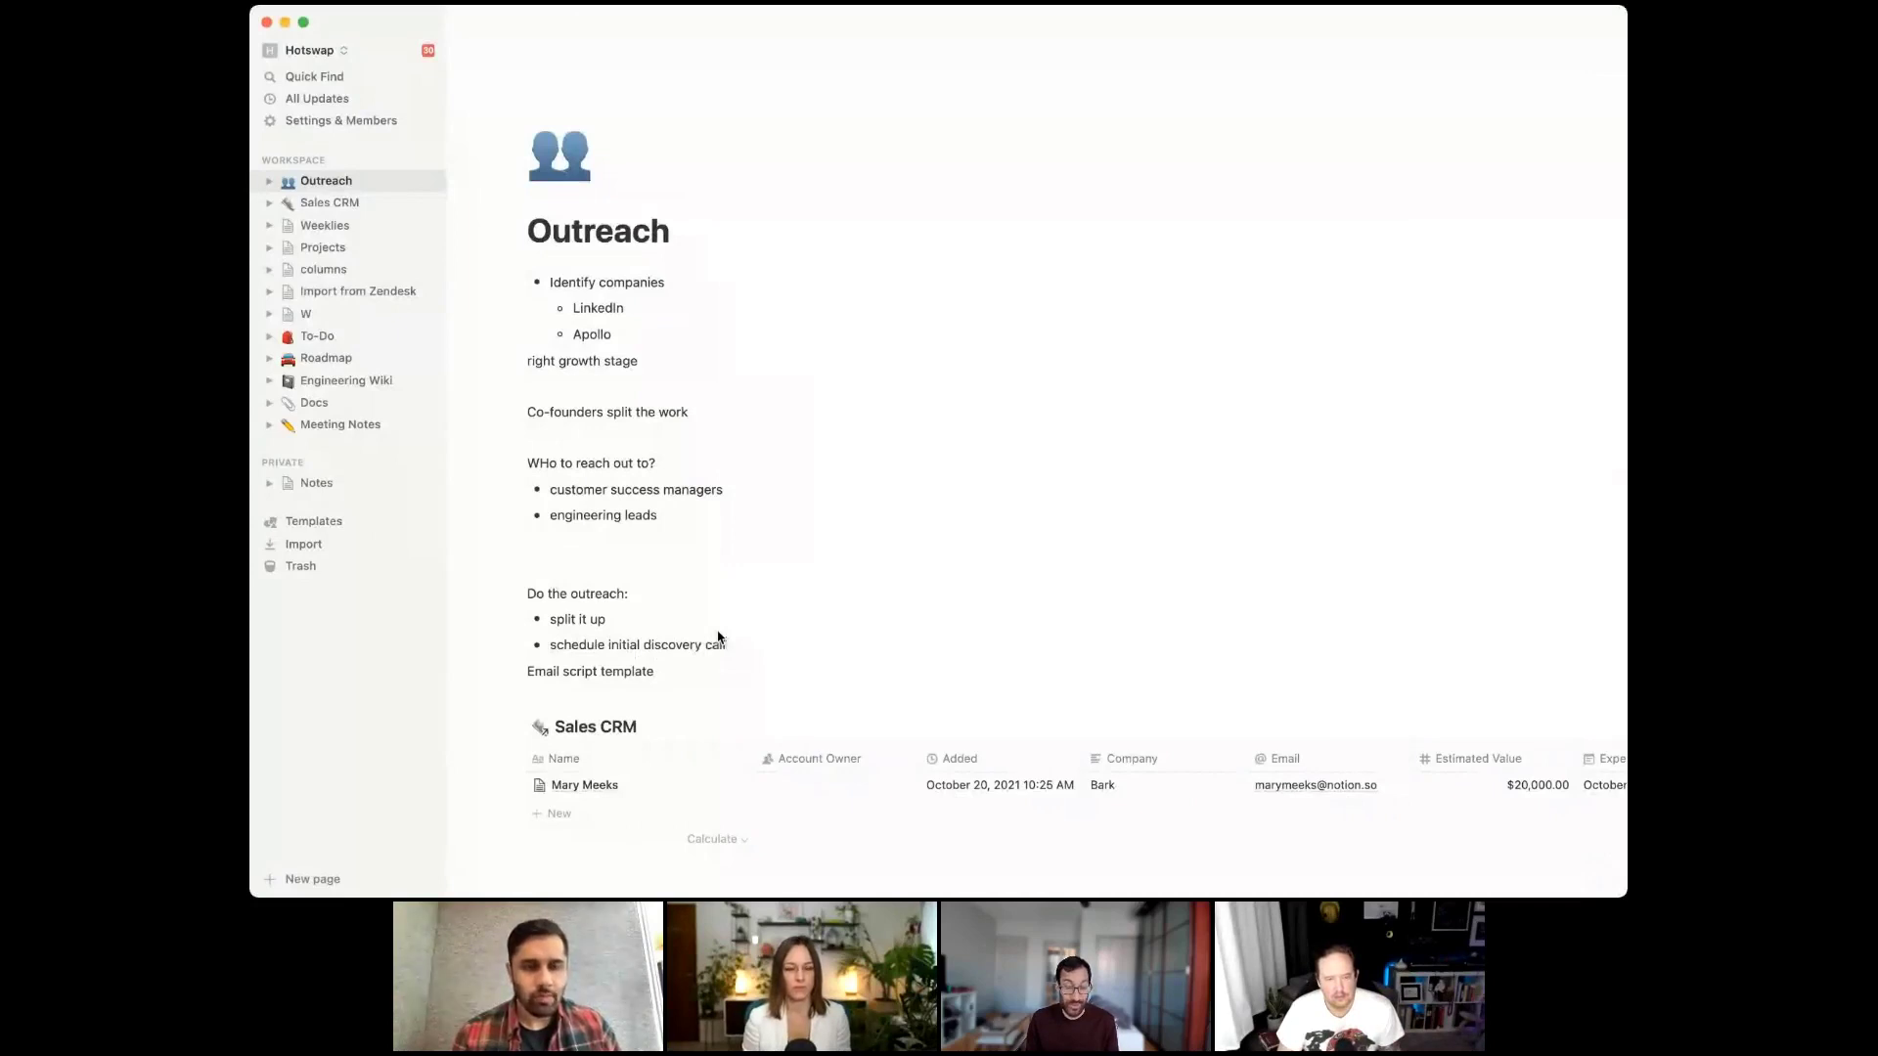
{"action": "key", "text": "Return"}
{"action": "key", "text": "Tab"}
{"action": "type", "text": "learn pain points"}
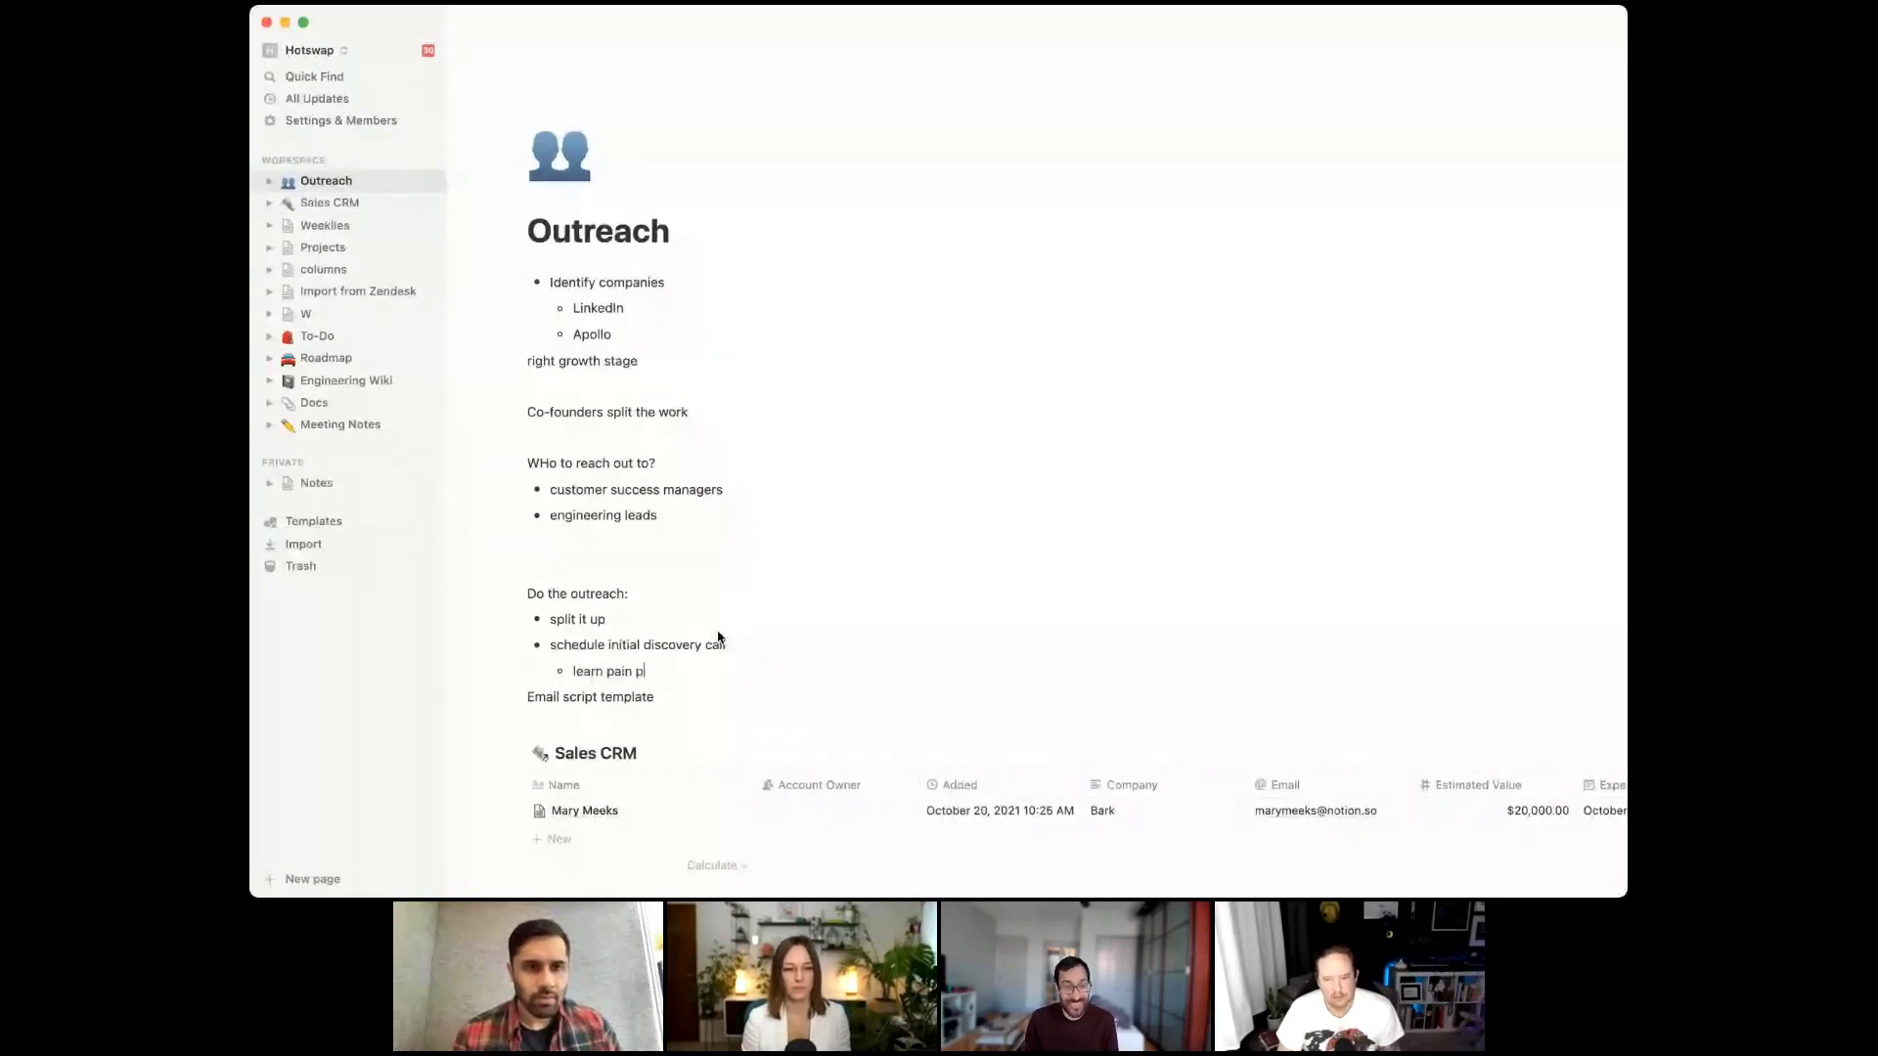
{"action": "key", "text": "Return"}
{"action": "type", "text": "if they"}
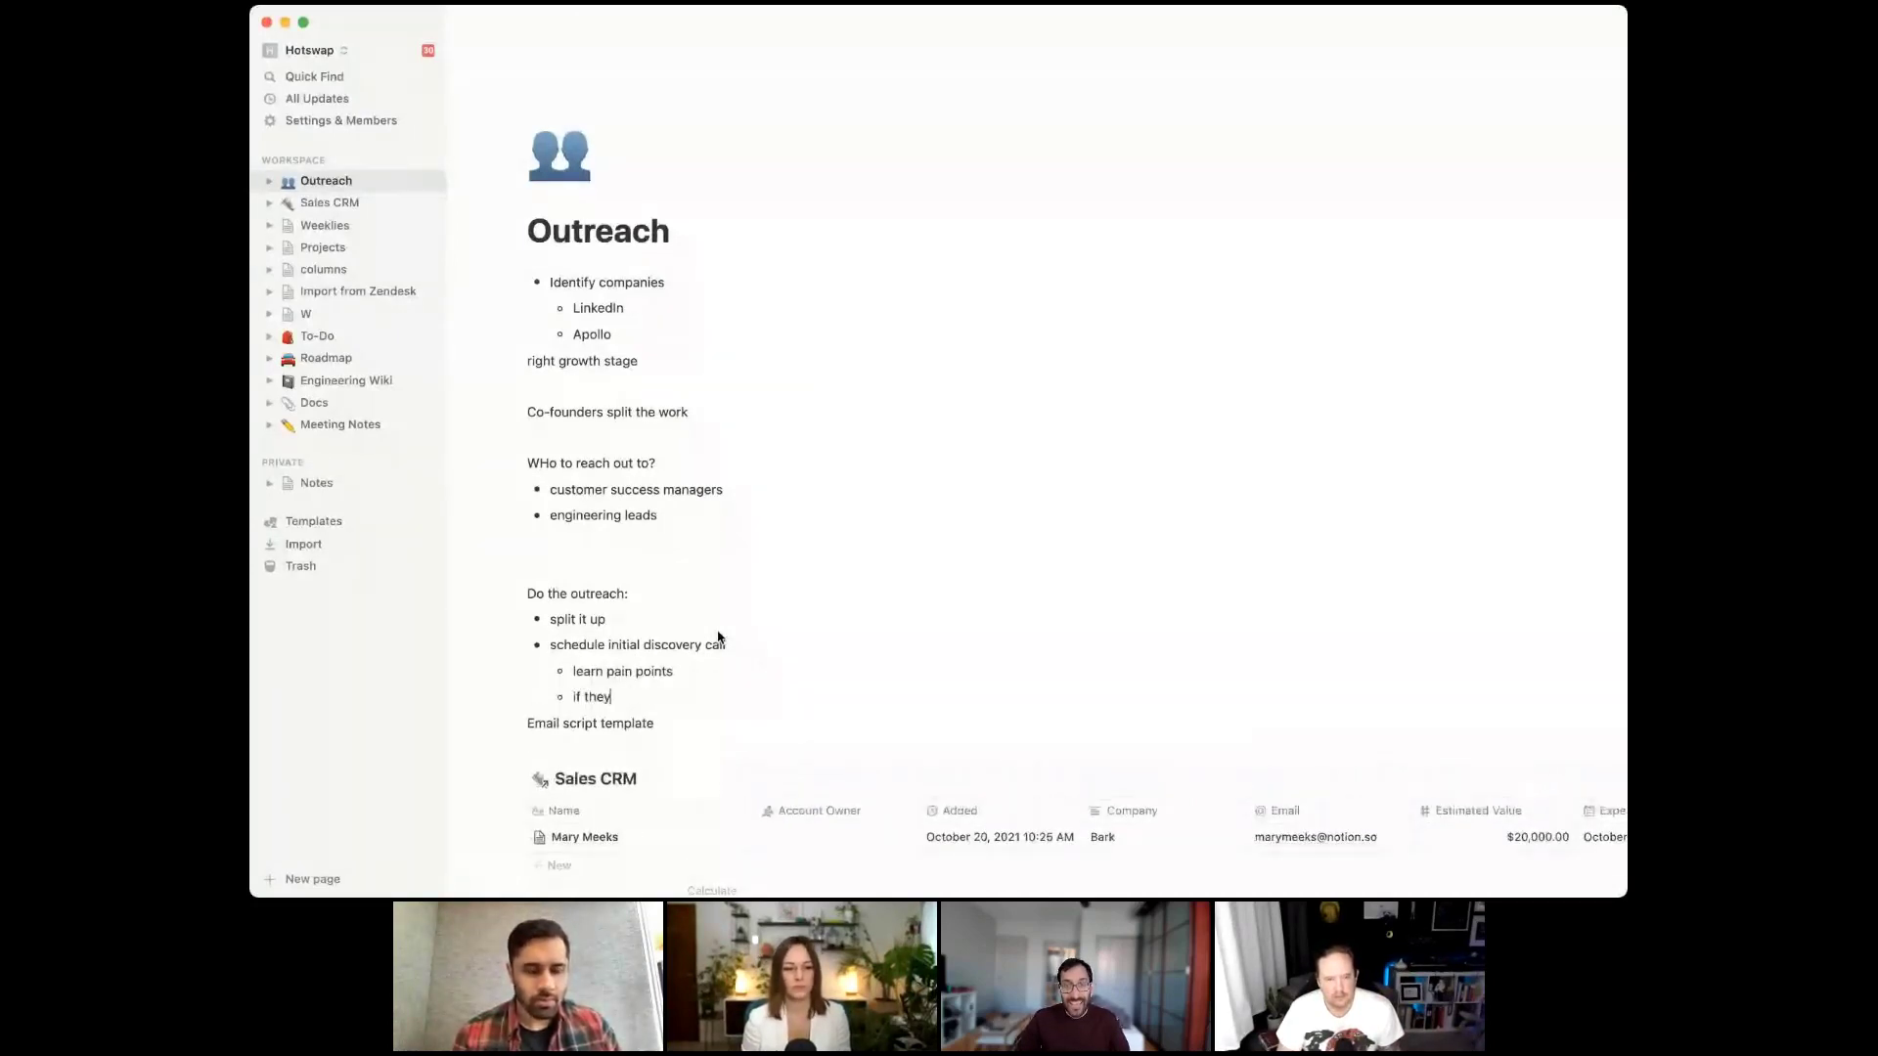
{"action": "type", "text": "'re solvin"}
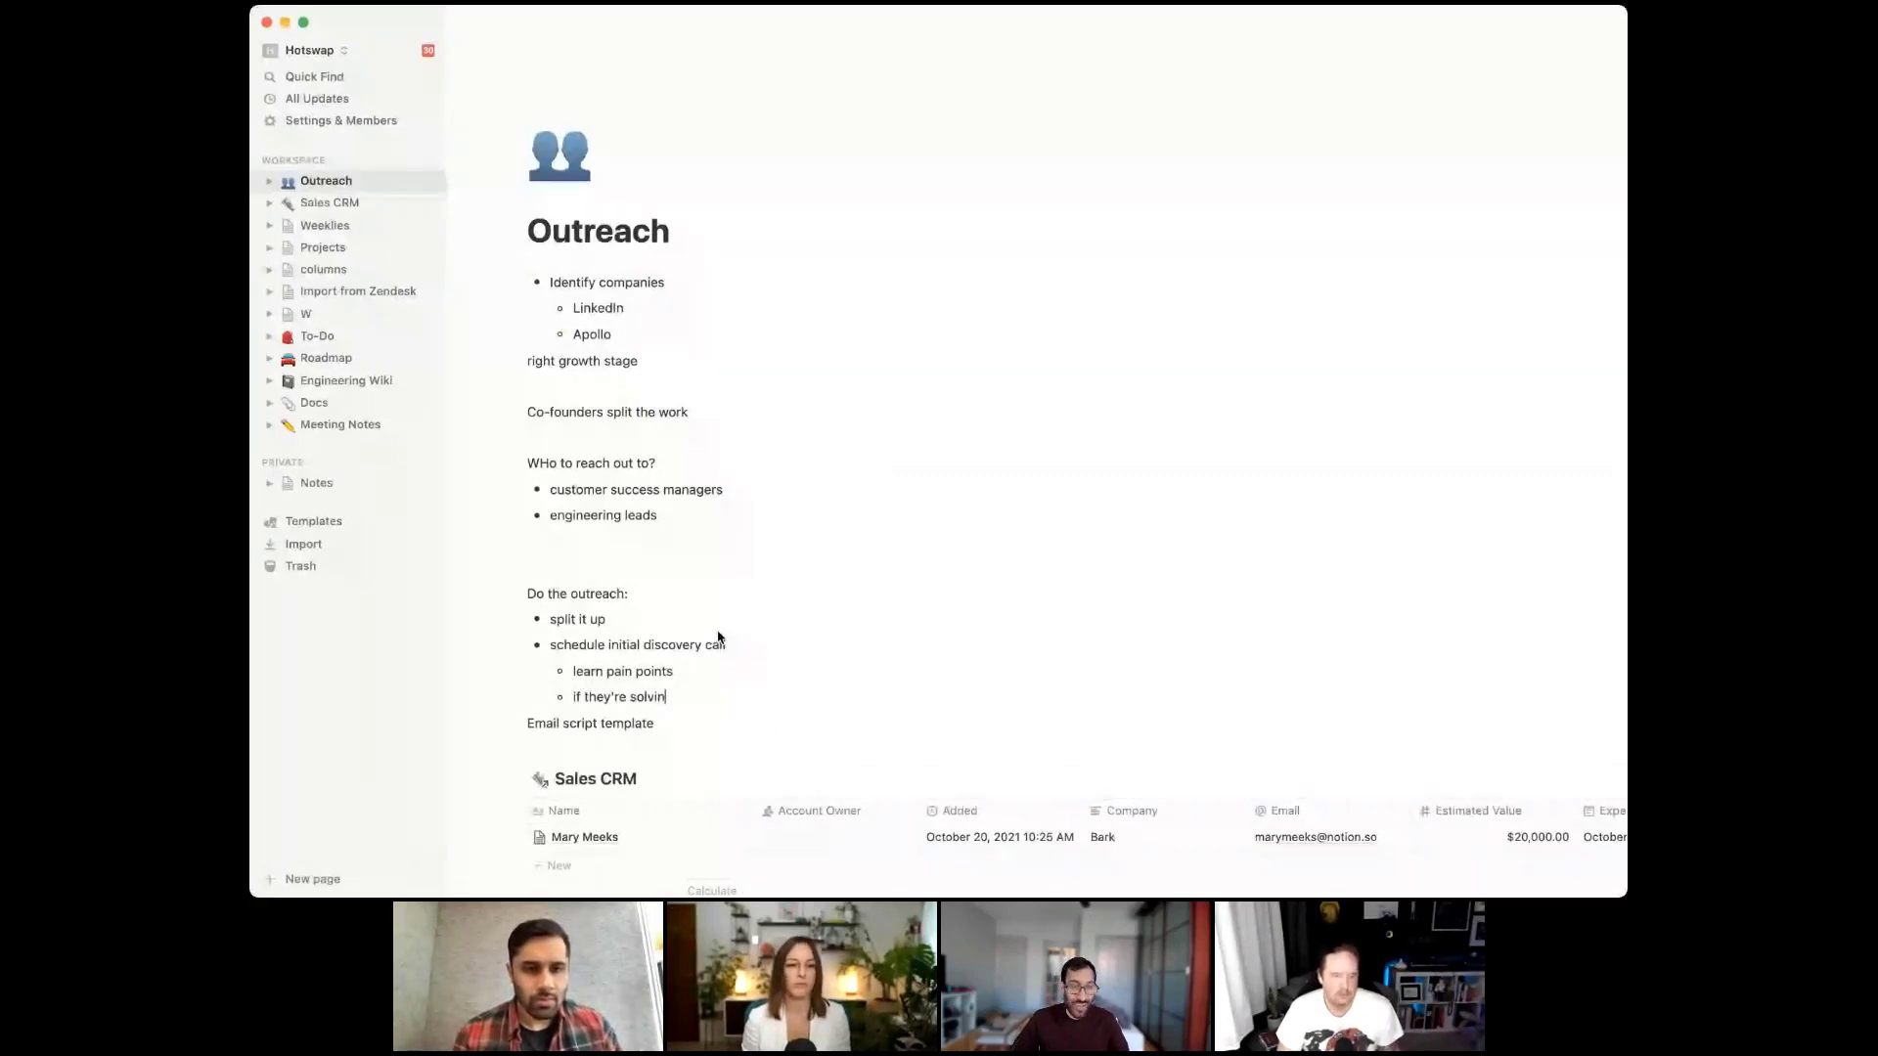
{"action": "type", "text": "g?"}
{"action": "key", "text": "Return"}
{"action": "type", "text": "cal"}
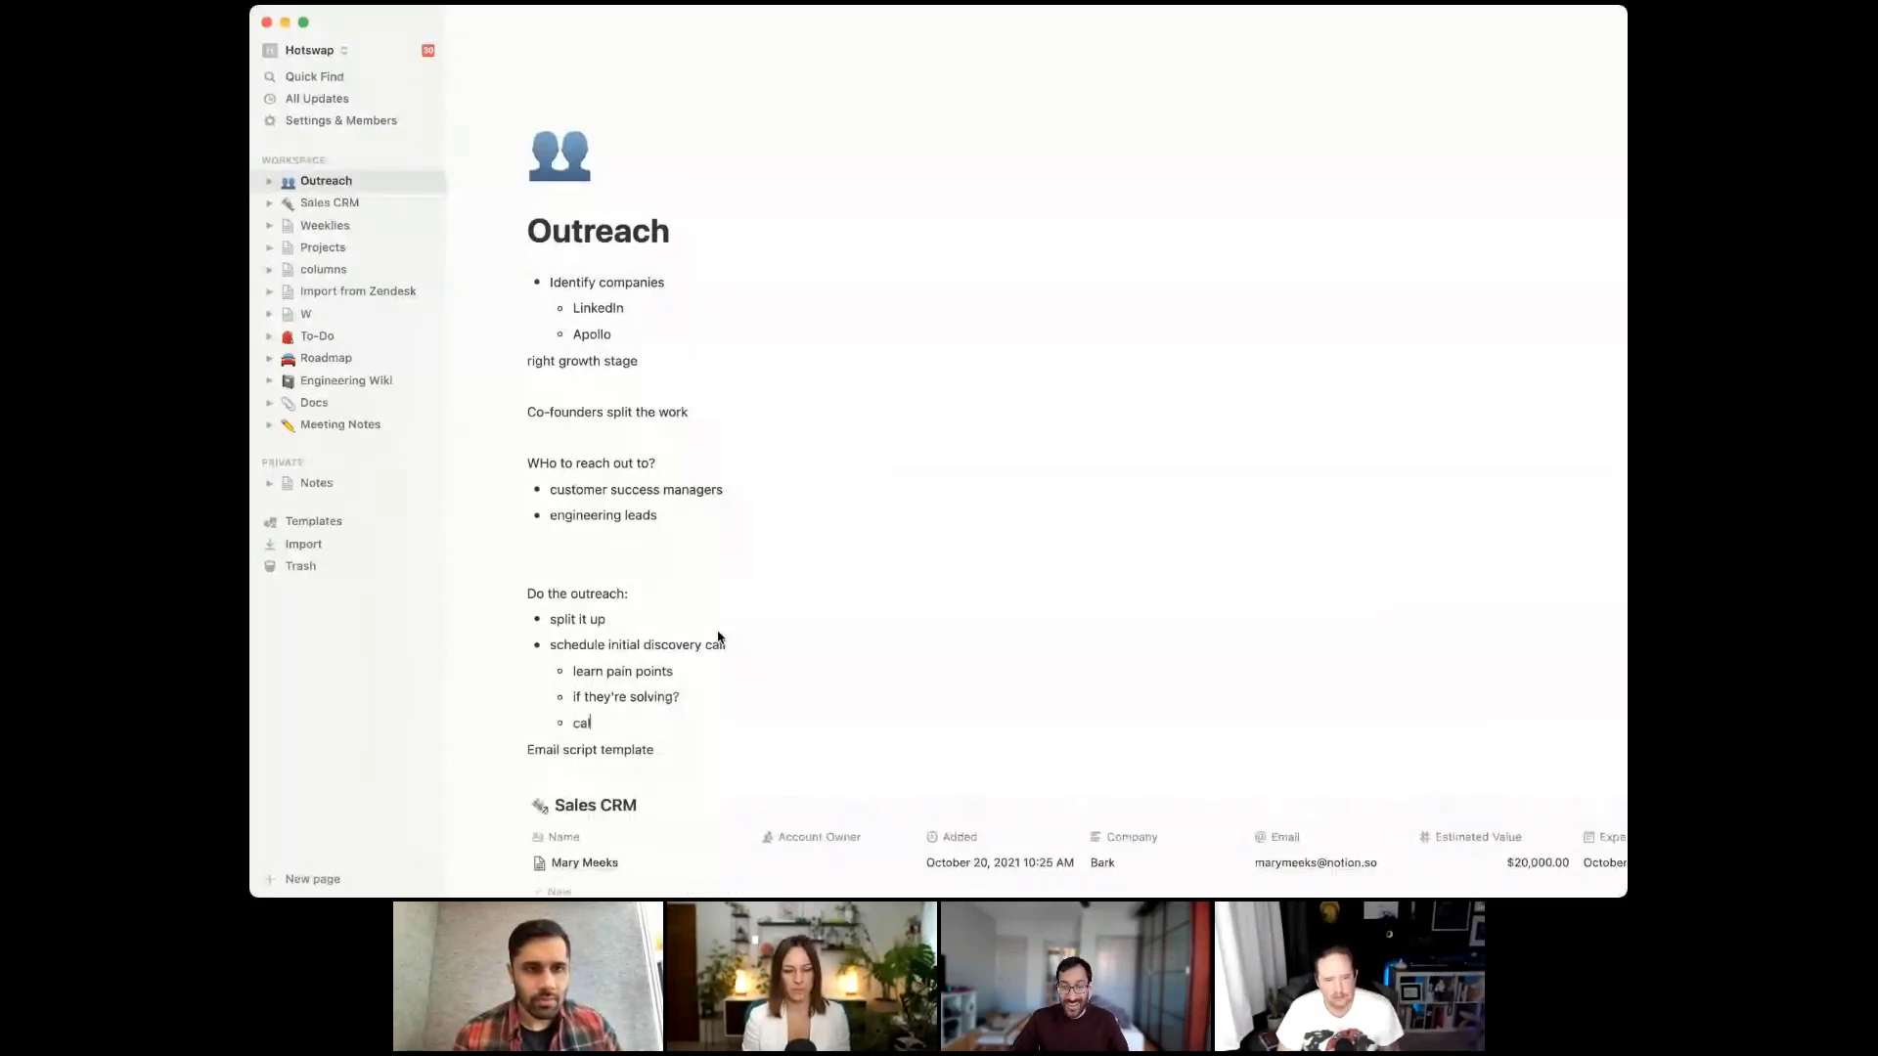
{"action": "type", "text": "endly"}
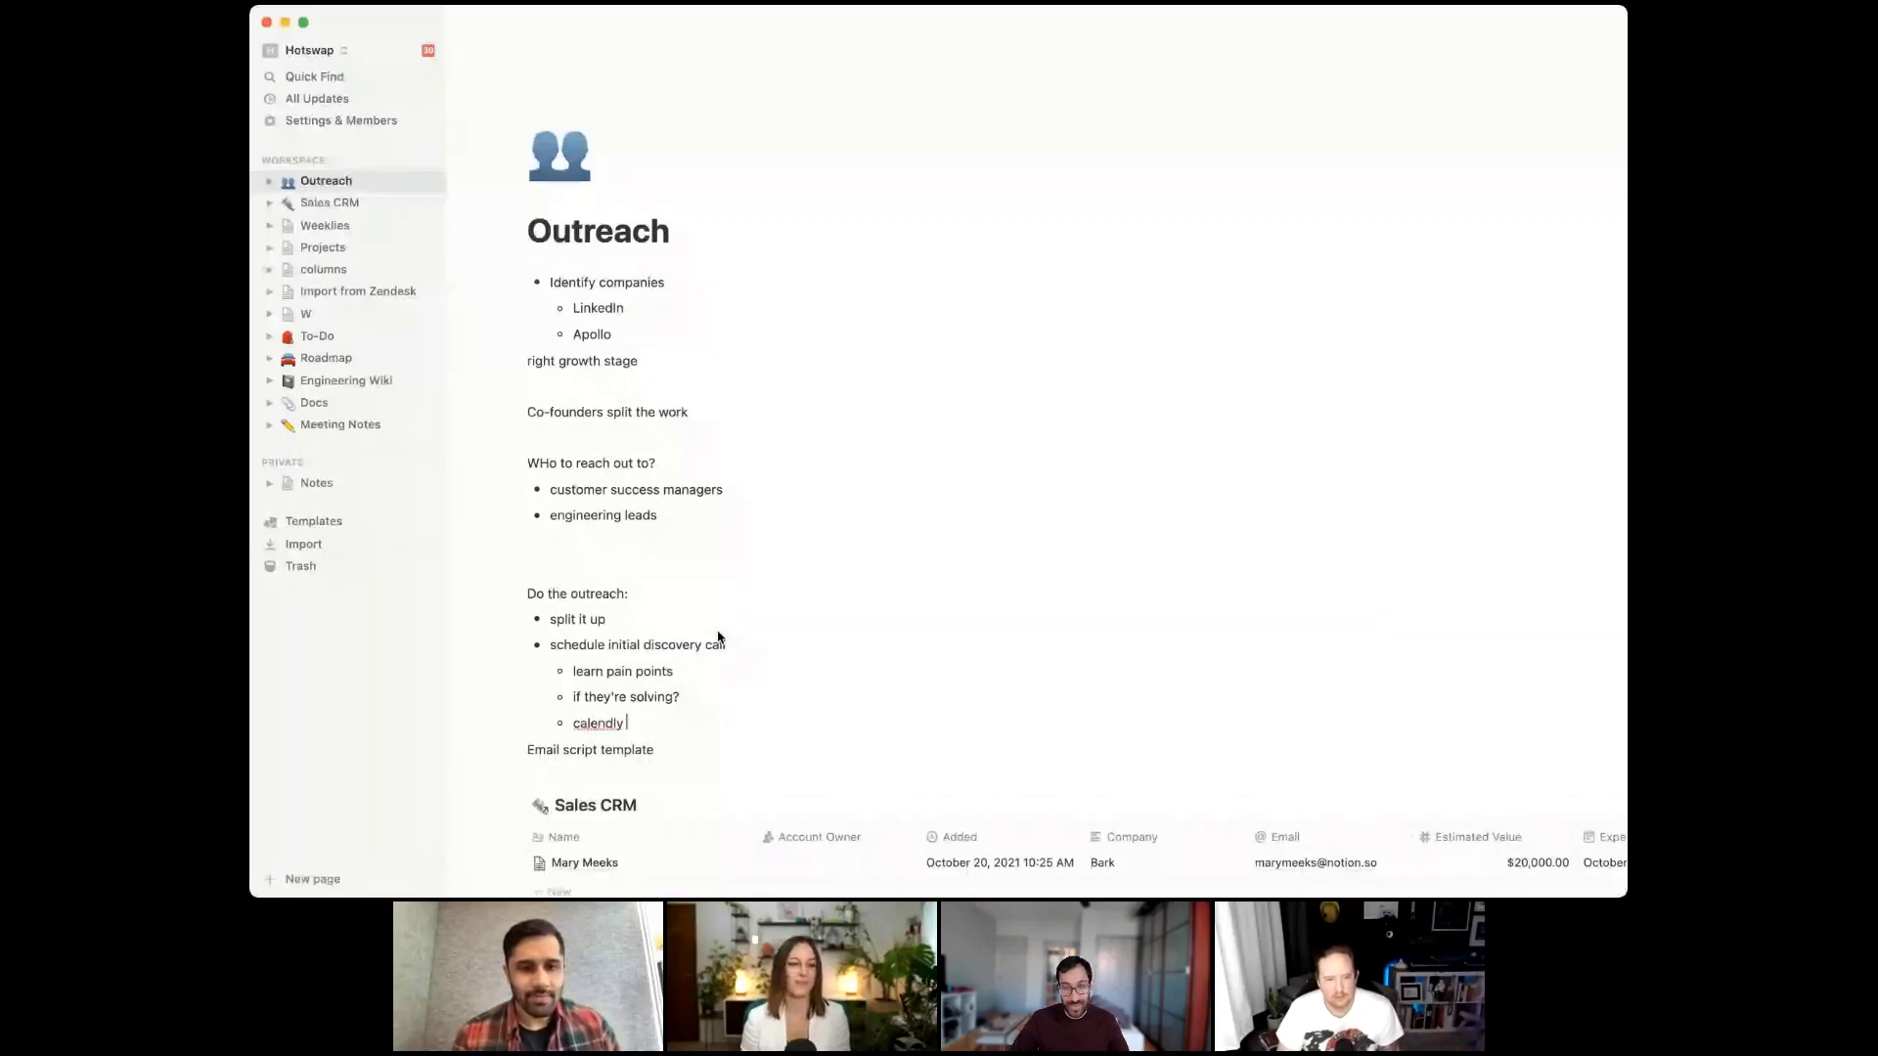
{"action": "type", "text": "/ cron"}
{"action": "key", "text": "Escape"}
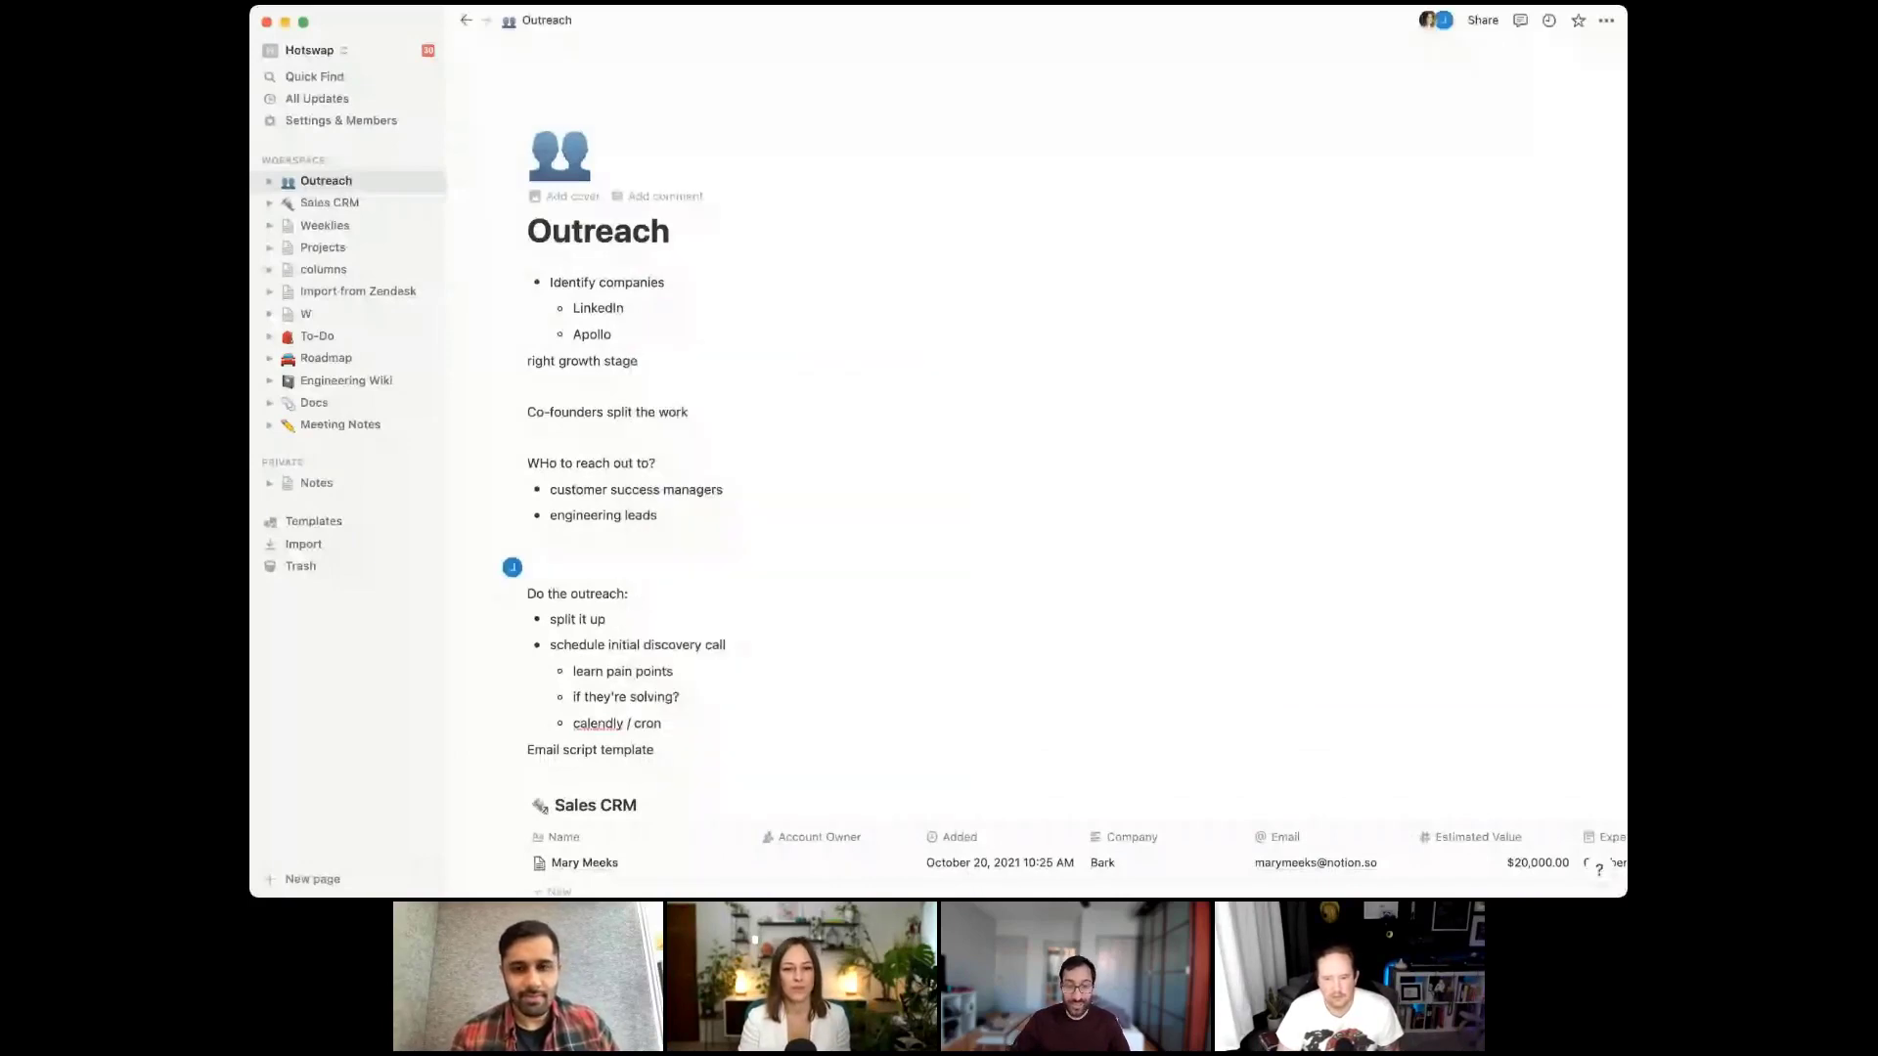
Add a 'take a ton of notes' bullet just above Email script template
{"action": "scroll", "coordinate": [733, 588], "scroll_direction": "down", "scroll_amount": 3}
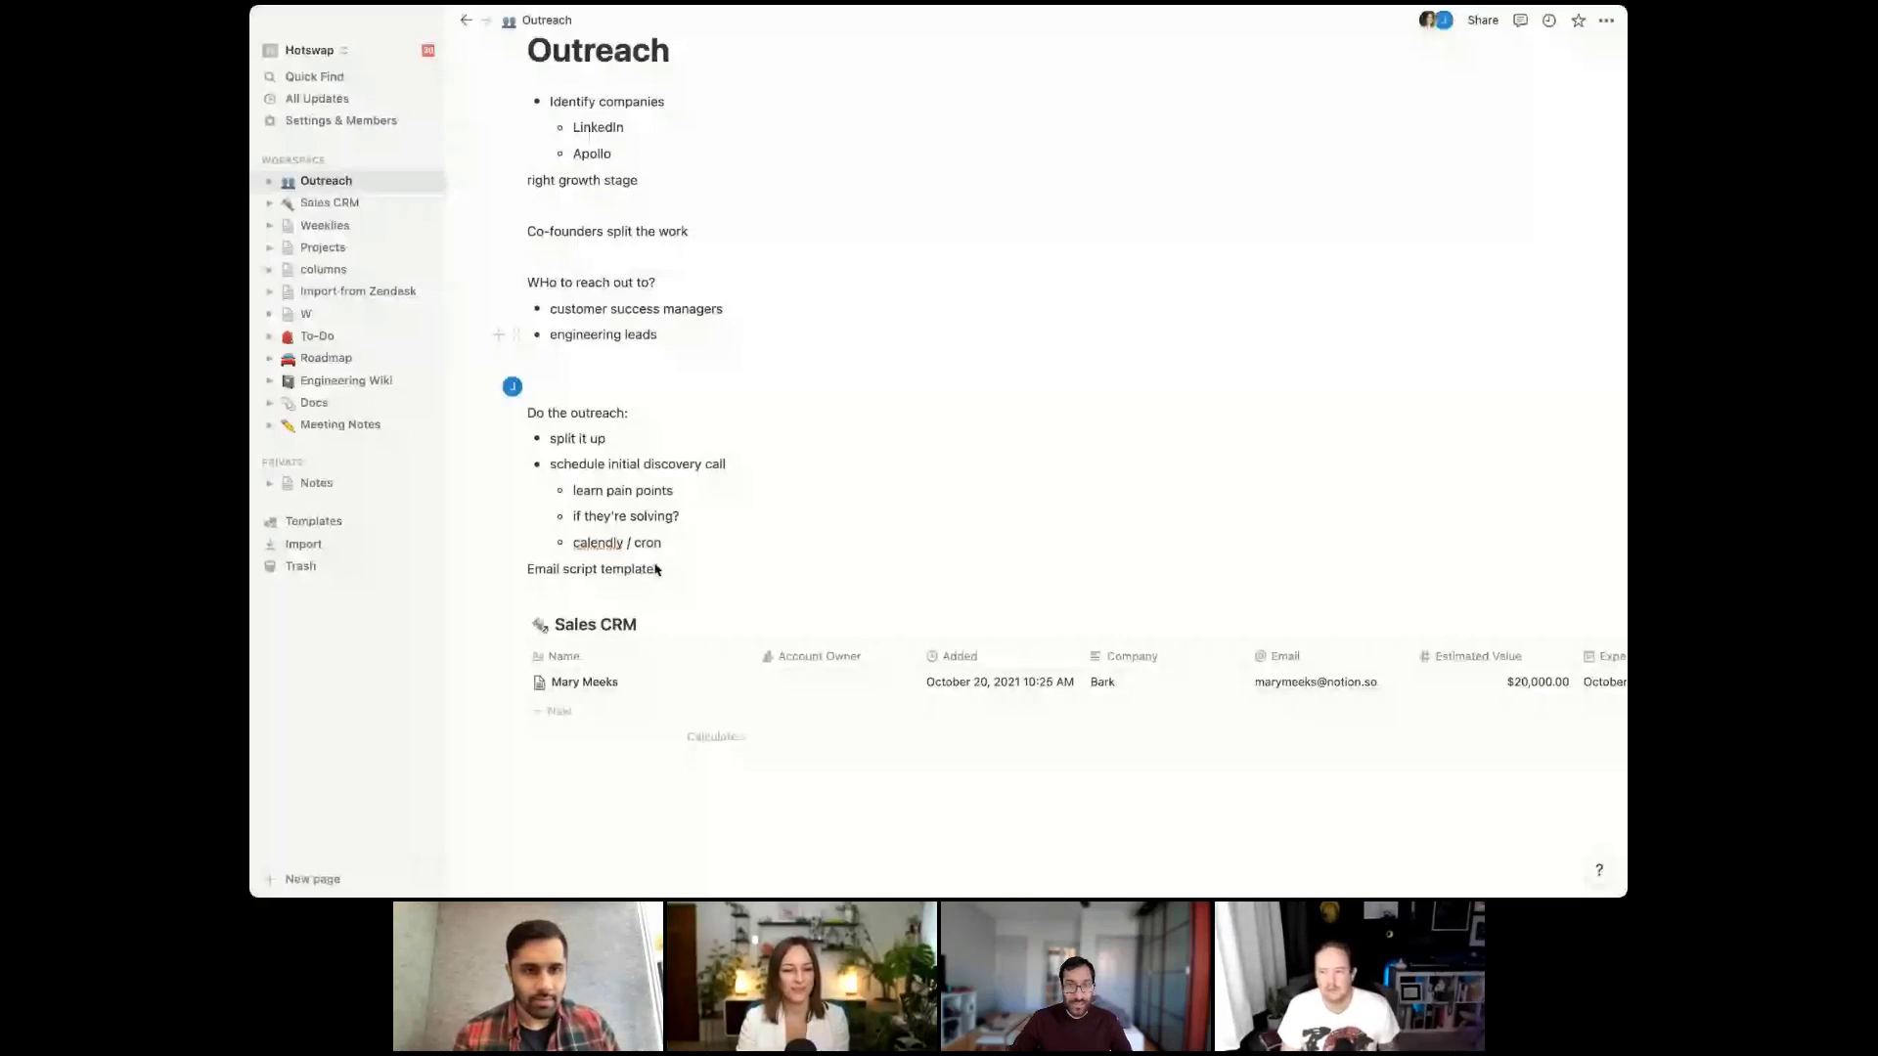
{"action": "left_click", "coordinate": [528, 572]}
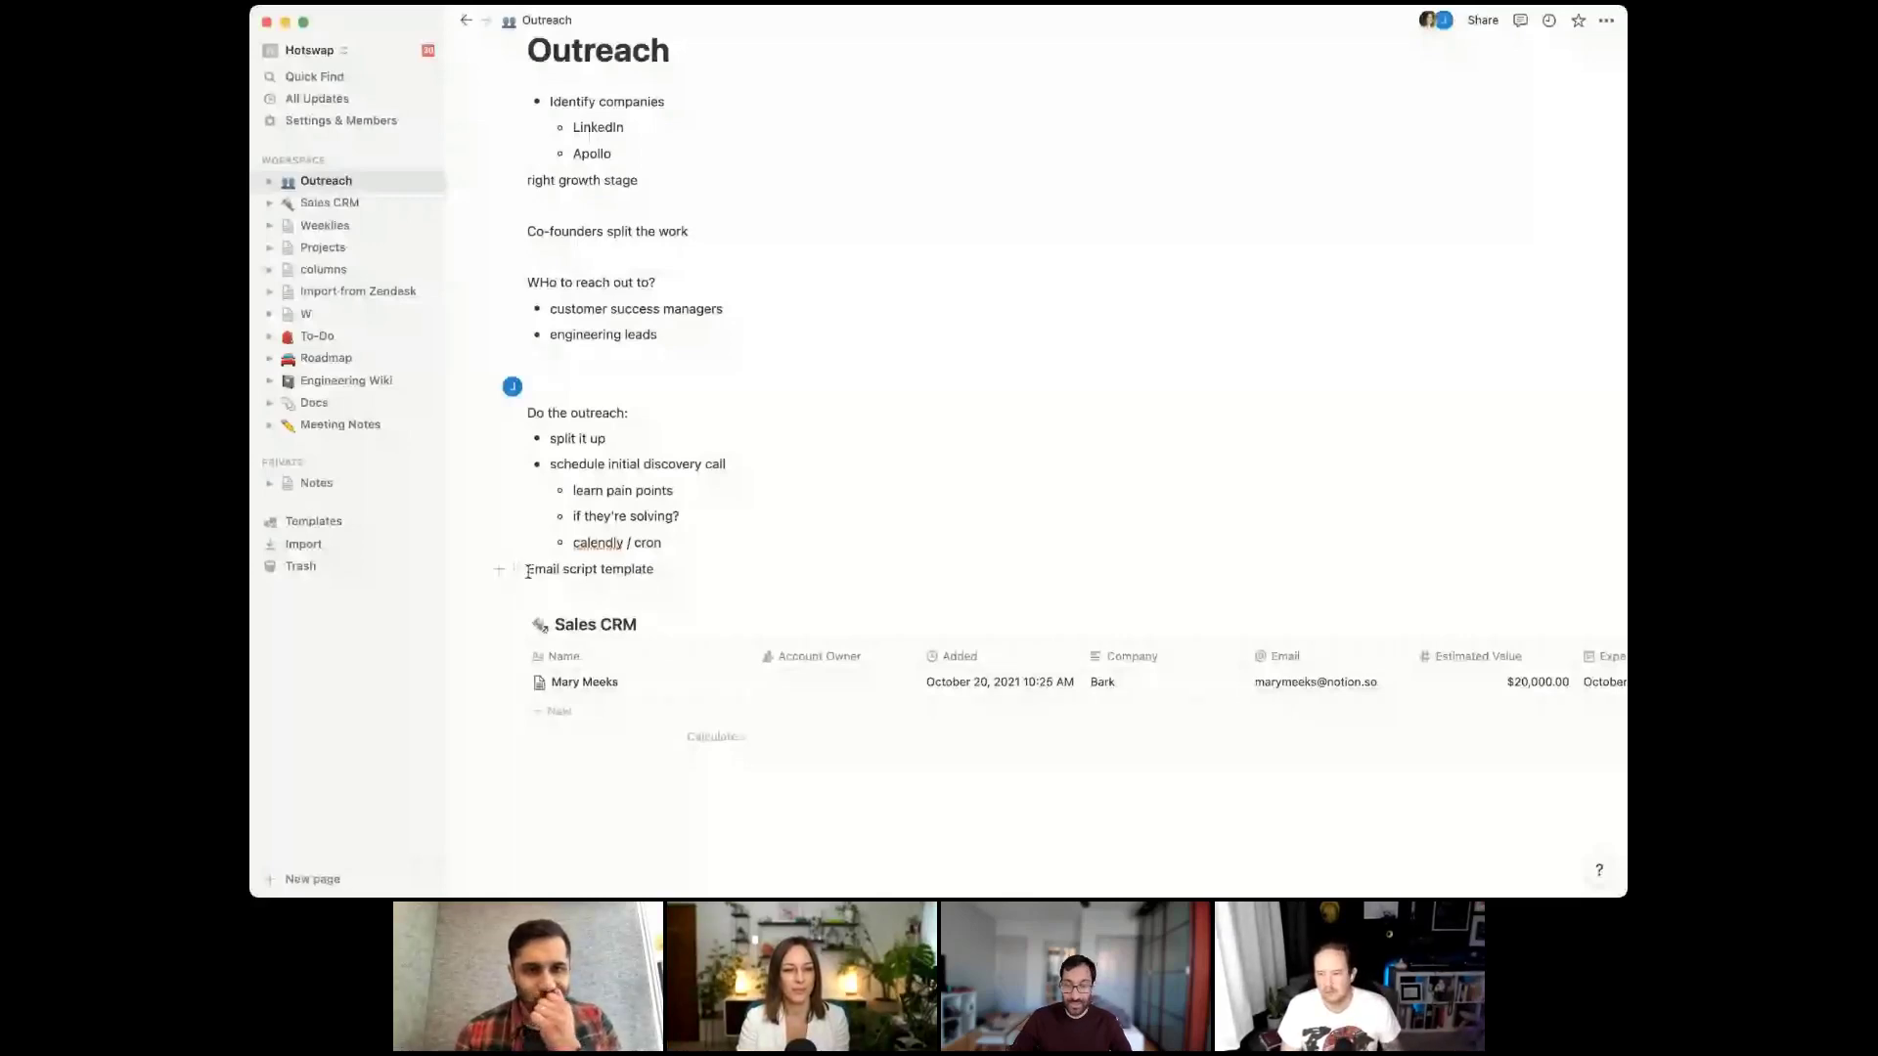
{"action": "key", "text": "Return"}
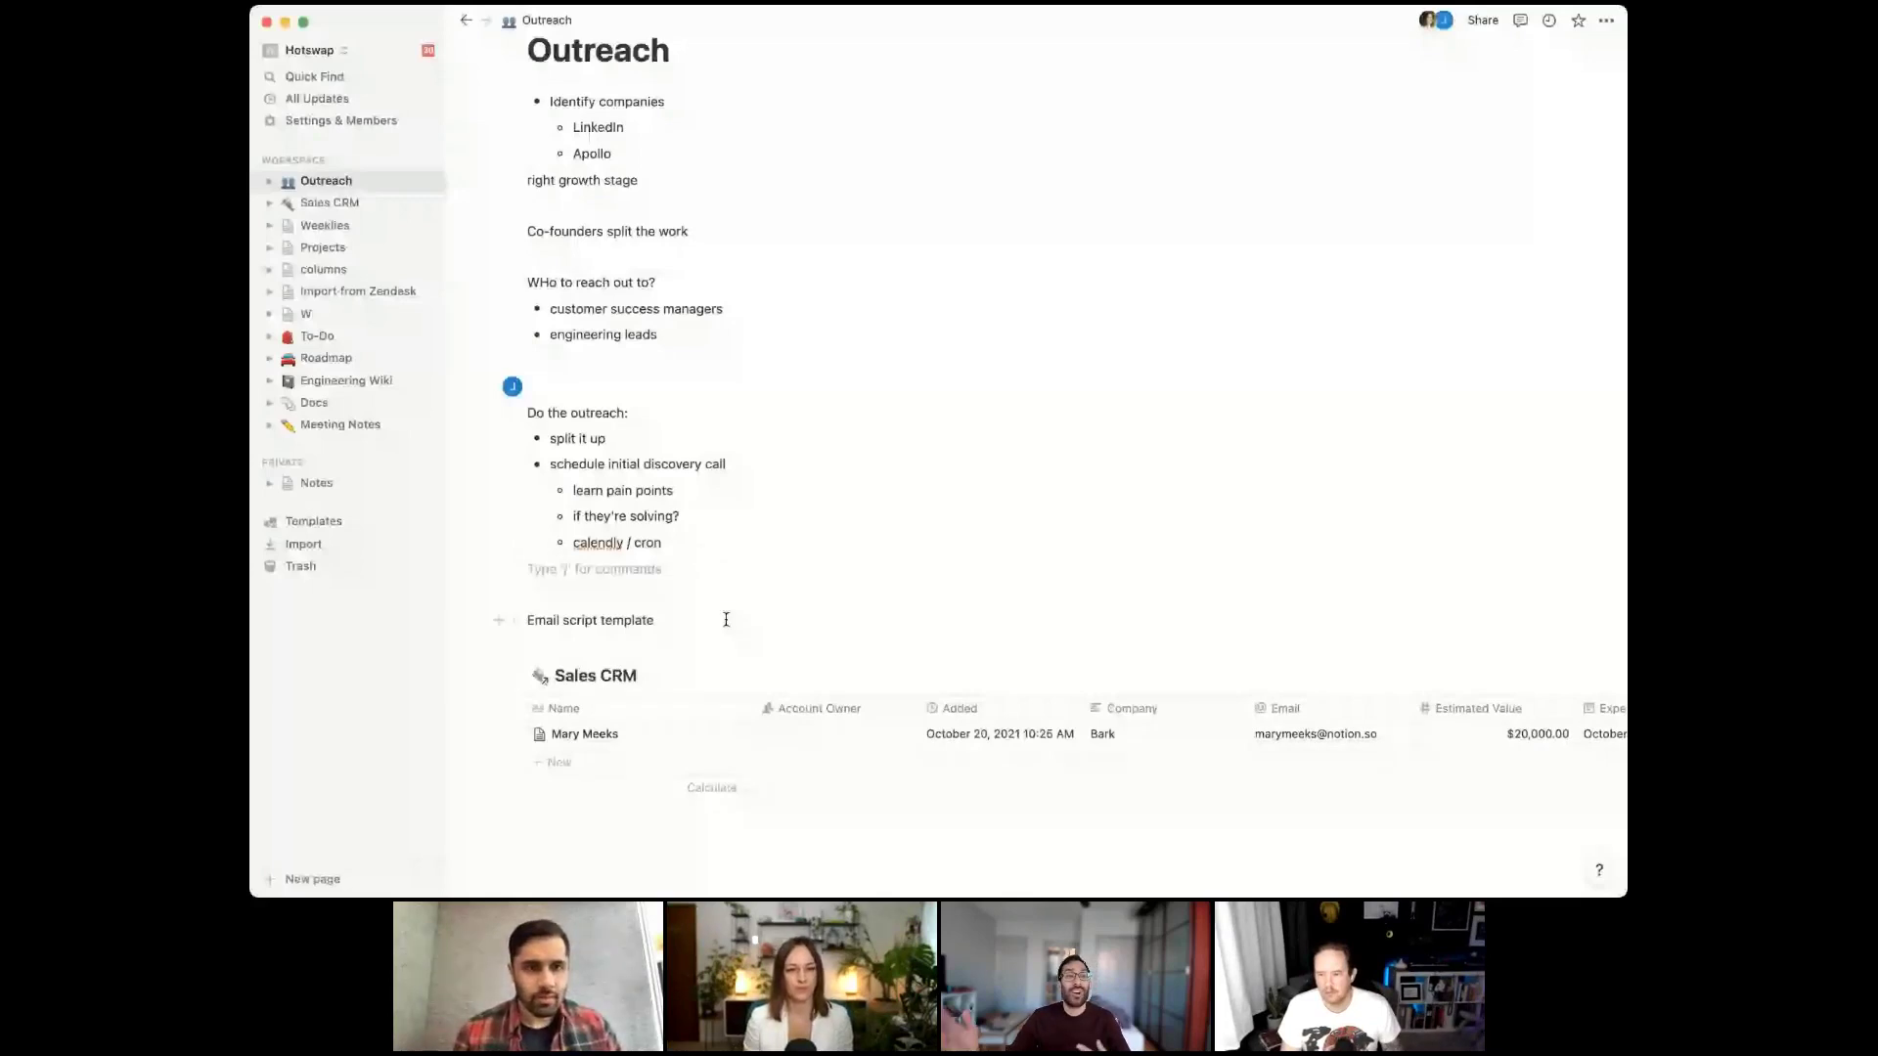
{"action": "type", "text": "- "}
{"action": "type", "text": "take a ton of notes"}
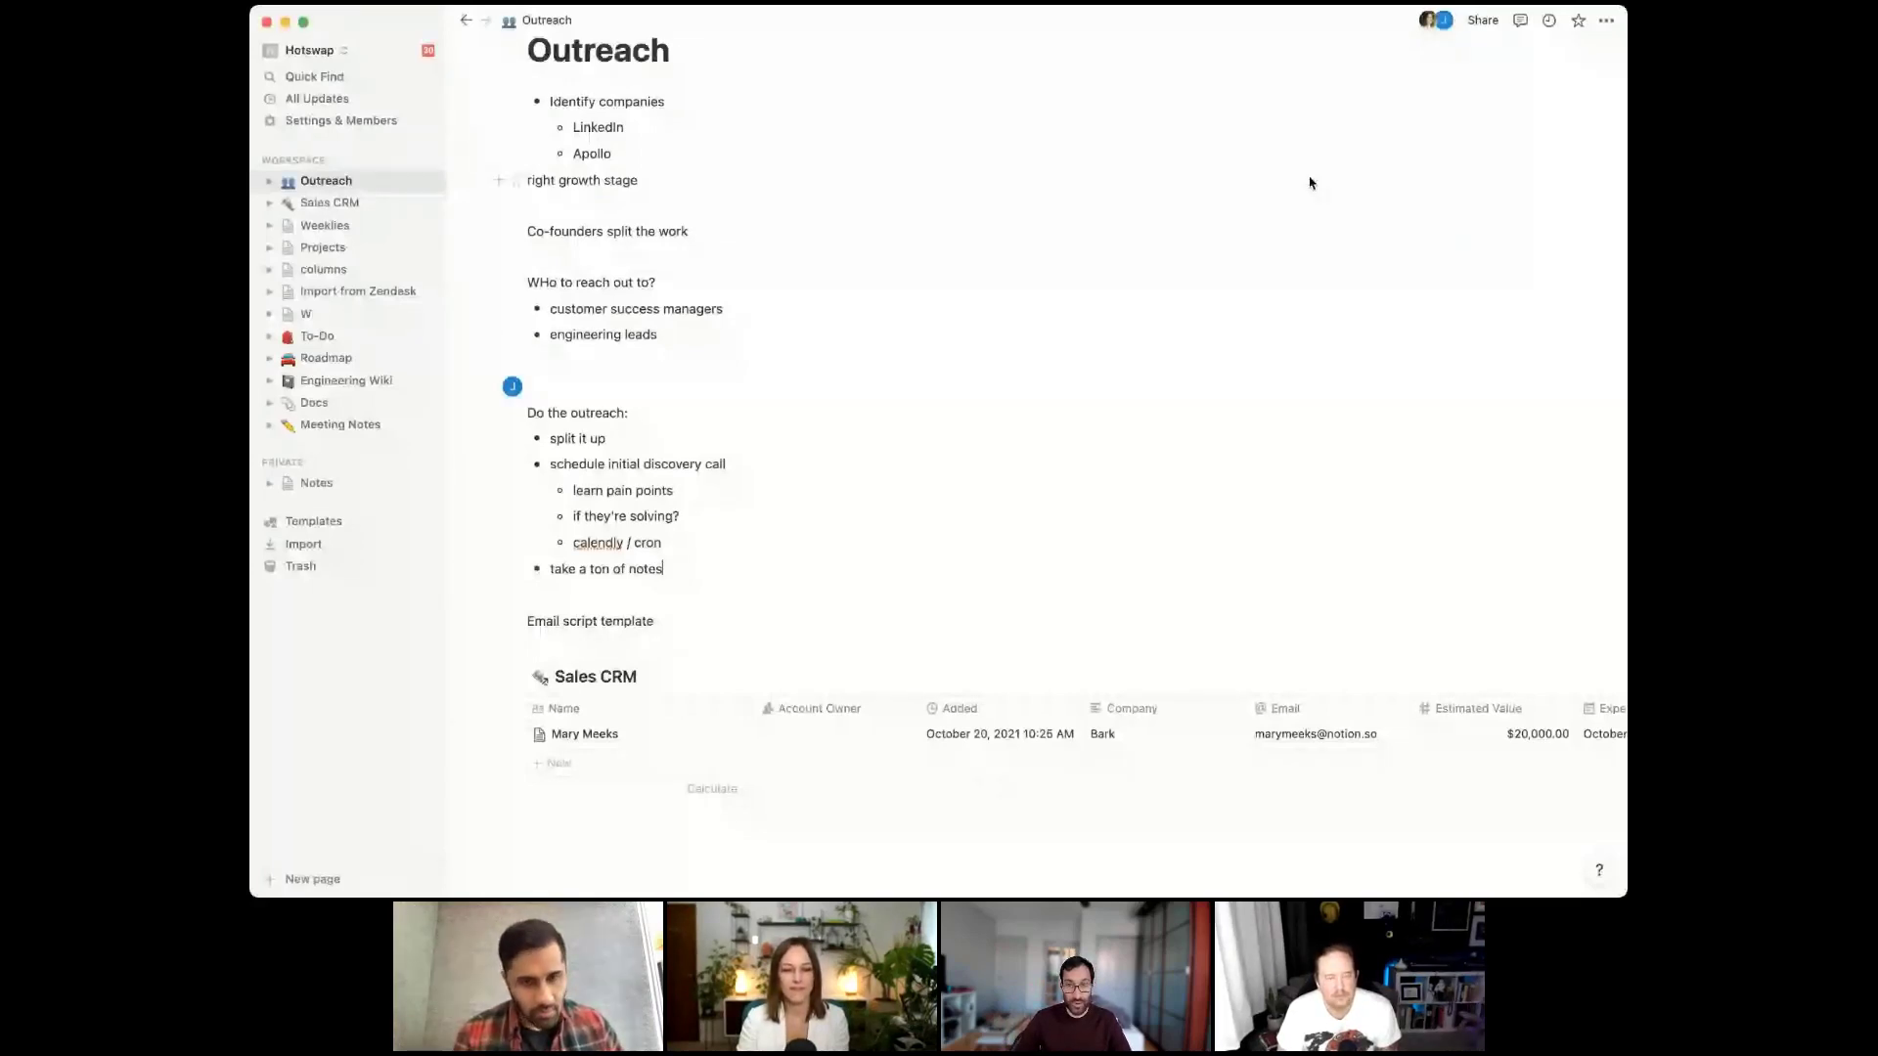
Create a new Sales CRM board view named 'board by member'
{"action": "left_click", "coordinate": [694, 676]}
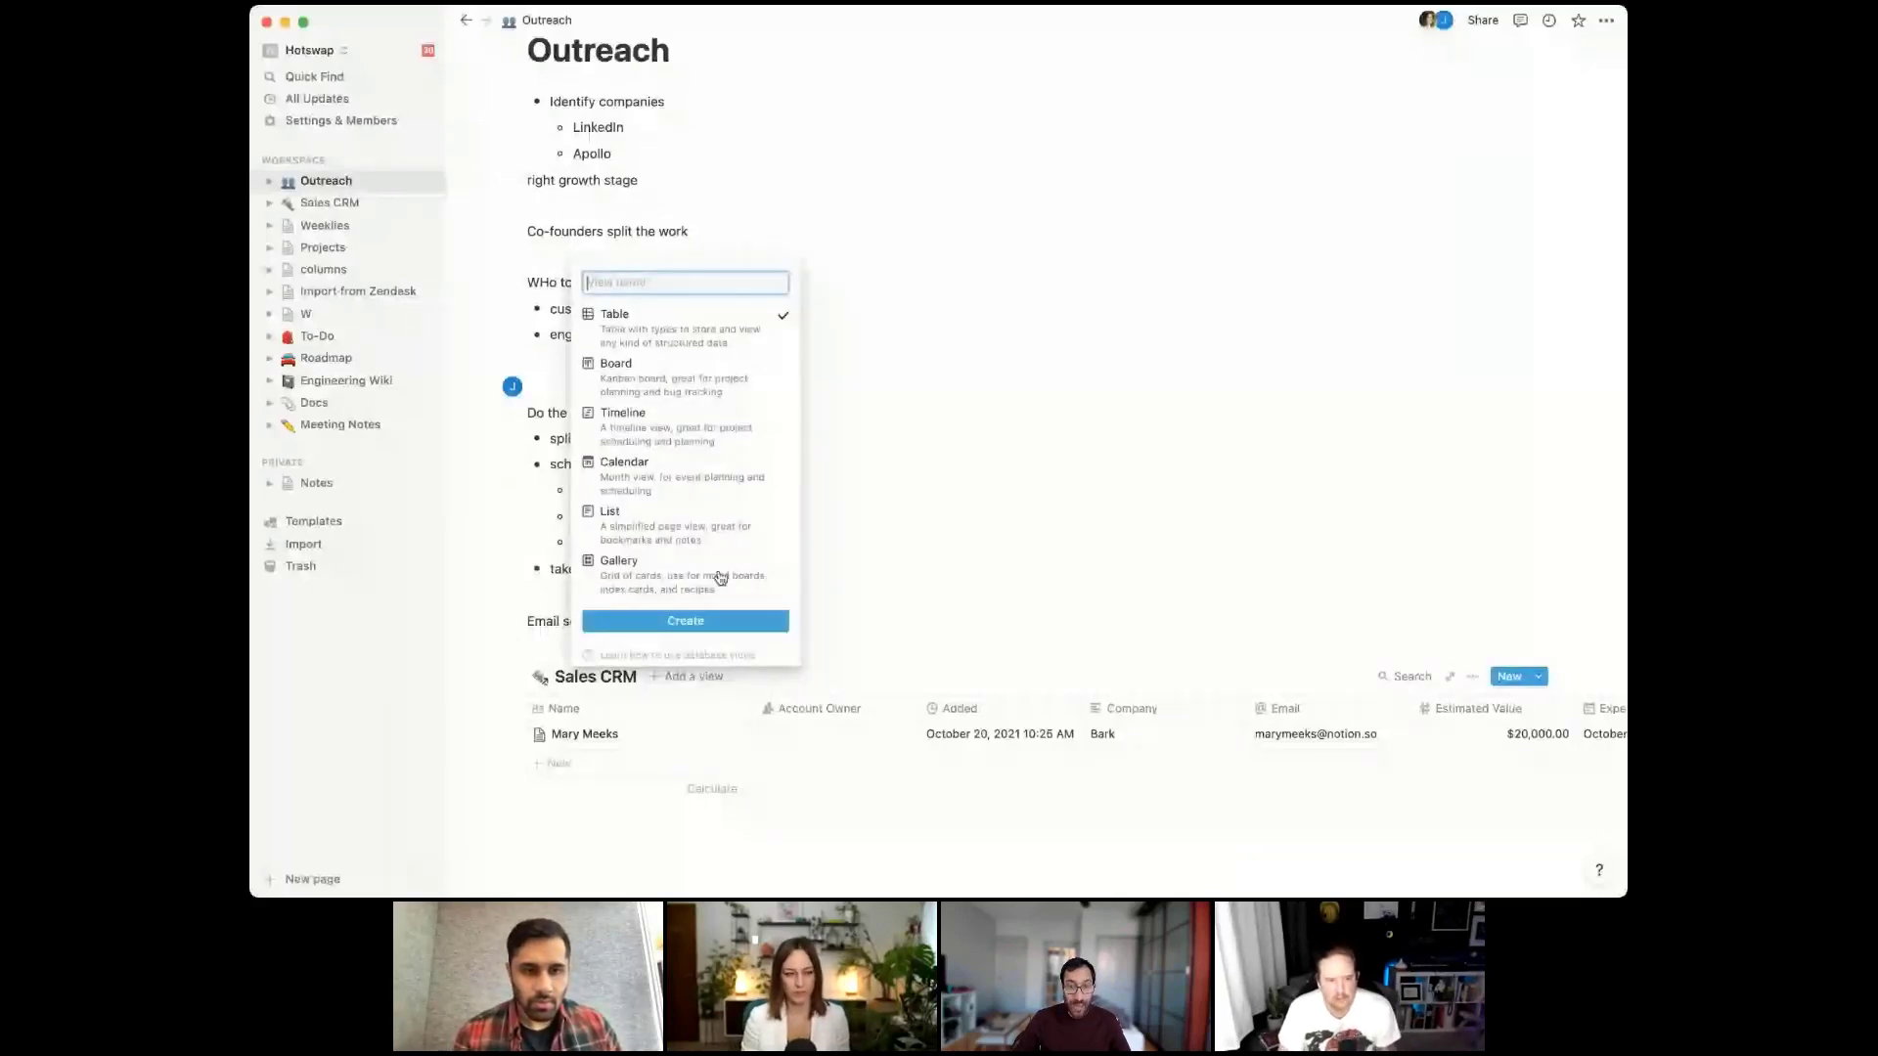
{"action": "type", "text": "board by member"}
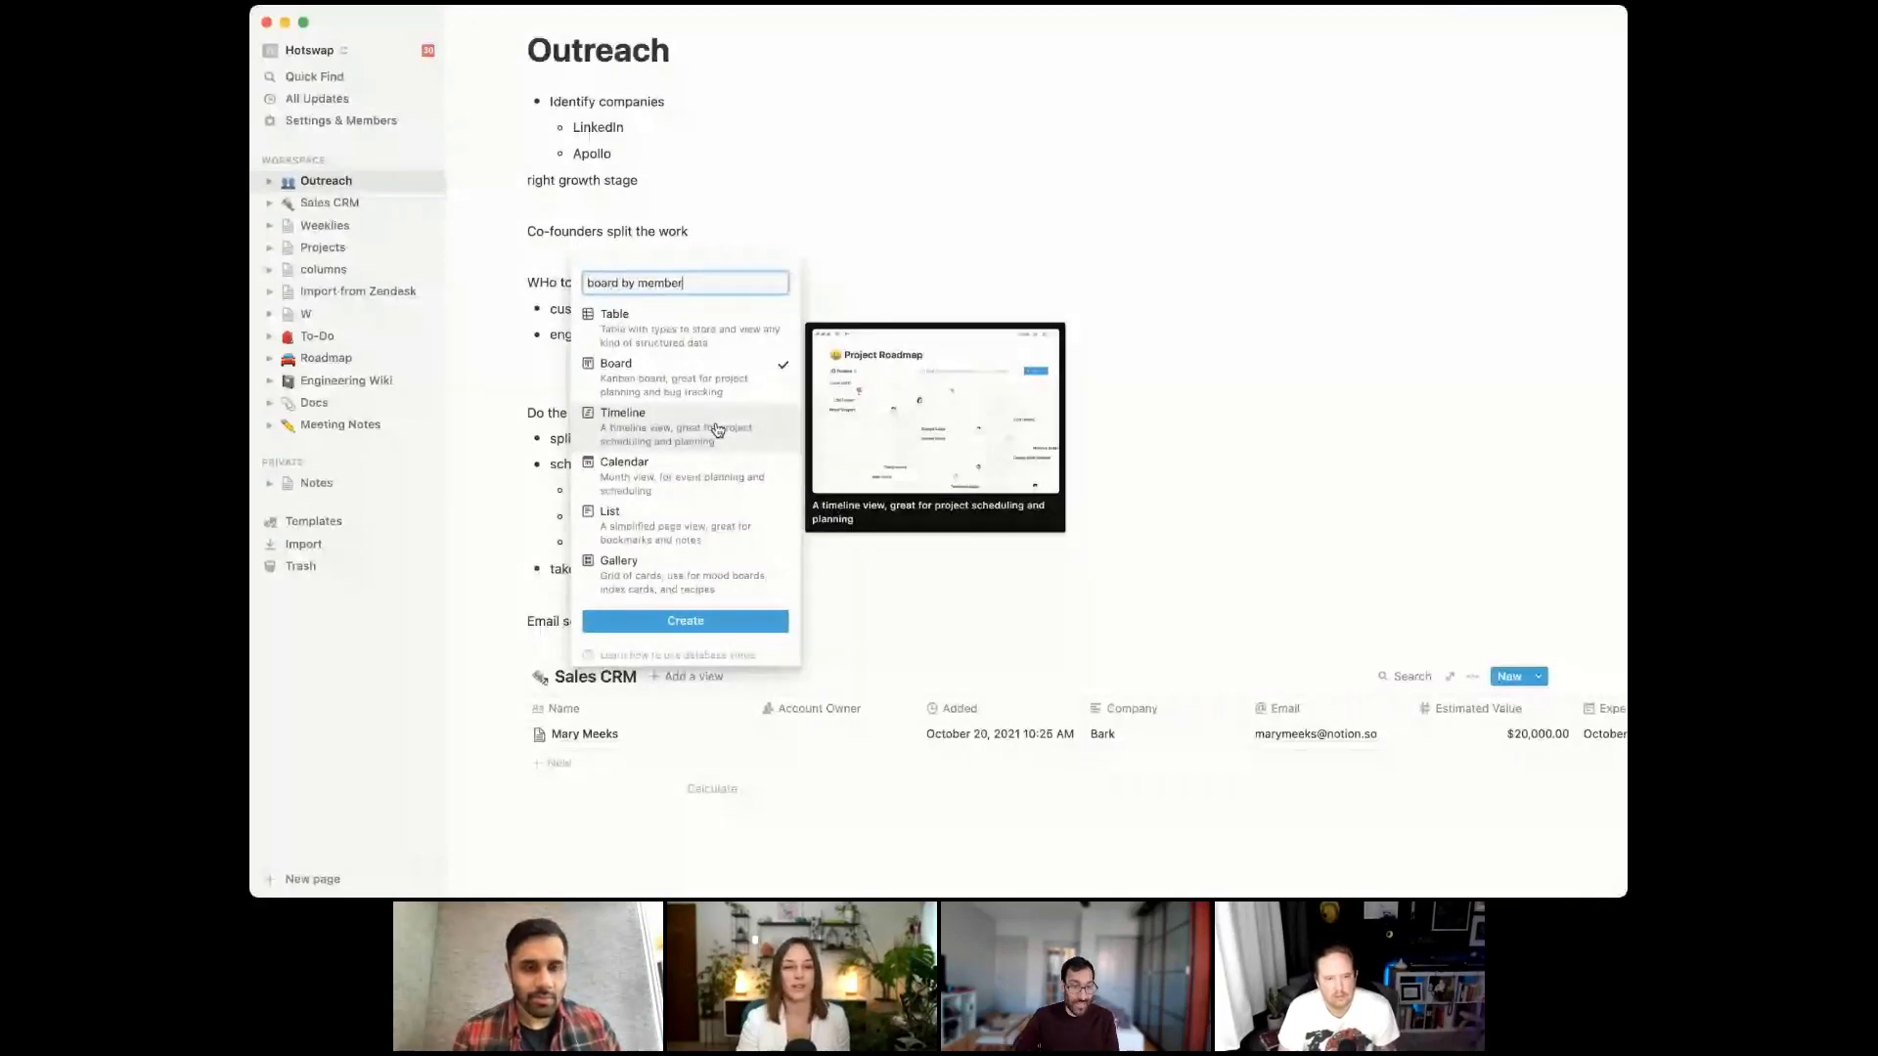
{"action": "key", "text": "Return"}
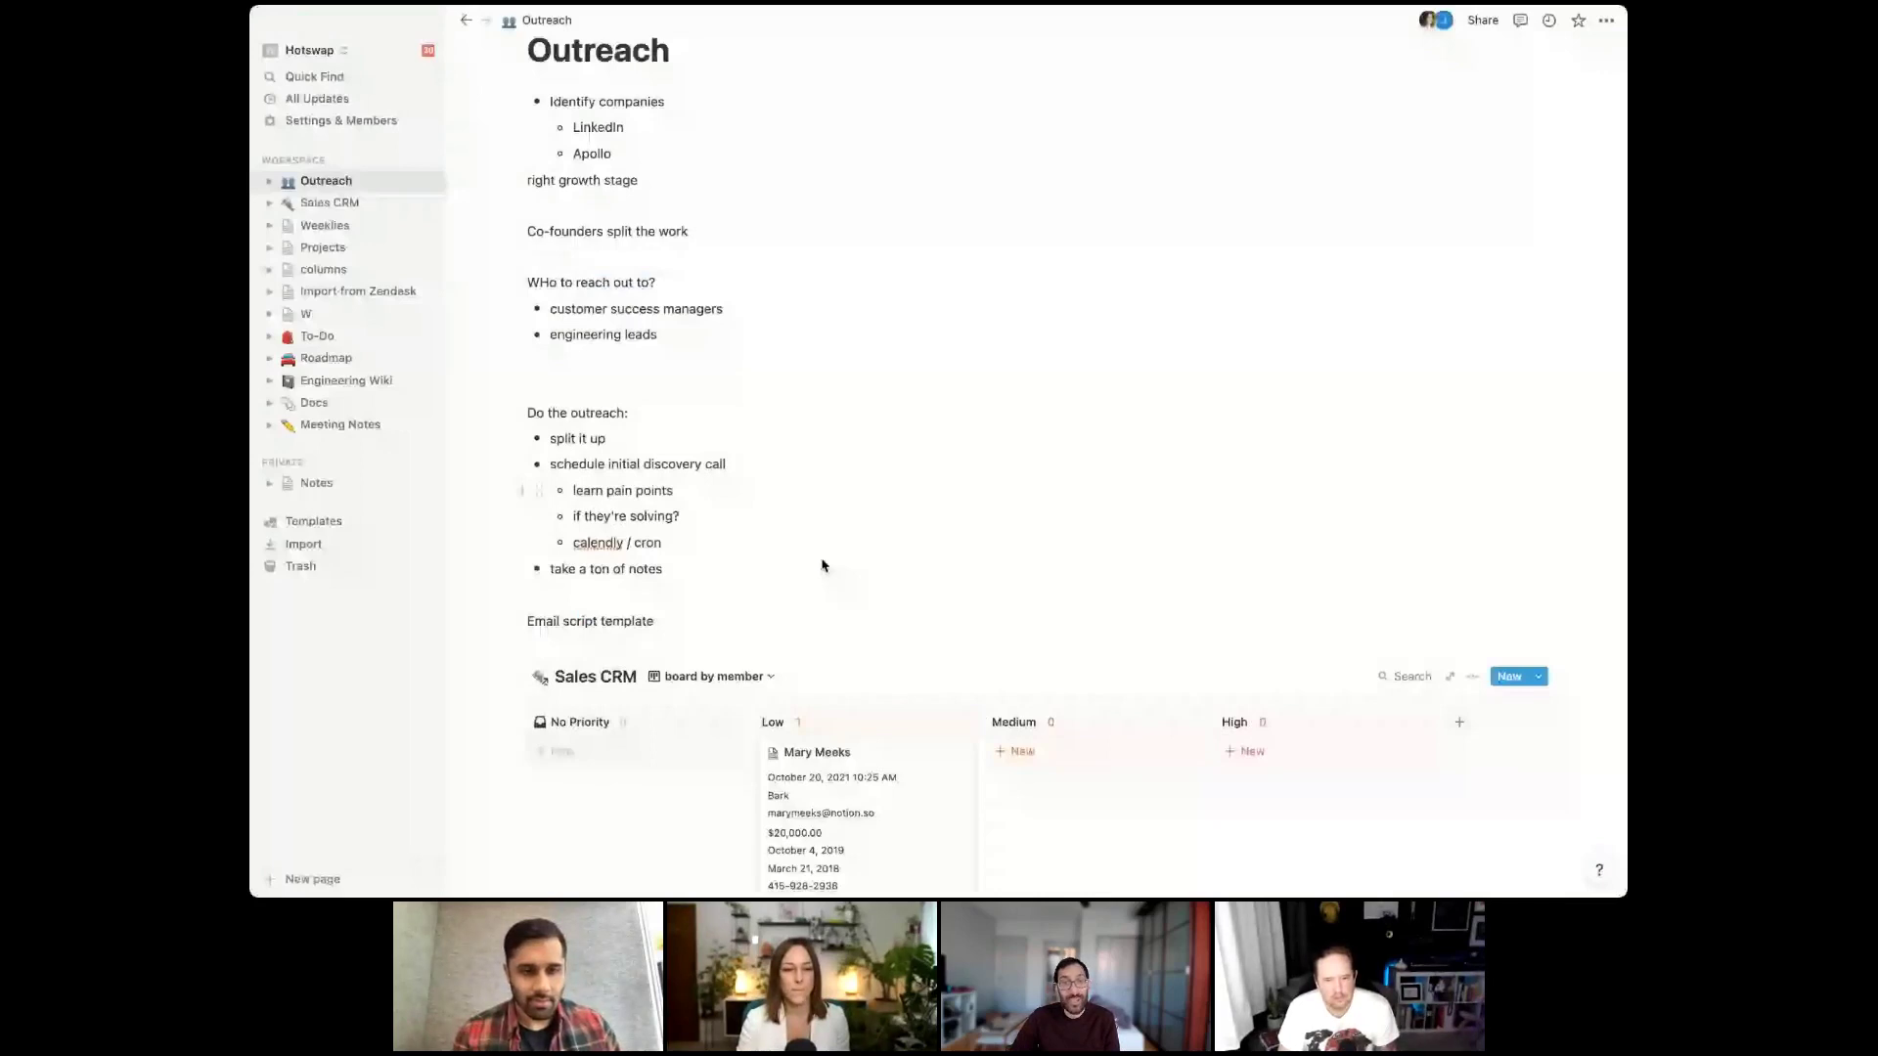
{"action": "scroll", "coordinate": [821, 565], "scroll_direction": "down", "scroll_amount": 3}
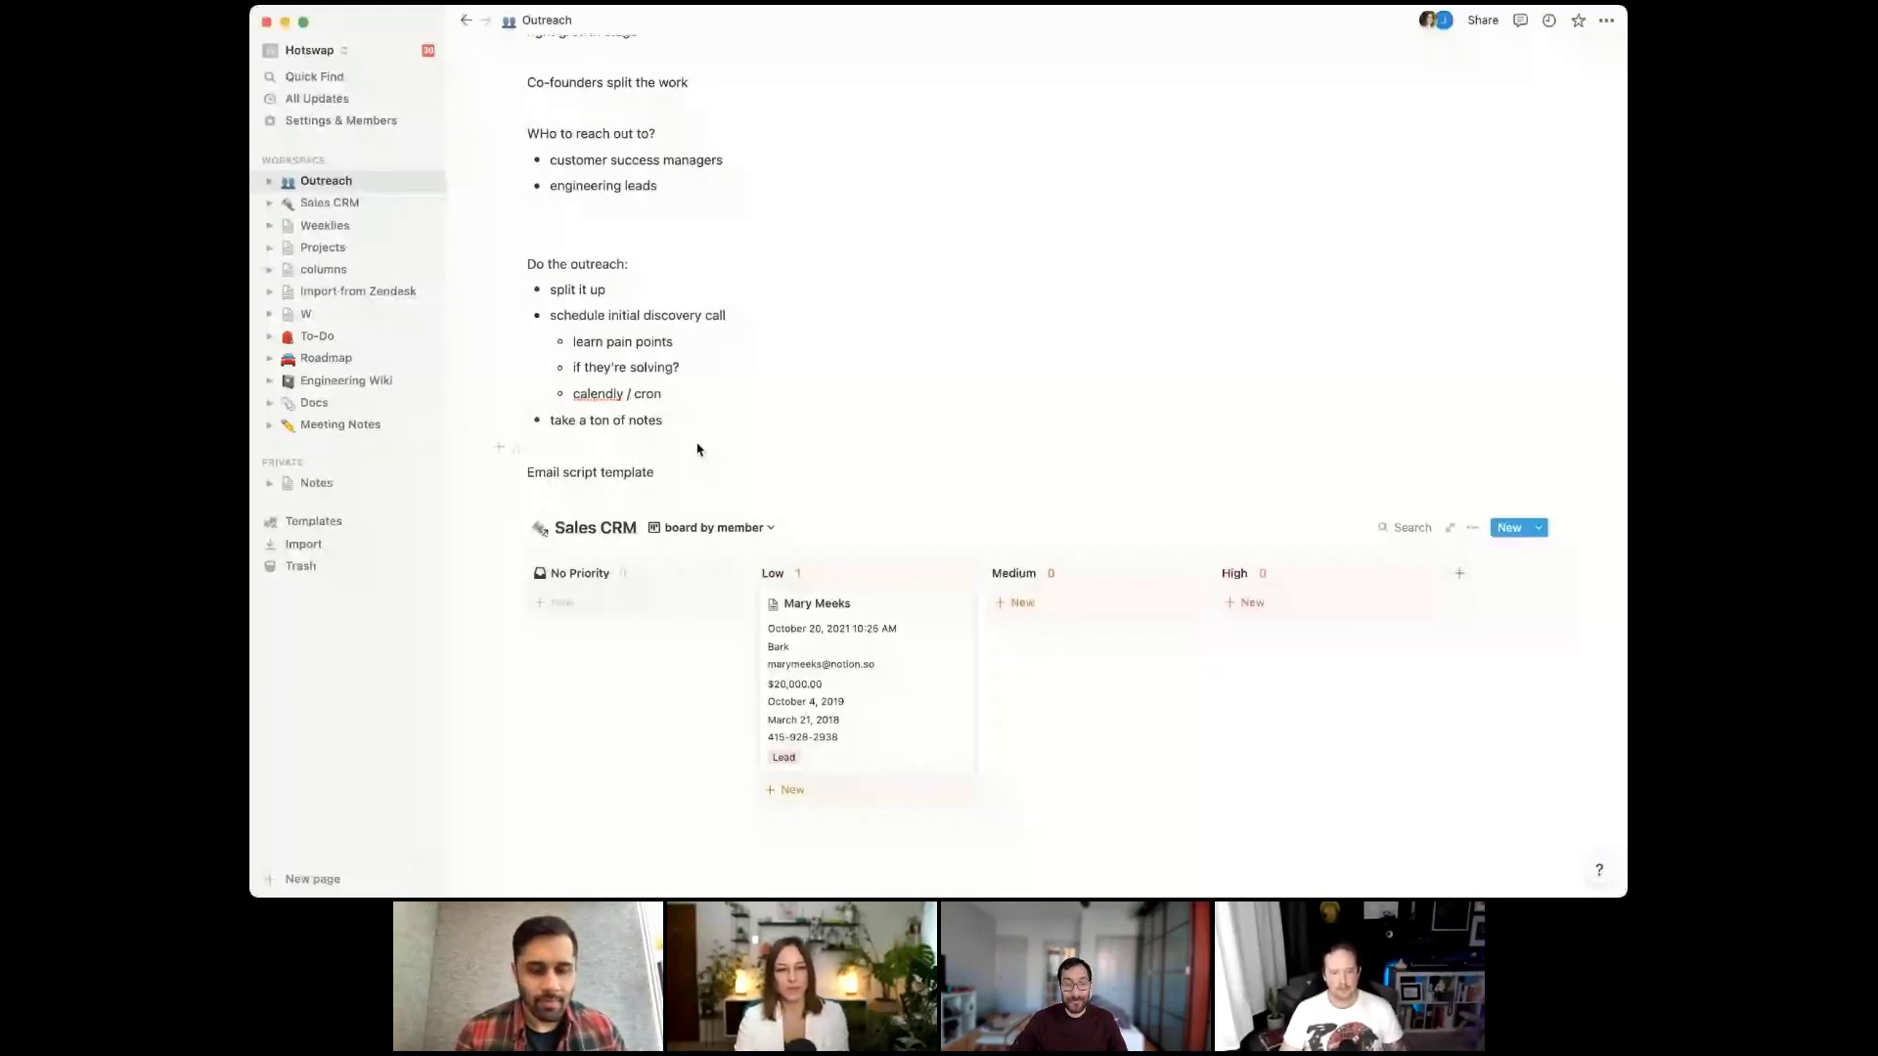
Below 'take a ton of notes', add a plain line reading 'Not just a folder or notes'
{"action": "left_click", "coordinate": [685, 448]}
{"action": "key", "text": "Return"}
{"action": "left_click", "coordinate": [671, 448]}
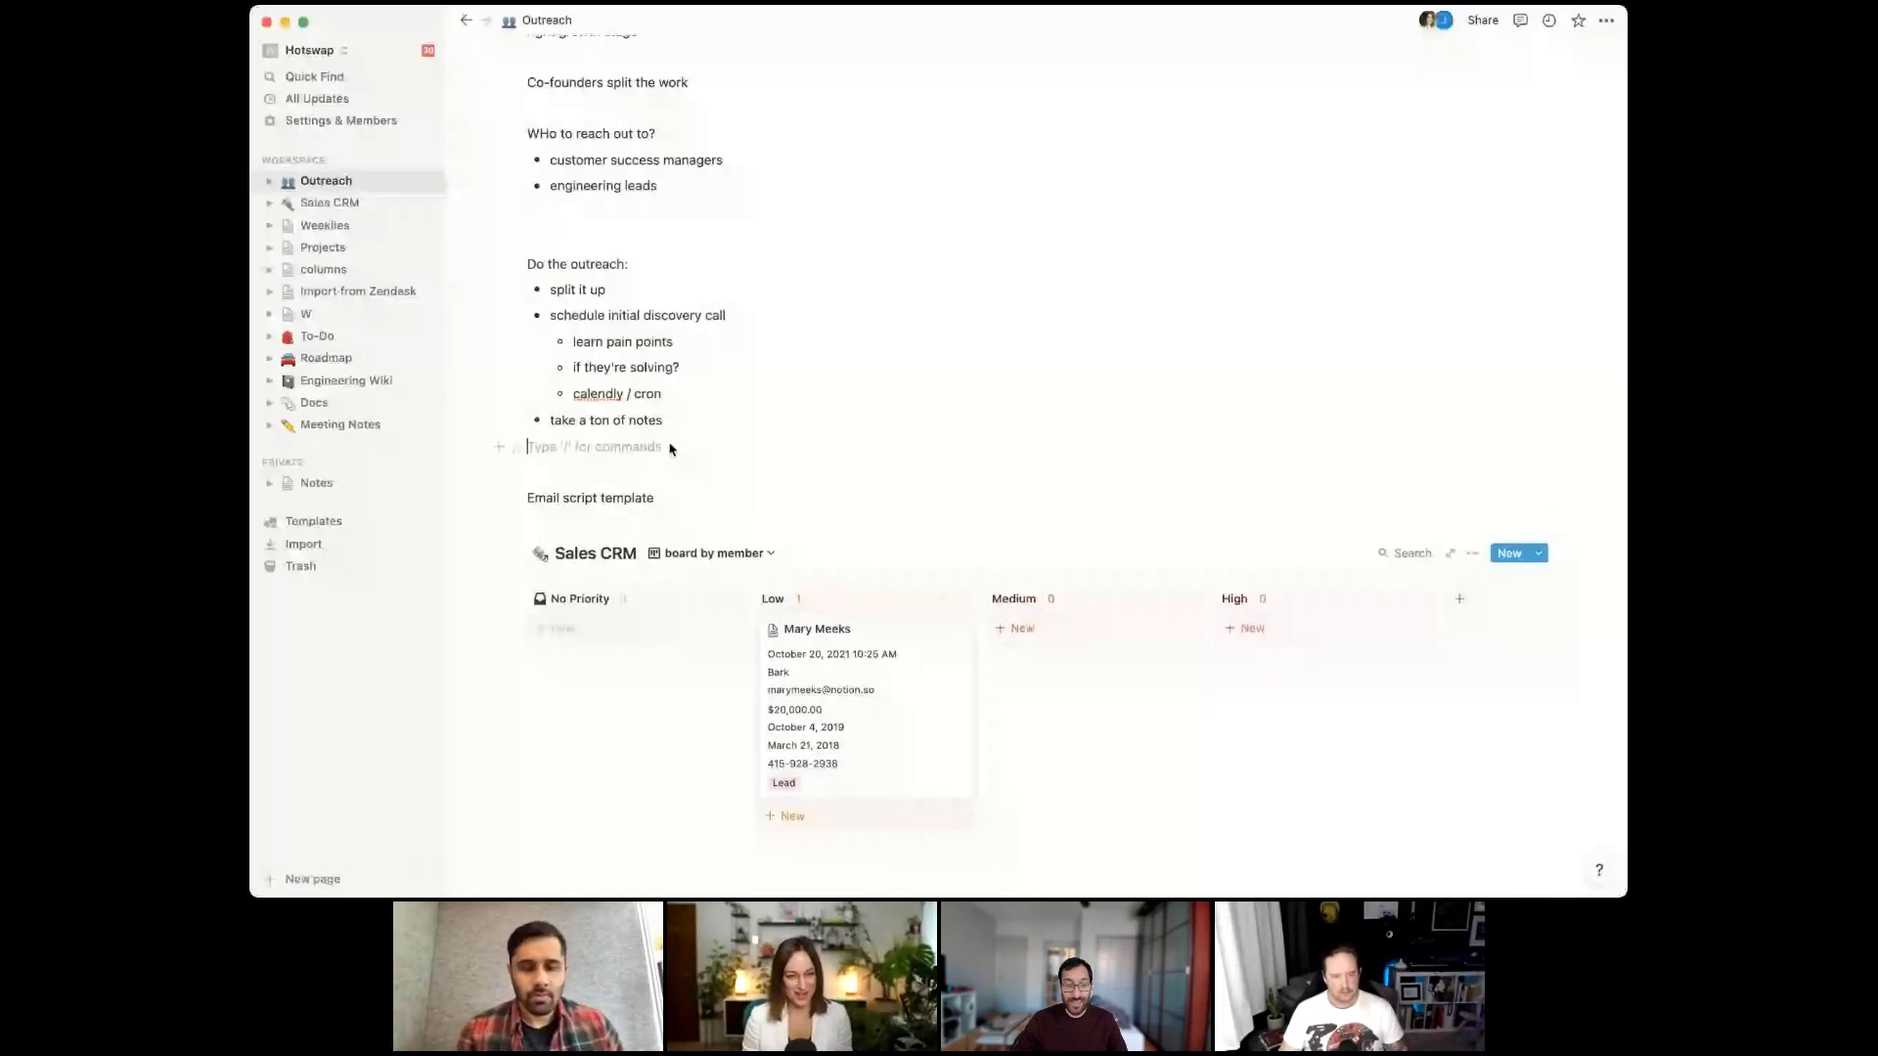
{"action": "key", "text": "Return"}
{"action": "type", "text": "Not just a"}
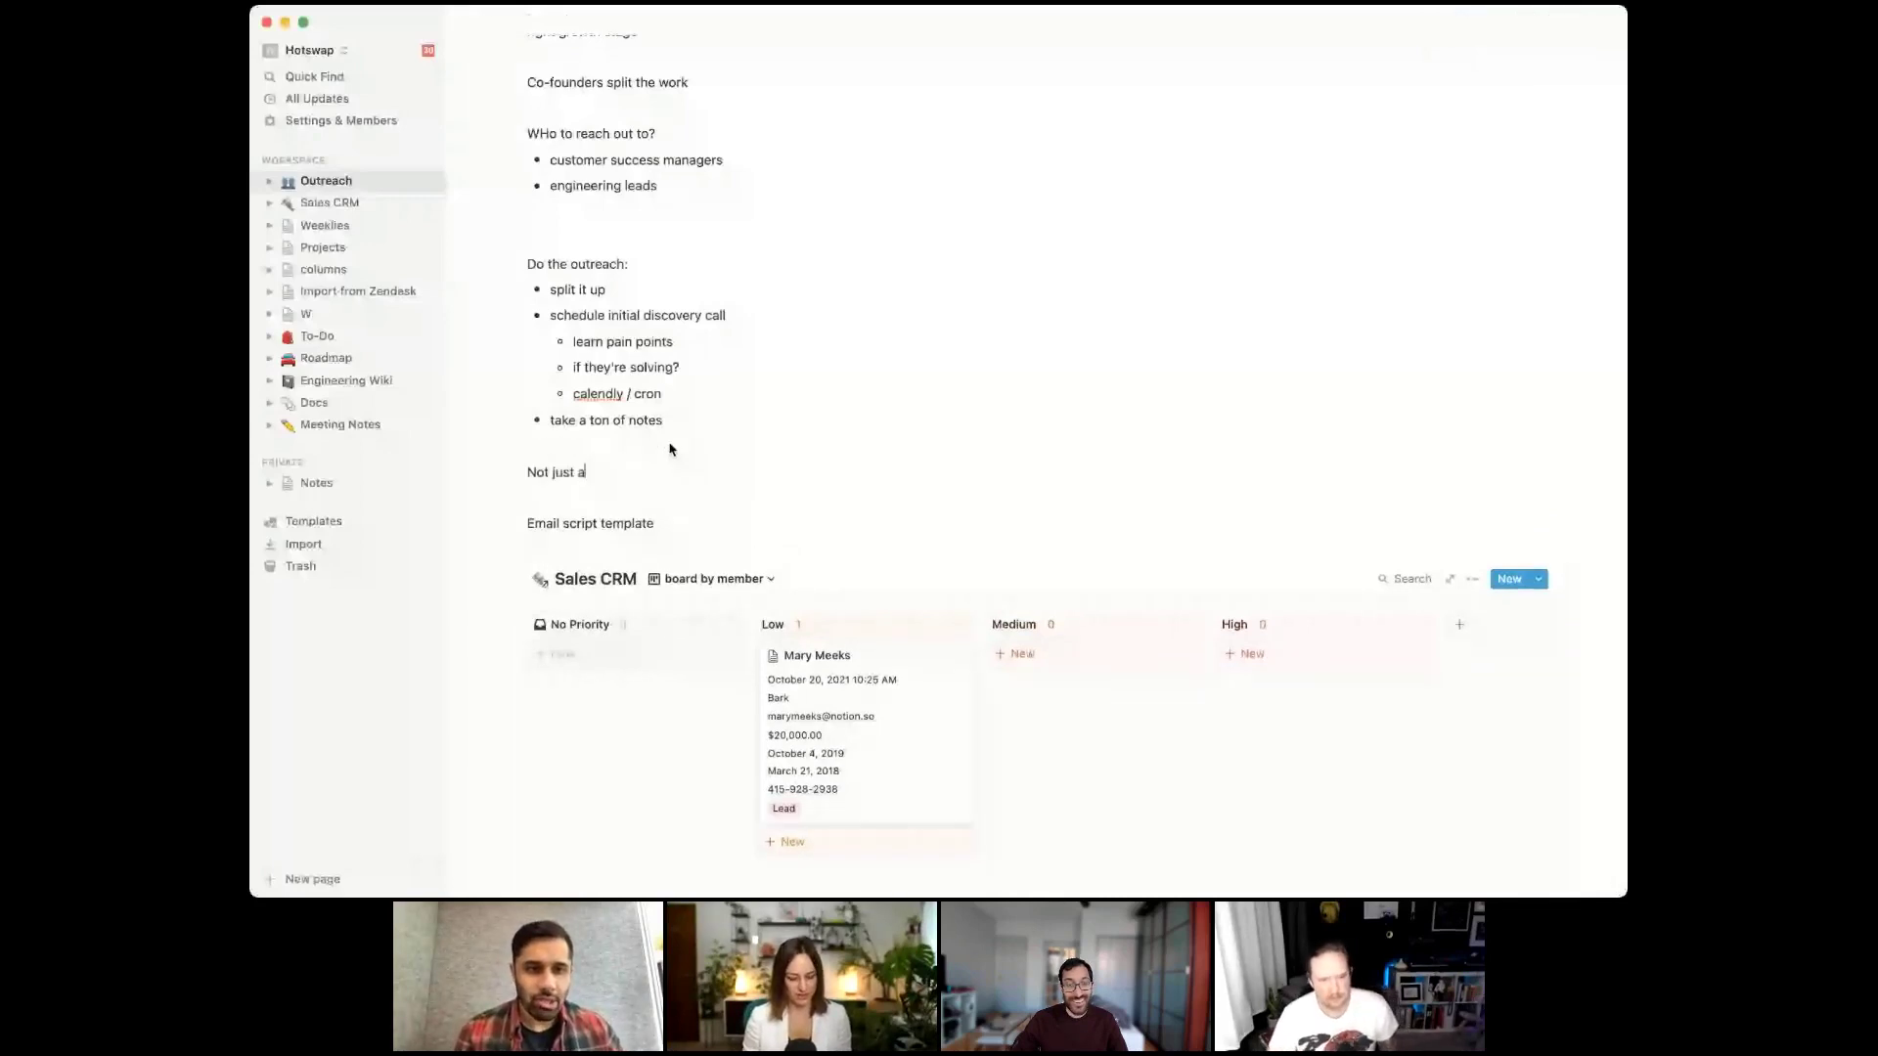
{"action": "type", "text": " folder "}
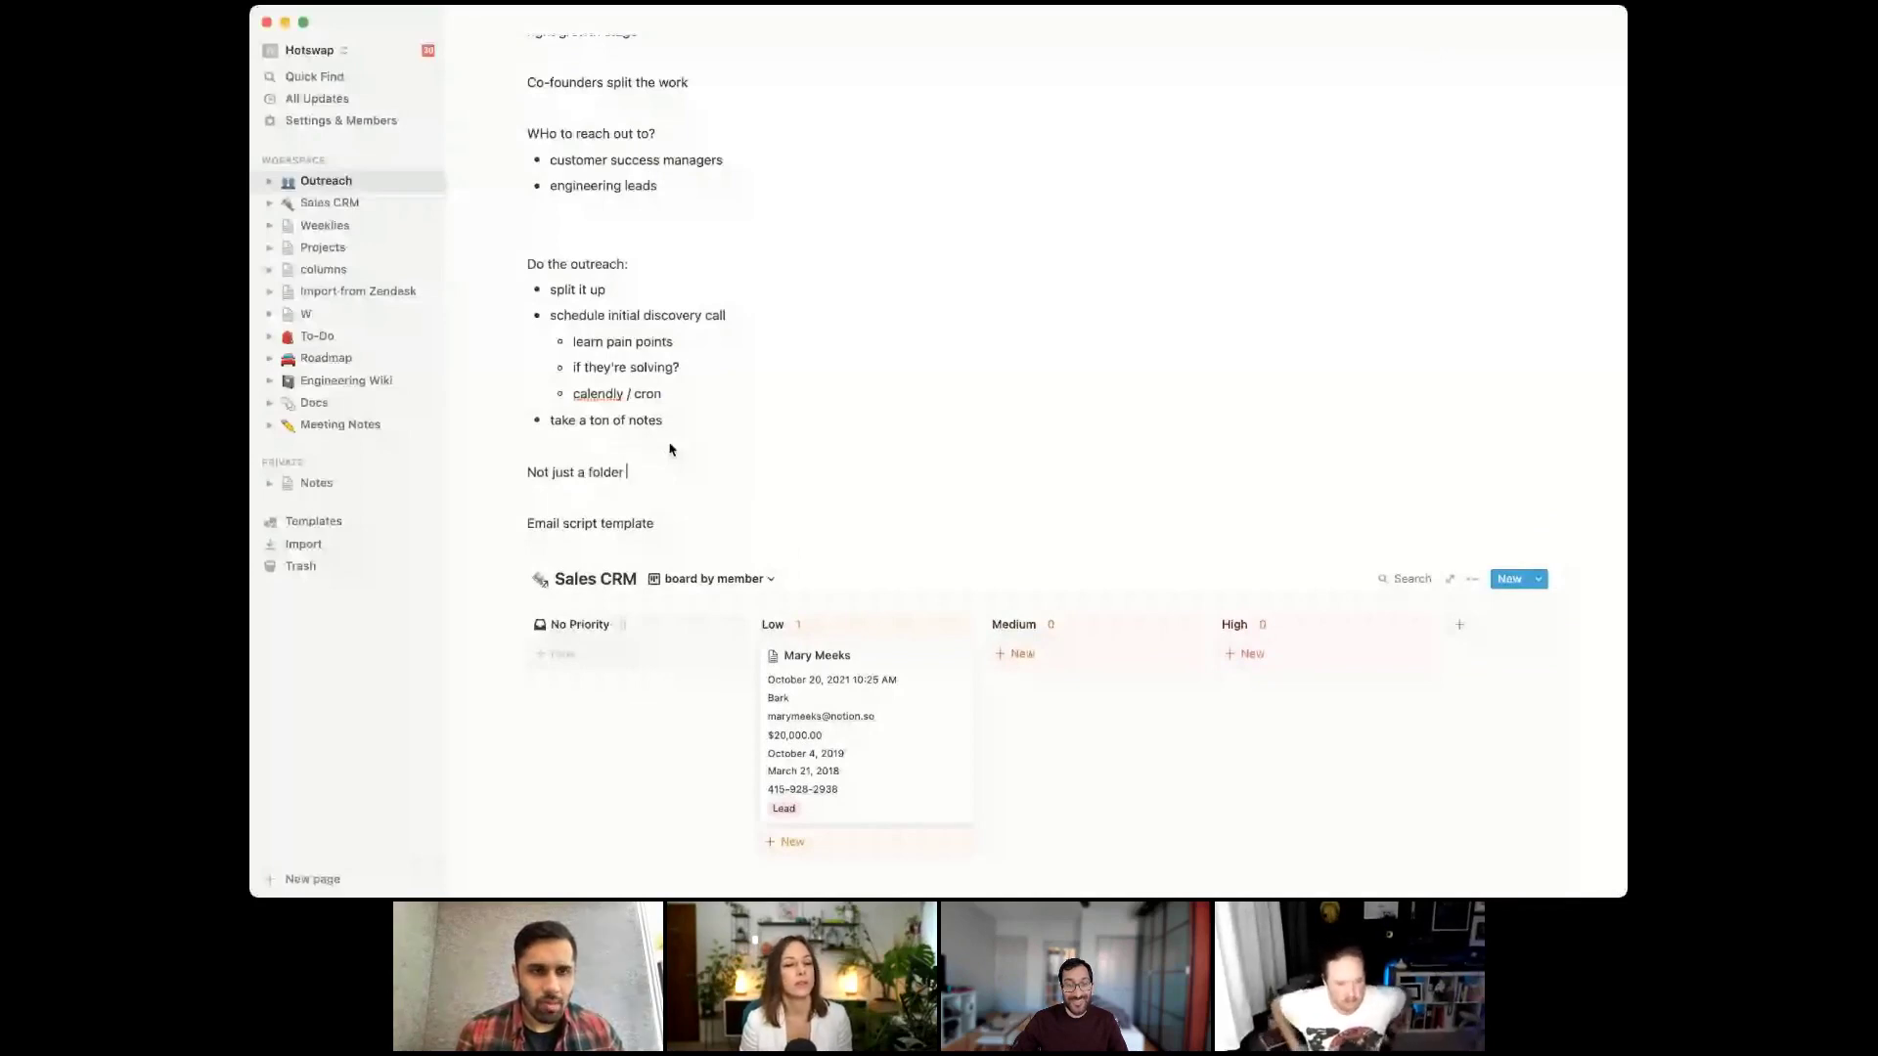
{"action": "type", "text": "or notes"}
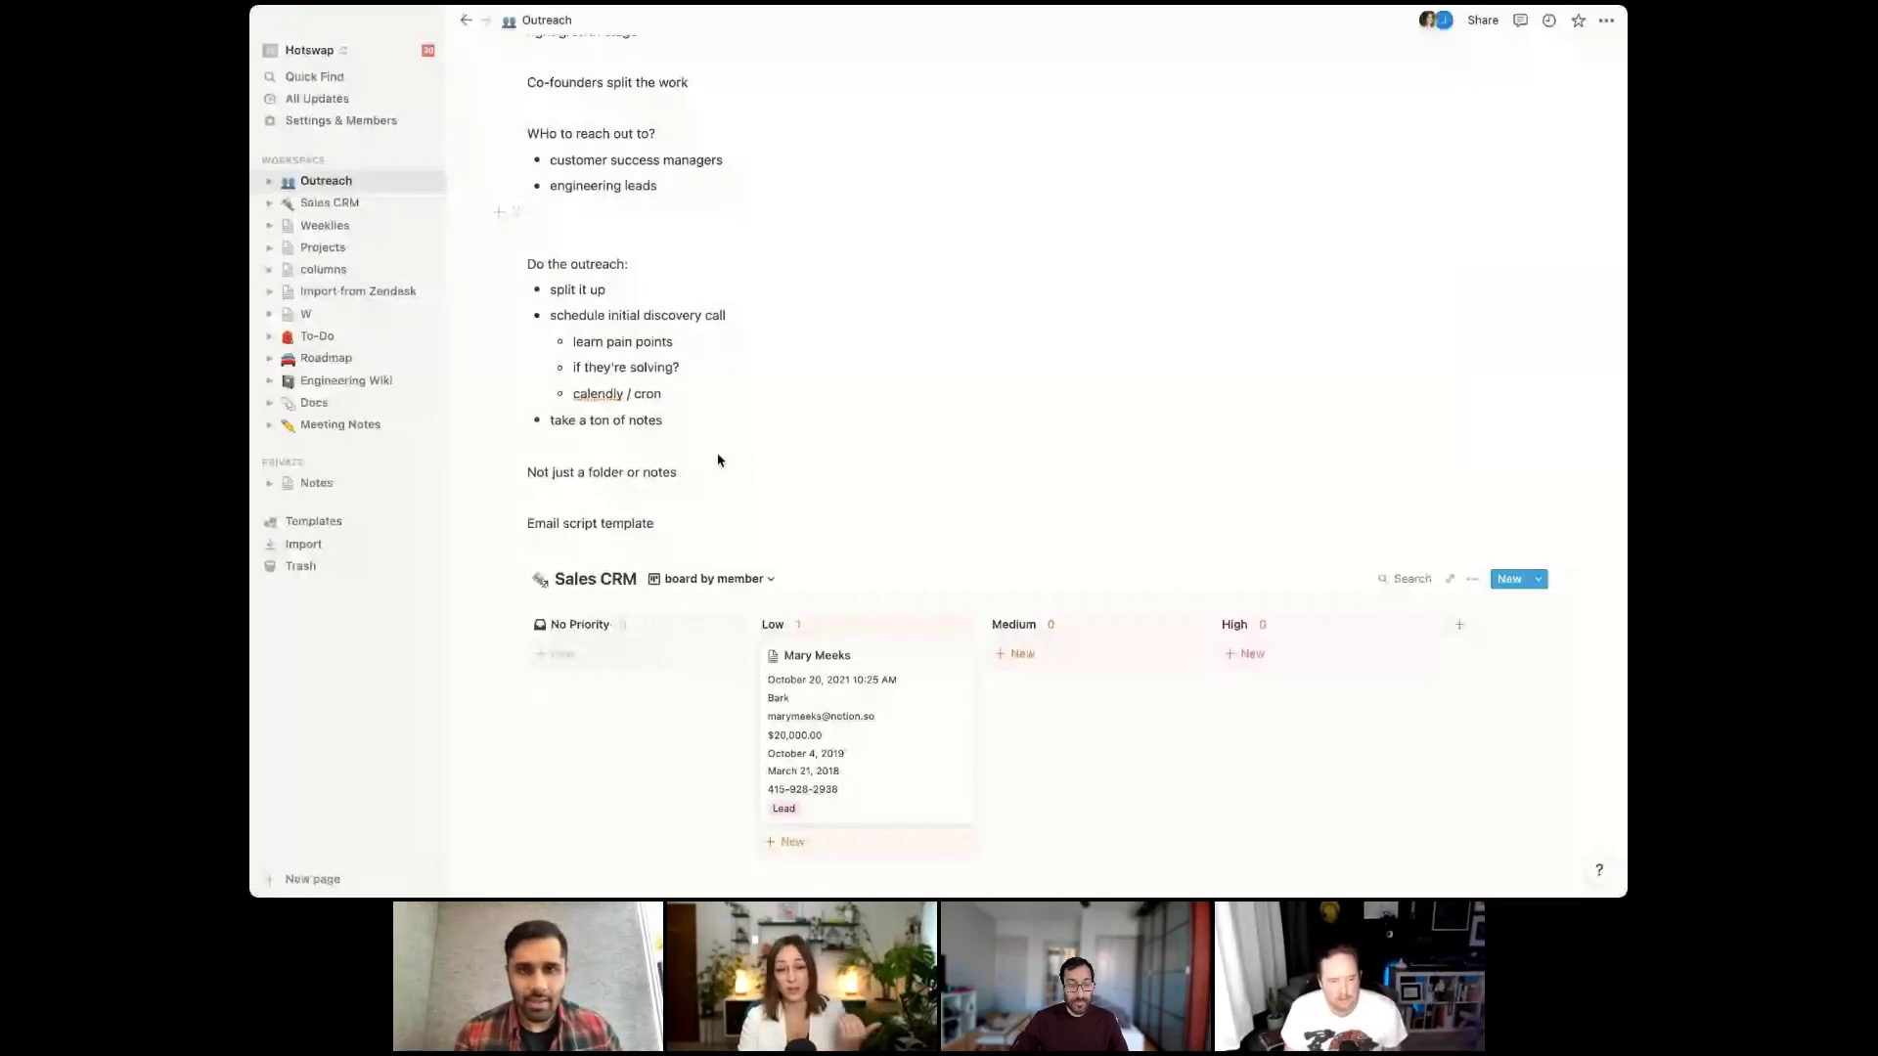
{"action": "left_click", "coordinate": [941, 753]}
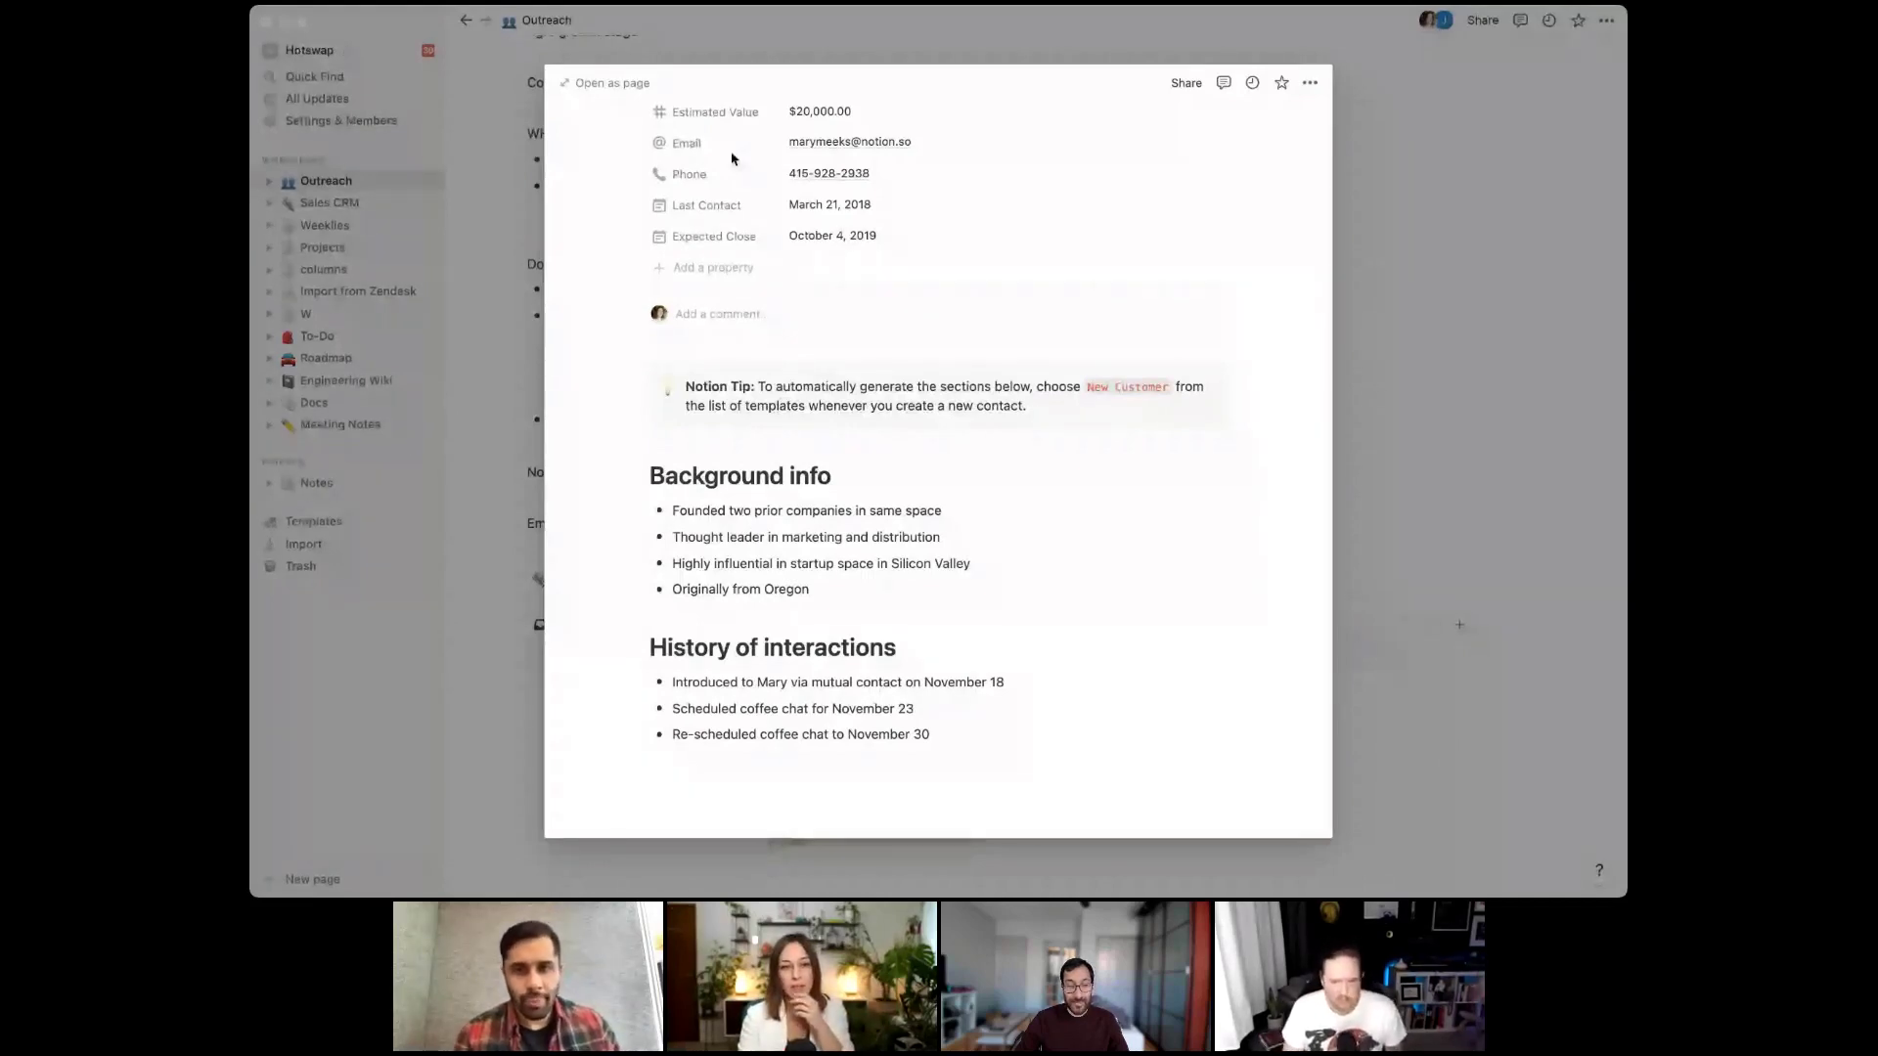
{"action": "scroll", "coordinate": [731, 159], "scroll_direction": "up", "scroll_amount": 2}
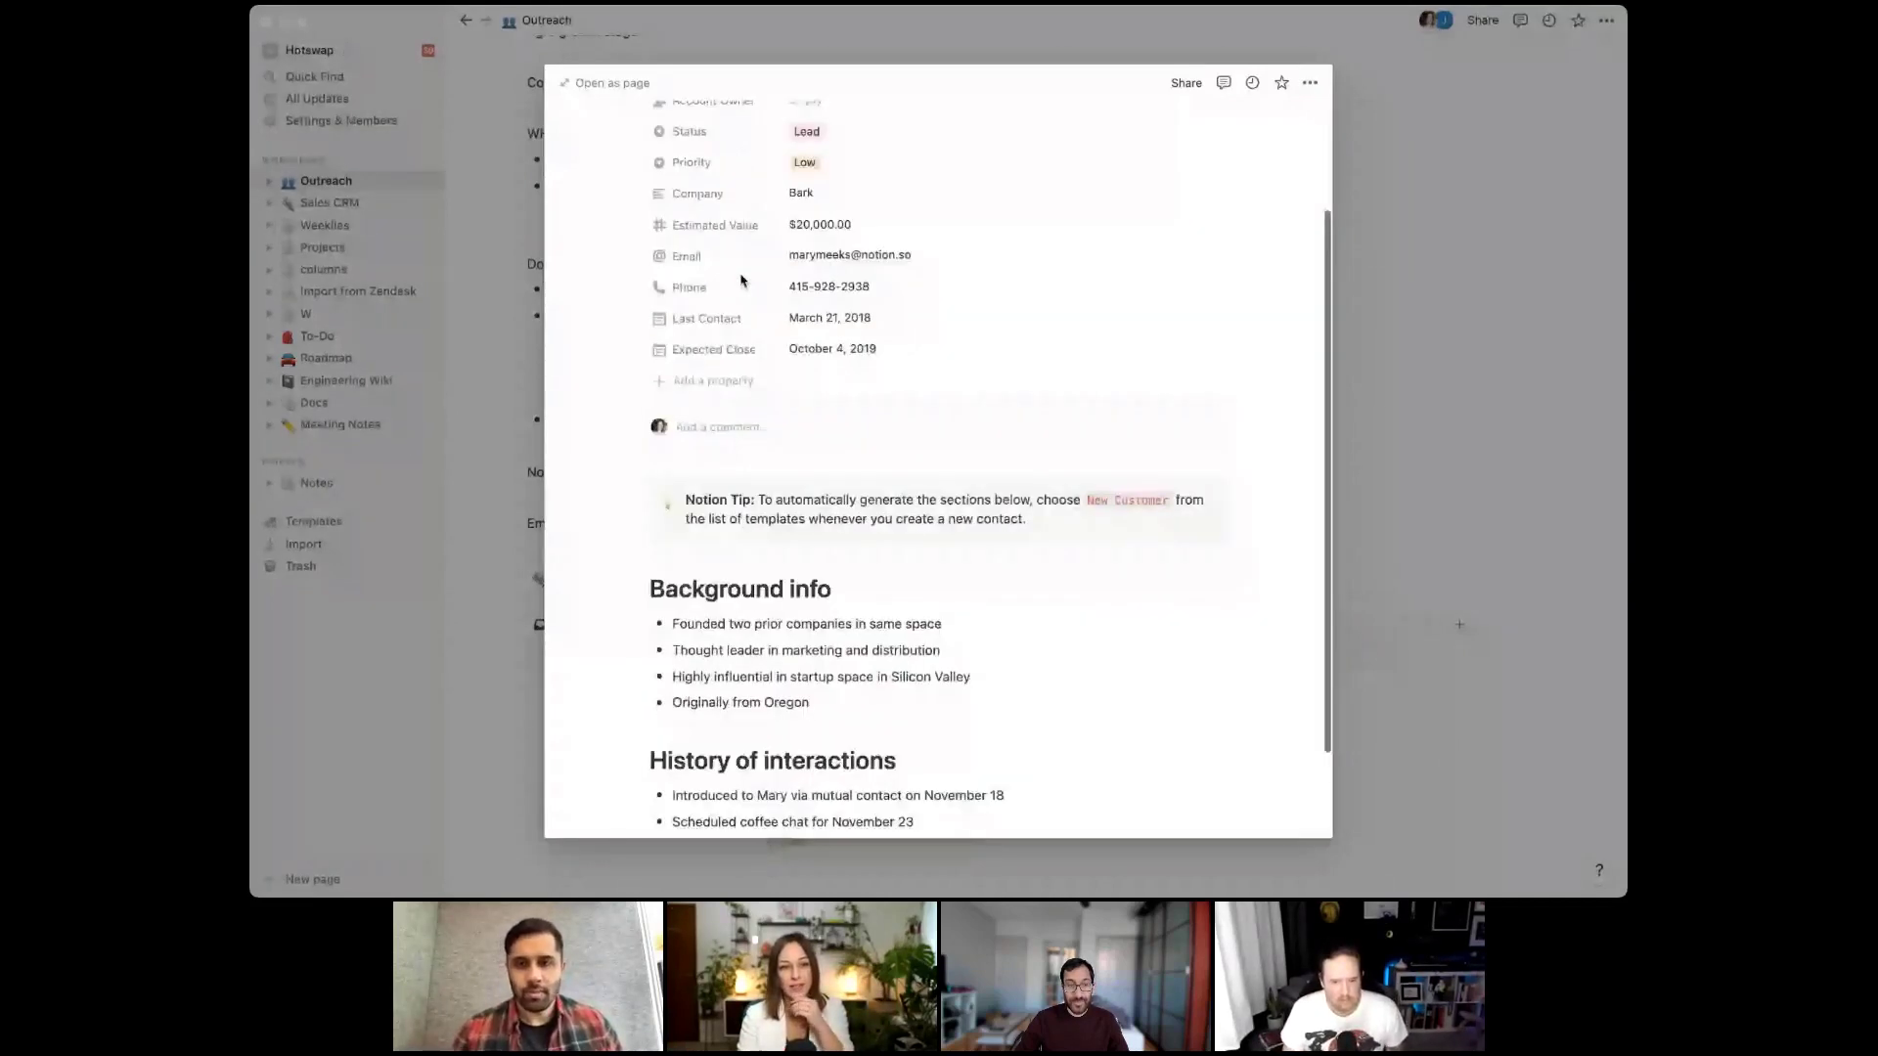
{"action": "scroll", "coordinate": [740, 280], "scroll_direction": "up", "scroll_amount": 3}
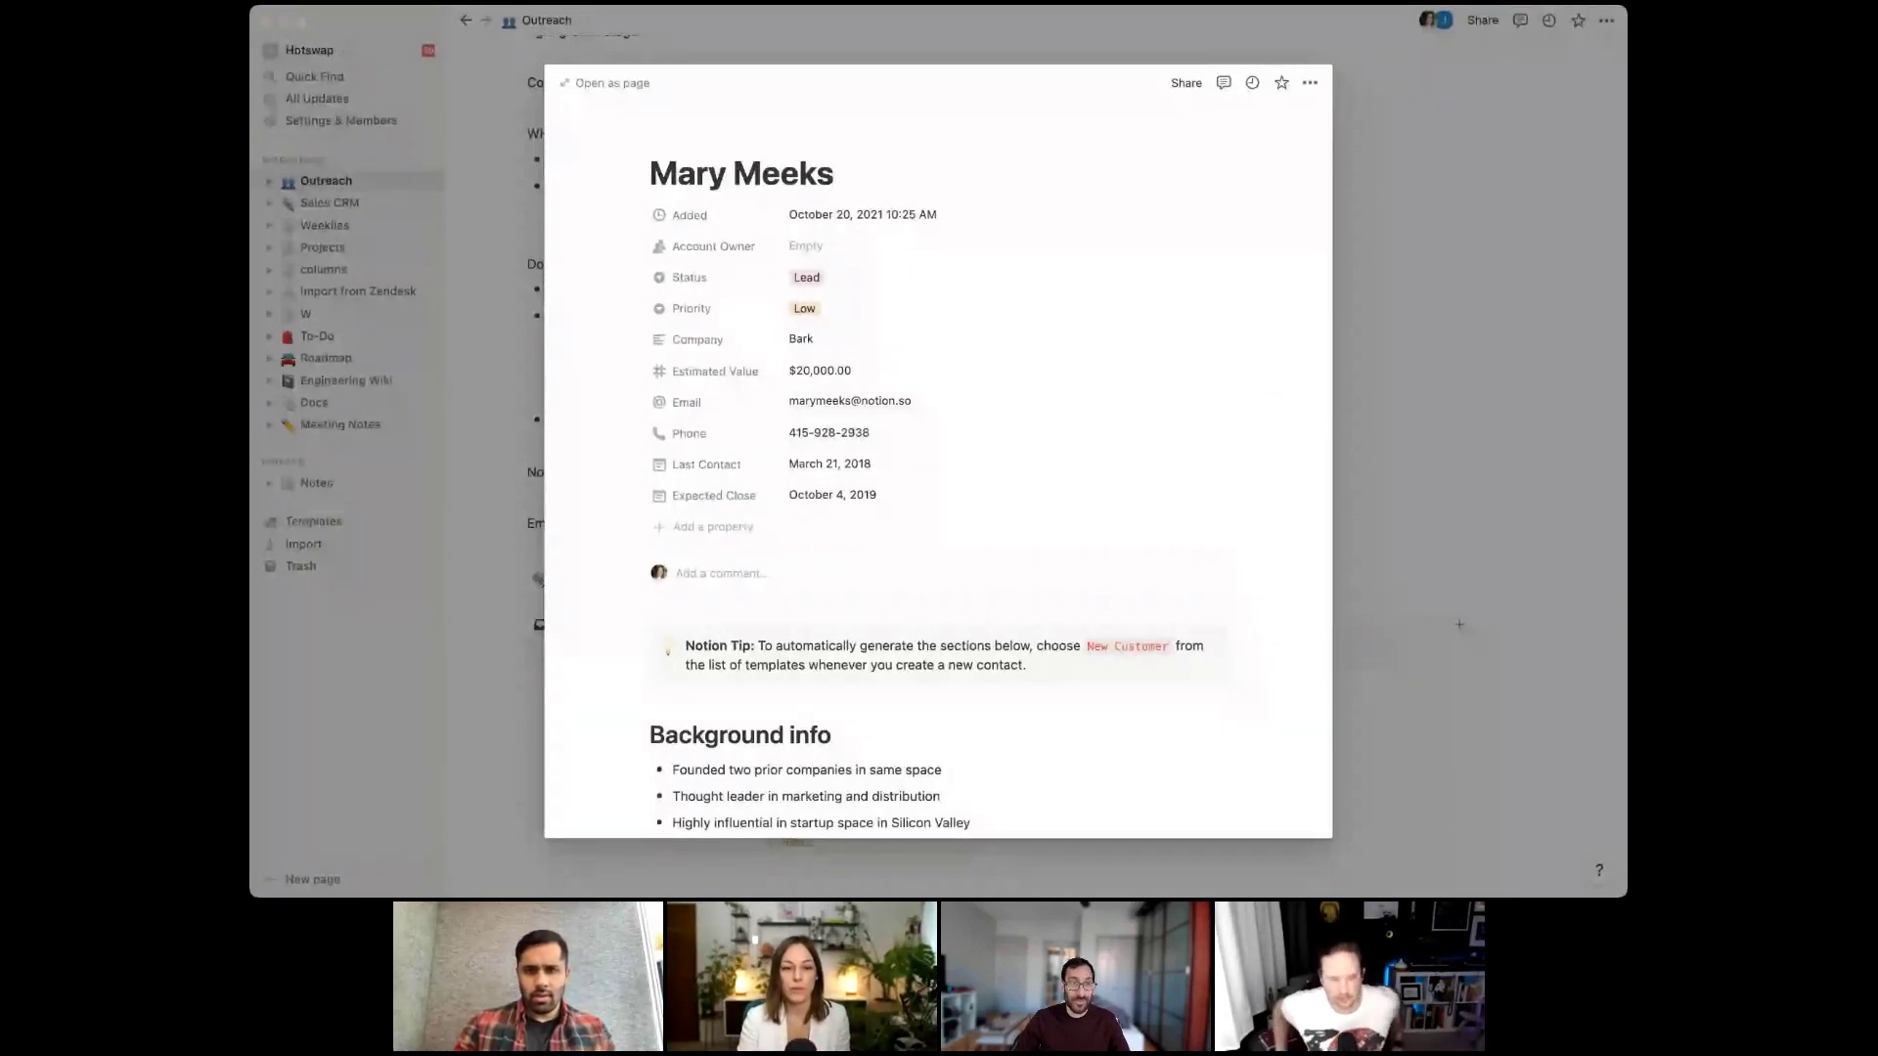
{"action": "scroll", "coordinate": [851, 661], "scroll_direction": "down", "scroll_amount": 1}
{"action": "scroll", "coordinate": [850, 661], "scroll_direction": "down", "scroll_amount": 1}
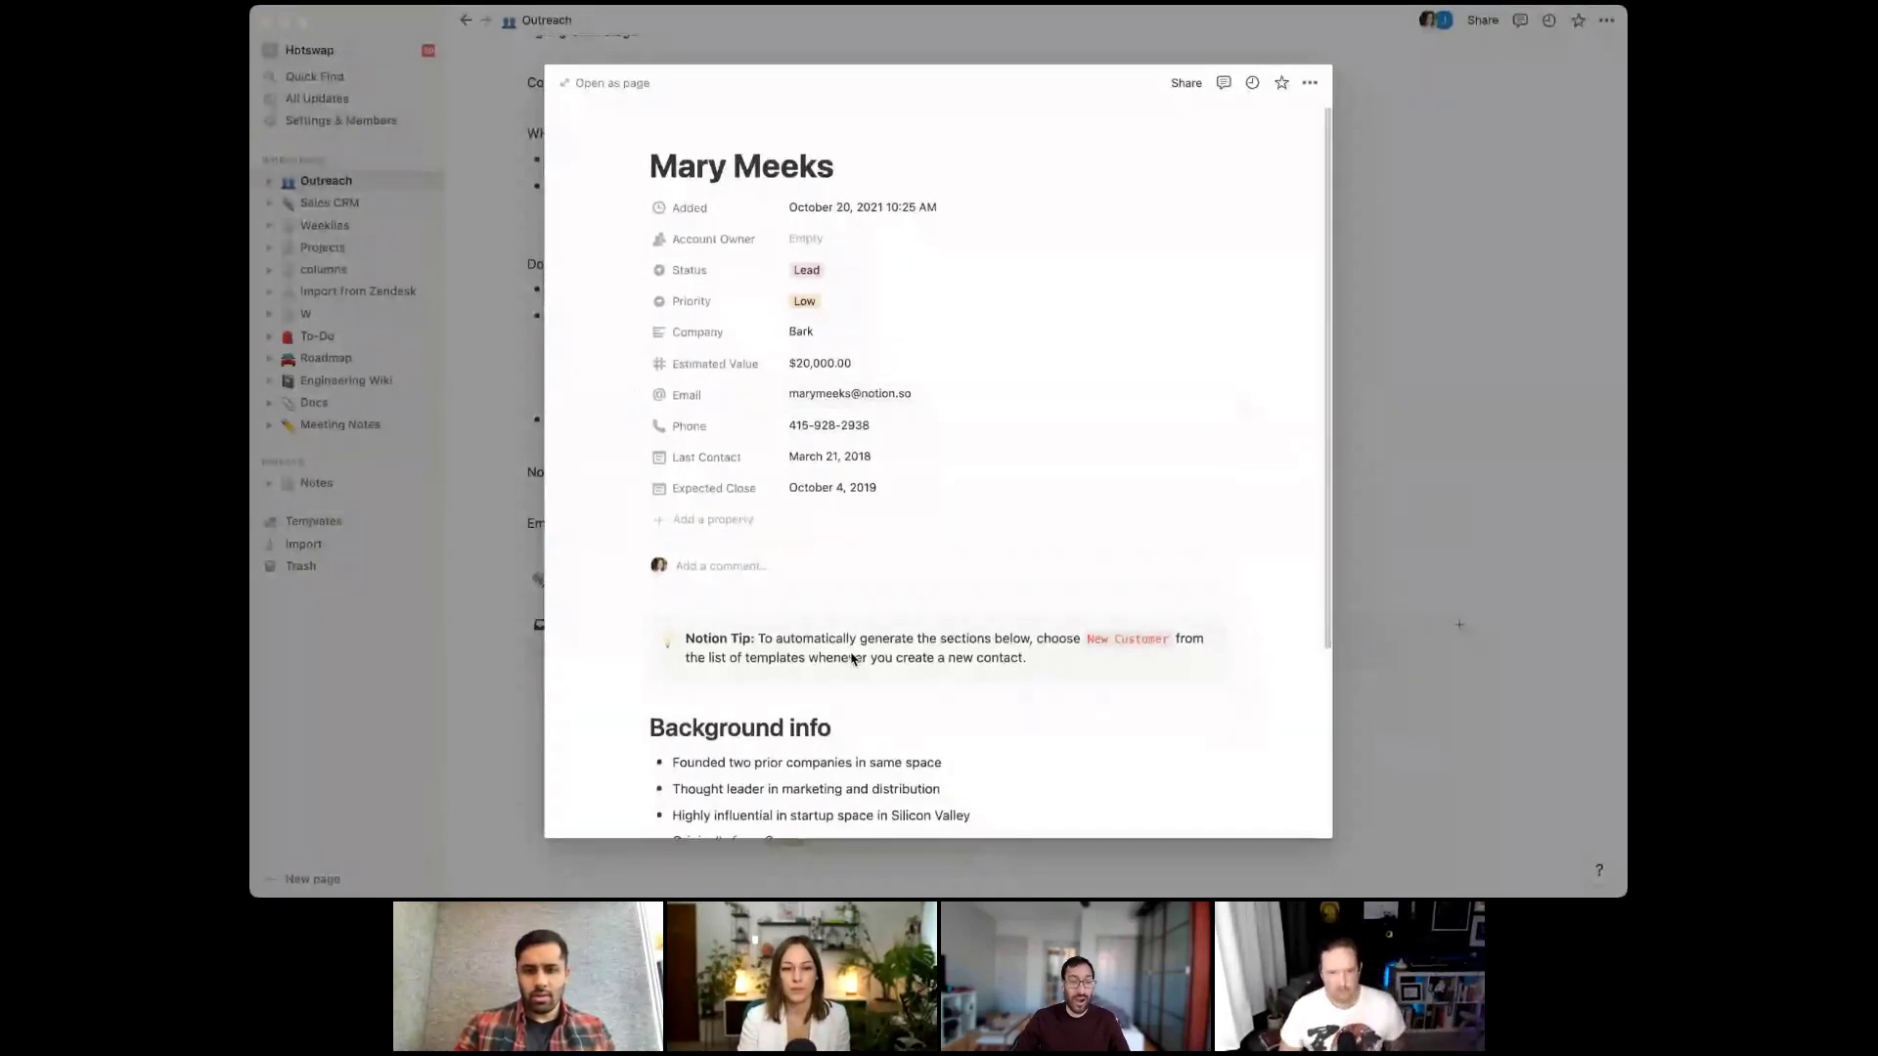
{"action": "scroll", "coordinate": [857, 662], "scroll_direction": "down", "scroll_amount": 1}
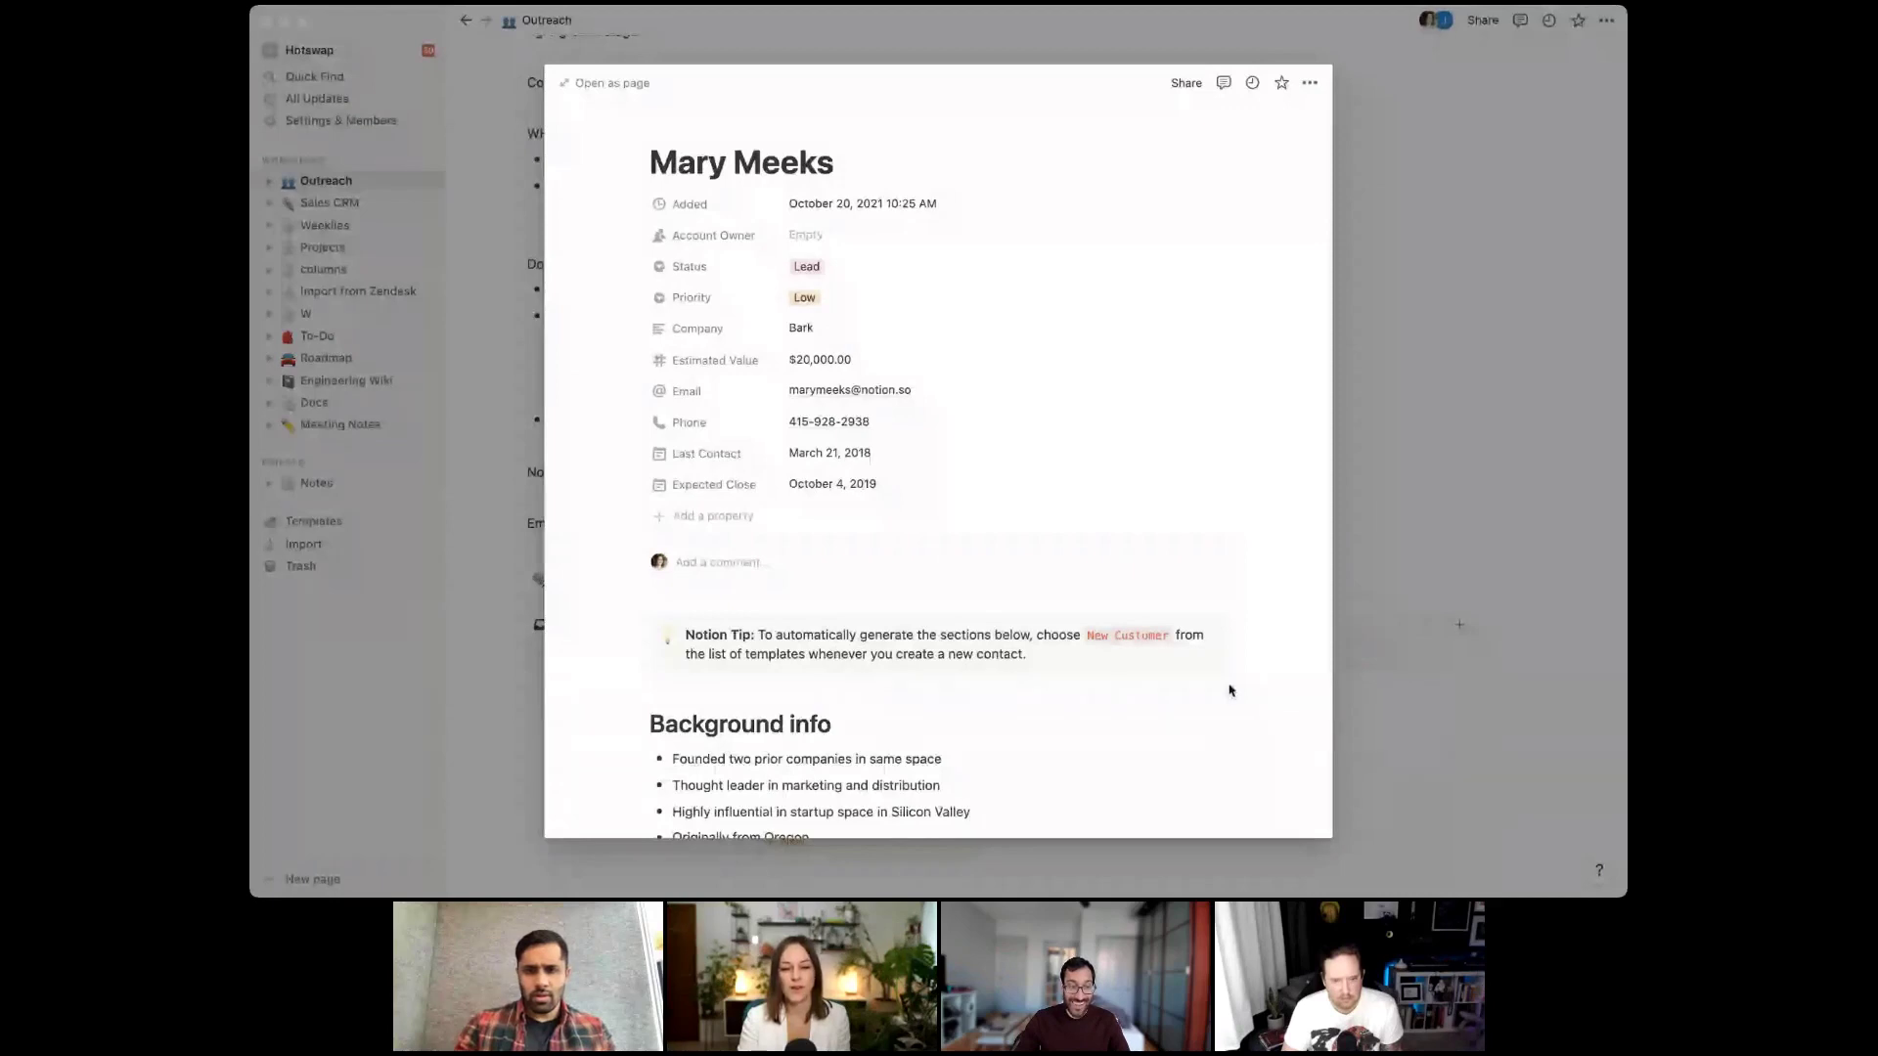
{"action": "left_click", "coordinate": [521, 697]}
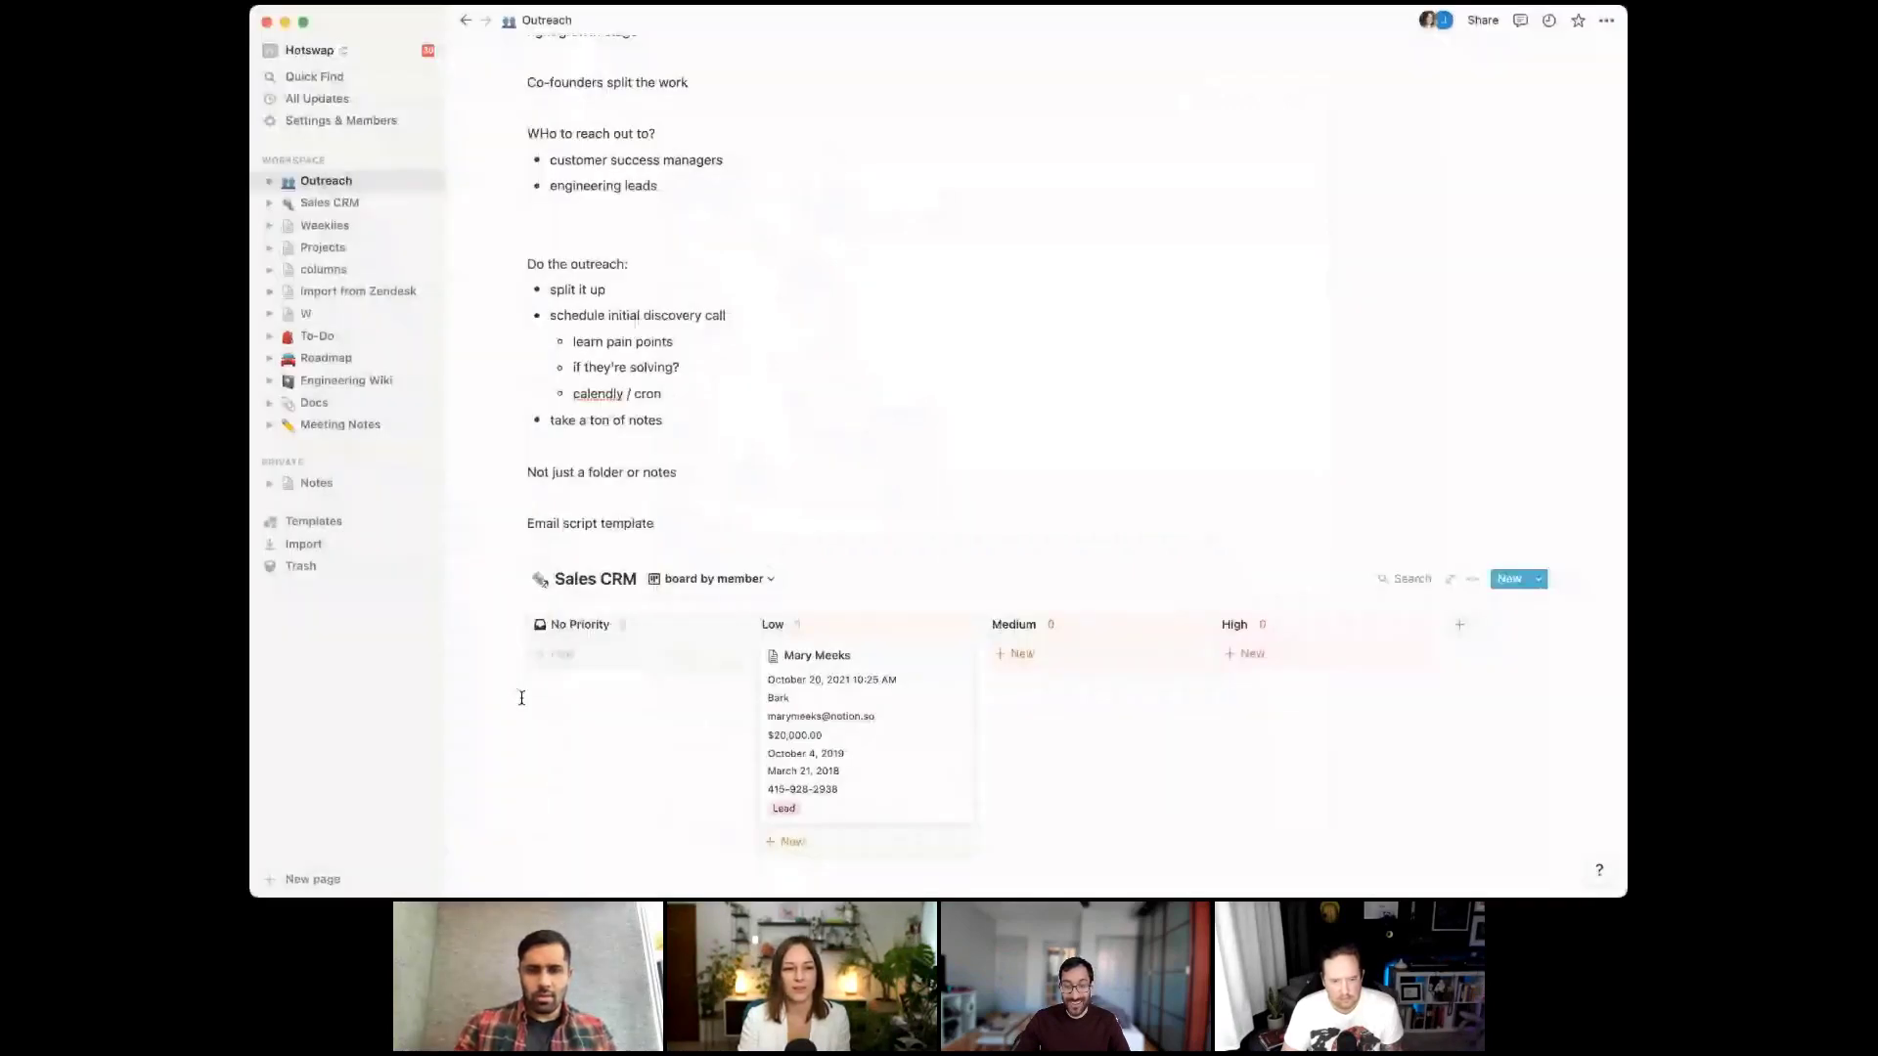
Insert an inline table titled 'Trends' below the Sales CRM board
{"action": "left_click", "coordinate": [523, 693]}
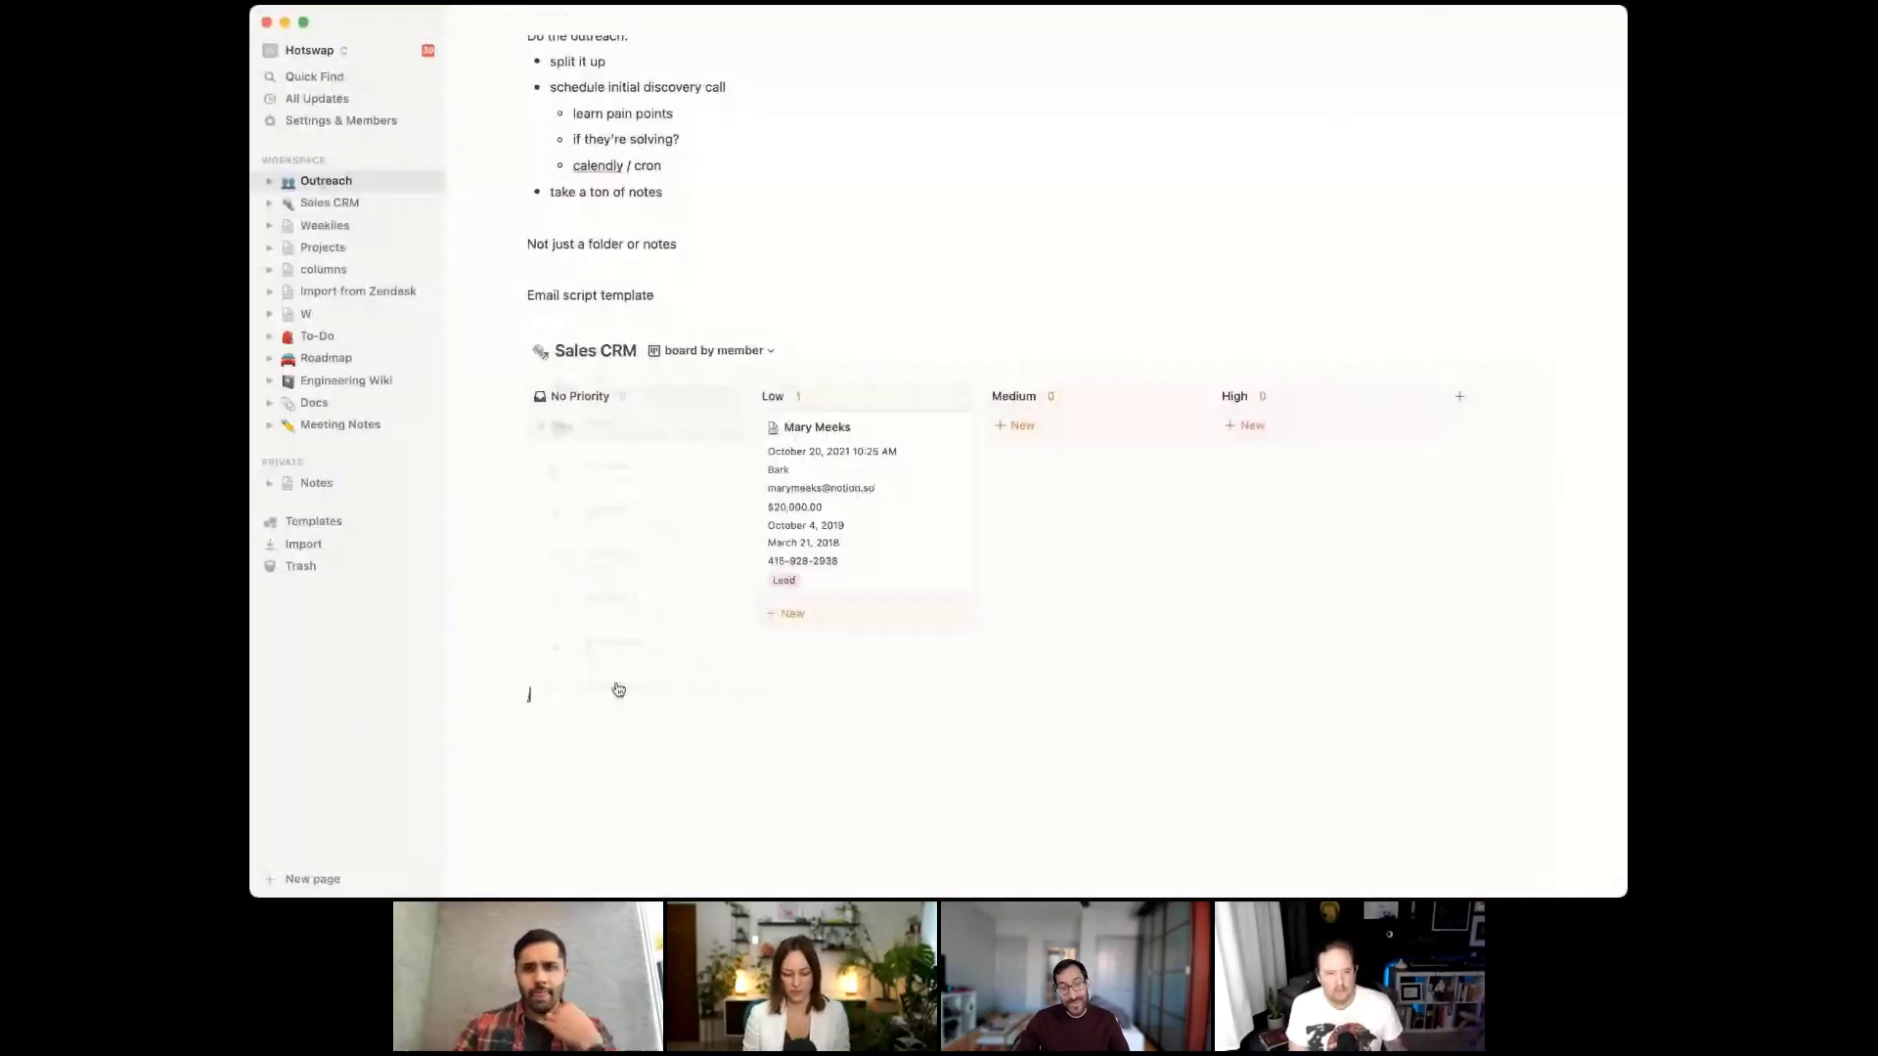
{"action": "type", "text": "/table"}
{"action": "key", "text": "Return"}
{"action": "type", "text": "Trends"}
{"action": "left_click", "coordinate": [790, 639]}
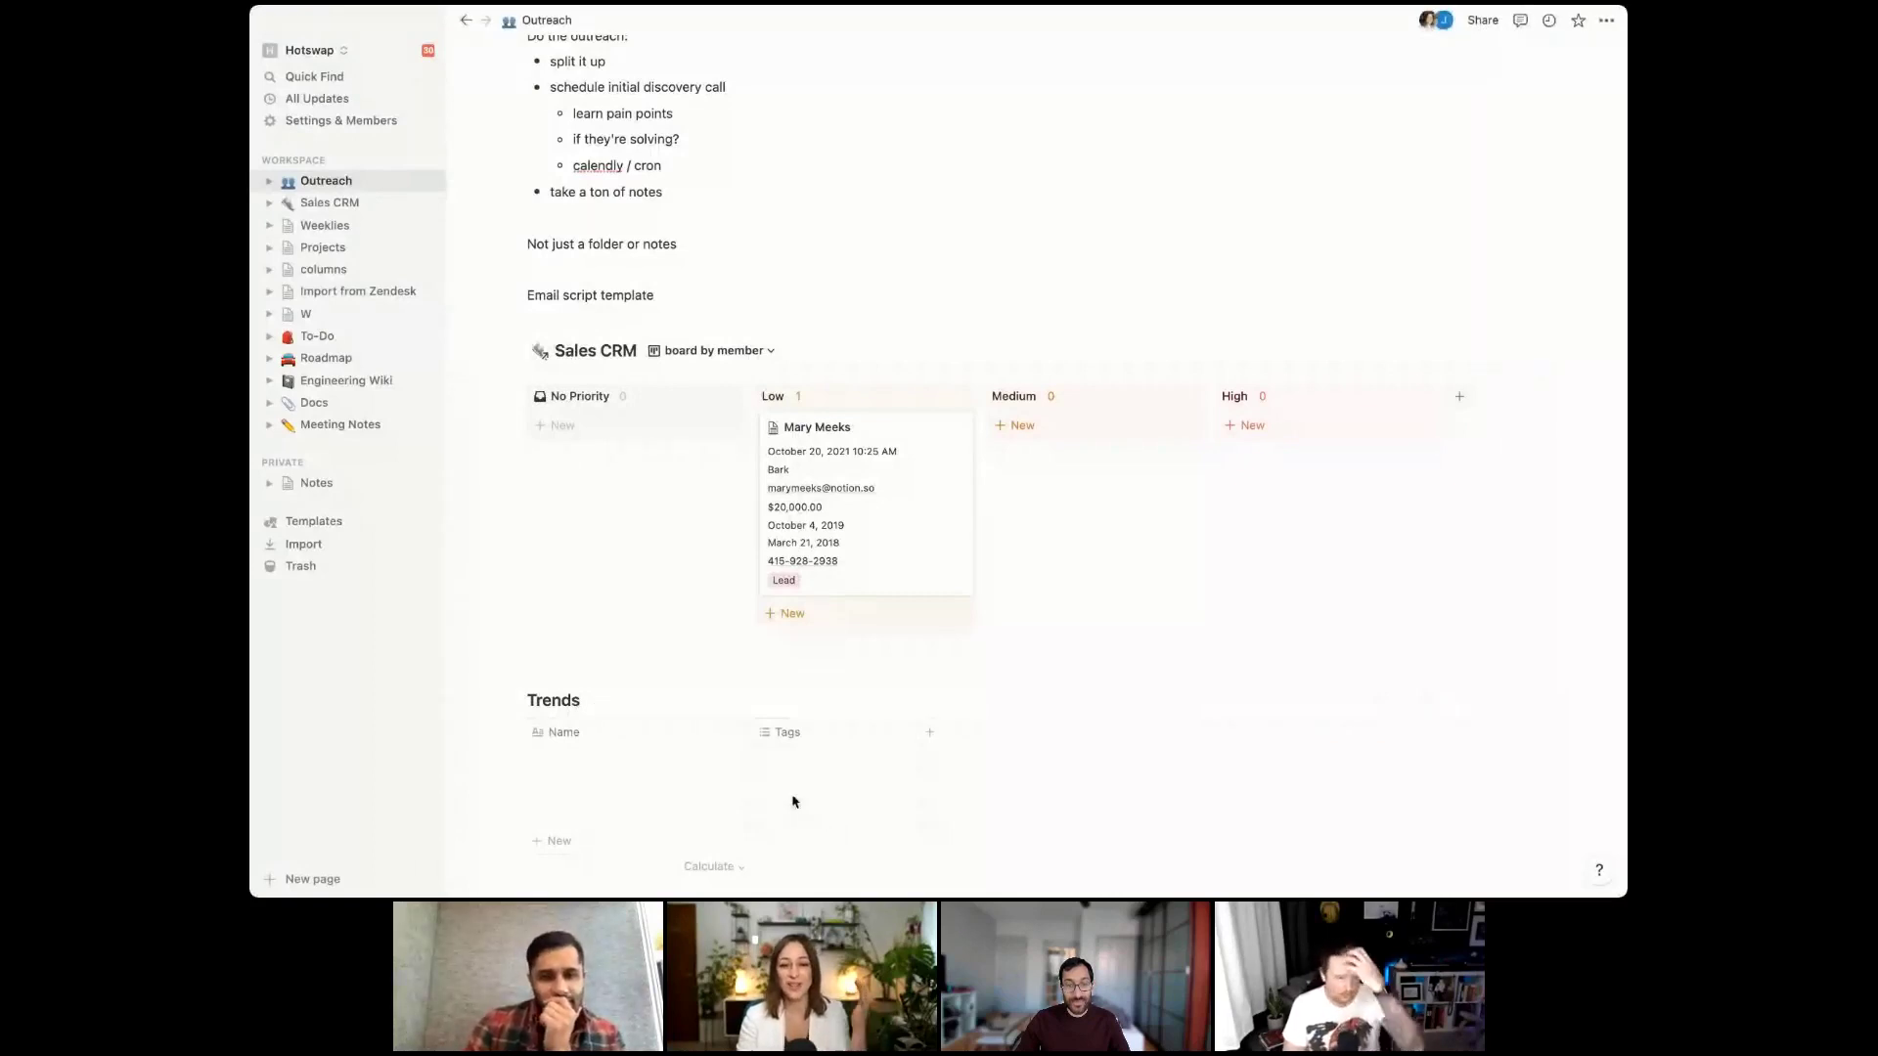
Enter 'customer struggles with google docs' as the first Trends Name entry
{"action": "left_click", "coordinate": [604, 769]}
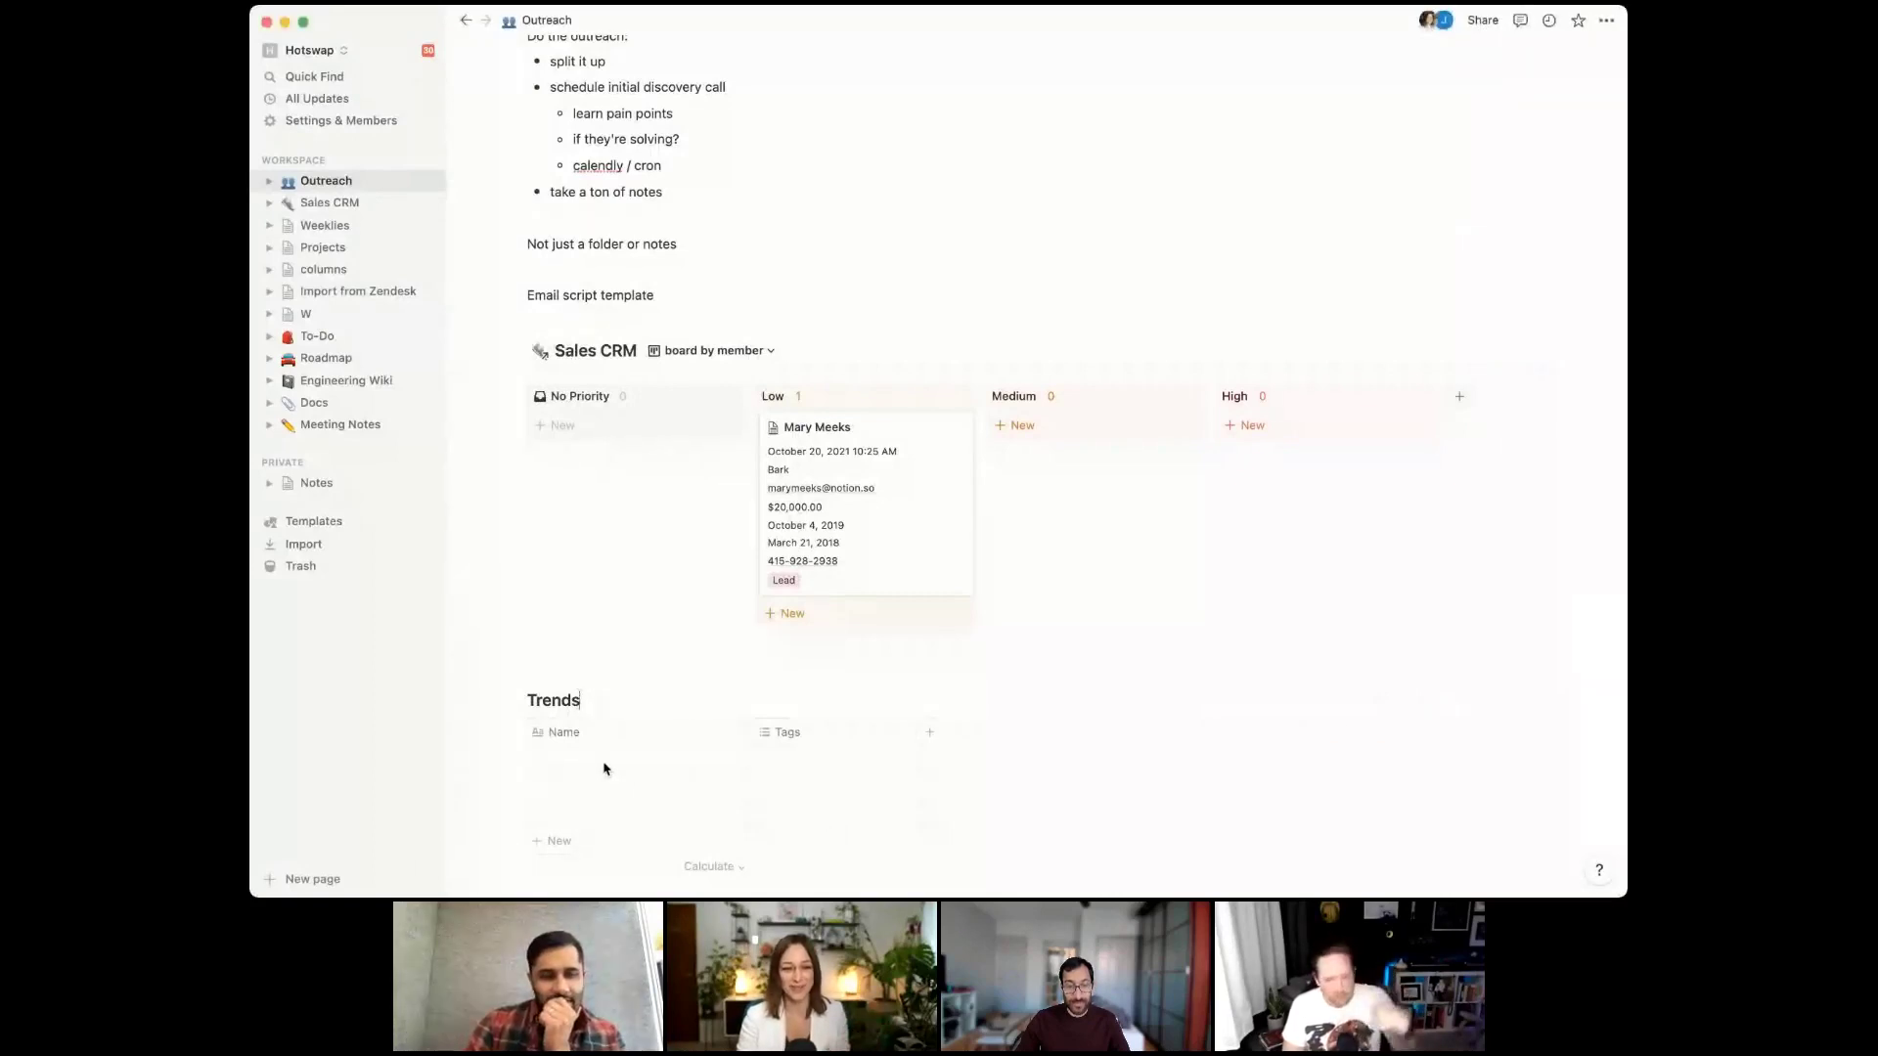
{"action": "left_click", "coordinate": [603, 767]}
{"action": "type", "text": "custom"}
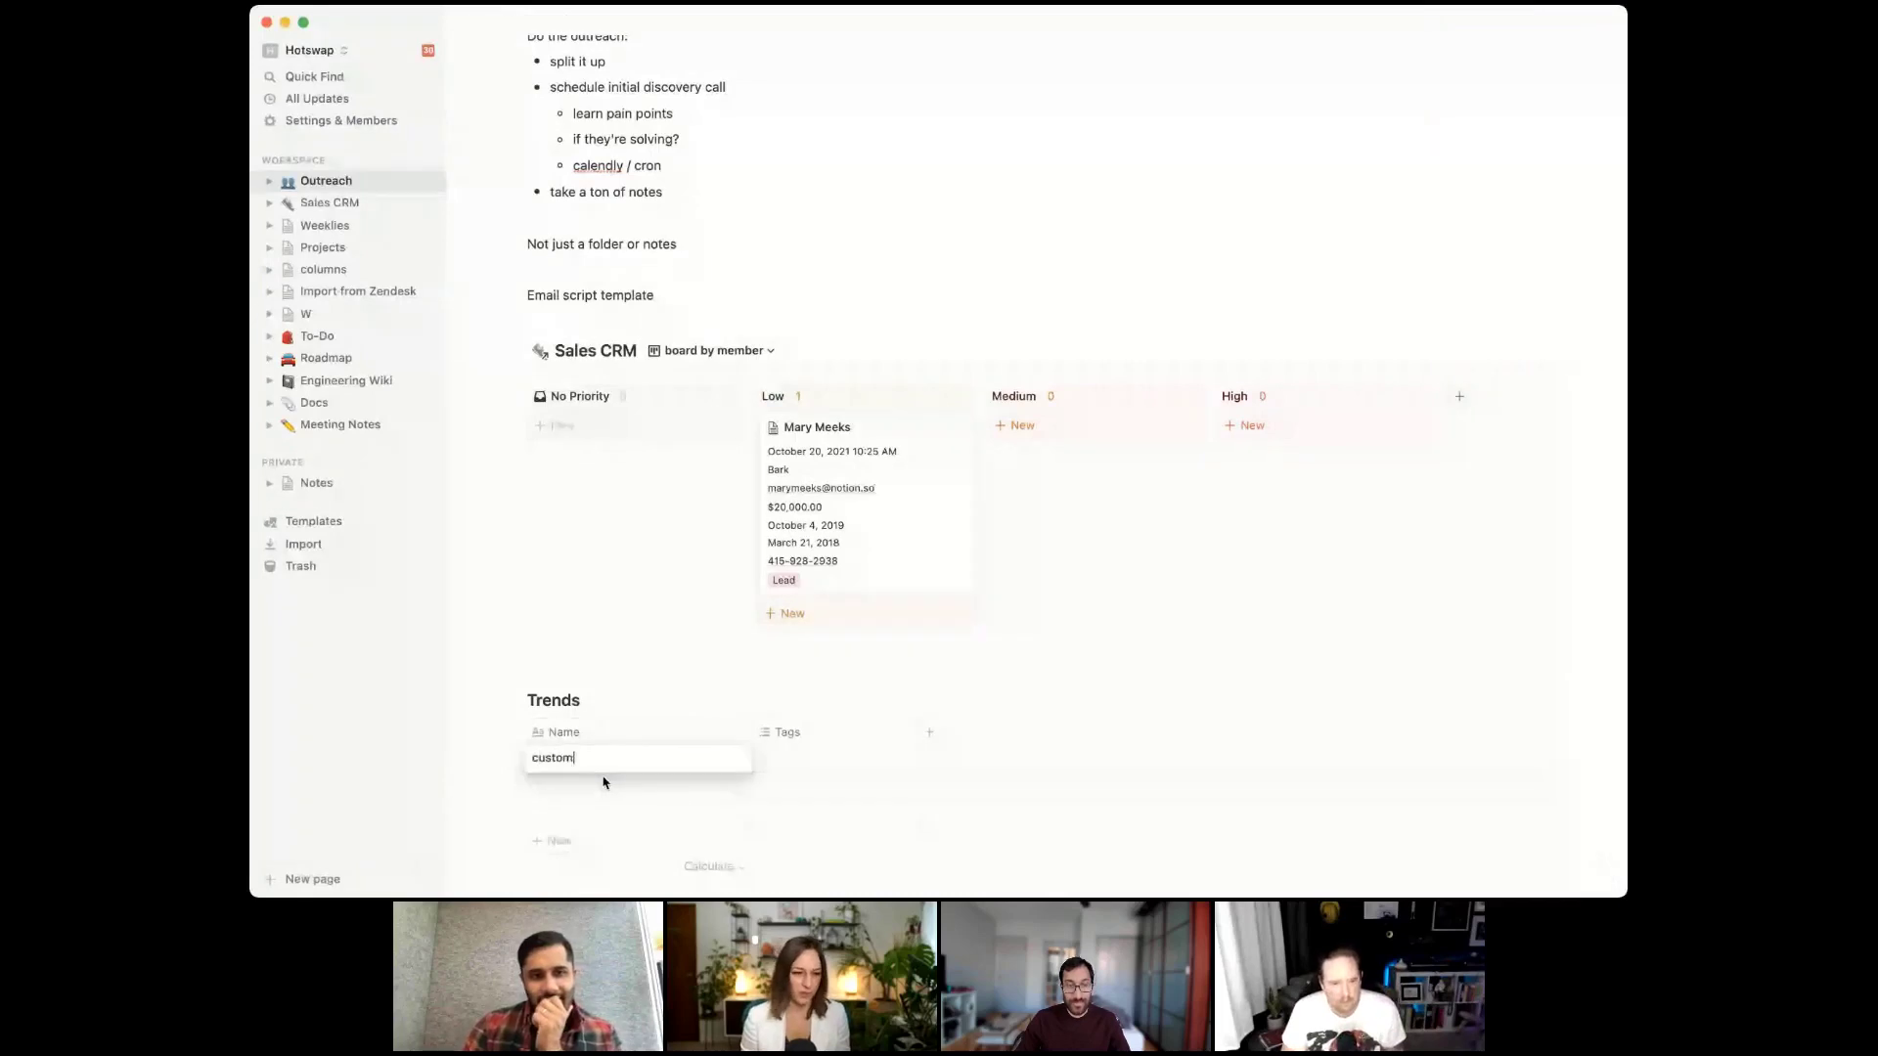
{"action": "type", "text": "er struggles wi"}
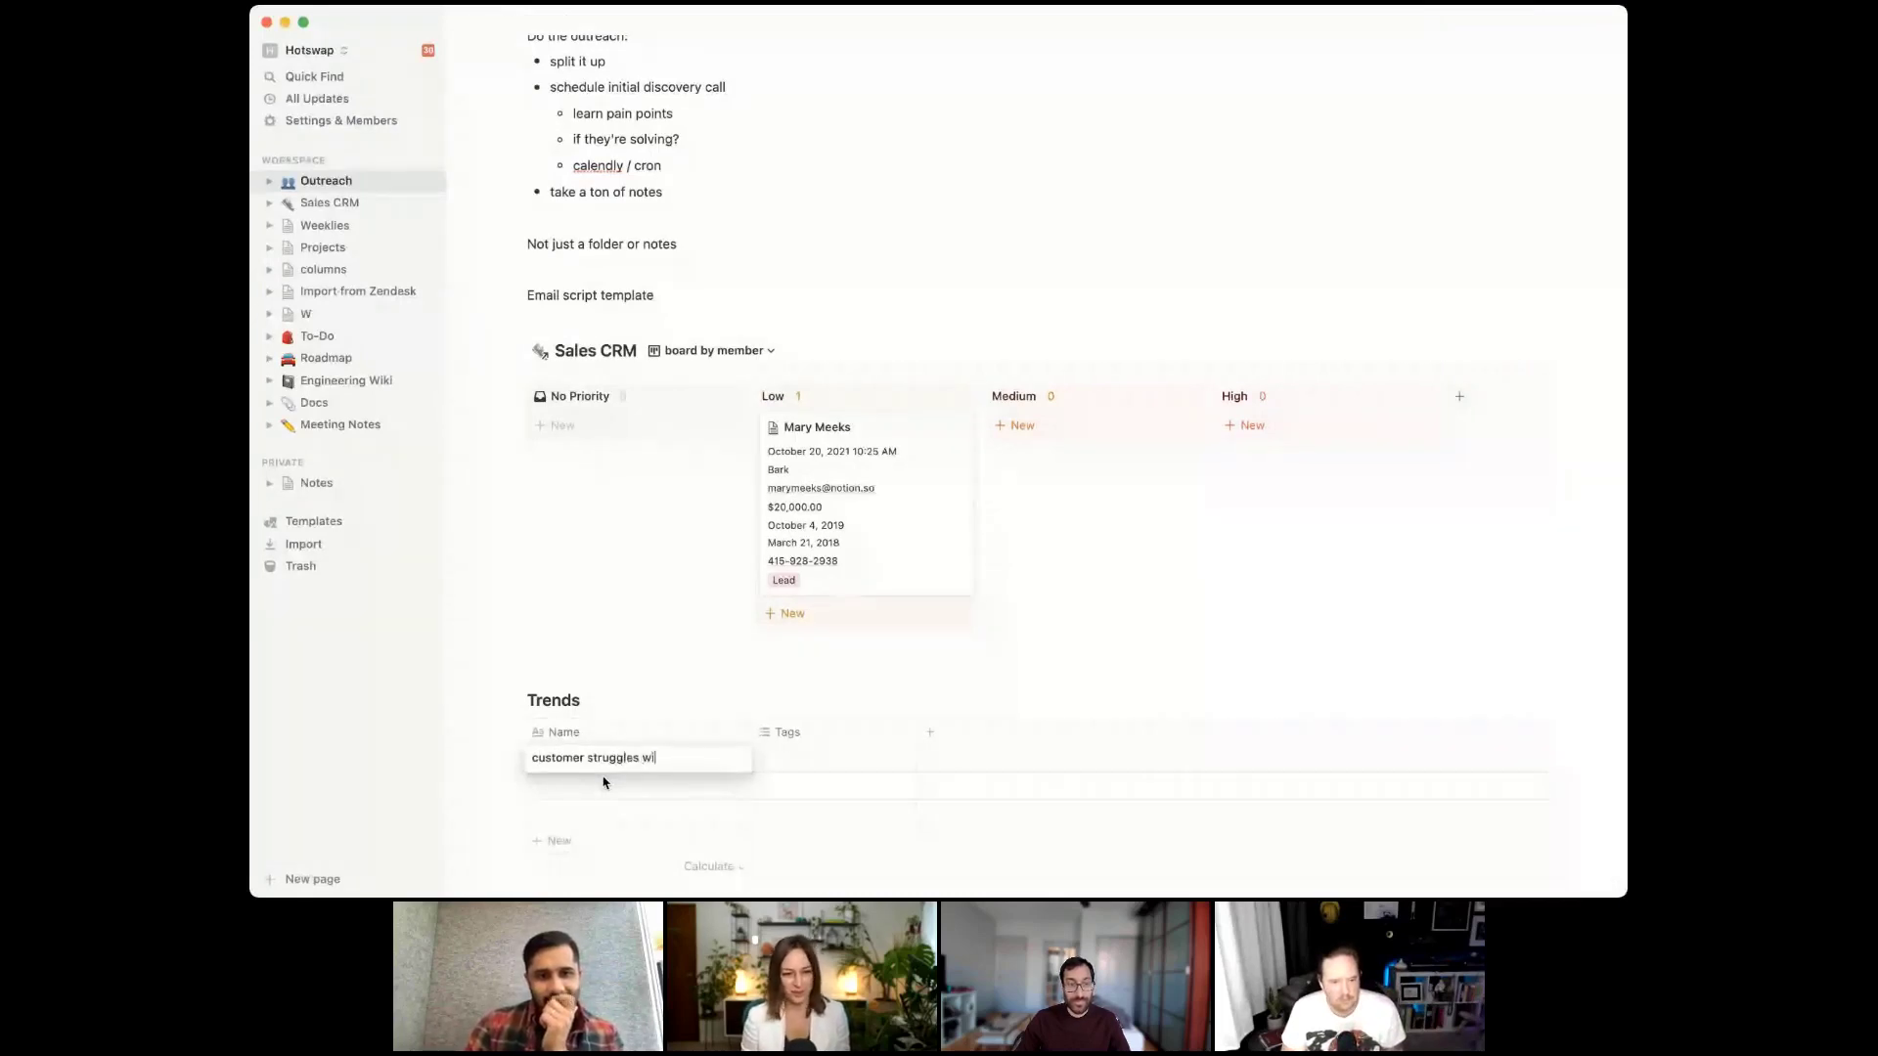
{"action": "type", "text": "th googled"}
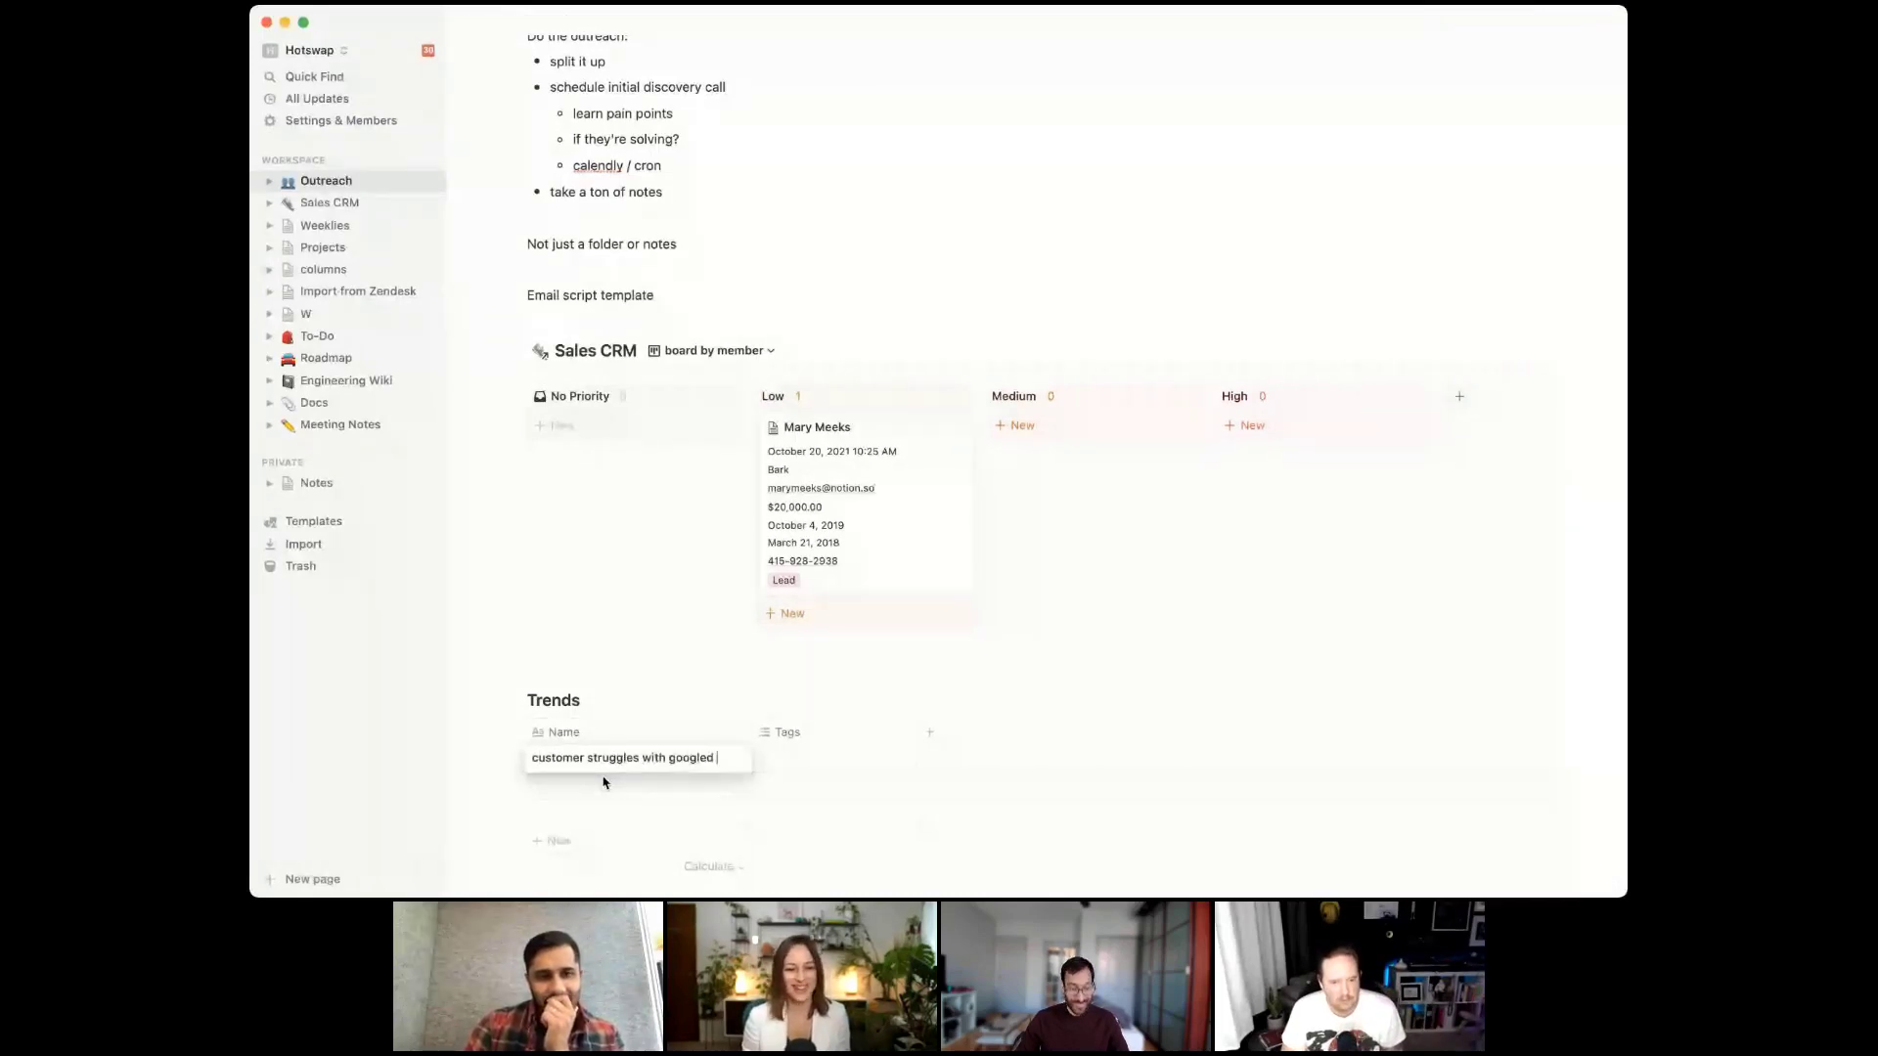
{"action": "key", "text": "BackSpace"}
{"action": "key", "text": "BackSpace"}
{"action": "type", "text": "docs"}
{"action": "key", "text": "Escape"}
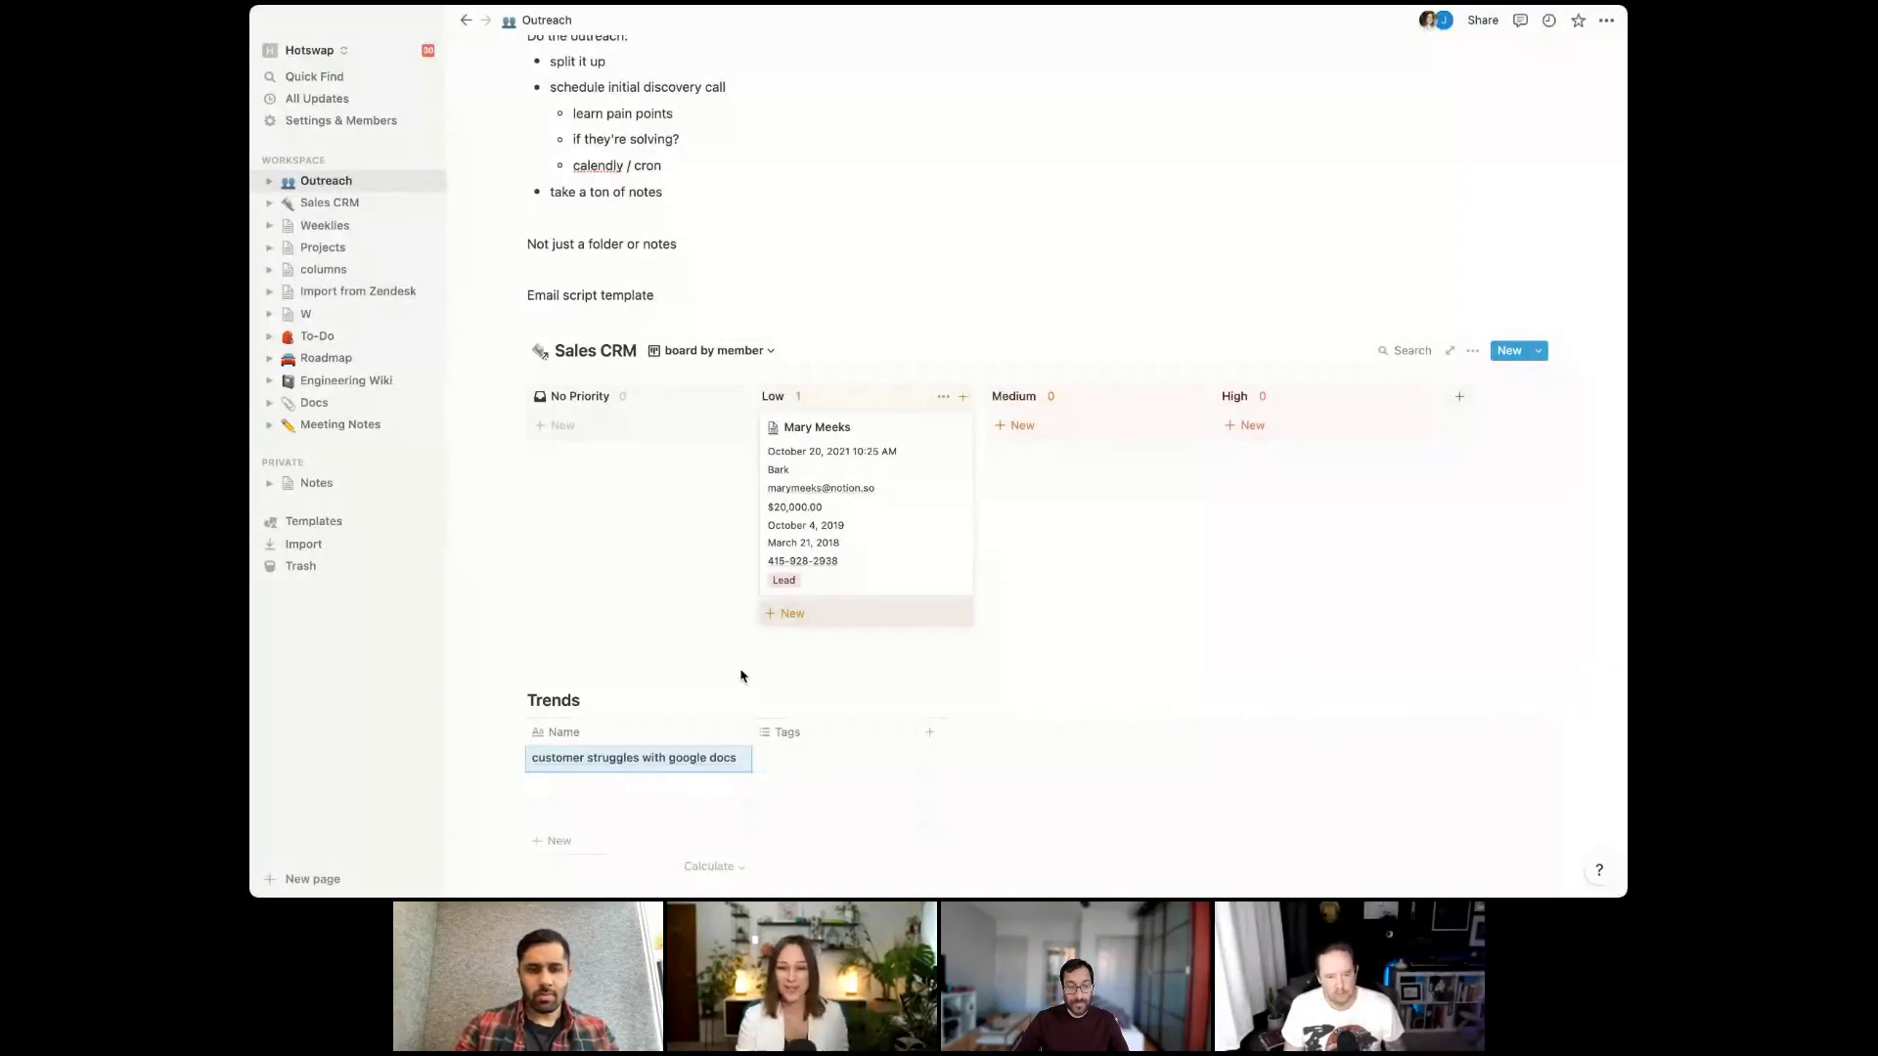
{"action": "left_click", "coordinate": [849, 557]}
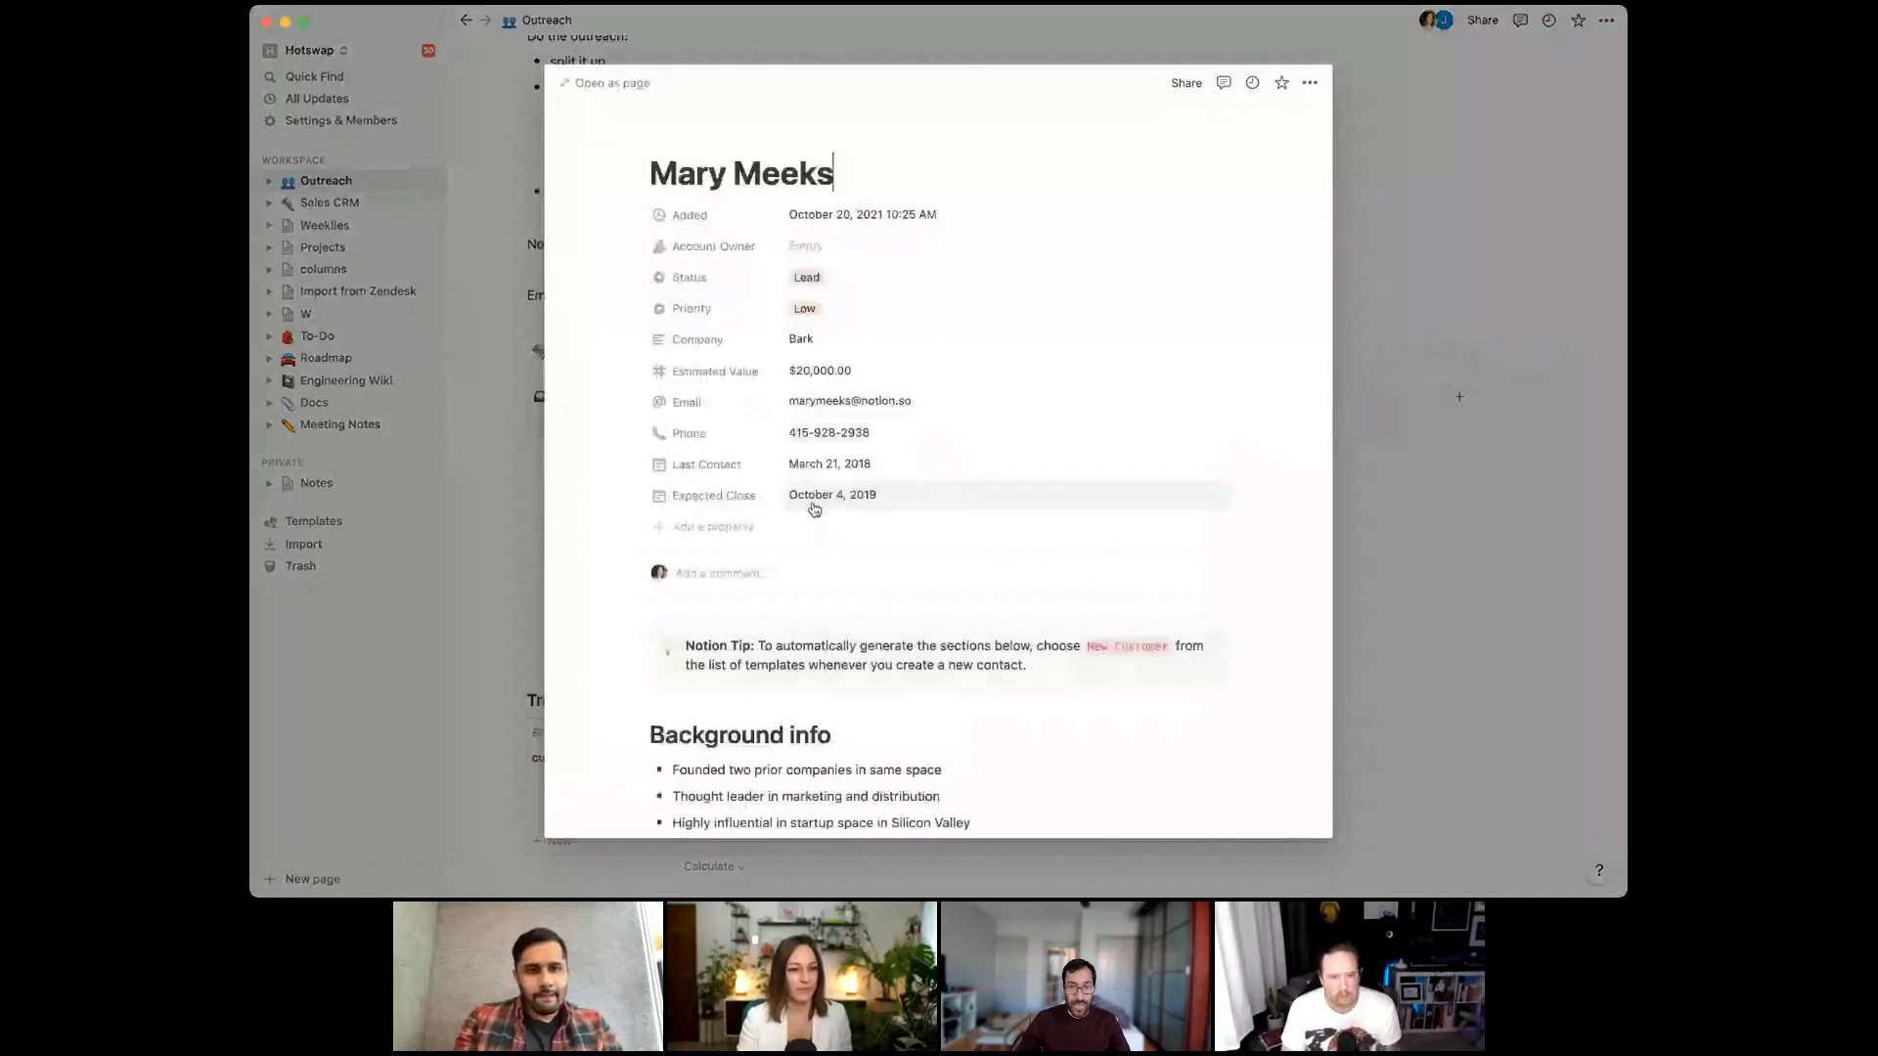
Add a Pain property to the lead record as a relation to the Trends database
{"action": "left_click", "coordinate": [751, 520]}
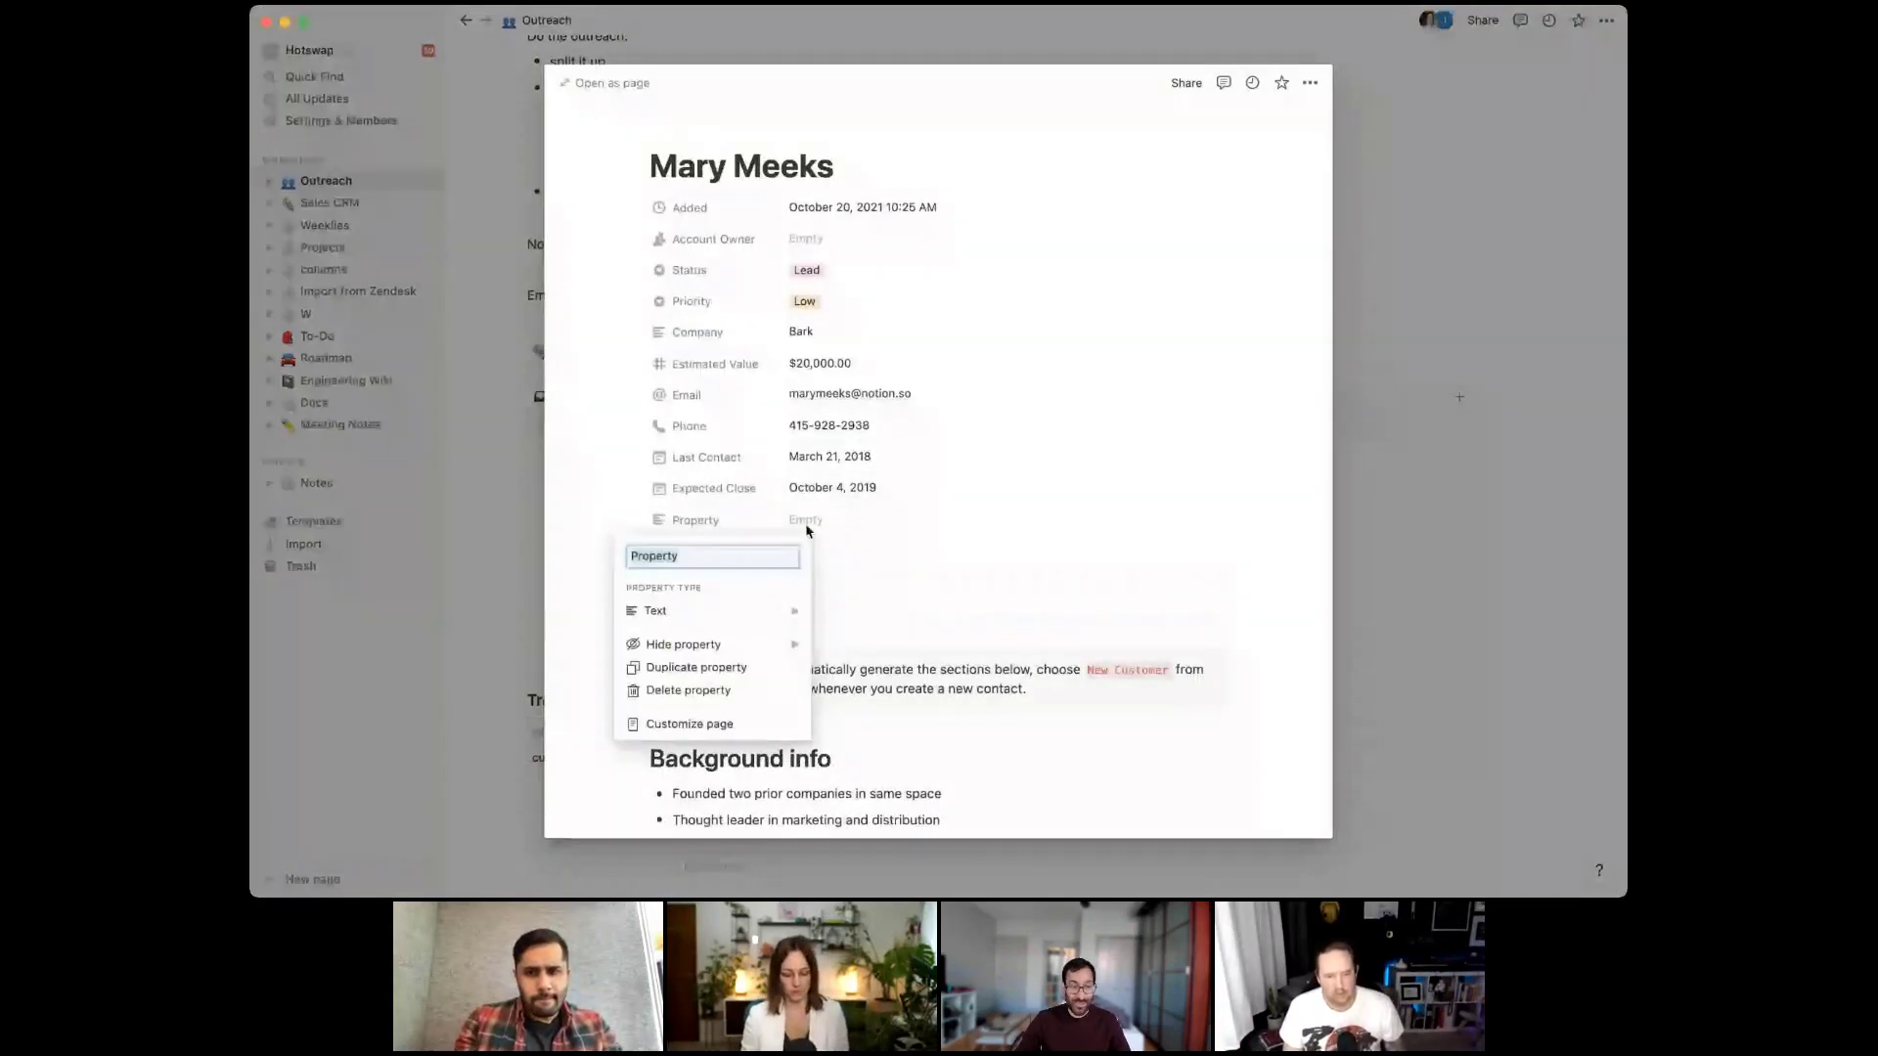
{"action": "type", "text": "Pain"}
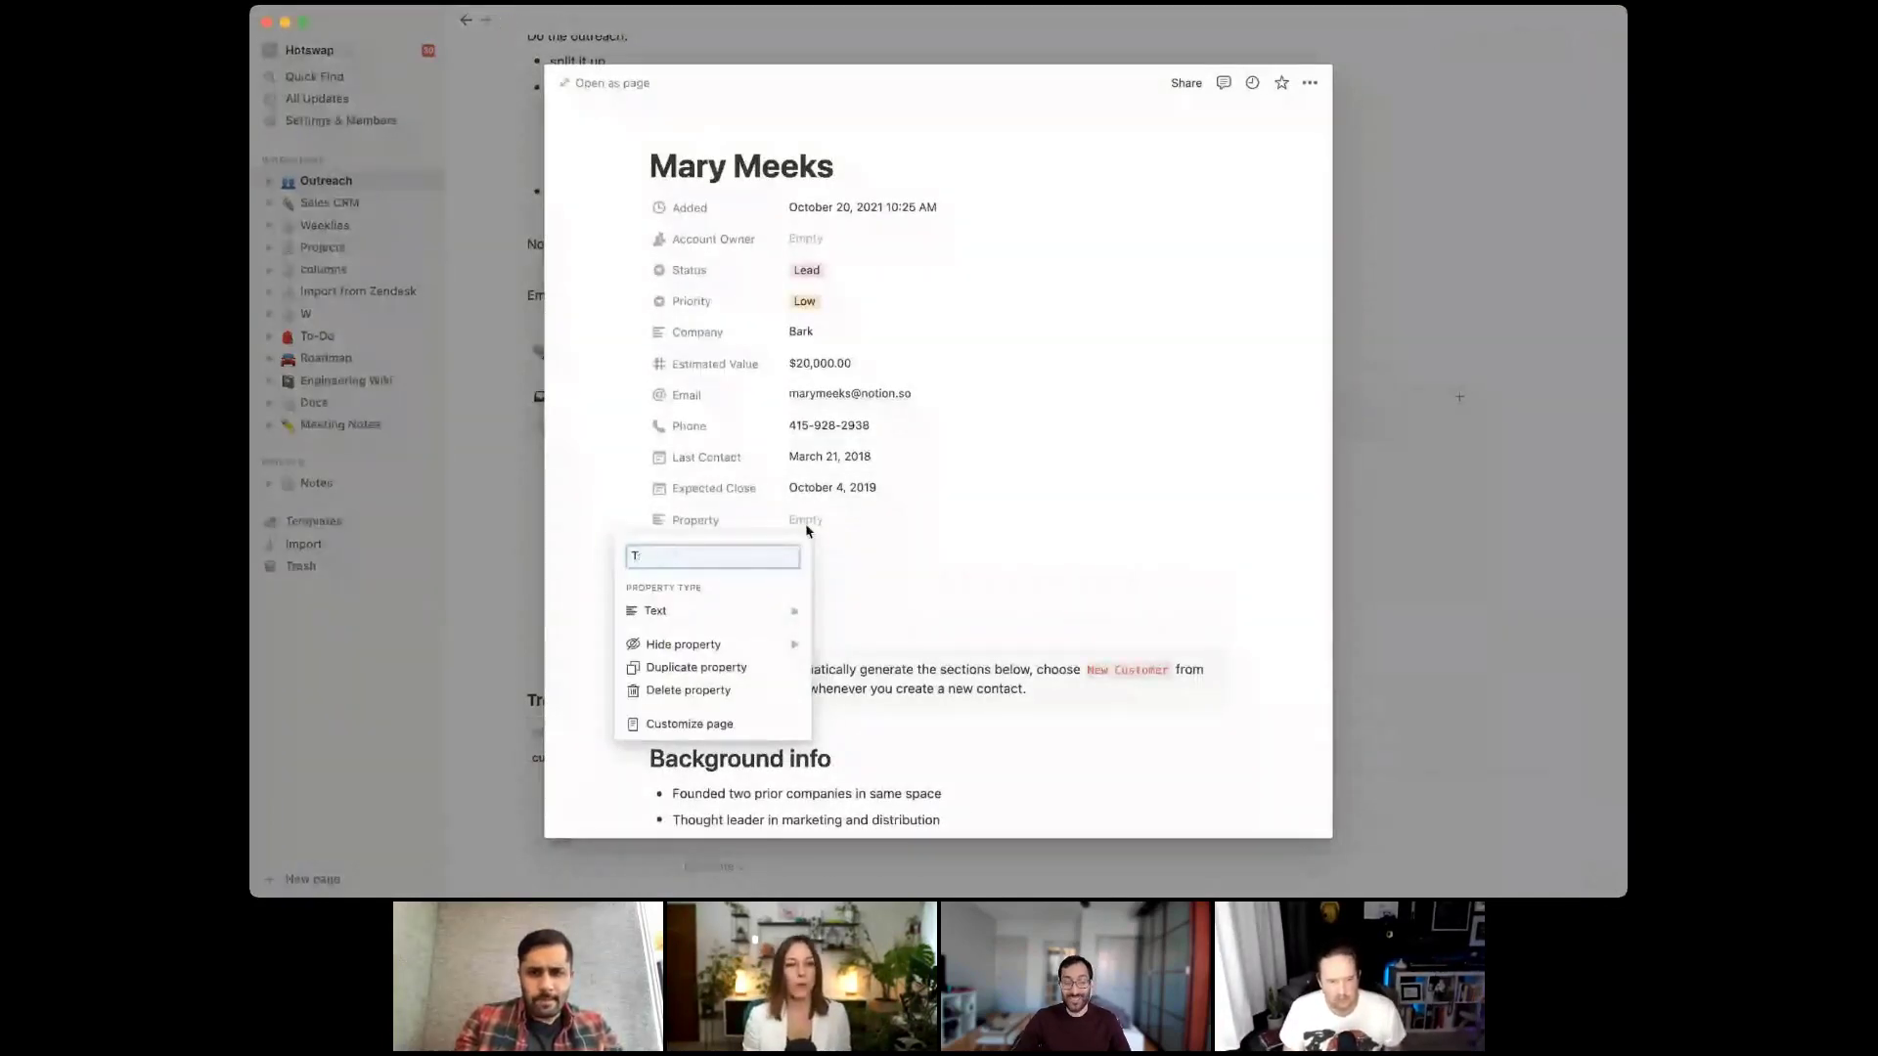
{"action": "key", "text": "Return"}
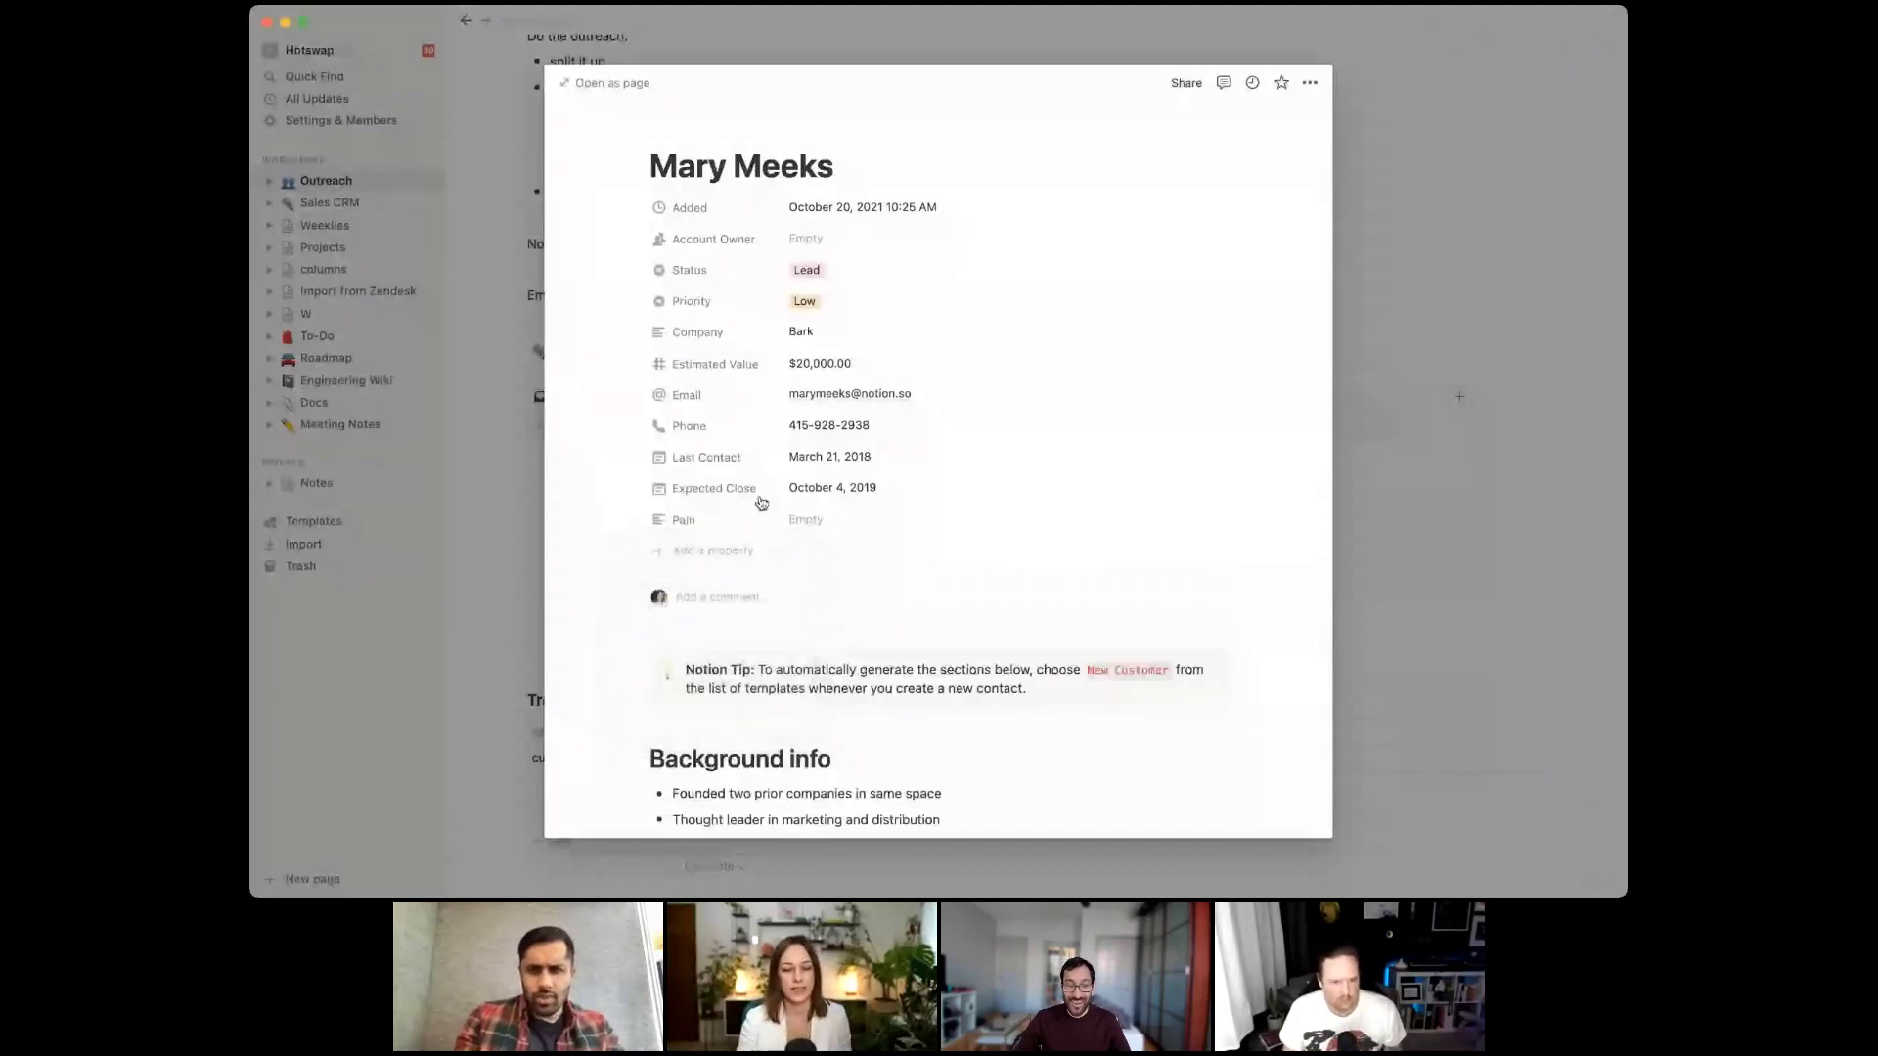
{"action": "left_click", "coordinate": [748, 526]}
{"action": "mouse_move", "coordinate": [750, 612]}
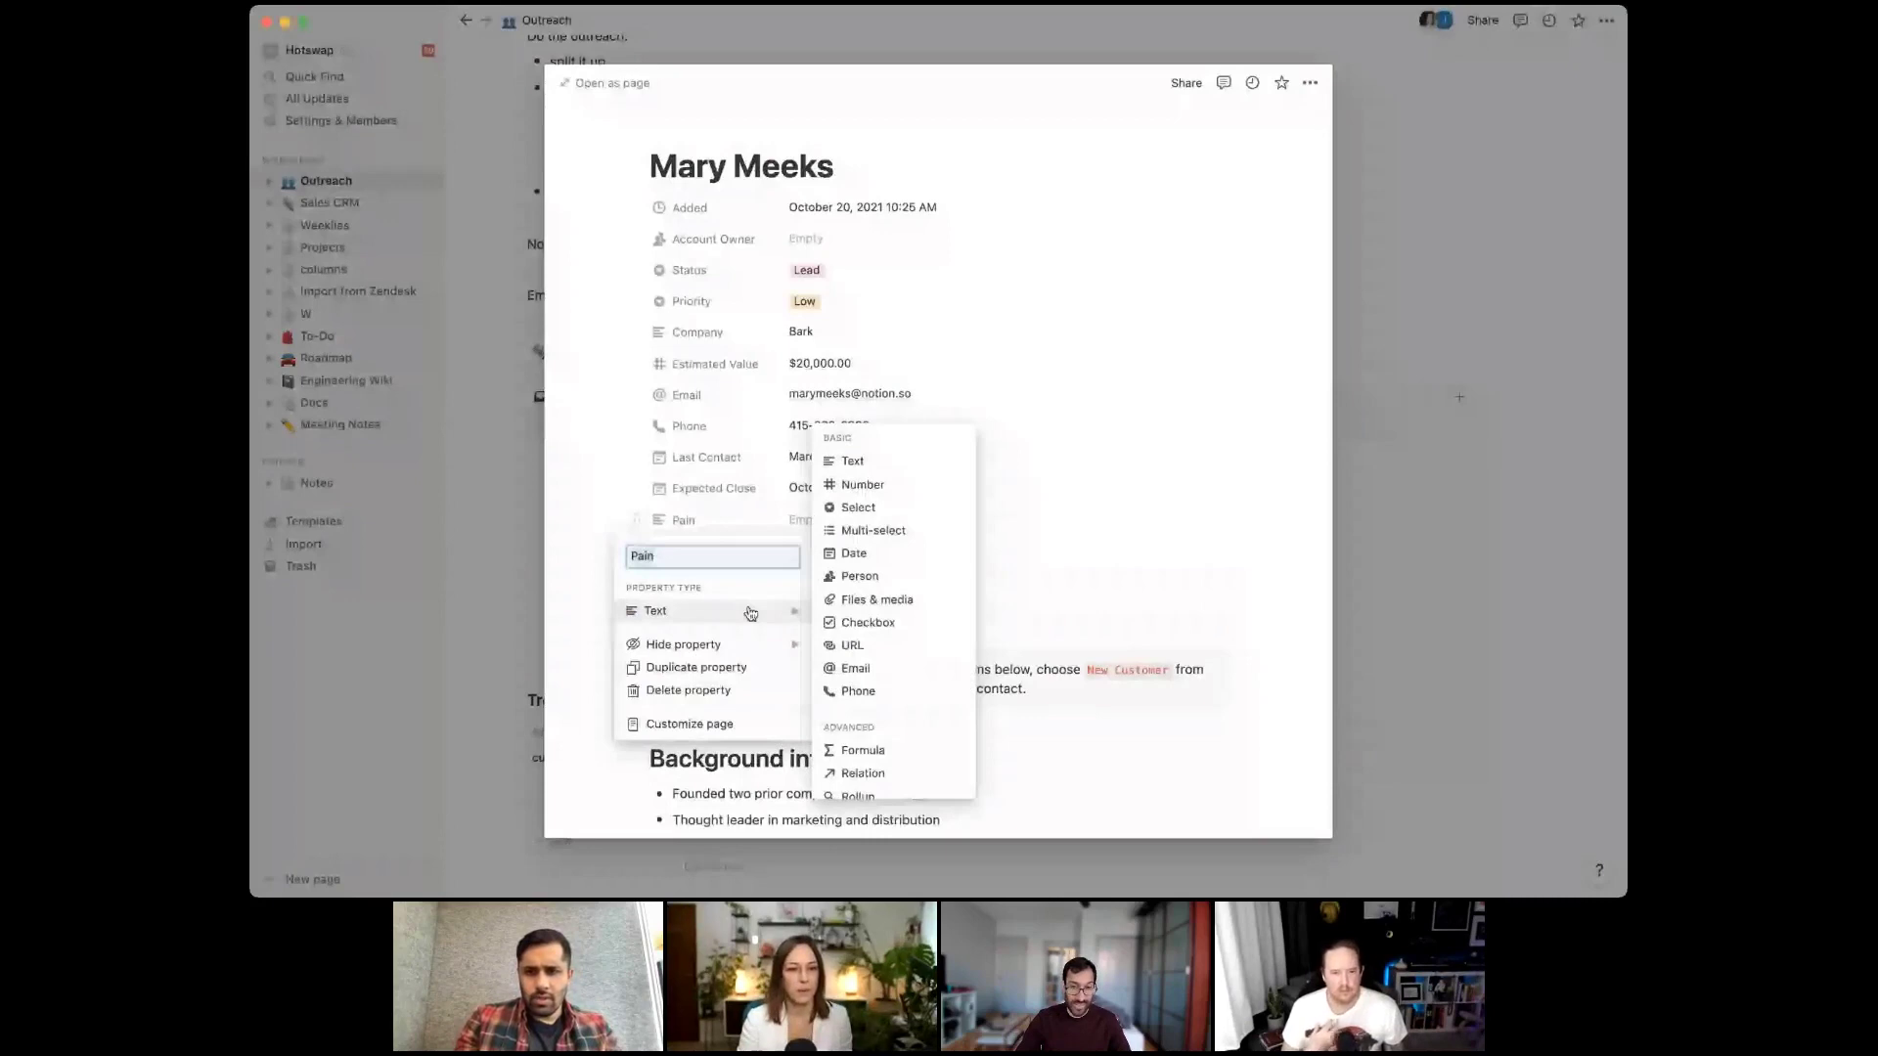
{"action": "left_click", "coordinate": [862, 773]}
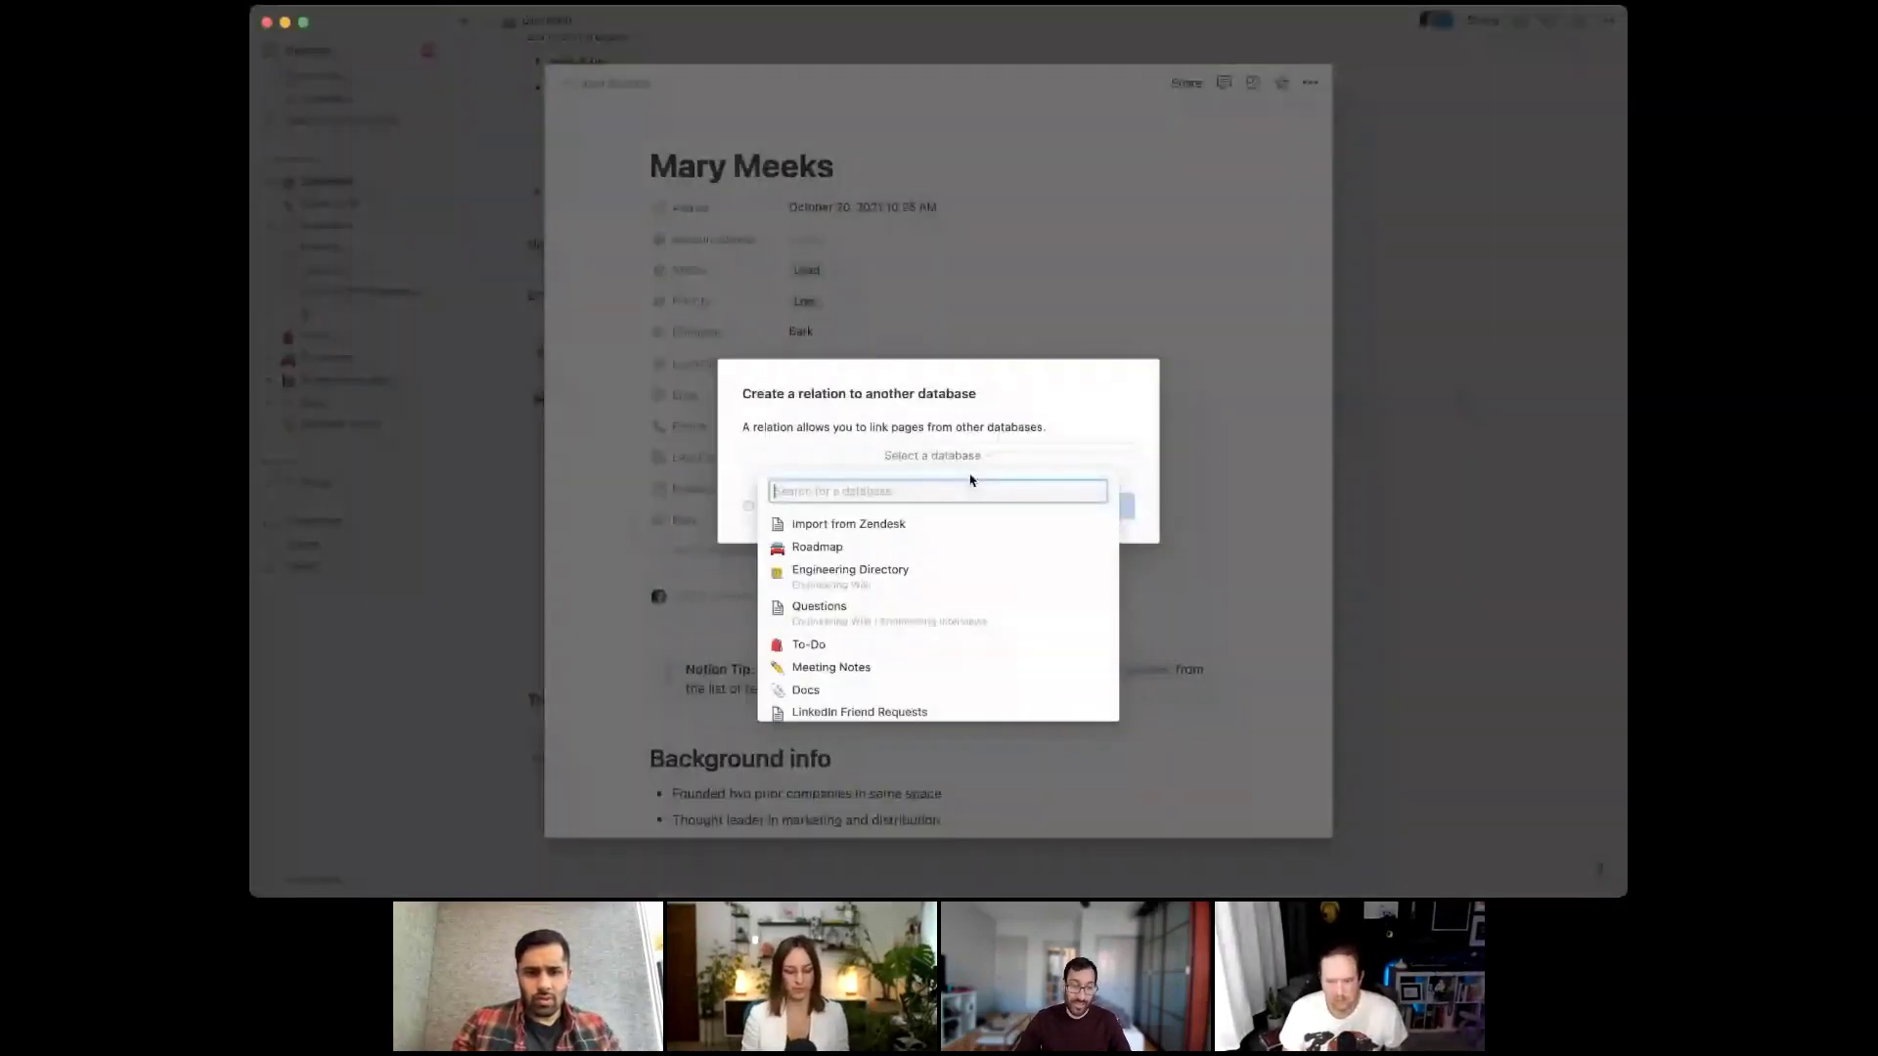
{"action": "type", "text": "trends"}
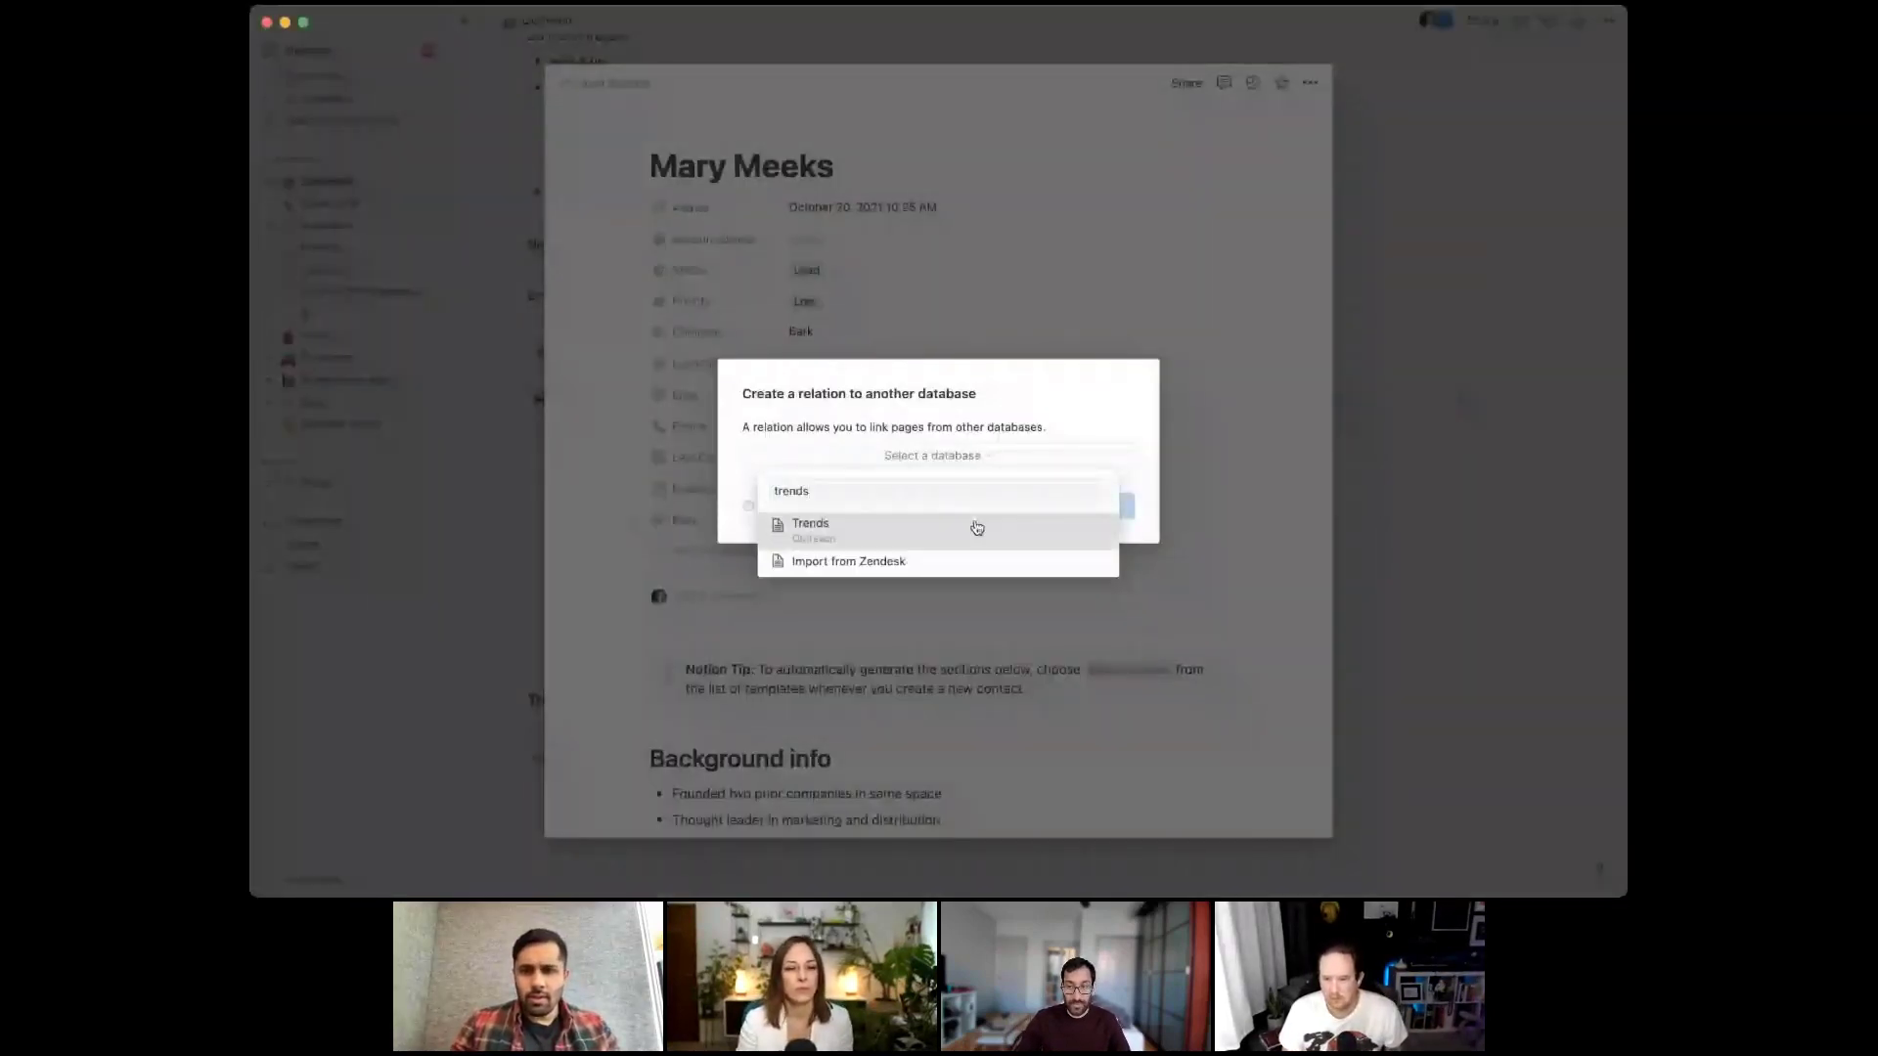
{"action": "left_click", "coordinate": [1355, 552]}
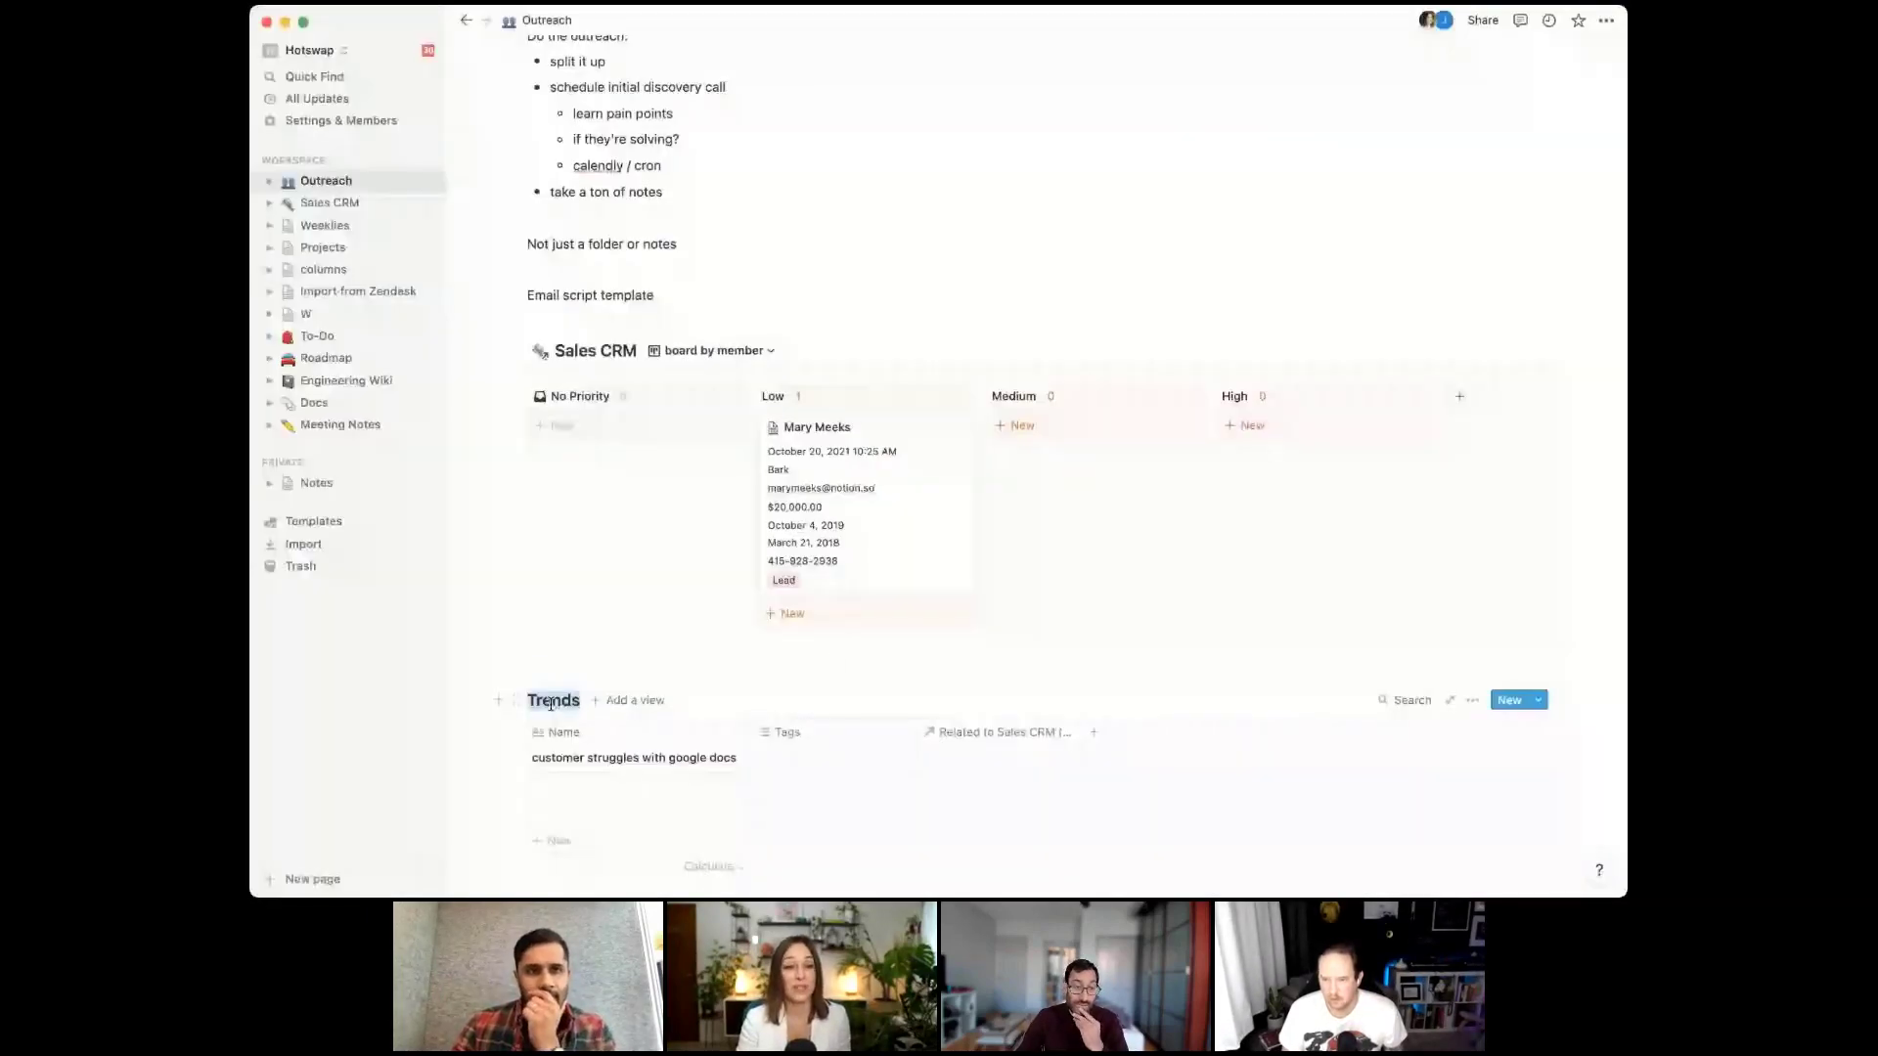
Retitle the Trends database as 'Pain' and open the contact's page preview
{"action": "type", "text": "Pain"}
{"action": "left_click", "coordinate": [830, 666]}
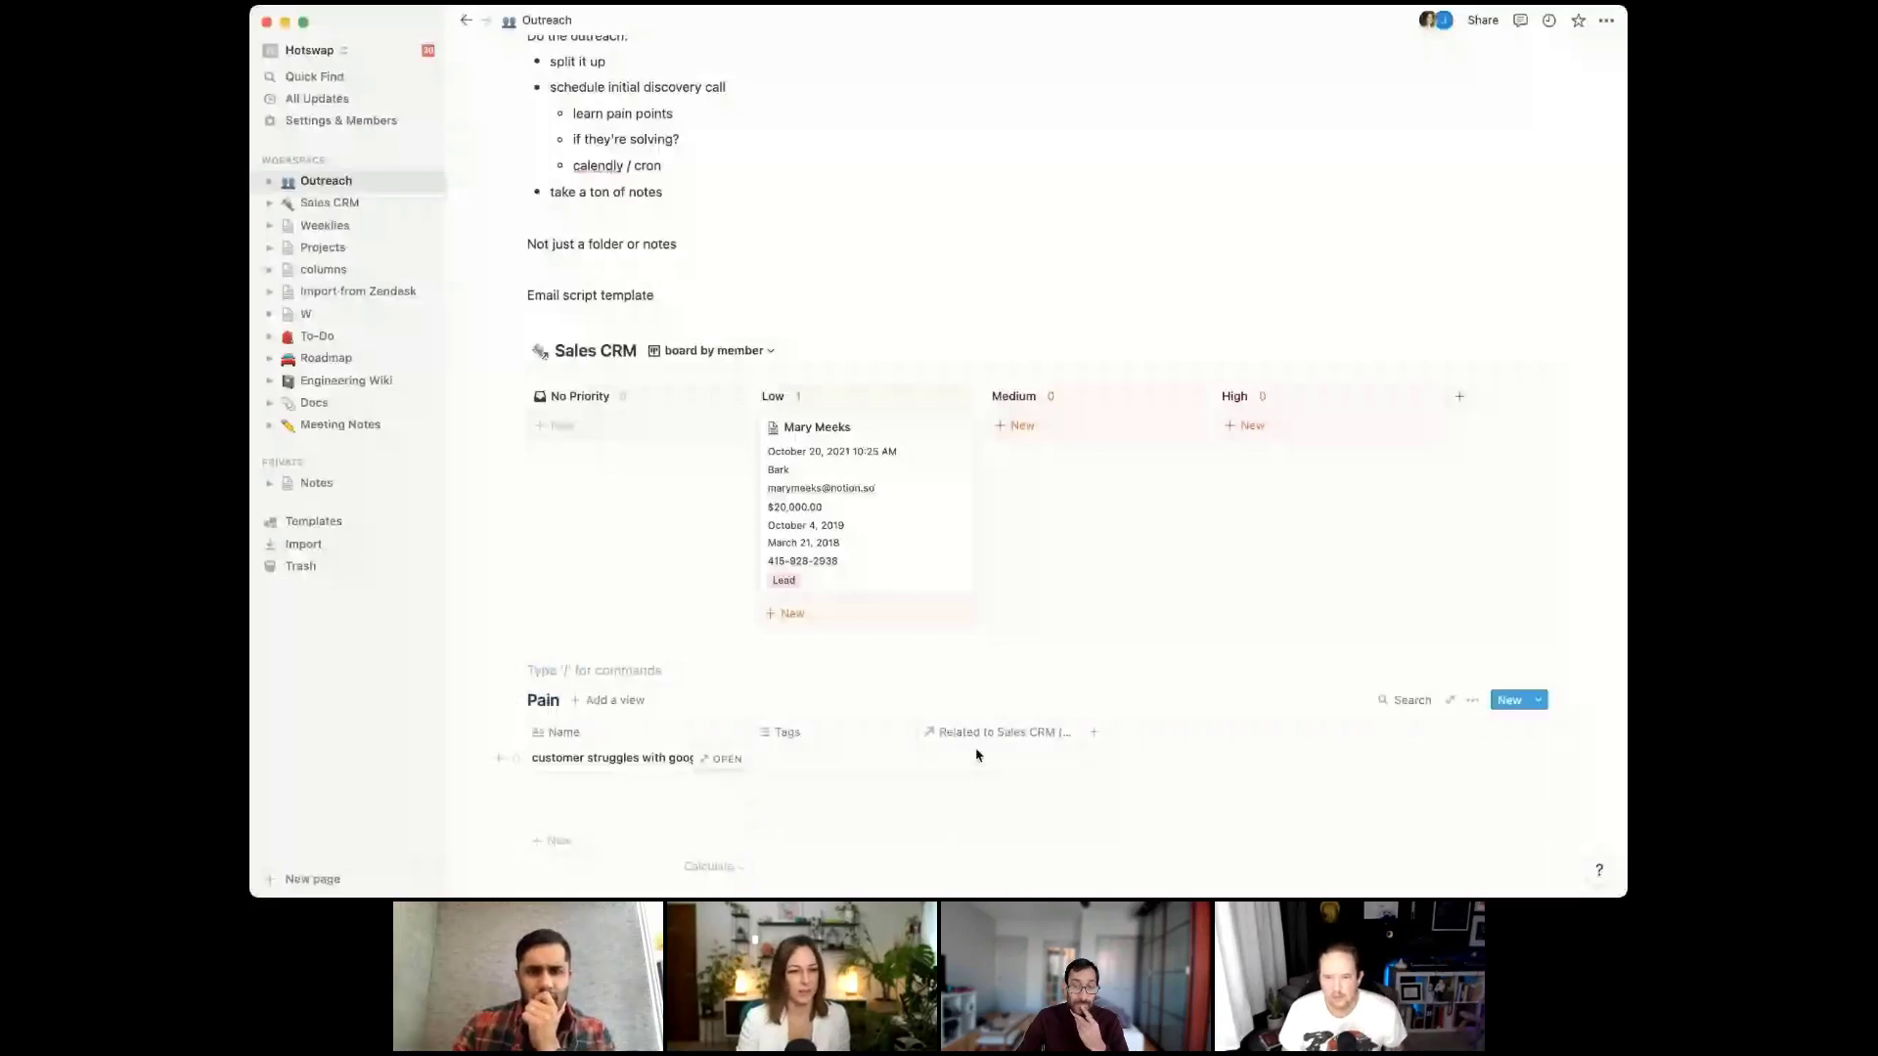
{"action": "left_click", "coordinate": [976, 754]}
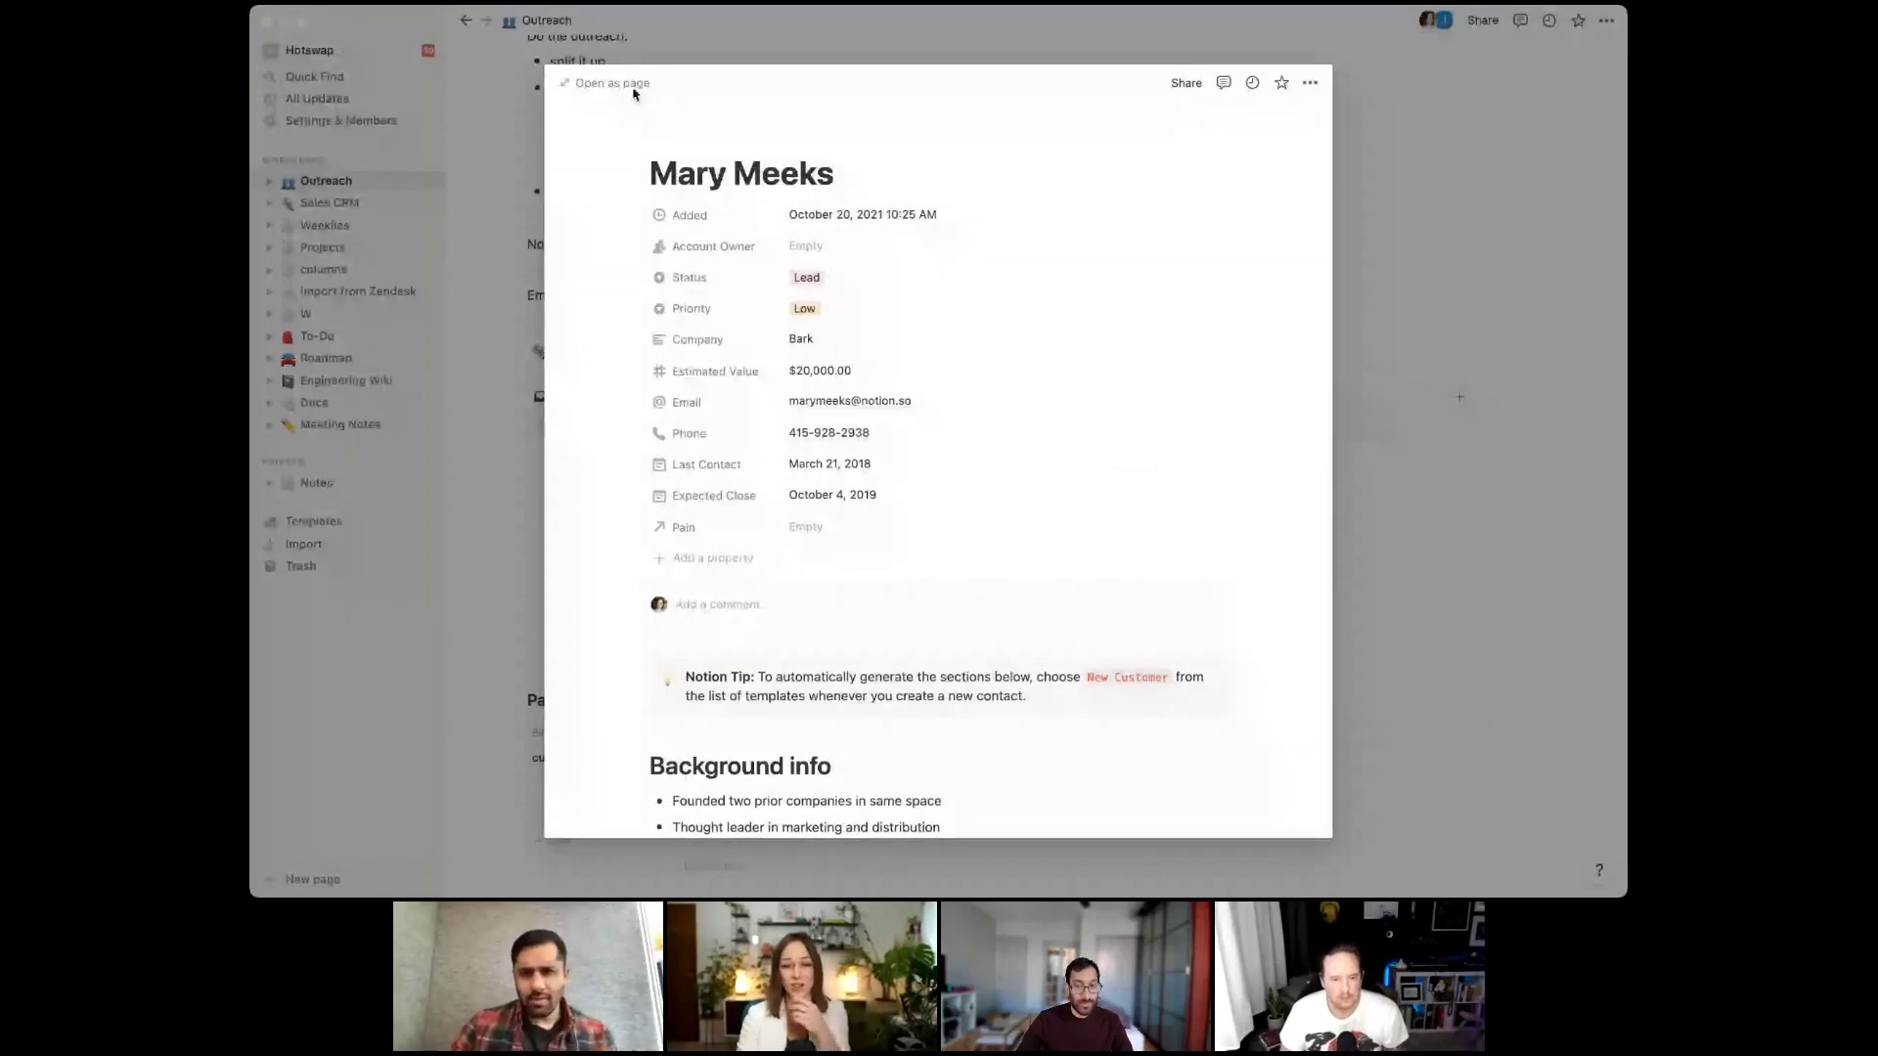
Set the contact's Pain relation to 'customer struggles with google docs' and close the preview
{"action": "left_click", "coordinate": [800, 539]}
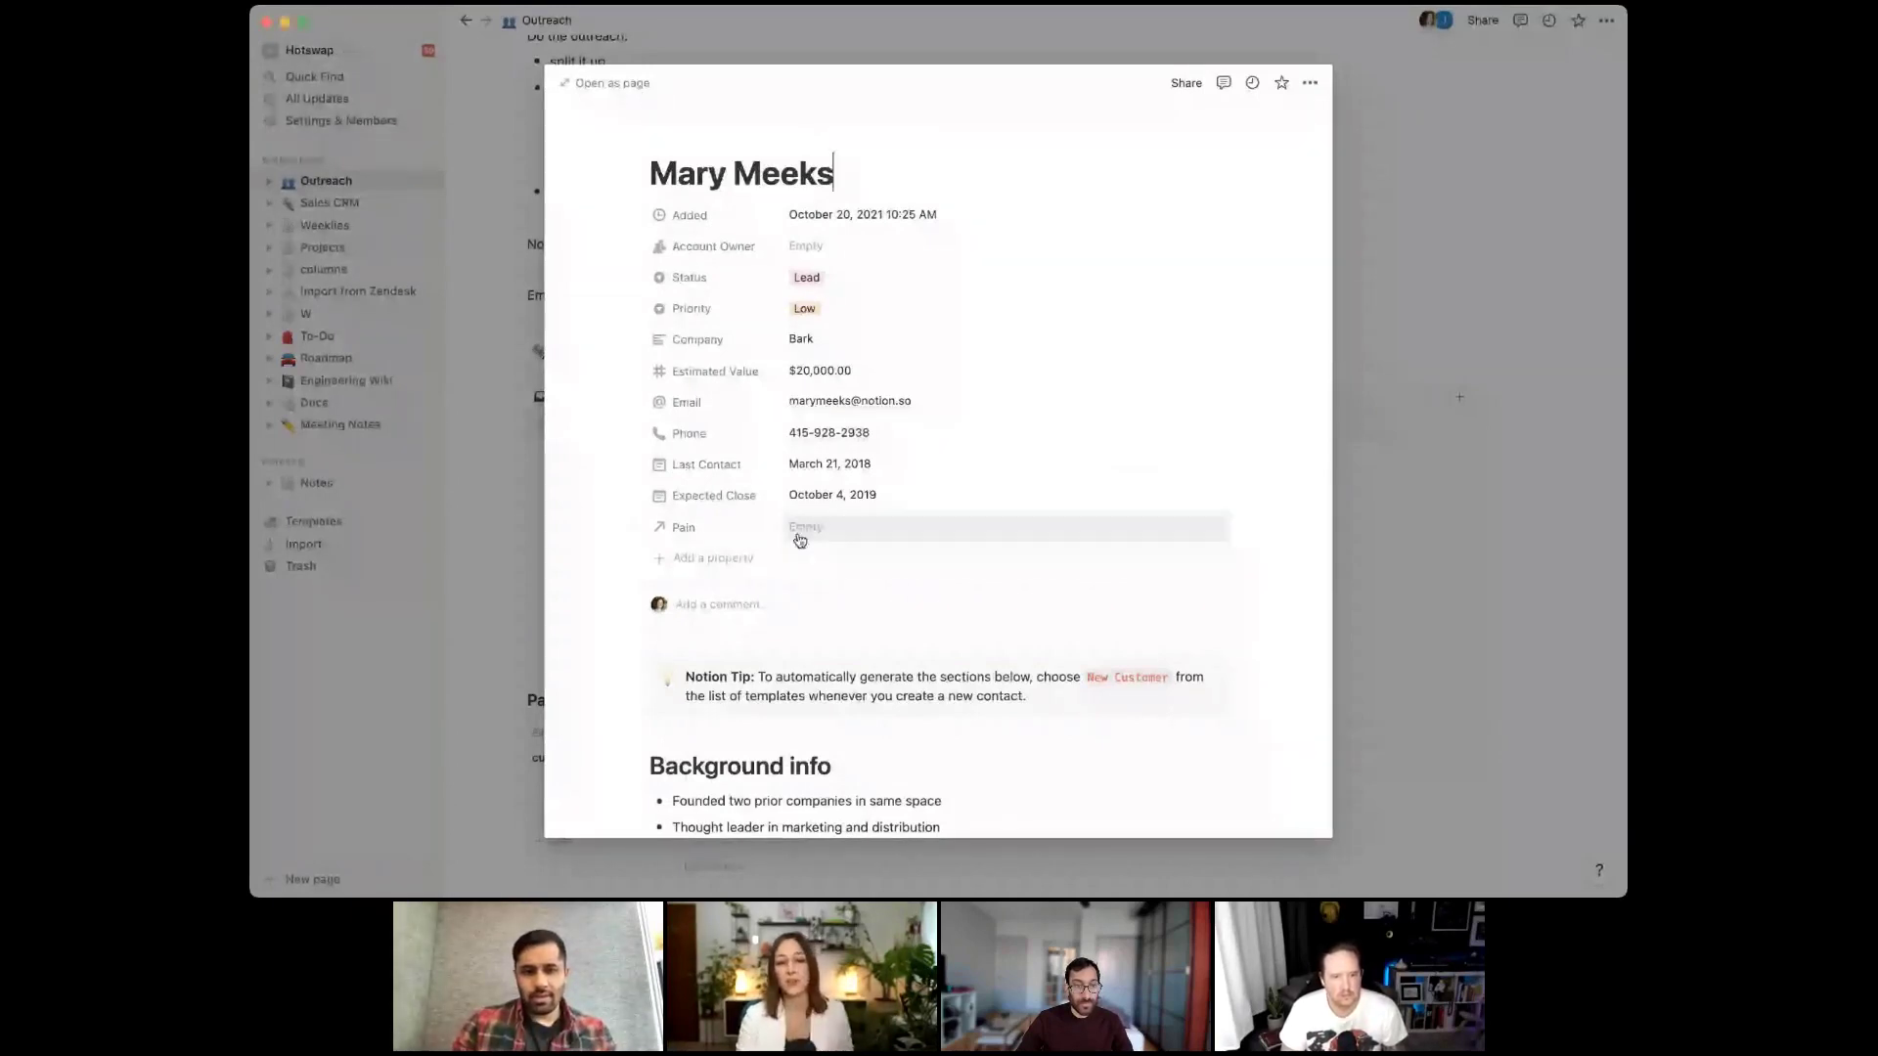
{"action": "left_click", "coordinate": [800, 533]}
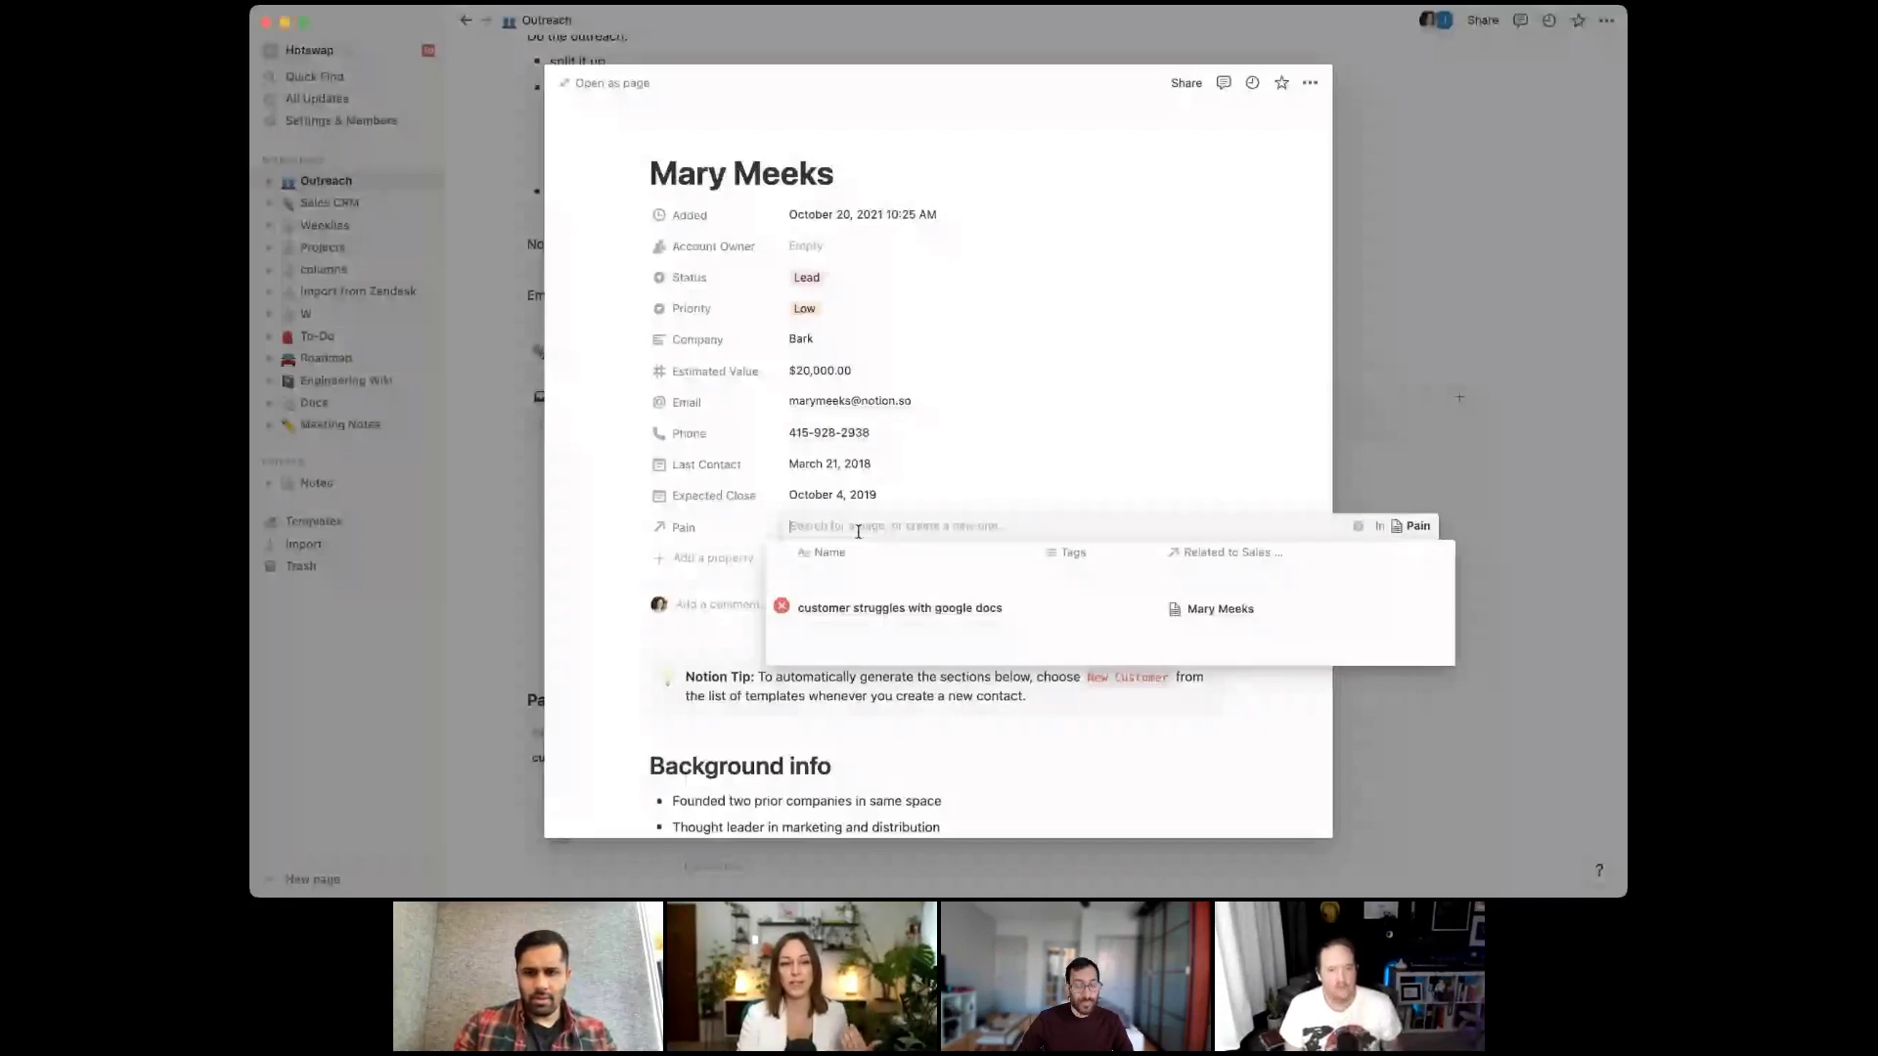
{"action": "key", "text": "Escape"}
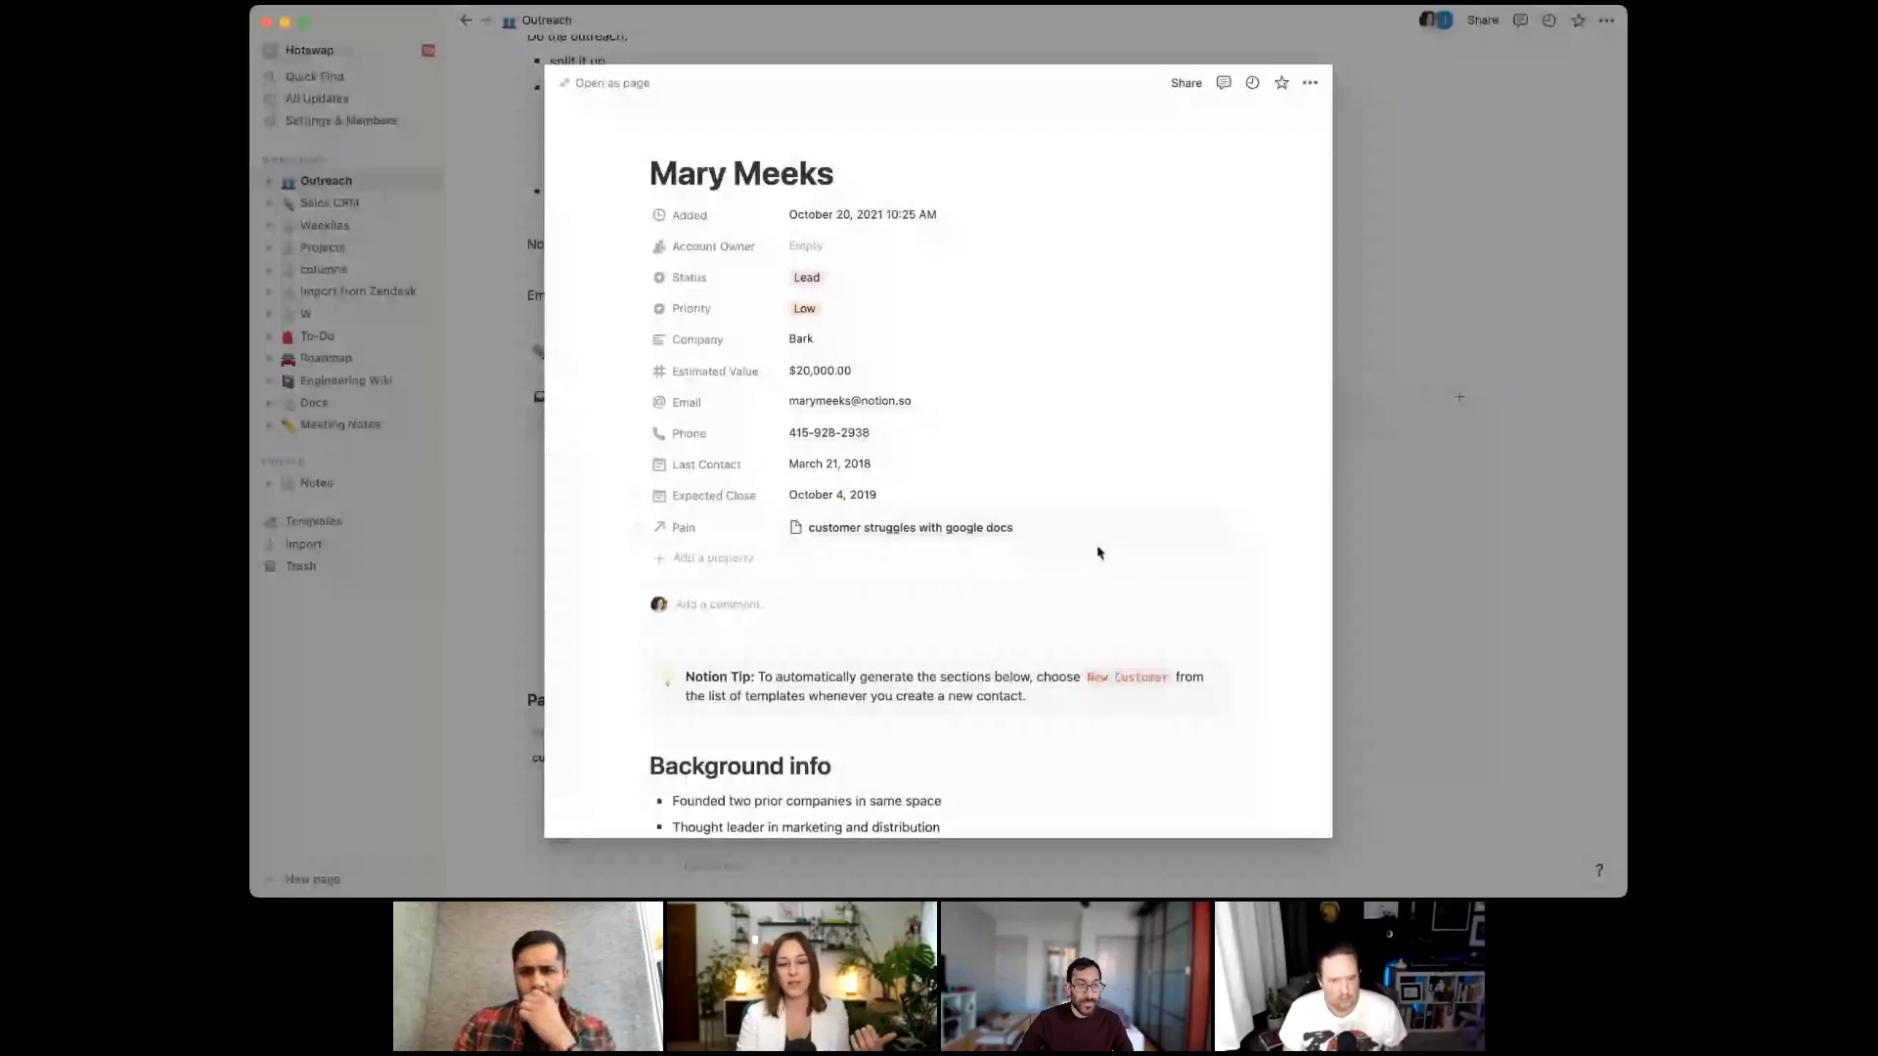
{"action": "left_click", "coordinate": [1377, 608]}
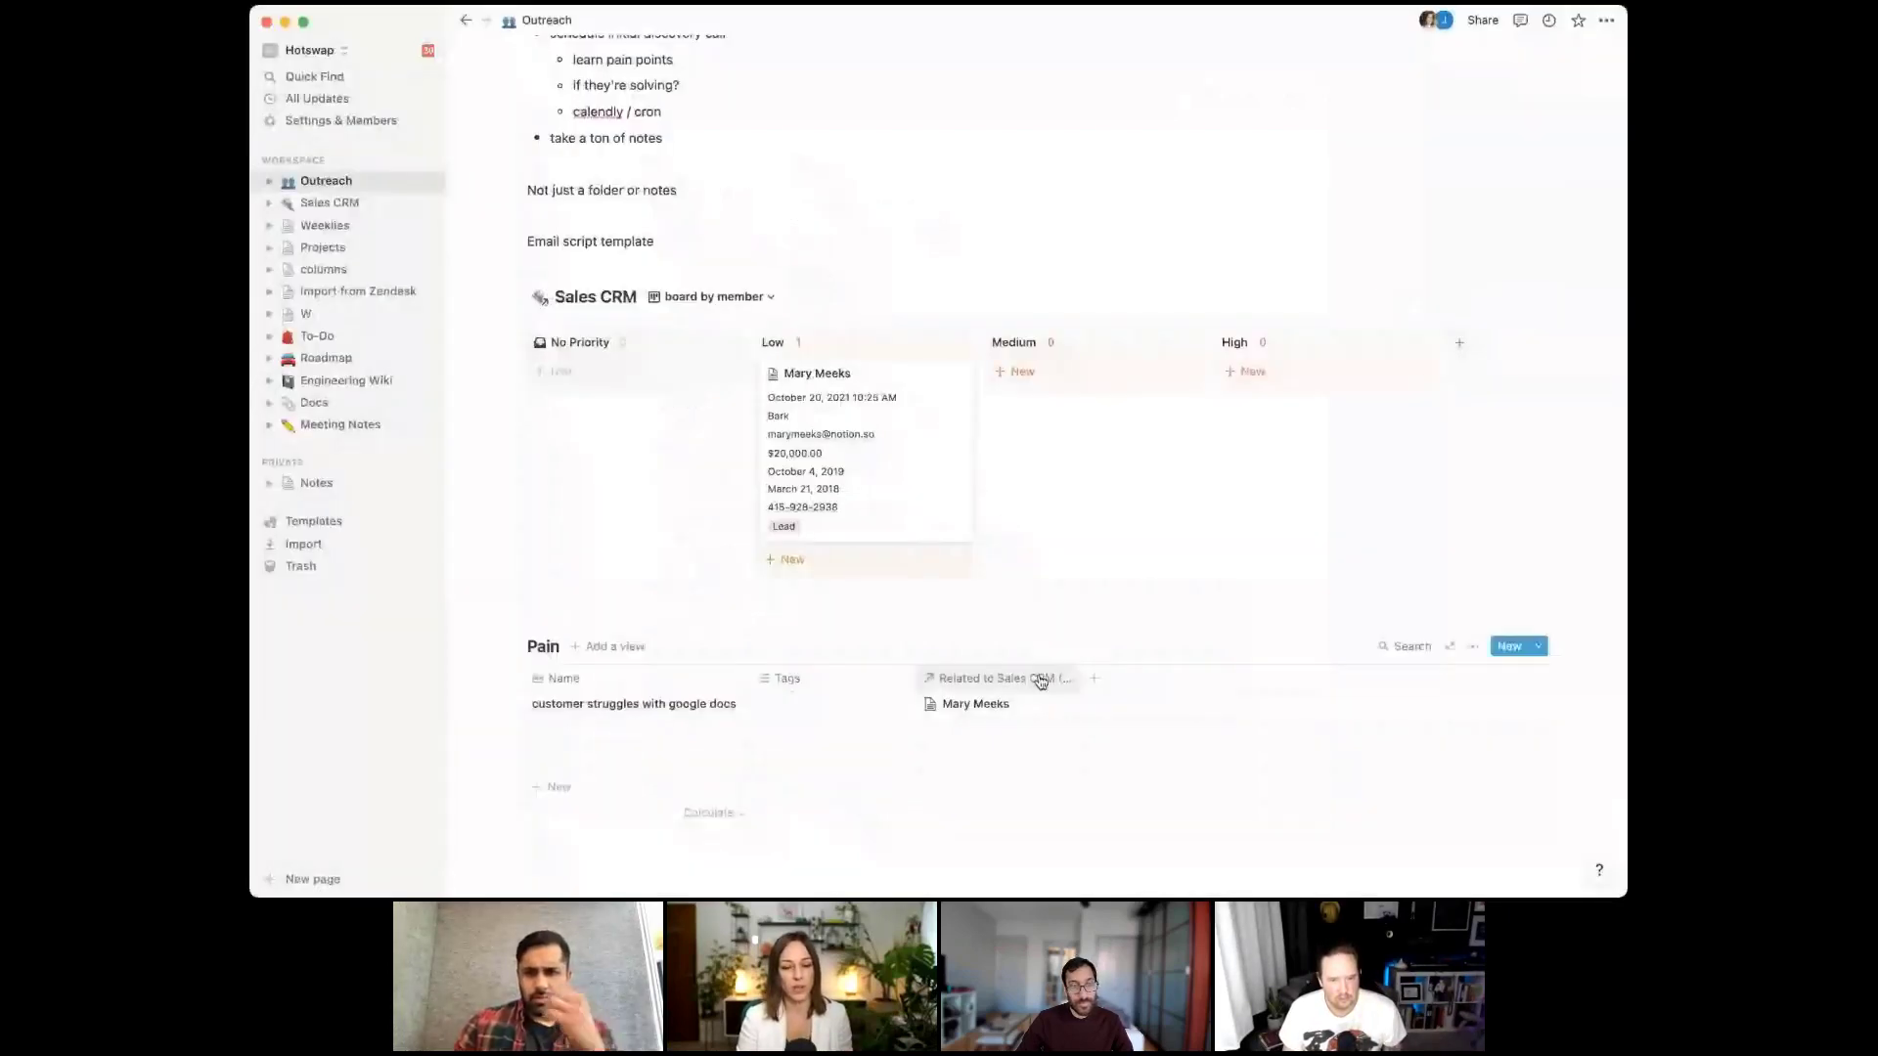
Add a Select-type column named Tech to the Pain table
{"action": "left_click", "coordinate": [1099, 681]}
{"action": "type", "text": "Tech"}
{"action": "key", "text": "Return"}
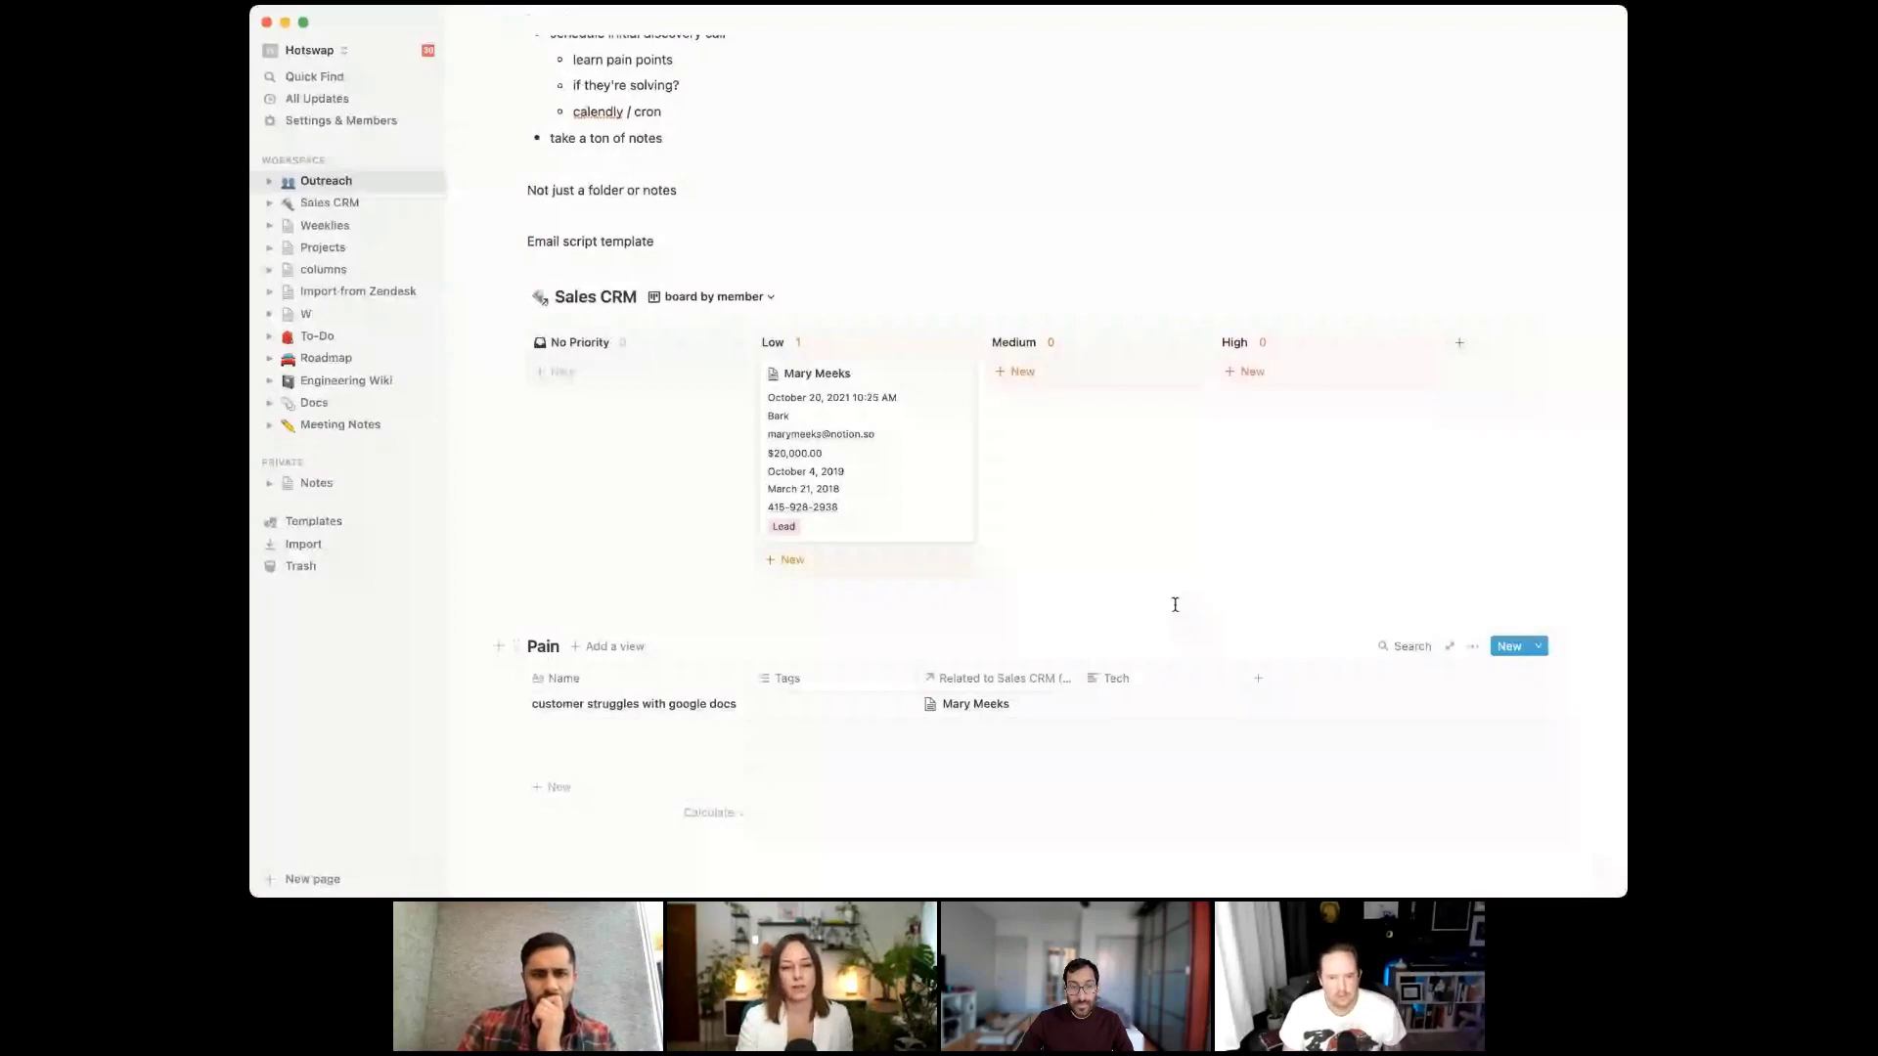
{"action": "left_click", "coordinate": [1115, 678]}
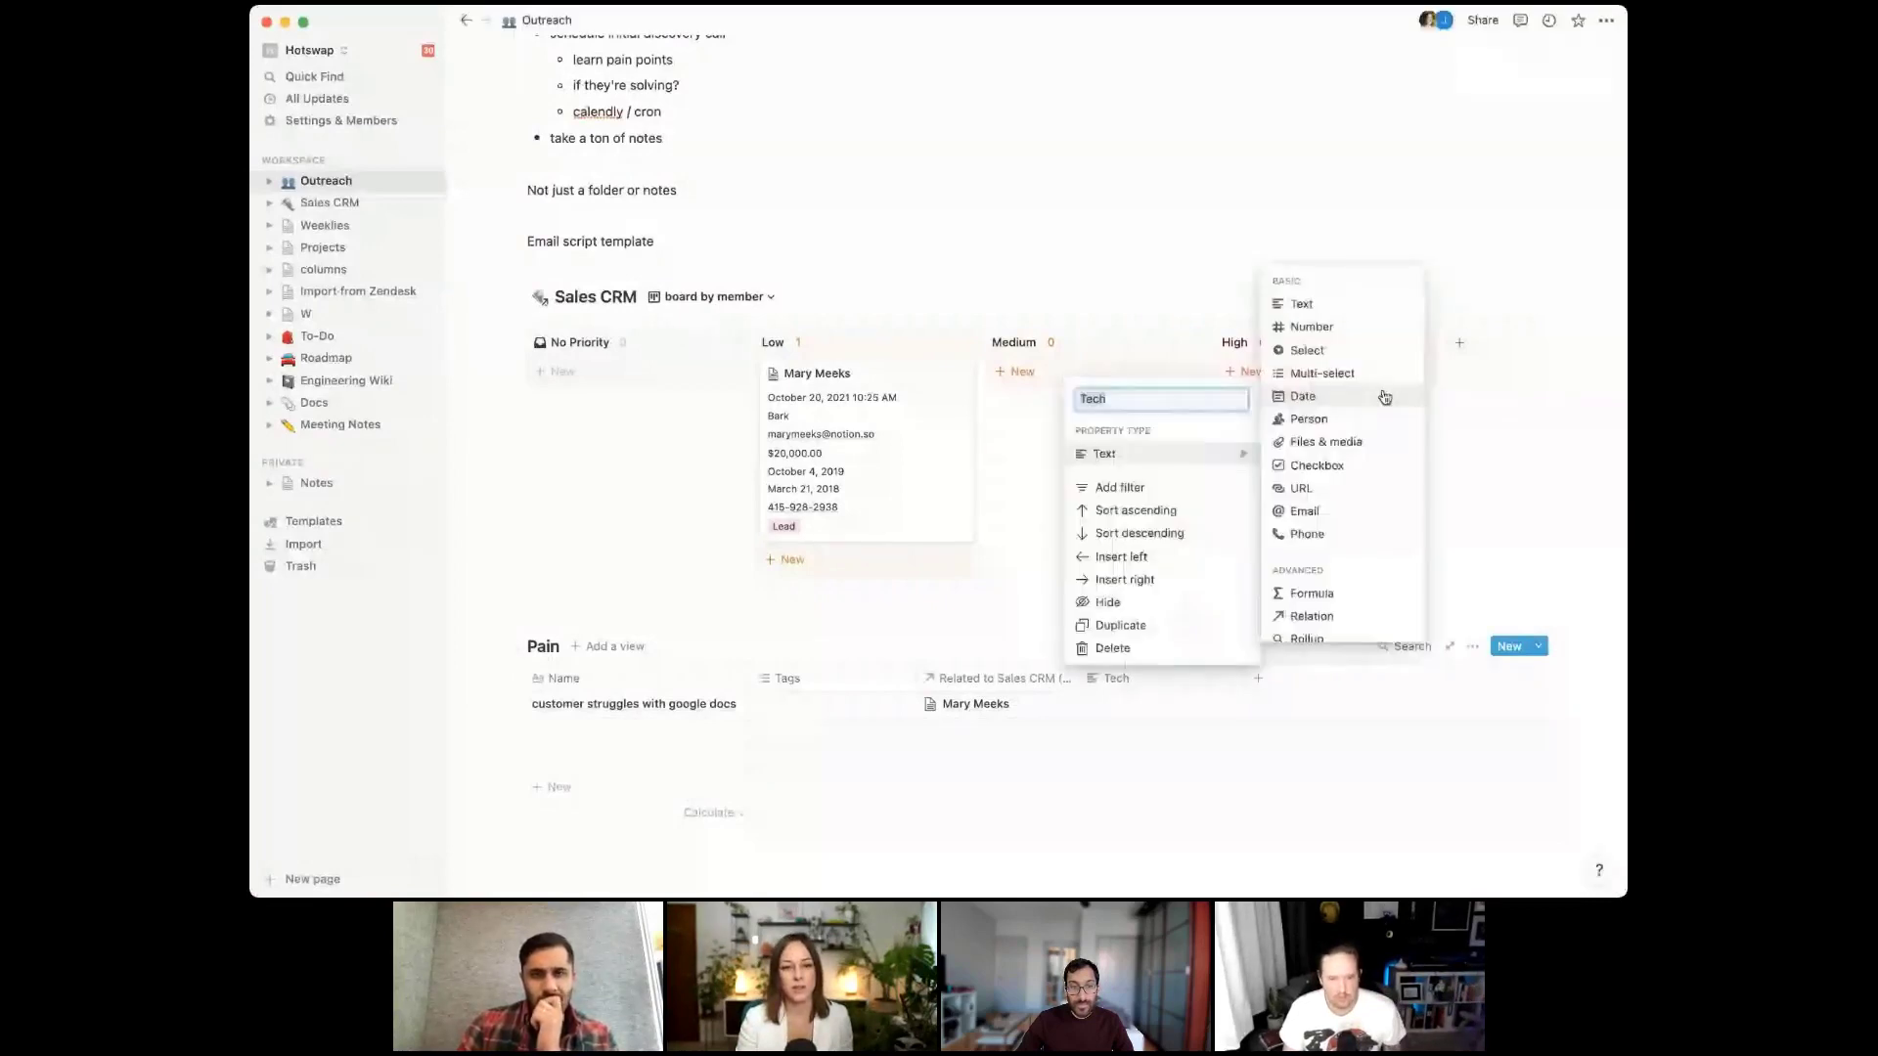
{"action": "left_click", "coordinate": [1321, 373]}
Tag the pain point's Tech cell as Google Docs and reopen the contact's page
{"action": "left_click", "coordinate": [1125, 705]}
{"action": "type", "text": "Google"}
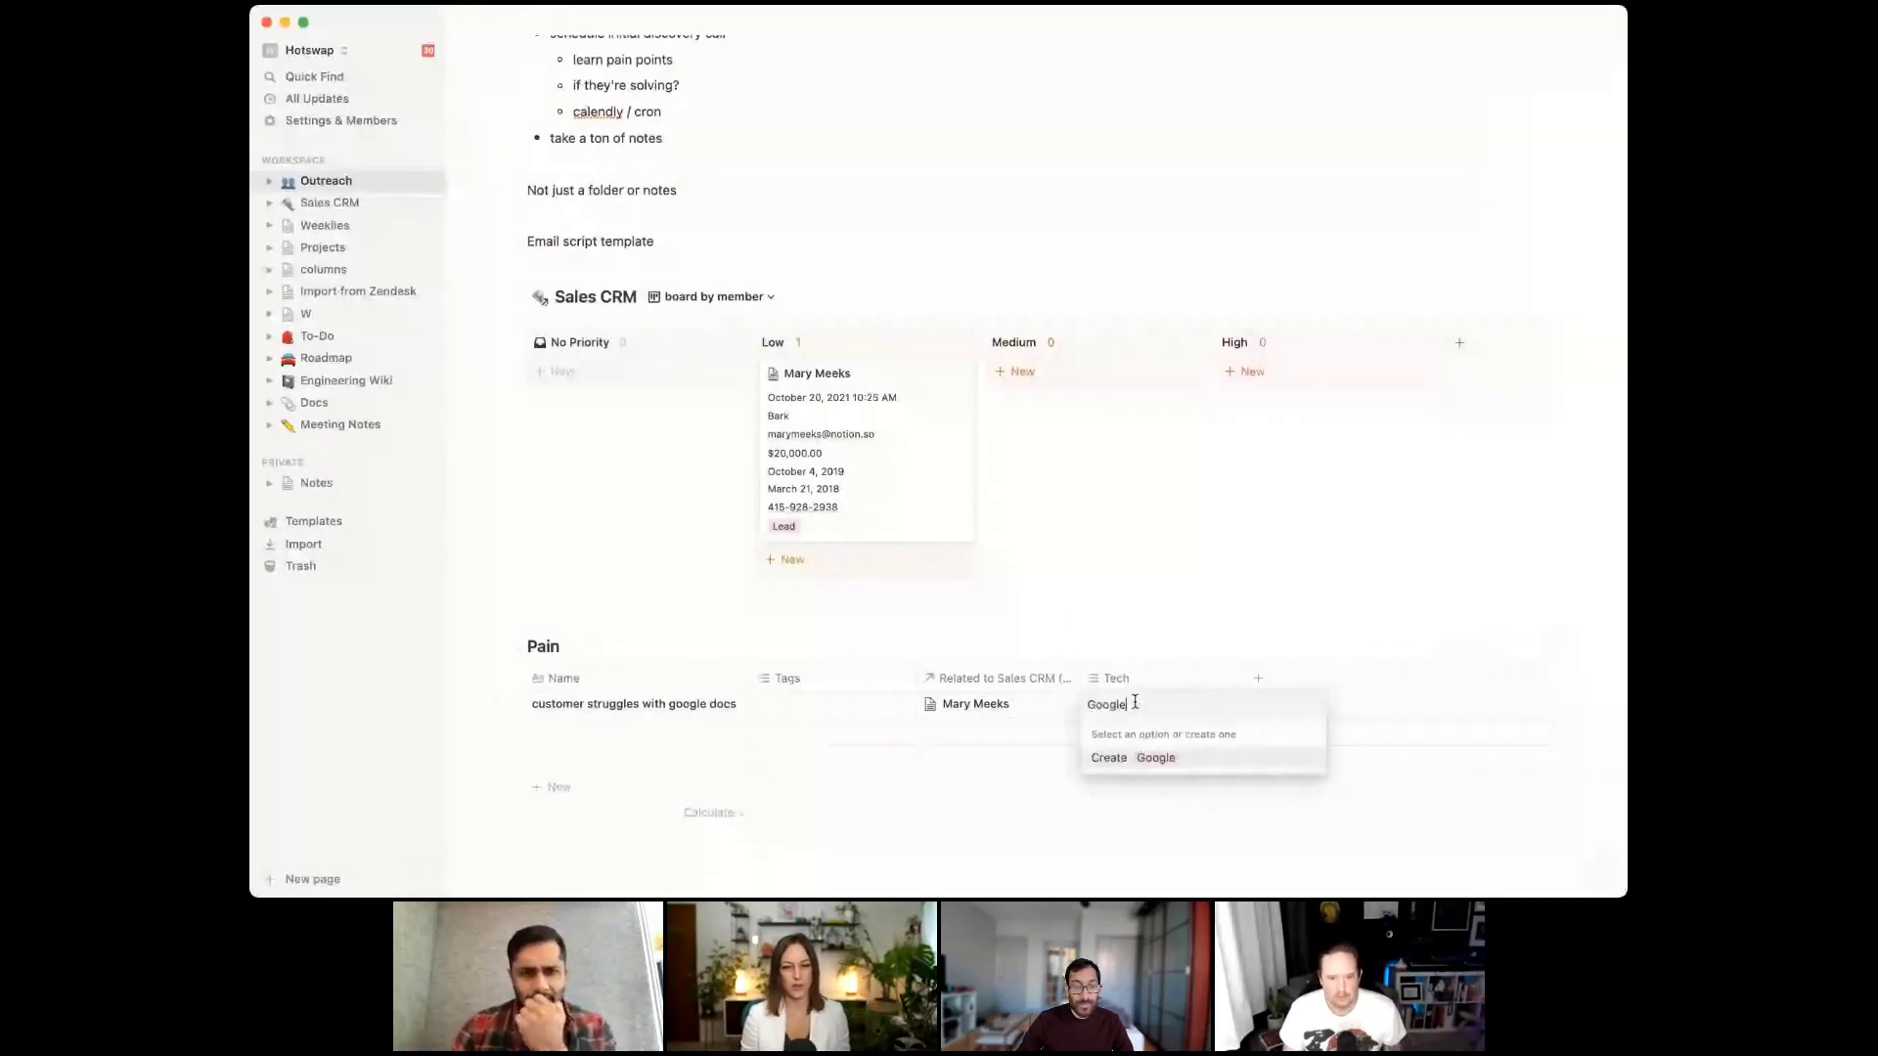
{"action": "type", "text": " Docs"}
{"action": "key", "text": "Return"}
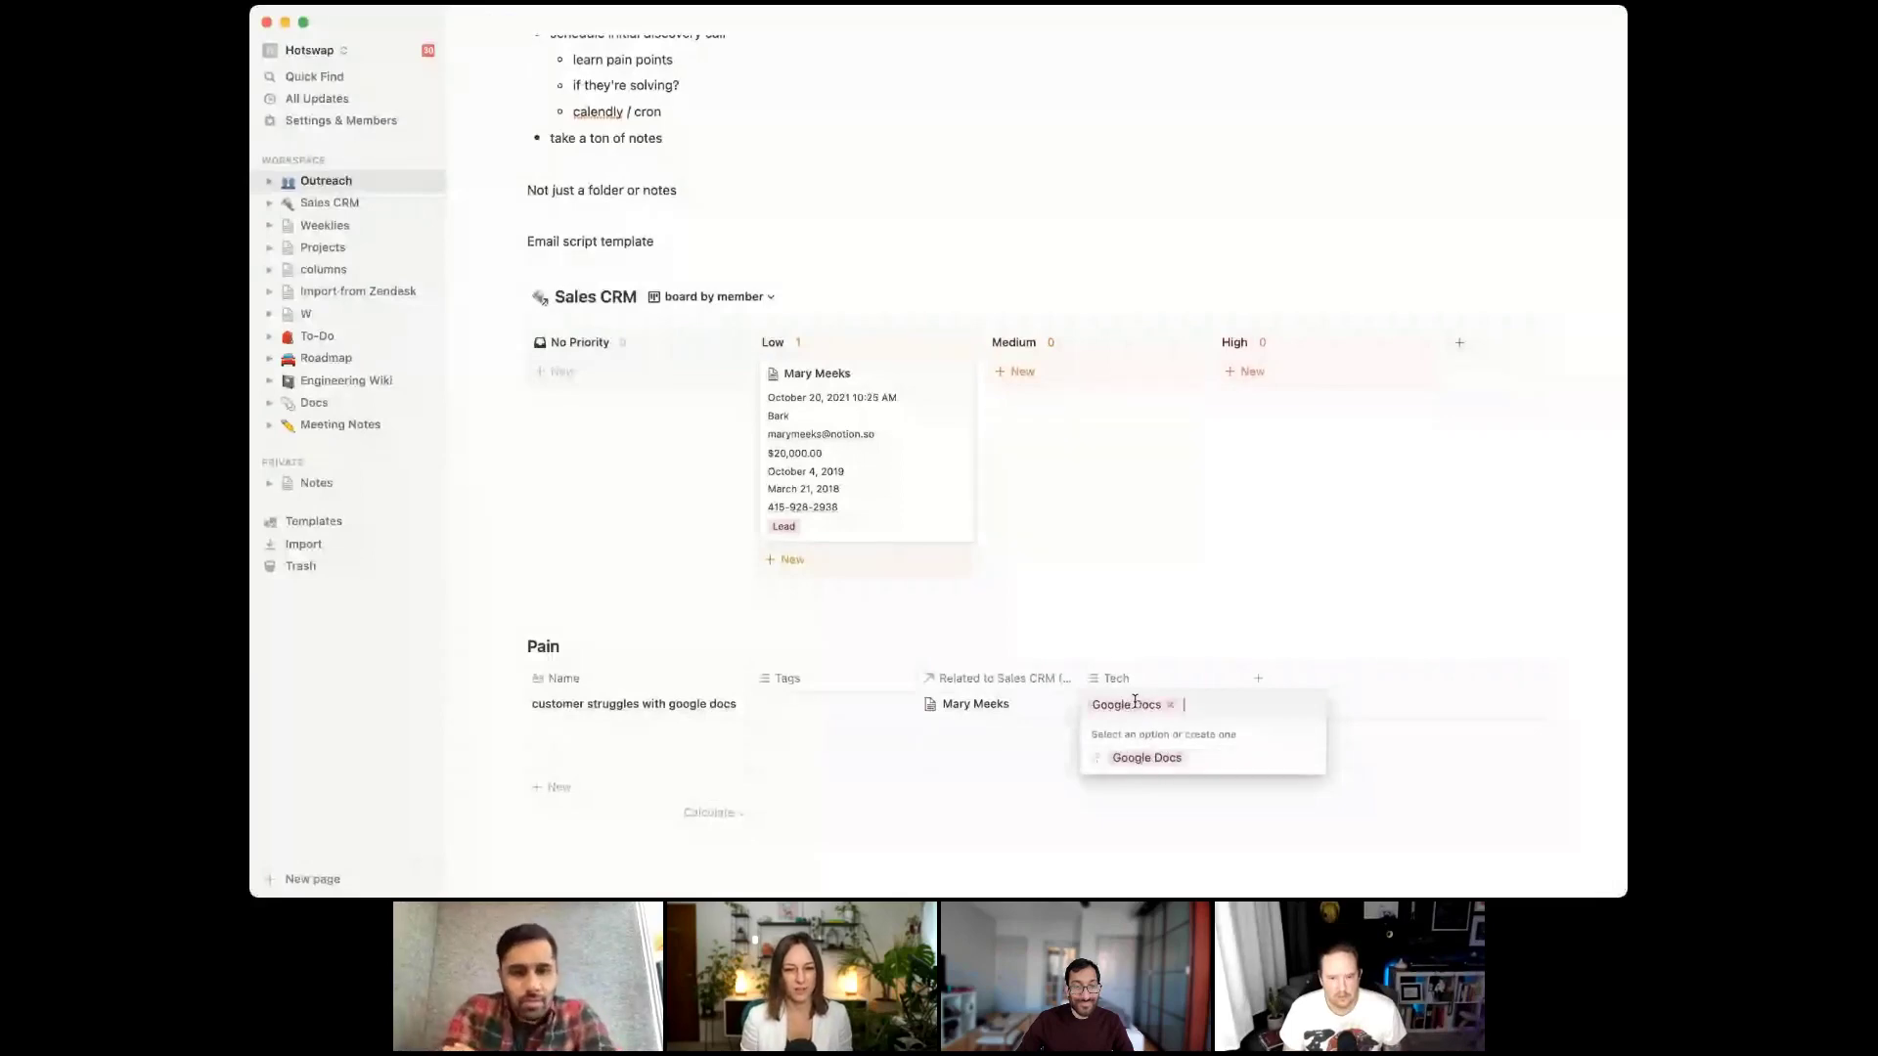
{"action": "key", "text": "Escape"}
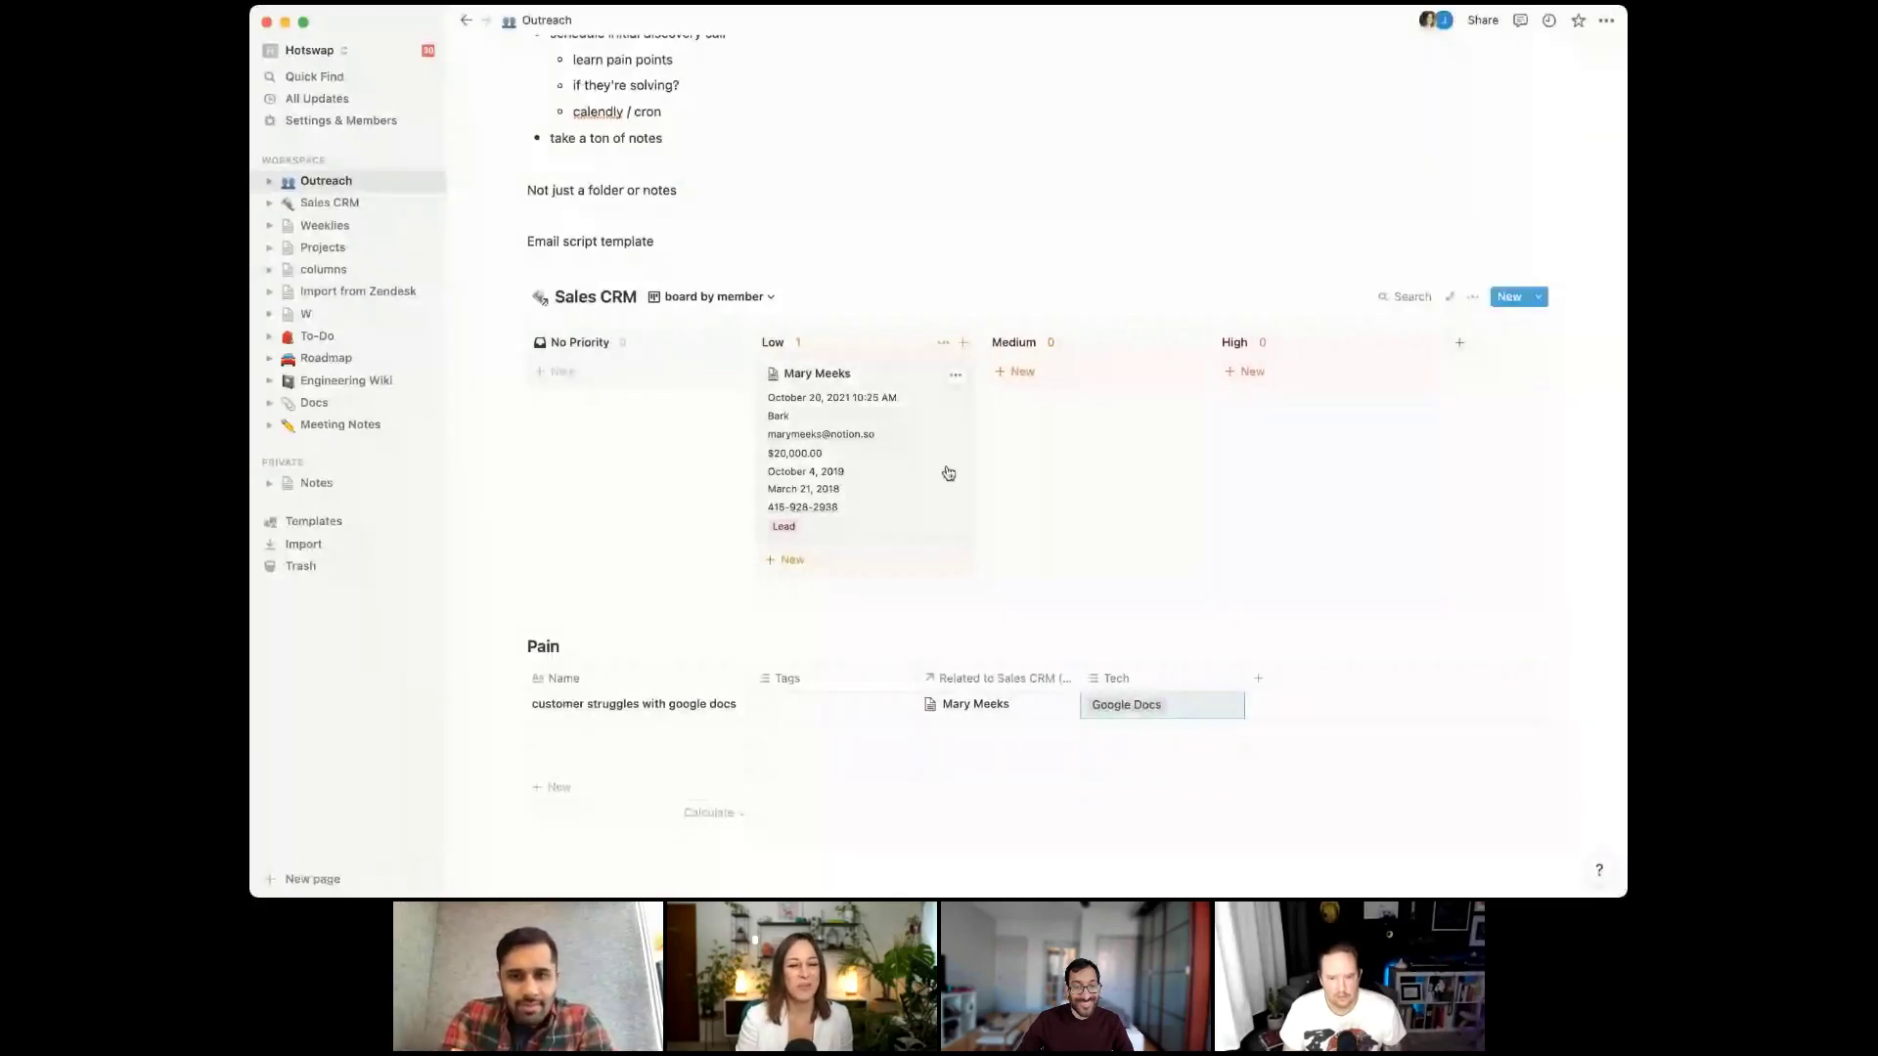
{"action": "left_click", "coordinate": [947, 471]}
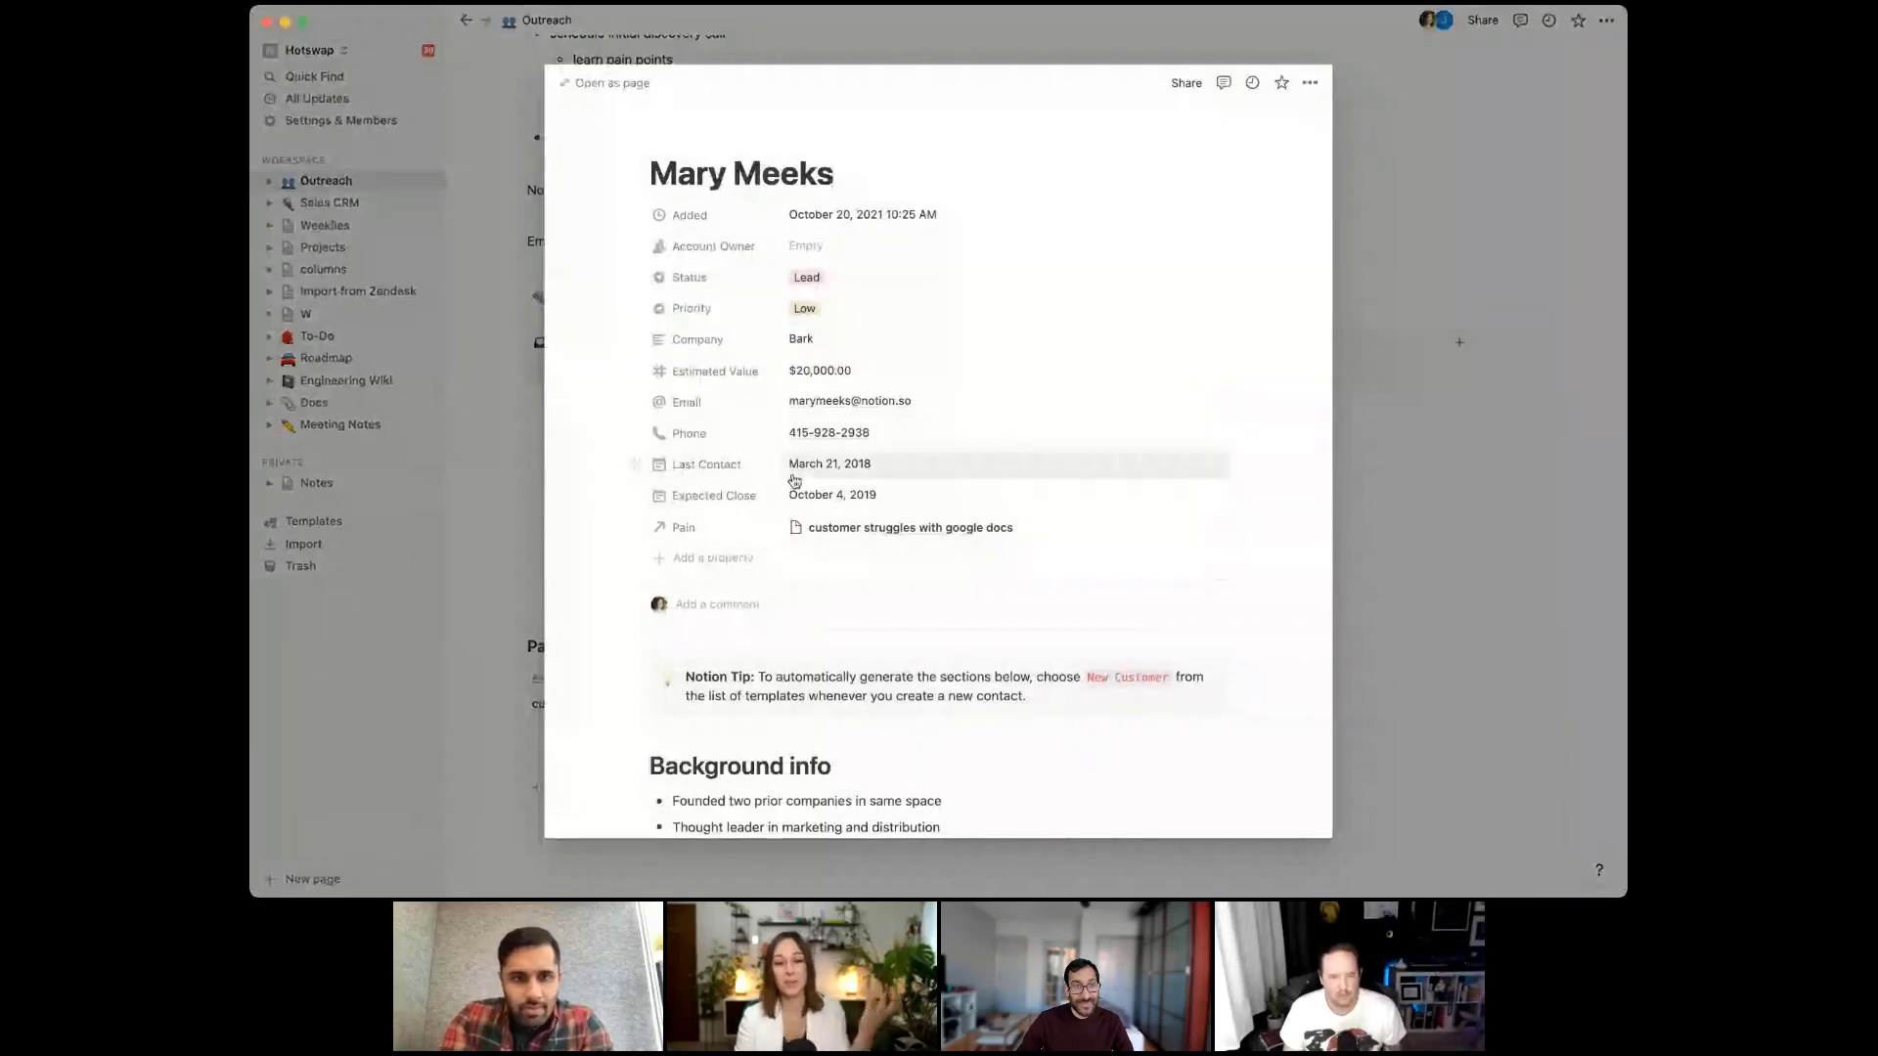
Add a rollup property to the contact that pulls Tech values through the Pain relation
{"action": "left_click", "coordinate": [704, 557]}
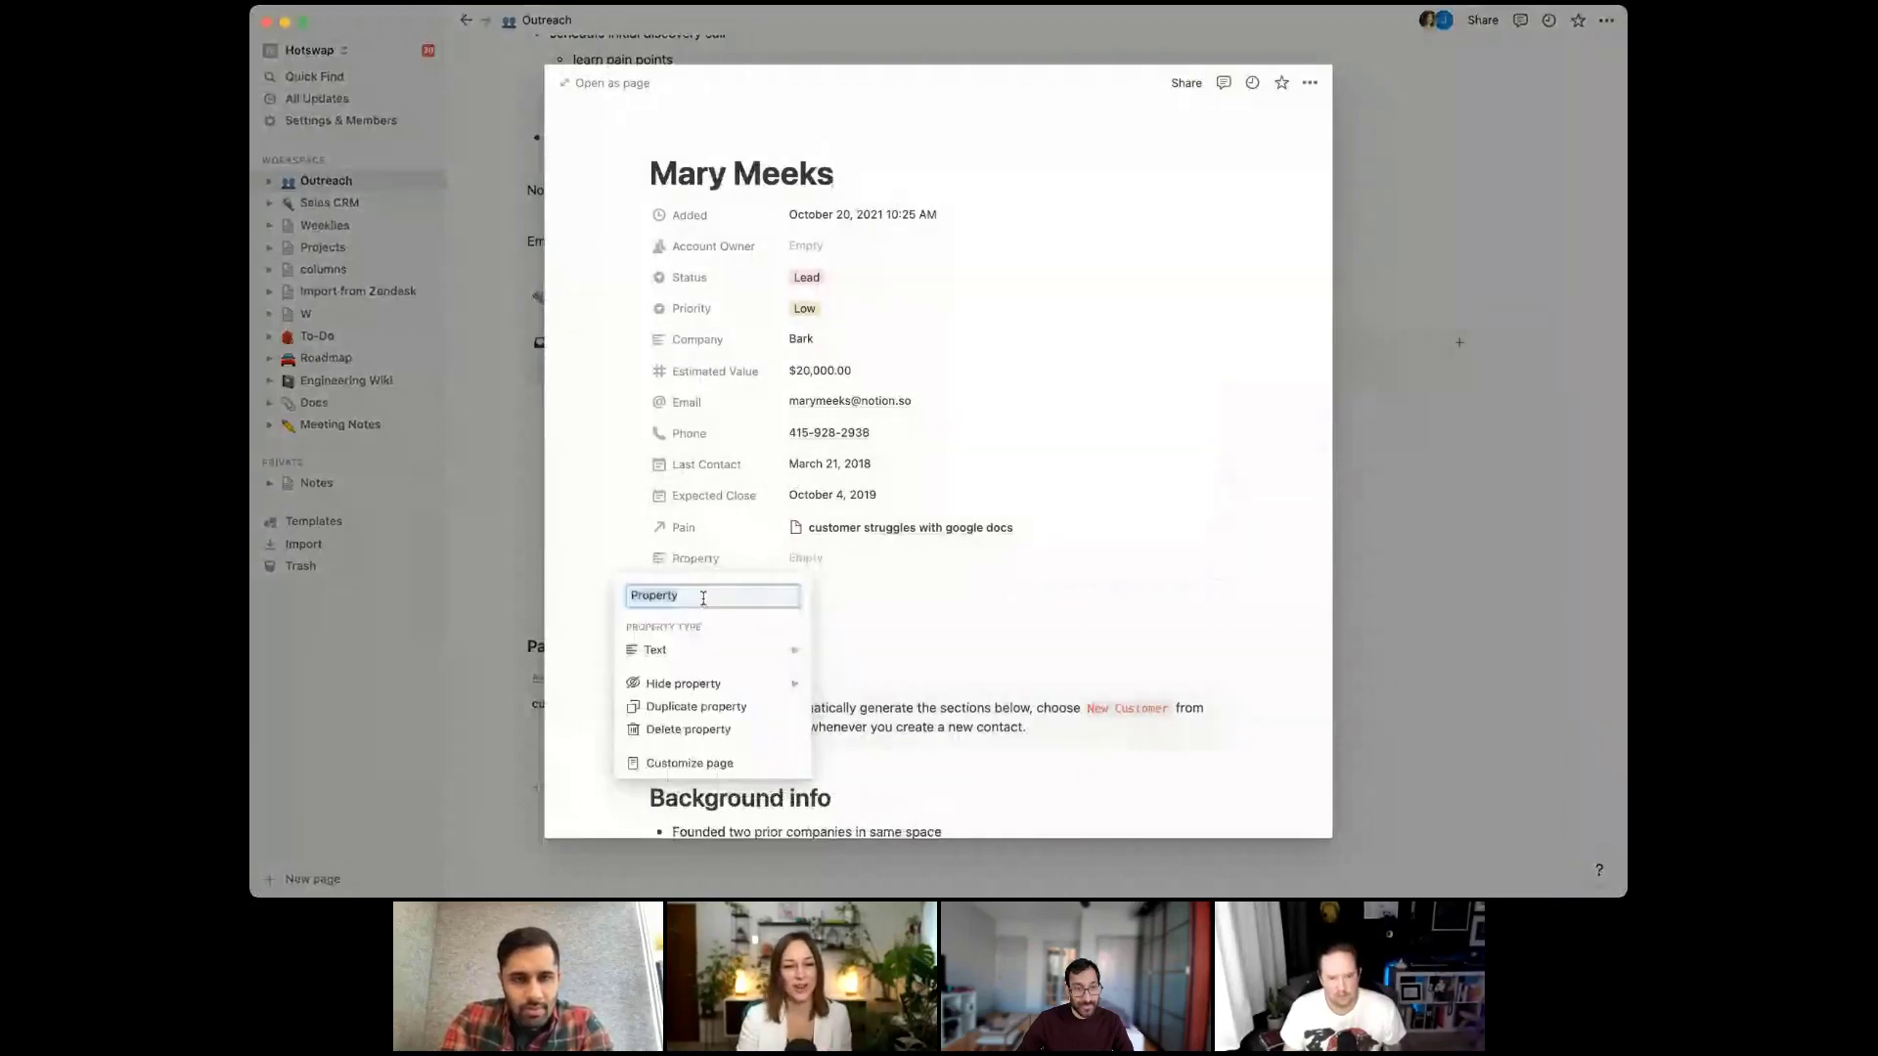
{"action": "left_click", "coordinate": [753, 649]}
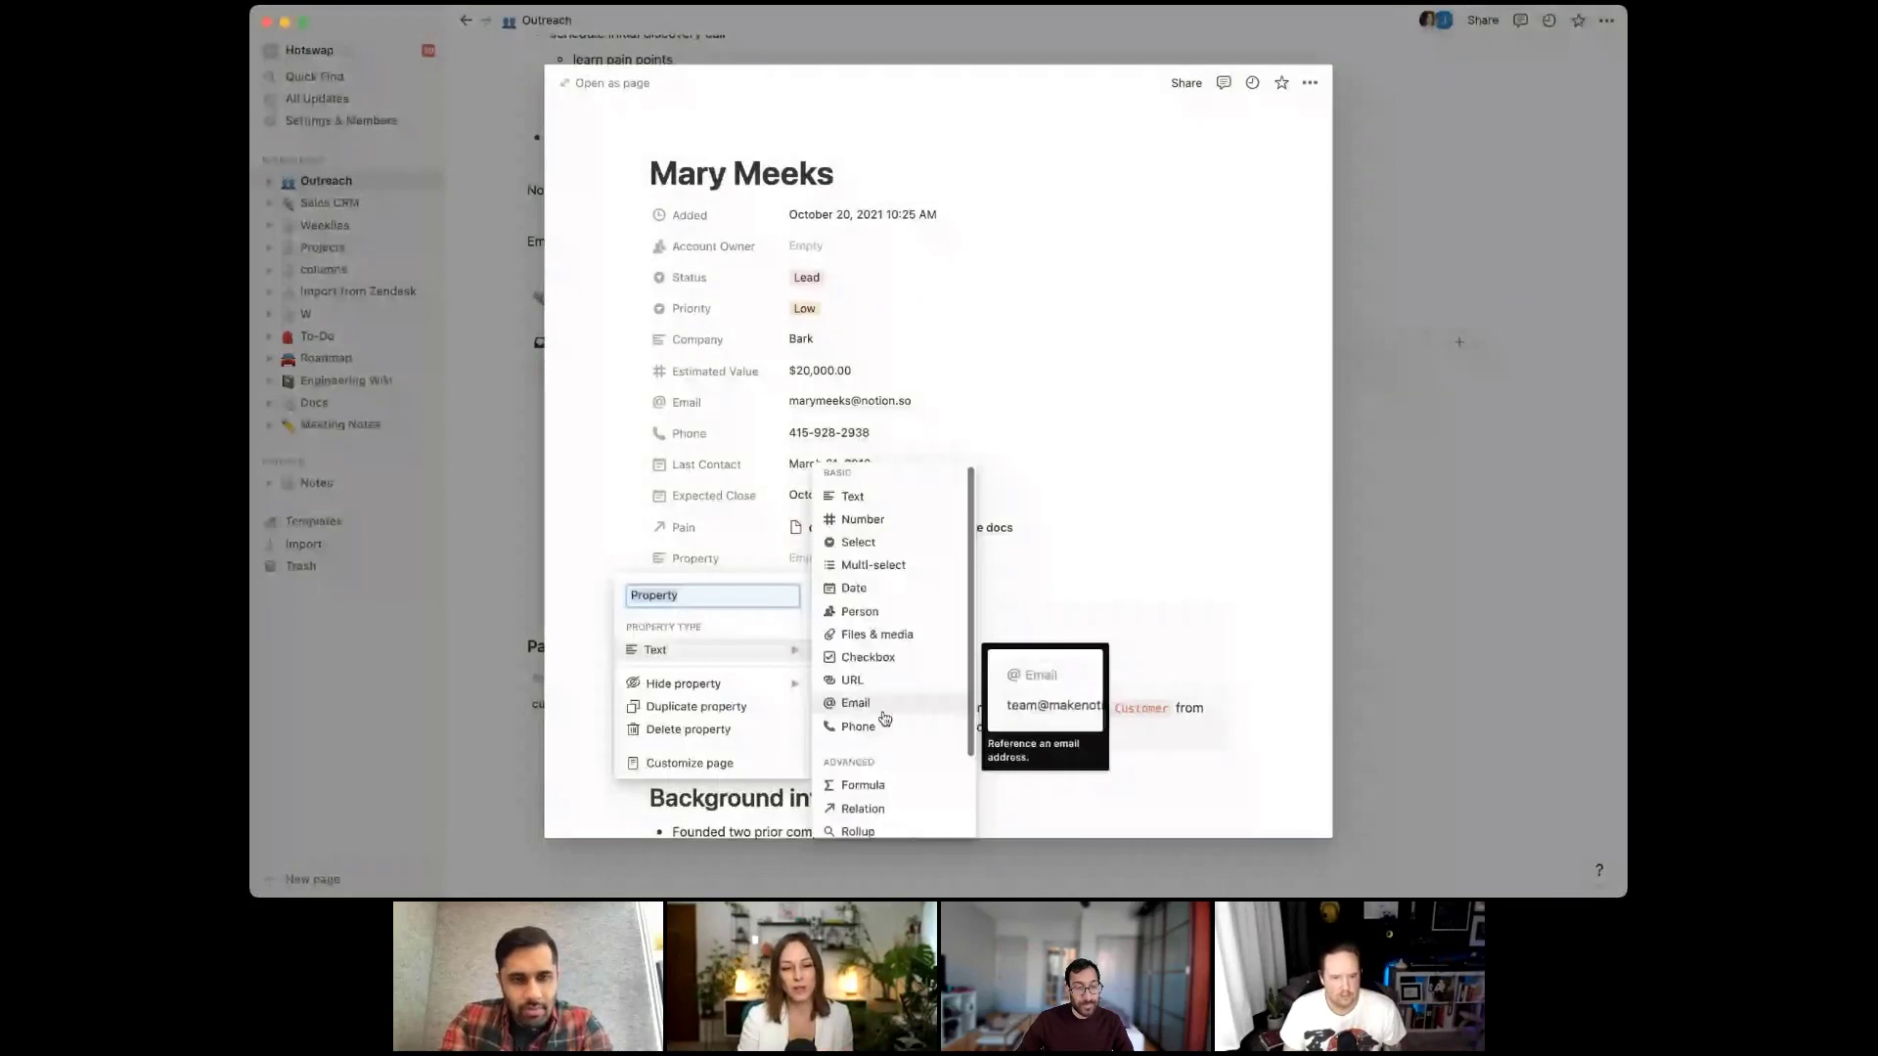
{"action": "left_click", "coordinate": [857, 831]}
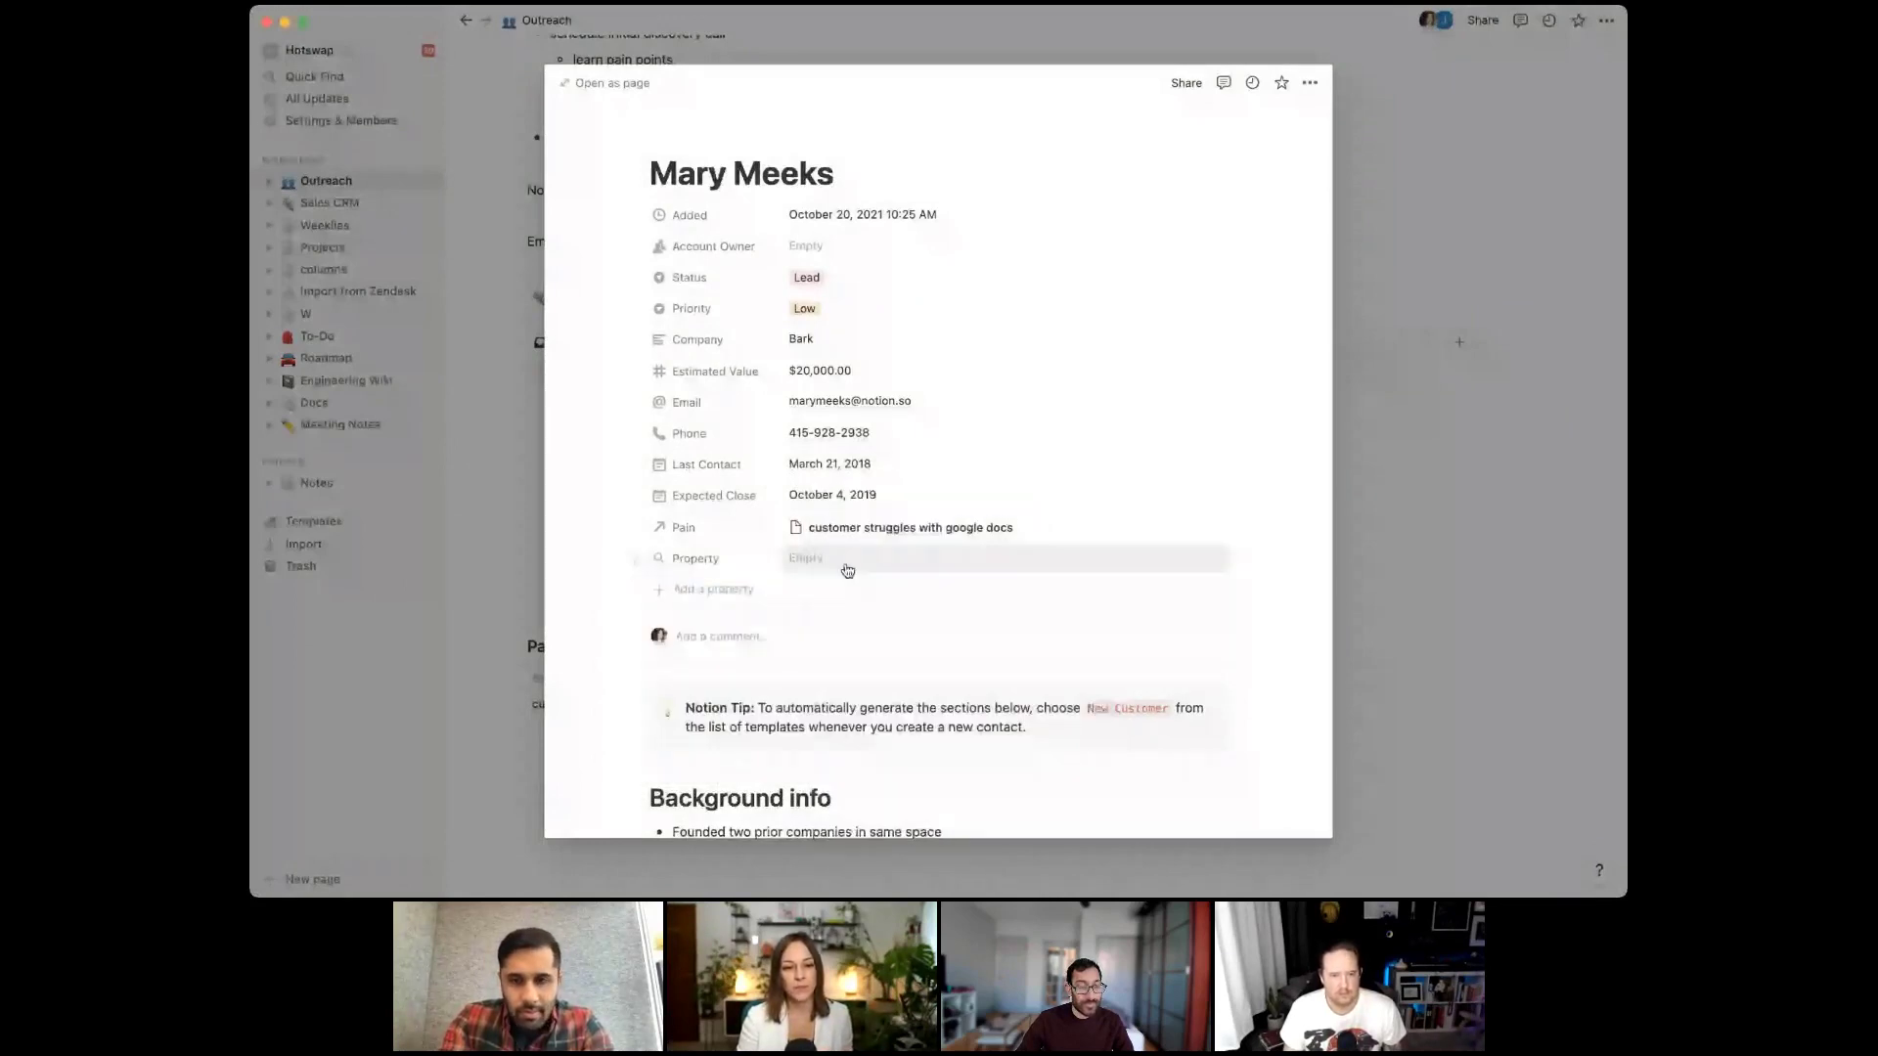
{"action": "left_click", "coordinate": [847, 570]}
{"action": "left_click", "coordinate": [963, 800]}
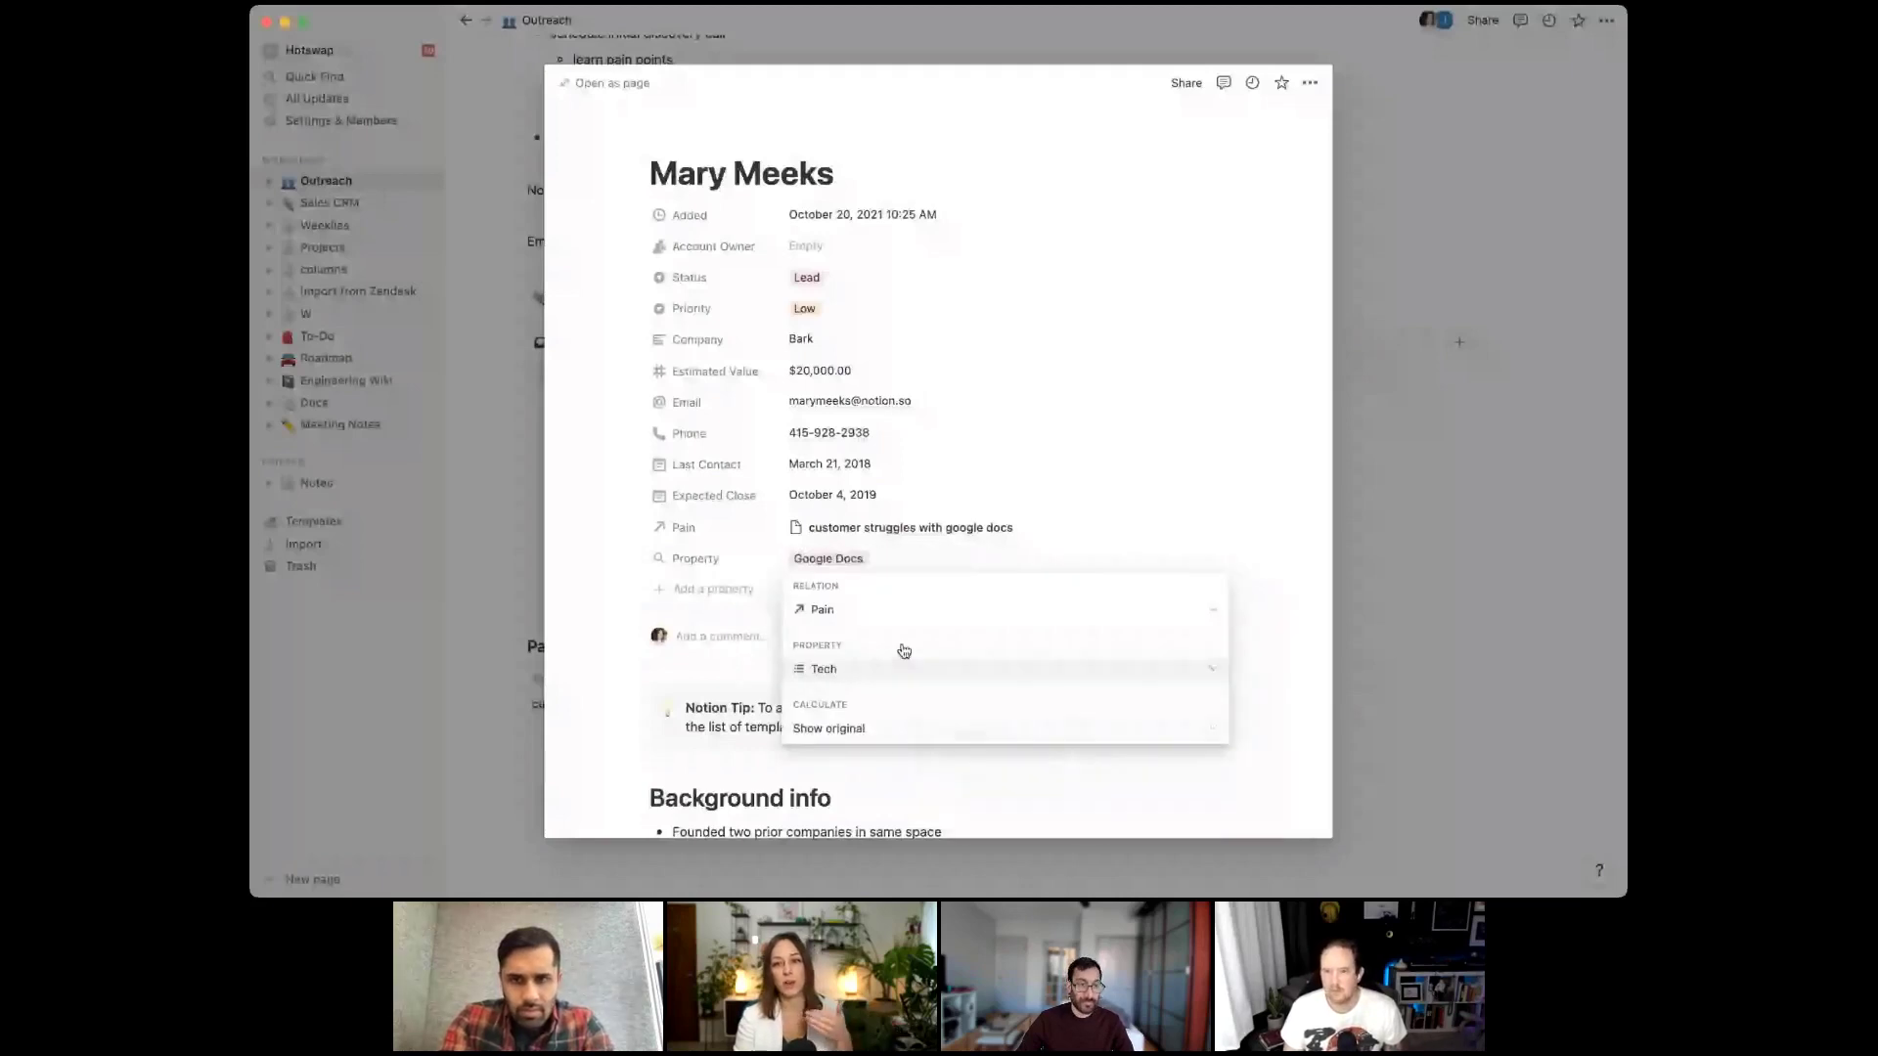
{"action": "key", "text": "Escape"}
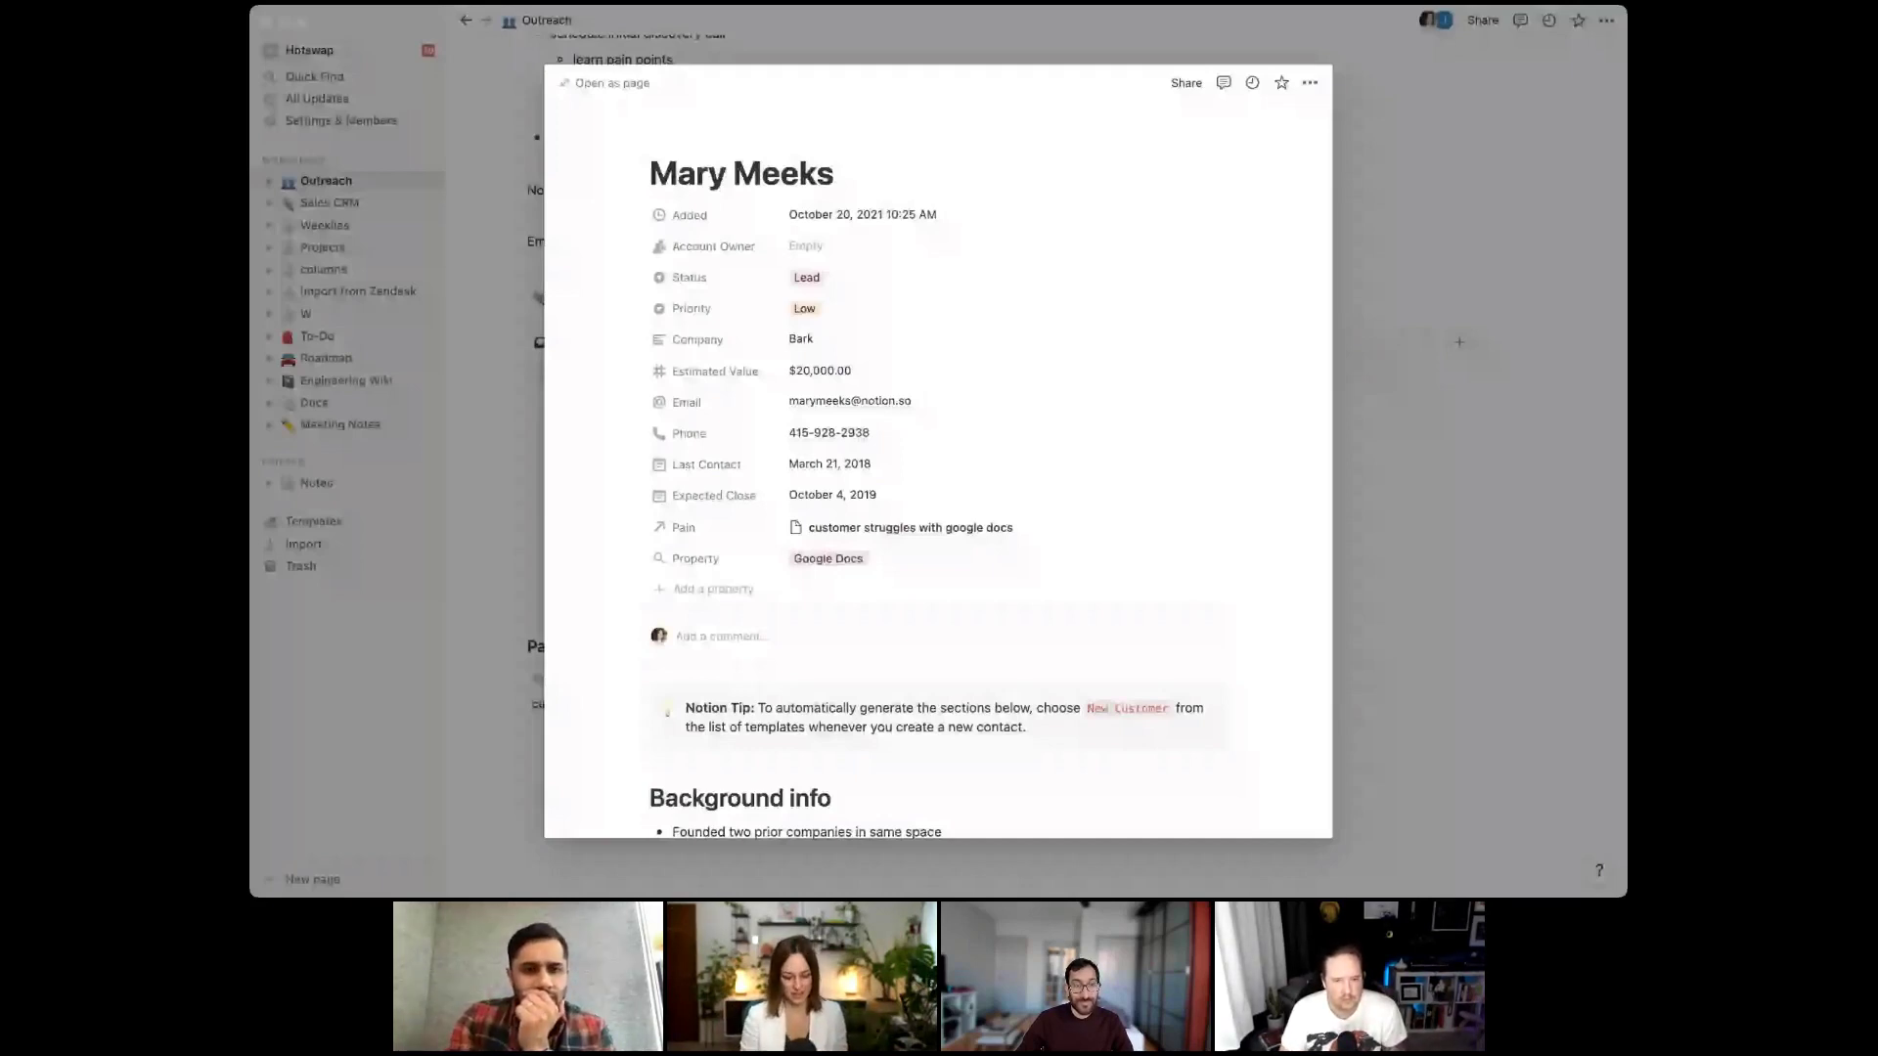
Name the rollup property Tech and close the contact page
{"action": "left_click", "coordinate": [693, 560]}
{"action": "type", "text": "Tech"}
{"action": "key", "text": "Return"}
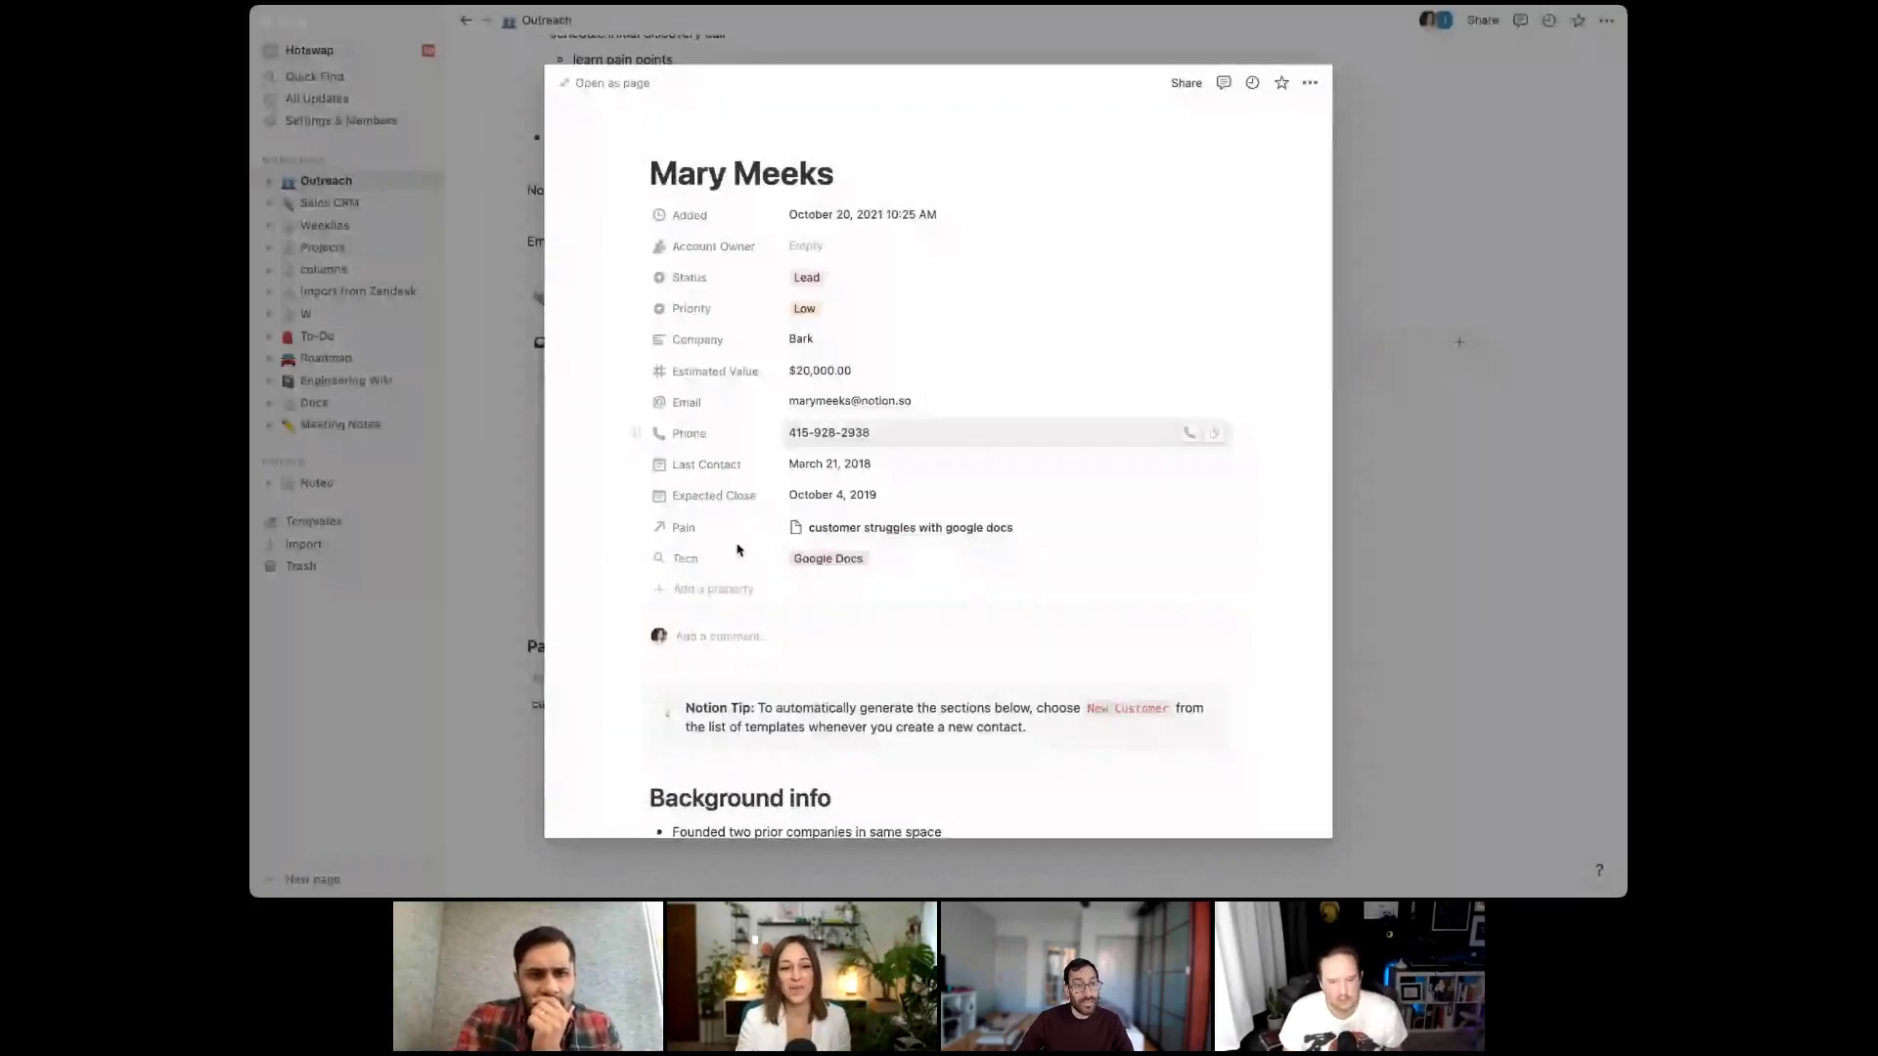
{"action": "key", "text": "Escape"}
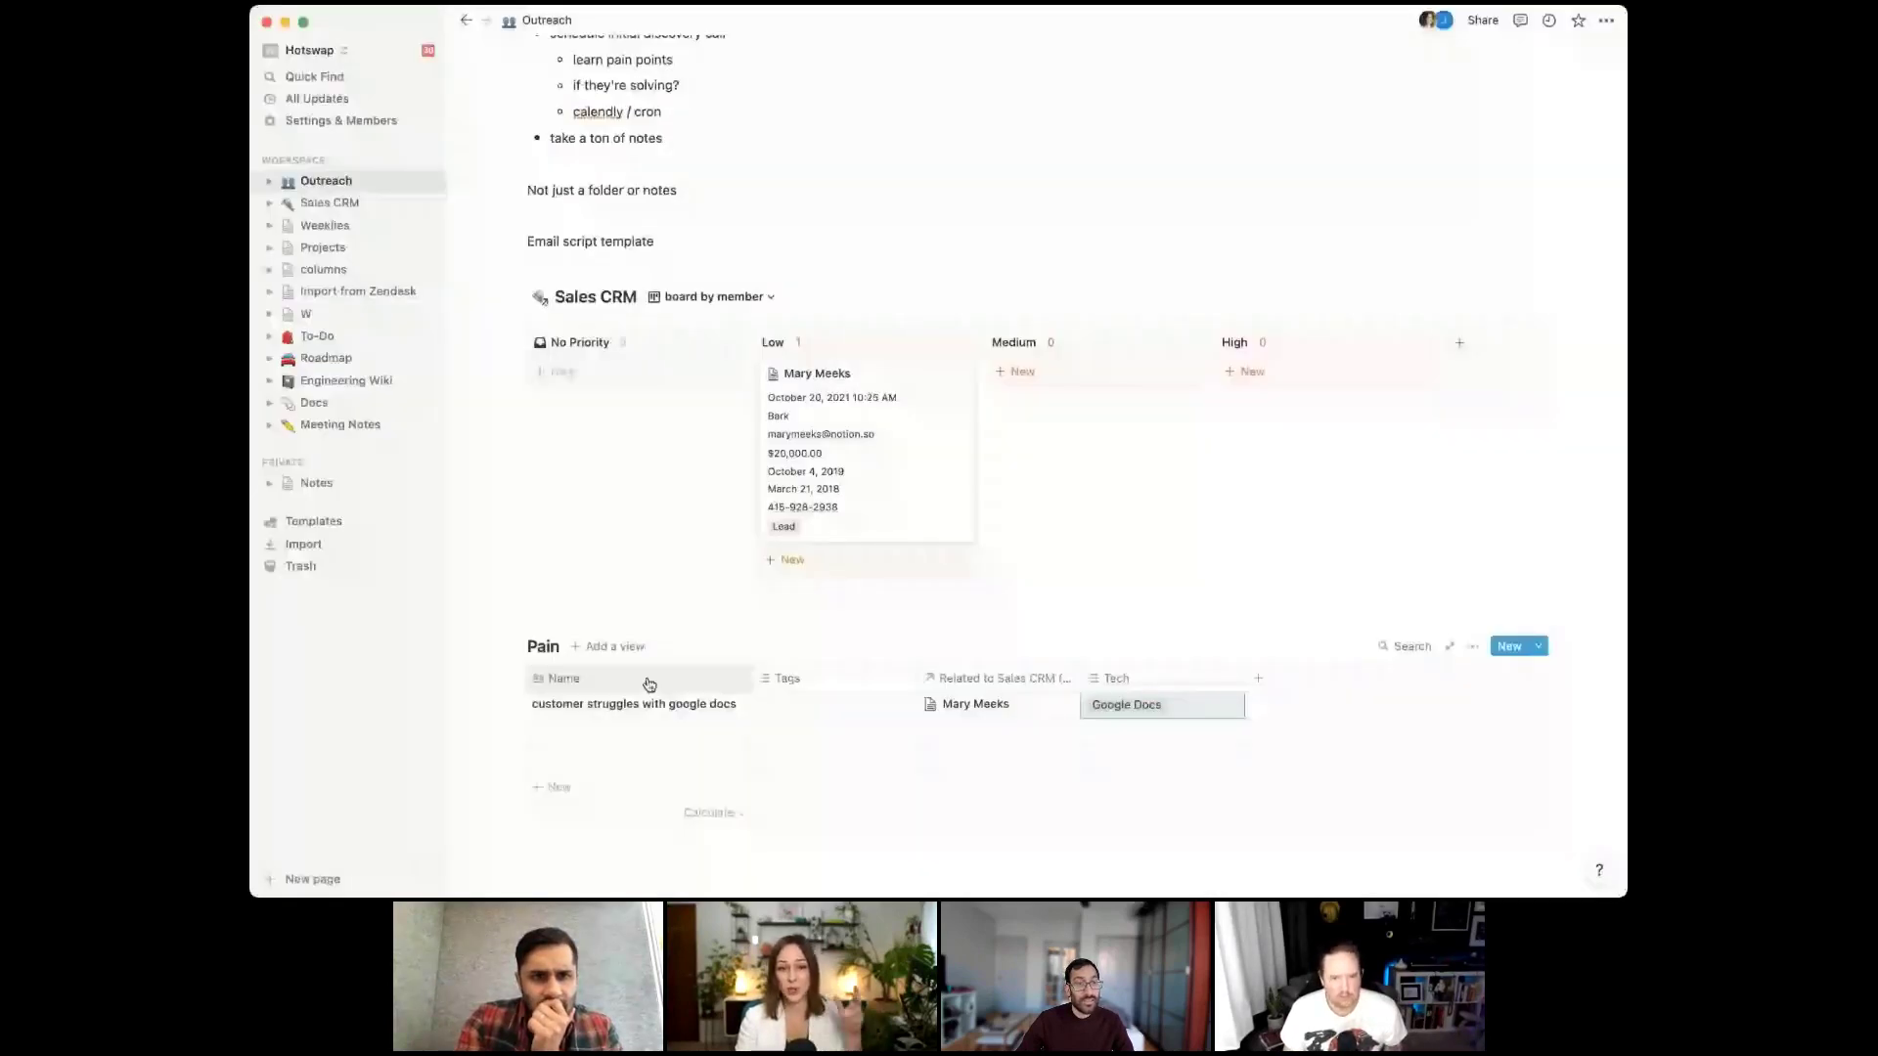
{"action": "scroll", "coordinate": [651, 606], "scroll_direction": "down", "scroll_amount": 1}
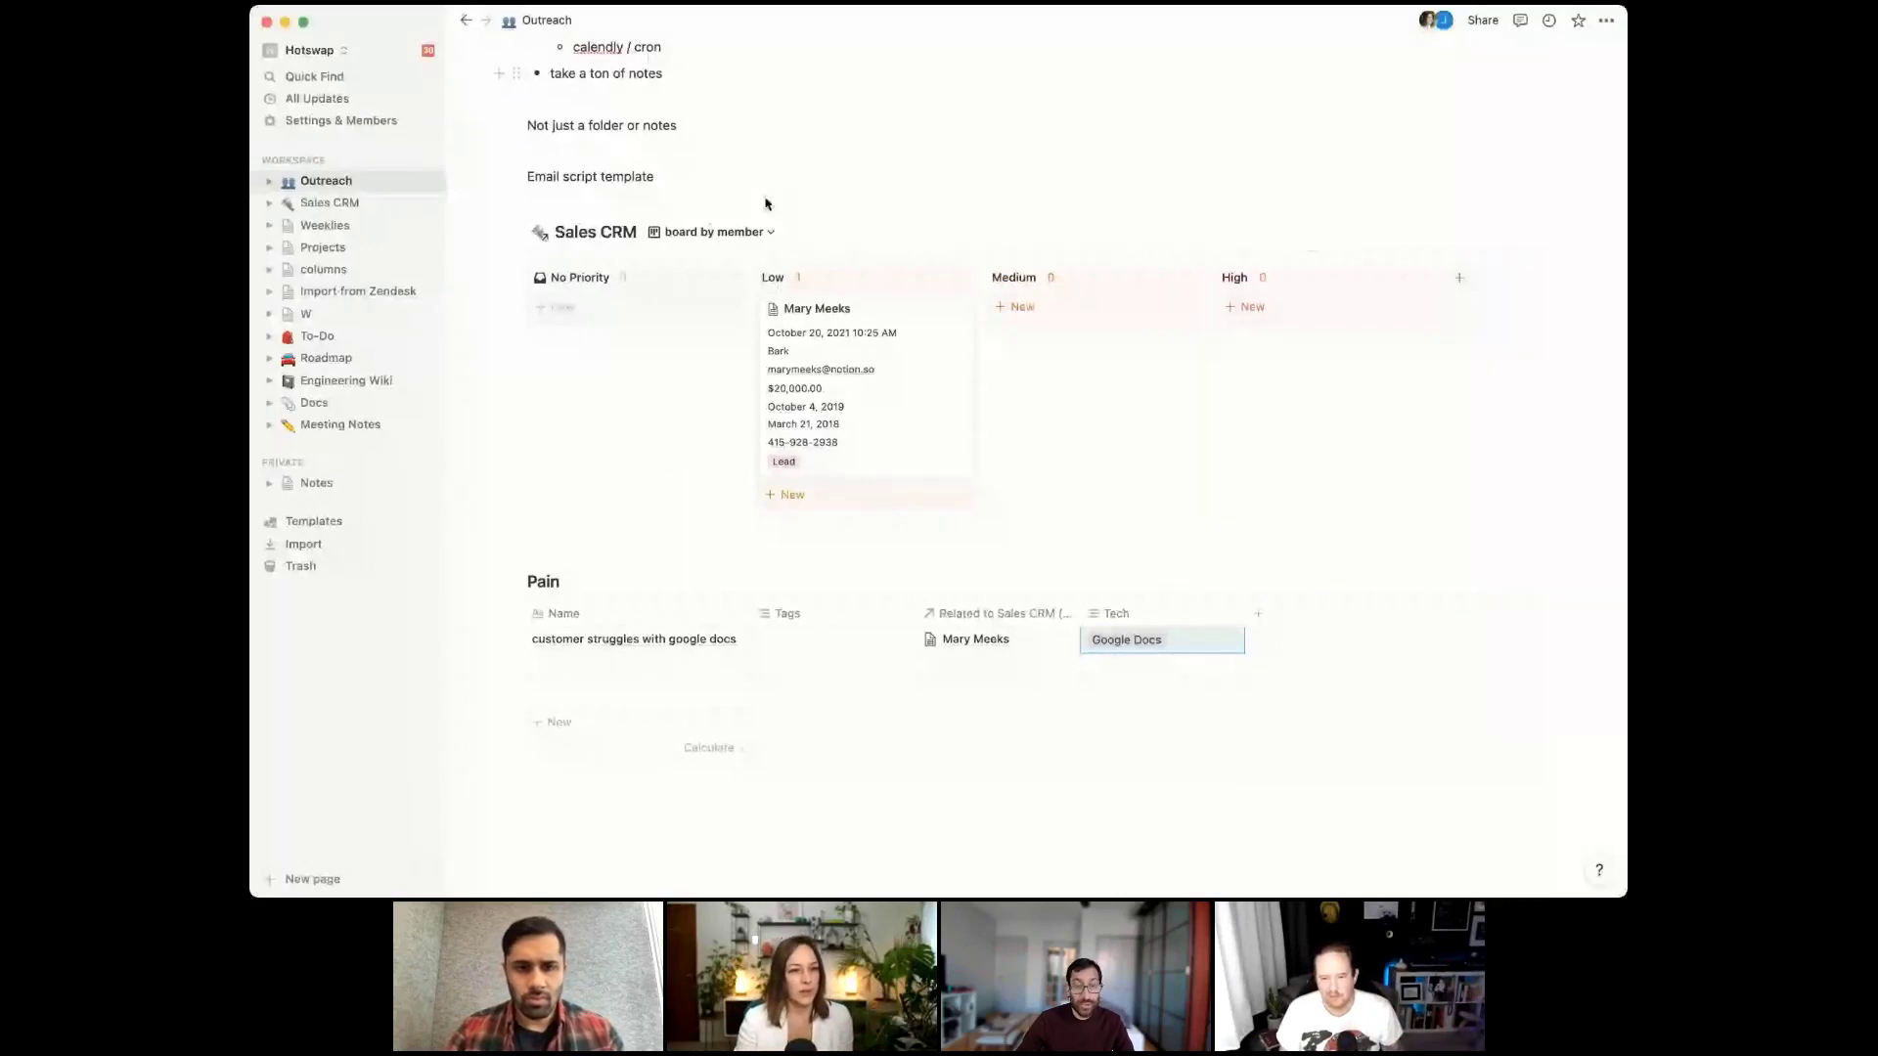
{"action": "left_click", "coordinate": [919, 459]}
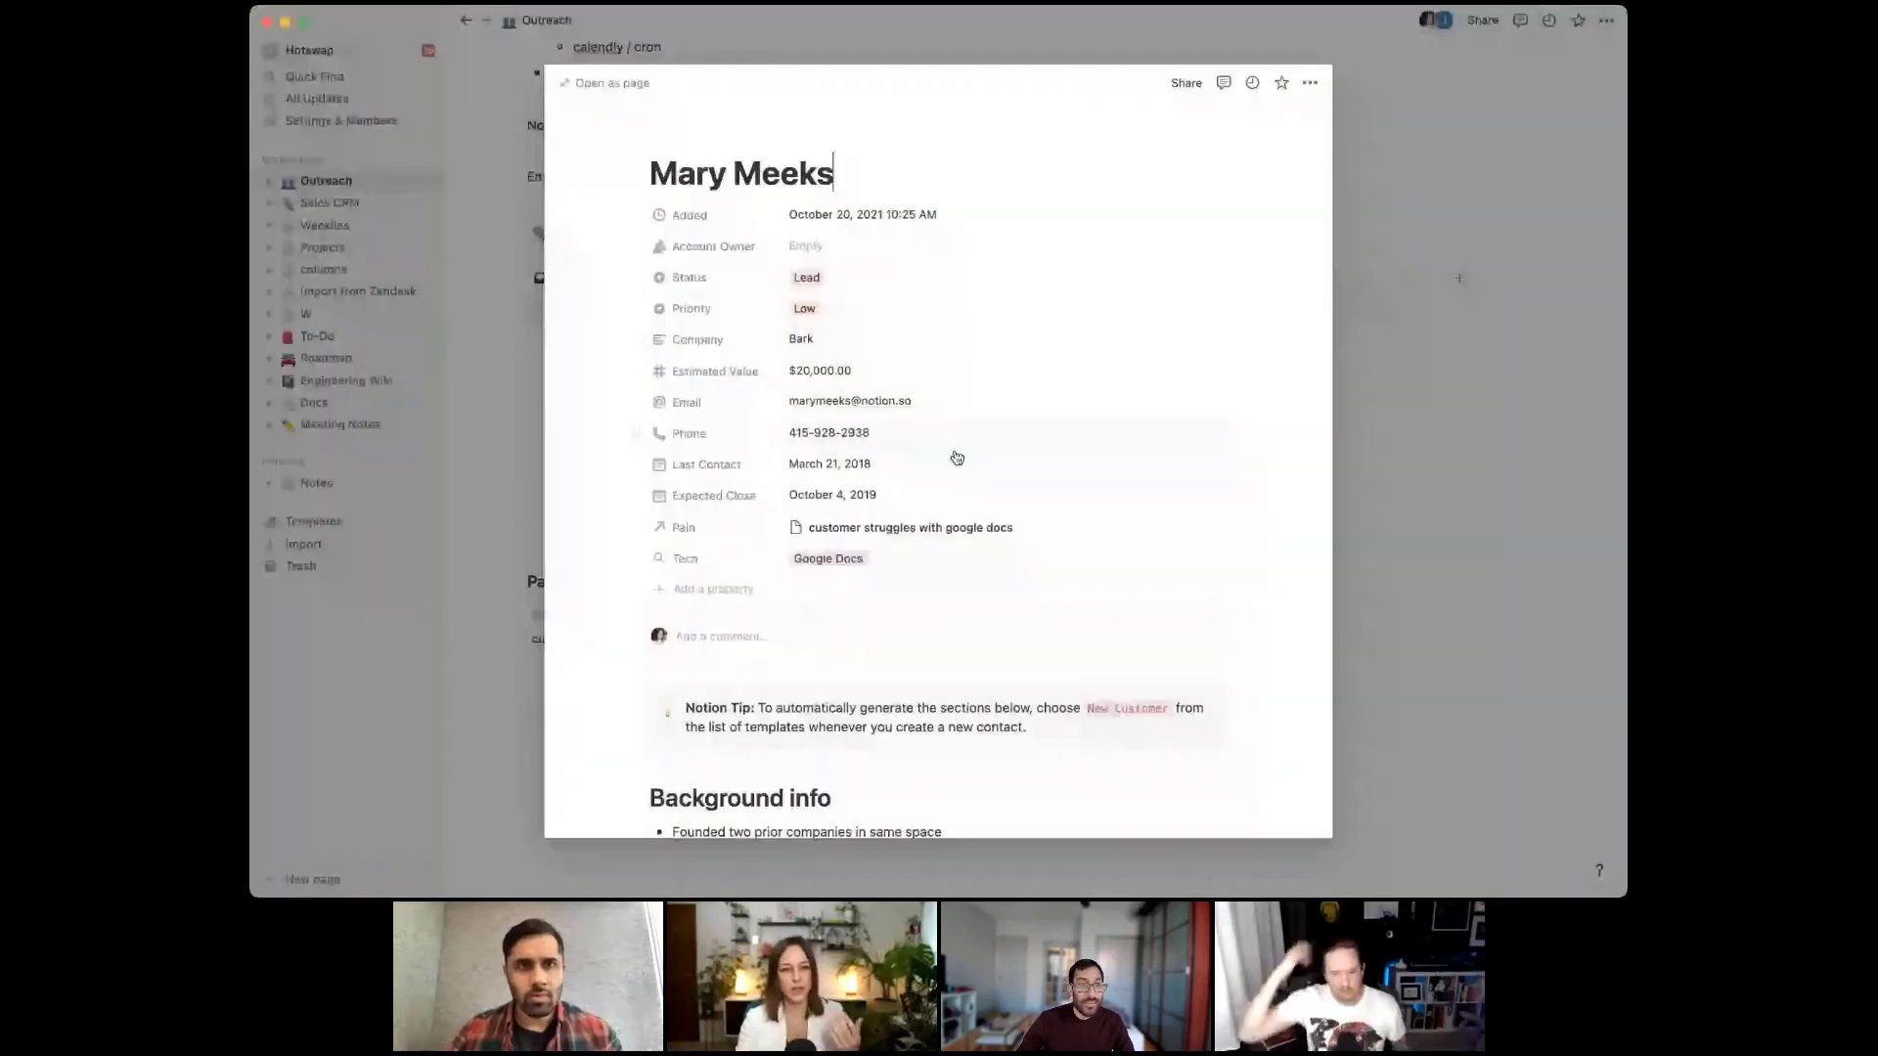
{"action": "left_click", "coordinate": [871, 280]}
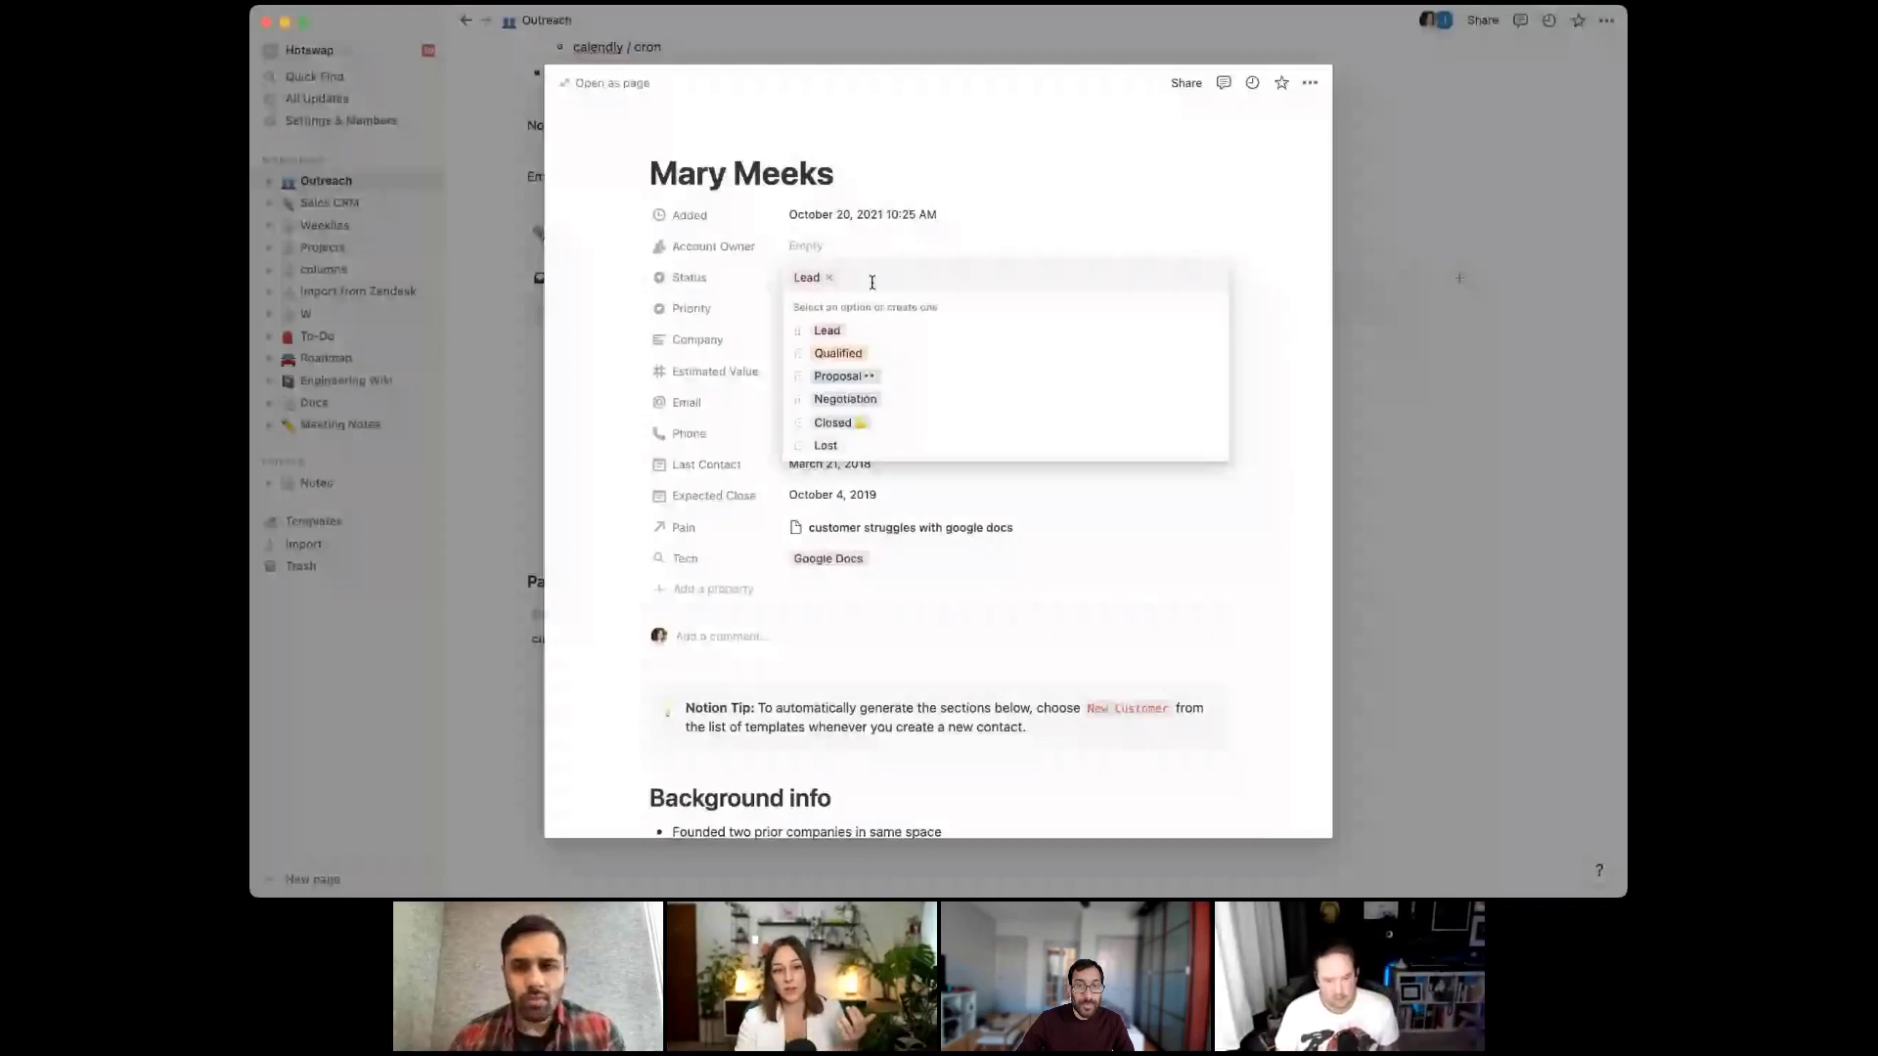
{"action": "type", "text": "l"}
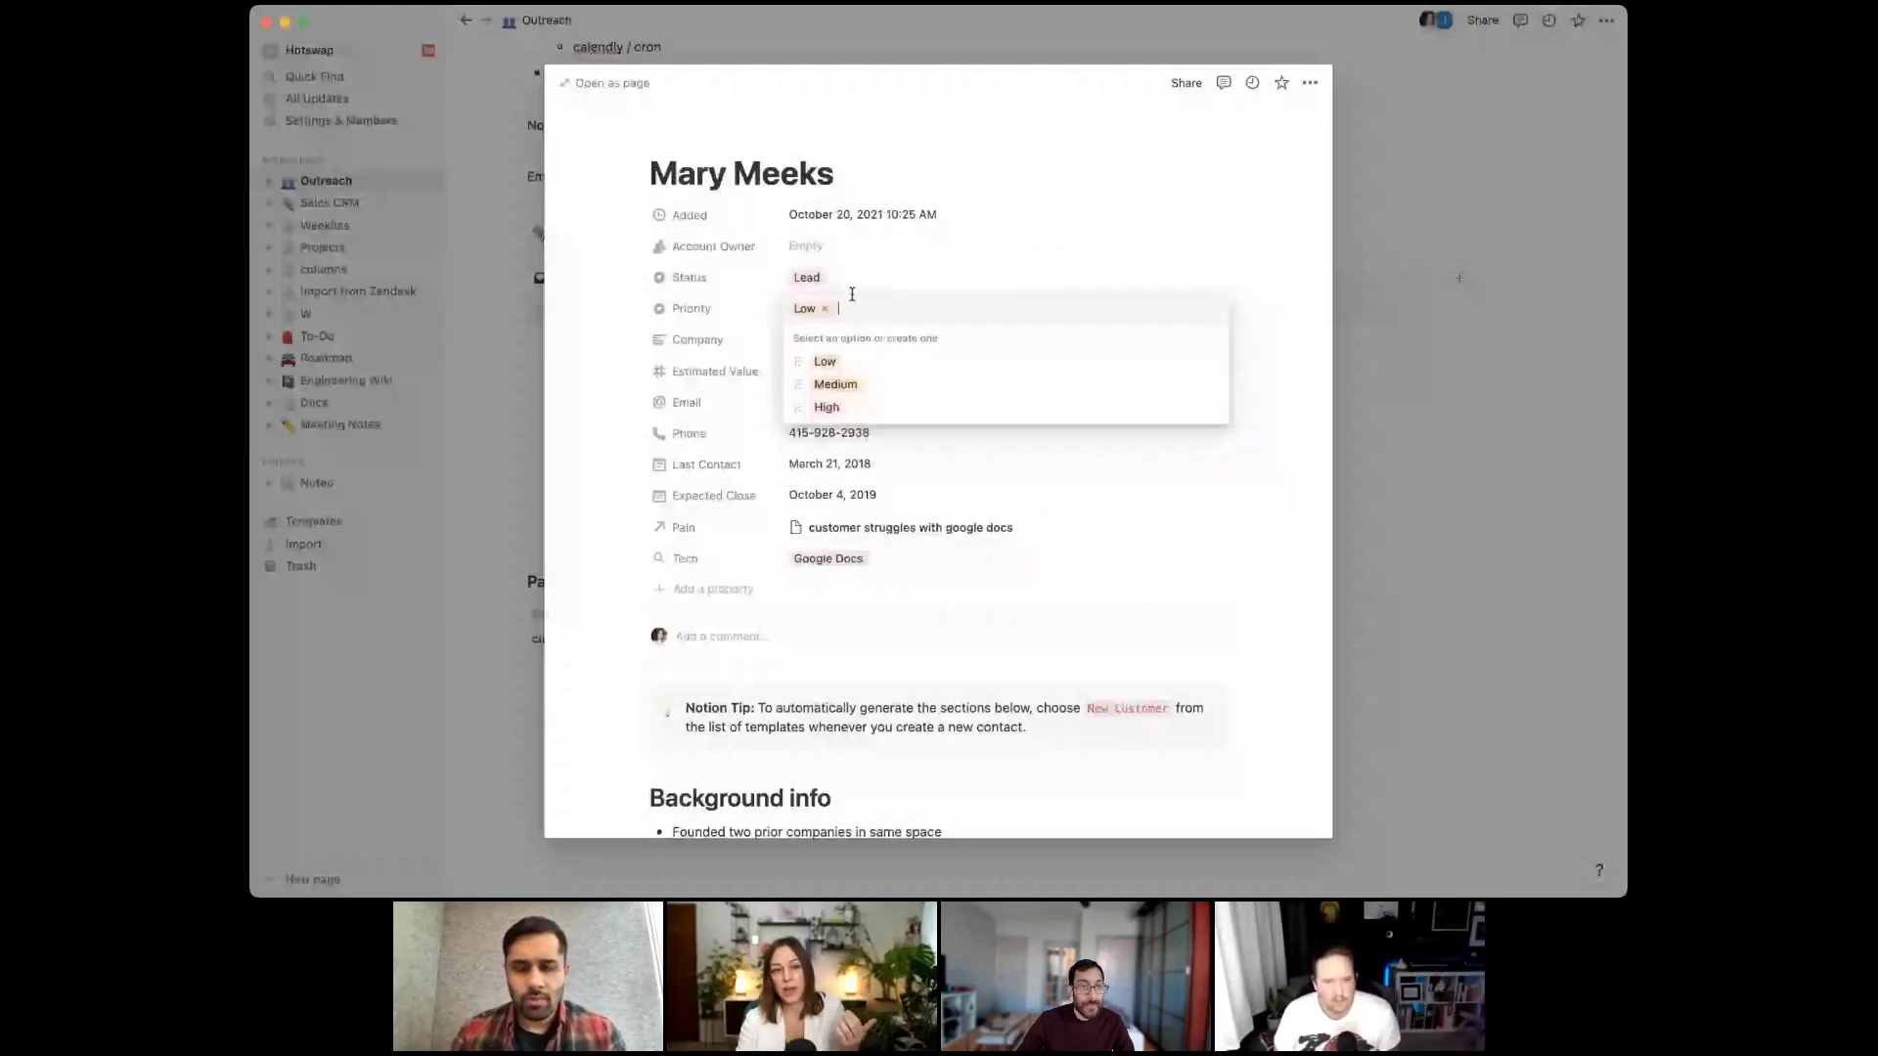
{"action": "key", "text": "BackSpace"}
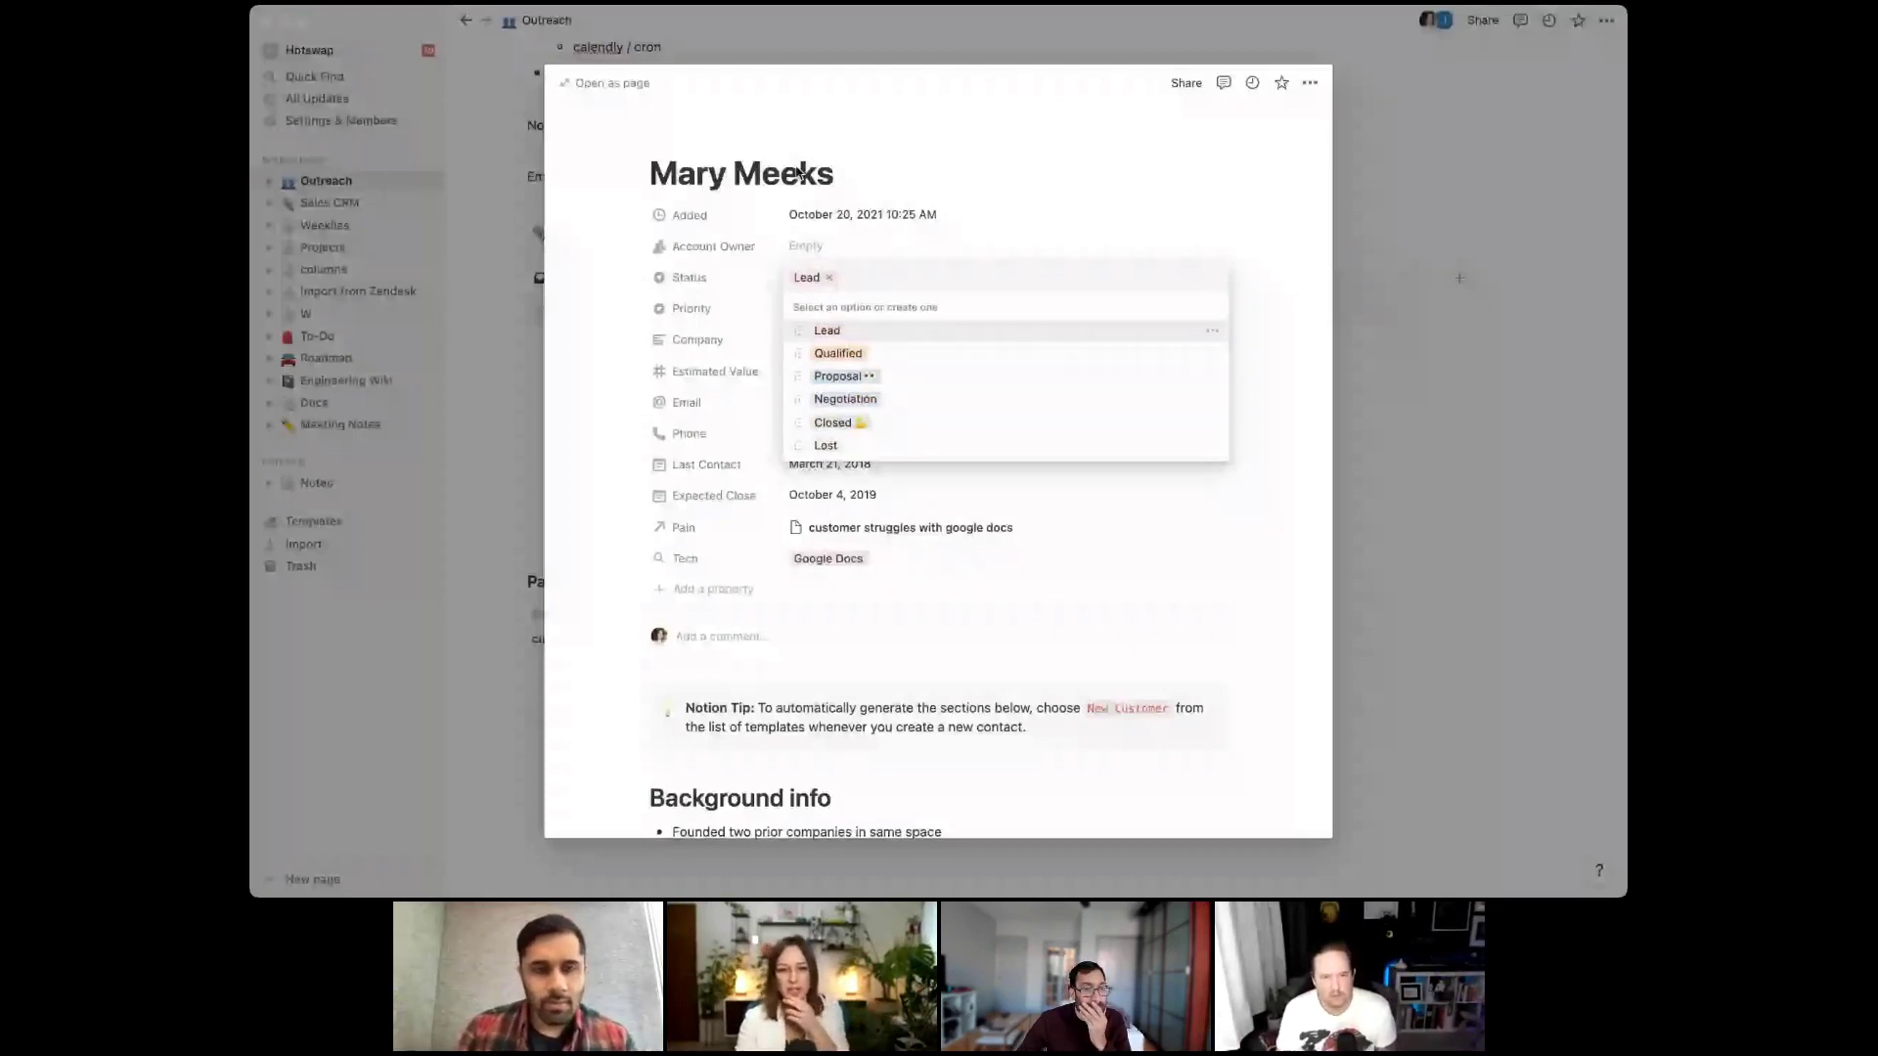
{"action": "left_click", "coordinate": [481, 480]}
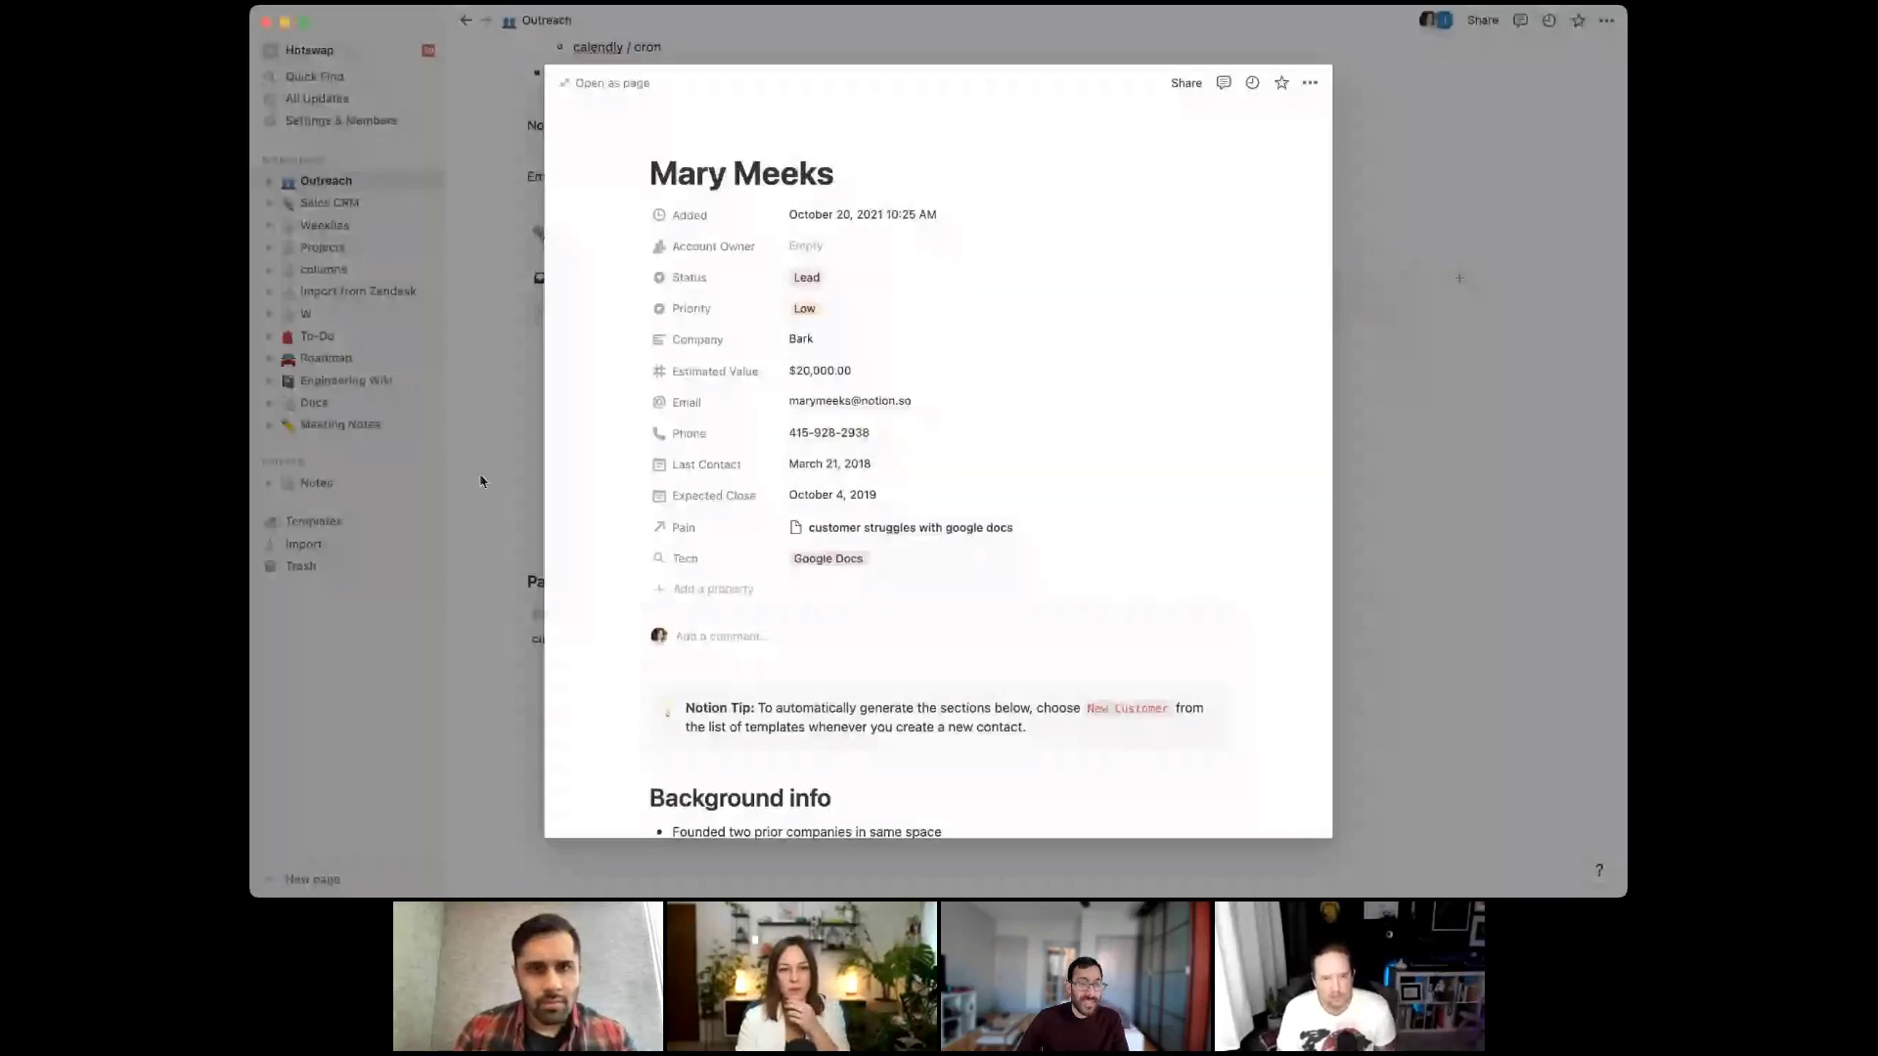
{"action": "left_click", "coordinate": [481, 480]}
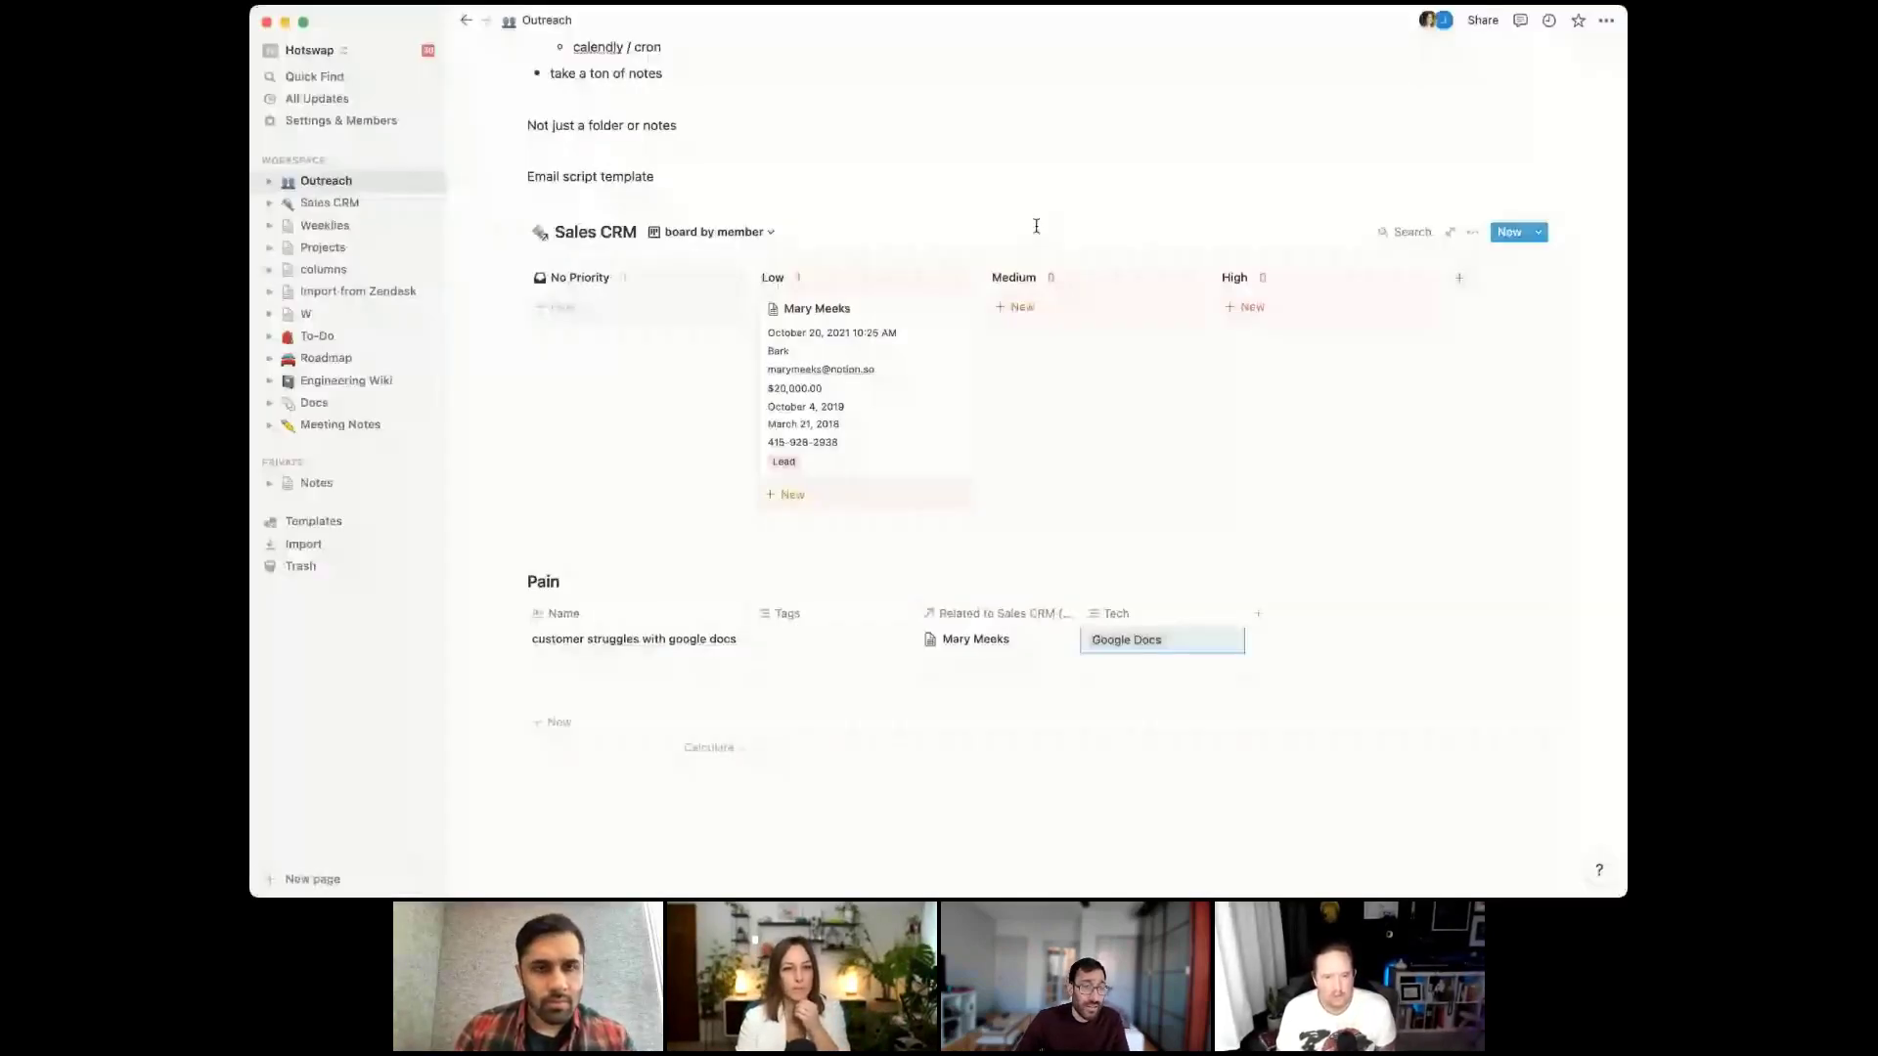
Create a new board view named Status for the Sales CRM database
{"action": "left_click", "coordinate": [755, 233]}
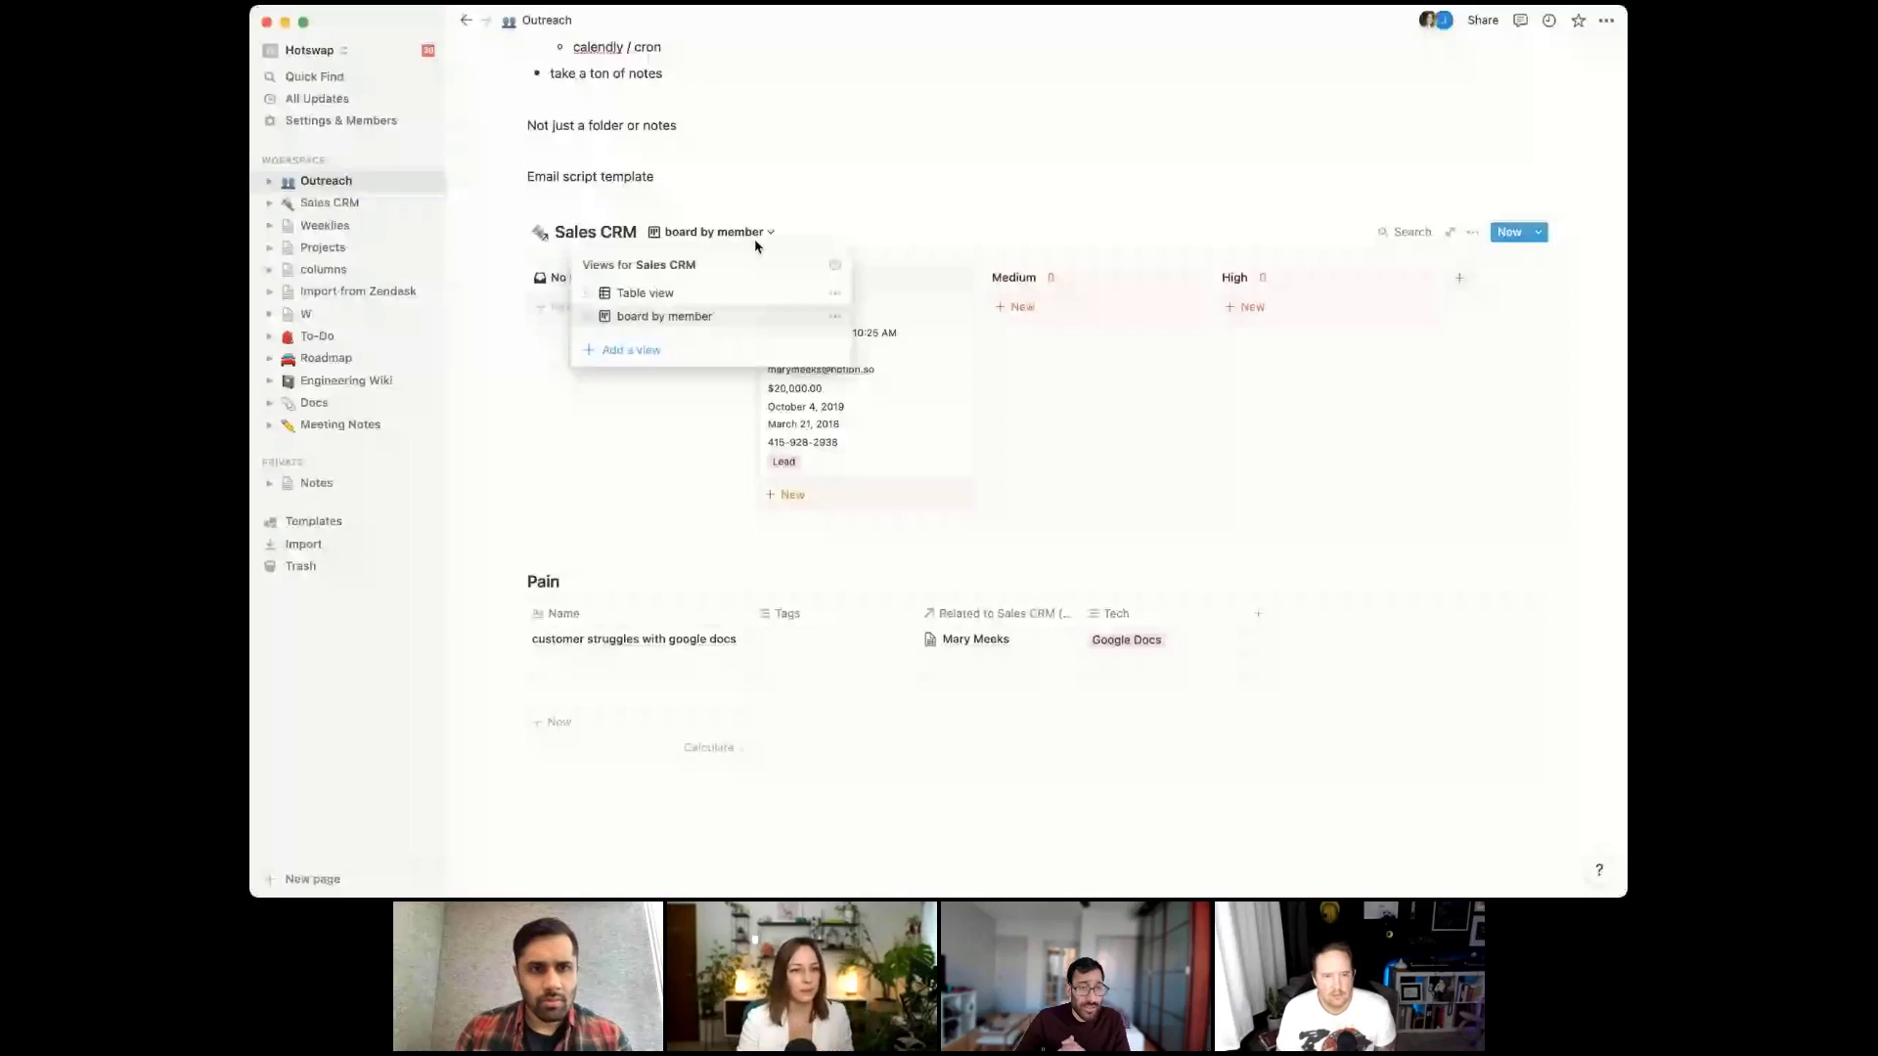
{"action": "left_click", "coordinate": [631, 350]}
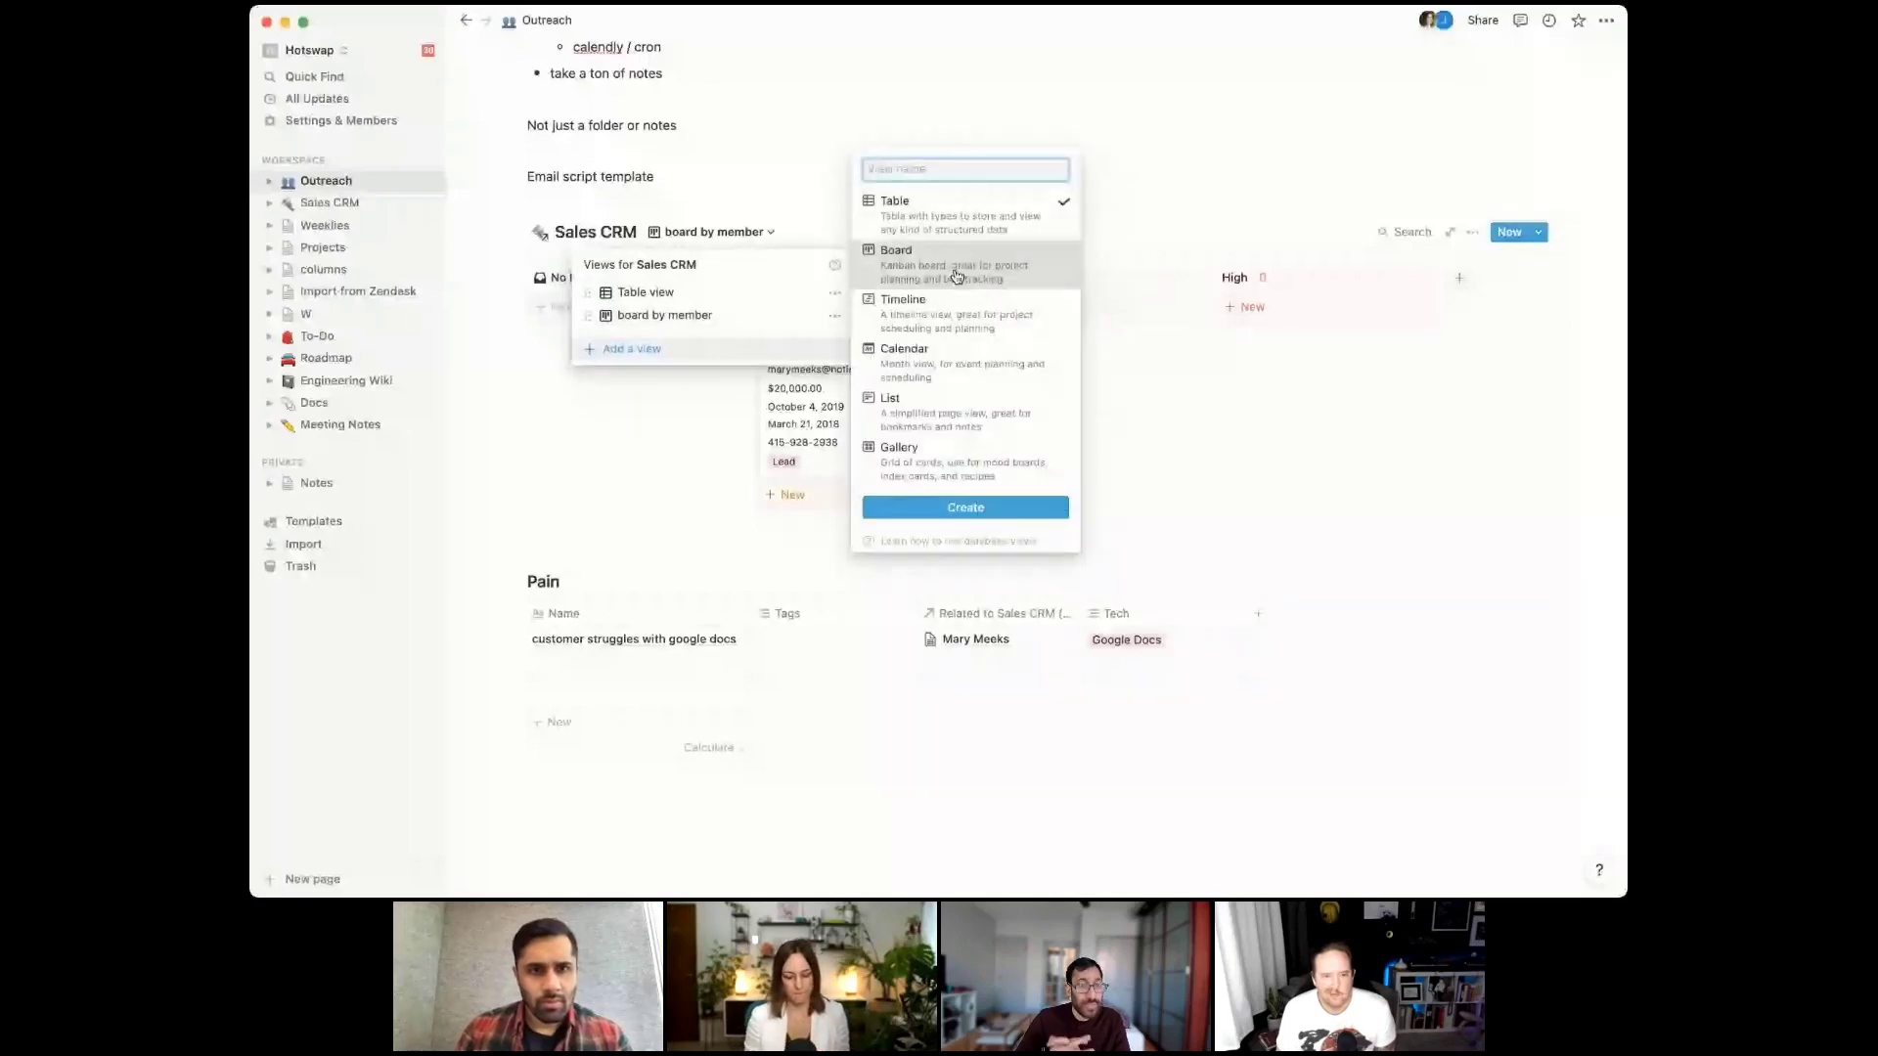
{"action": "left_click", "coordinate": [957, 276]}
{"action": "type", "text": "Status"}
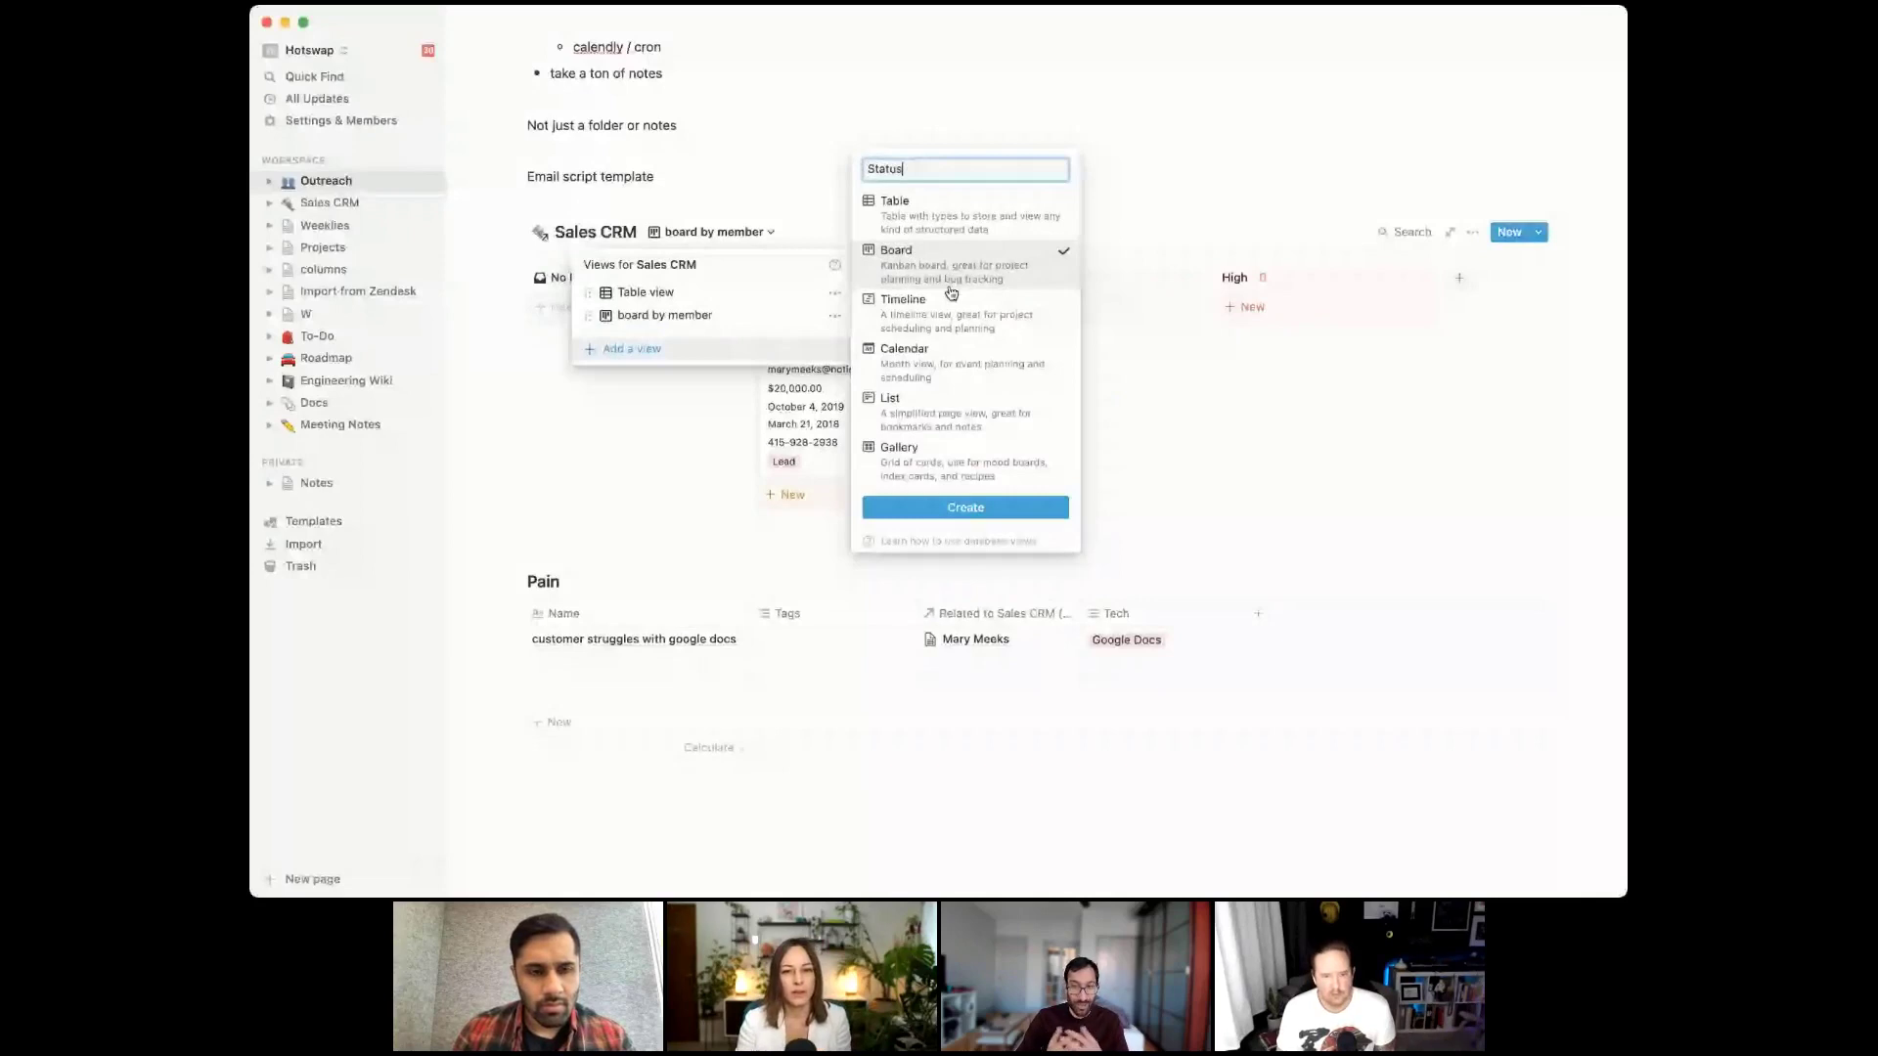
{"action": "key", "text": "Return"}
{"action": "left_click", "coordinate": [1486, 472]}
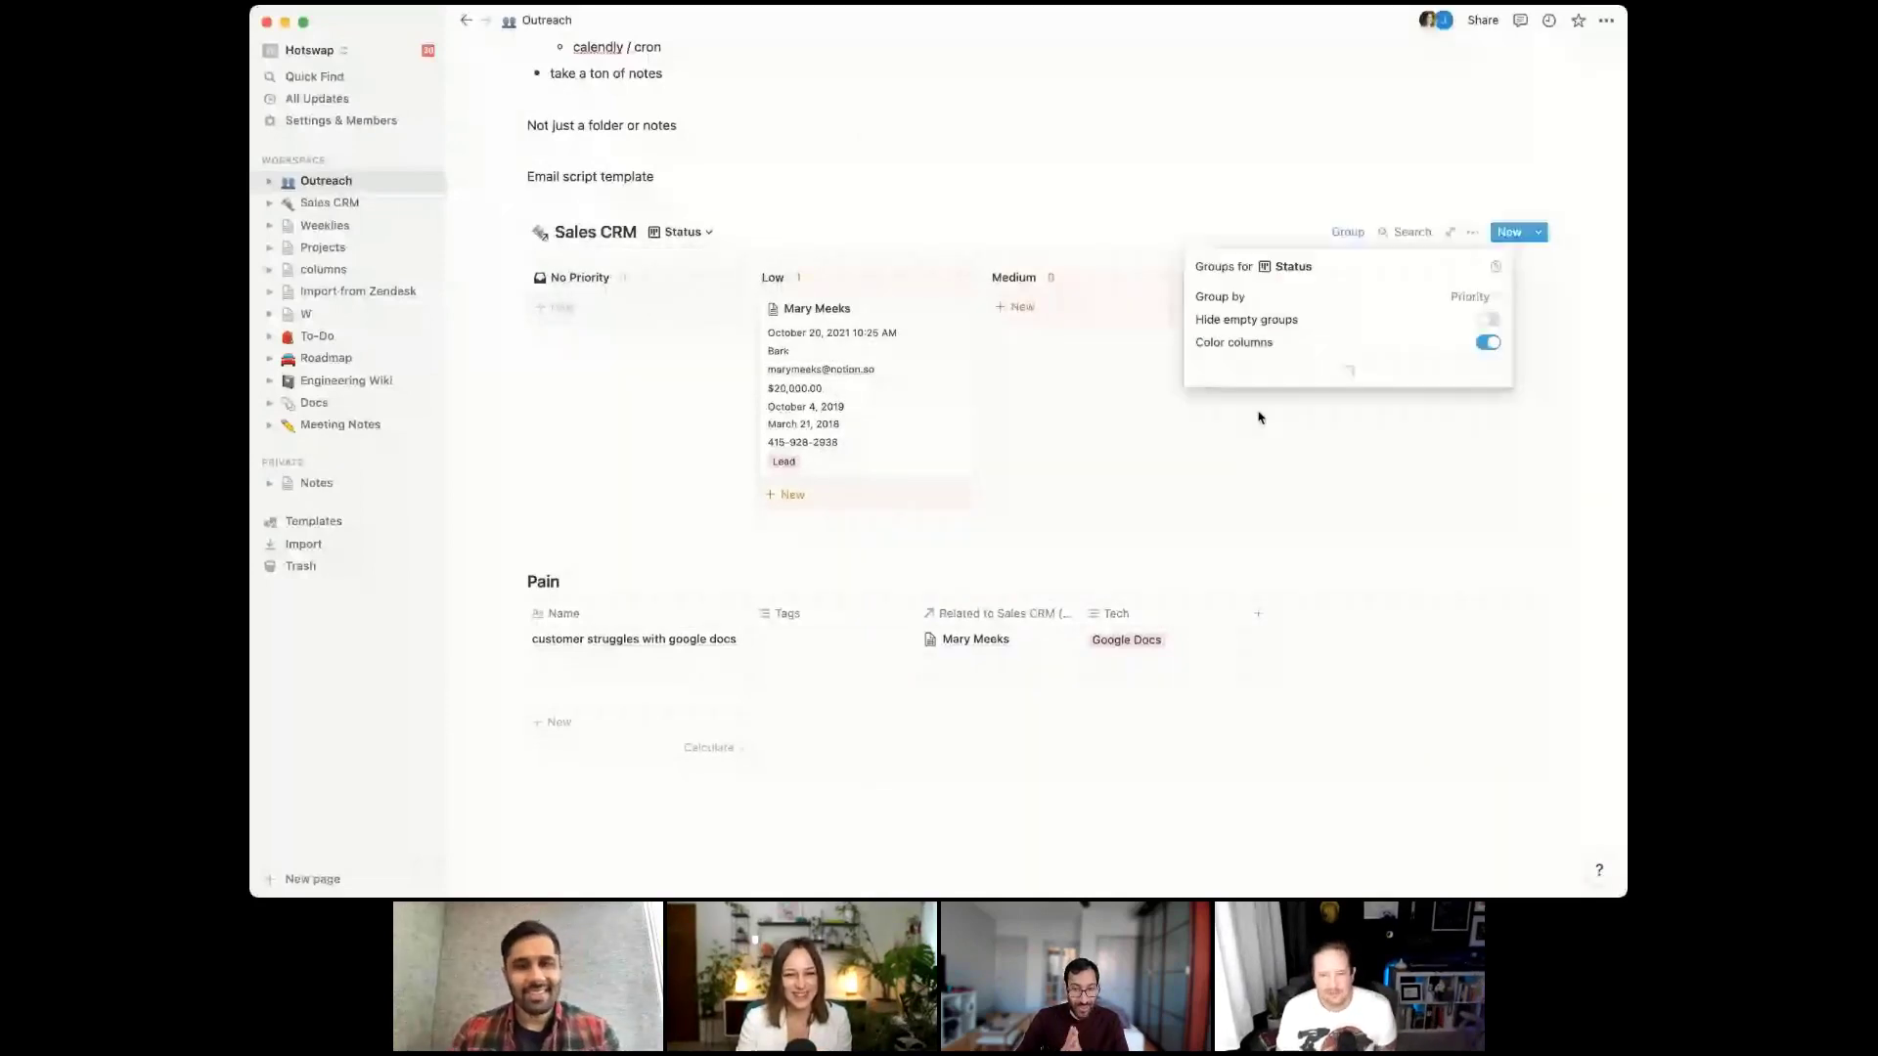
{"action": "left_click", "coordinate": [1469, 296]}
{"action": "left_click", "coordinate": [1394, 616]}
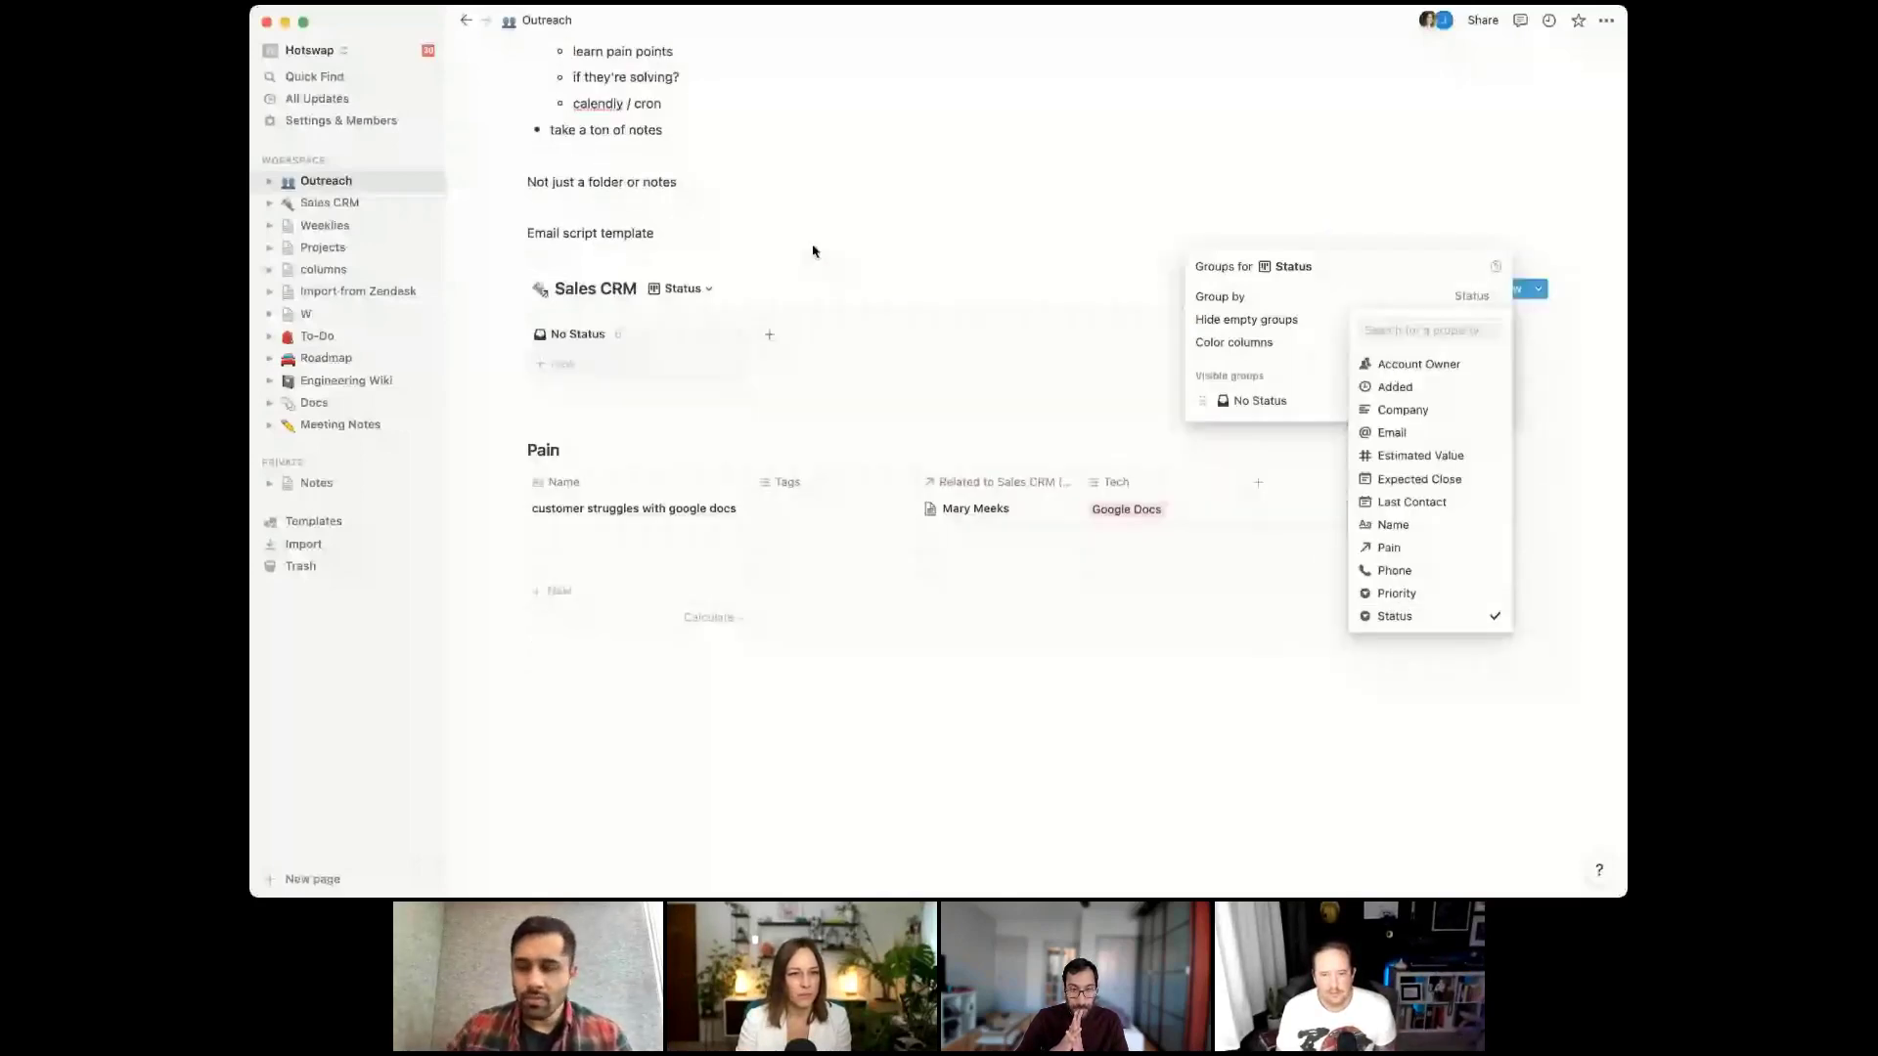
{"action": "left_click", "coordinate": [812, 251]}
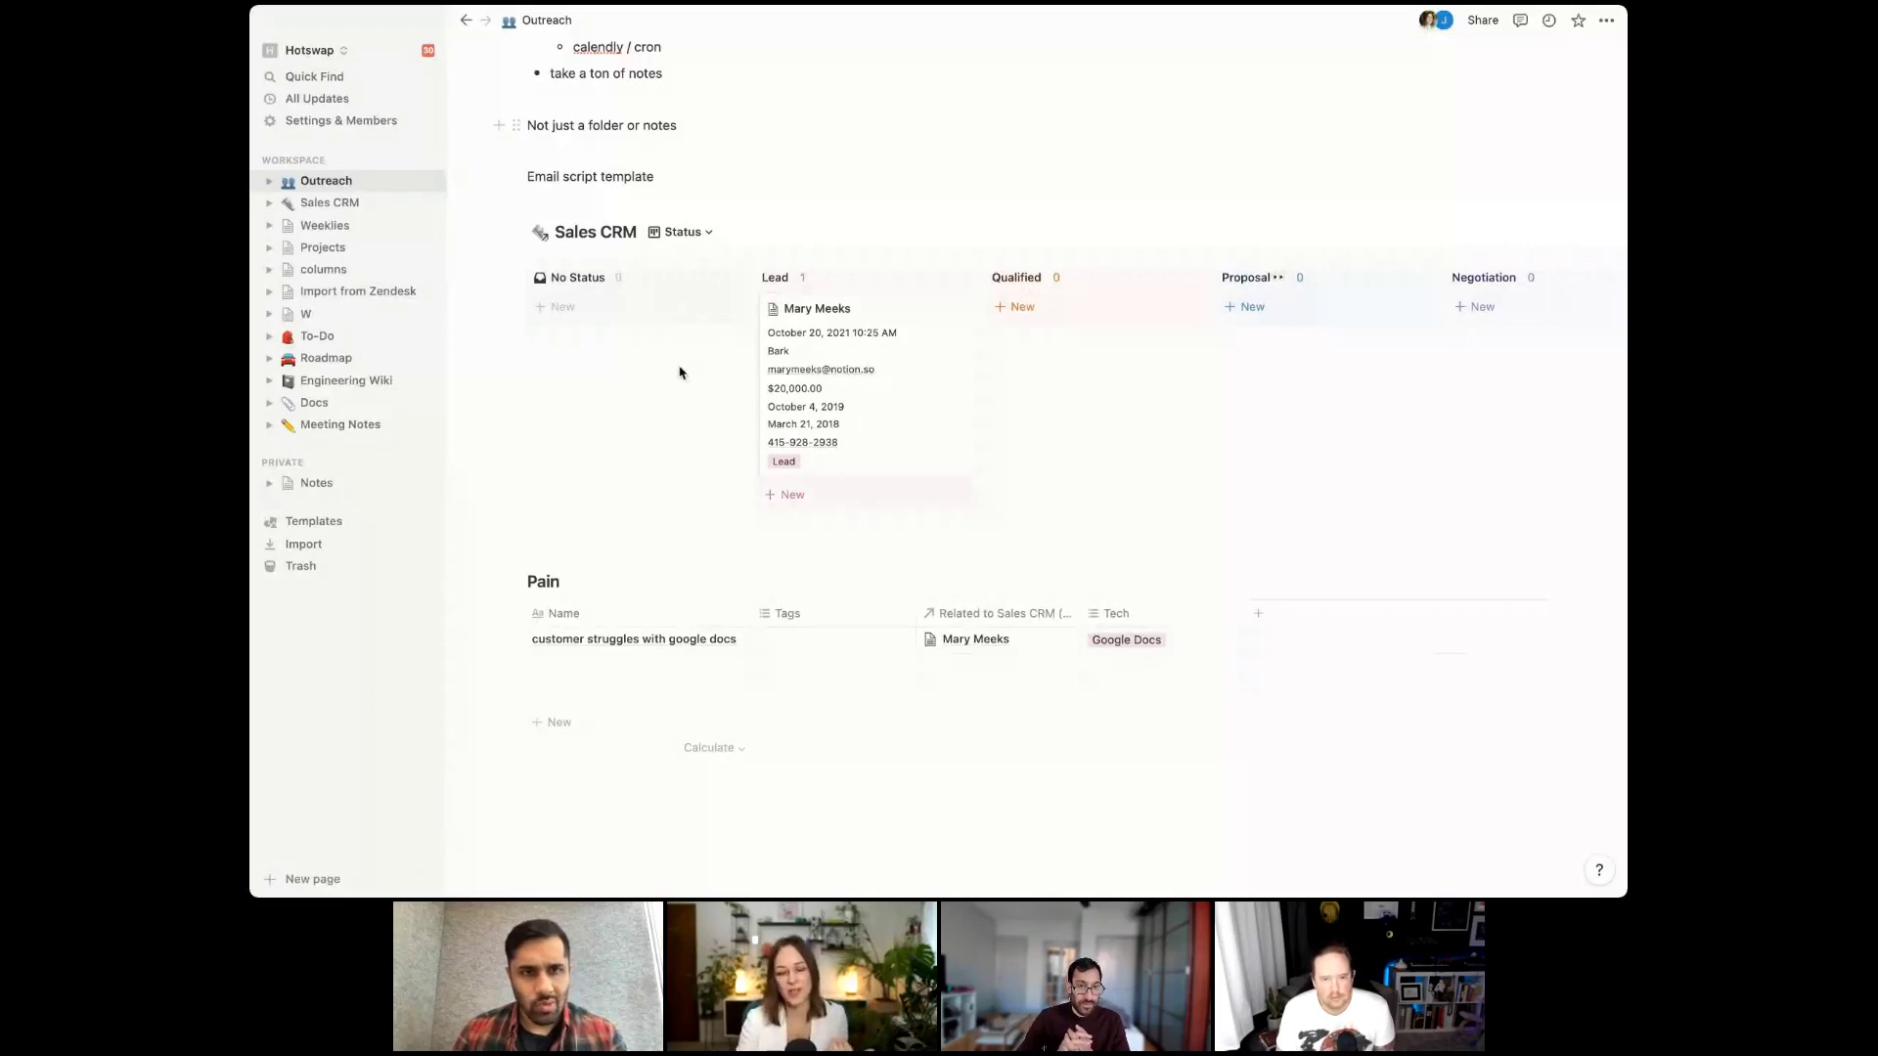
{"action": "left_click", "coordinate": [935, 379]}
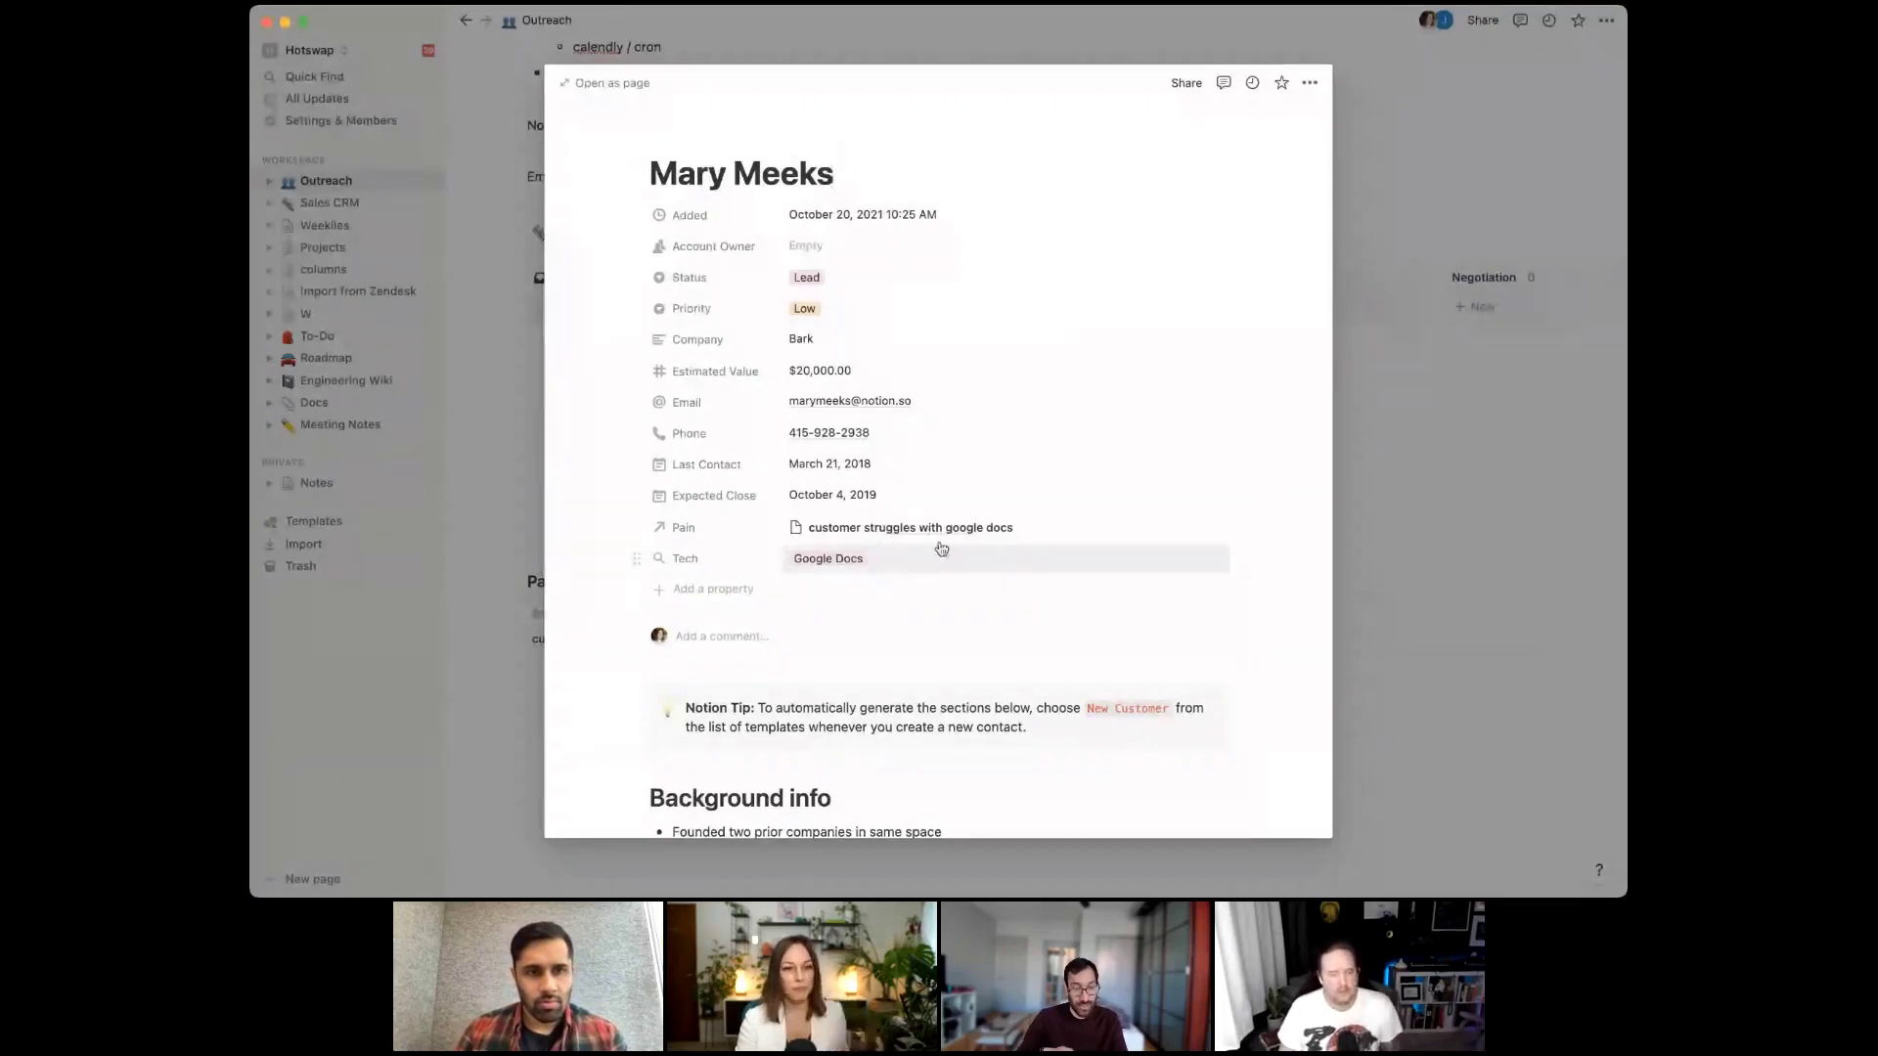
{"action": "left_click", "coordinate": [689, 589]}
{"action": "type", "text": "Notes"}
{"action": "key", "text": "Return"}
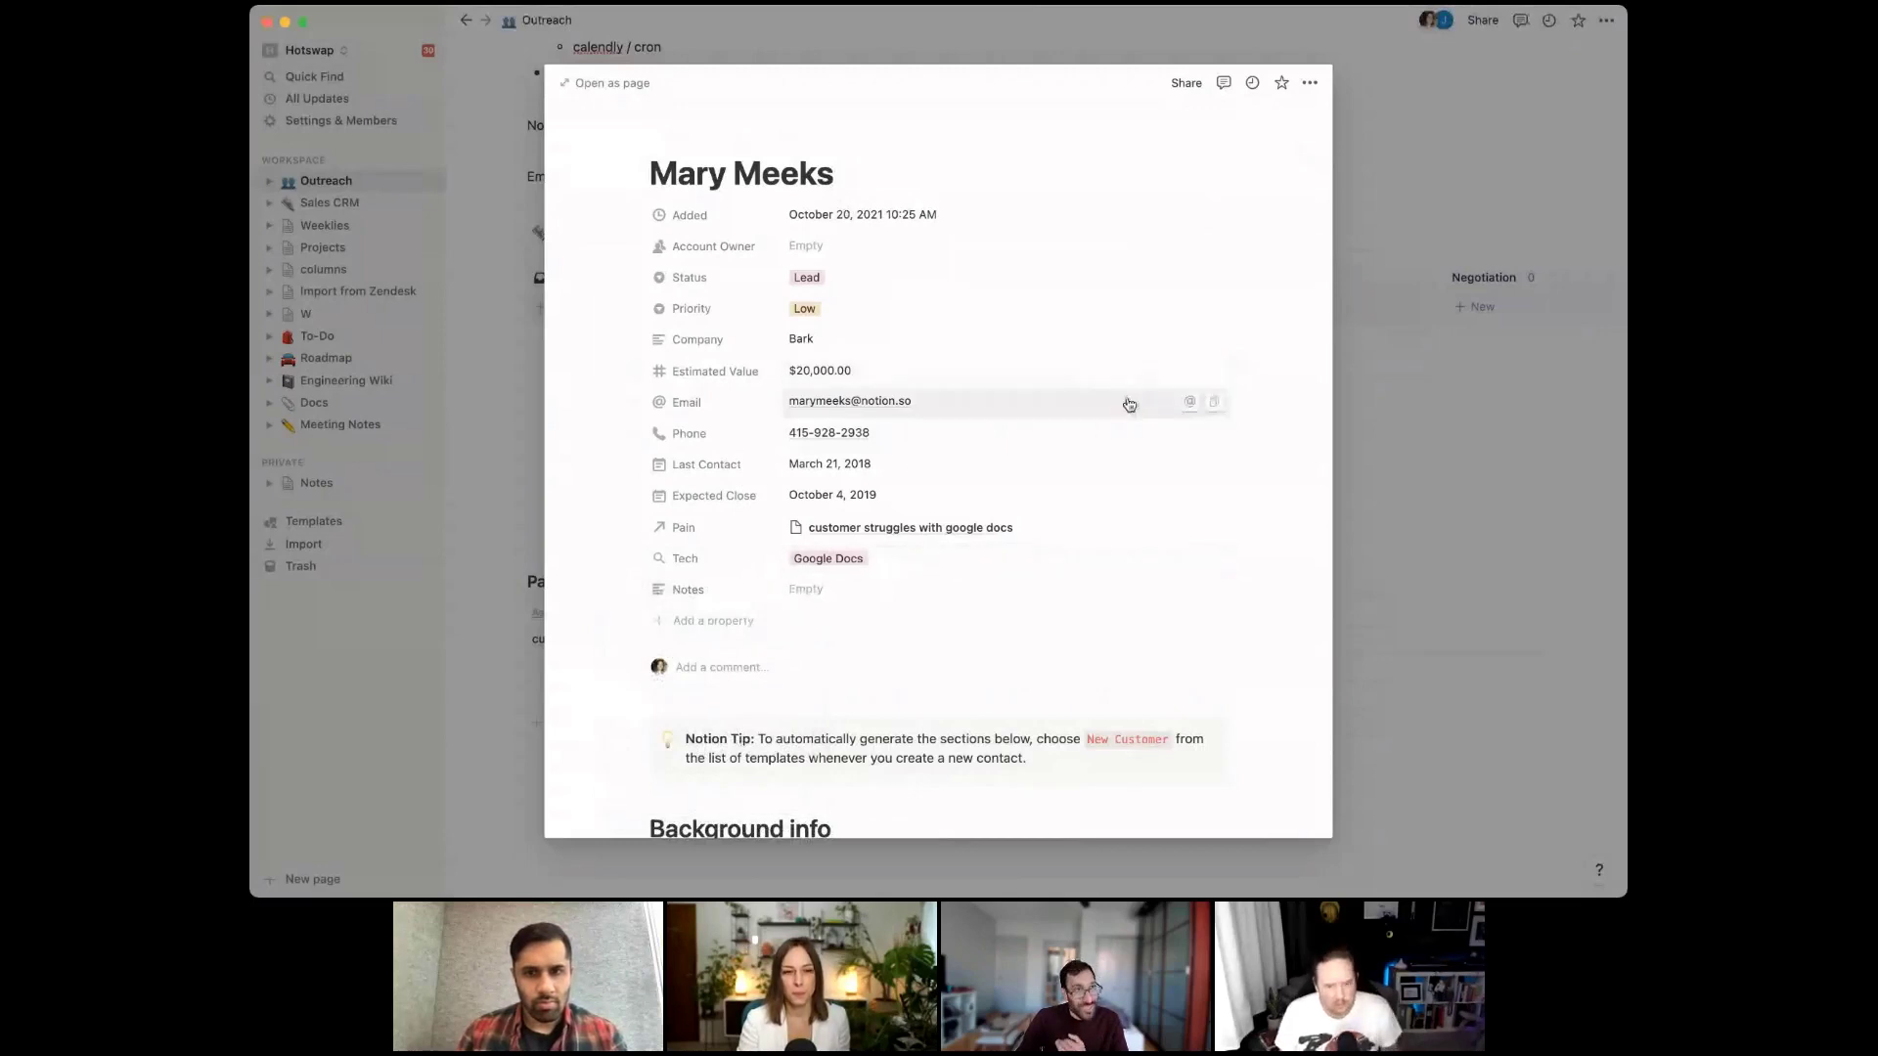
{"action": "left_click", "coordinate": [1366, 382]}
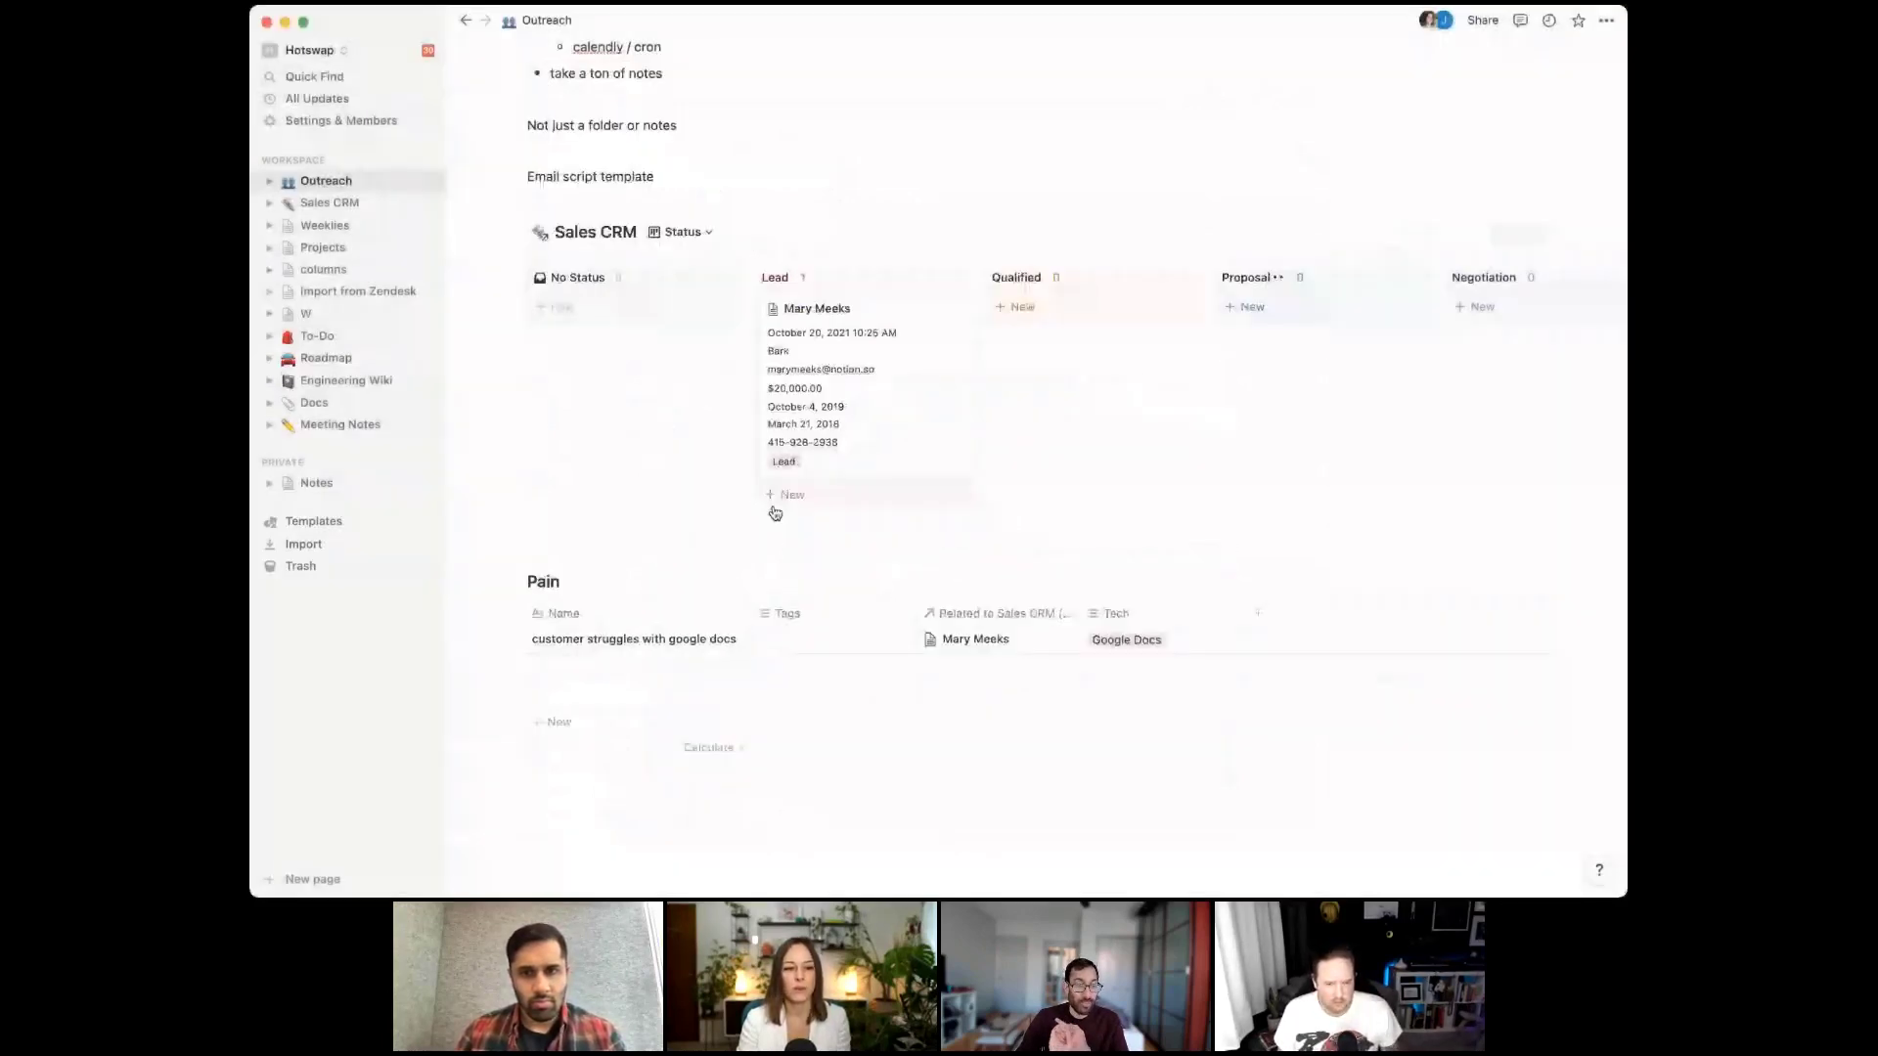
Insert an inline table titled Companies above Sales CRM, with a first row named Company 1
{"action": "left_click", "coordinate": [692, 209]}
{"action": "key", "text": "Return"}
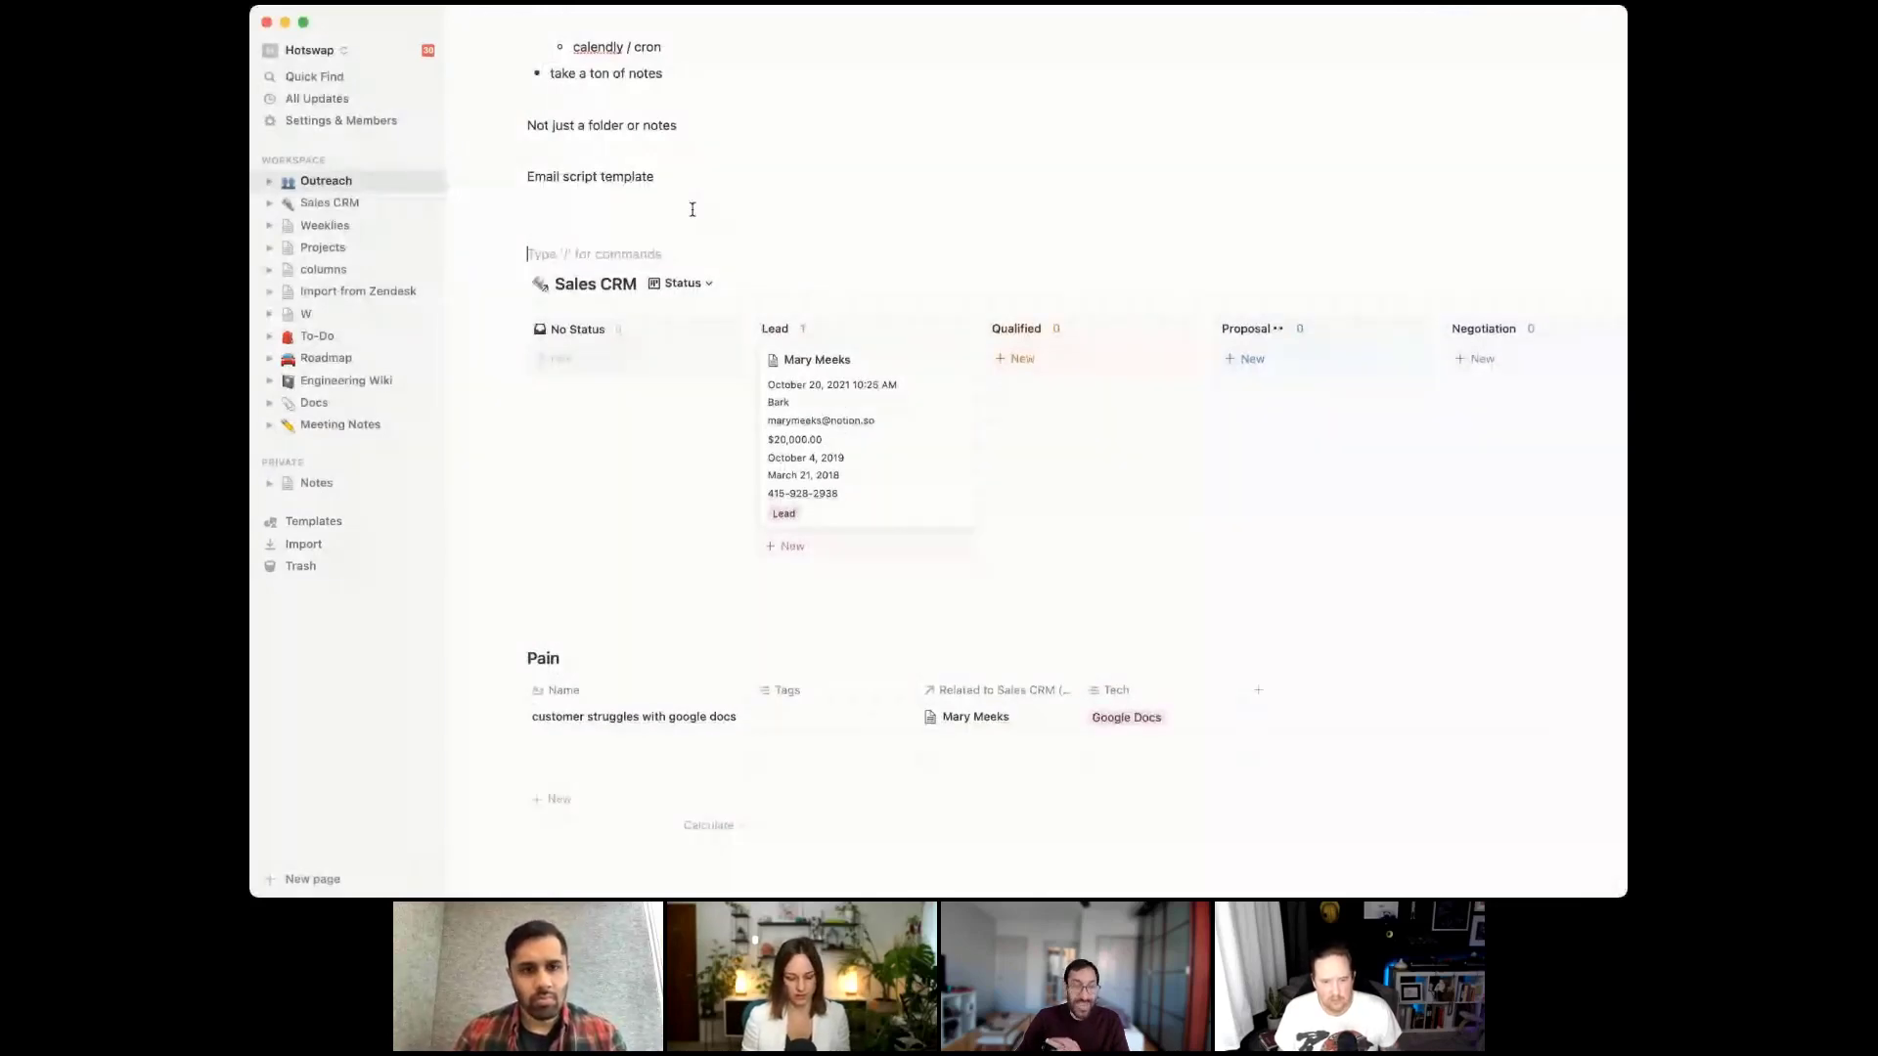
{"action": "type", "text": "/tab"}
{"action": "key", "text": "Return"}
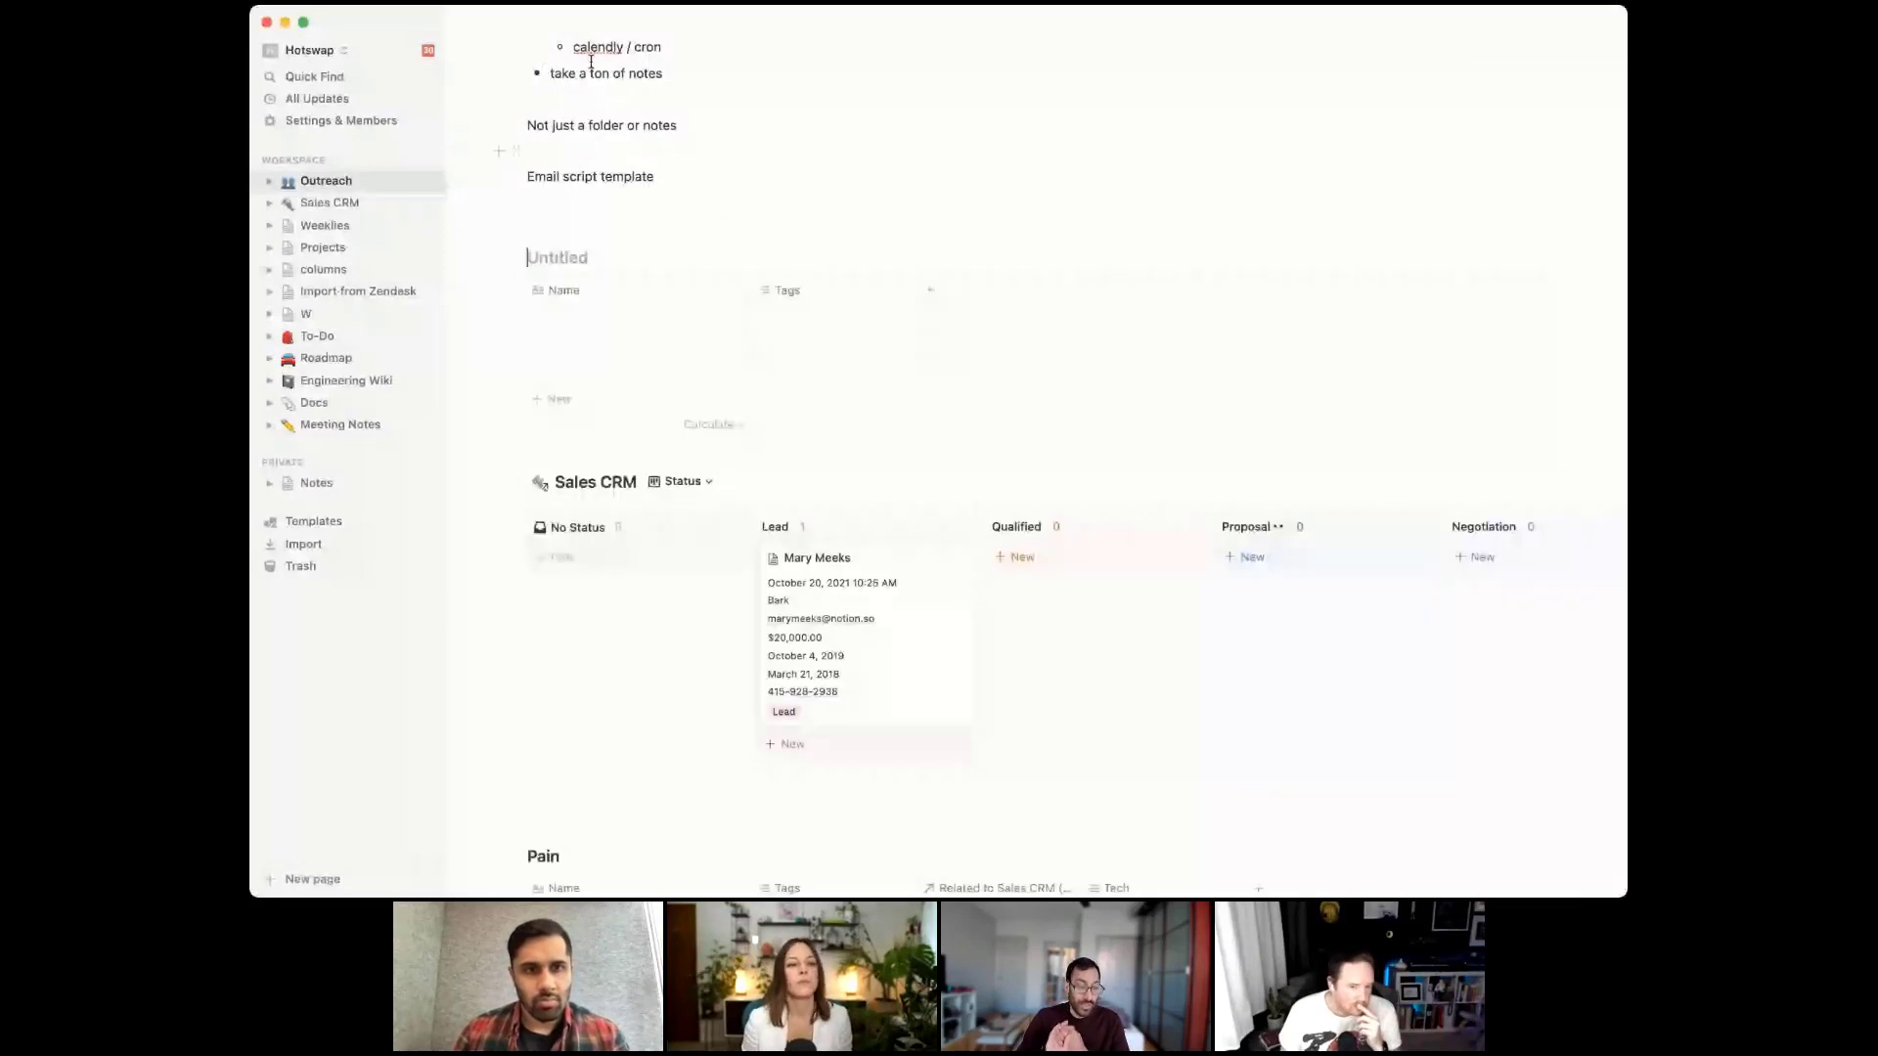
{"action": "type", "text": "Companies"}
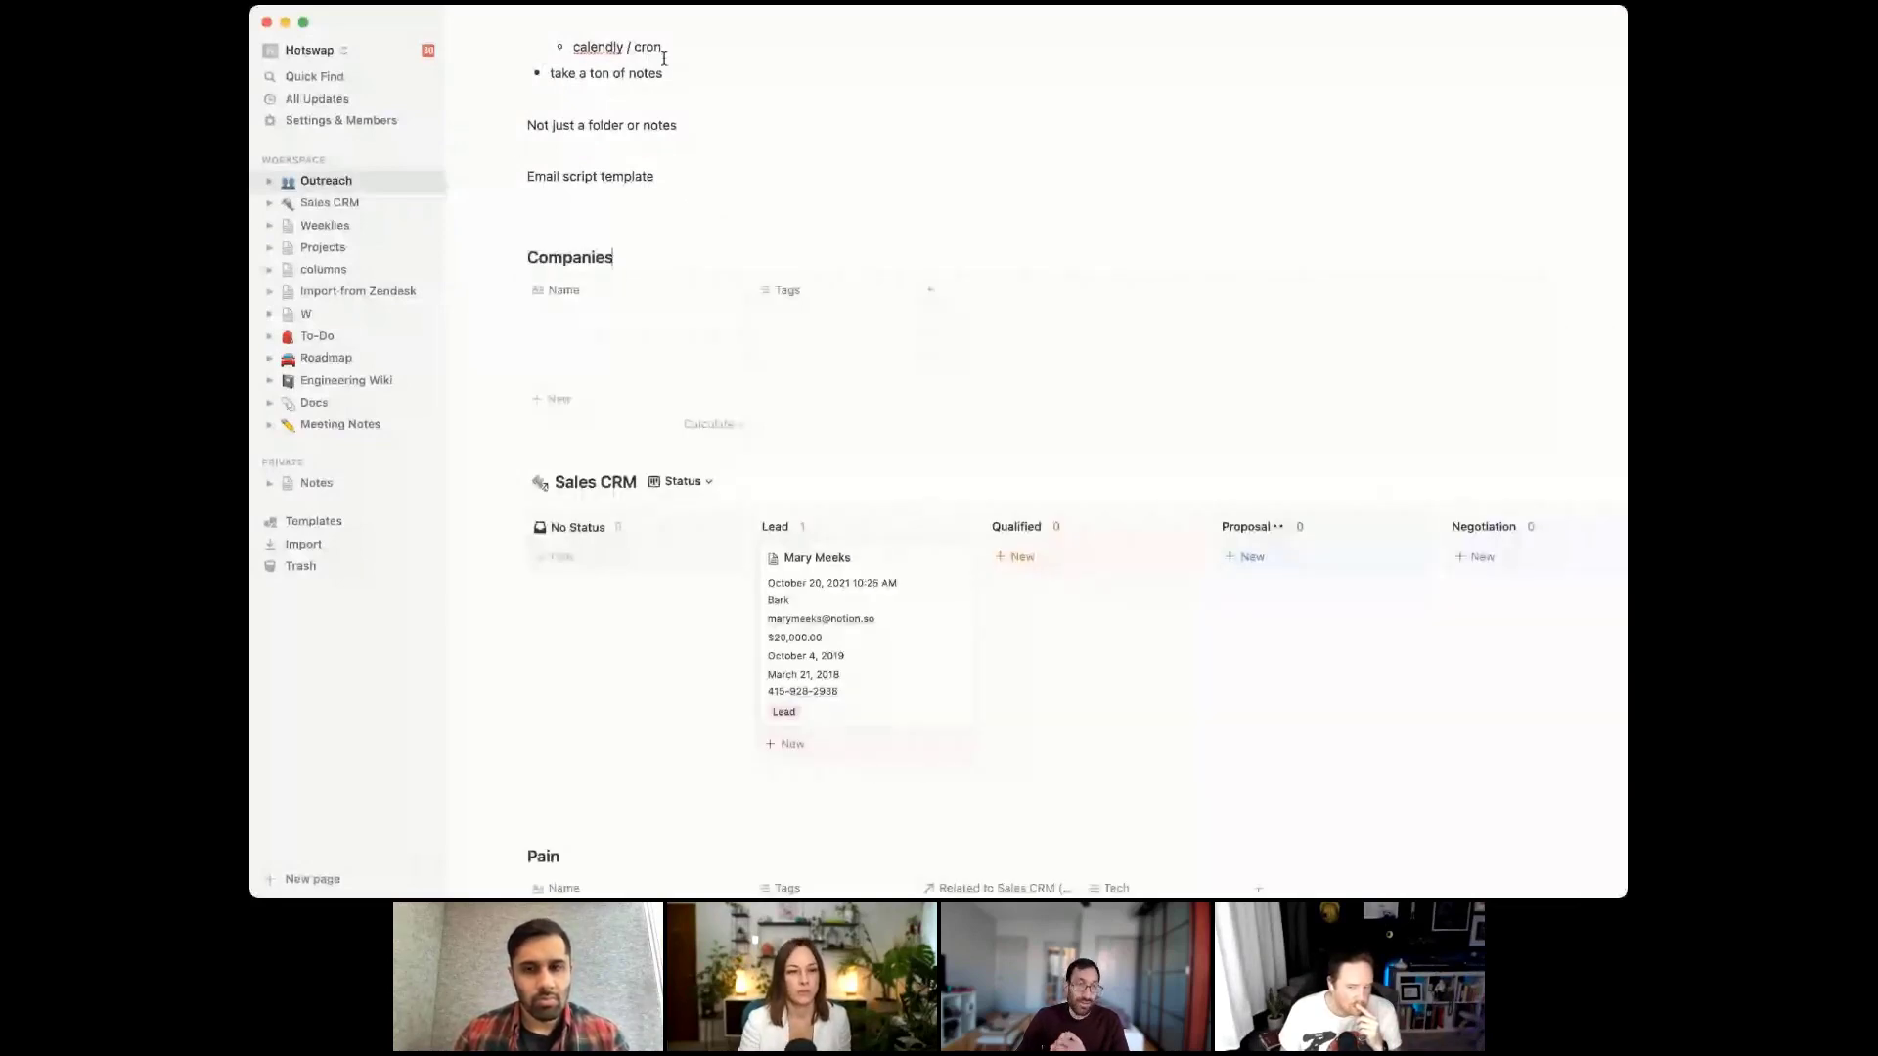
{"action": "left_click", "coordinate": [588, 313]}
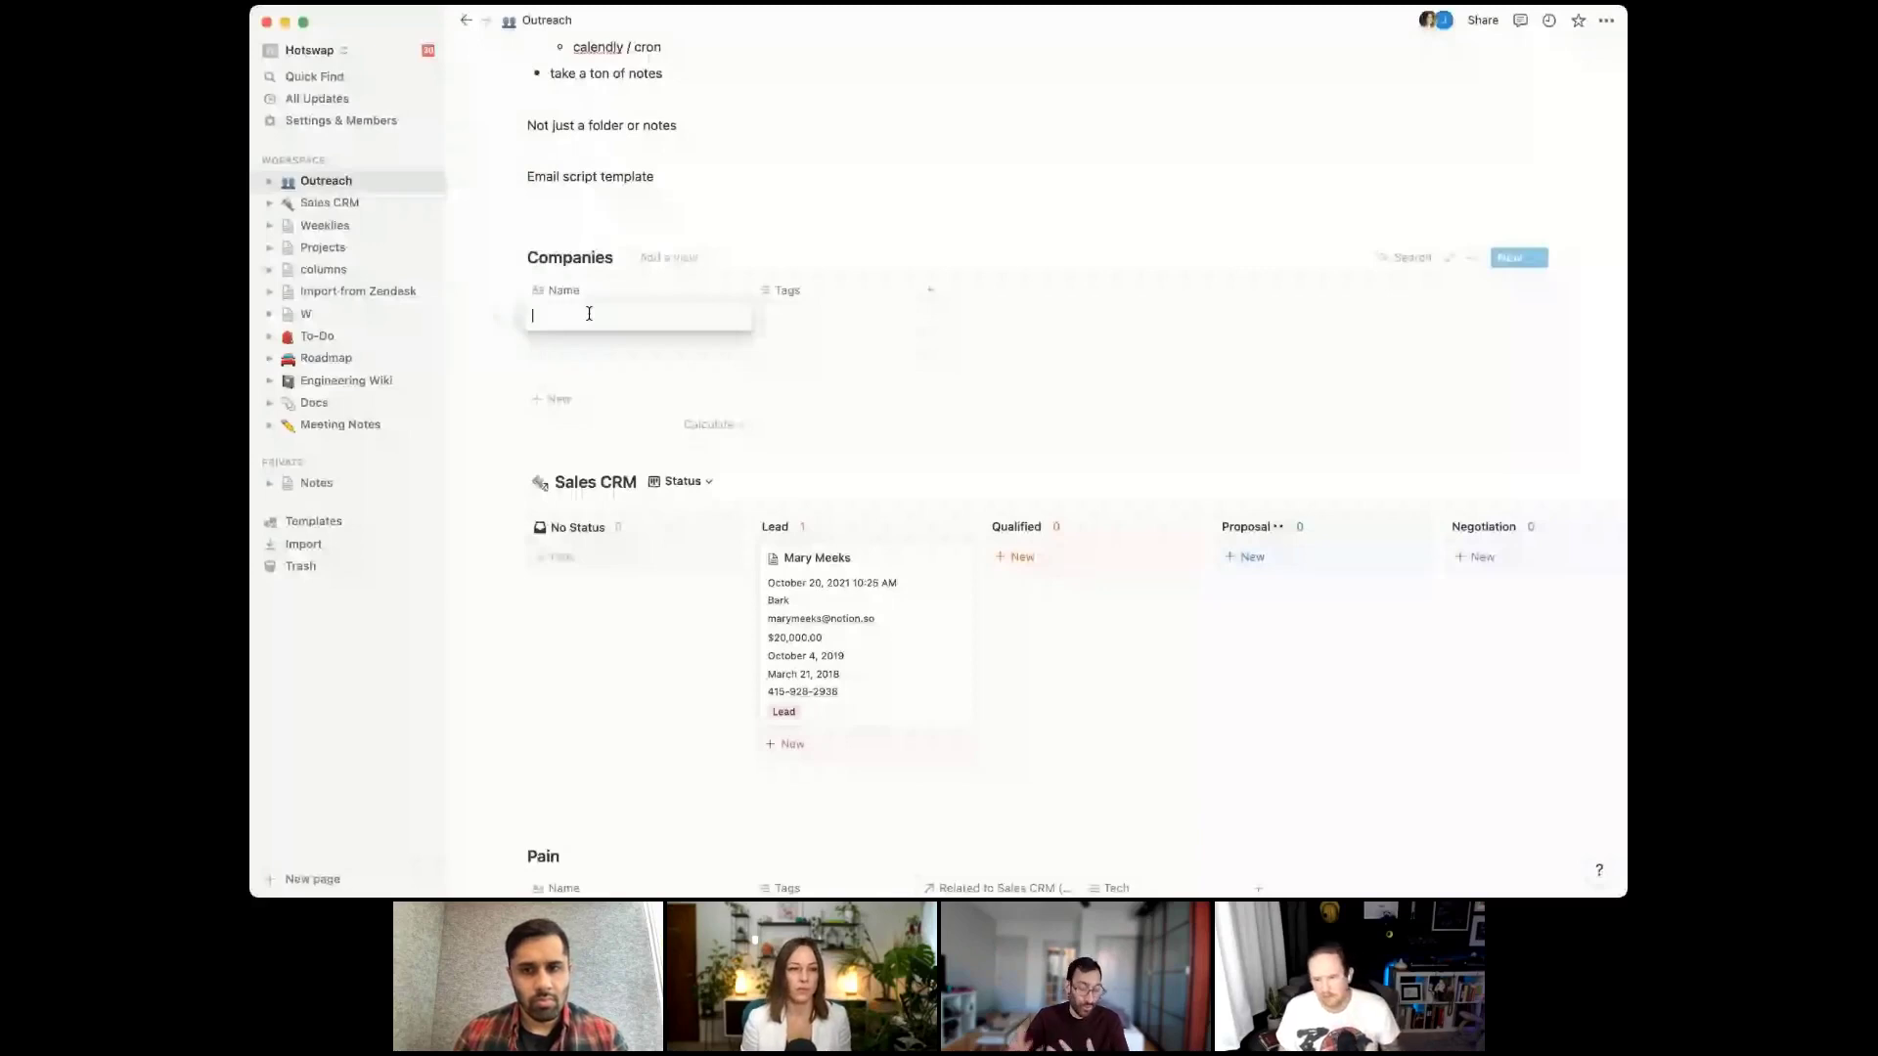
{"action": "type", "text": "Company 1"}
{"action": "key", "text": "Escape"}
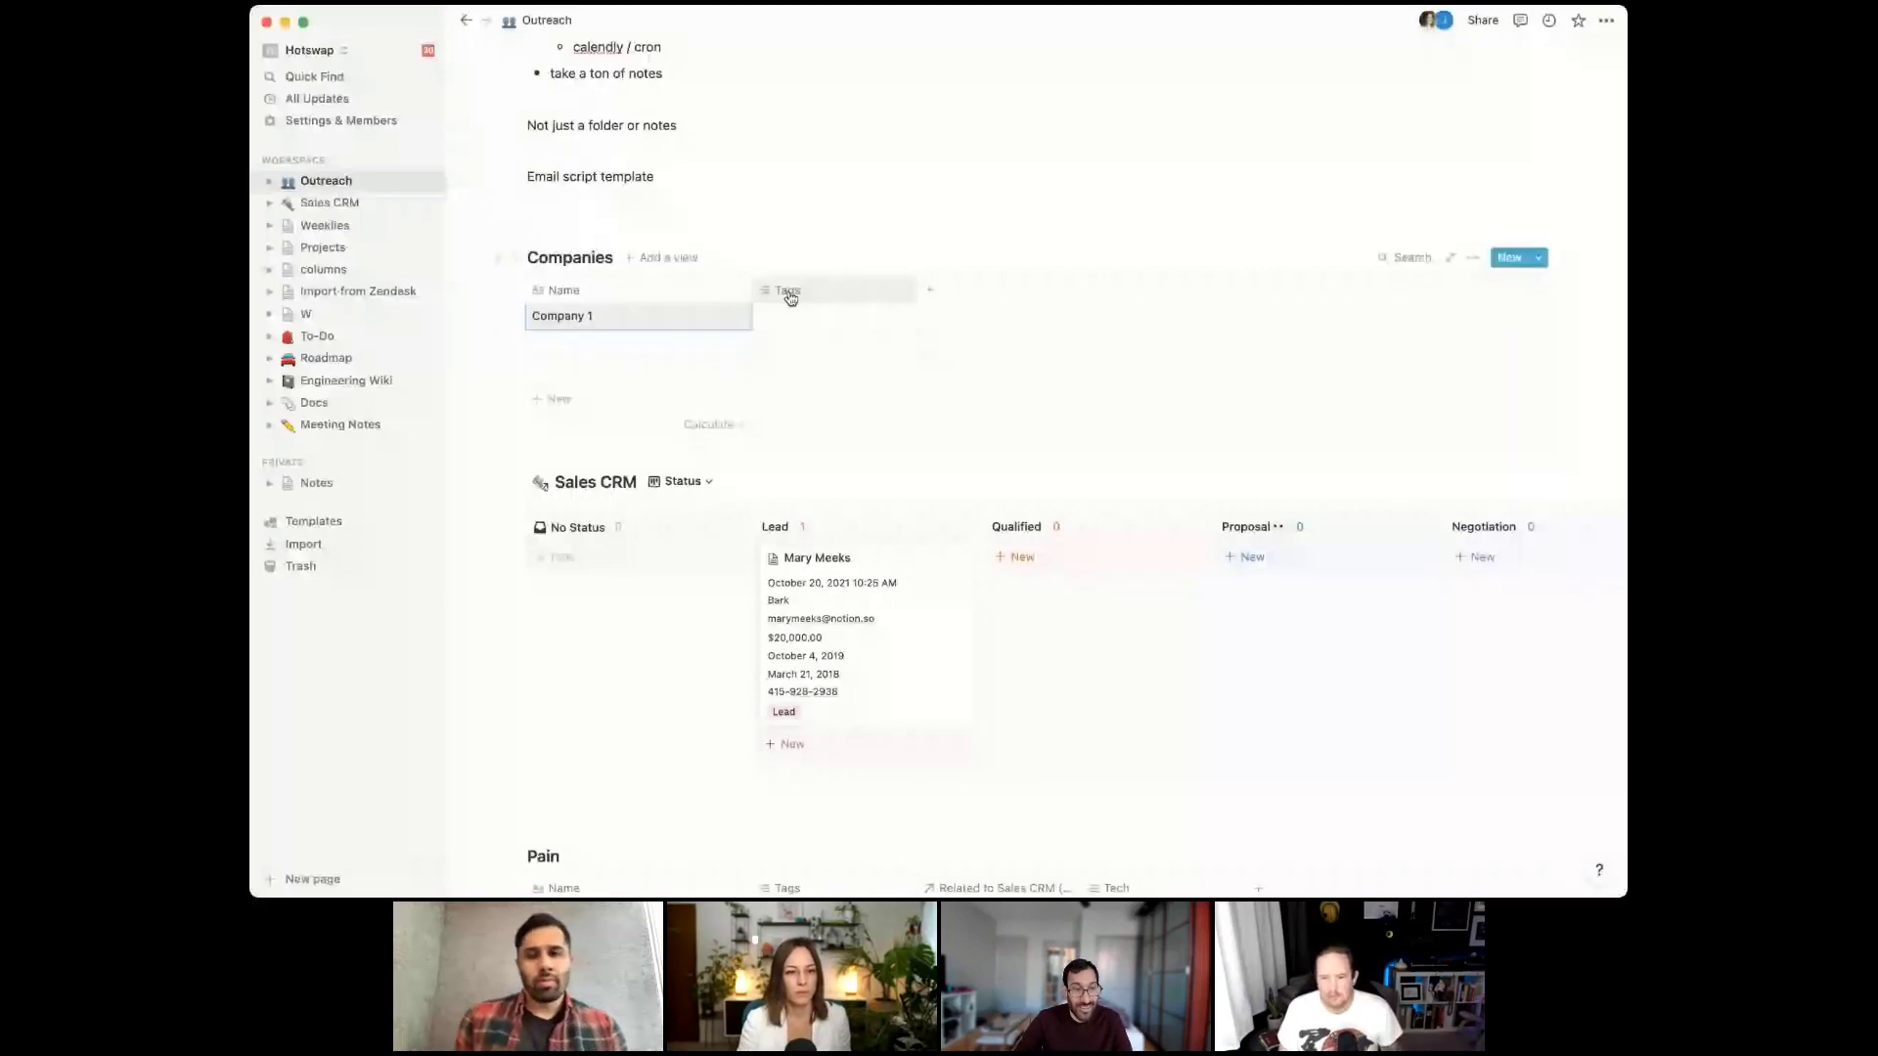
Add a Contact column to the Companies table
{"action": "left_click", "coordinate": [930, 290]}
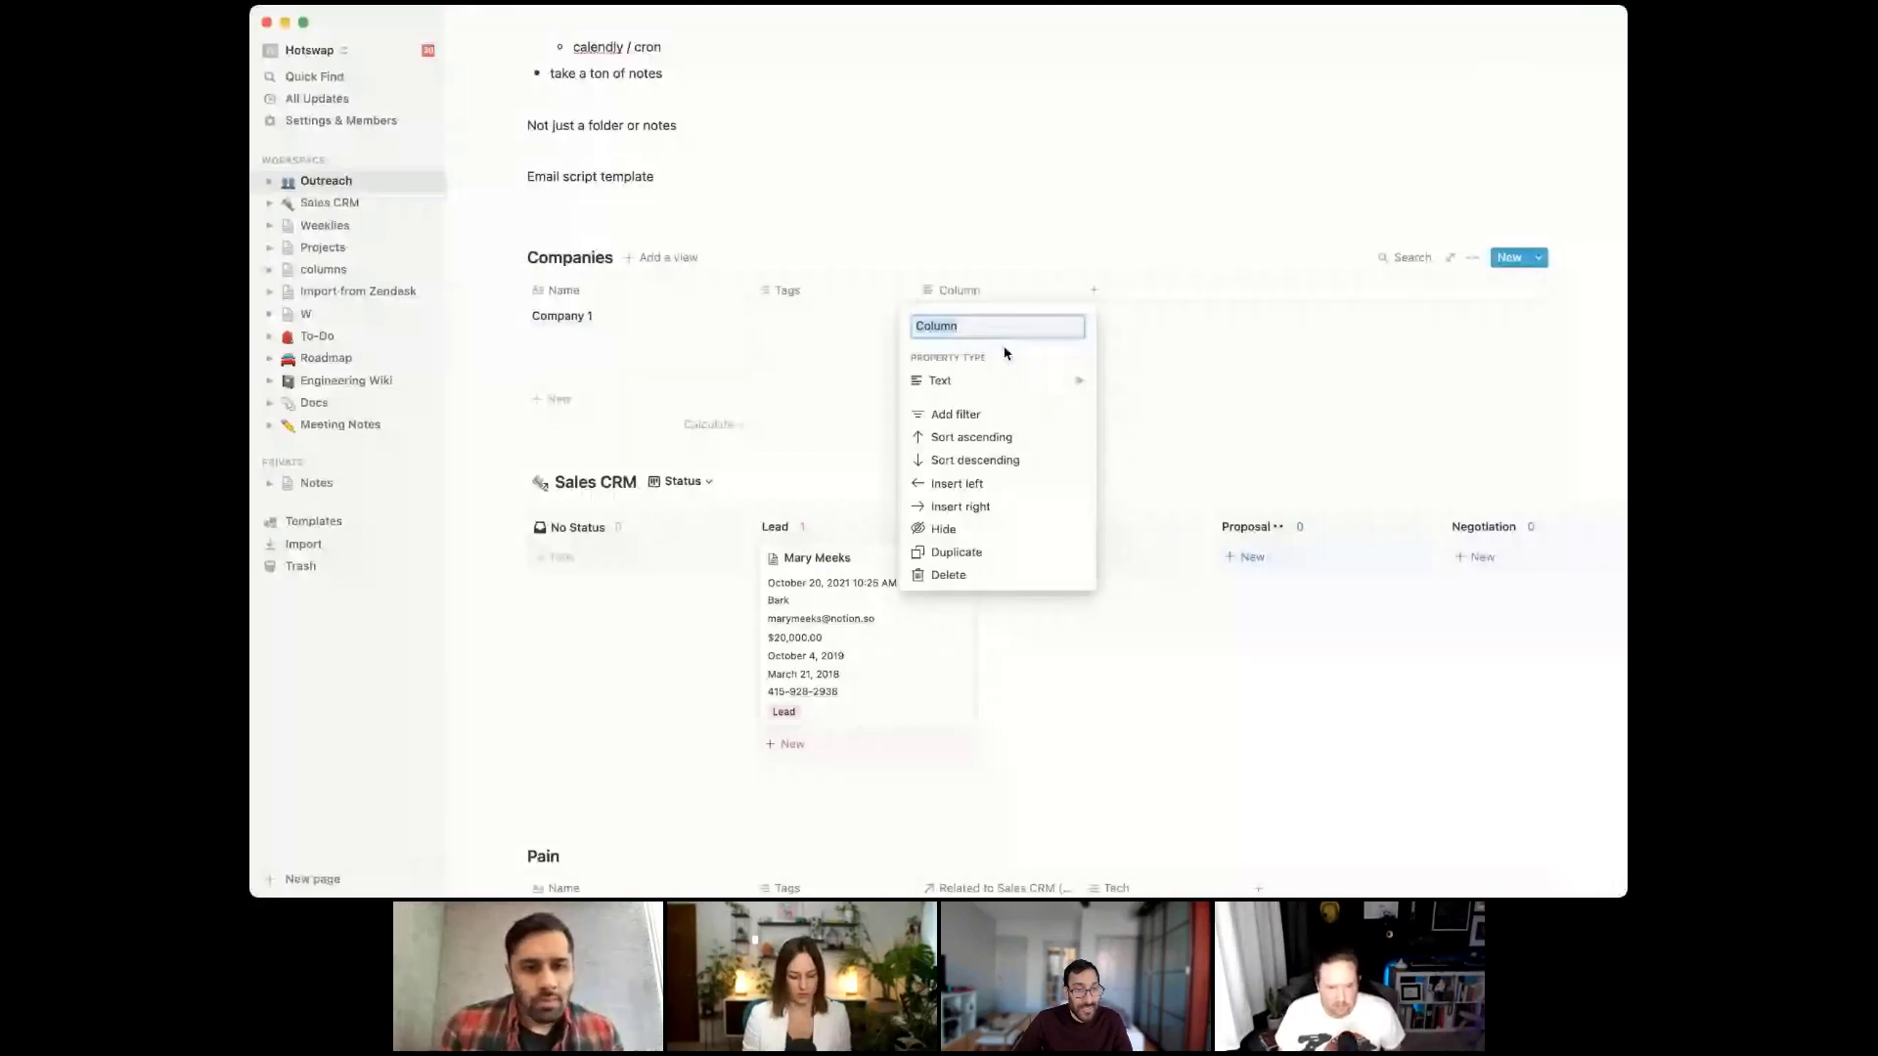
{"action": "type", "text": "Contact"}
{"action": "key", "text": "Return"}
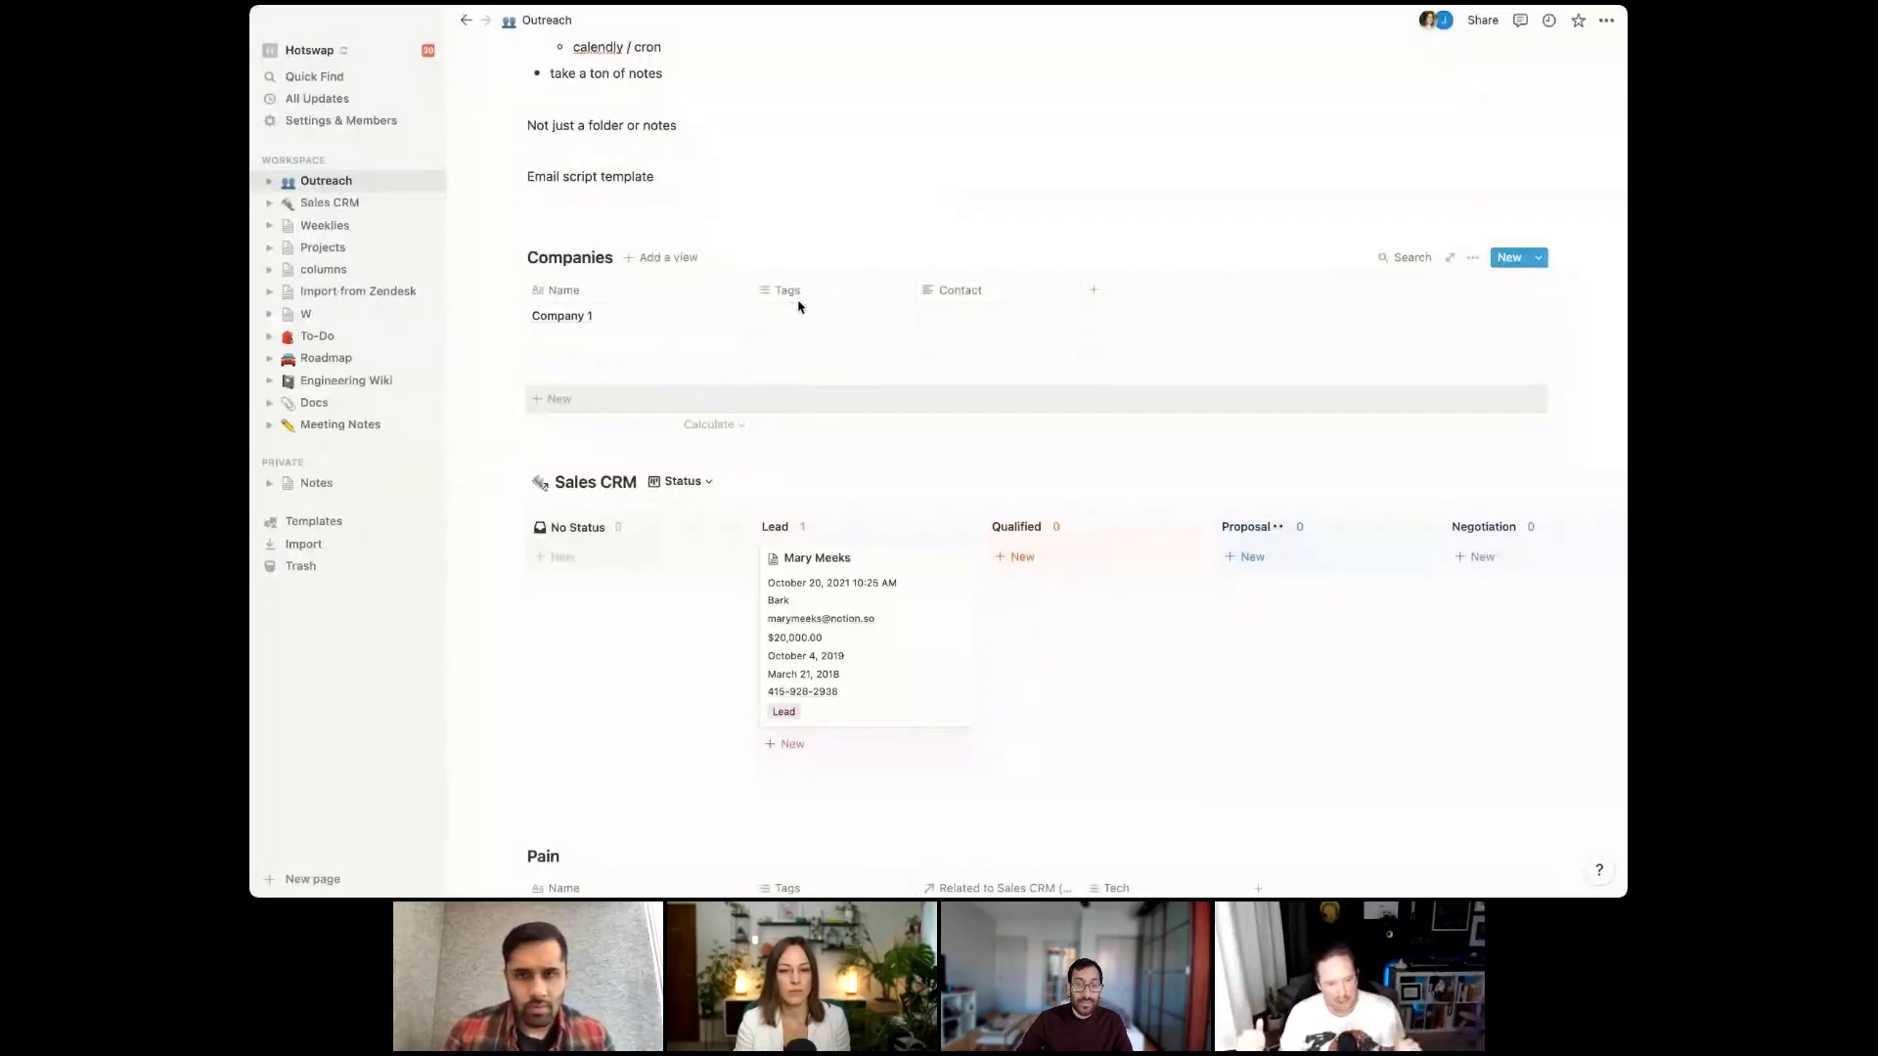
{"action": "left_click", "coordinate": [665, 224]}
Insert an inline table titled Status above Companies, with its first row named Qualified
{"action": "key", "text": "Return"}
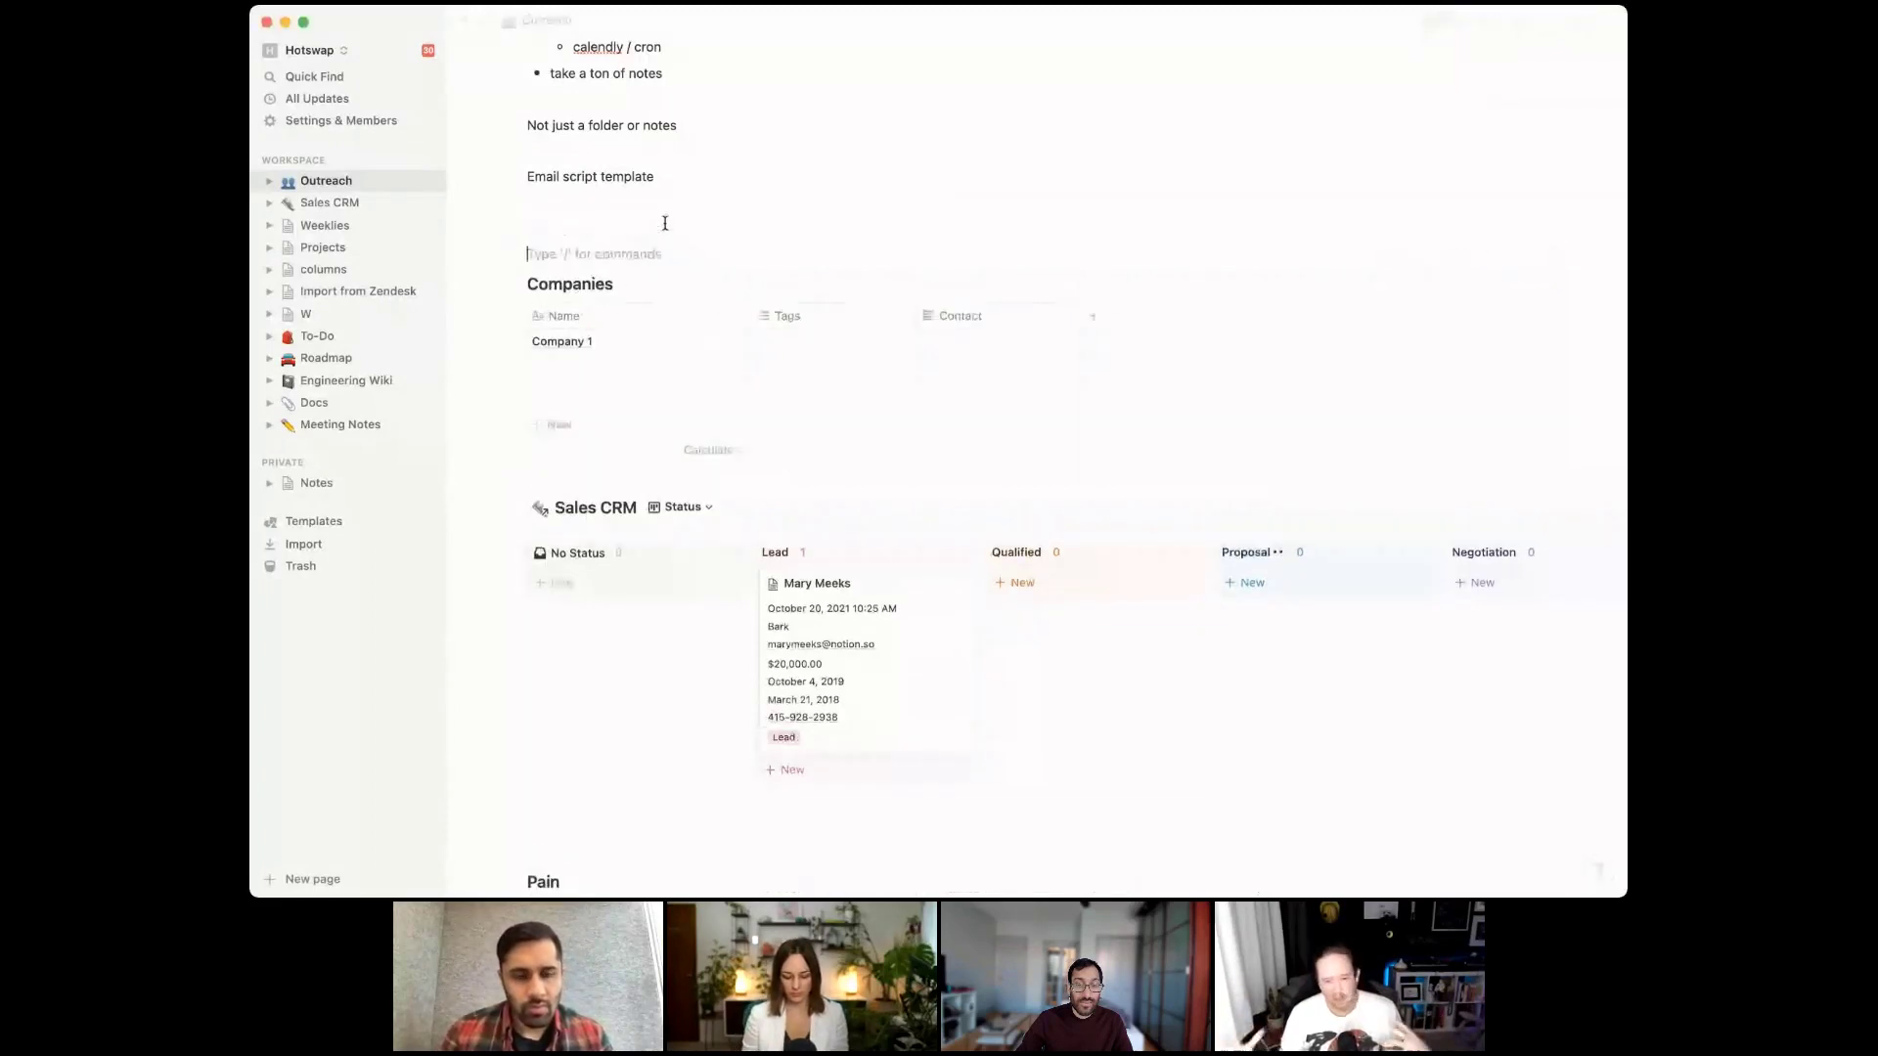
{"action": "type", "text": "/"}
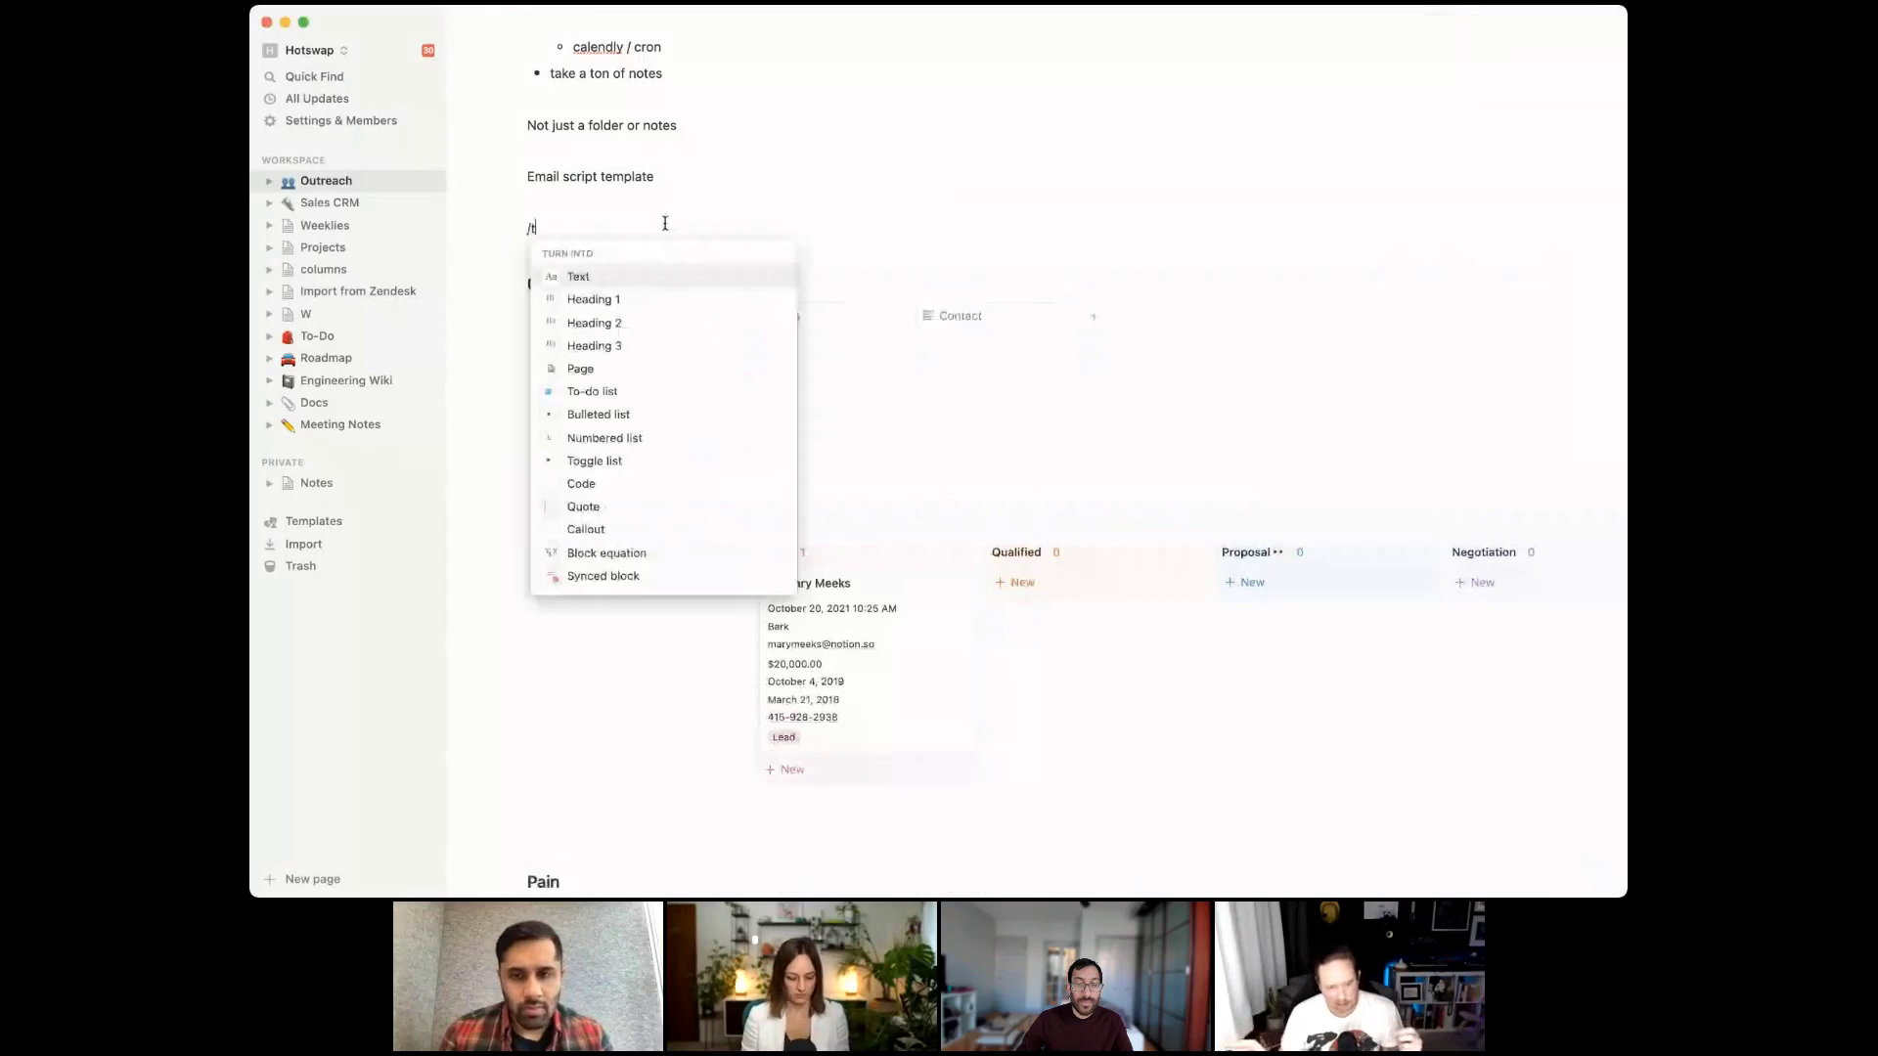
{"action": "type", "text": "table"}
{"action": "key", "text": "Return"}
{"action": "type", "text": "Sta"}
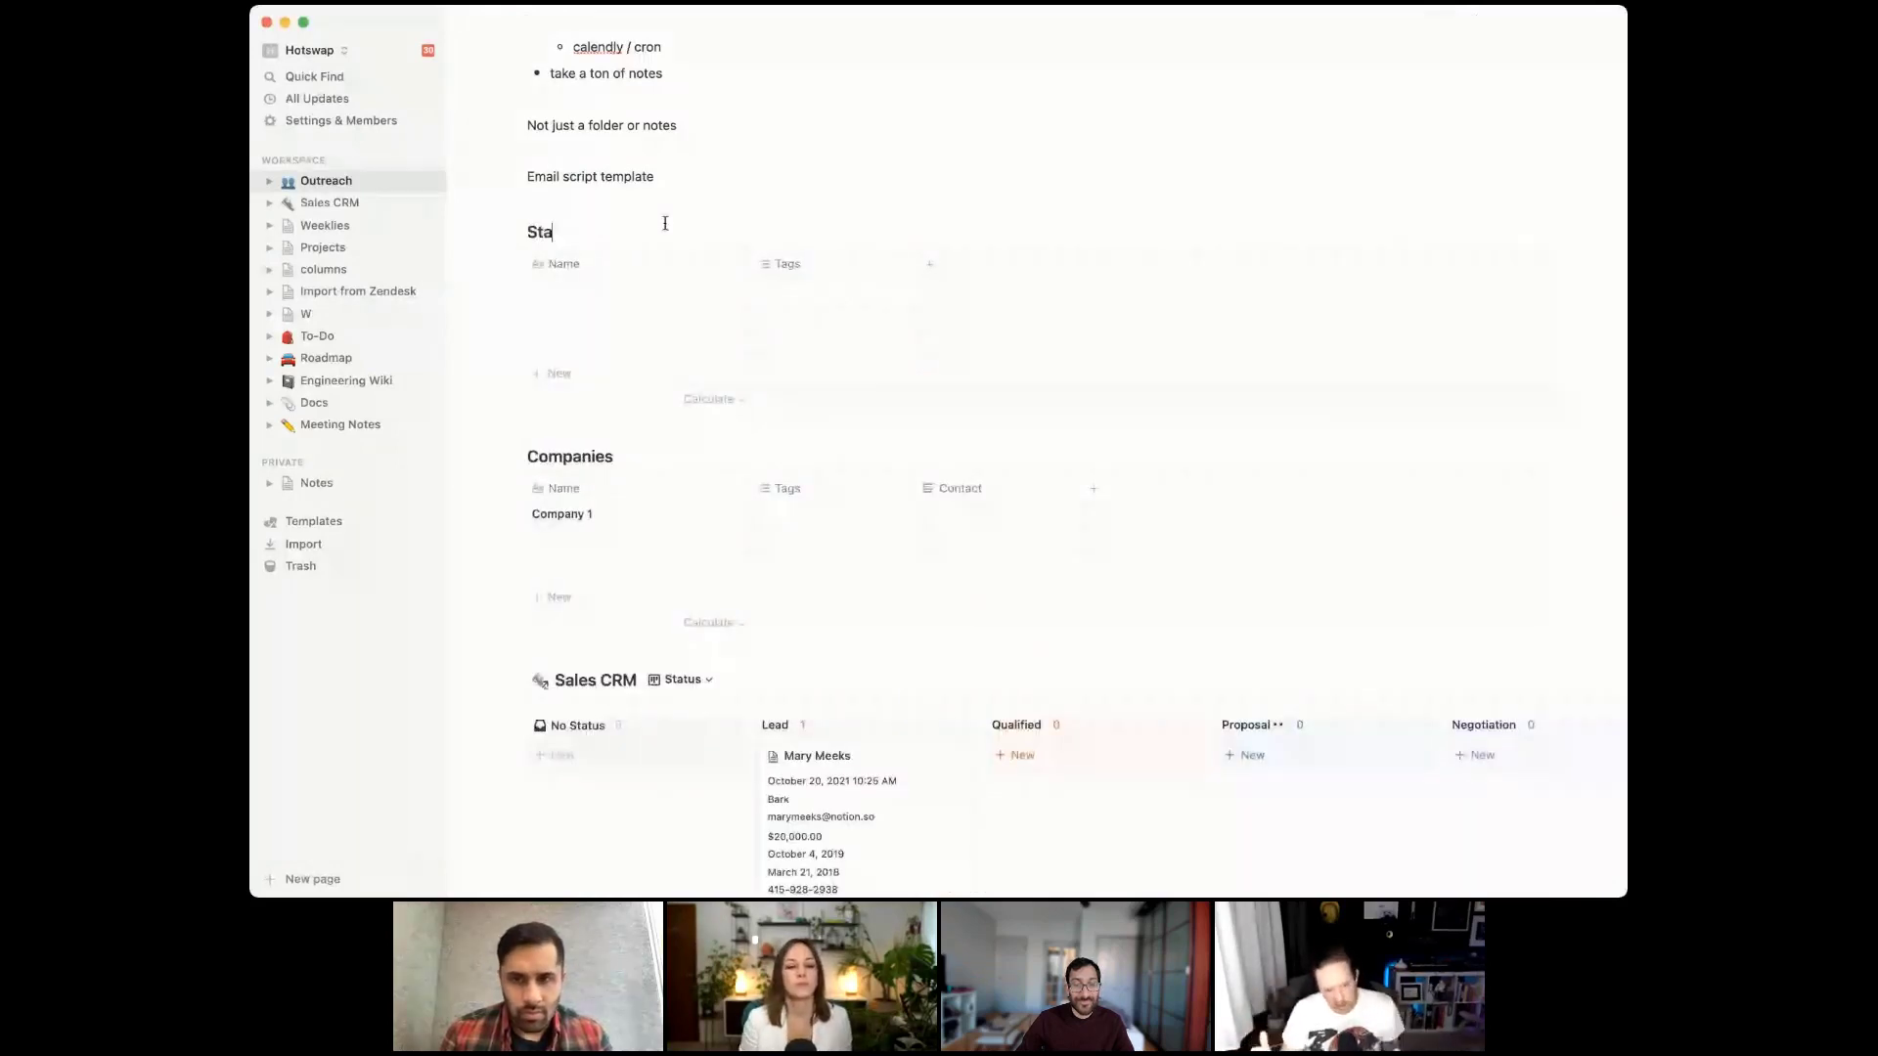
{"action": "type", "text": "tus"}
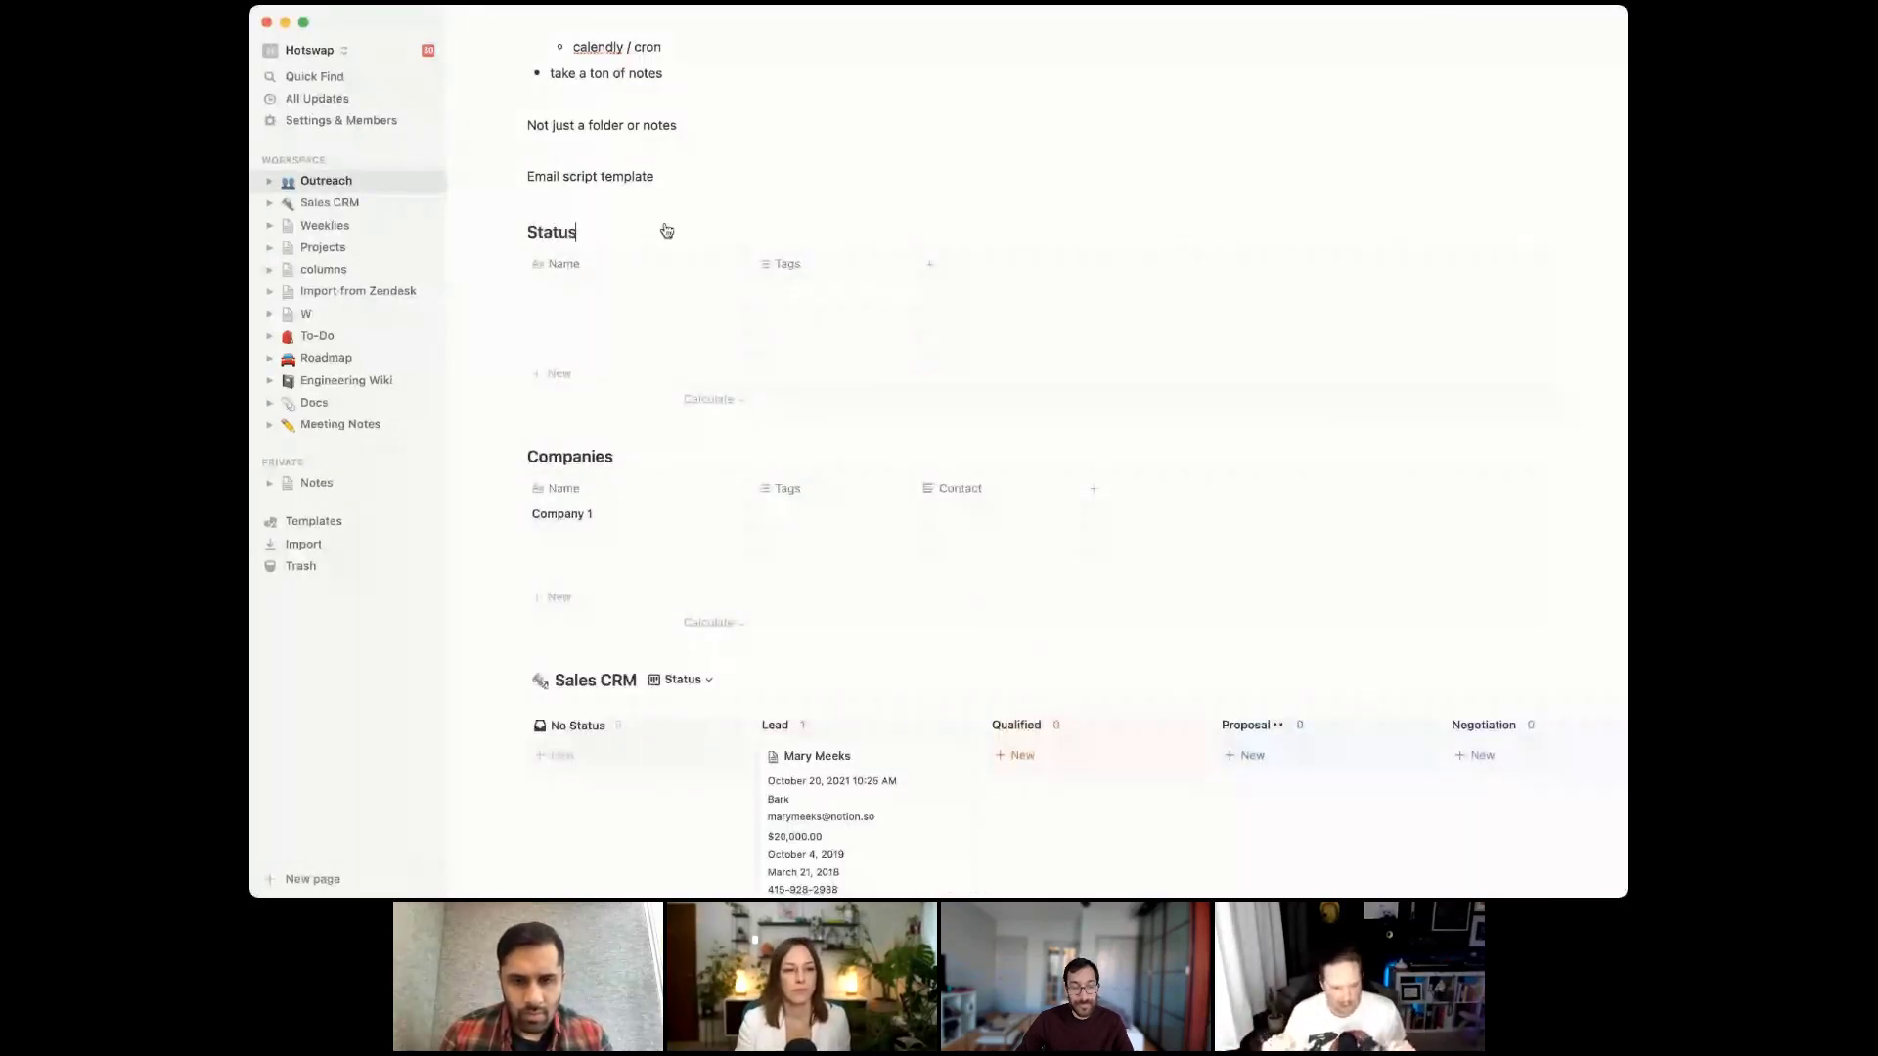
{"action": "left_click", "coordinate": [626, 290]}
{"action": "type", "text": "Quali"}
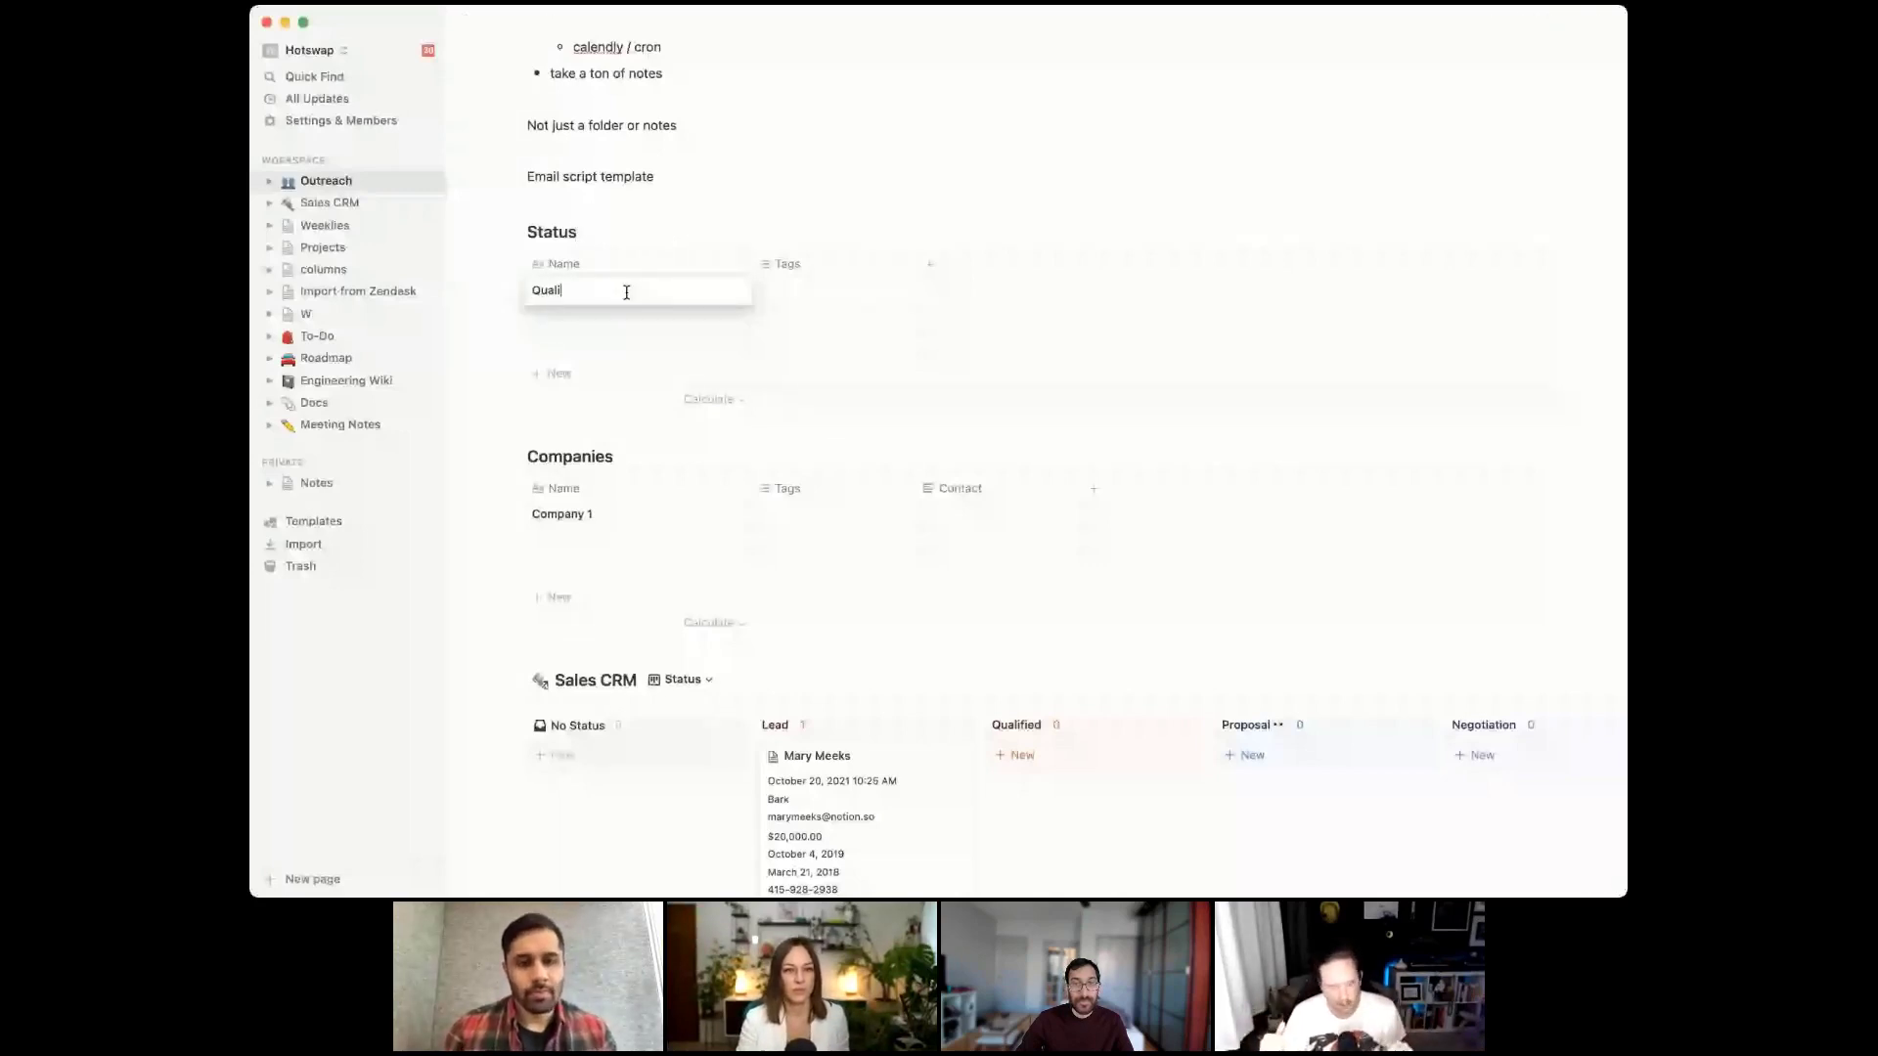
{"action": "type", "text": "fied"}
{"action": "key", "text": "Return"}
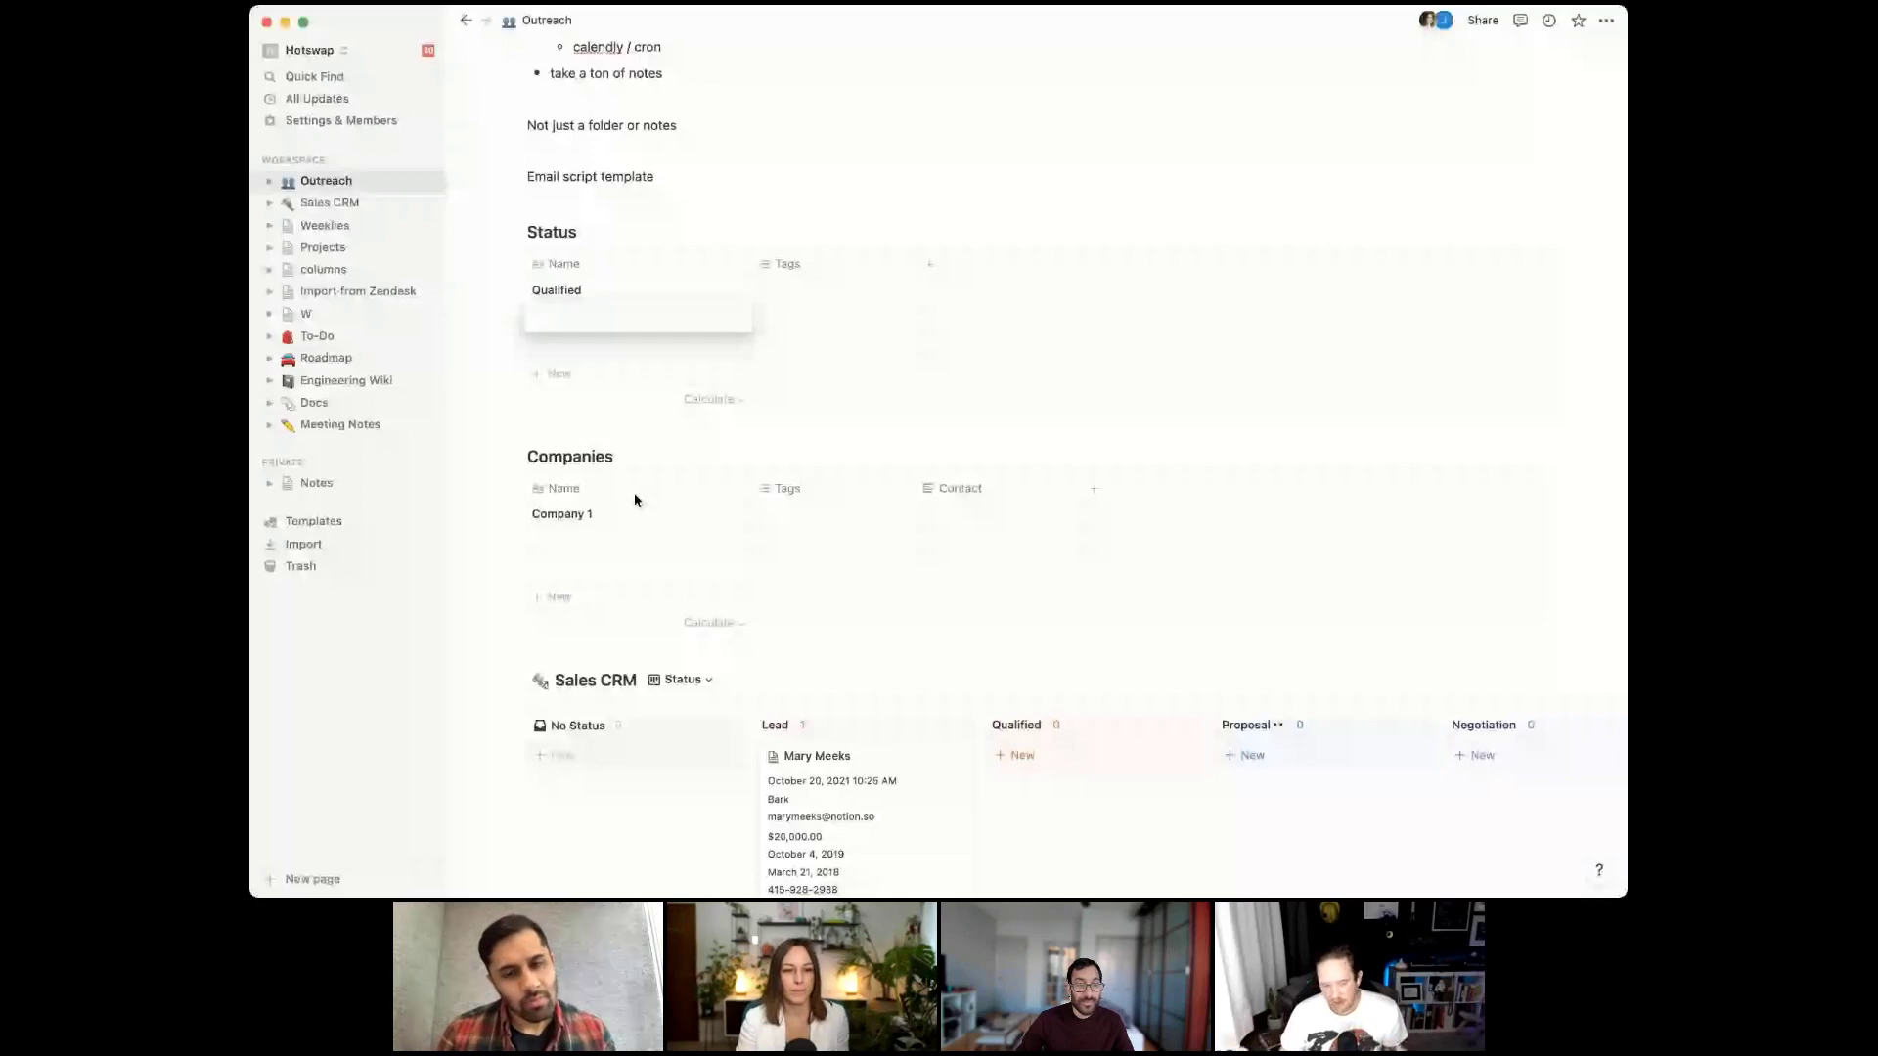
Turn the Contact column into a relation to the Sales CRM database
{"action": "left_click", "coordinate": [960, 488]}
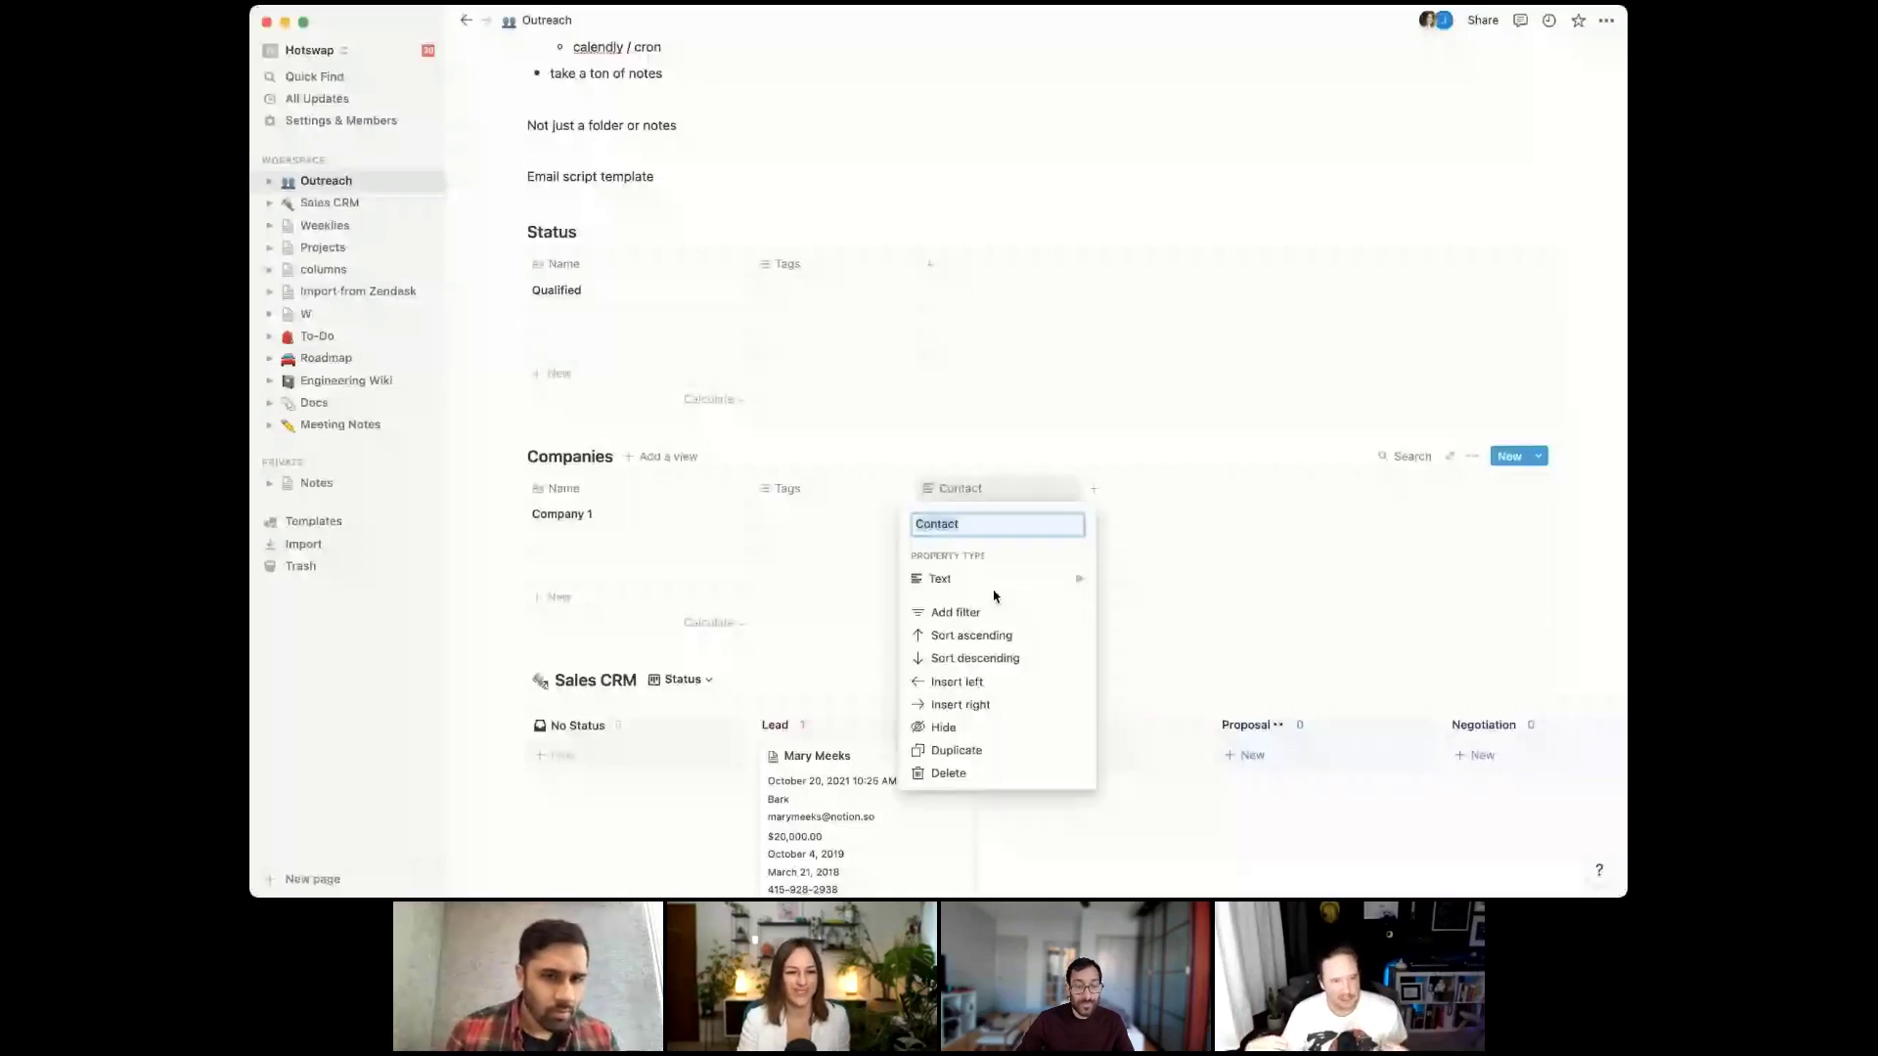
{"action": "left_click", "coordinate": [994, 584]}
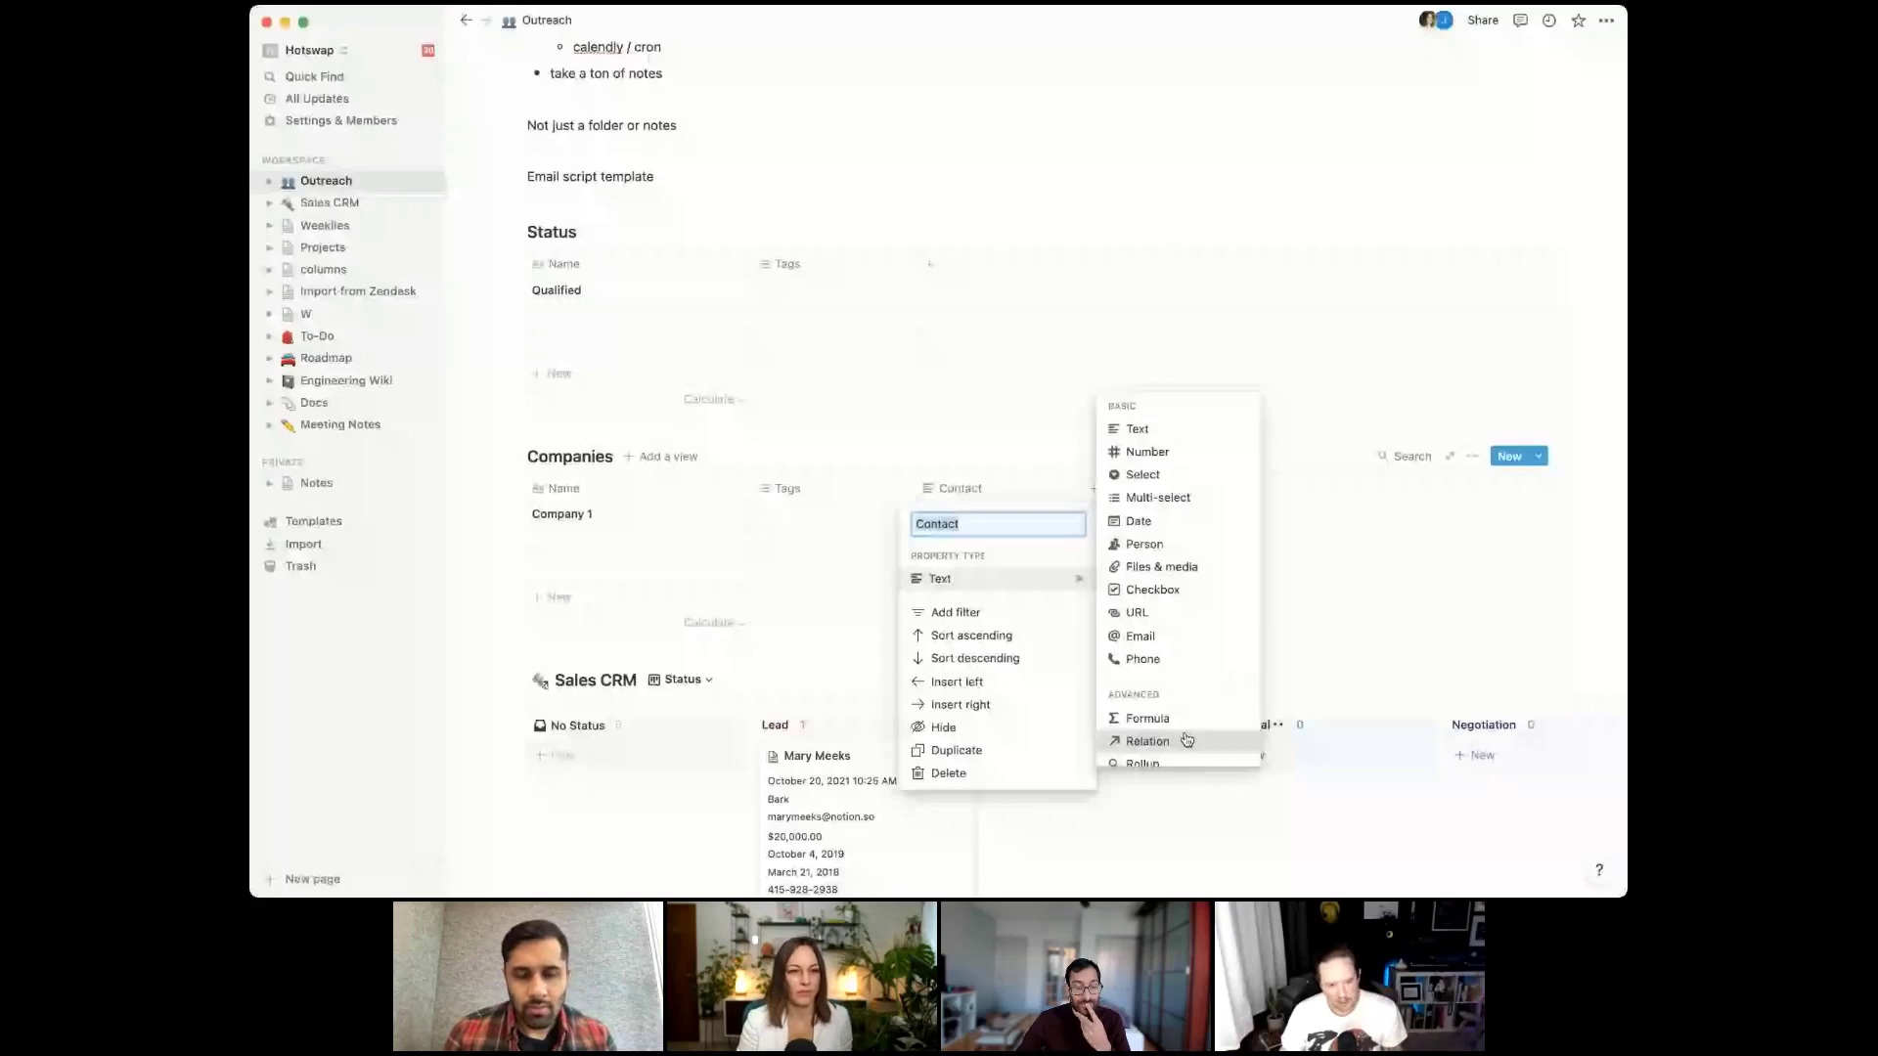
{"action": "left_click", "coordinate": [1146, 741]}
{"action": "type", "text": "Sales"}
{"action": "left_click", "coordinate": [1025, 528]}
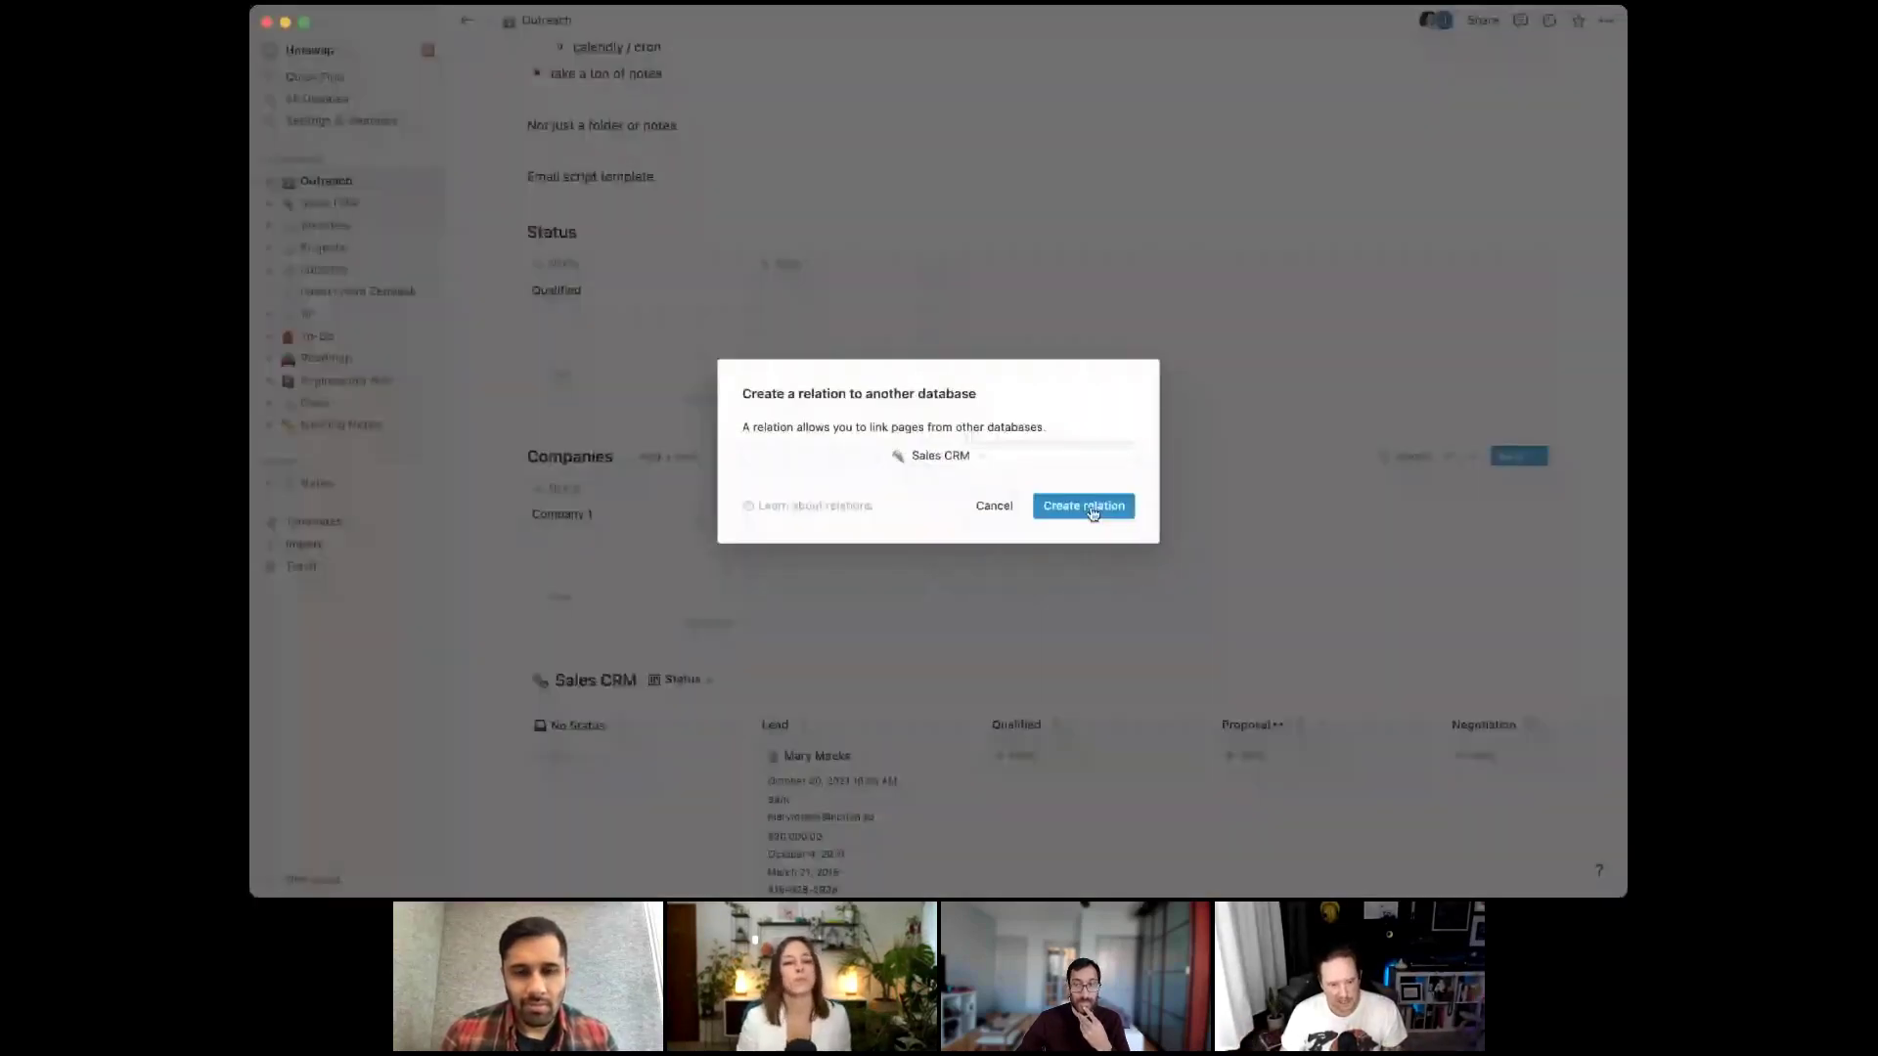
{"action": "left_click", "coordinate": [1092, 506]}
{"action": "type", "text": "Mary"}
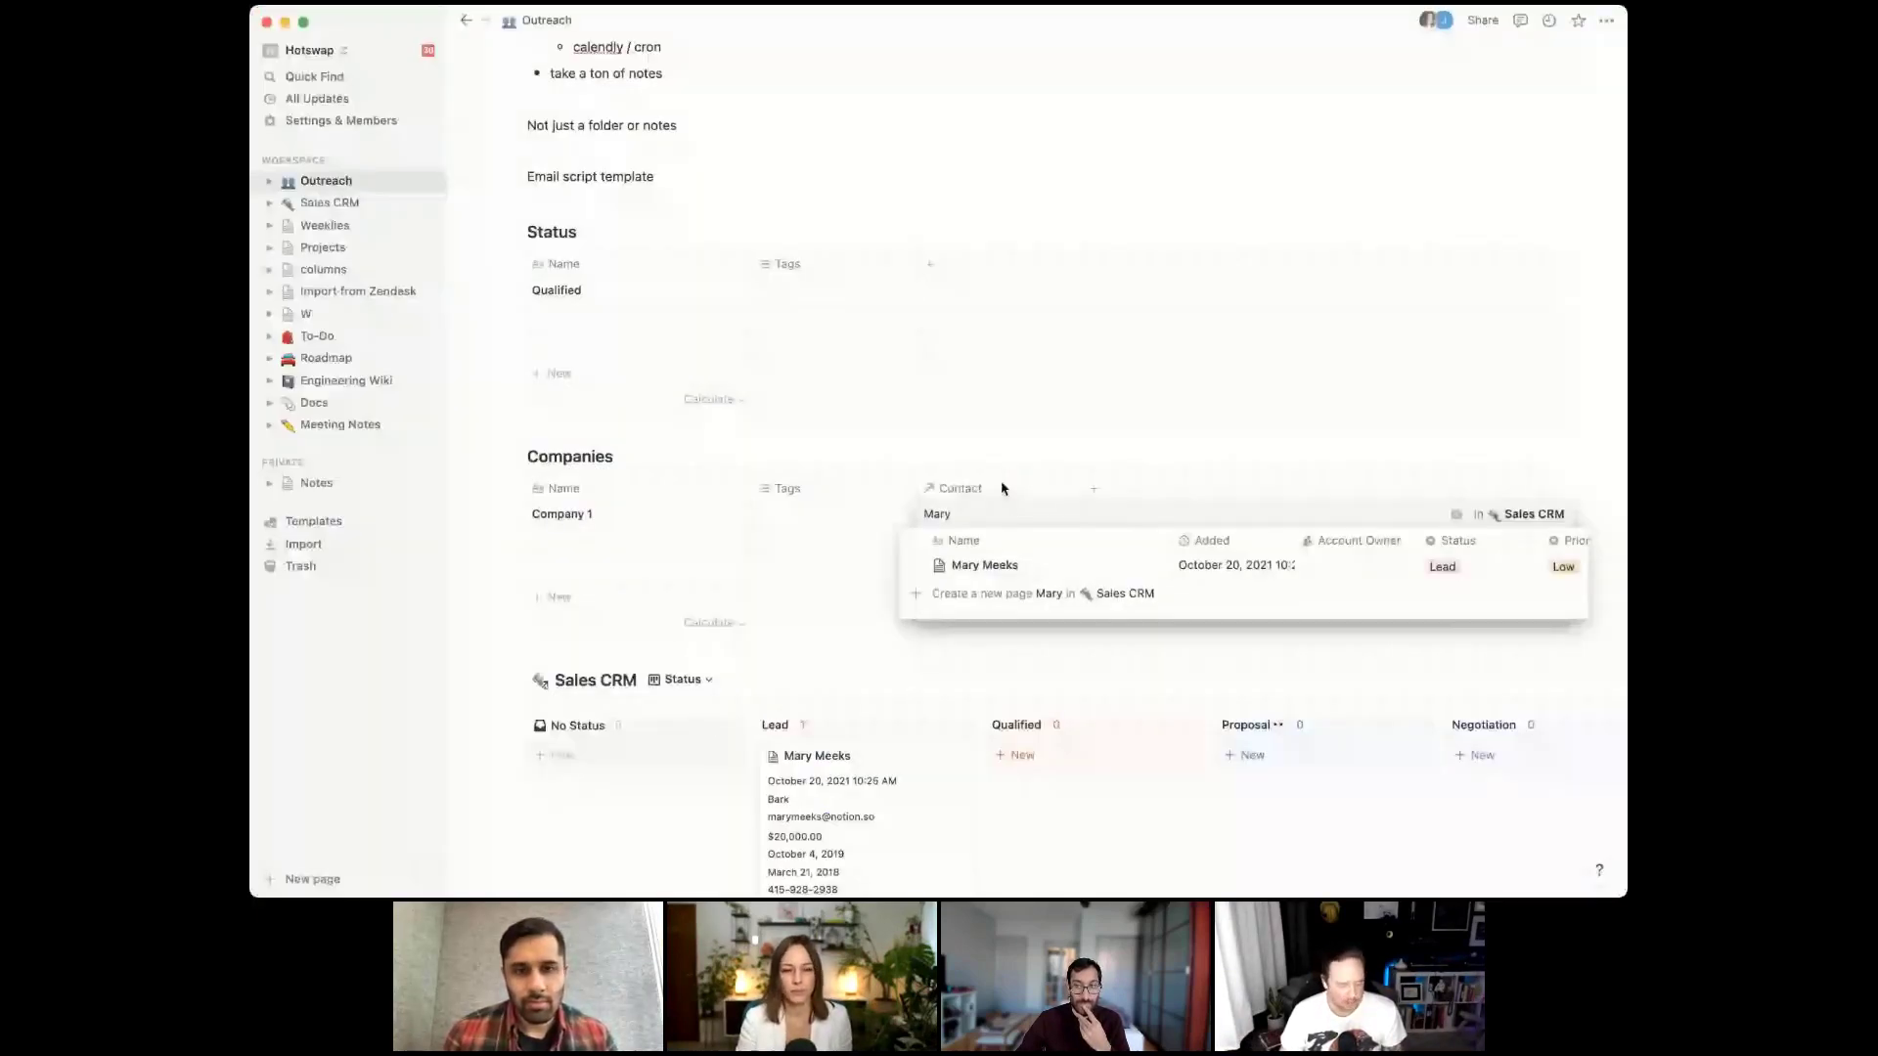
{"action": "left_click", "coordinate": [1092, 565]}
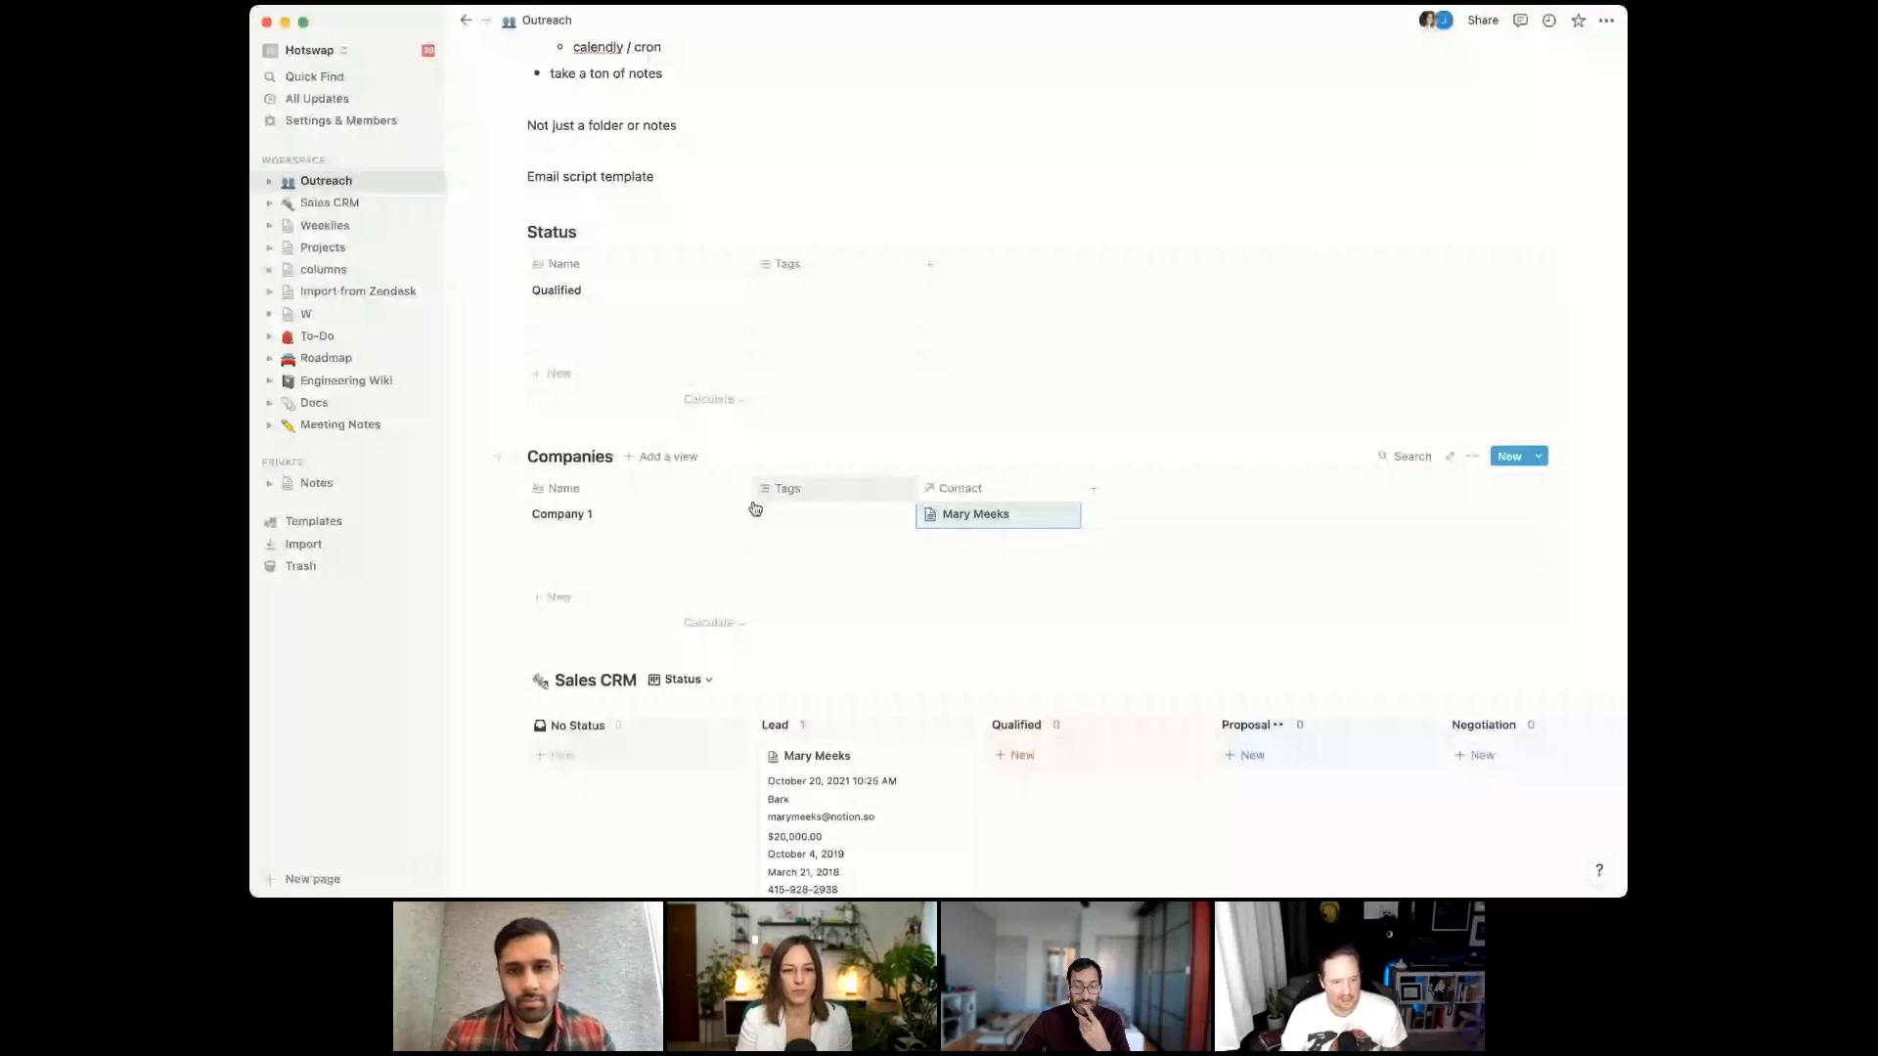
{"action": "left_click", "coordinate": [975, 514]}
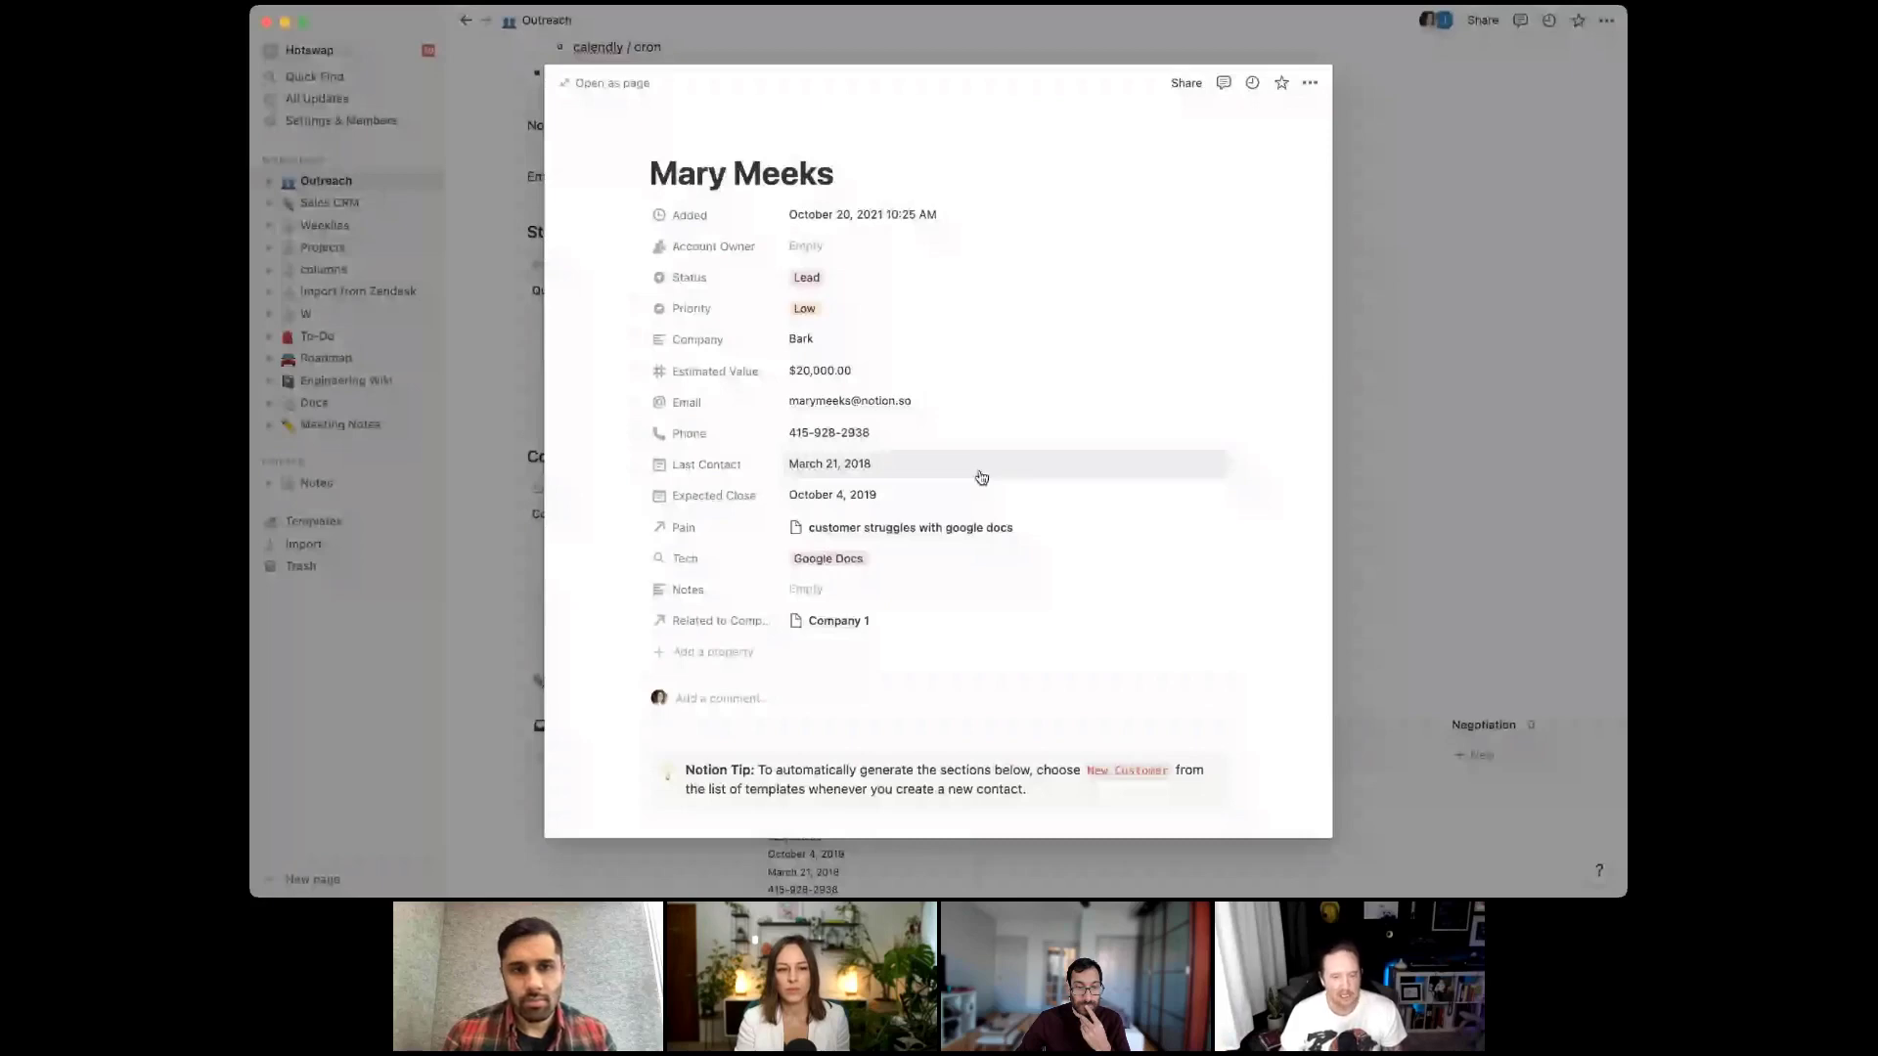
Rename the lead's back-link property to a shortened version of 'Company' so it isn't a duplicate
{"action": "left_click", "coordinate": [726, 622]}
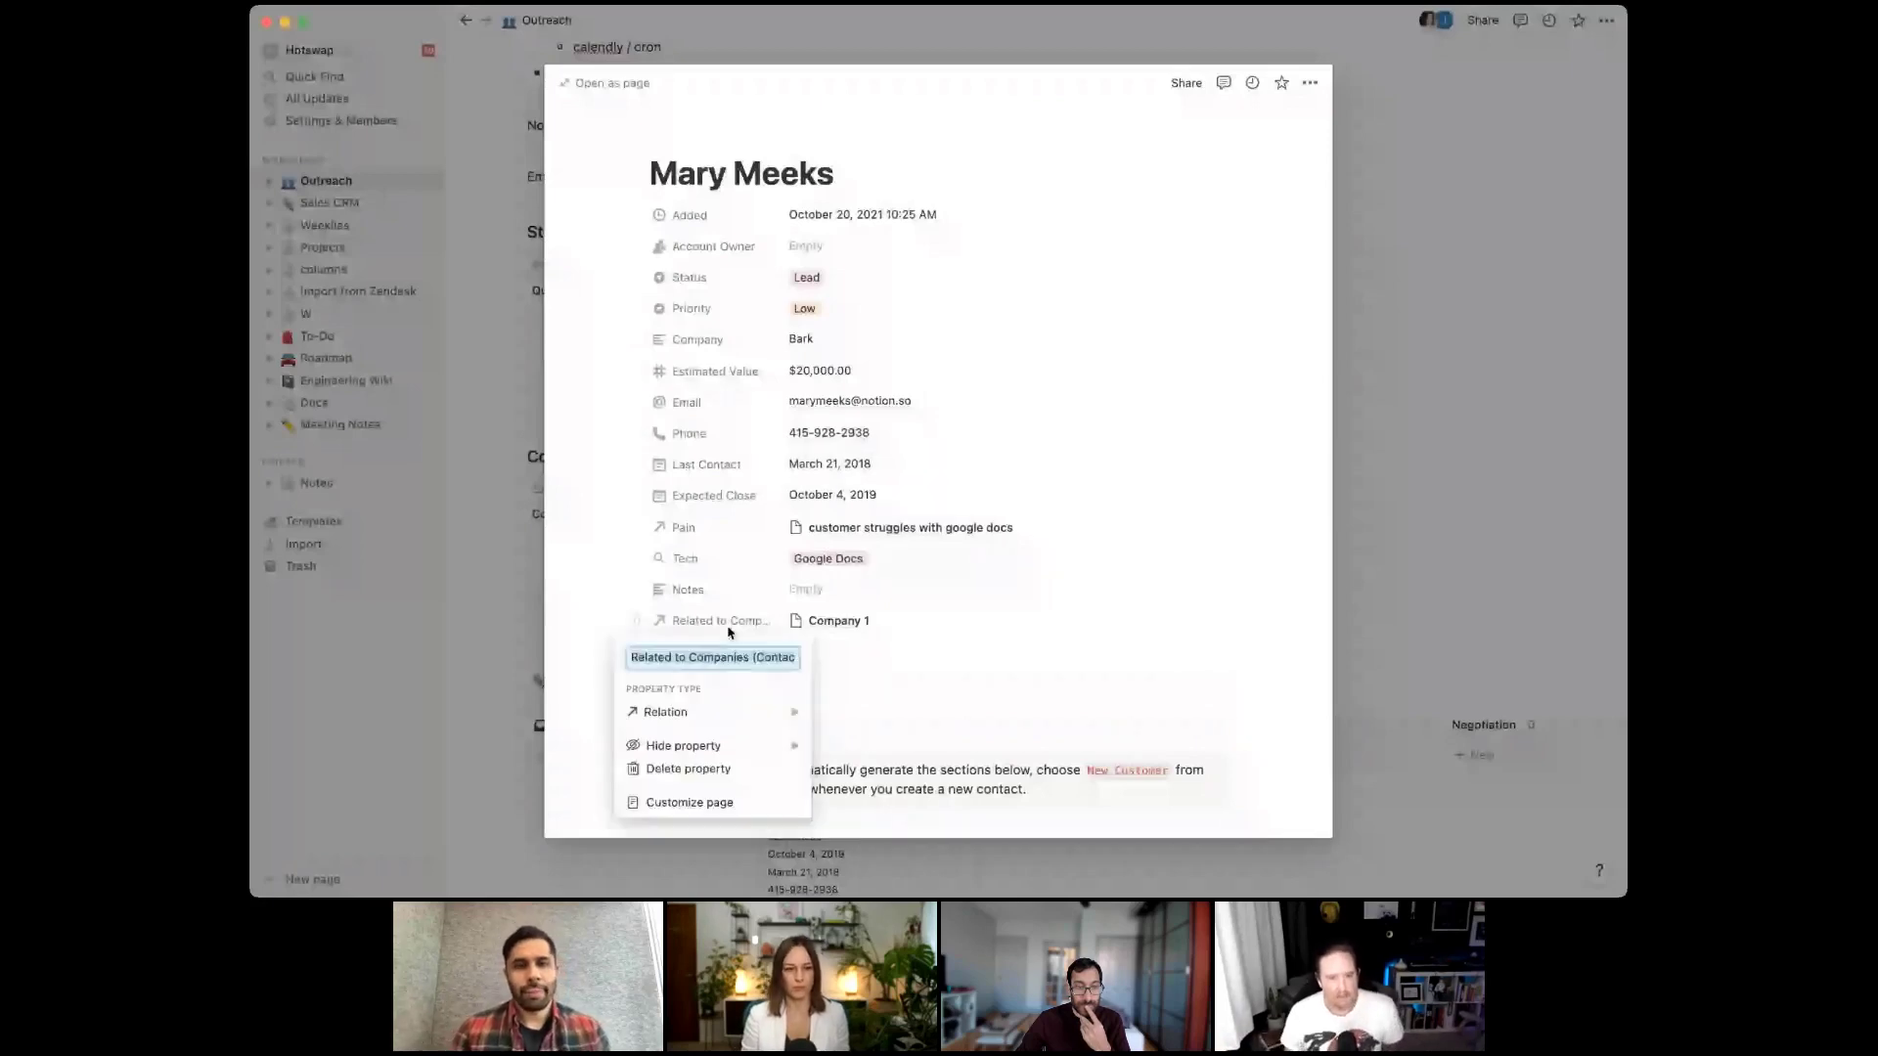
{"action": "type", "text": "Company"}
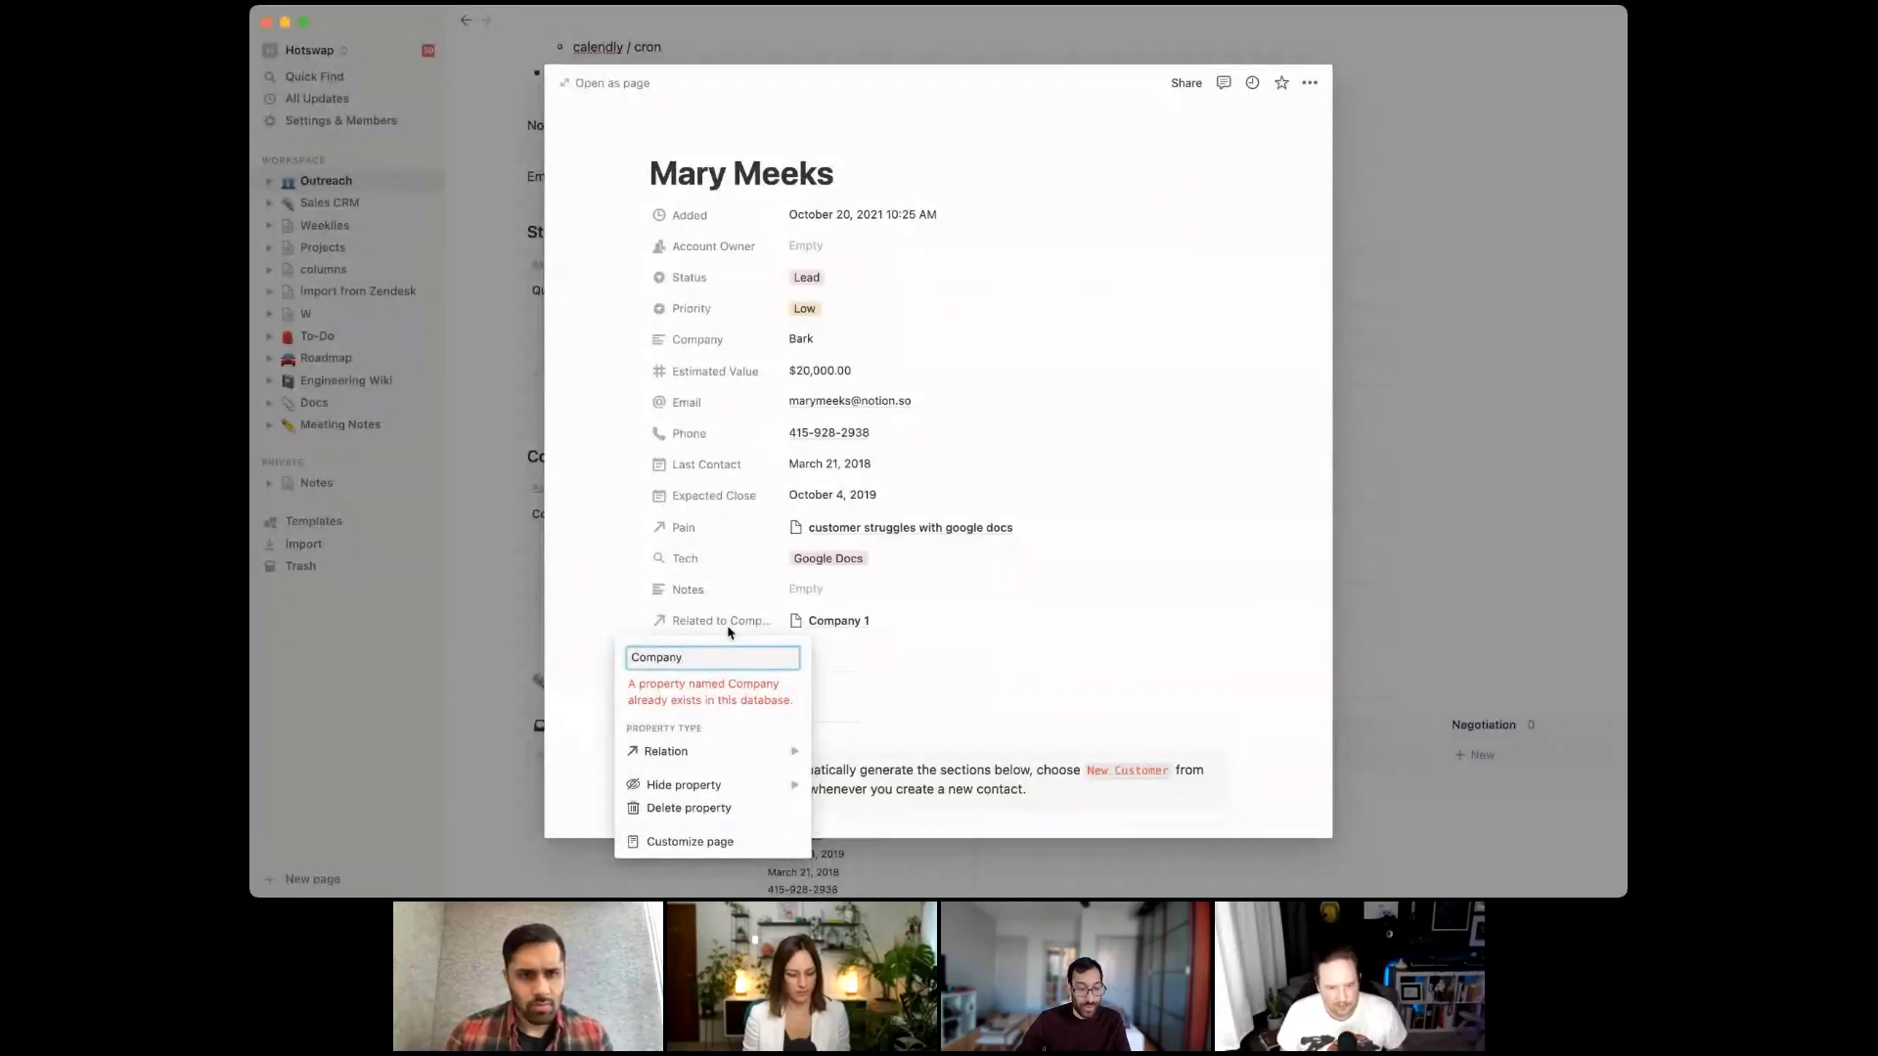
{"action": "key", "text": "BackSpace"}
{"action": "key", "text": "BackSpace"}
{"action": "key", "text": "BackSpace"}
{"action": "key", "text": "BackSpace"}
{"action": "key", "text": "BackSpace"}
{"action": "key", "text": "BackSpace"}
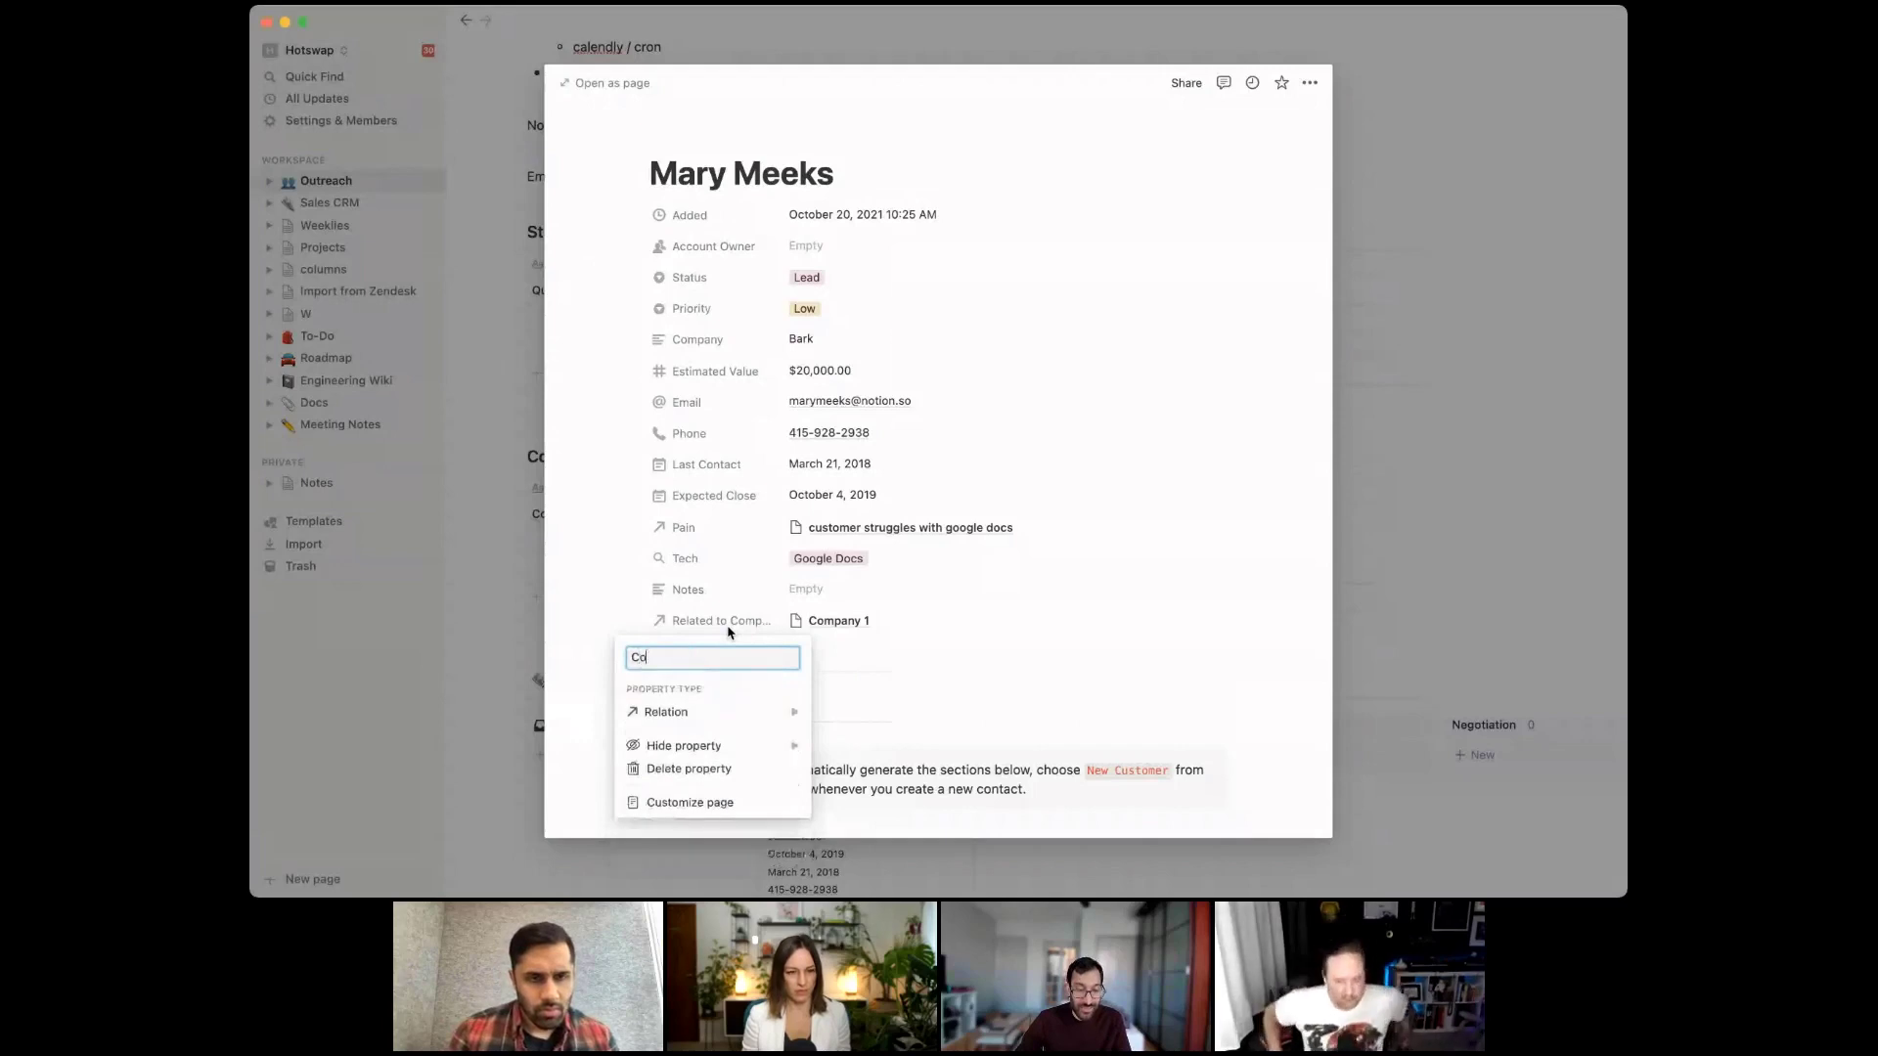
{"action": "key", "text": "Return"}
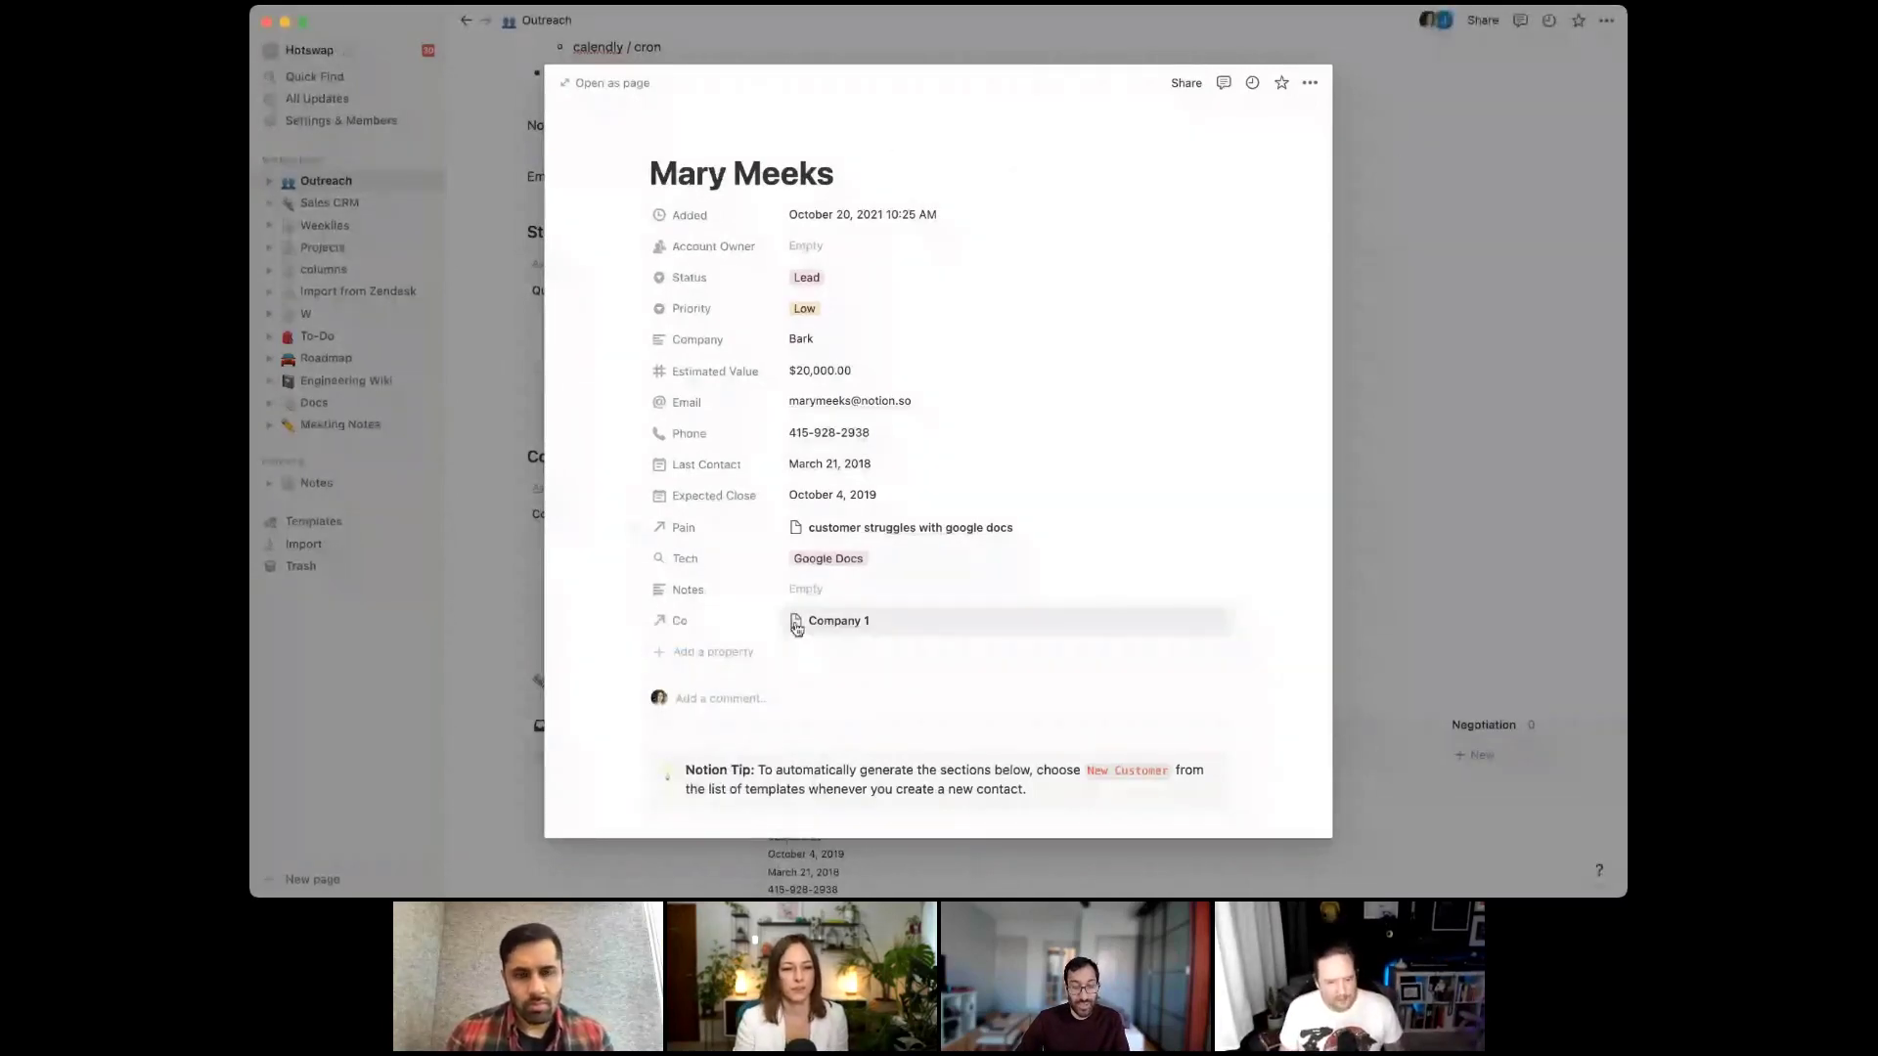
{"action": "left_click", "coordinate": [782, 652]}
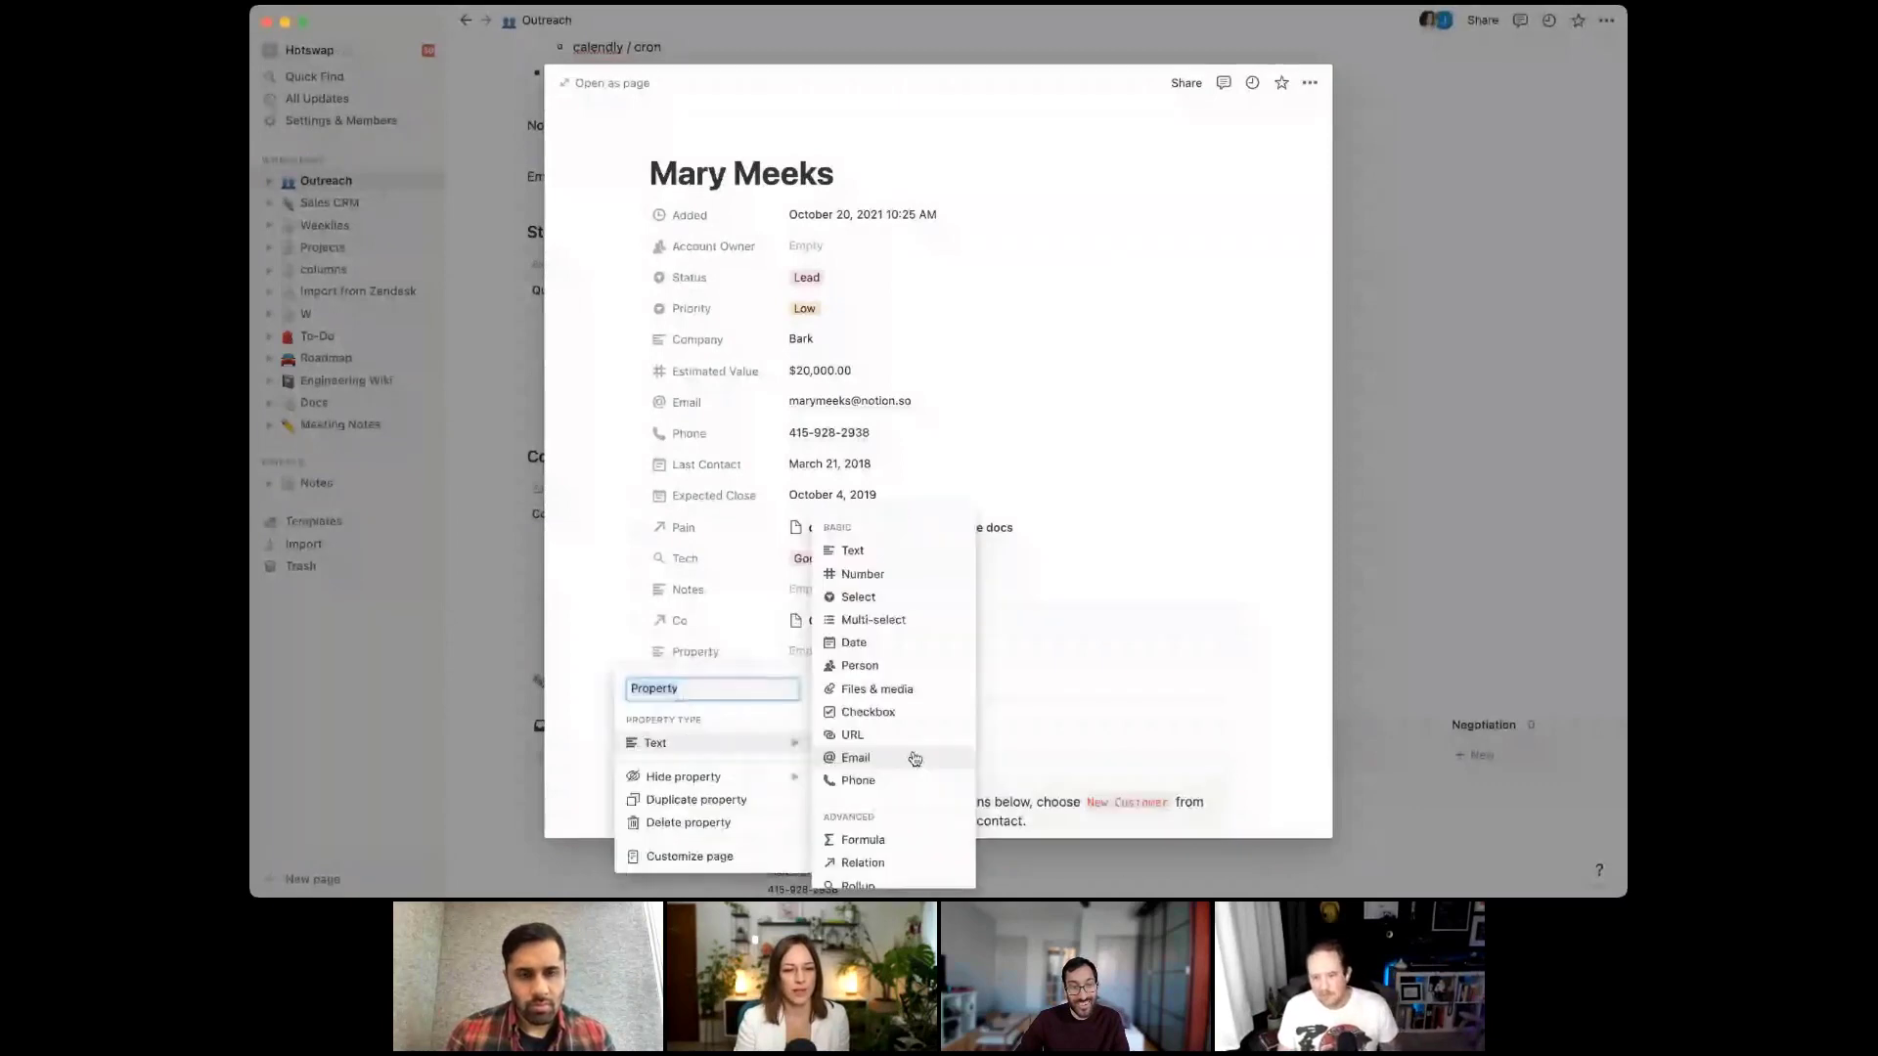
{"action": "scroll", "coordinate": [888, 871], "scroll_direction": "down", "scroll_amount": 5}
{"action": "left_click", "coordinate": [885, 871]}
{"action": "left_click", "coordinate": [722, 660]}
{"action": "type", "text": "Last edited by"}
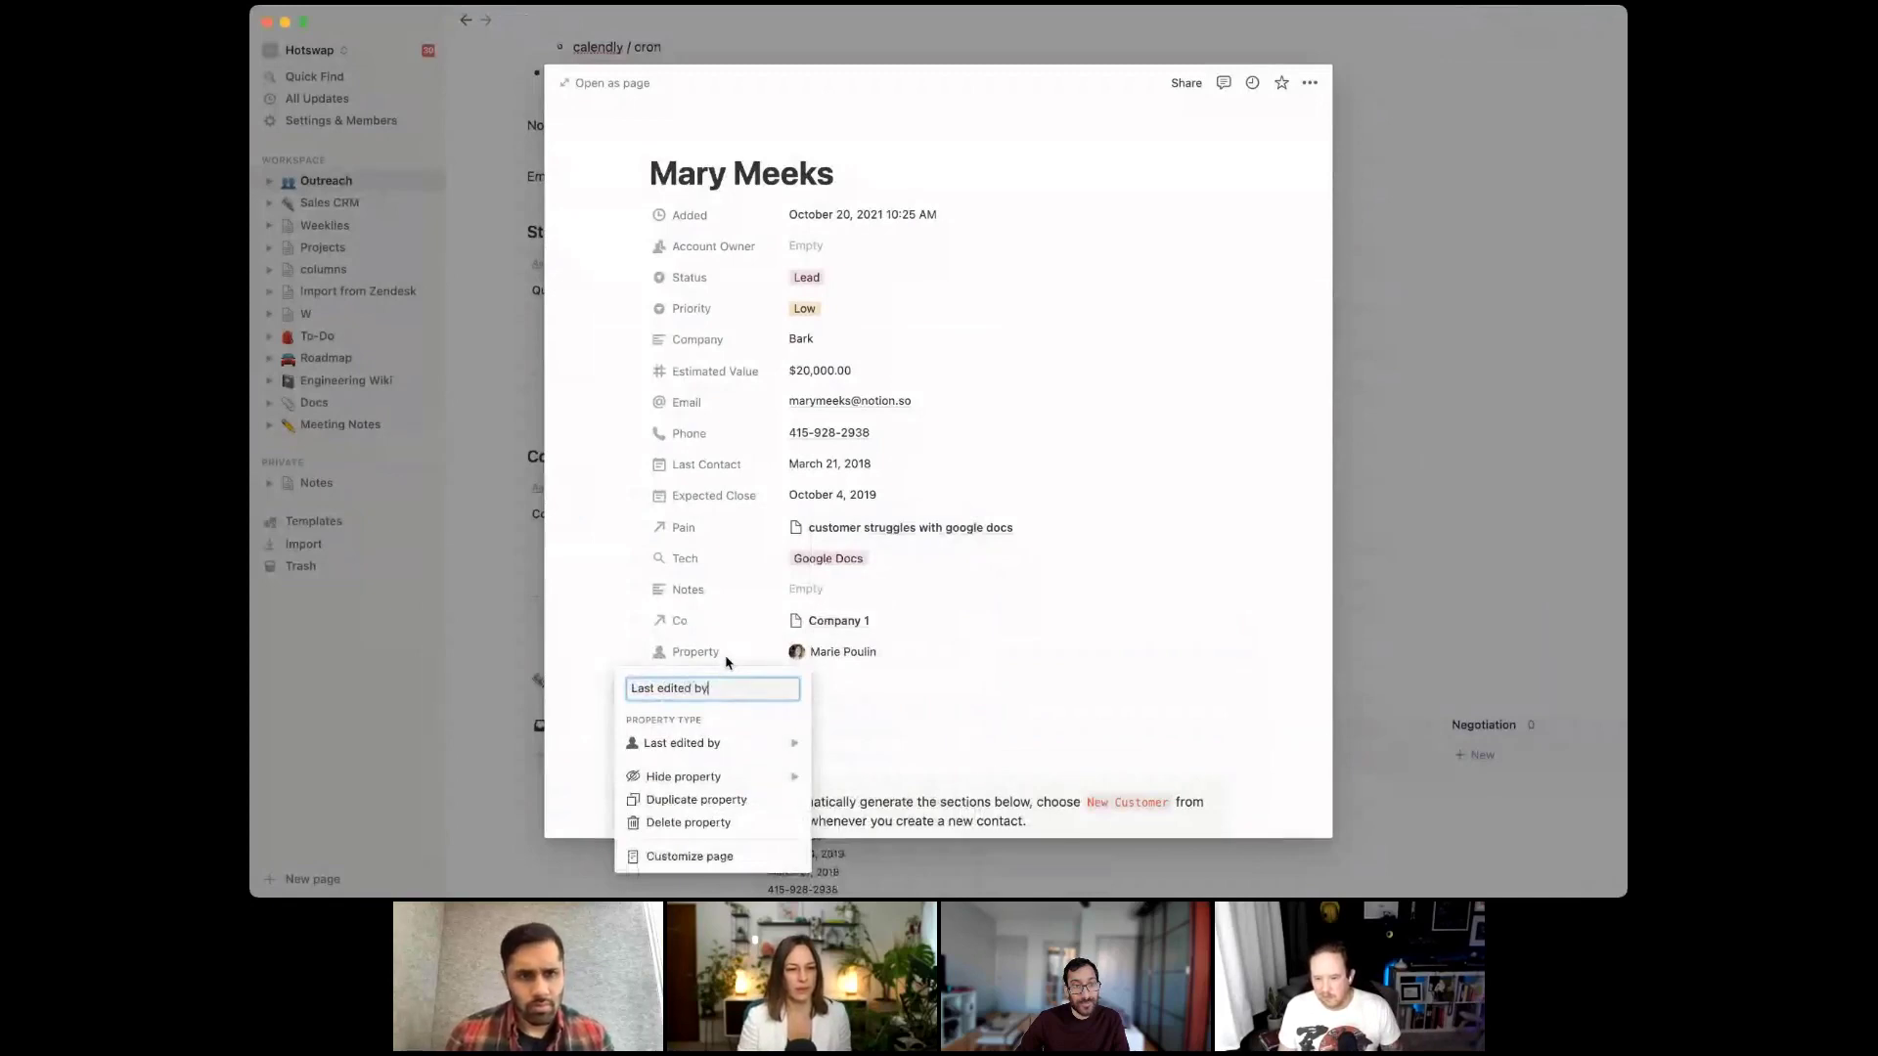
{"action": "key", "text": "Return"}
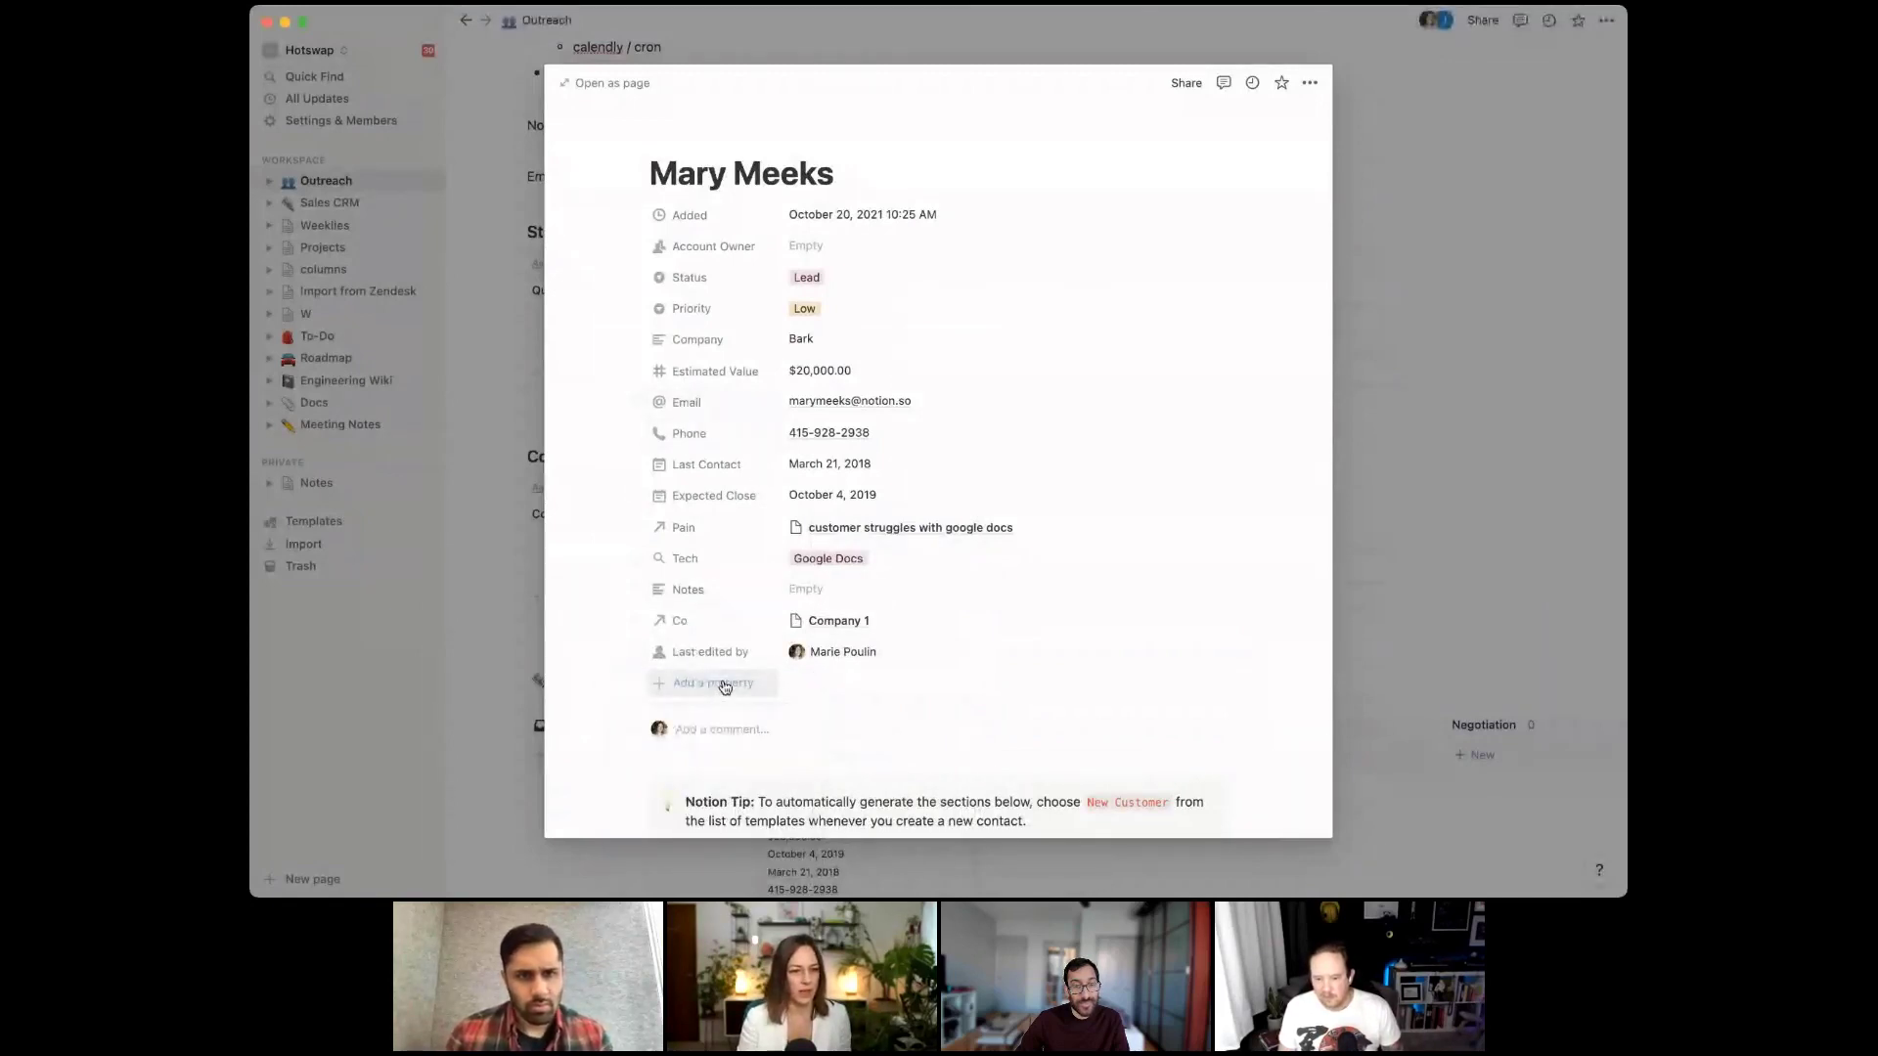
Add a Last edited time property named 'Last edited' and close the record
{"action": "left_click", "coordinate": [724, 685]}
{"action": "mouse_move", "coordinate": [768, 544]}
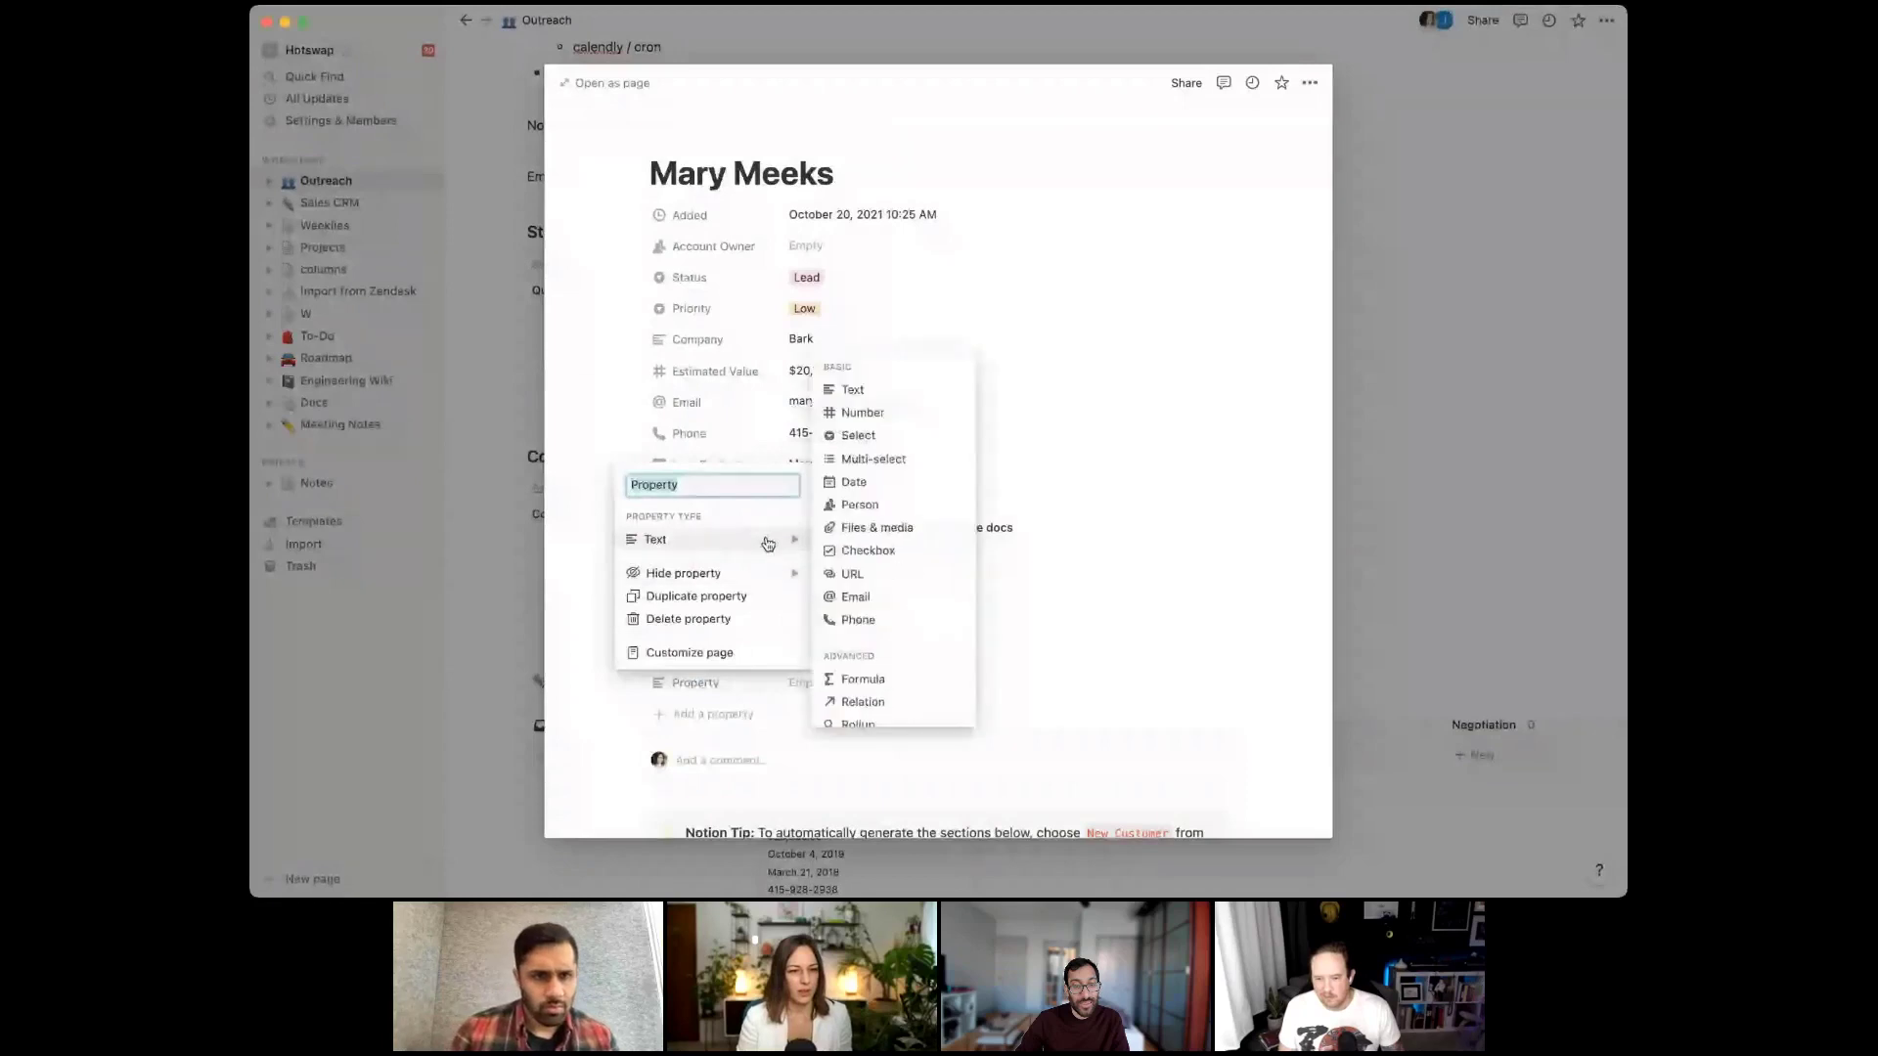
{"action": "scroll", "coordinate": [888, 655], "scroll_direction": "down", "scroll_amount": 3}
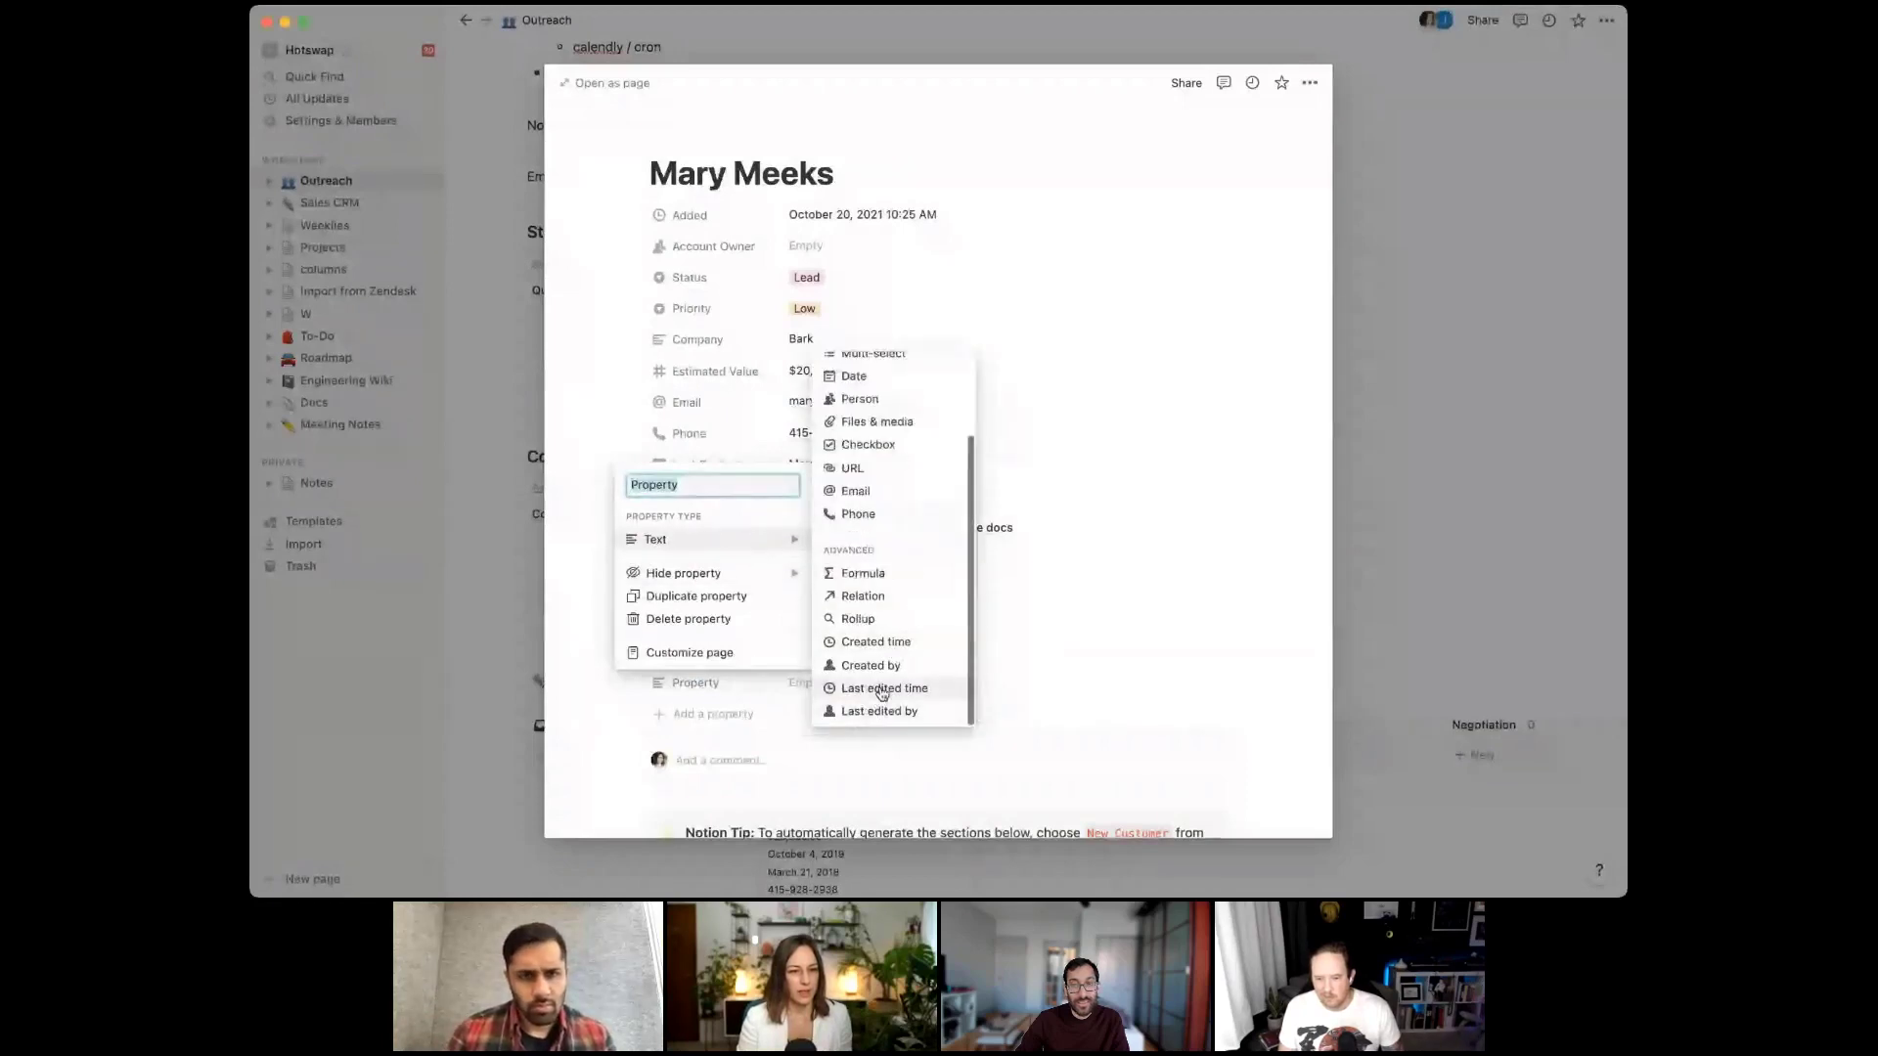
{"action": "left_click", "coordinate": [883, 689]}
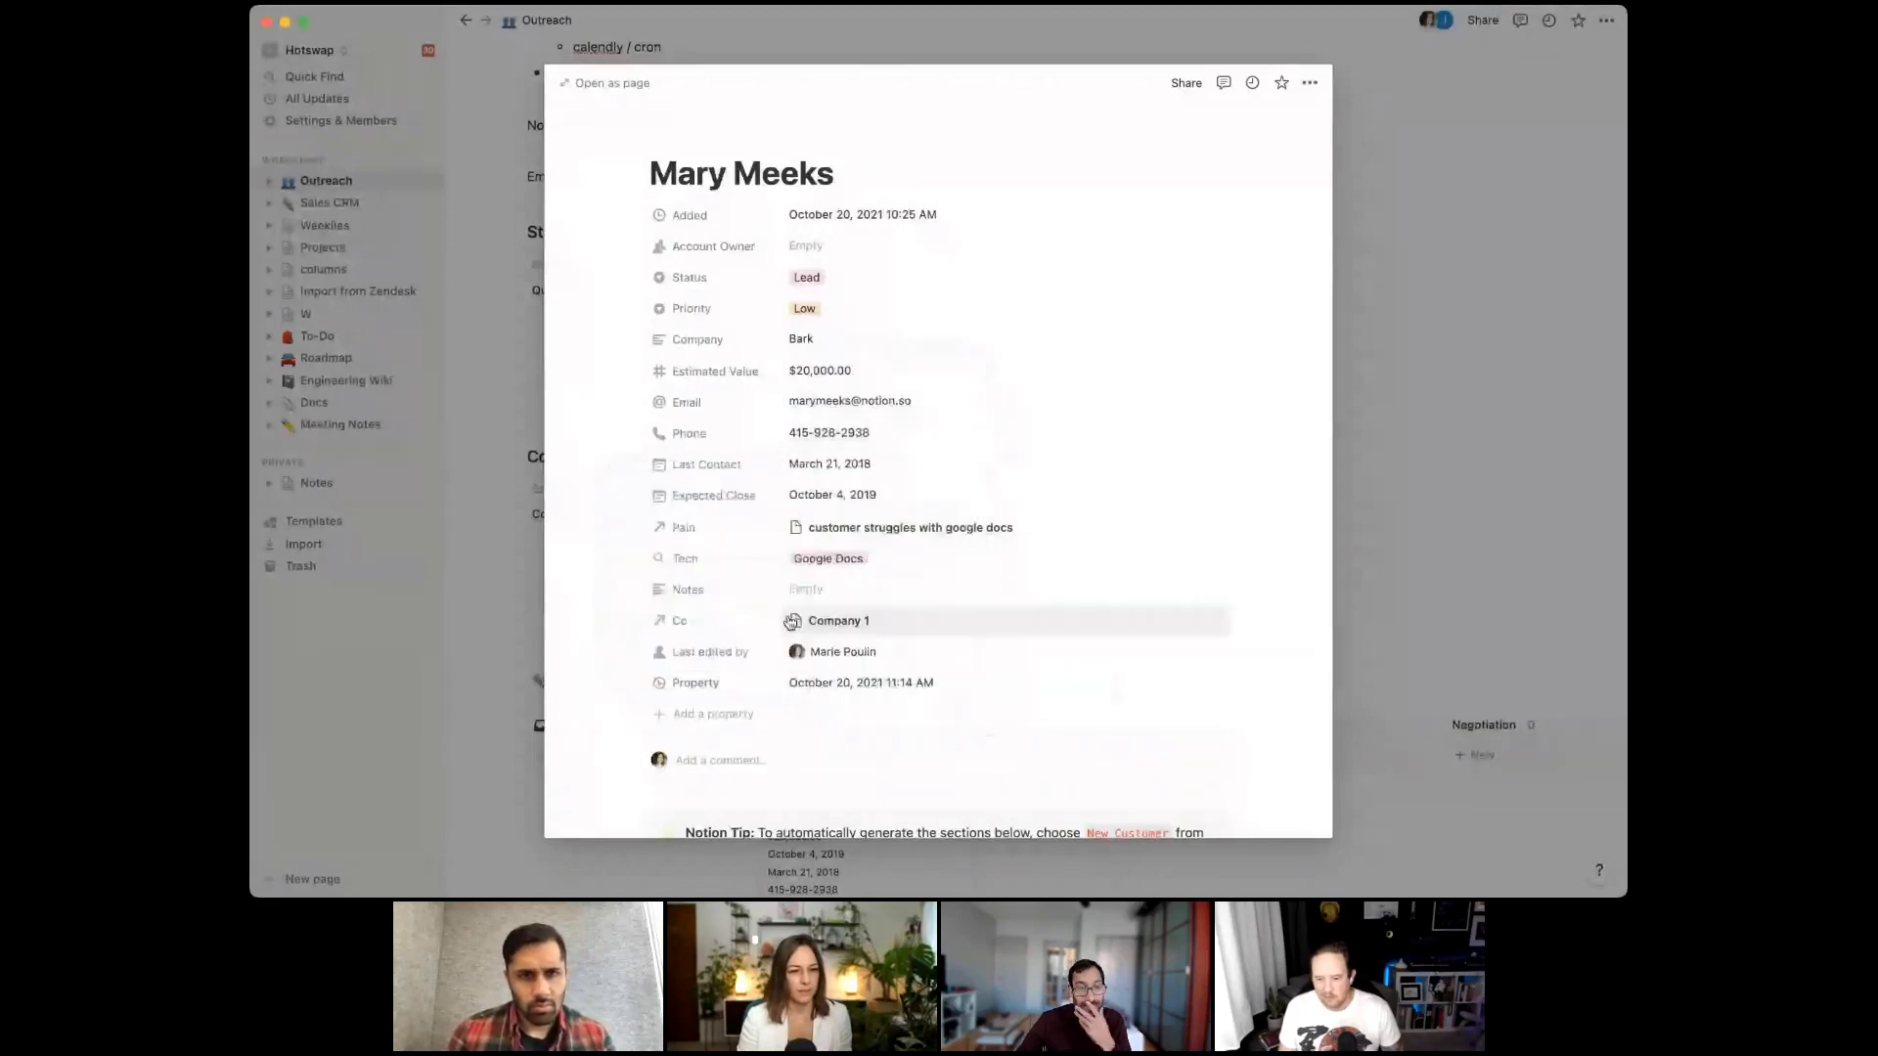
{"action": "left_click", "coordinate": [696, 682]}
{"action": "type", "text": "Last edited"}
{"action": "key", "text": "Return"}
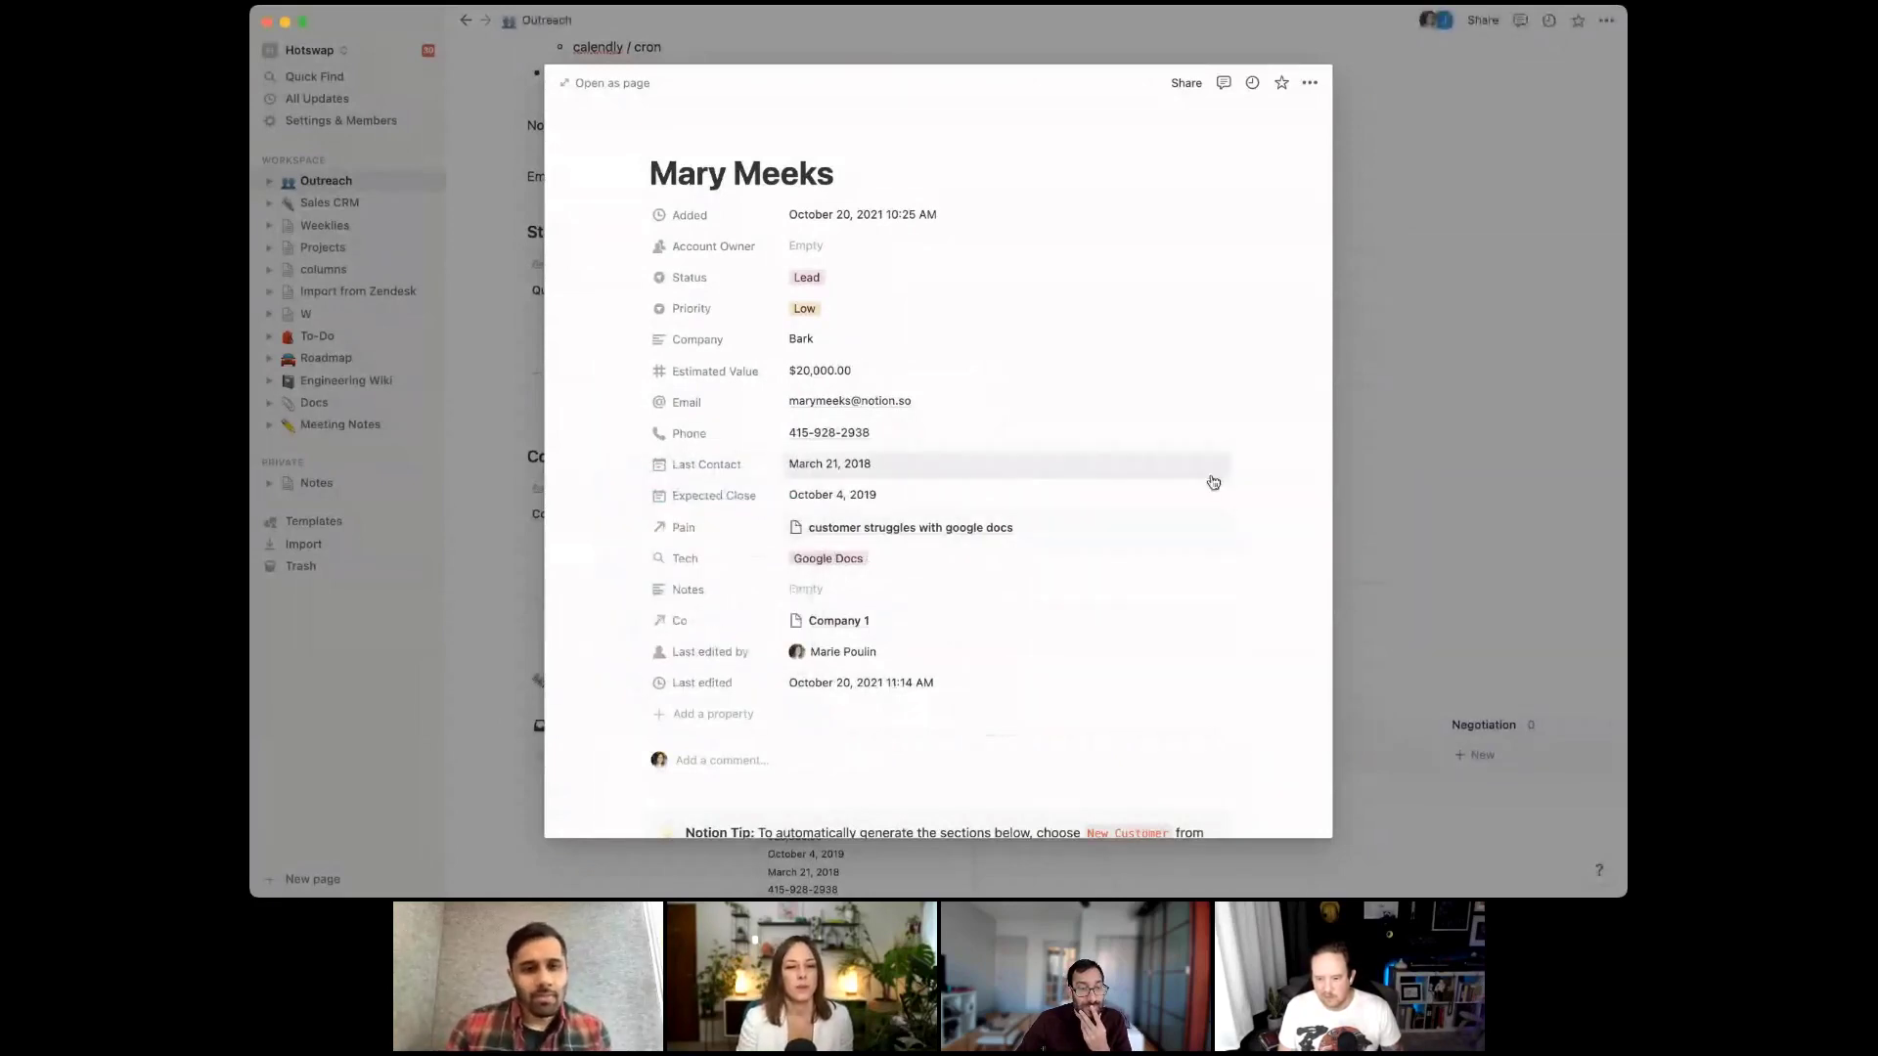
{"action": "left_click", "coordinate": [1297, 21]}
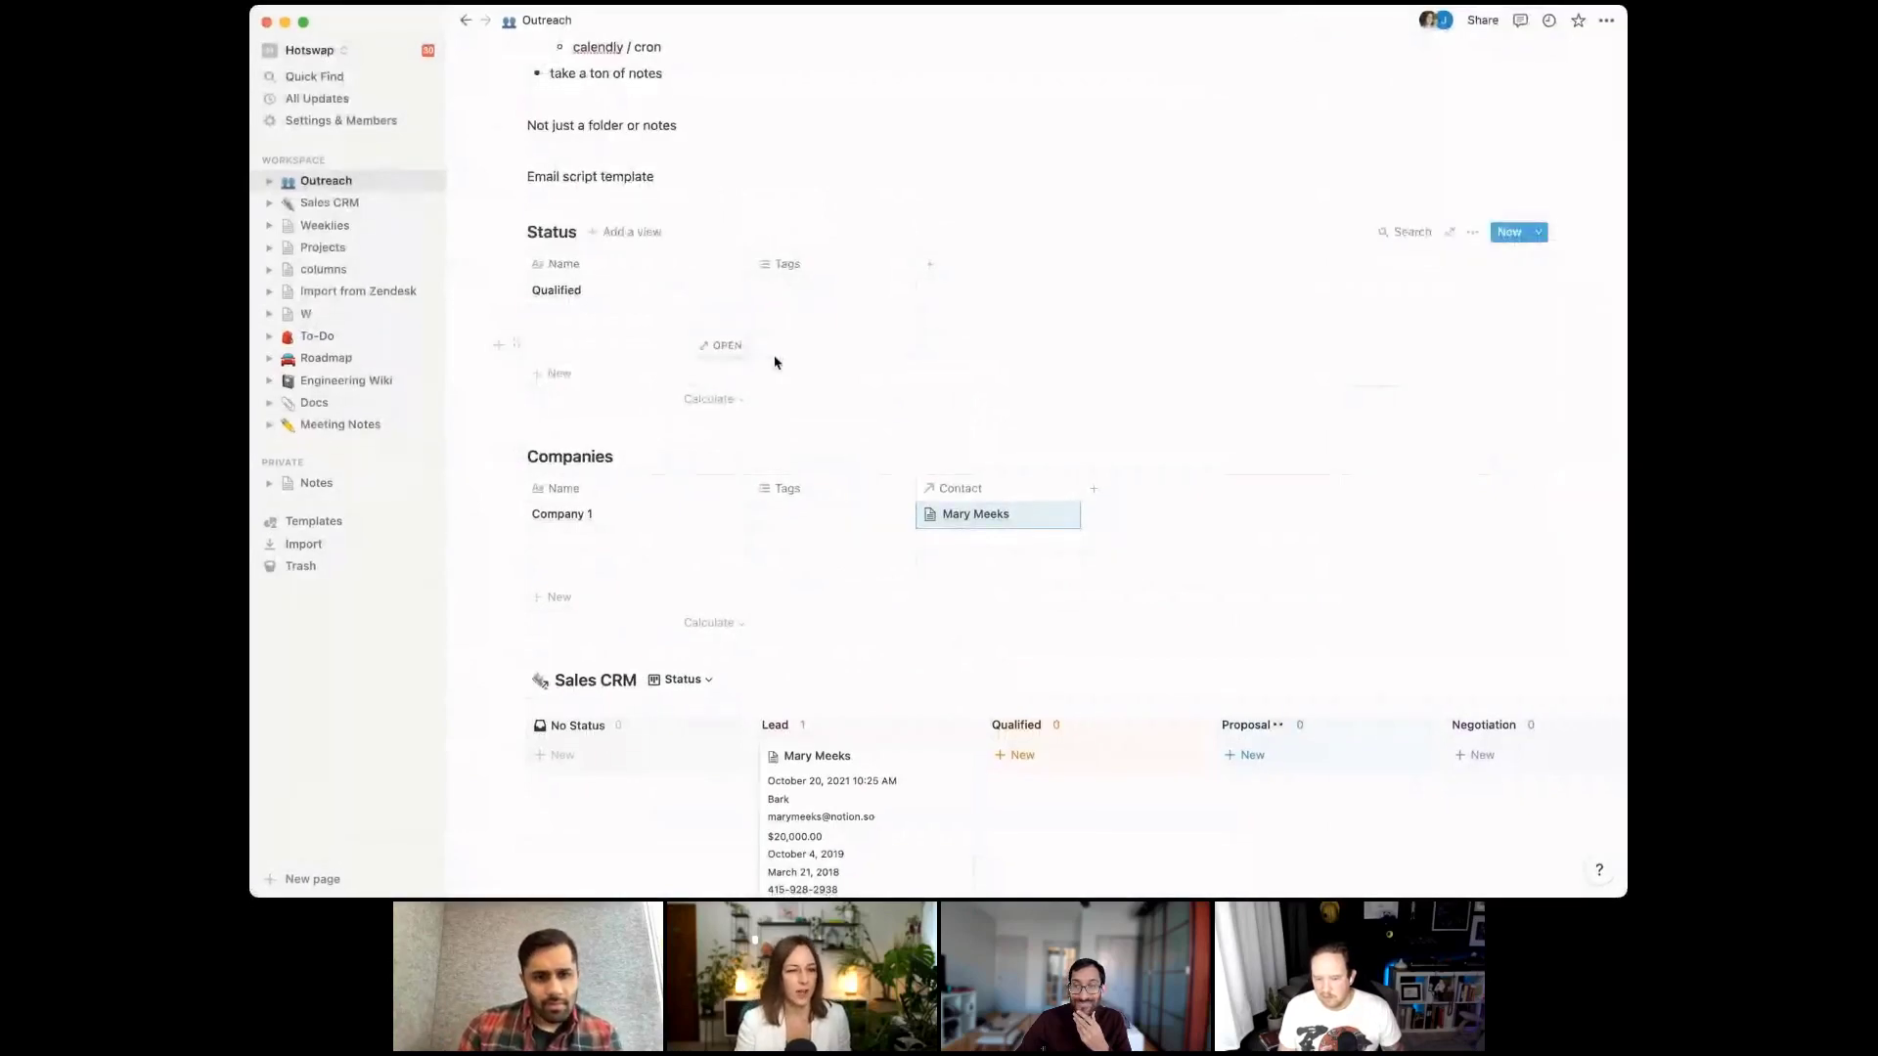
{"action": "left_click_drag", "start_coordinate": [959, 488], "coordinate": [709, 491]}
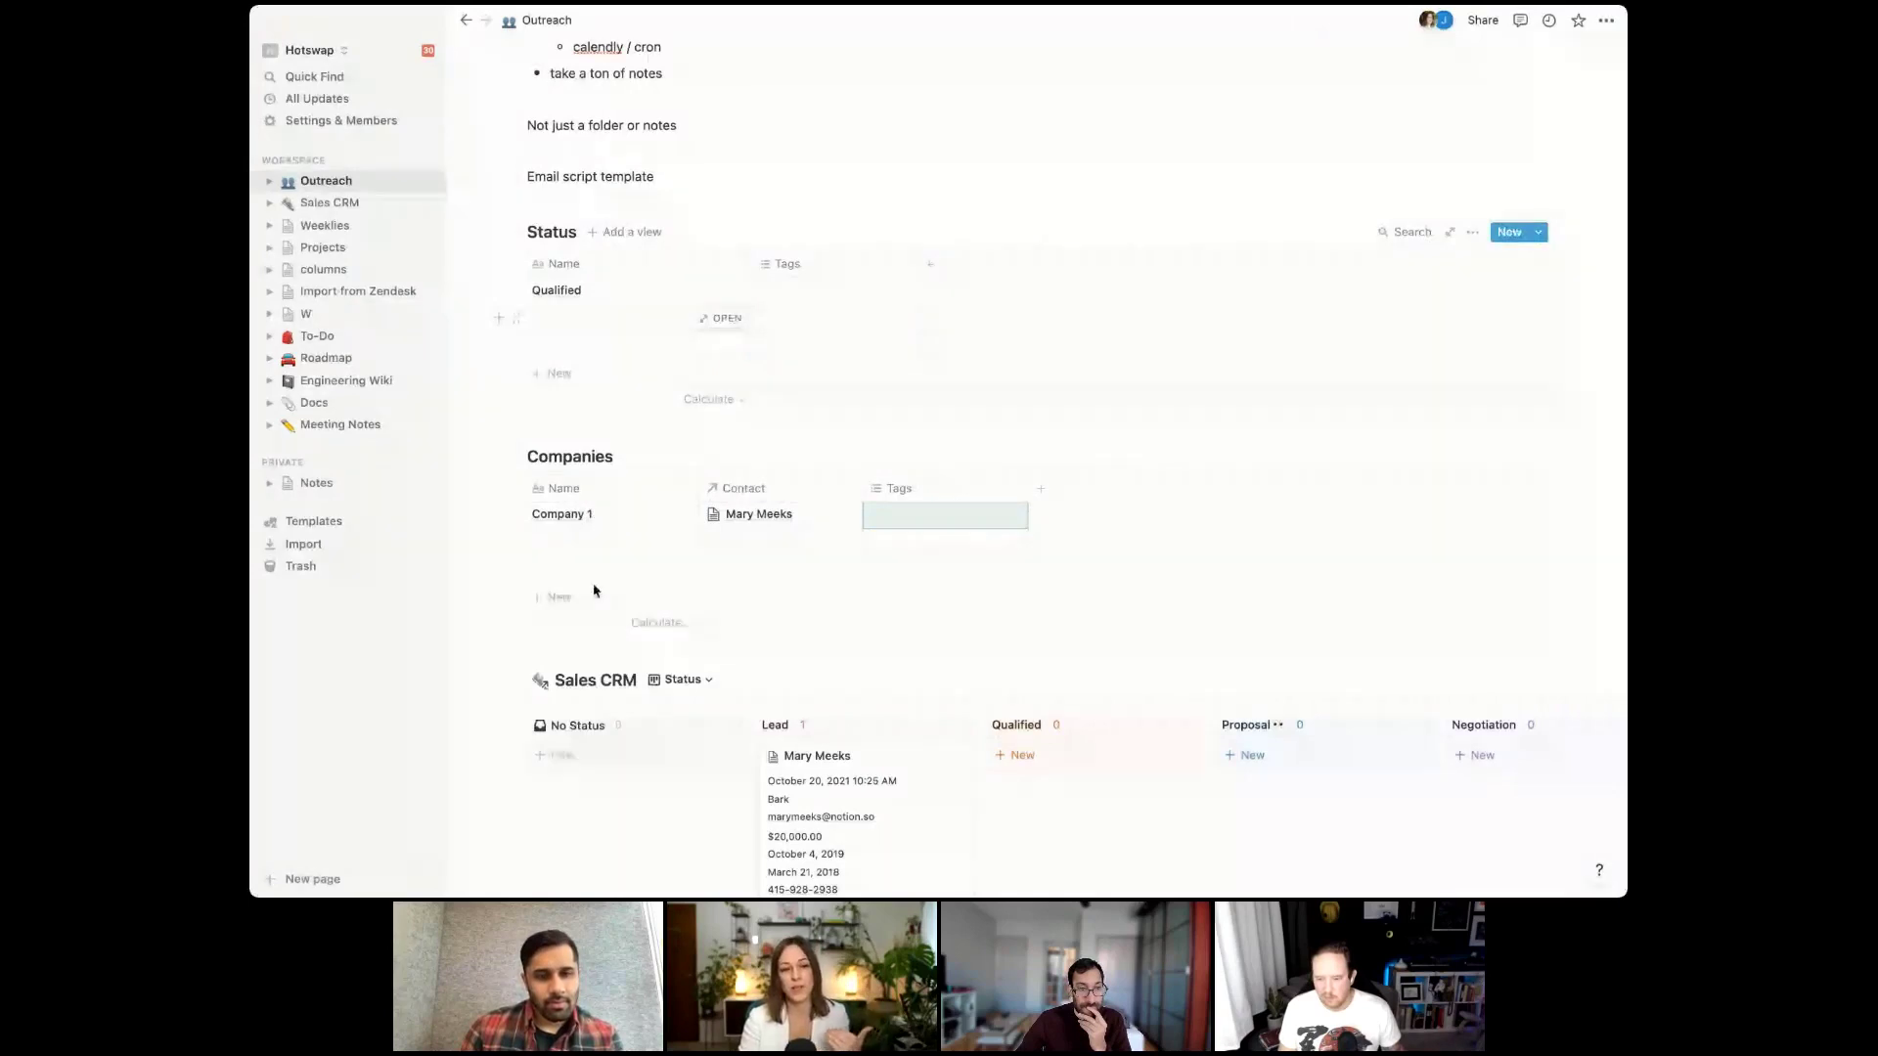
{"action": "left_click", "coordinate": [673, 515]}
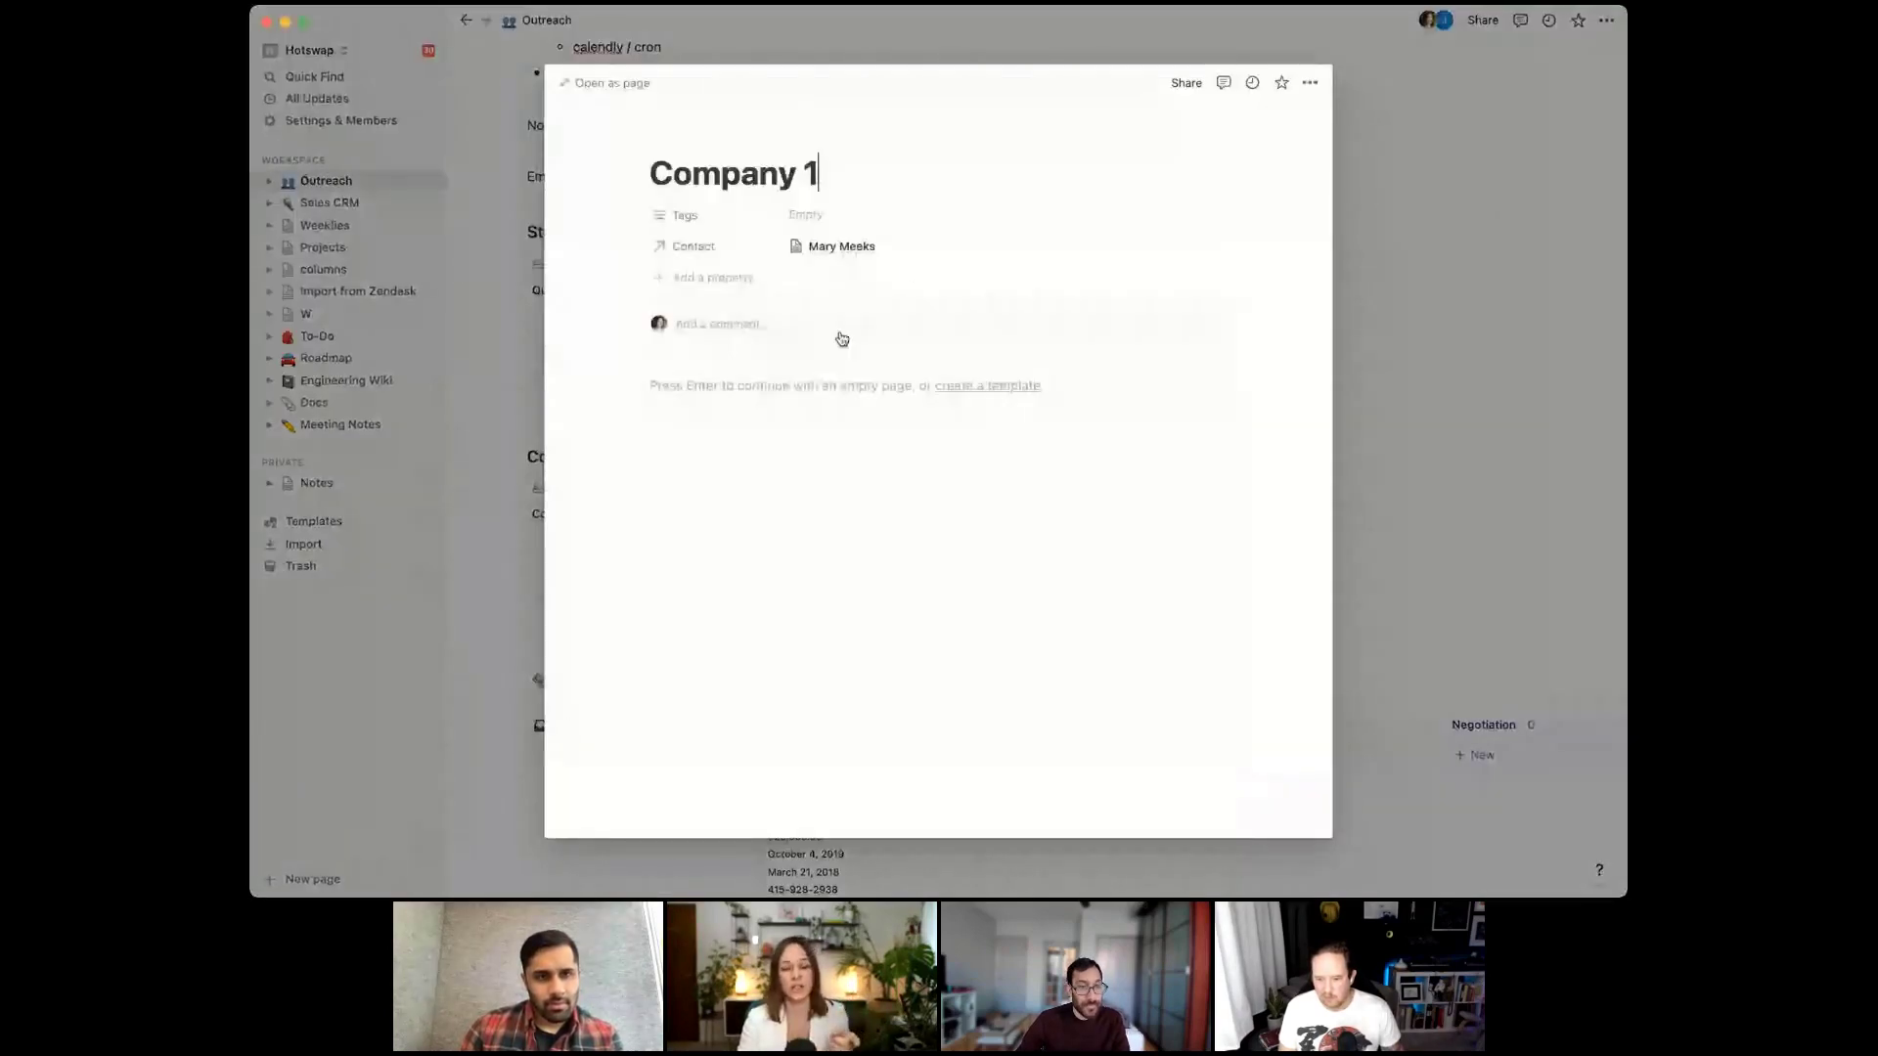
{"action": "left_click", "coordinate": [963, 249]}
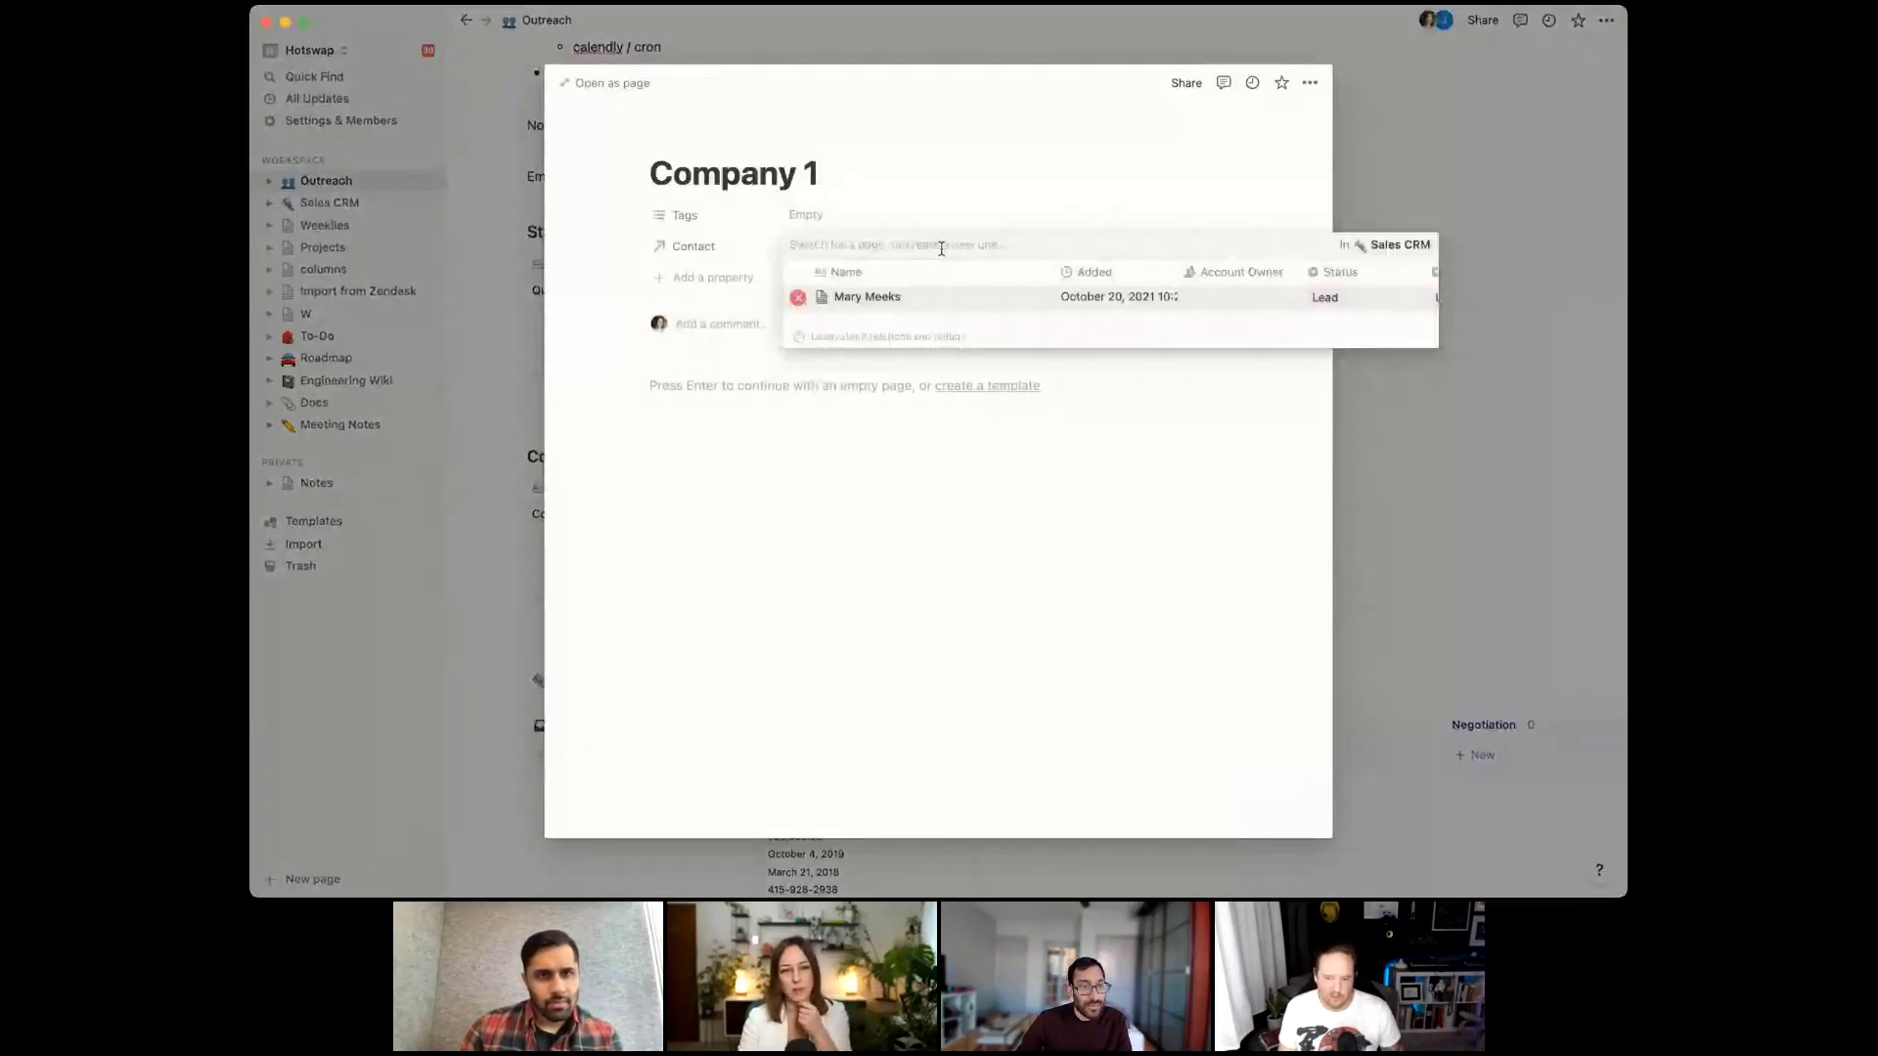
{"action": "left_click", "coordinate": [719, 568]}
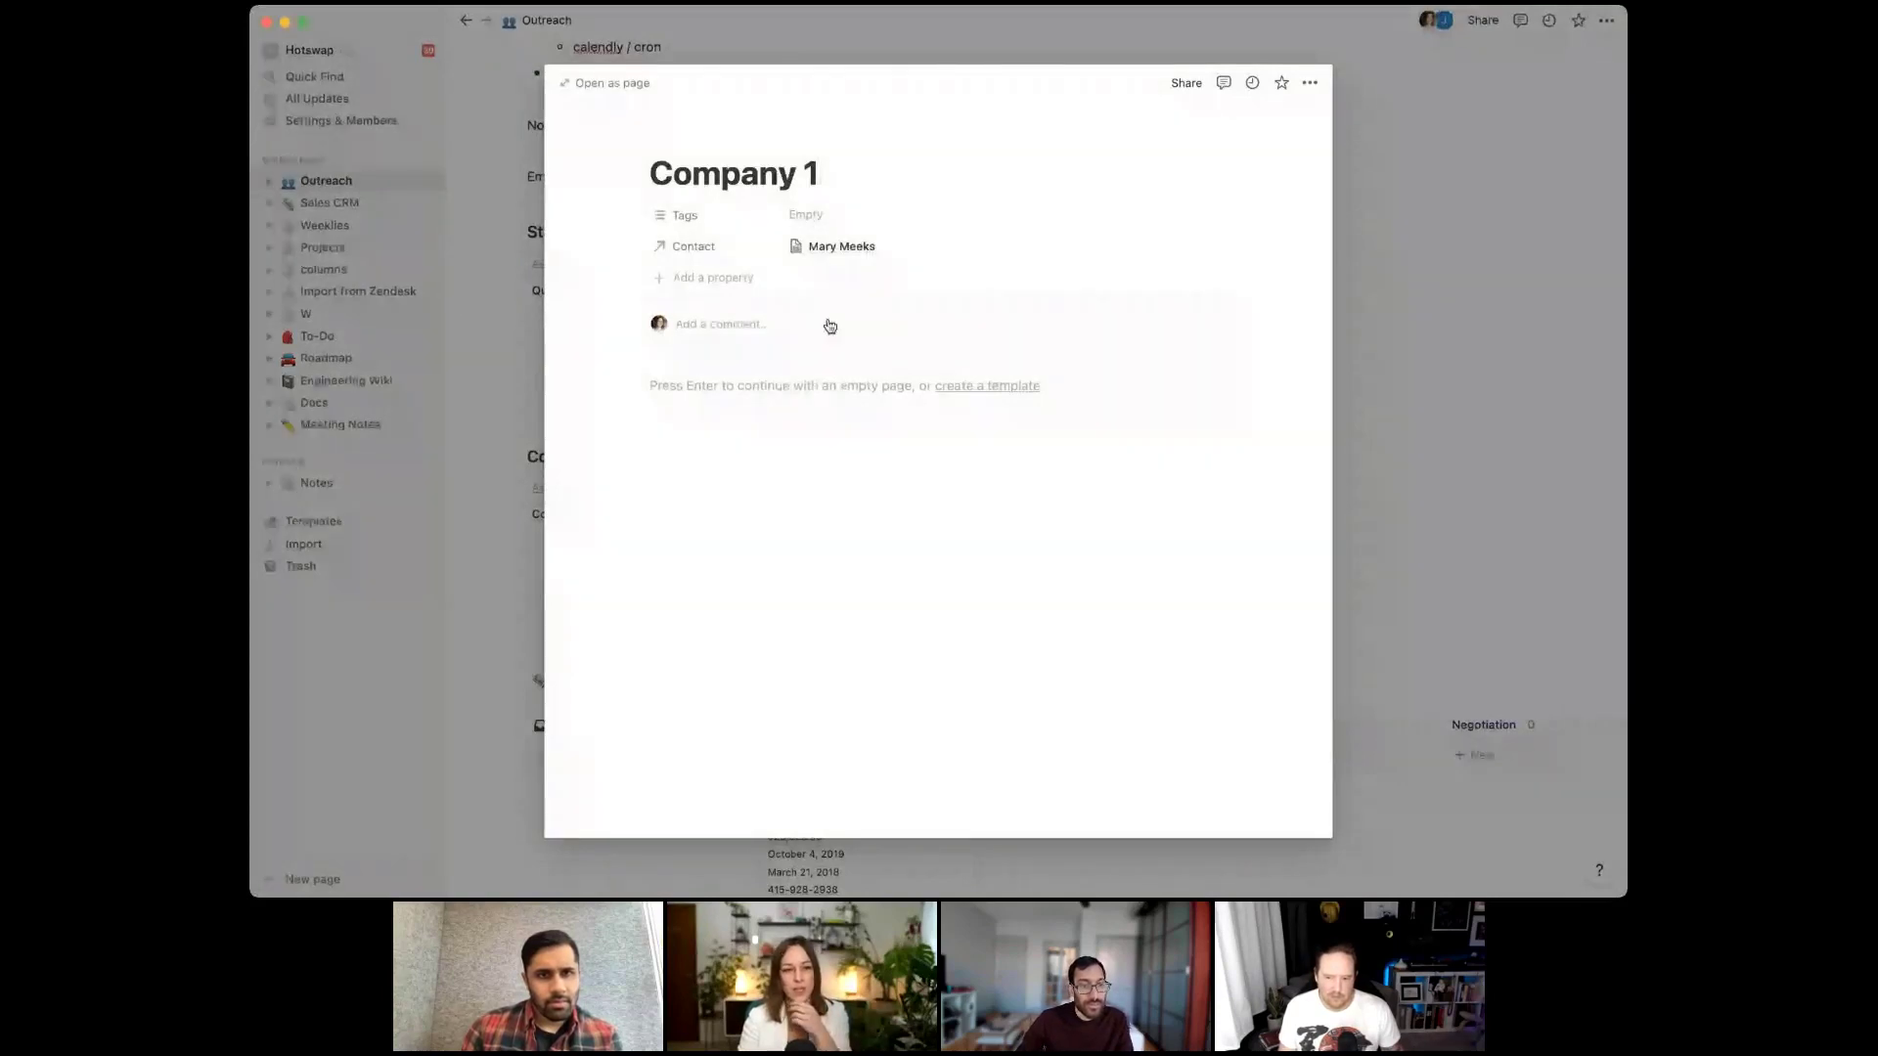
Add a Notes property to Company 1 and close its page
{"action": "left_click", "coordinate": [720, 279]}
{"action": "type", "text": "Notes"}
{"action": "key", "text": "Return"}
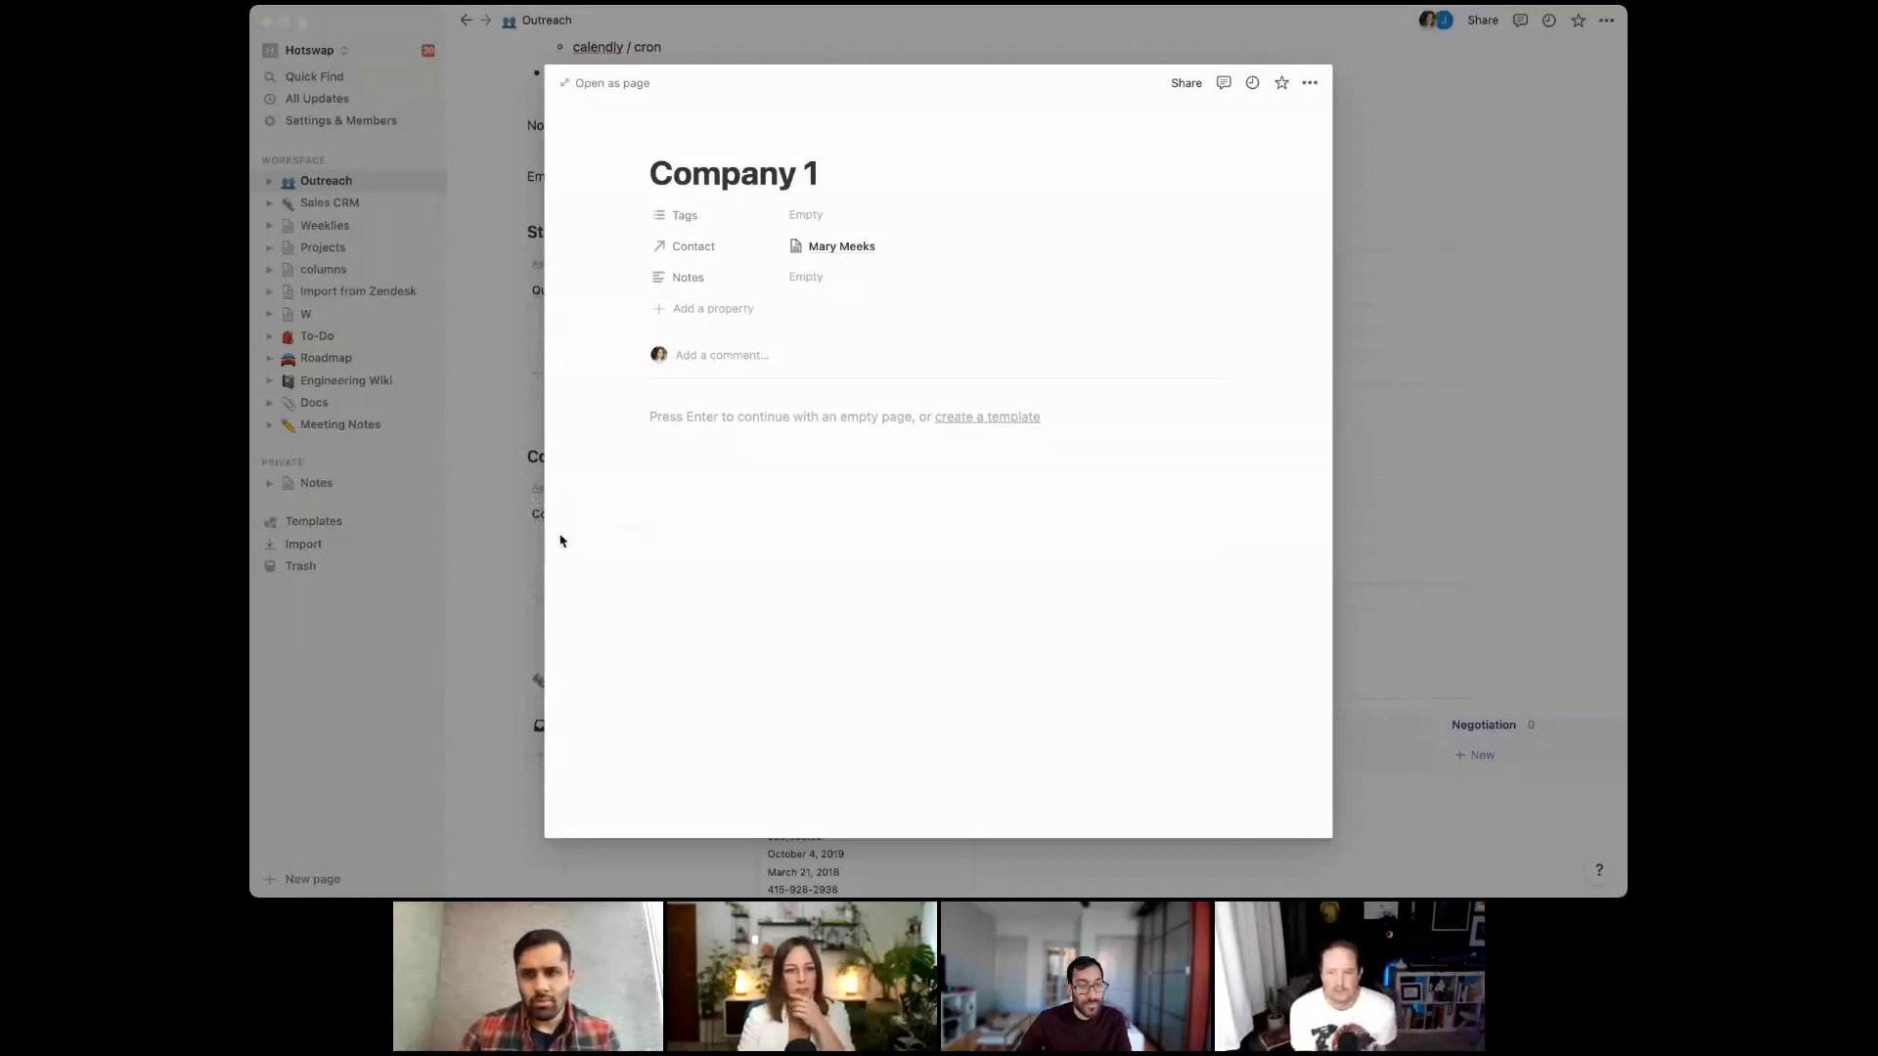
{"action": "left_click", "coordinate": [503, 577]}
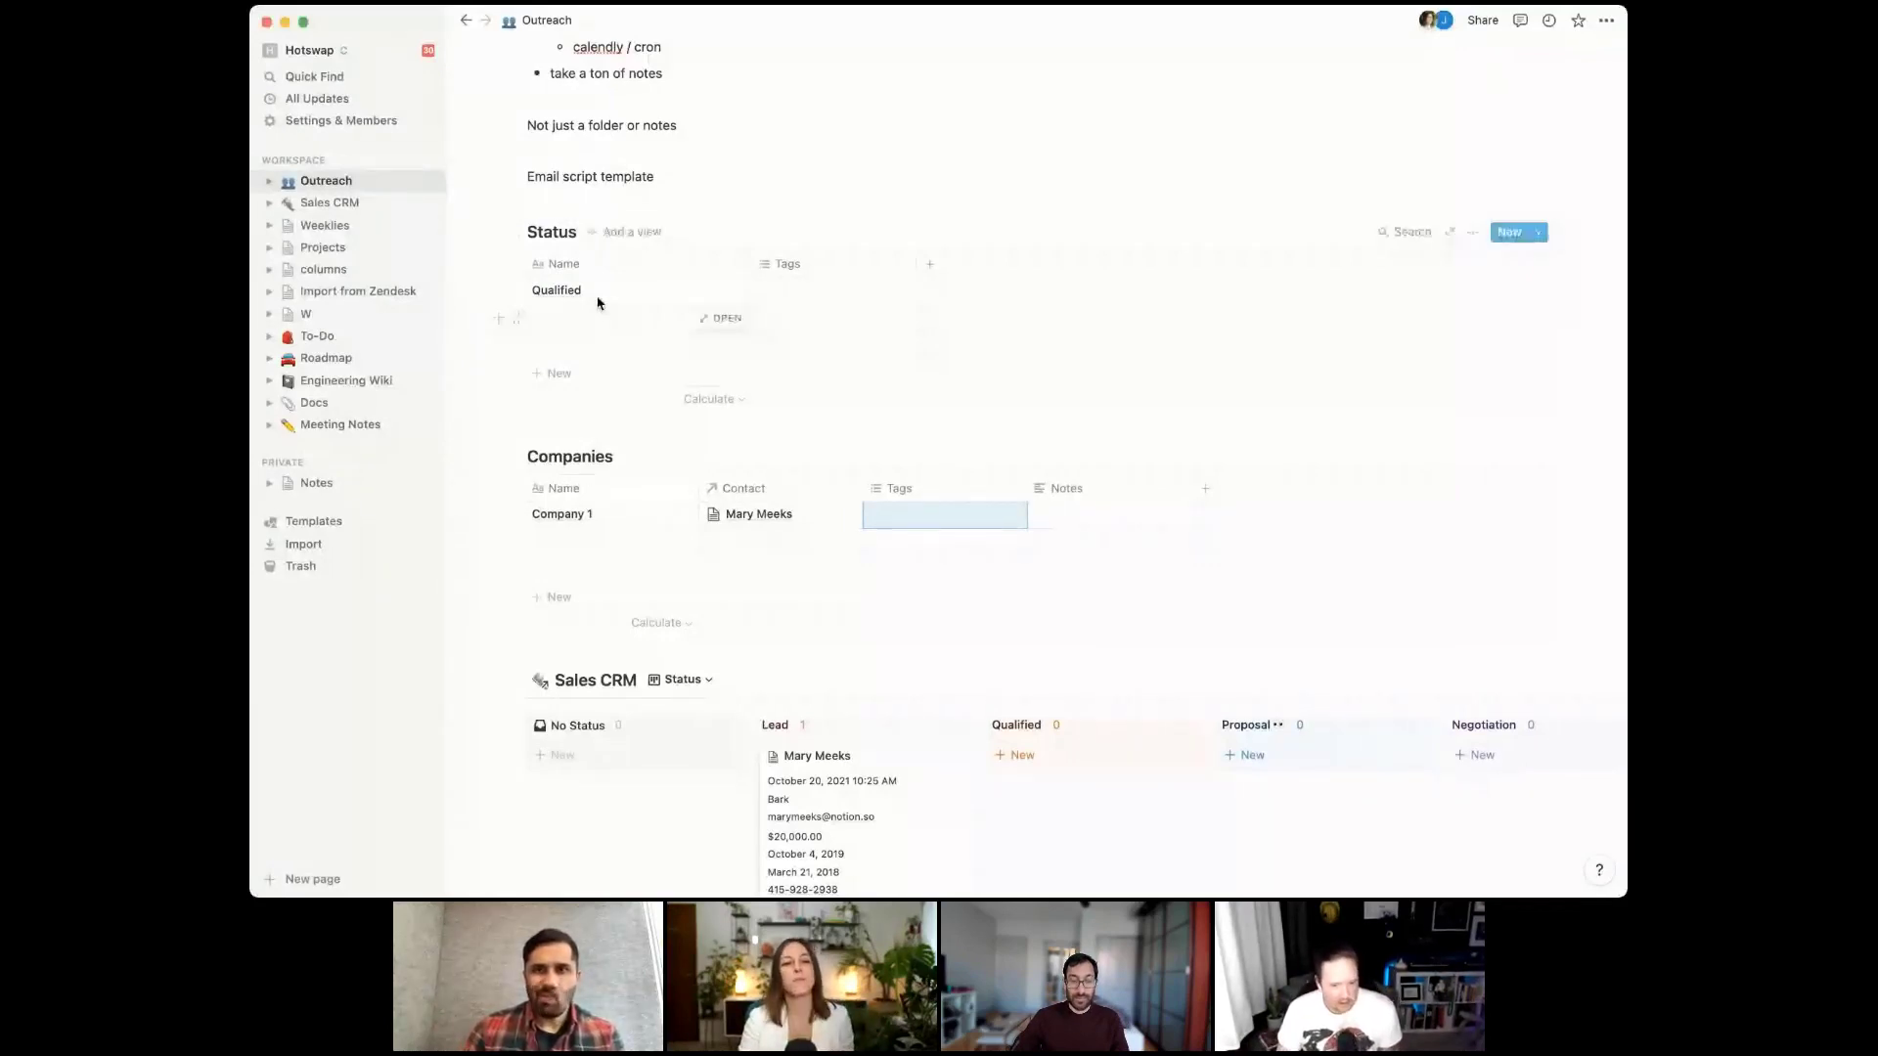
Create a board view of Status grouped by Name, with groups sorted alphabetically
{"action": "left_click", "coordinate": [630, 235]}
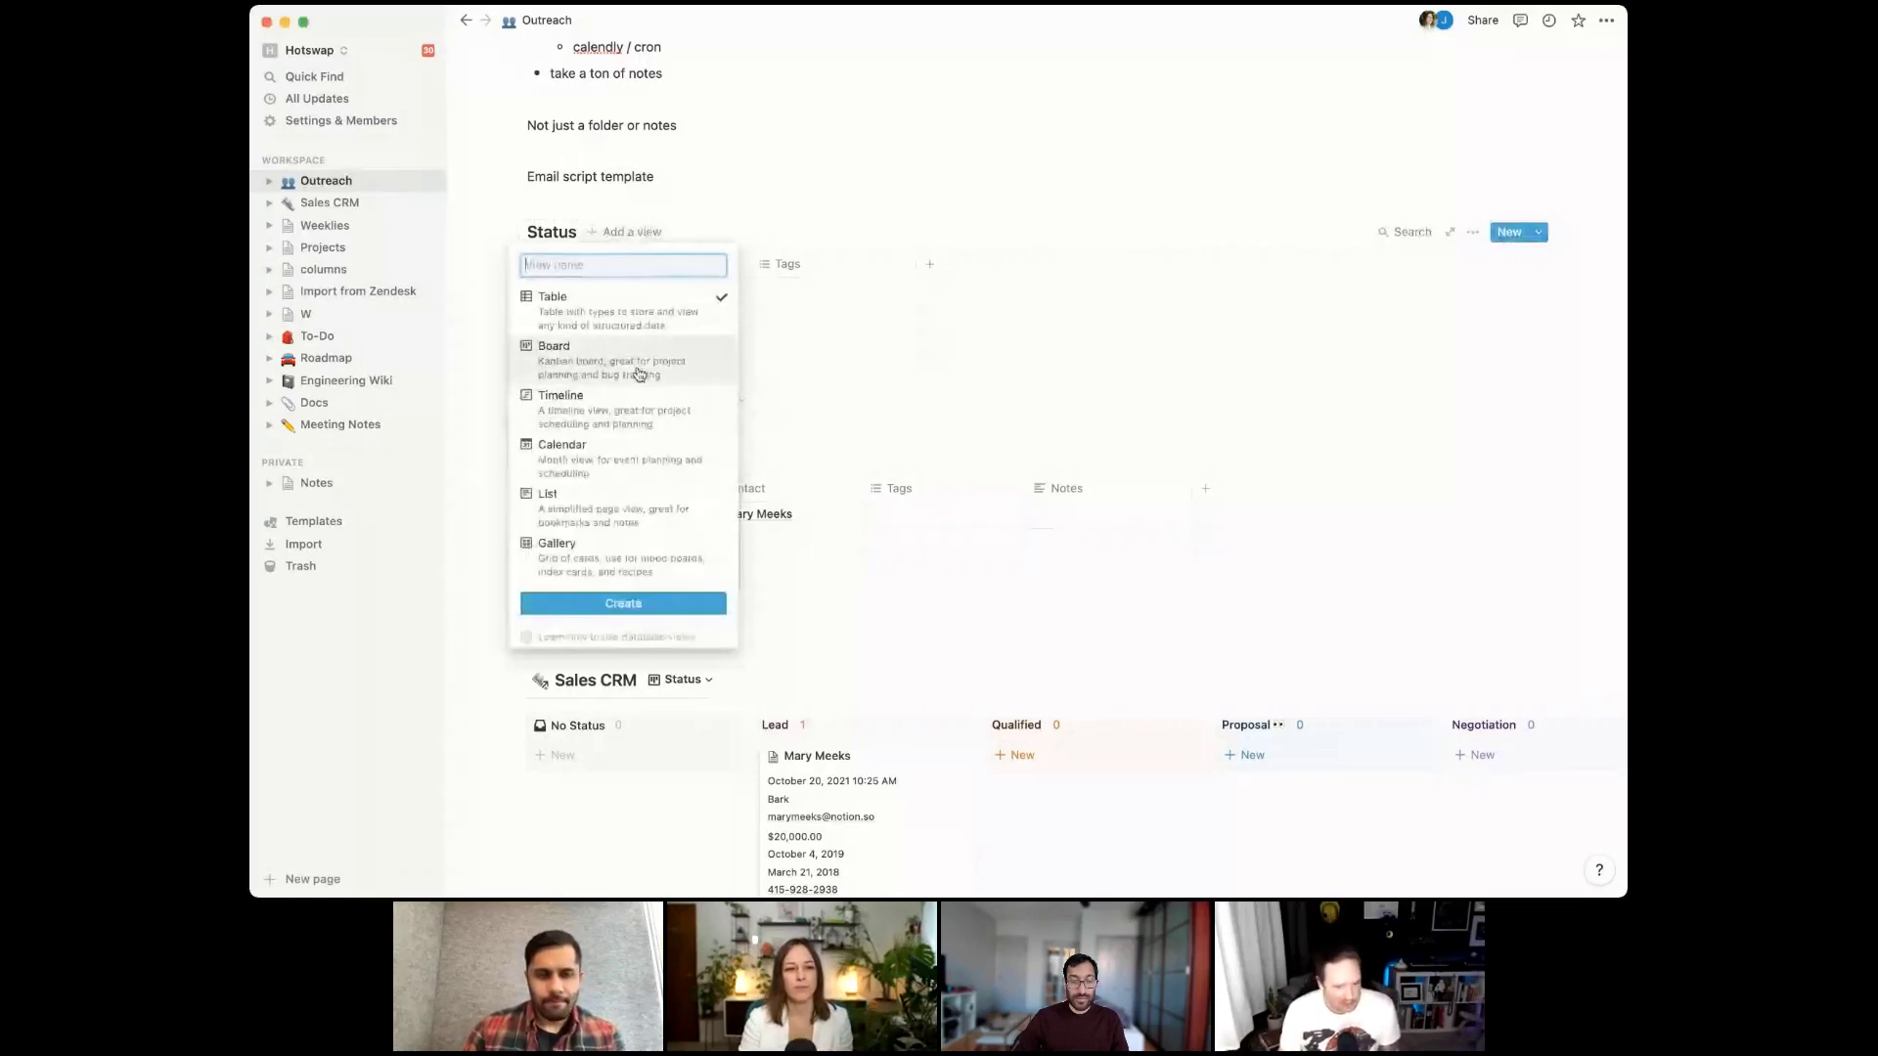
{"action": "key", "text": "Escape"}
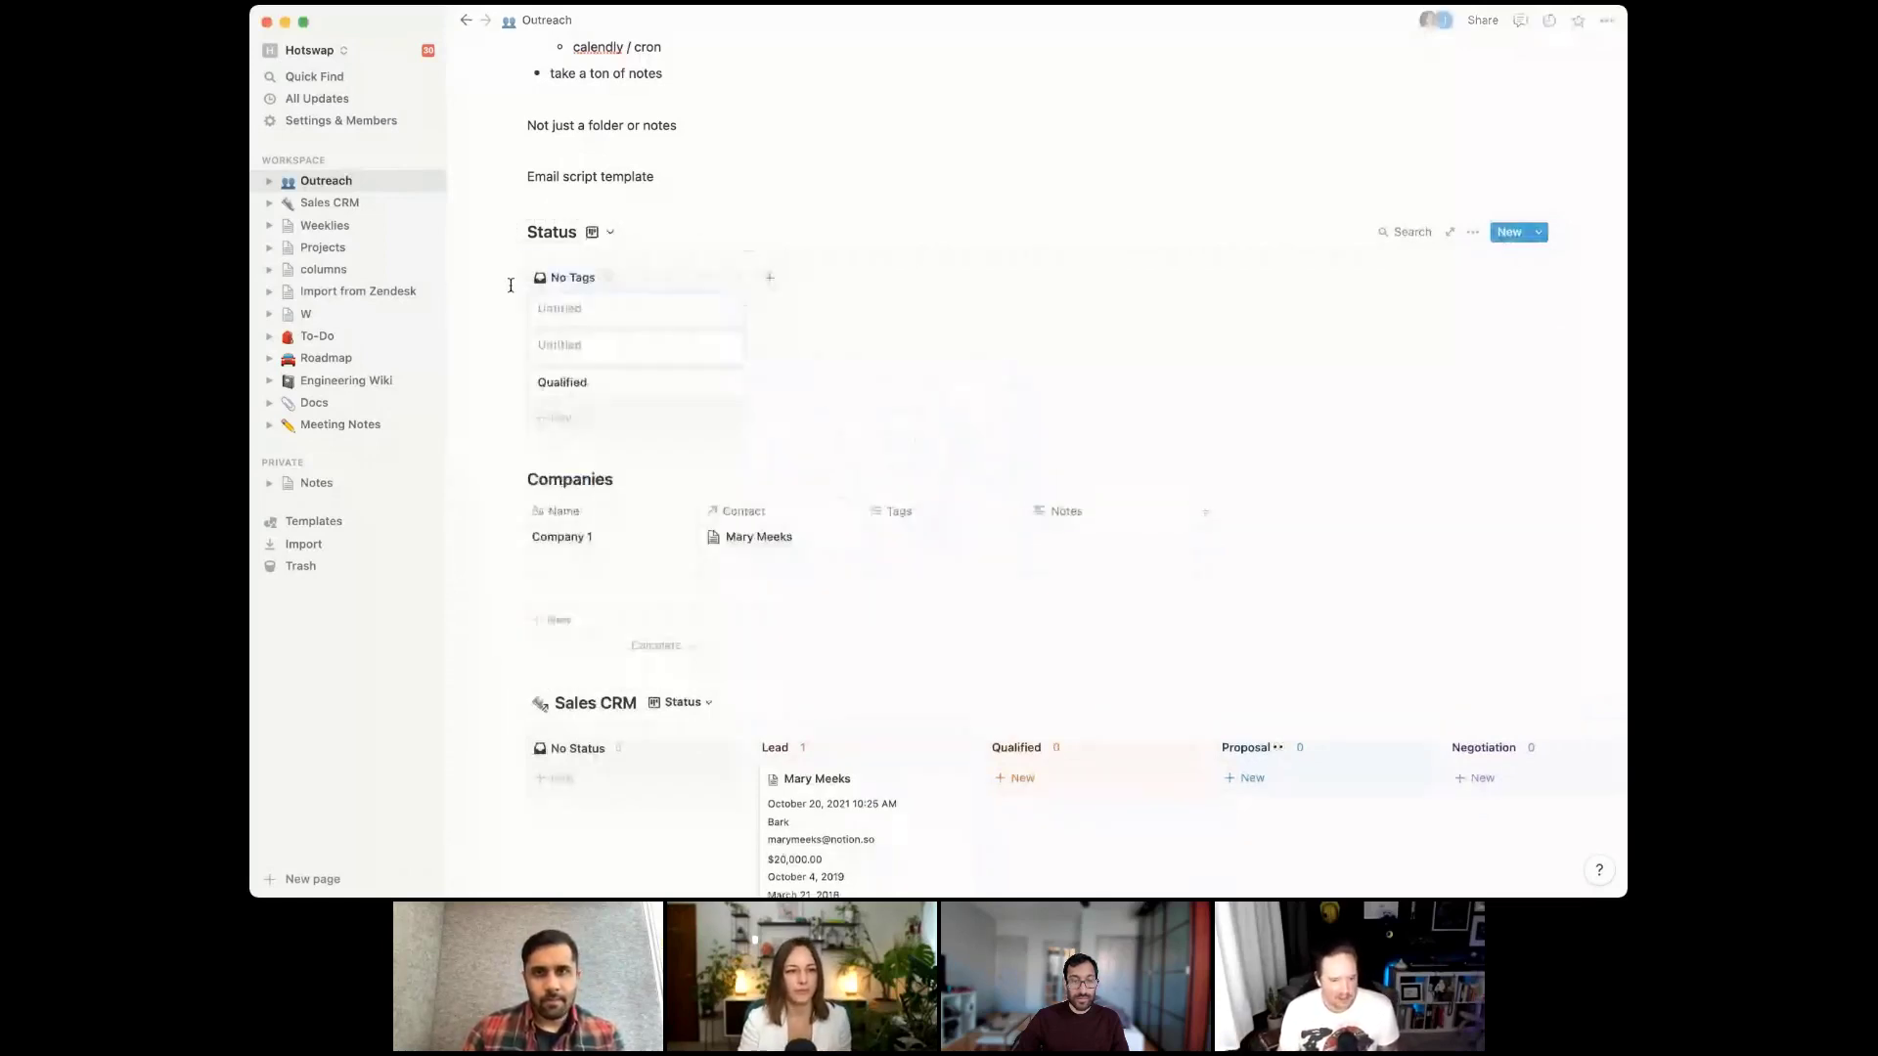
{"action": "left_click", "coordinate": [1474, 232]}
{"action": "left_click", "coordinate": [1484, 465]}
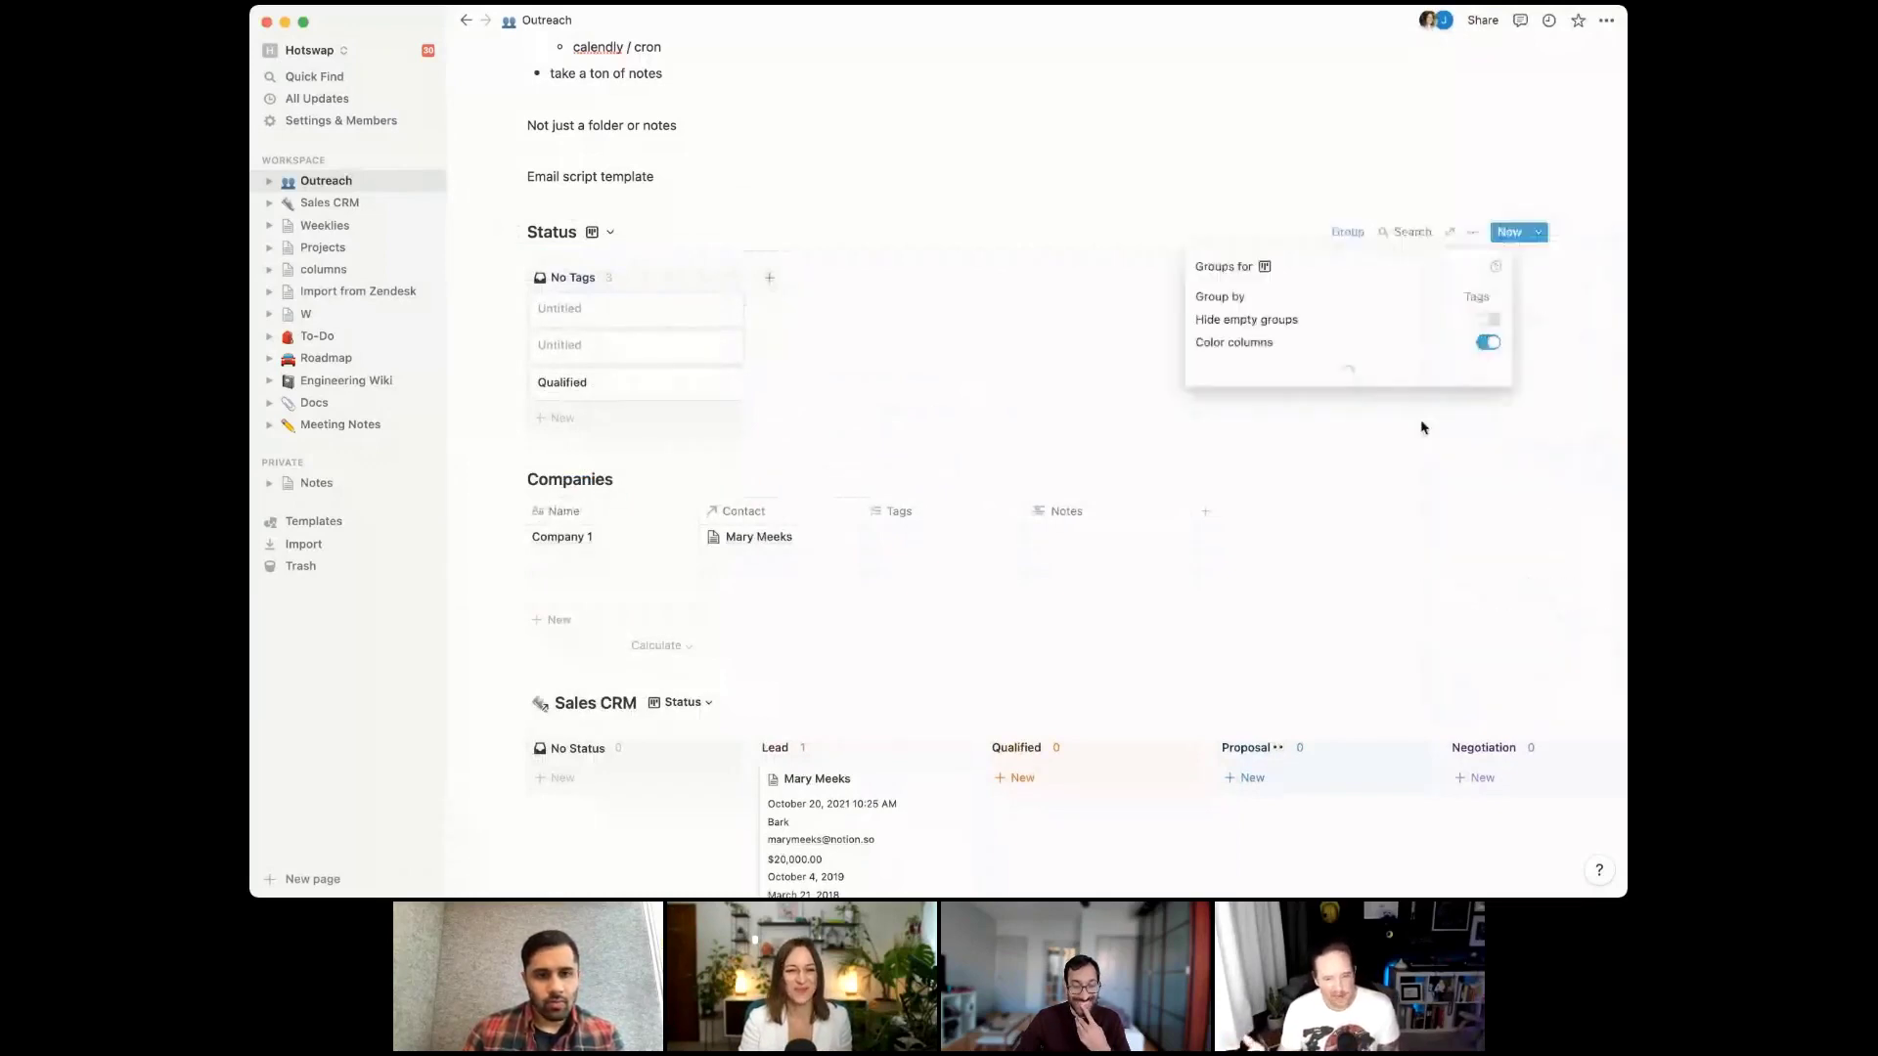
{"action": "left_click", "coordinate": [1510, 299]}
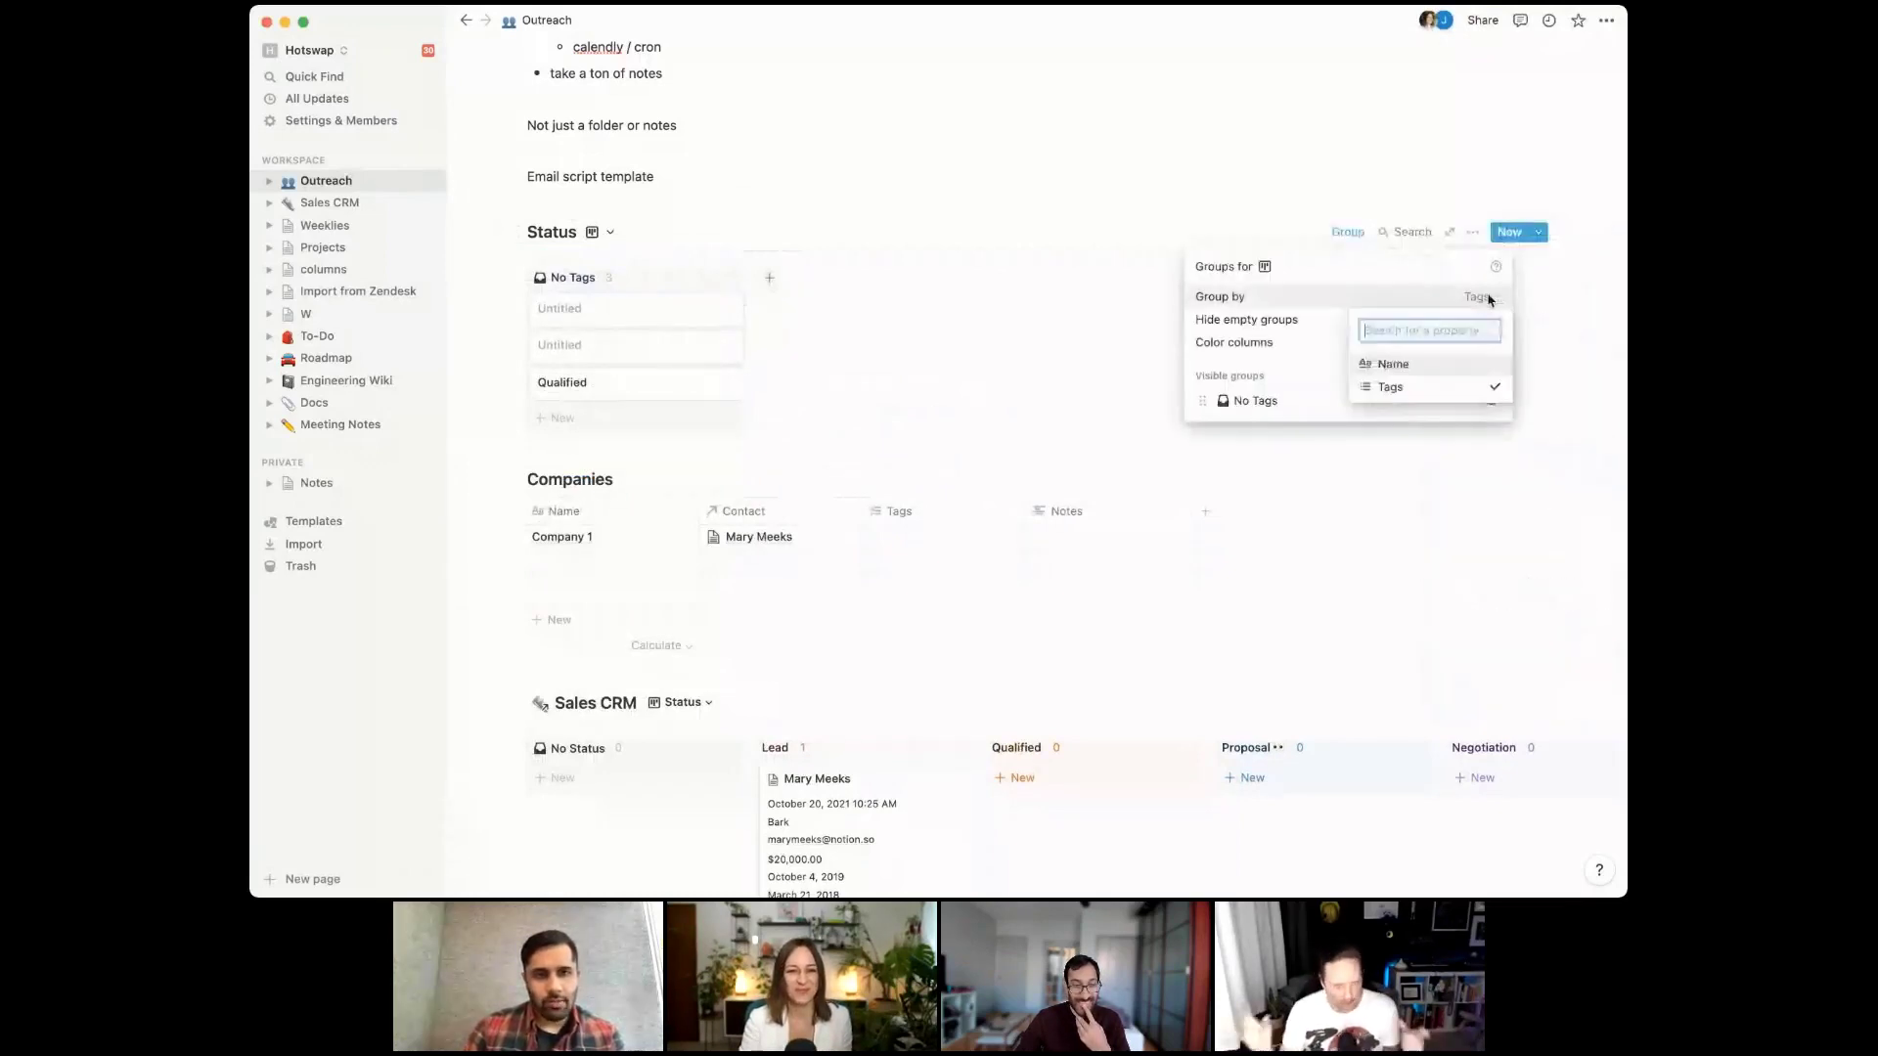
{"action": "left_click", "coordinate": [1434, 366]}
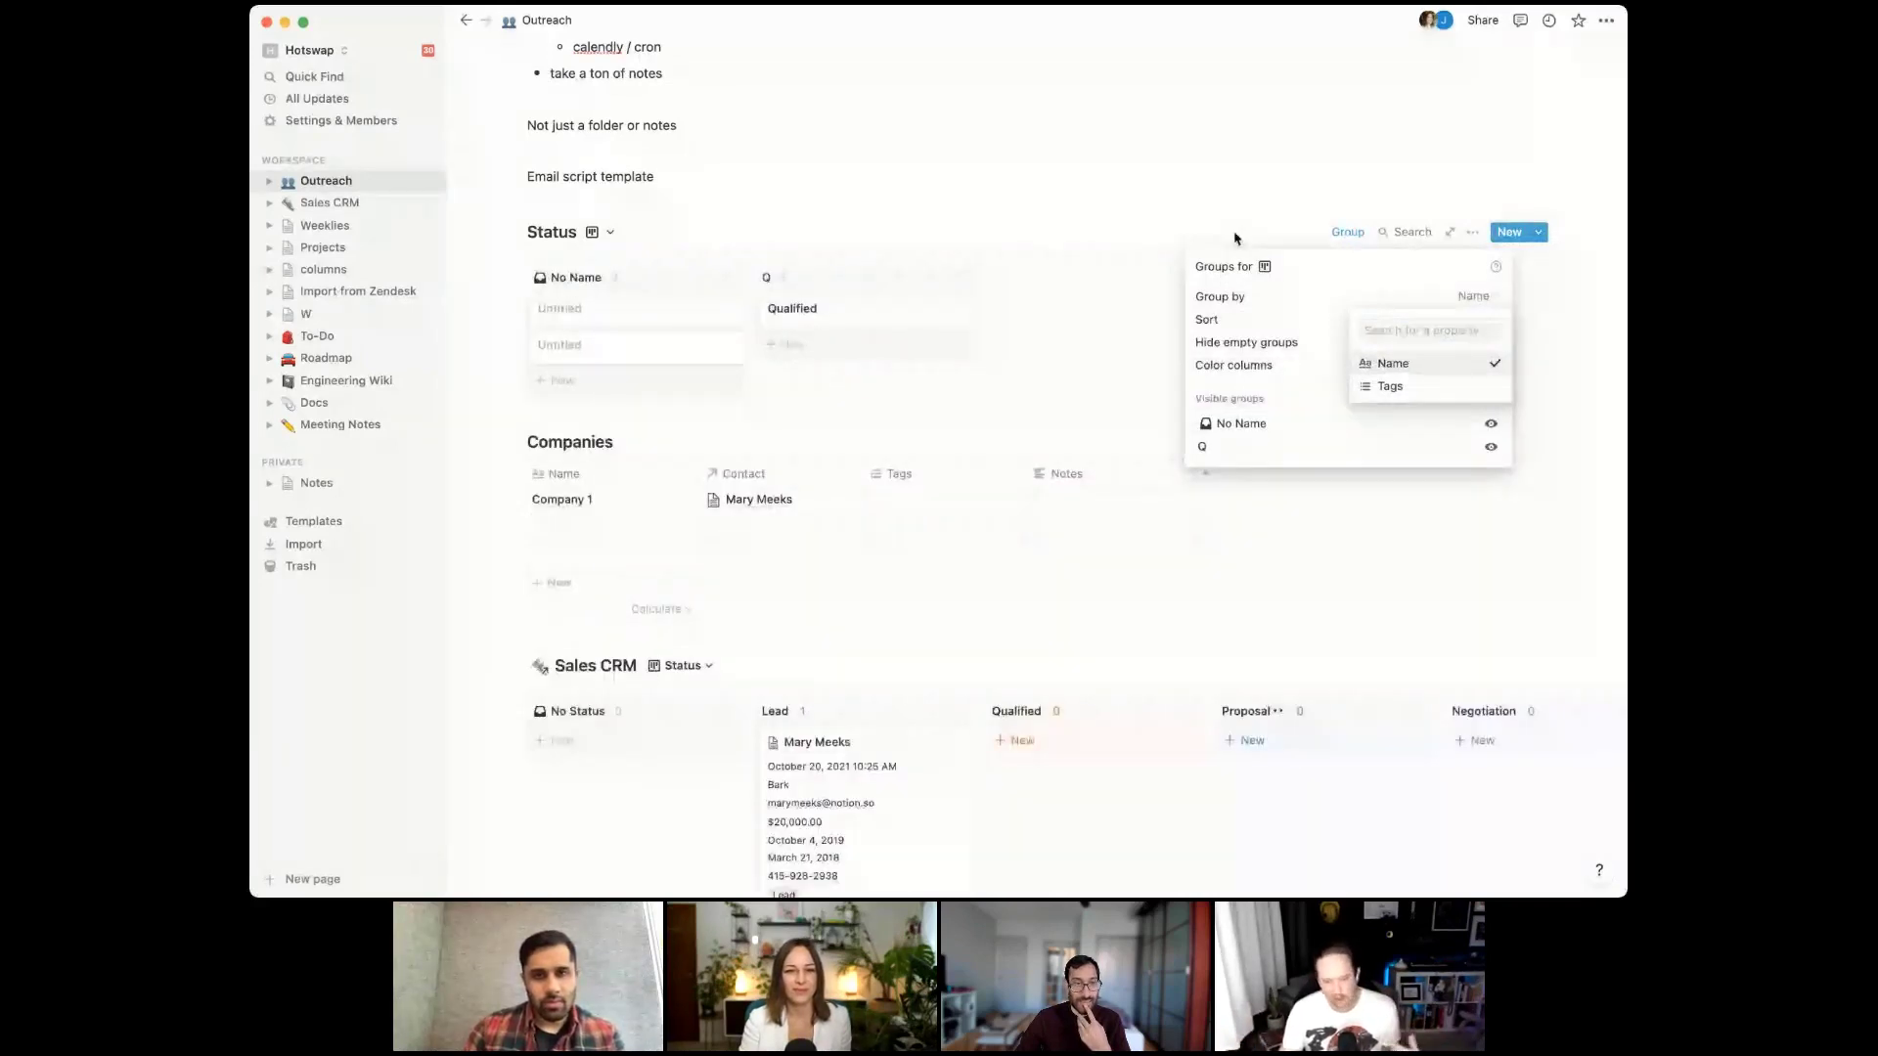
{"action": "left_click", "coordinate": [1291, 319]}
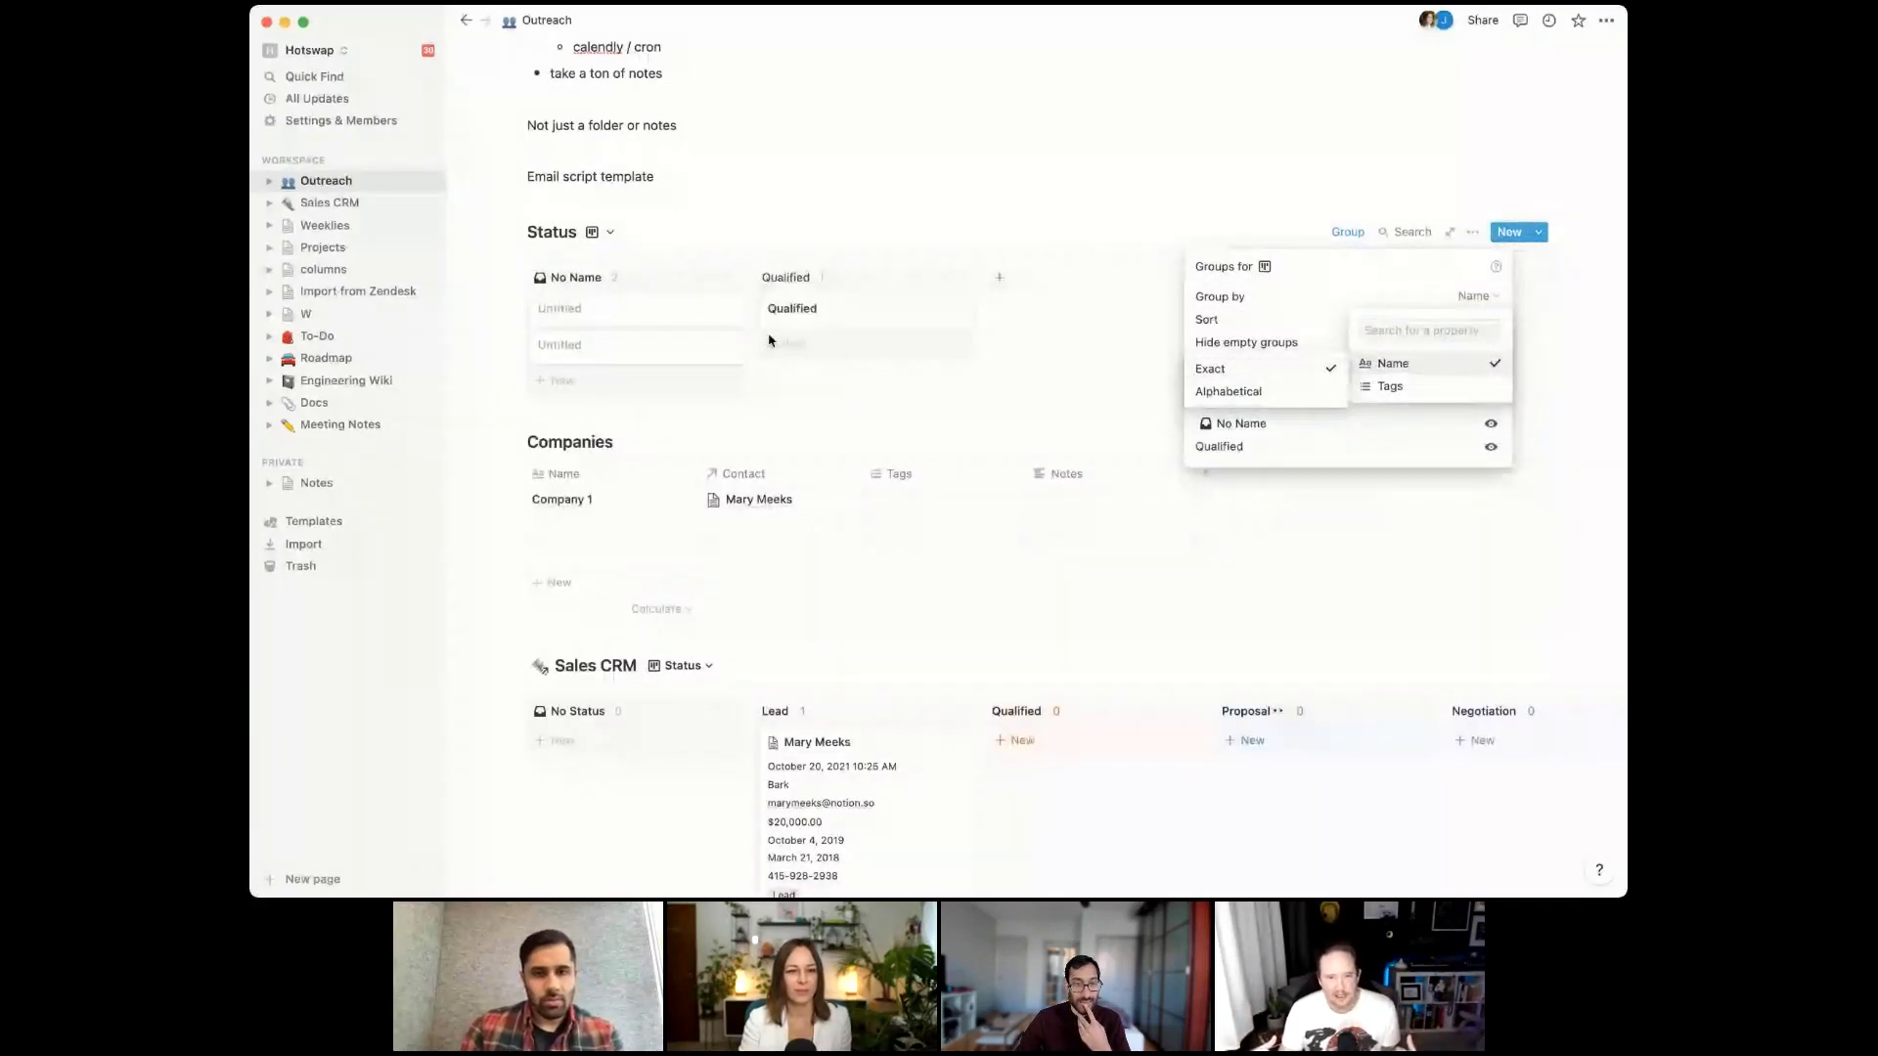
{"action": "left_click", "coordinate": [1111, 327]}
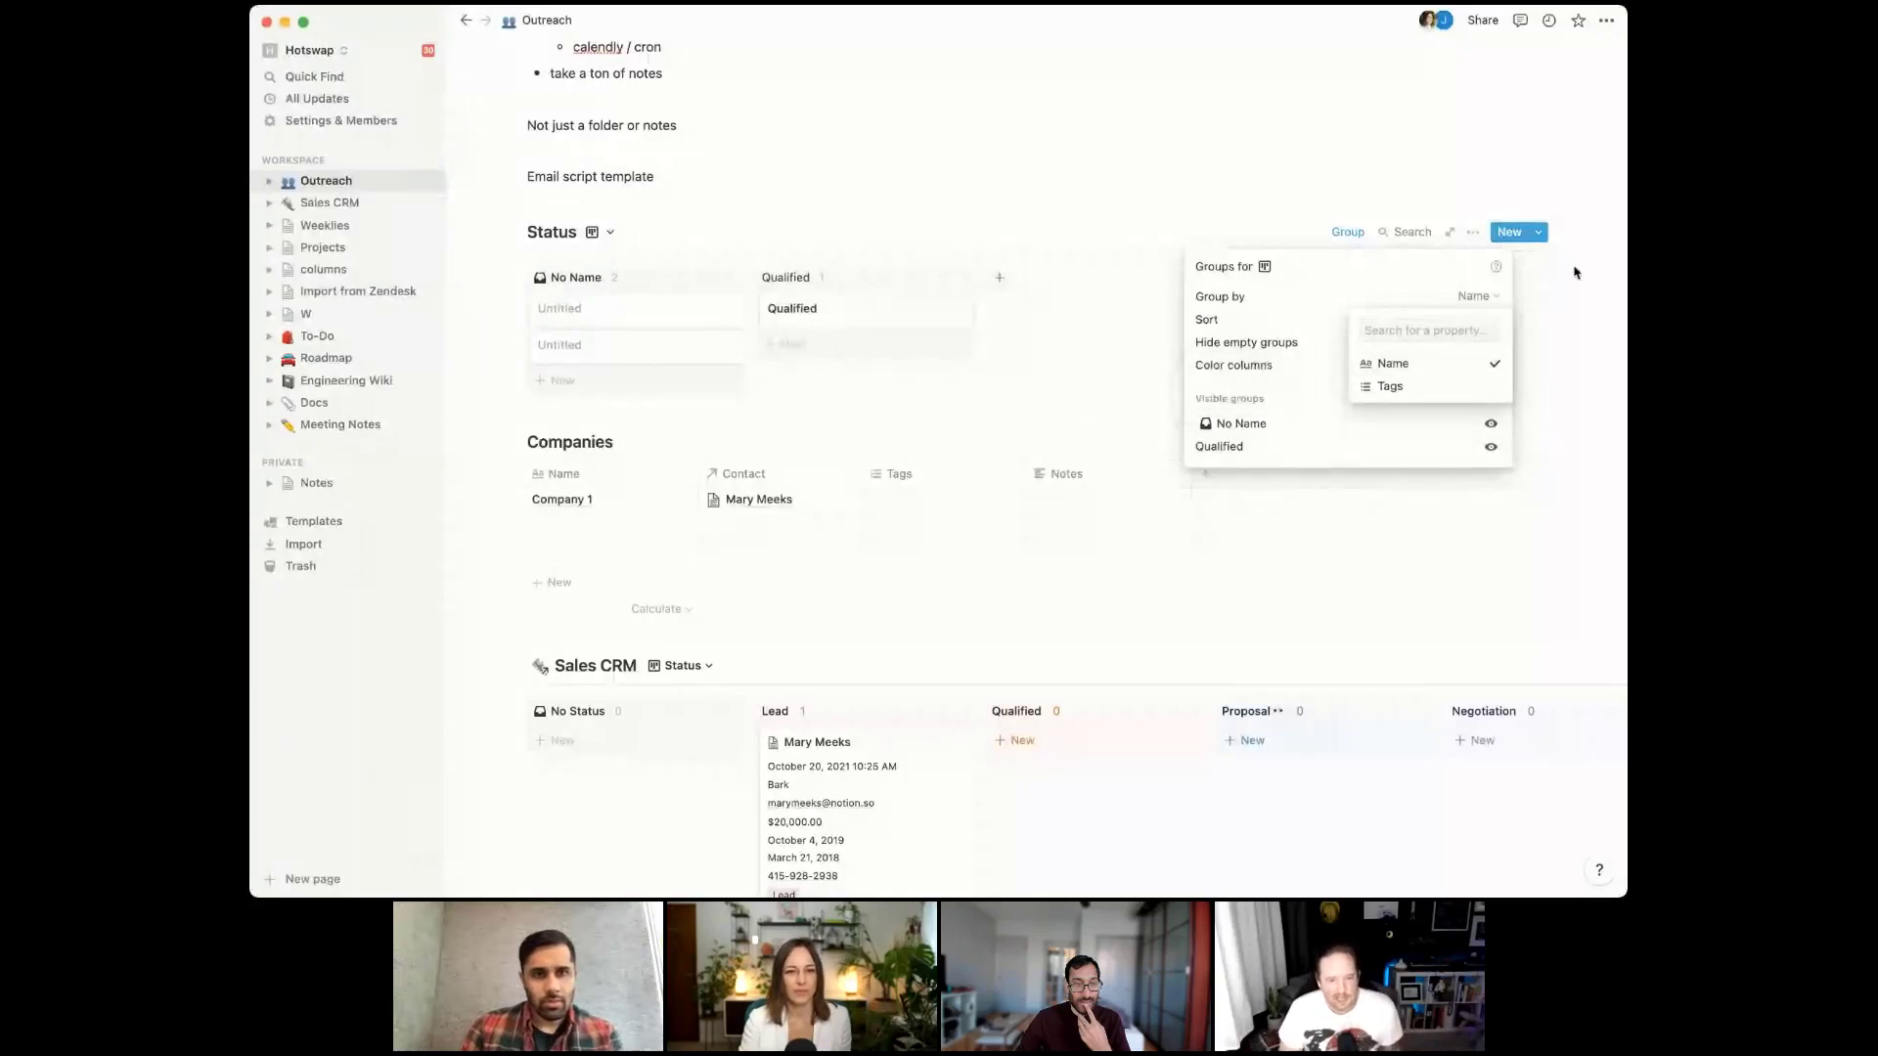
{"action": "left_click", "coordinate": [1372, 51]}
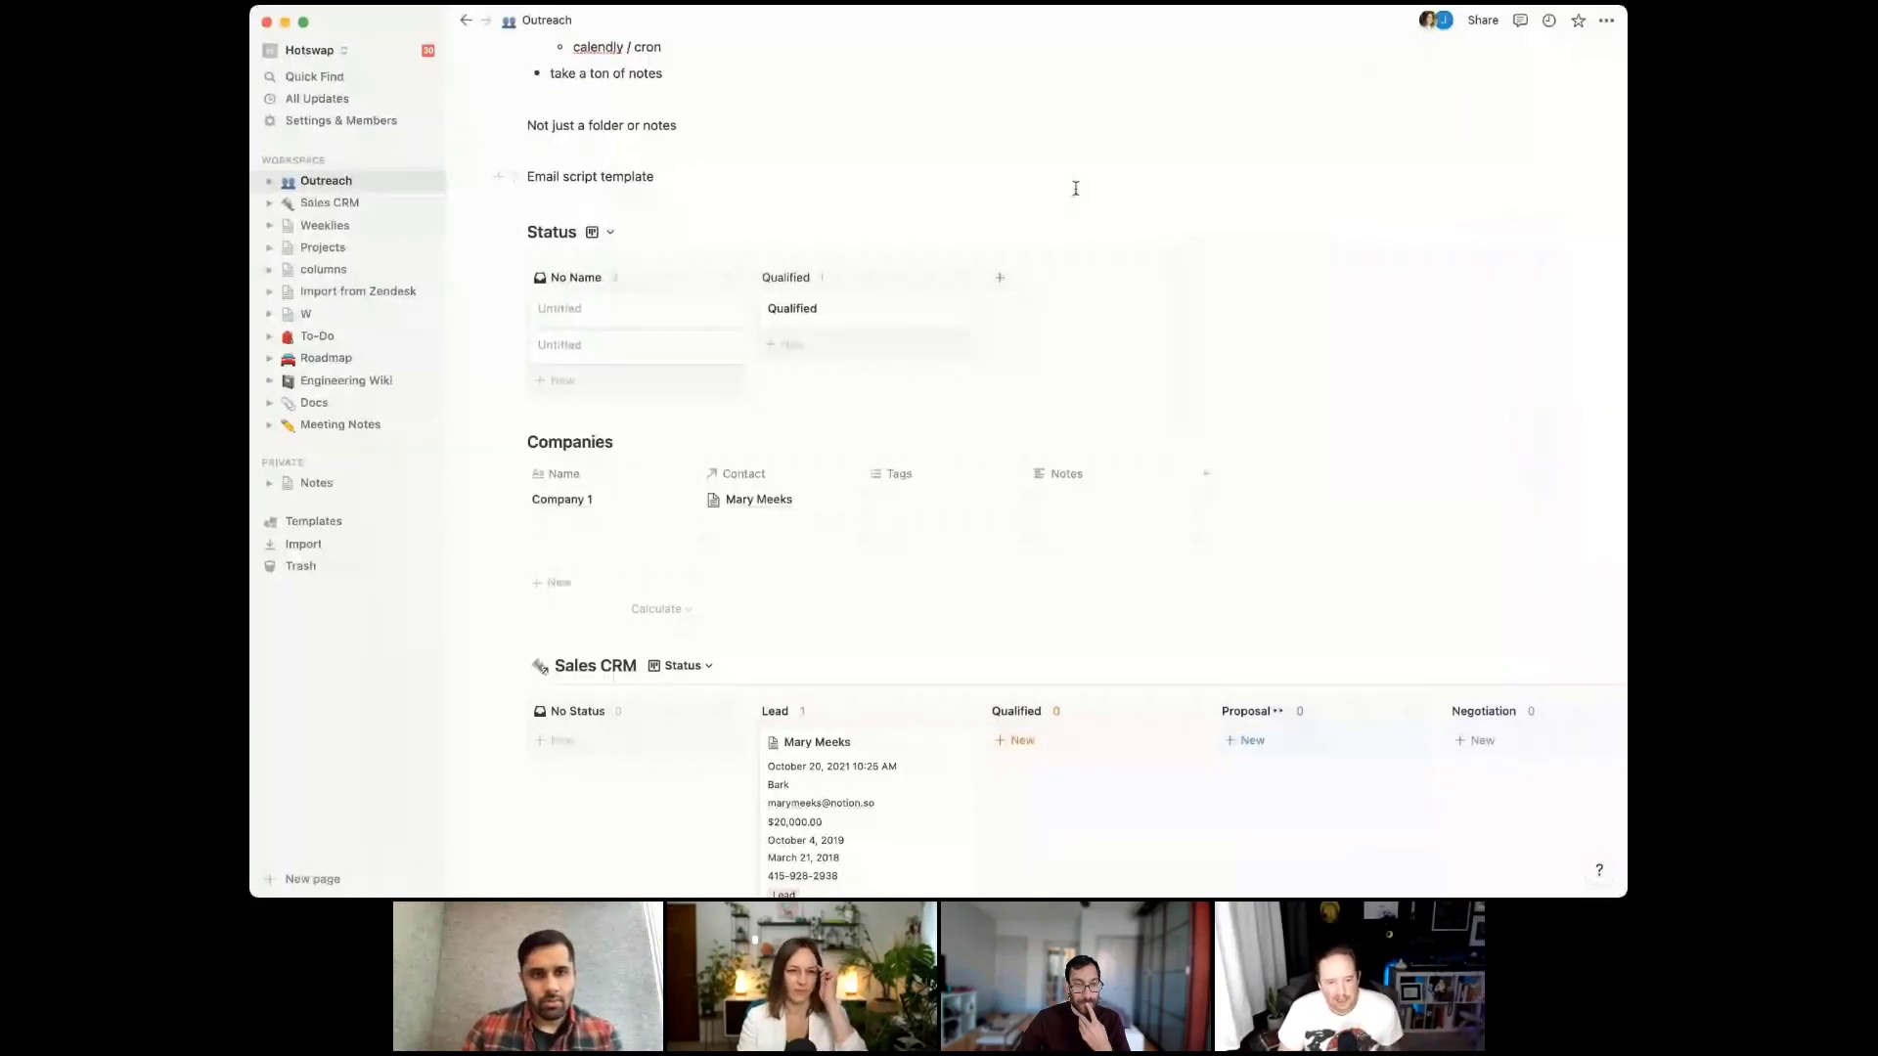
Add the line 'Details for what makes a qualified lead' to the Qualified page body
{"action": "left_click", "coordinate": [834, 311]}
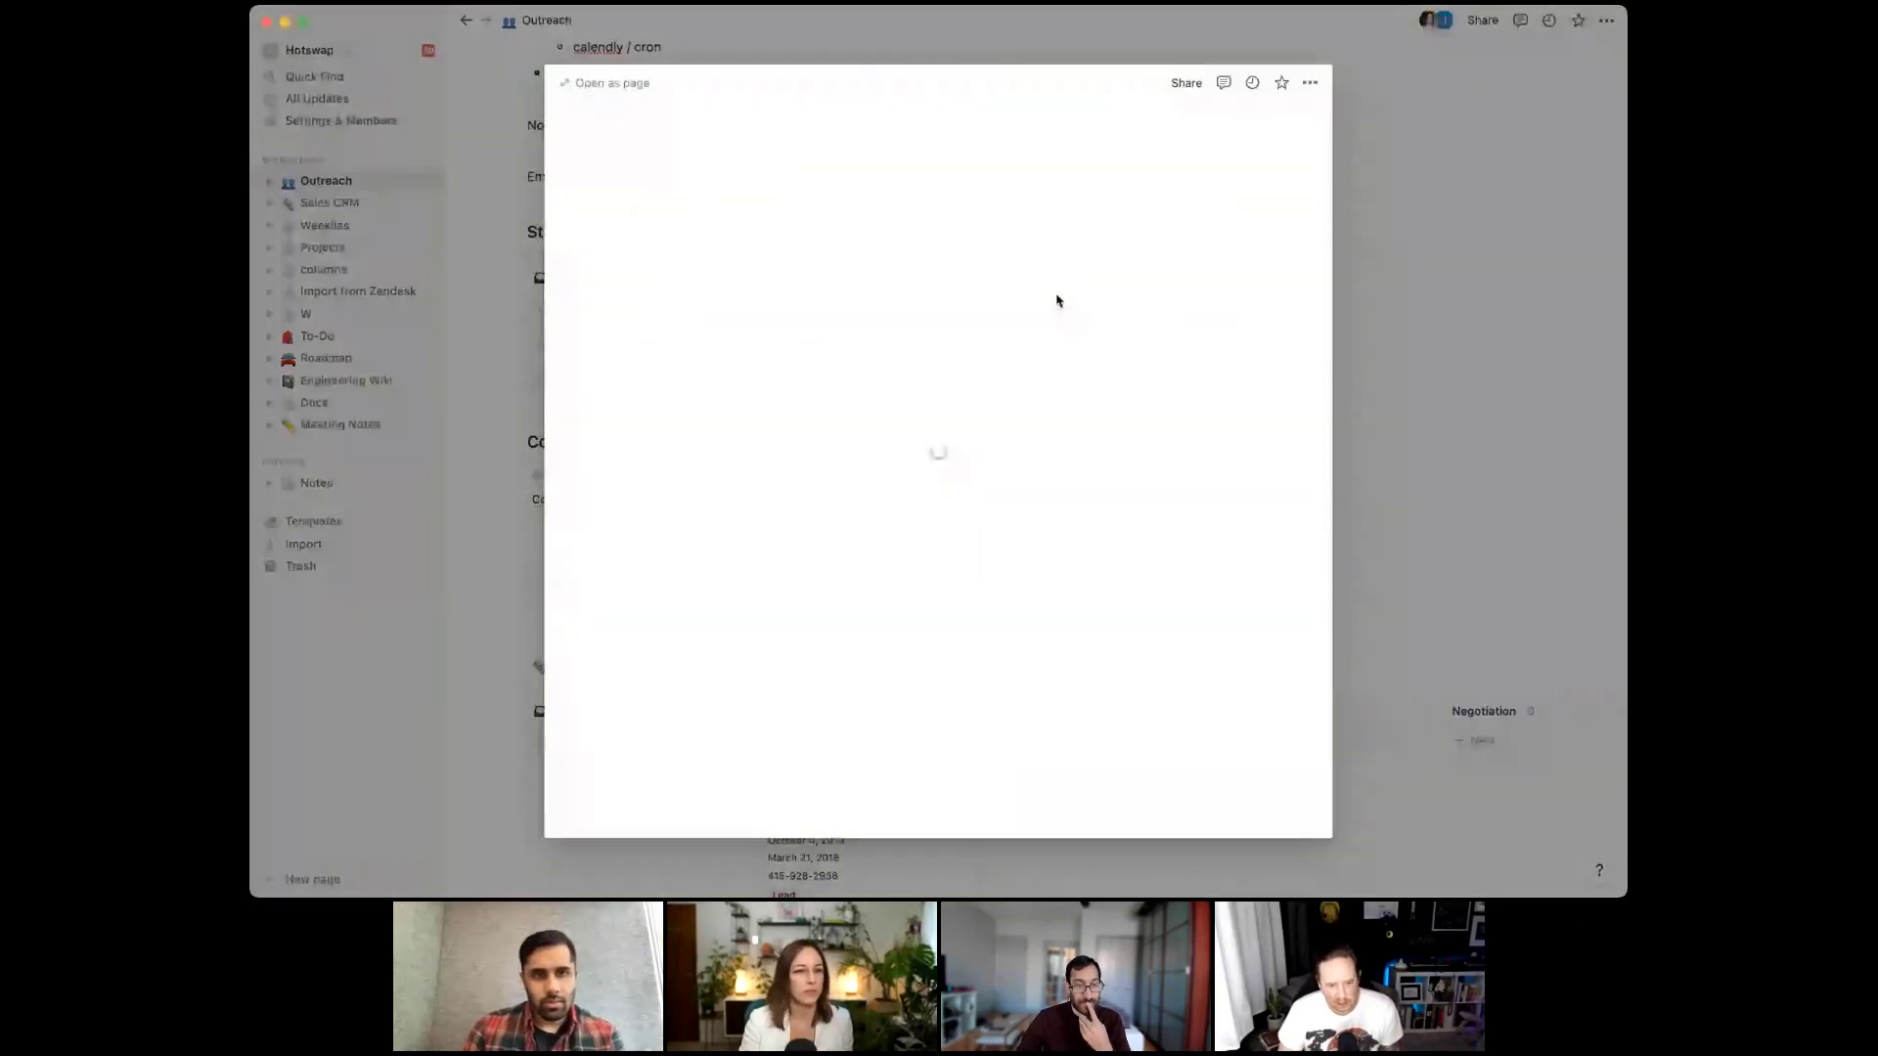
{"action": "left_click", "coordinate": [880, 358]}
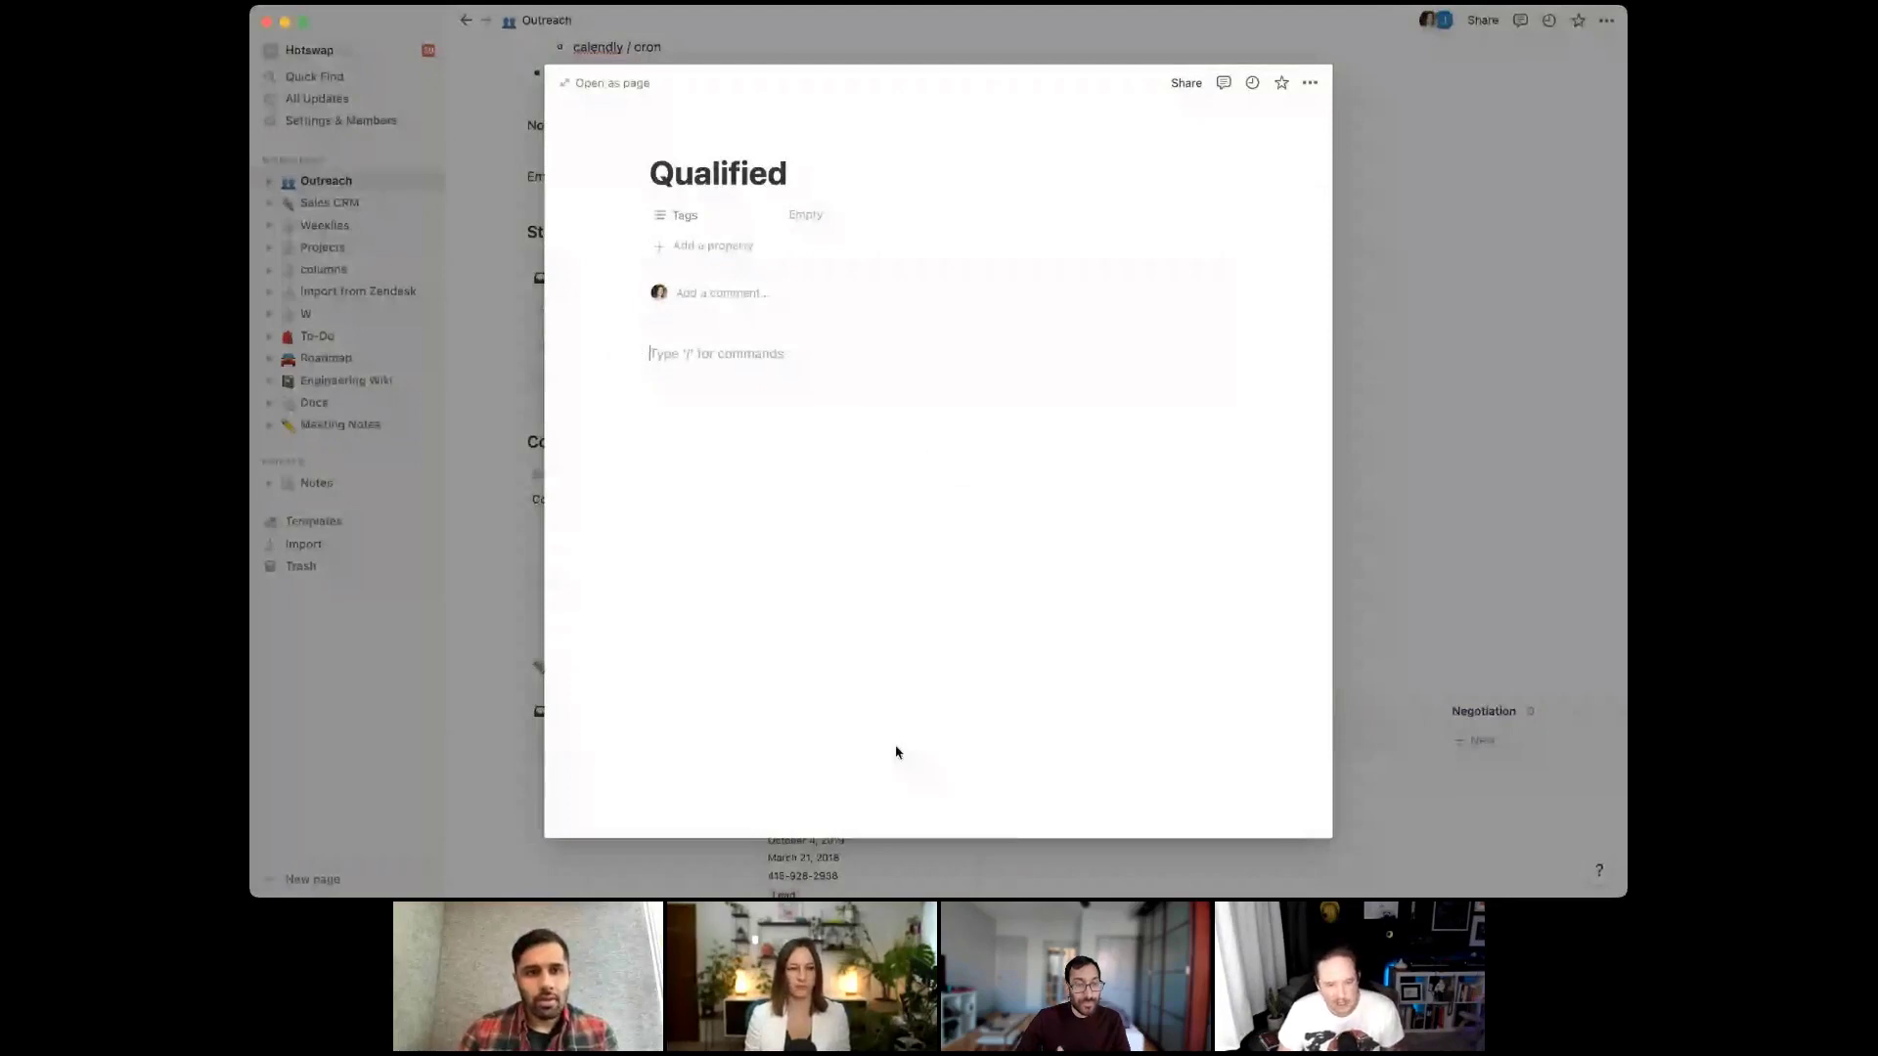
{"action": "type", "text": "Details for what makes a qualified lead"}
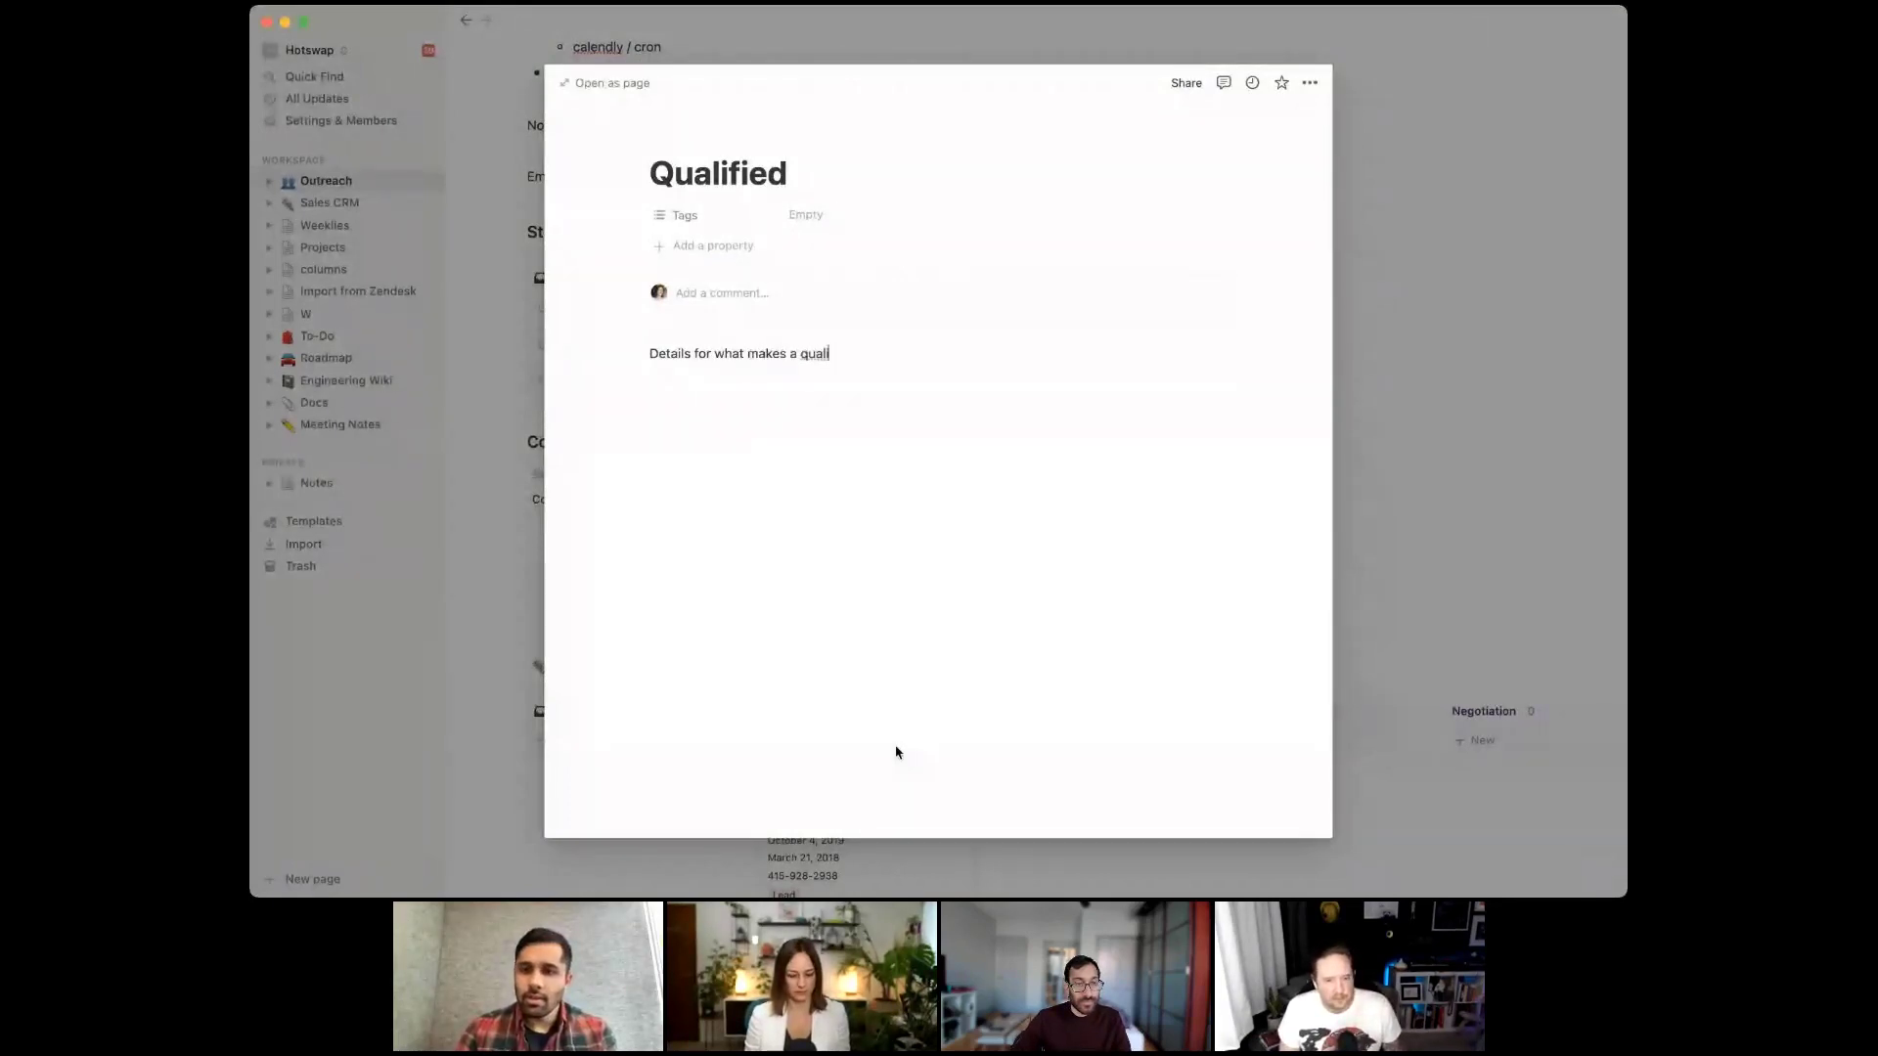
{"action": "key", "text": "Return"}
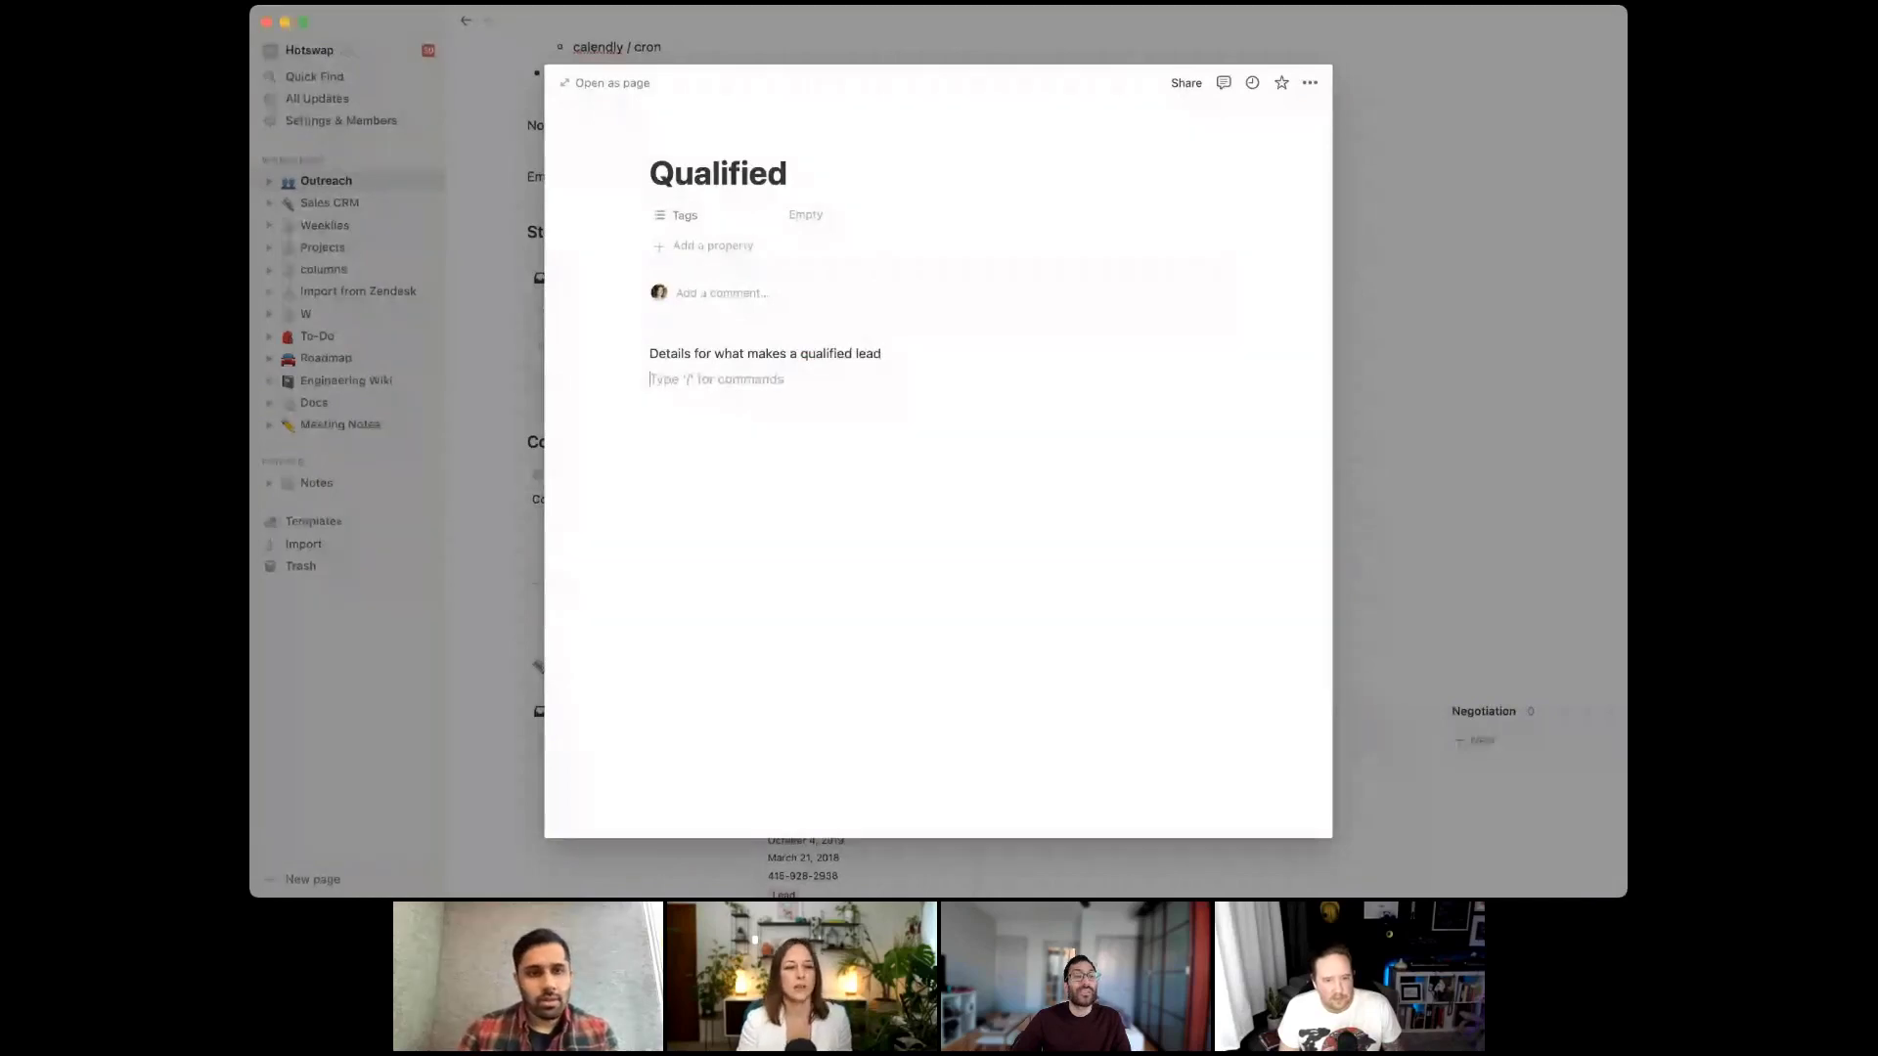
{"action": "key", "text": "Escape"}
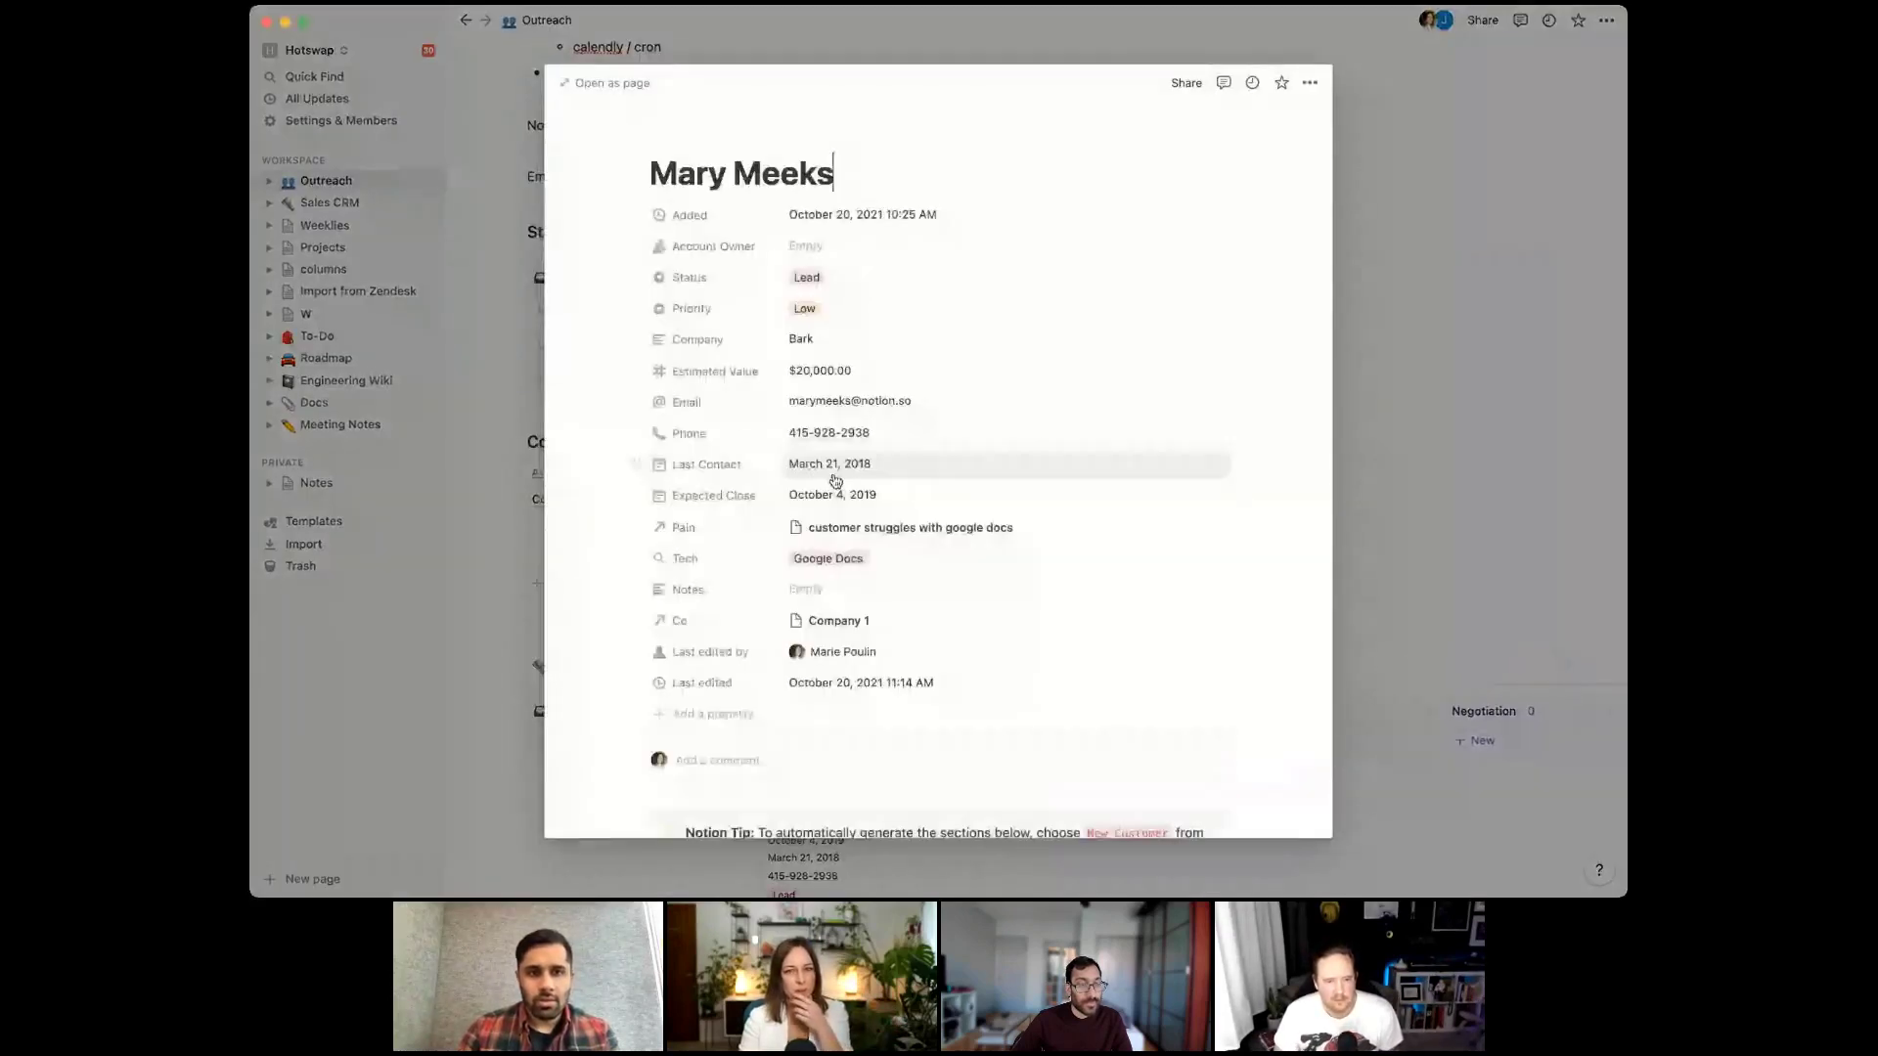
{"action": "left_click", "coordinate": [704, 714]}
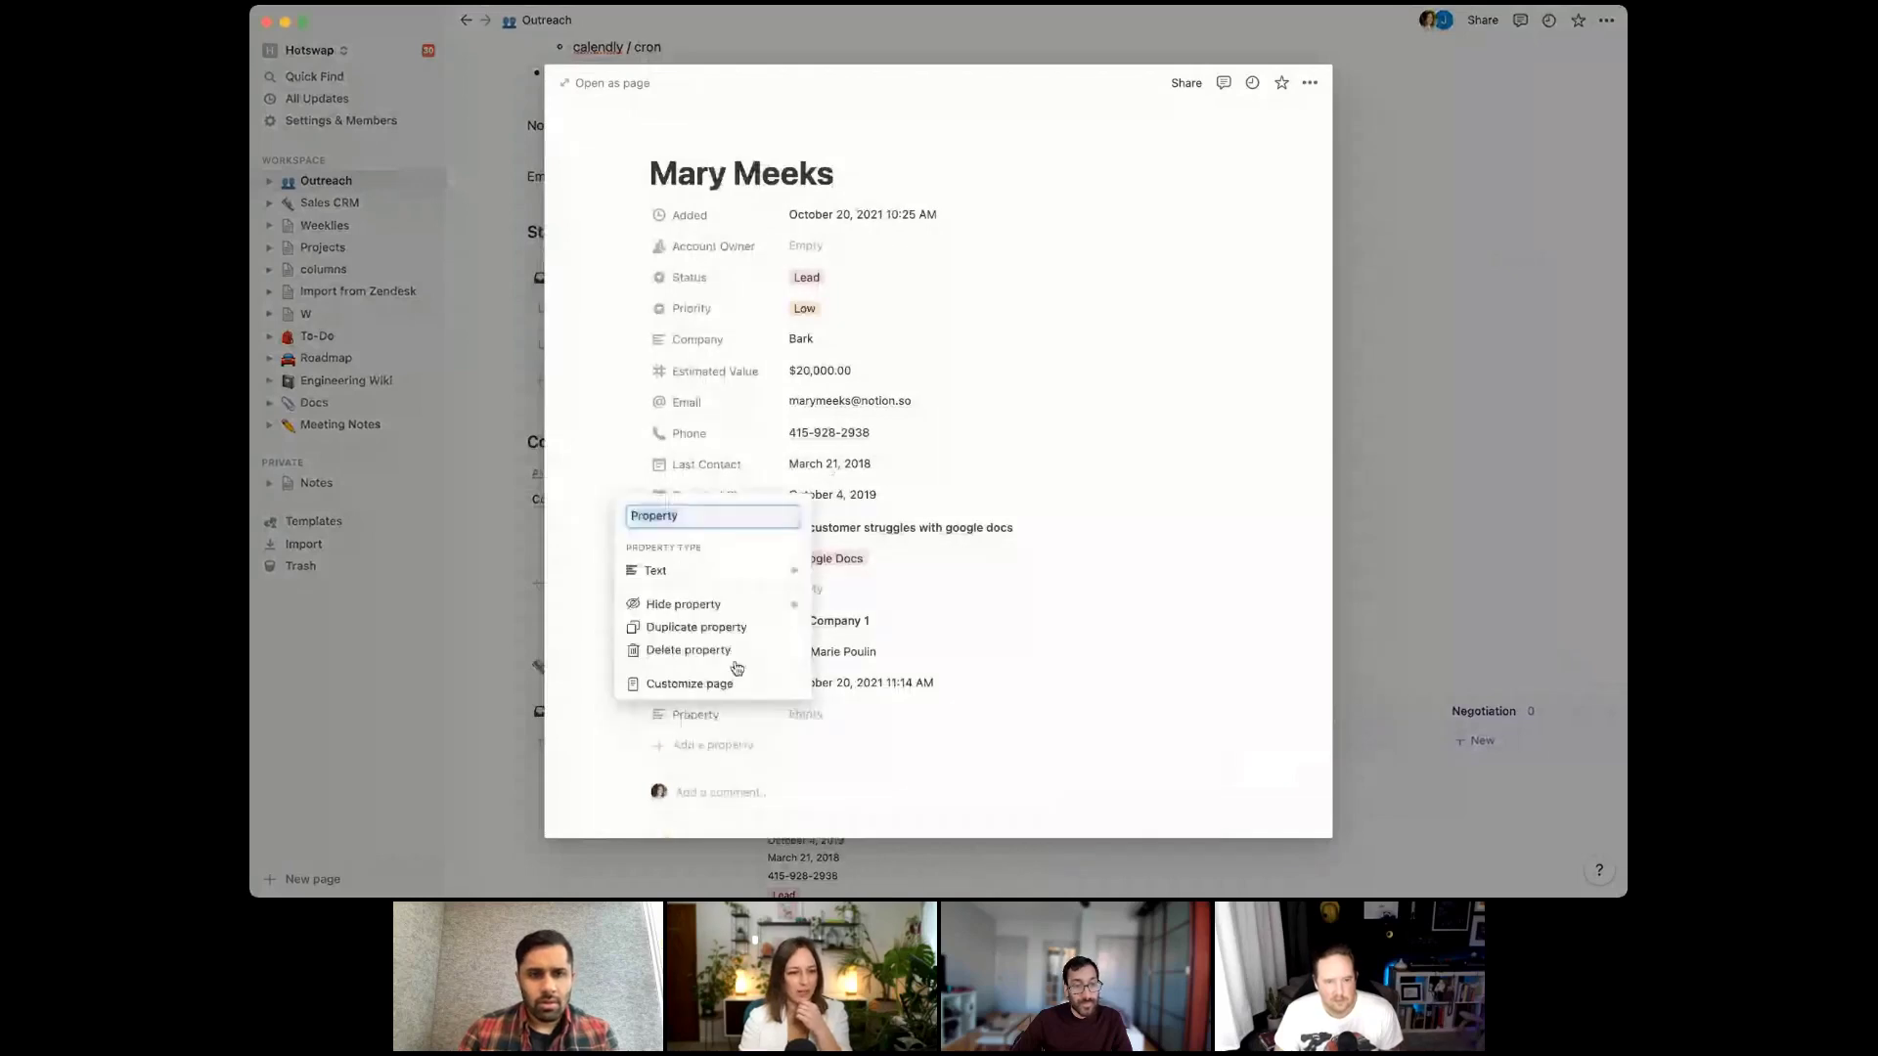
{"action": "mouse_move", "coordinate": [751, 577]}
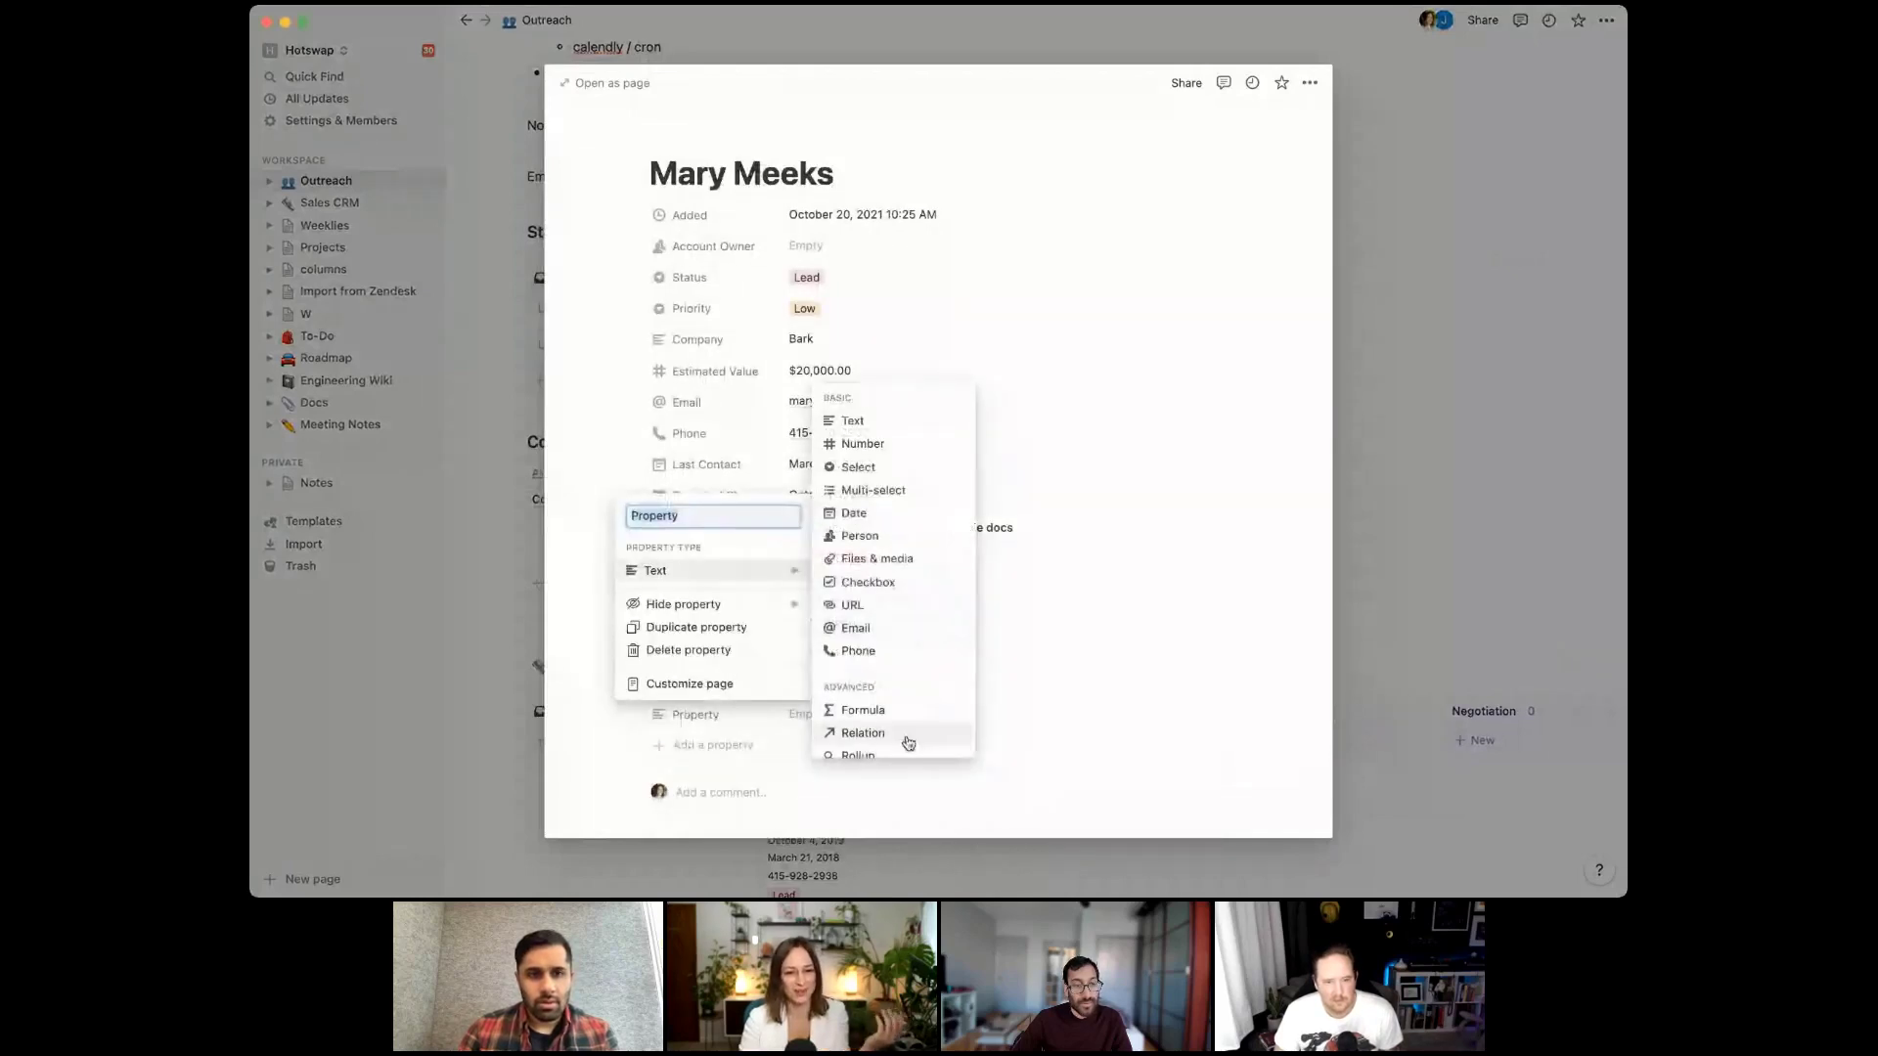
{"action": "left_click", "coordinate": [895, 736]}
{"action": "left_click", "coordinate": [984, 473]}
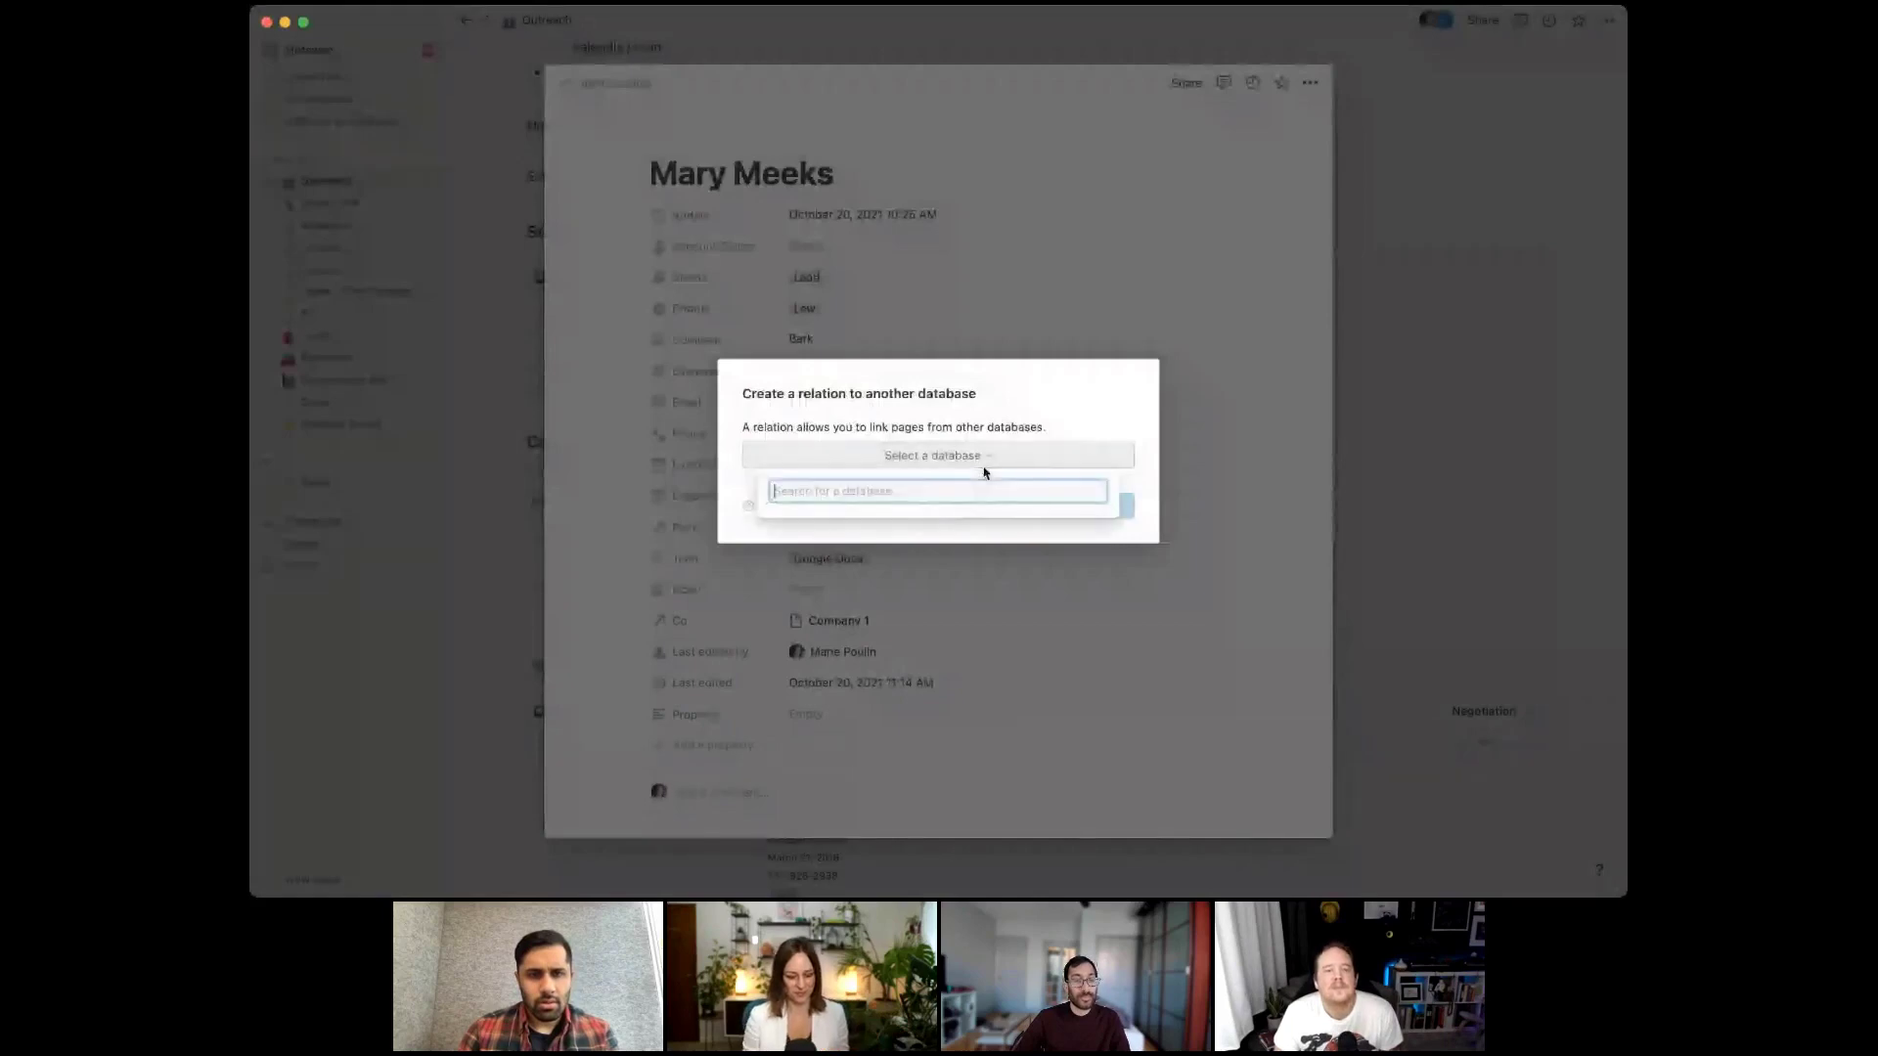
{"action": "type", "text": "sta"}
{"action": "left_click", "coordinate": [897, 521]}
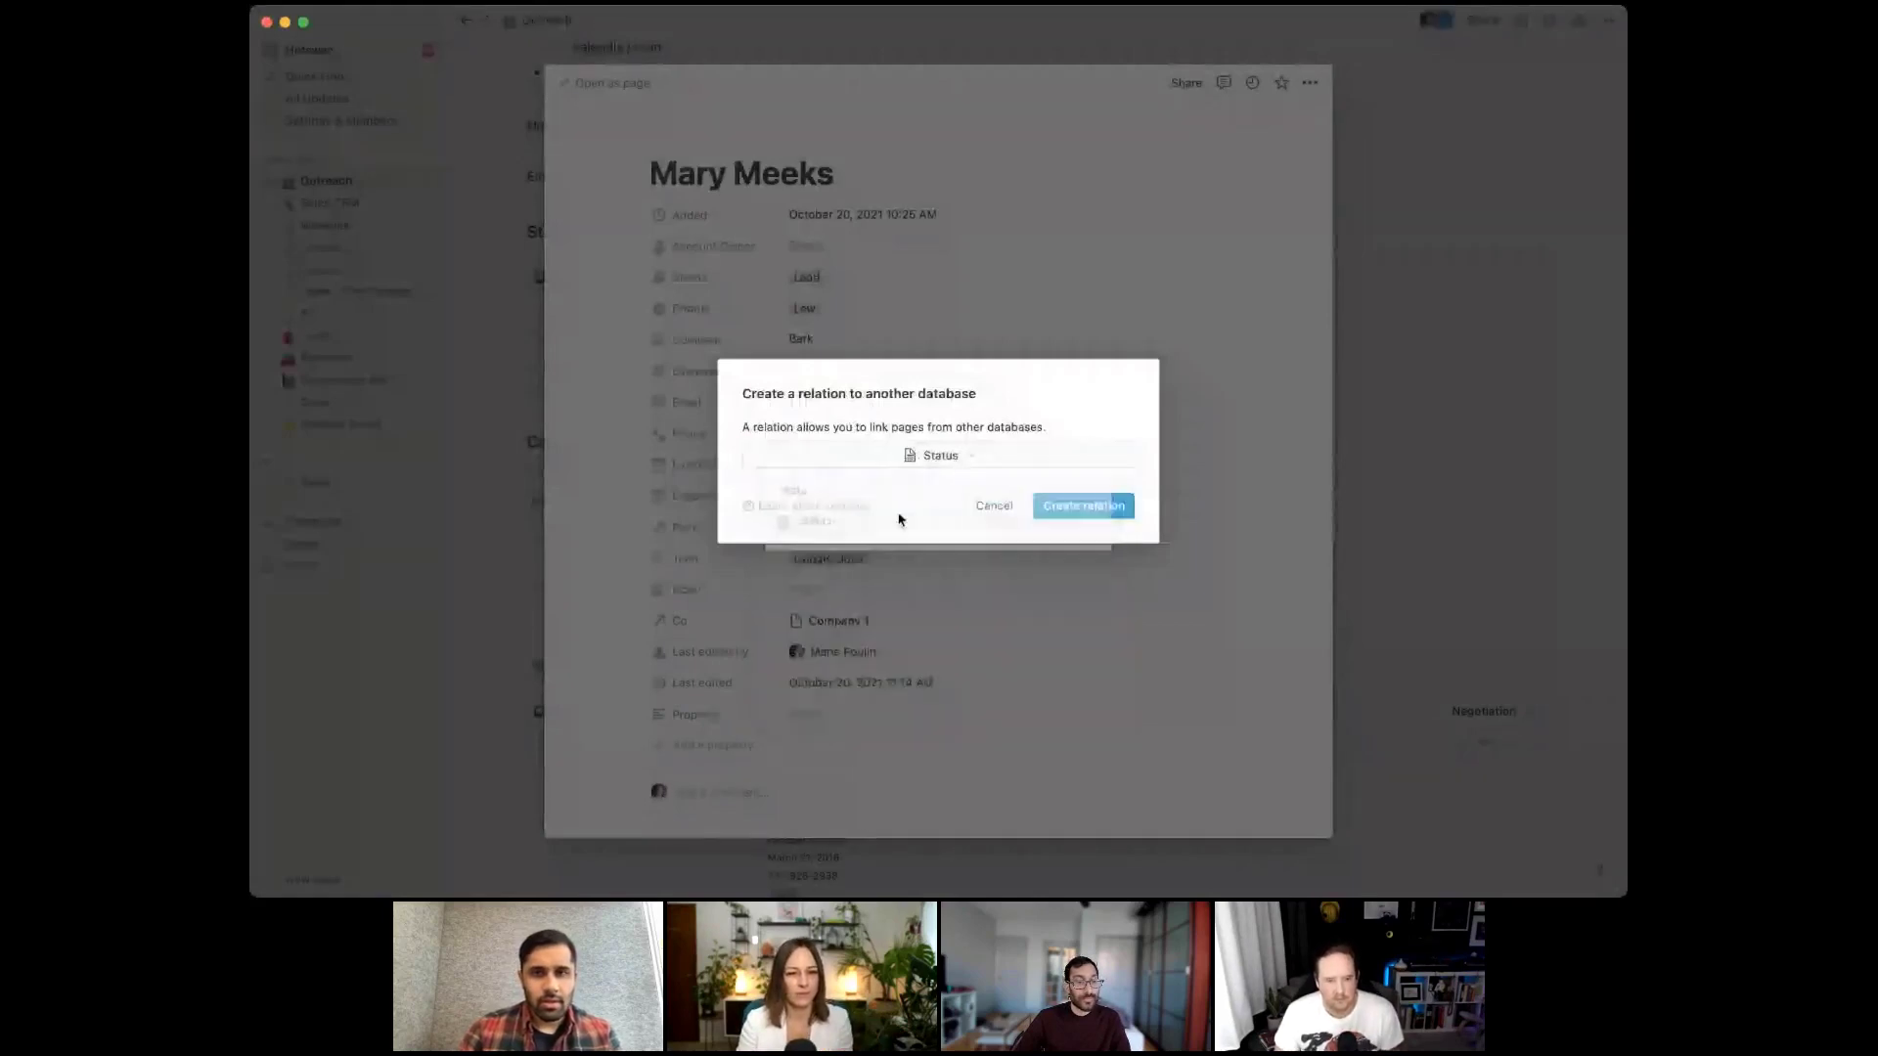
{"action": "left_click", "coordinate": [1078, 506]}
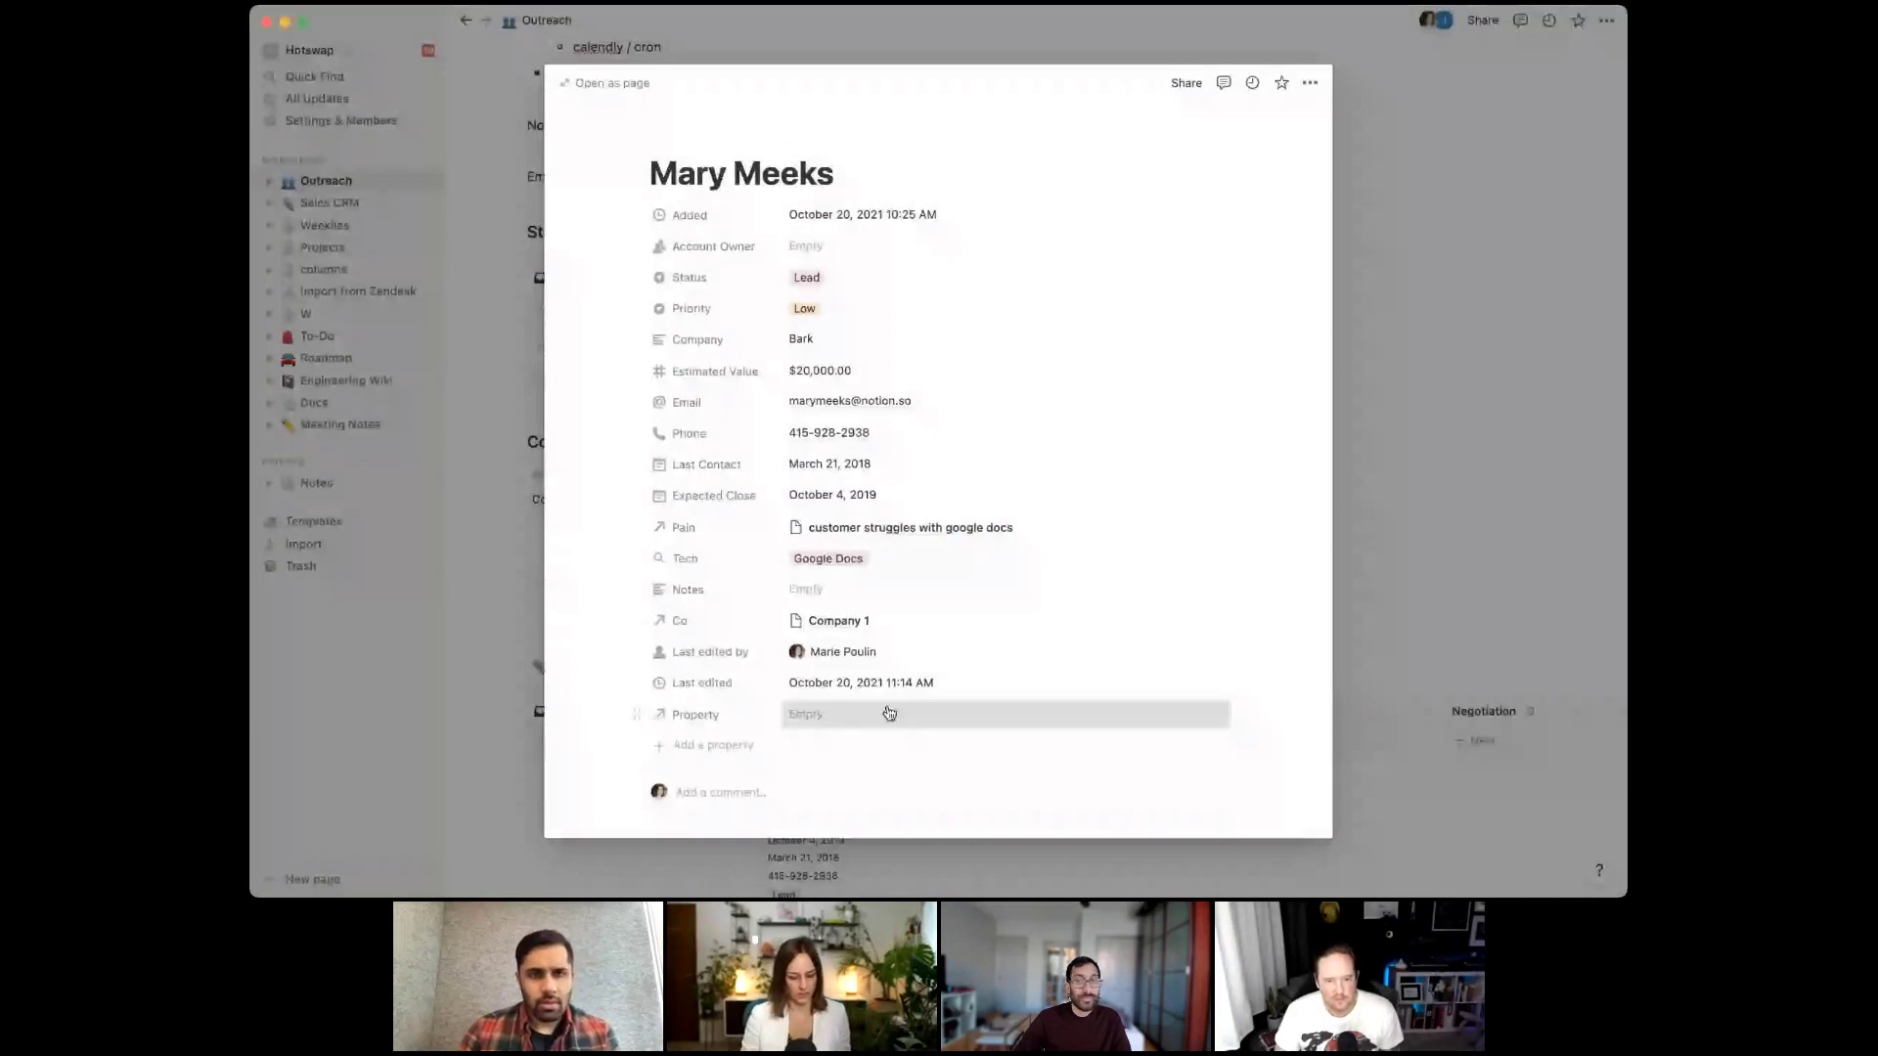
{"action": "left_click", "coordinate": [696, 715]}
{"action": "type", "text": "Sta"}
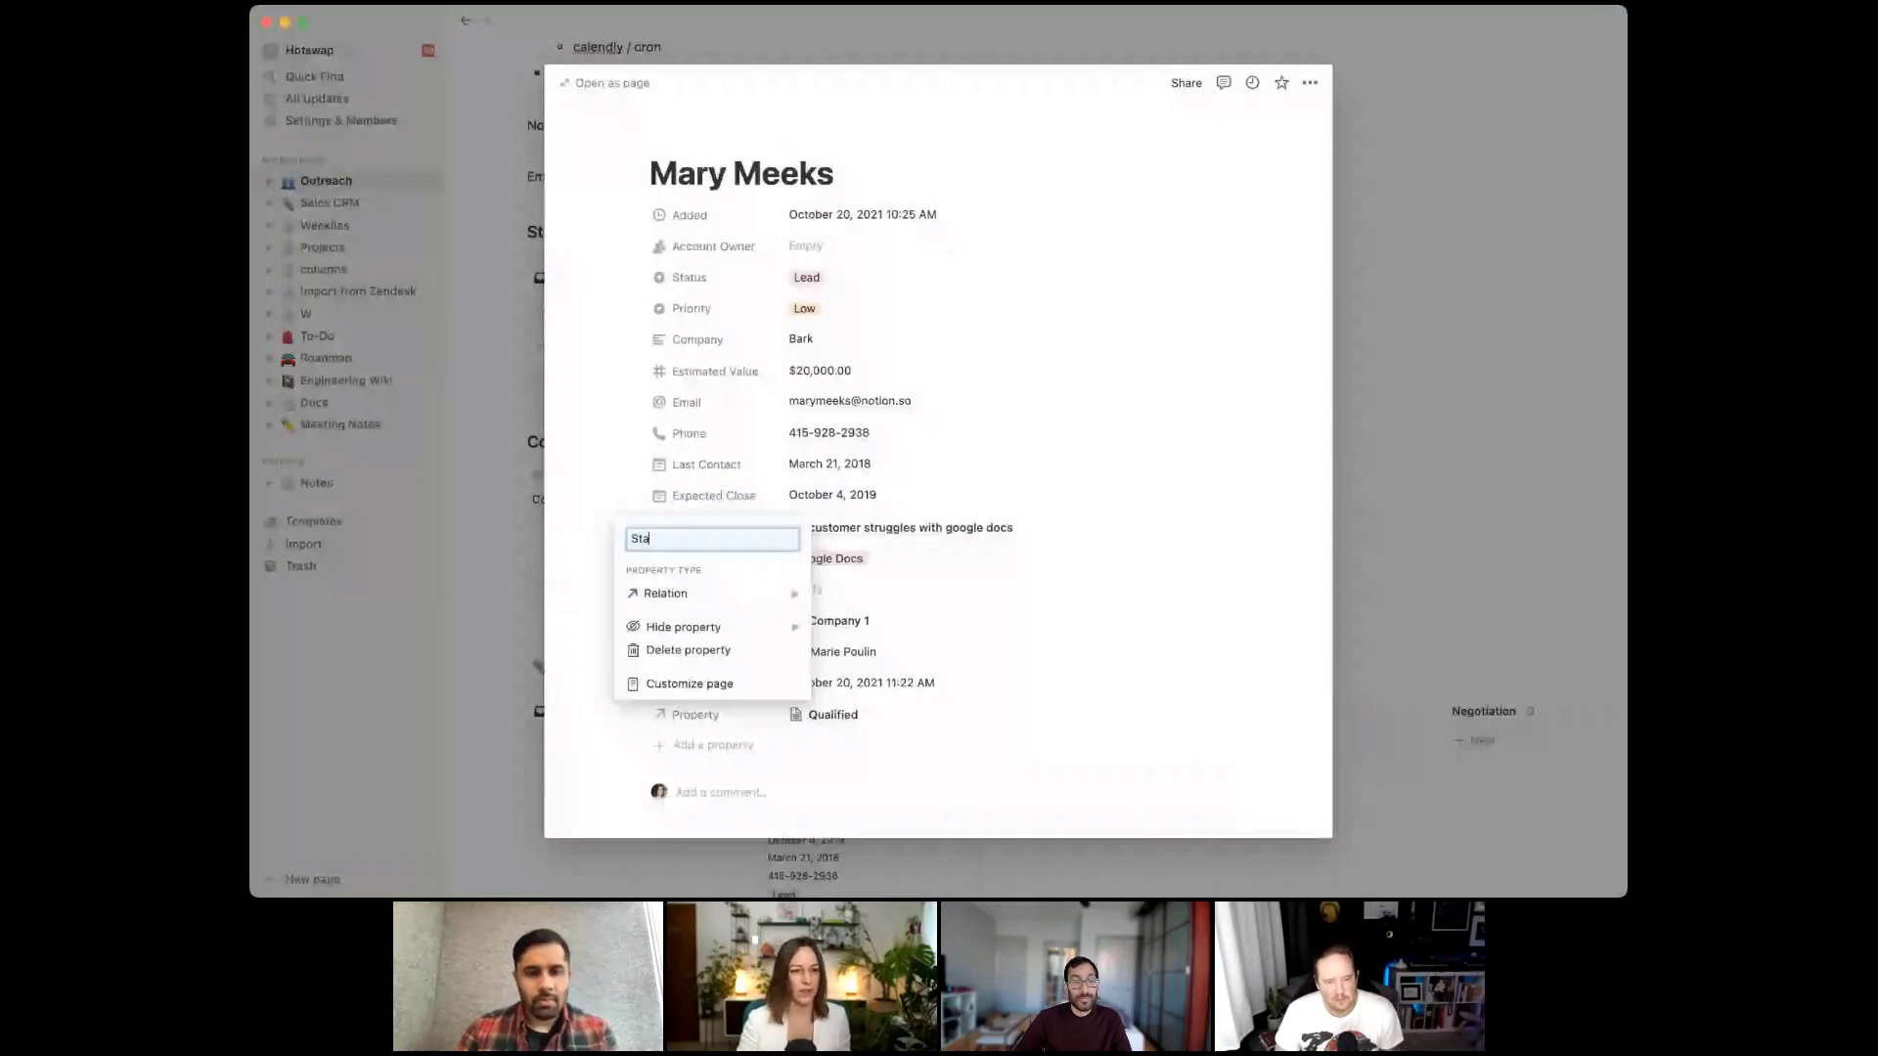
{"action": "type", "text": "tus"}
{"action": "key", "text": "Return"}
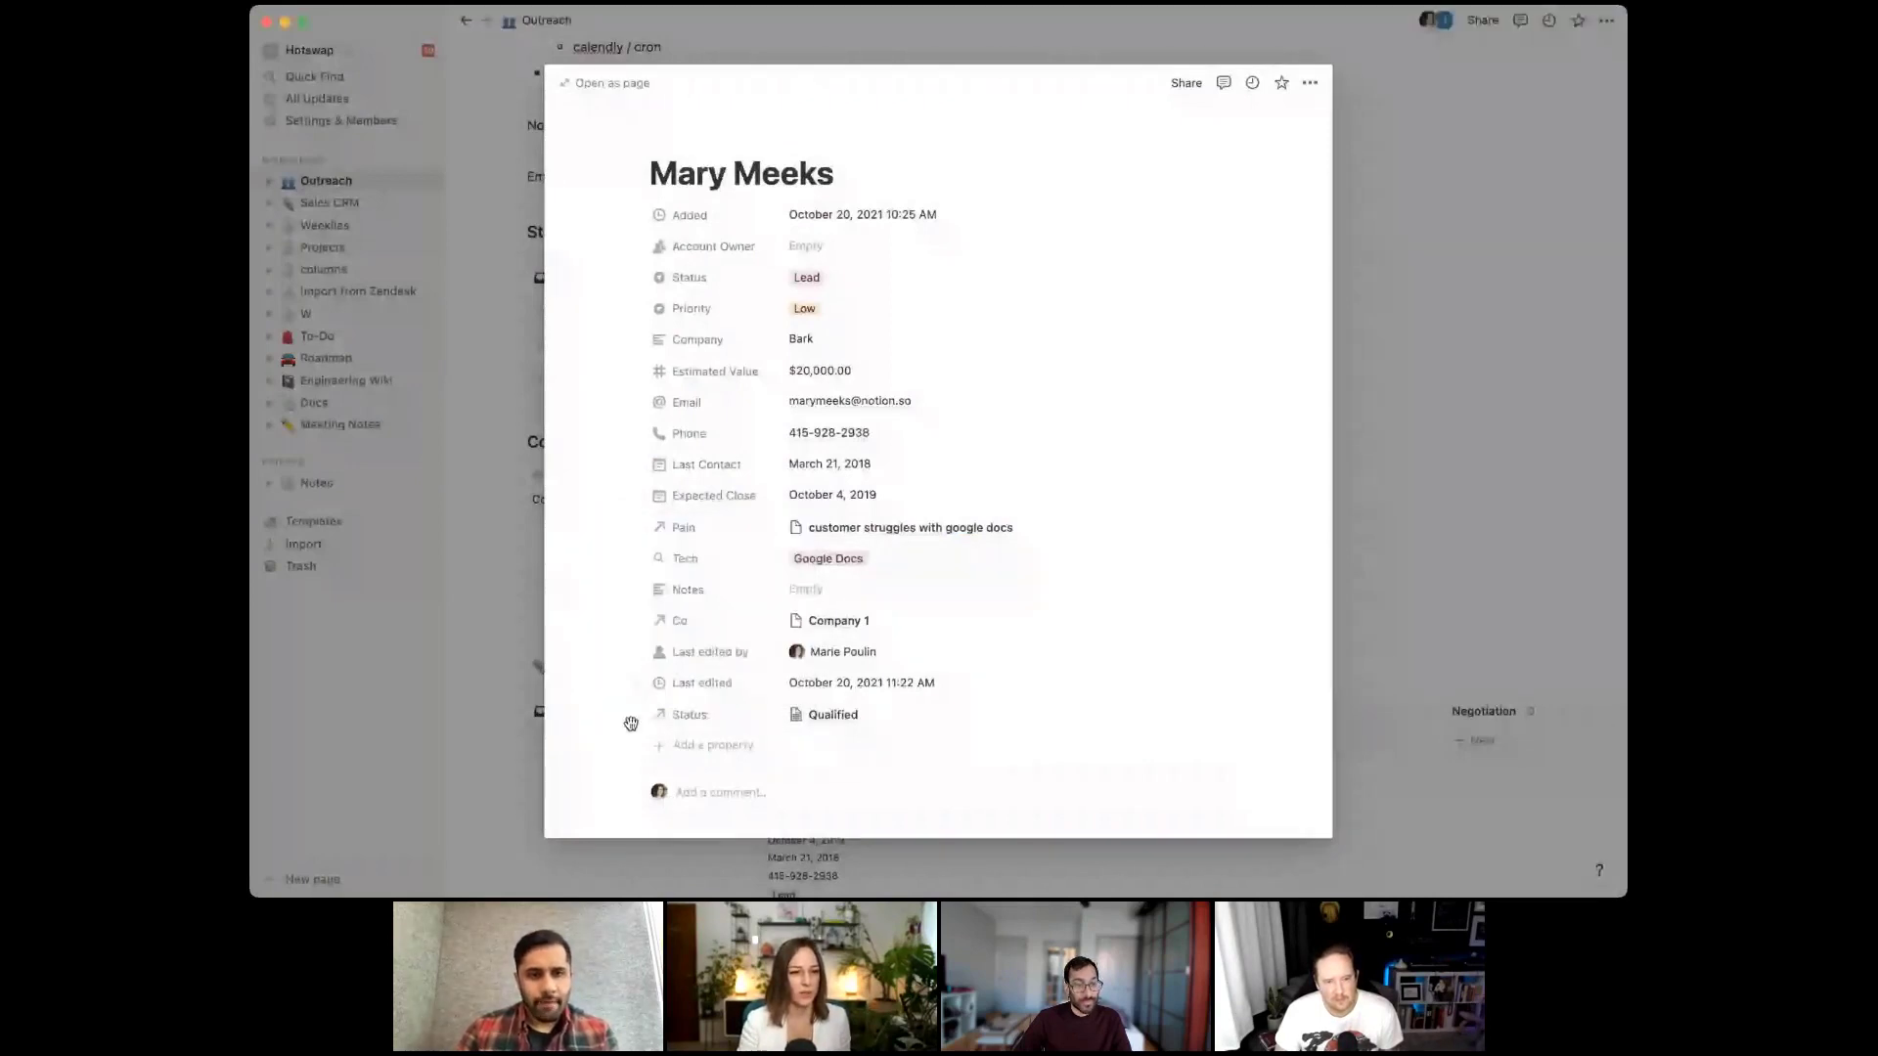
Move the relation under the Status row, set status to Qualified, and open the Qualified page
{"action": "left_click_drag", "start_coordinate": [630, 723], "coordinate": [863, 290]}
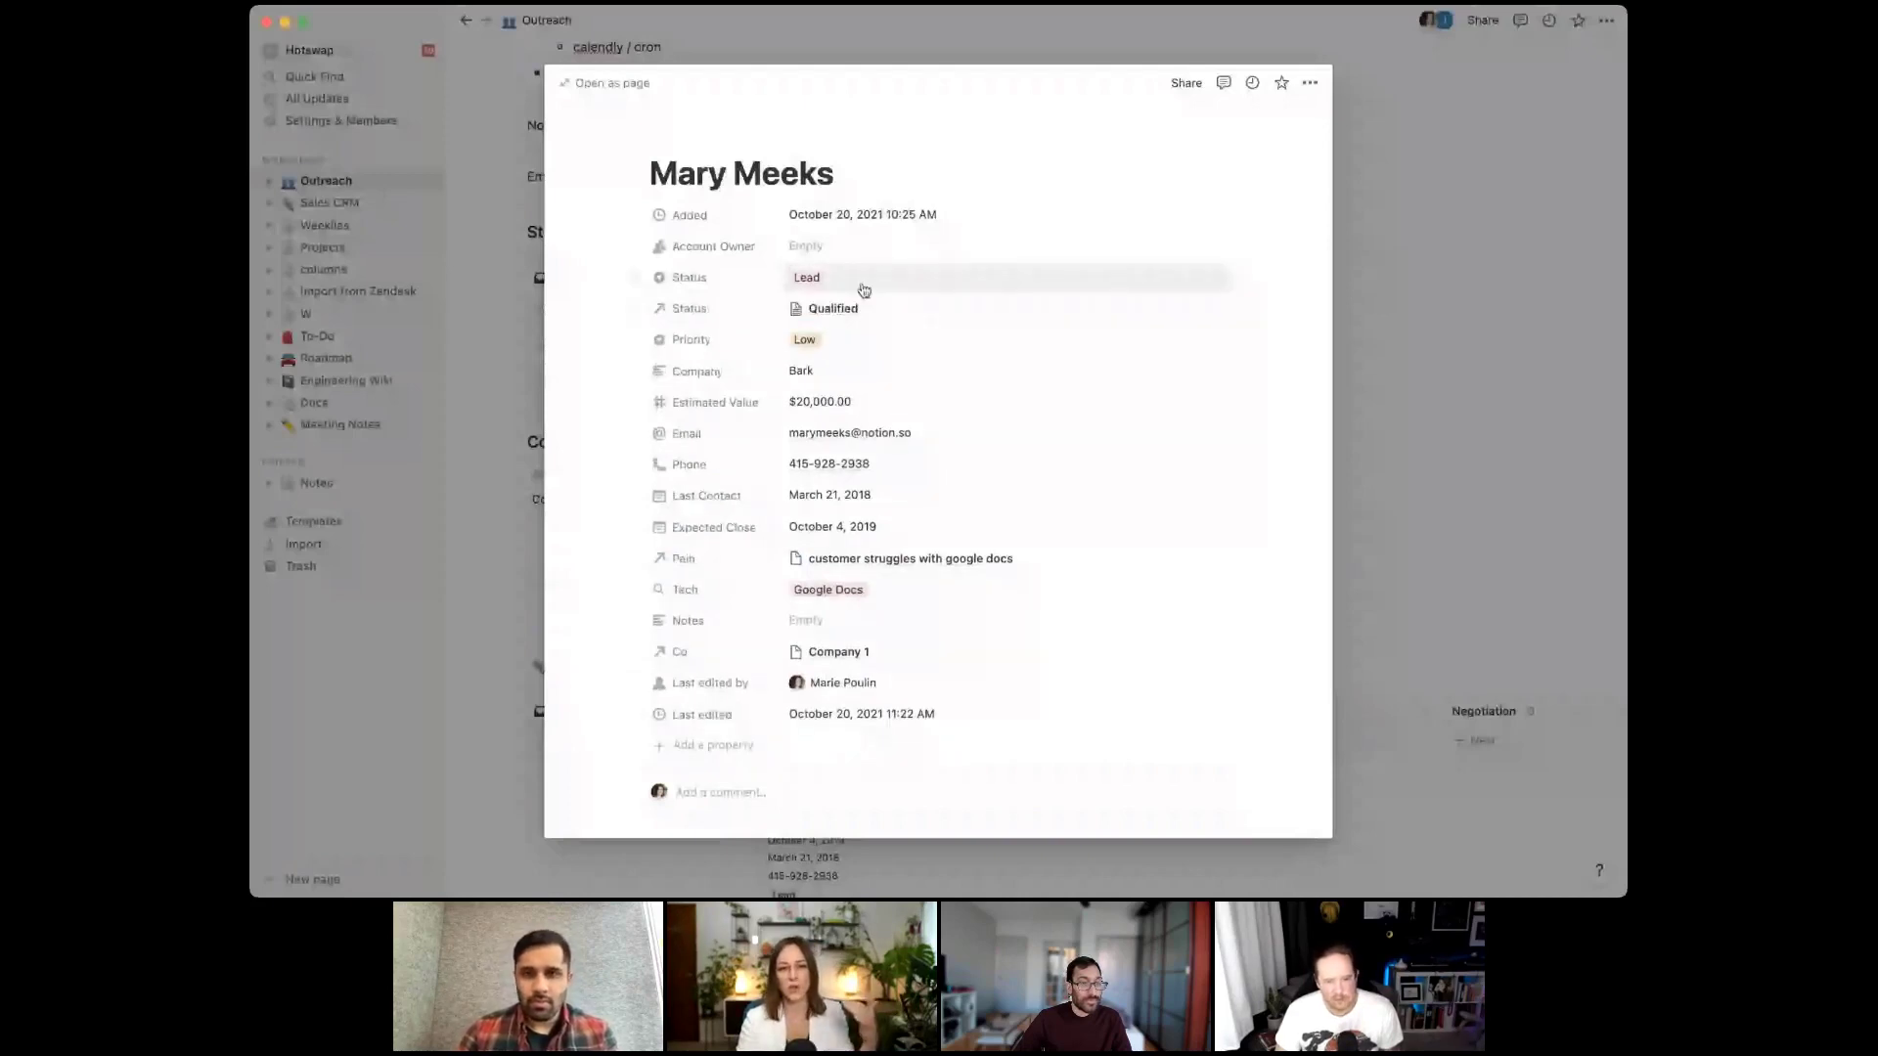
{"action": "left_click", "coordinate": [866, 283]}
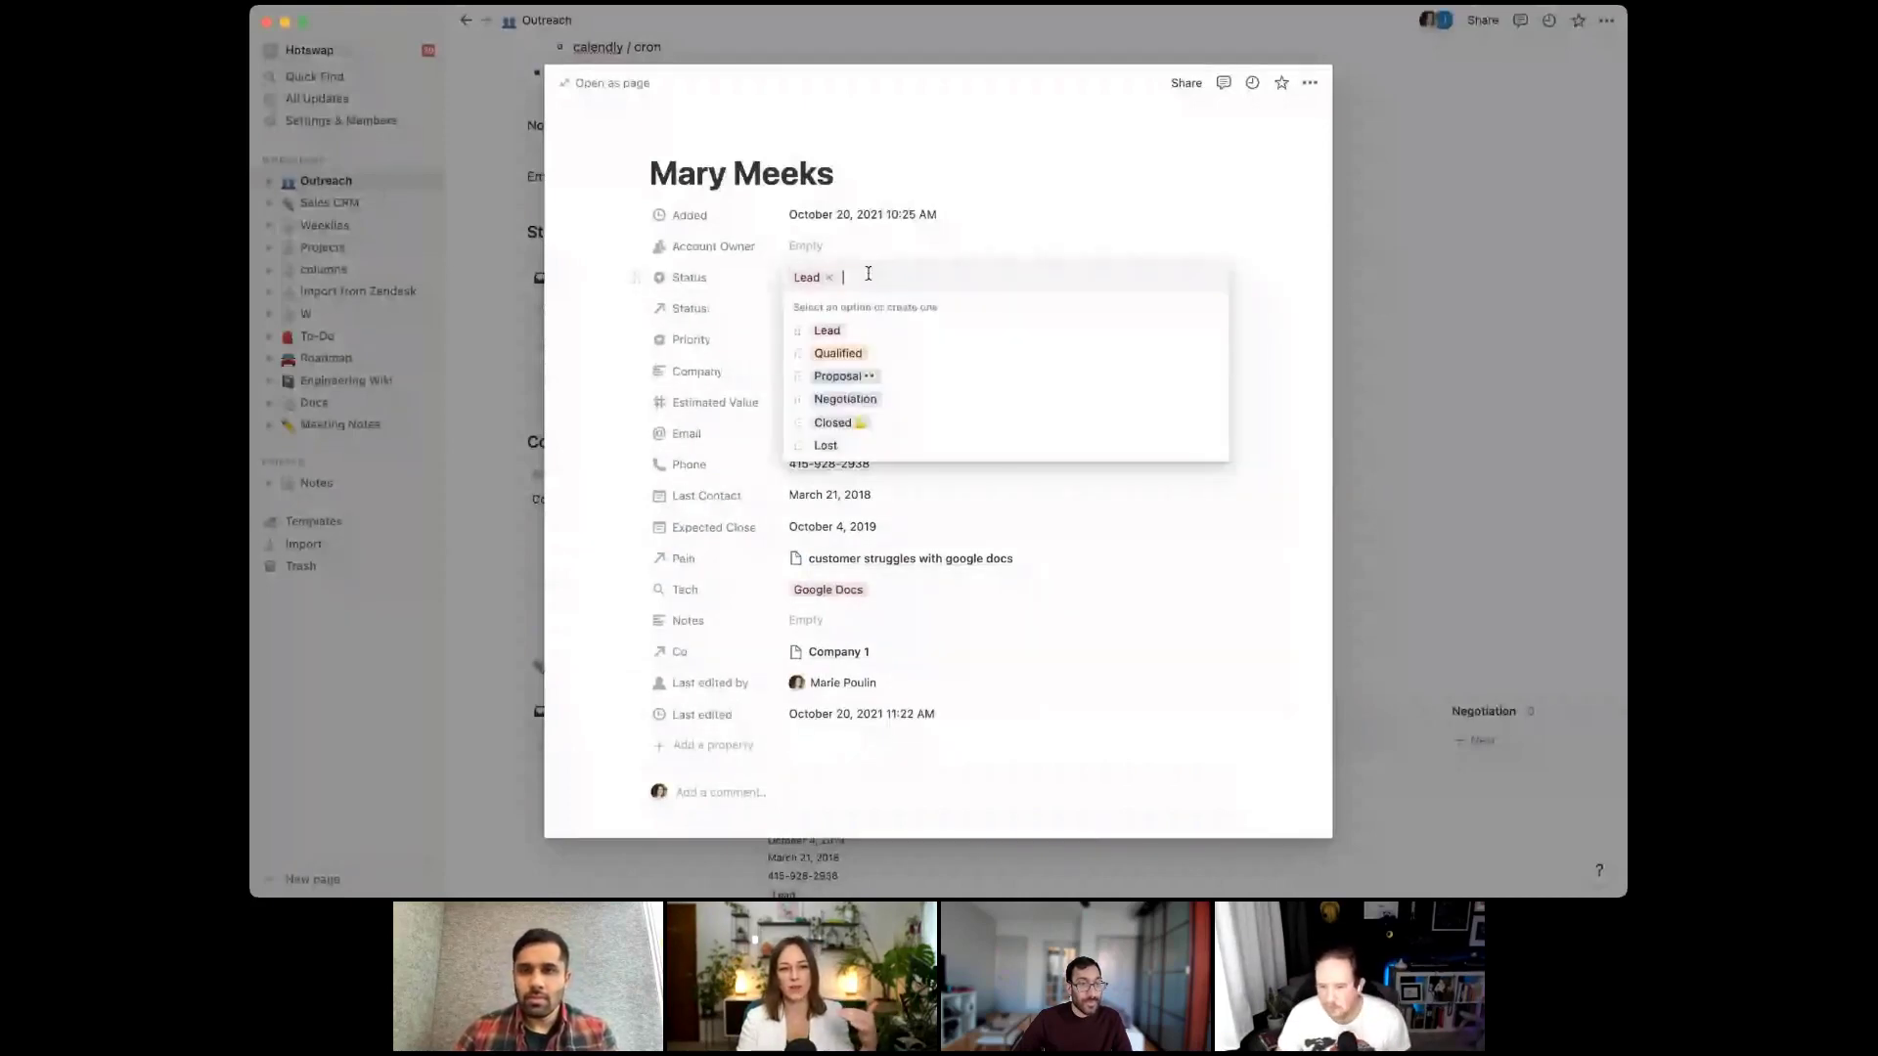
{"action": "left_click", "coordinate": [859, 352]}
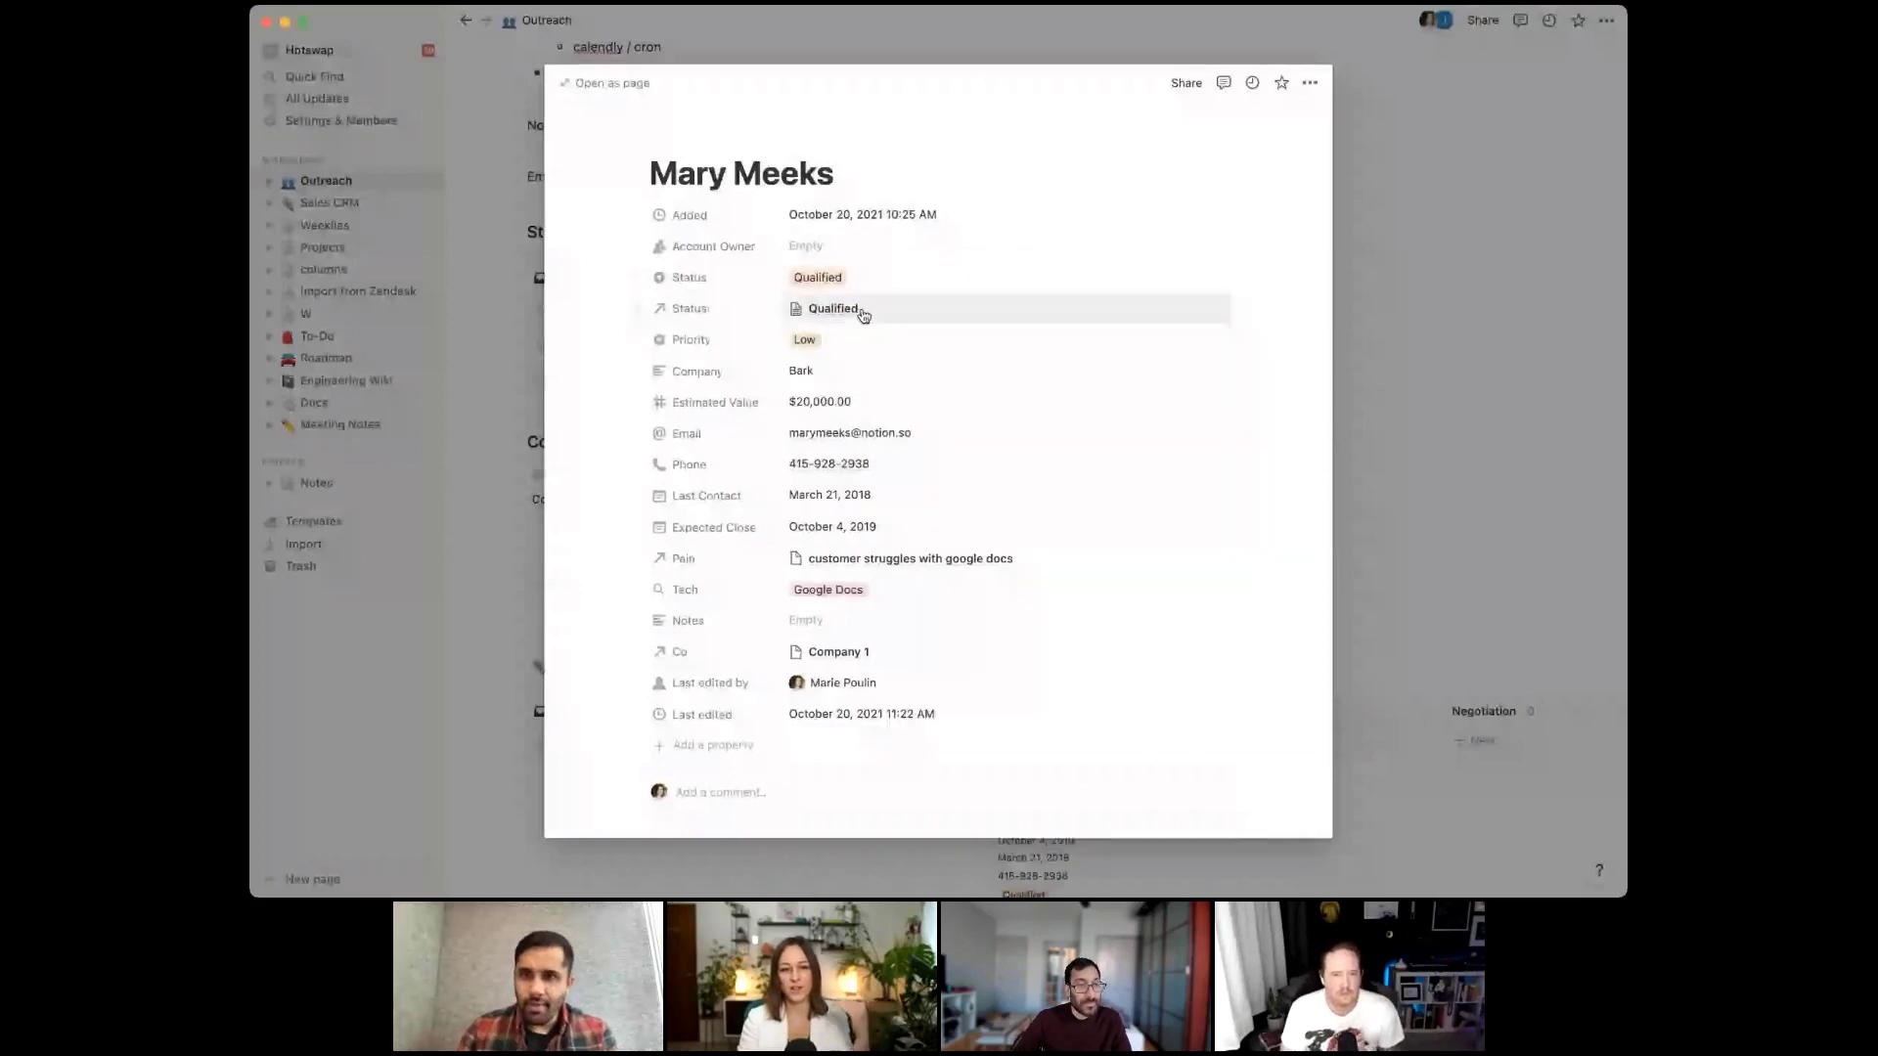
{"action": "left_click", "coordinate": [859, 308]}
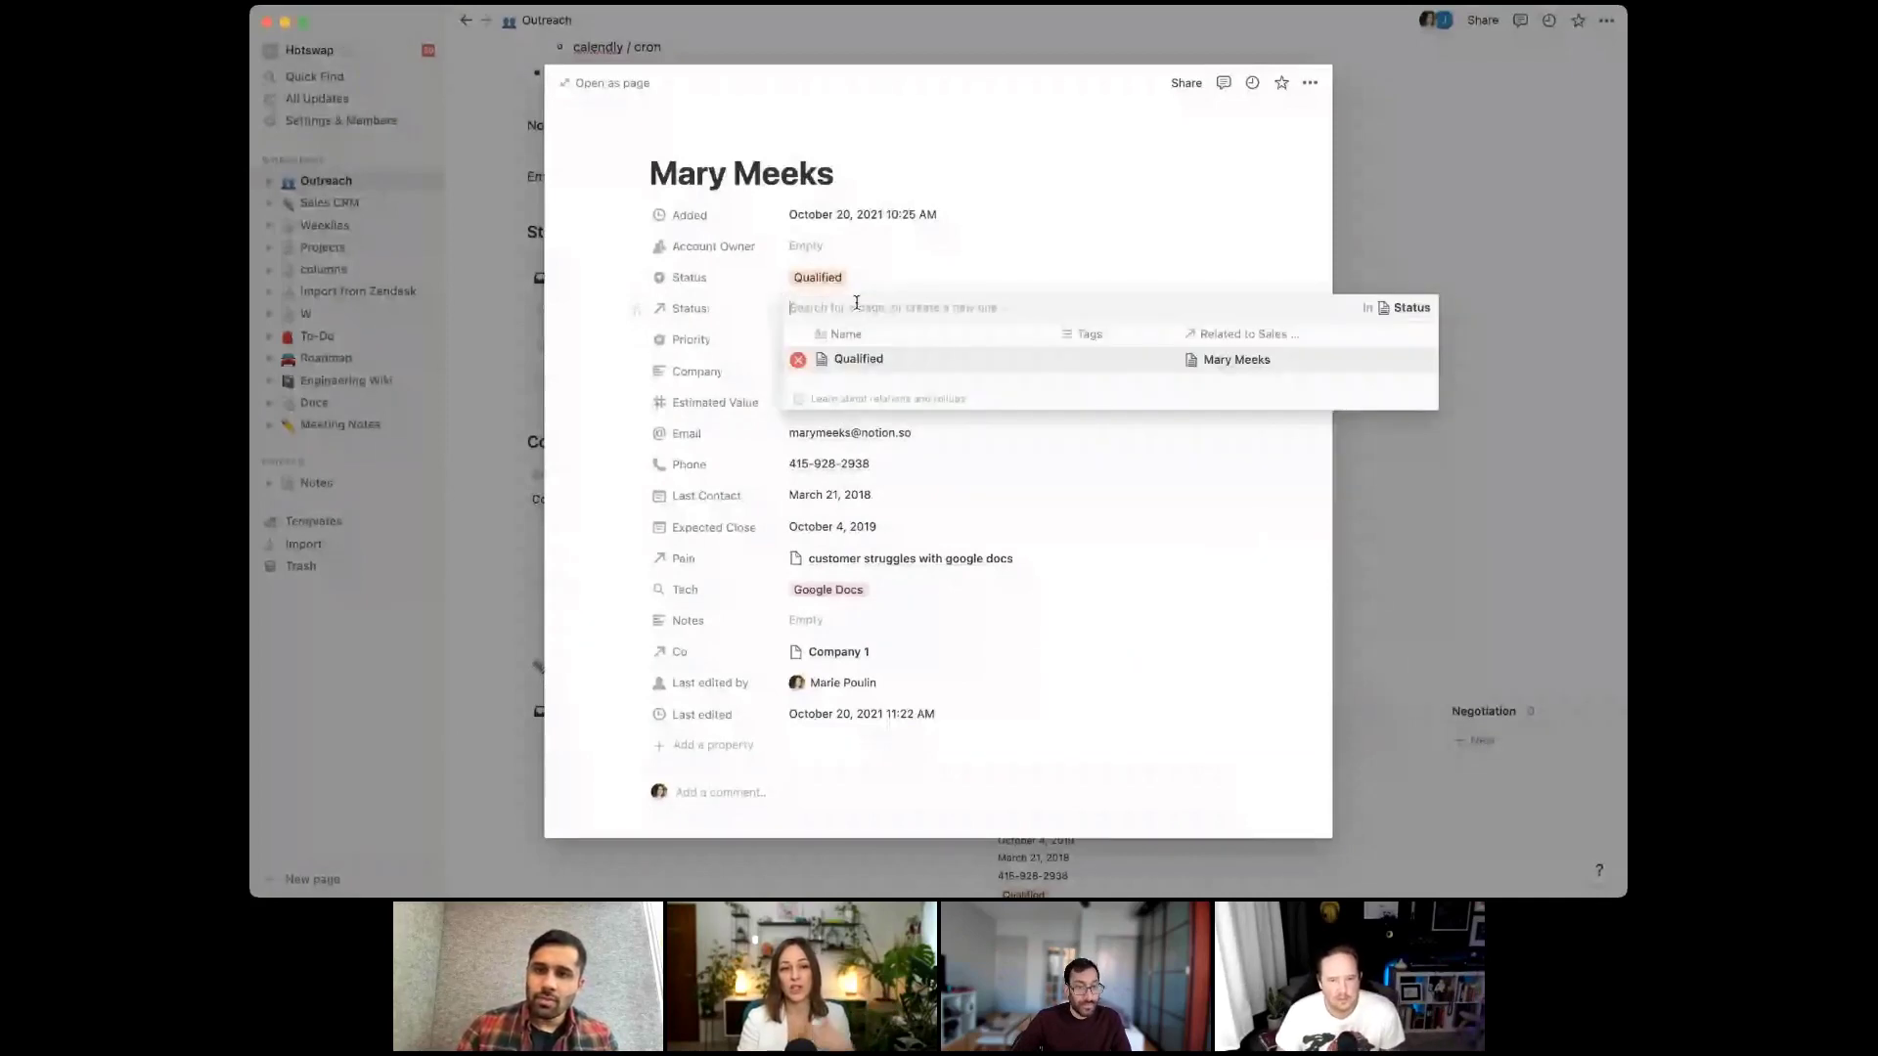
{"action": "left_click", "coordinate": [865, 362]}
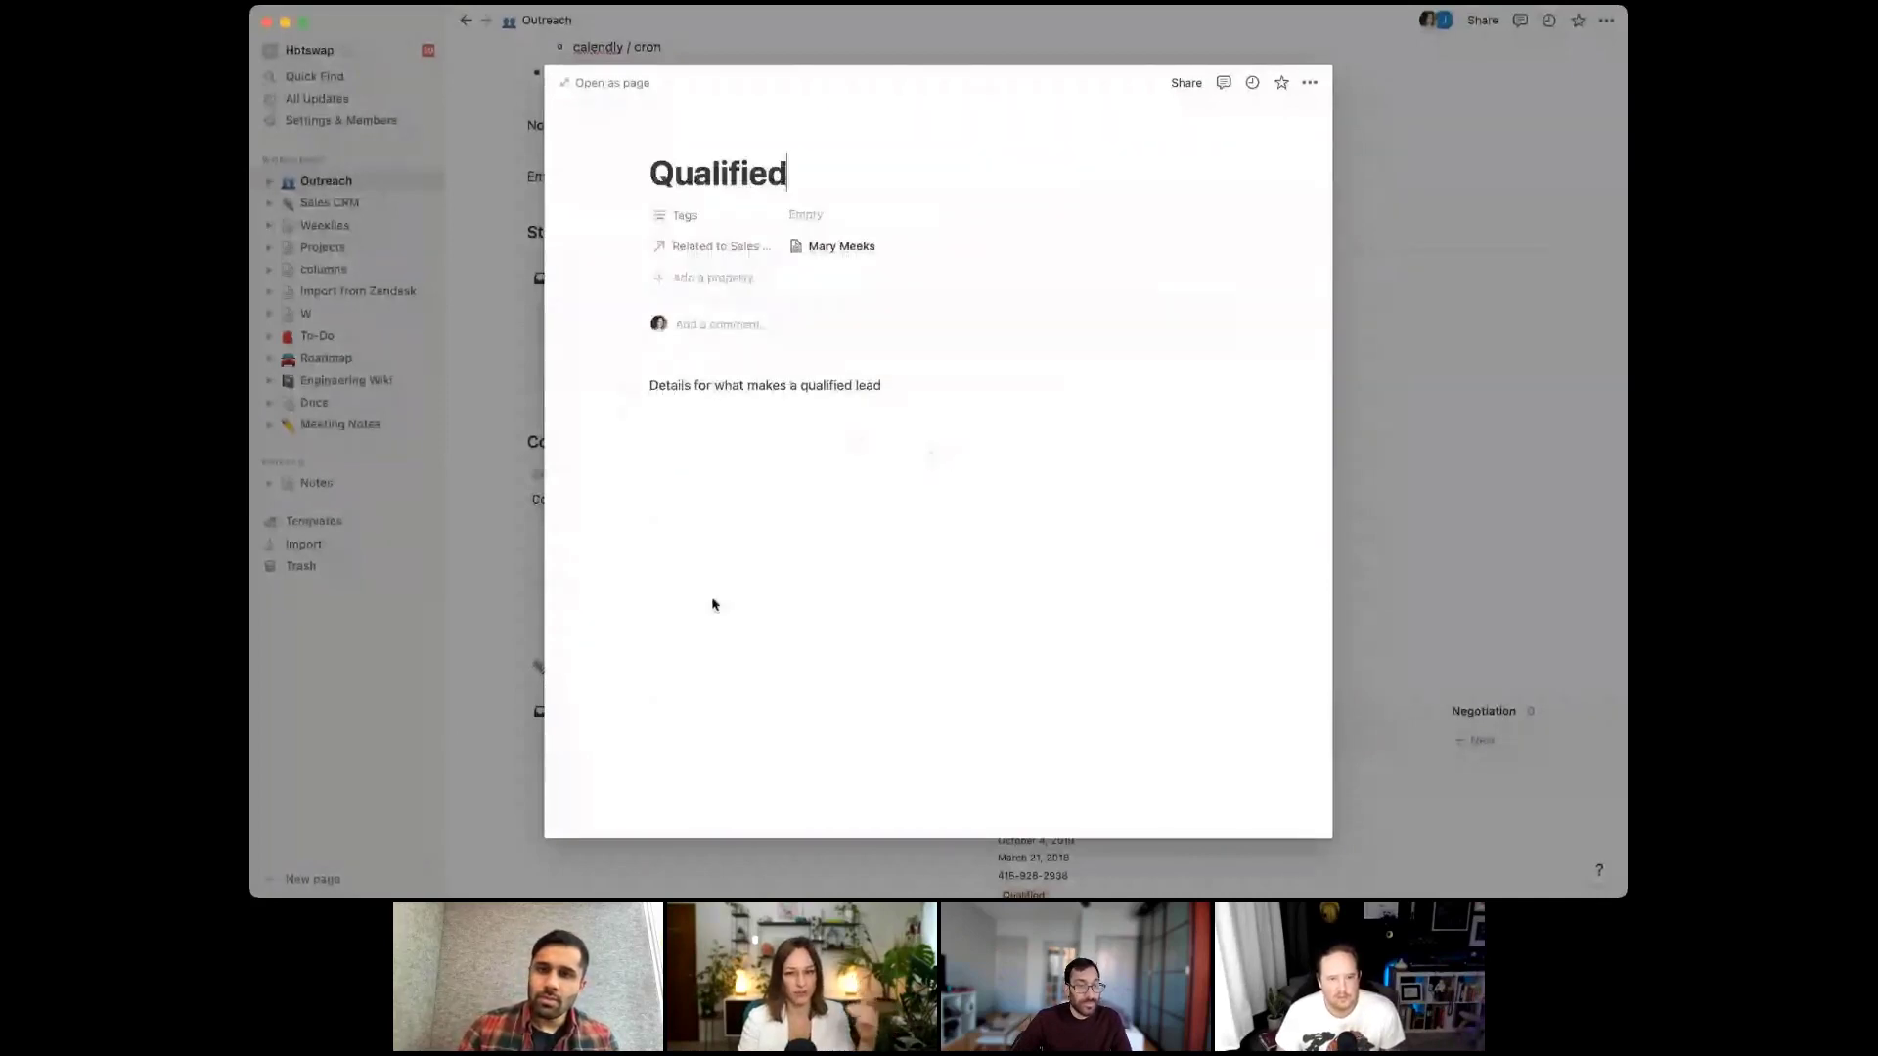
Add a 'Does this' to-do item on the Qualified page
{"action": "left_click", "coordinate": [678, 497]}
{"action": "type", "text": "[]Does this"}
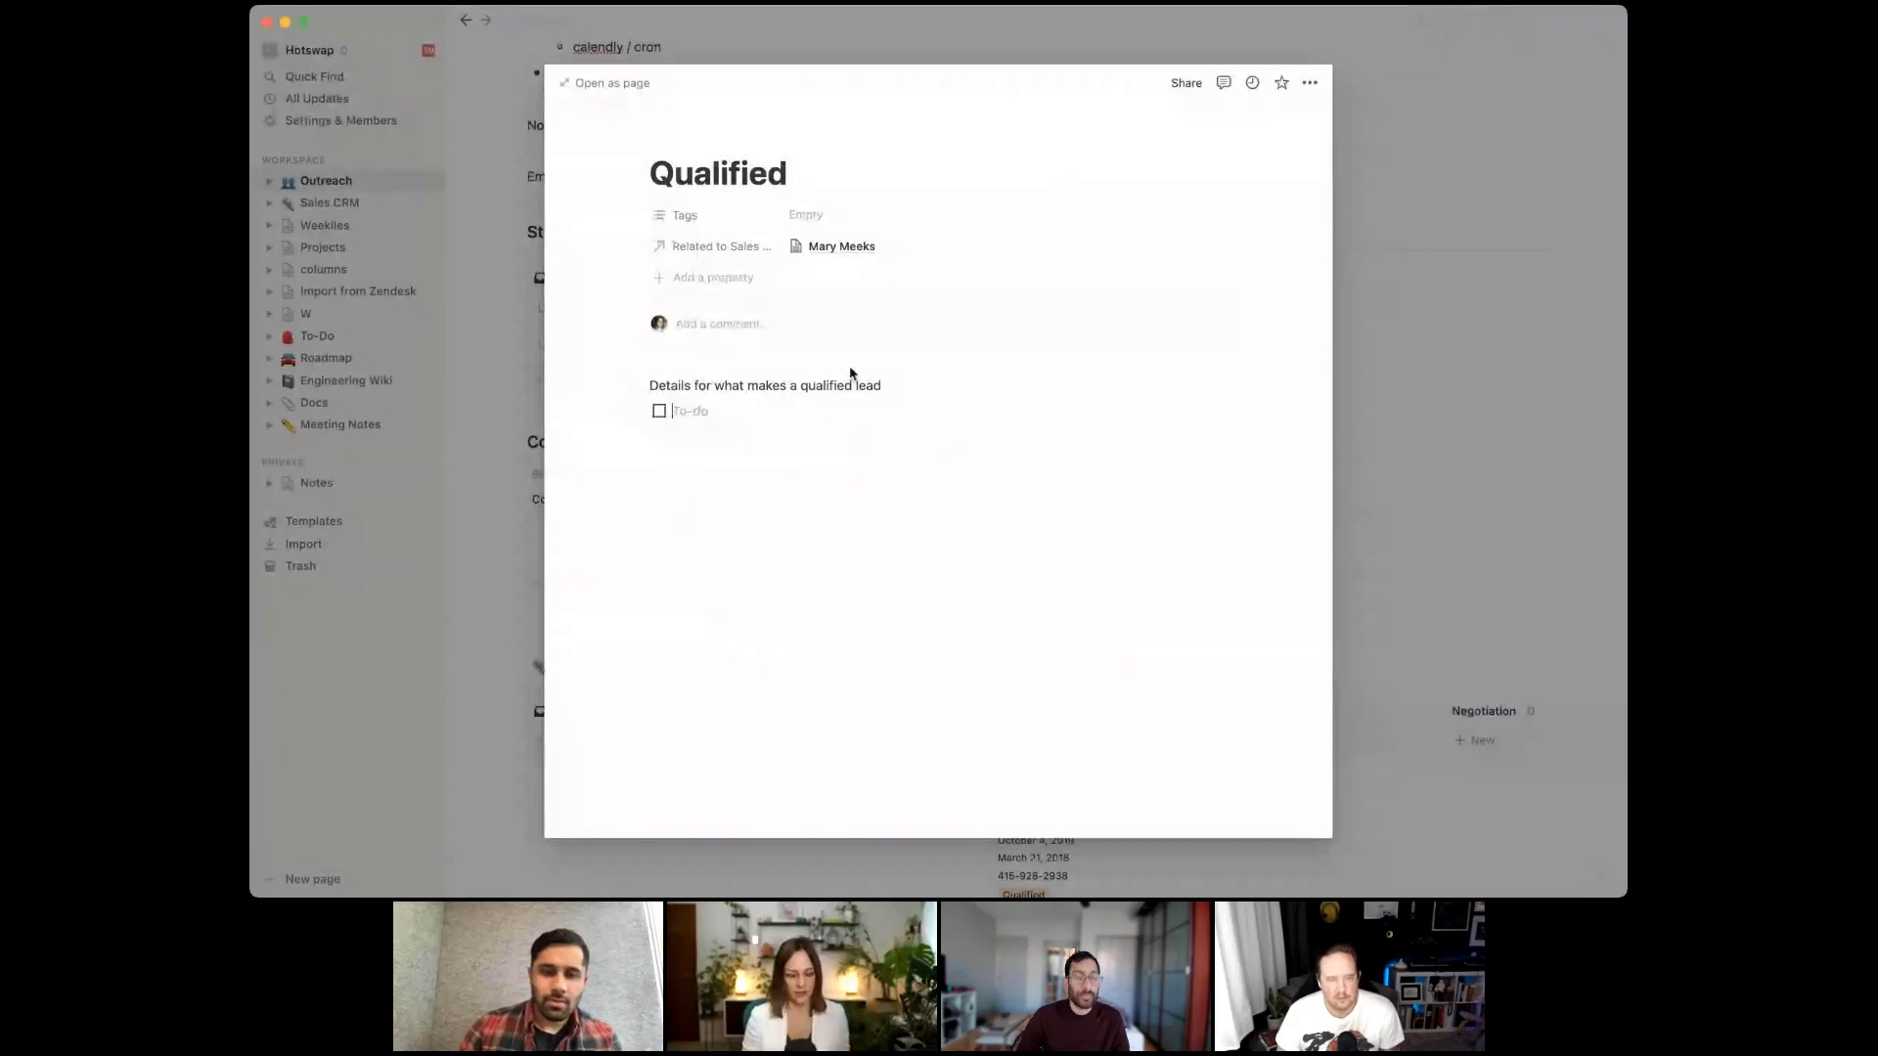
{"action": "key", "text": "Return"}
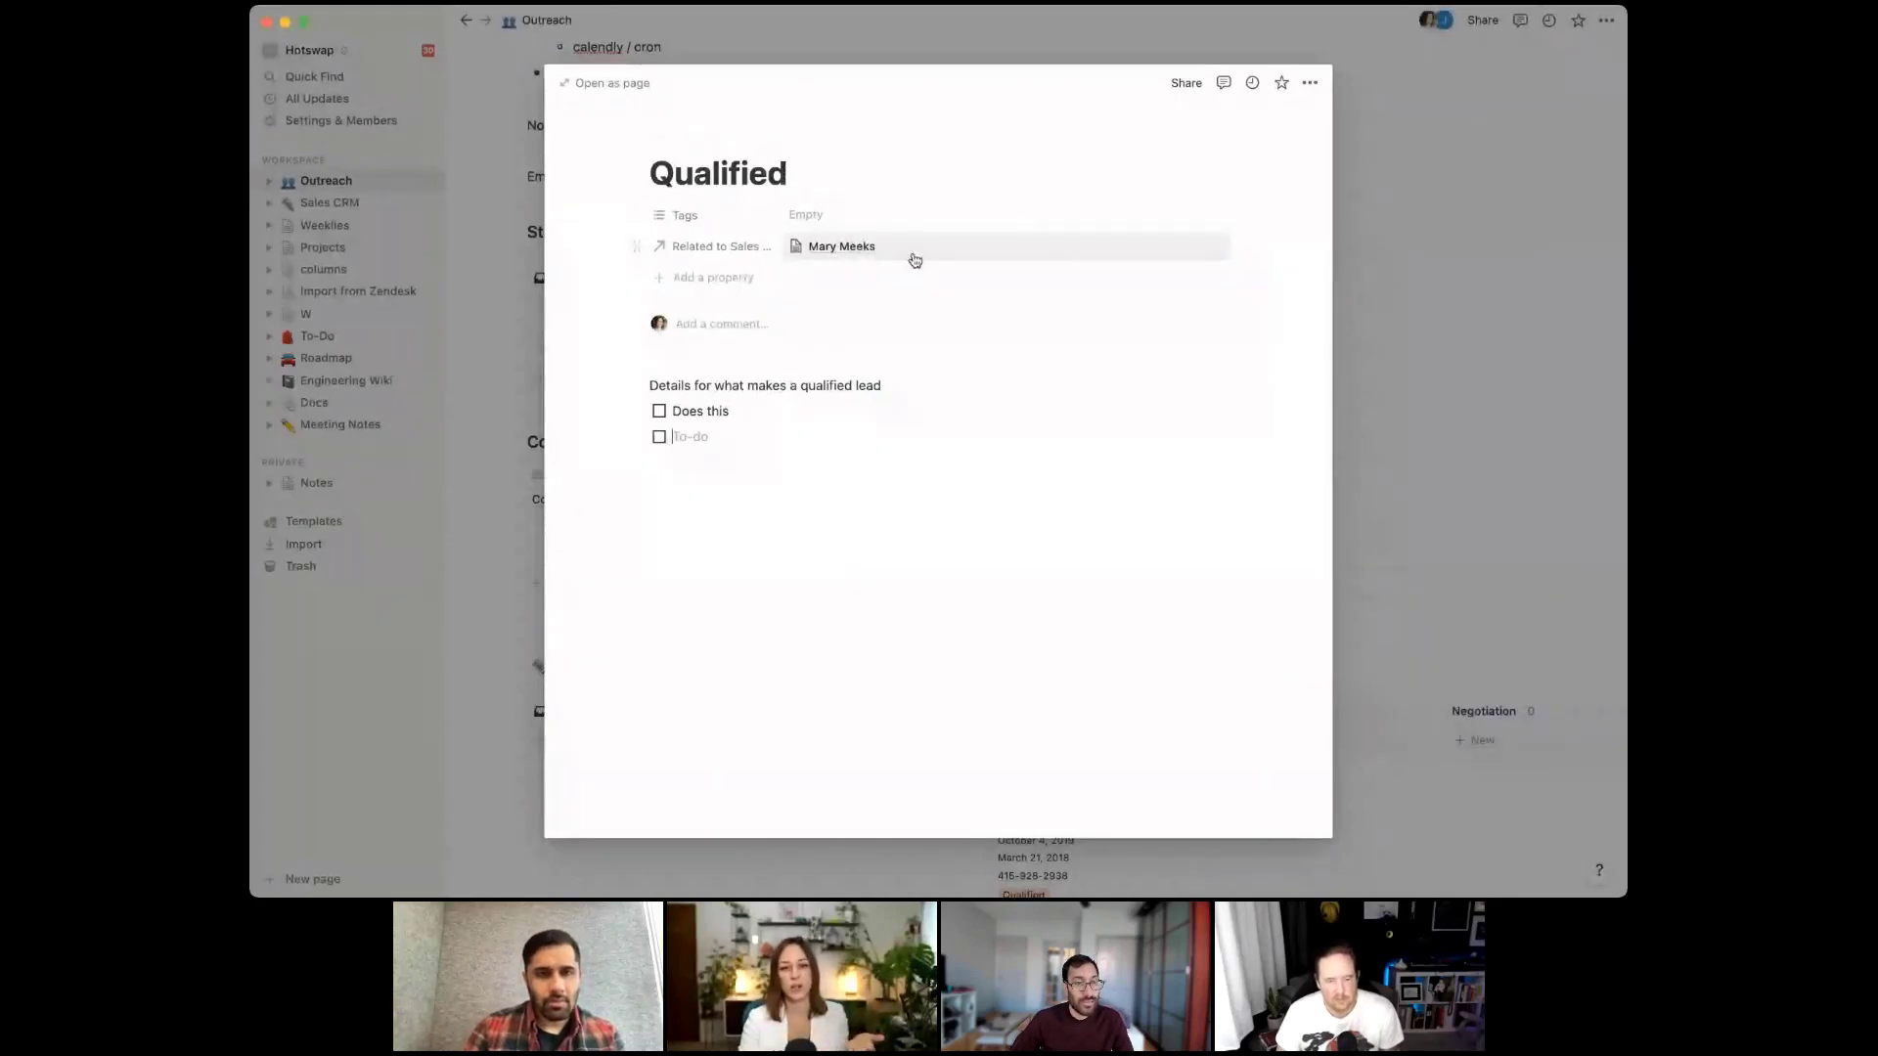
Rename the Qualified page's relation property to Prospect and return to Outreach
{"action": "left_click", "coordinate": [722, 254]}
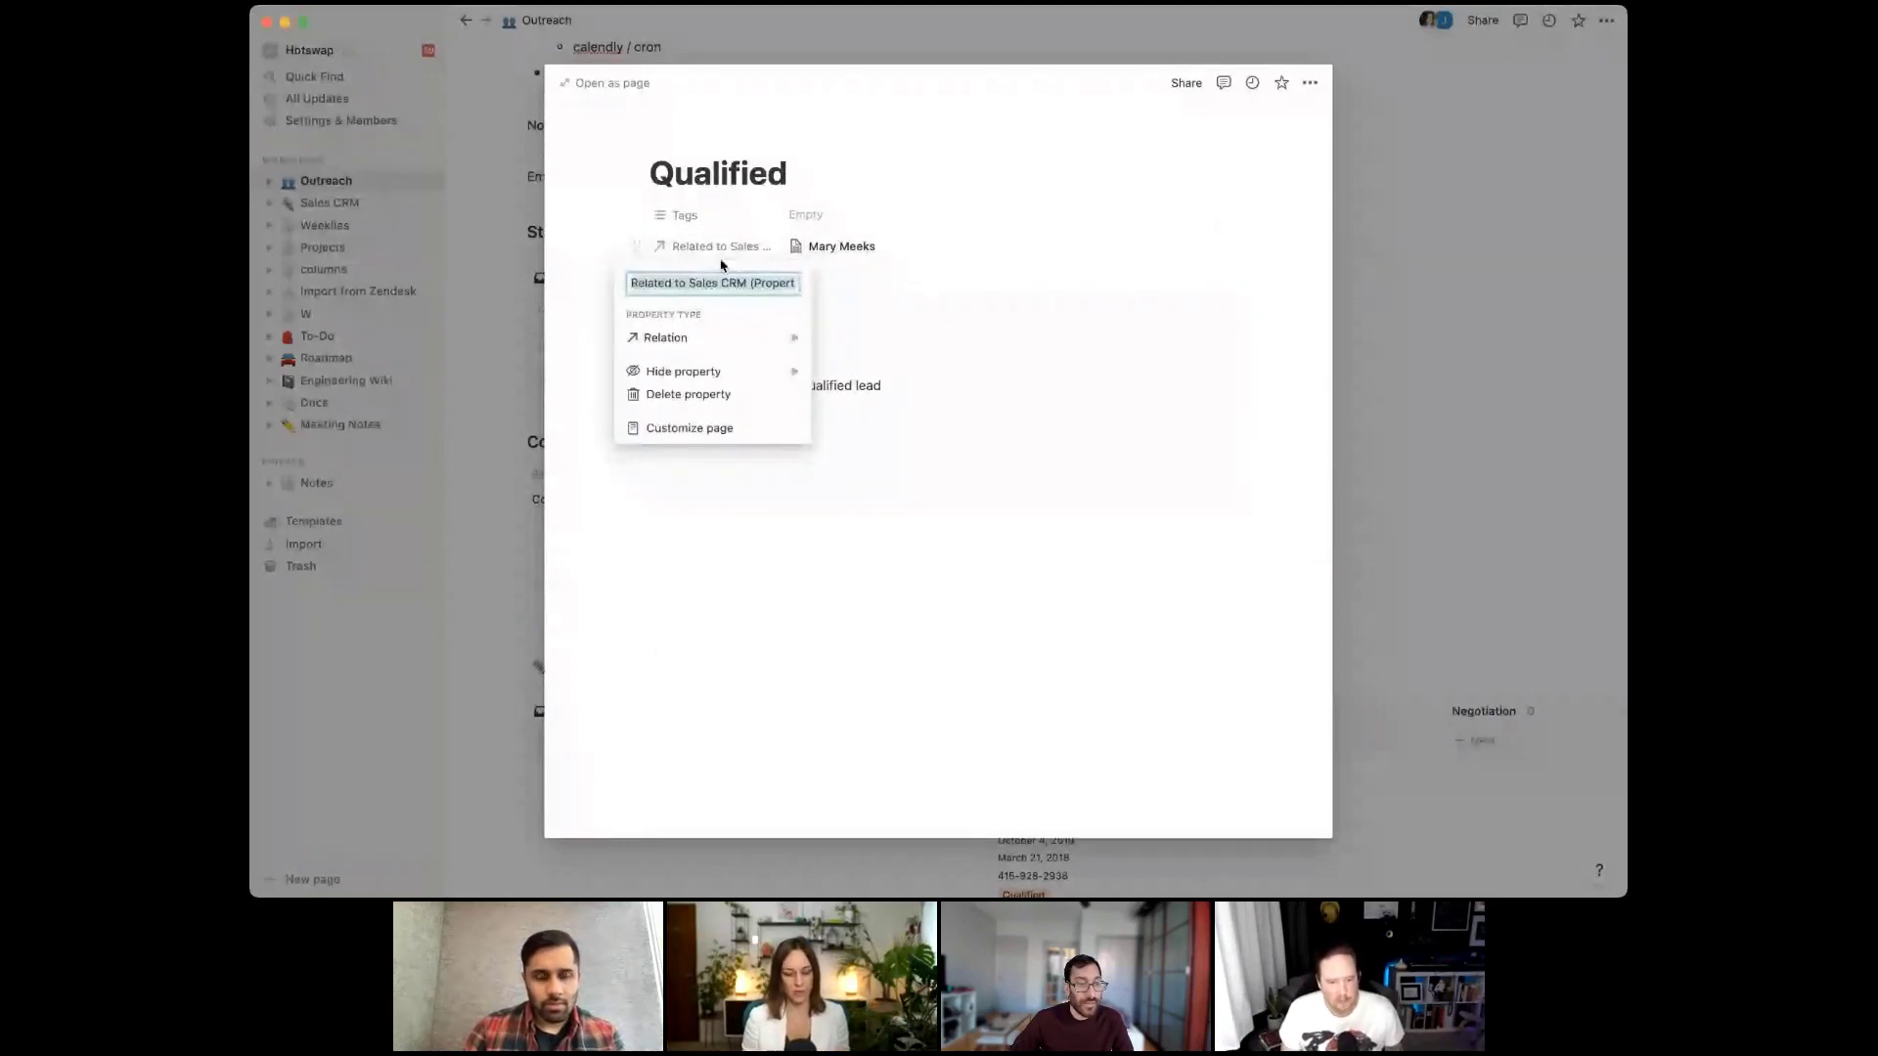
{"action": "type", "text": "Prospect"}
{"action": "key", "text": "Return"}
{"action": "left_click", "coordinate": [1393, 224]}
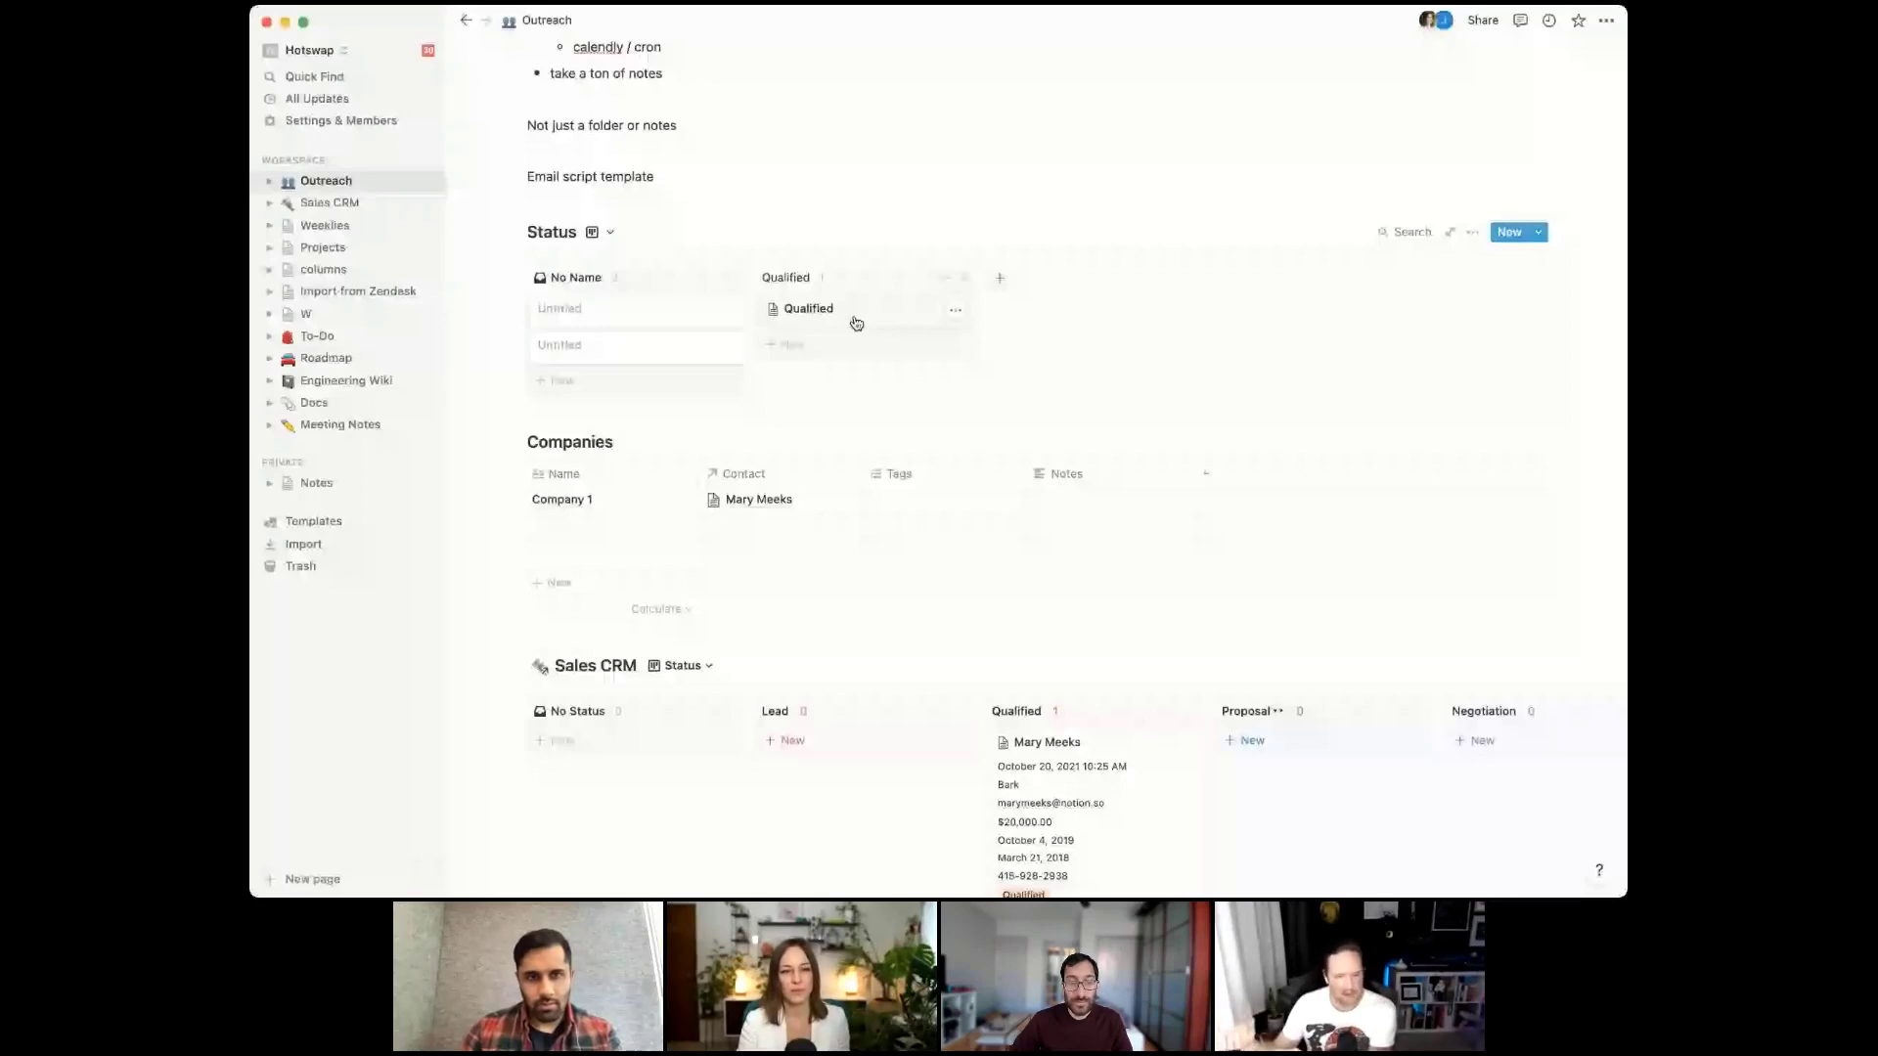
{"action": "left_click", "coordinate": [897, 330]}
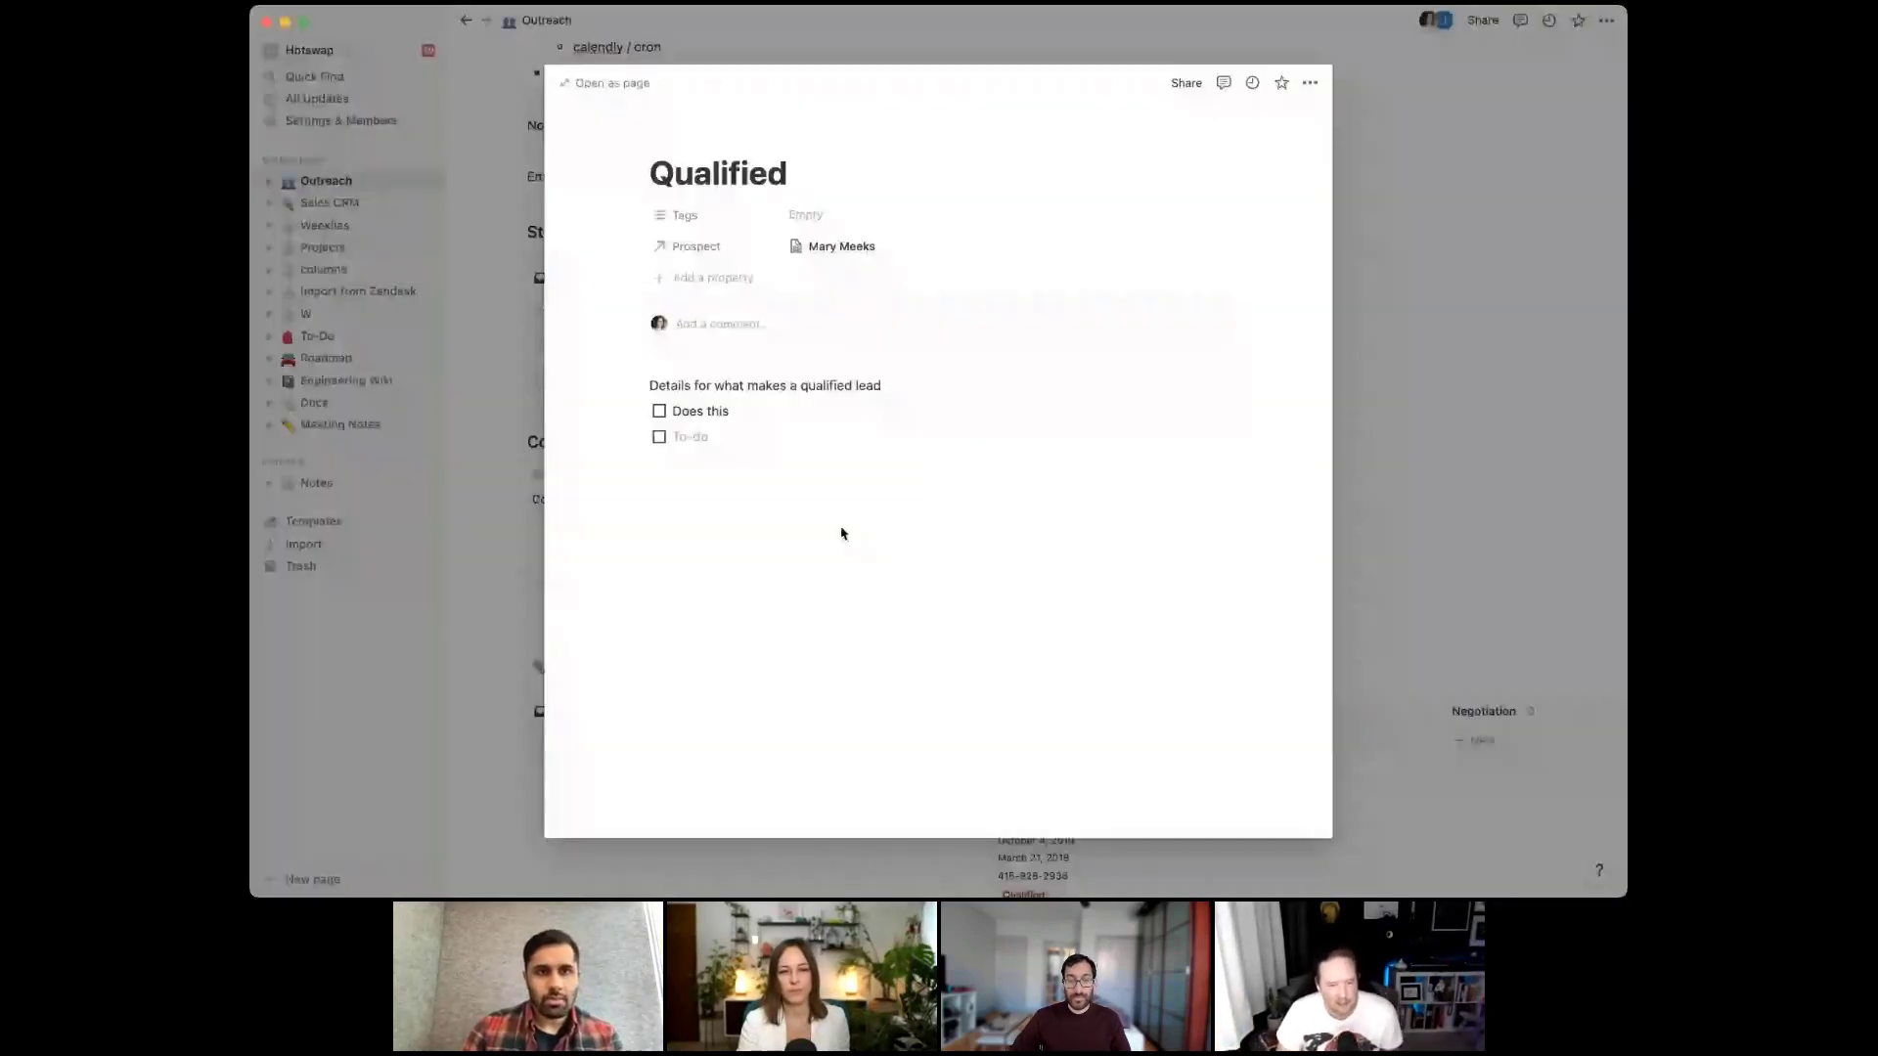
{"action": "left_click", "coordinate": [1368, 503]}
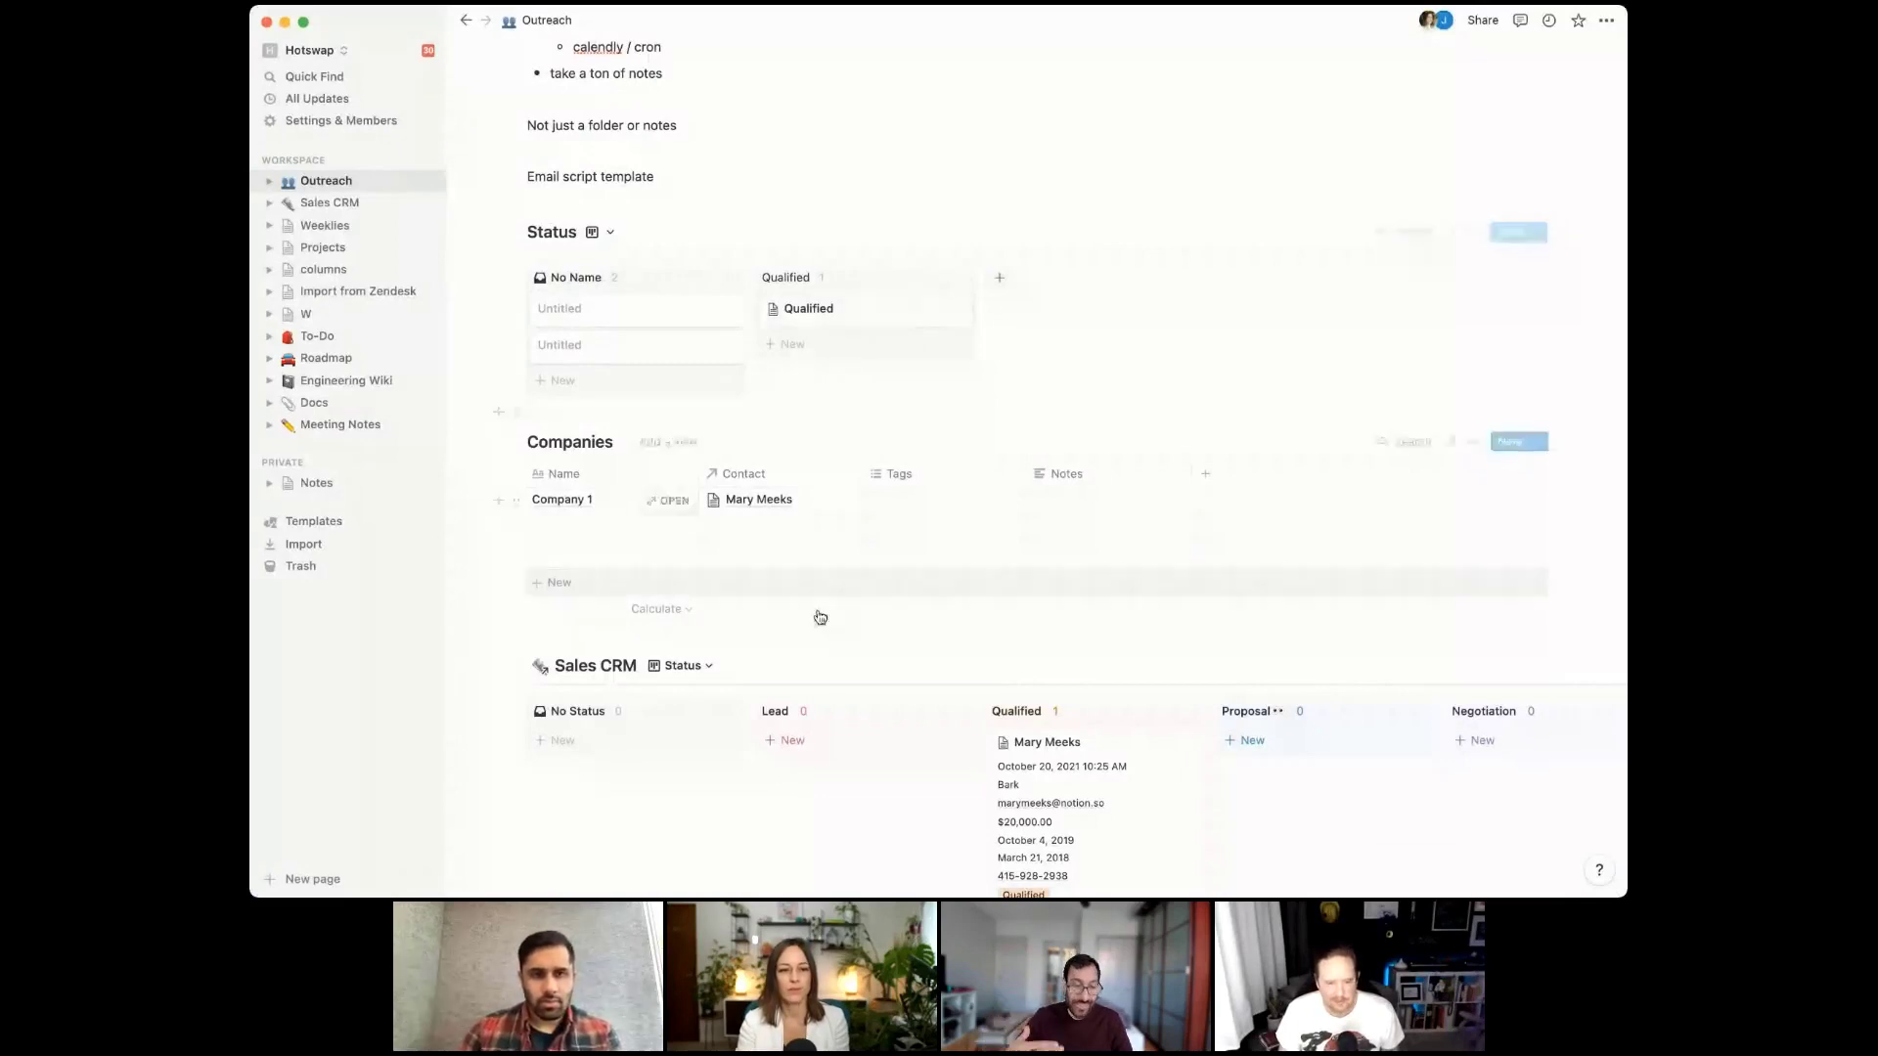
Duplicate the New Customer template and rename it 'New Qualified Customer Template'
{"action": "left_click", "coordinate": [1538, 666]}
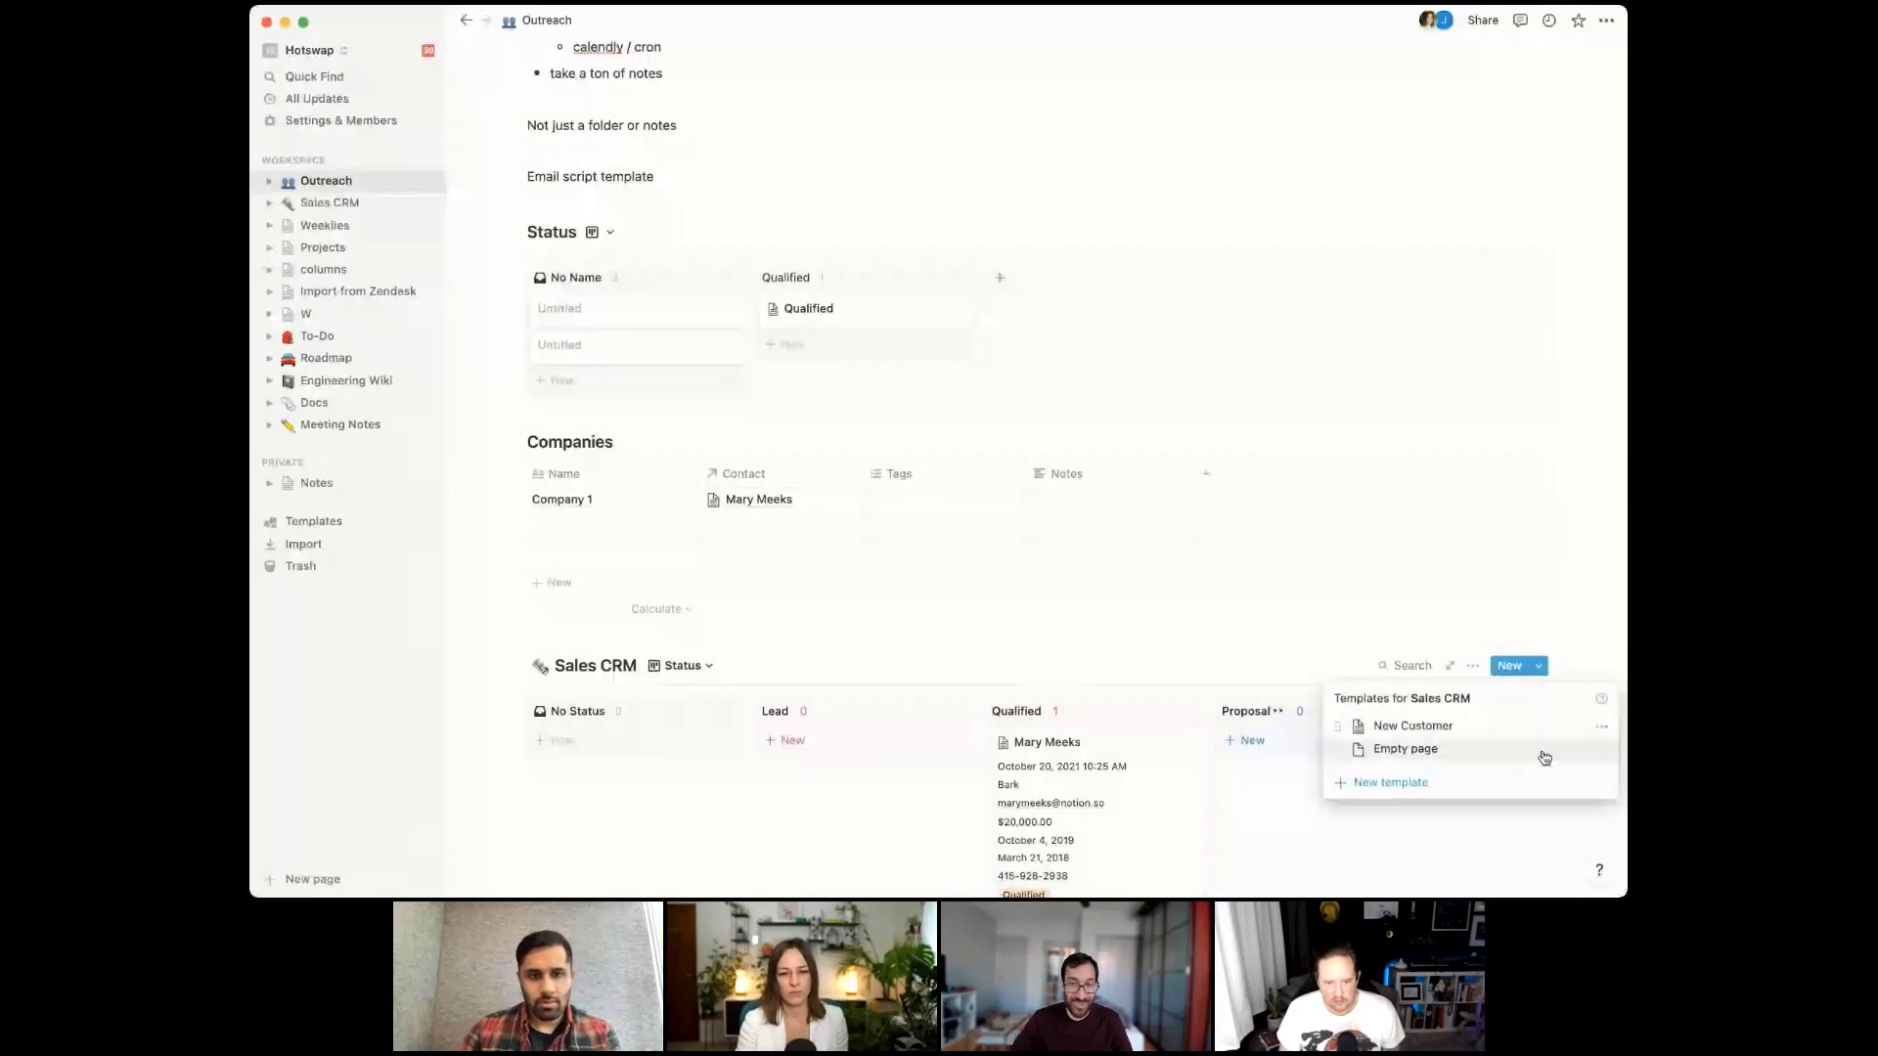
{"action": "left_click", "coordinate": [1601, 730]}
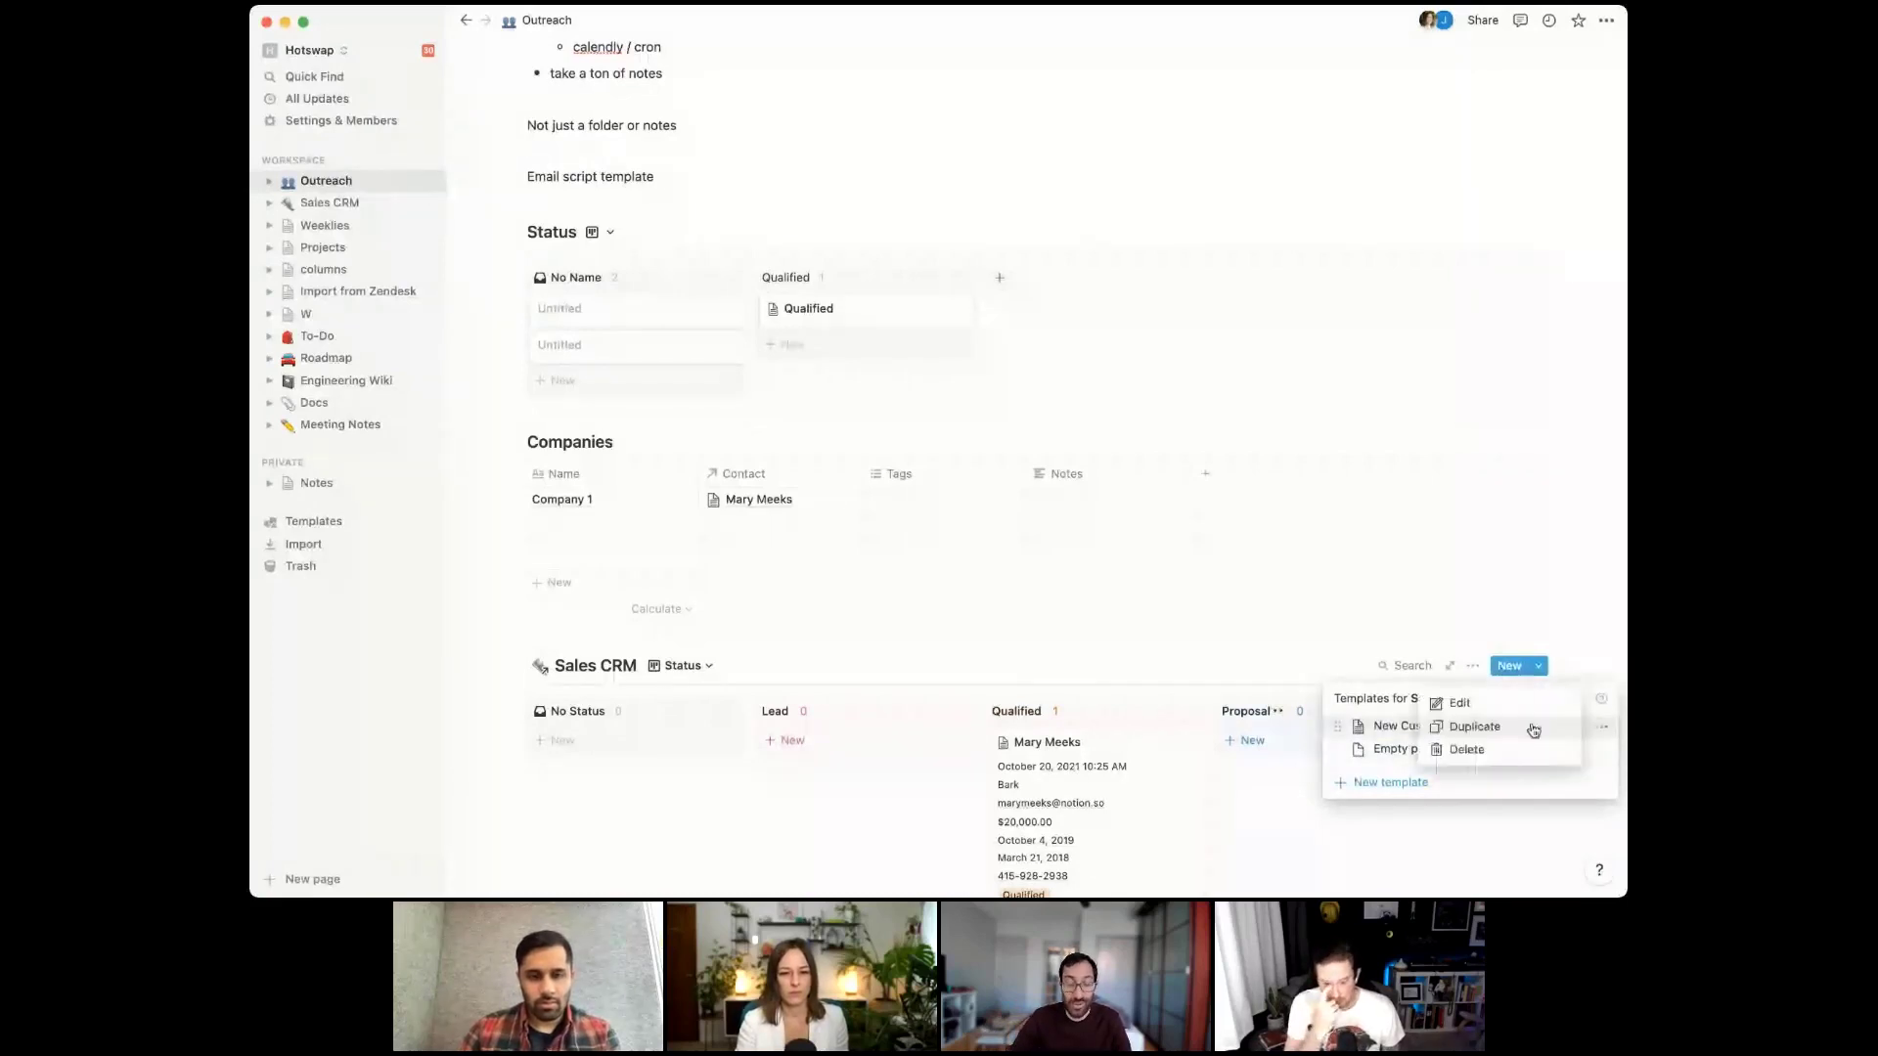
{"action": "left_click", "coordinate": [1531, 730]}
{"action": "left_click", "coordinate": [914, 209]}
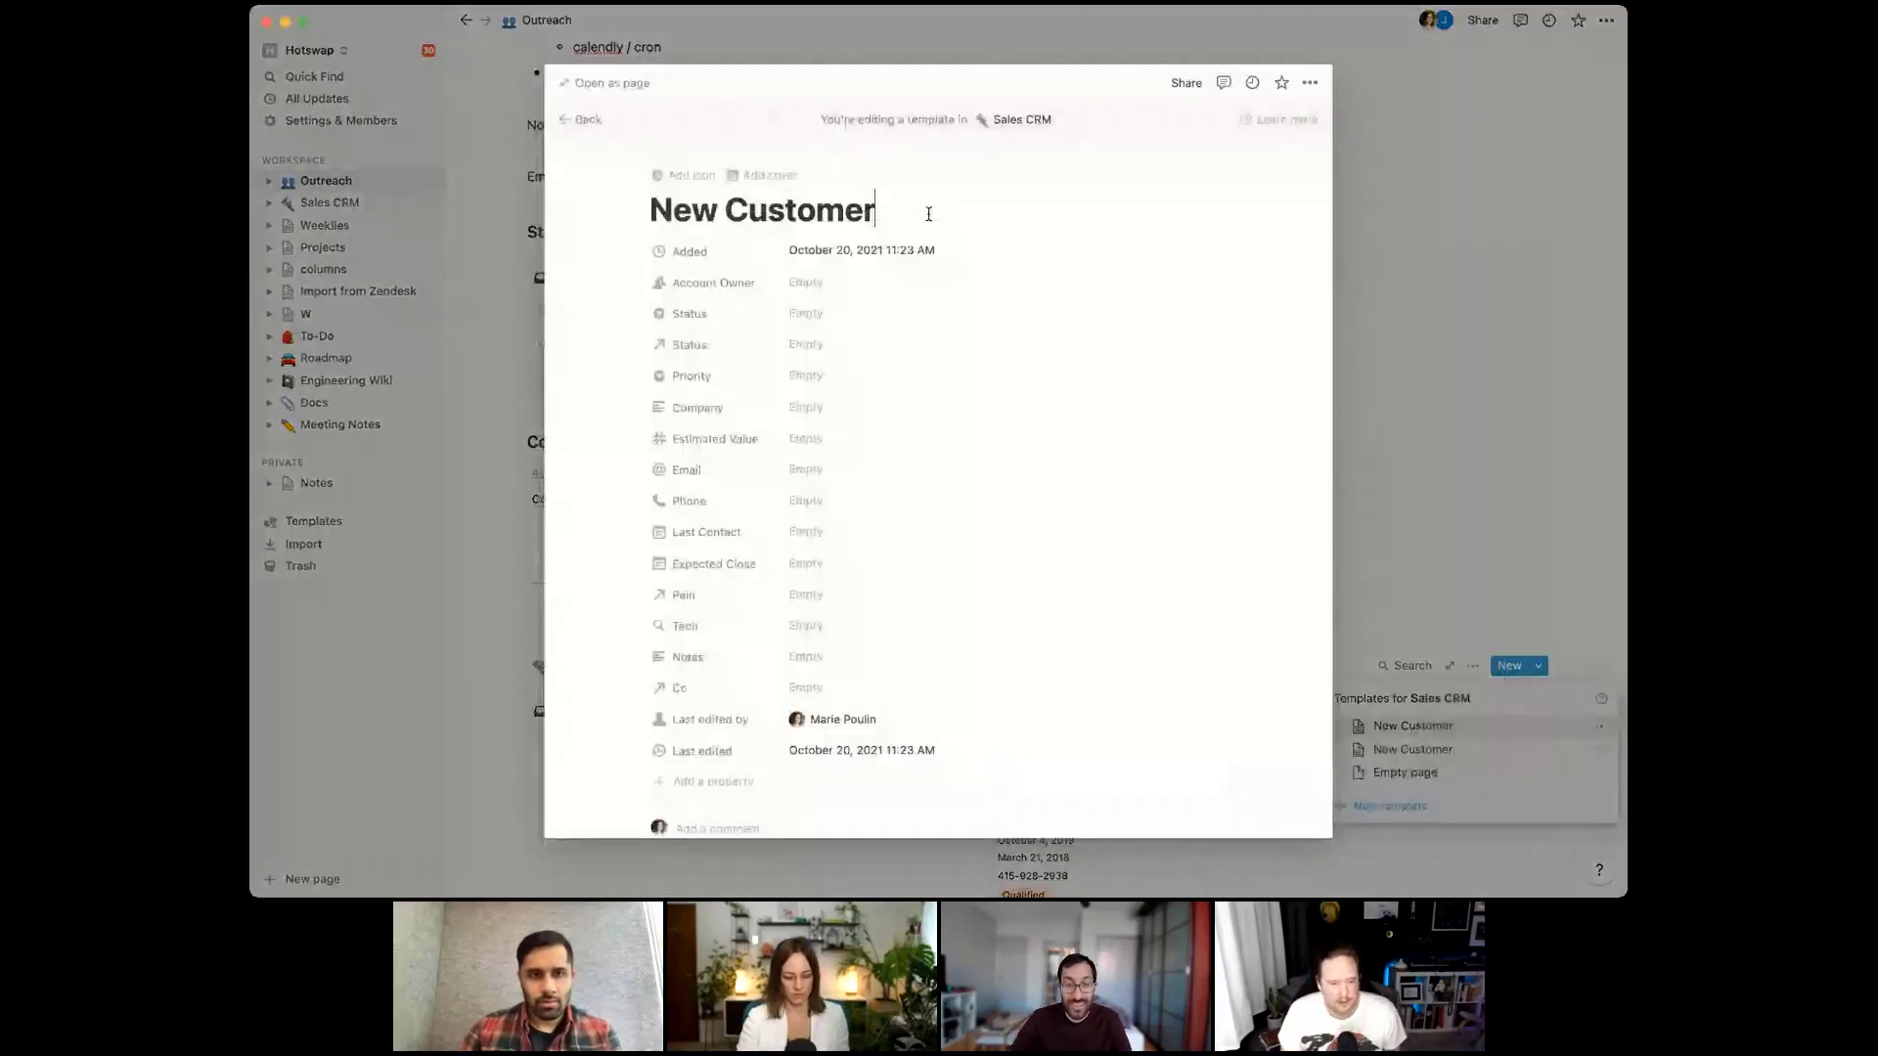
{"action": "type", "text": "Template"}
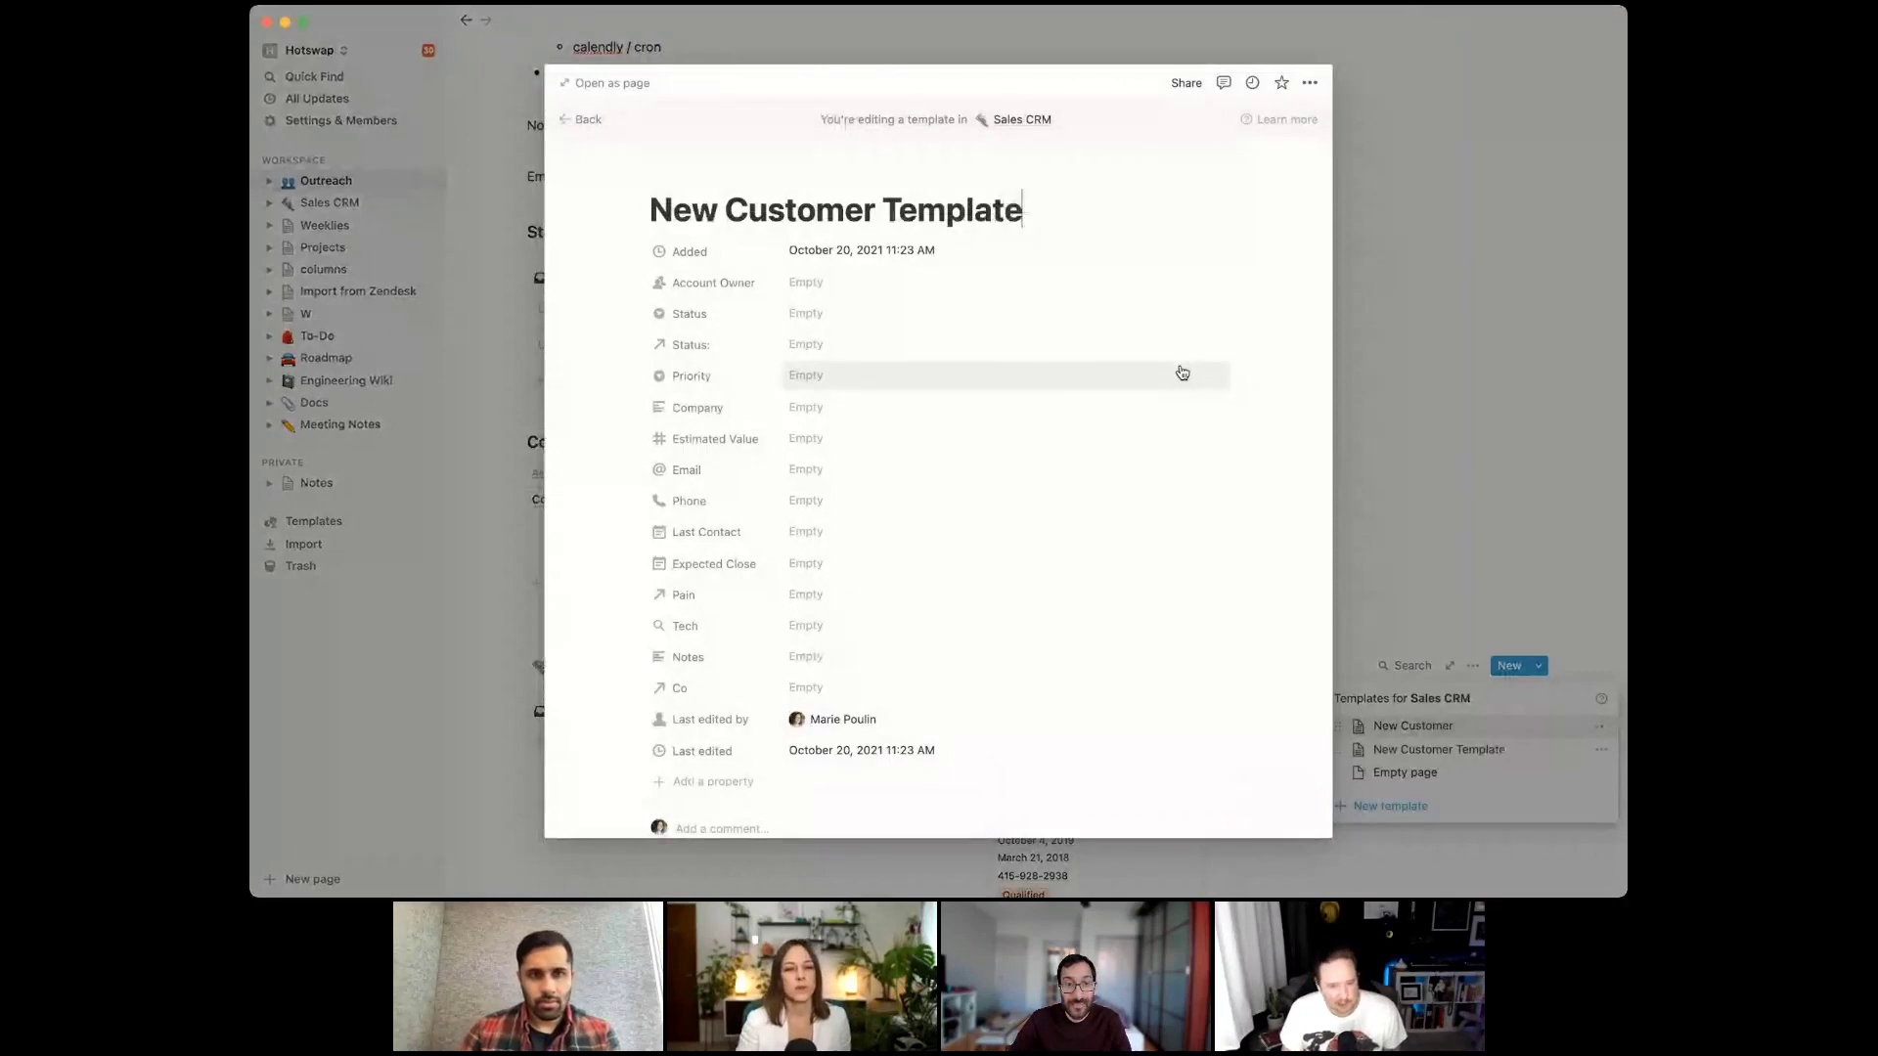
{"action": "double_click", "coordinate": [823, 205]}
{"action": "key", "text": "Left"}
{"action": "type", "text": "Qualif"}
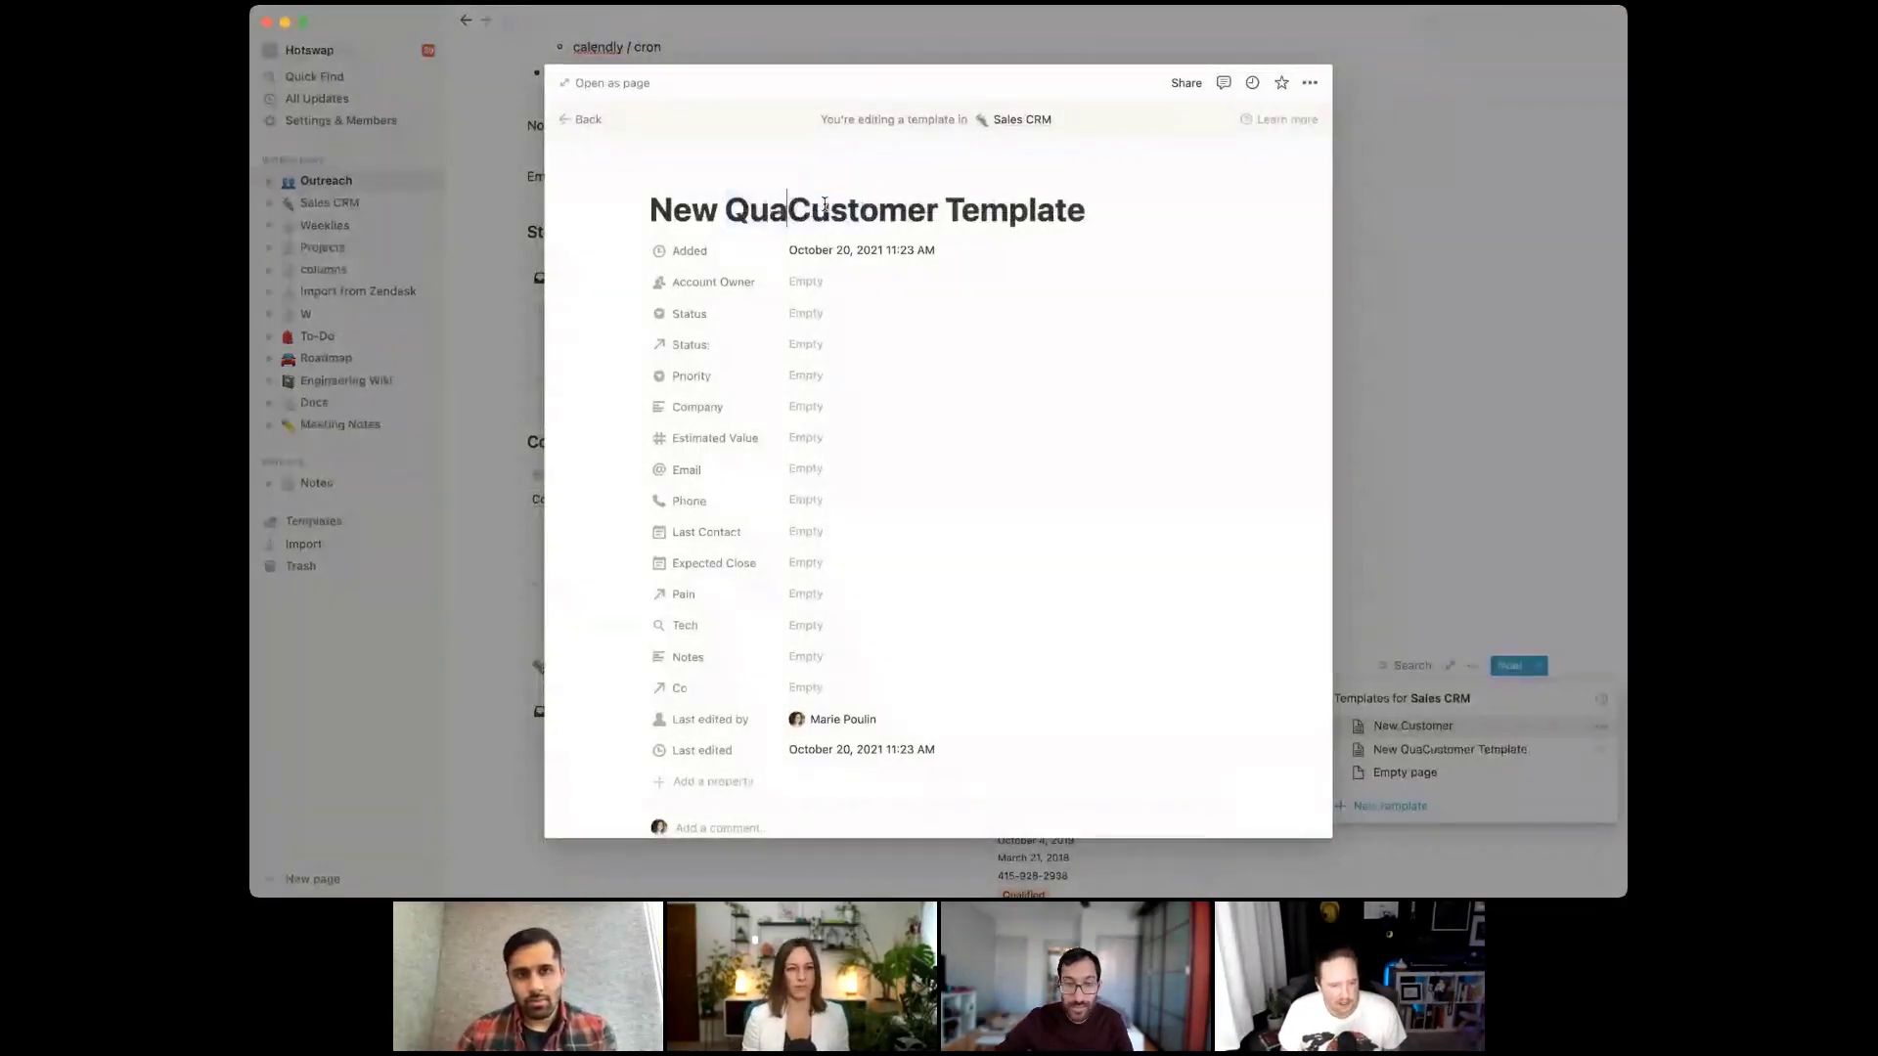
{"action": "type", "text": "ied"}
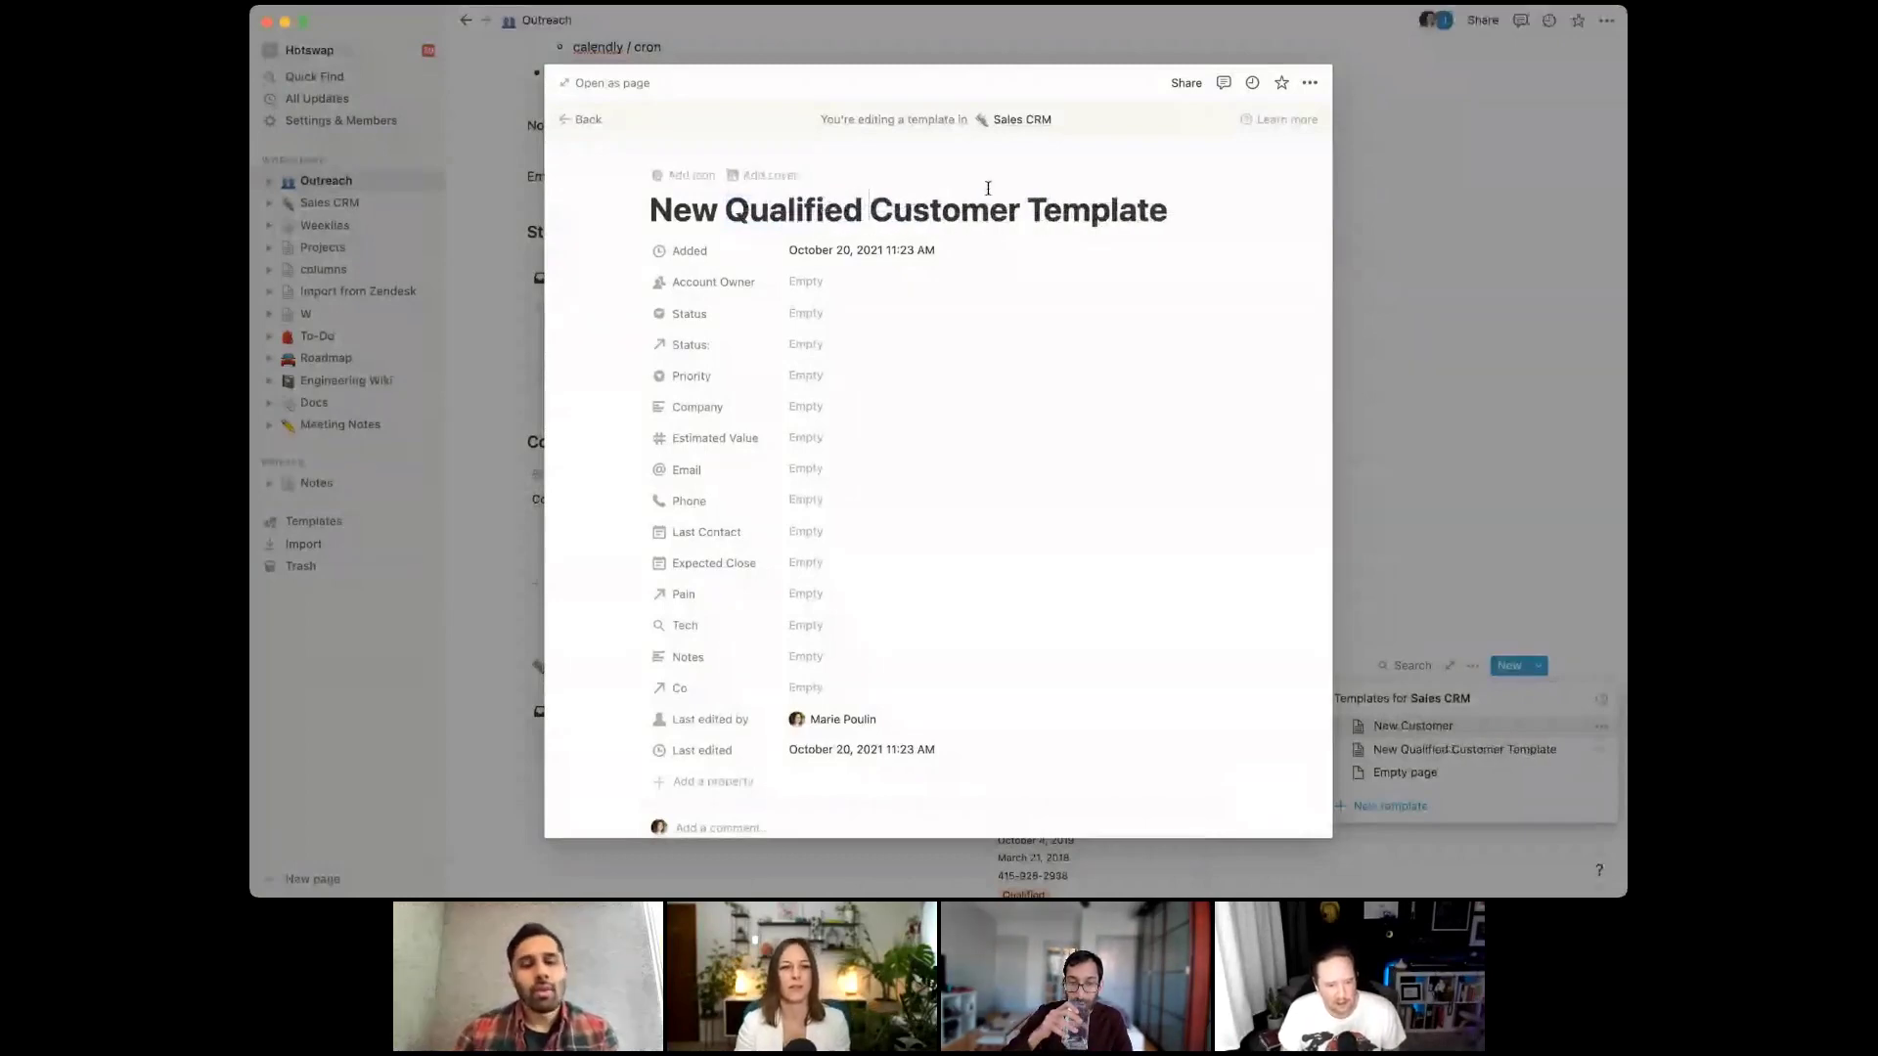
{"action": "left_click", "coordinate": [1092, 209]}
Link the template's Status relation to Qualified and set its Status tag to Qualified
{"action": "scroll", "coordinate": [795, 335], "scroll_direction": "down", "scroll_amount": 1}
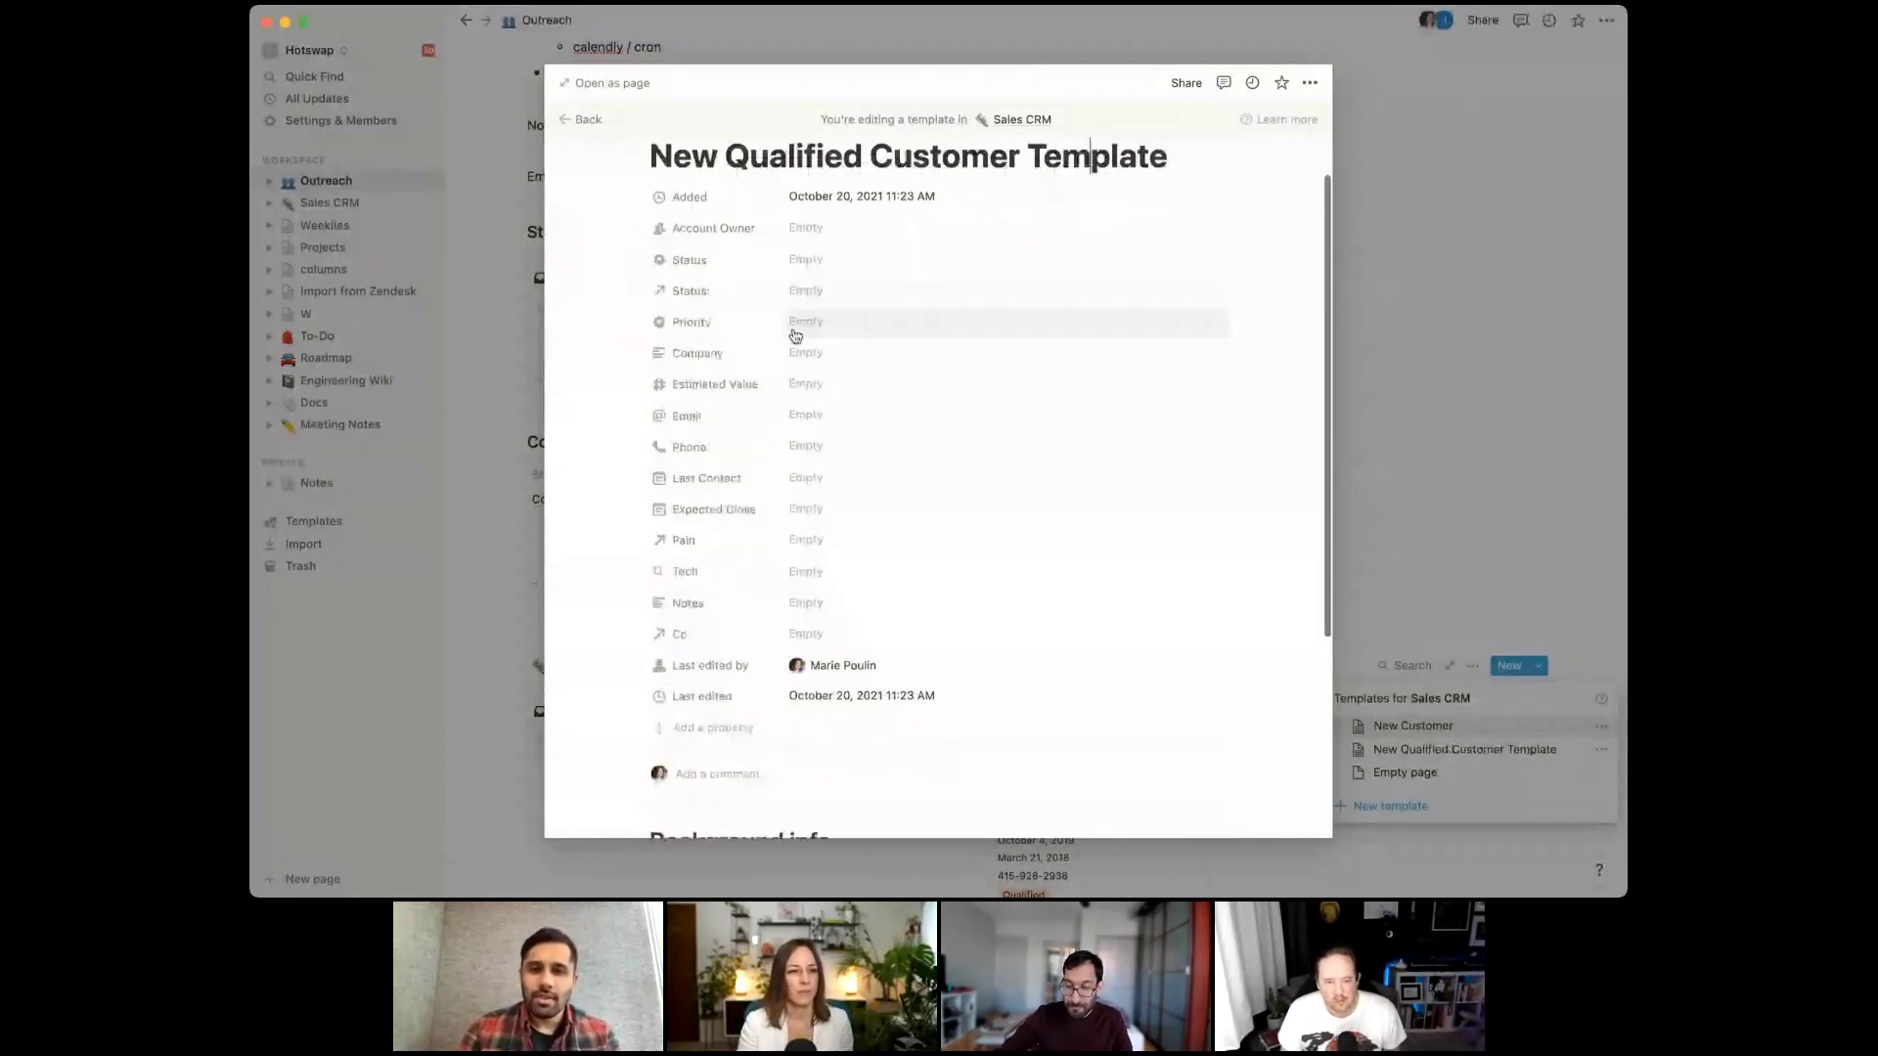
{"action": "left_click", "coordinate": [805, 291]}
{"action": "type", "text": "qual"}
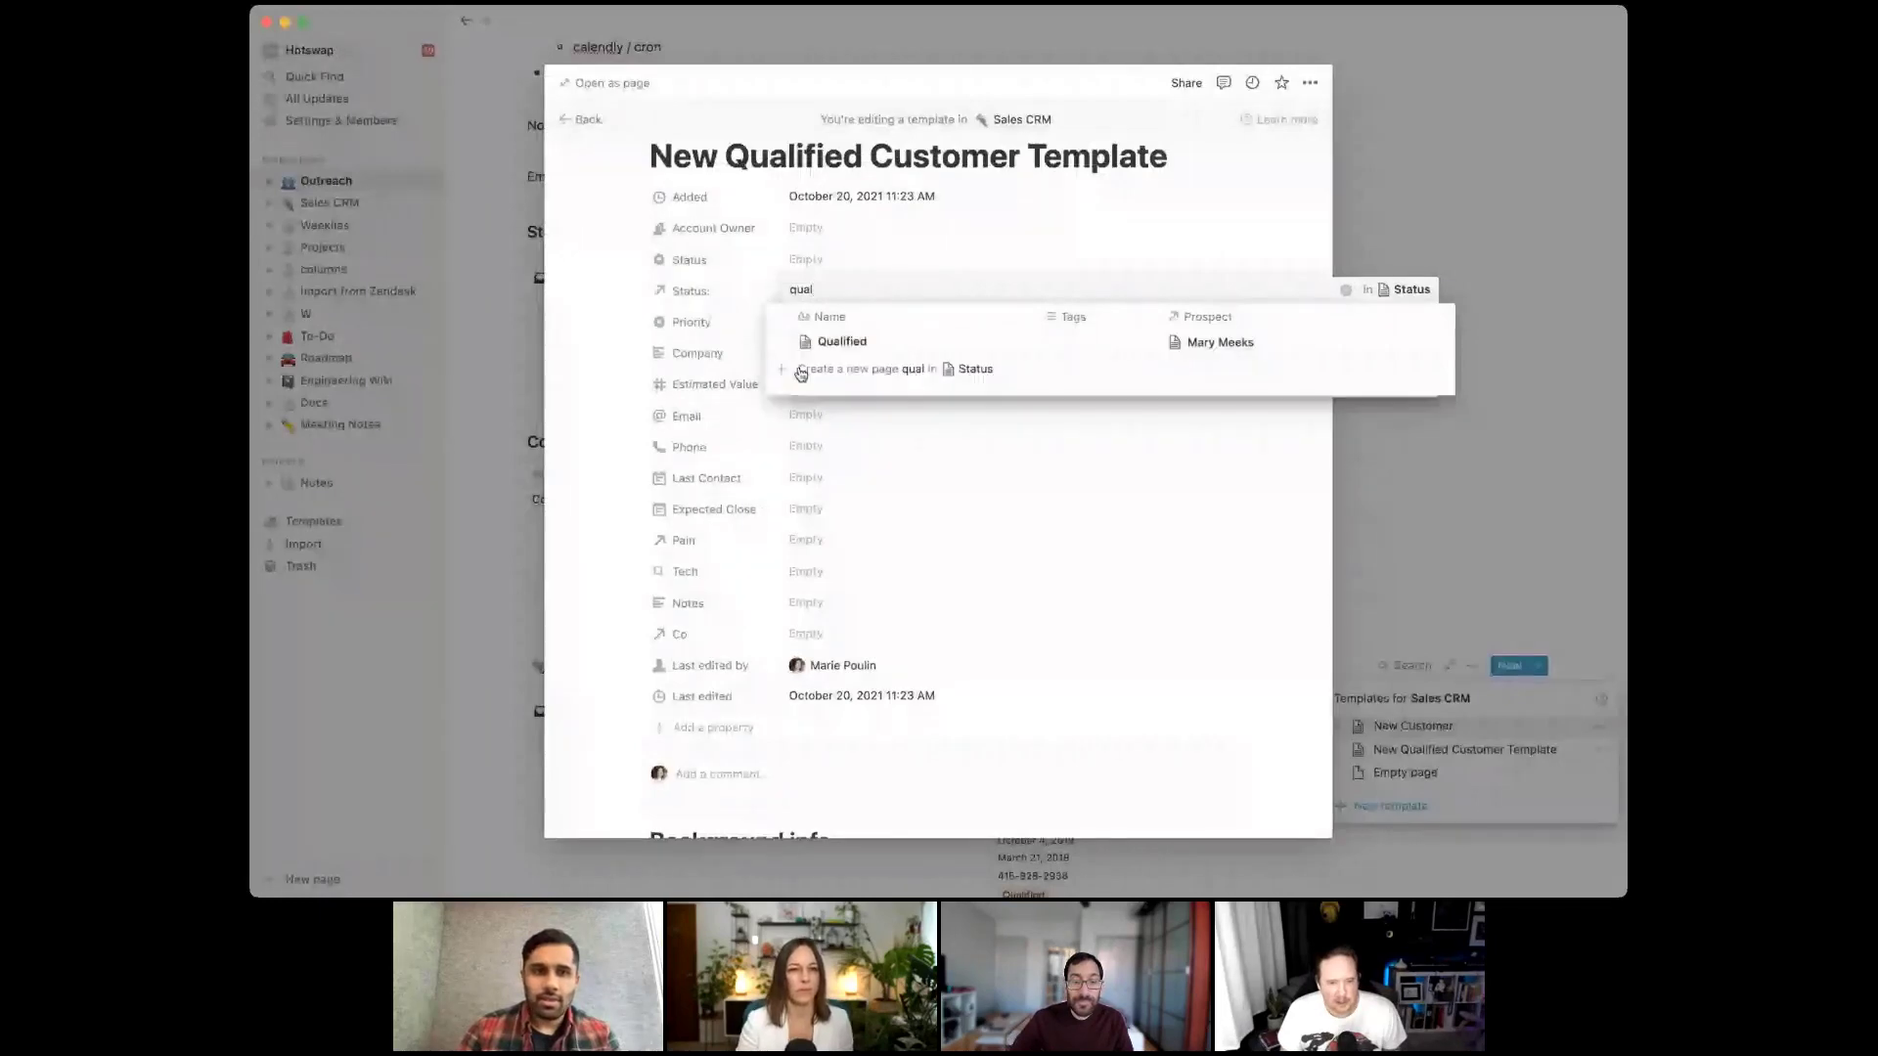
{"action": "key", "text": "Return"}
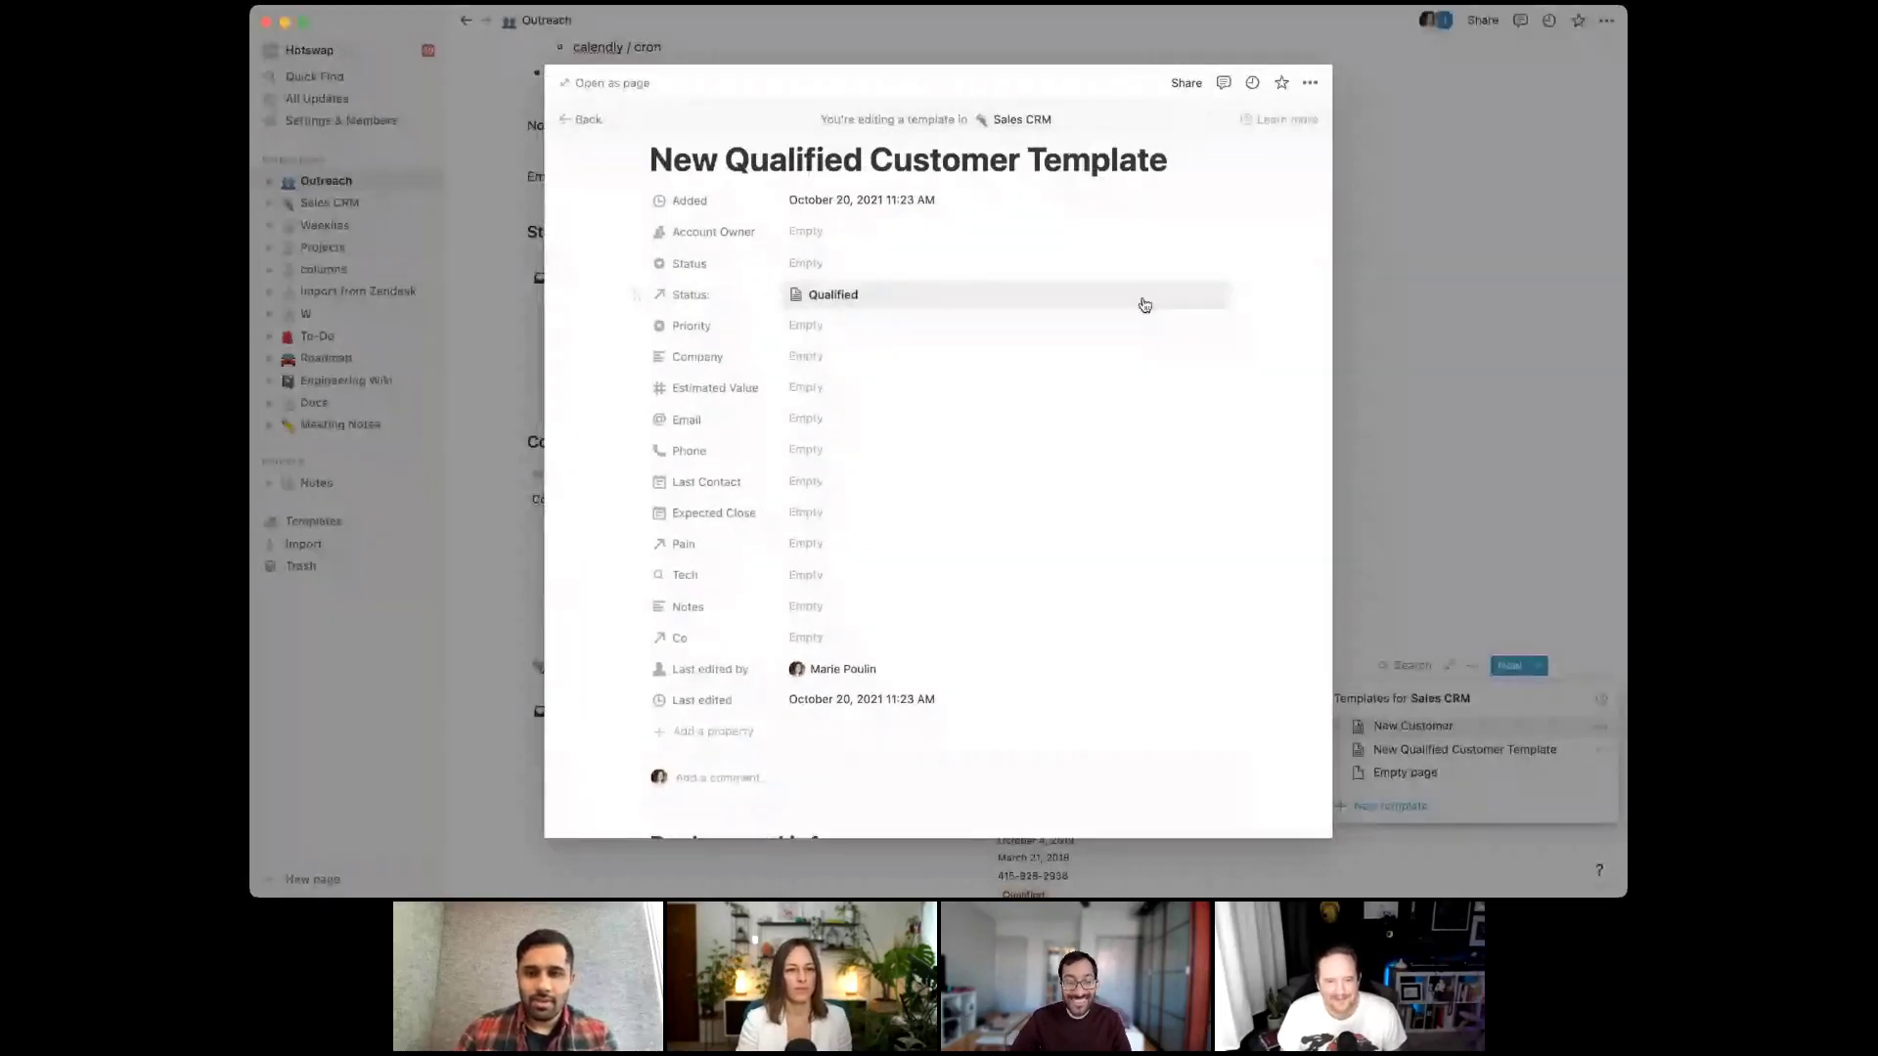
{"action": "scroll", "coordinate": [978, 293], "scroll_direction": "up", "scroll_amount": 1}
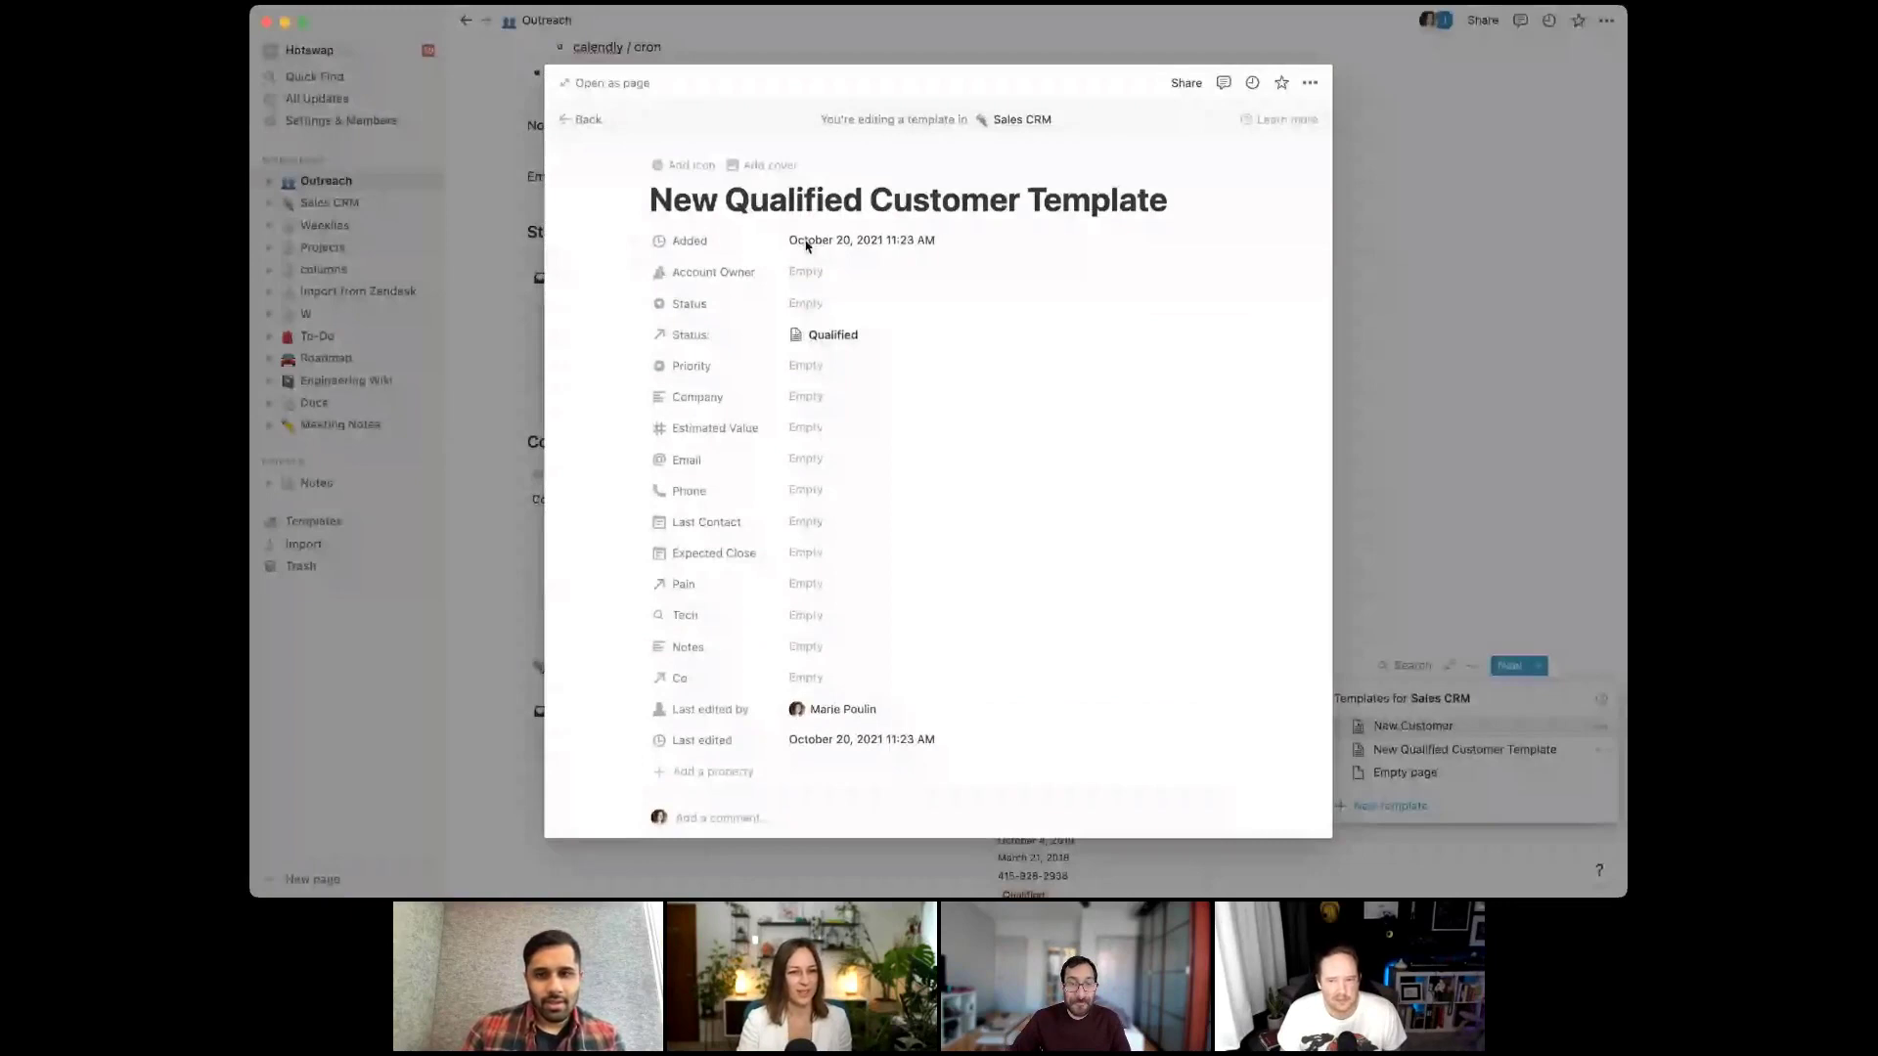
{"action": "left_click", "coordinate": [842, 365]}
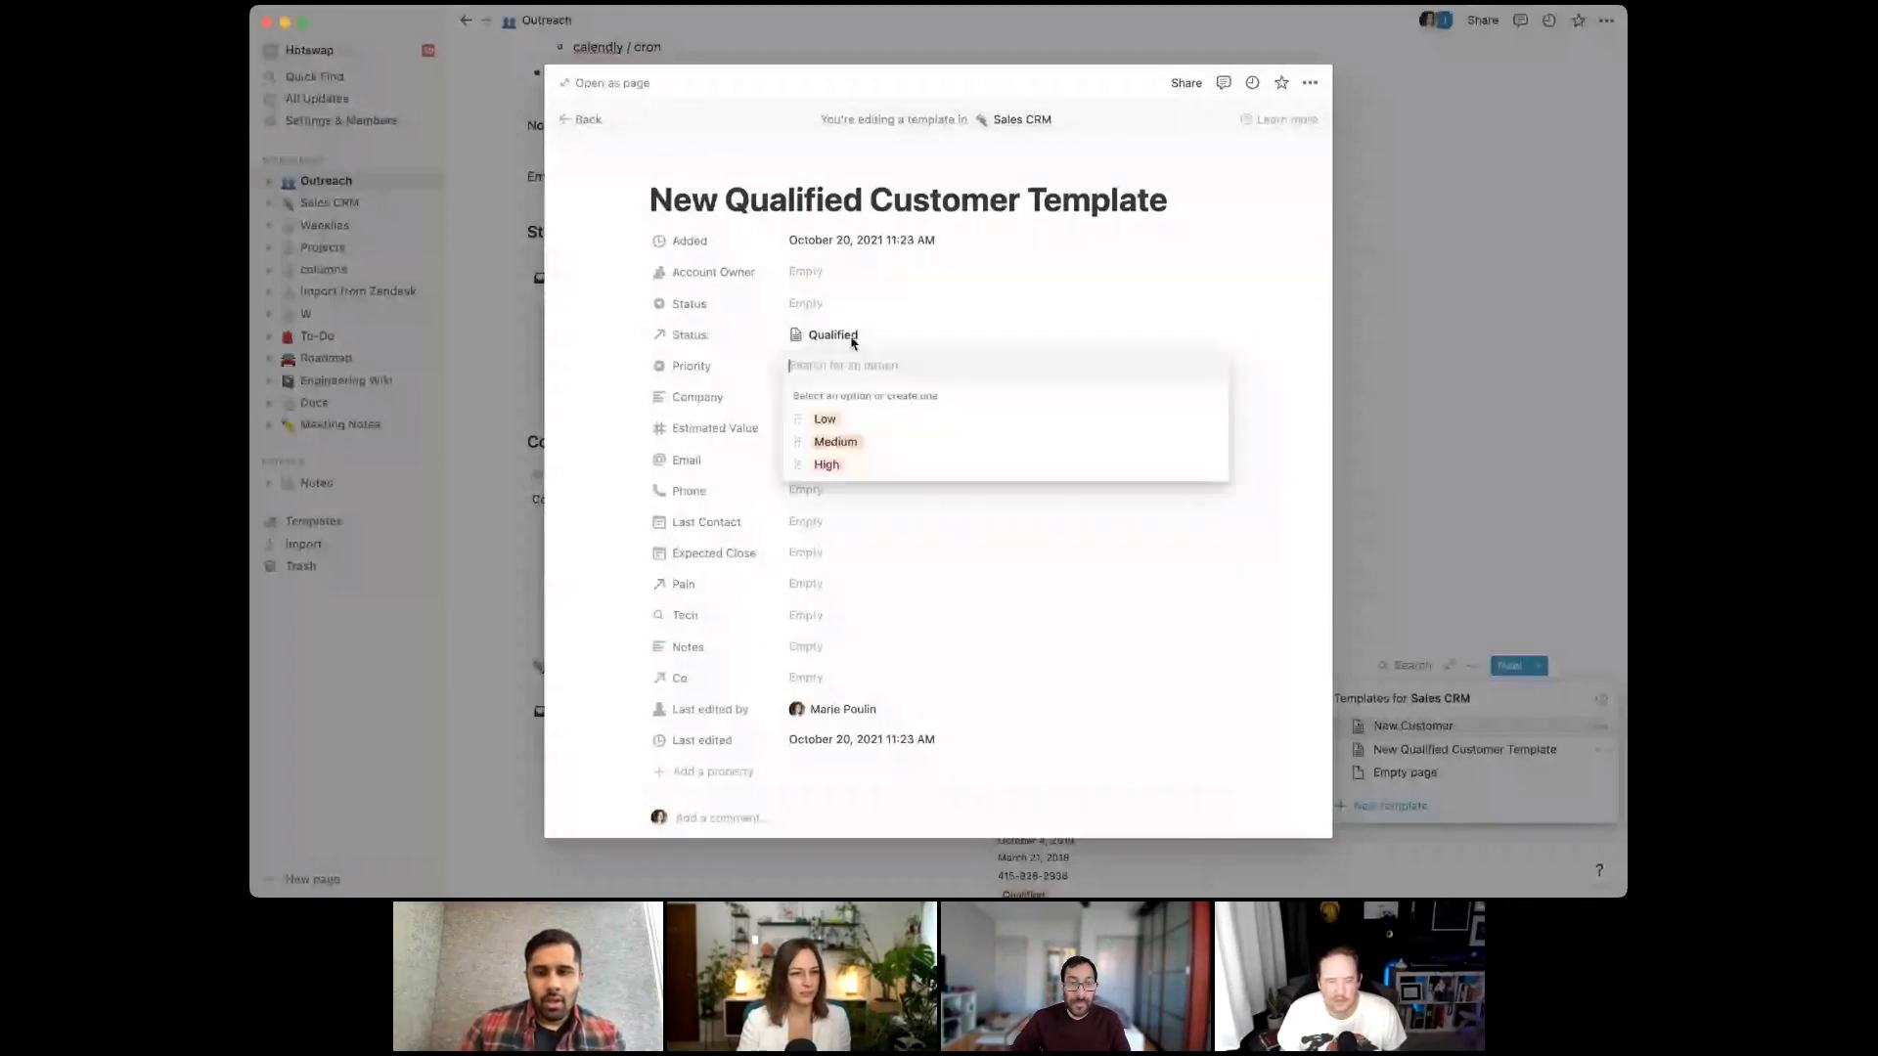
{"action": "left_click", "coordinate": [861, 344]}
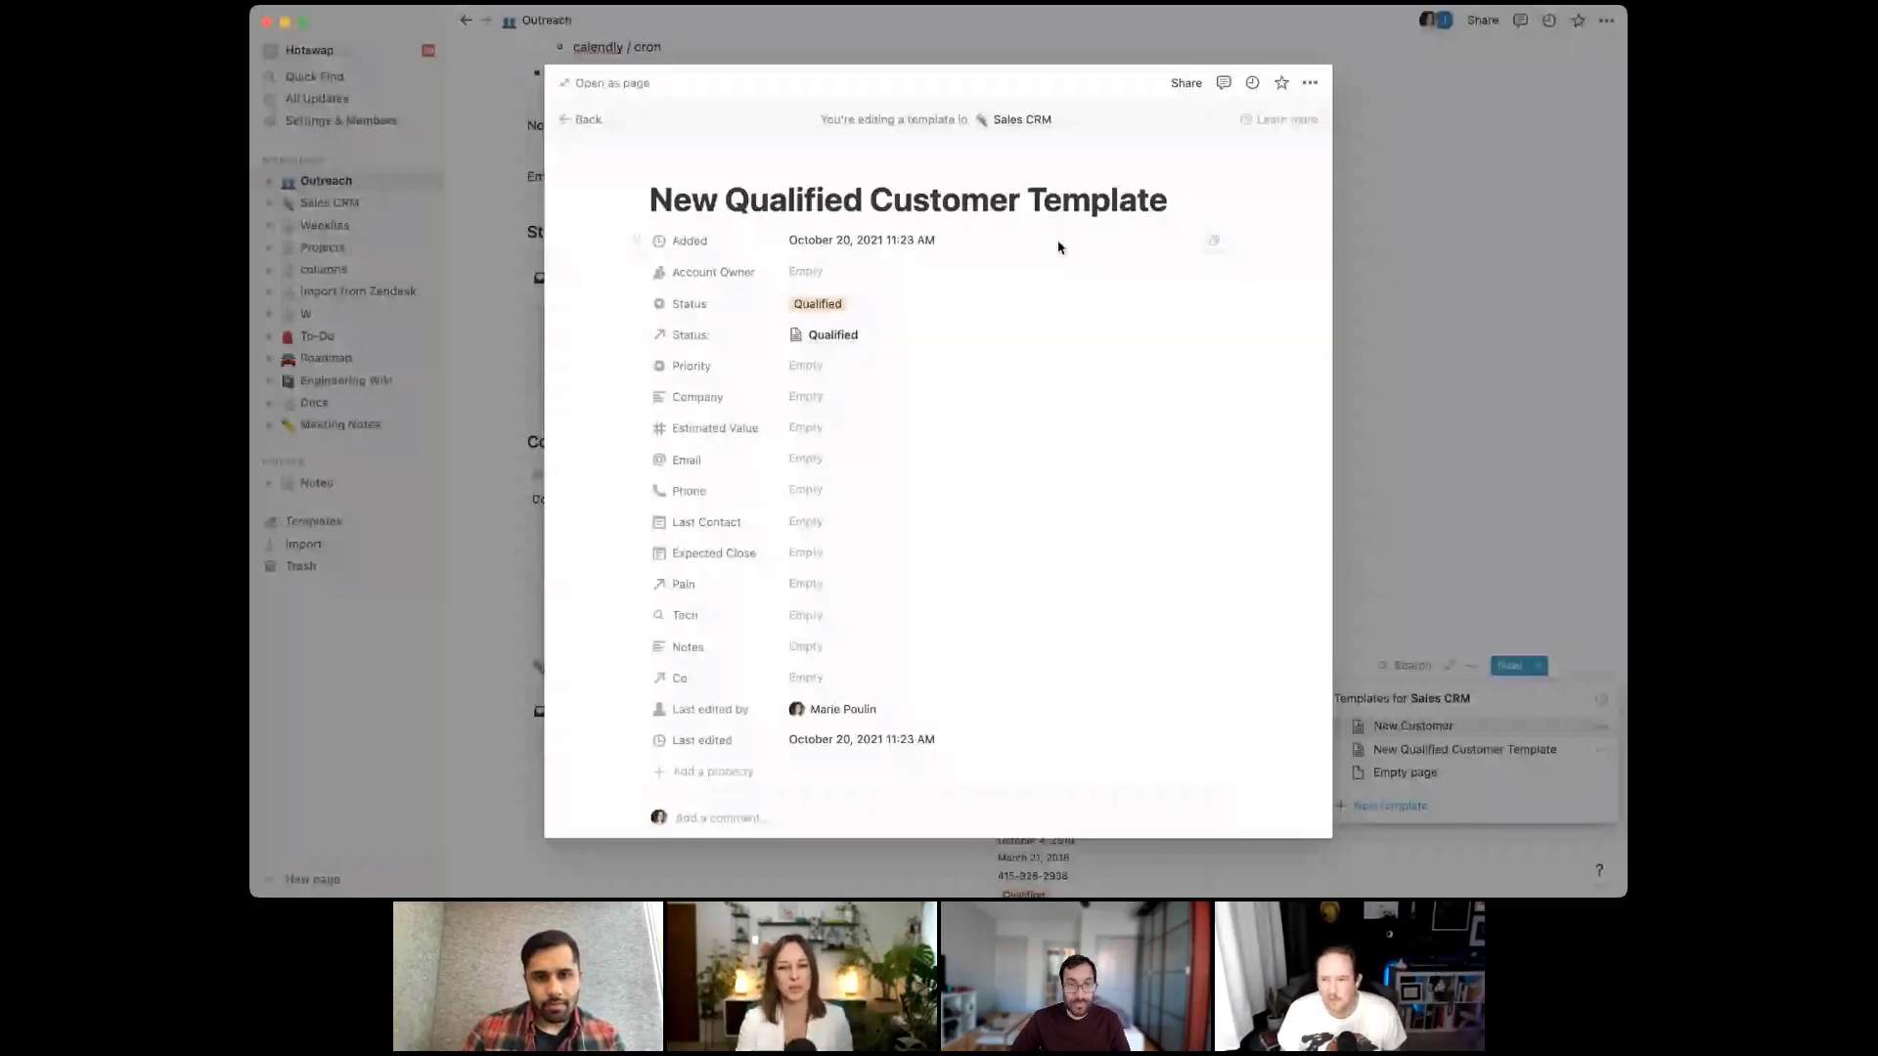
{"action": "left_click", "coordinate": [1389, 396]}
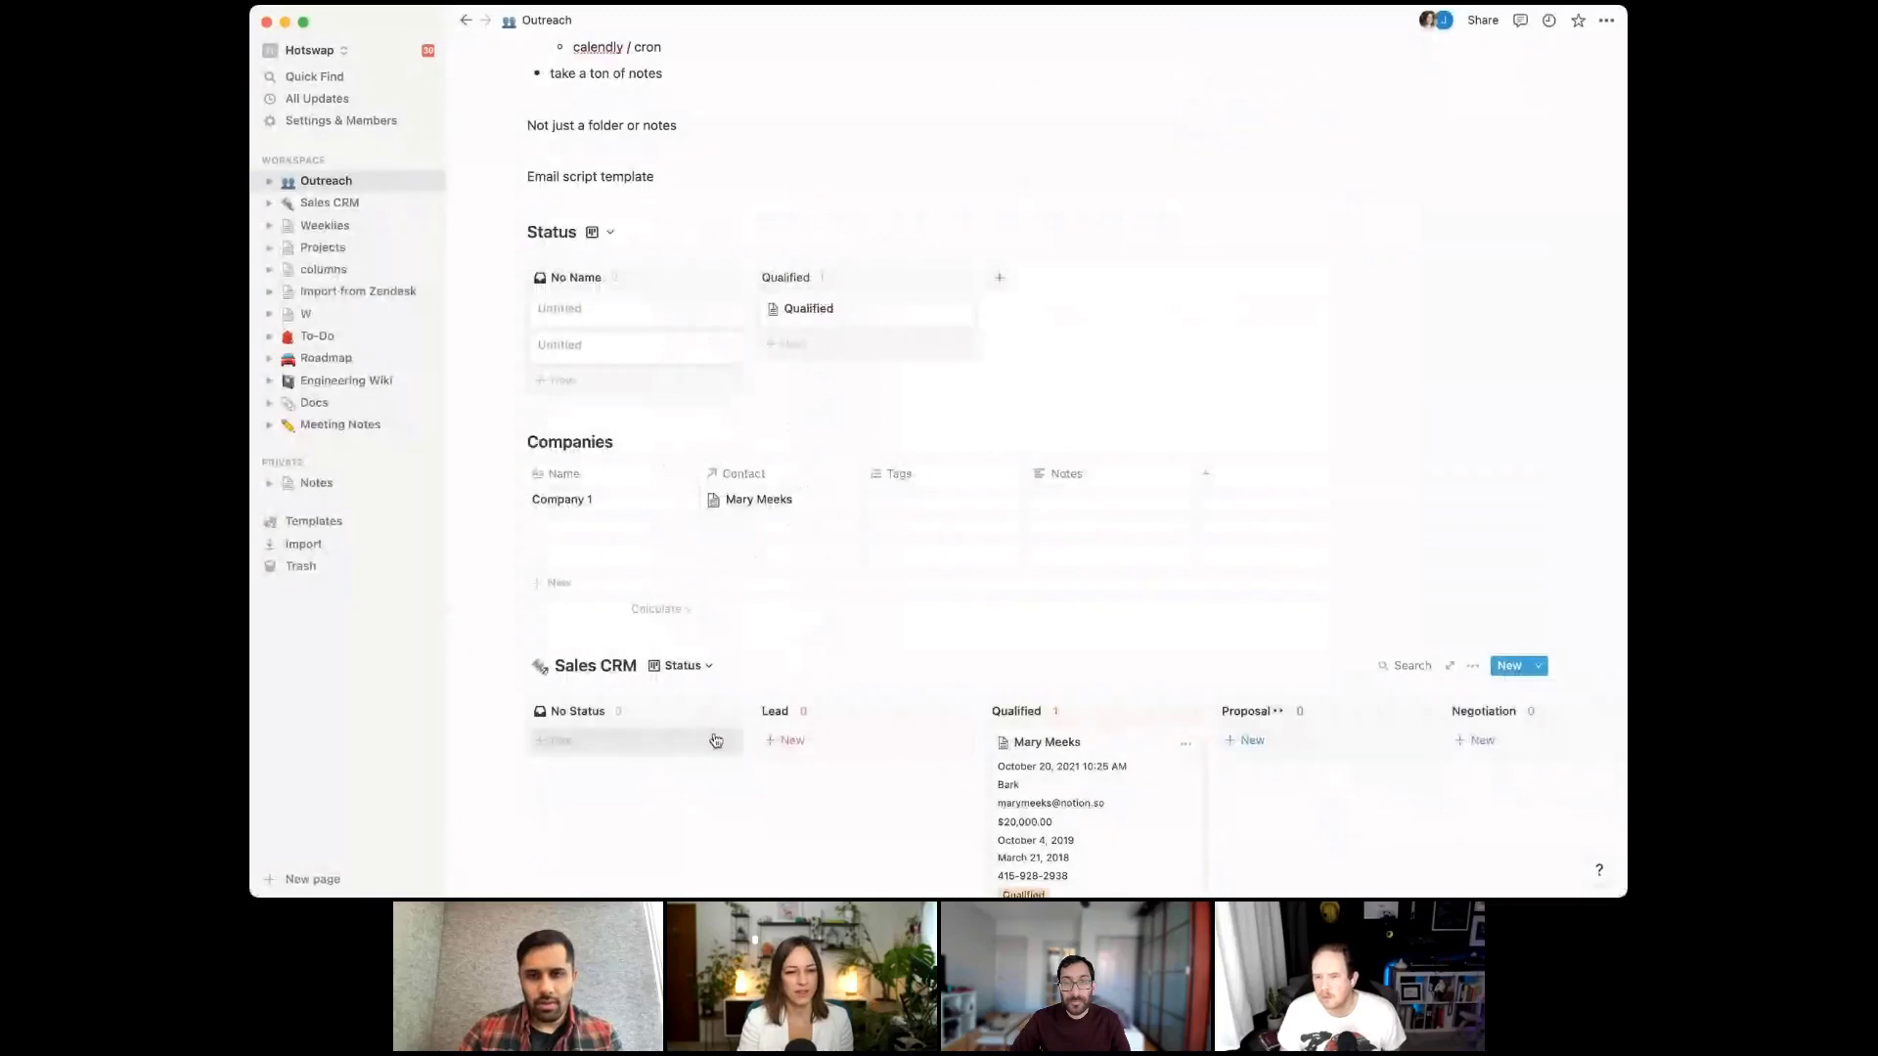
Add a new named contact card and apply the New Qualified Customer Template to it
{"action": "left_click", "coordinate": [616, 742]}
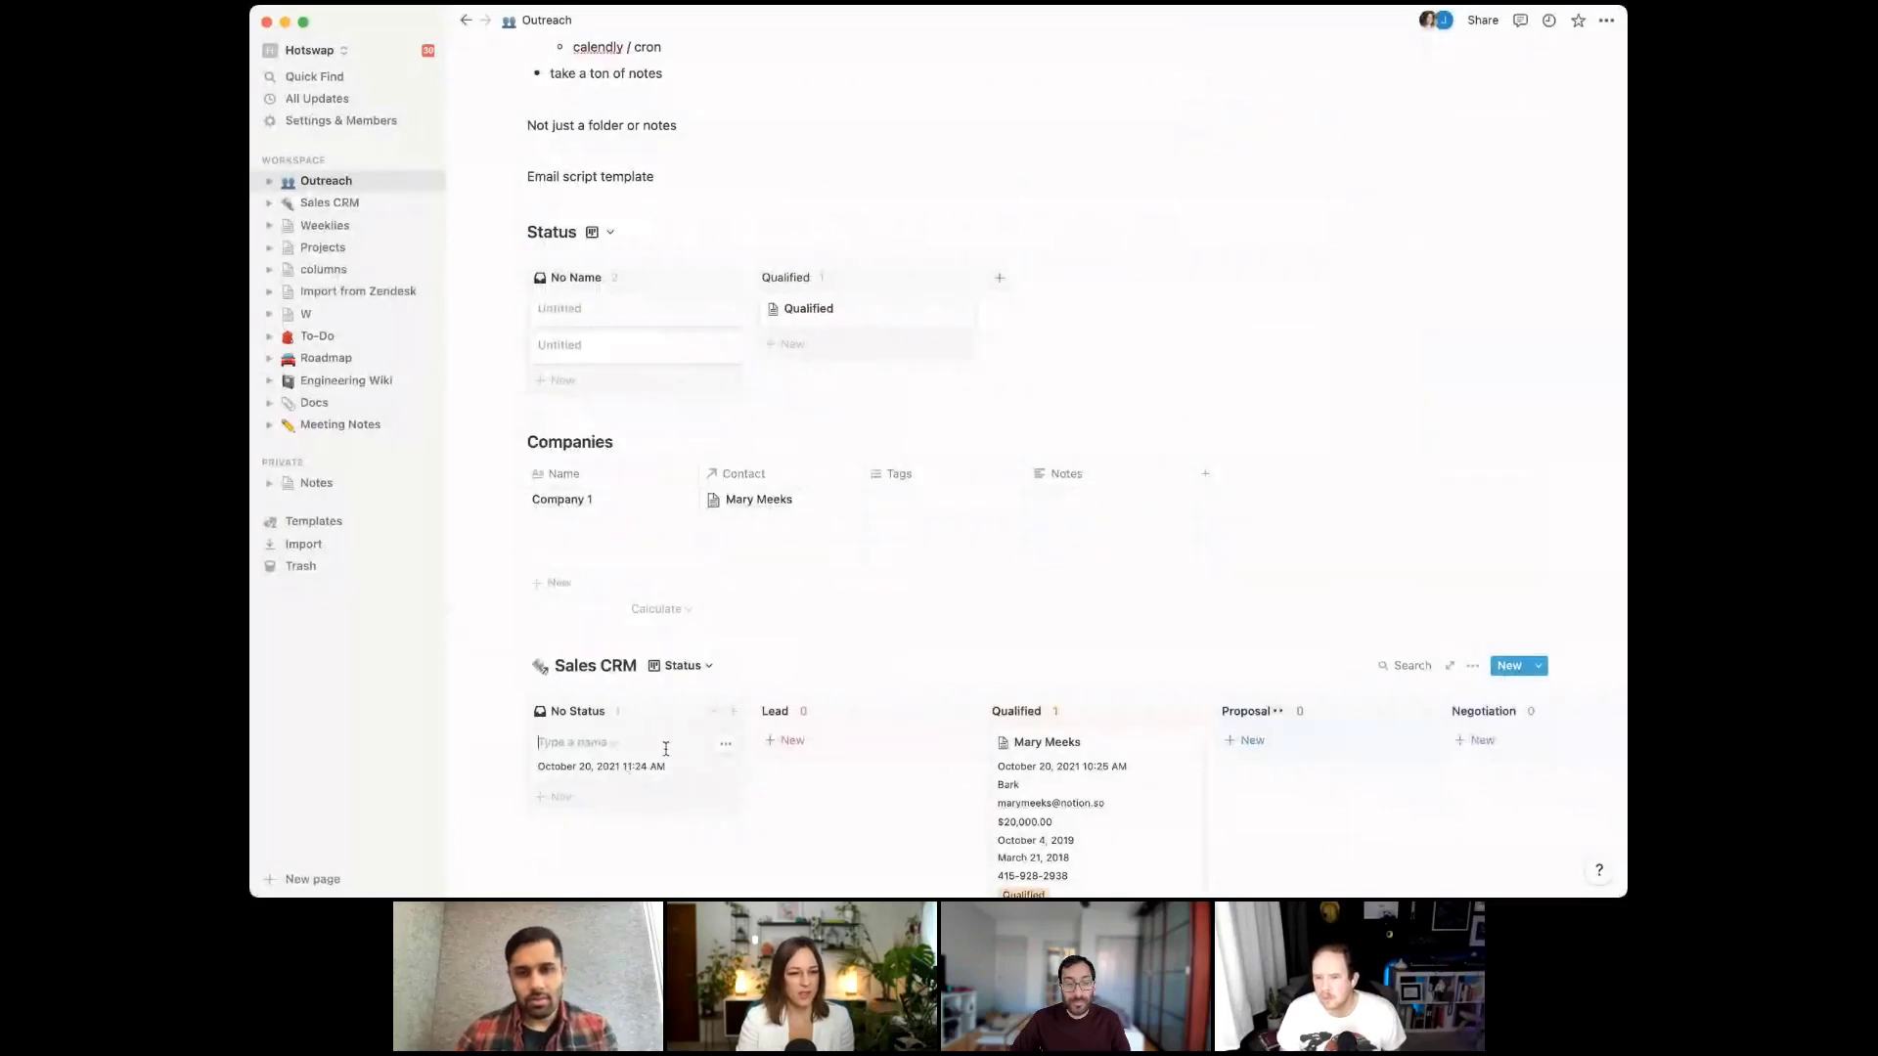
{"action": "type", "text": "Bell B"}
{"action": "key", "text": "Return"}
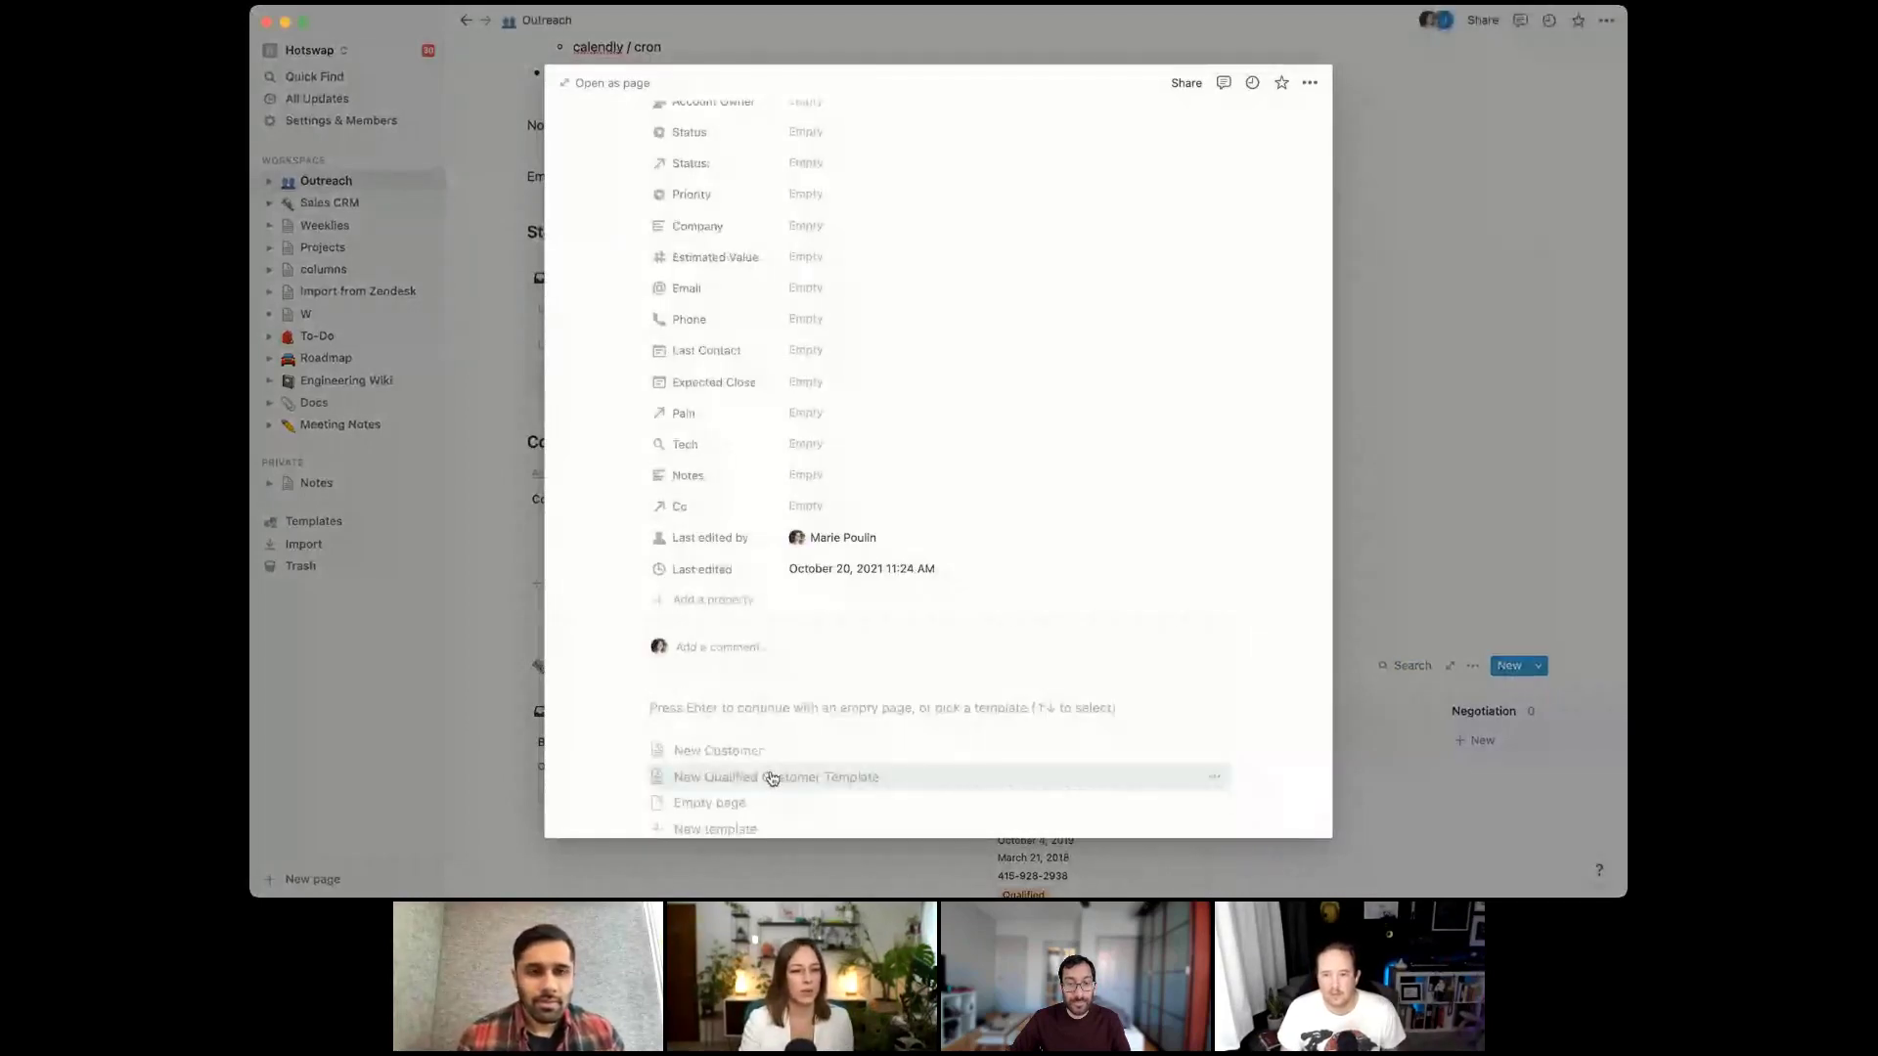
{"action": "left_click", "coordinate": [768, 776]}
{"action": "scroll", "coordinate": [997, 391], "scroll_direction": "up", "scroll_amount": 3}
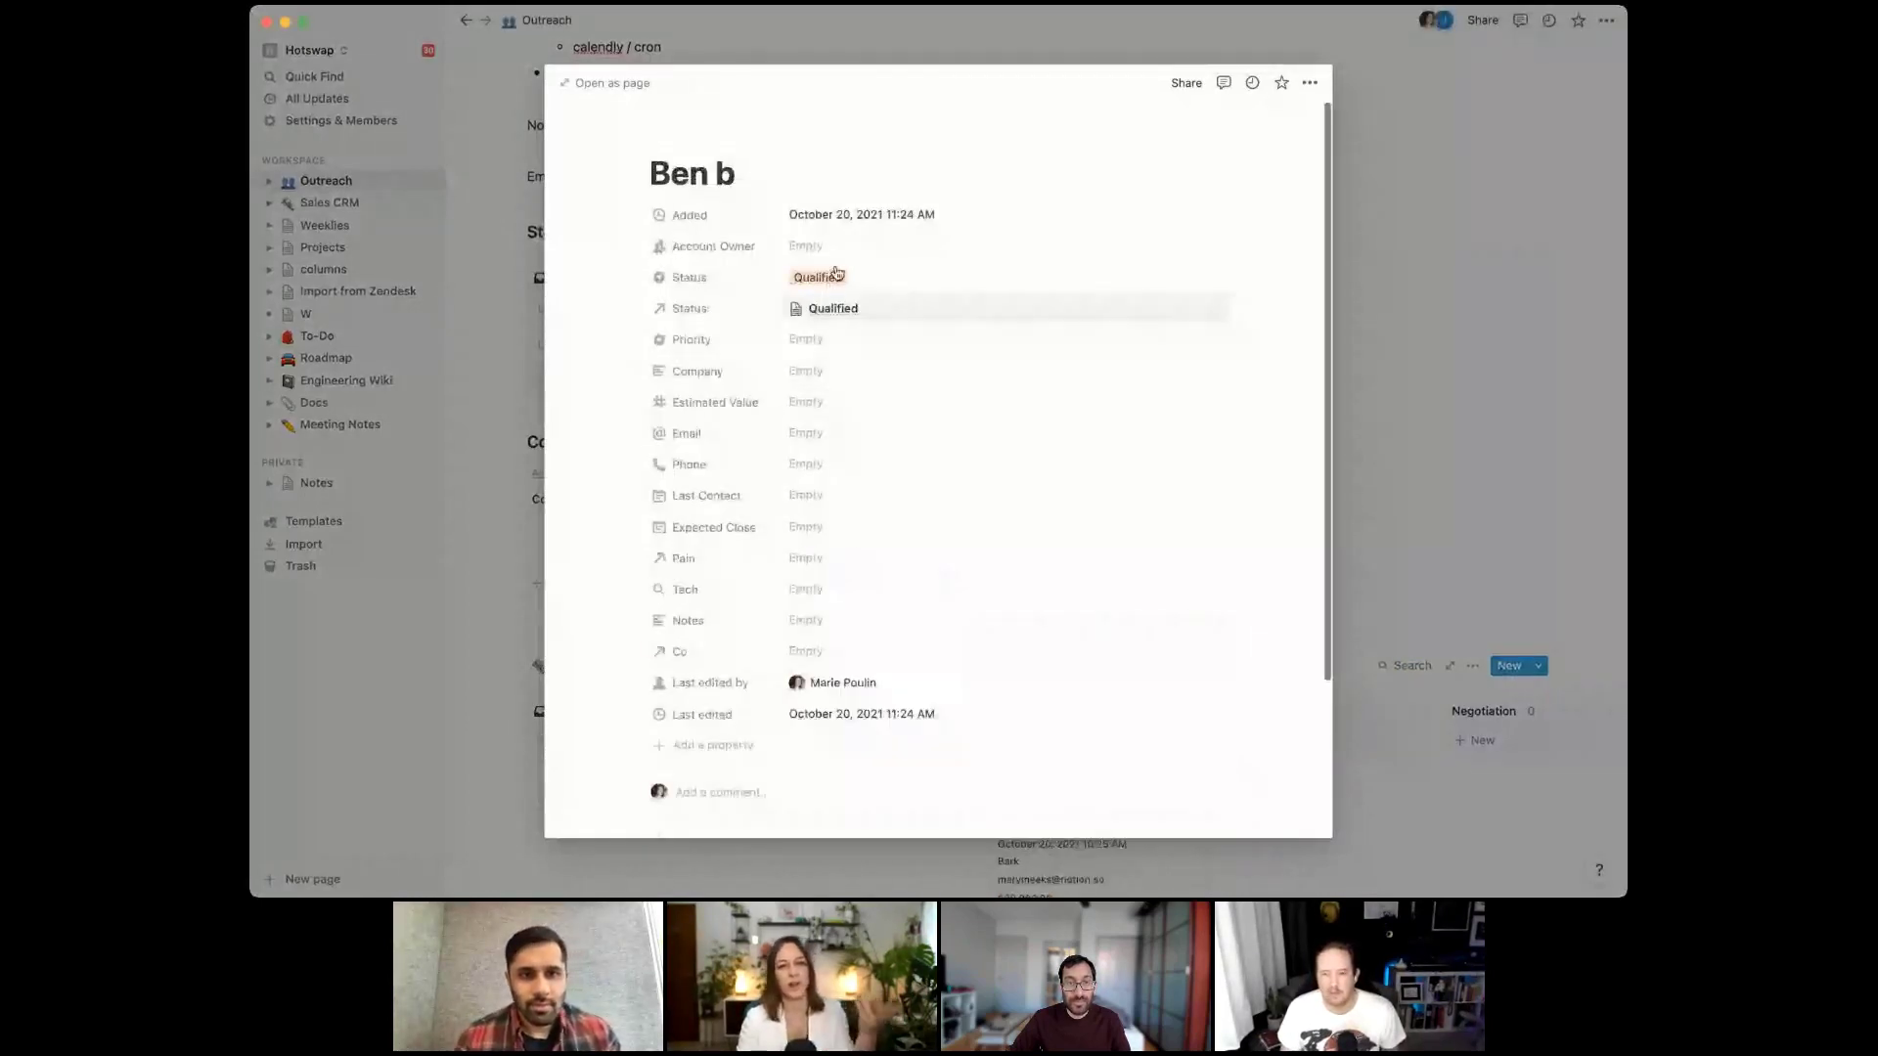
{"action": "left_click", "coordinate": [531, 793]}
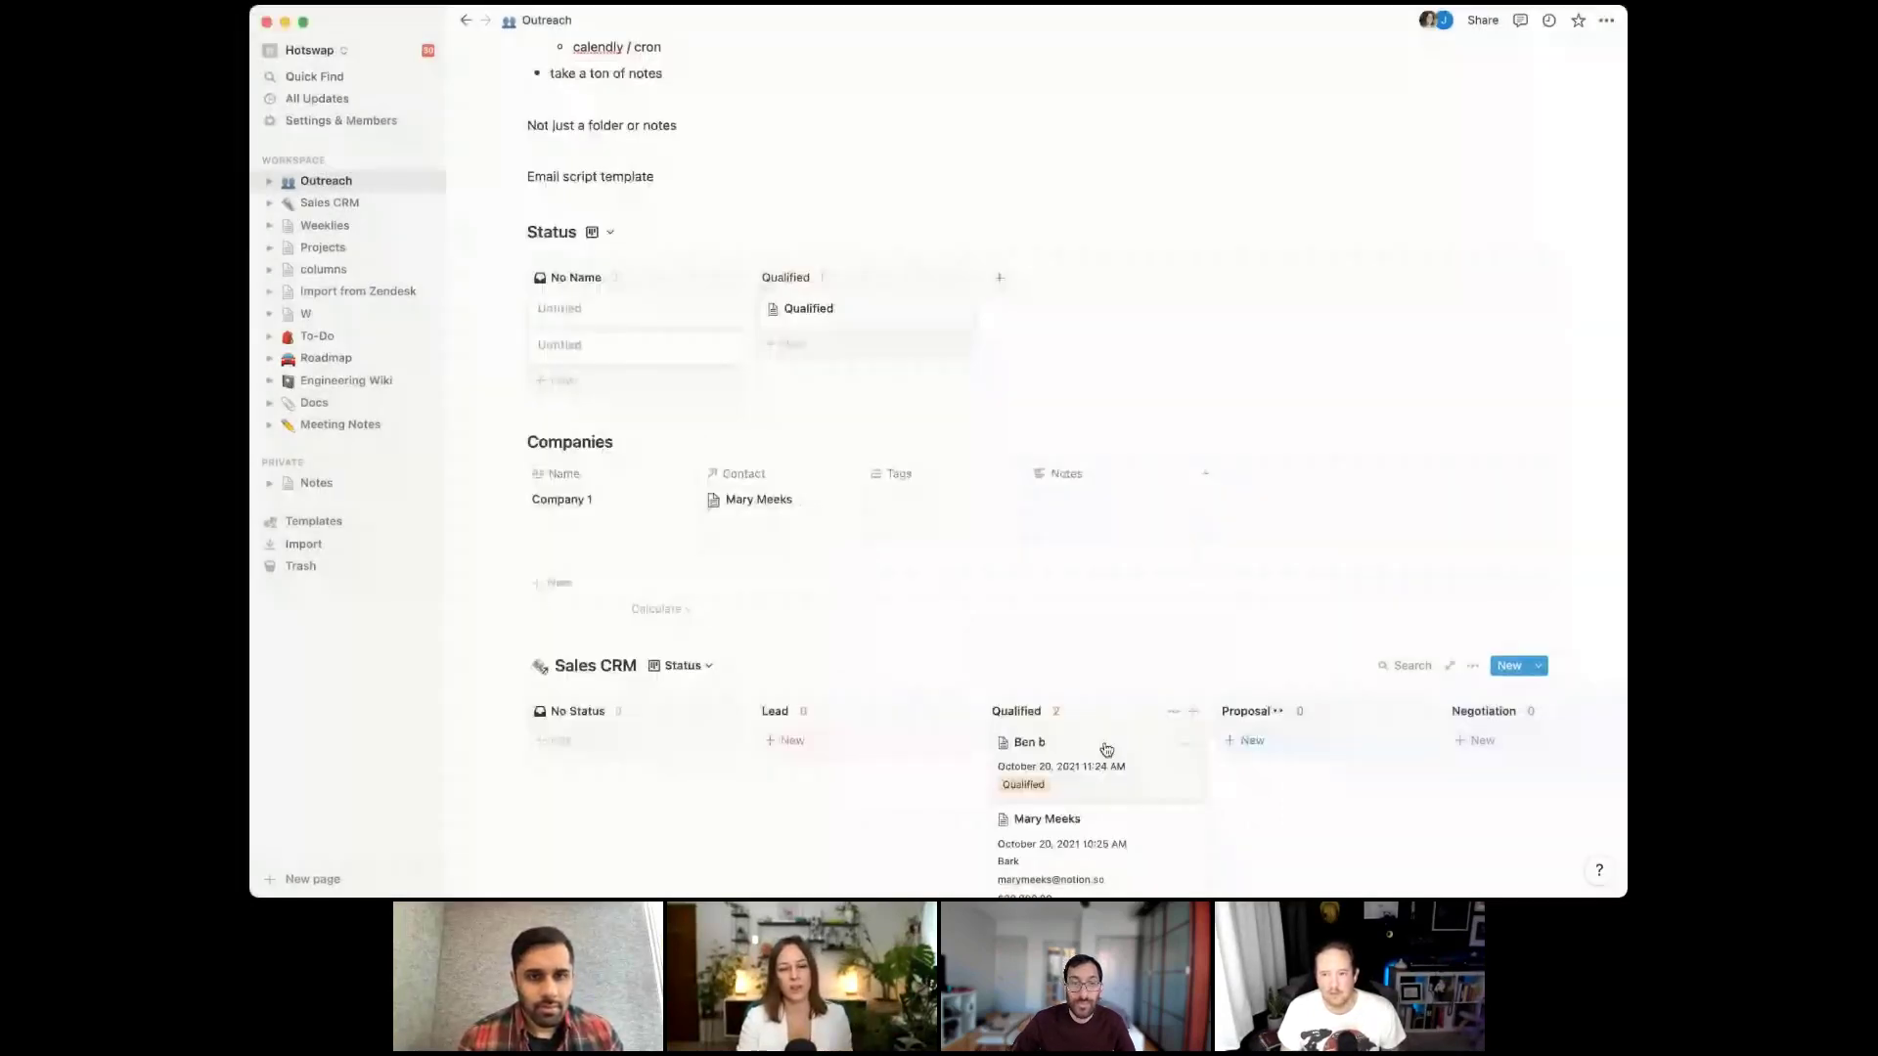
Check the new contact's linked Qualified page for its Prospect links, then open the older Qualified contact
{"action": "left_click", "coordinate": [1106, 750]}
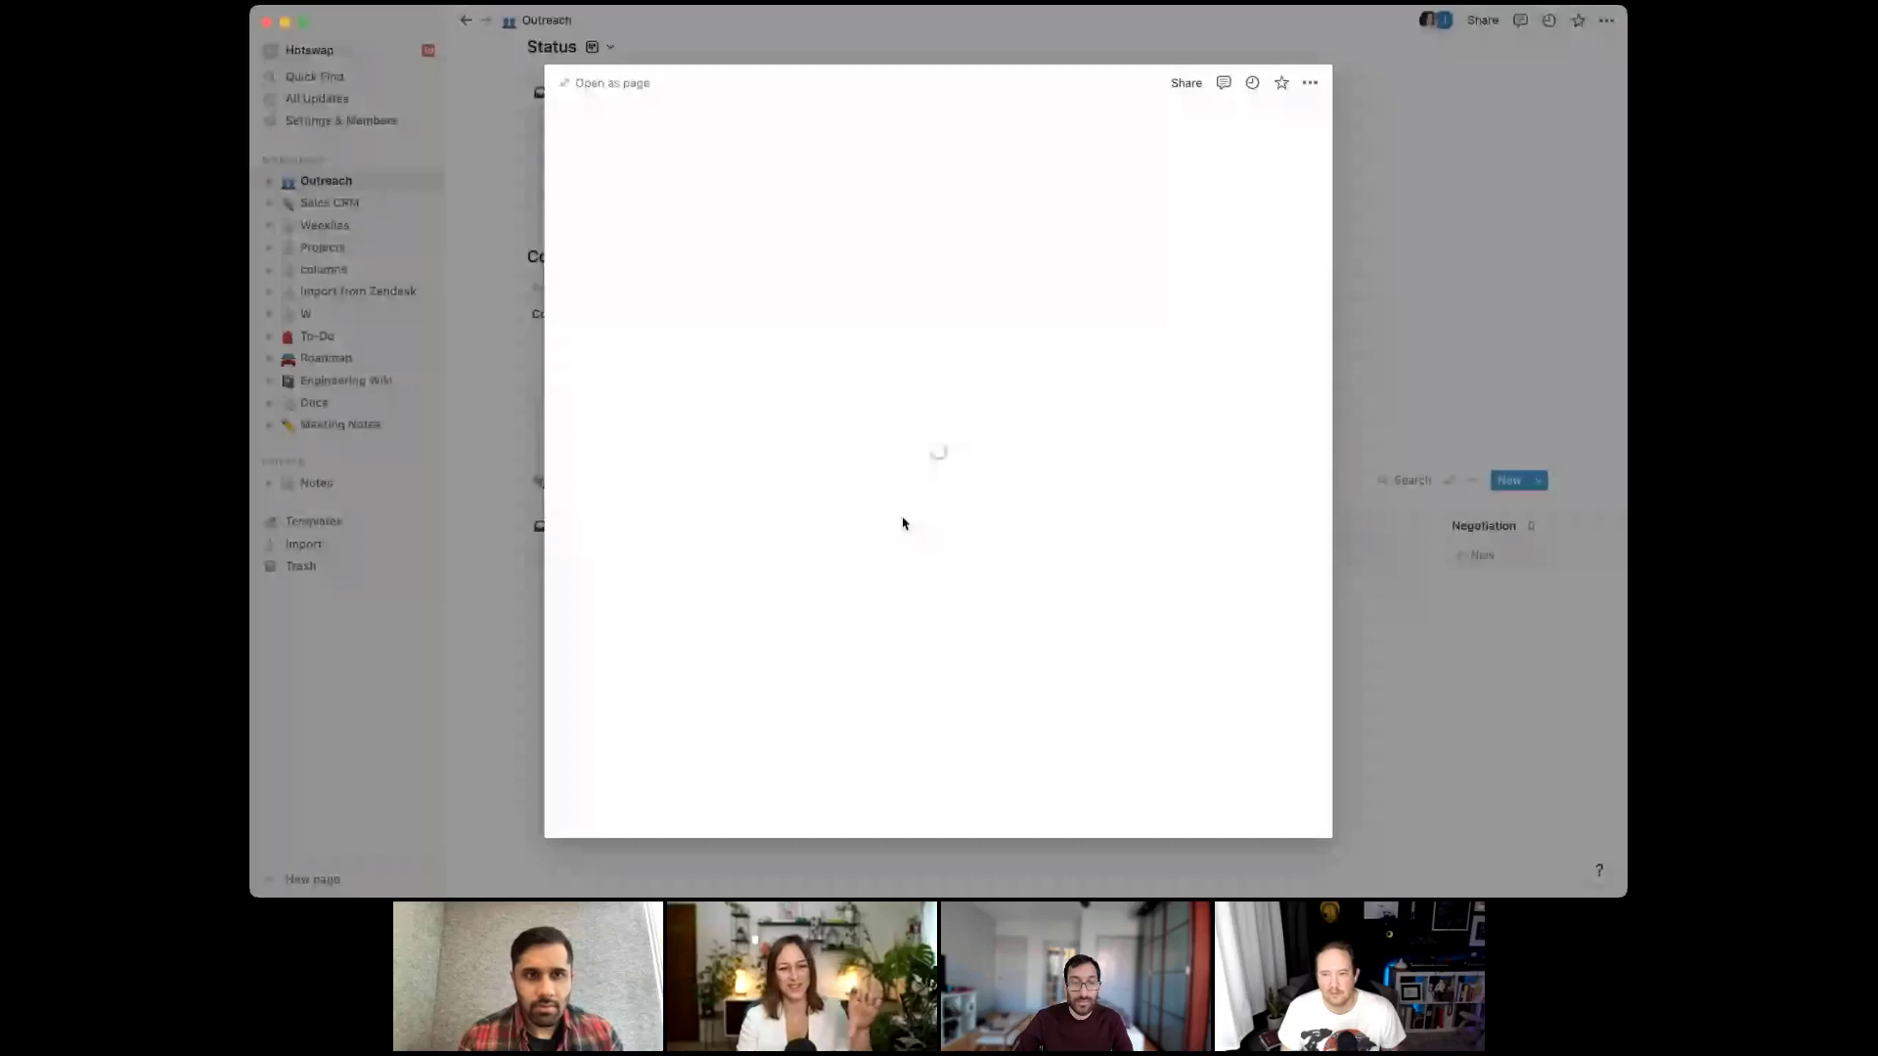
{"action": "scroll", "coordinate": [902, 524], "scroll_direction": "down", "scroll_amount": 5}
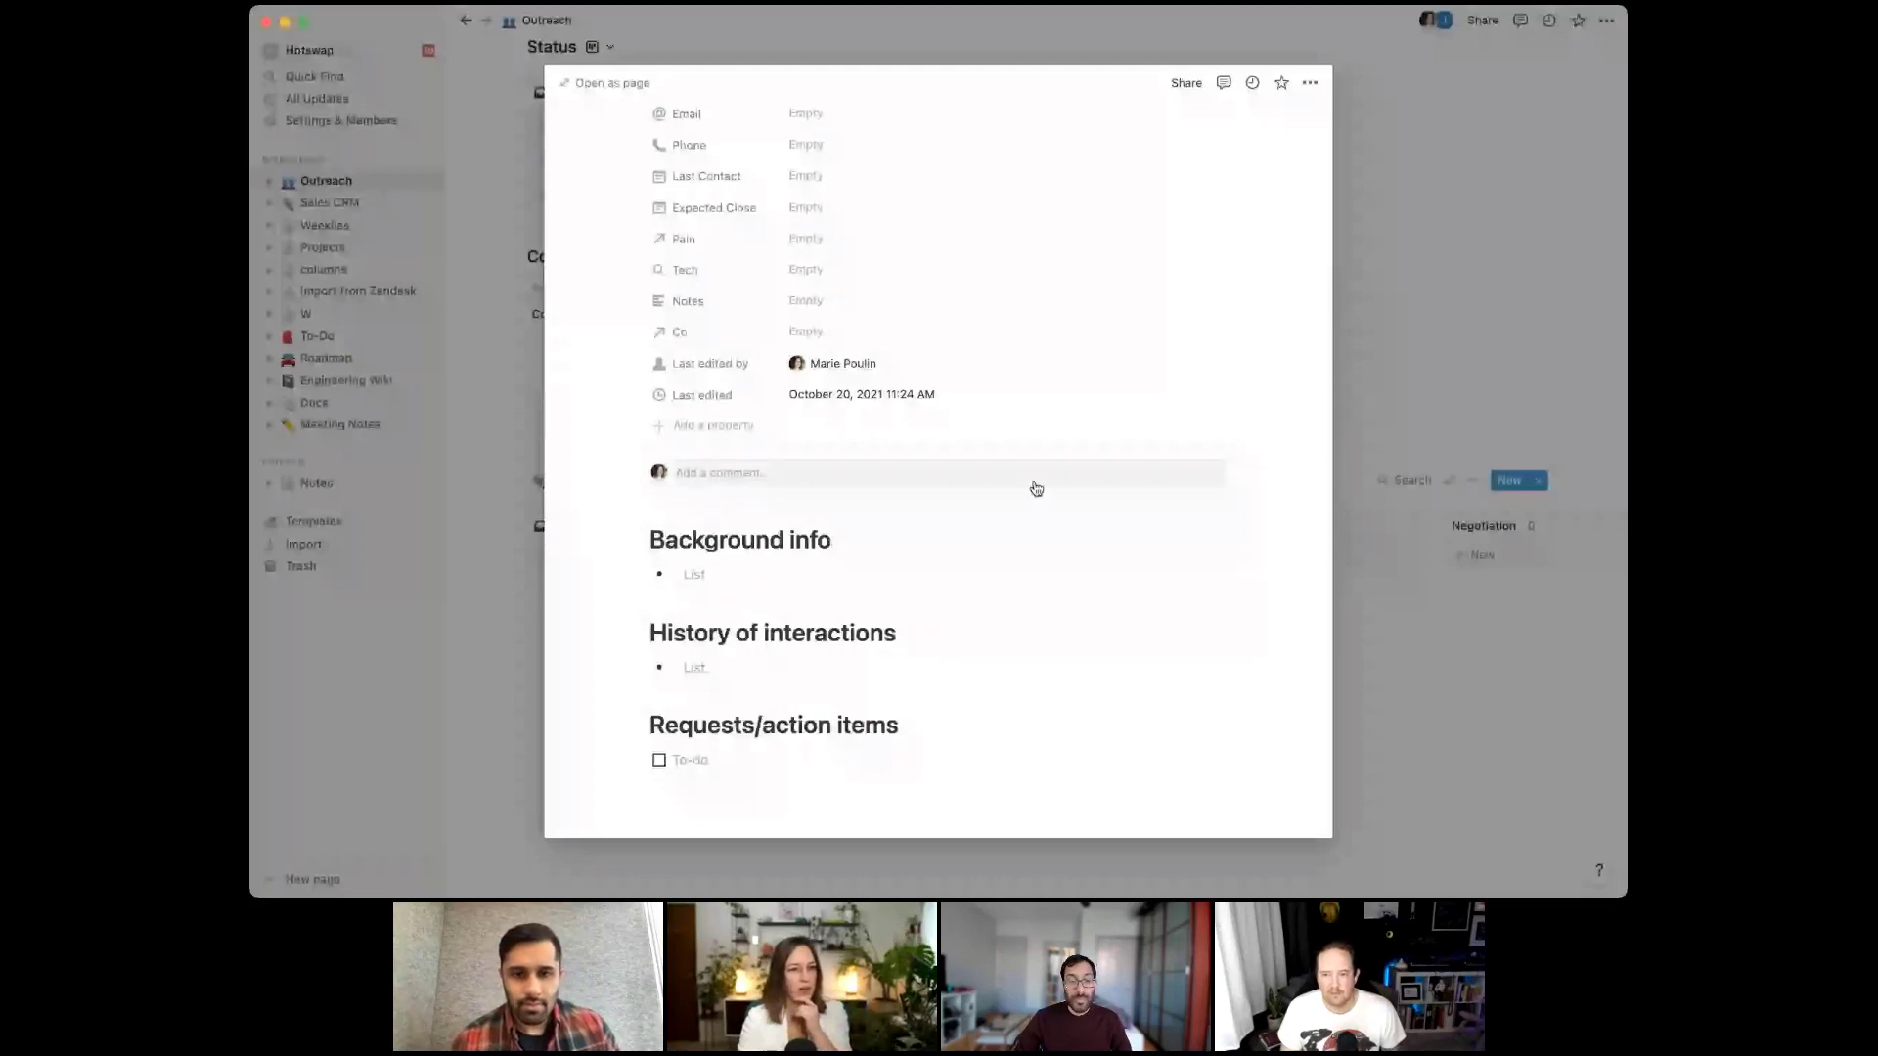
{"action": "scroll", "coordinate": [1036, 489], "scroll_direction": "up", "scroll_amount": 5}
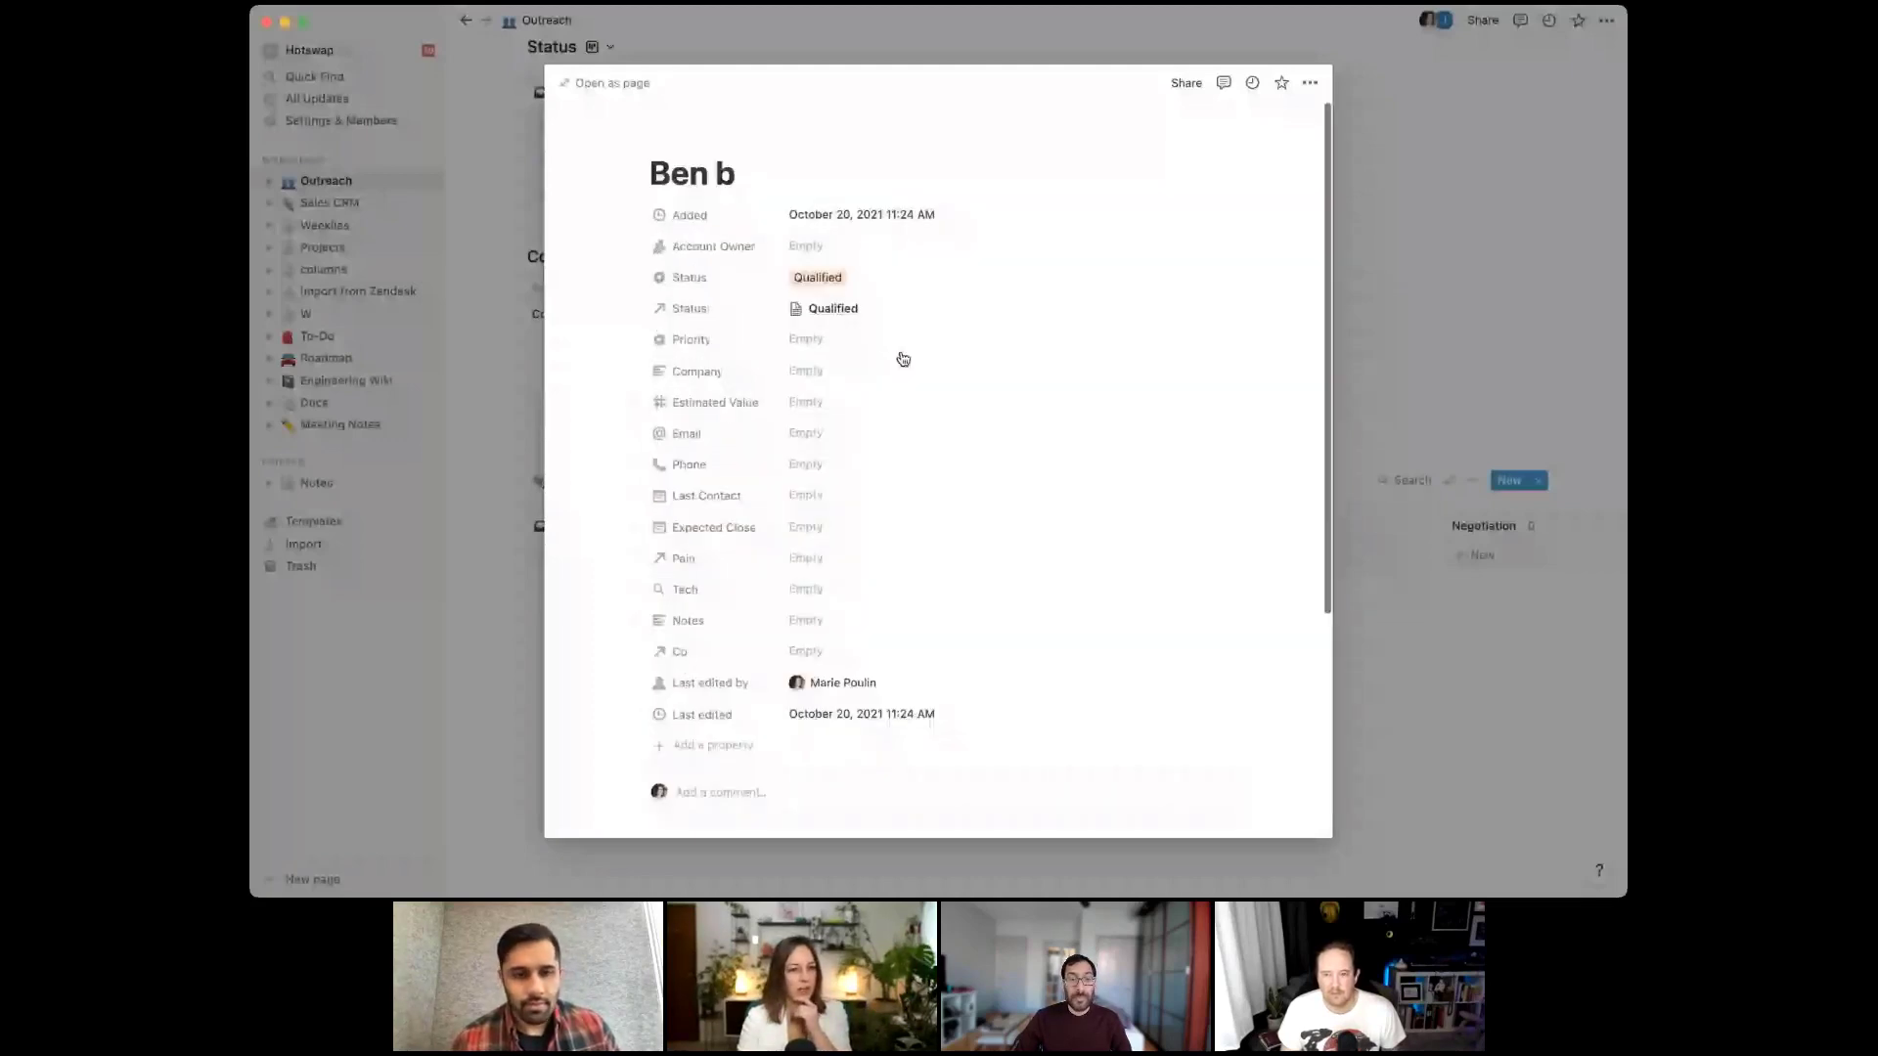
{"action": "left_click", "coordinate": [832, 311]}
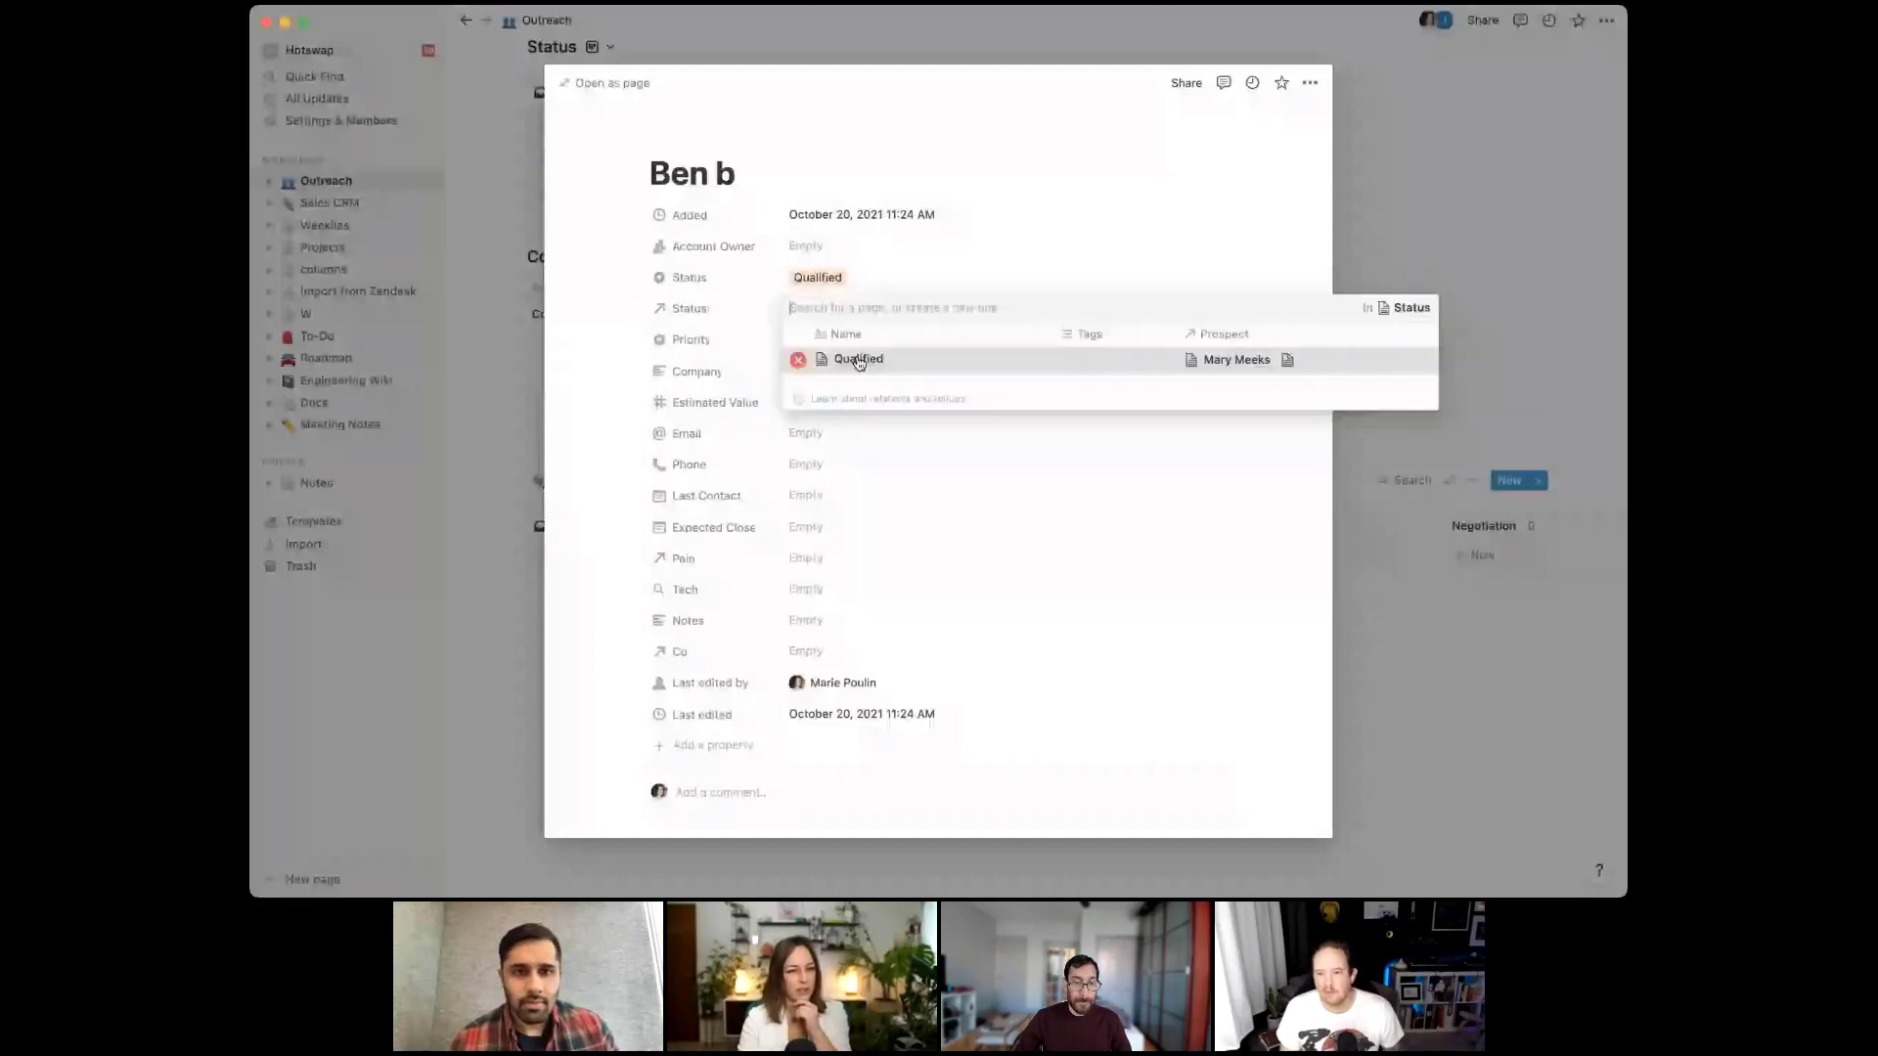
{"action": "left_click", "coordinate": [858, 362]}
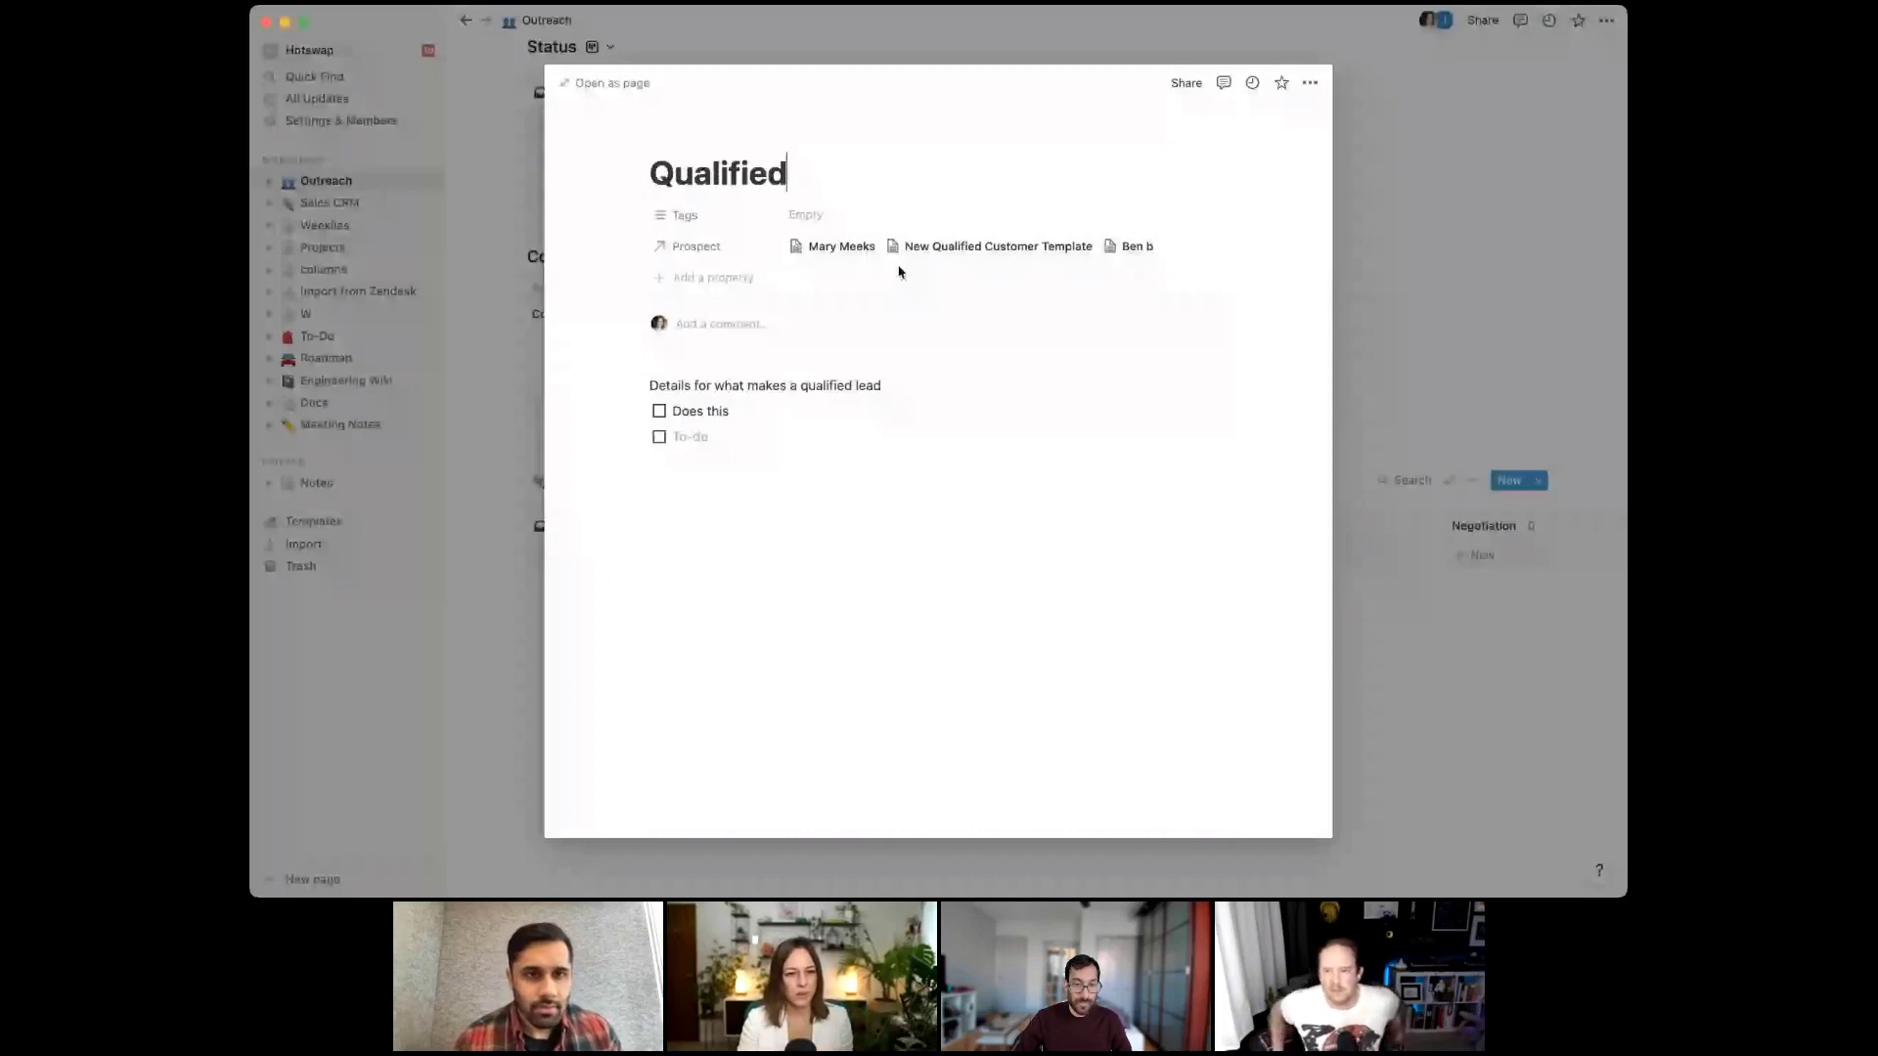
{"action": "key", "text": "Escape"}
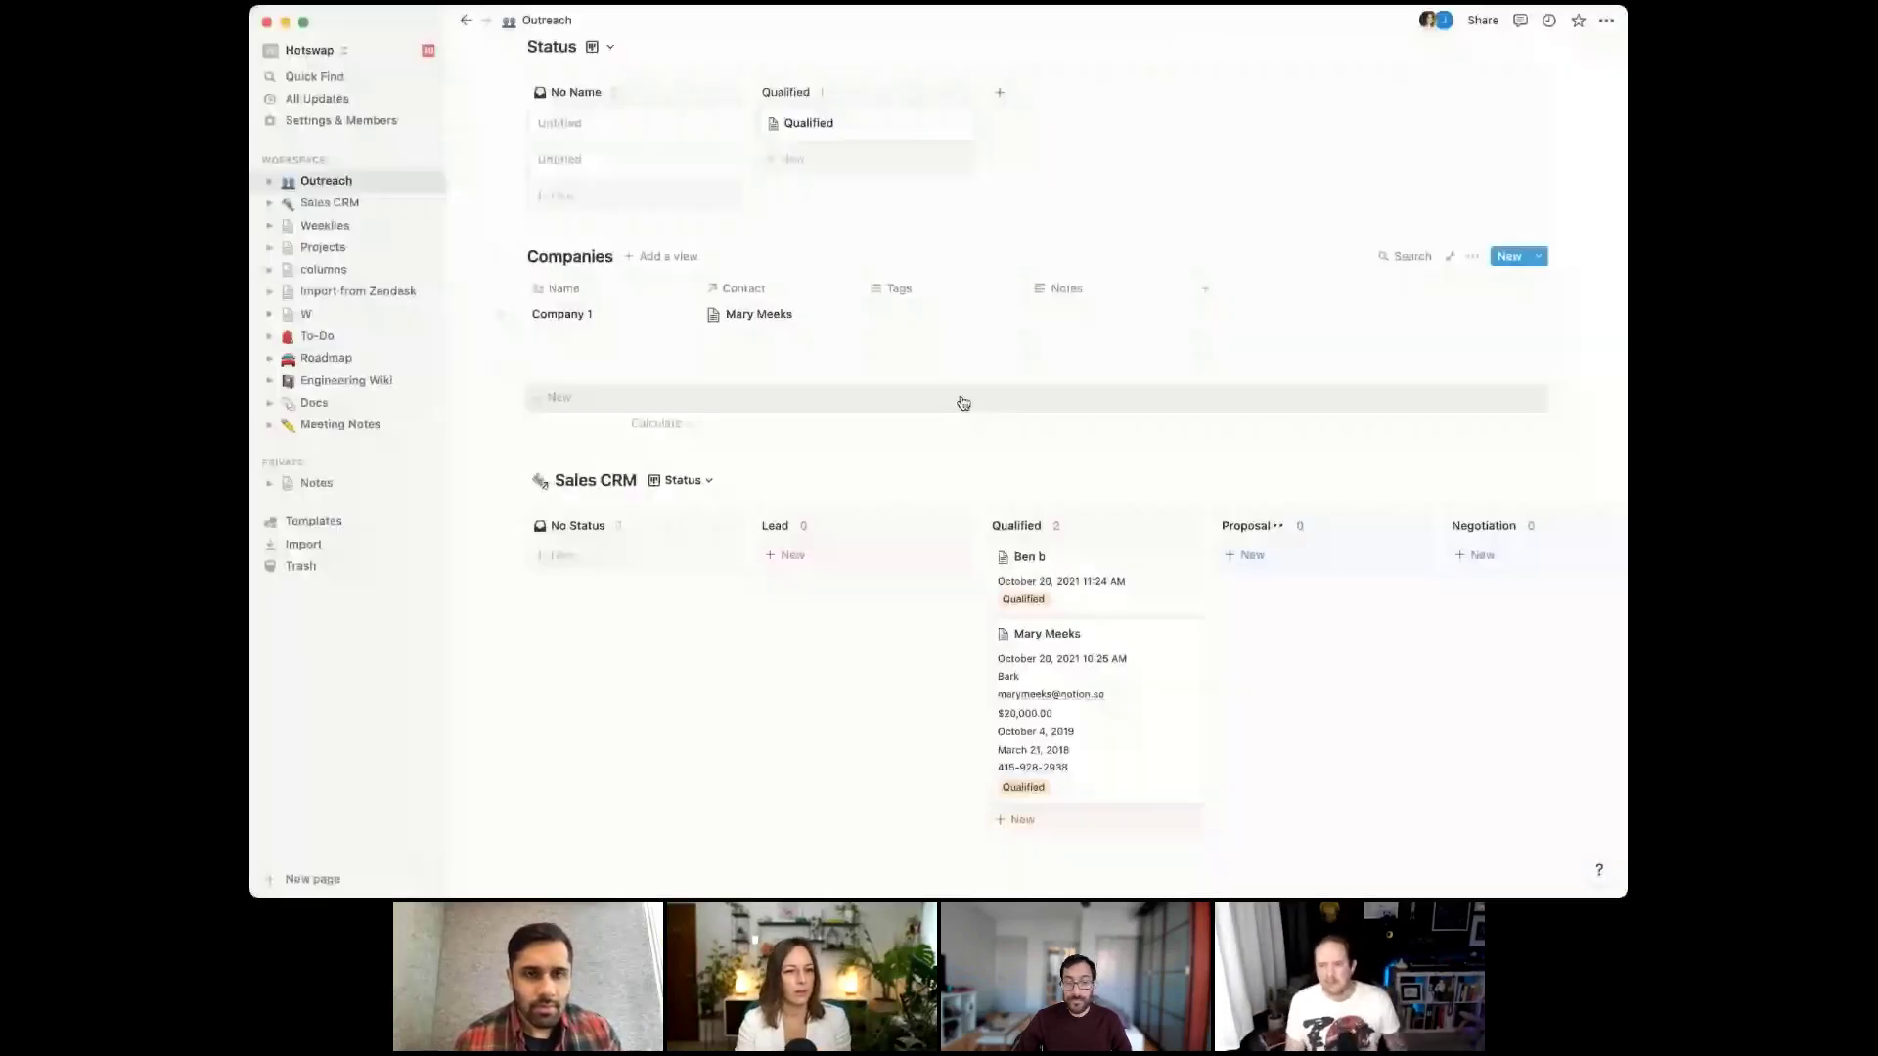
{"action": "scroll", "coordinate": [963, 403], "scroll_direction": "up", "scroll_amount": 2}
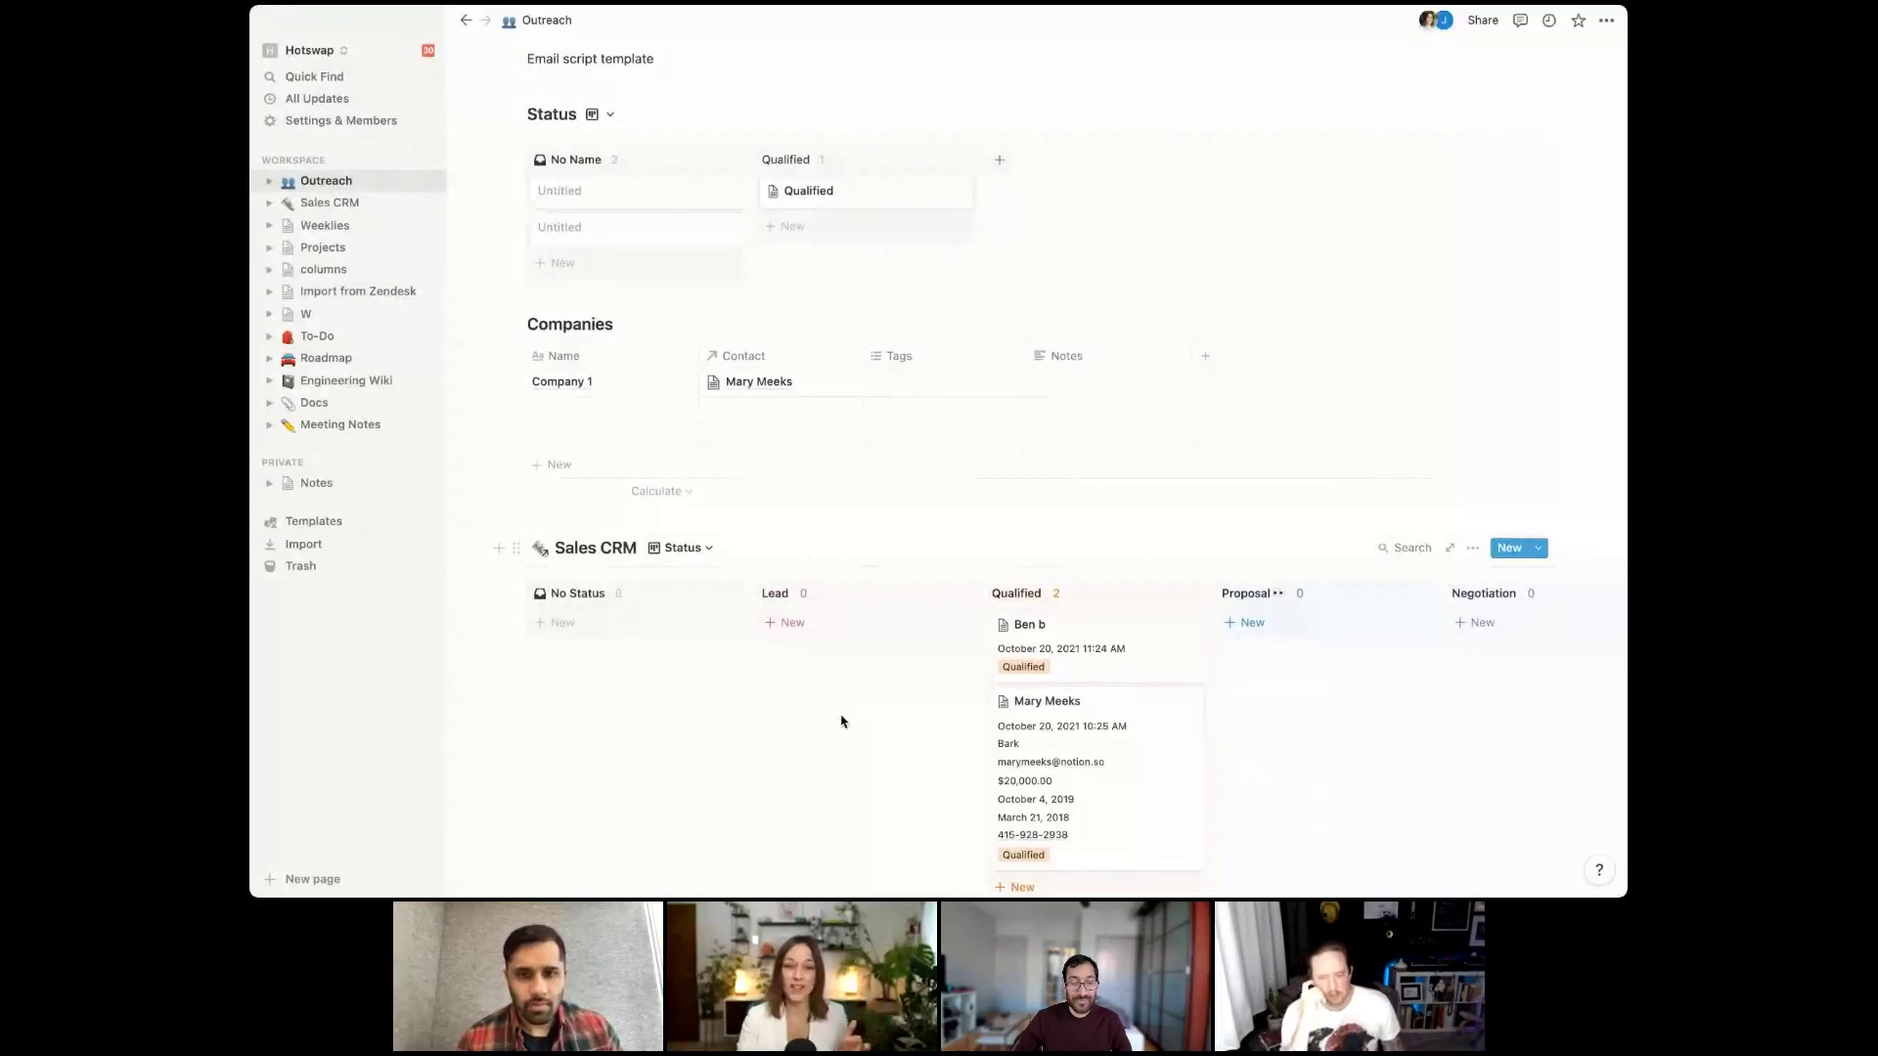
{"action": "left_click", "coordinate": [1100, 721]}
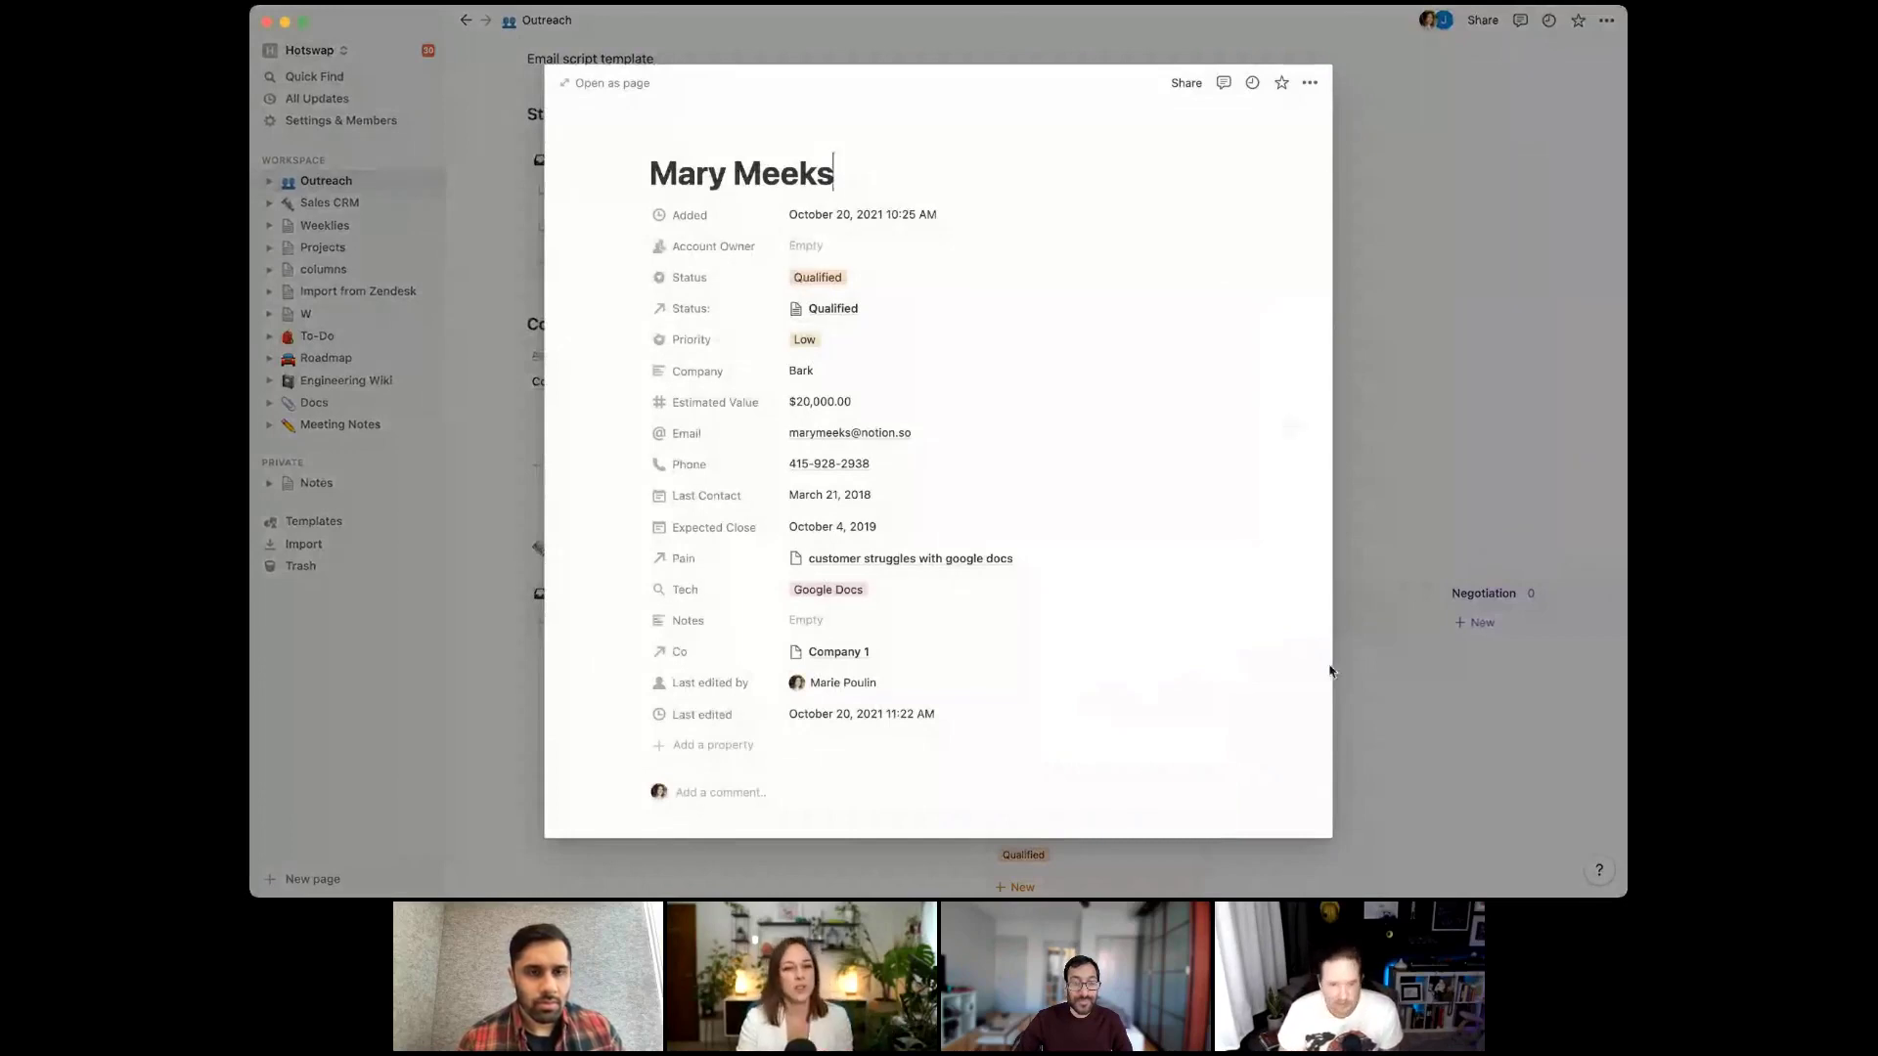
Assign a teammate as account owner of the first Qualified deal
{"action": "left_click", "coordinate": [805, 245]}
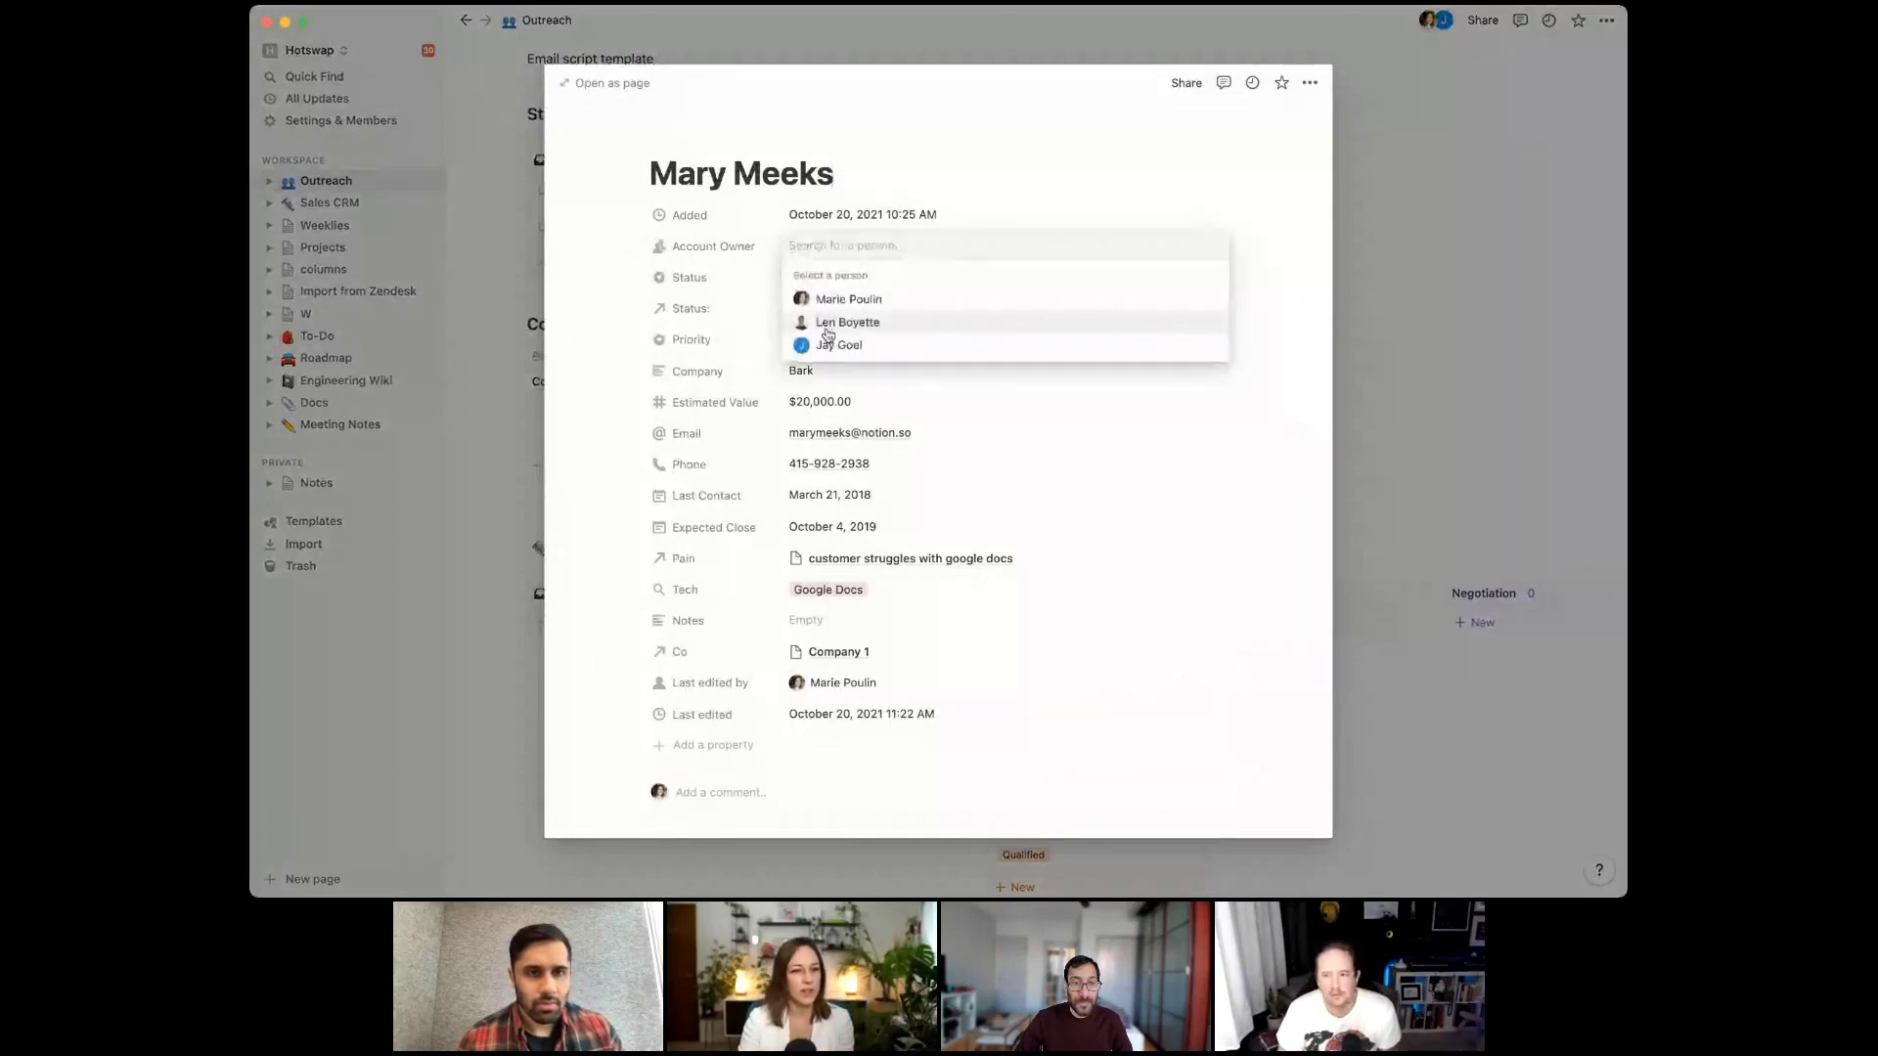
{"action": "left_click", "coordinate": [841, 345]}
{"action": "key", "text": "Escape"}
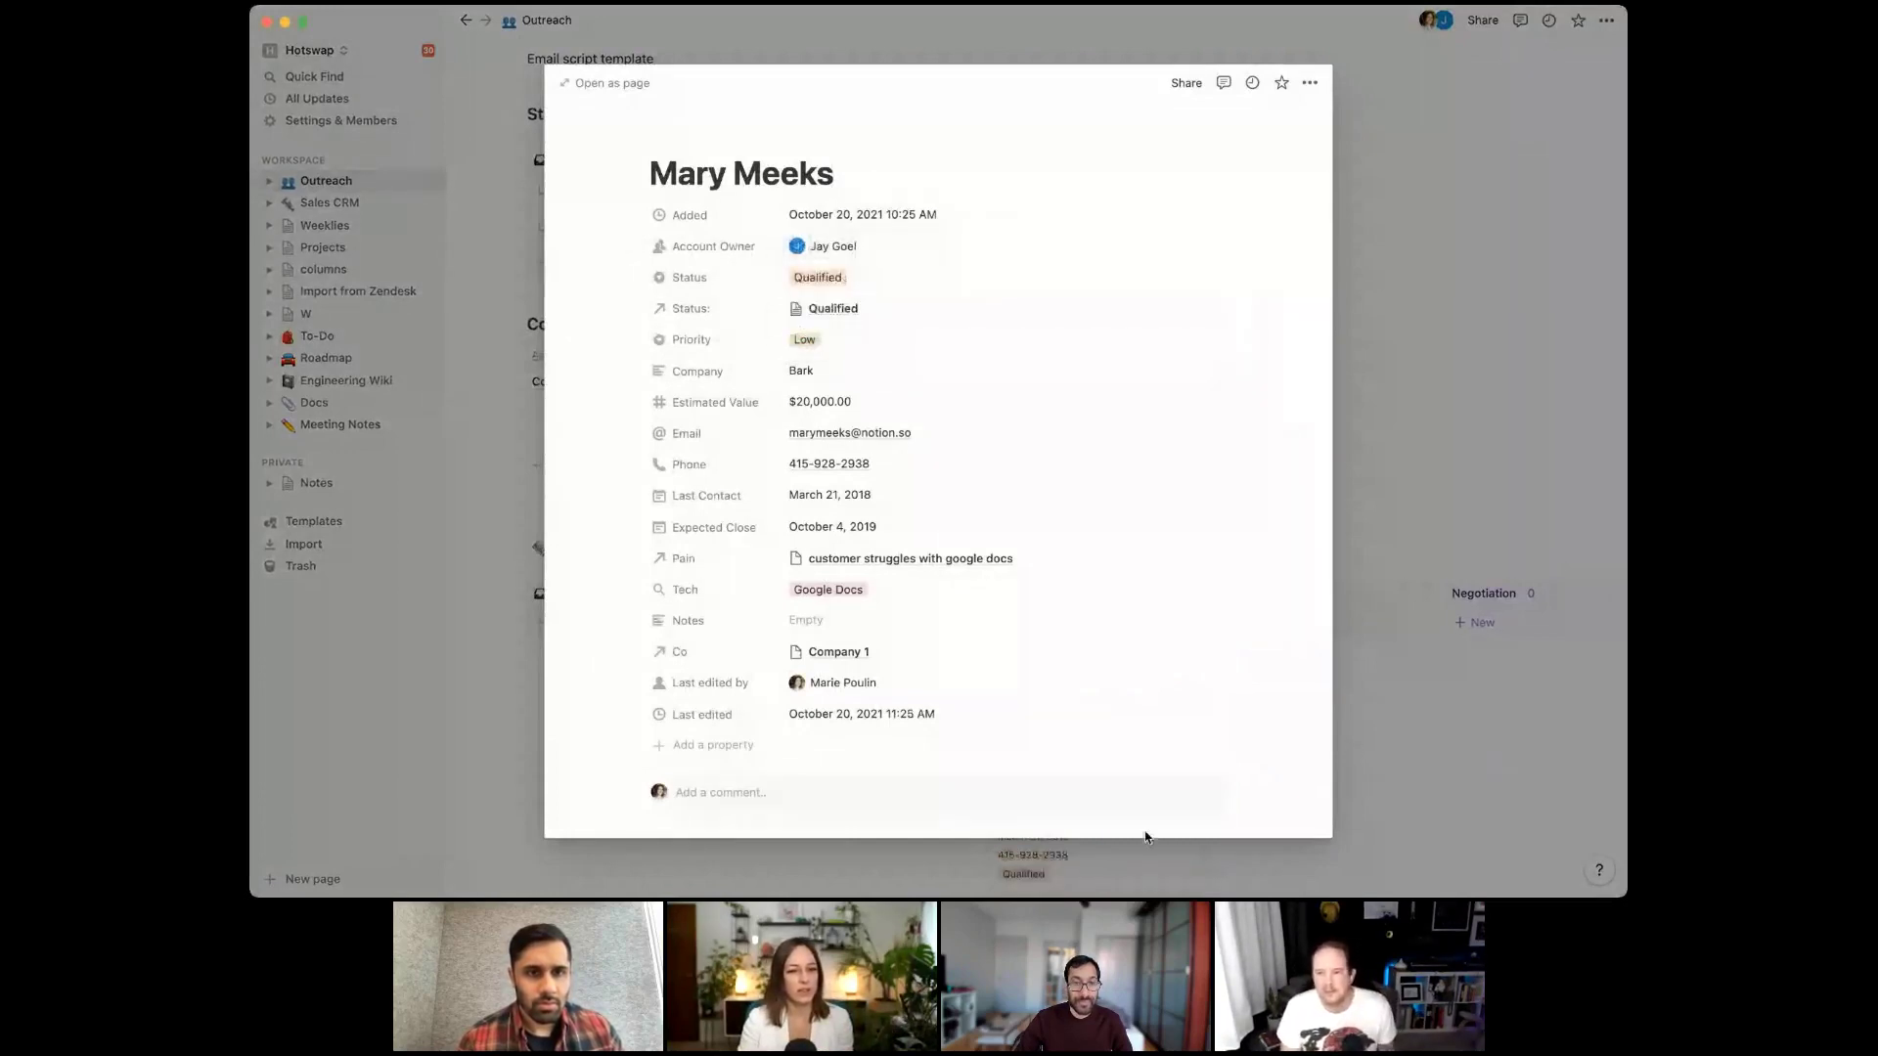
{"action": "left_click", "coordinate": [1393, 825]}
Give the other Qualified deal the same teammate as account owner
{"action": "left_click", "coordinate": [1137, 676]}
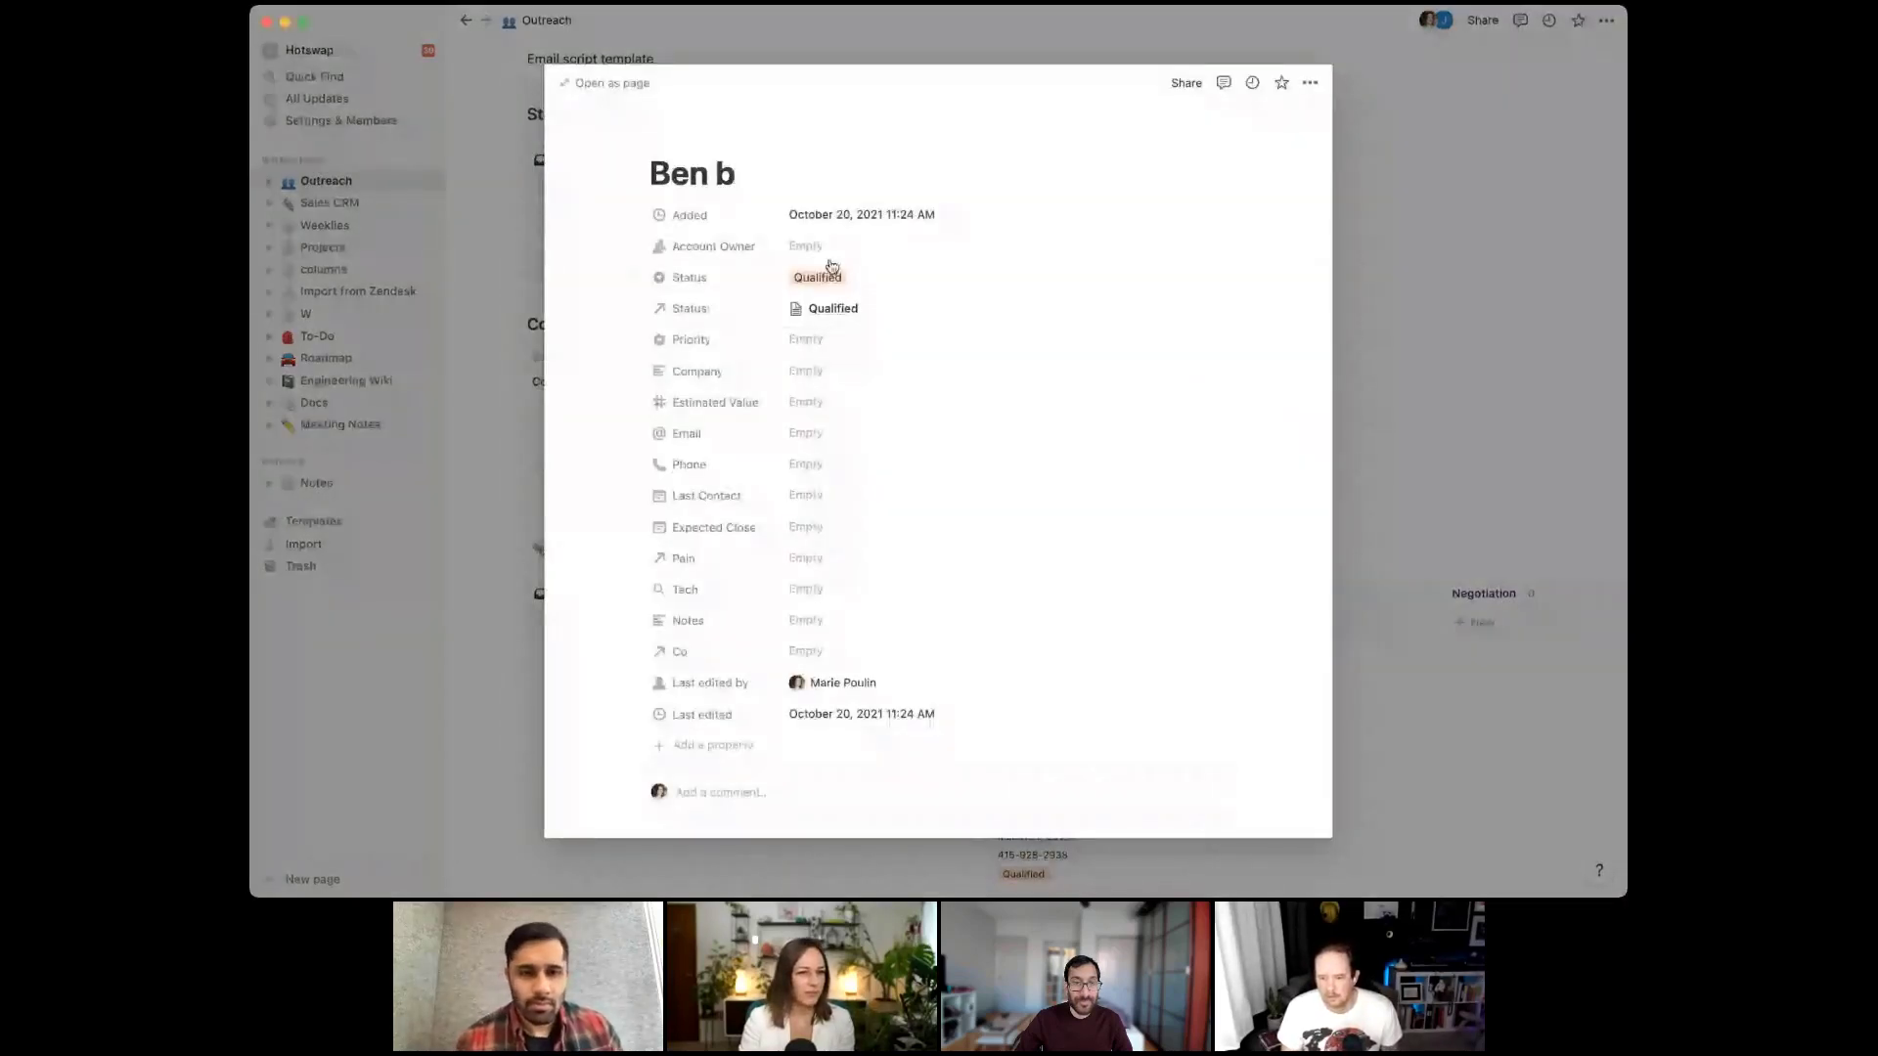
{"action": "left_click", "coordinate": [805, 245]}
{"action": "left_click", "coordinate": [836, 346]}
{"action": "key", "text": "Escape"}
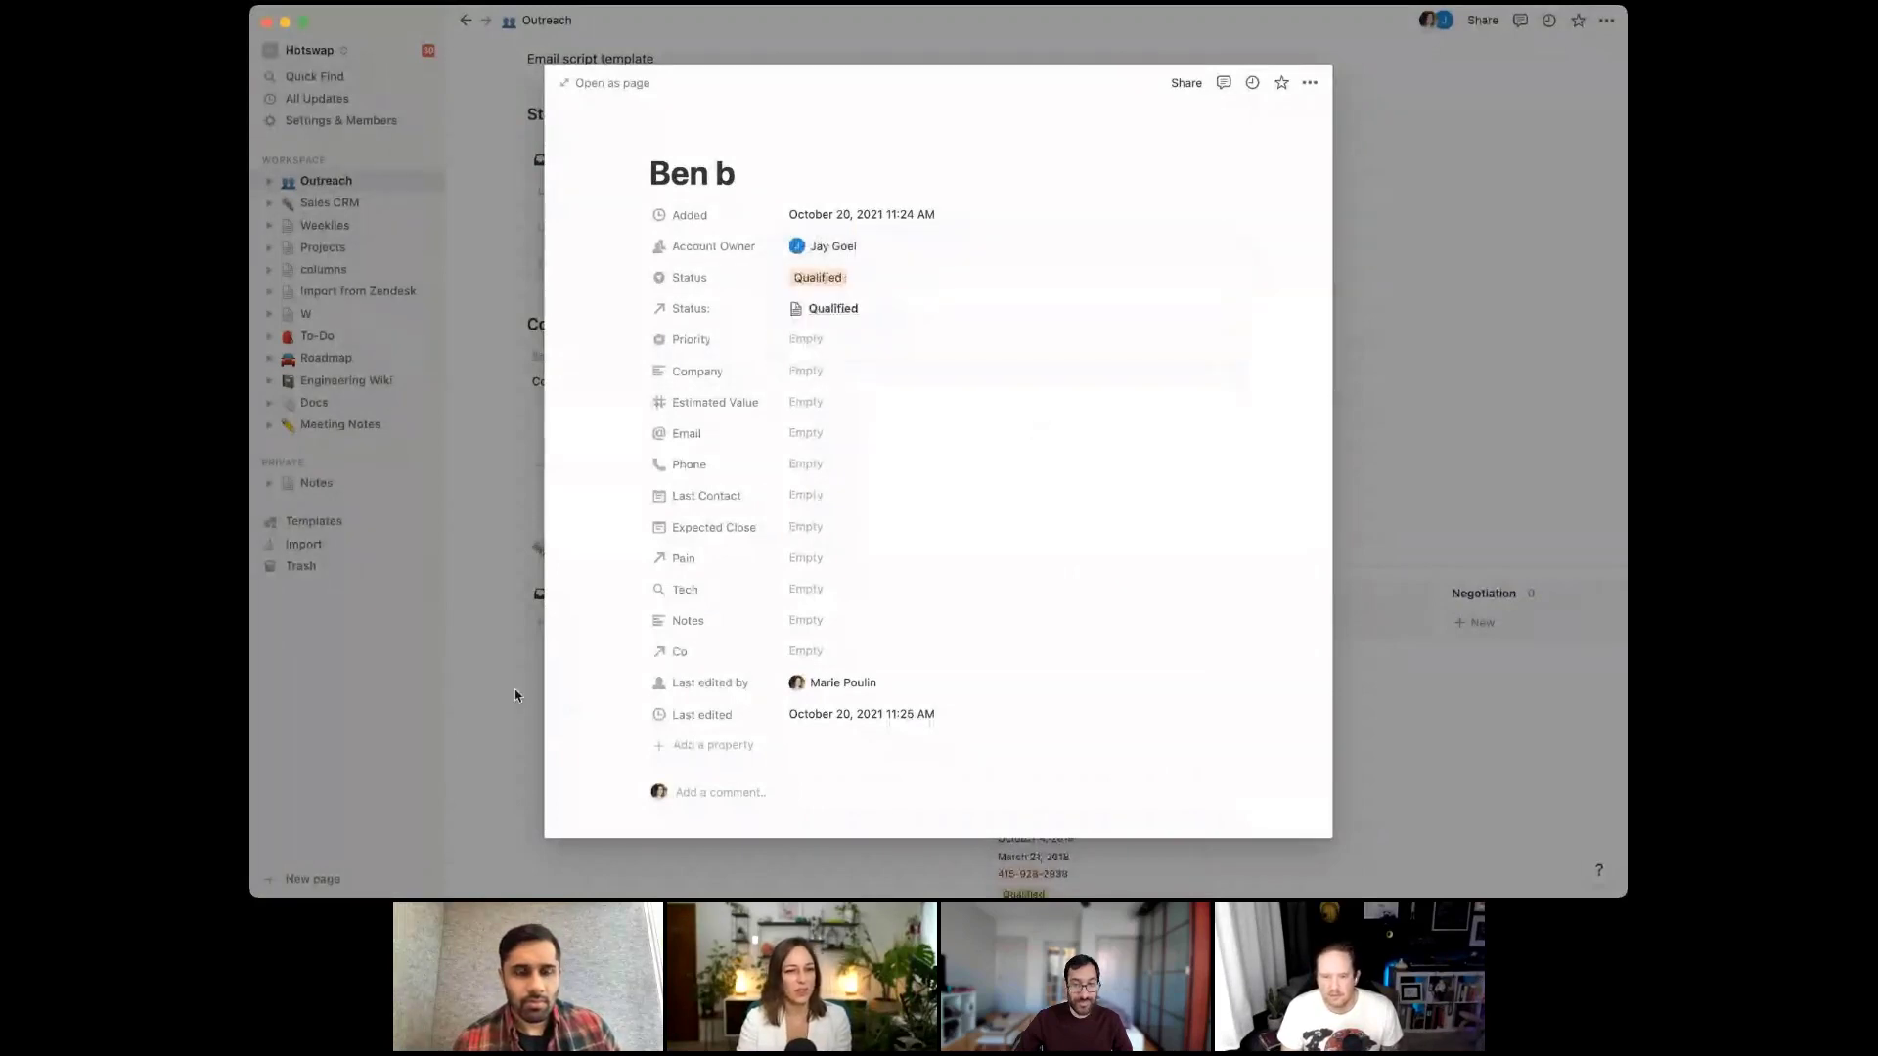
{"action": "left_click", "coordinate": [516, 691]}
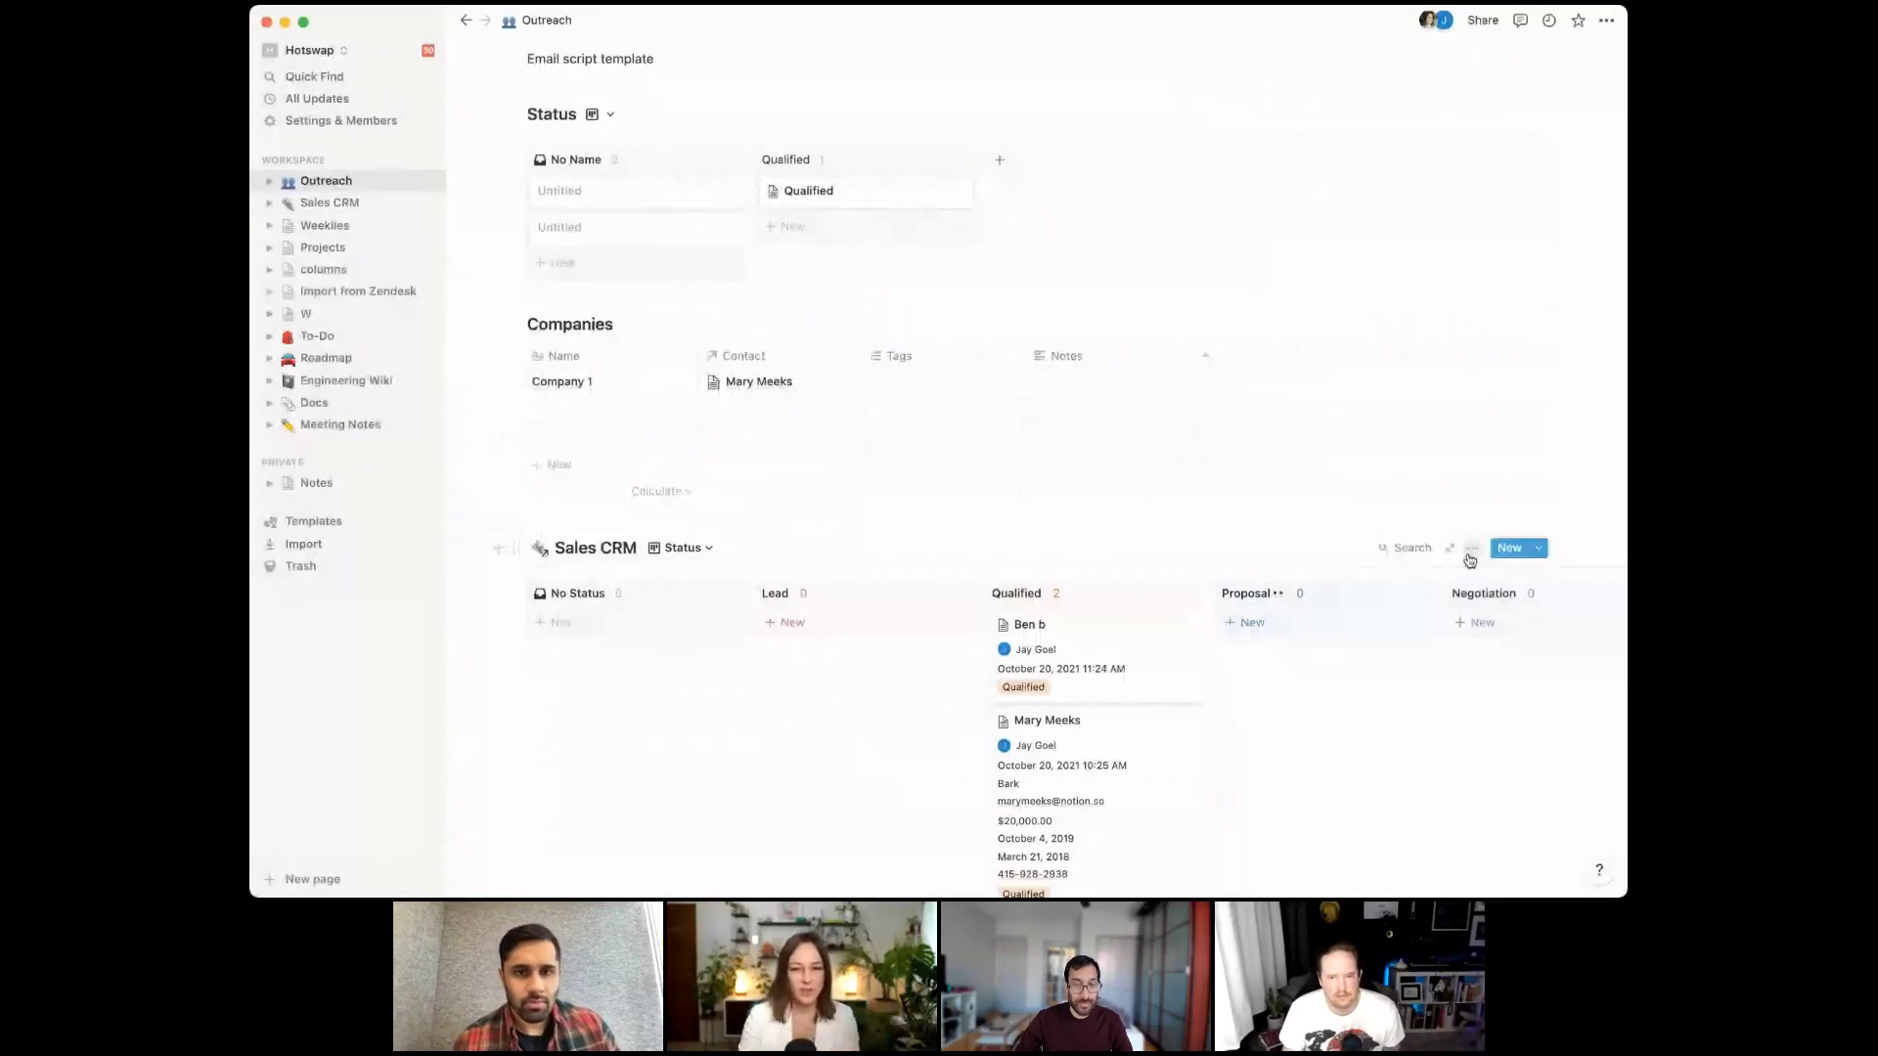
{"action": "left_click", "coordinate": [1471, 553]}
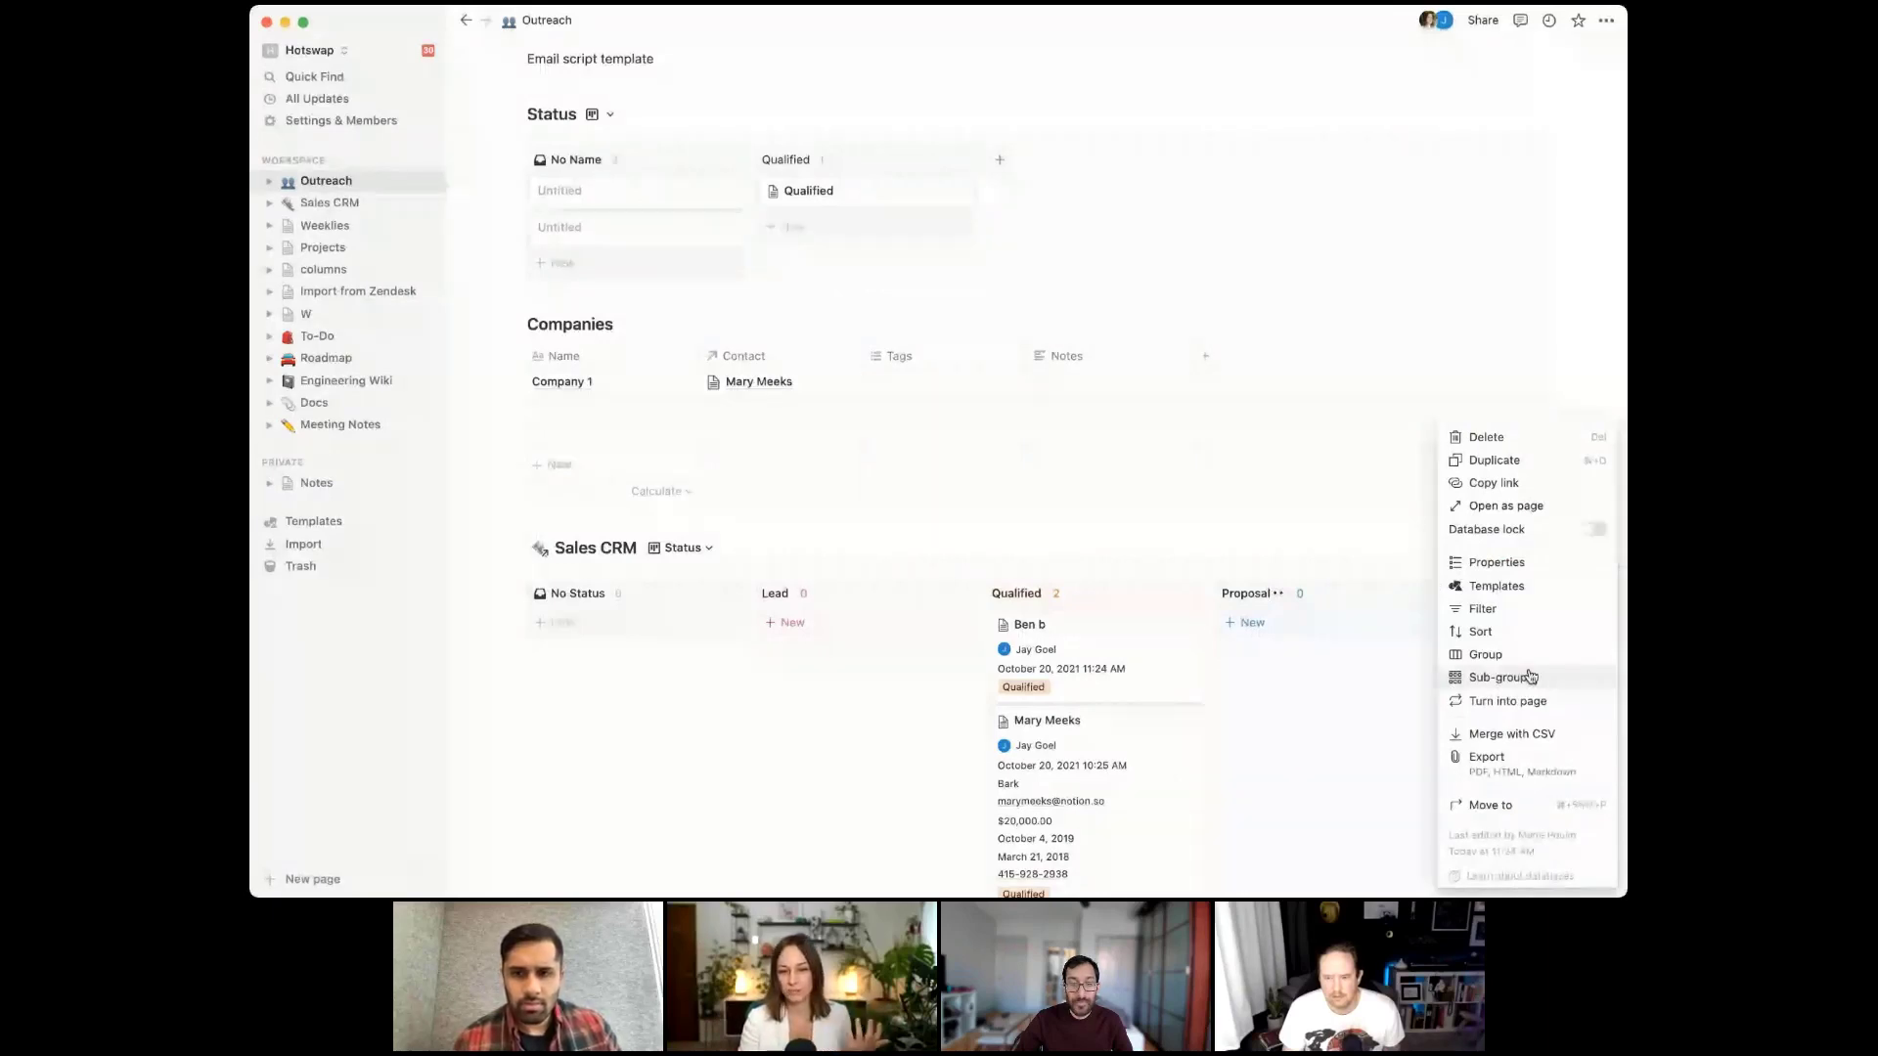
Sub-group the Sales CRM board by Account Owner
{"action": "left_click", "coordinate": [1531, 676]}
{"action": "left_click", "coordinate": [1408, 216]}
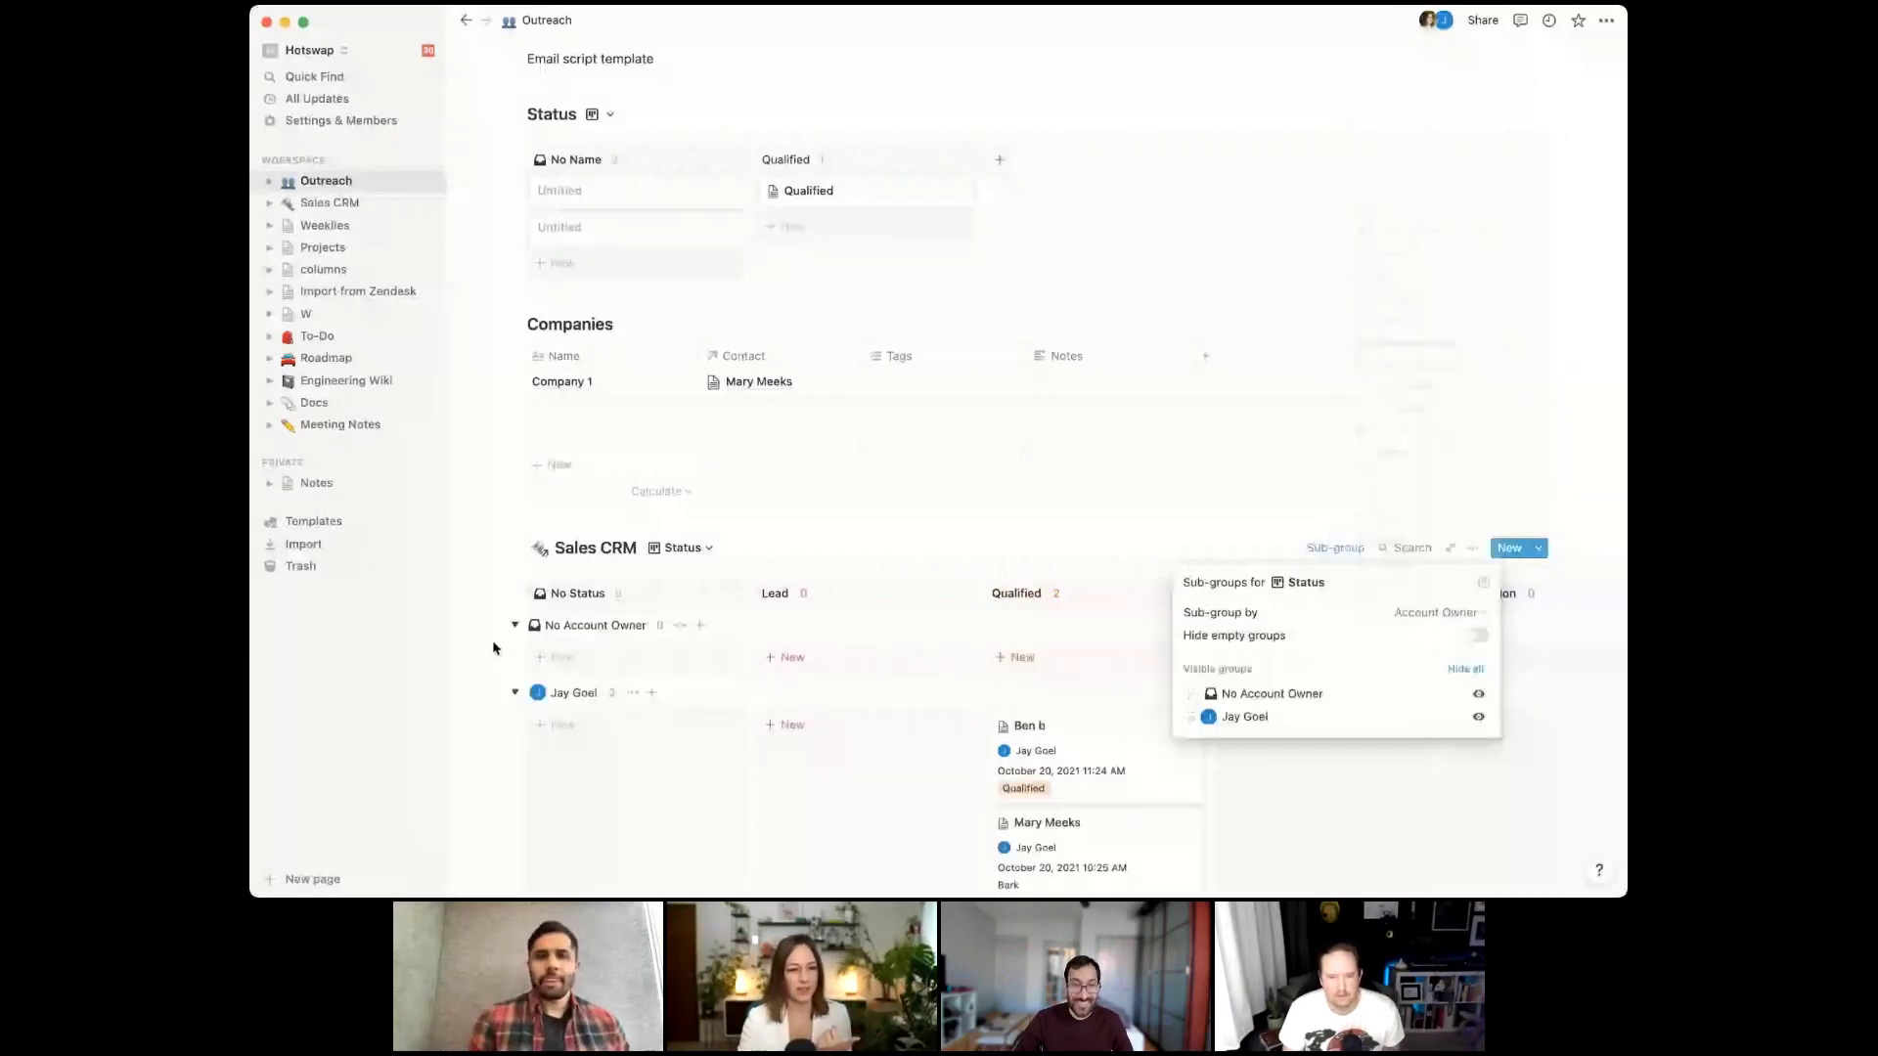
{"action": "left_click", "coordinate": [494, 647]}
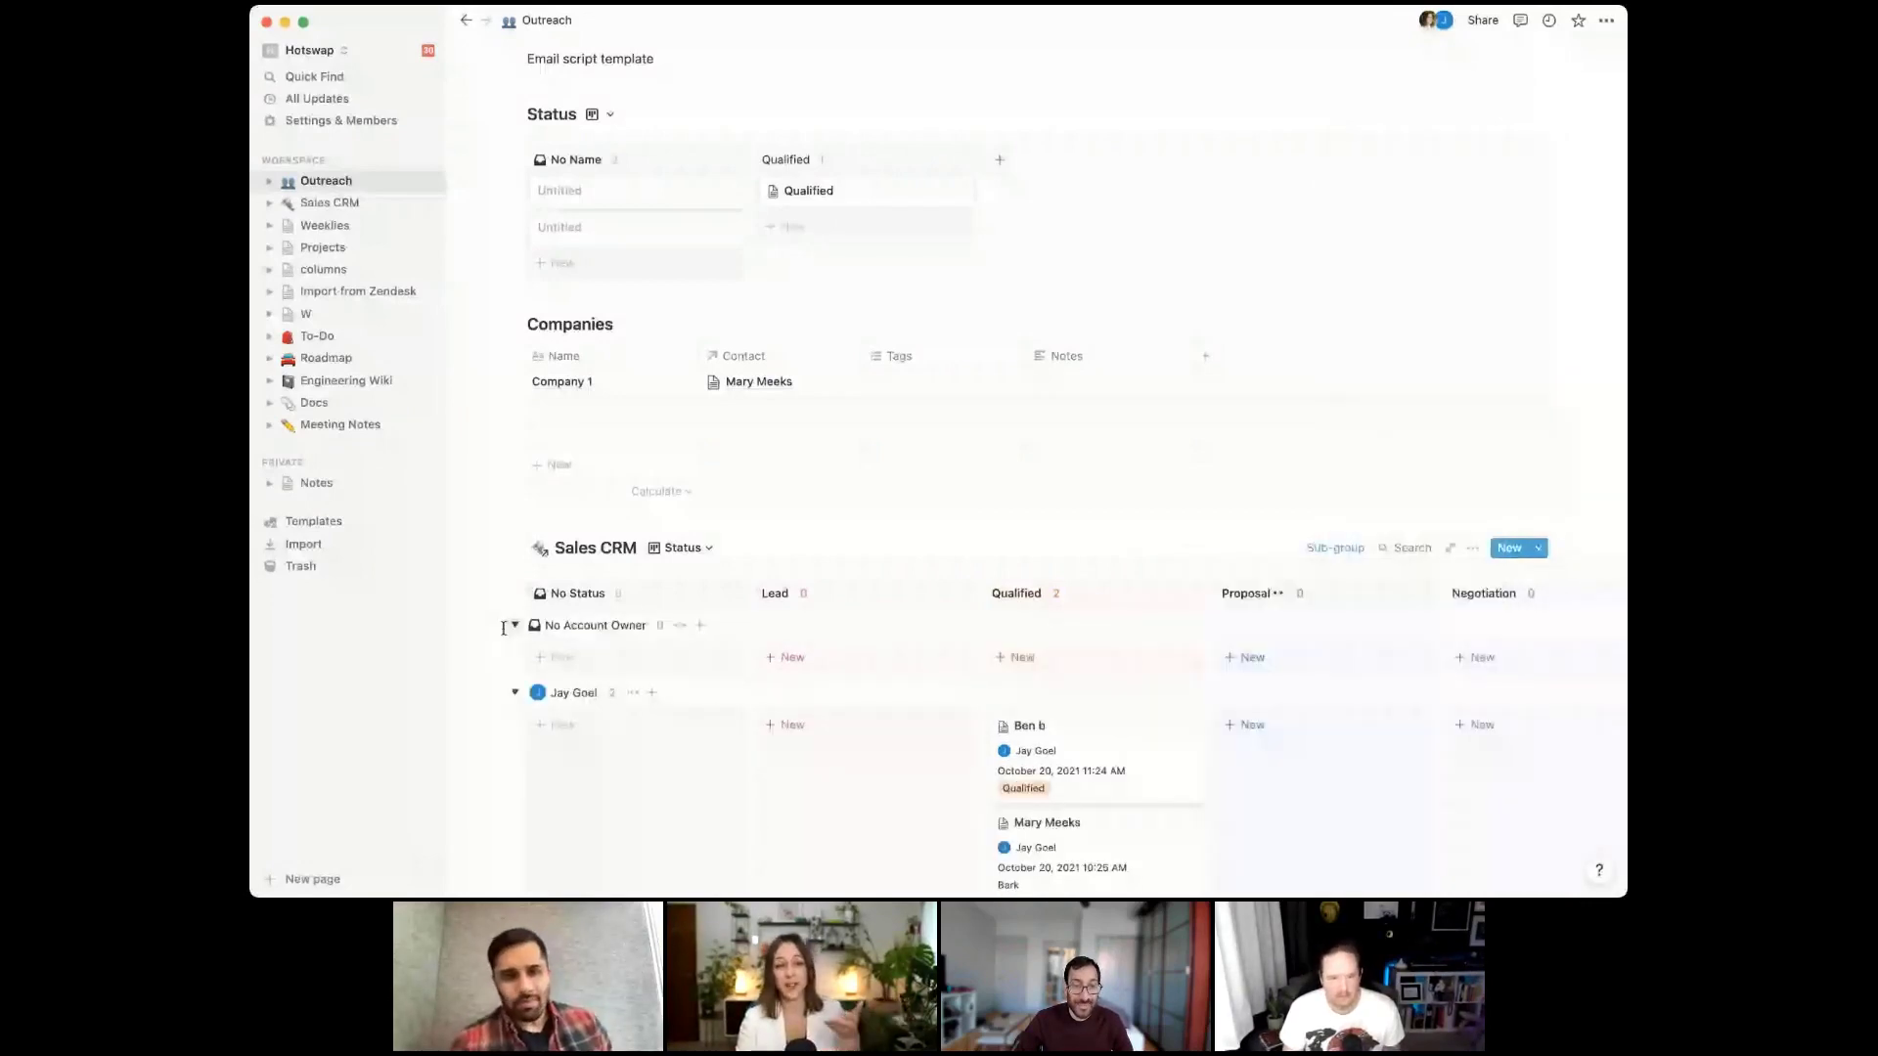
{"action": "scroll", "coordinate": [697, 454], "scroll_direction": "down", "scroll_amount": 3}
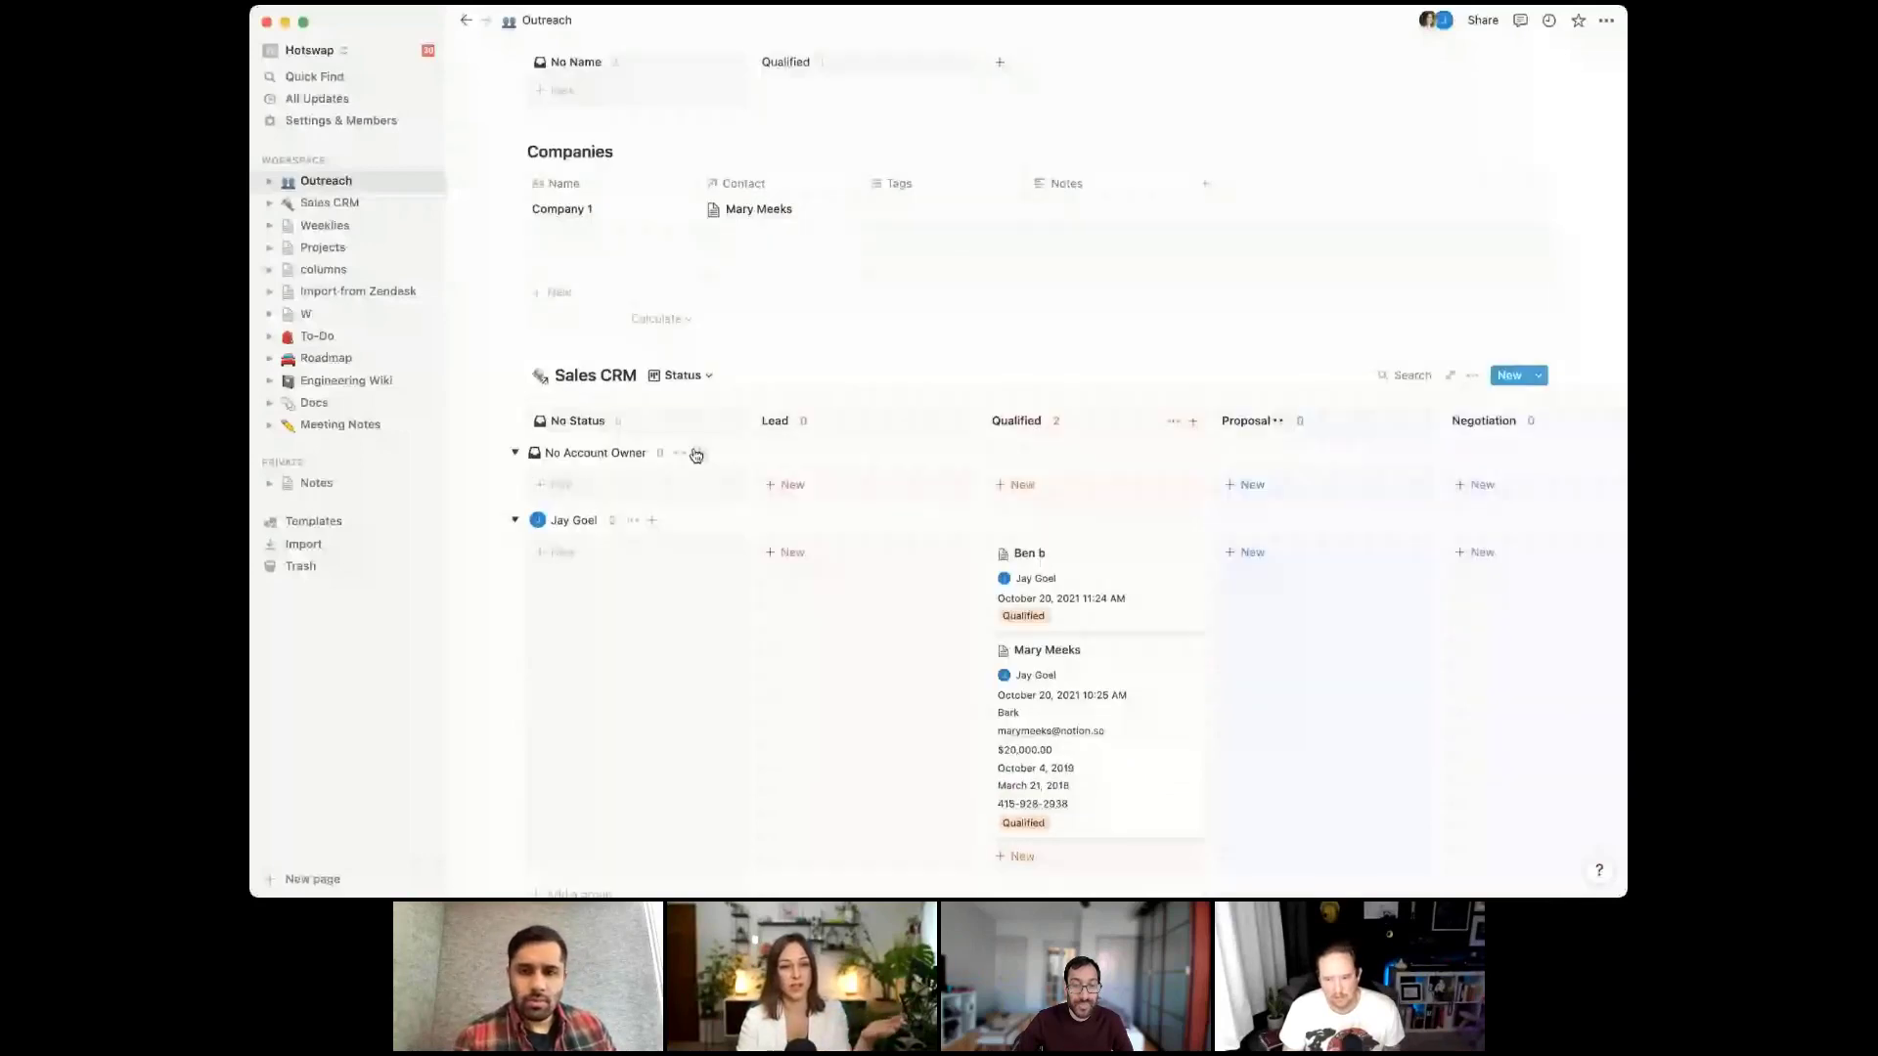
{"action": "scroll", "coordinate": [879, 374], "scroll_direction": "down", "scroll_amount": 5}
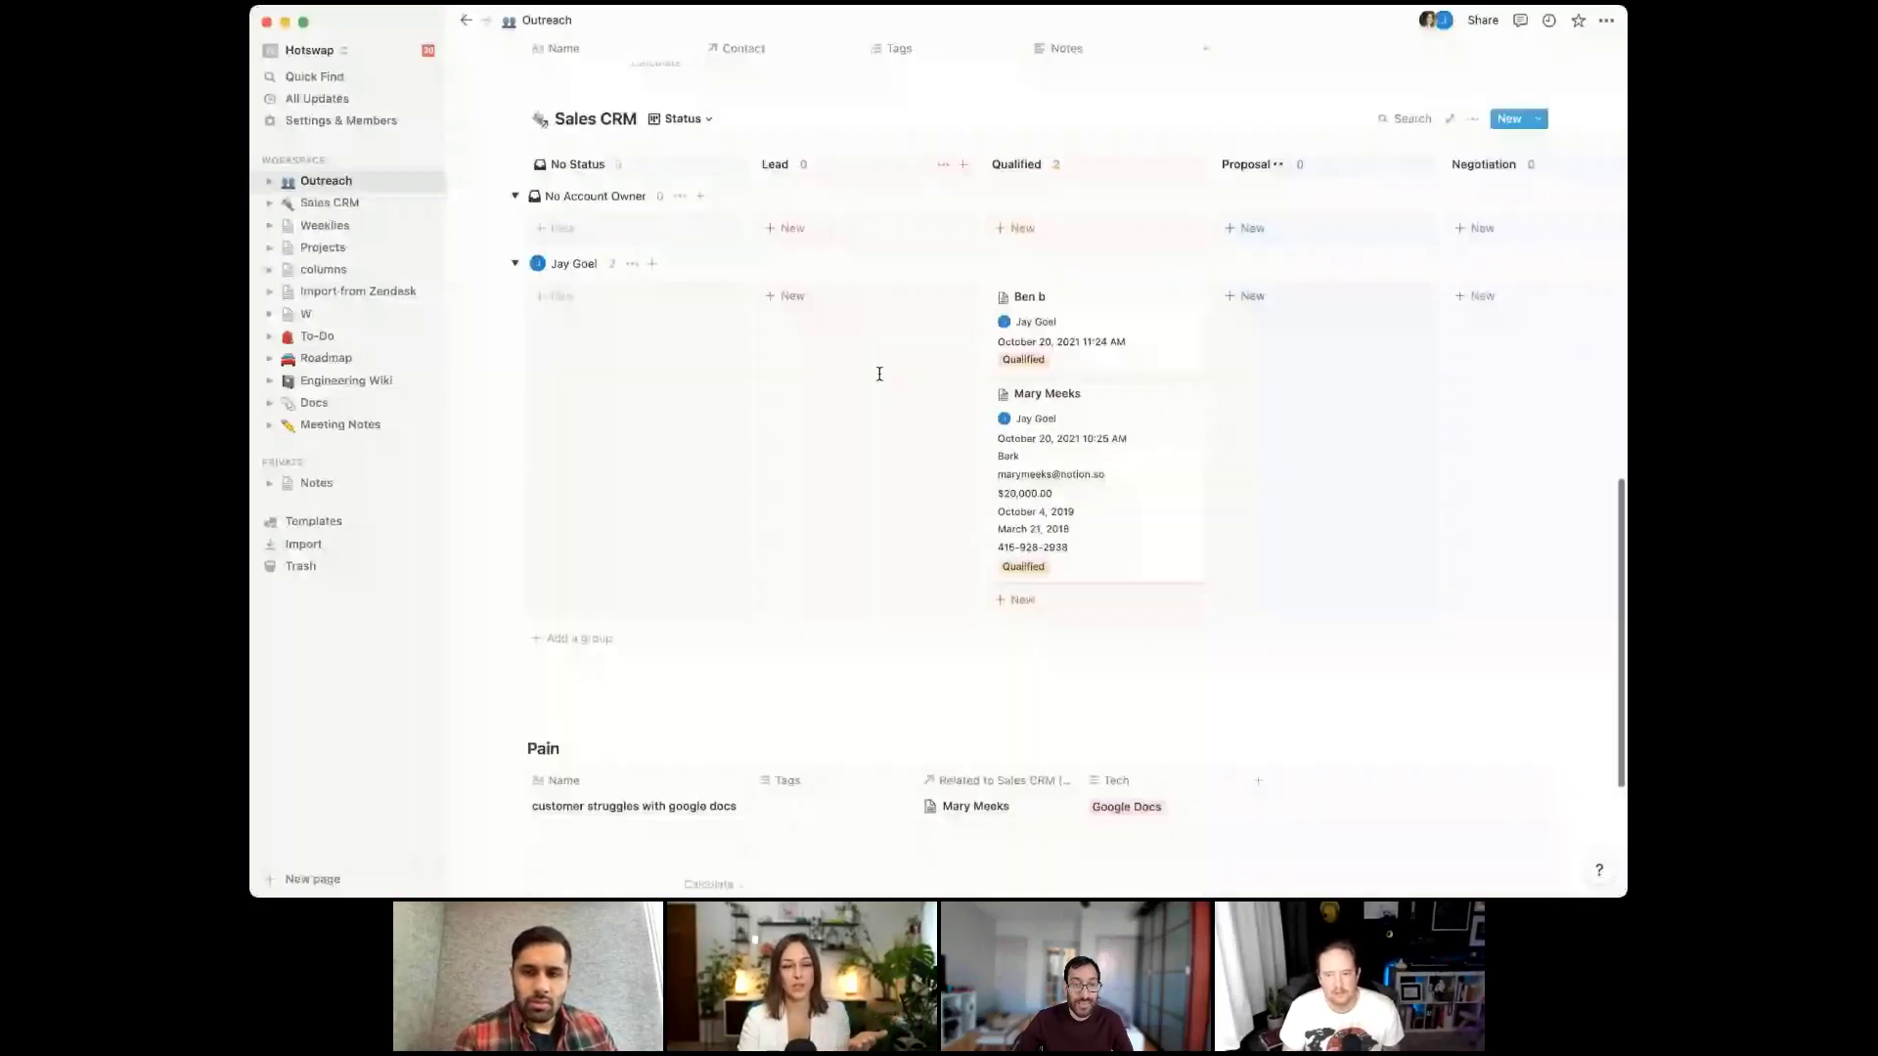
Replace the newer Qualified deal's account owner with a different teammate
{"action": "left_click", "coordinate": [1117, 329]}
{"action": "left_click", "coordinate": [875, 246]}
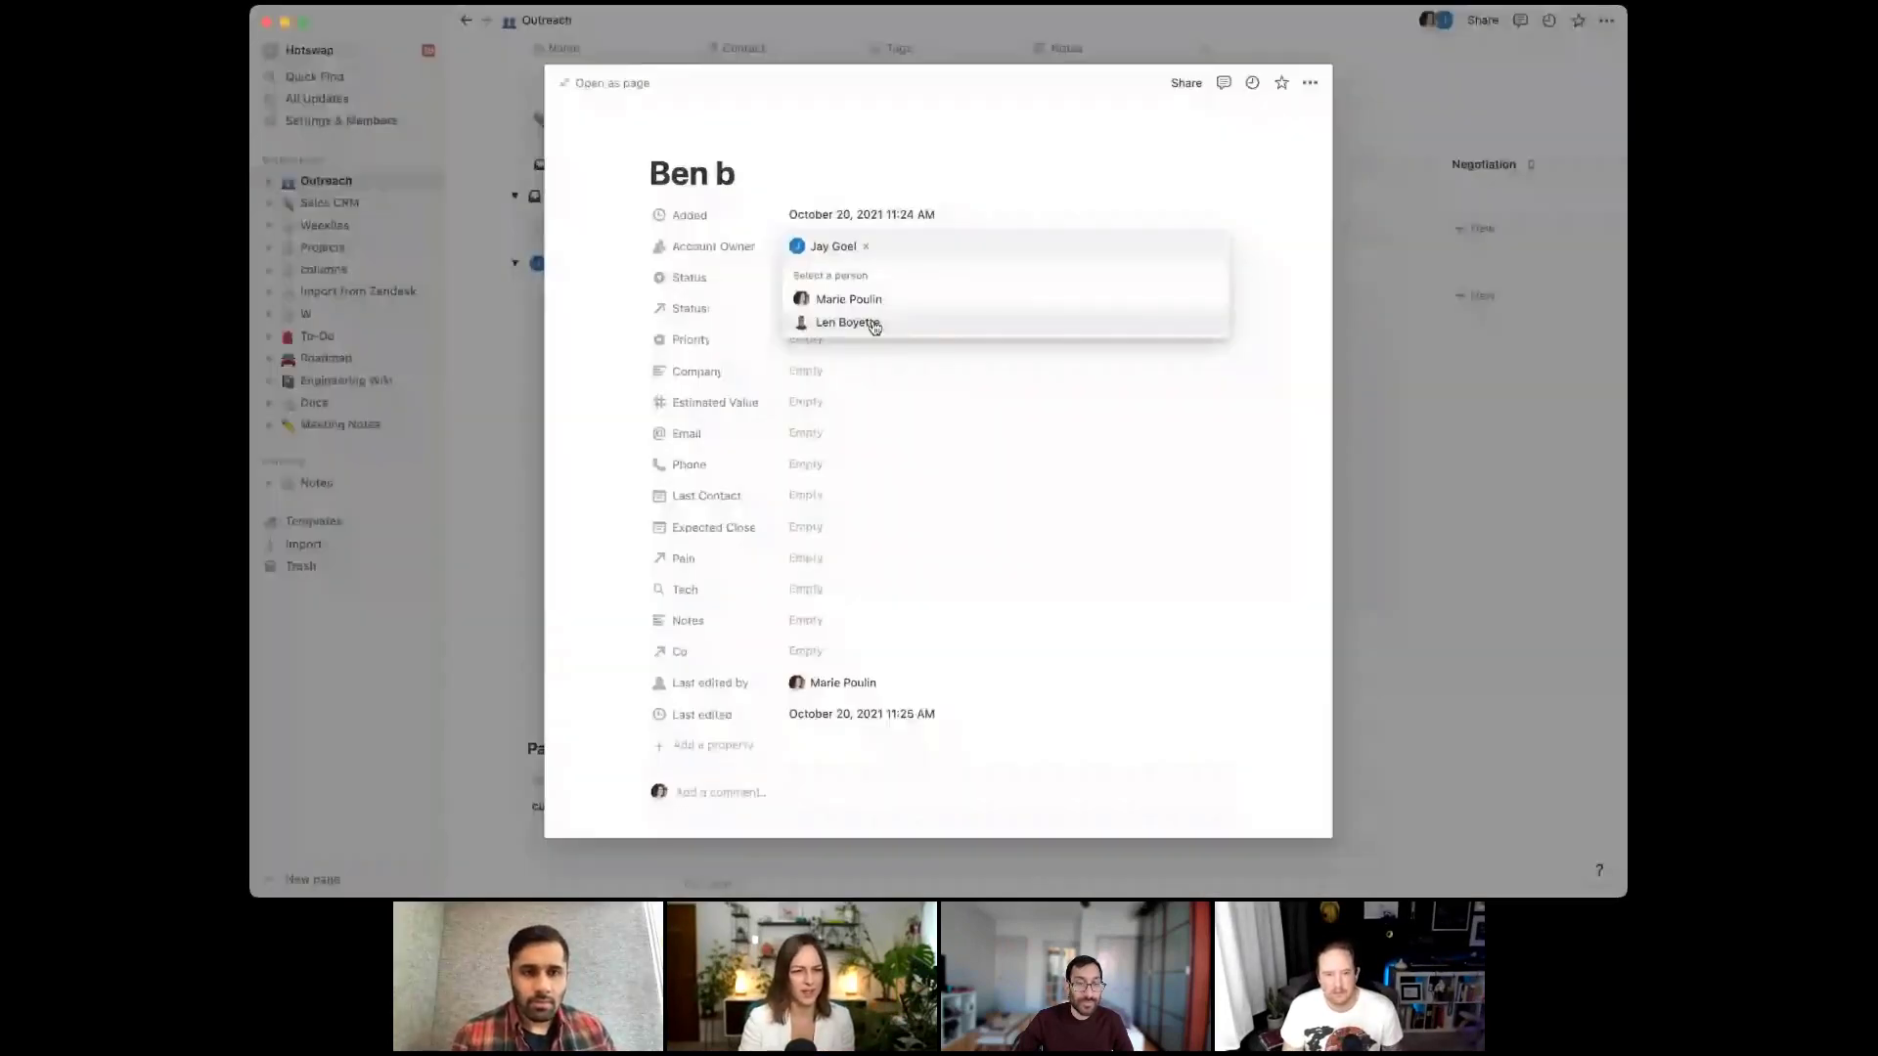
{"action": "left_click", "coordinate": [873, 323]}
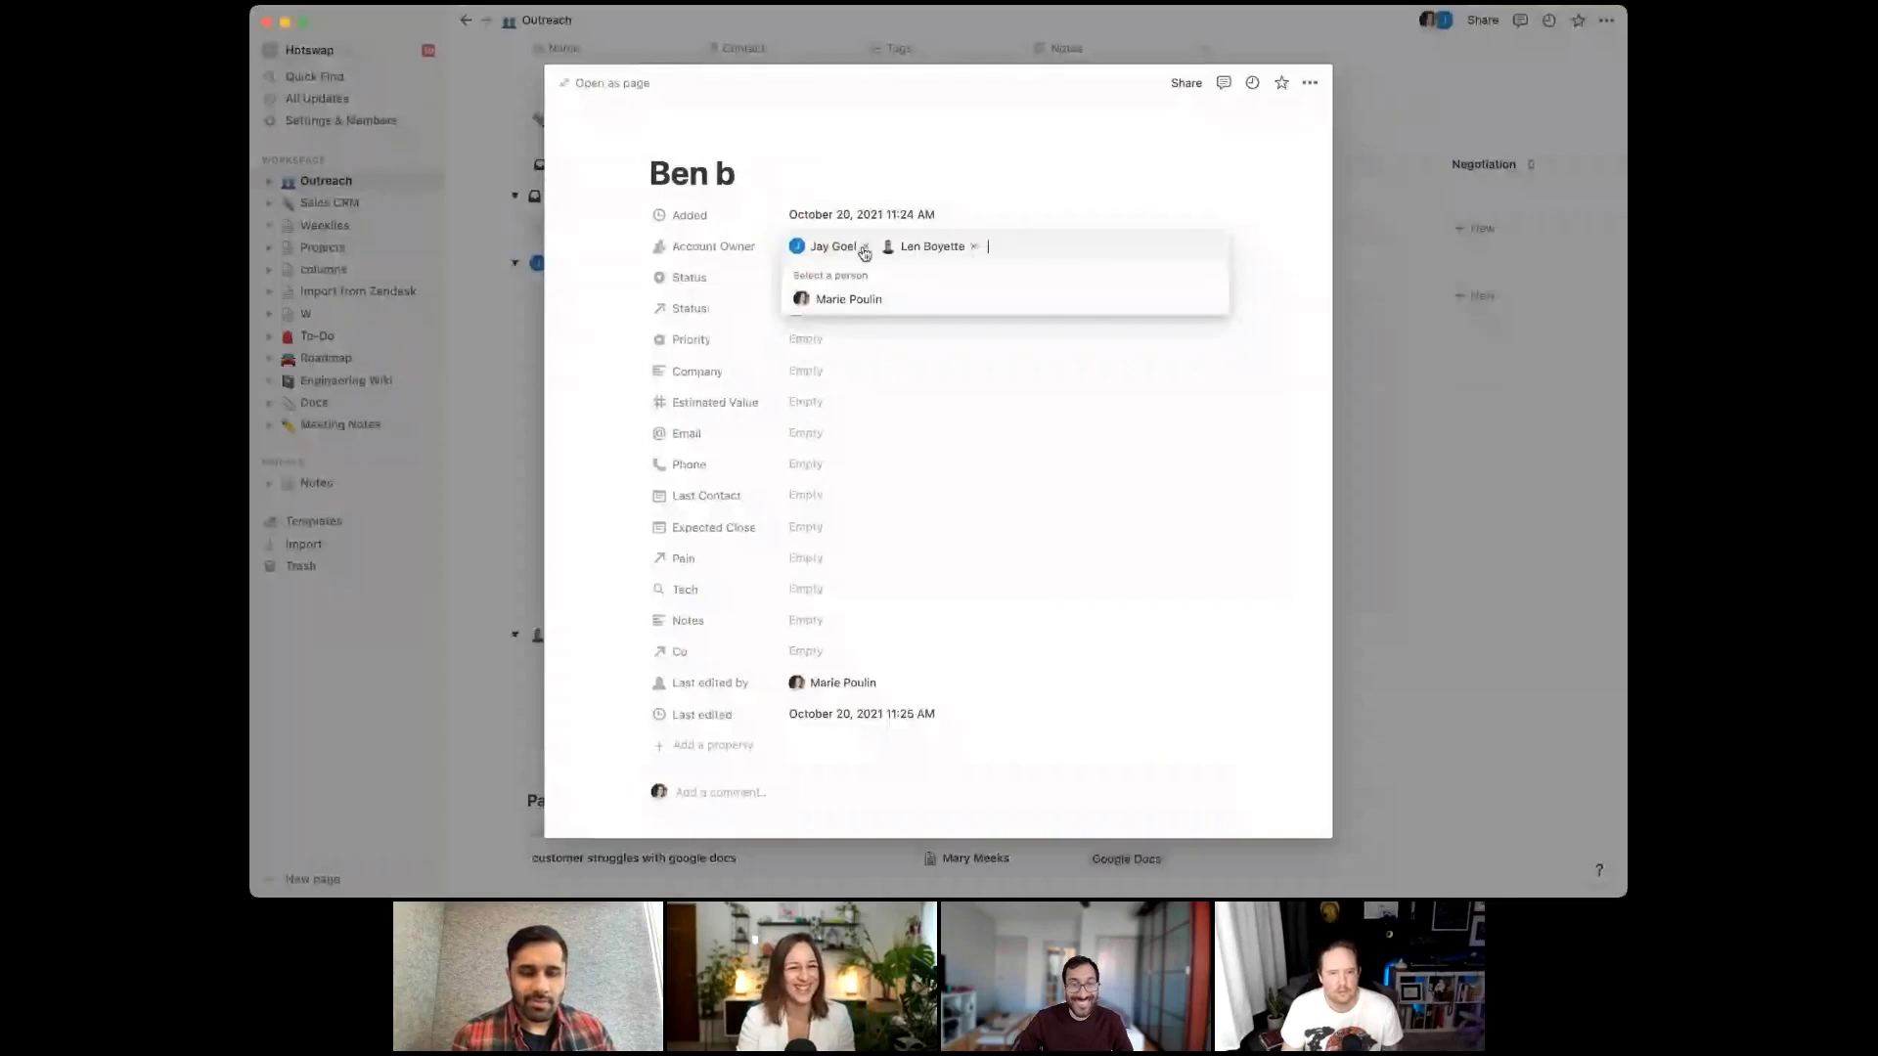
{"action": "left_click", "coordinate": [864, 253]}
{"action": "left_click", "coordinate": [1300, 260]}
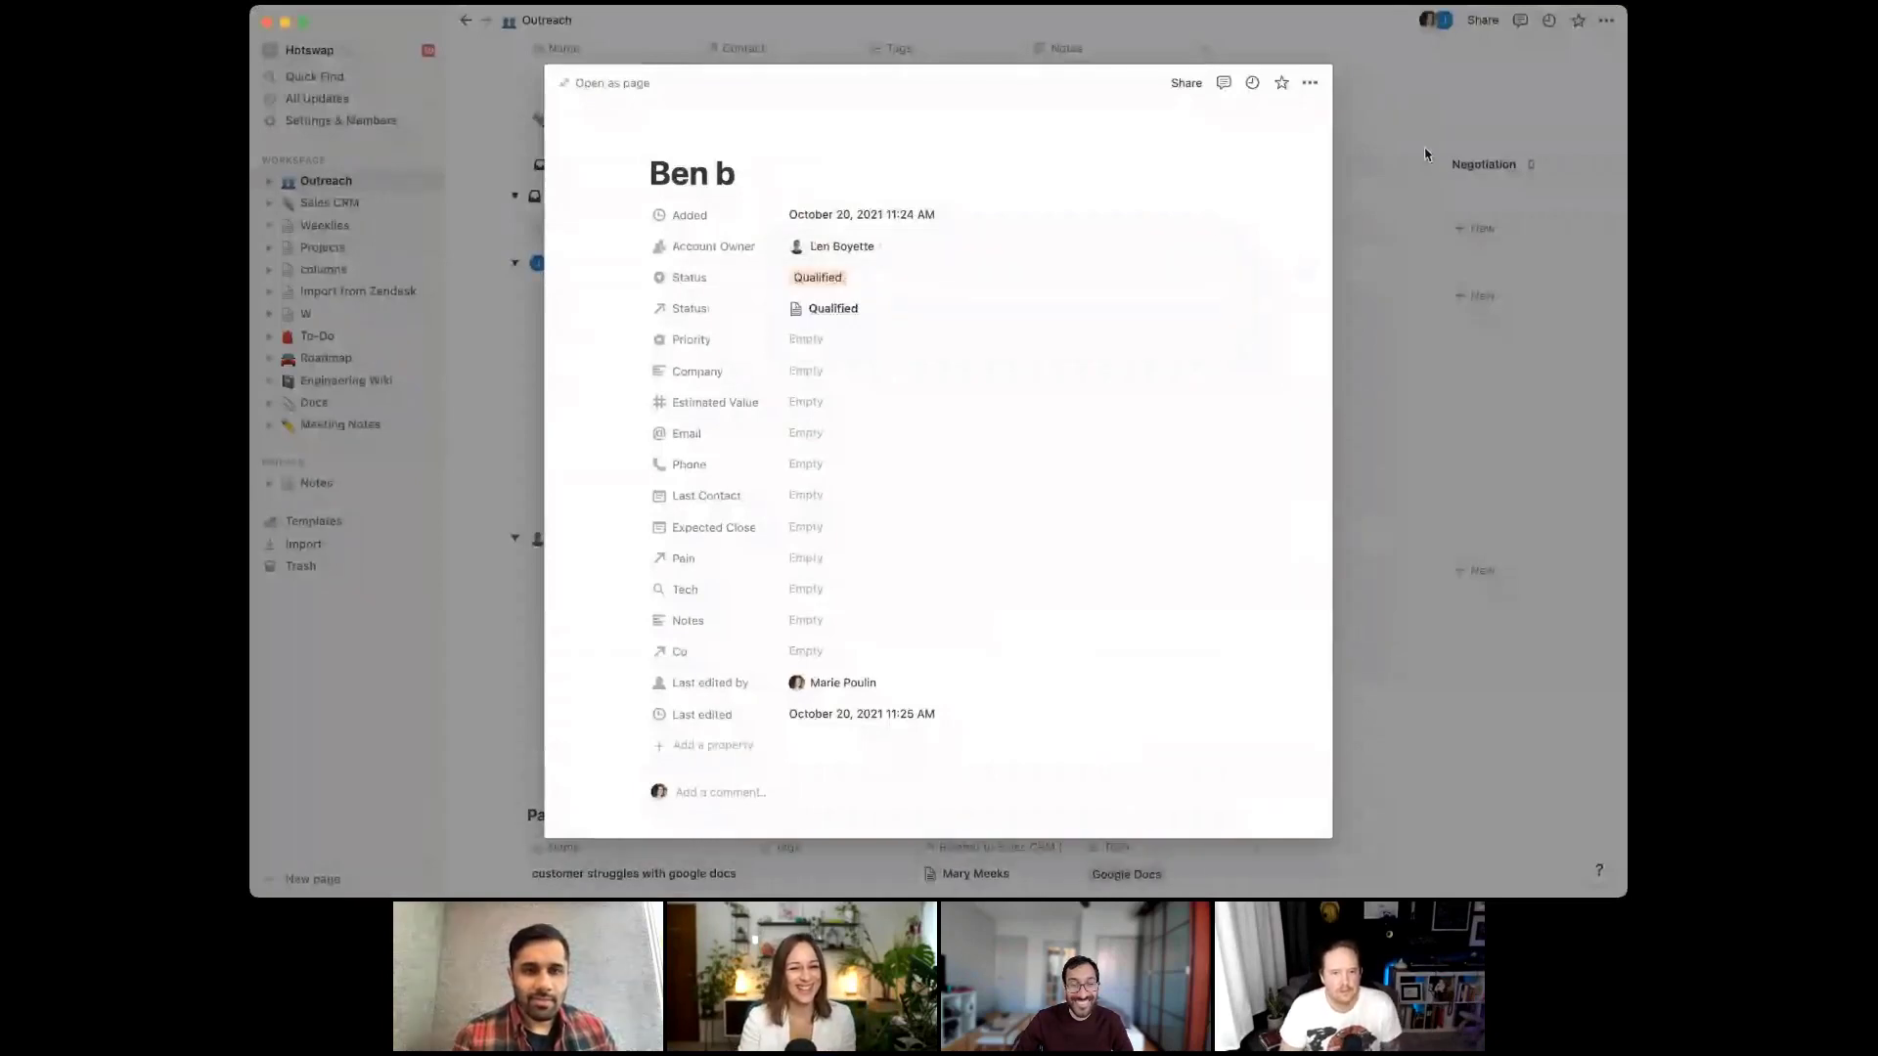
{"action": "left_click", "coordinate": [518, 546]}
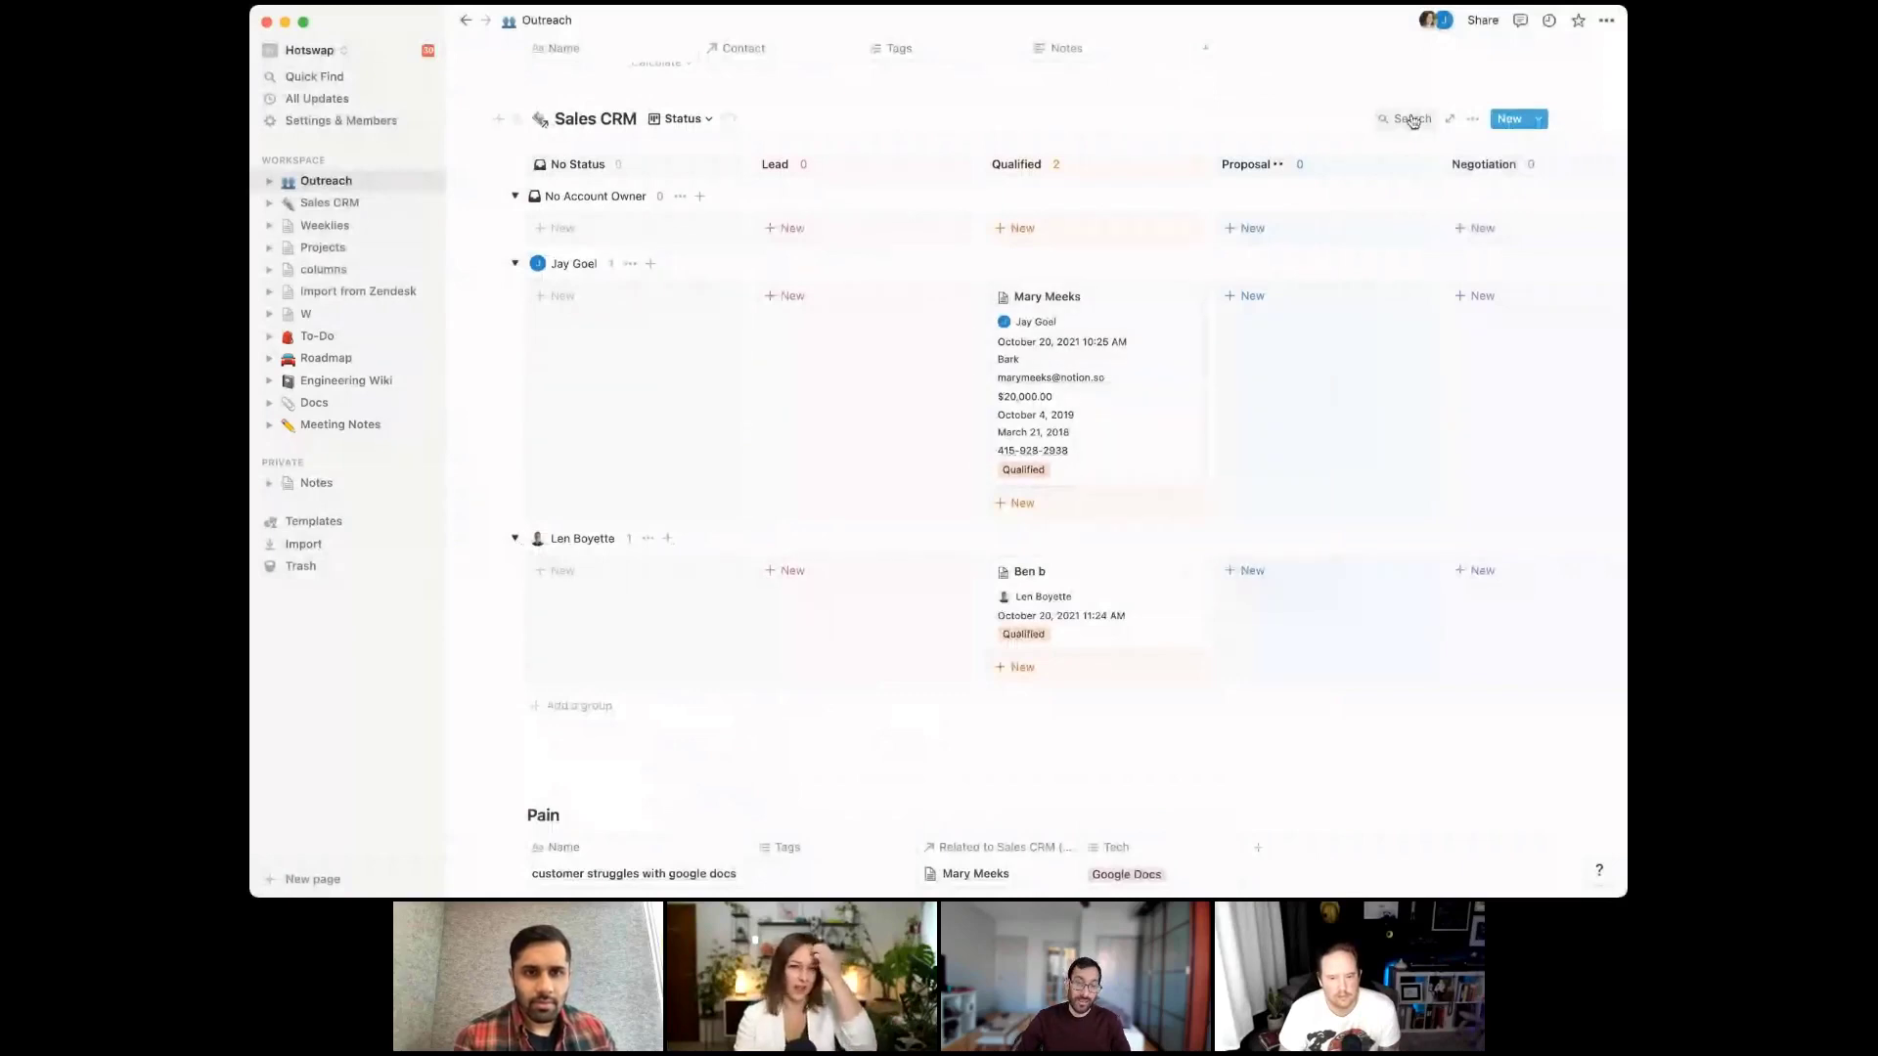
Hide Email, Estimated Value, Expected Close, Phone, Status, Added and Company on cards; show Co
{"action": "left_click", "coordinate": [1473, 118]}
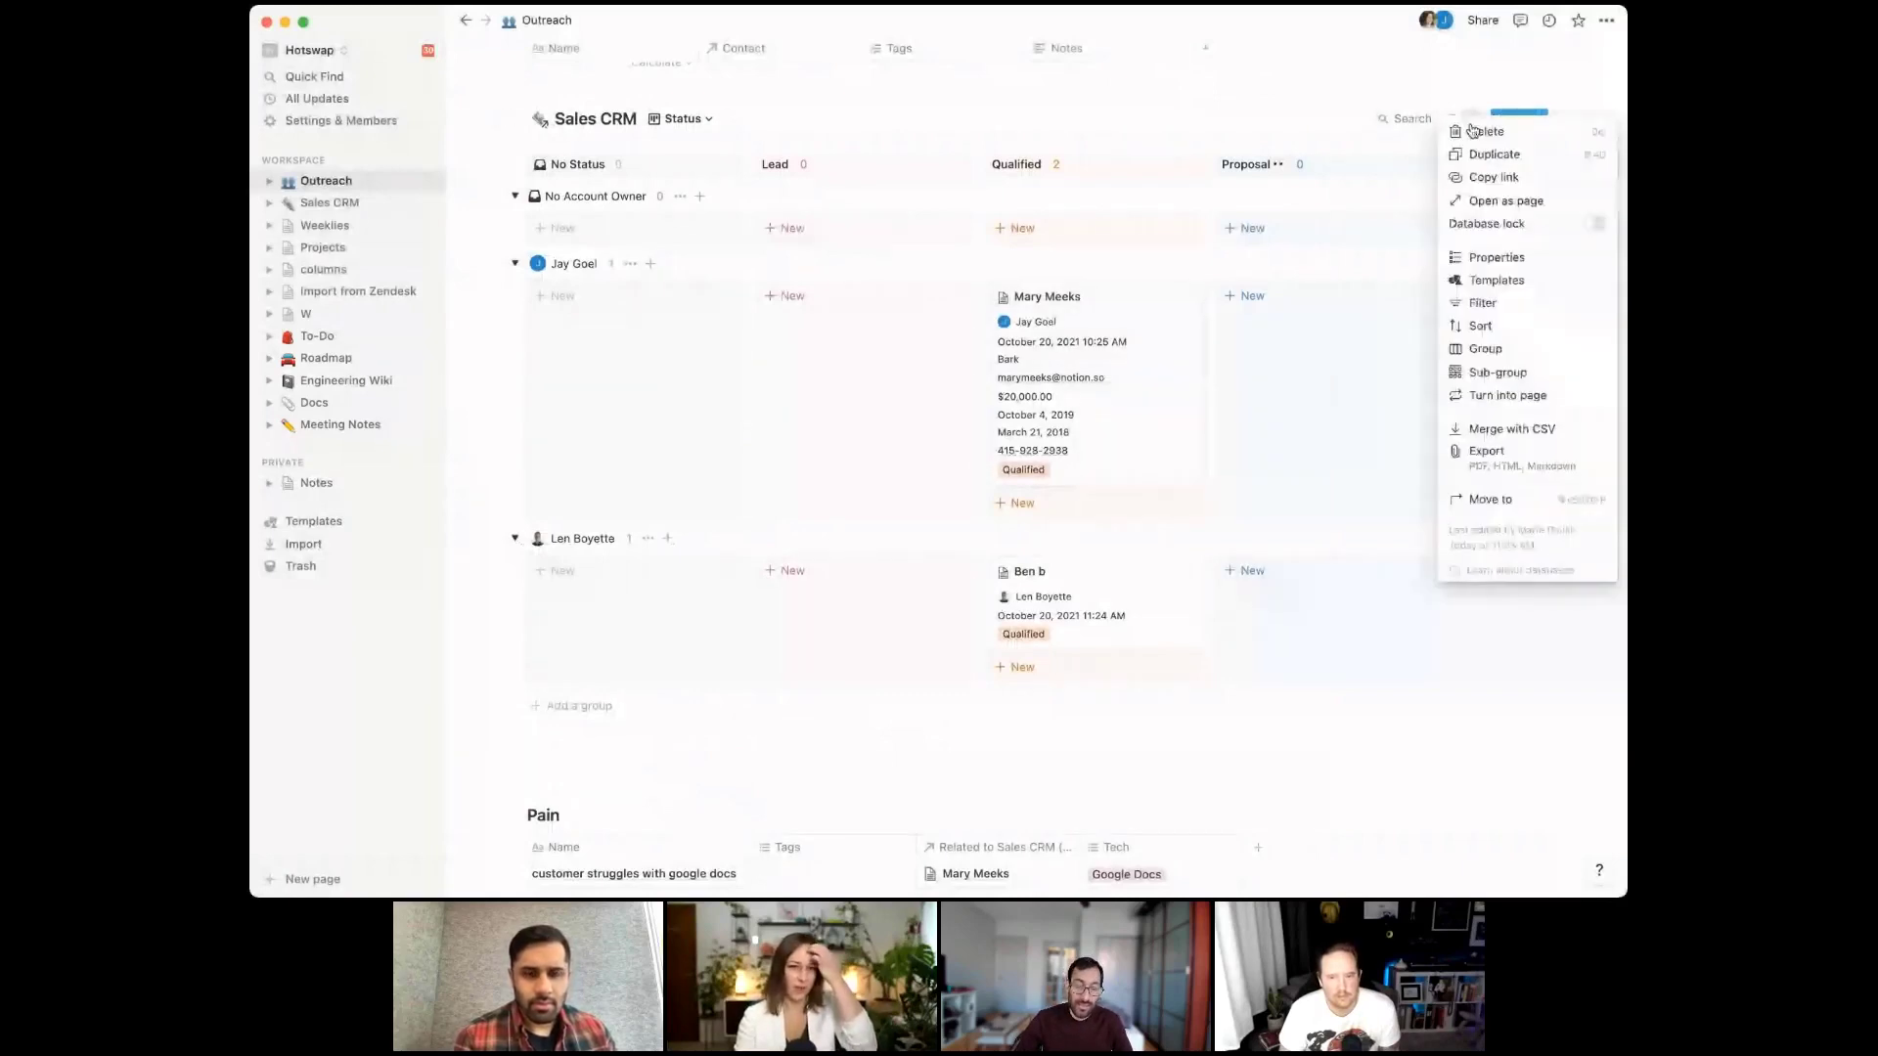
{"action": "left_click", "coordinate": [1473, 259]}
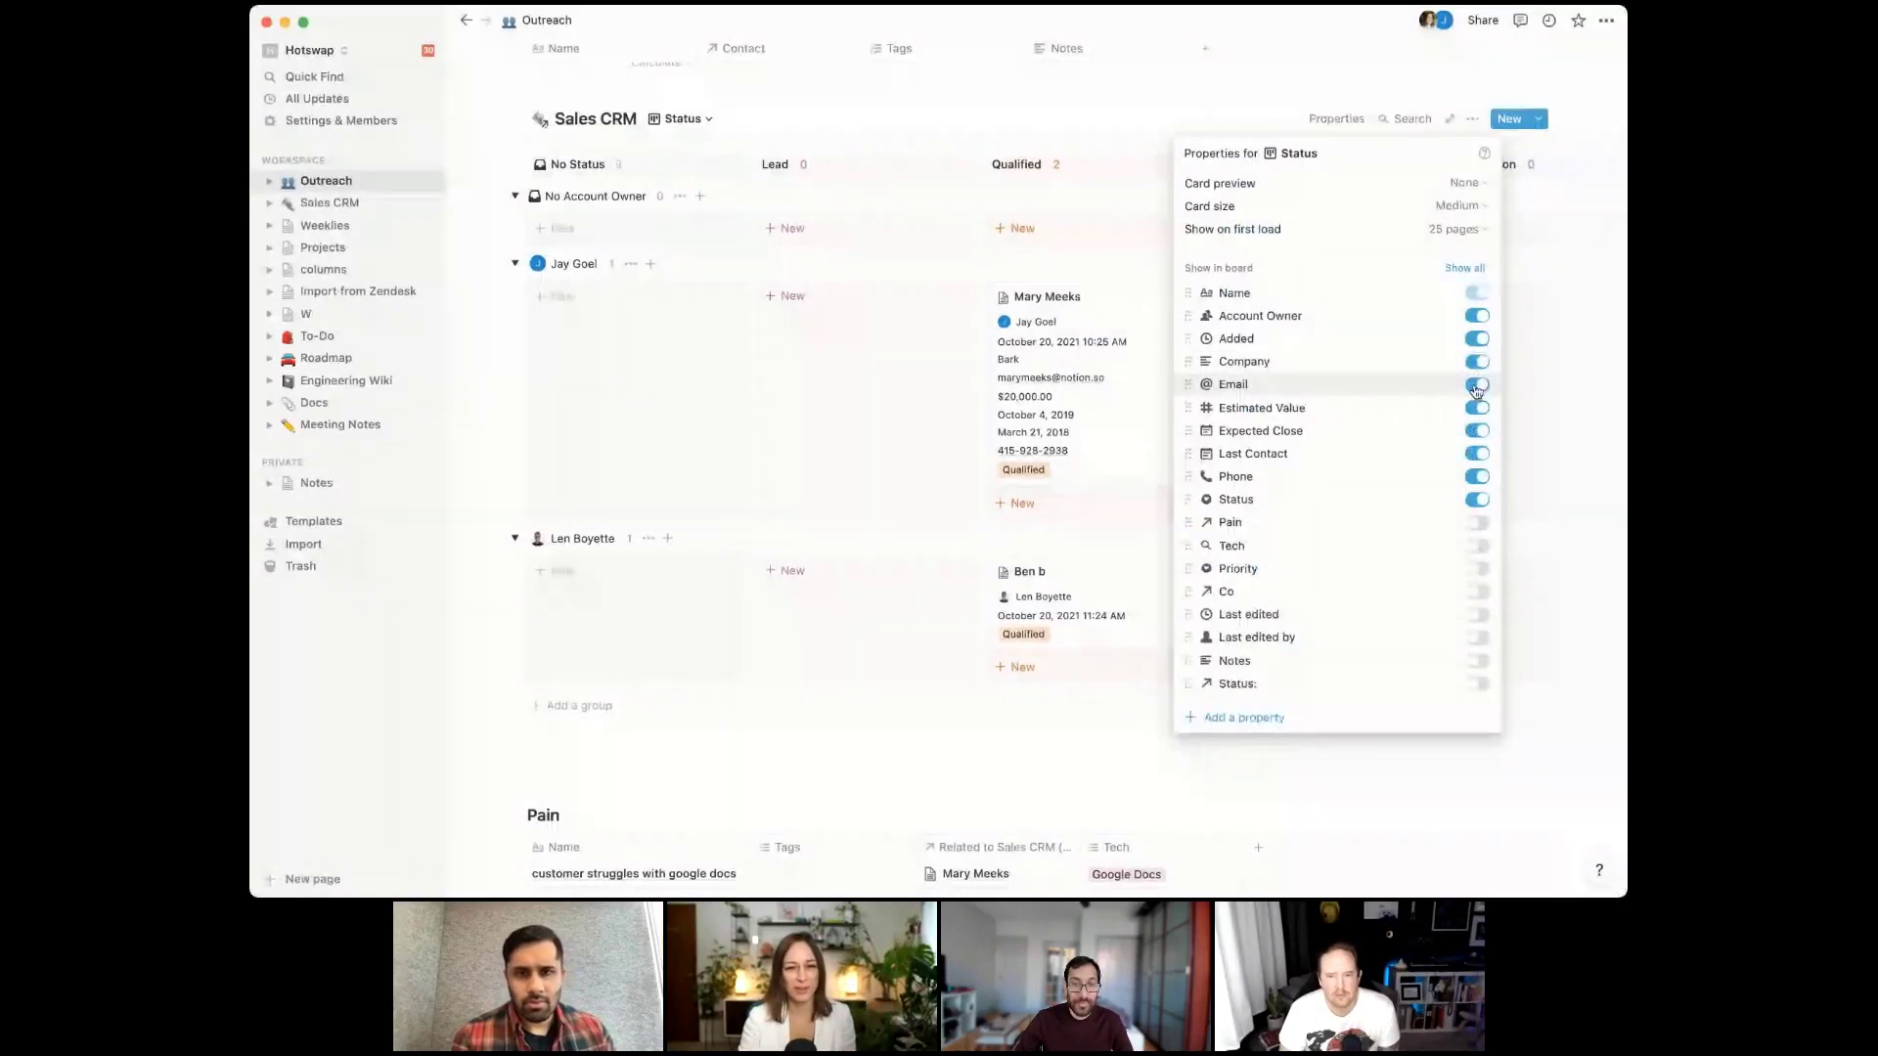
{"action": "left_click", "coordinate": [1477, 384]}
{"action": "left_click", "coordinate": [1477, 408]}
{"action": "left_click", "coordinate": [1477, 431]}
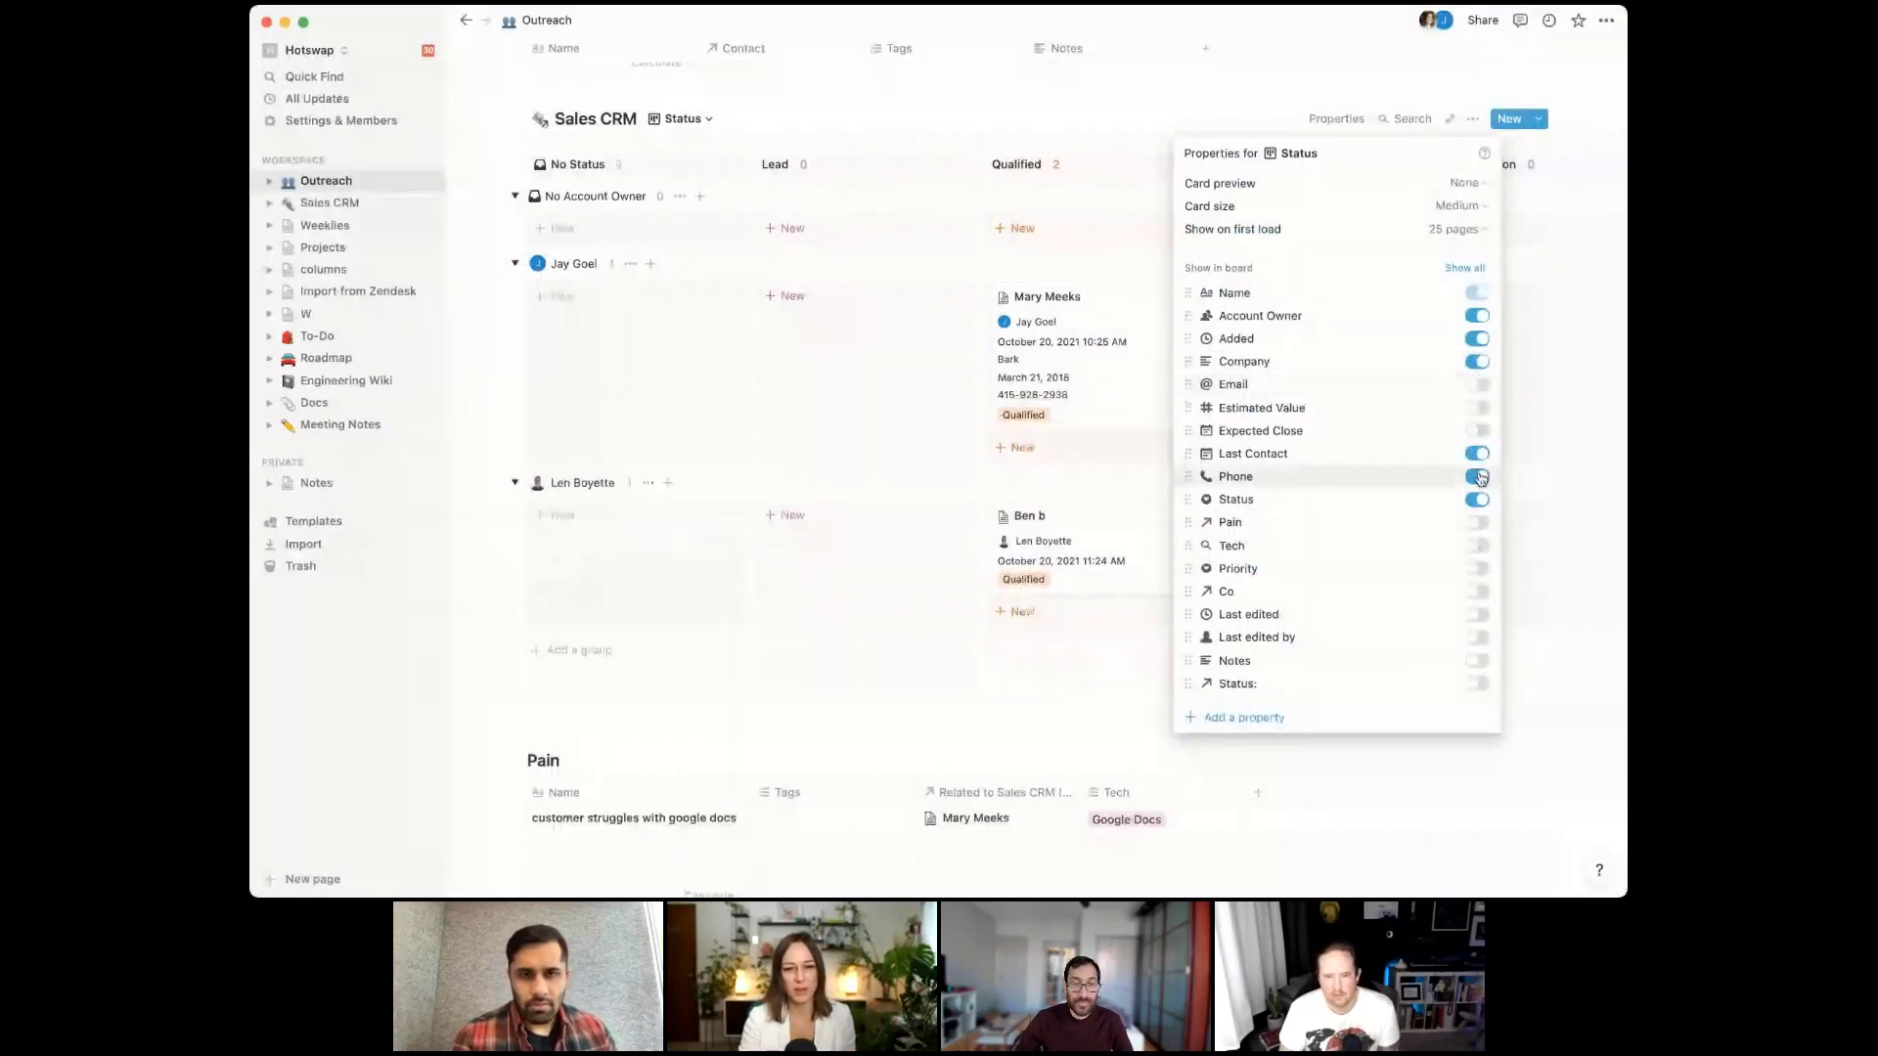
{"action": "left_click", "coordinate": [1478, 477]}
{"action": "left_click", "coordinate": [1481, 500]}
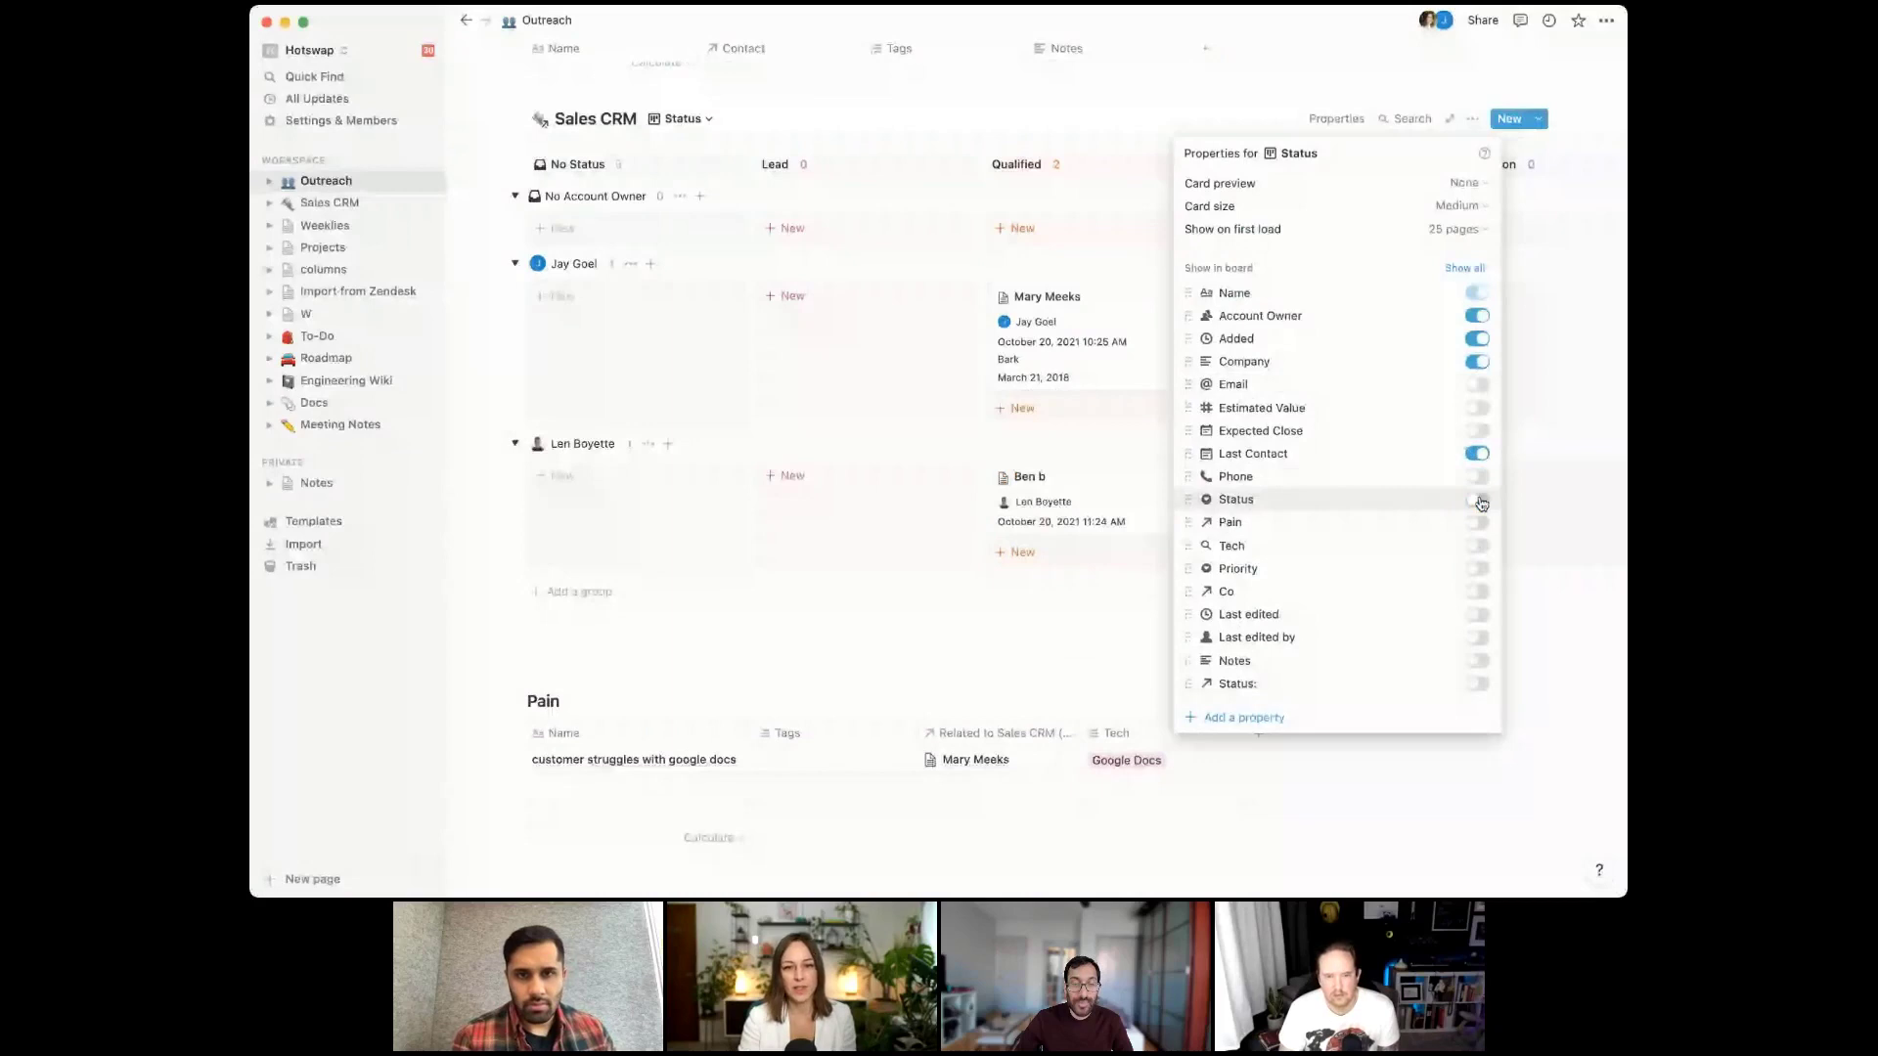
{"action": "left_click", "coordinate": [1475, 339]}
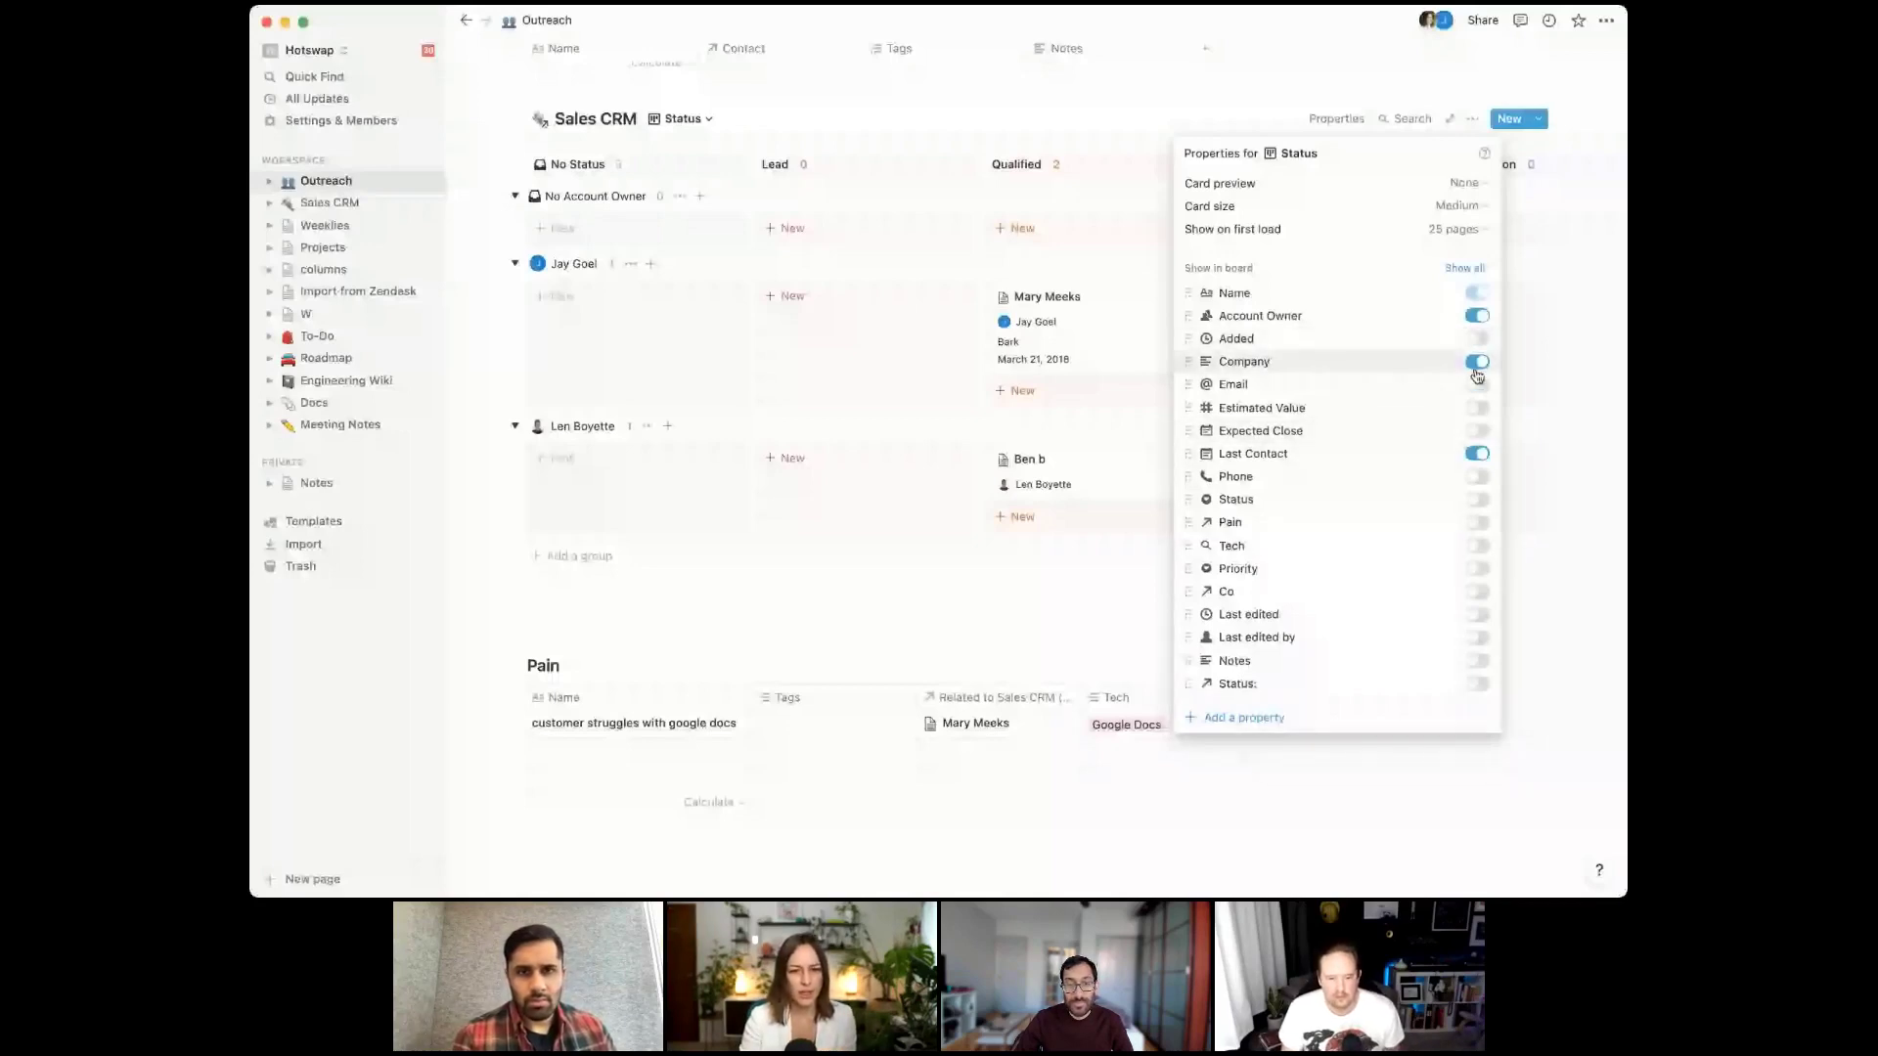
{"action": "left_click", "coordinate": [1477, 361]}
{"action": "left_click", "coordinate": [1477, 592]}
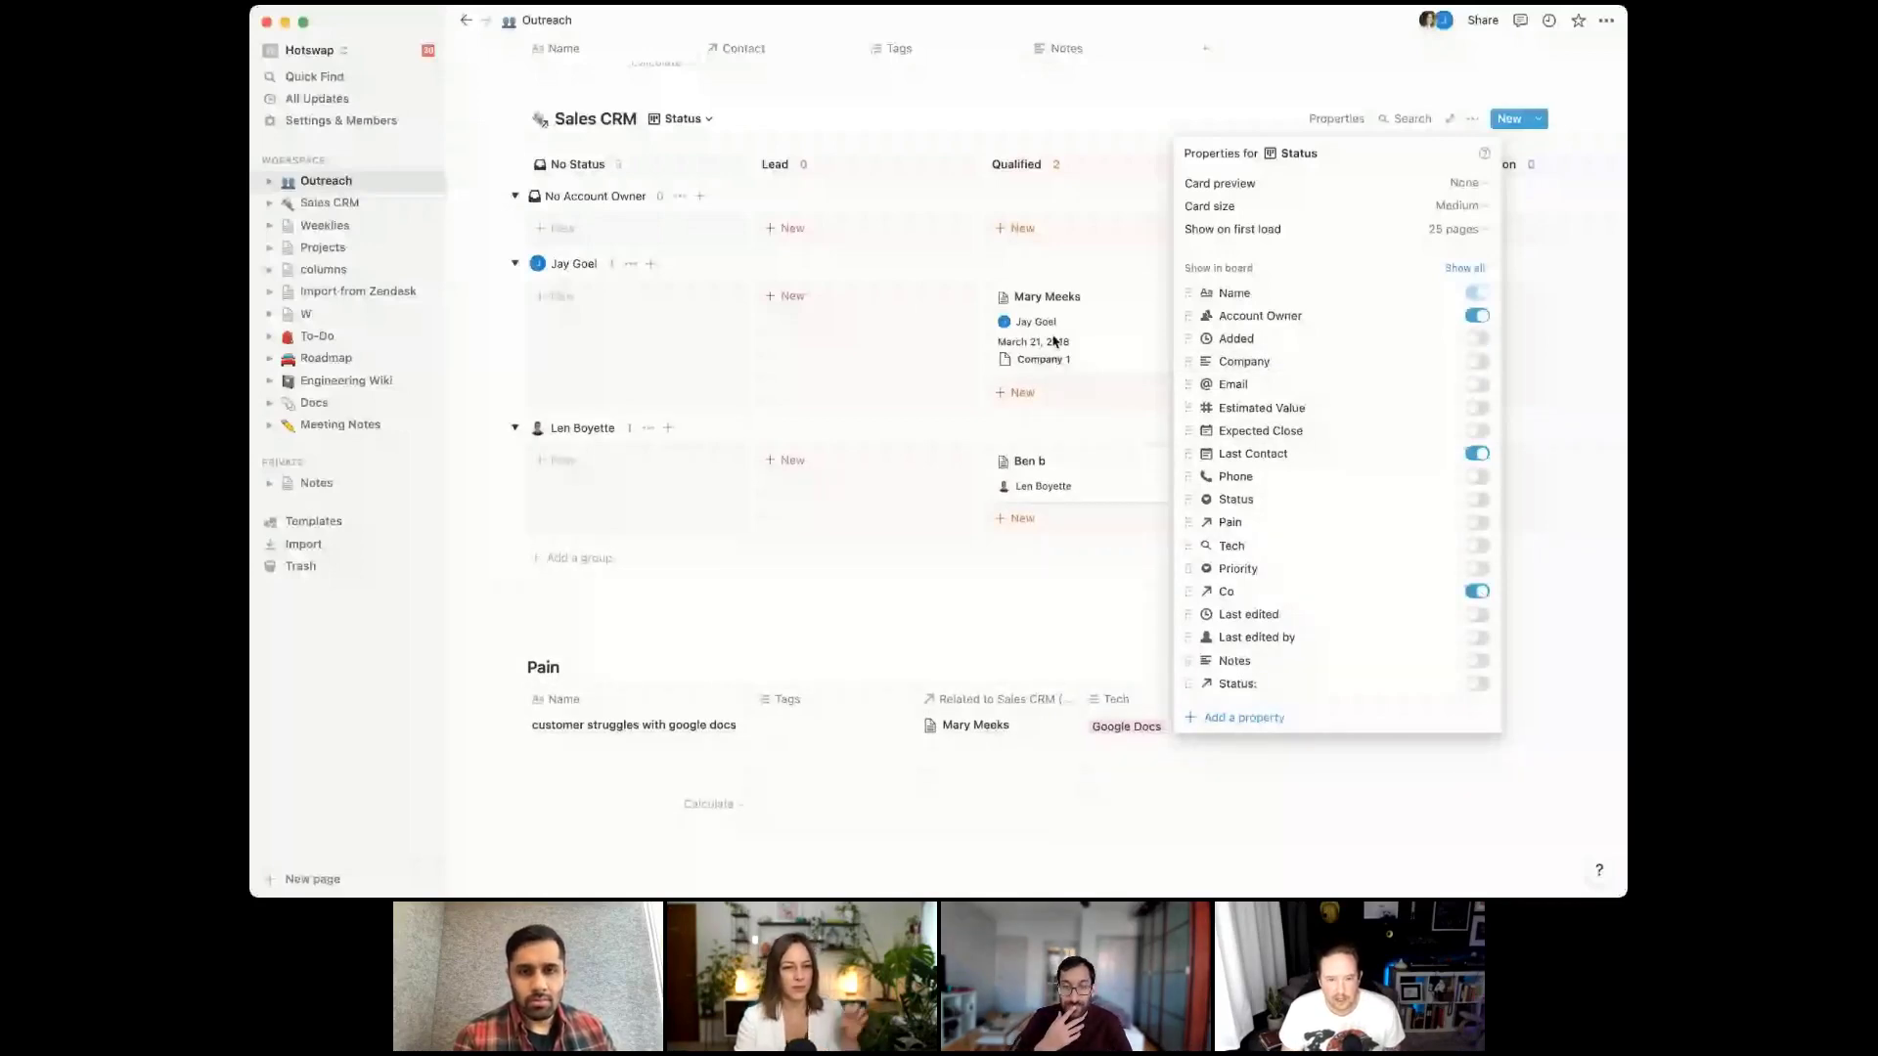
{"action": "left_click", "coordinate": [1144, 348]}
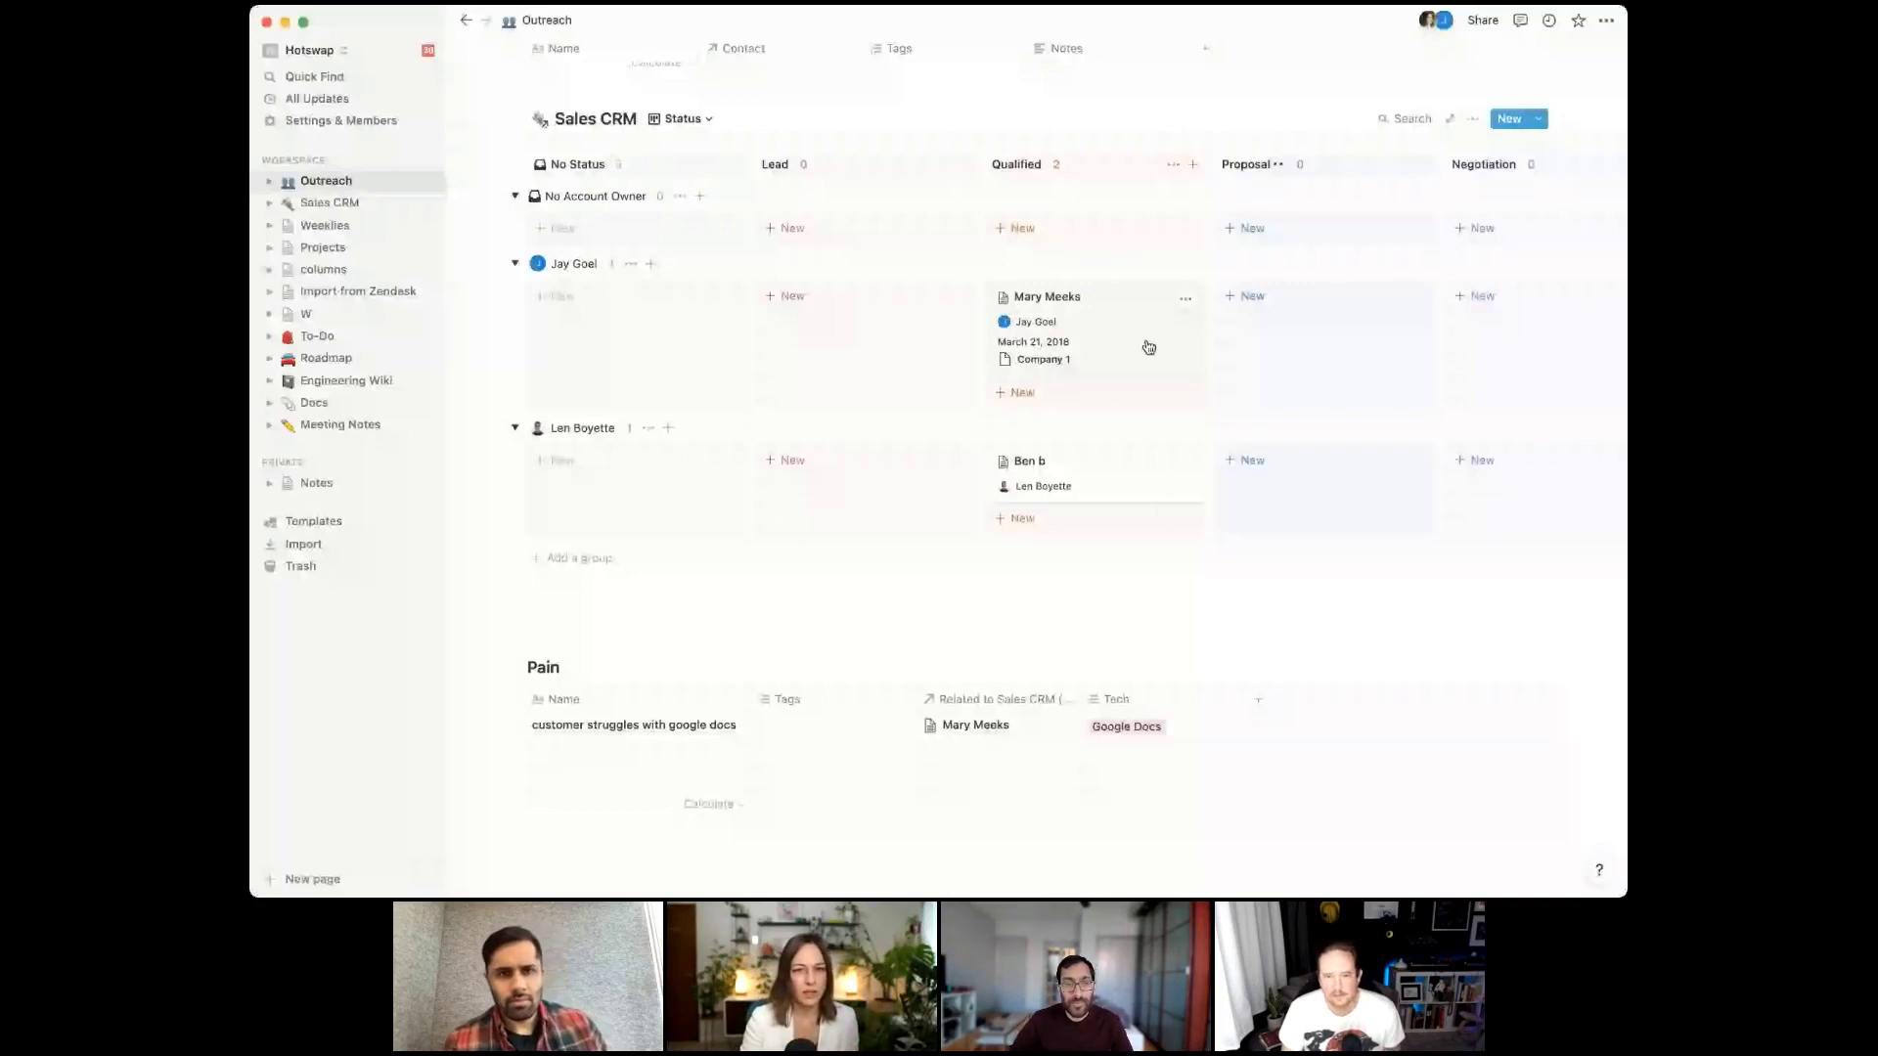
Hide Account Owner from the Sales CRM cards as well
{"action": "left_click", "coordinate": [1472, 118]}
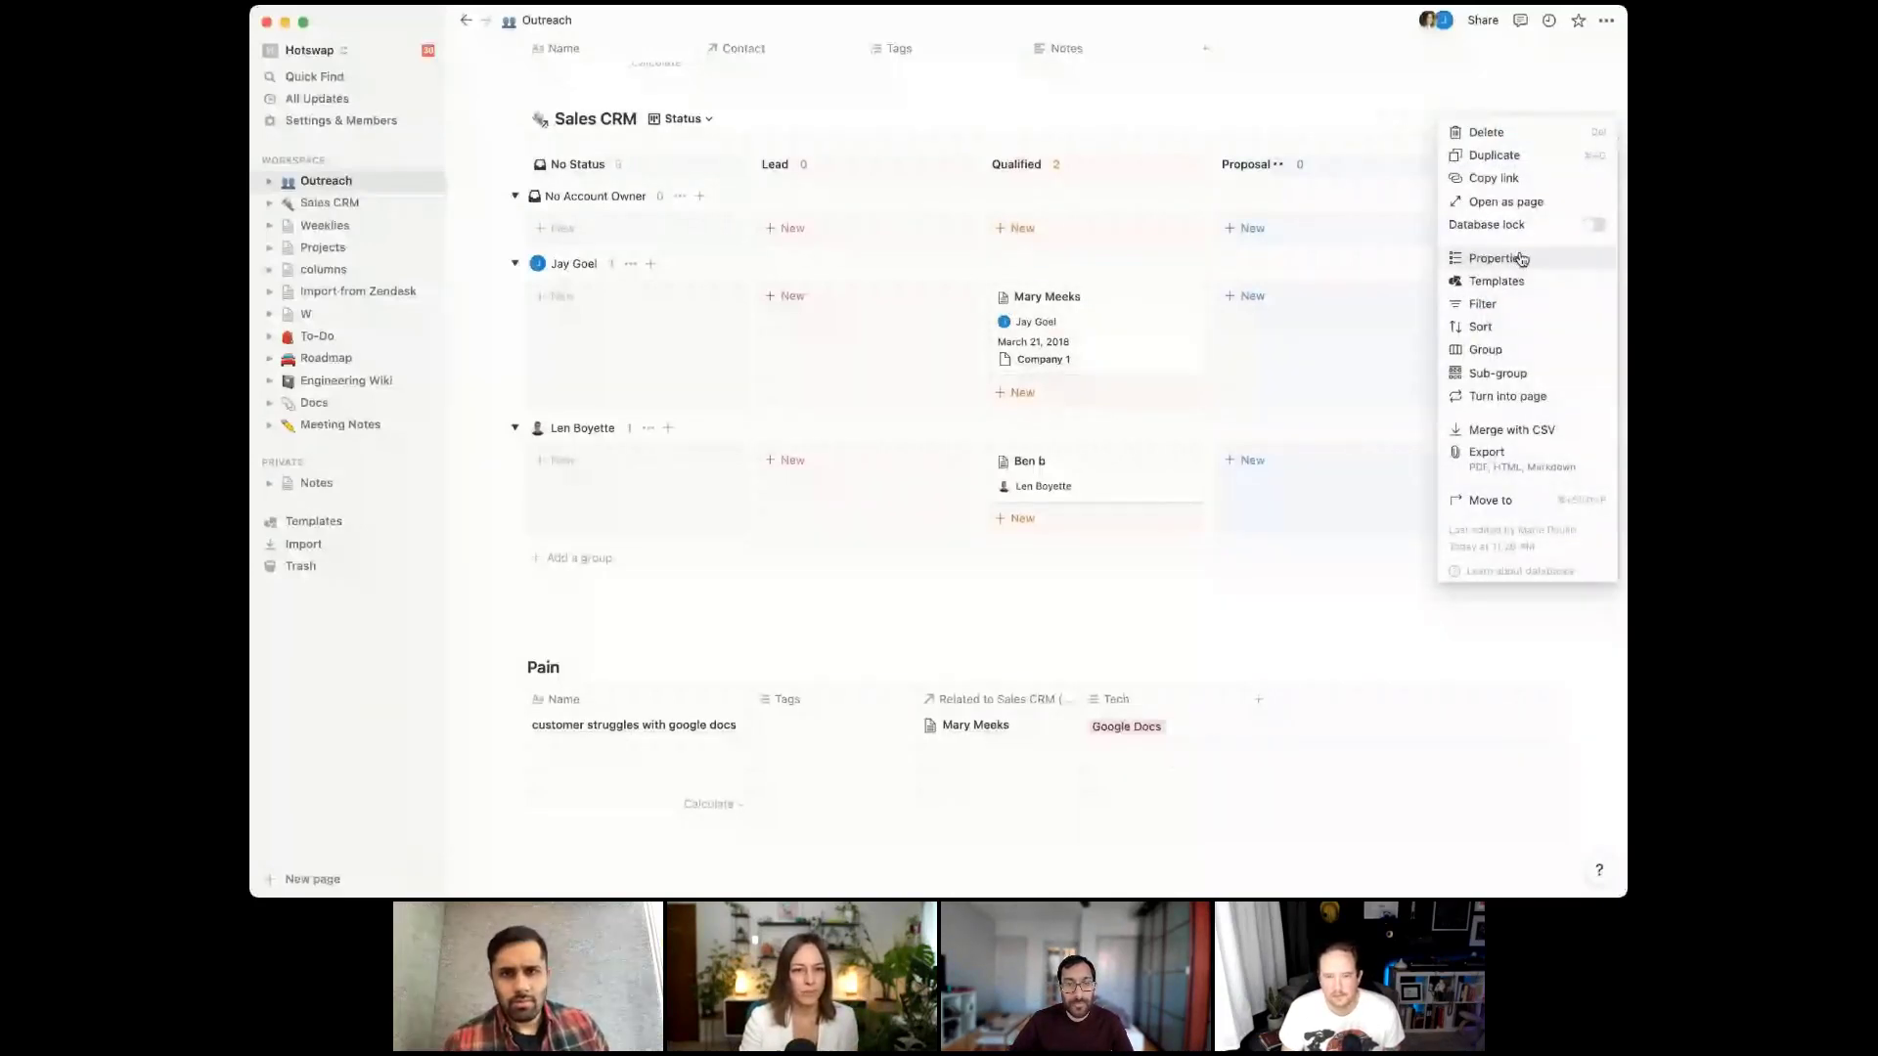
{"action": "left_click", "coordinate": [1521, 259]}
{"action": "left_click", "coordinate": [1477, 316]}
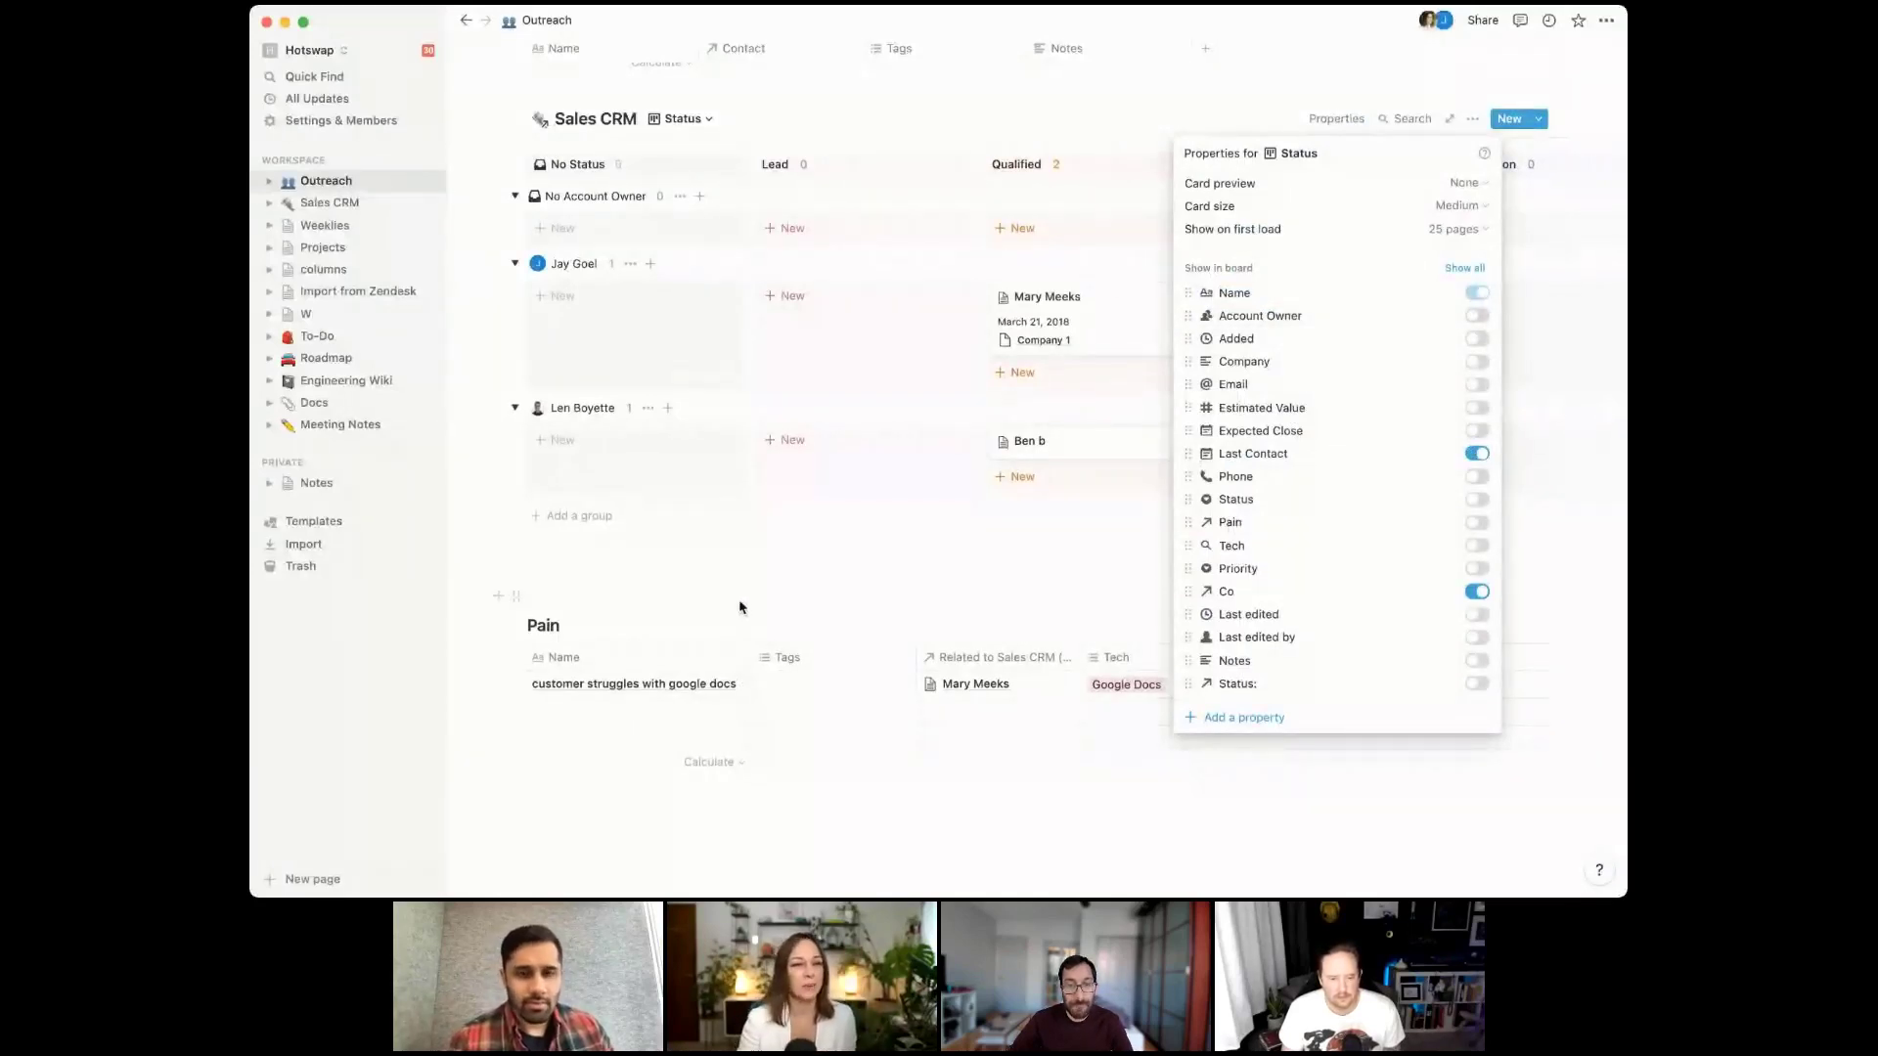
{"action": "left_click", "coordinate": [625, 352]}
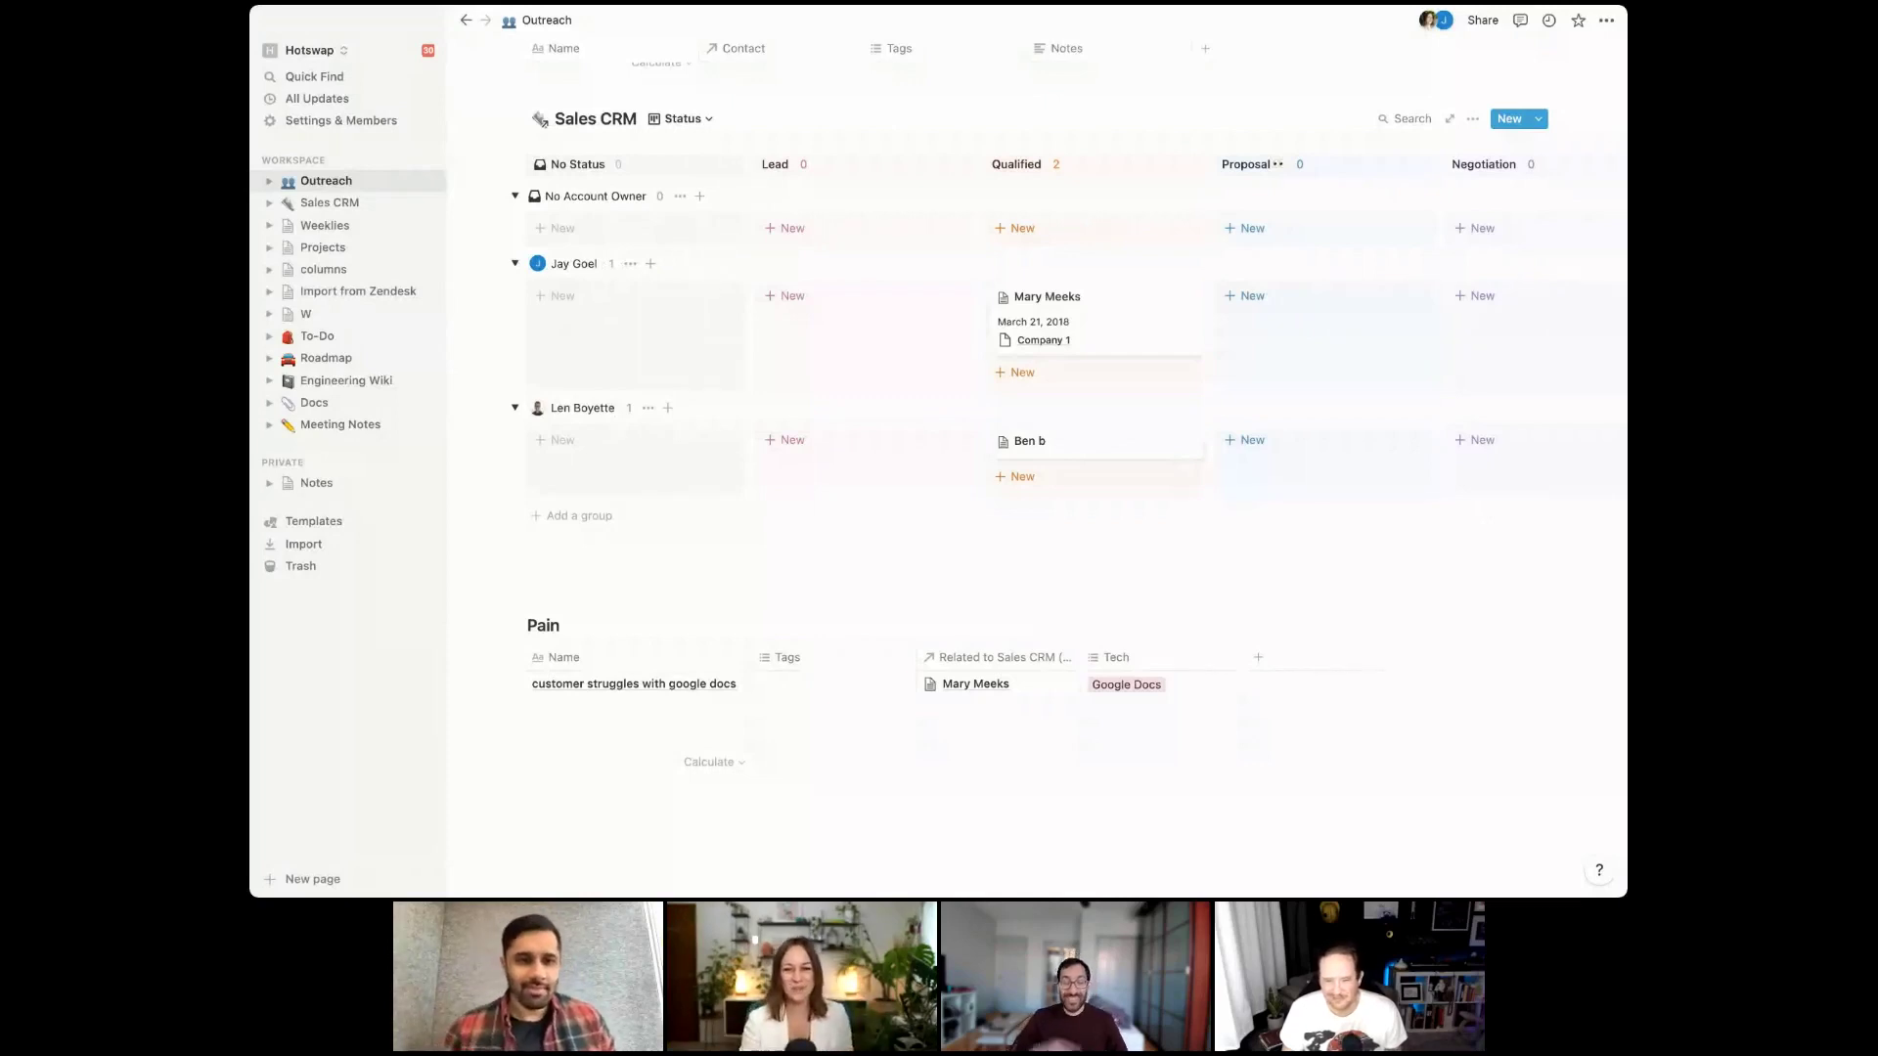
{"action": "scroll", "coordinate": [889, 654], "scroll_direction": "up", "scroll_amount": 1}
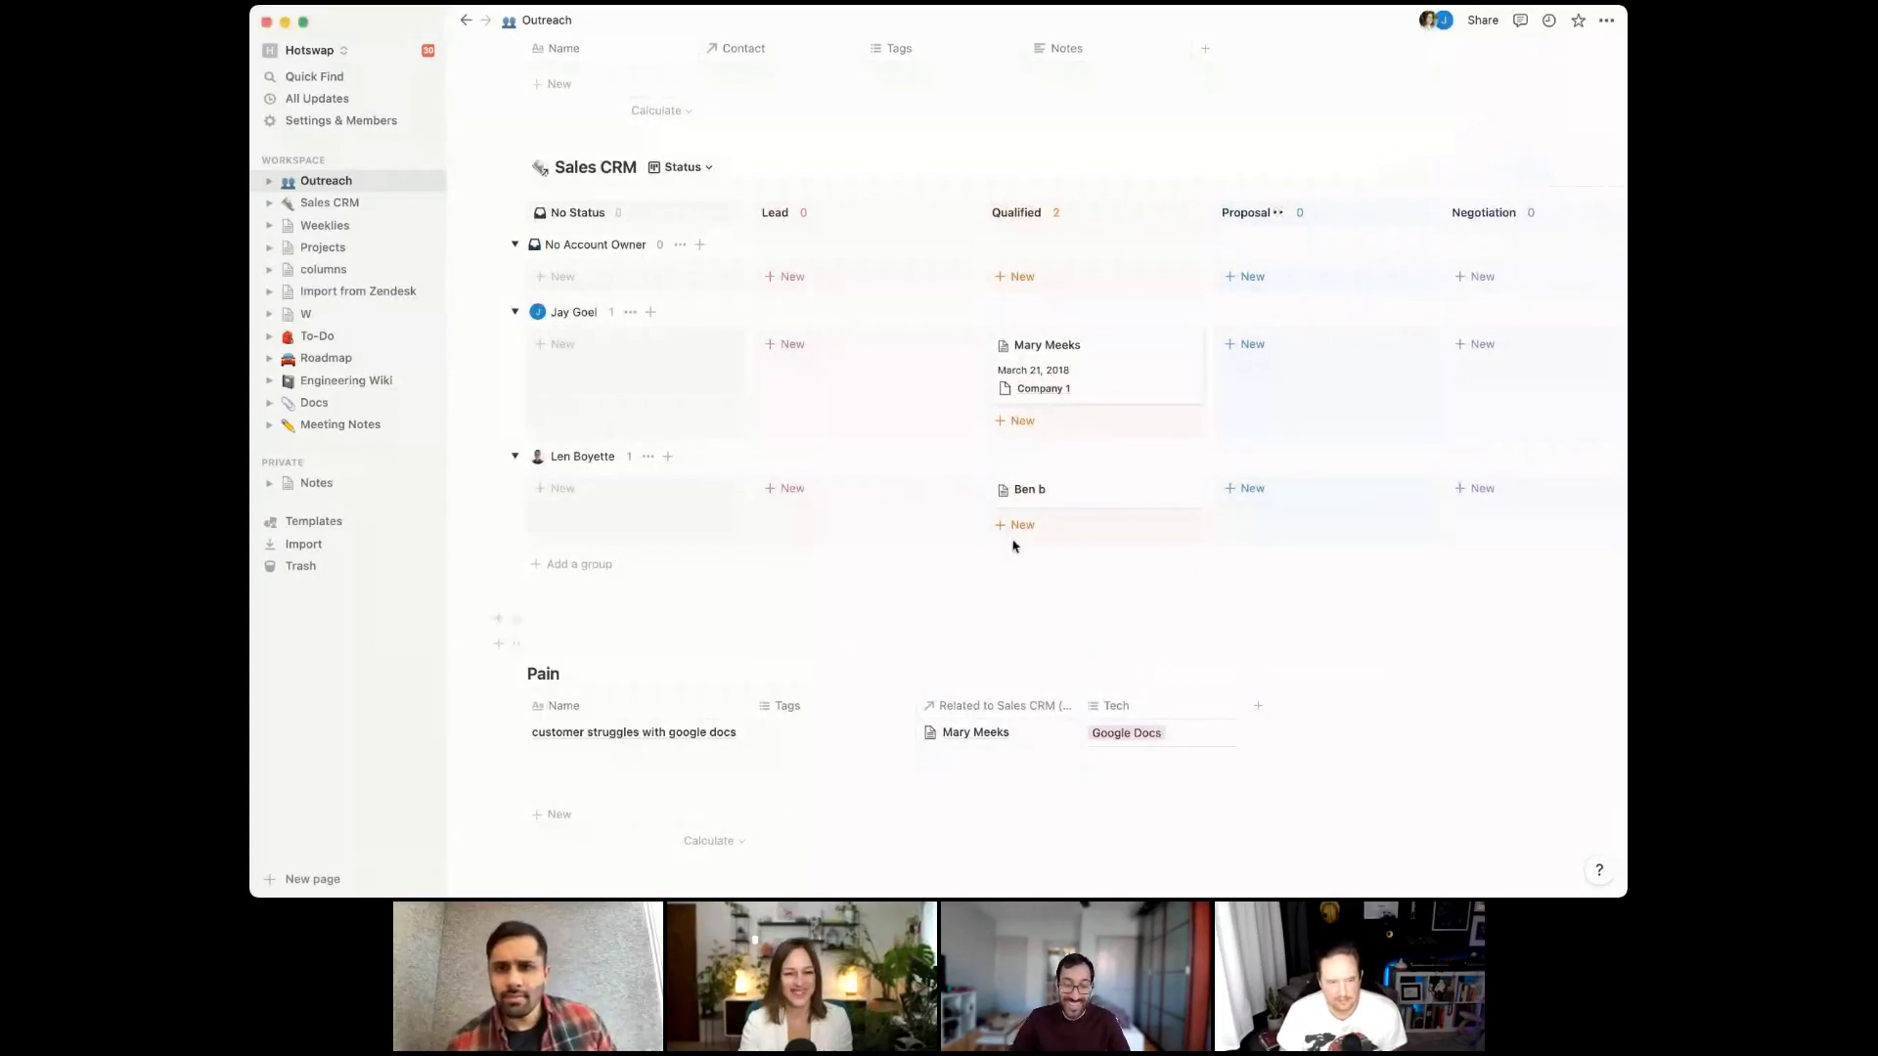
{"action": "scroll", "coordinate": [1306, 469], "scroll_direction": "right", "scroll_amount": 1}
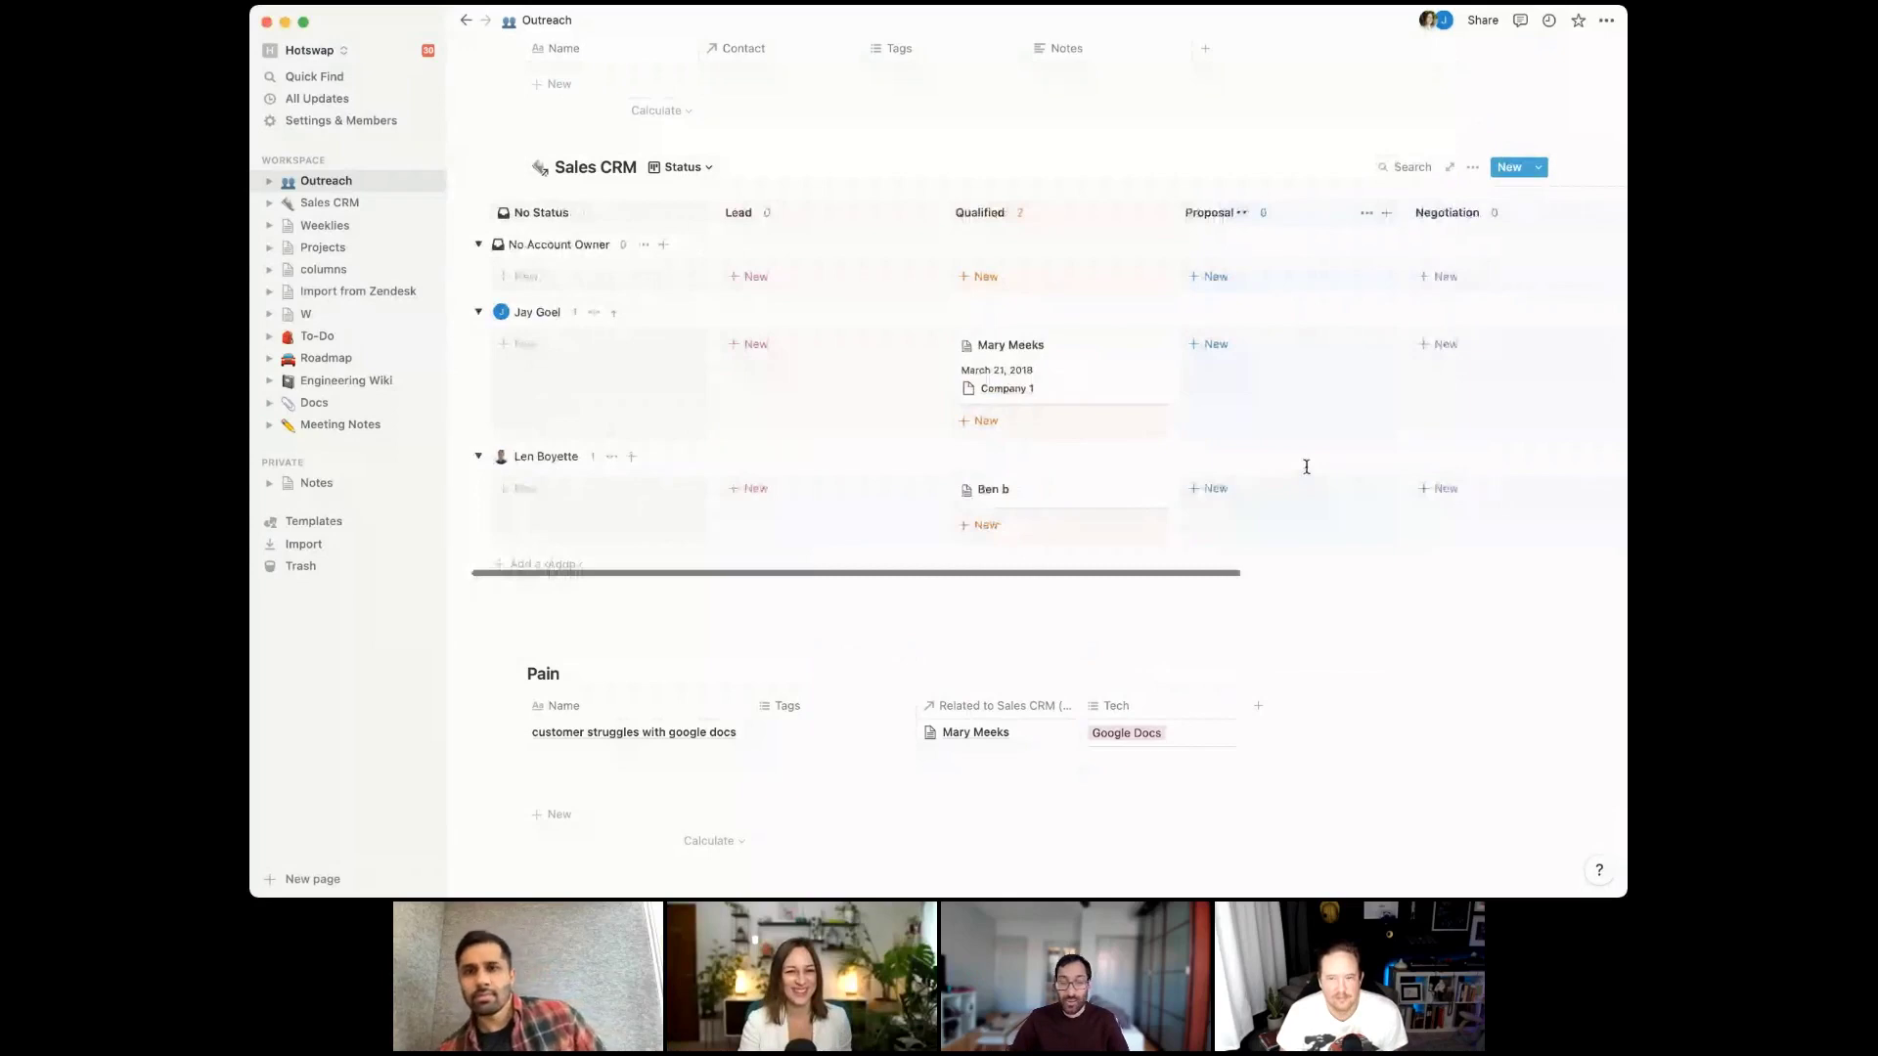
{"action": "scroll", "coordinate": [1306, 466], "scroll_direction": "right", "scroll_amount": 5}
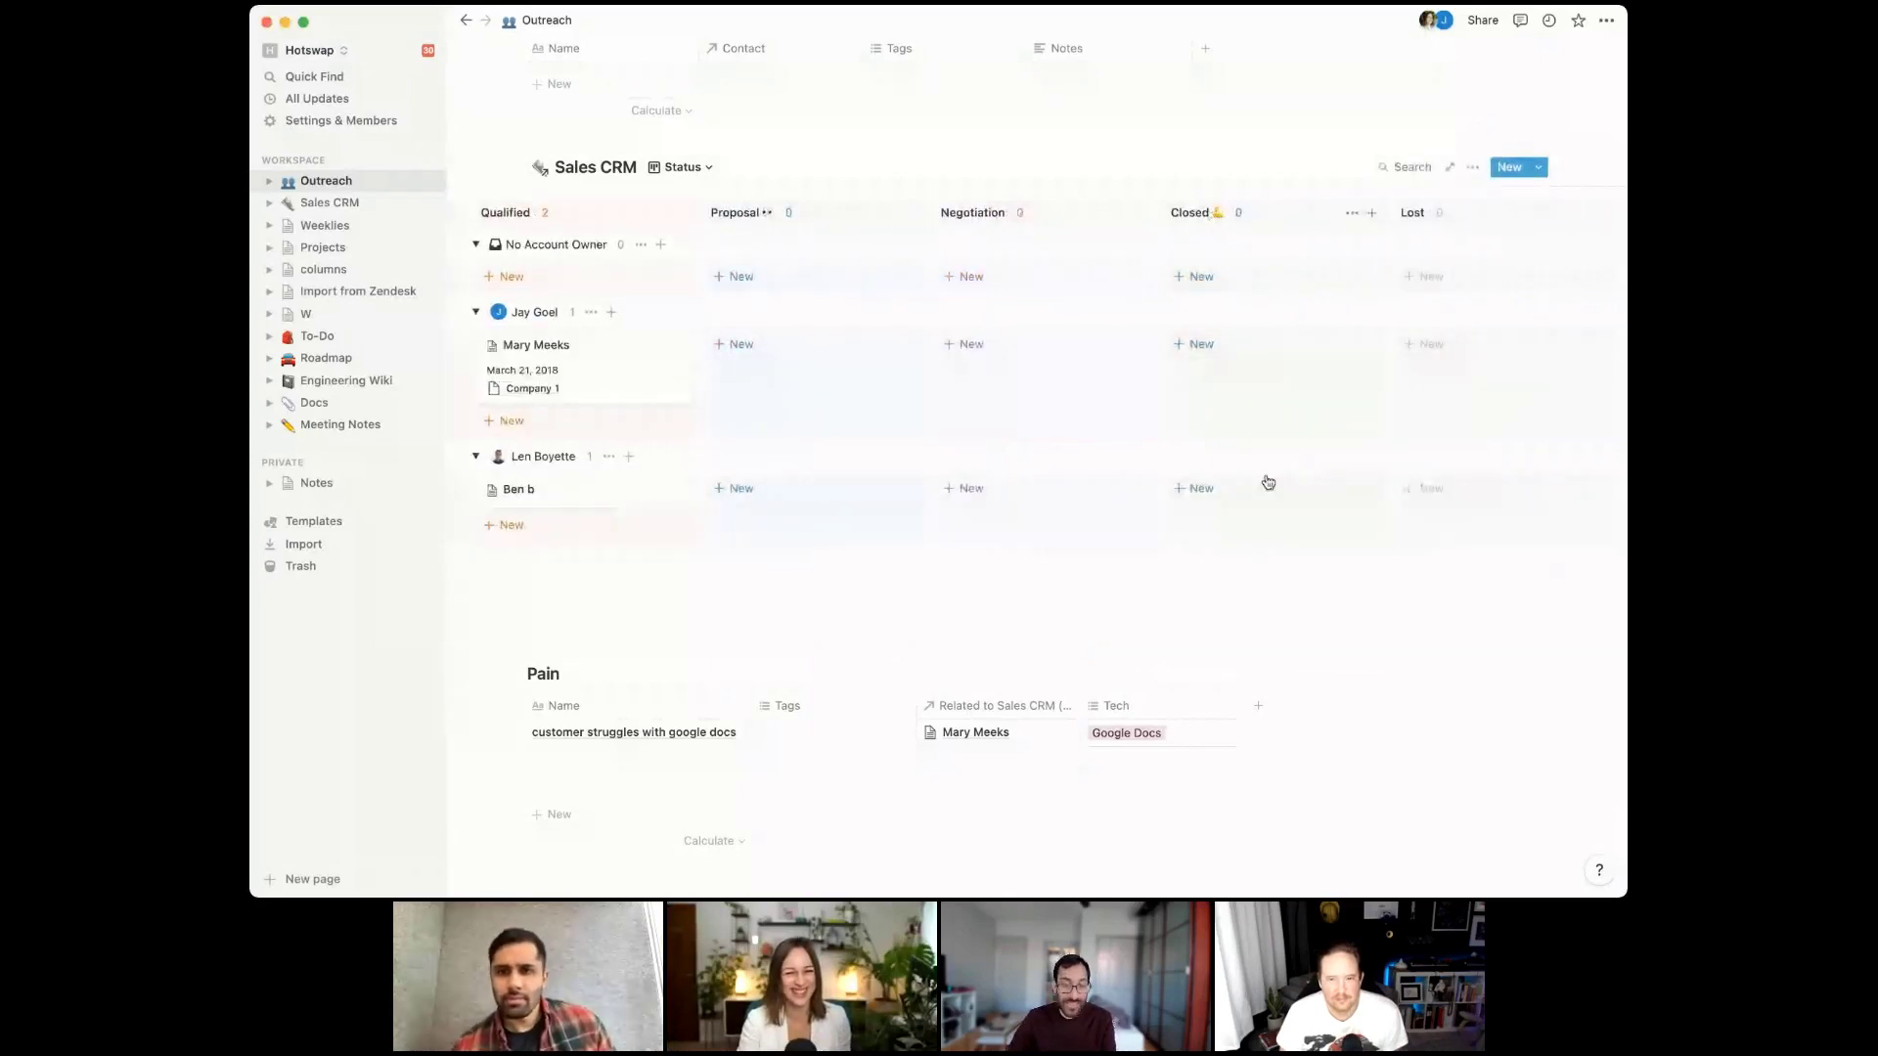
{"action": "scroll", "coordinate": [743, 275], "scroll_direction": "left", "scroll_amount": 5}
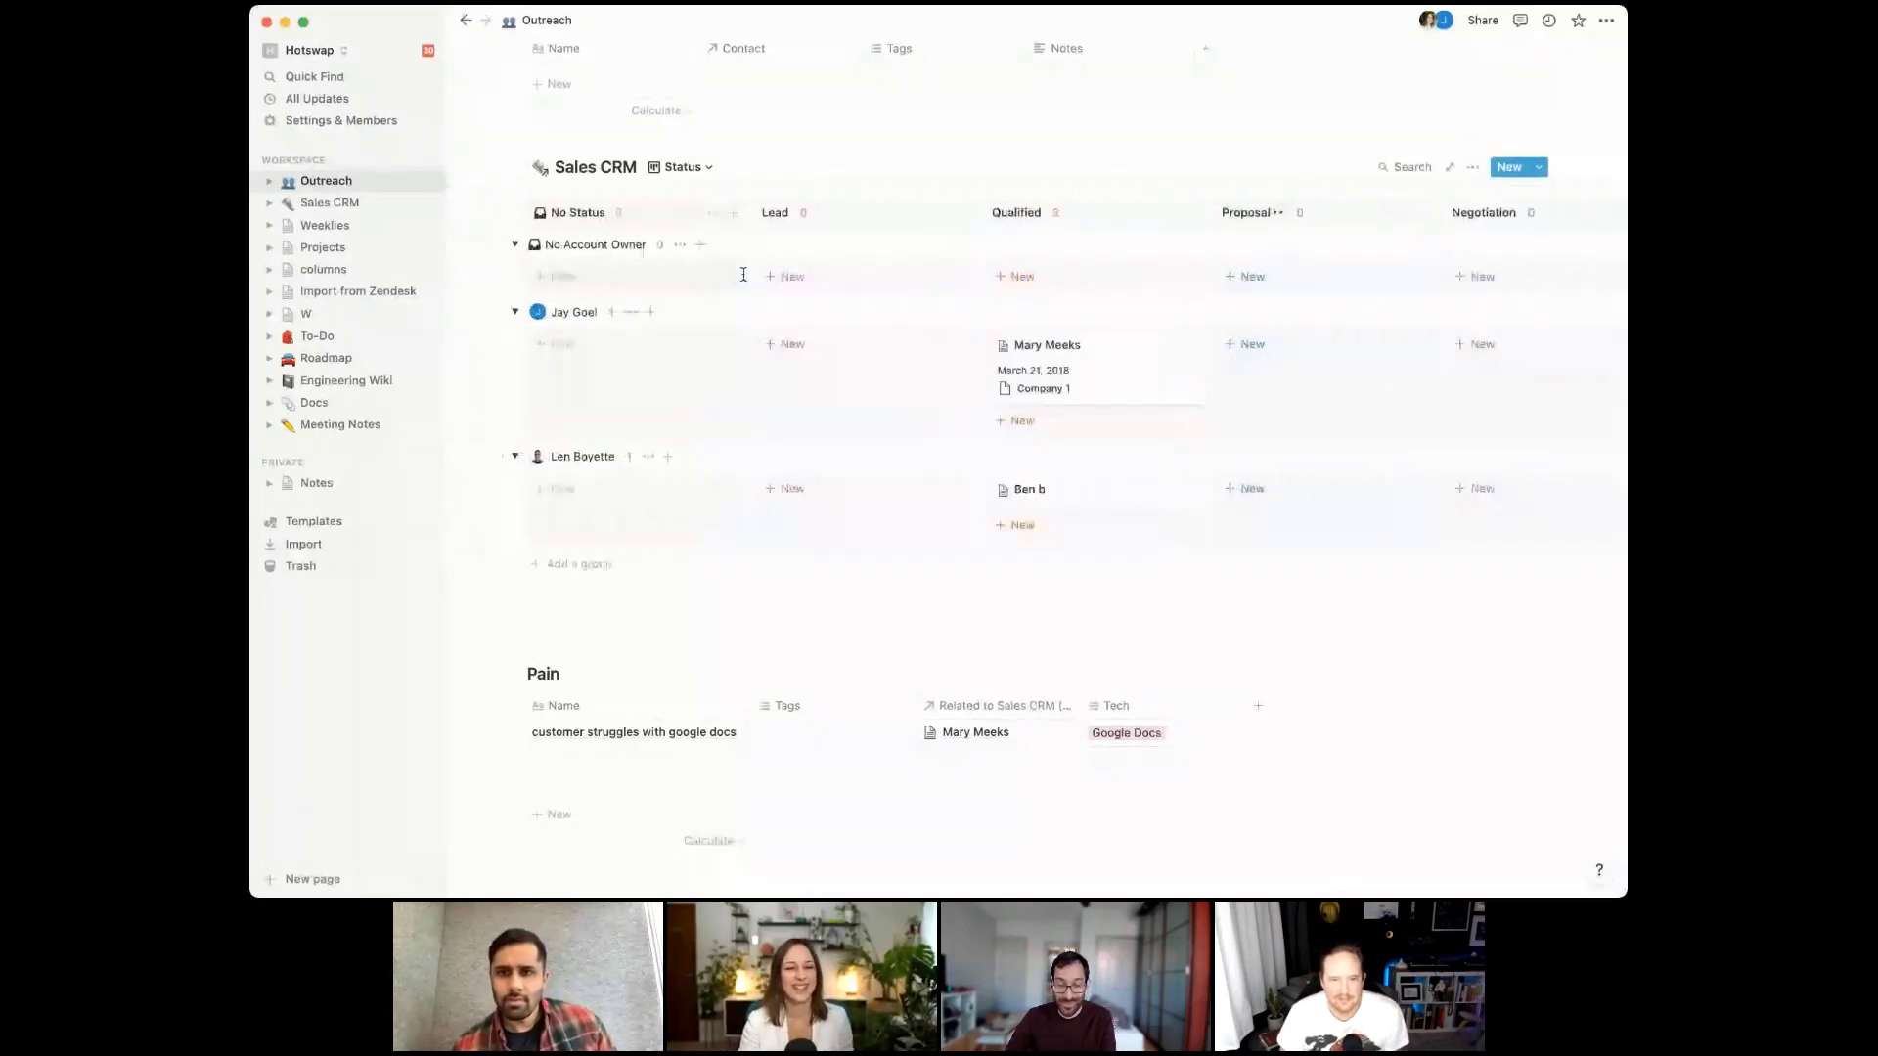
Rename the Sales CRM board view to 'Status by team member'
{"action": "left_click", "coordinate": [705, 168]}
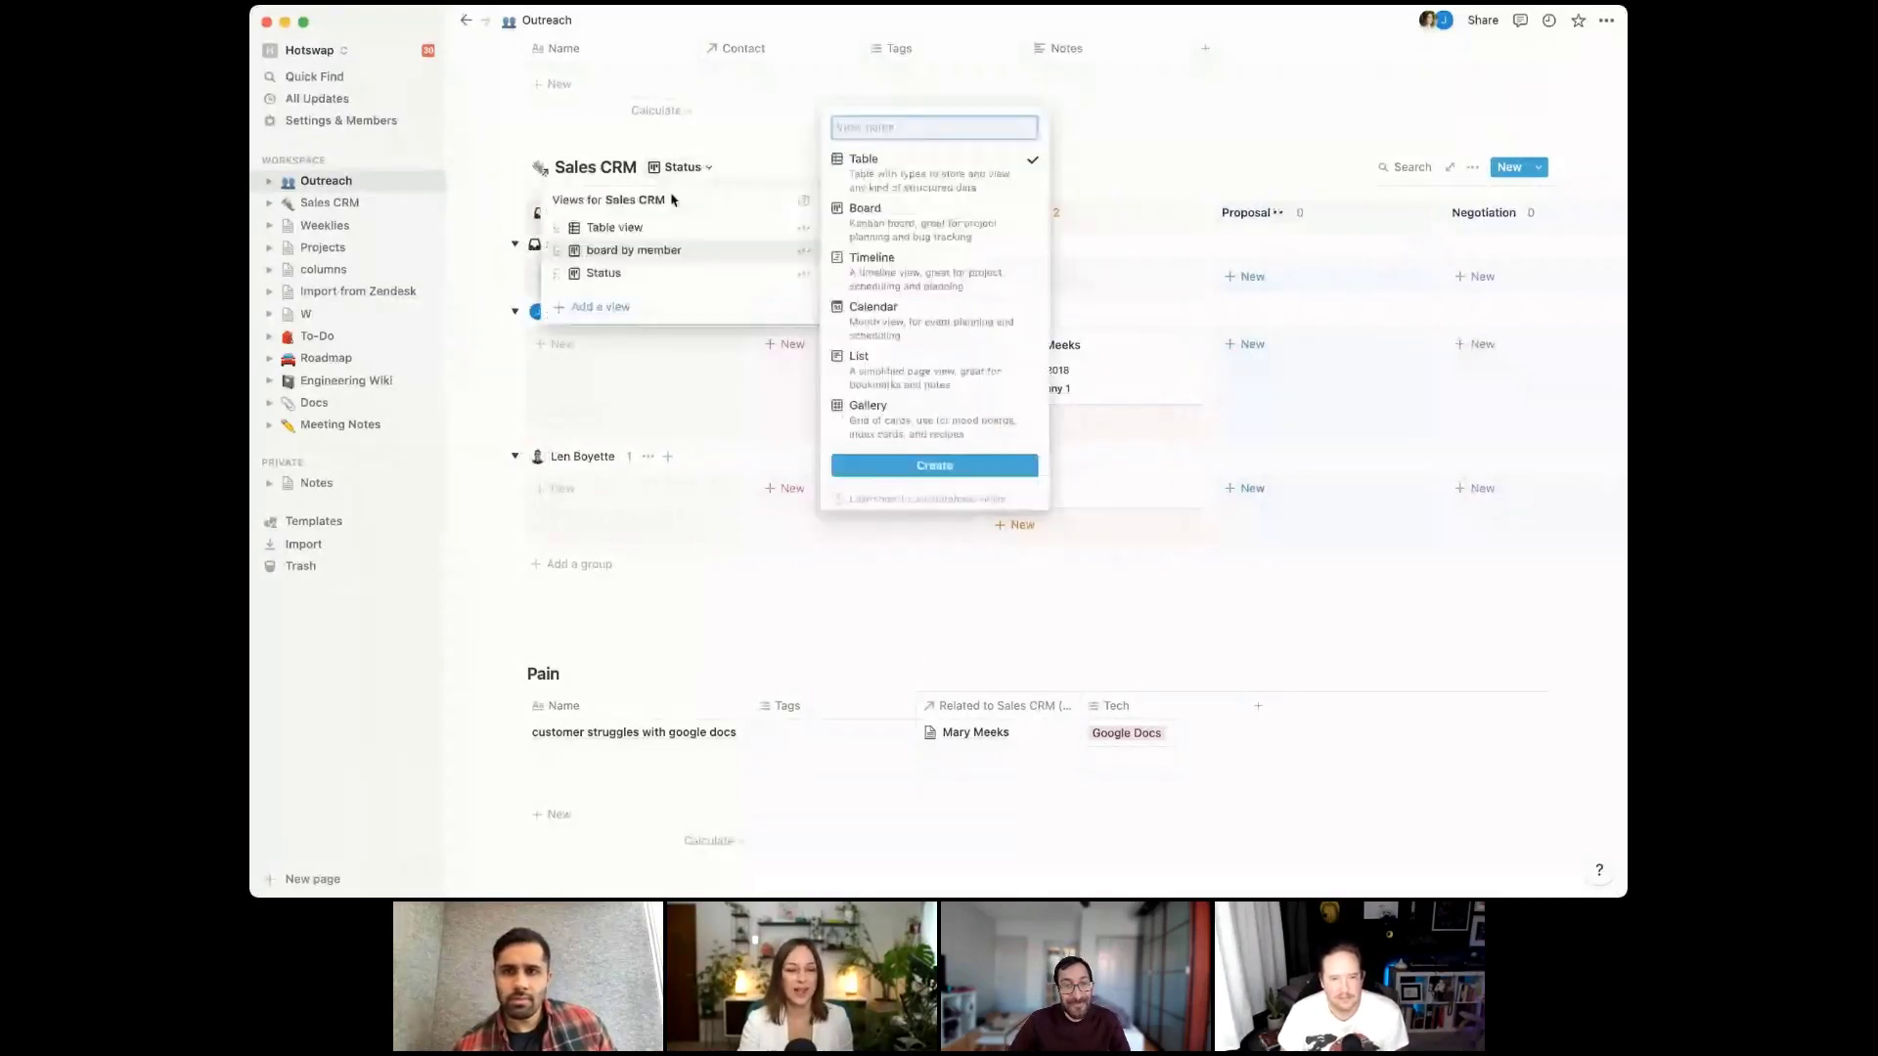
{"action": "left_click", "coordinate": [695, 168]}
{"action": "left_click", "coordinate": [695, 167]}
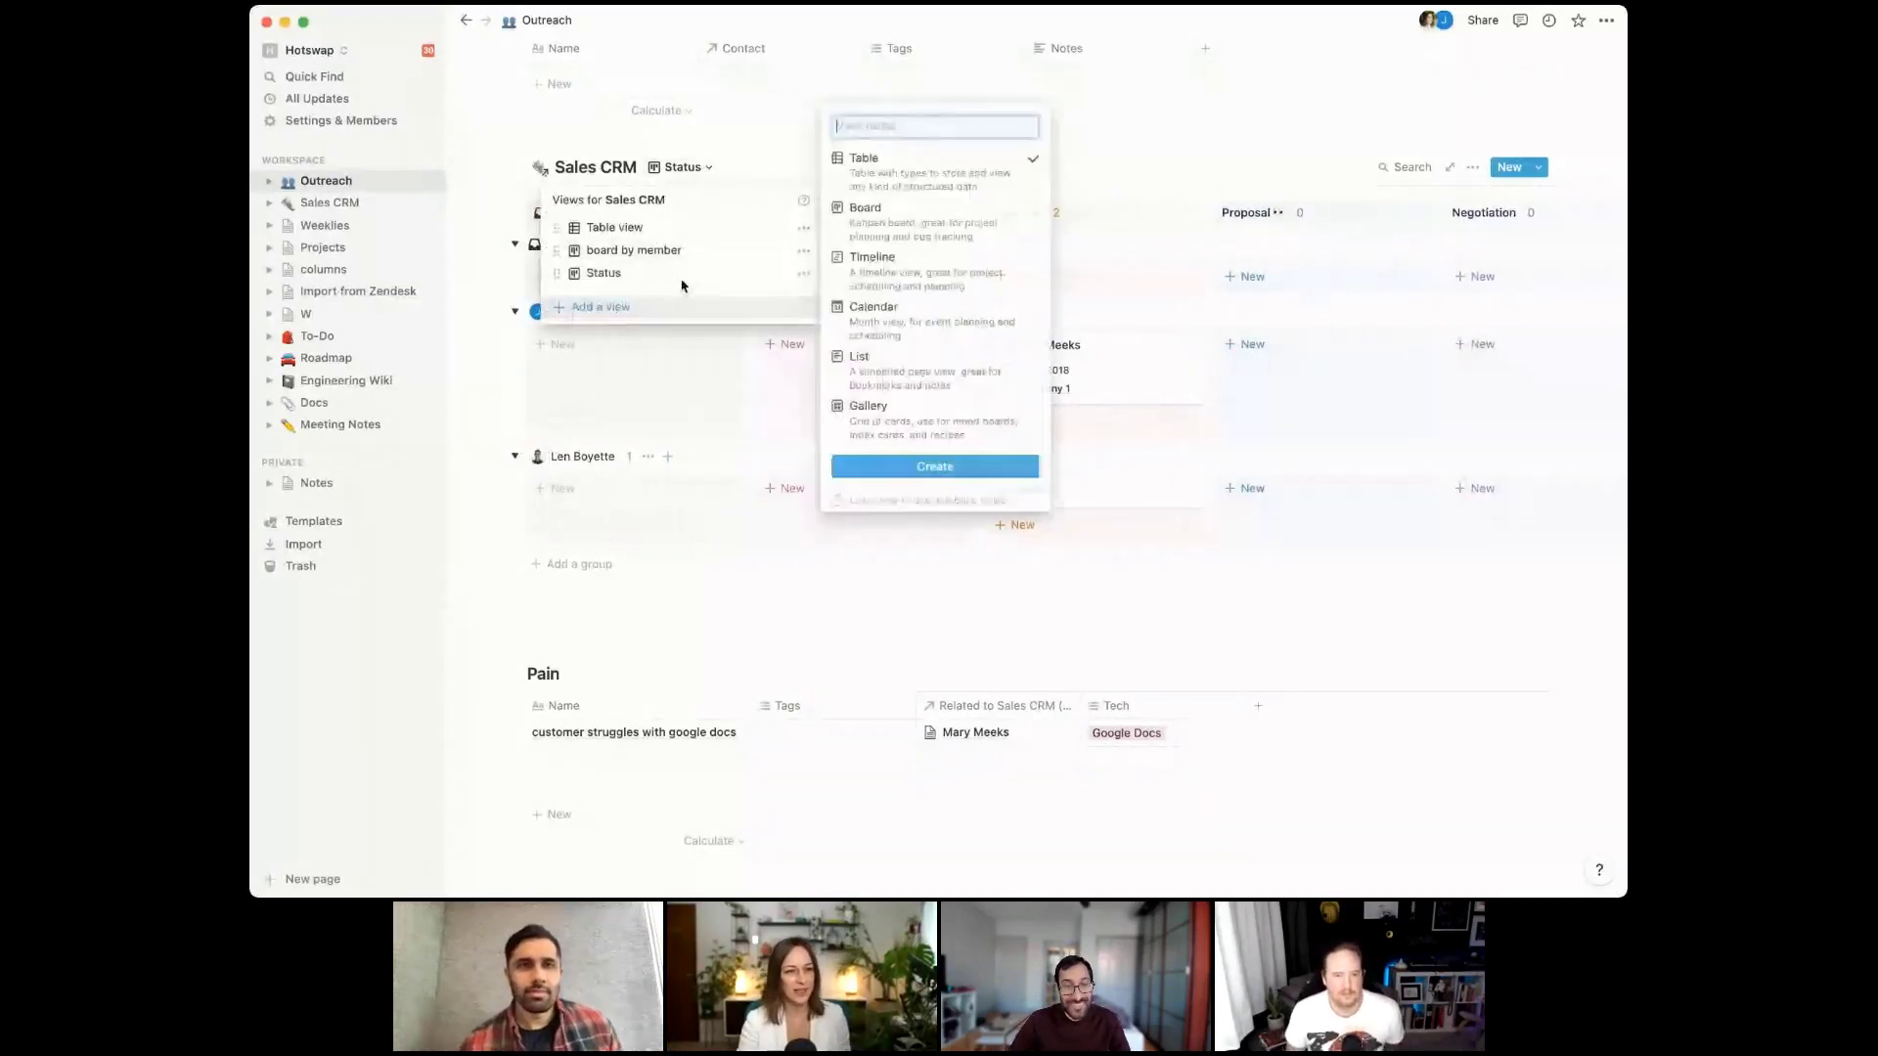
{"action": "key", "text": "Escape"}
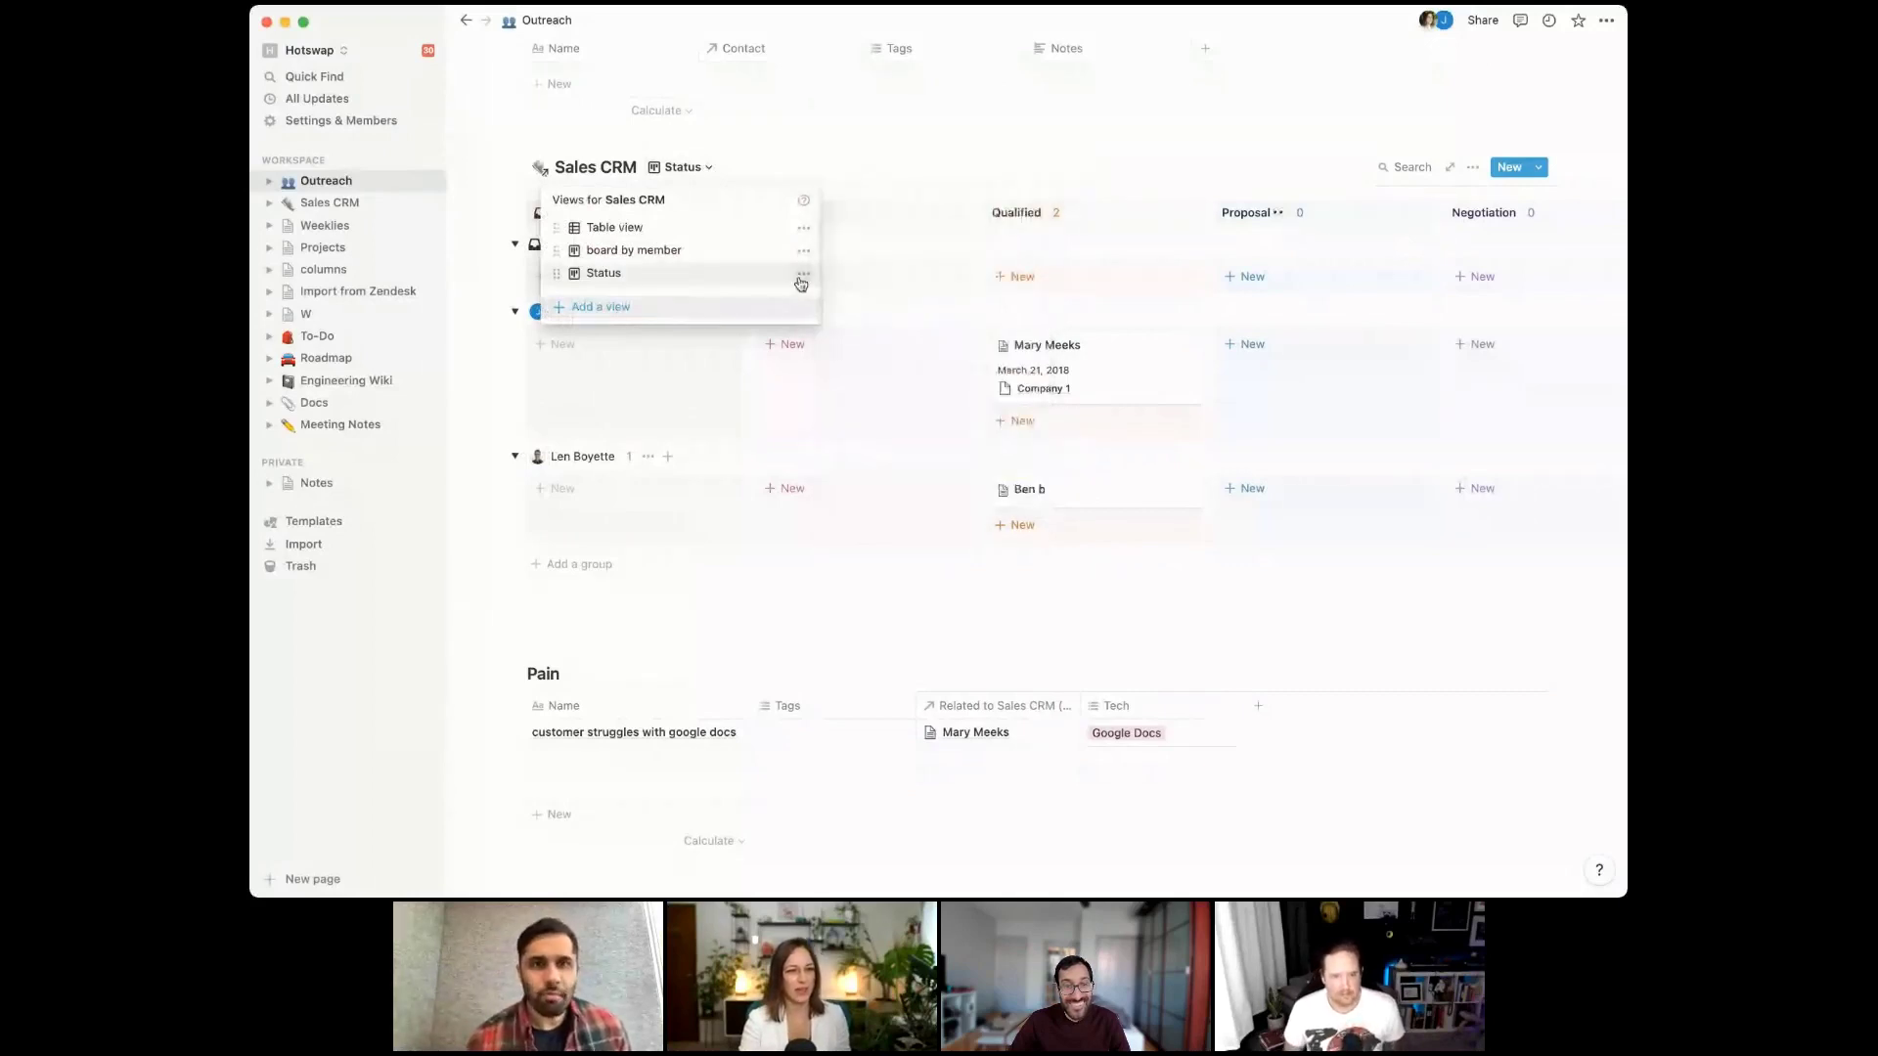
{"action": "left_click", "coordinate": [802, 275]}
{"action": "type", "text": "by team"}
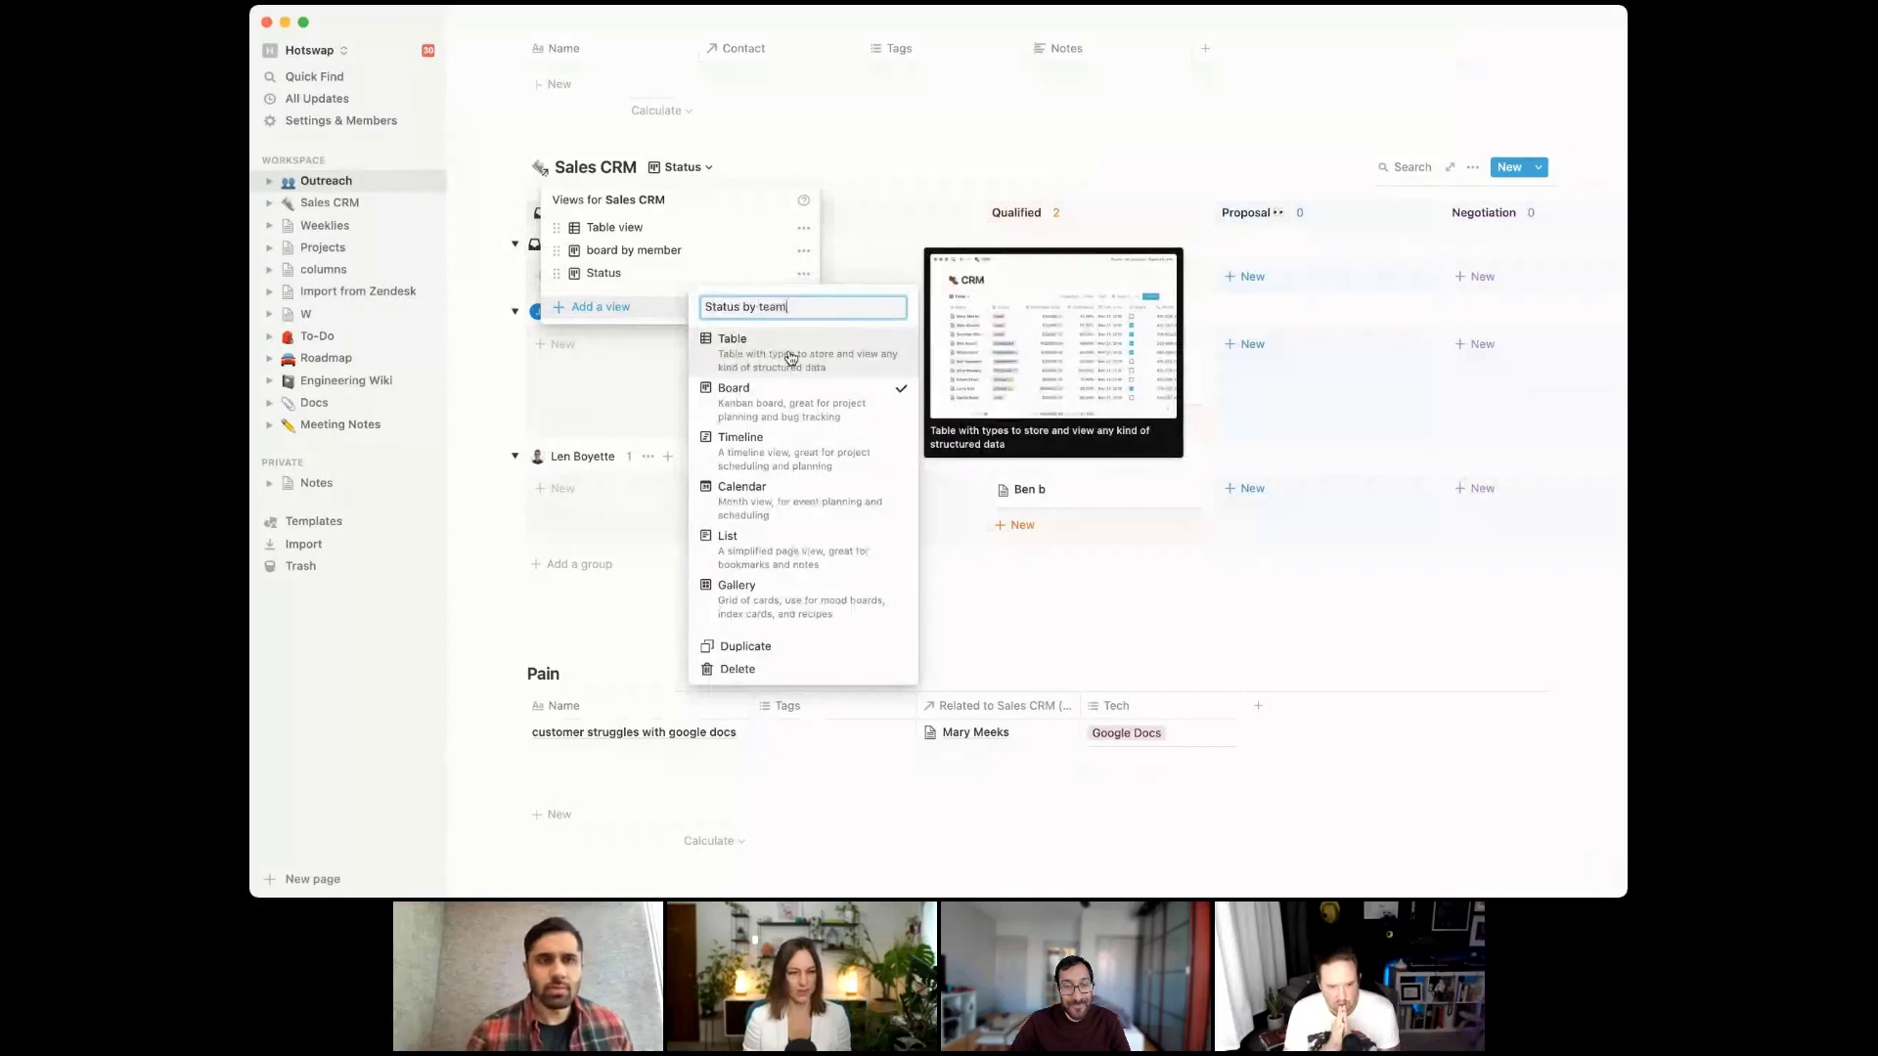
{"action": "type", "text": " memb"}
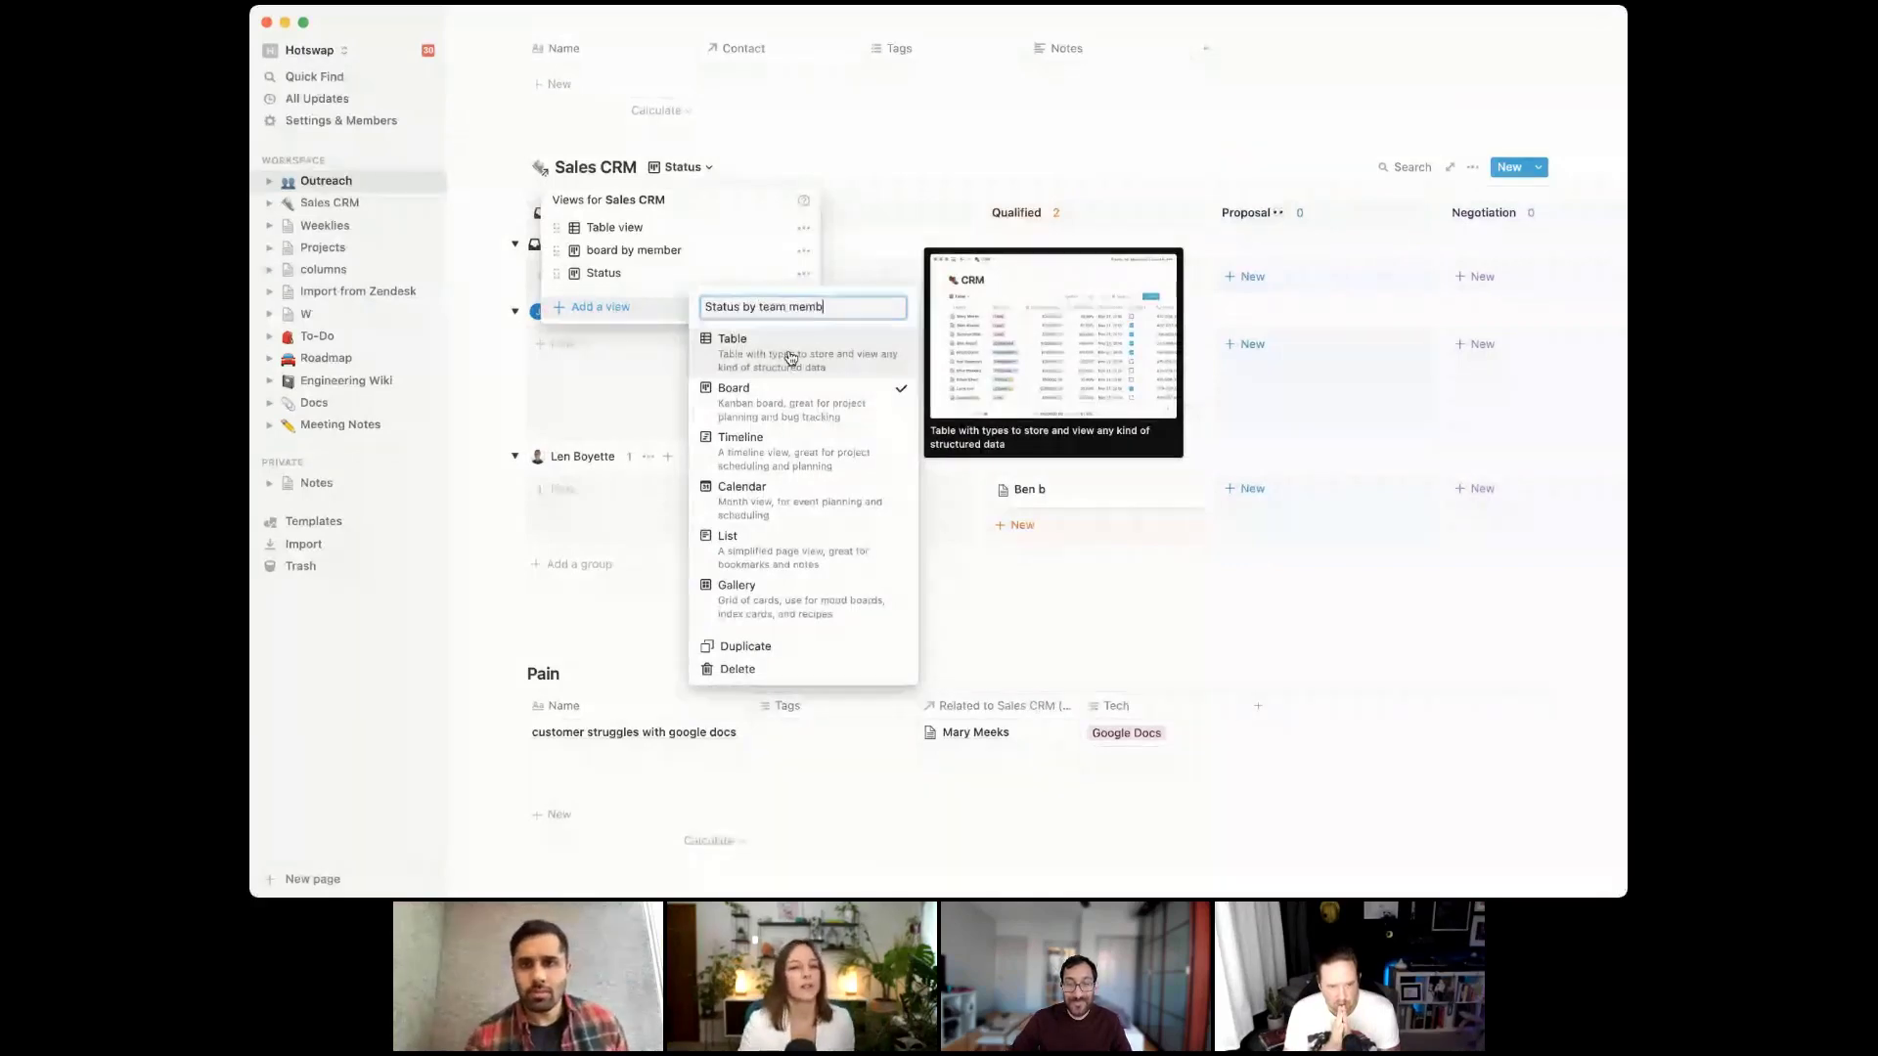
{"action": "type", "text": "er"}
{"action": "key", "text": "Return"}
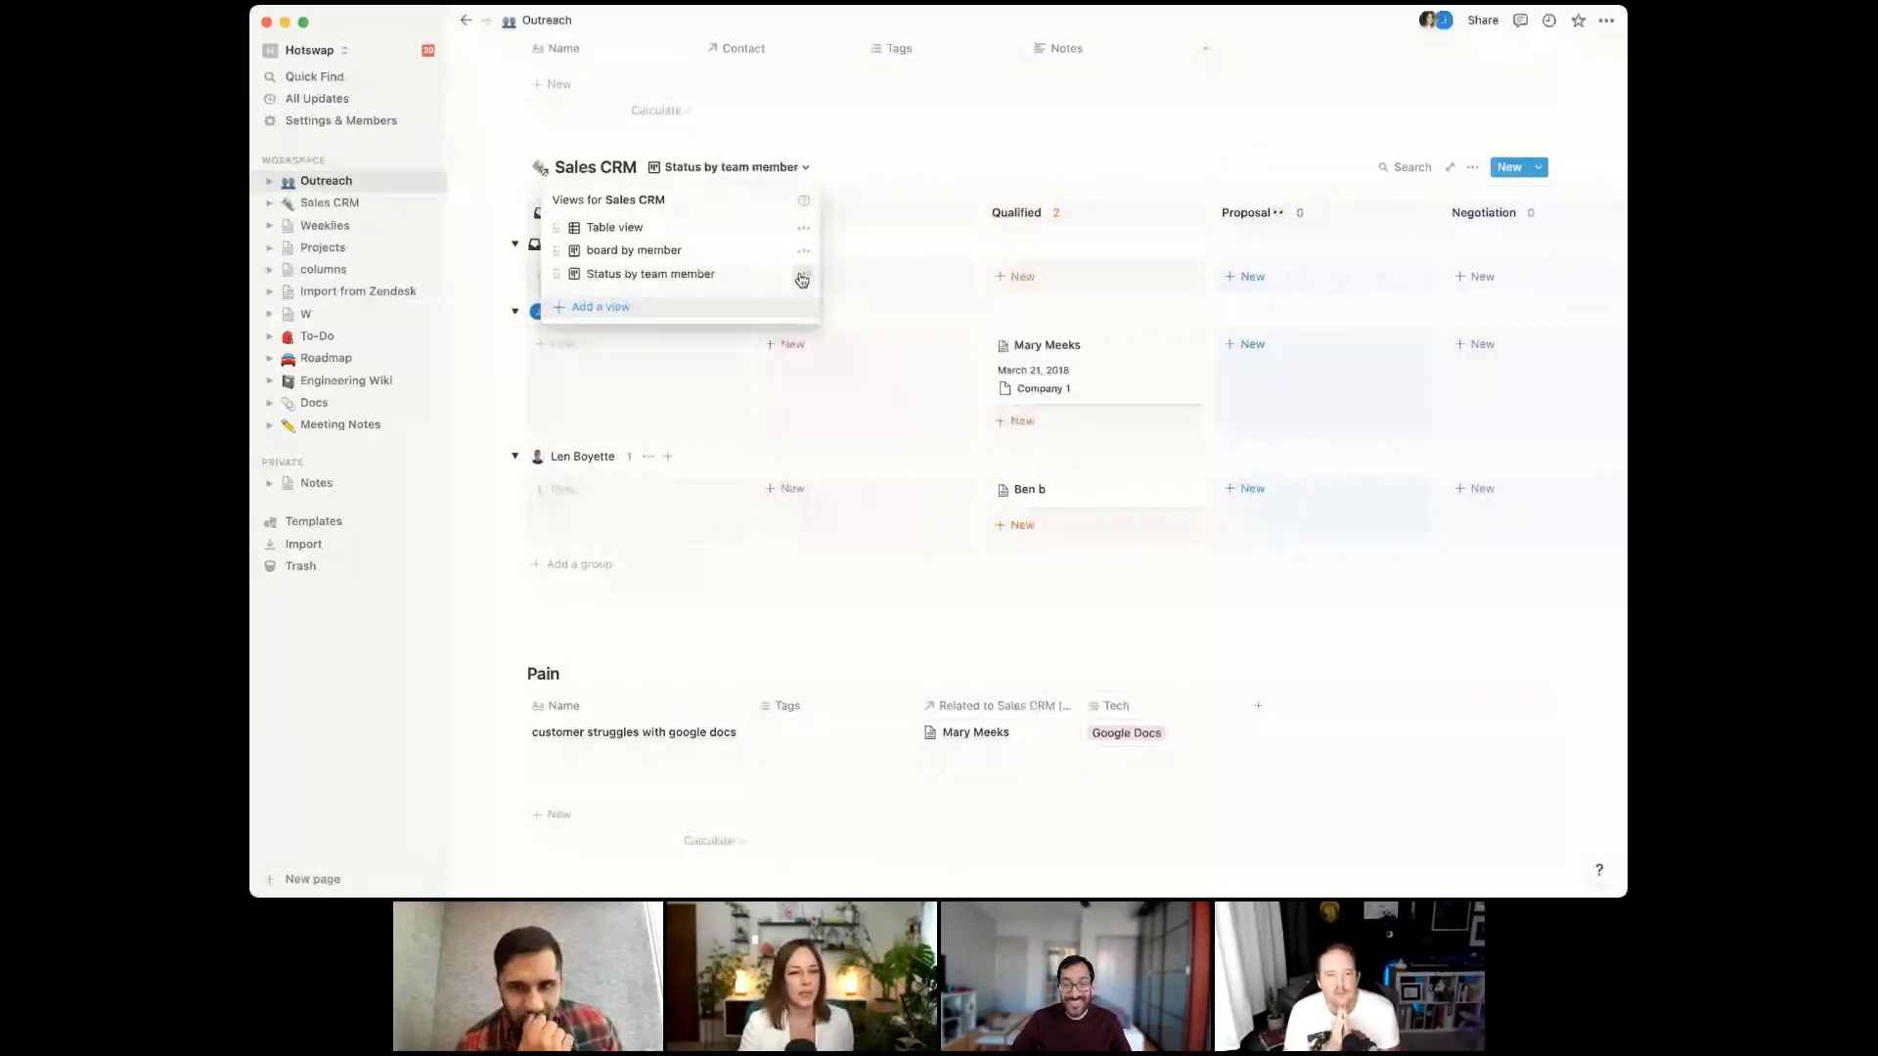
Duplicate the view and rename the copy 'Status by team member - weekly'
{"action": "left_click", "coordinate": [802, 277]}
{"action": "left_click", "coordinate": [768, 646]}
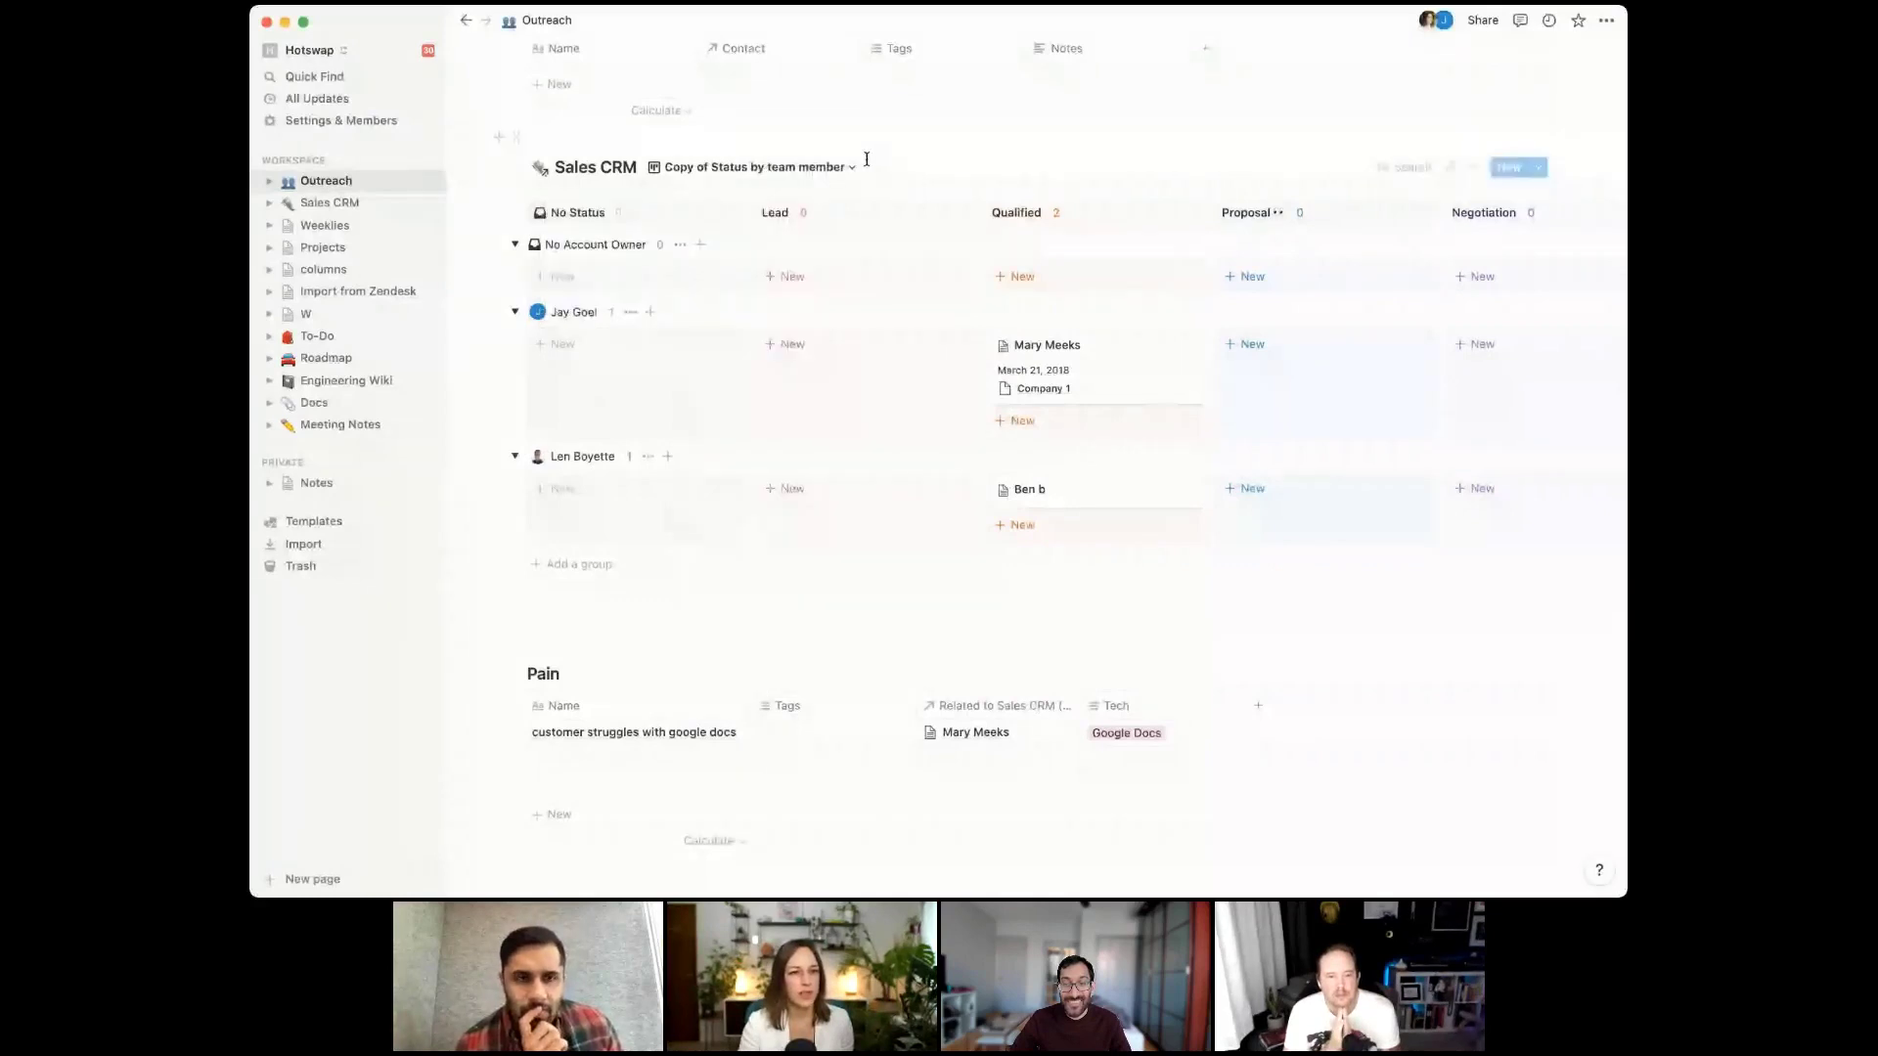
{"action": "left_click", "coordinate": [849, 167]}
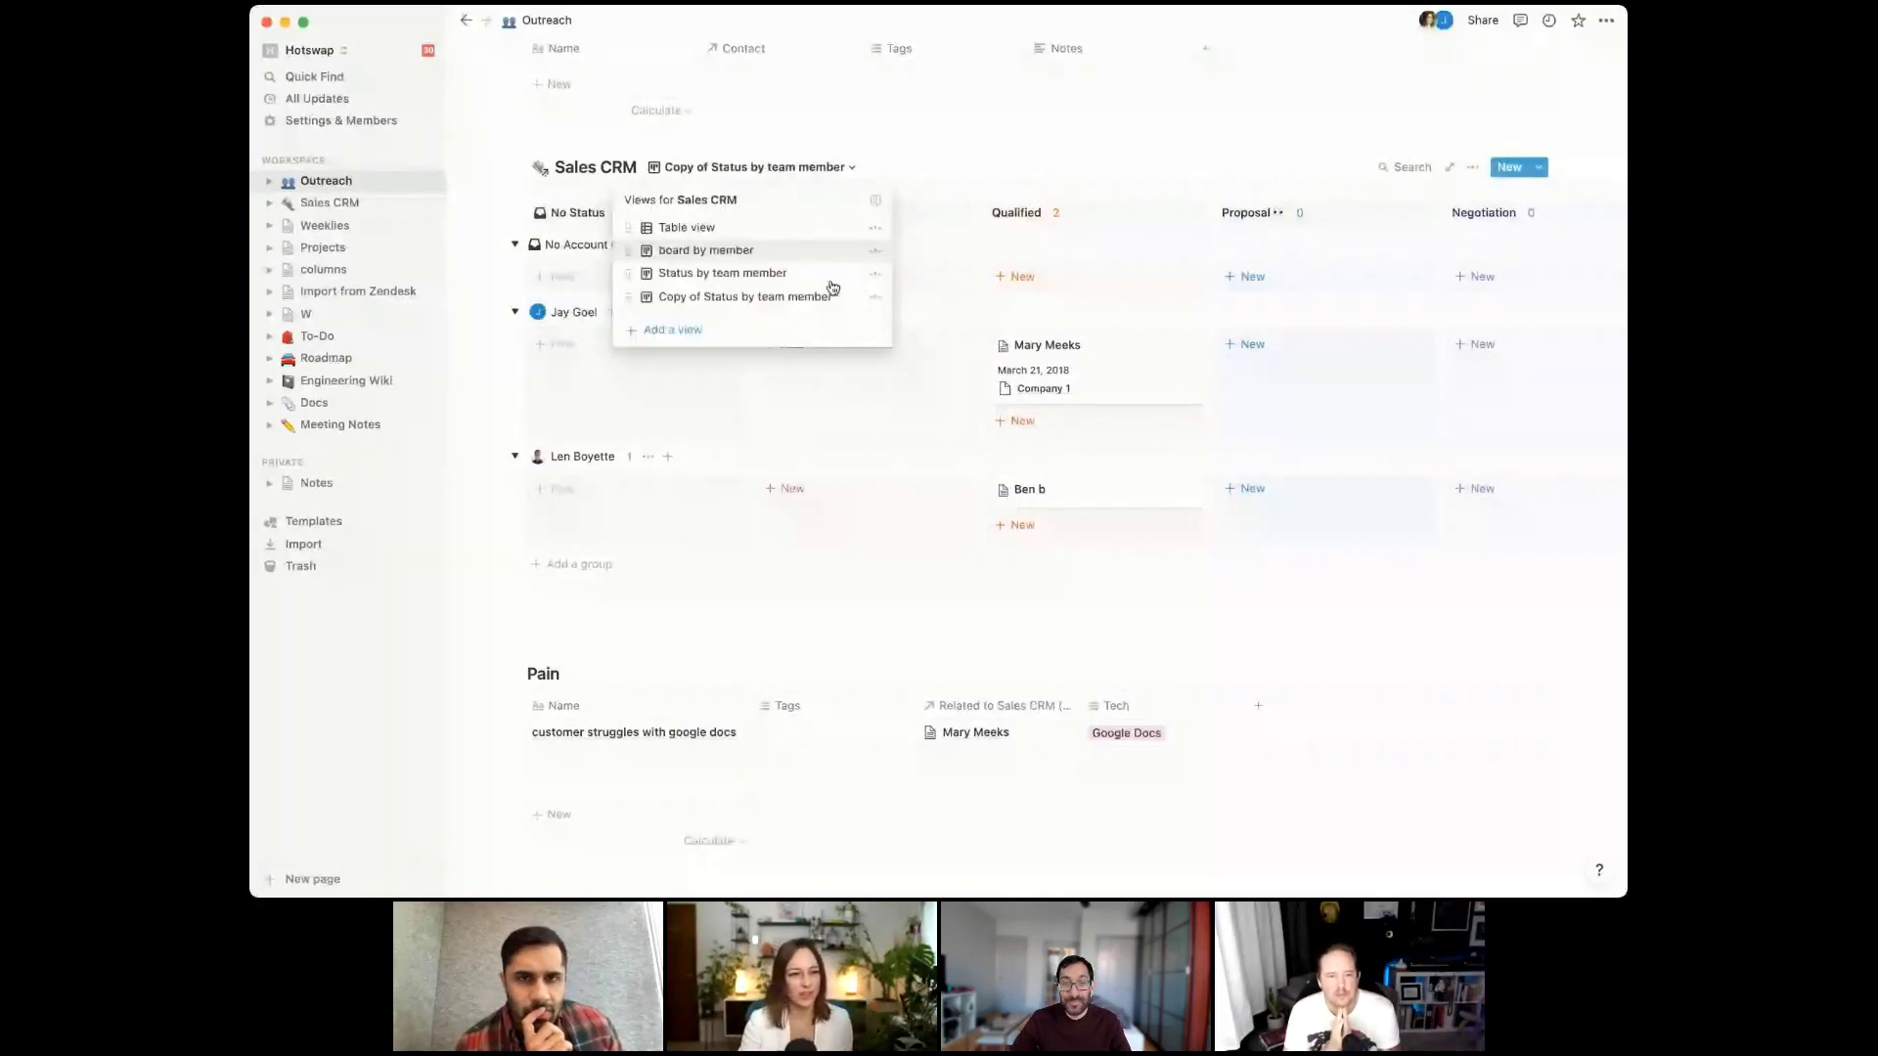
{"action": "left_click", "coordinate": [832, 290]}
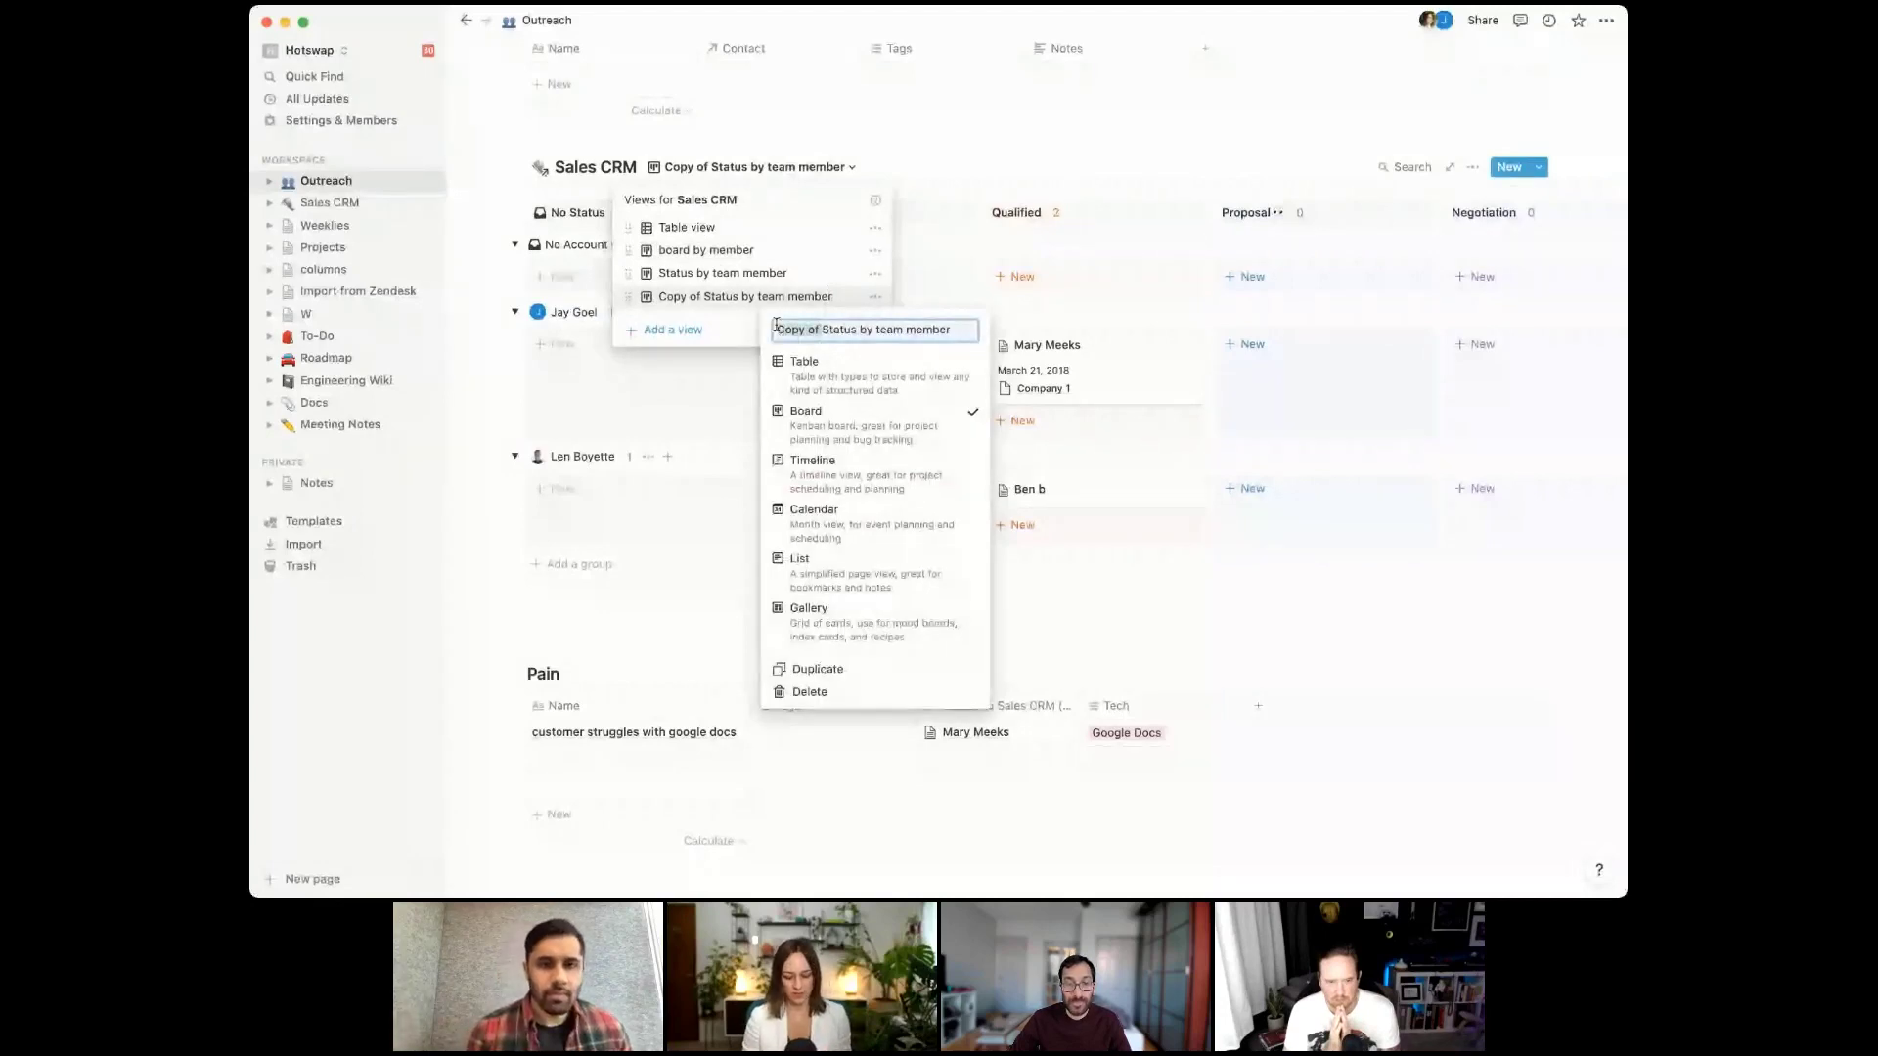
{"action": "left_click_drag", "start_coordinate": [775, 329], "coordinate": [828, 330]}
{"action": "key", "text": "BackSpace"}
{"action": "key", "text": "End"}
{"action": "type", "text": "-"}
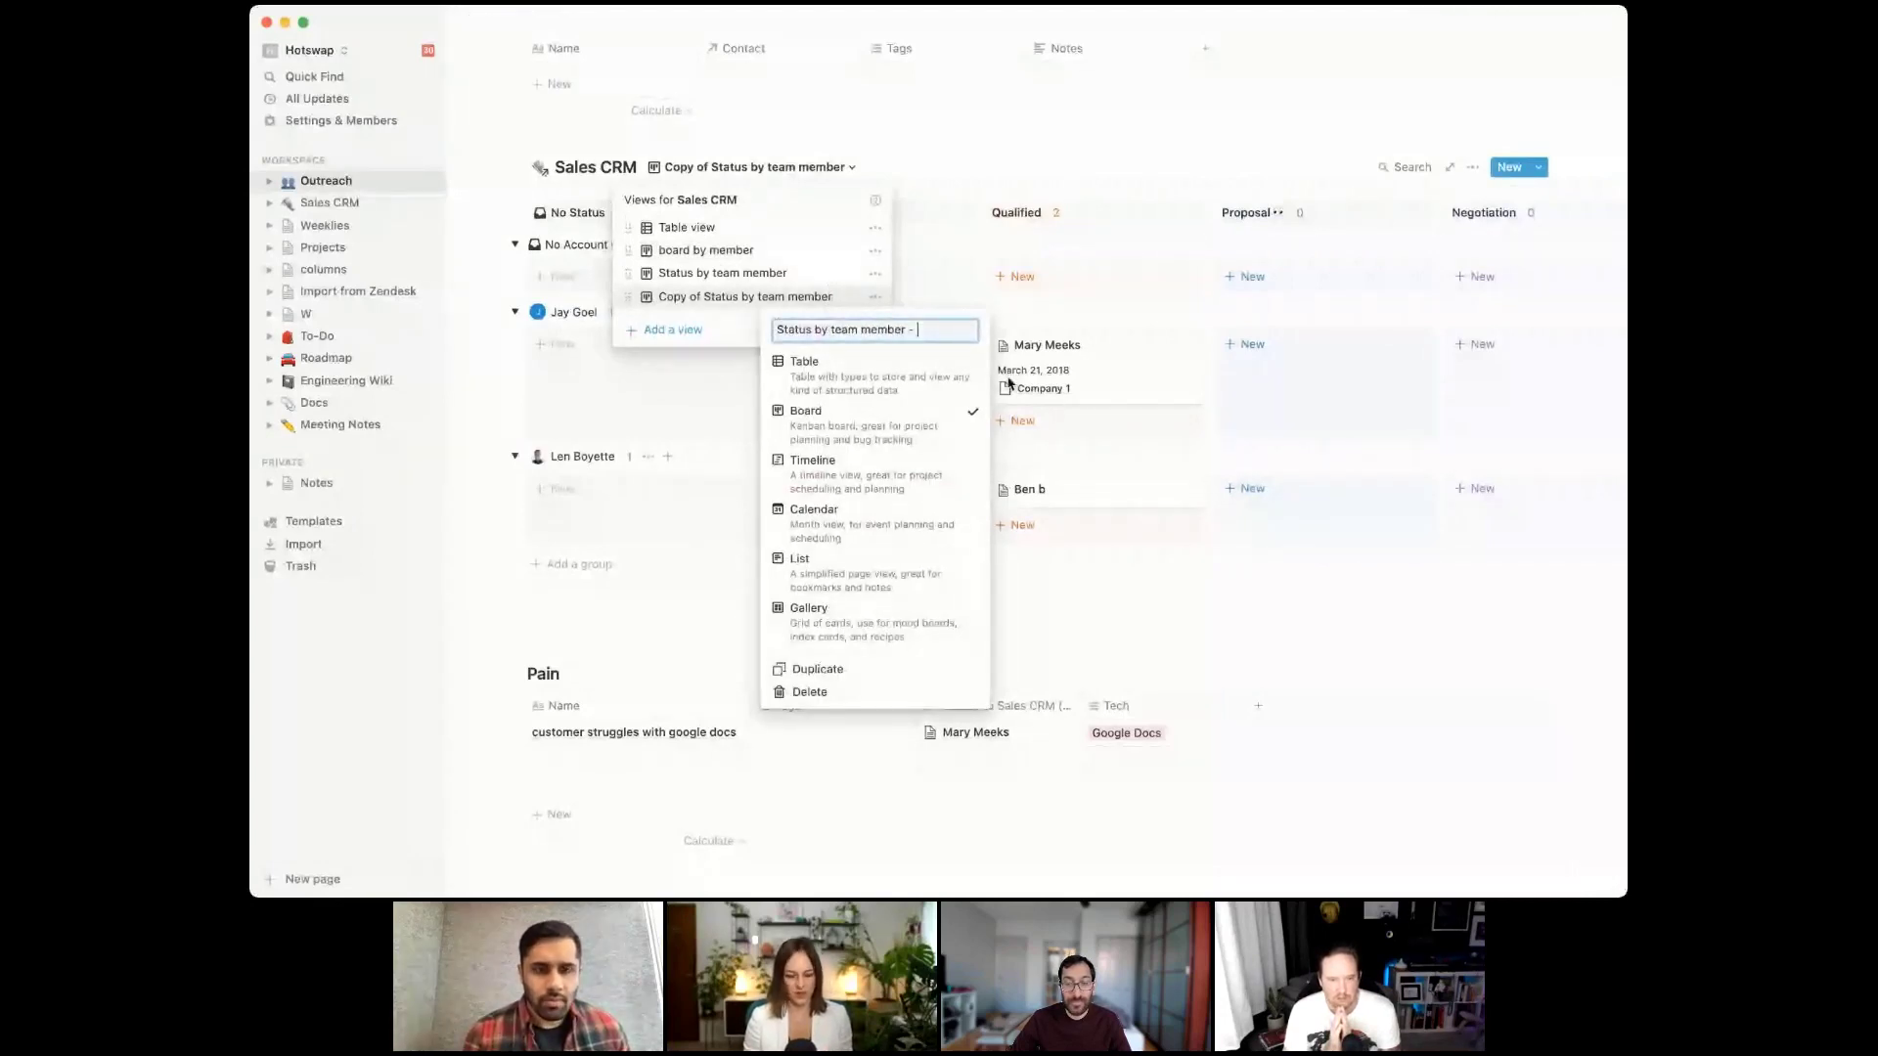
{"action": "left_click", "coordinate": [854, 187]}
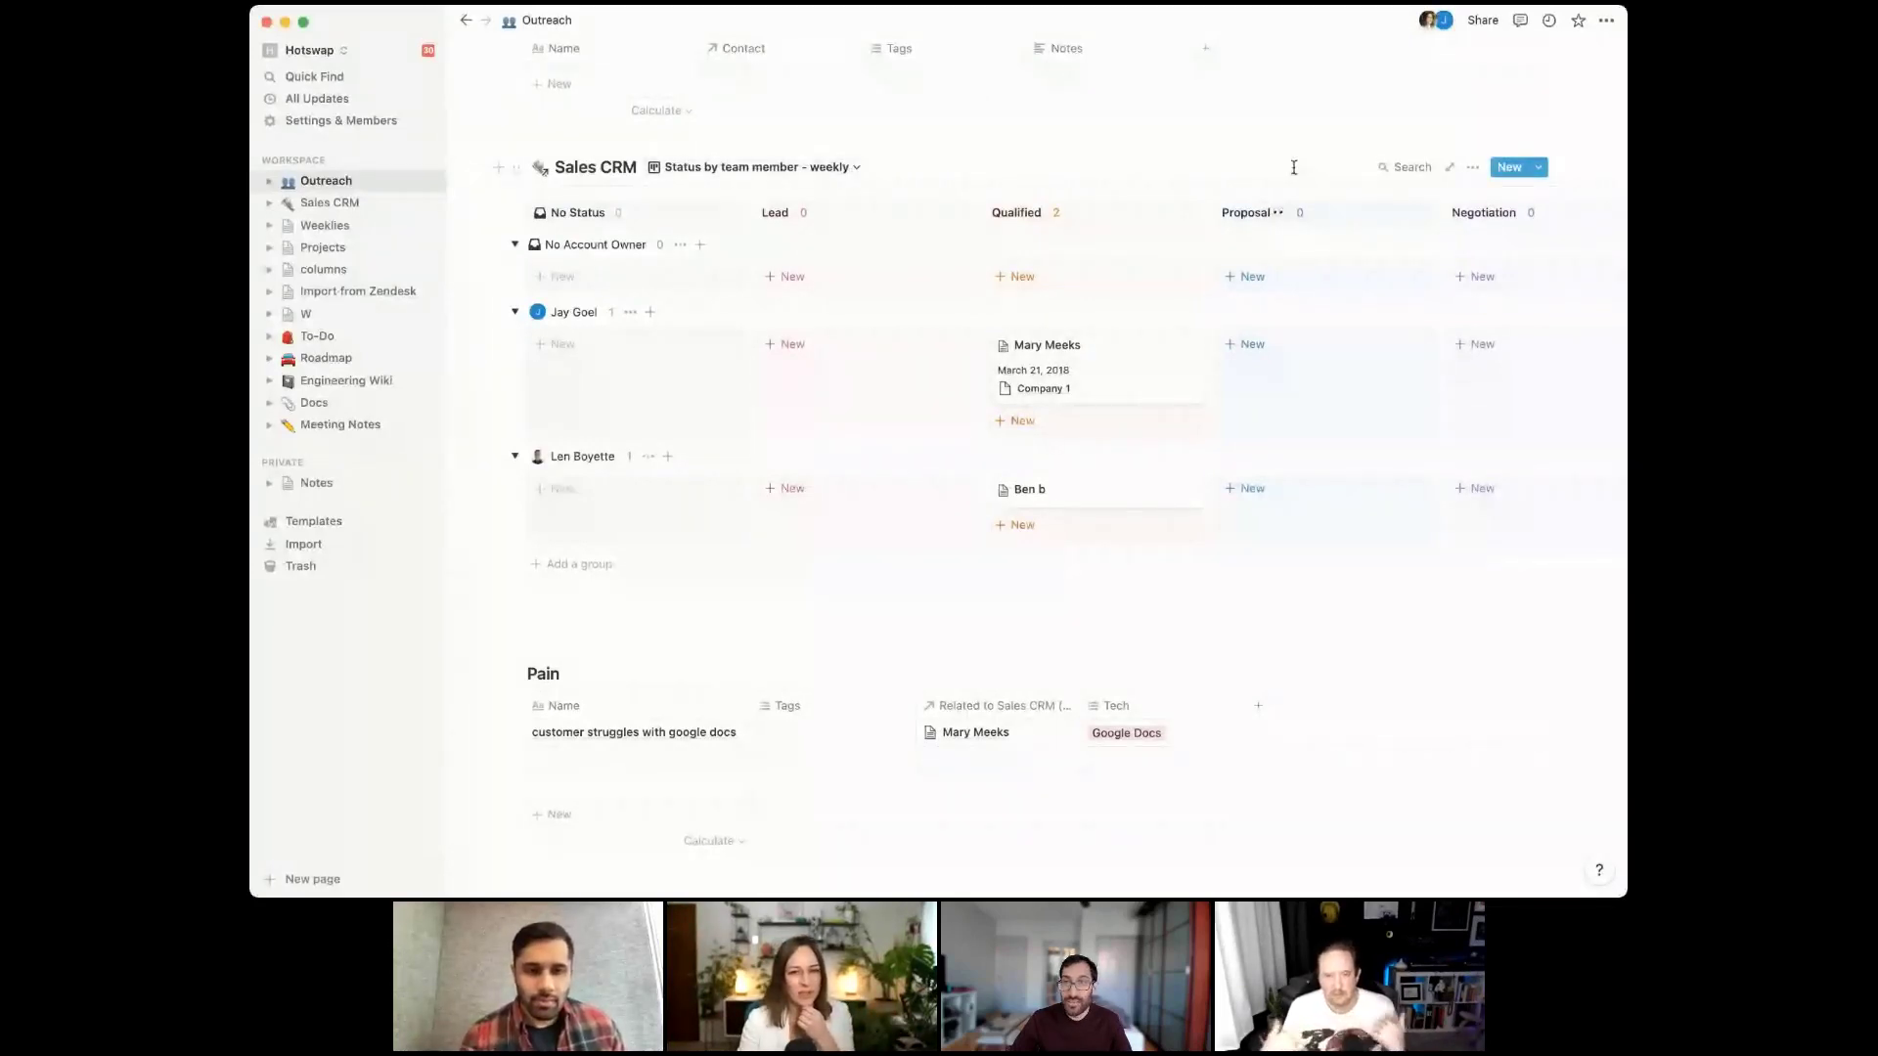
{"action": "left_click", "coordinate": [1472, 168]}
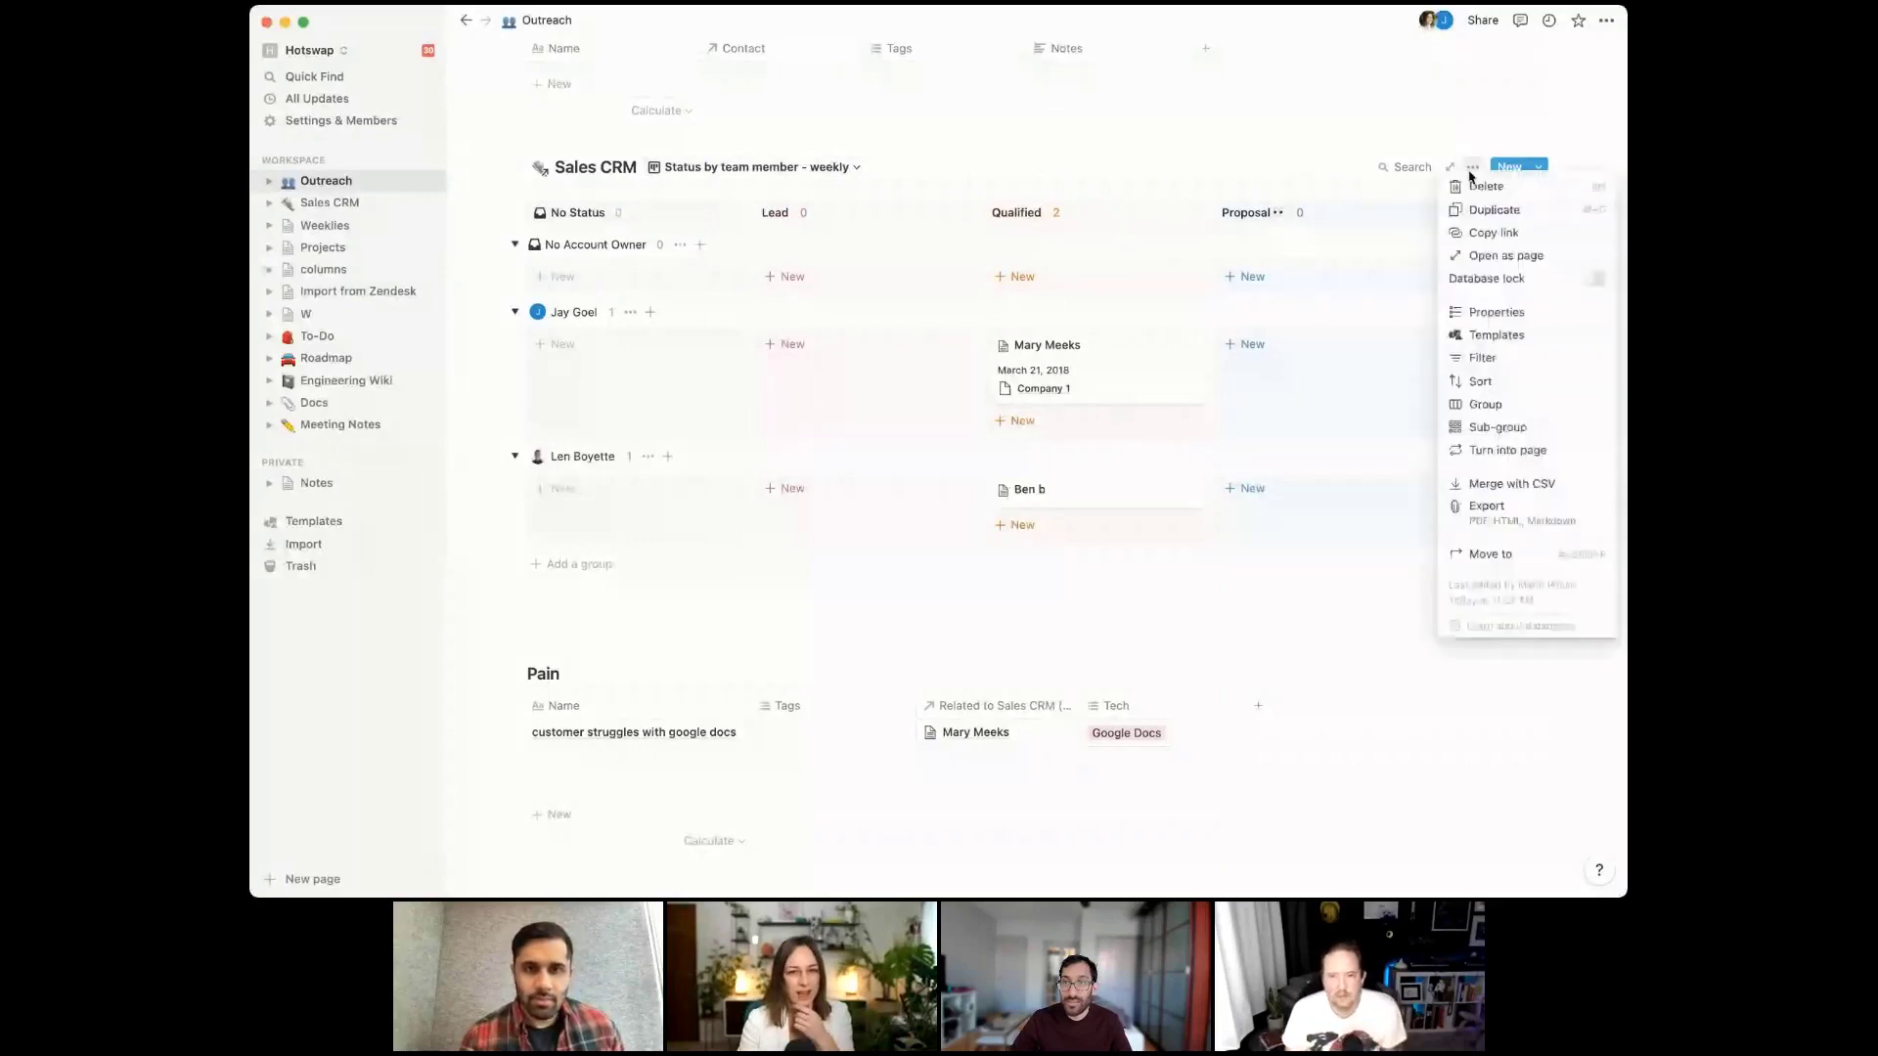
{"action": "left_click", "coordinate": [1488, 360]}
{"action": "left_click", "coordinate": [1257, 313]}
{"action": "left_click", "coordinate": [1228, 356]}
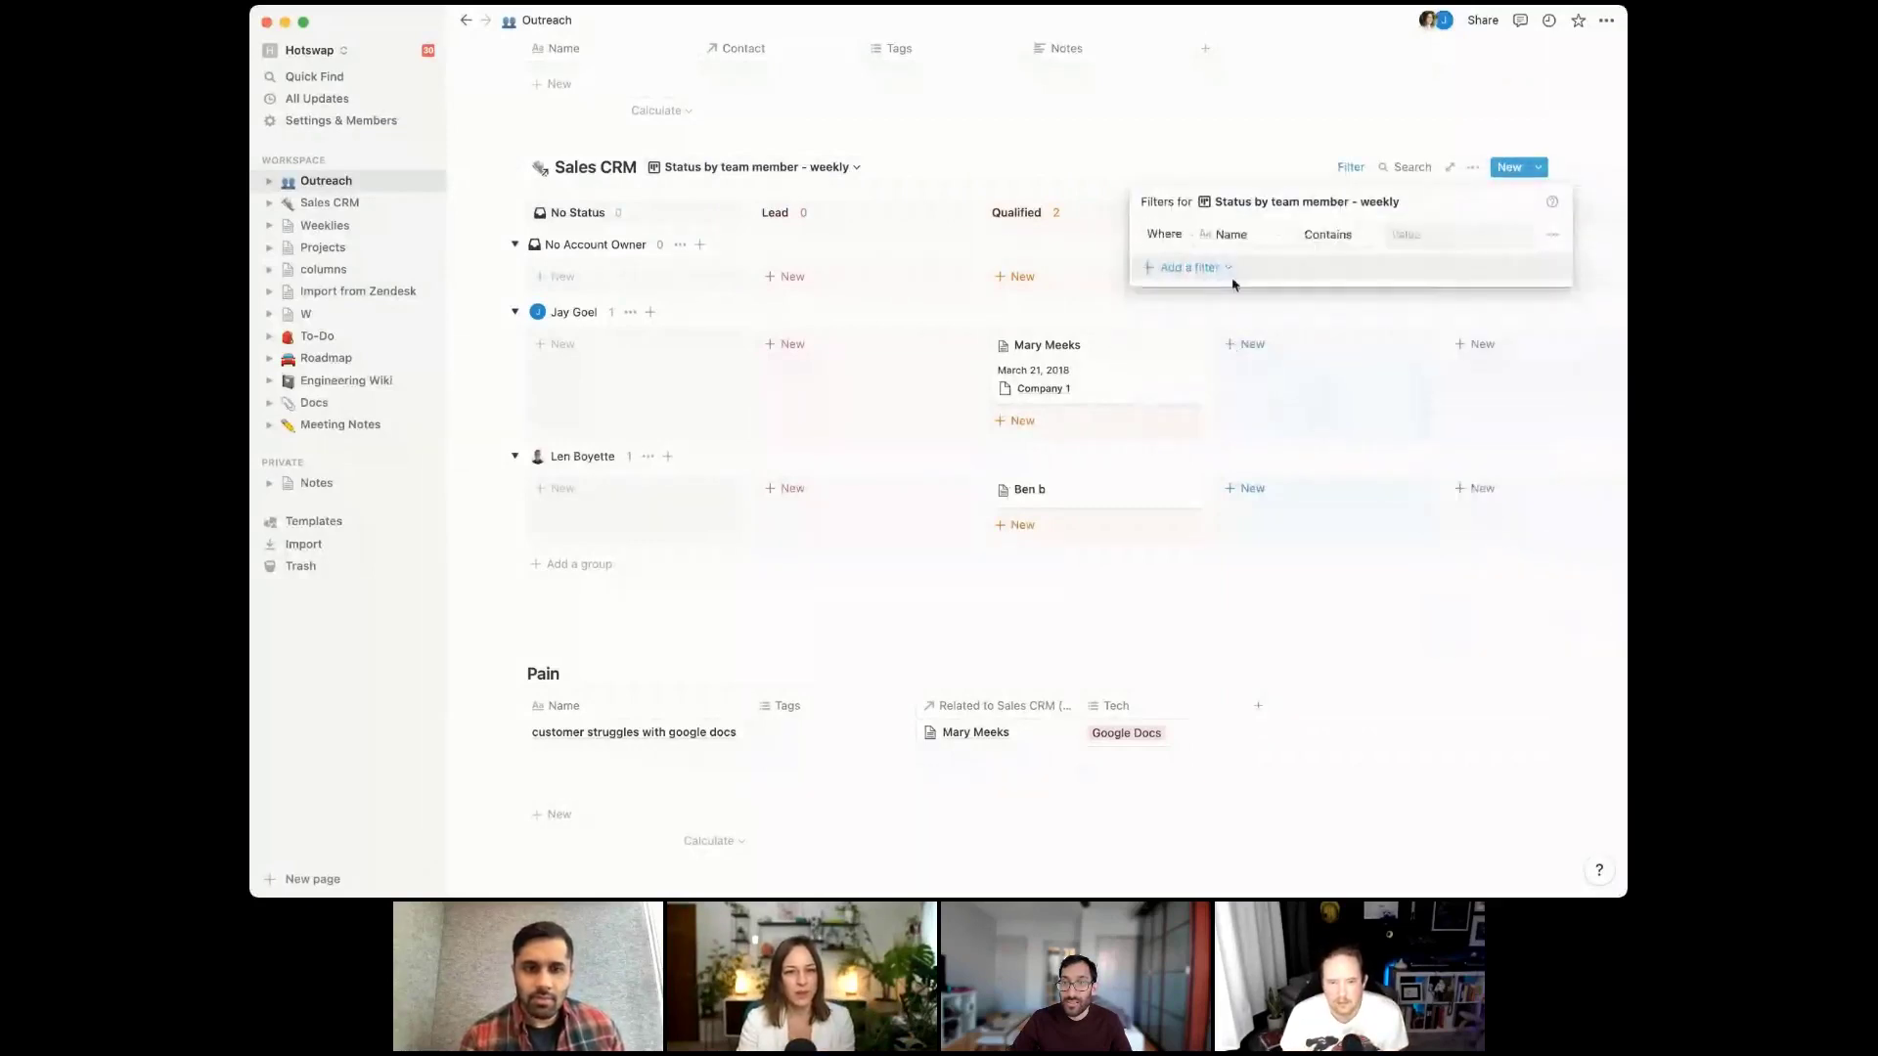
{"action": "left_click", "coordinate": [1237, 235]}
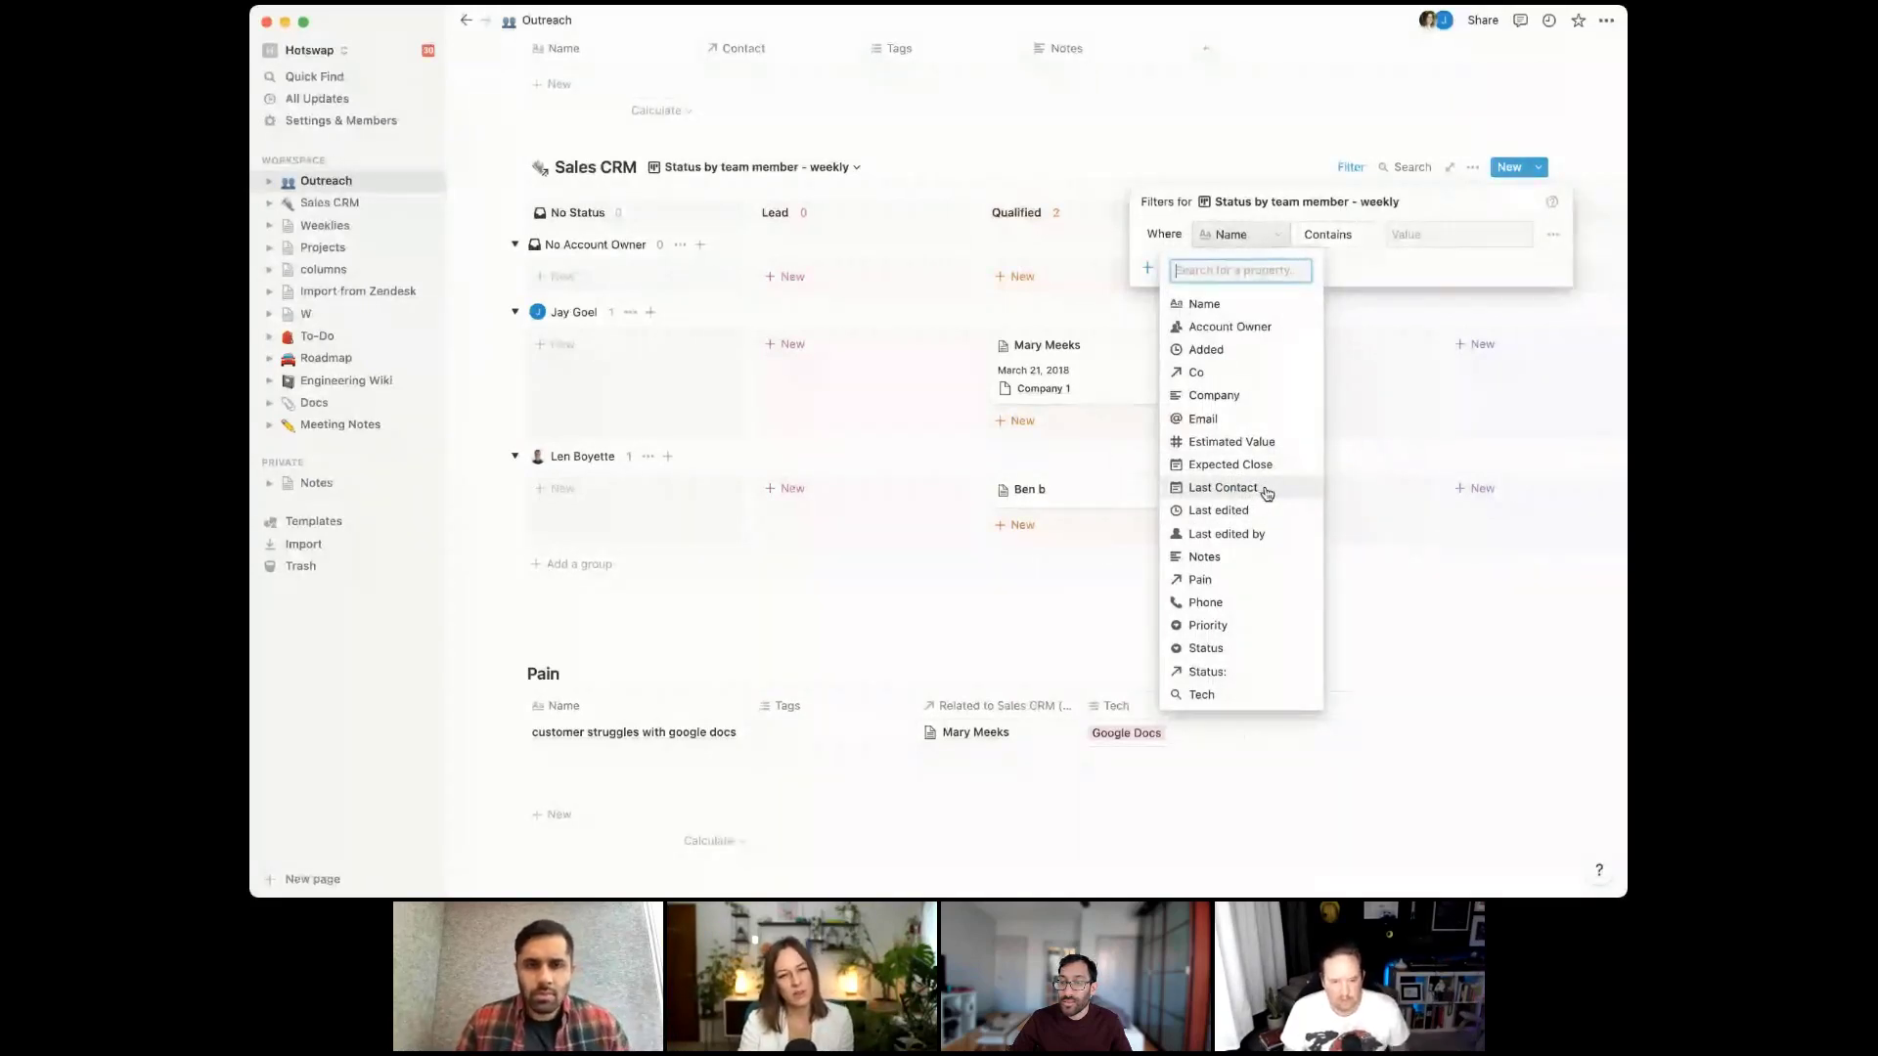
{"action": "left_click", "coordinate": [1267, 492]}
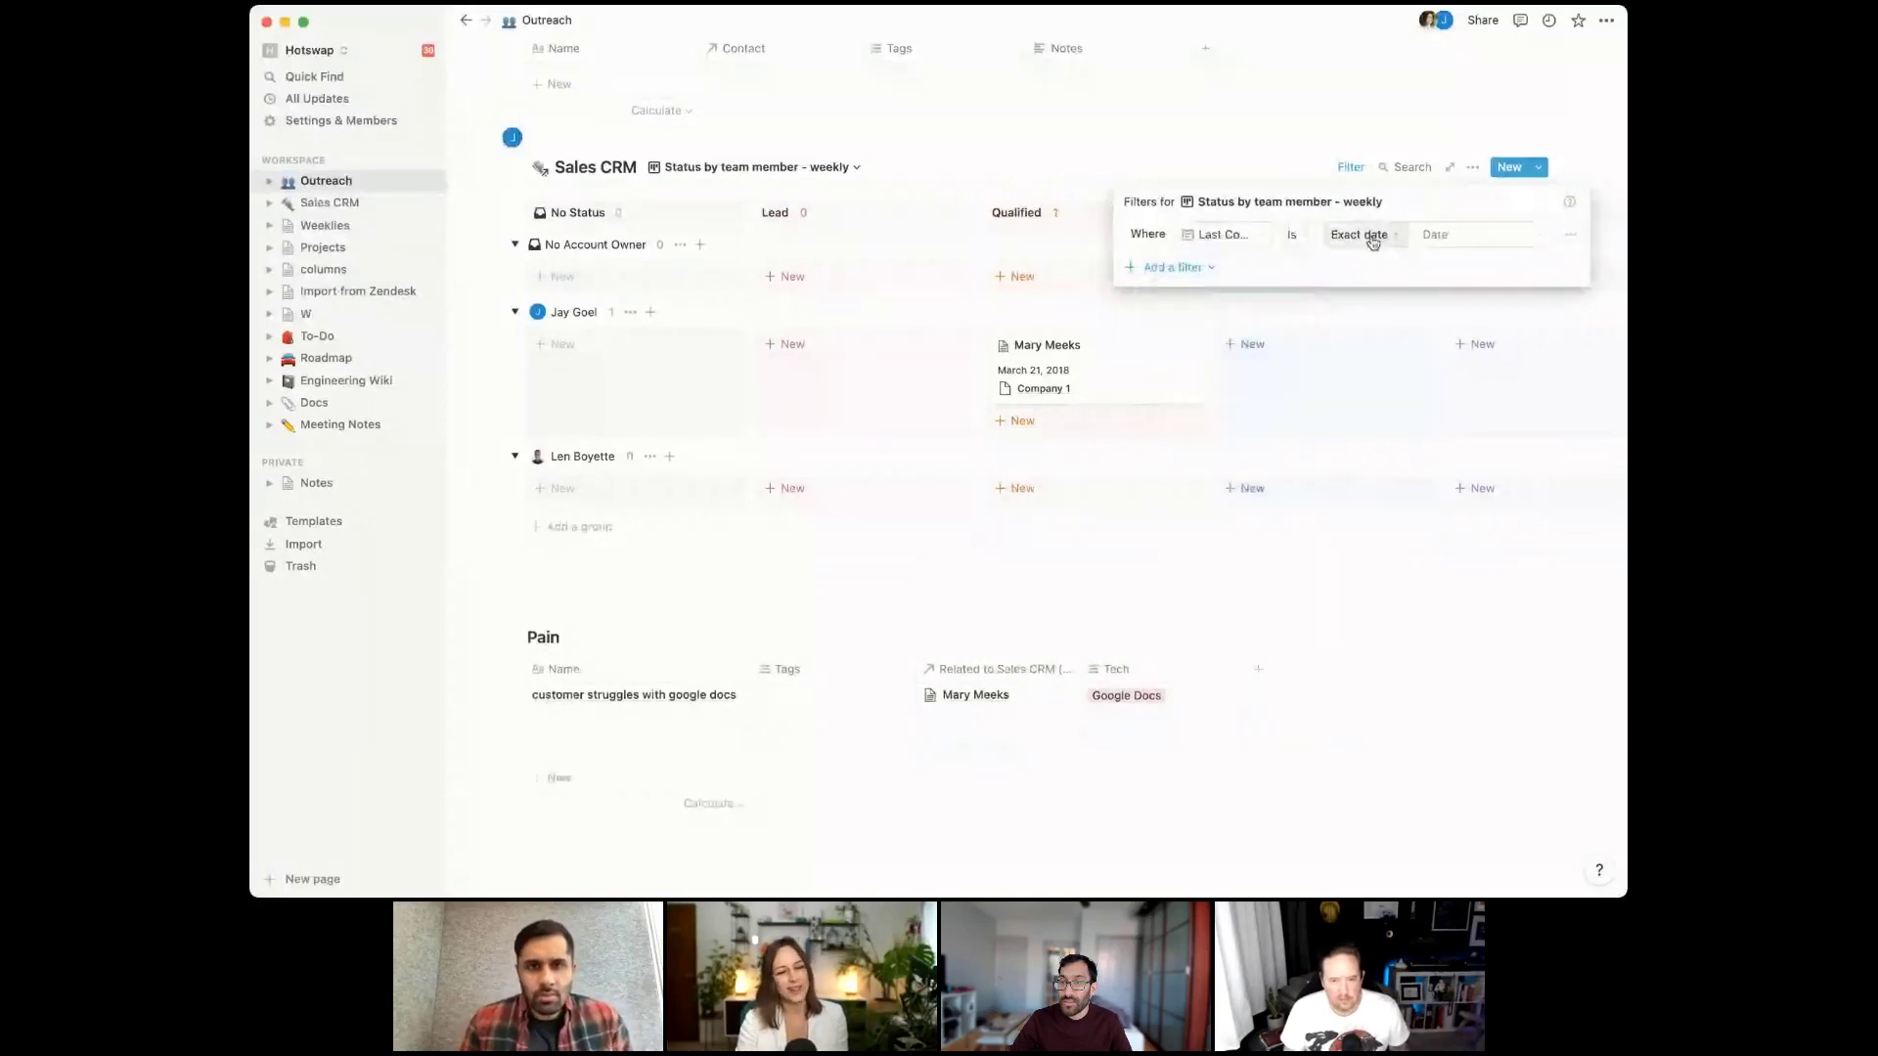
{"action": "left_click", "coordinate": [1296, 234]}
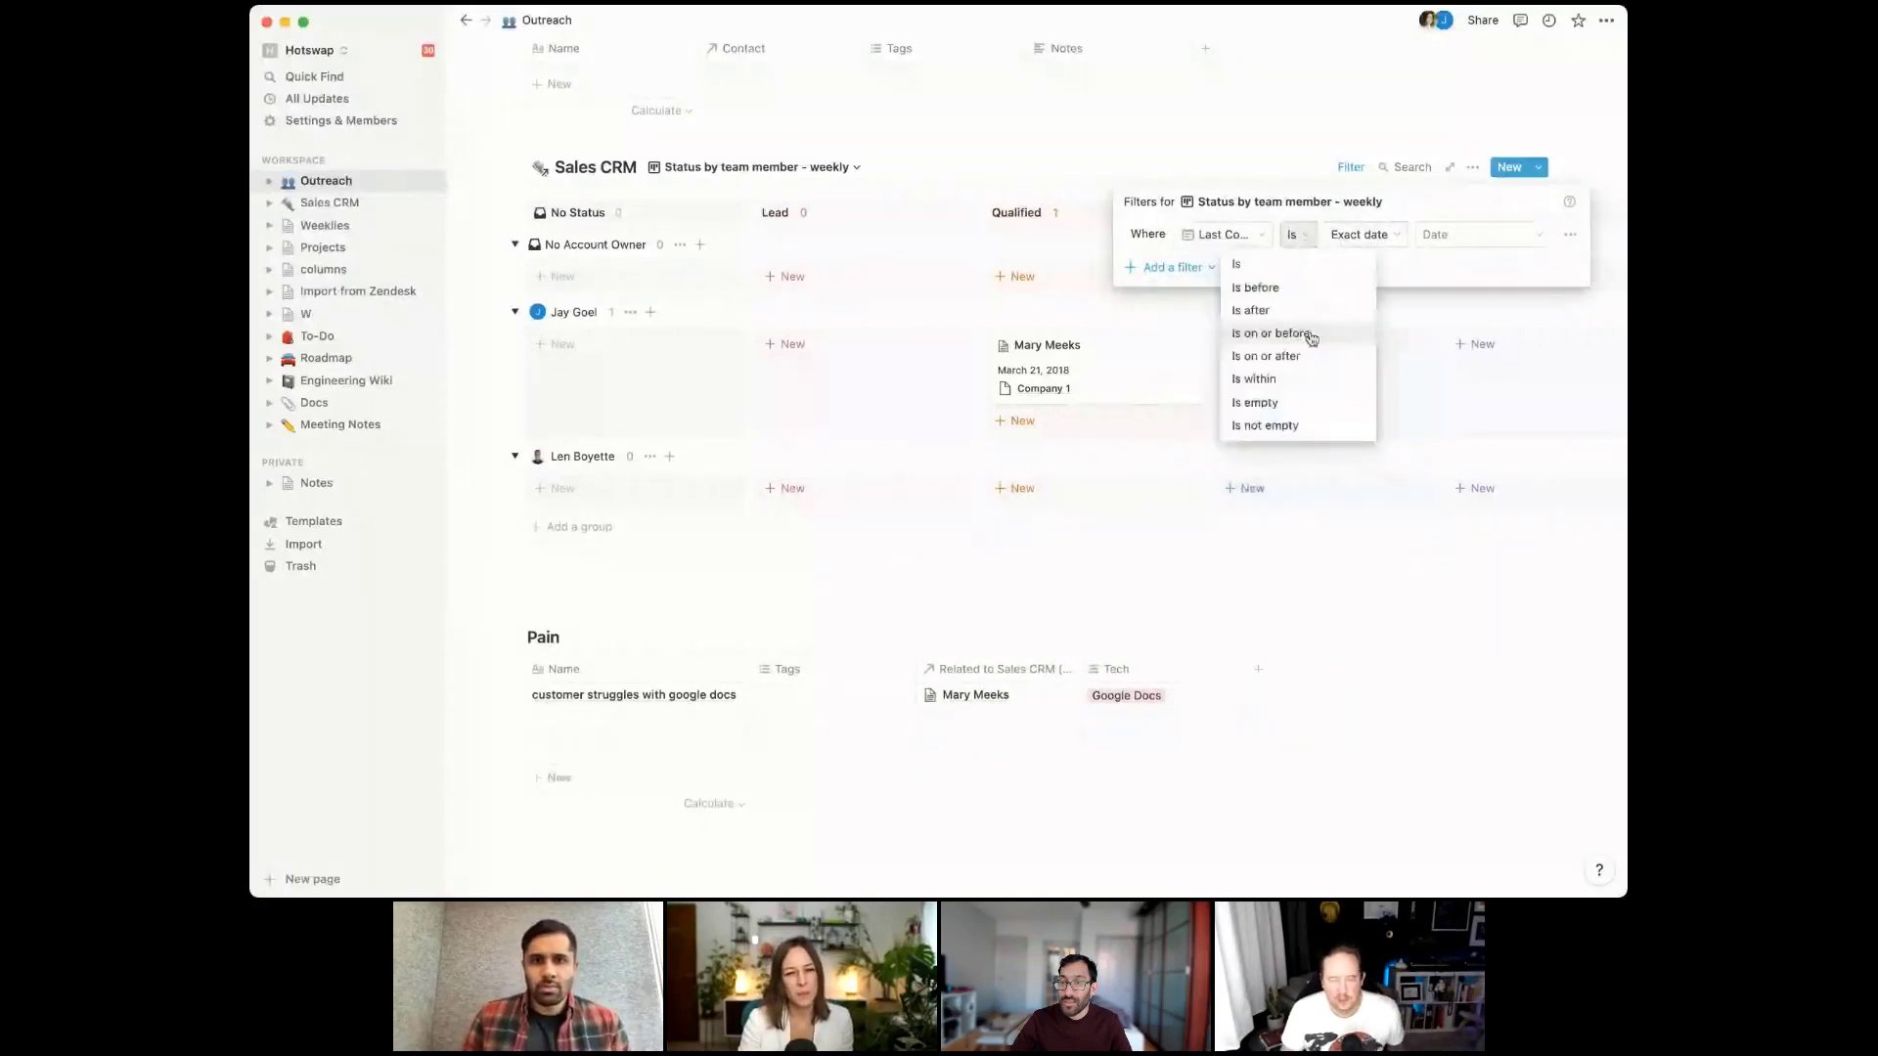
{"action": "left_click", "coordinate": [1305, 379]}
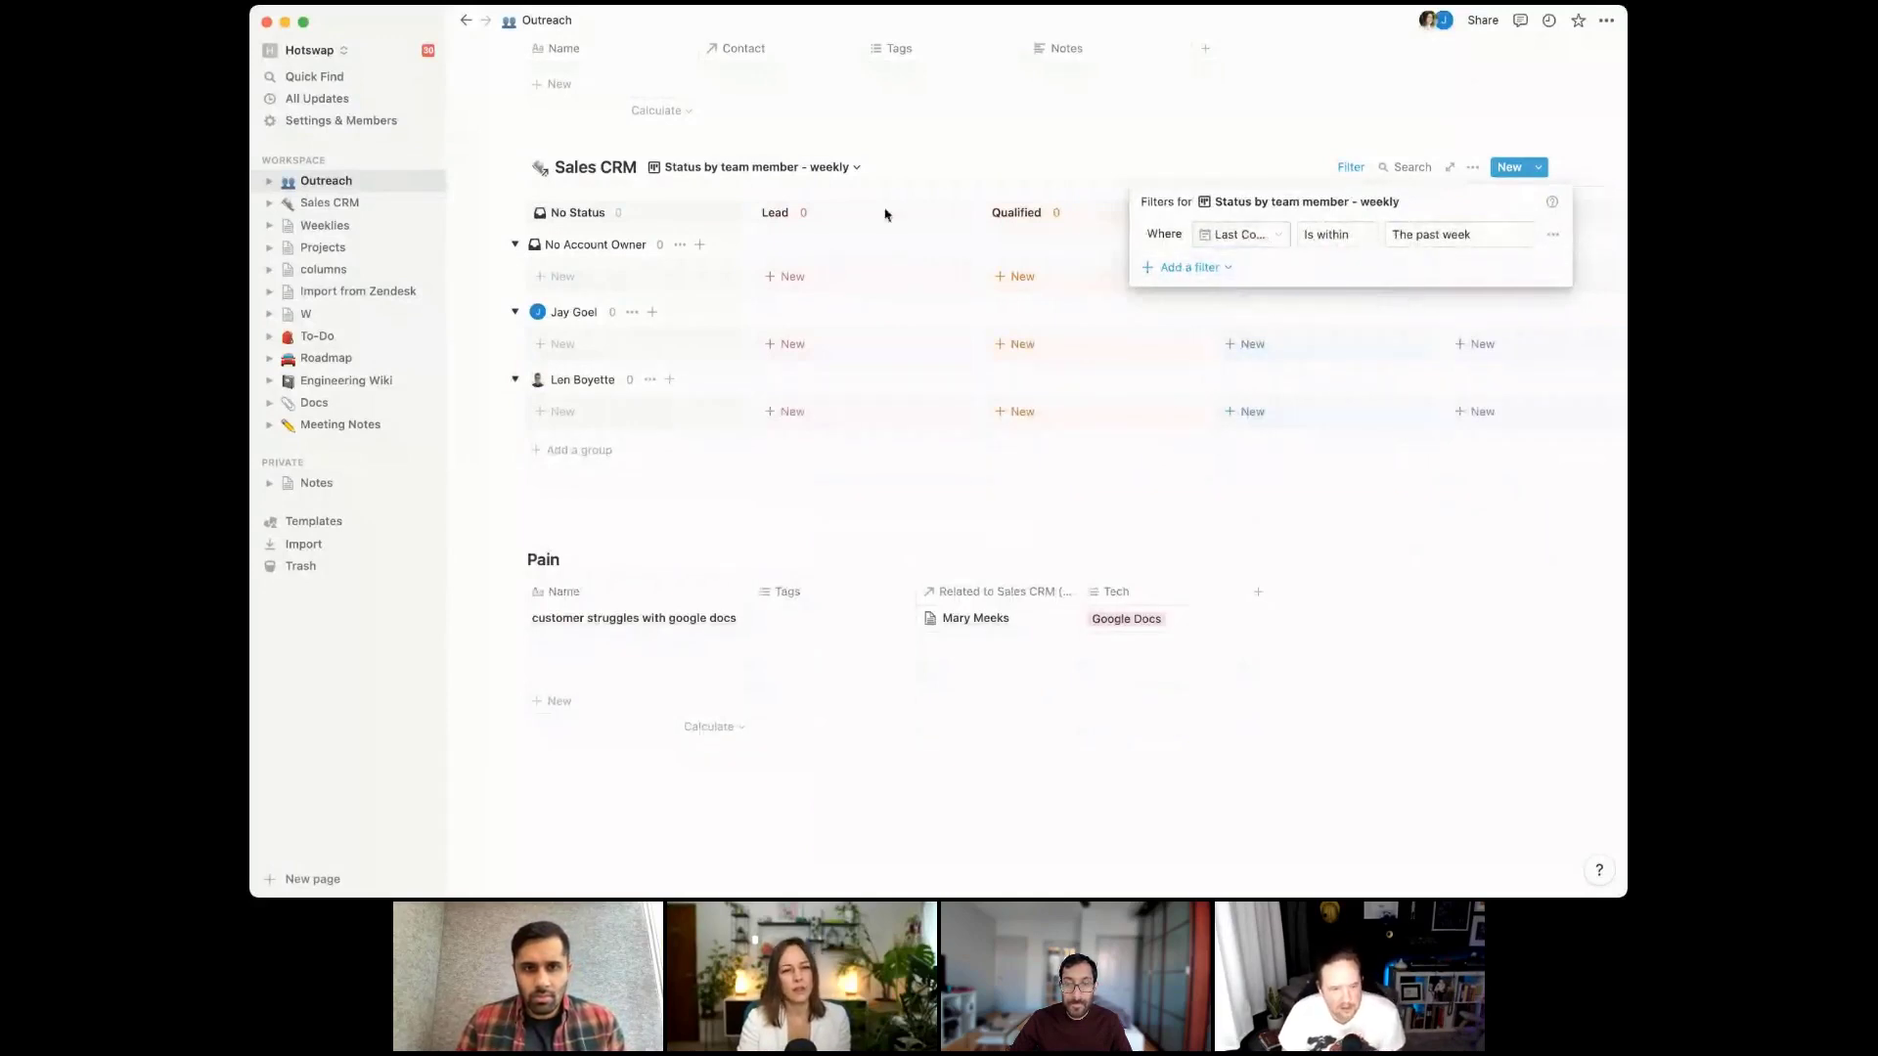
{"action": "left_click", "coordinate": [944, 164]}
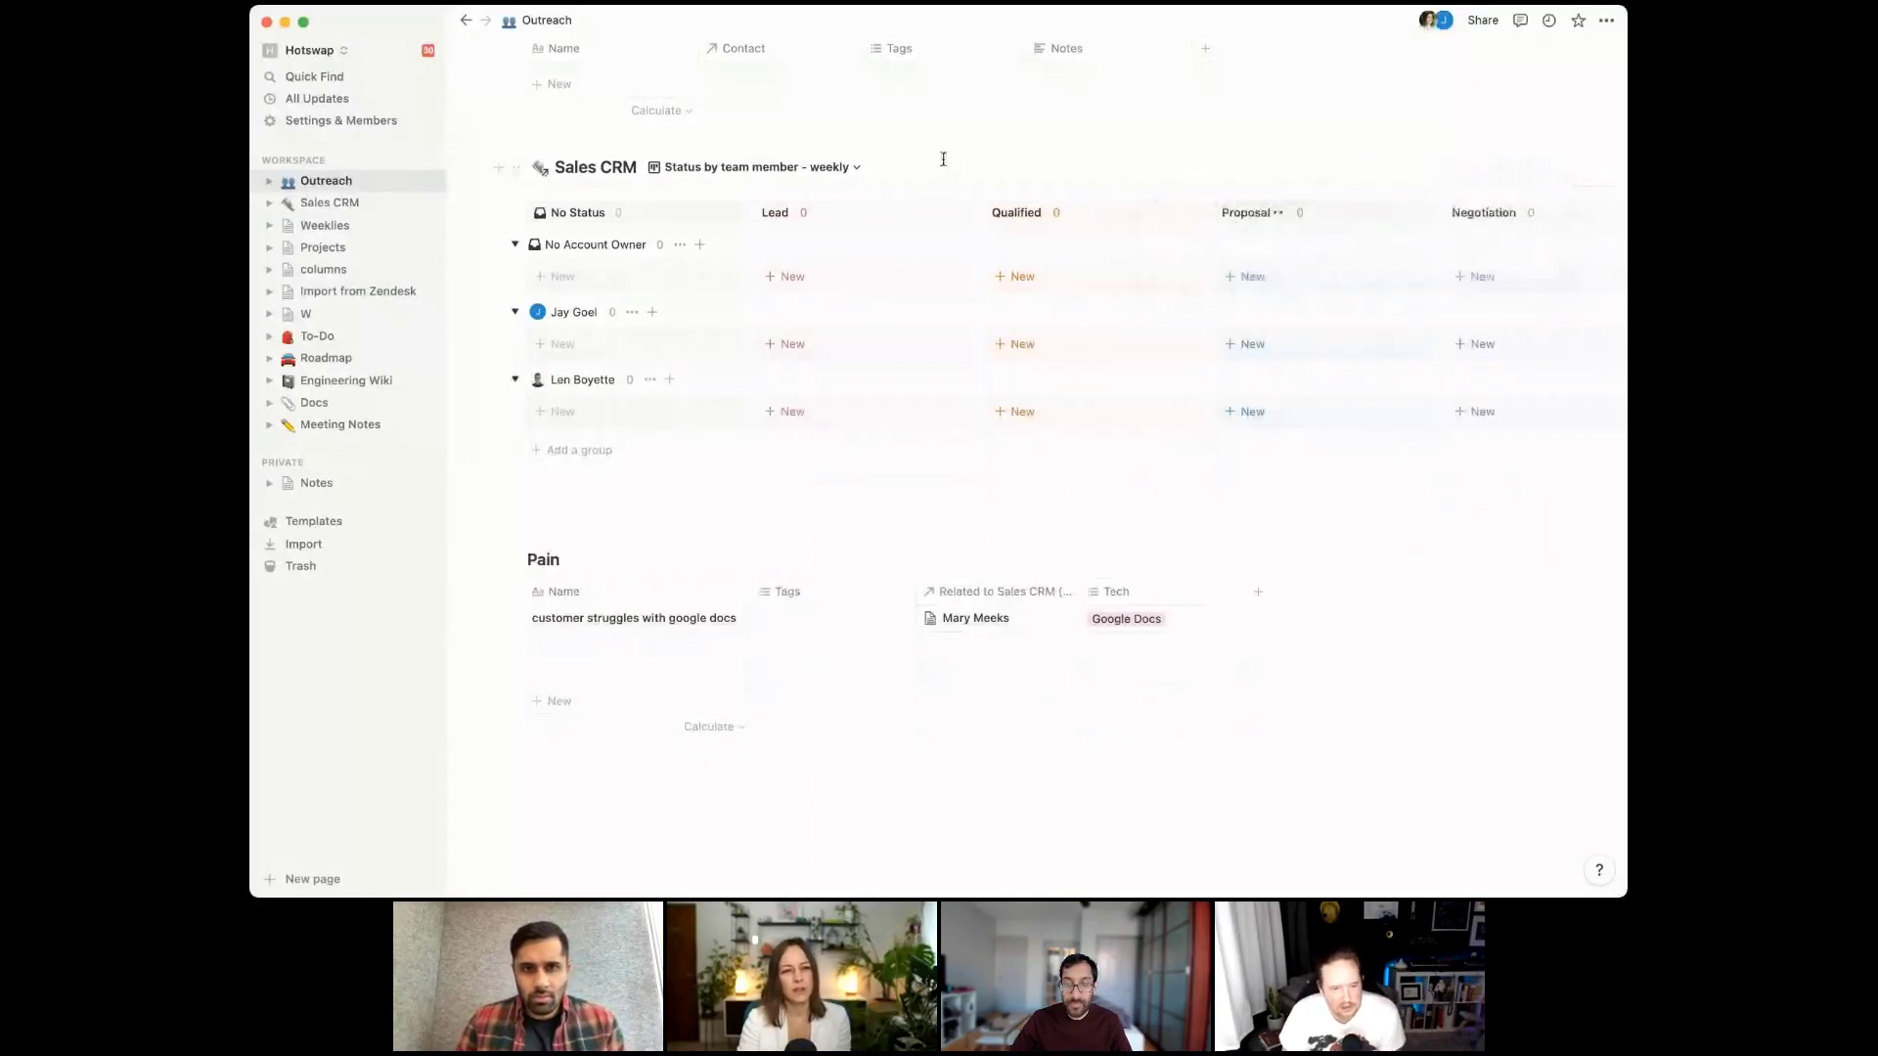
{"action": "left_click", "coordinate": [577, 342]}
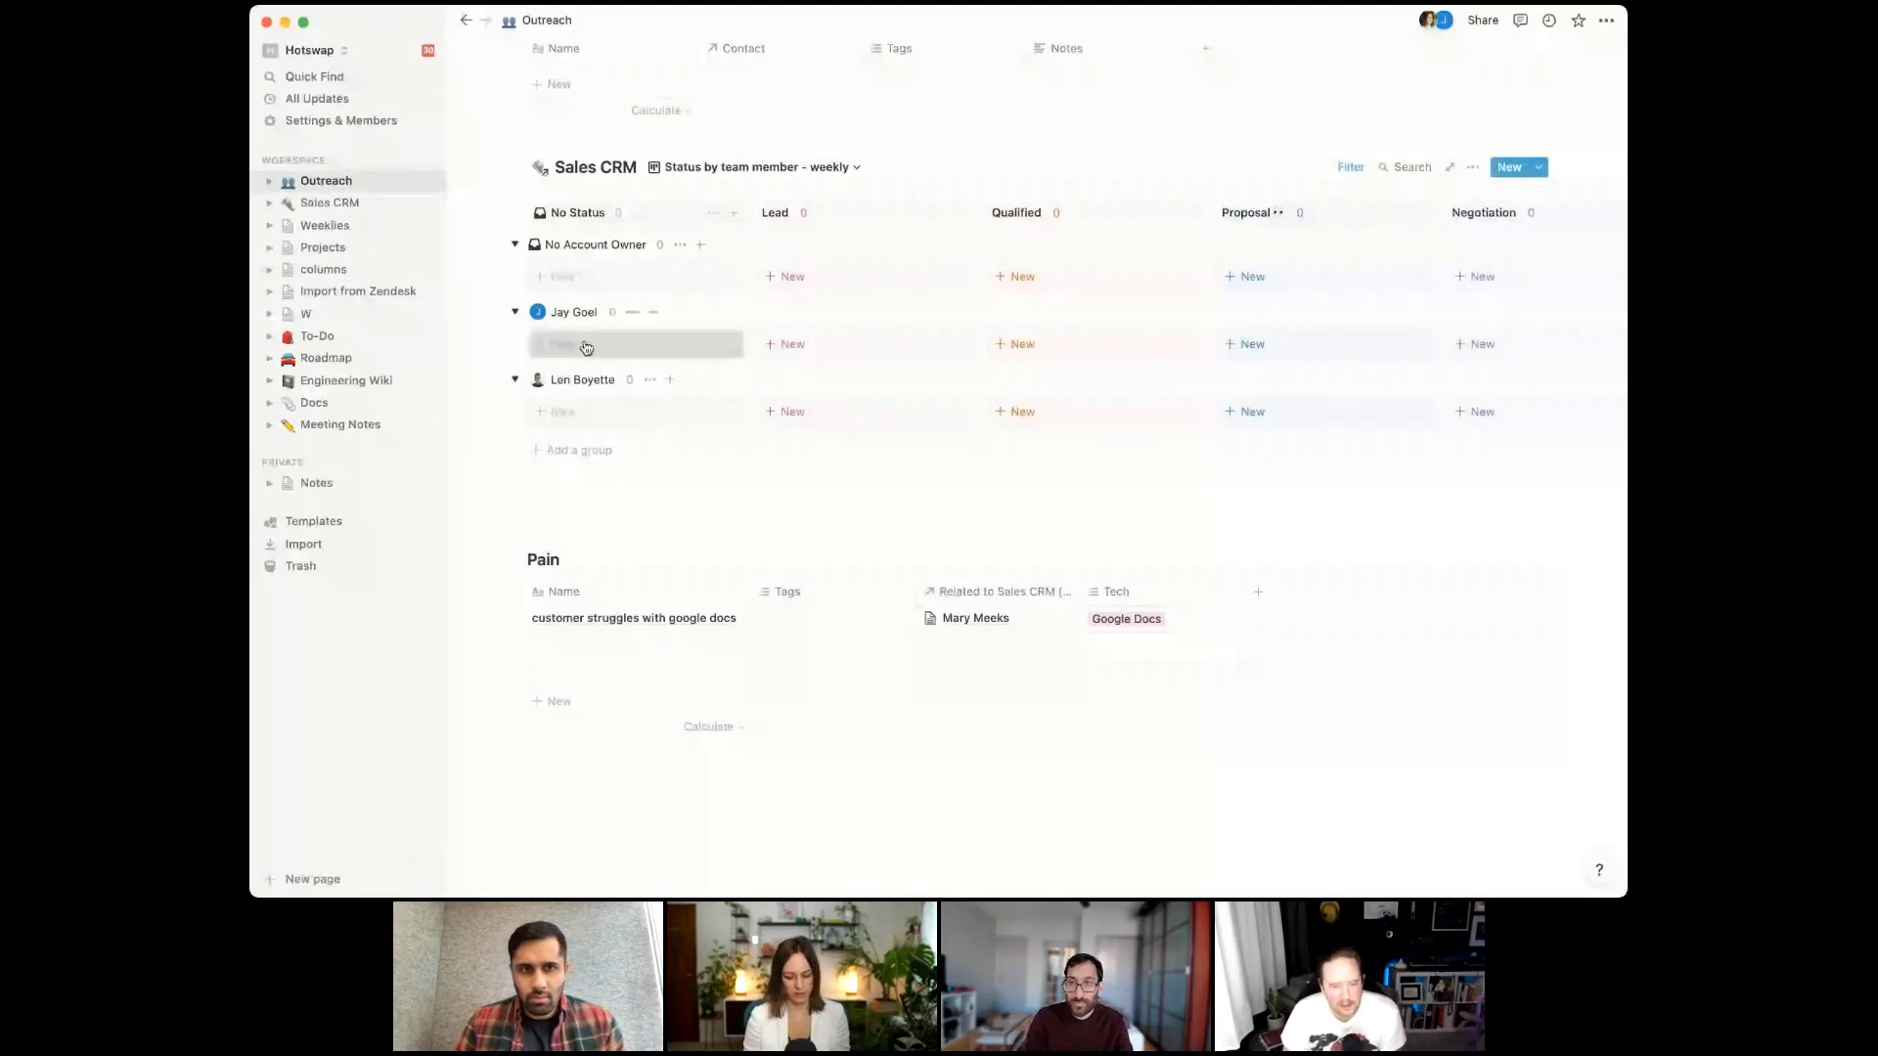
Name the new card 'New person' and give records a Closed date property placed after Expected Close
{"action": "type", "text": "New person"}
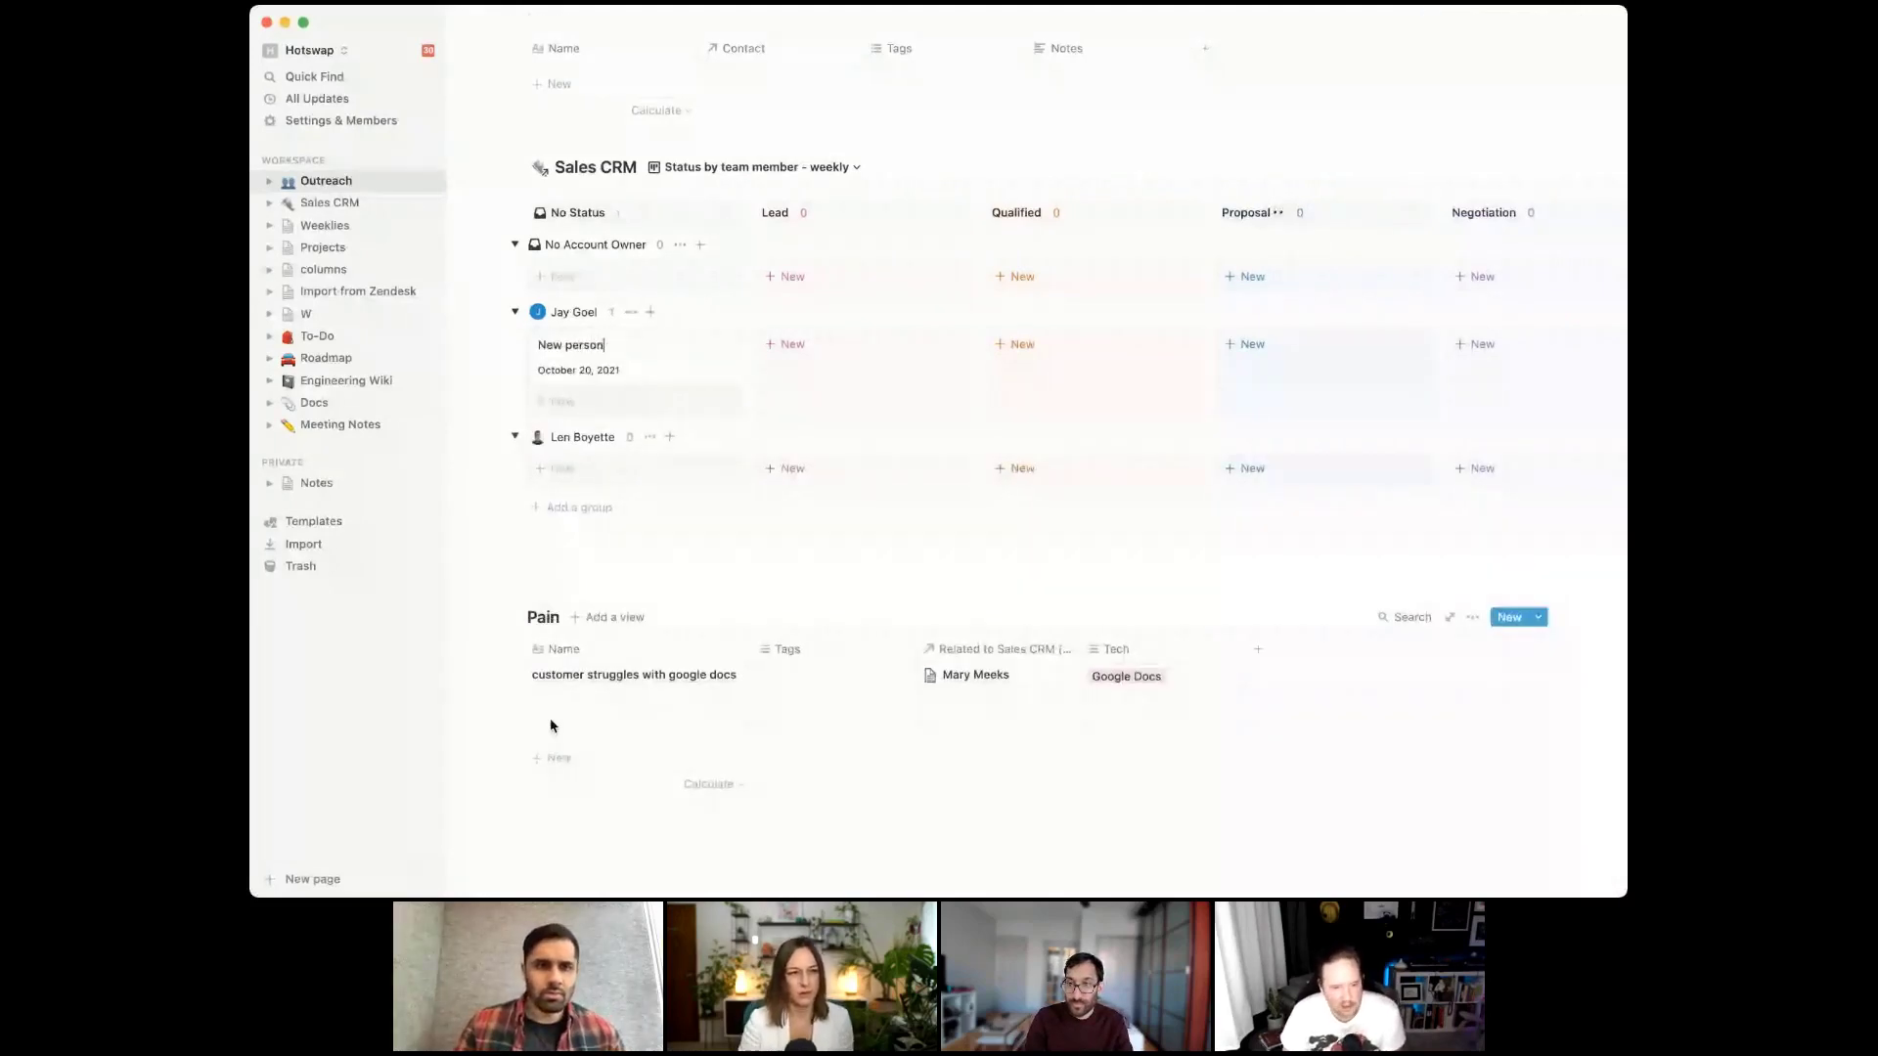
{"action": "key", "text": "Return"}
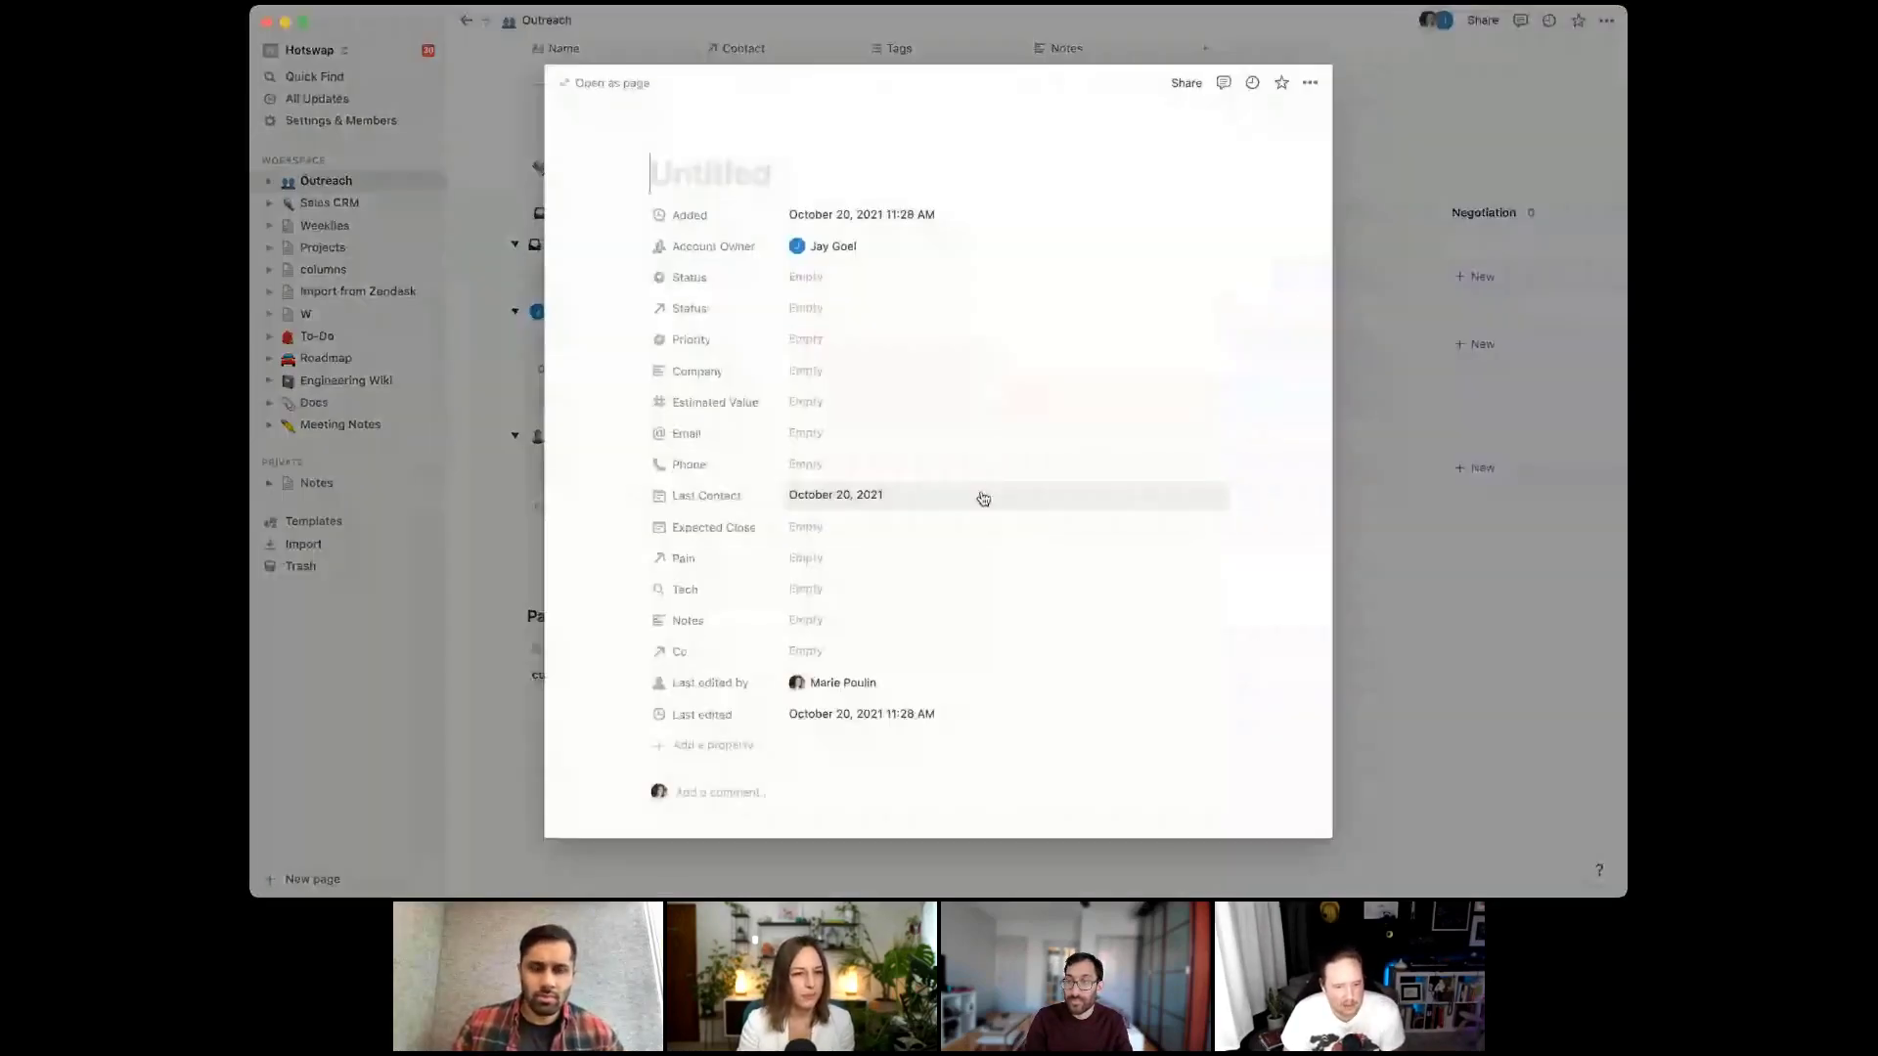
{"action": "left_click", "coordinate": [701, 748]}
{"action": "type", "text": "Clo"}
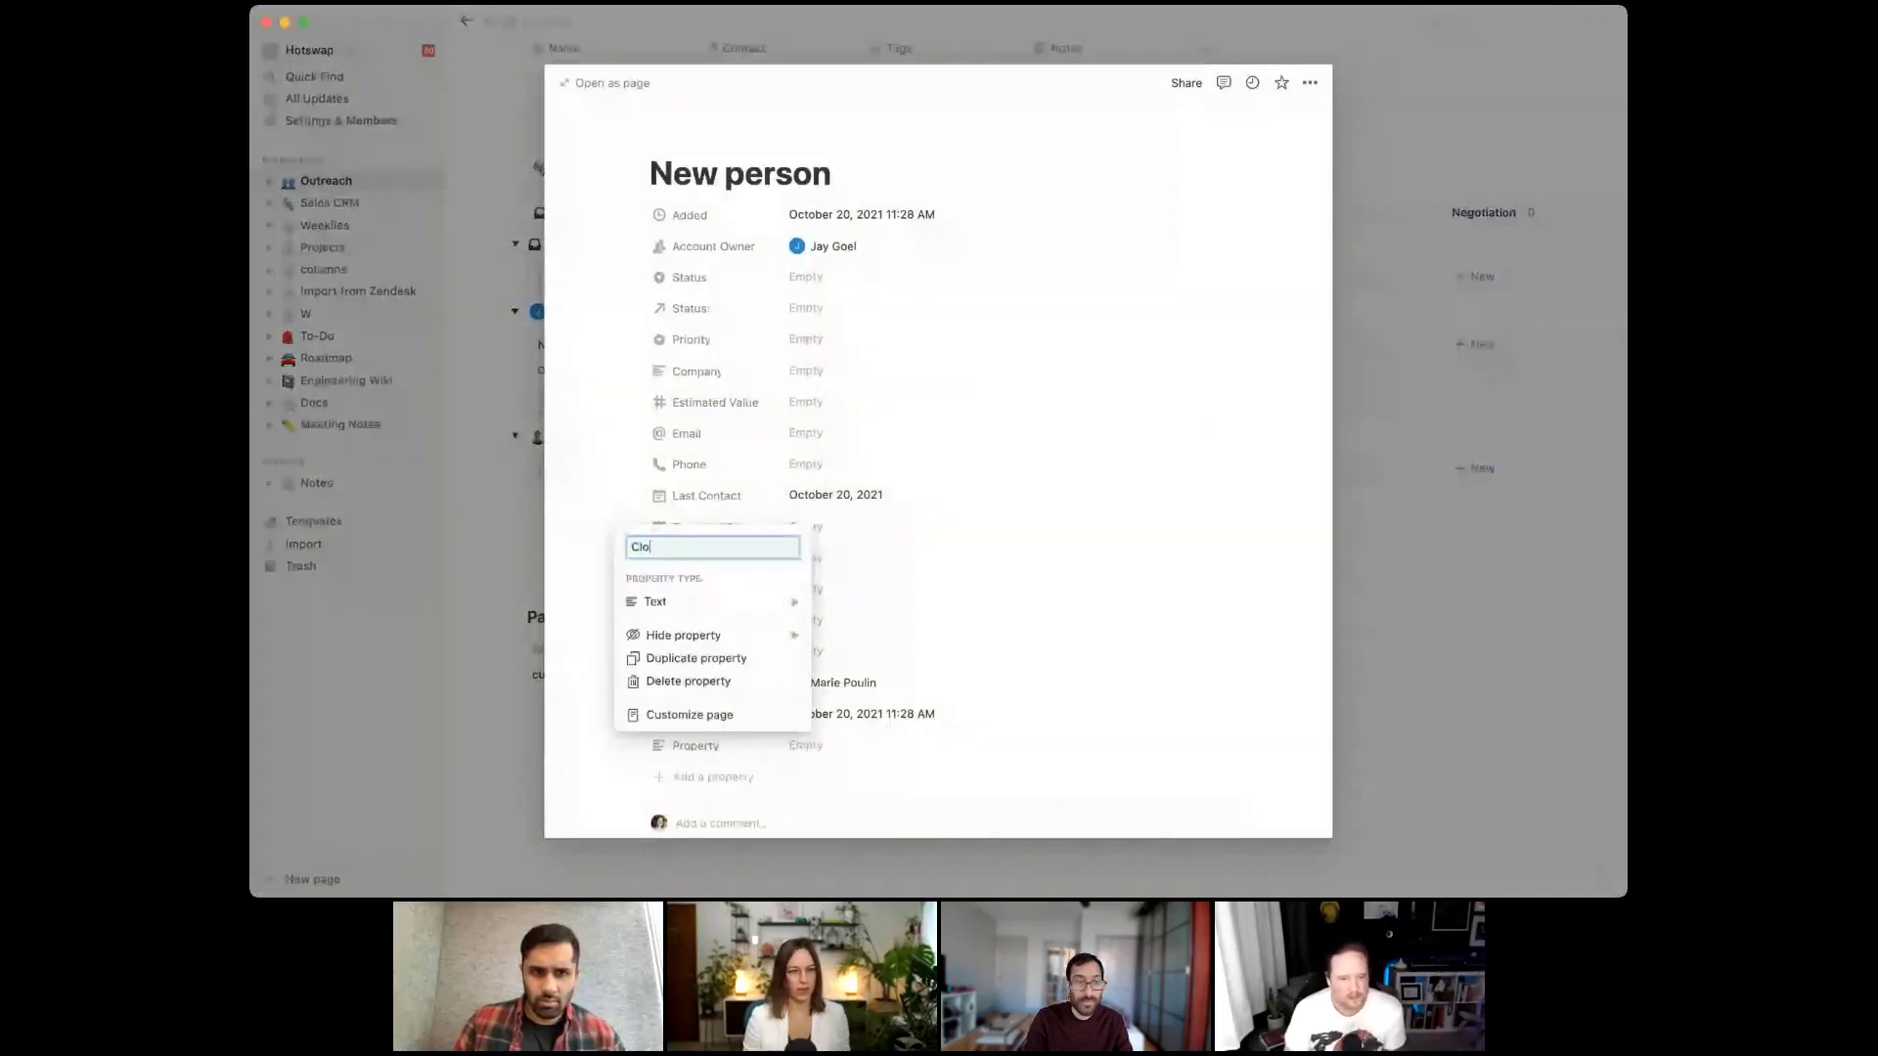
{"action": "type", "text": "sed"}
{"action": "key", "text": "Return"}
{"action": "left_click", "coordinate": [690, 635]}
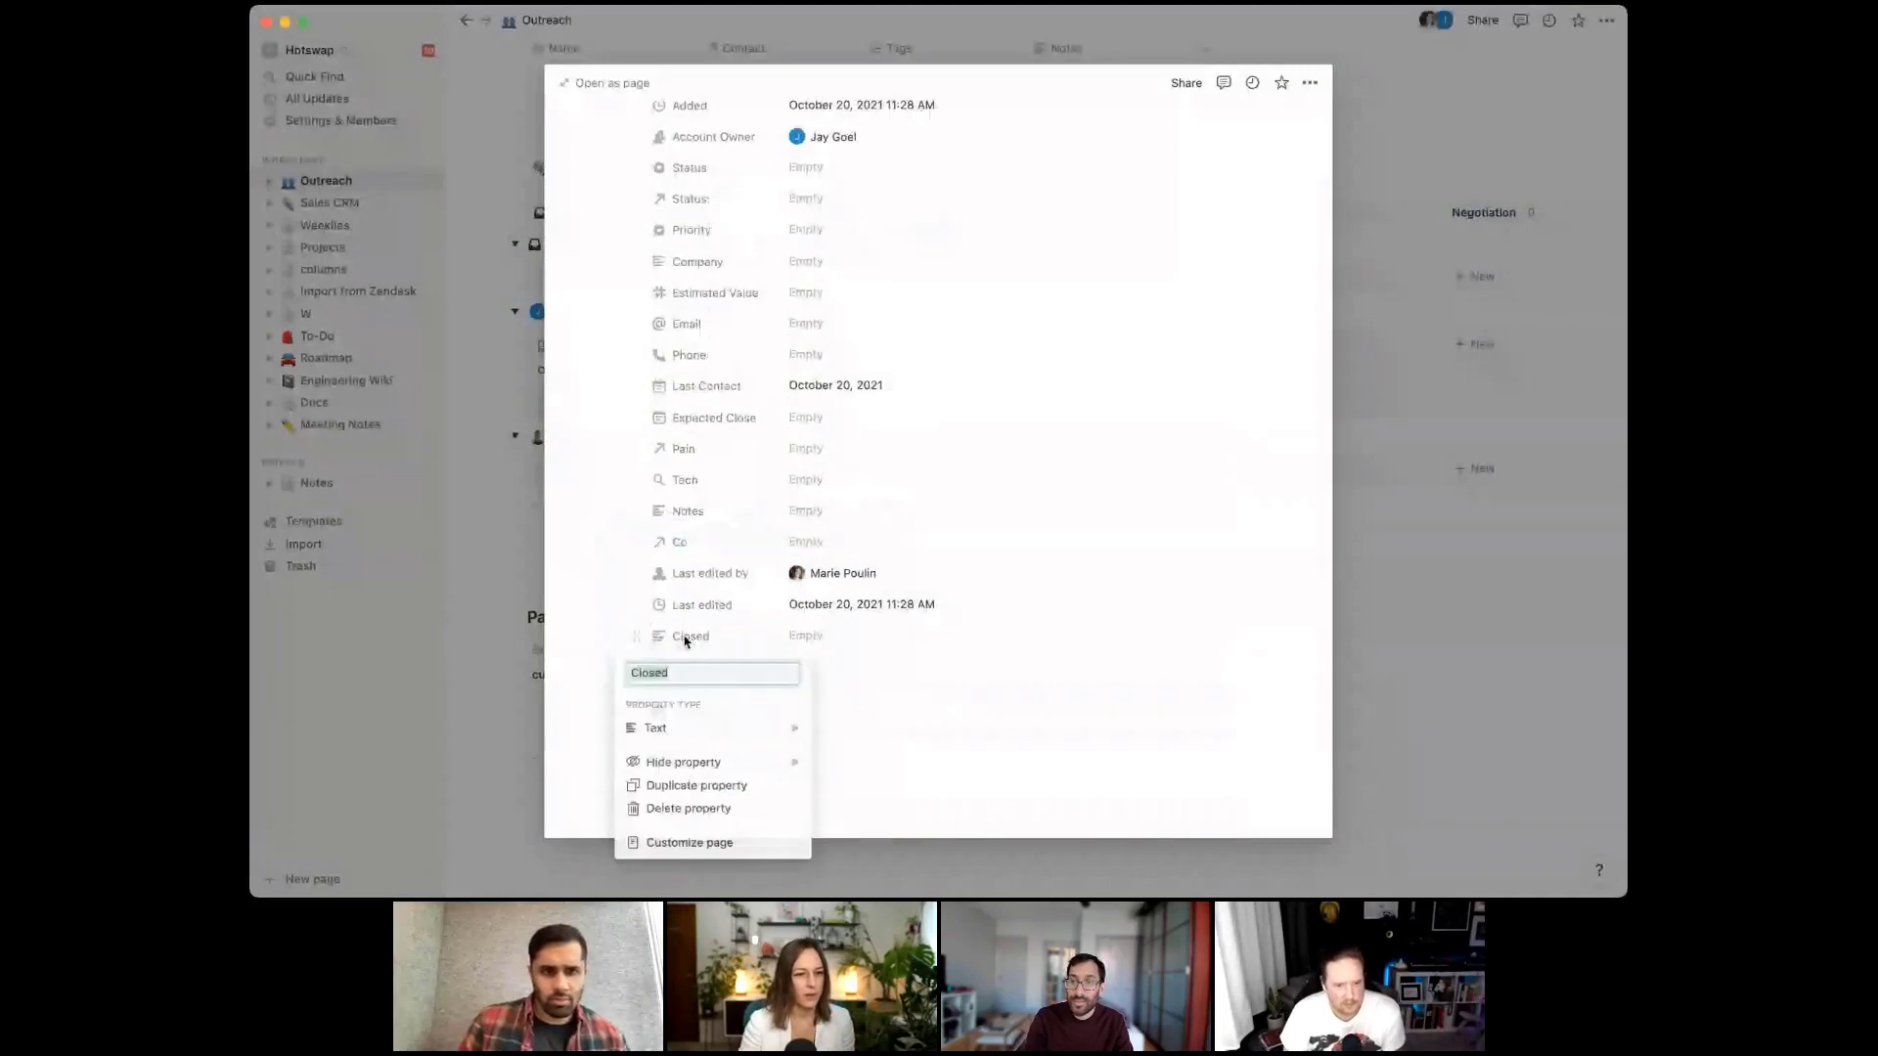
{"action": "mouse_move", "coordinate": [724, 729]}
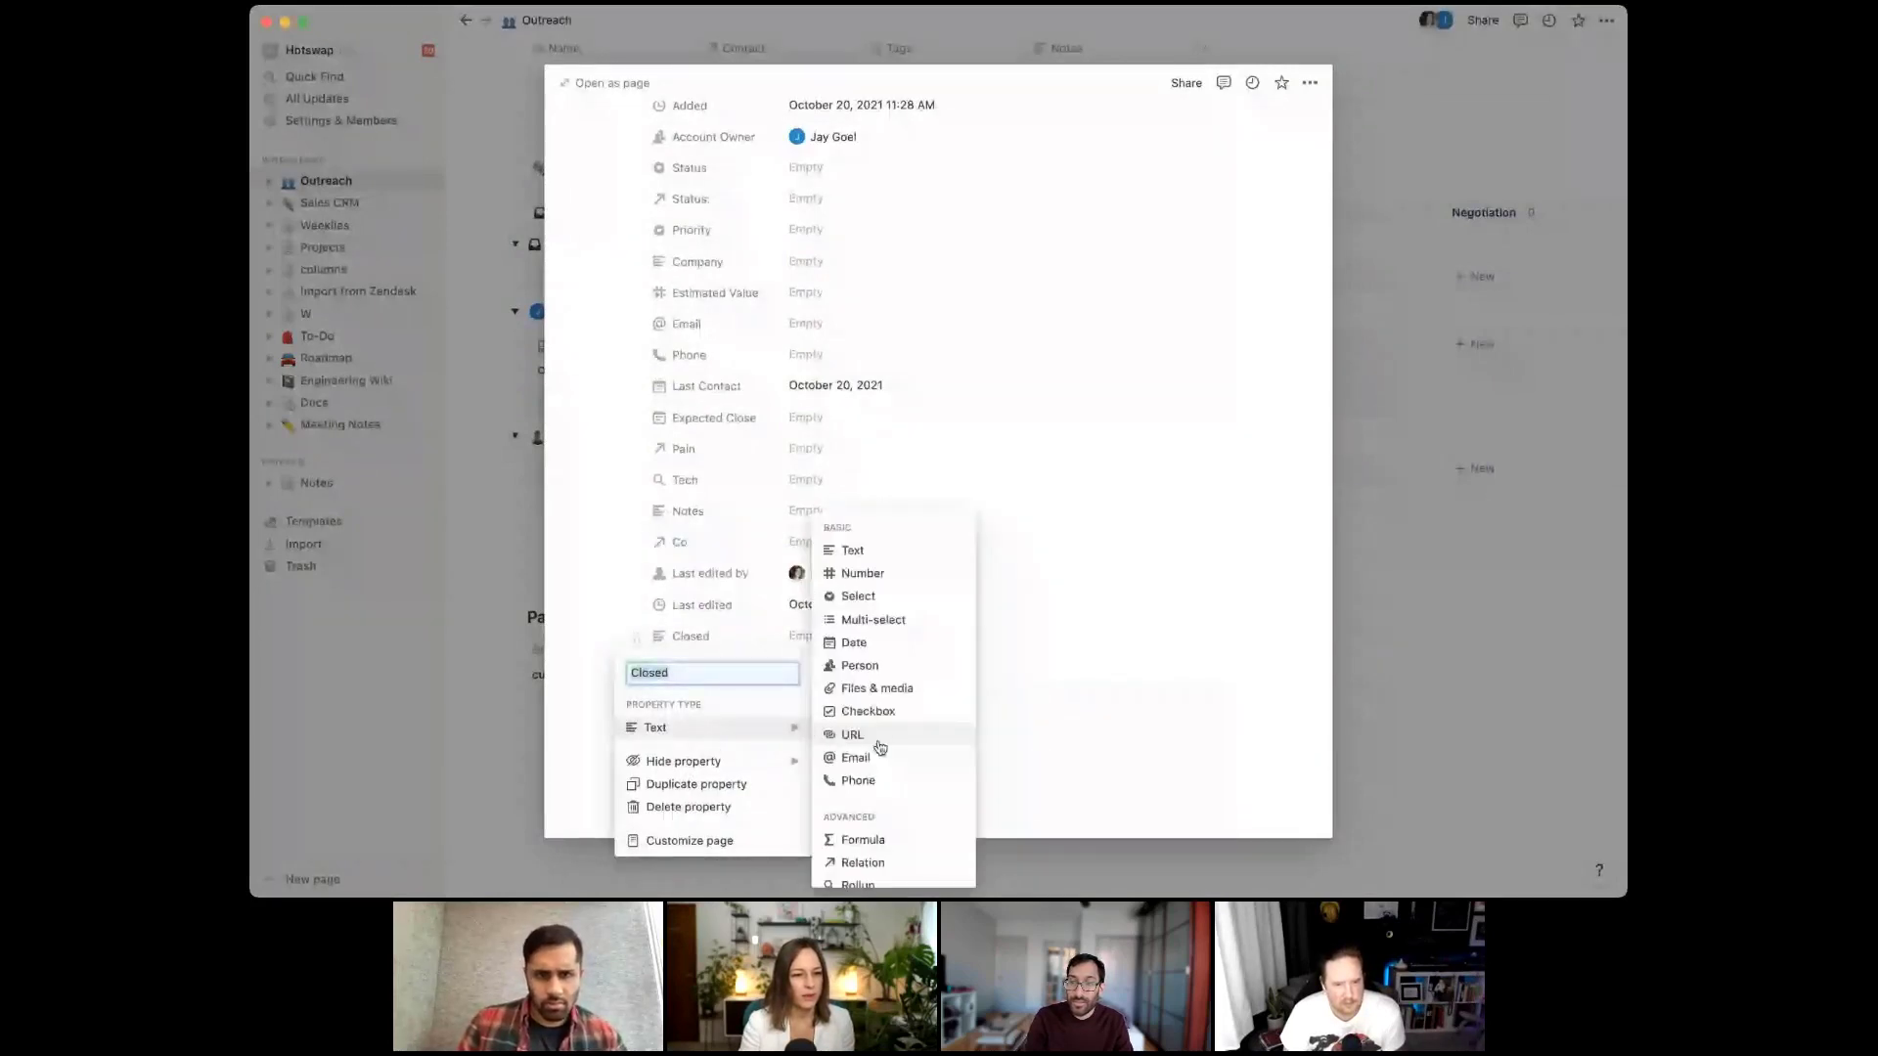
{"action": "left_click", "coordinate": [854, 642]}
{"action": "left_click_drag", "start_coordinate": [636, 635], "coordinate": [679, 565]}
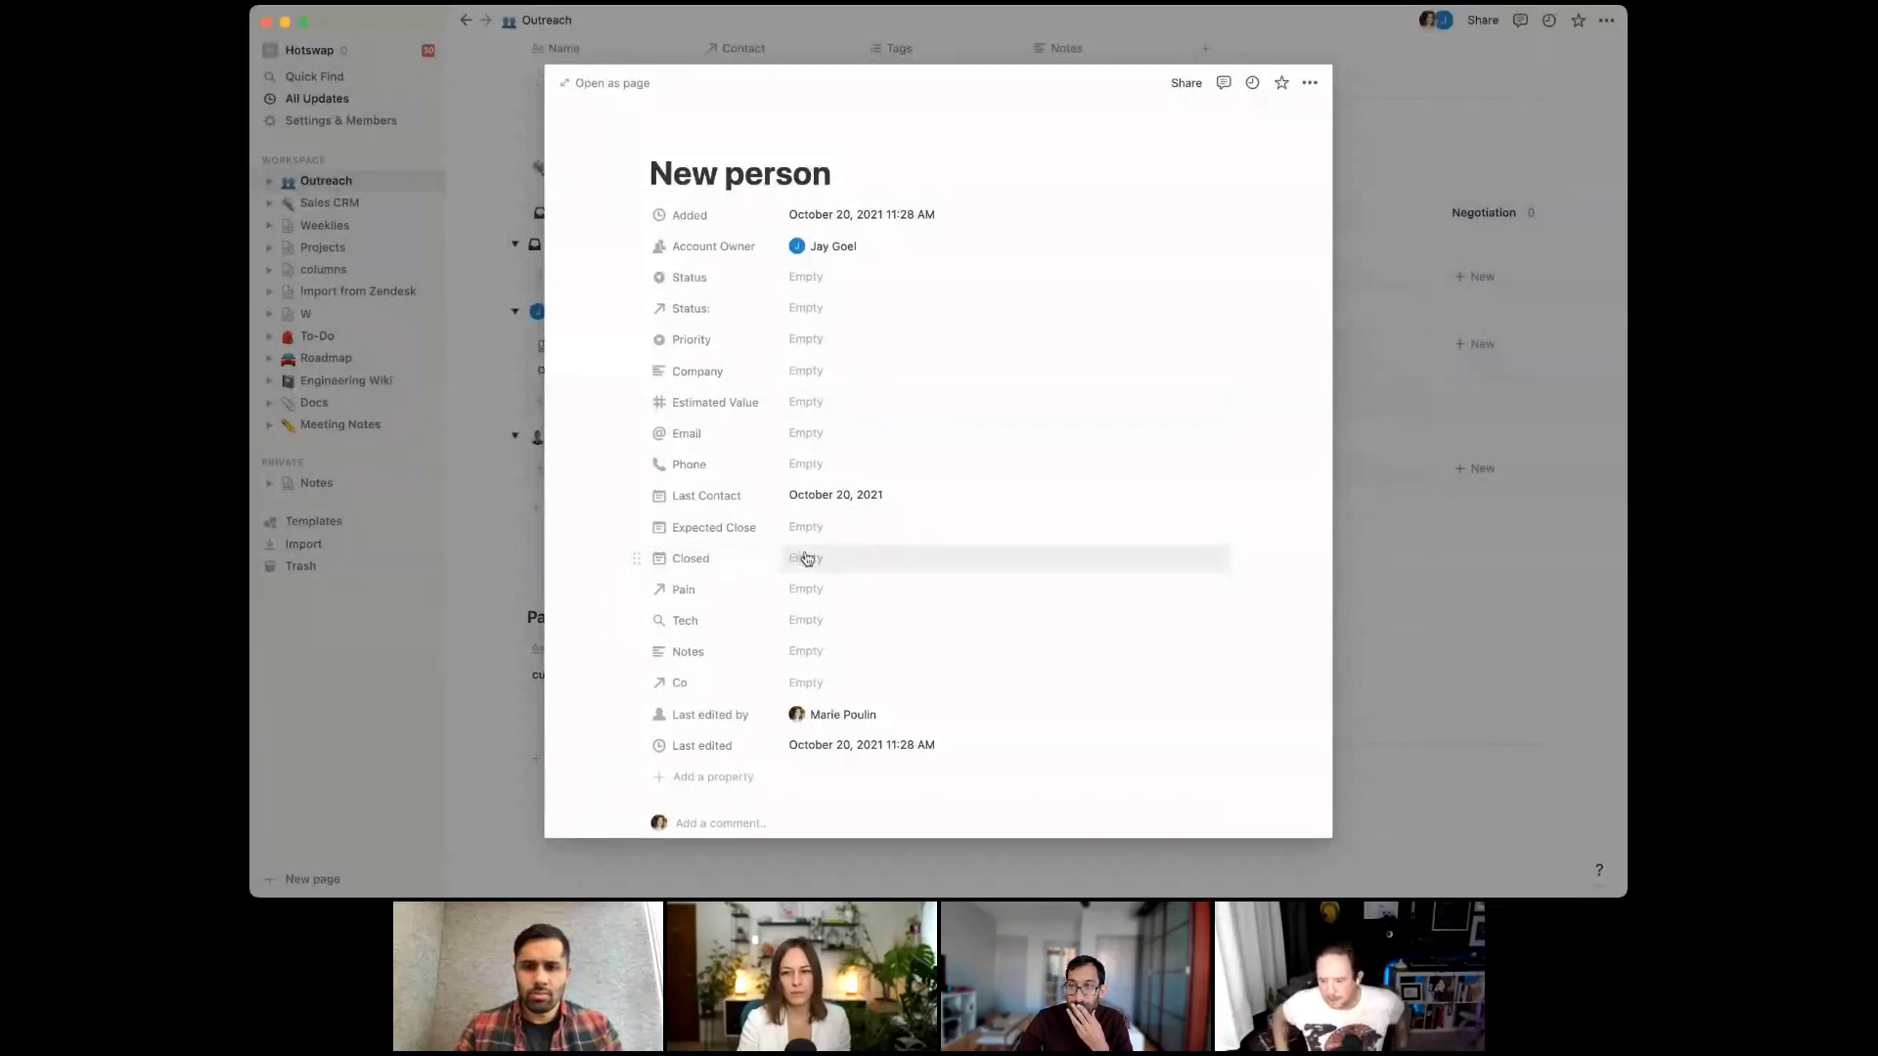
{"action": "left_click", "coordinate": [1457, 259]}
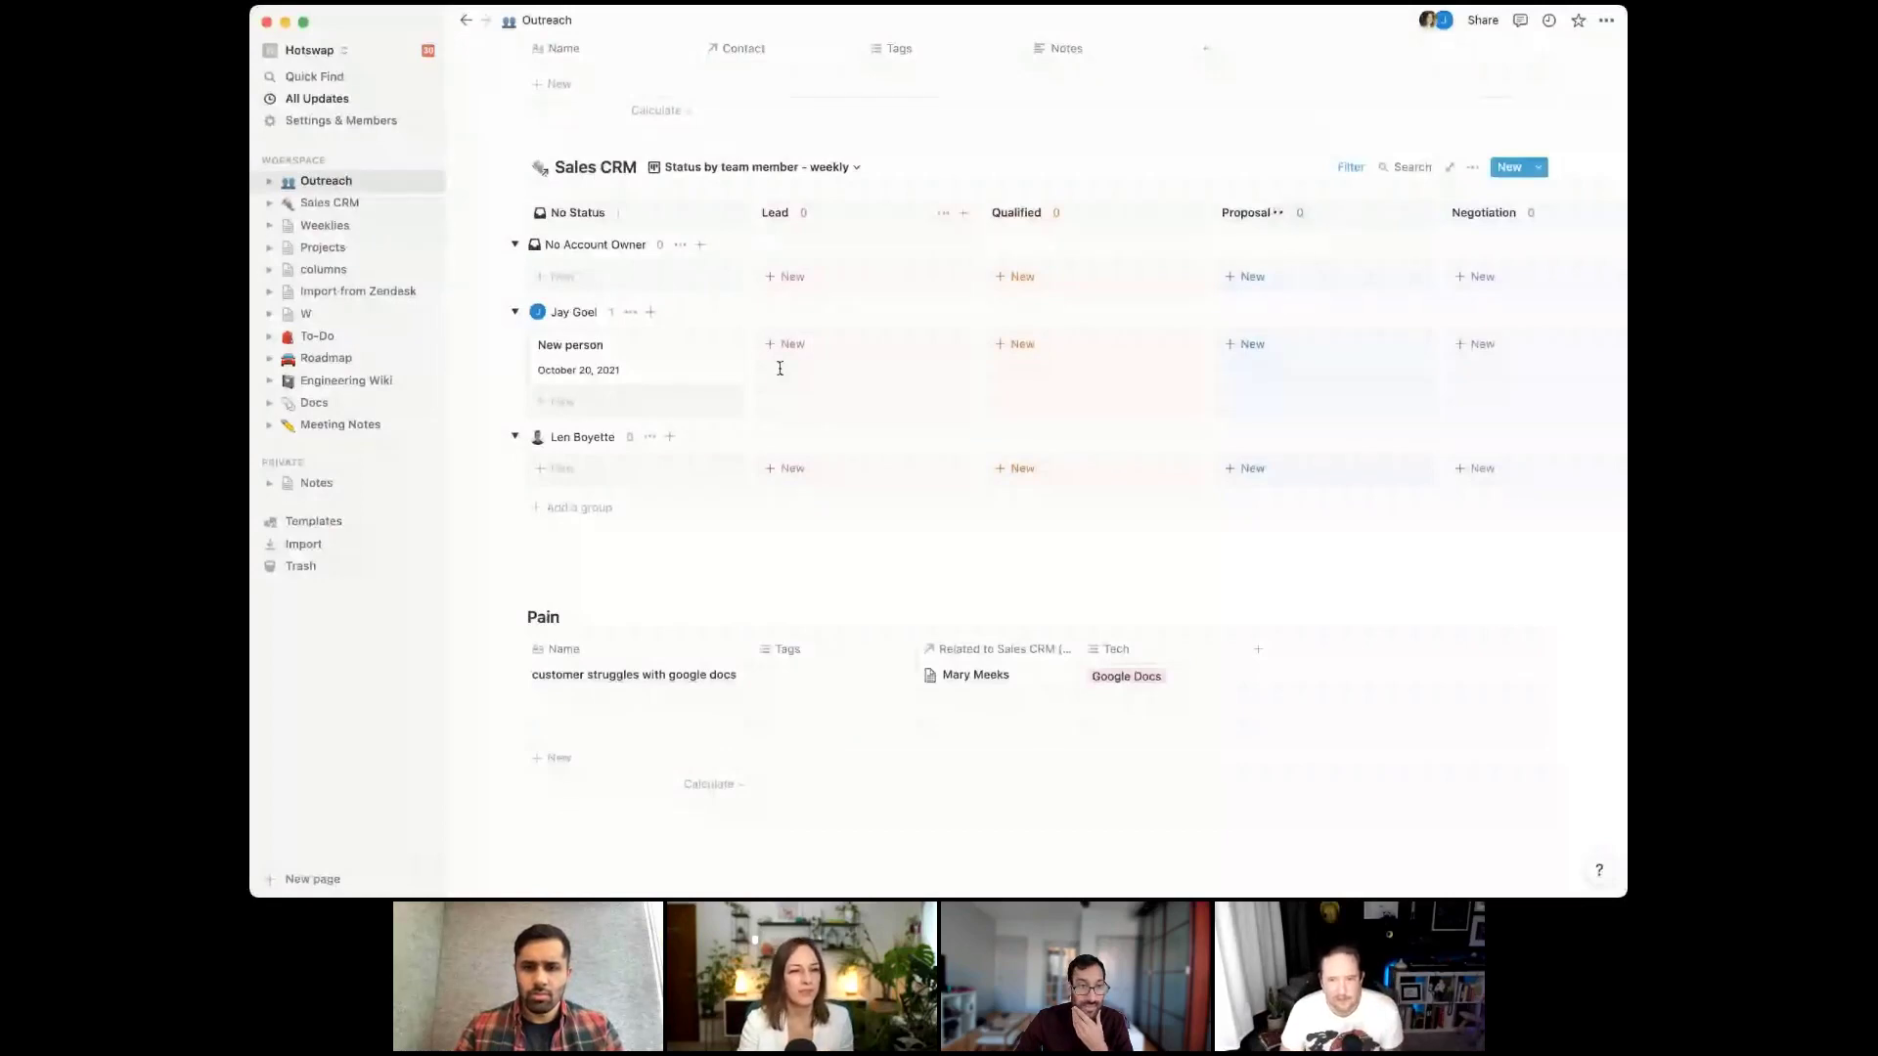
{"action": "left_click", "coordinate": [1346, 168]}
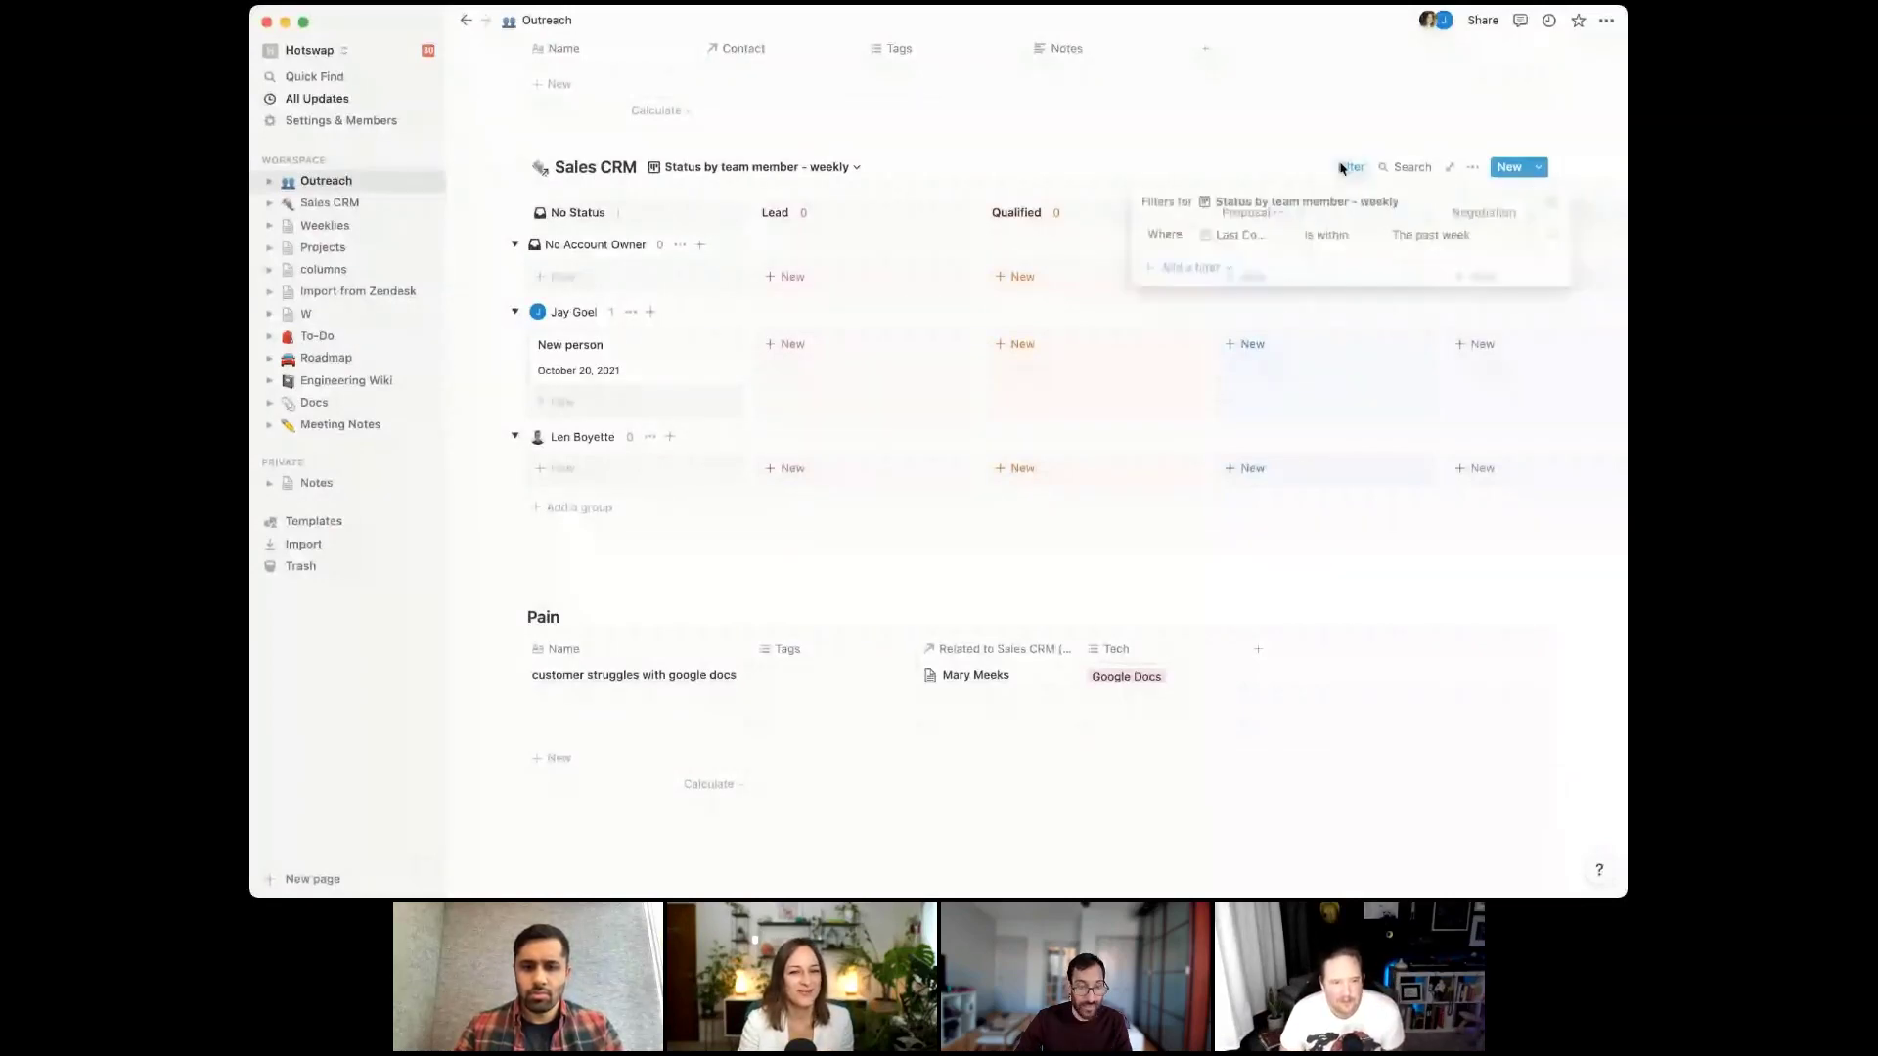
{"action": "left_click", "coordinate": [1191, 267]}
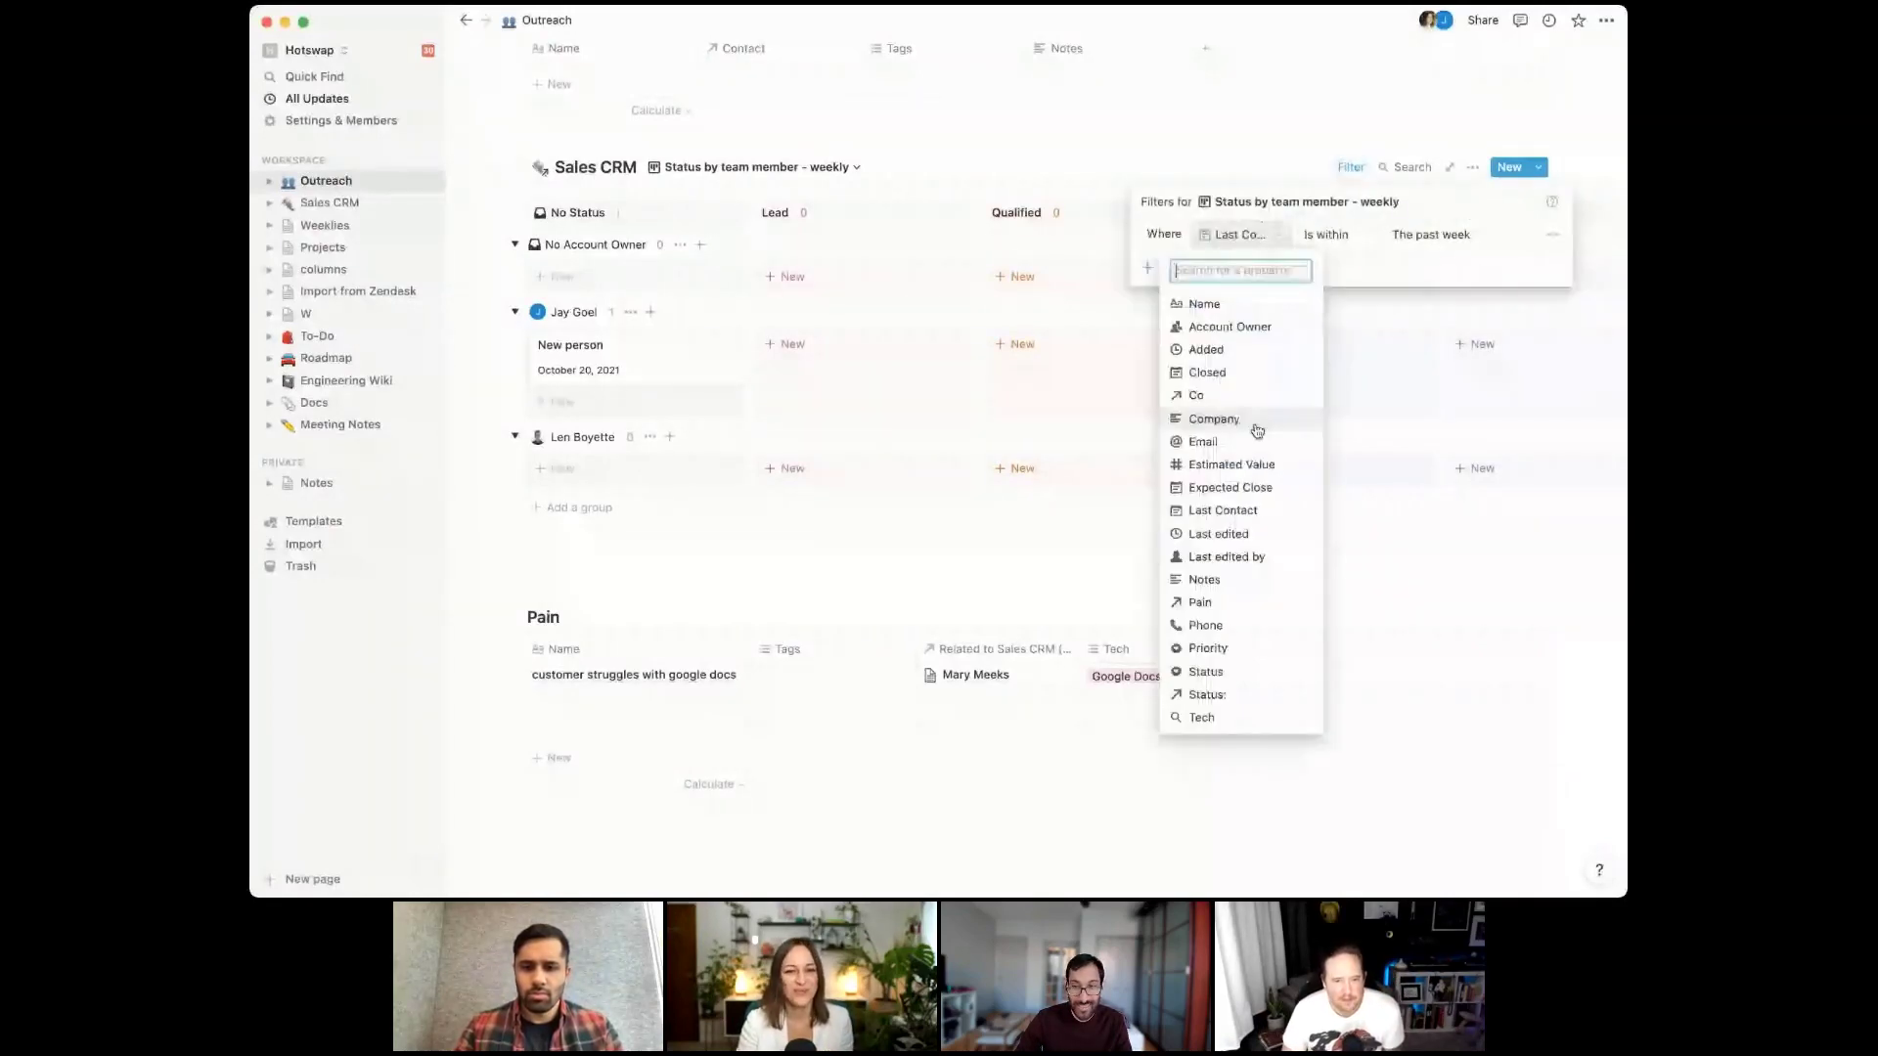
{"action": "left_click", "coordinate": [1225, 137]}
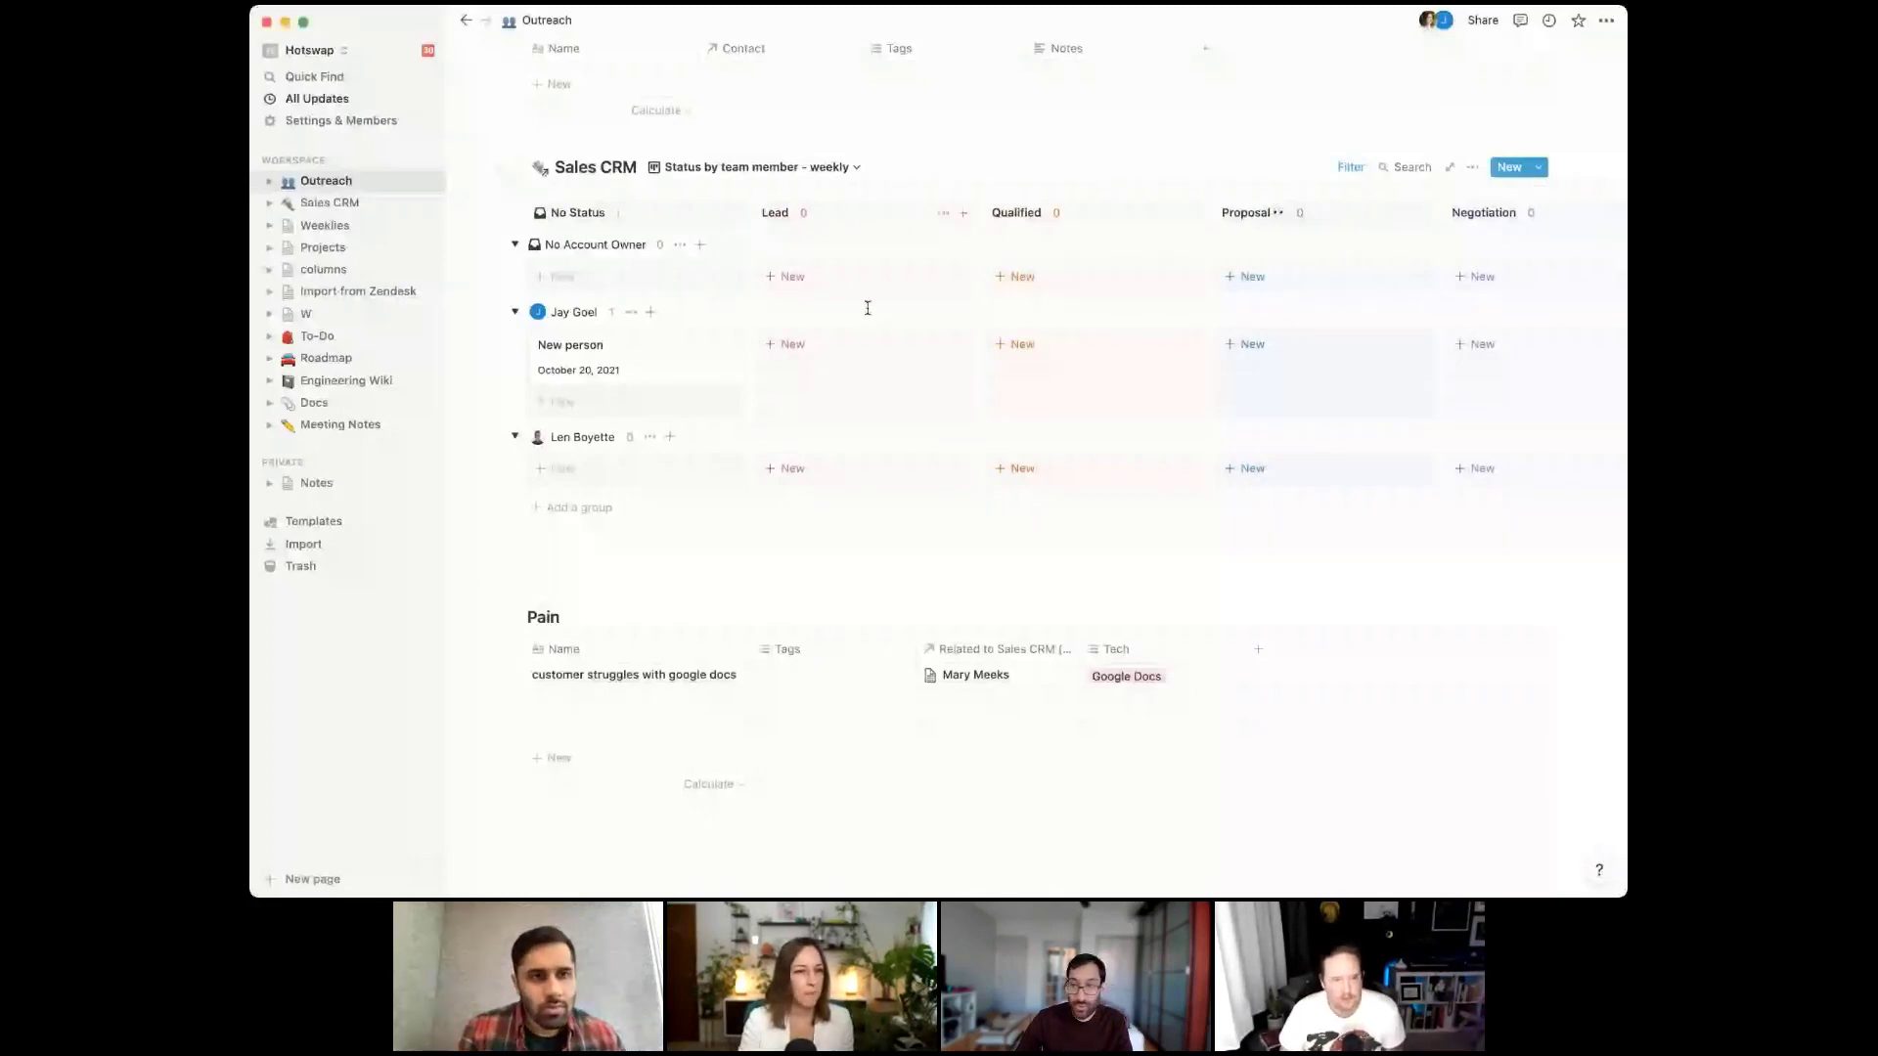
{"action": "scroll", "coordinate": [867, 308], "scroll_direction": "up", "scroll_amount": 5}
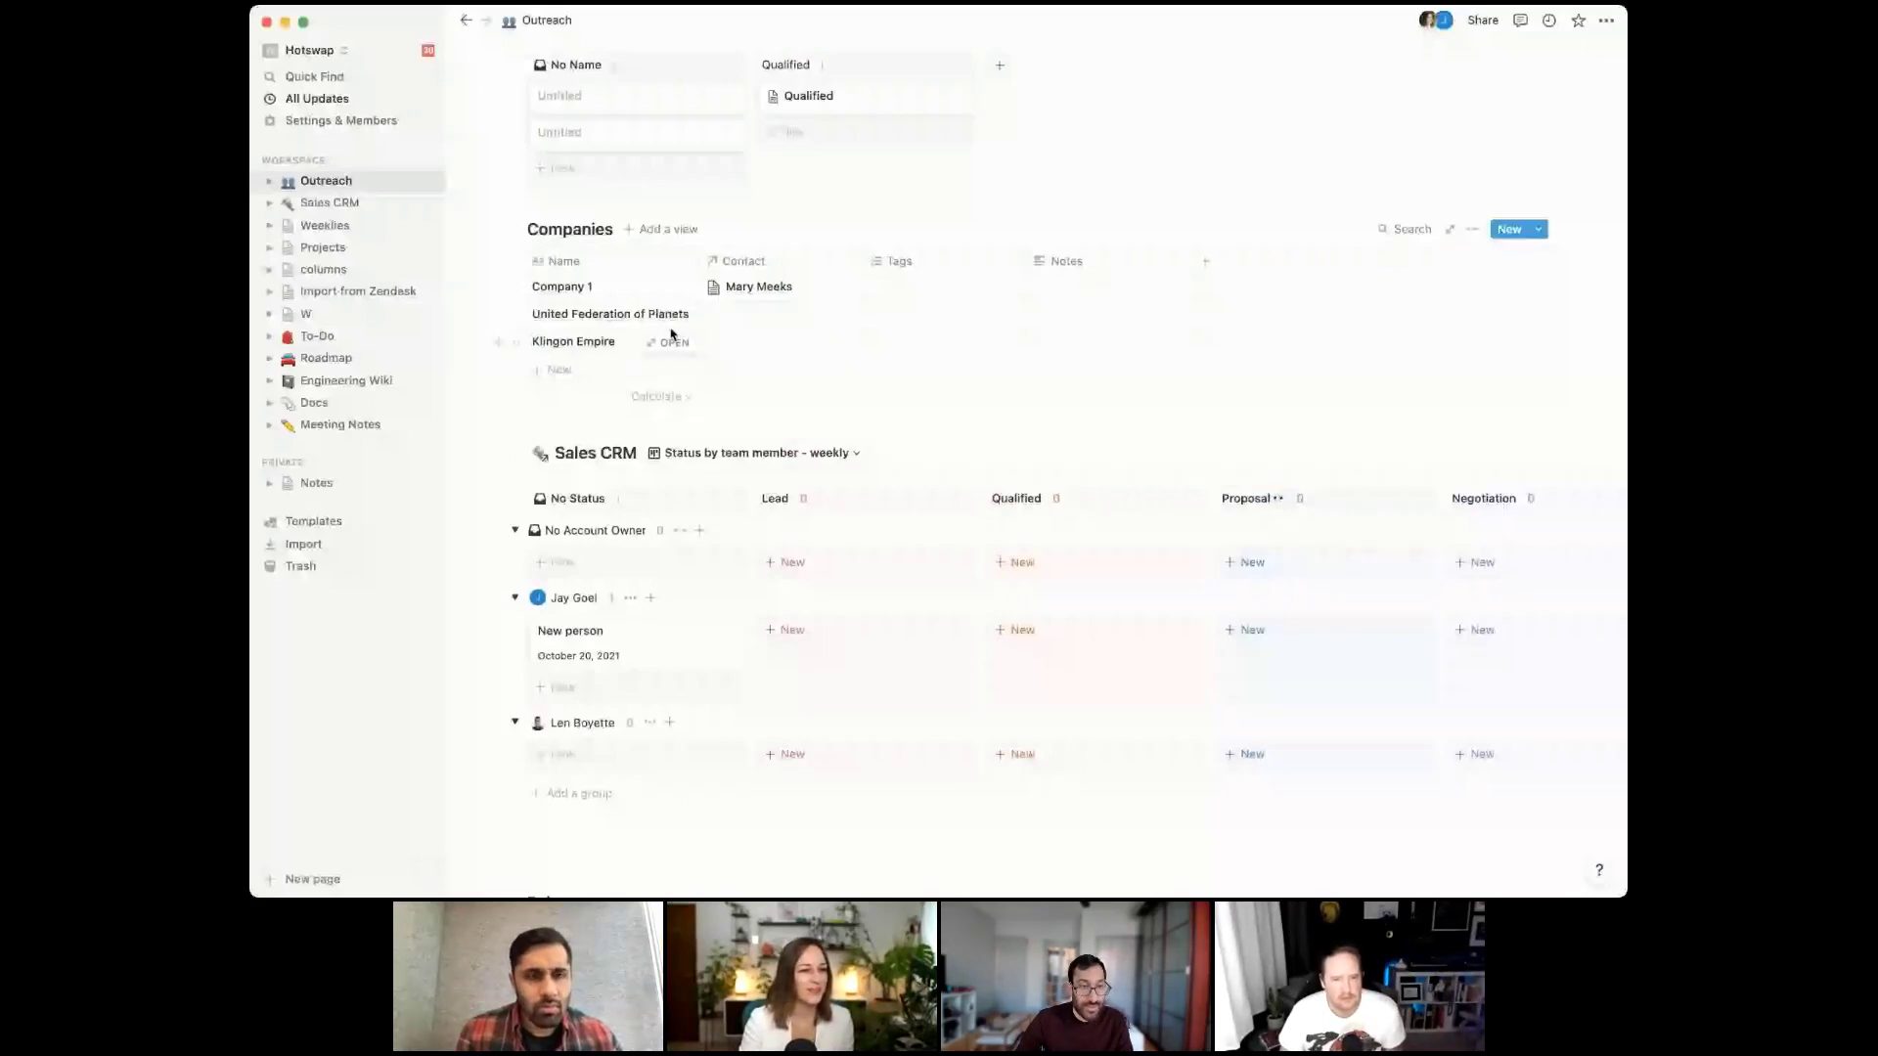
Scroll back across the board and open the relation picker for Klingon Empire's empty Contact cell
{"action": "scroll", "coordinate": [671, 334], "scroll_direction": "up", "scroll_amount": 5}
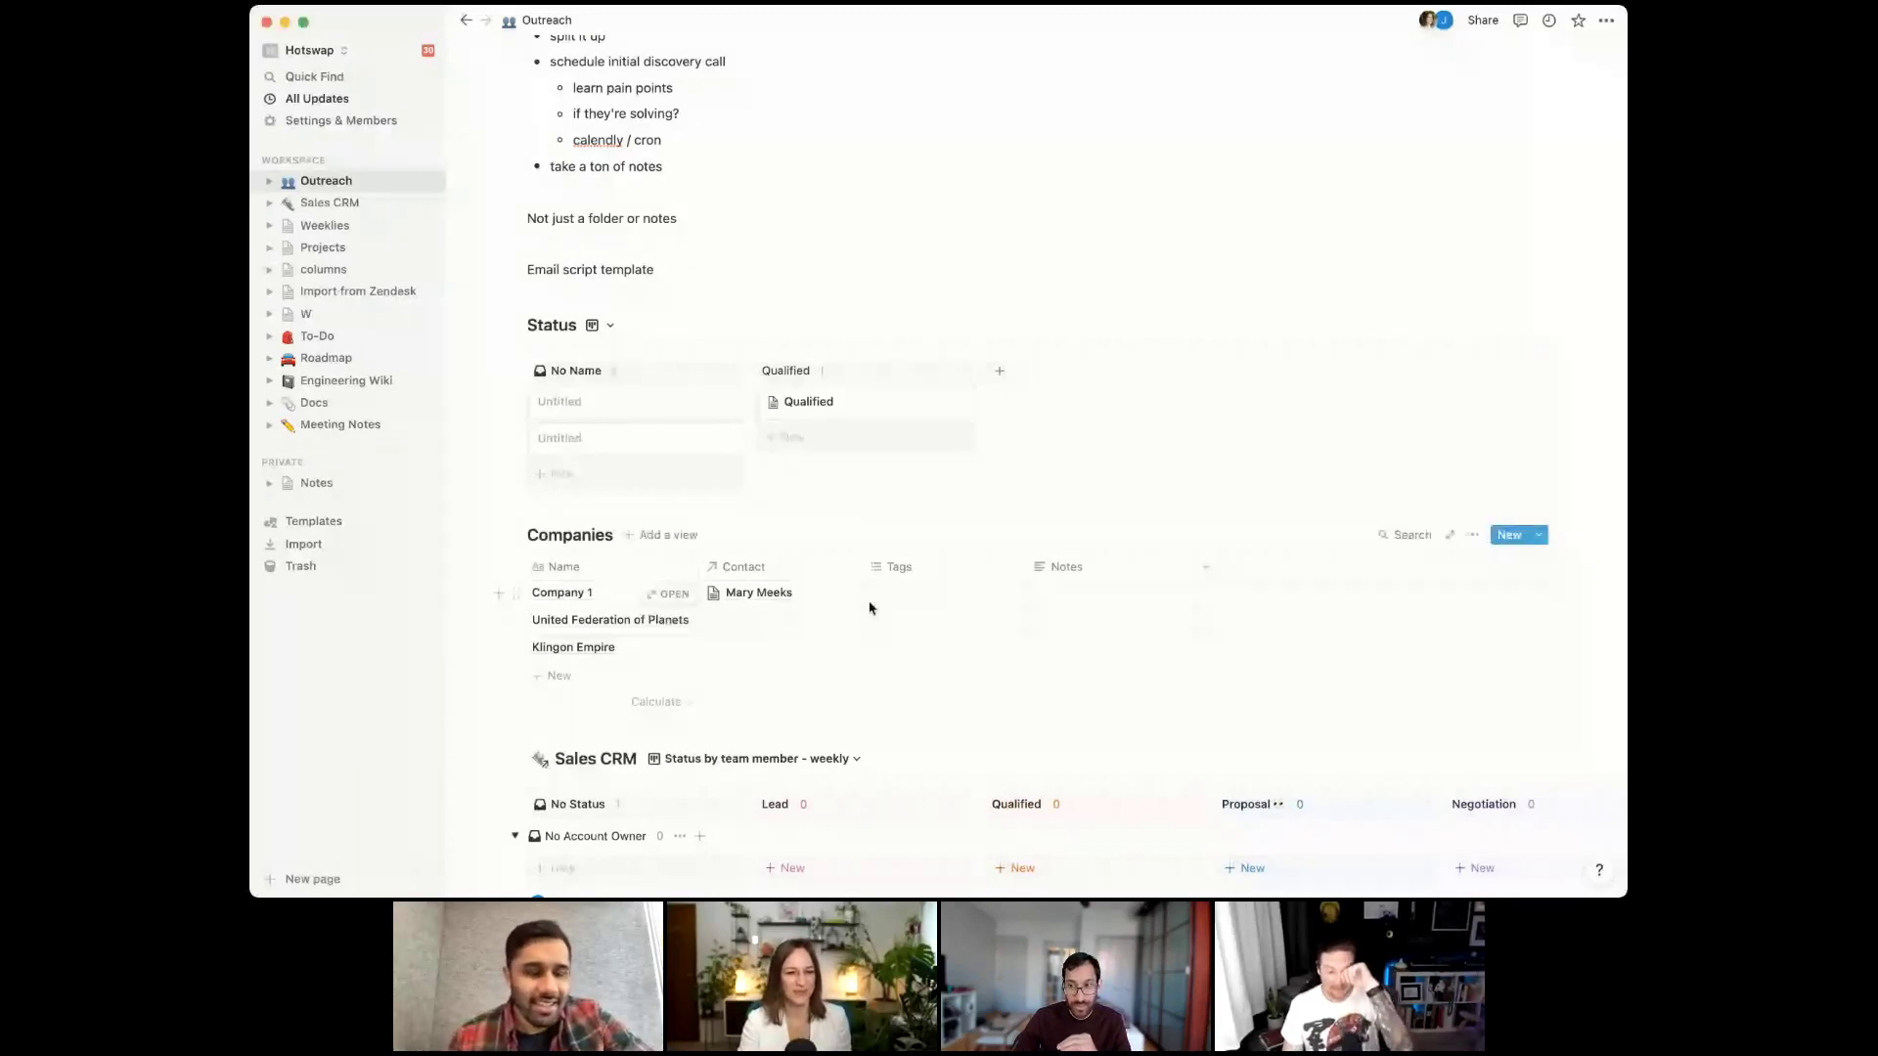
{"action": "scroll", "coordinate": [847, 633], "scroll_direction": "down", "scroll_amount": 1}
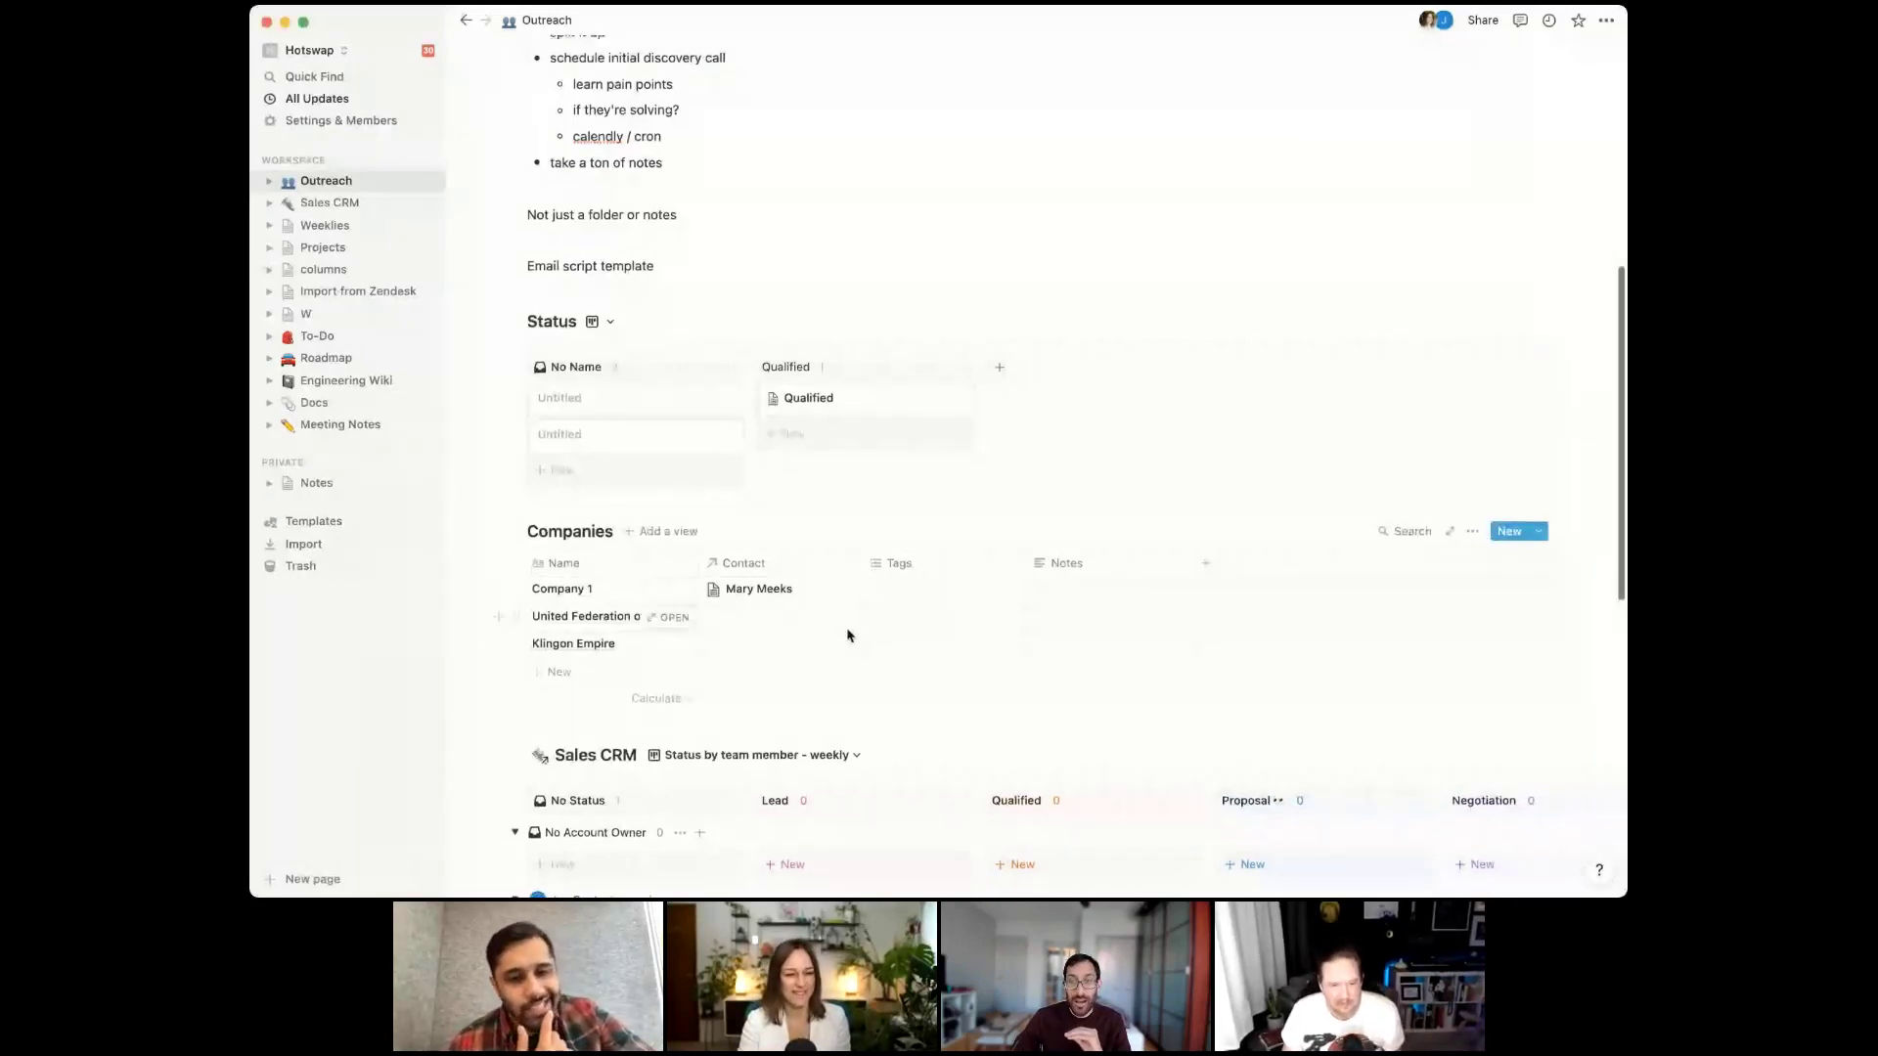
{"action": "scroll", "coordinate": [847, 634], "scroll_direction": "down", "scroll_amount": 5}
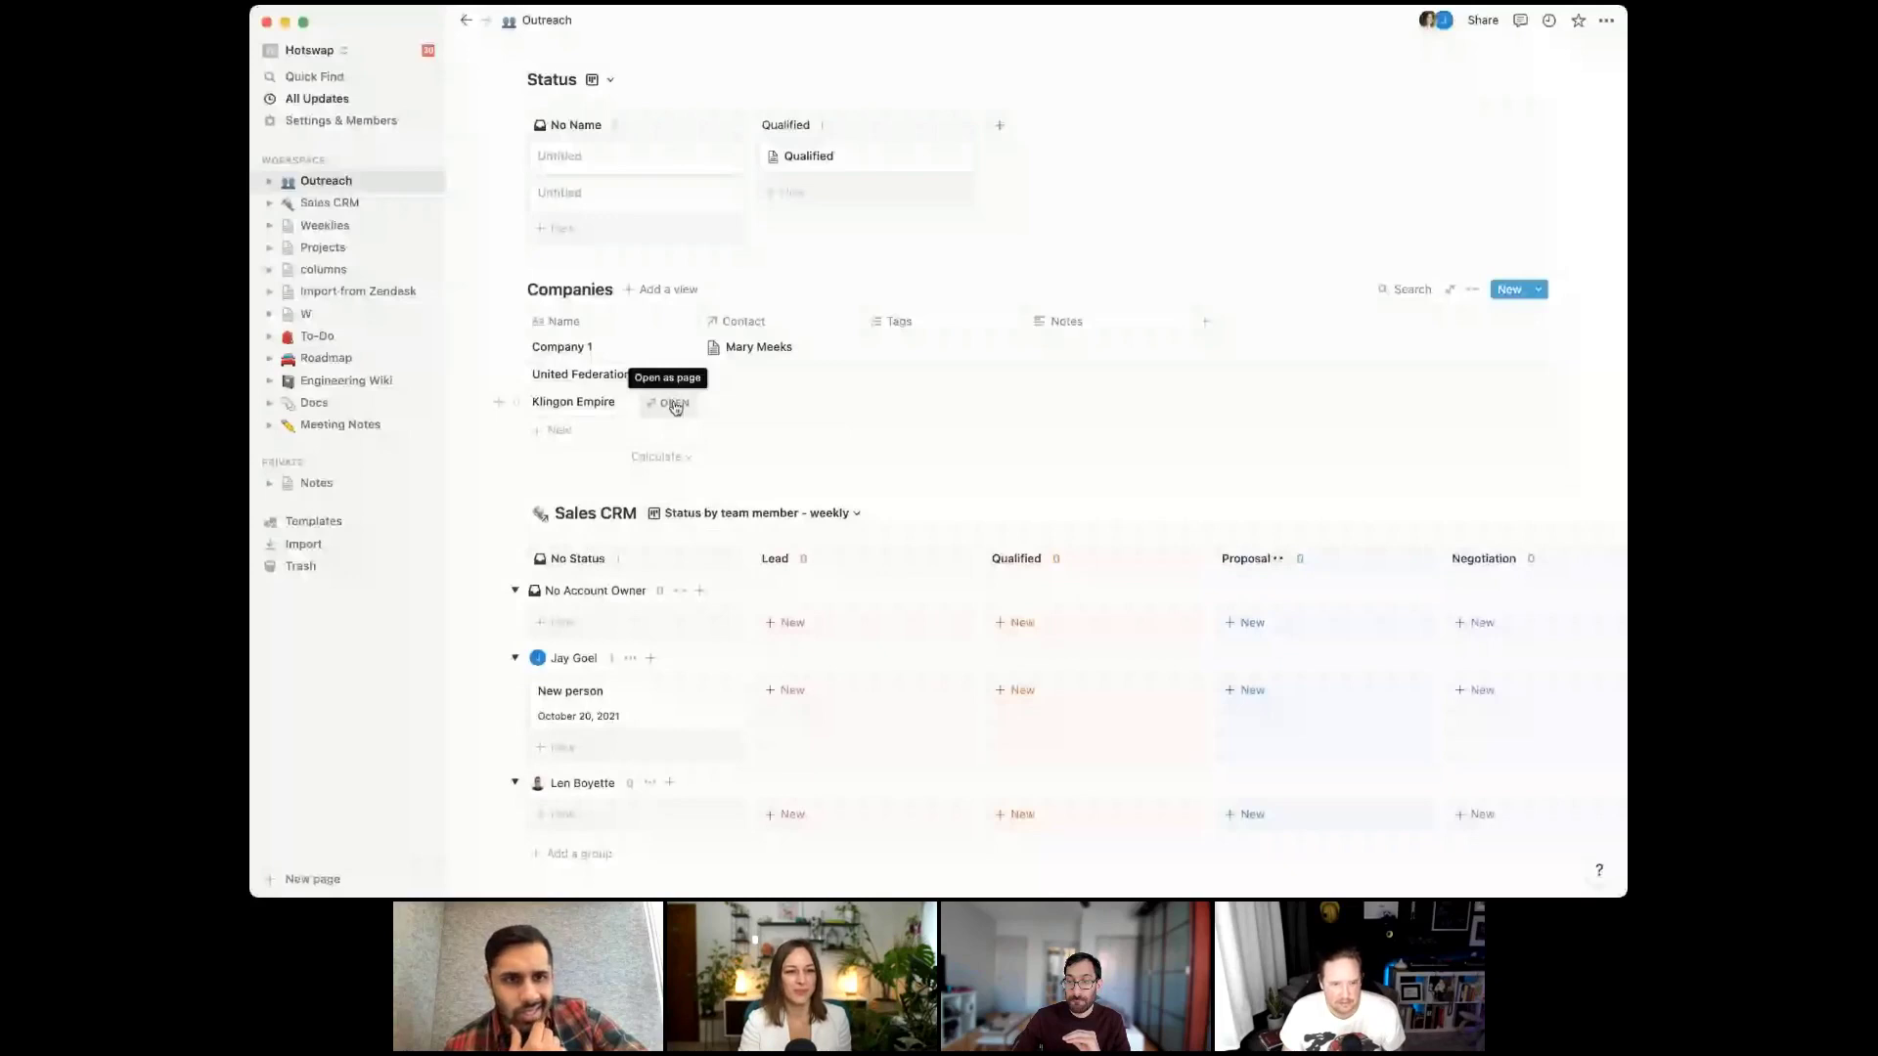
{"action": "scroll", "coordinate": [826, 445], "scroll_direction": "down", "scroll_amount": 1}
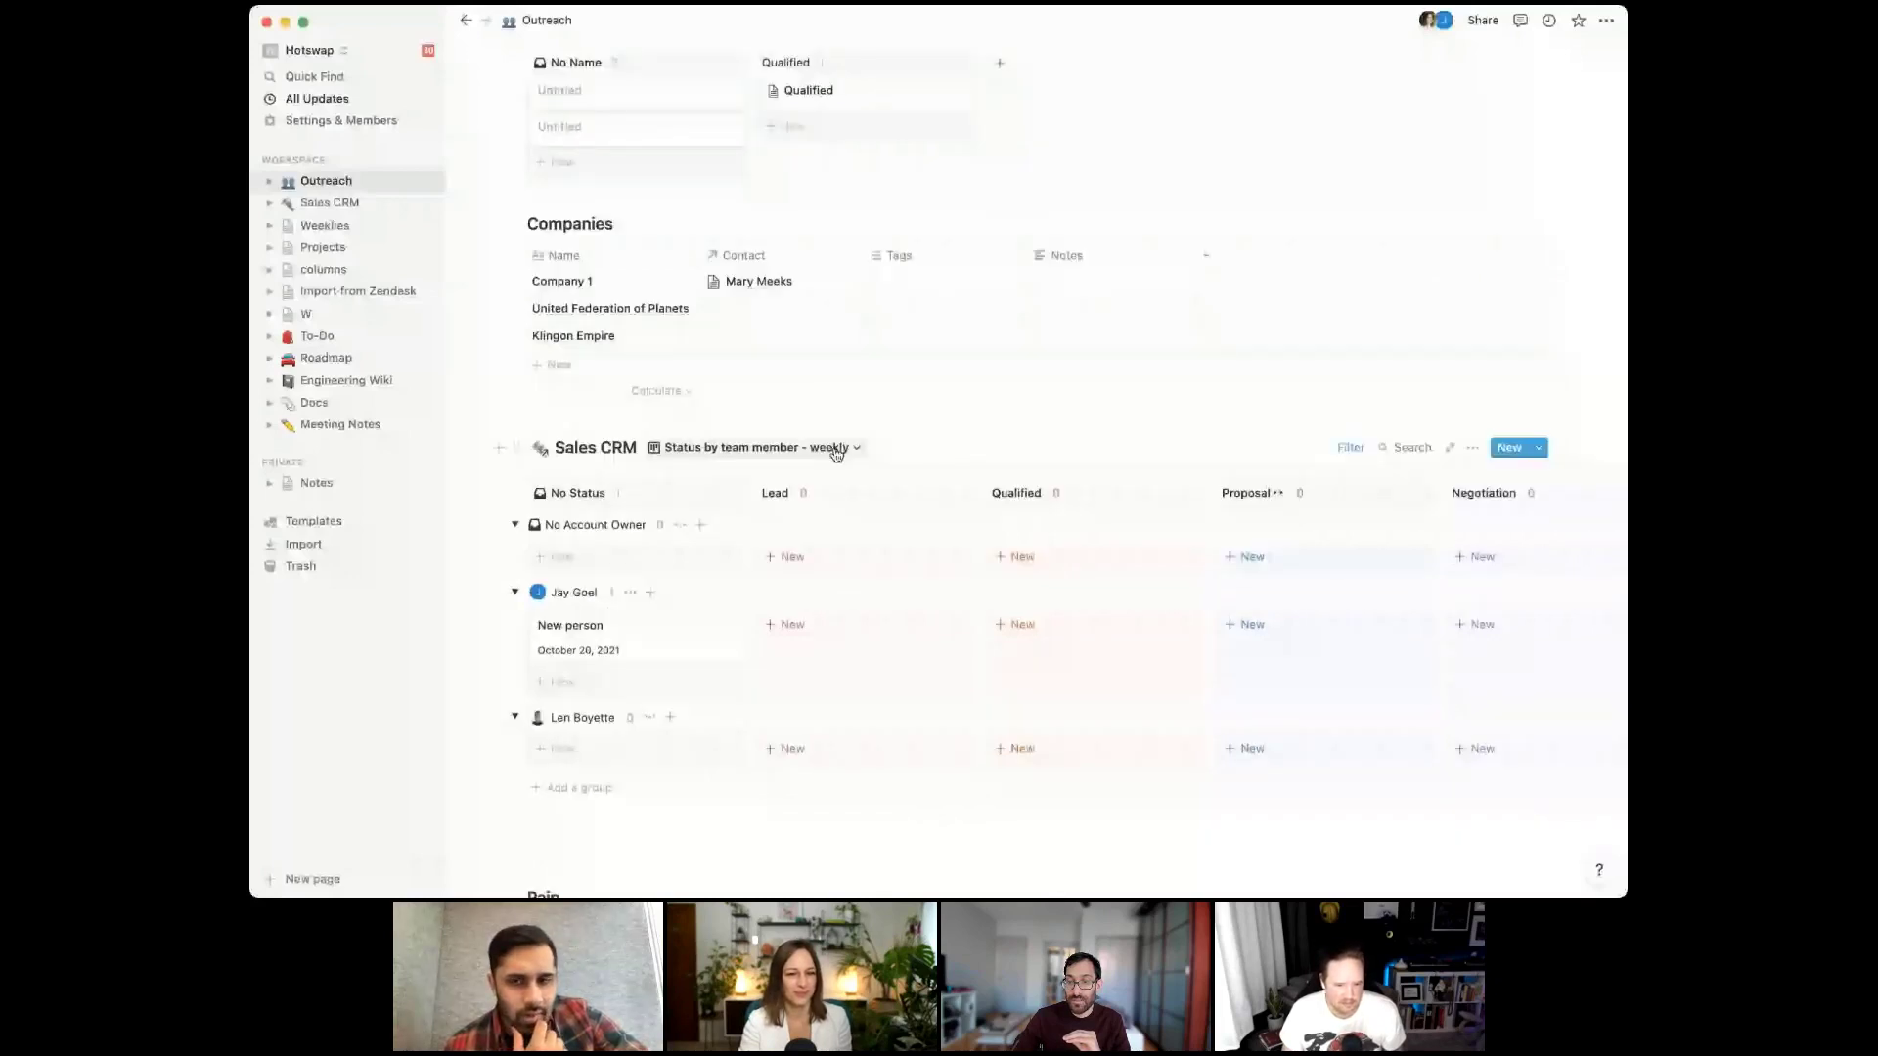
{"action": "scroll", "coordinate": [1048, 557], "scroll_direction": "right", "scroll_amount": 5}
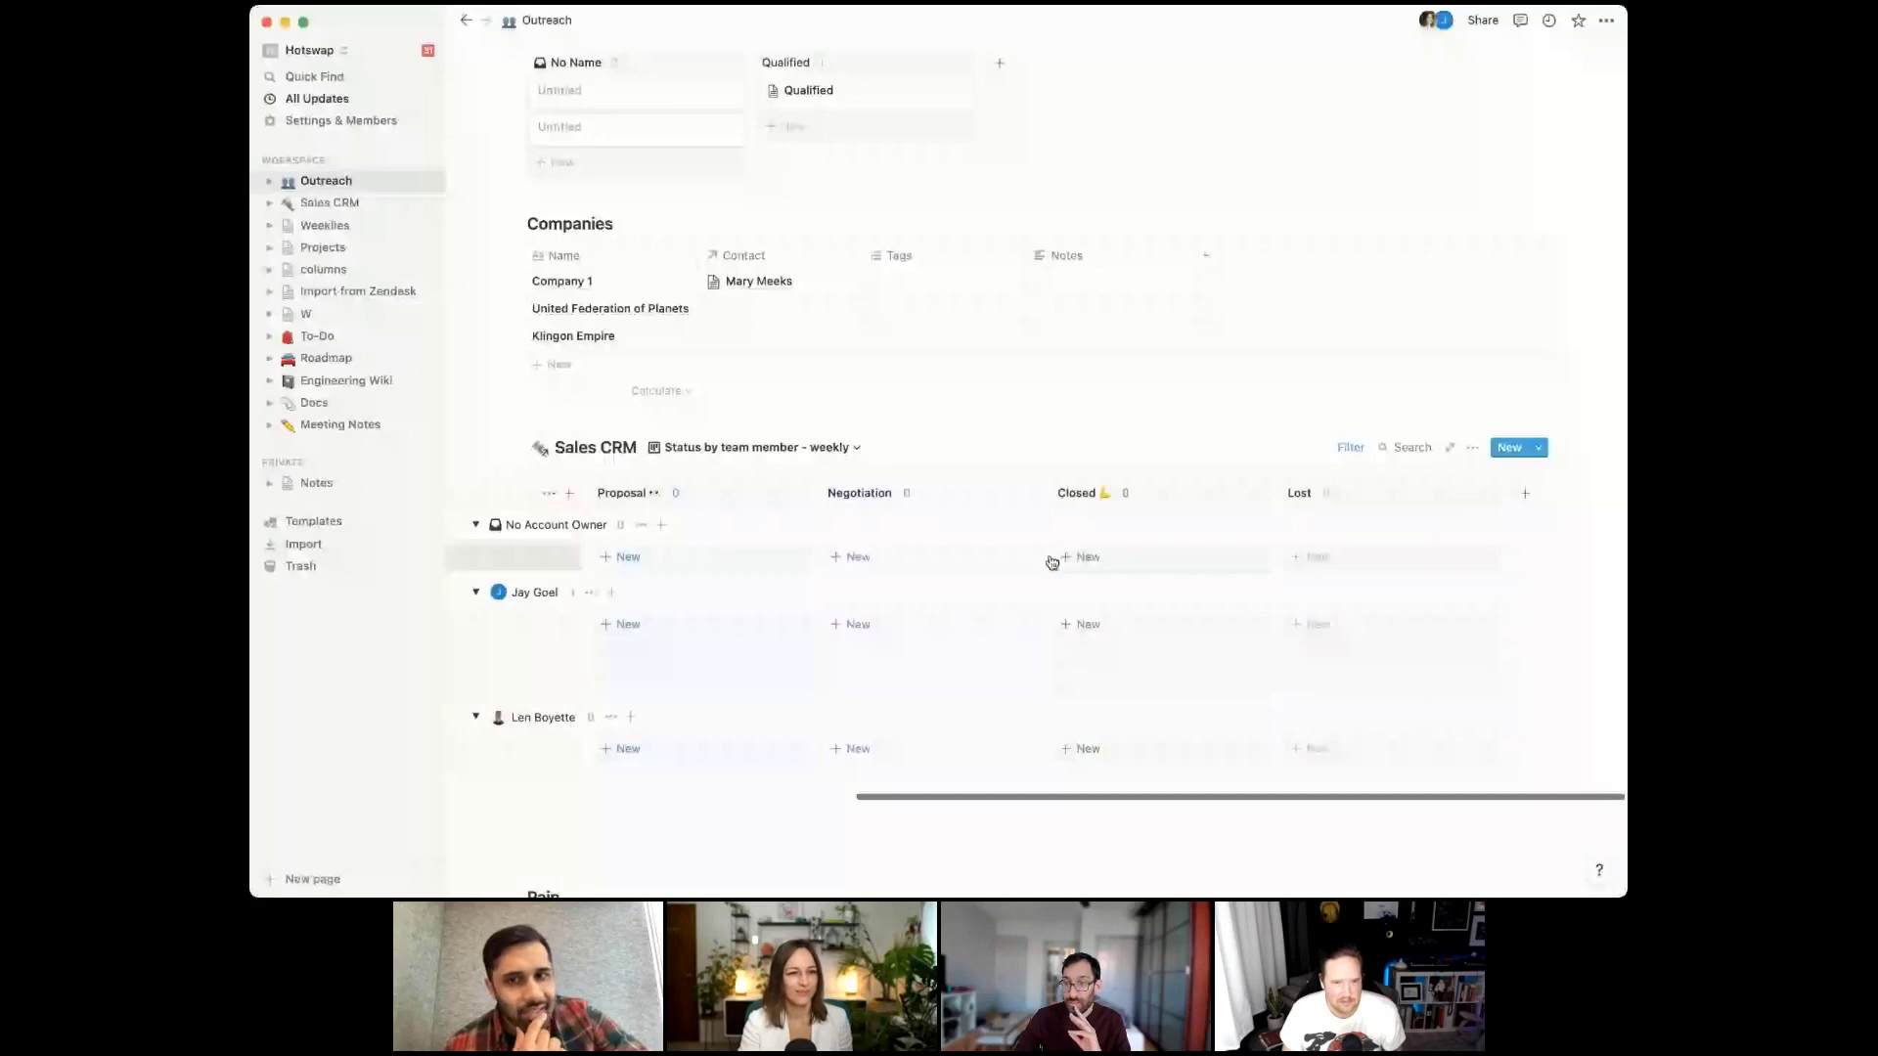
{"action": "scroll", "coordinate": [1051, 561], "scroll_direction": "left", "scroll_amount": 5}
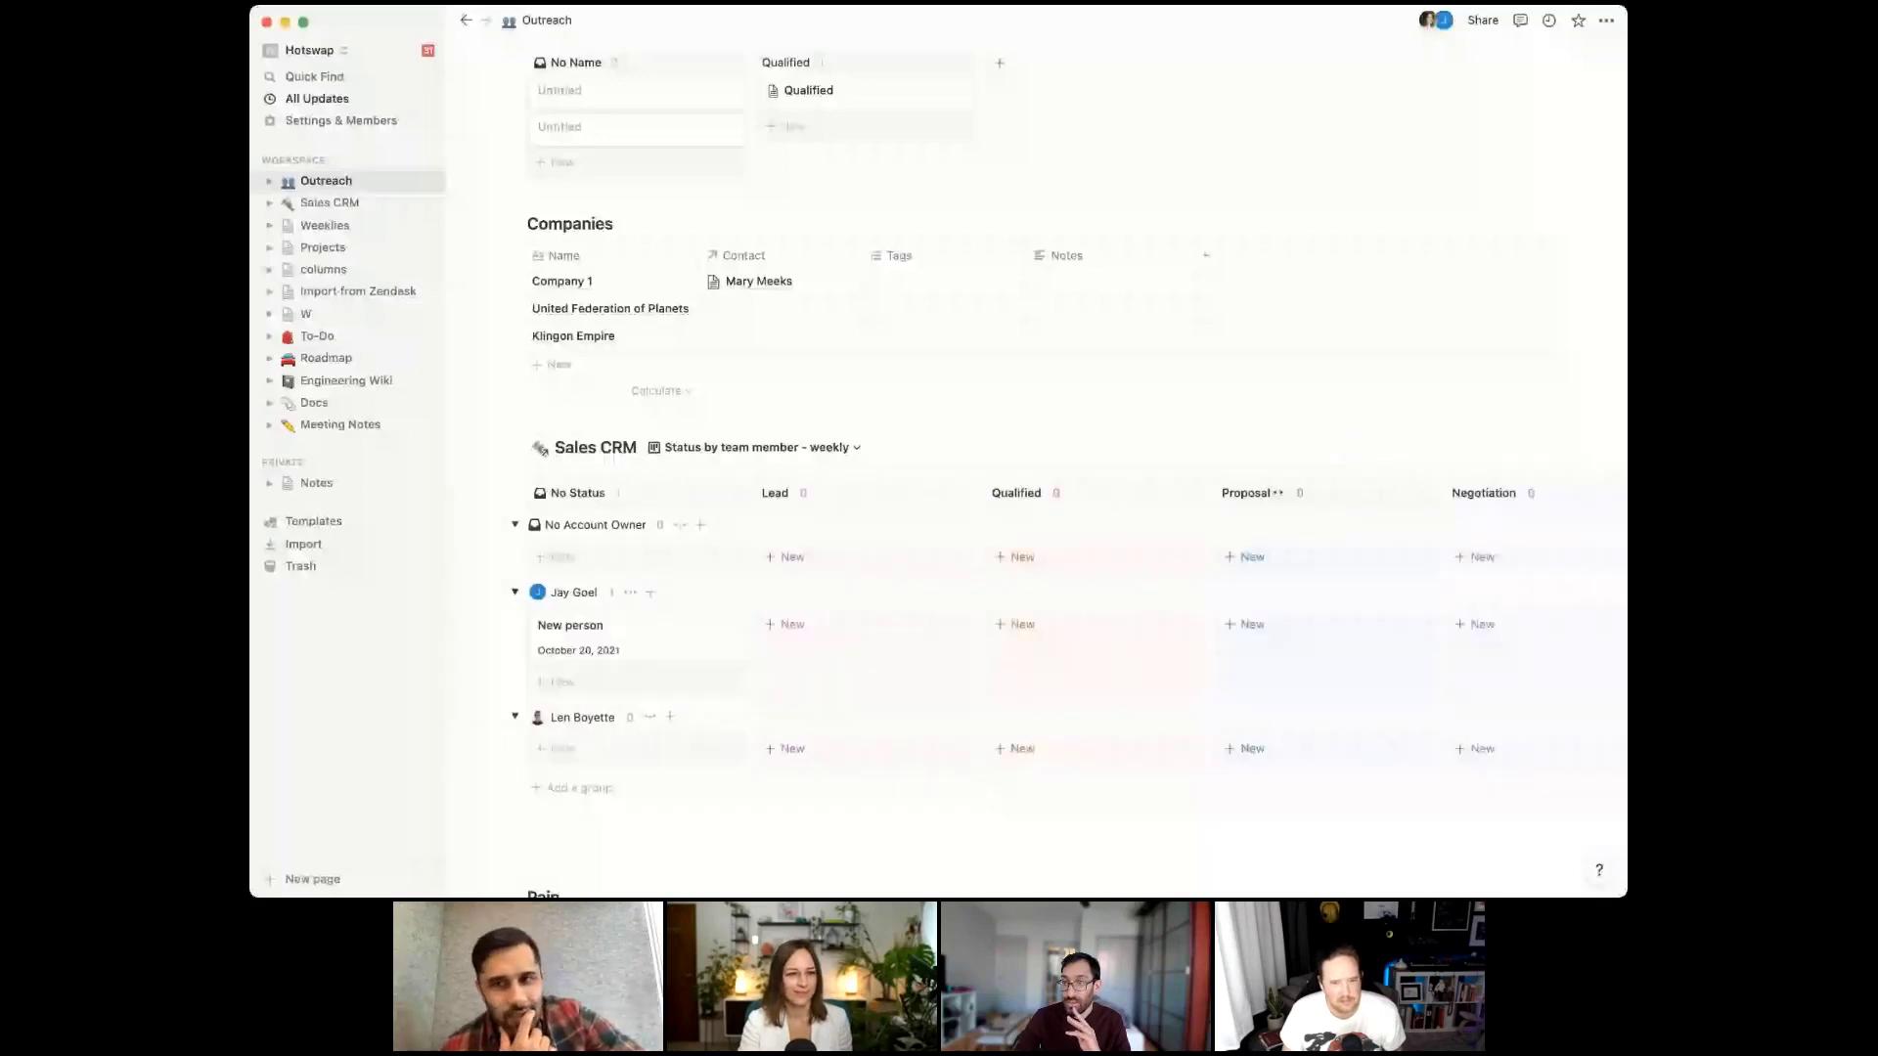
{"action": "left_click", "coordinate": [763, 337]}
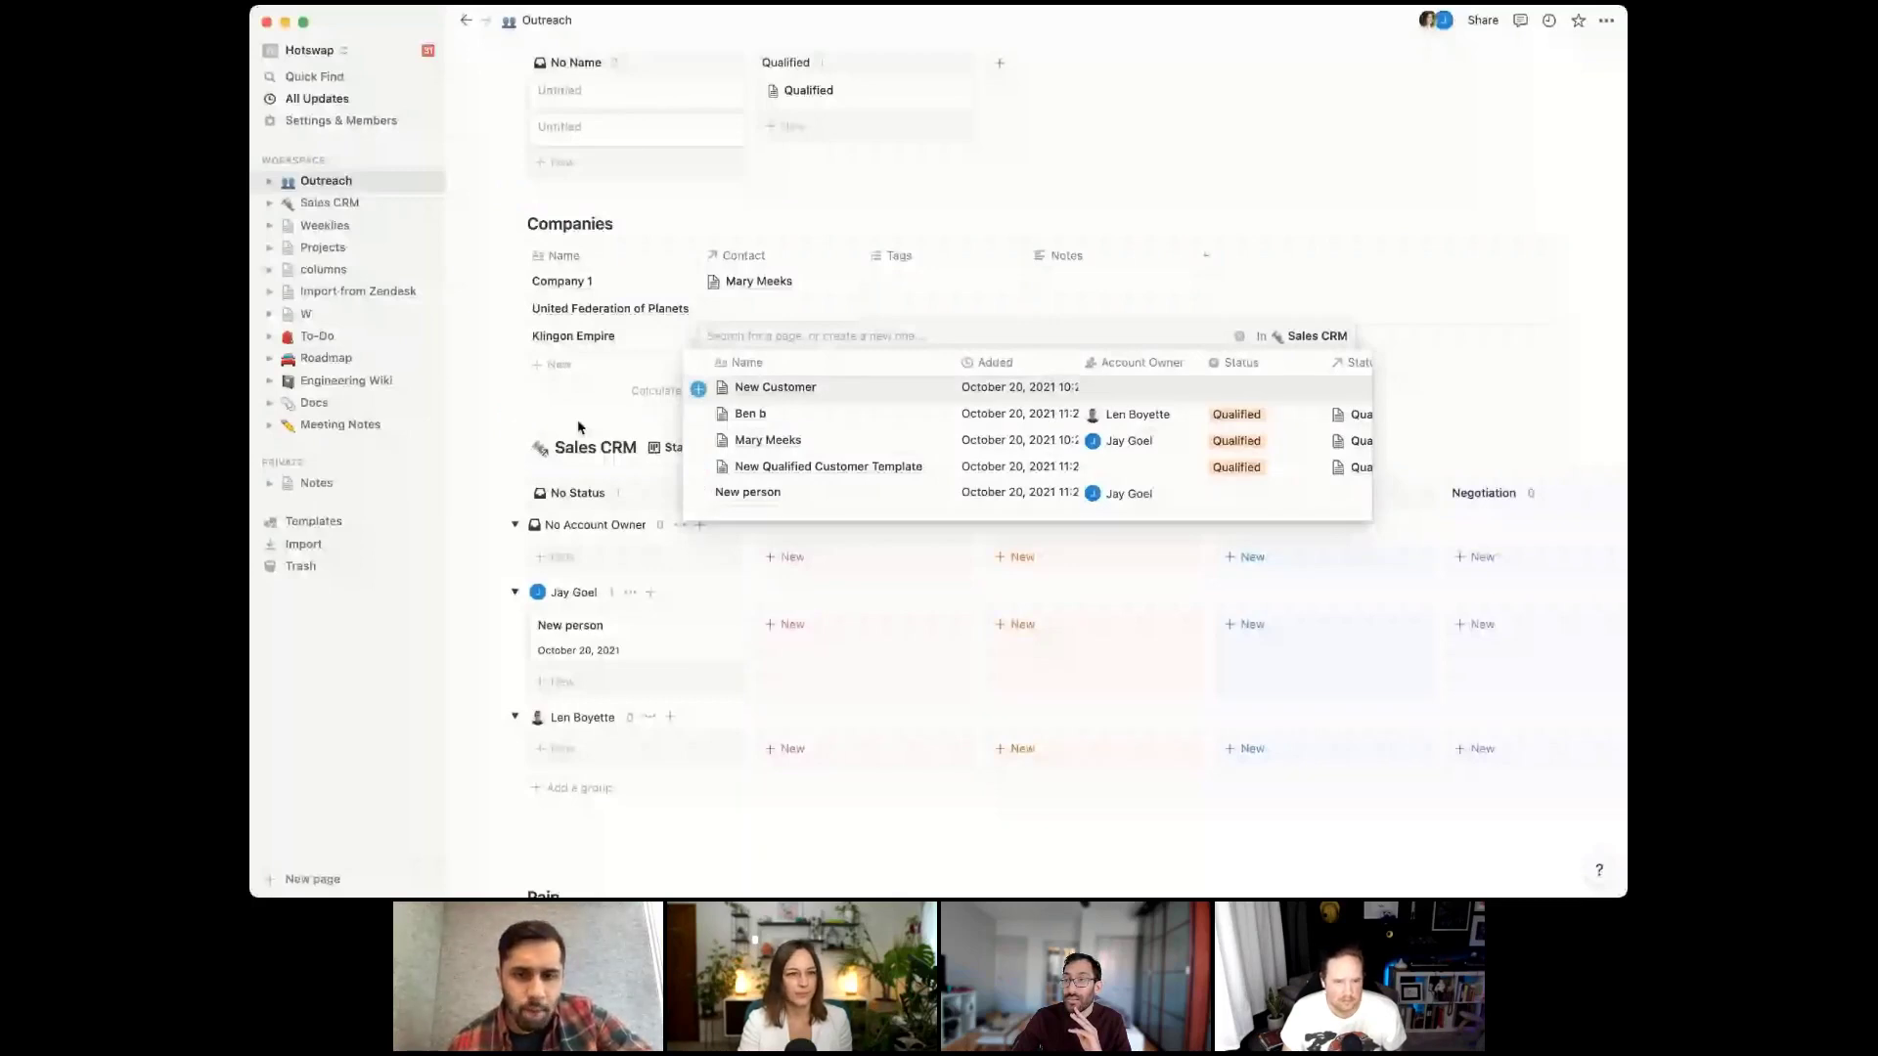
Leave Klingon Empire unlinked and link a new 'Fancy person' contact to United Federation of Planets
{"action": "key", "text": "Escape"}
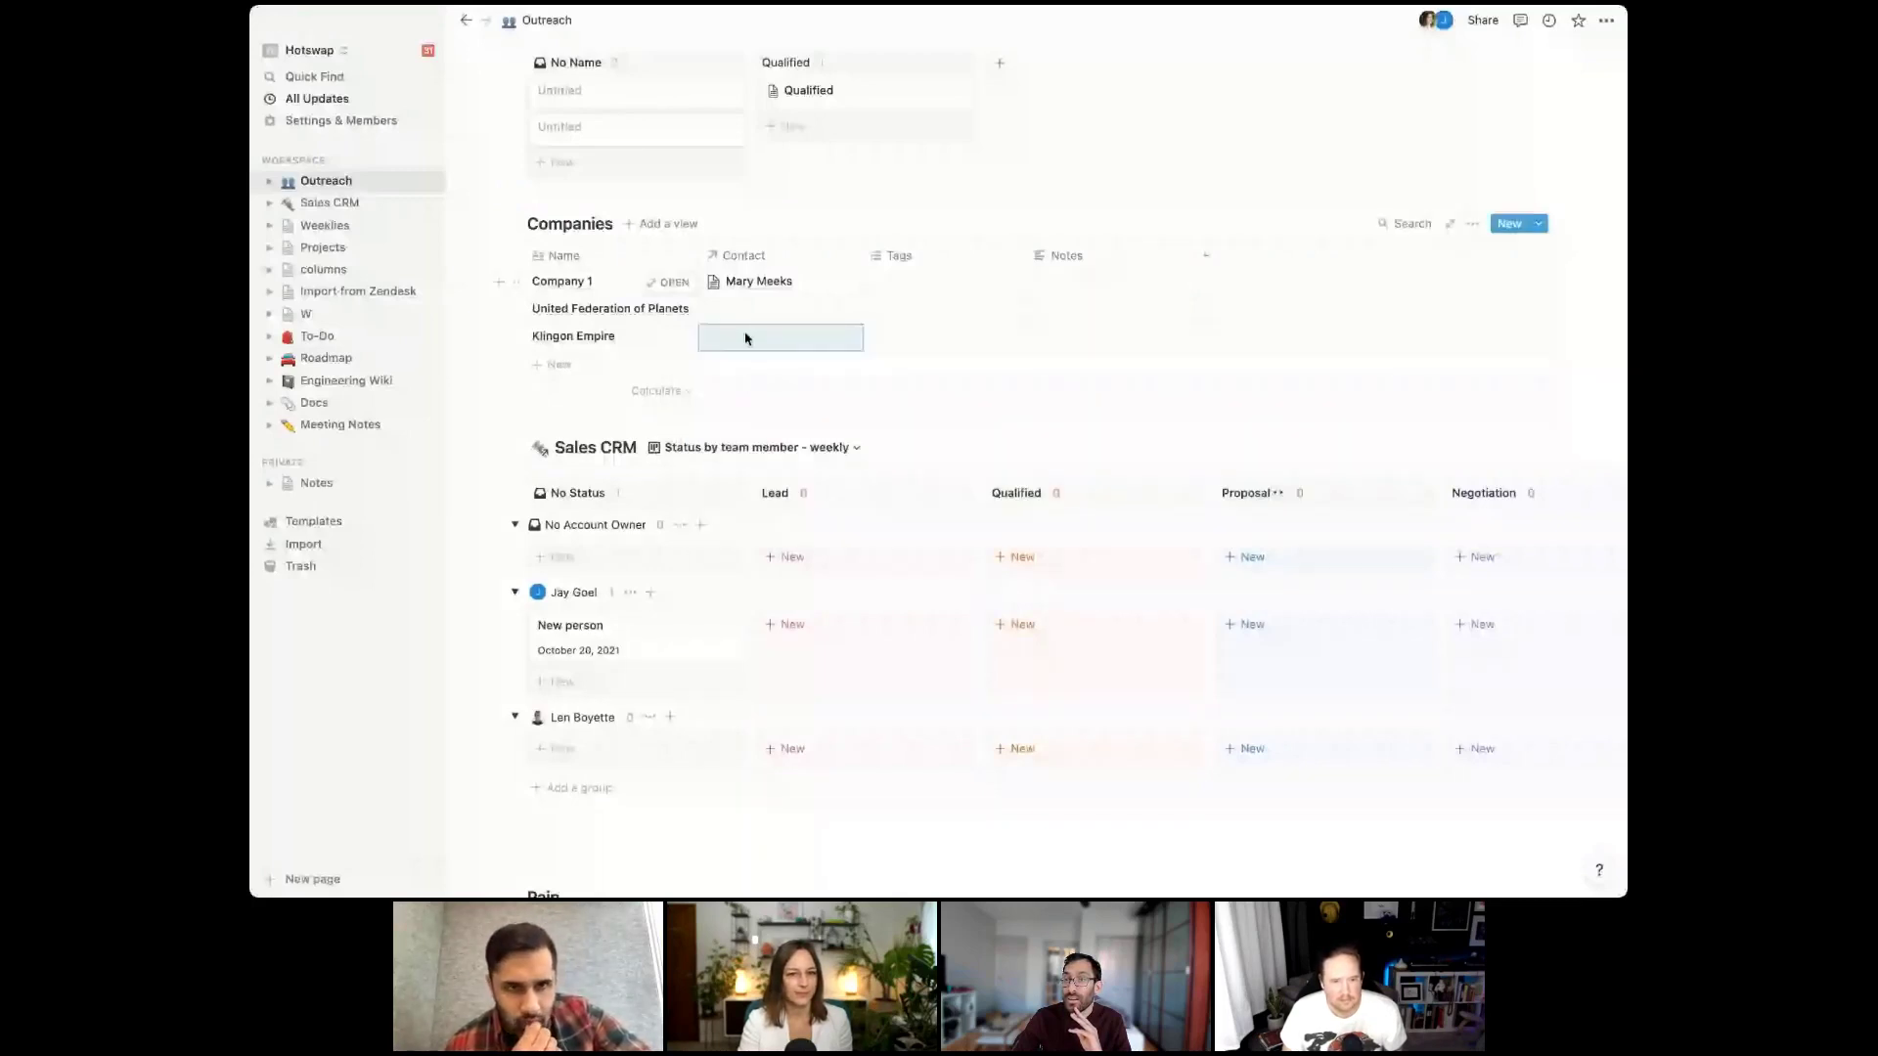
{"action": "left_click", "coordinate": [746, 339]}
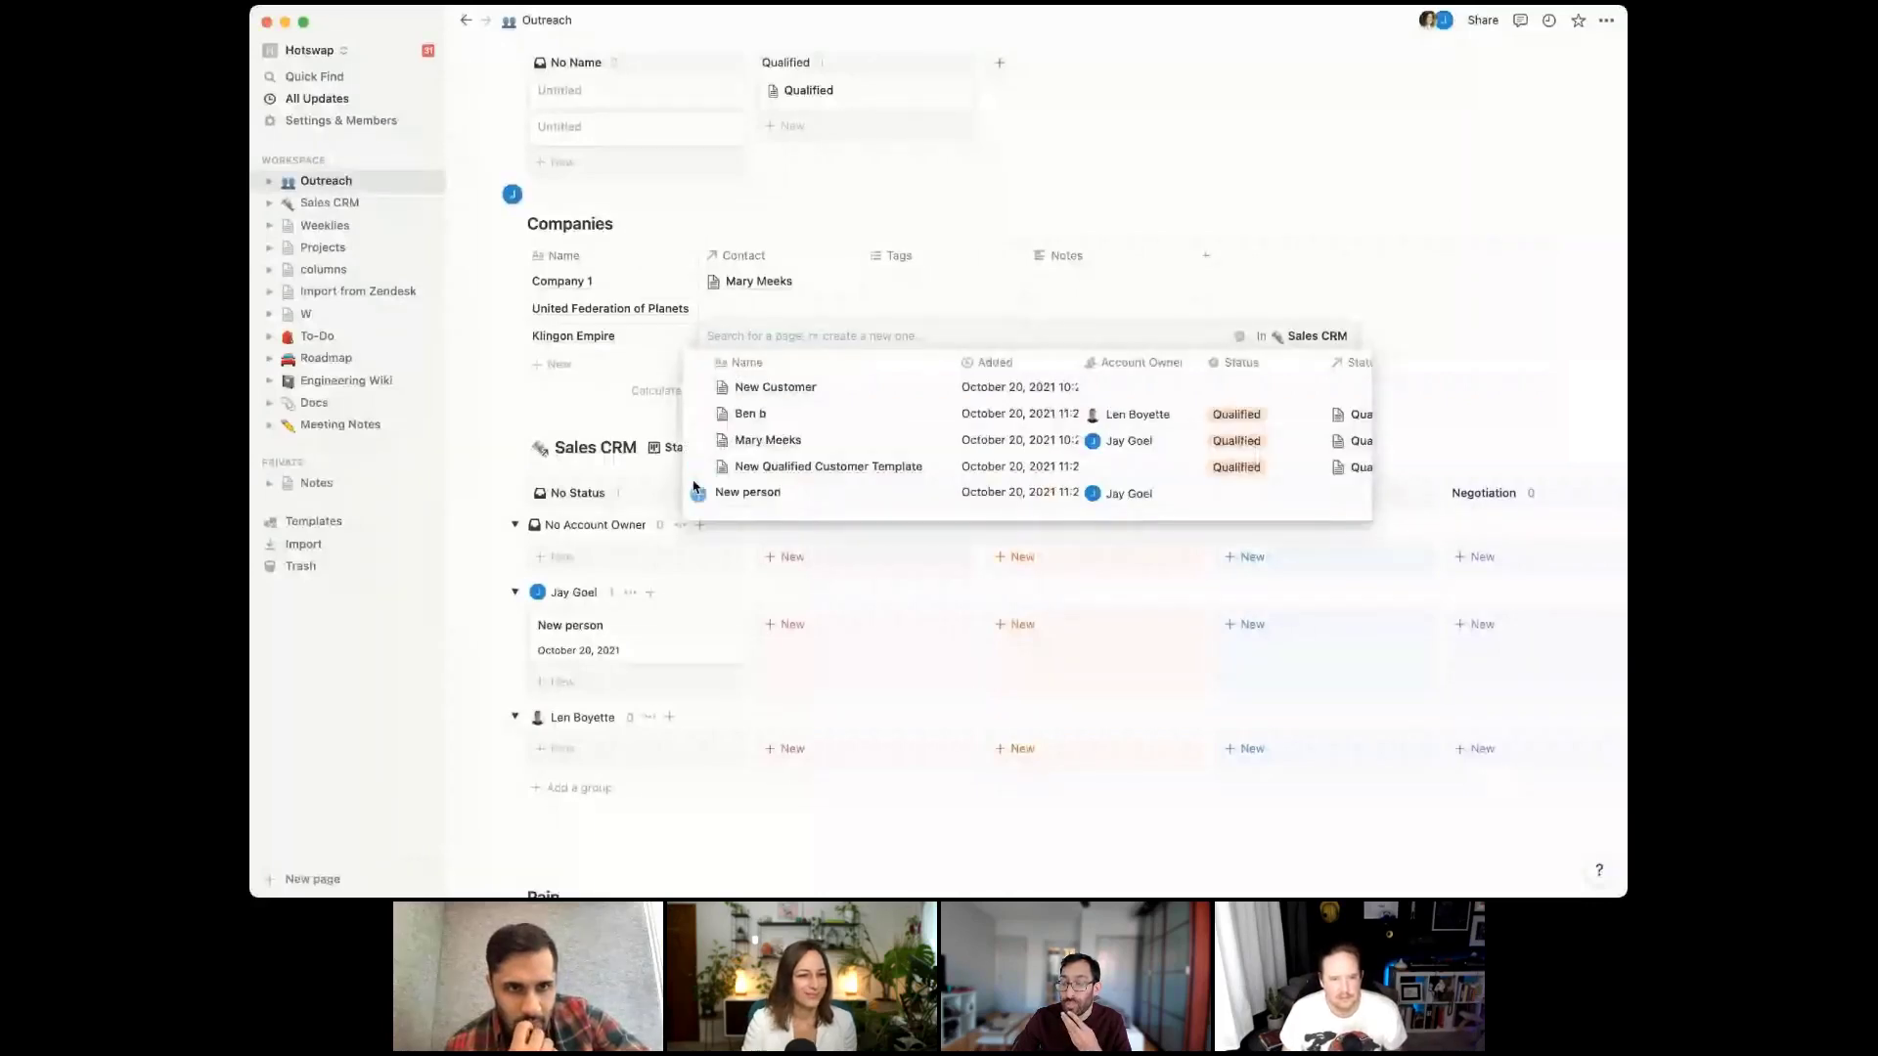
{"action": "key", "text": "Escape"}
{"action": "scroll", "coordinate": [723, 349], "scroll_direction": "up", "scroll_amount": 3}
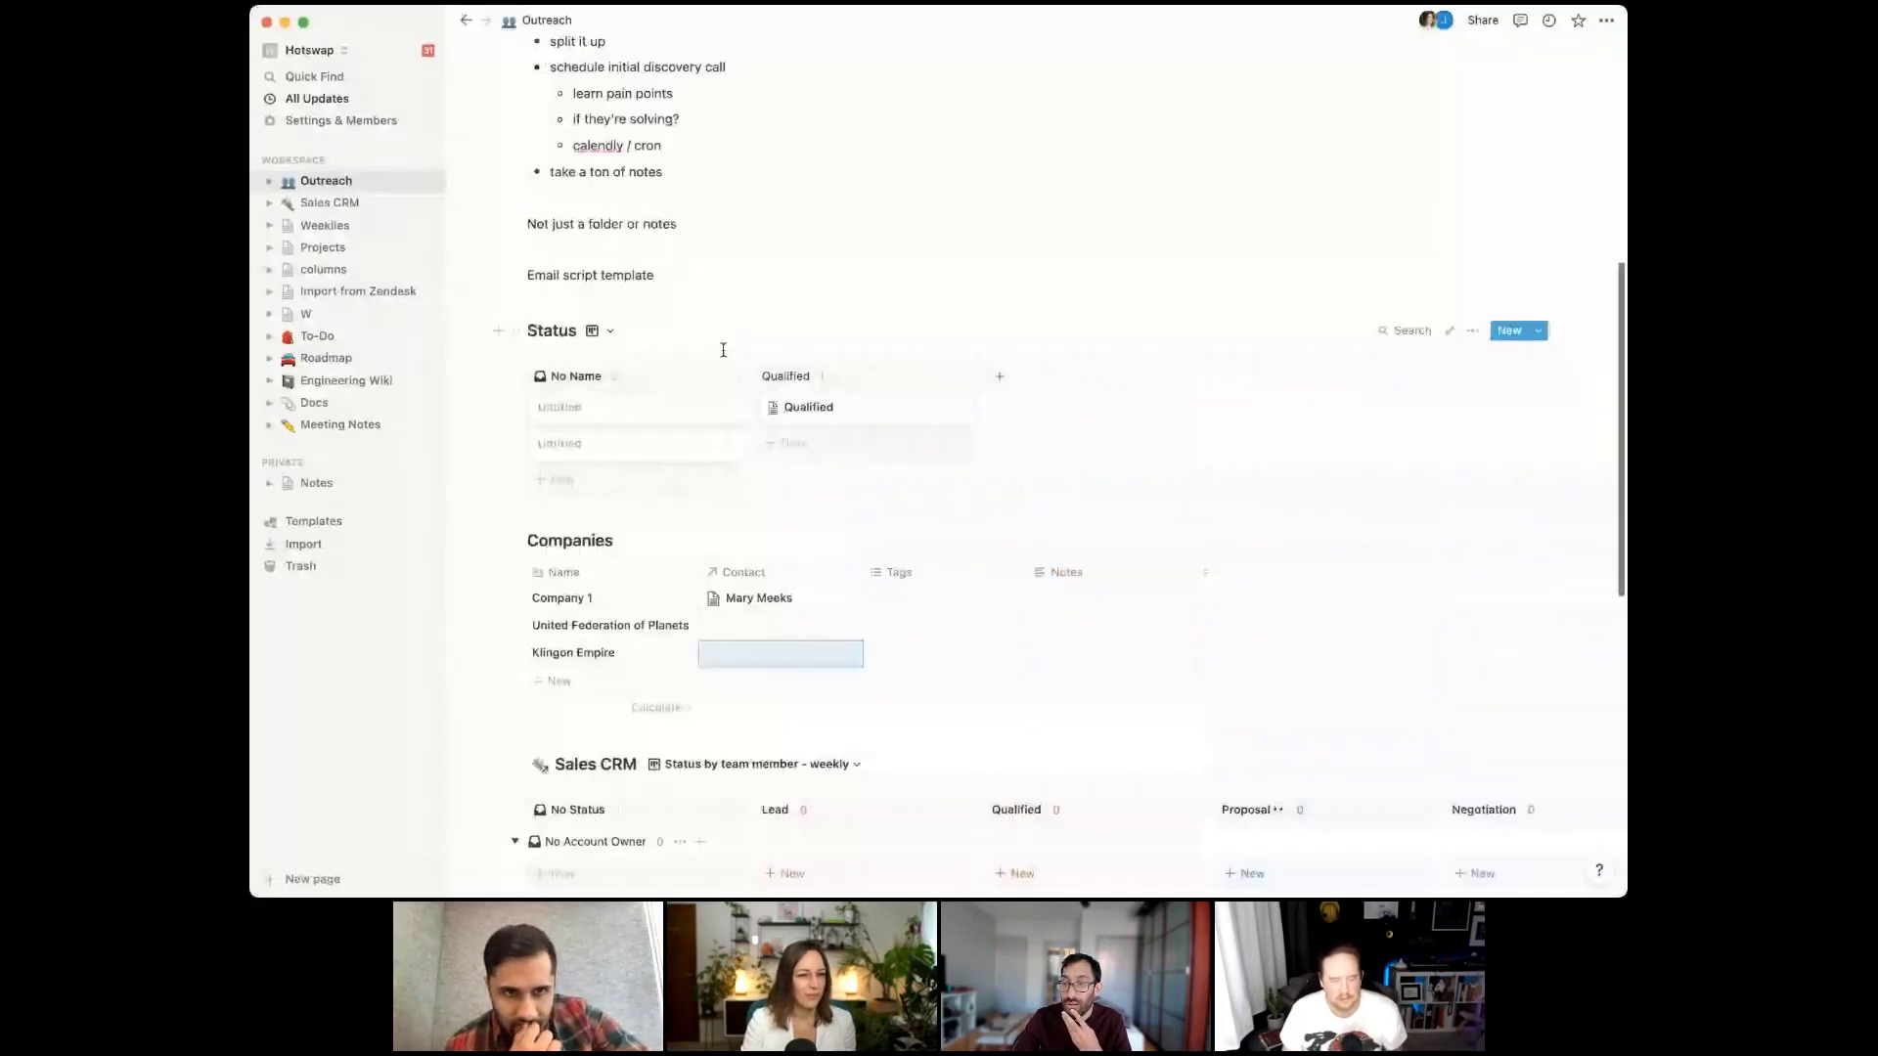
{"action": "scroll", "coordinate": [723, 349], "scroll_direction": "down", "scroll_amount": 5}
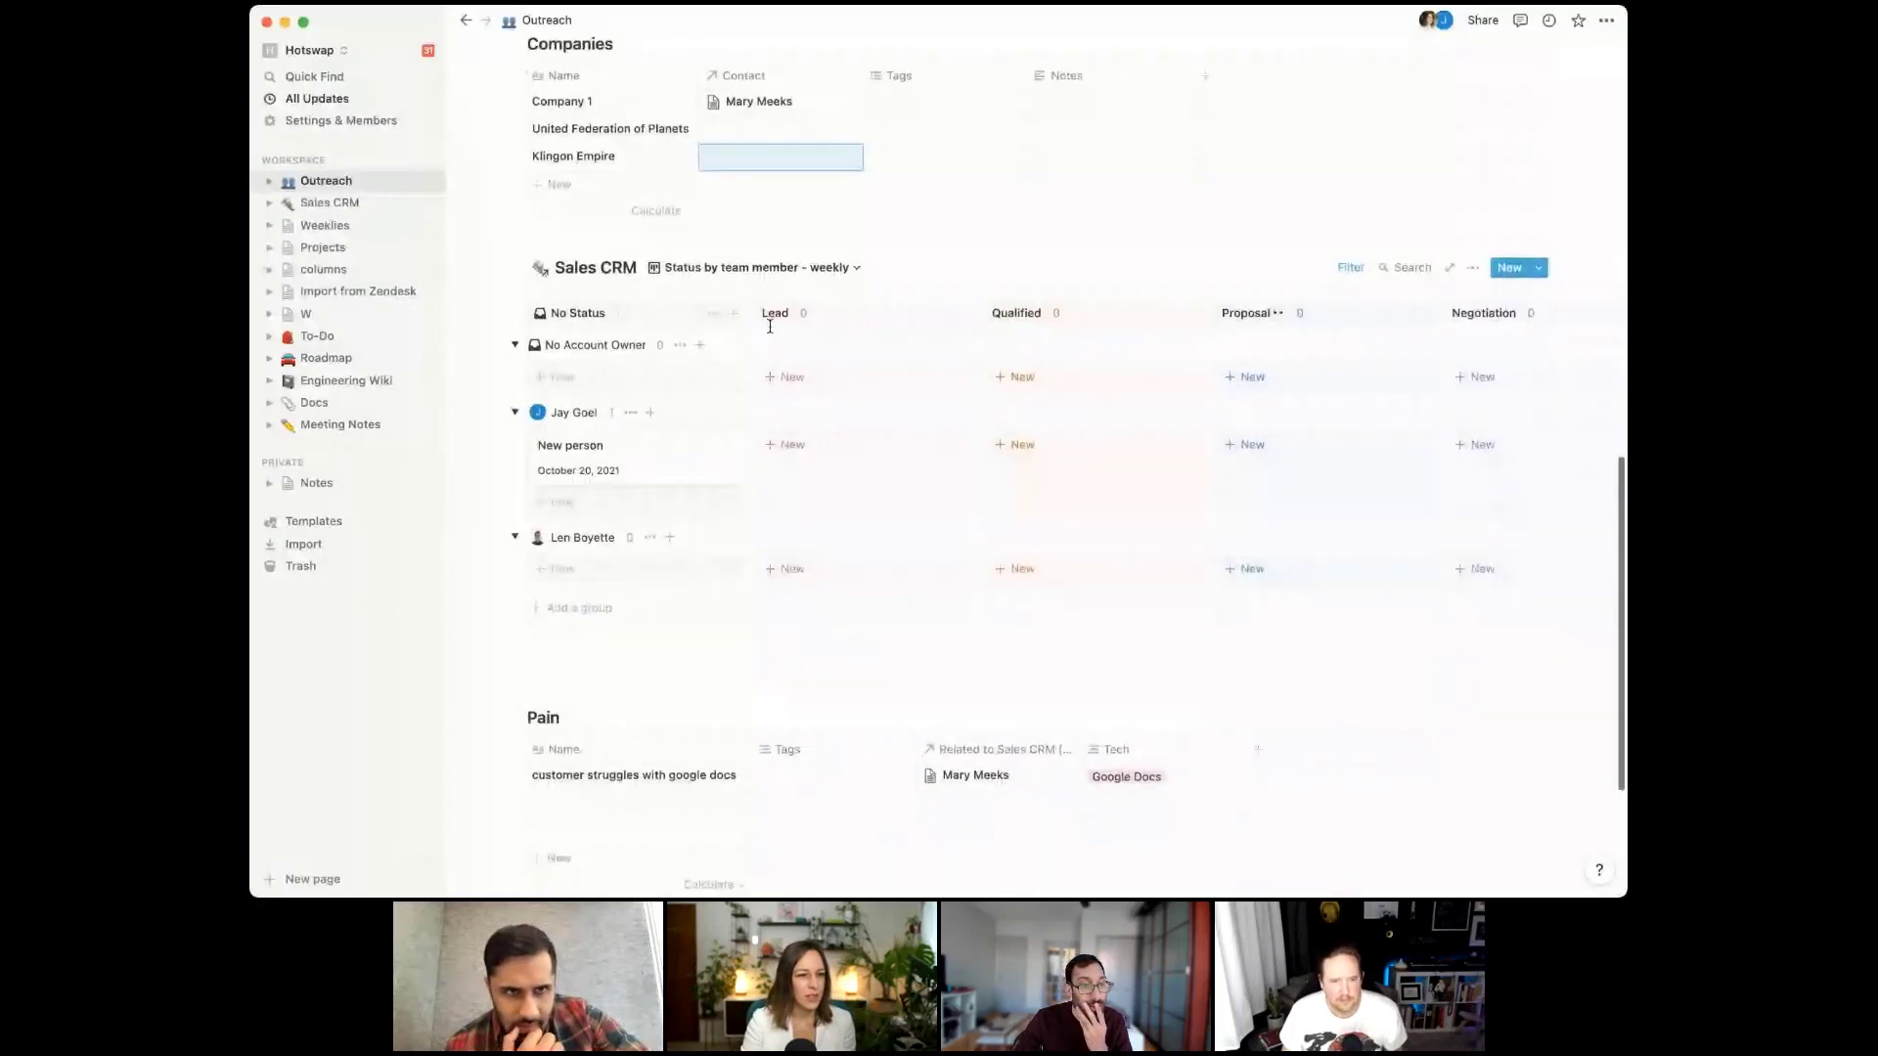
{"action": "left_click", "coordinate": [820, 130]}
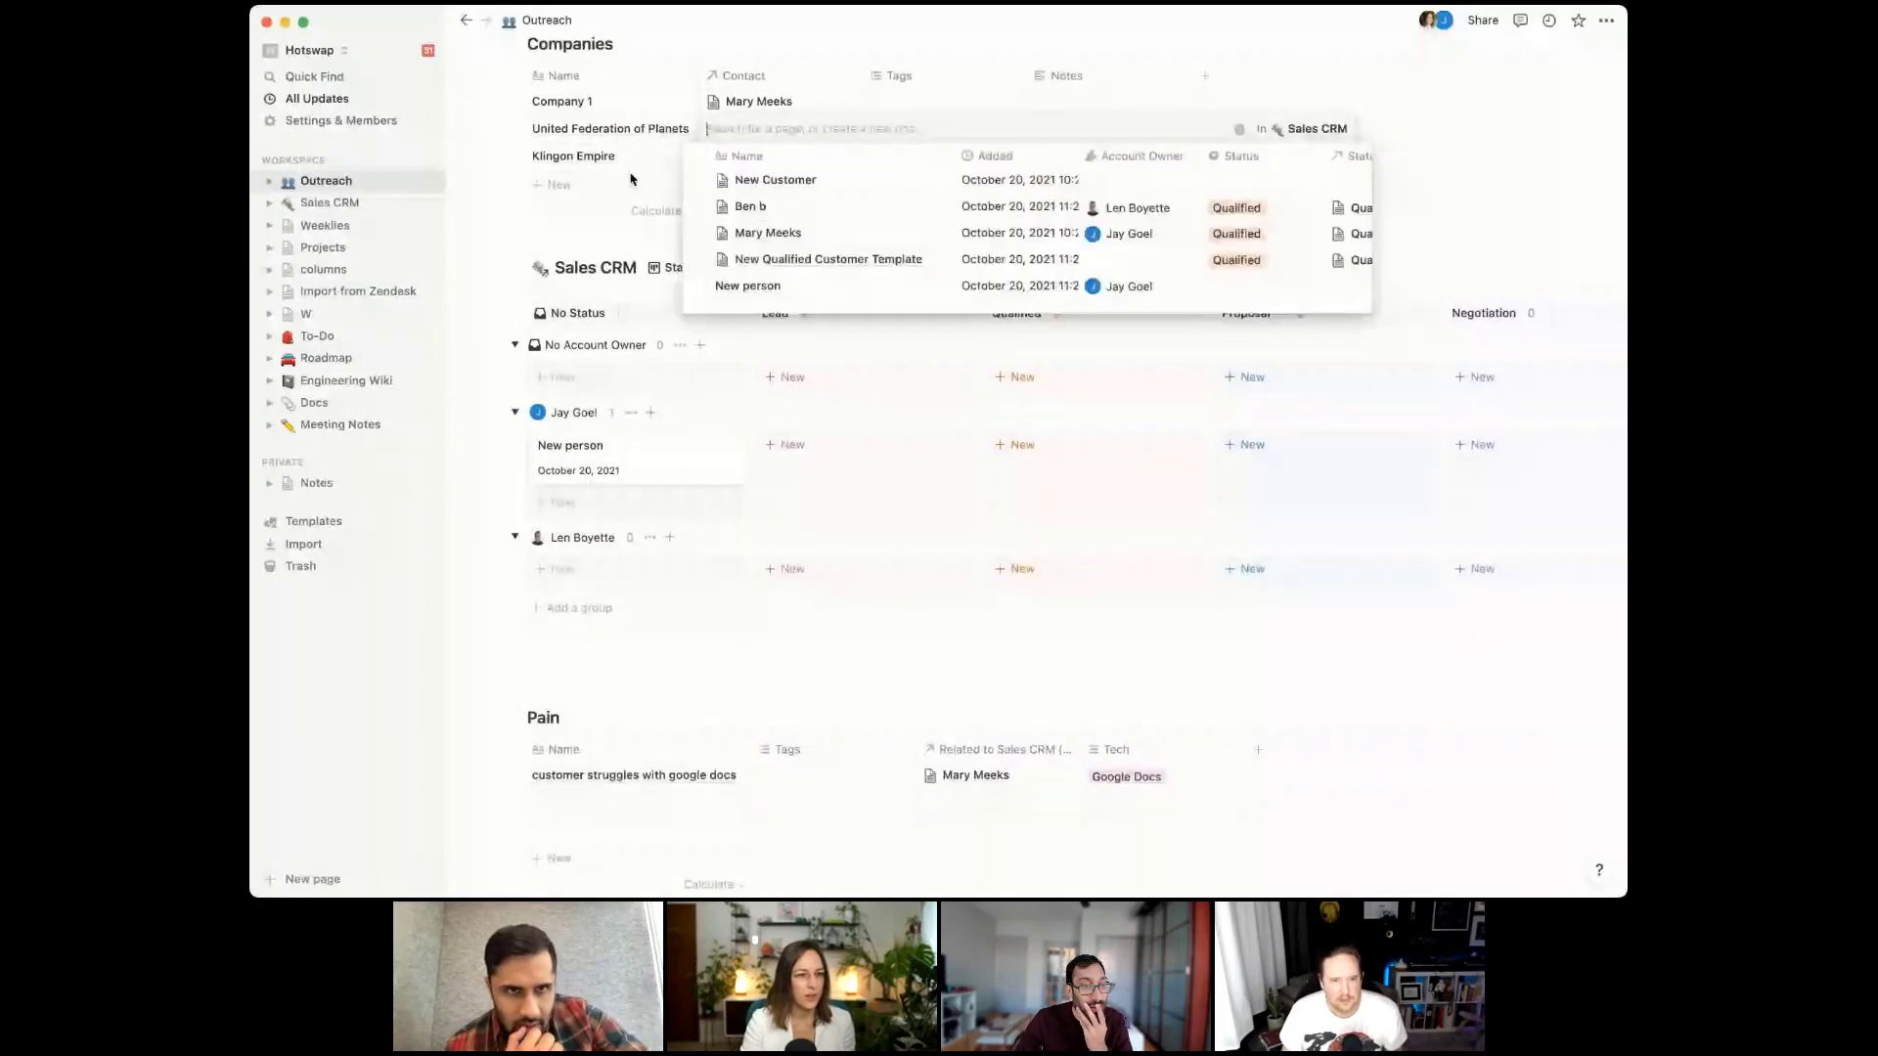
{"action": "key", "text": "Escape"}
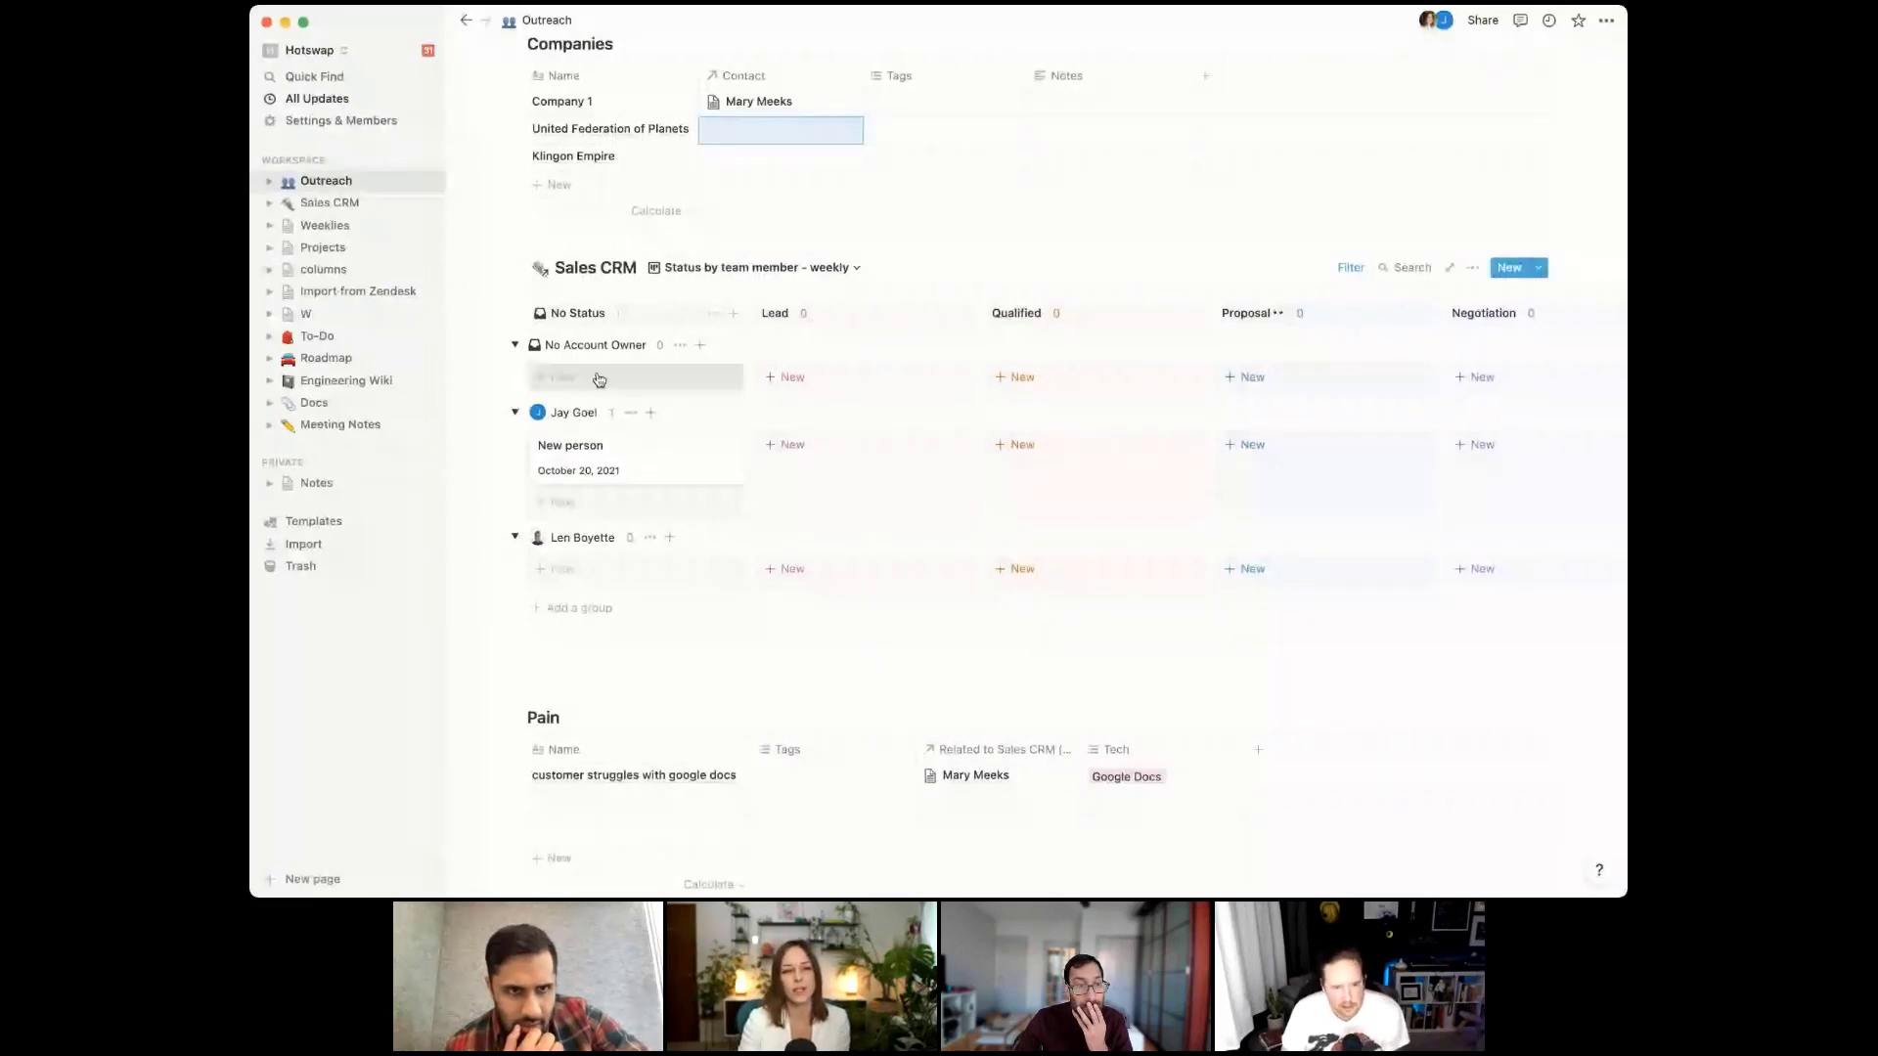
{"action": "left_click", "coordinate": [761, 125]}
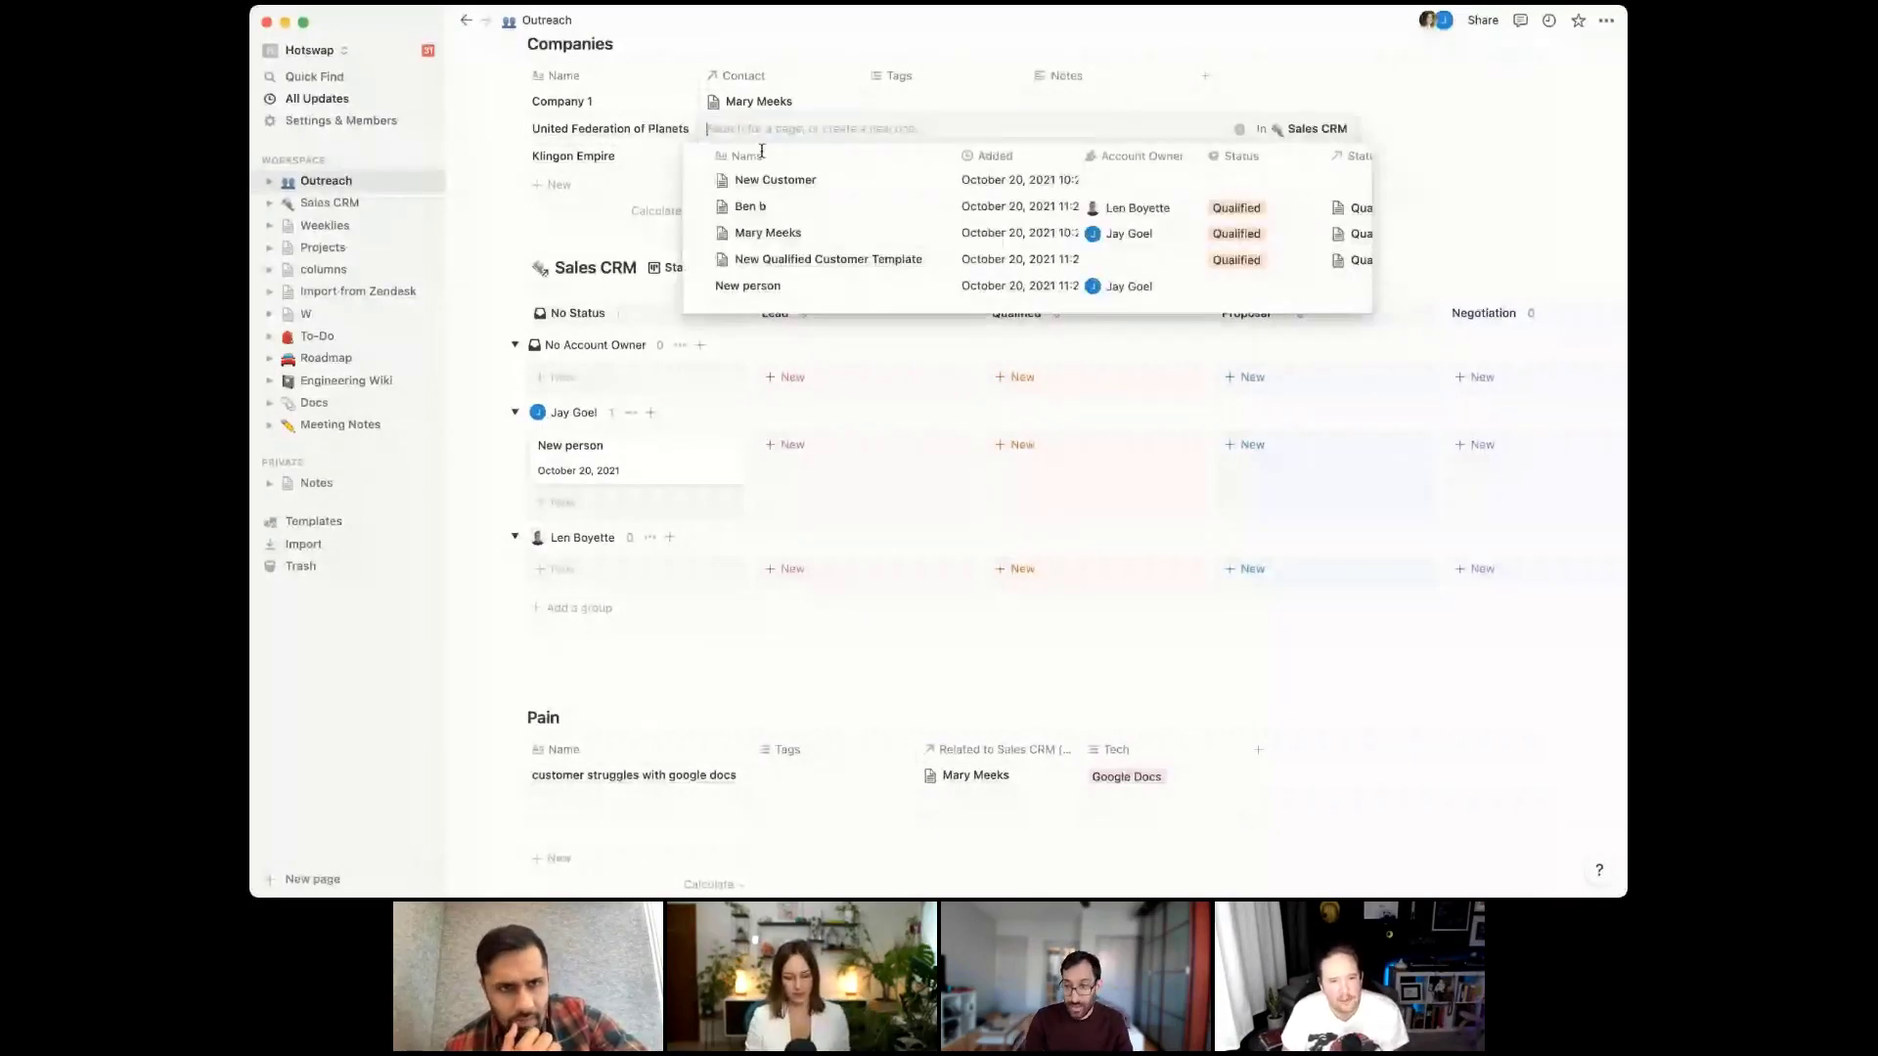
{"action": "type", "text": "Fa"}
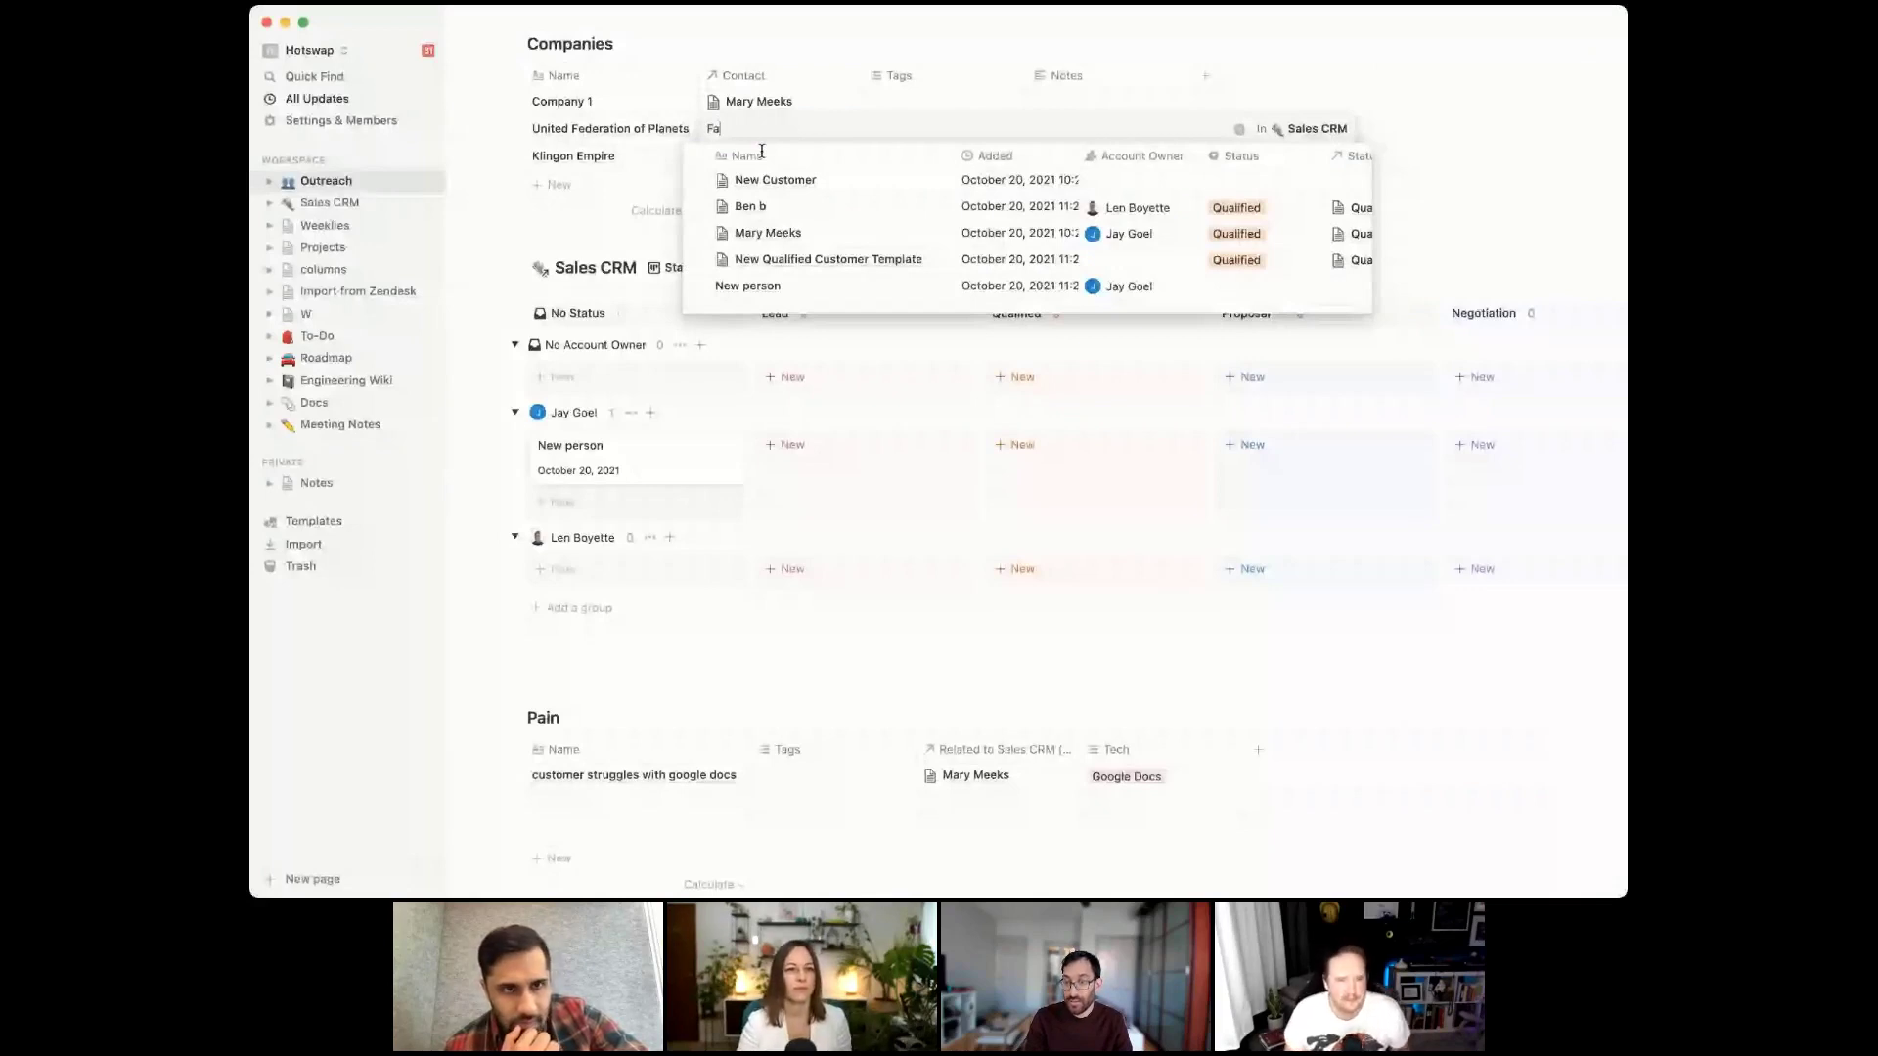
{"action": "type", "text": "ncy person"}
{"action": "left_click", "coordinate": [861, 184]}
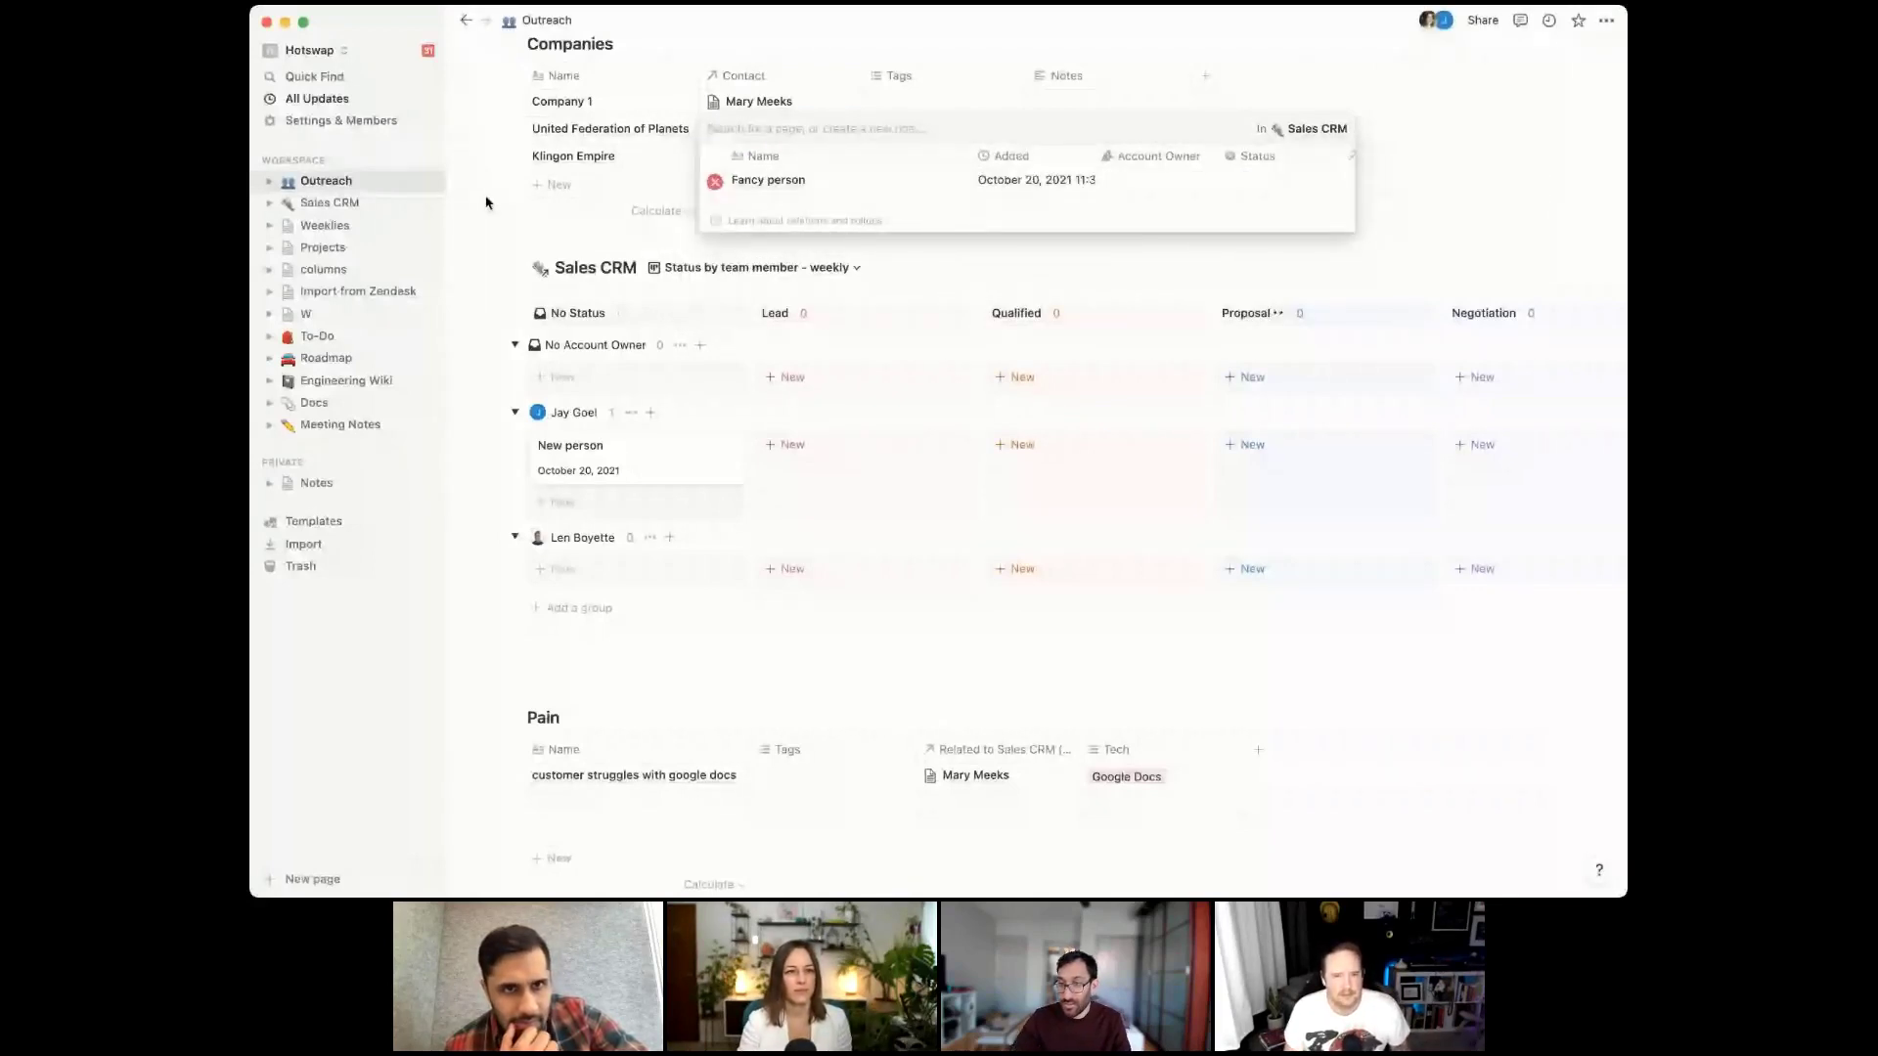
{"action": "key", "text": "Escape"}
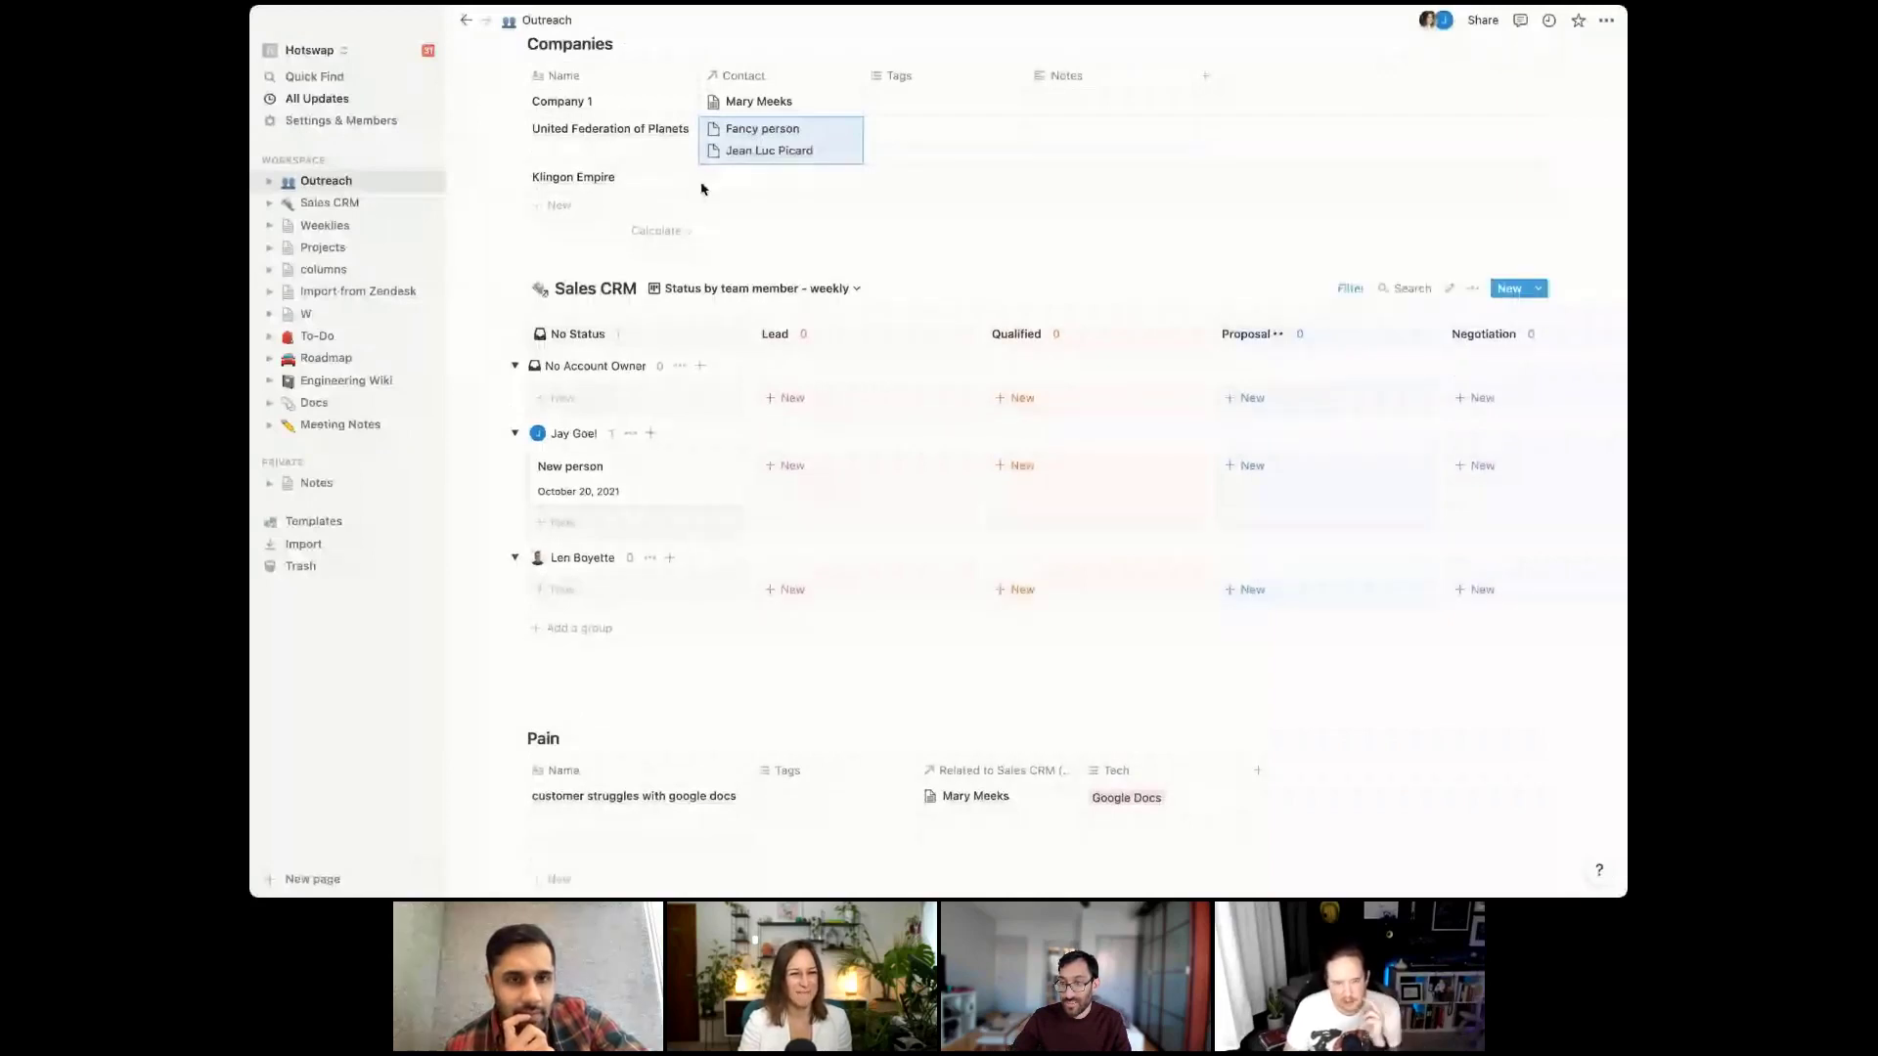
Open Jean Luc Picard's page from United Federation of Planets' linked contacts
{"action": "scroll", "coordinate": [702, 189], "scroll_direction": "up", "scroll_amount": 1}
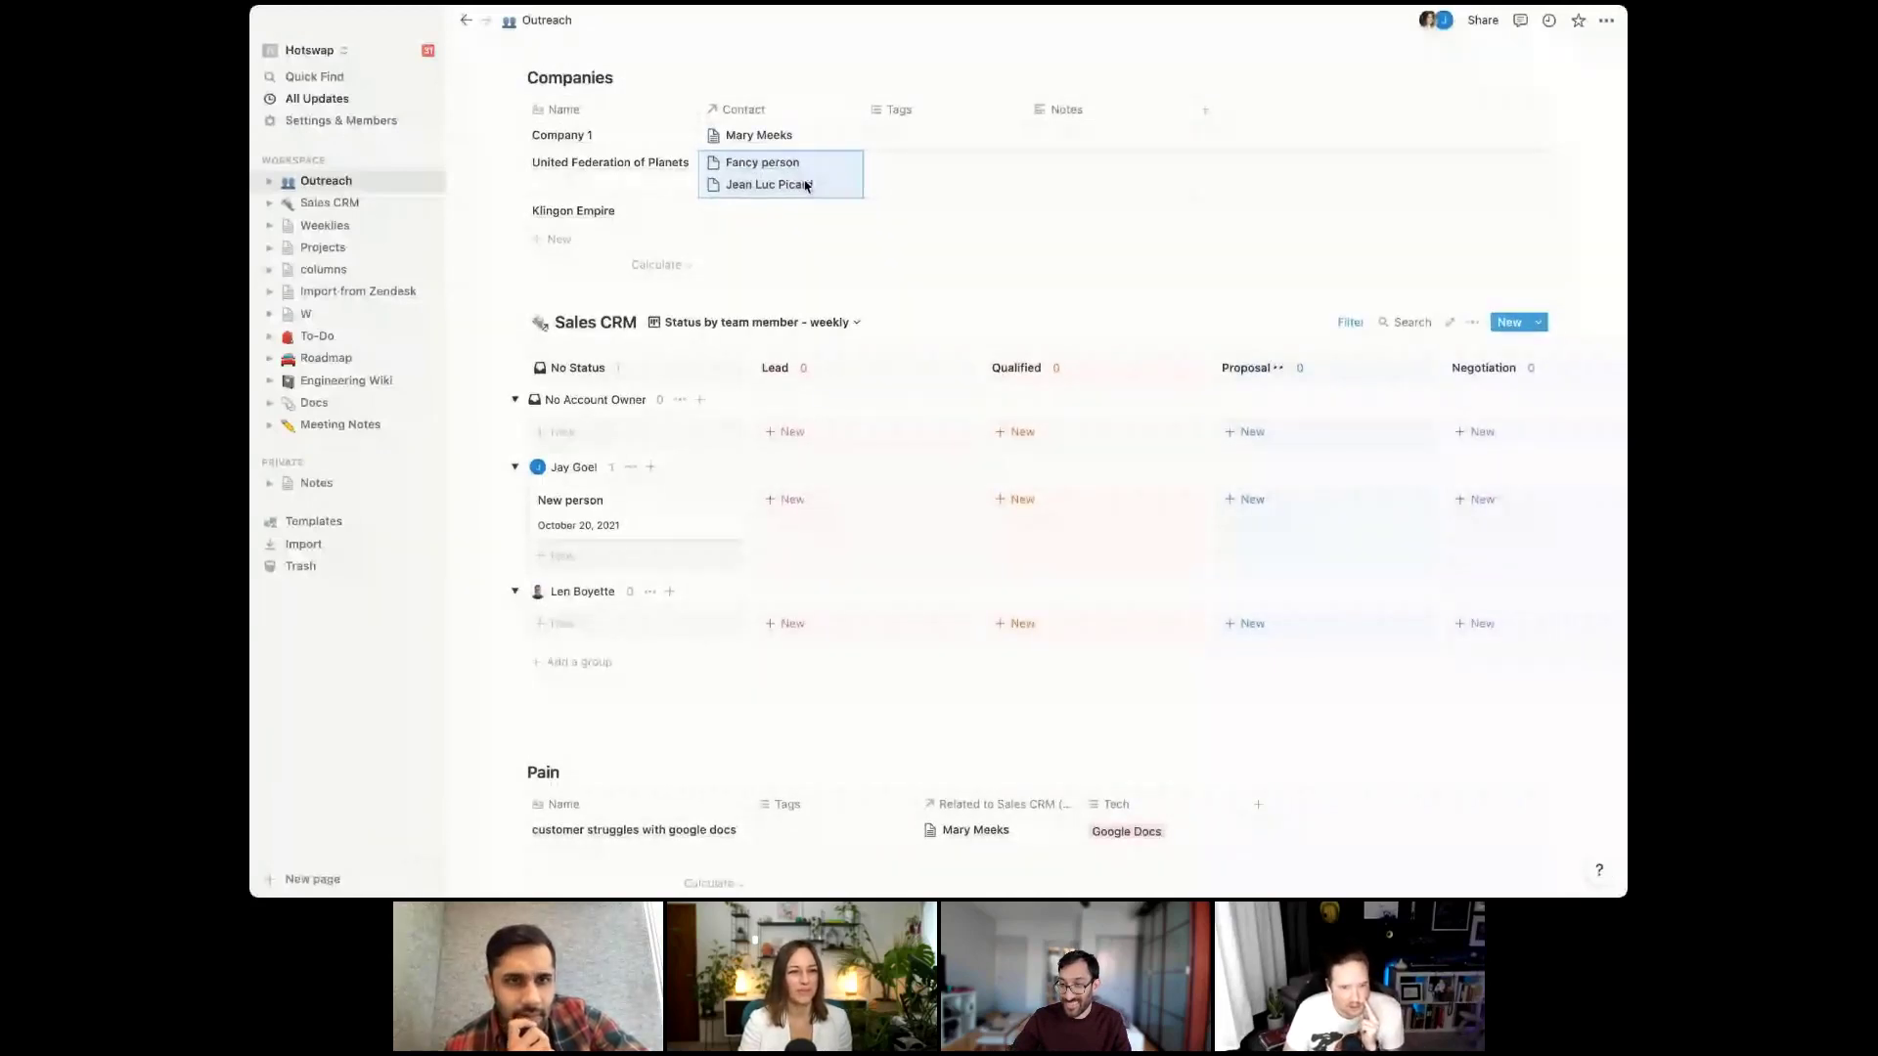
{"action": "left_click", "coordinate": [806, 186]}
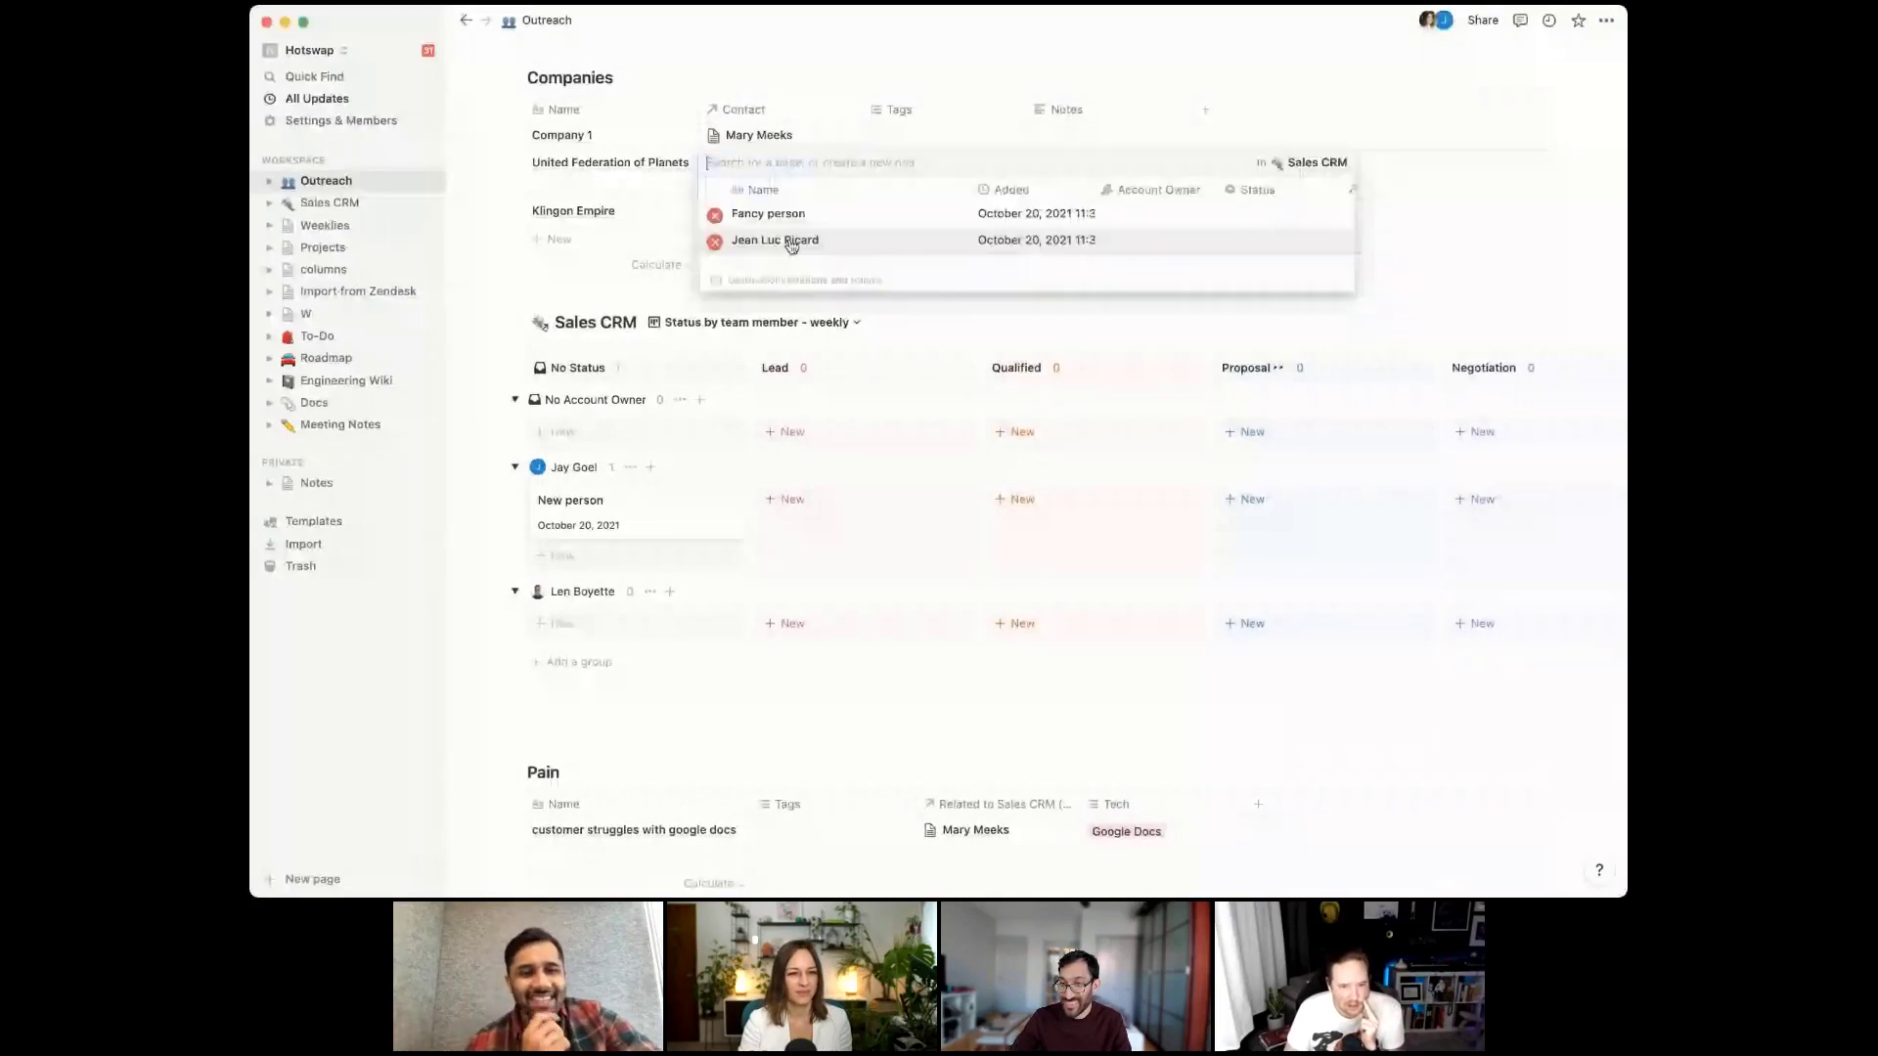
{"action": "left_click", "coordinate": [792, 244]}
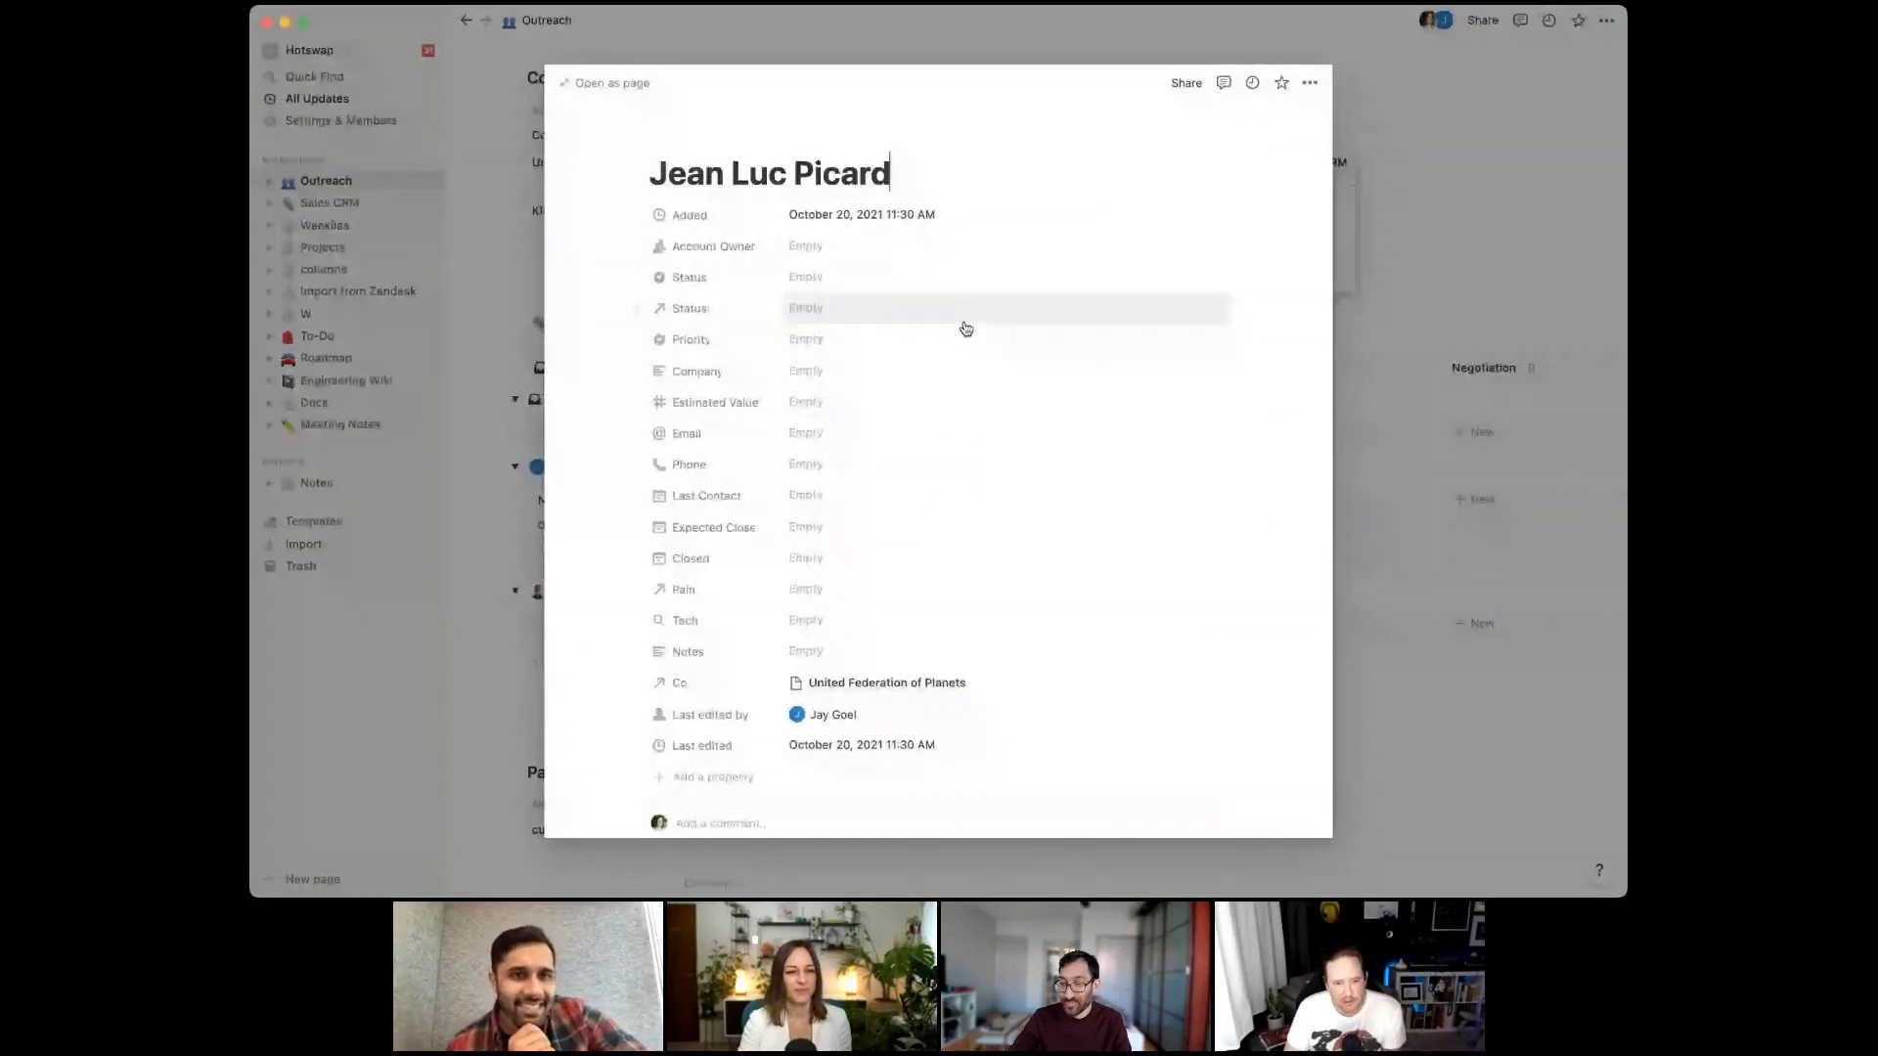
Apply the New Customer template, set Status to Lead, and link a newly created Lead status page
{"action": "scroll", "coordinate": [883, 536], "scroll_direction": "down", "scroll_amount": 5}
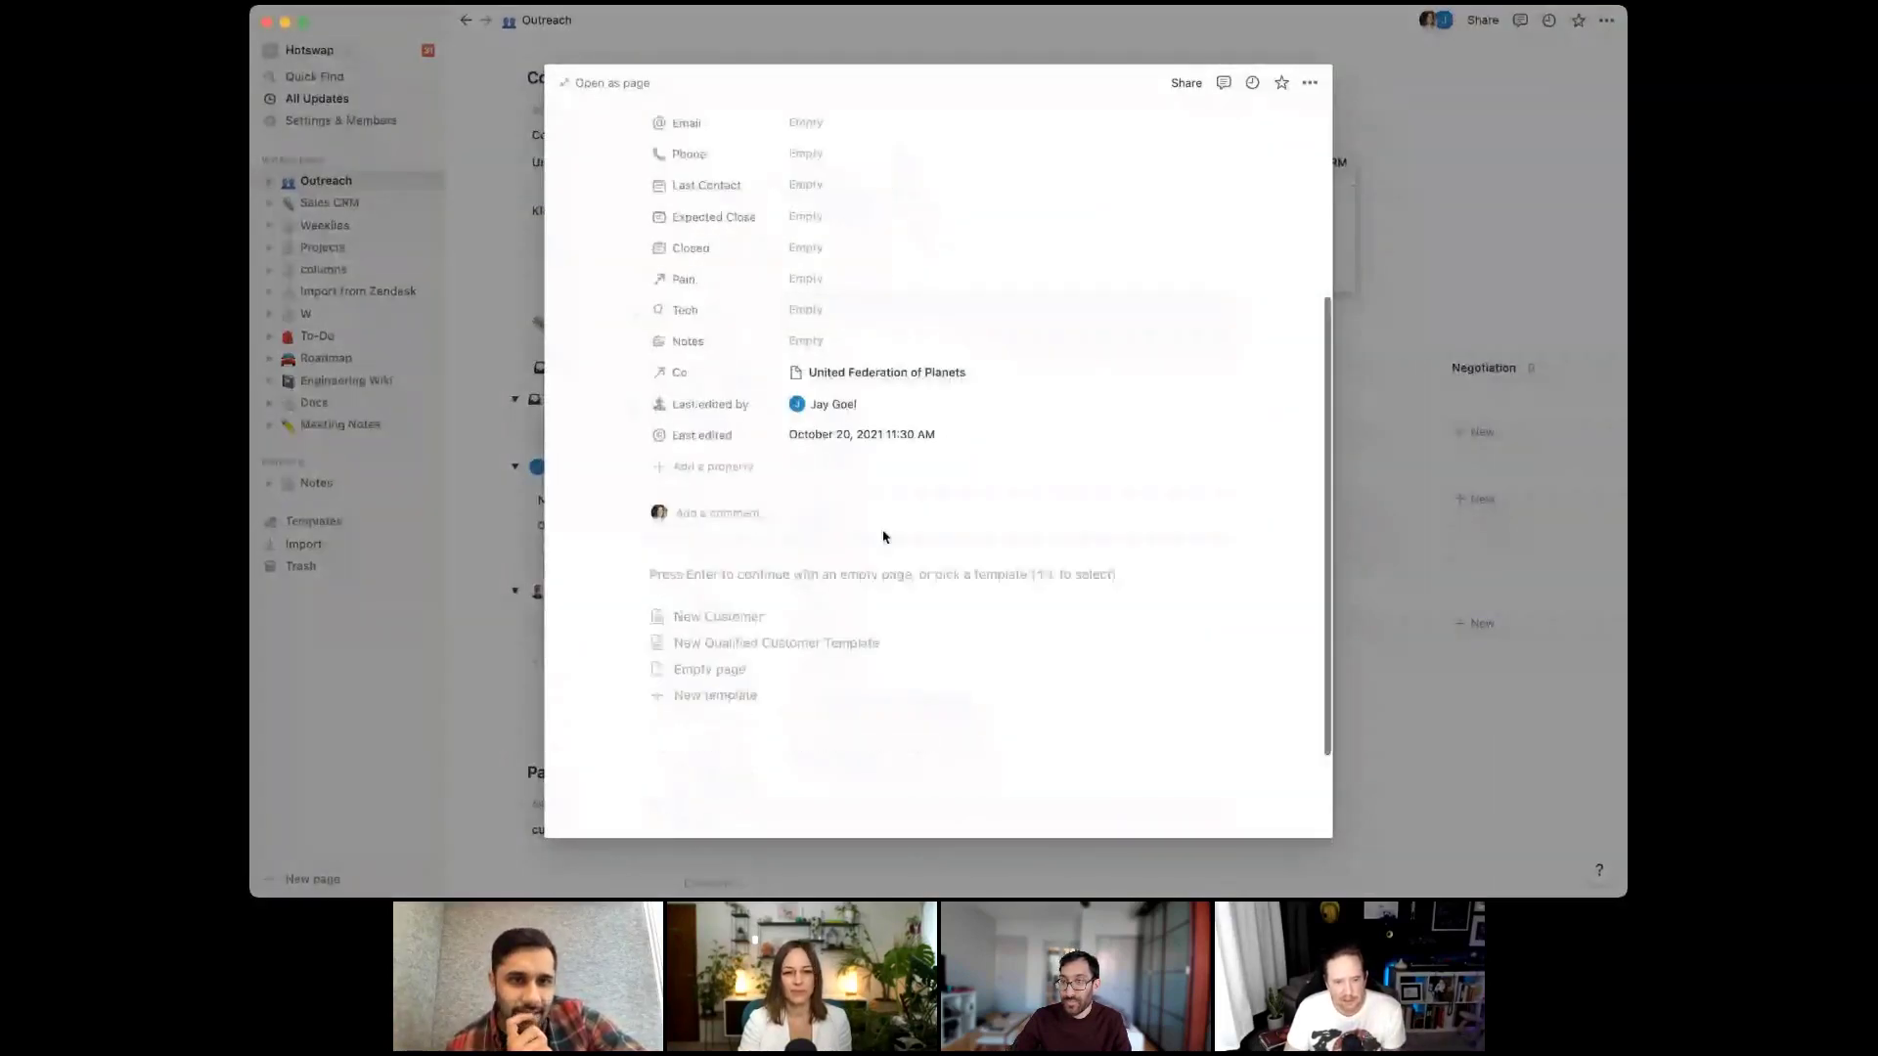
{"action": "left_click", "coordinate": [754, 617]}
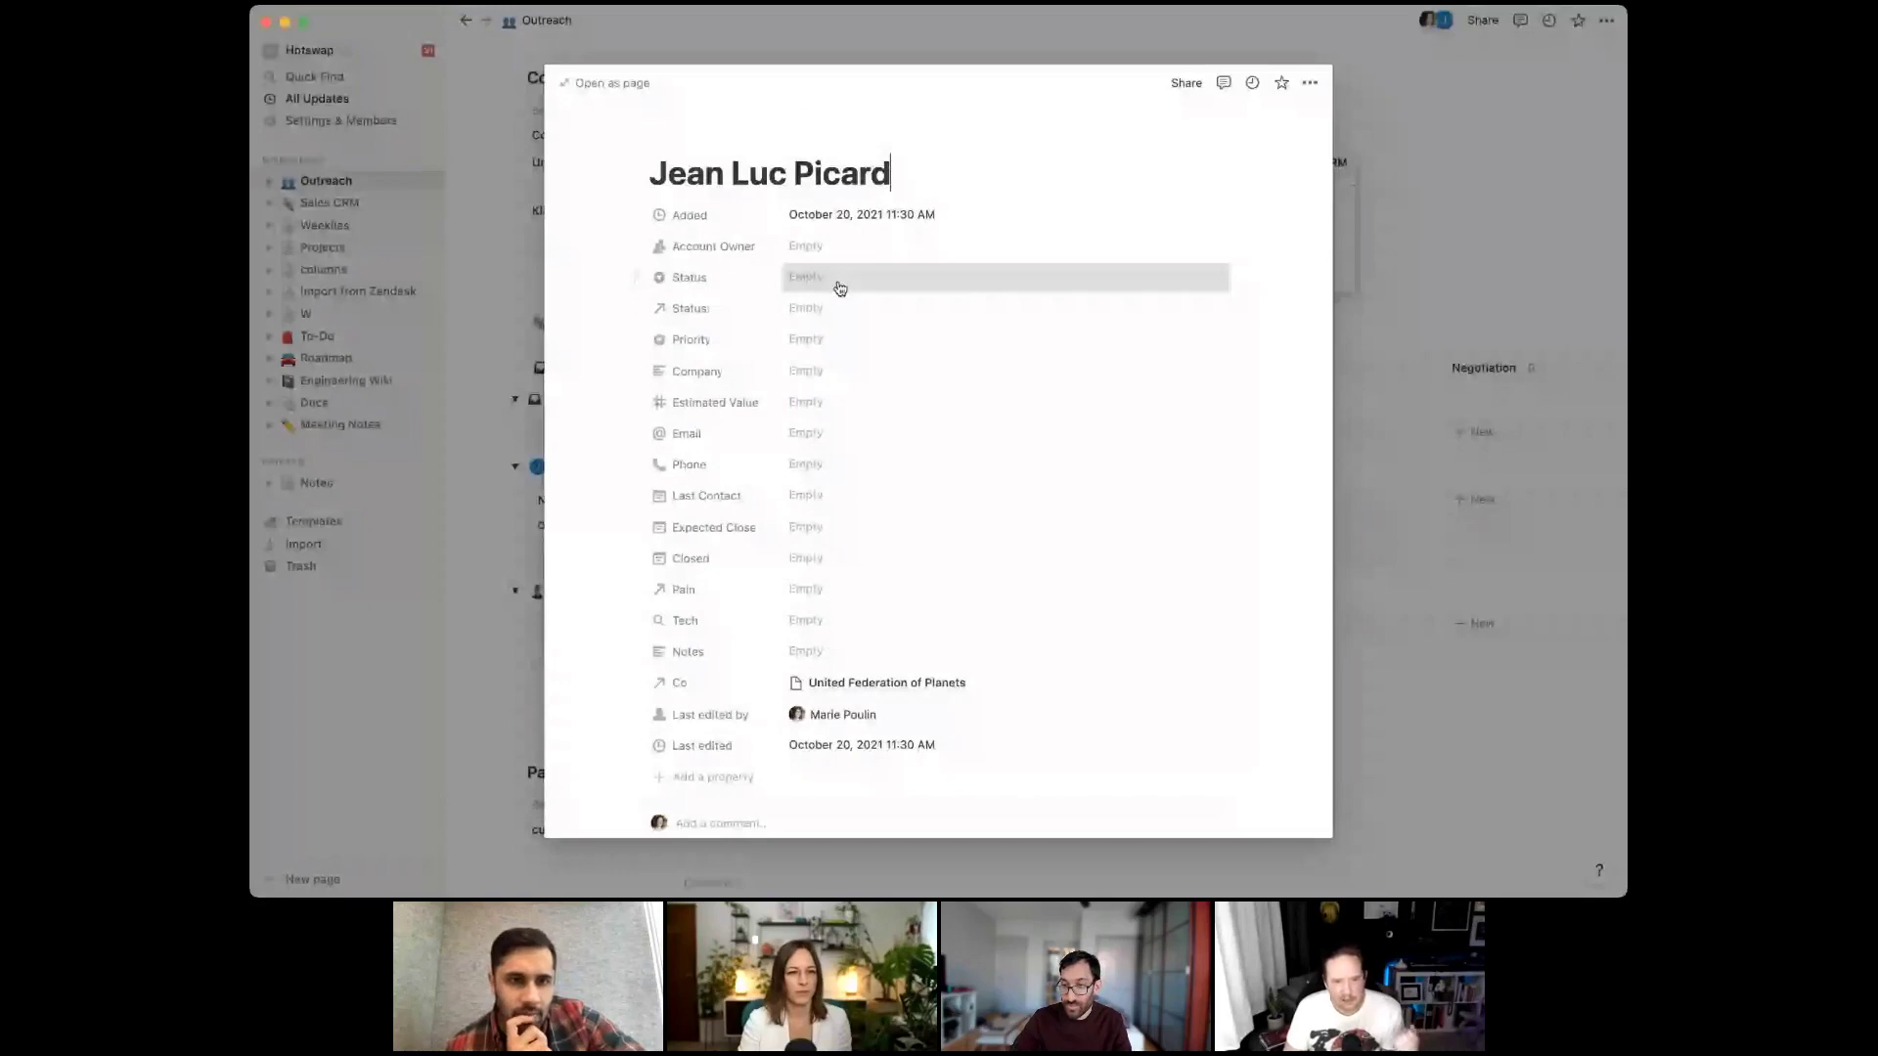
{"action": "left_click", "coordinate": [839, 287]}
{"action": "left_click", "coordinate": [823, 323]}
{"action": "left_click", "coordinate": [812, 308]}
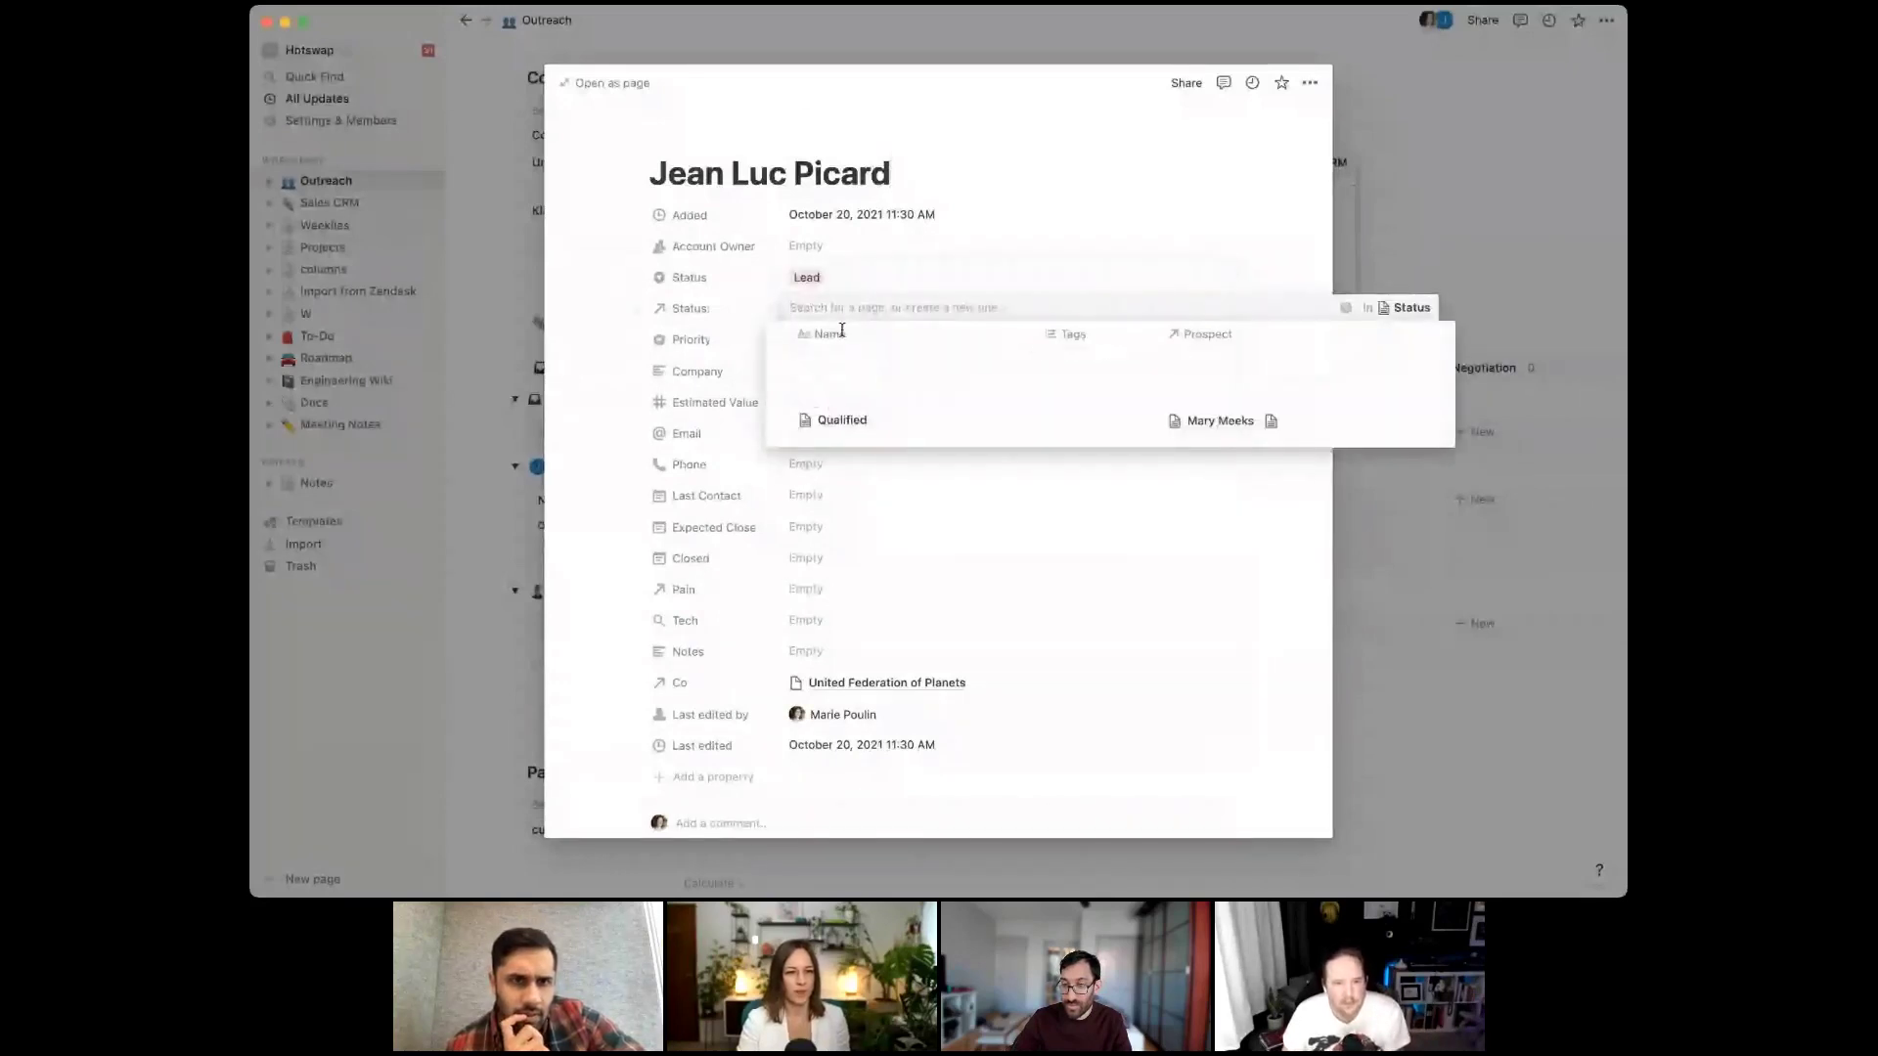
{"action": "type", "text": "Lead"}
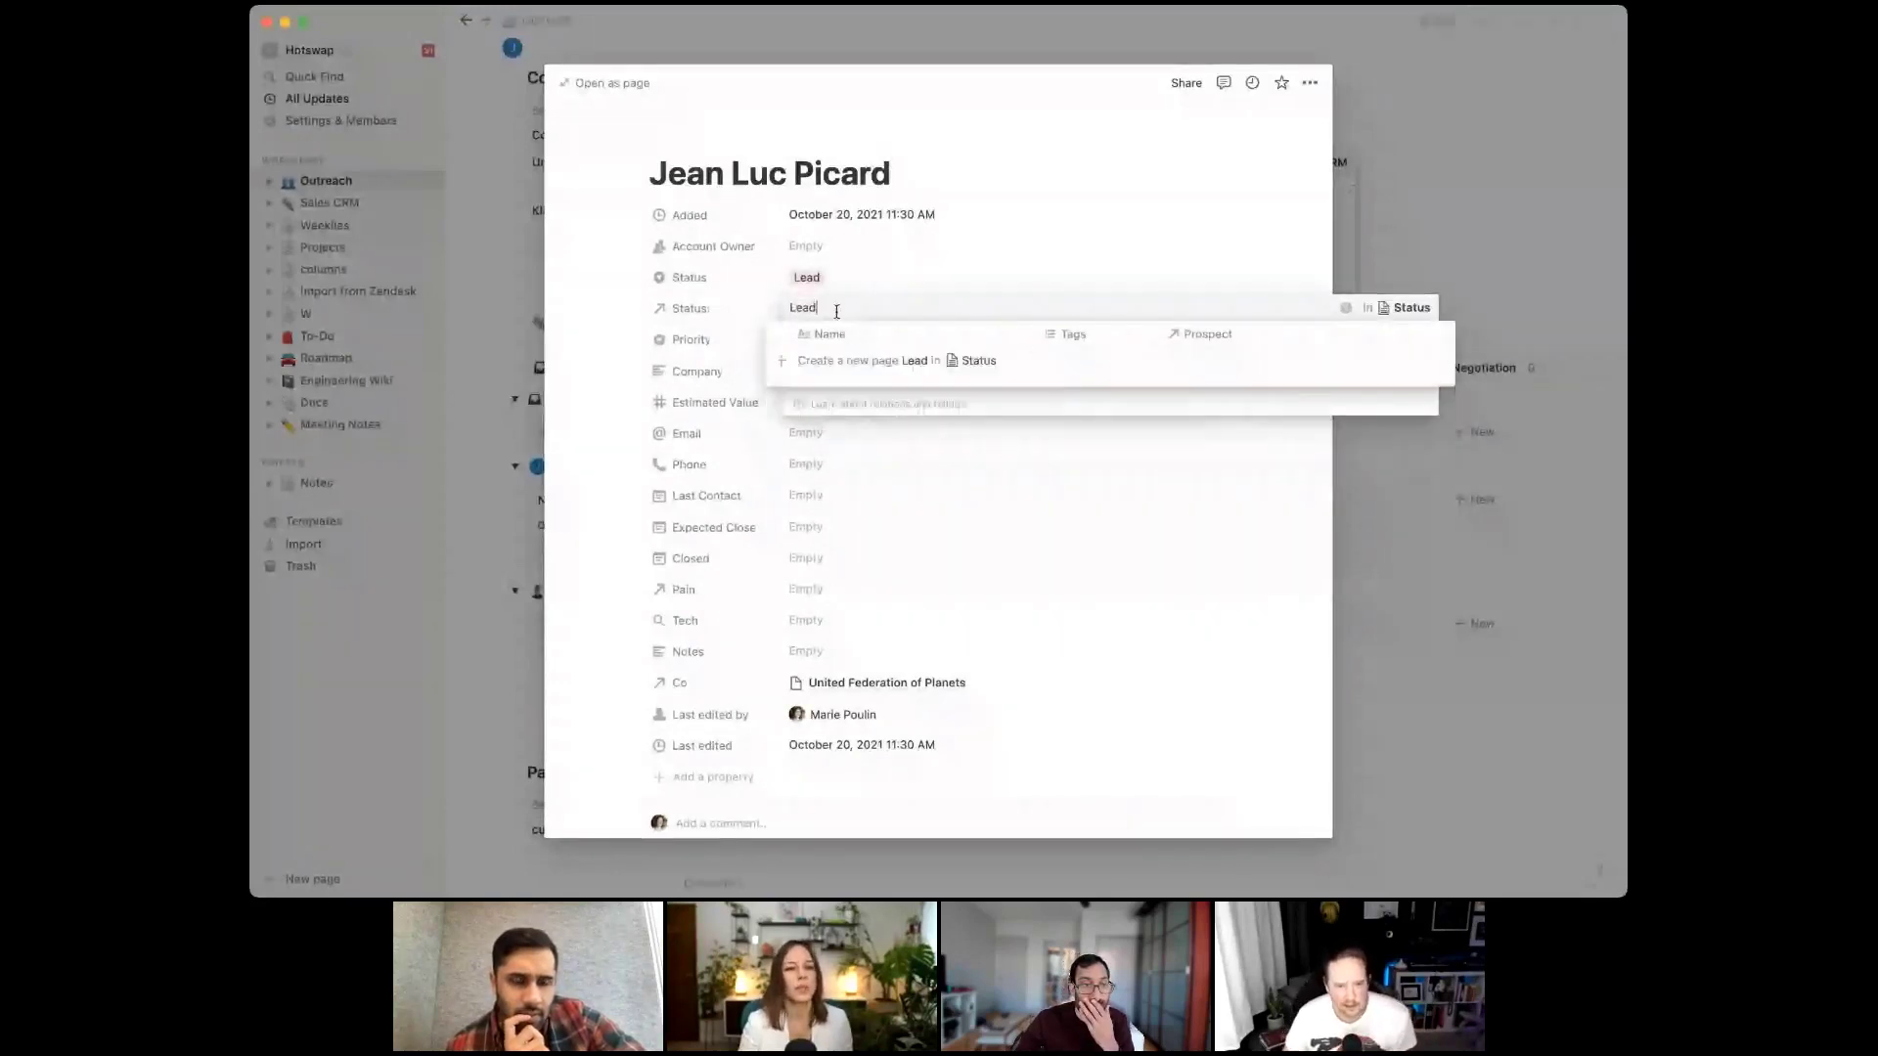
{"action": "left_click", "coordinate": [910, 362]}
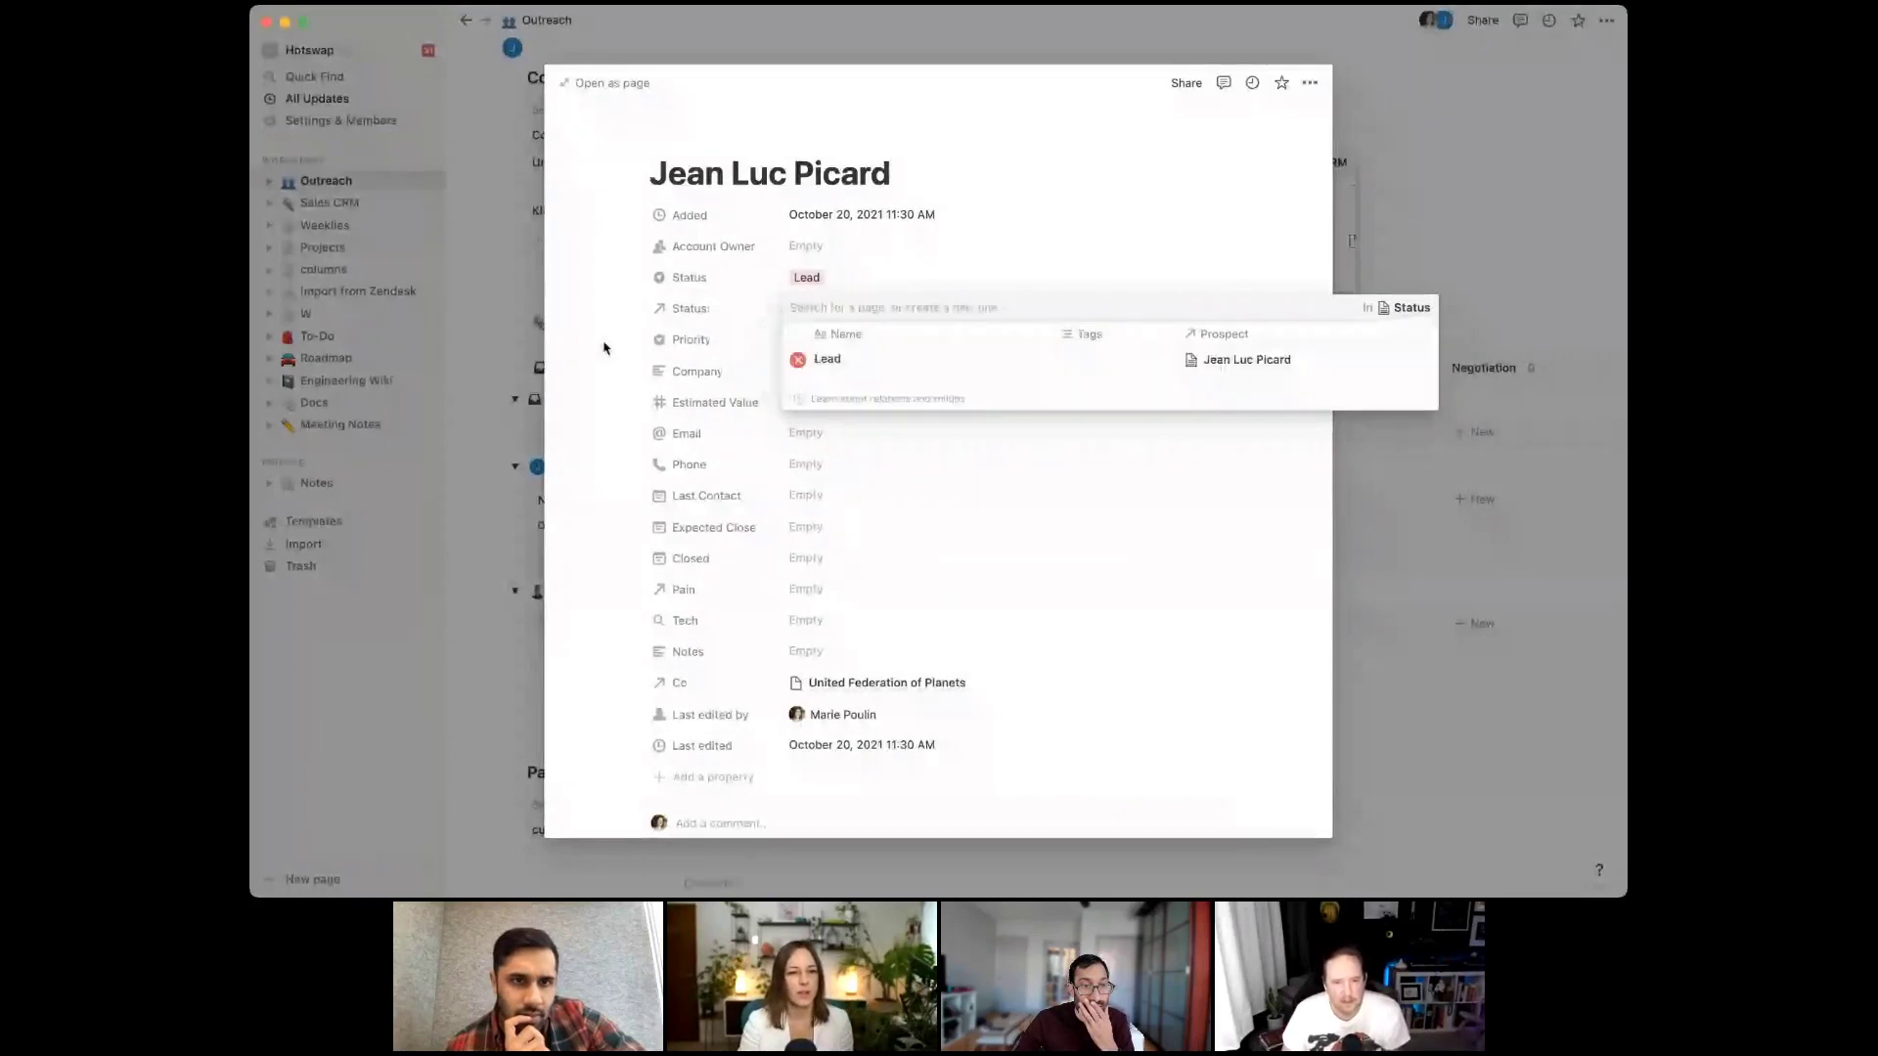
{"action": "key", "text": "Escape"}
Close the contact page and open the New Customer template for editing
{"action": "left_click", "coordinate": [1518, 359]}
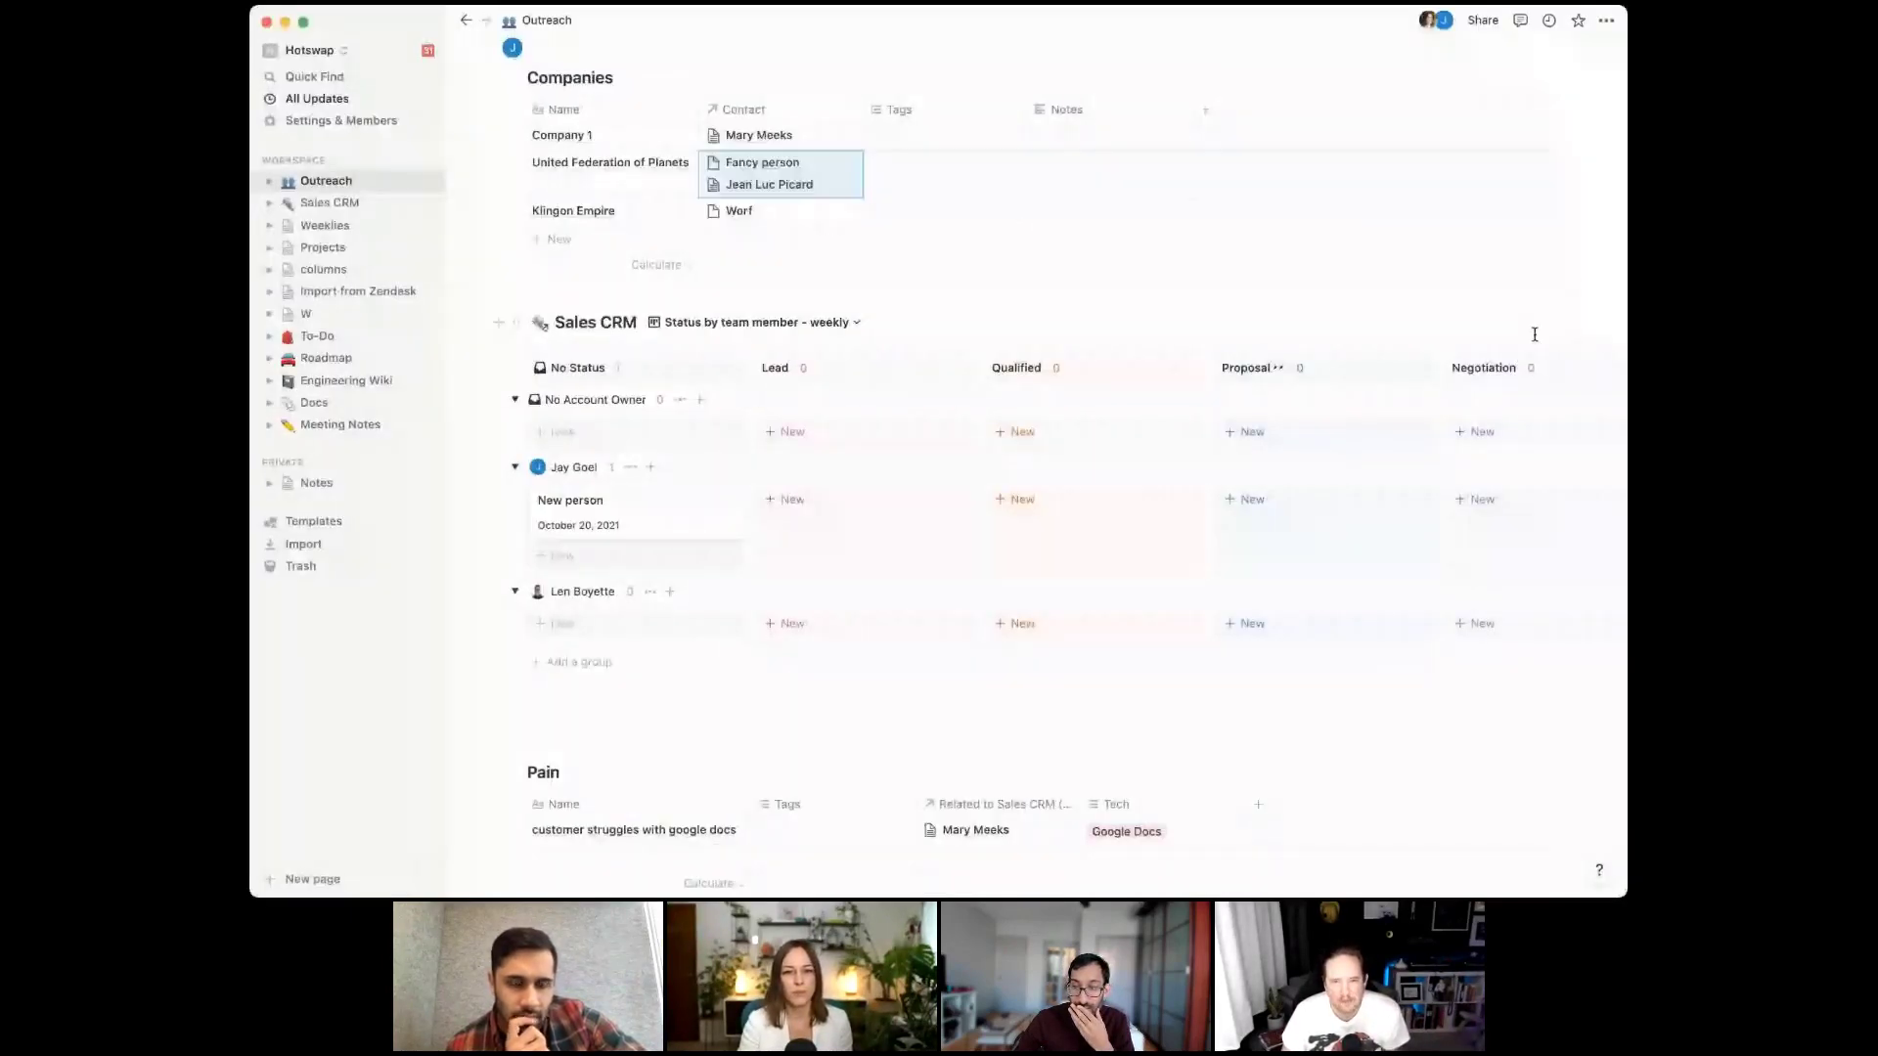
{"action": "left_click", "coordinate": [1538, 323]}
{"action": "left_click", "coordinate": [1600, 383]}
{"action": "left_click", "coordinate": [1462, 361]}
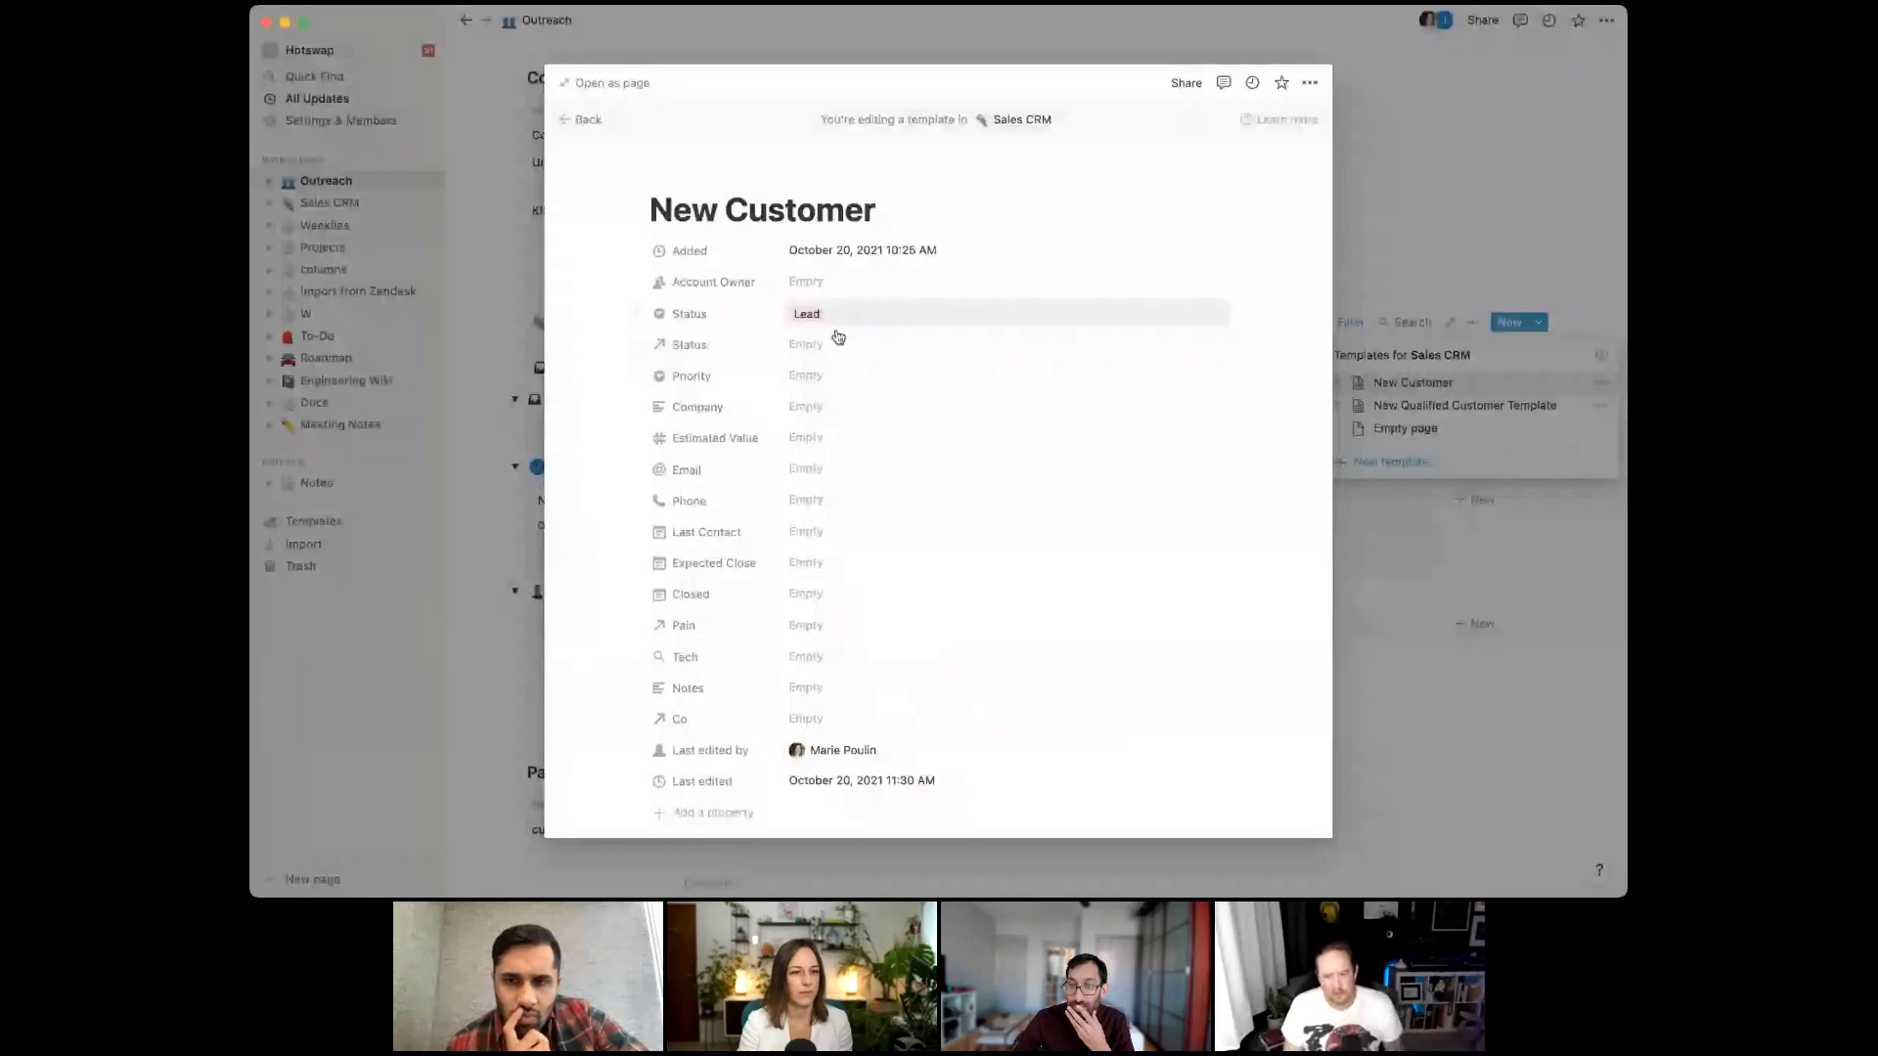
Link the Lead page to the template's Status relation, then close the template editor and template list
{"action": "left_click", "coordinate": [834, 340]}
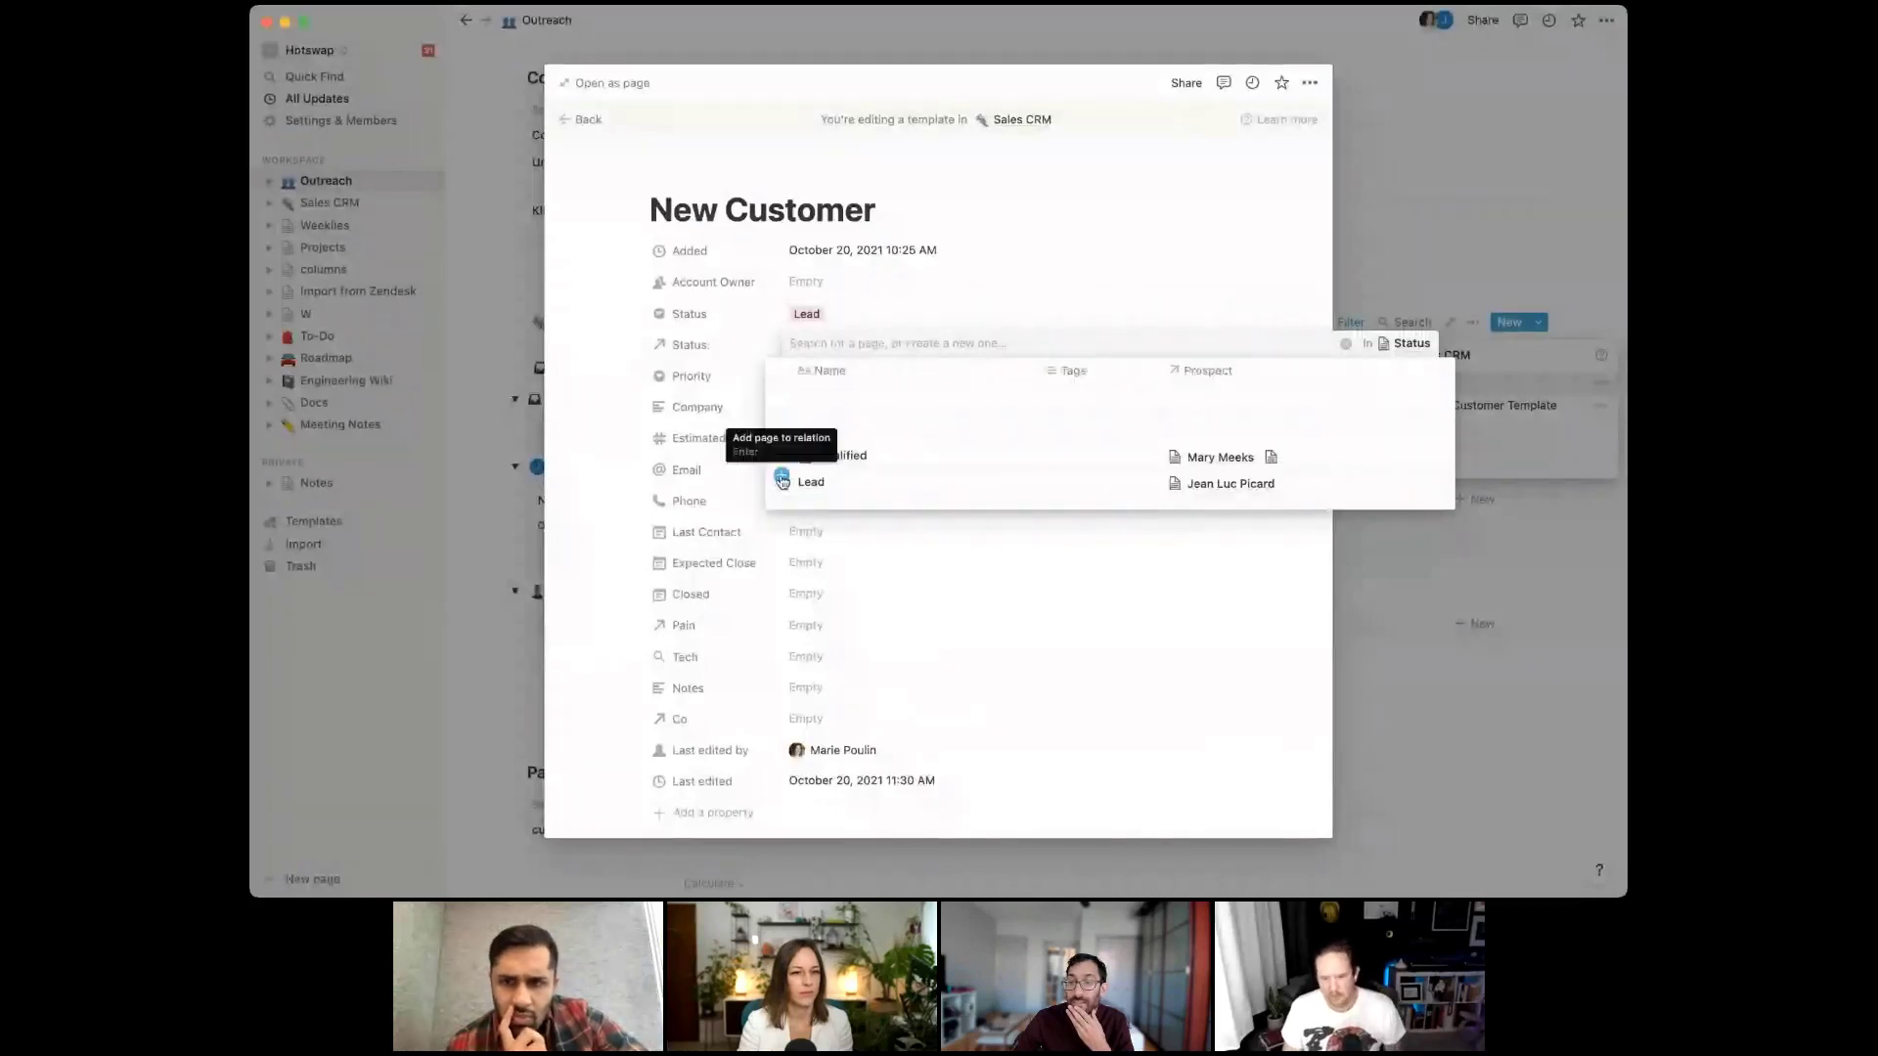
{"action": "left_click", "coordinate": [787, 482]}
{"action": "left_click", "coordinate": [1536, 278]}
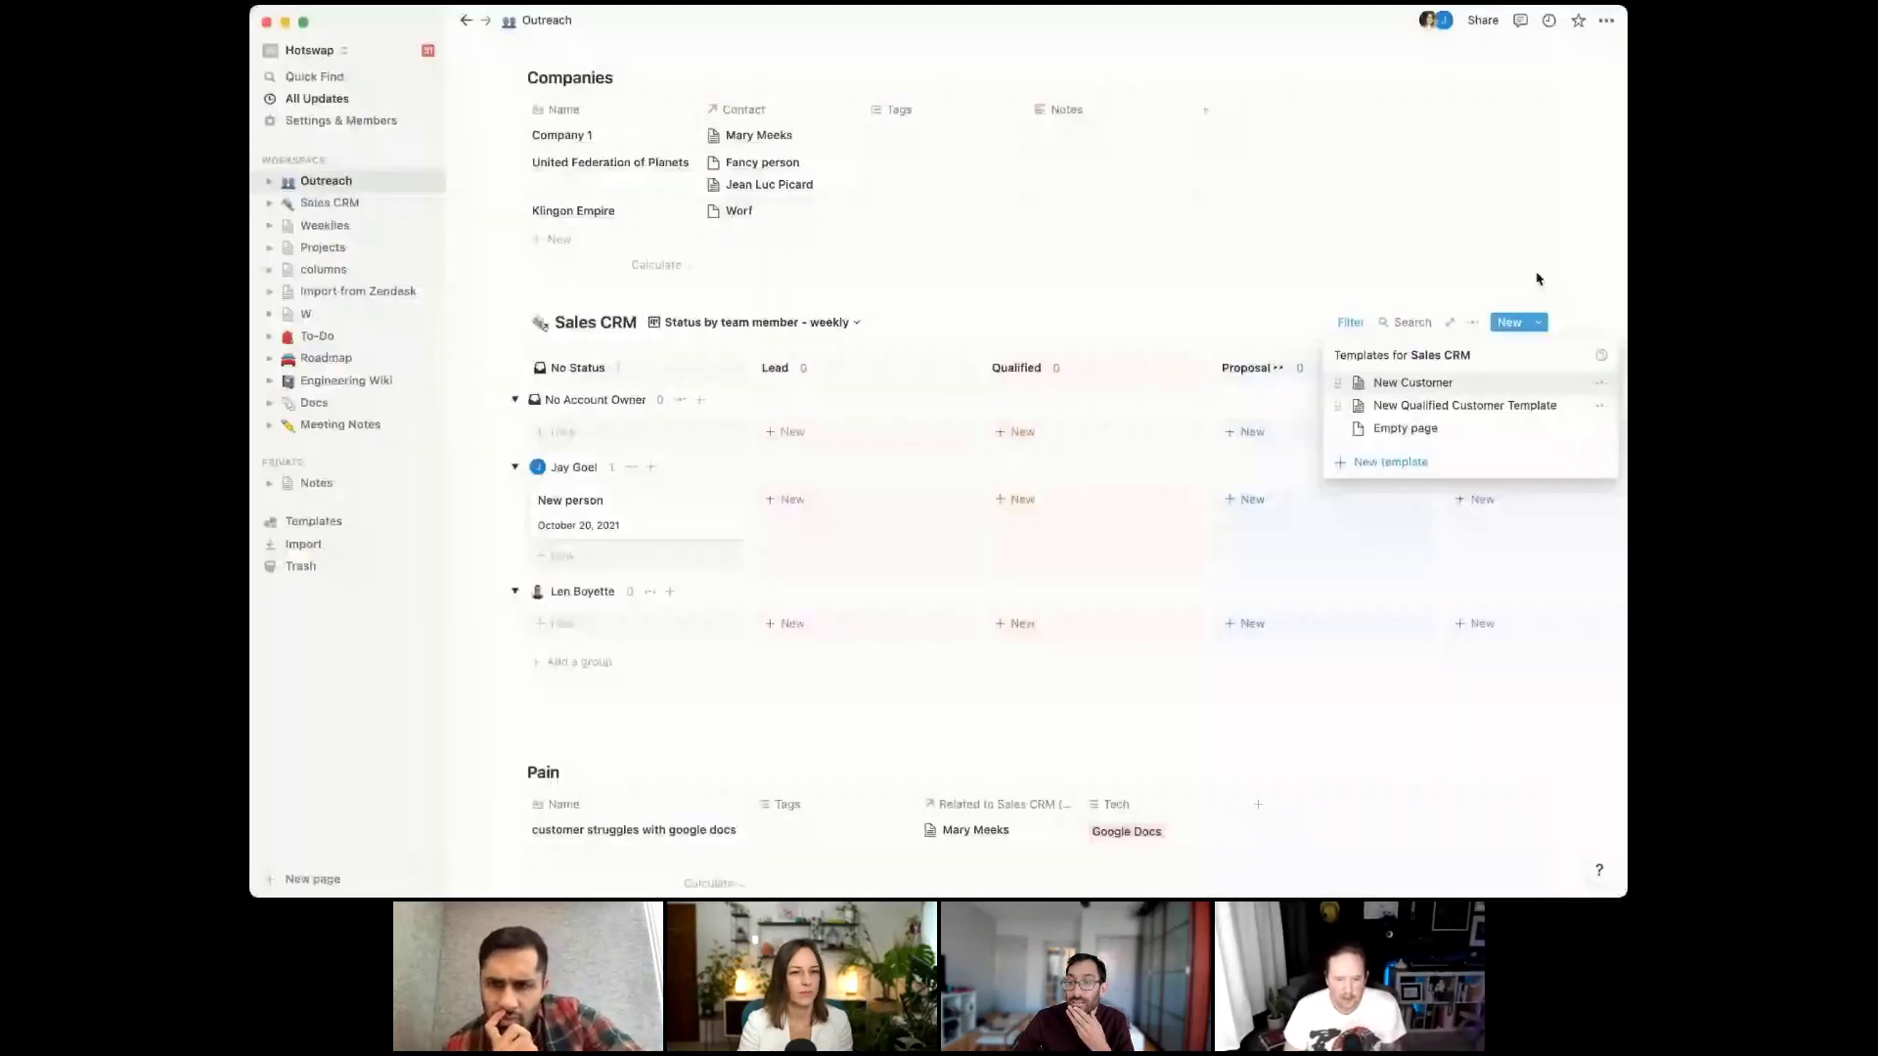
{"action": "left_click", "coordinate": [1536, 279]}
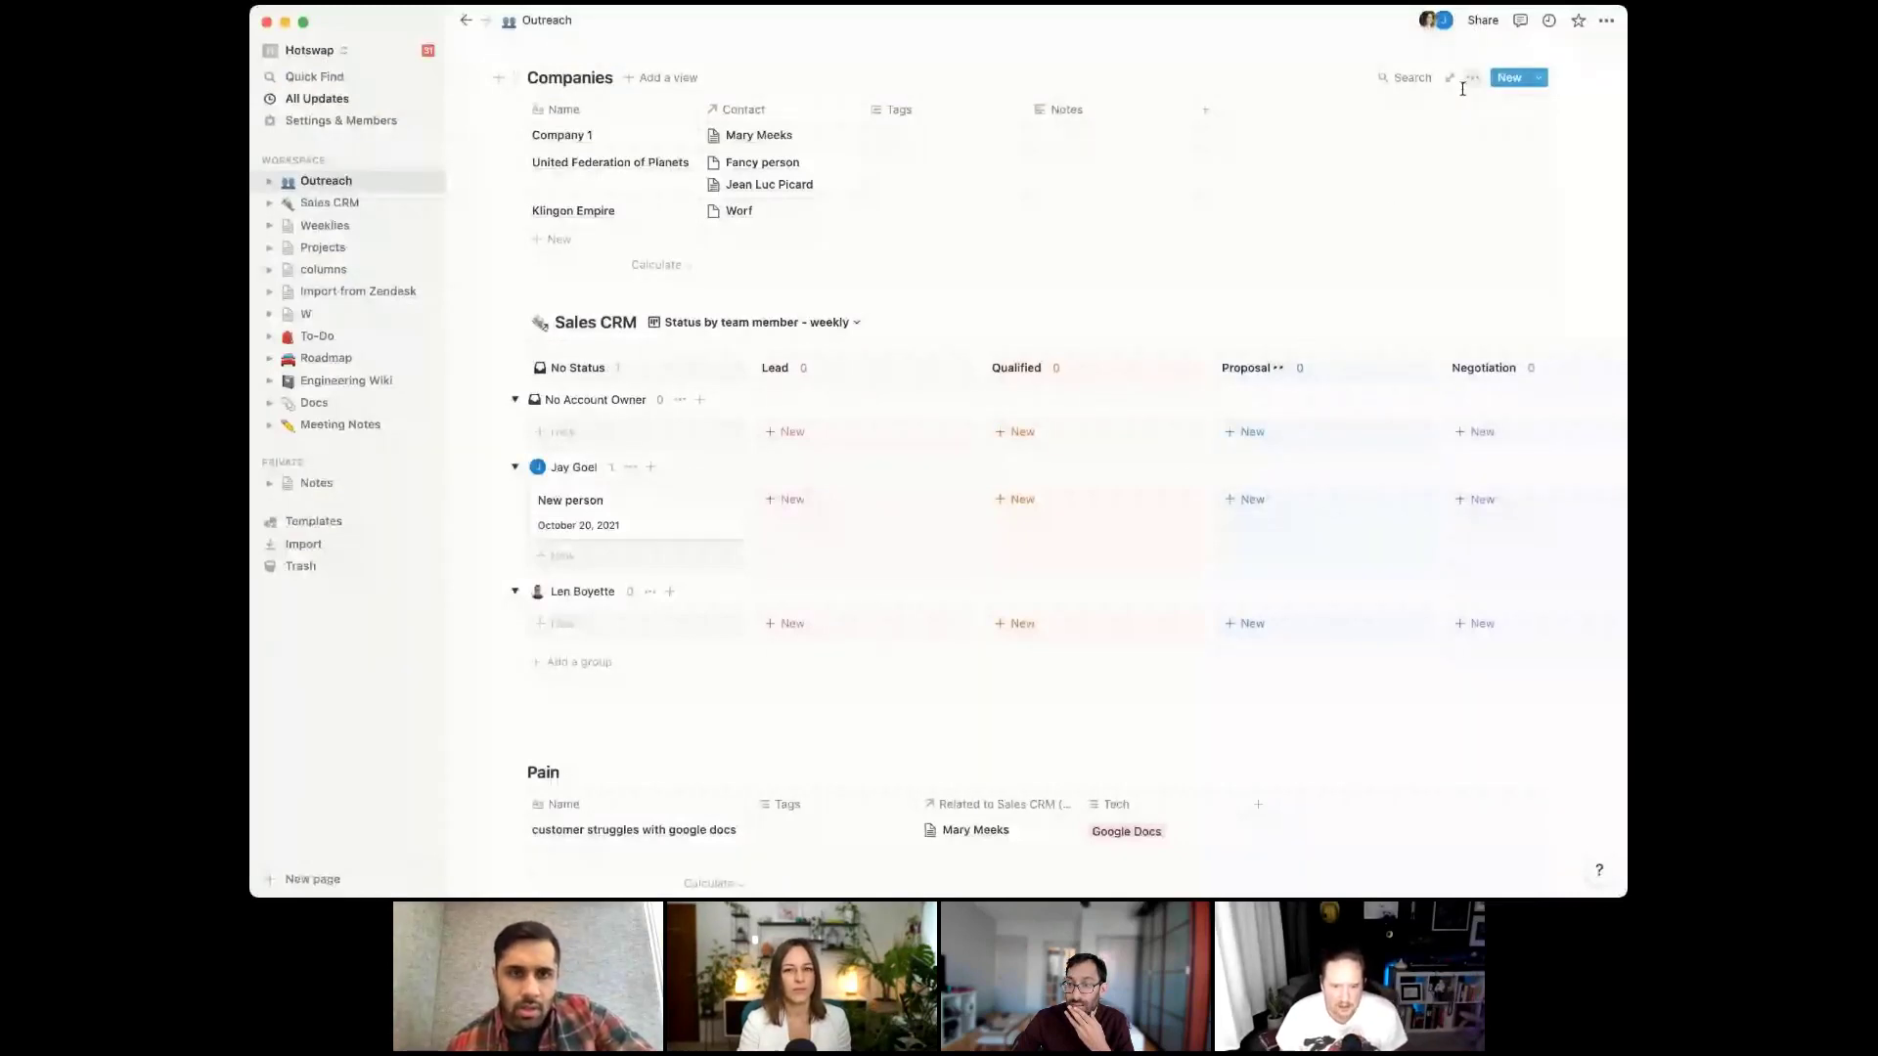
Add a 'Closed' group to the Status board and drag a card into it
{"action": "scroll", "coordinate": [1062, 442], "scroll_direction": "up", "scroll_amount": 5}
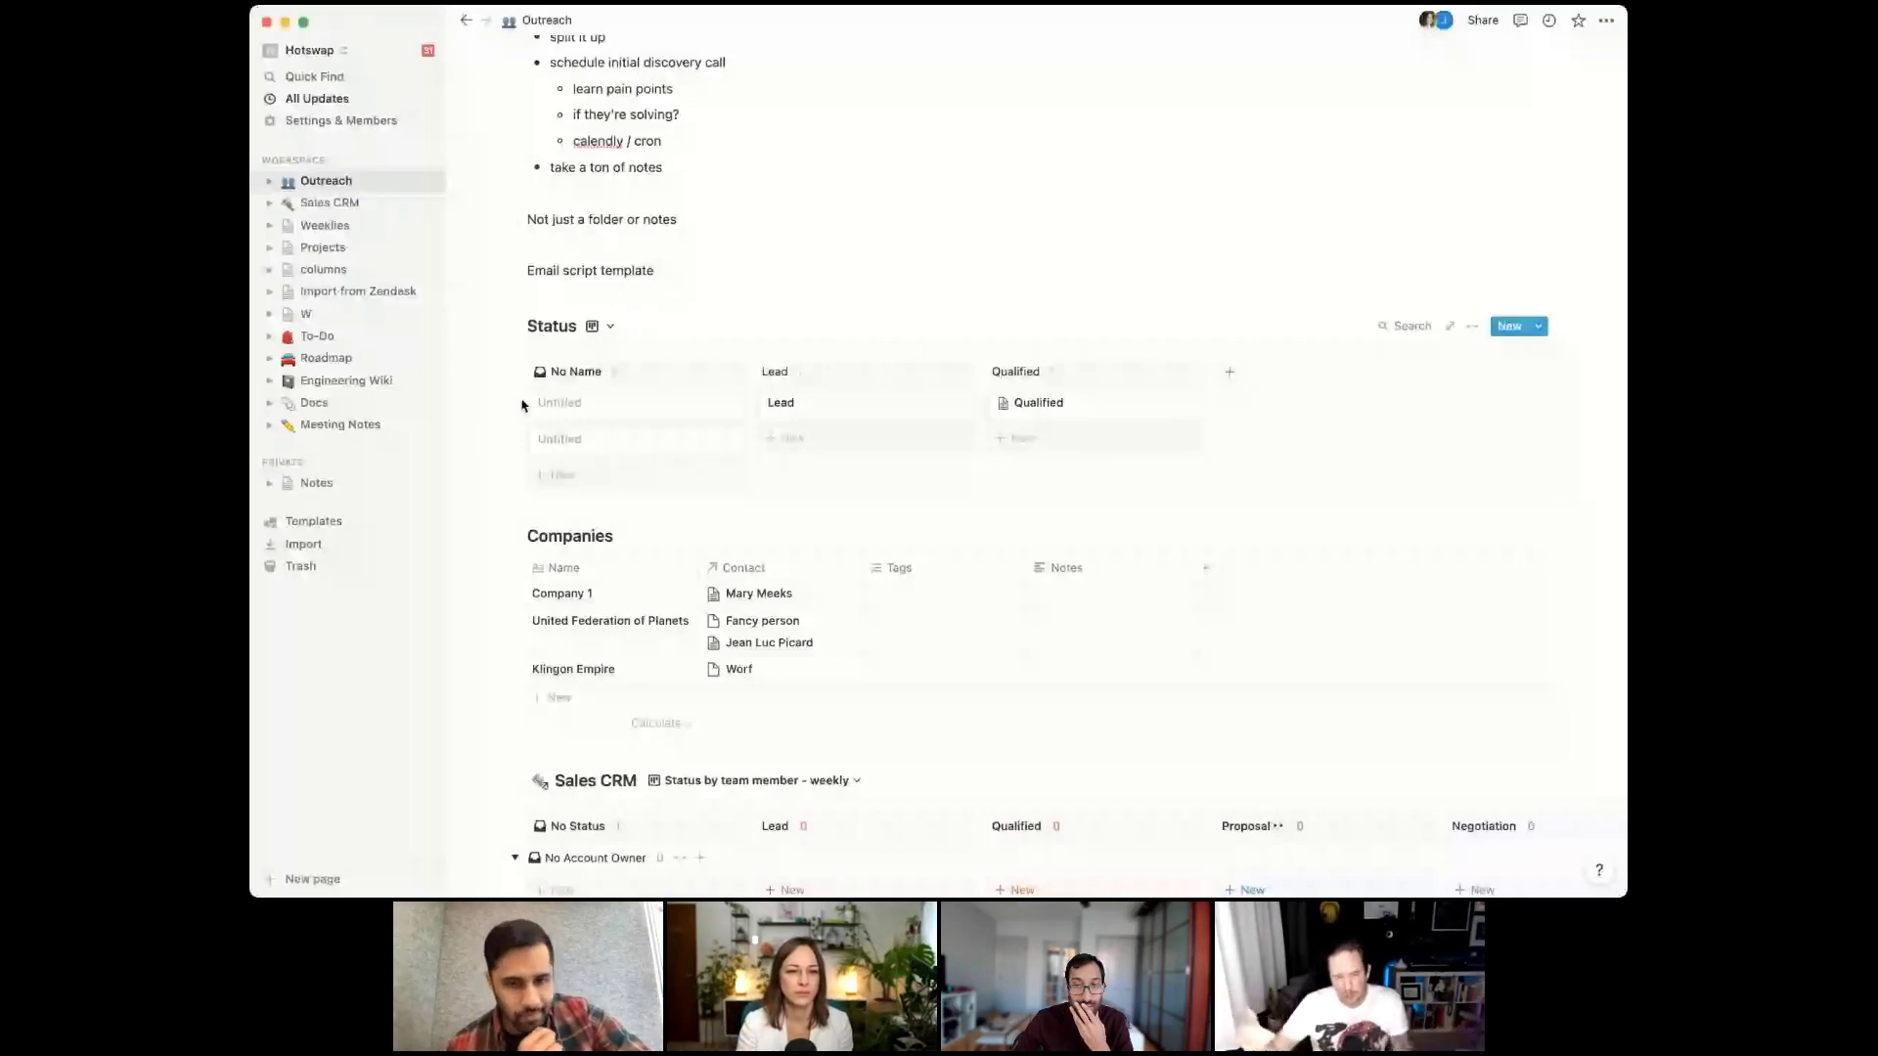
{"action": "left_click", "coordinate": [1229, 372]}
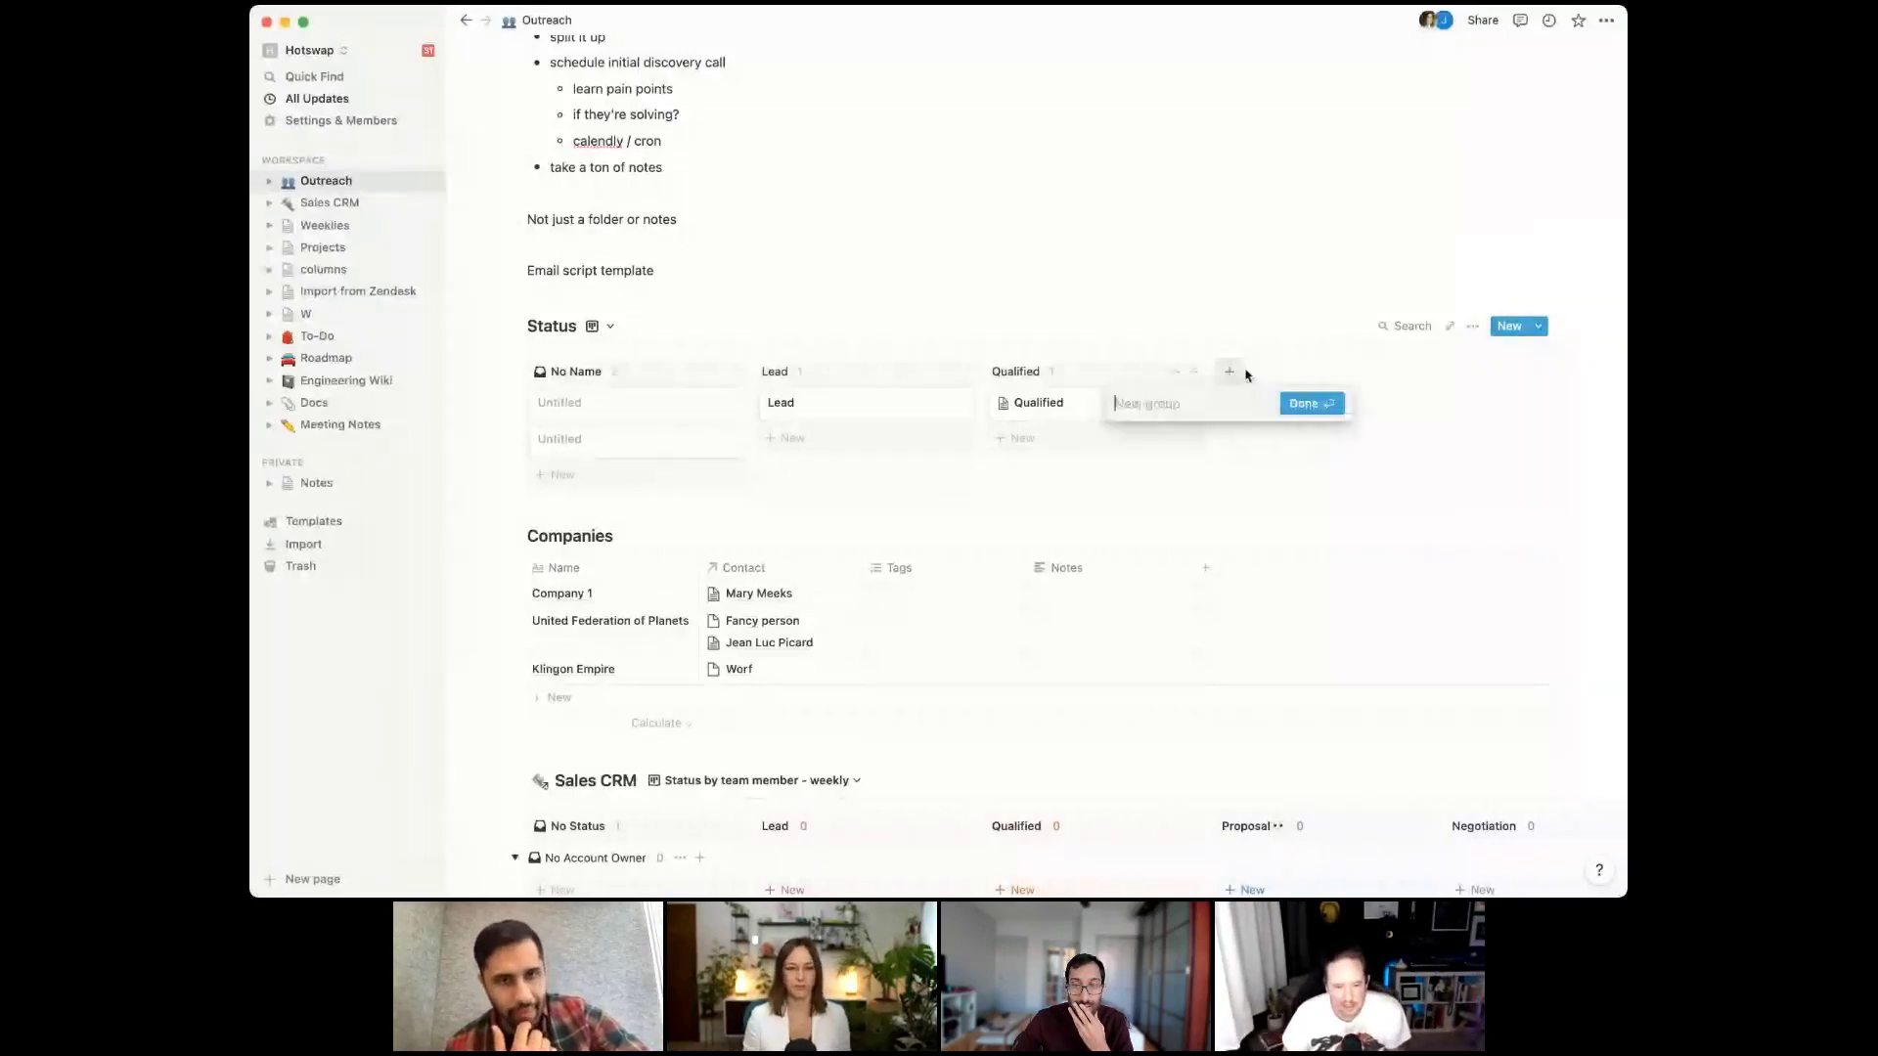
{"action": "type", "text": "Closed"}
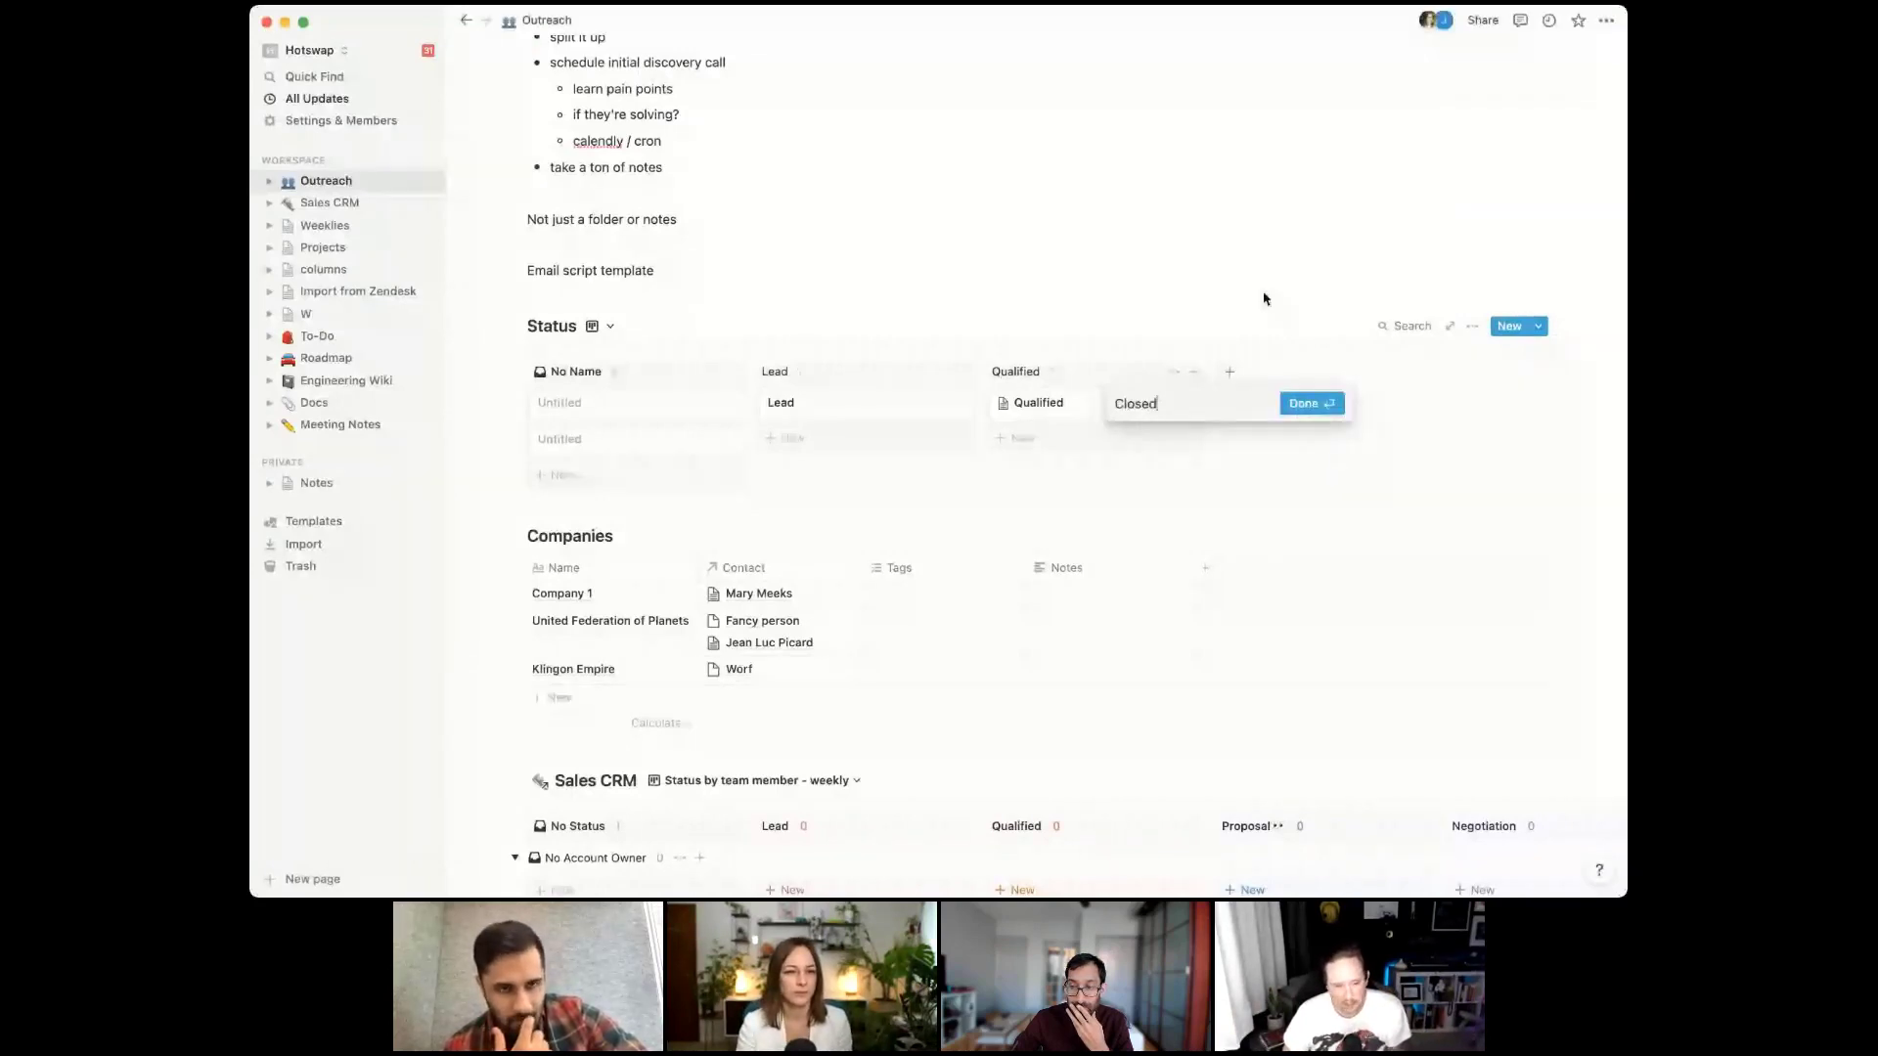
{"action": "key", "text": "Return"}
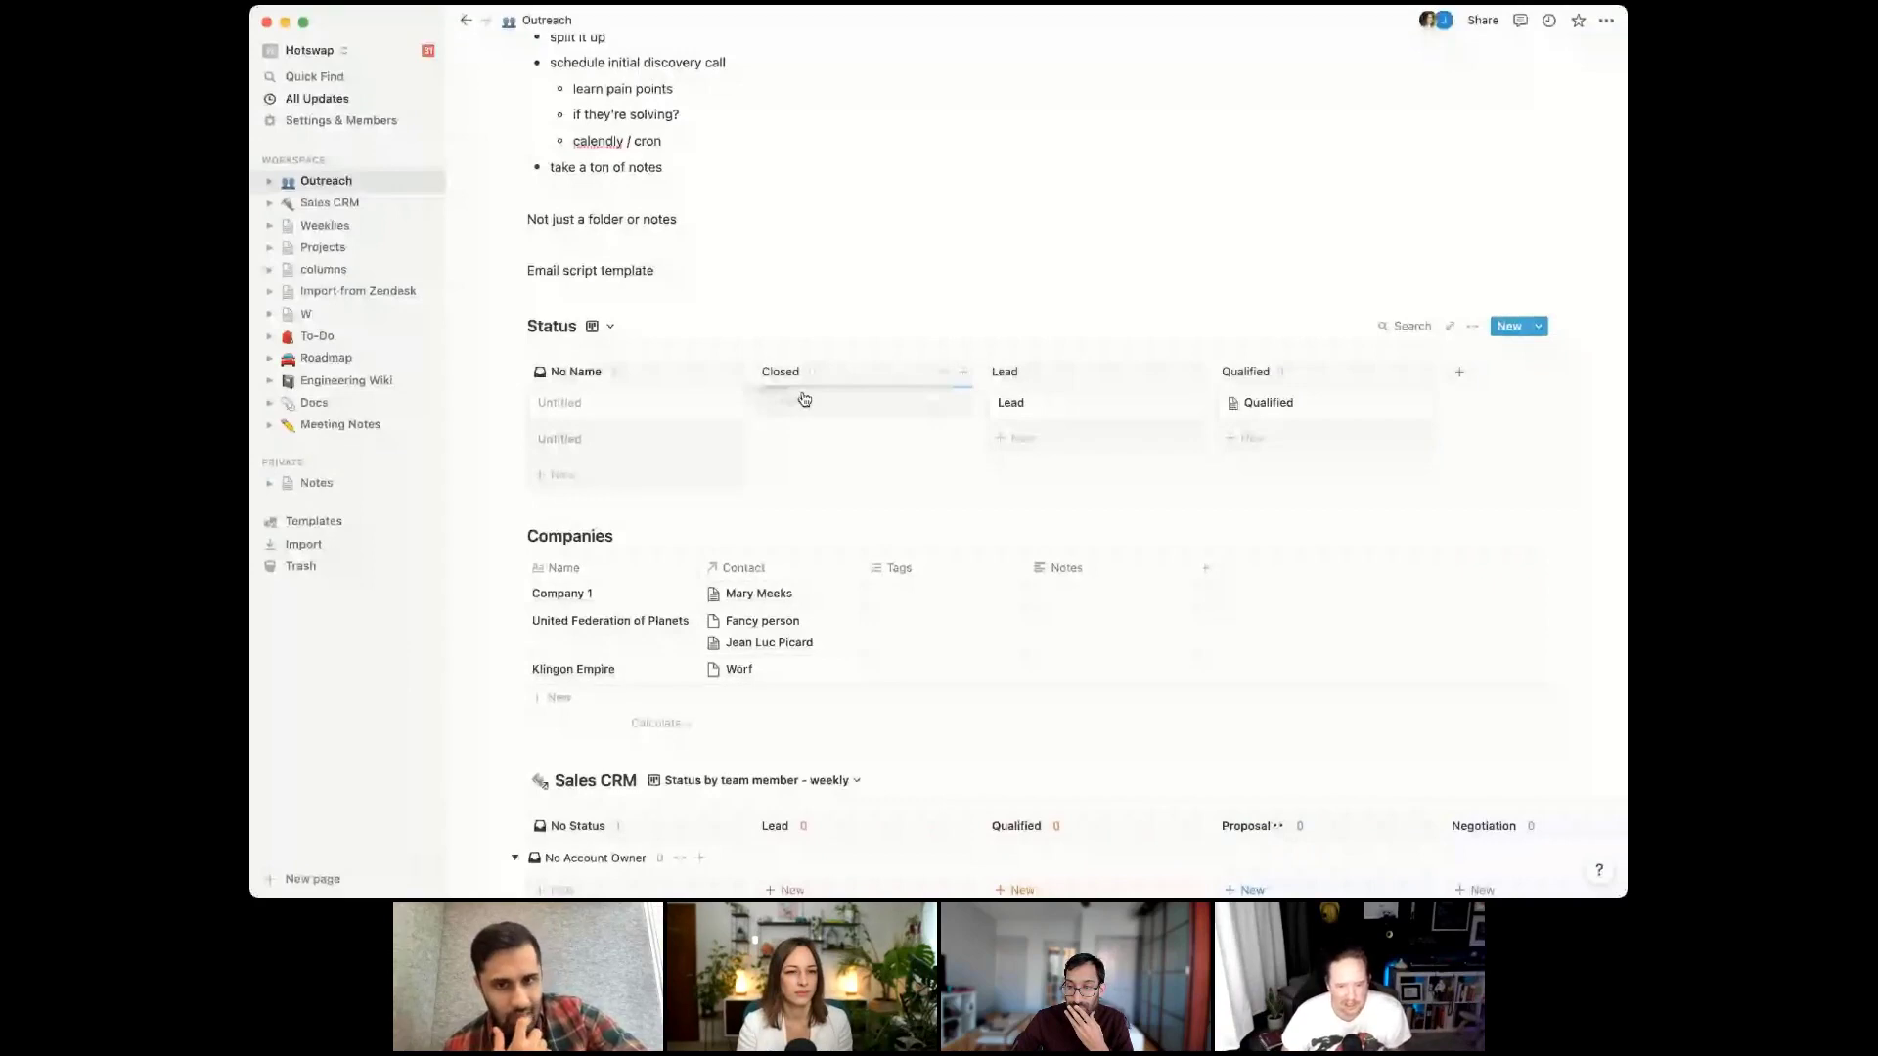
{"action": "left_click_drag", "start_coordinate": [804, 399], "coordinate": [804, 401]}
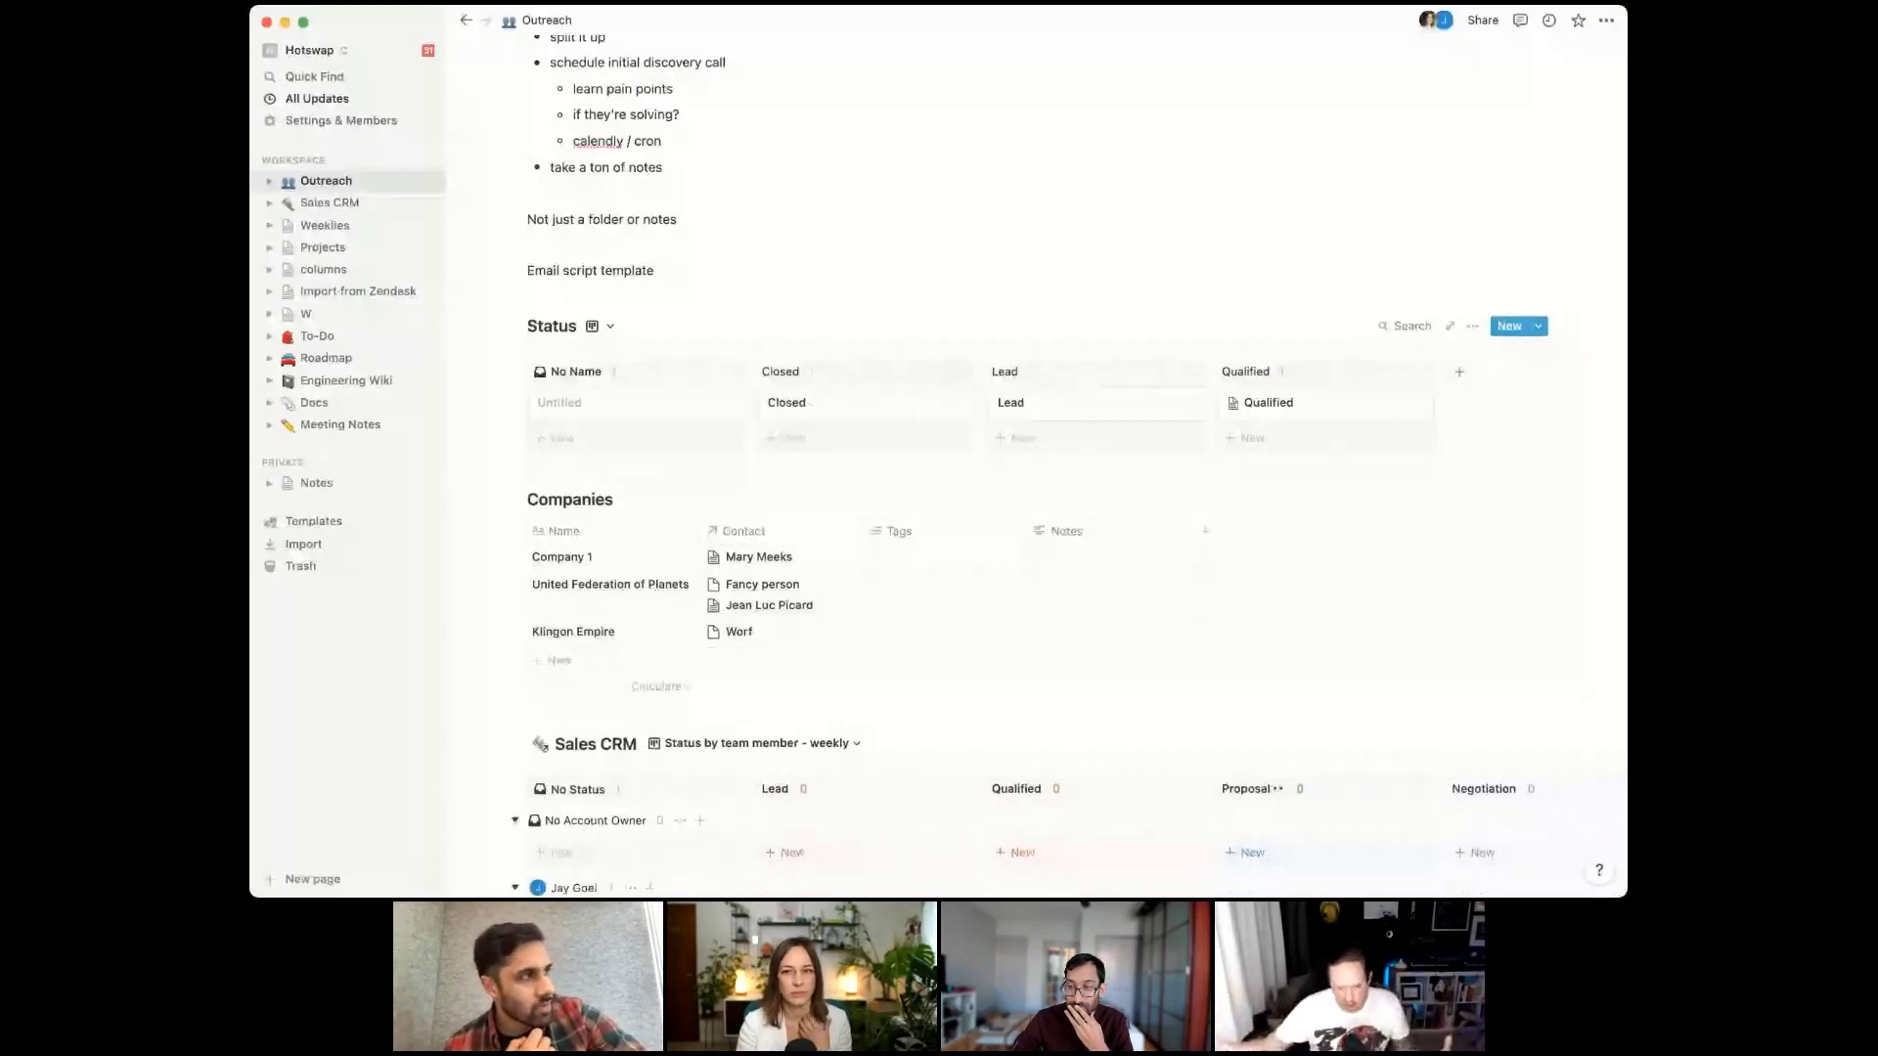
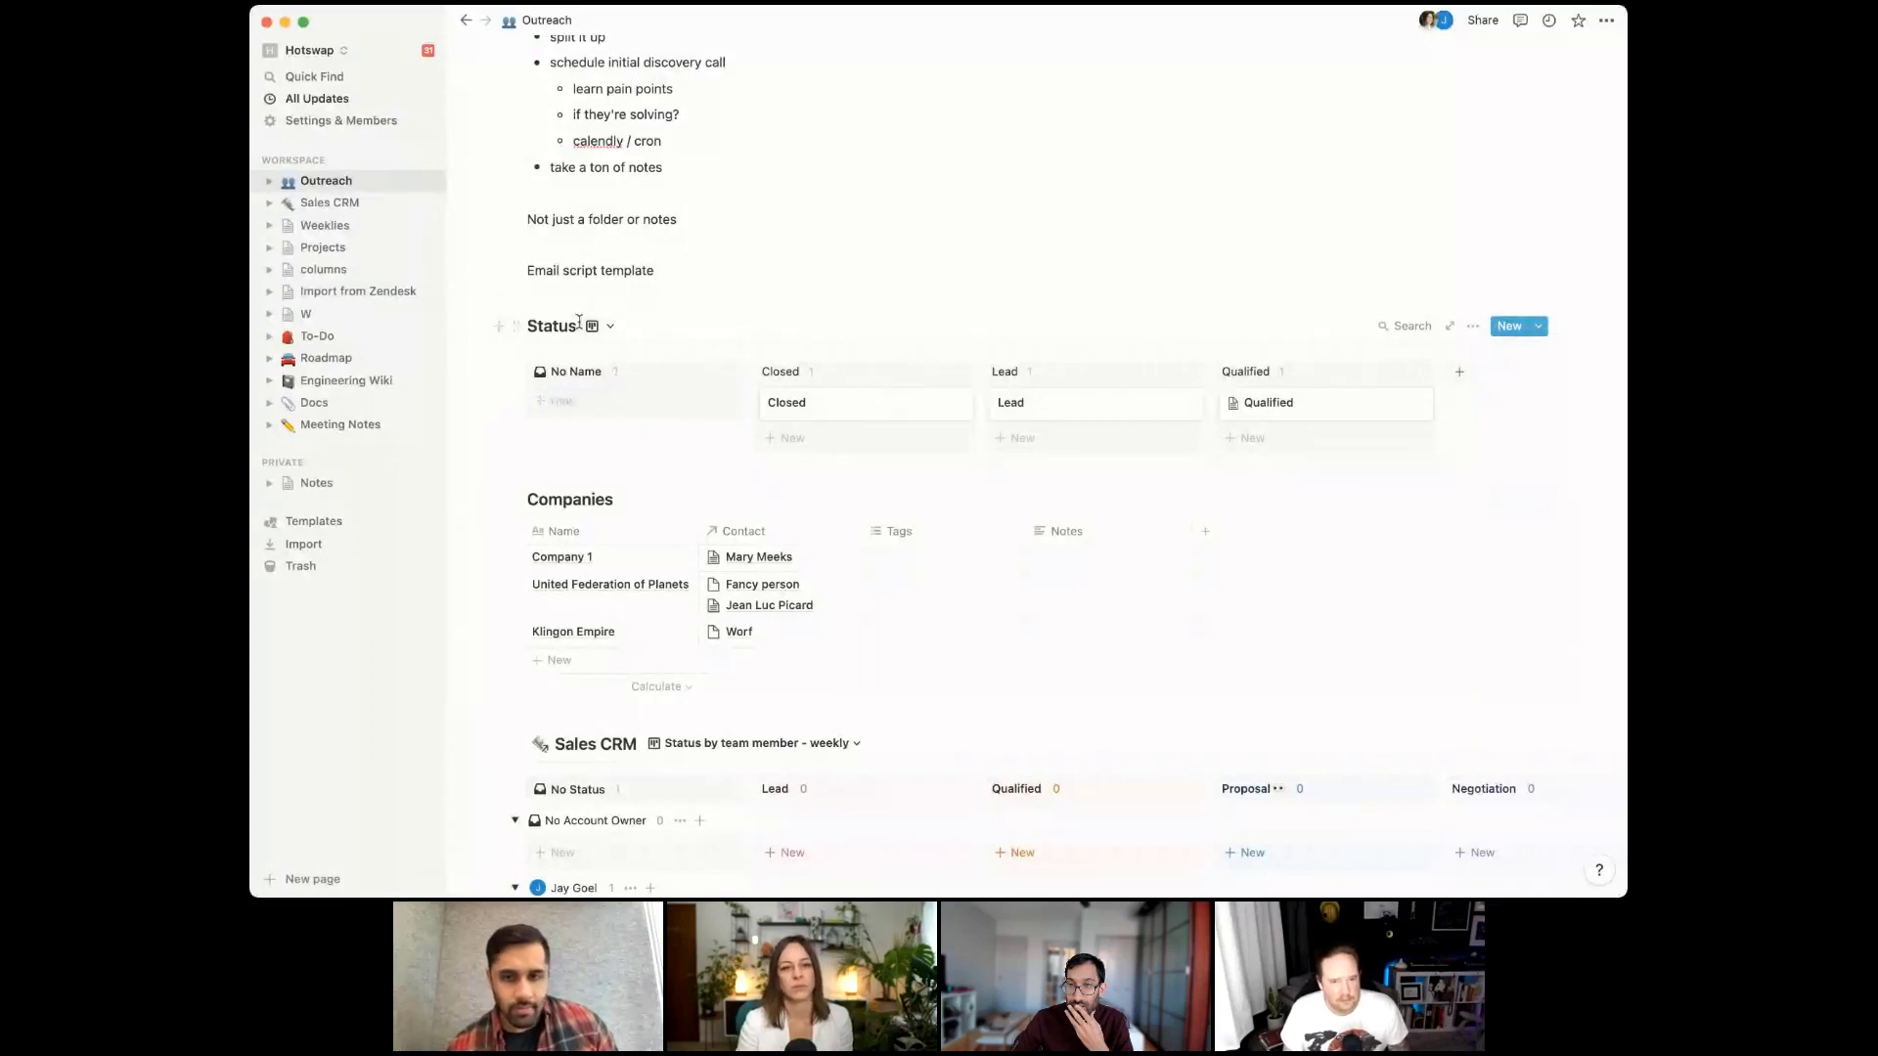
Convert the inline Status board into a standalone page with a traffic light icon
{"action": "left_click", "coordinate": [1472, 326]}
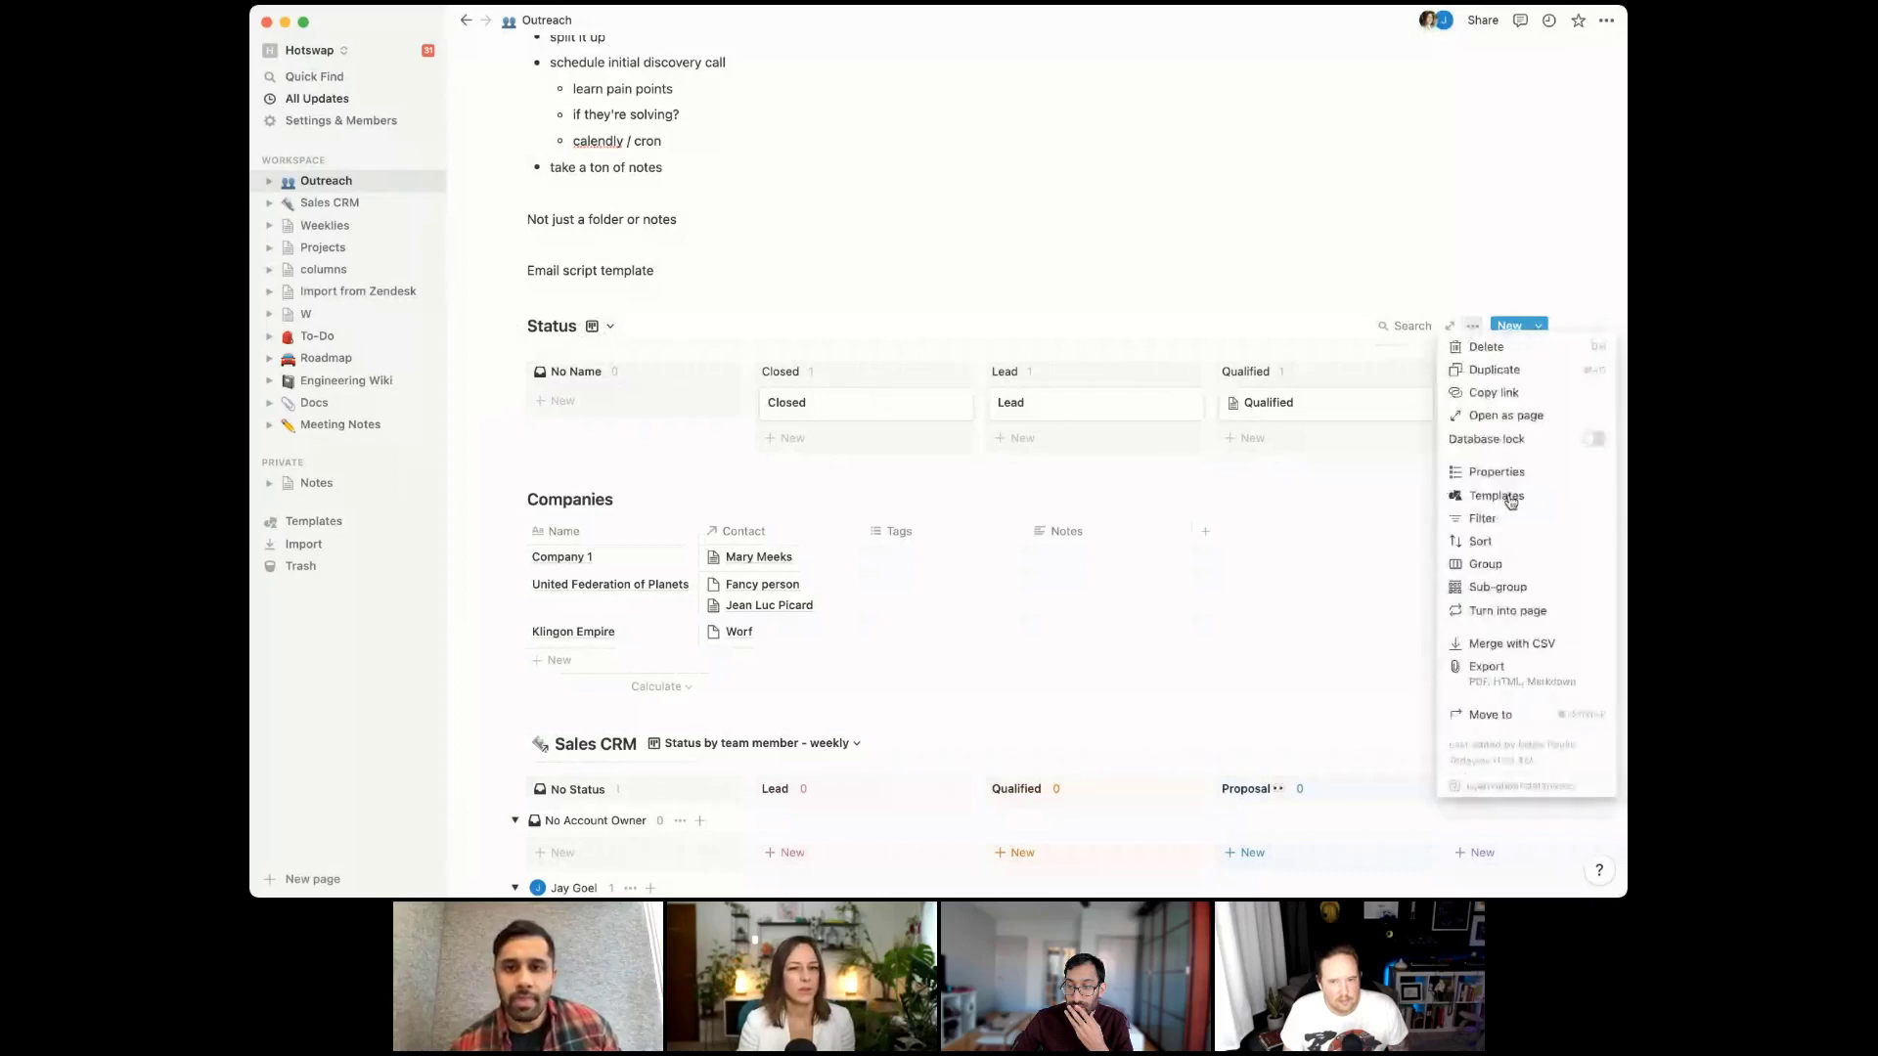
{"action": "left_click", "coordinate": [1503, 612]}
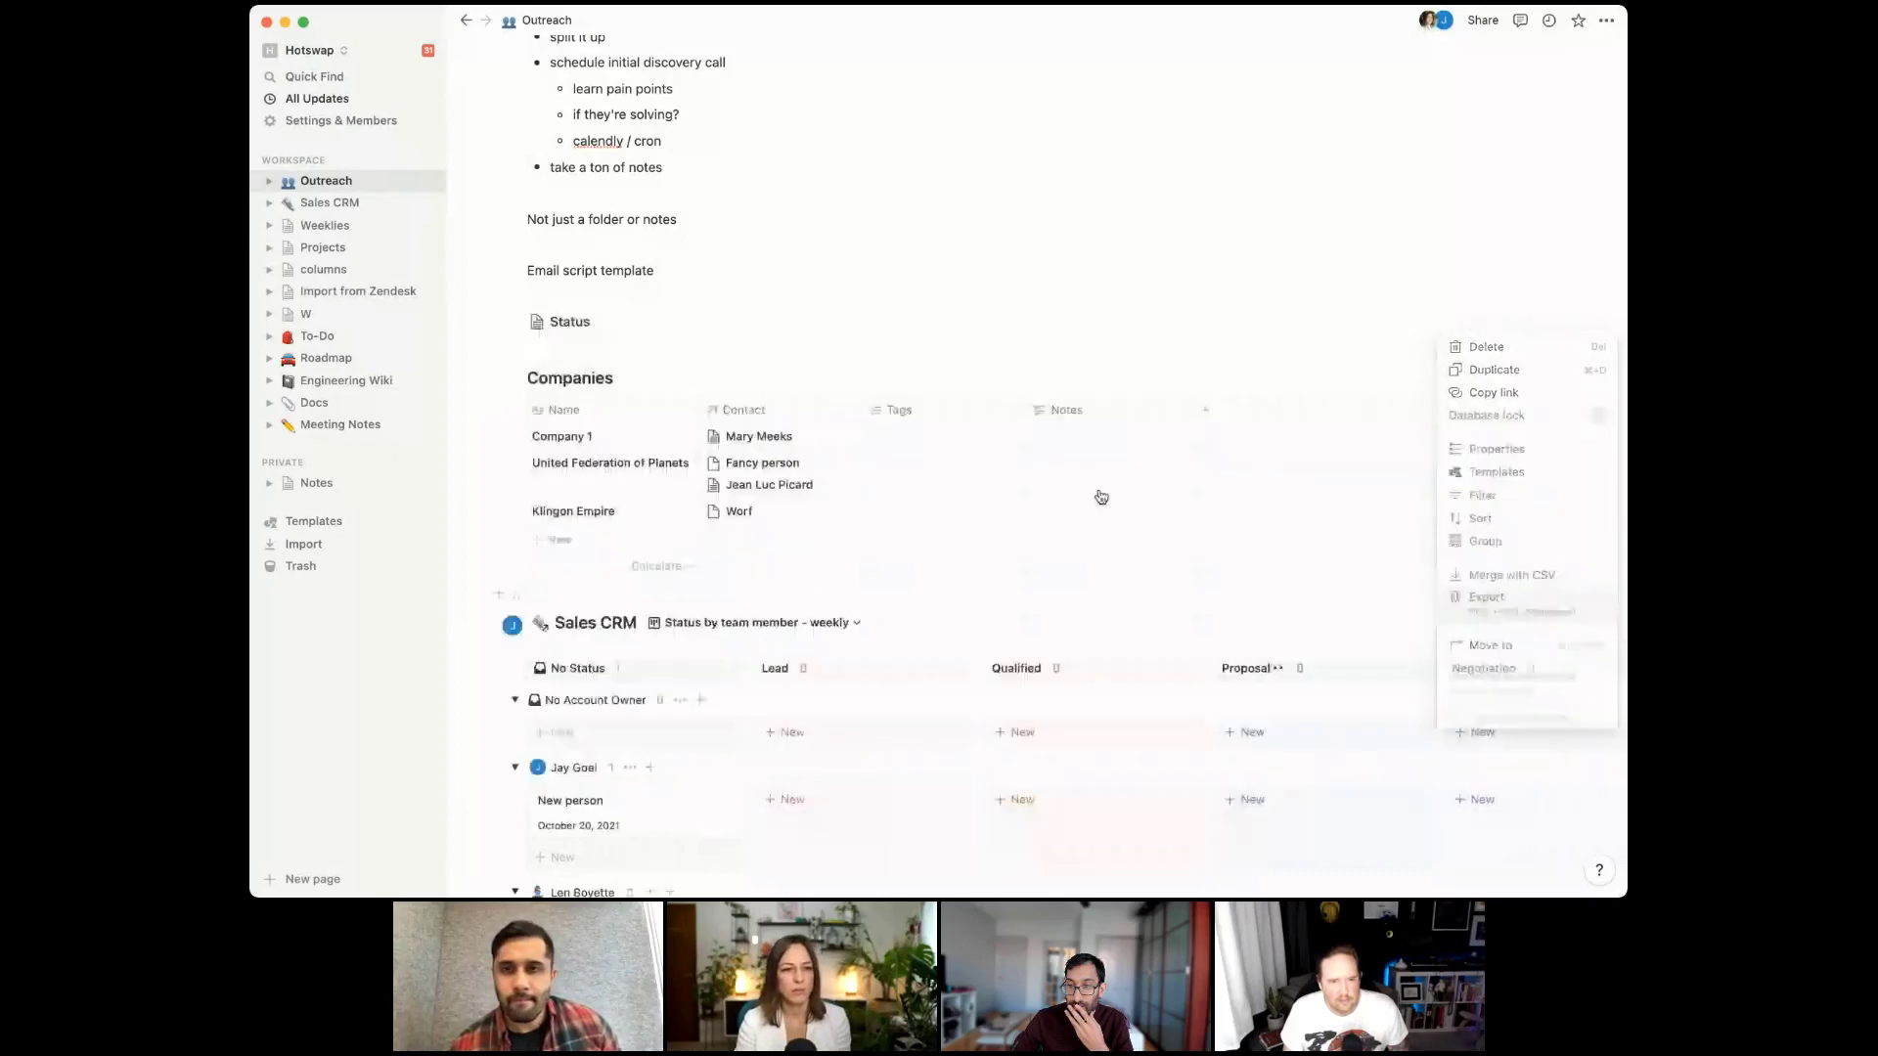
{"action": "left_click", "coordinate": [532, 327]}
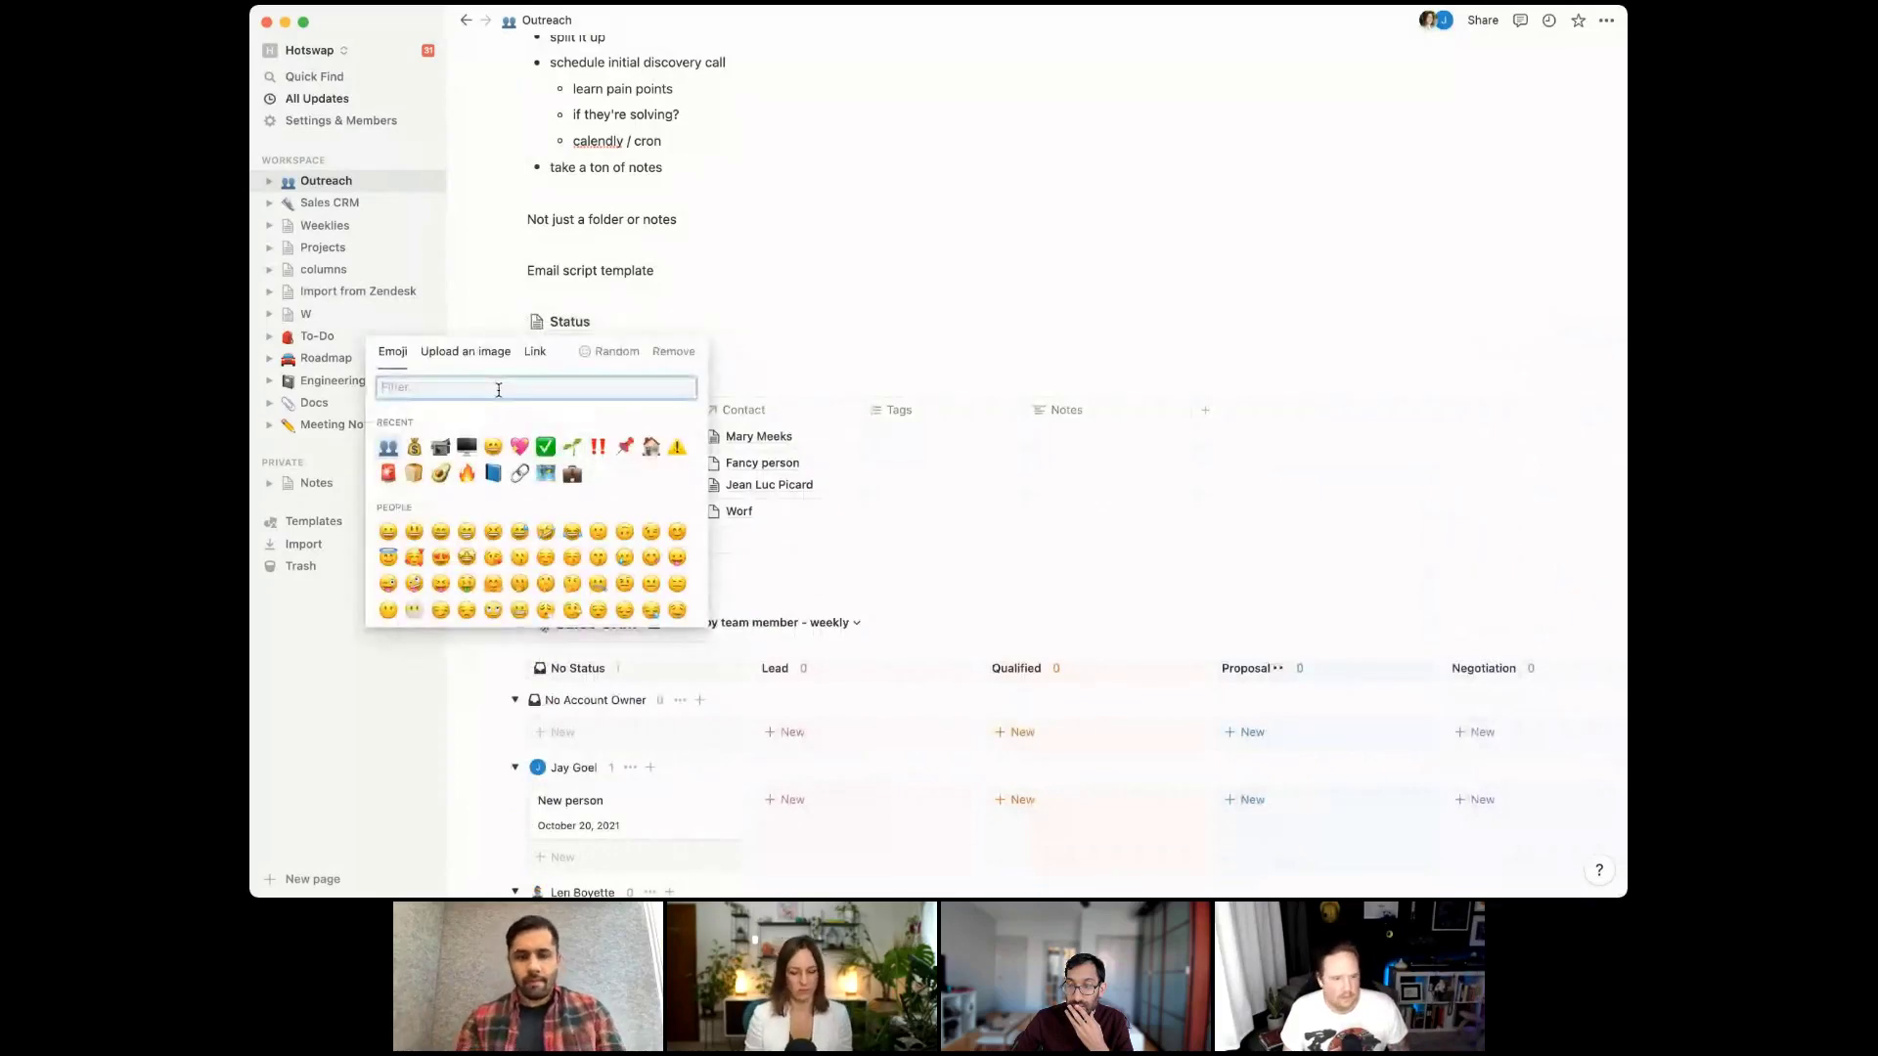
{"action": "type", "text": "g"}
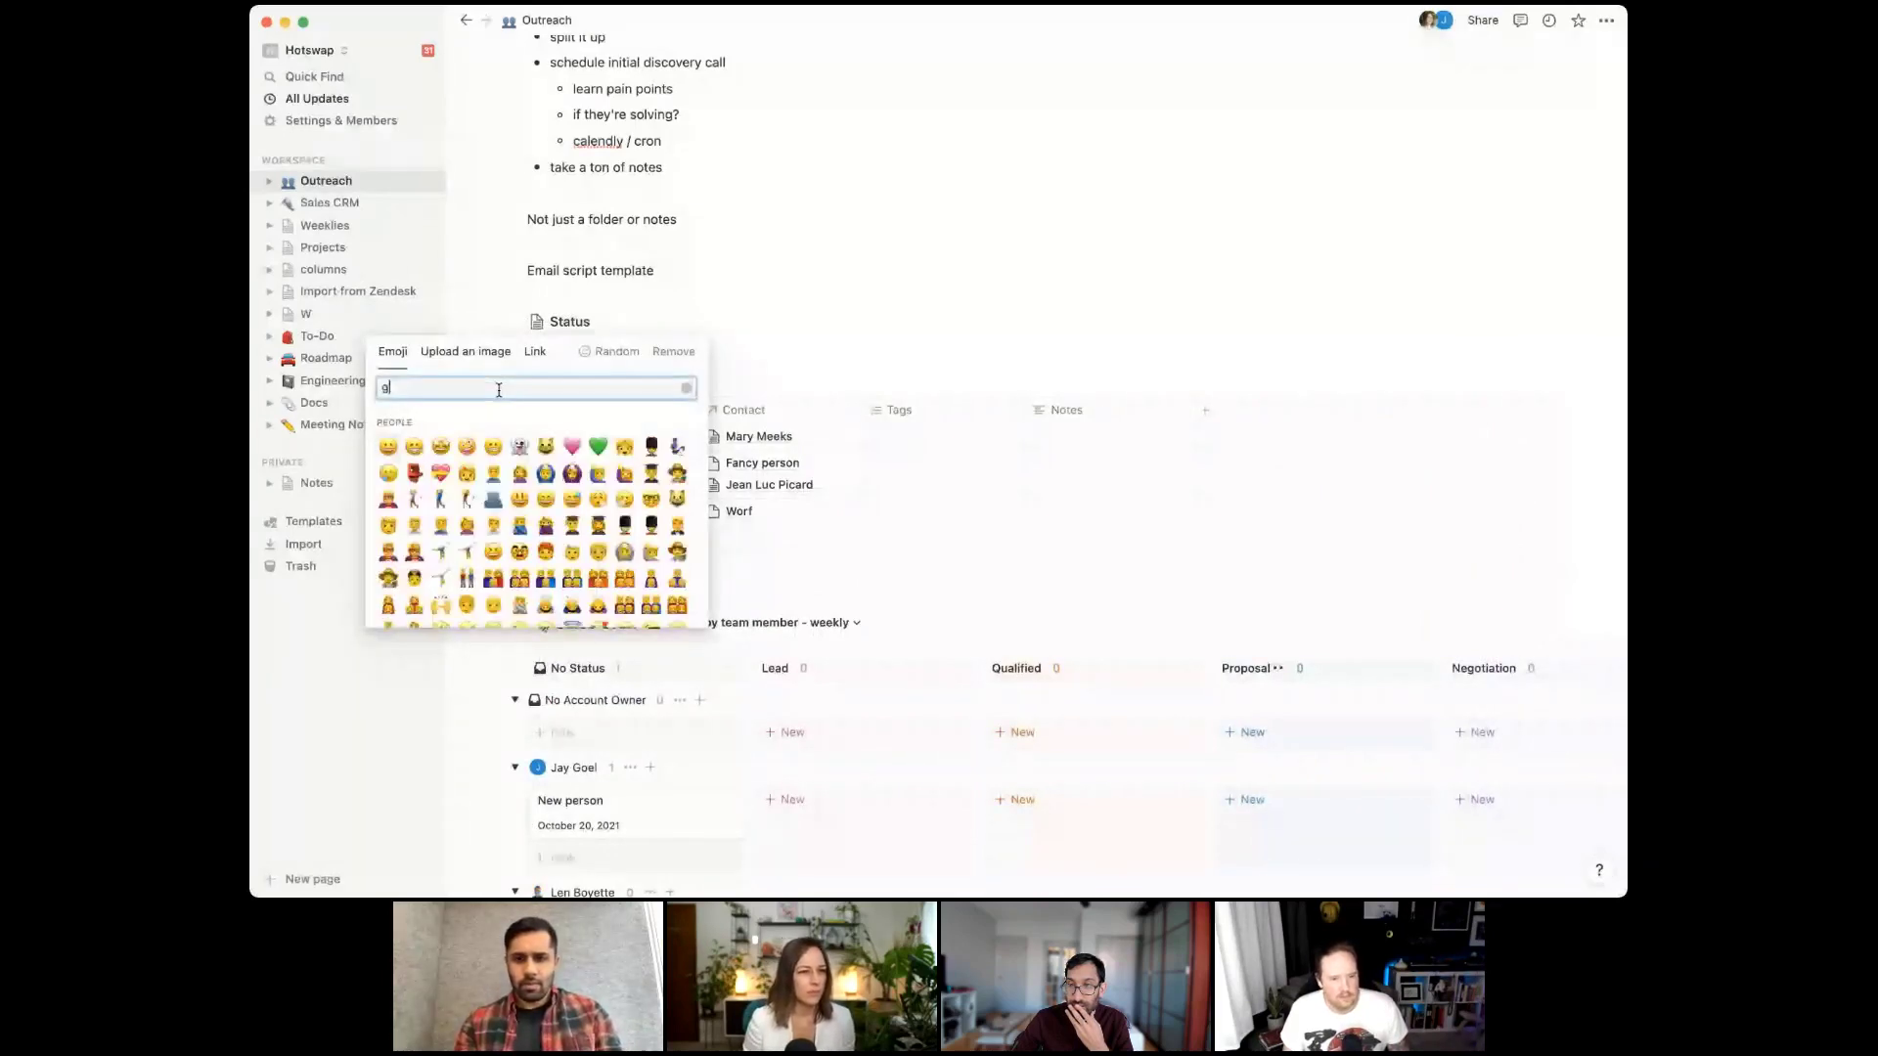
{"action": "key", "text": "BackSpace"}
{"action": "type", "text": "light"}
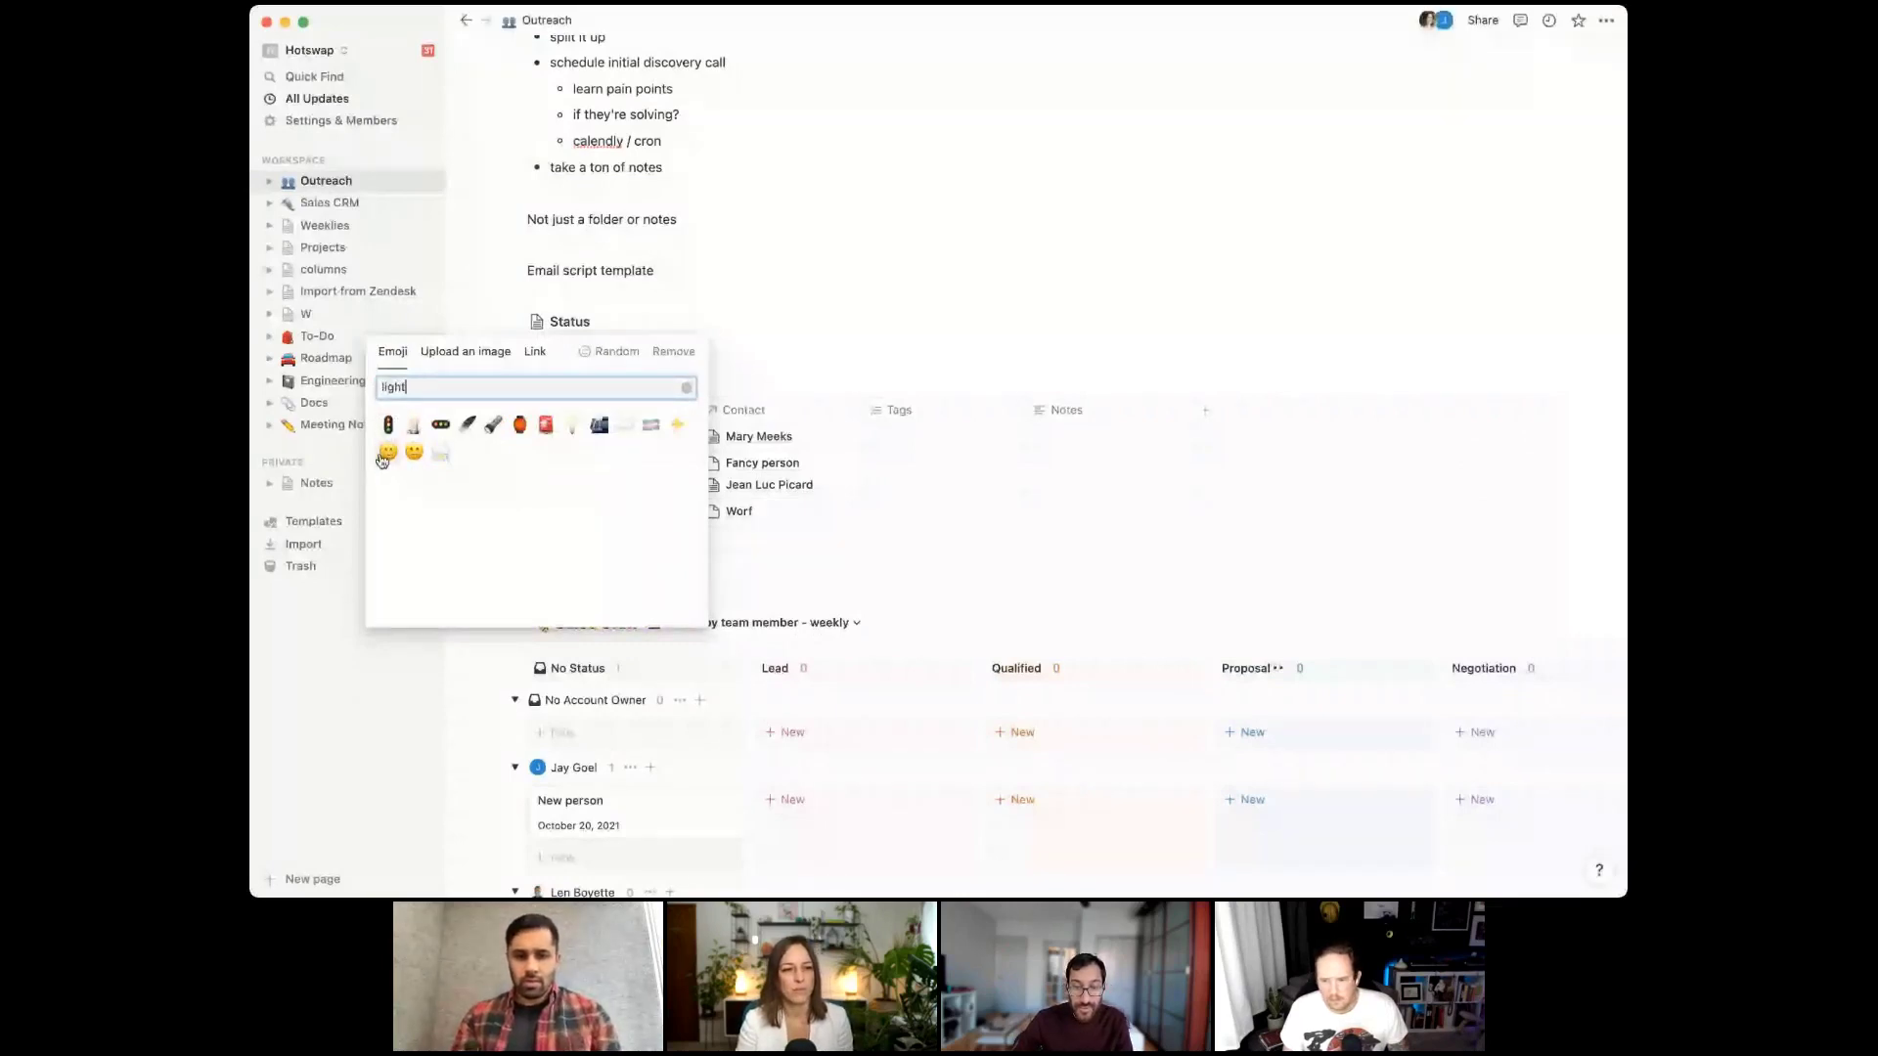
{"action": "left_click", "coordinate": [382, 457]}
{"action": "scroll", "coordinate": [577, 471], "scroll_direction": "down", "scroll_amount": 6}
Move Status below the Pain table and add a new toggle block named 'SOURCE'
{"action": "left_click_drag", "start_coordinate": [577, 471], "coordinate": [575, 771]}
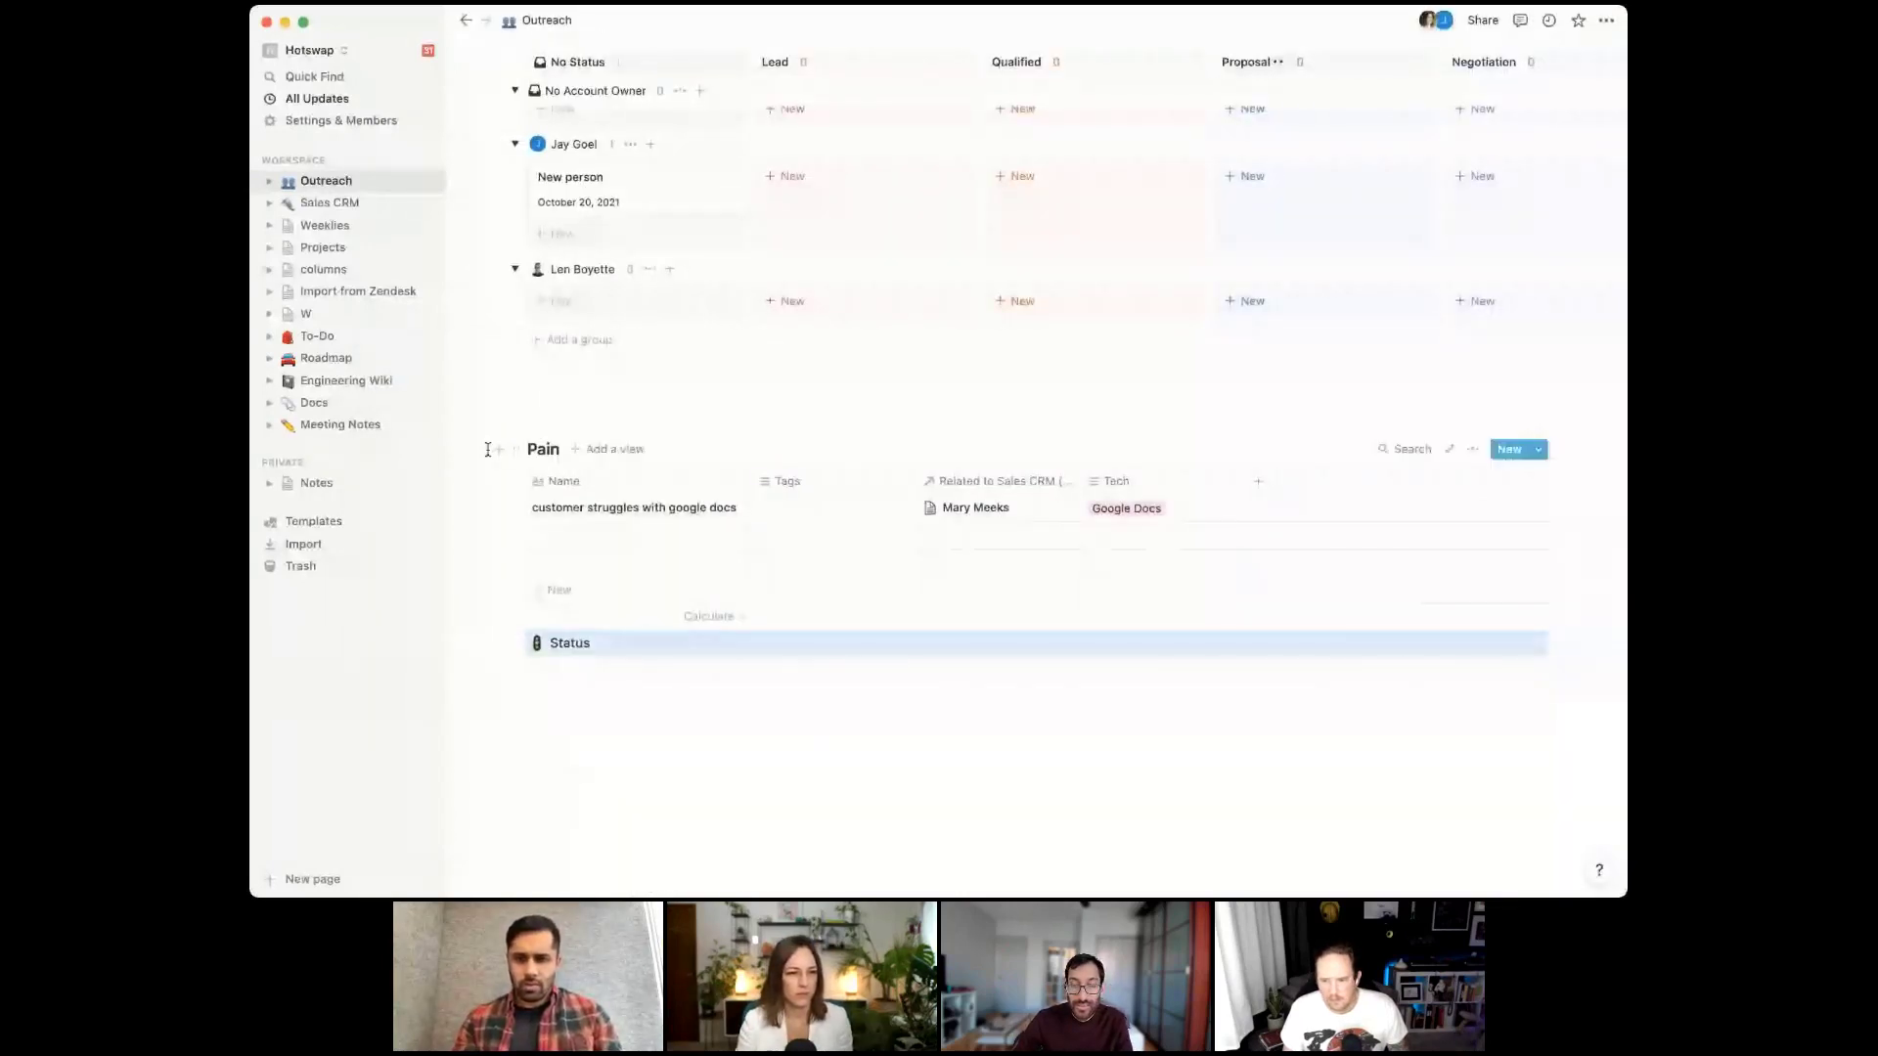
{"action": "left_click", "coordinate": [498, 449]}
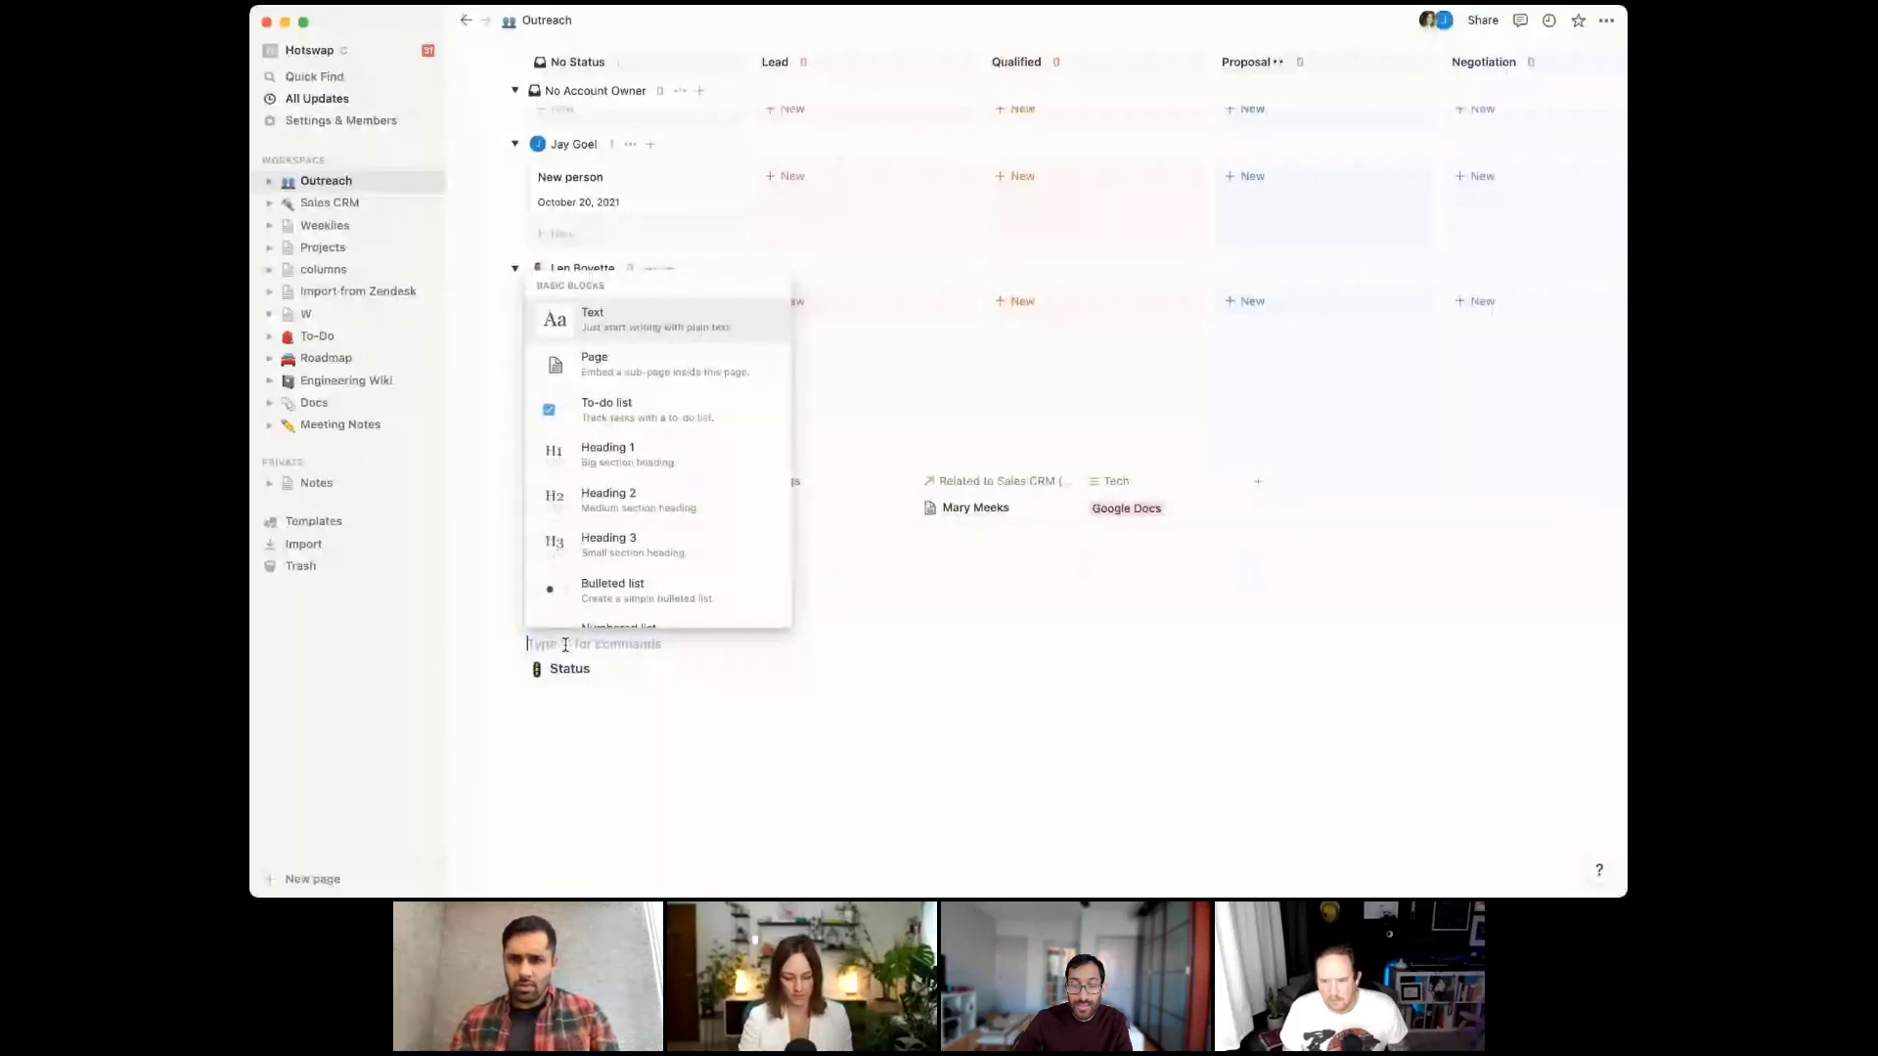
{"action": "left_click", "coordinate": [947, 645]}
{"action": "type", "text": "SOURCE"}
{"action": "key", "text": "super+Left"}
{"action": "type", "text": ">"}
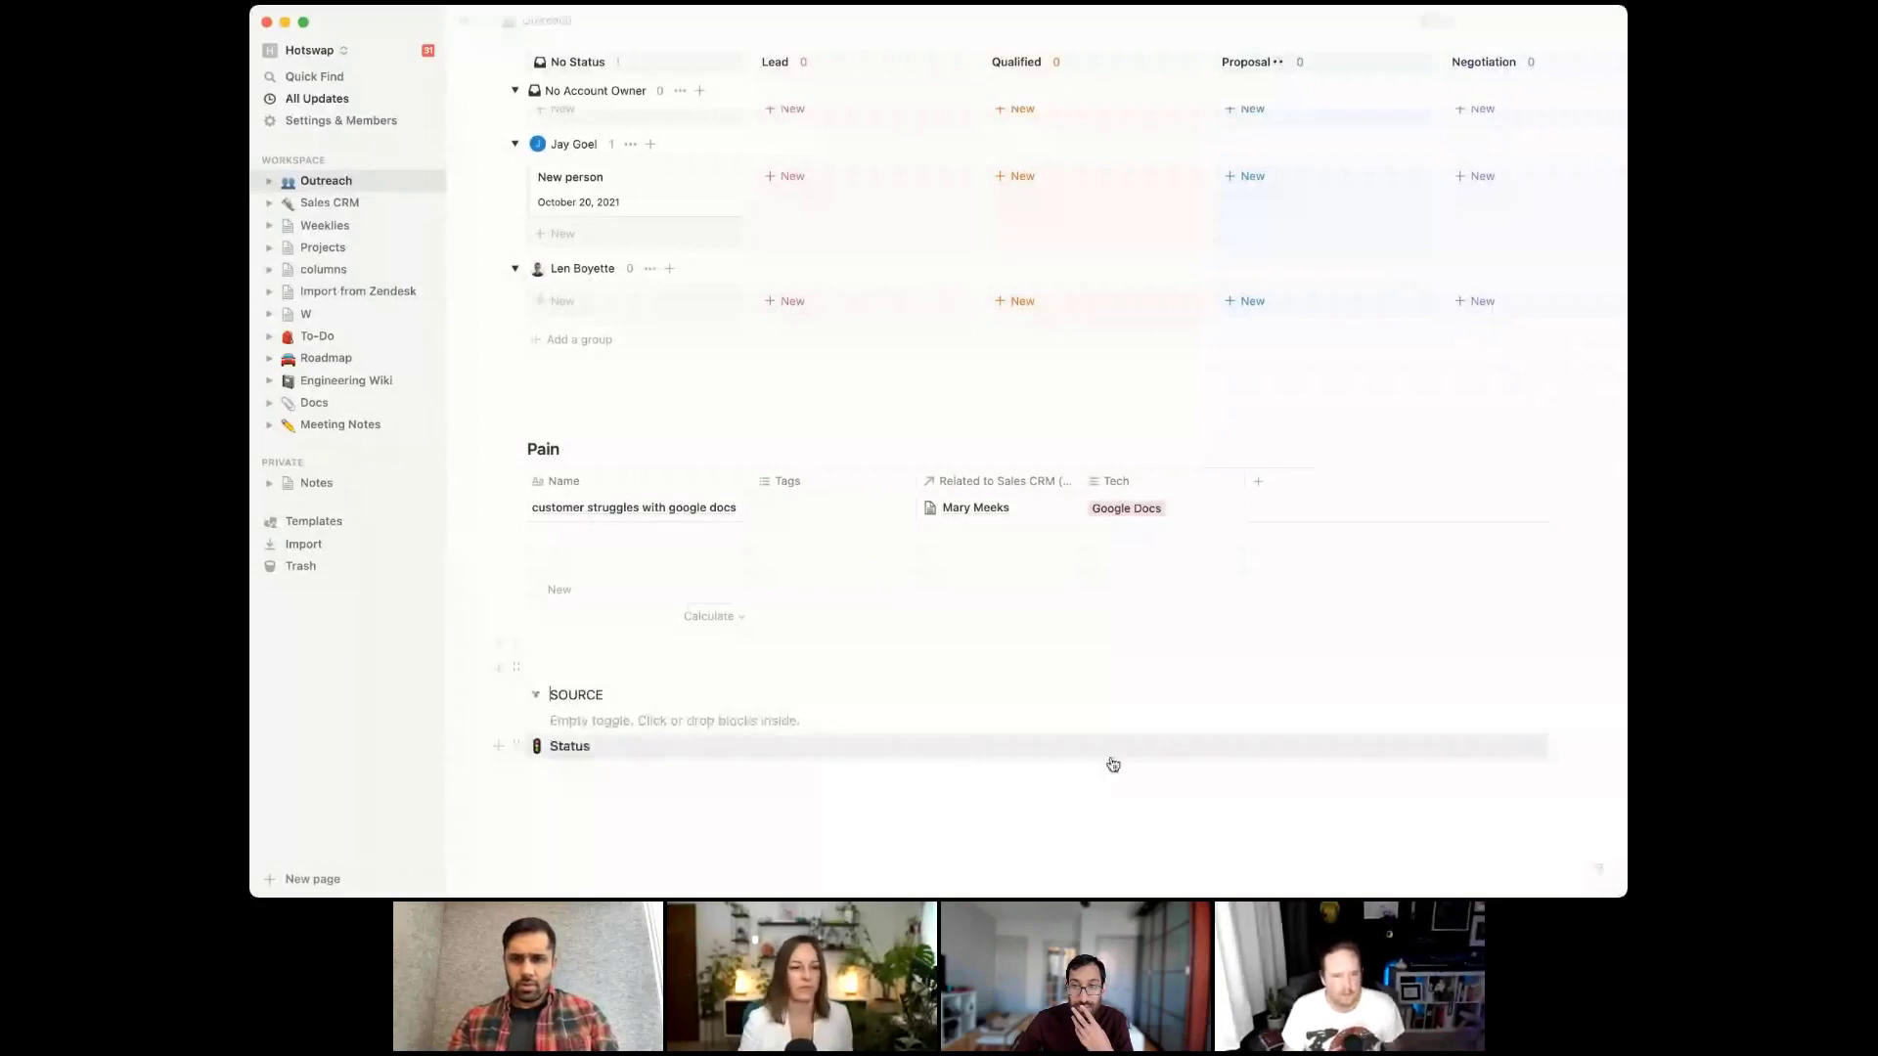
Nest the Status page inside the SOURCE toggle and collapse it
{"action": "left_click_drag", "start_coordinate": [516, 746], "coordinate": [558, 718]}
{"action": "left_click", "coordinate": [535, 694]}
{"action": "scroll", "coordinate": [696, 397], "scroll_direction": "up", "scroll_amount": 2}
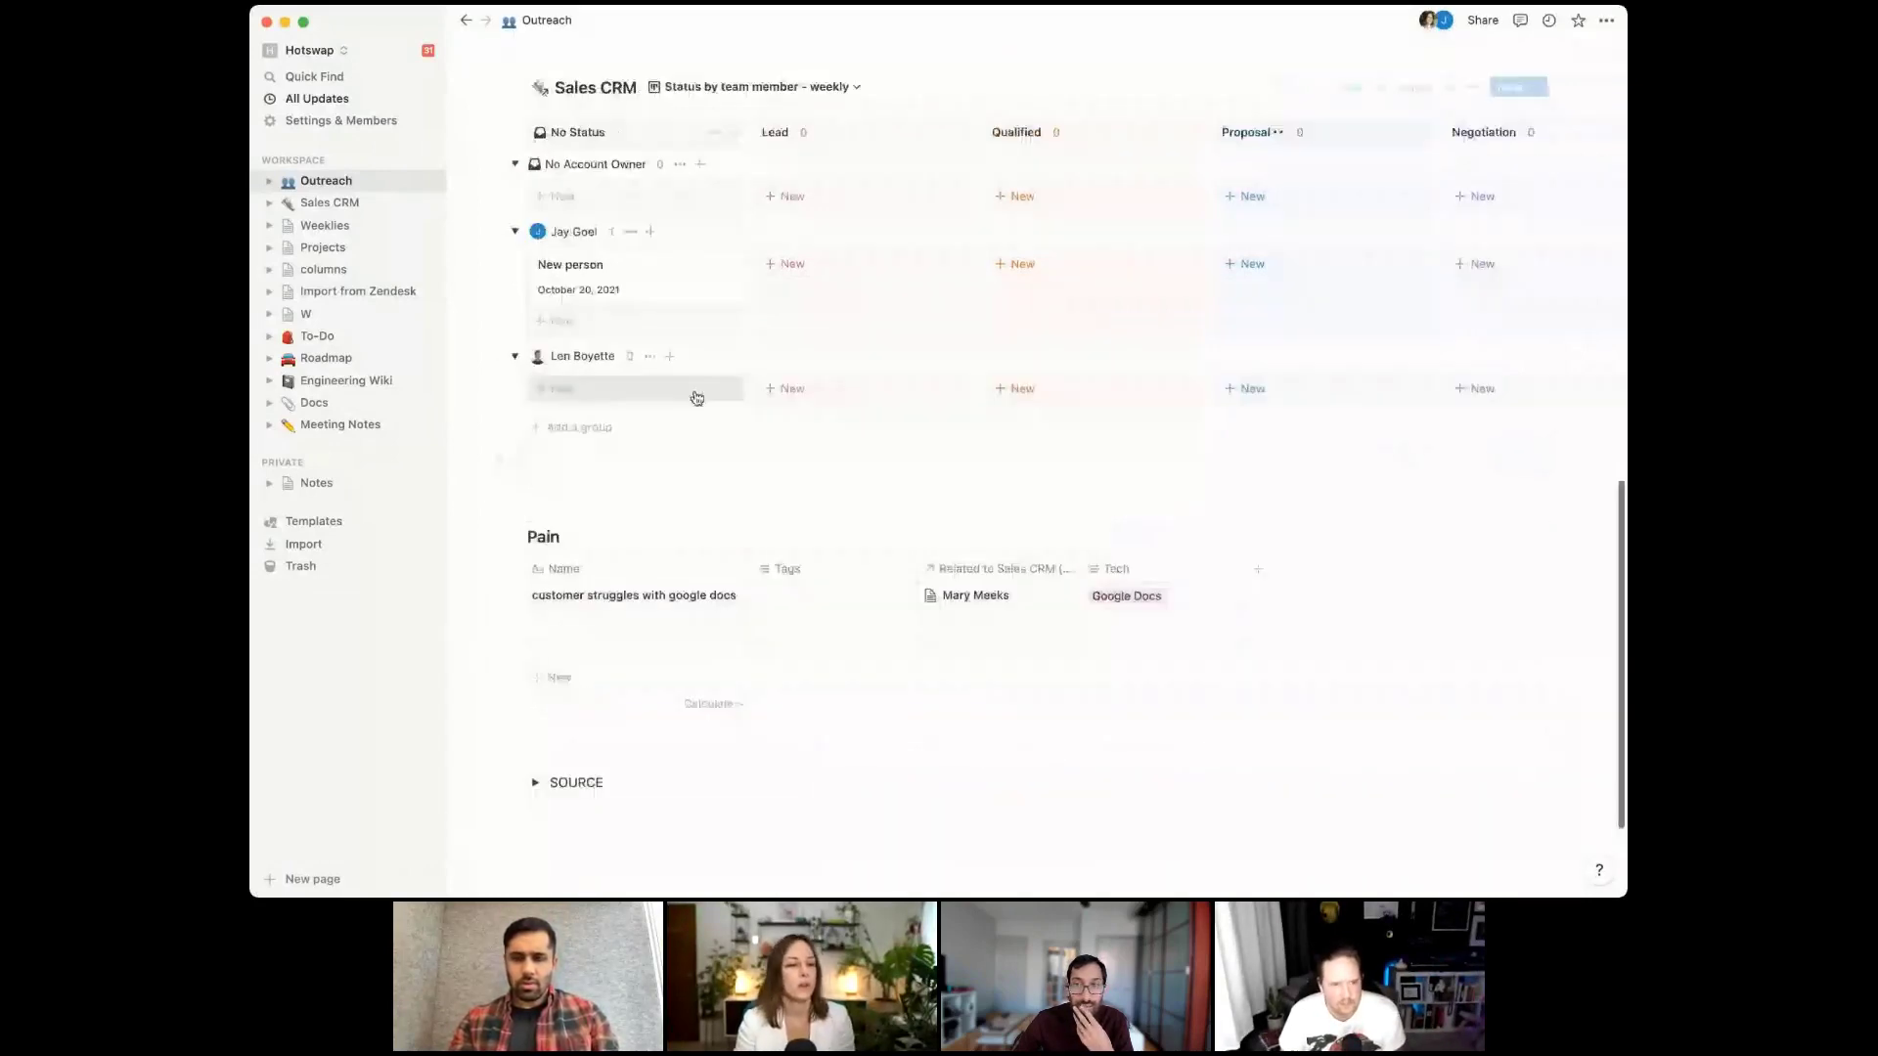
Retitle the Pain table 'Pains + gains' and rename 'Related to Sales CRM' to Contact
{"action": "left_click", "coordinate": [559, 536]}
{"action": "type", "text": "s + gains"}
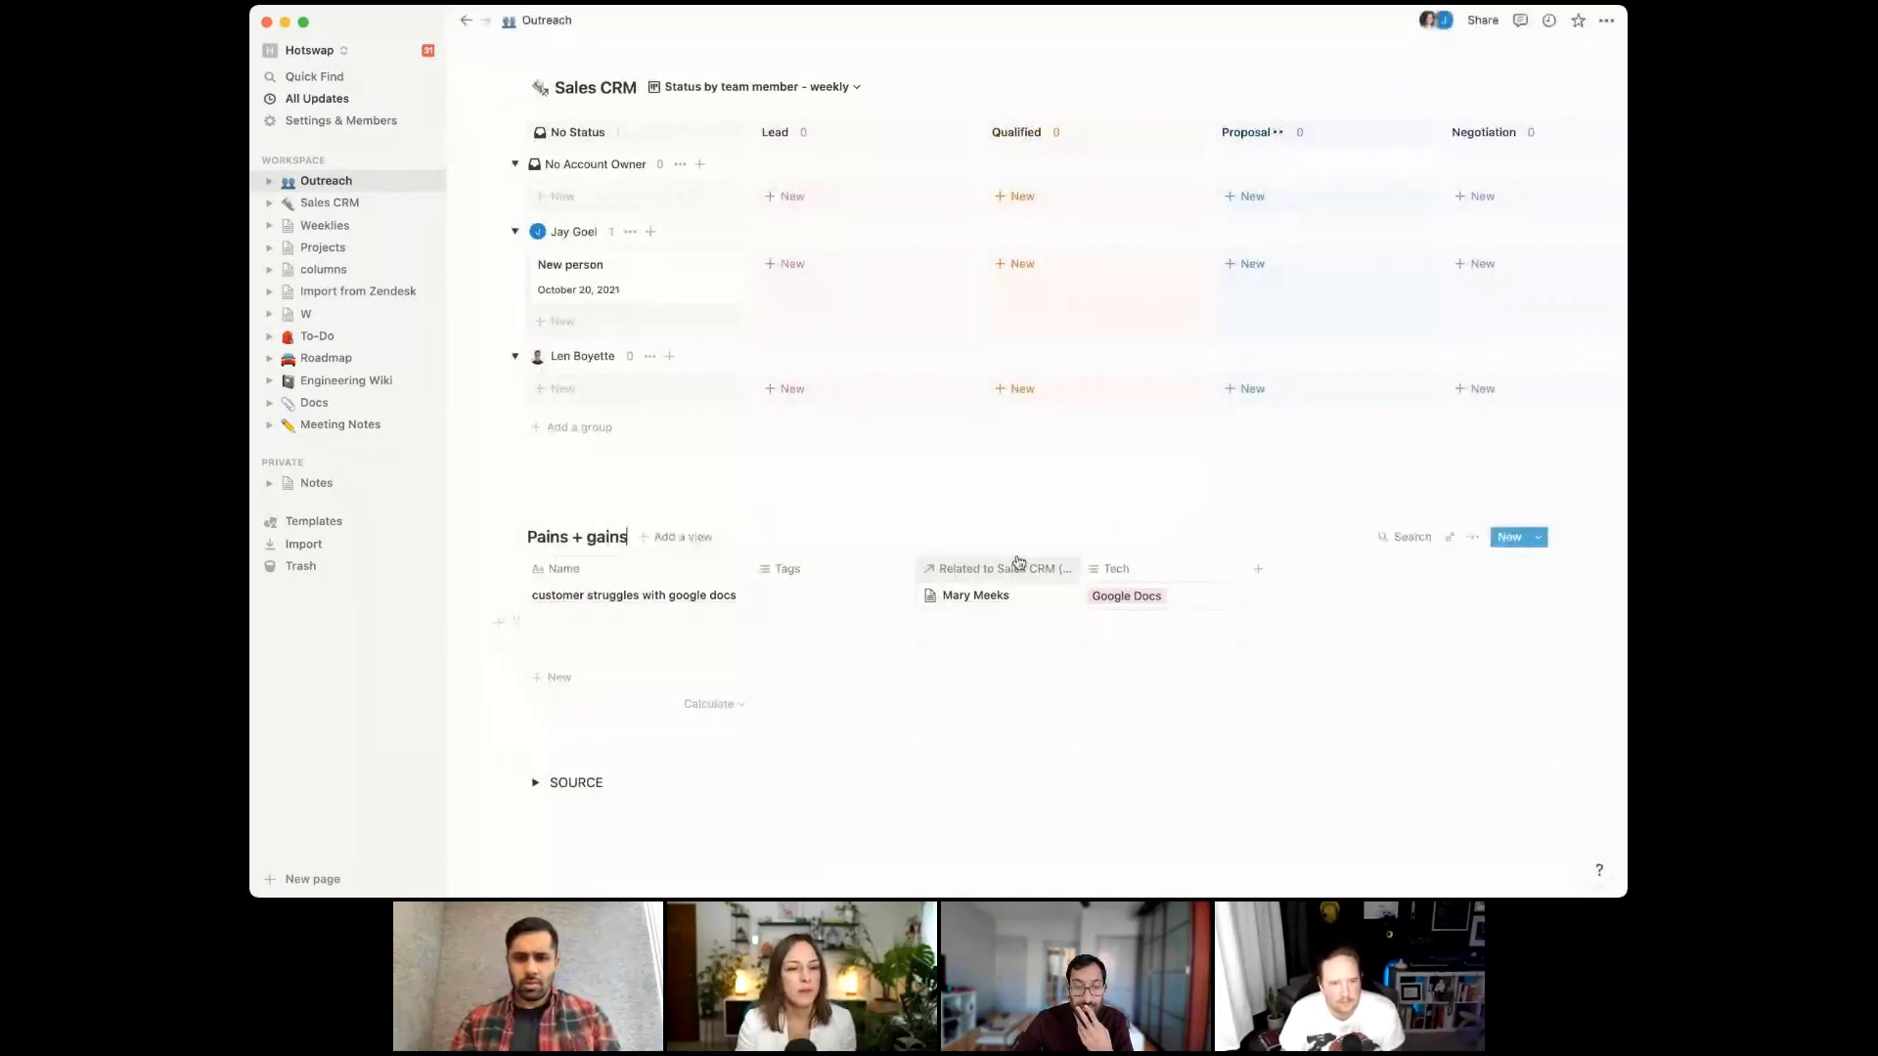
{"action": "left_click", "coordinate": [1017, 570]}
{"action": "type", "text": "CRM"}
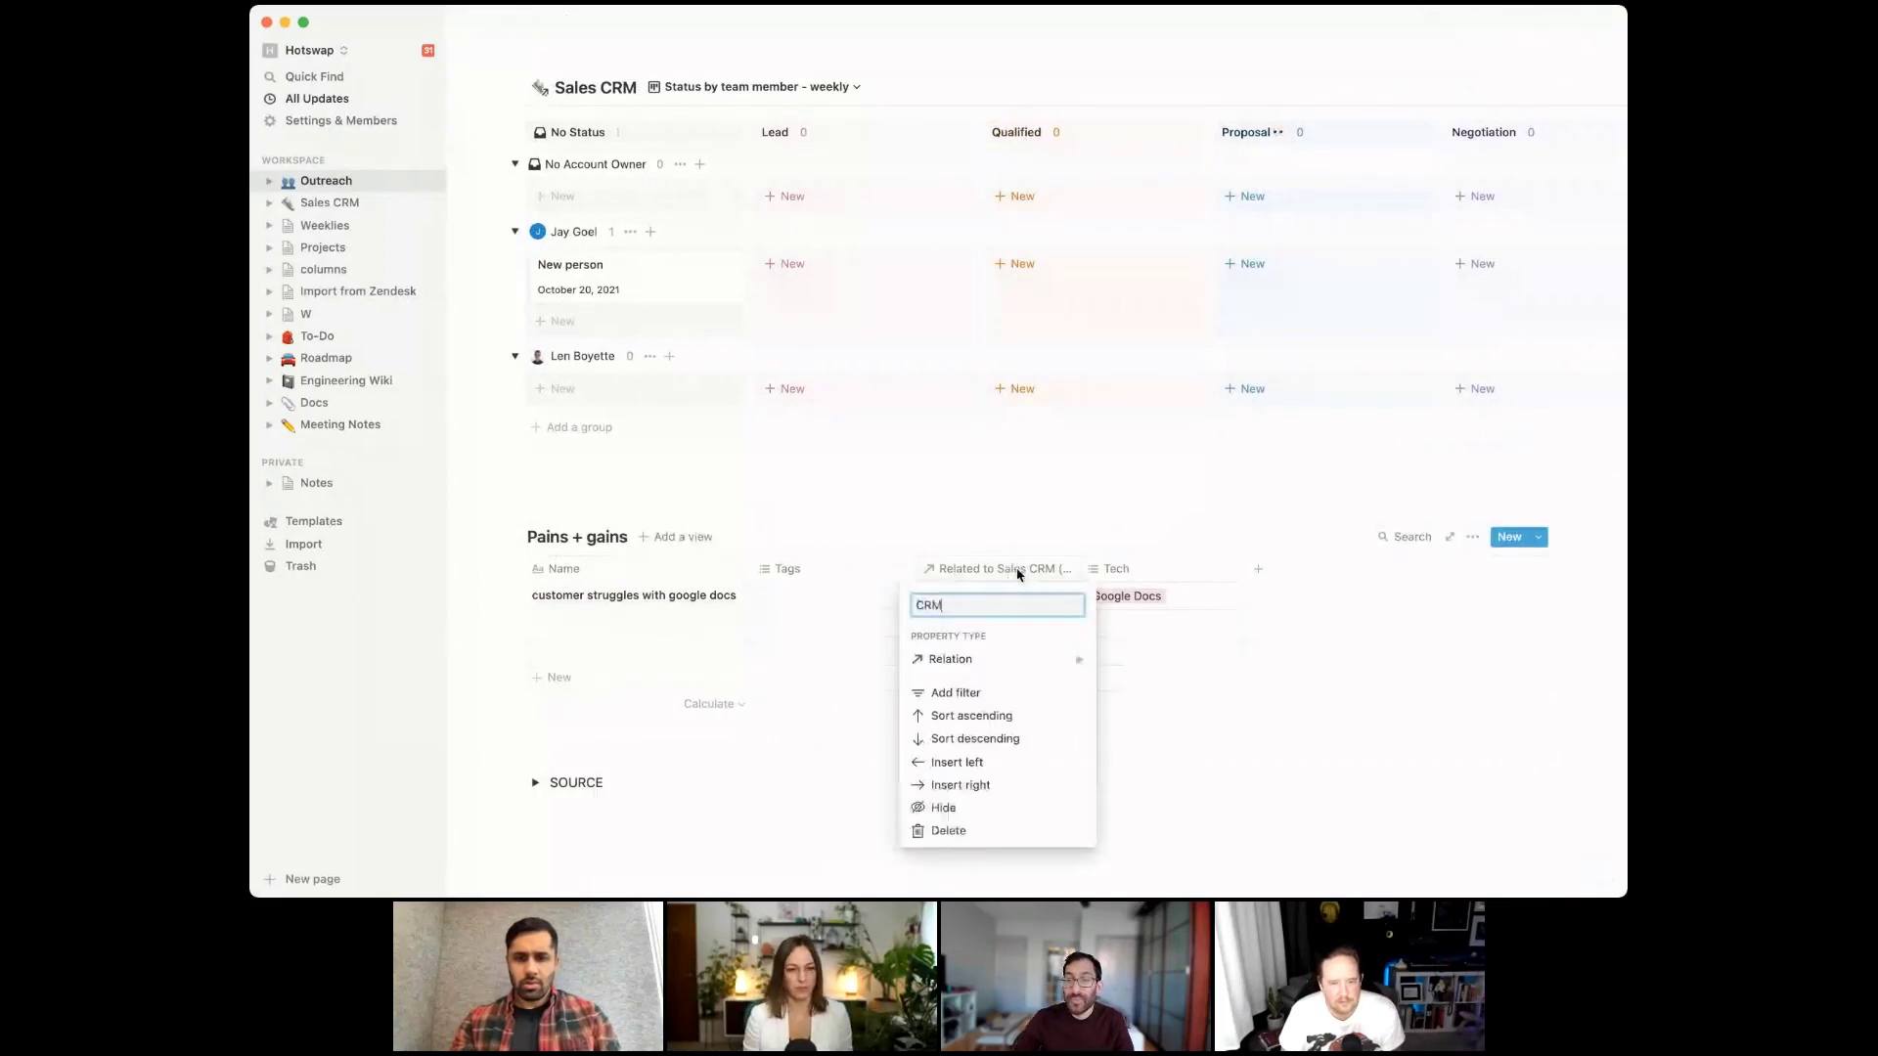
{"action": "type", "text": "act"}
{"action": "key", "text": "Return"}
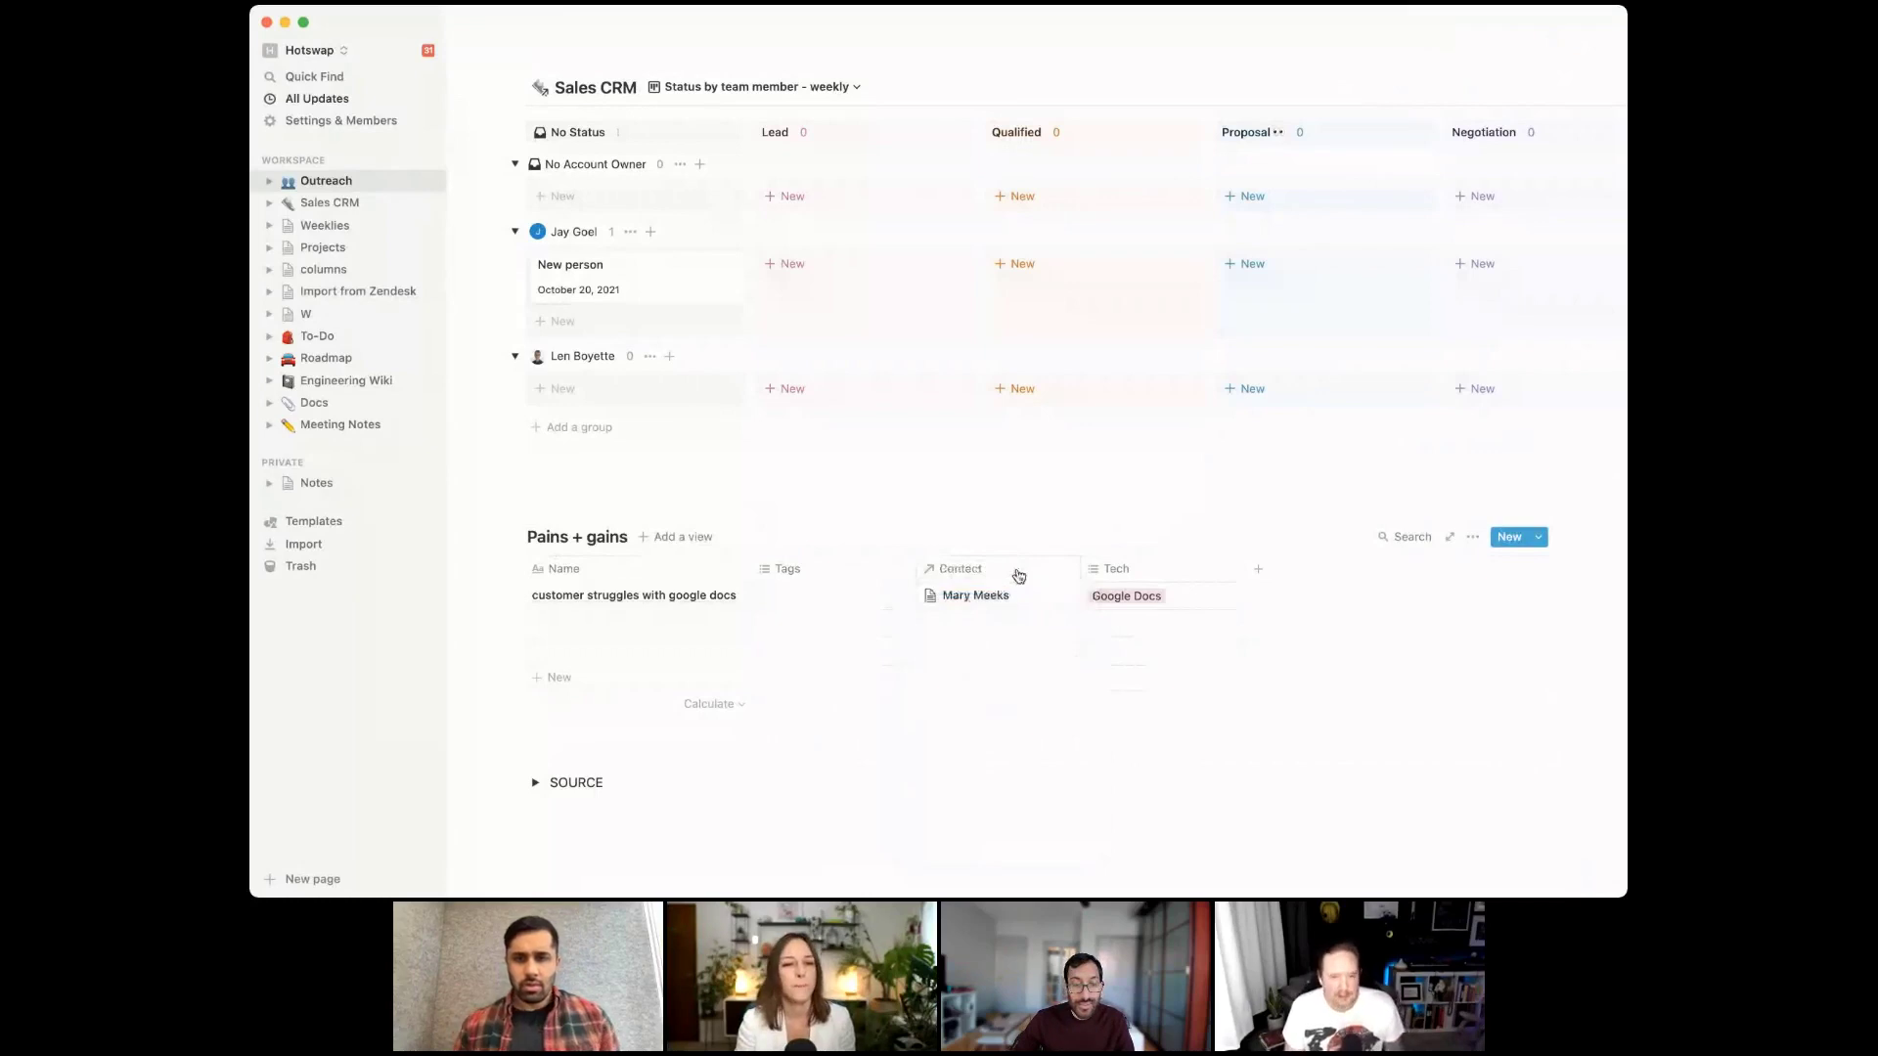
{"action": "scroll", "coordinate": [1017, 577], "scroll_direction": "up", "scroll_amount": 3}
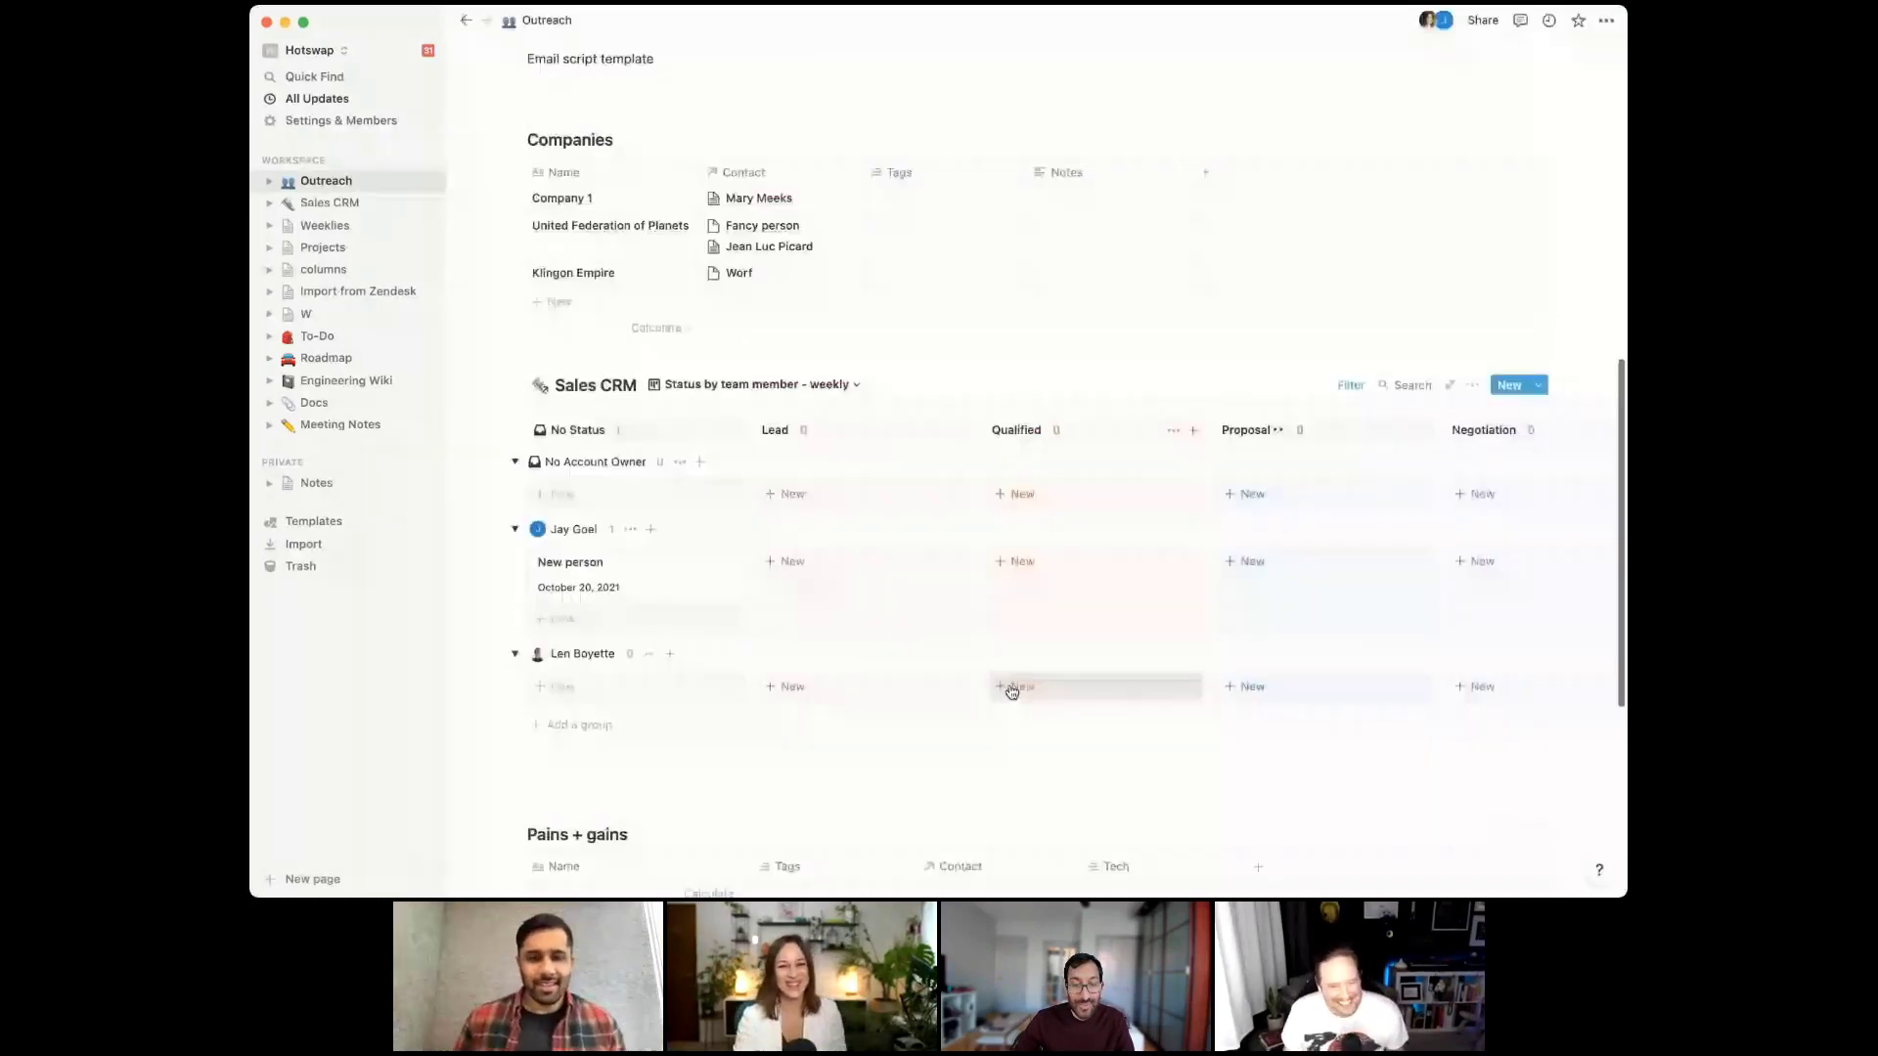
{"action": "scroll", "coordinate": [1013, 691], "scroll_direction": "up", "scroll_amount": 1}
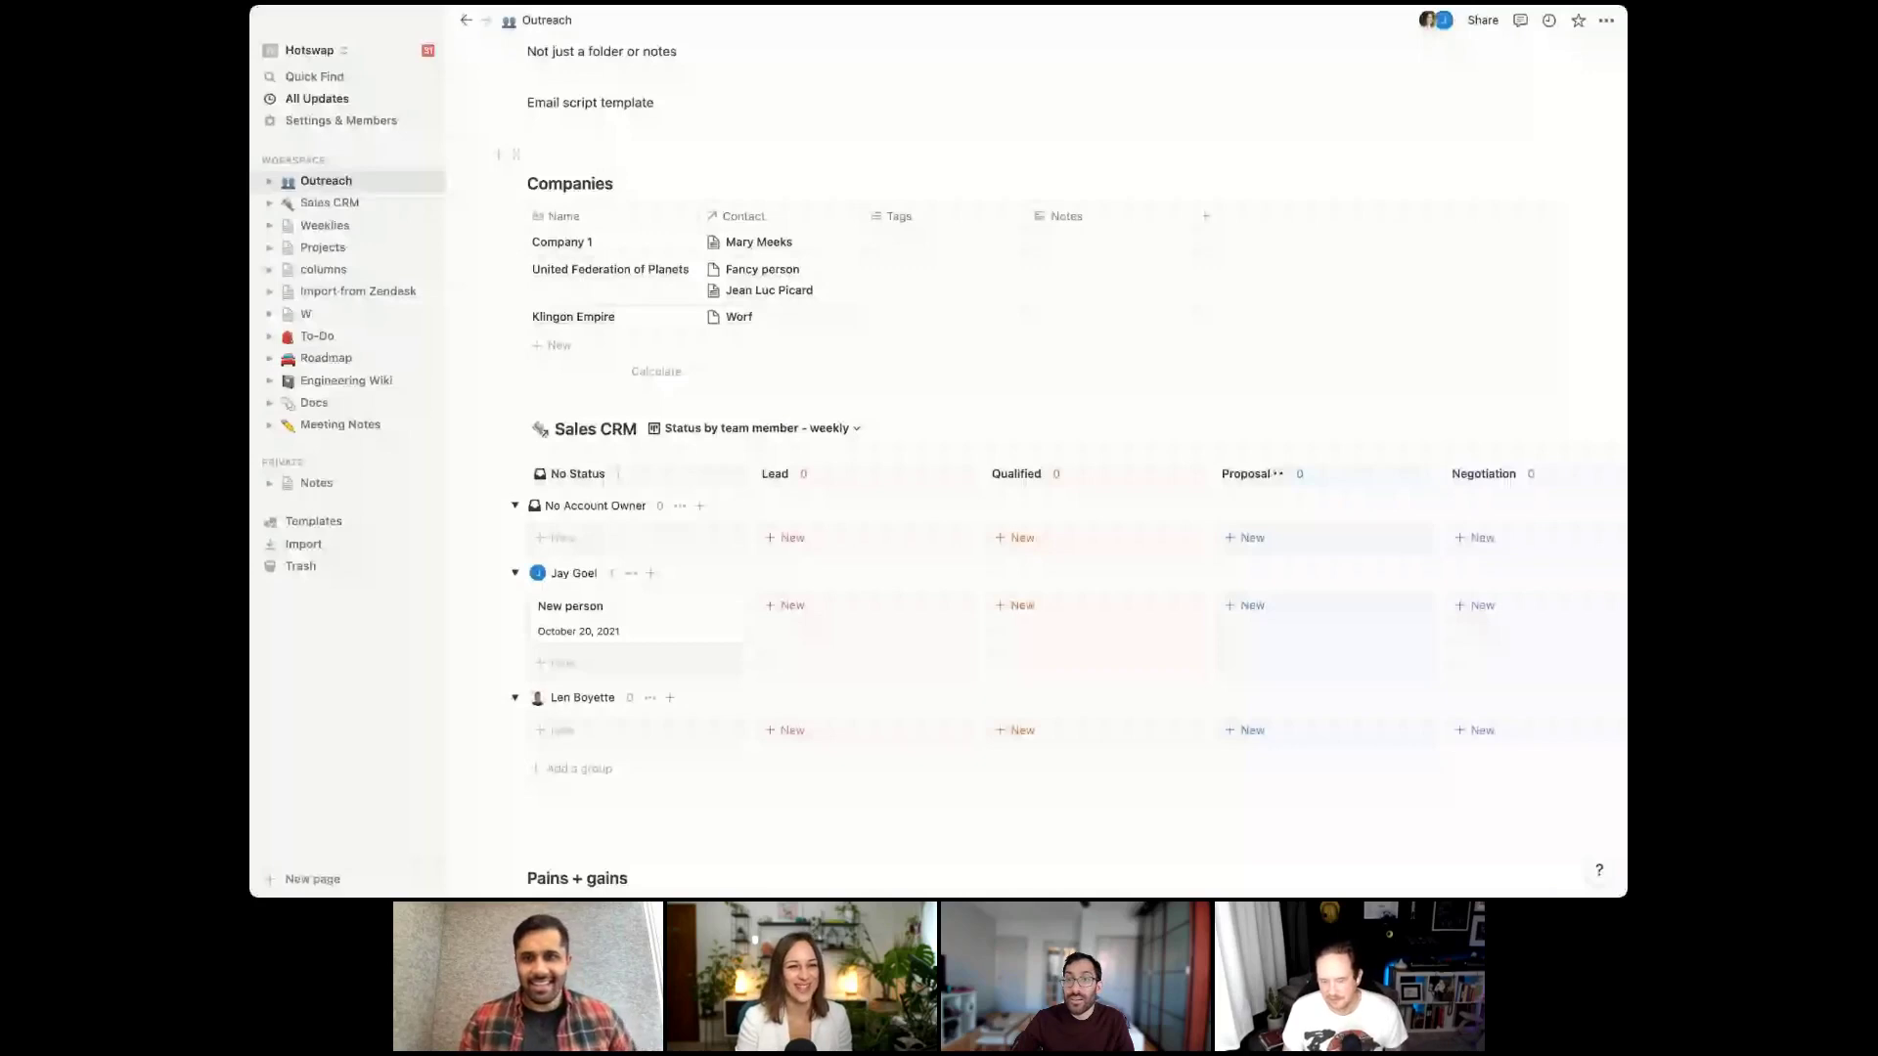
{"action": "scroll", "coordinate": [1227, 101], "scroll_direction": "up", "scroll_amount": 8}
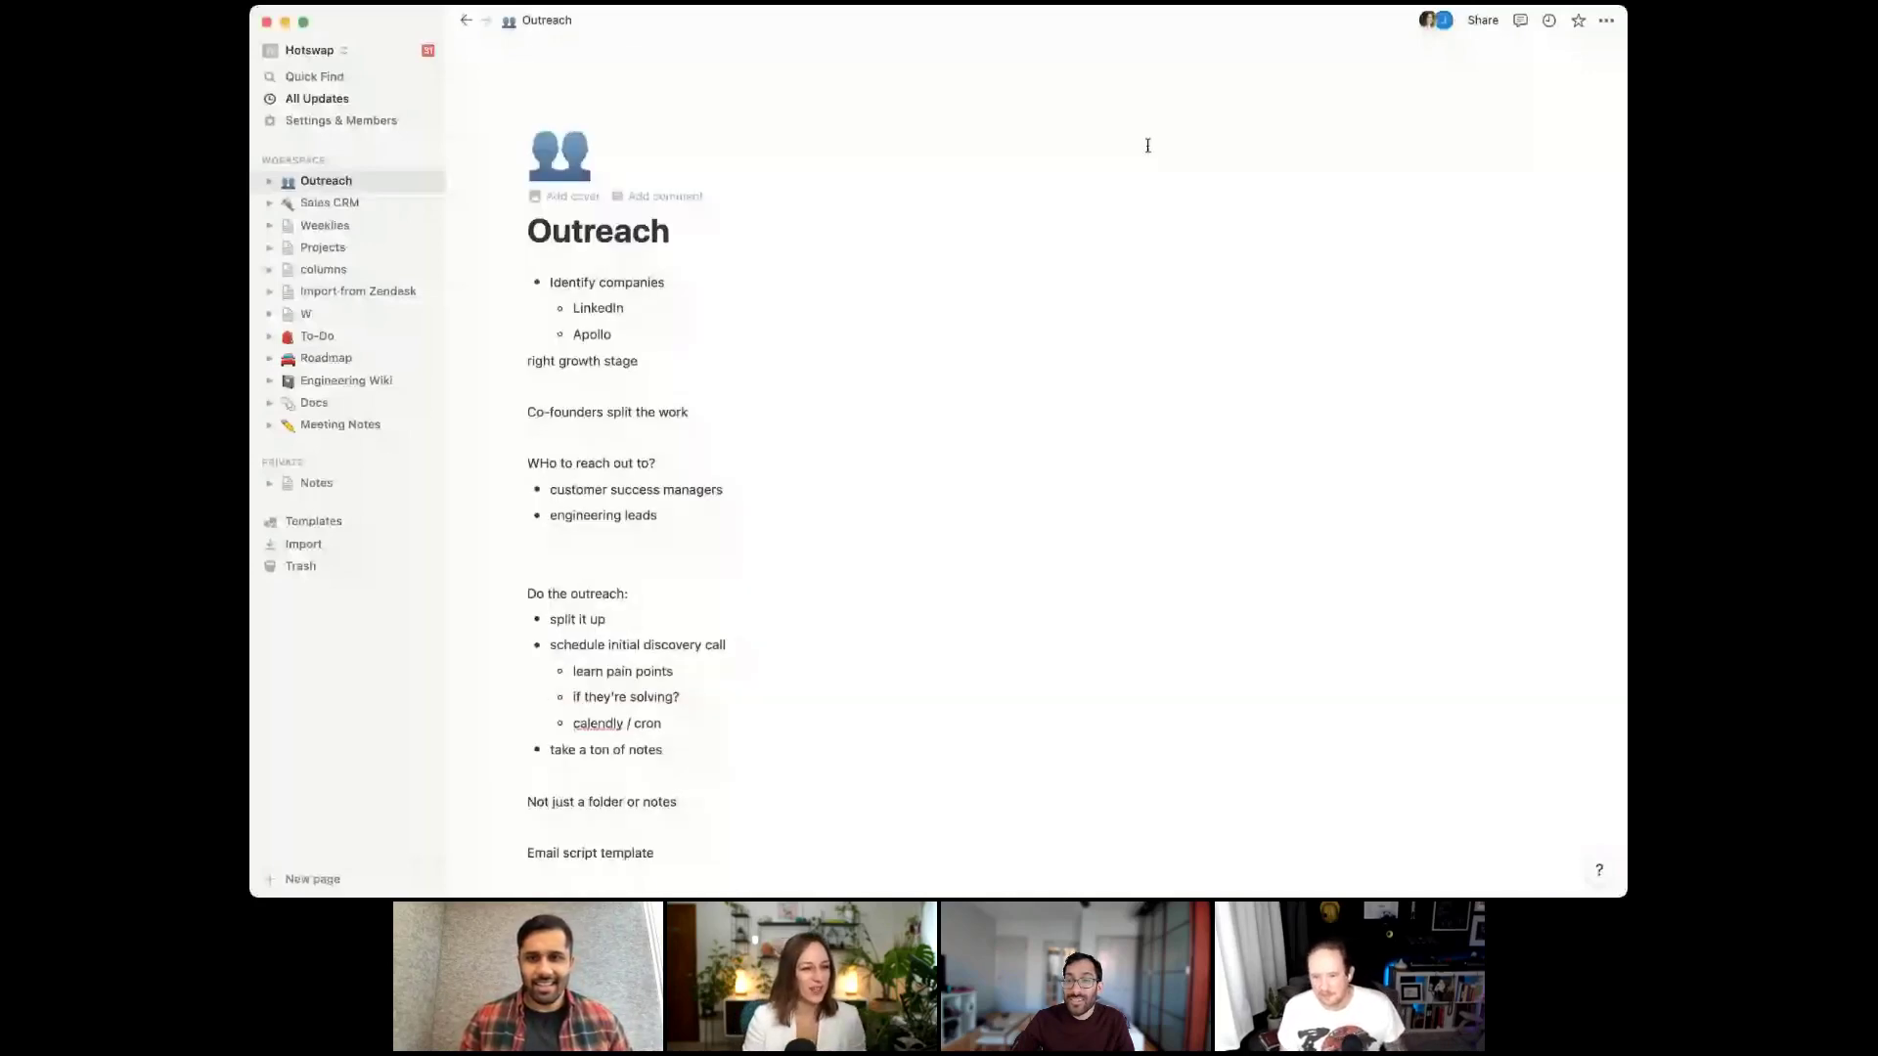
{"action": "scroll", "coordinate": [867, 356], "scroll_direction": "down", "scroll_amount": 3}
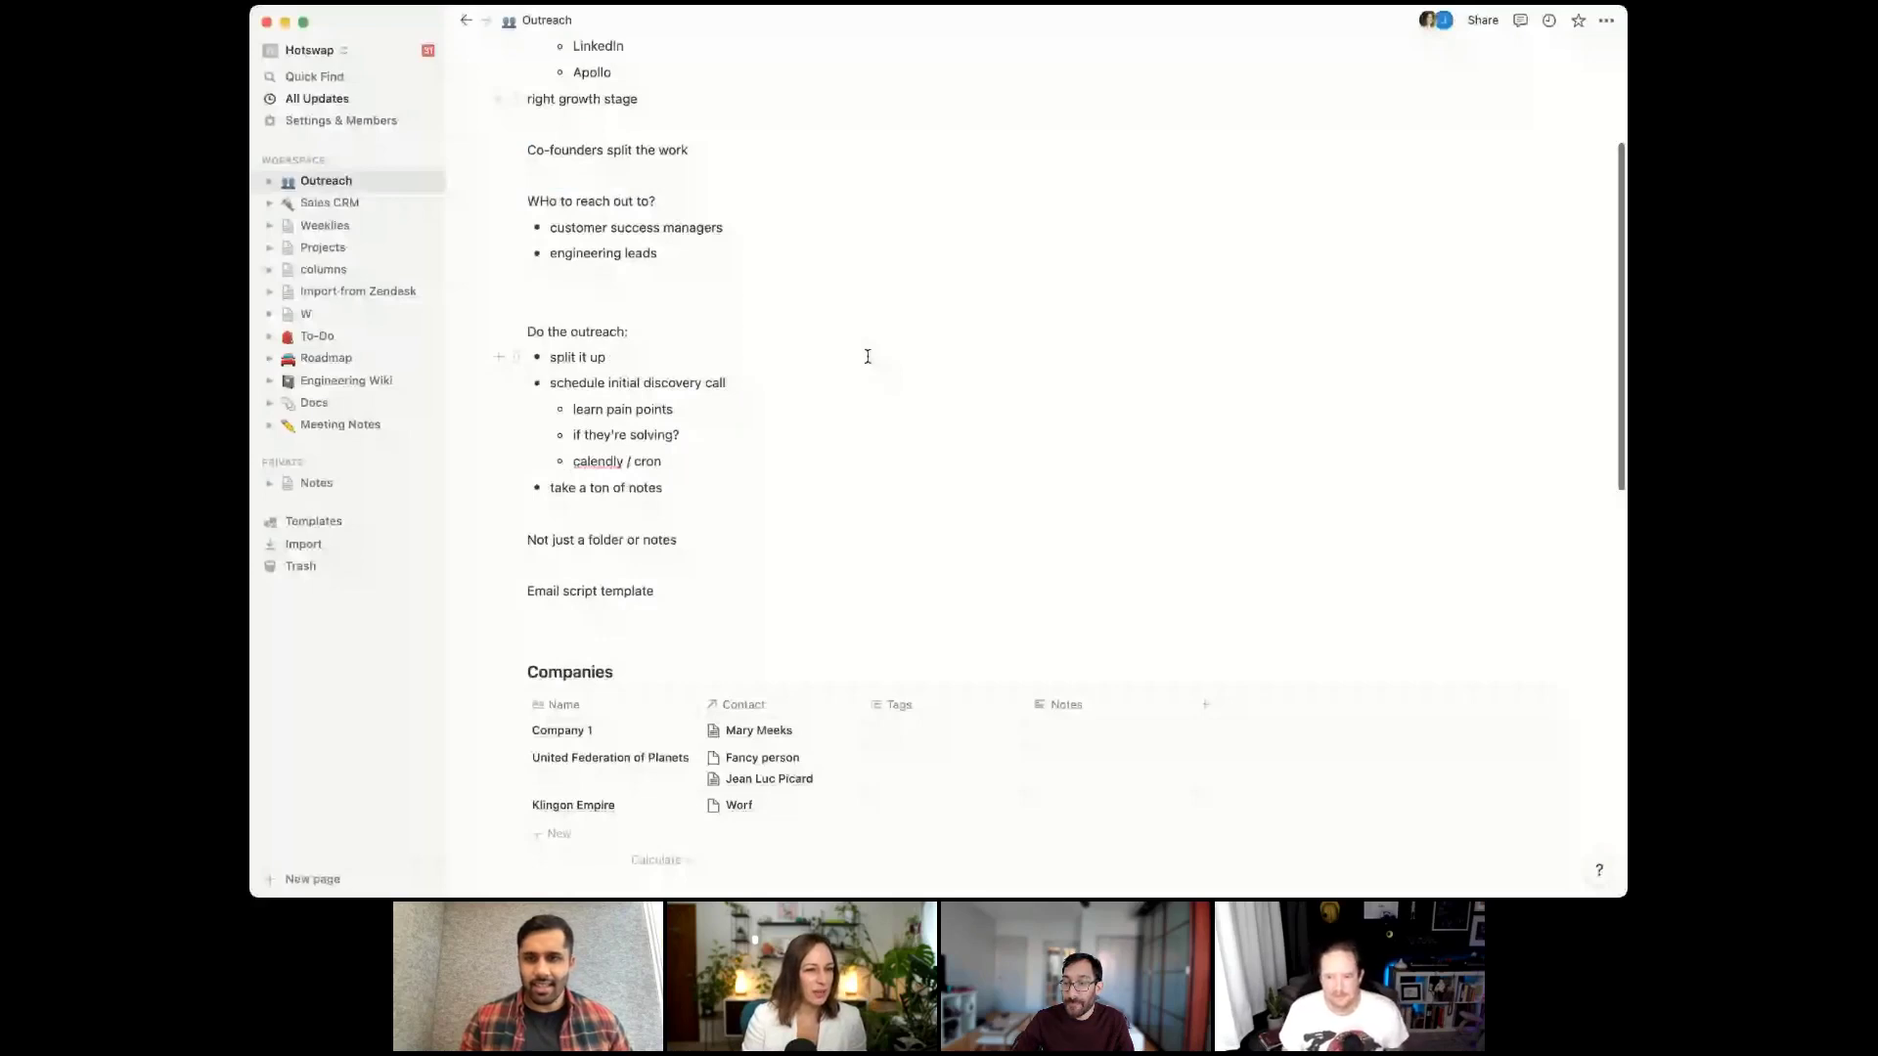
{"action": "scroll", "coordinate": [866, 356], "scroll_direction": "down", "scroll_amount": 7}
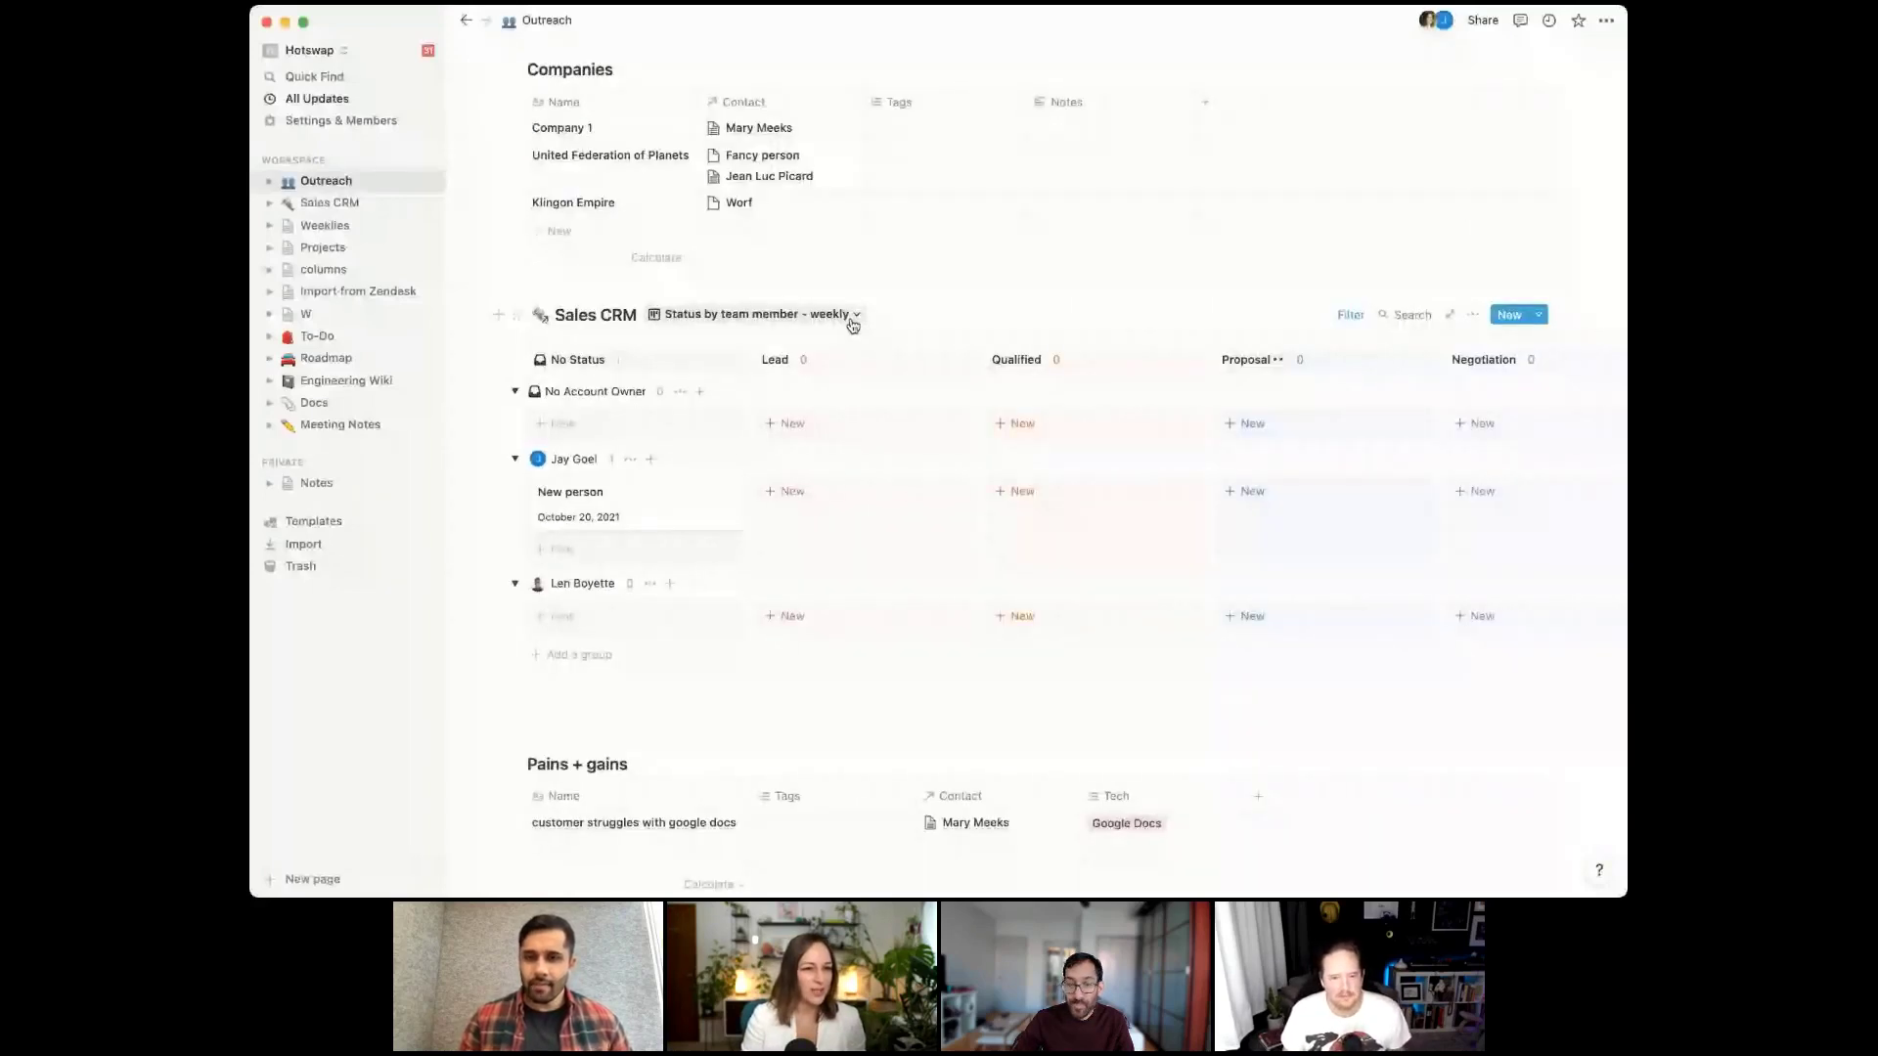
Check the current filters on the weekly Sales CRM view
{"action": "left_click", "coordinate": [852, 321]}
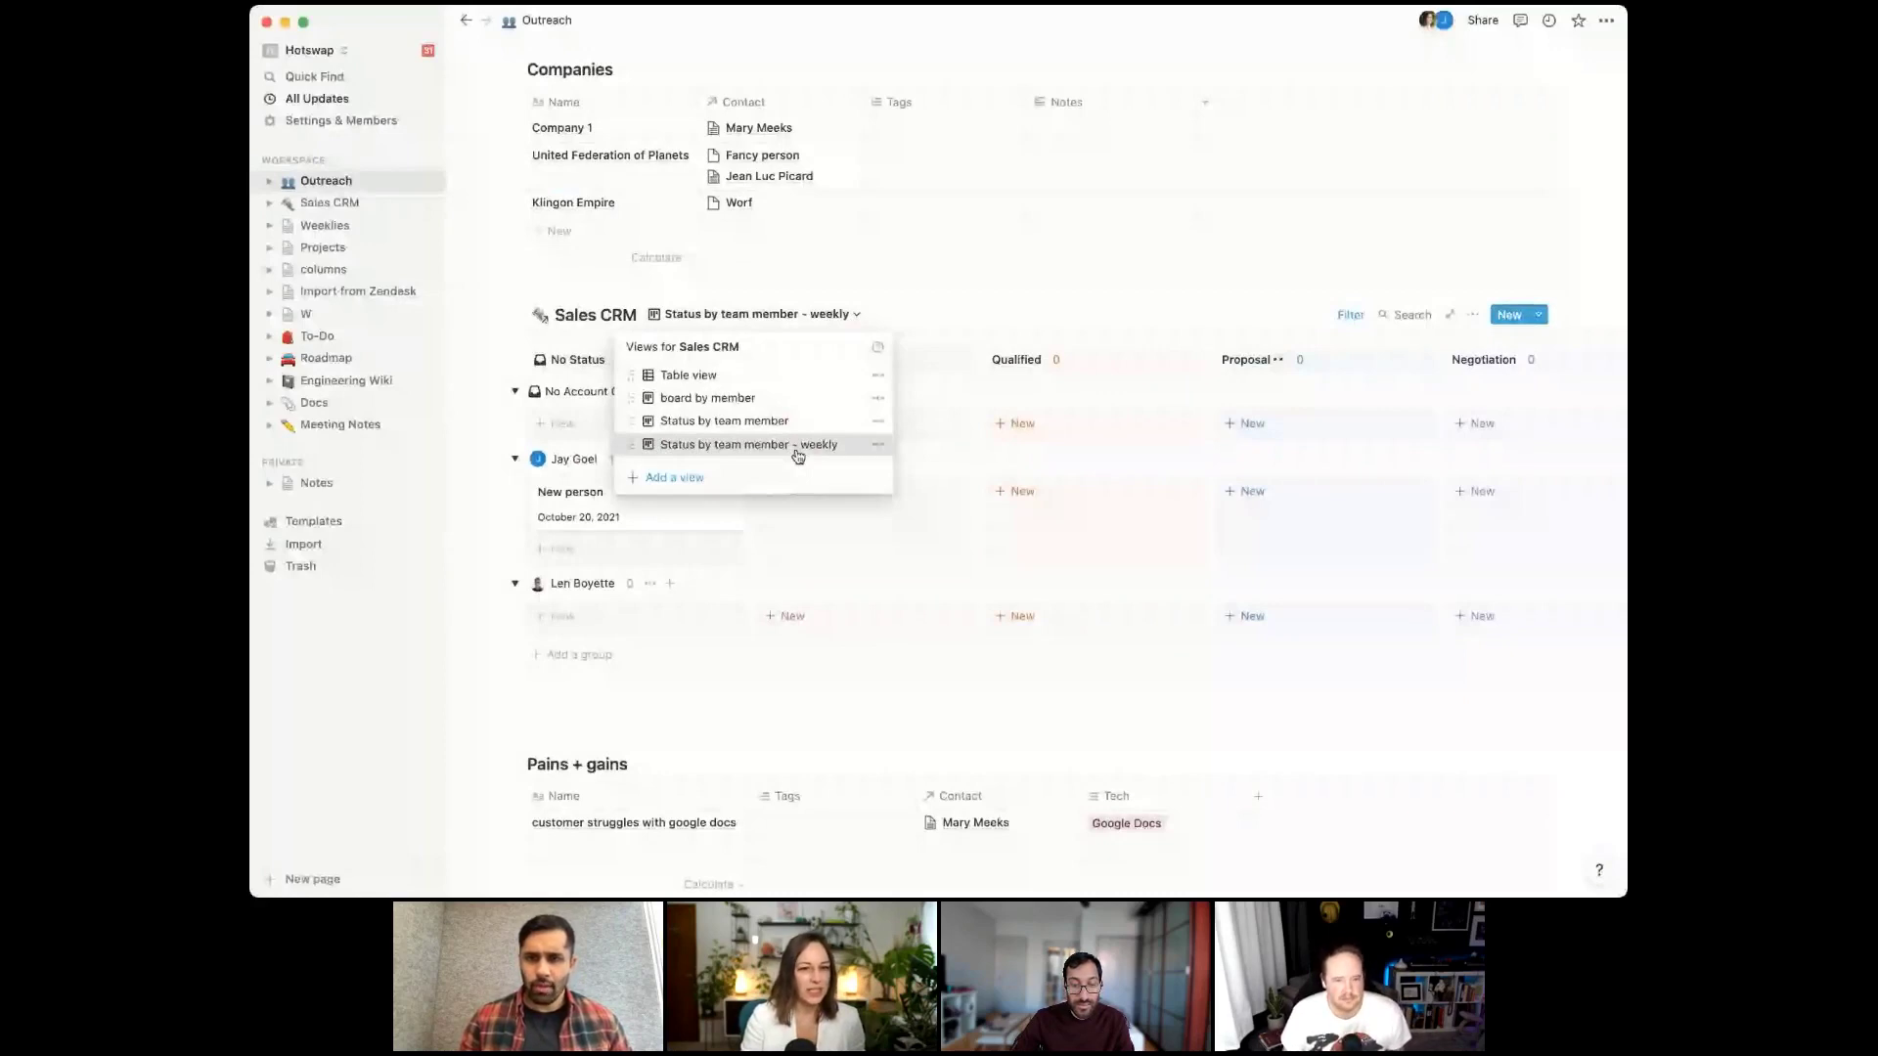
{"action": "left_click", "coordinate": [799, 445]}
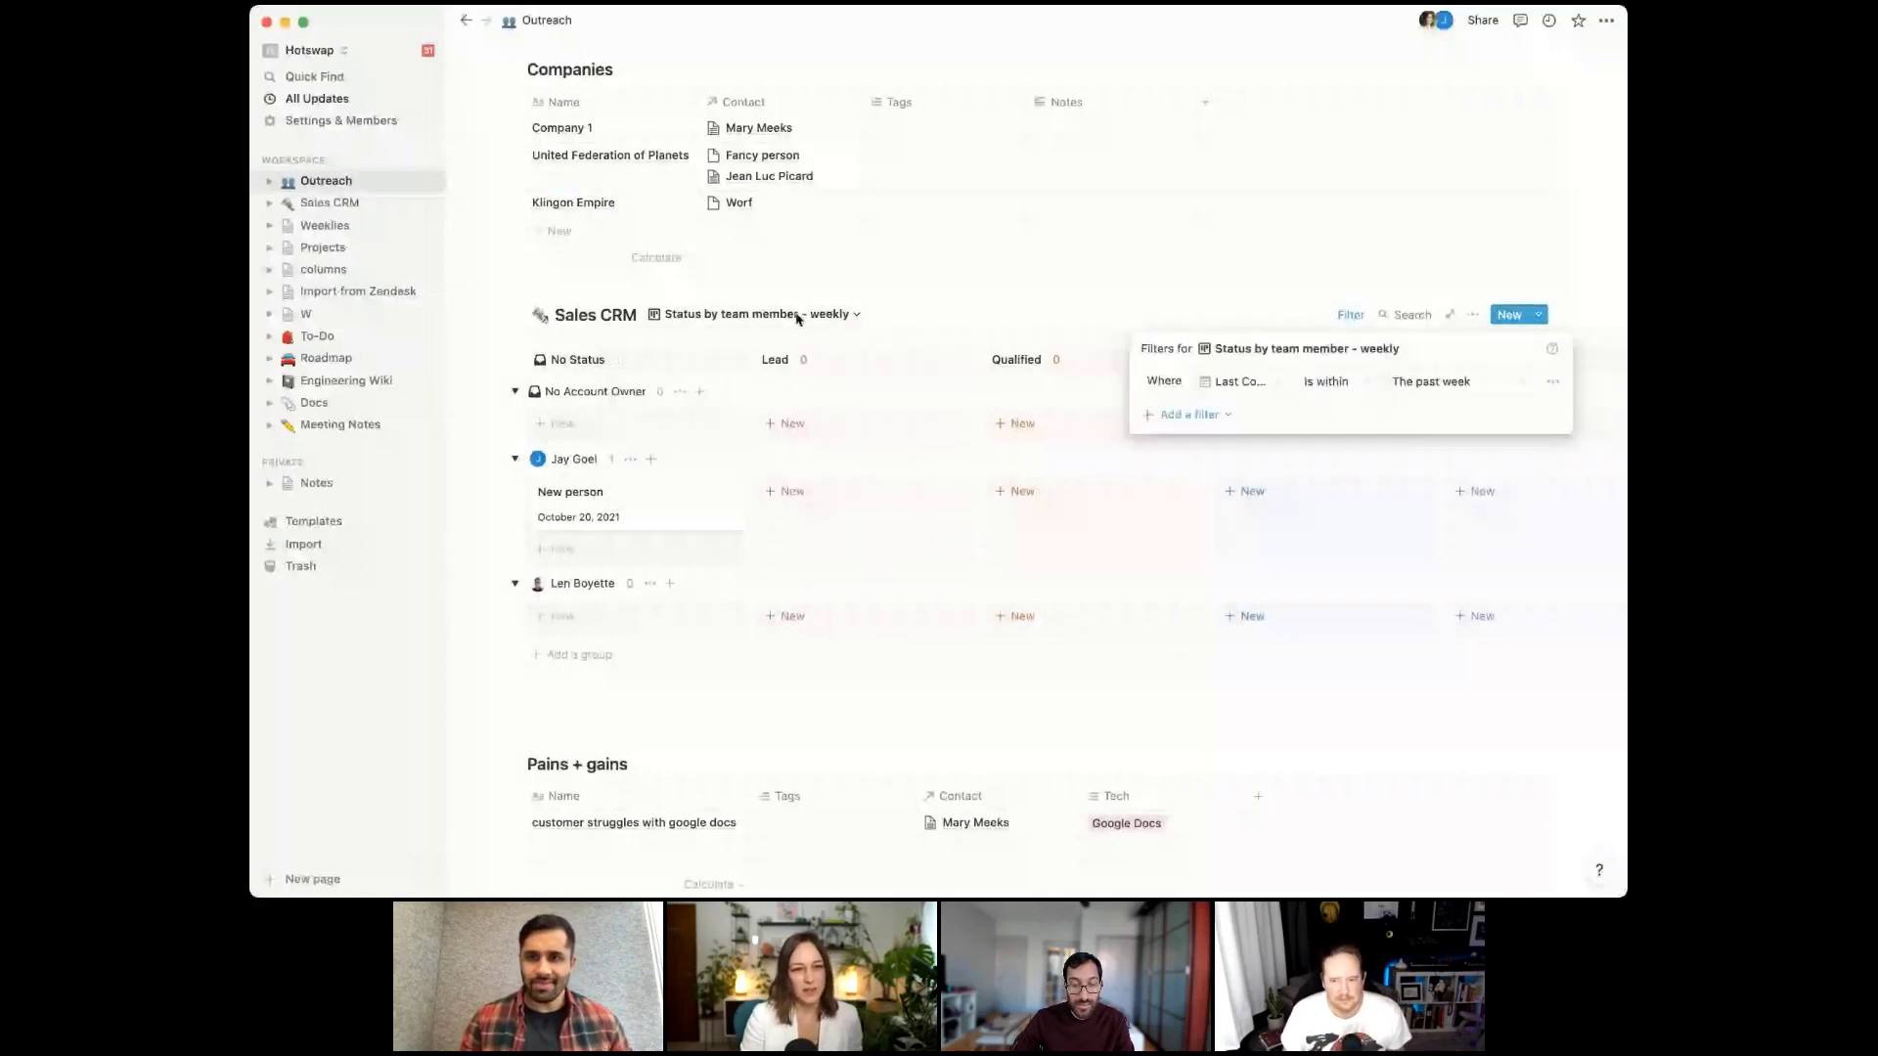
{"action": "left_click", "coordinate": [841, 315]}
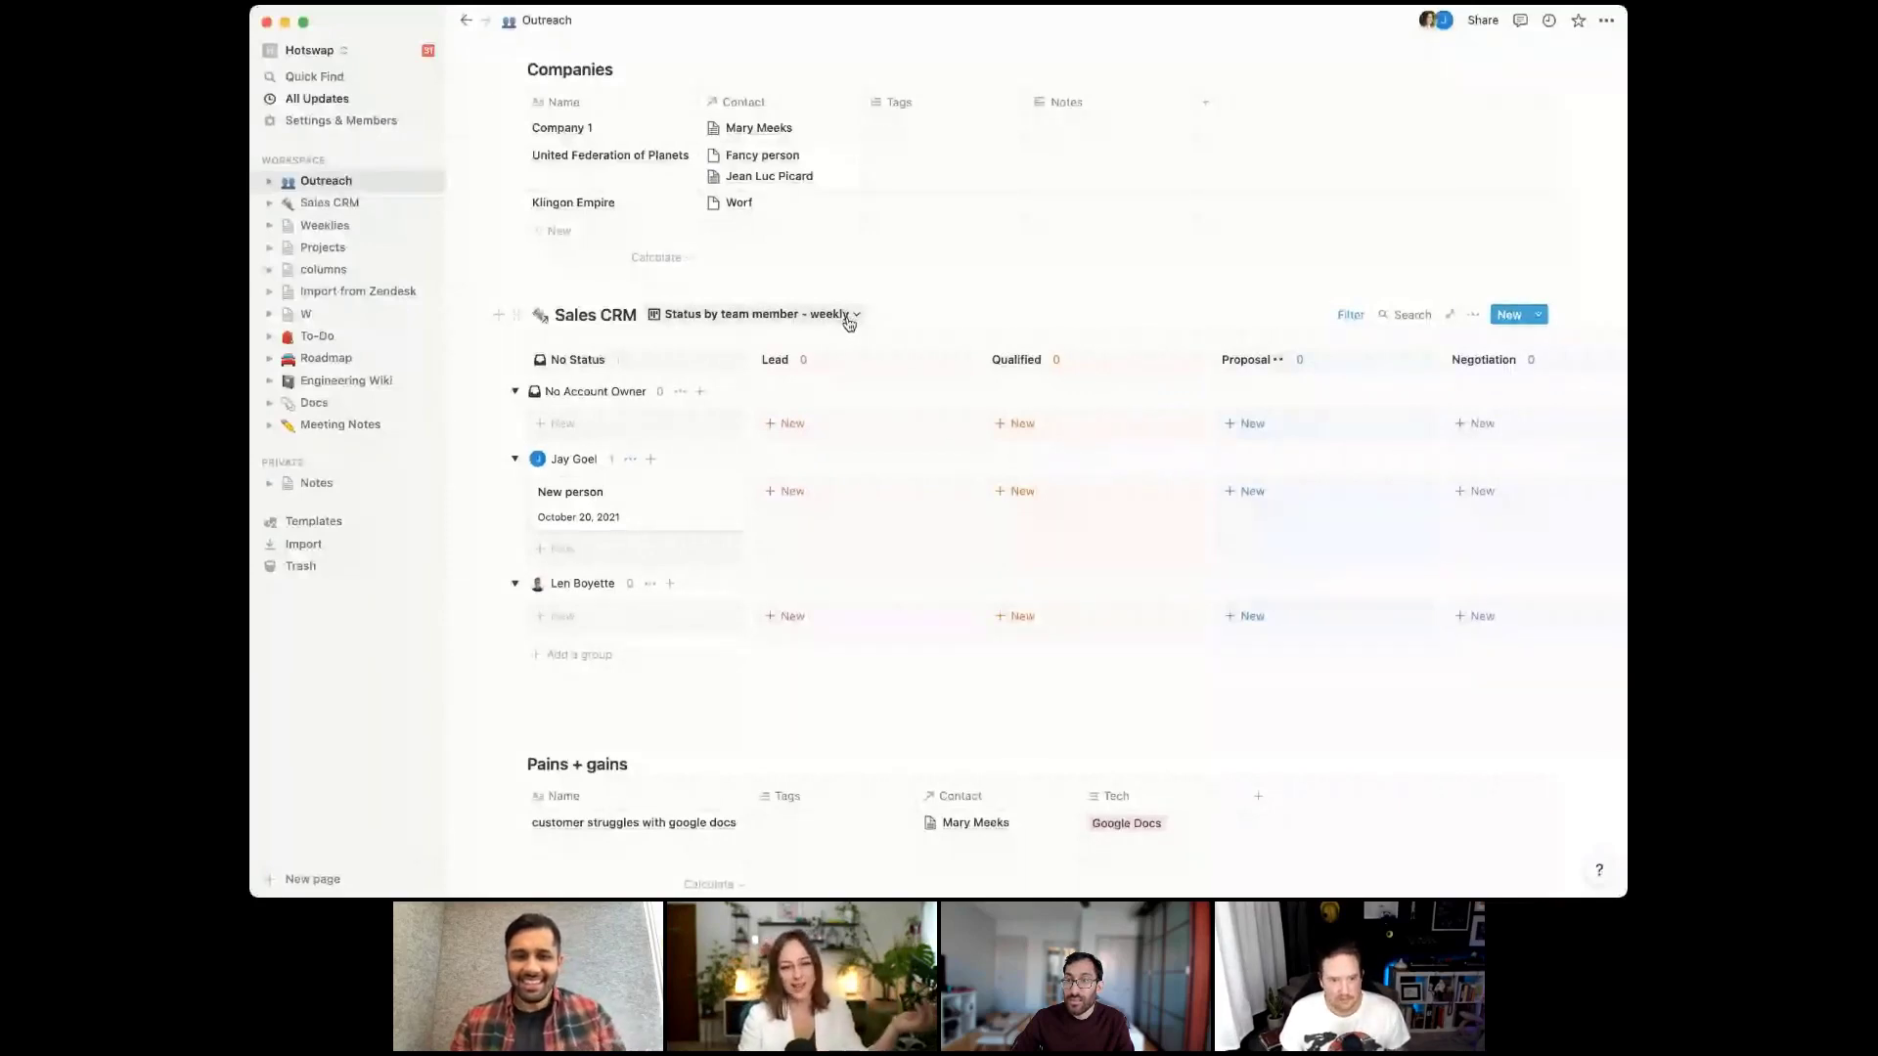
{"action": "left_click", "coordinate": [847, 316]}
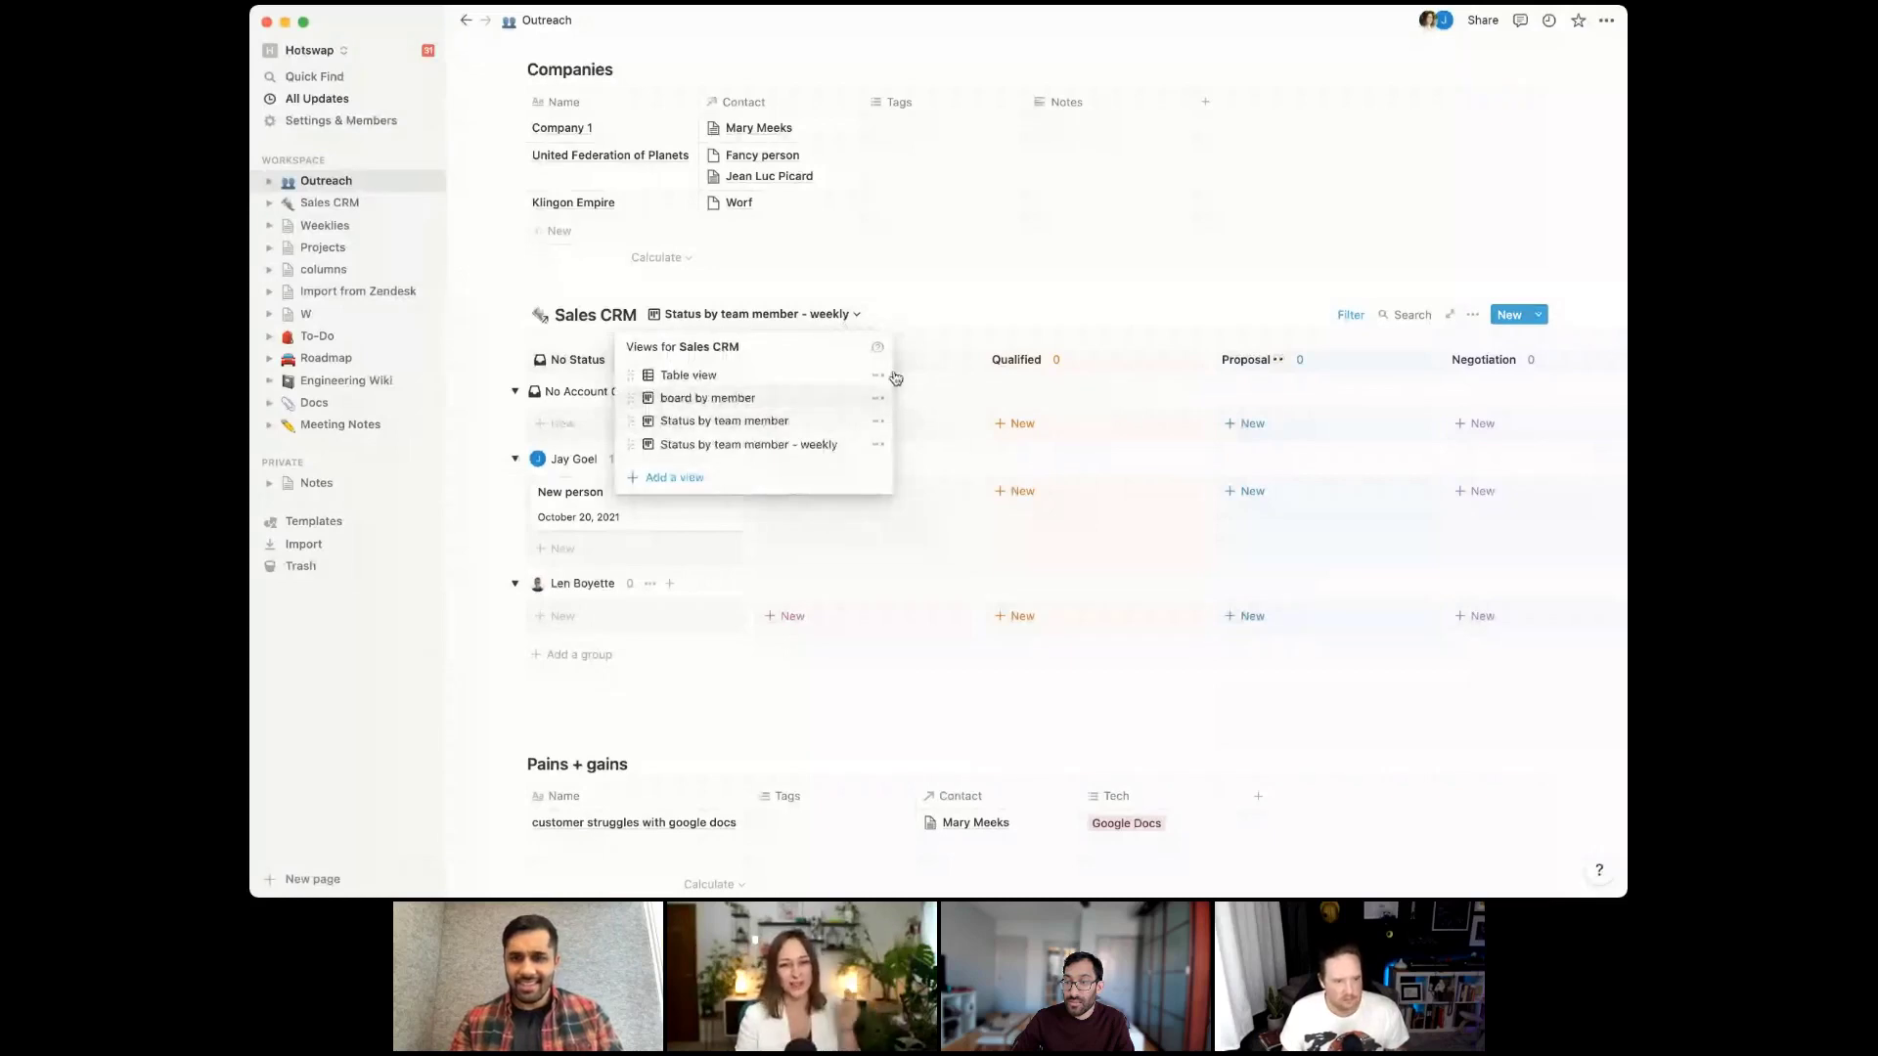
{"action": "left_click", "coordinate": [1355, 319]}
Change the weekly view's filter property from Last Contact to Closed
{"action": "left_click", "coordinate": [1353, 320]}
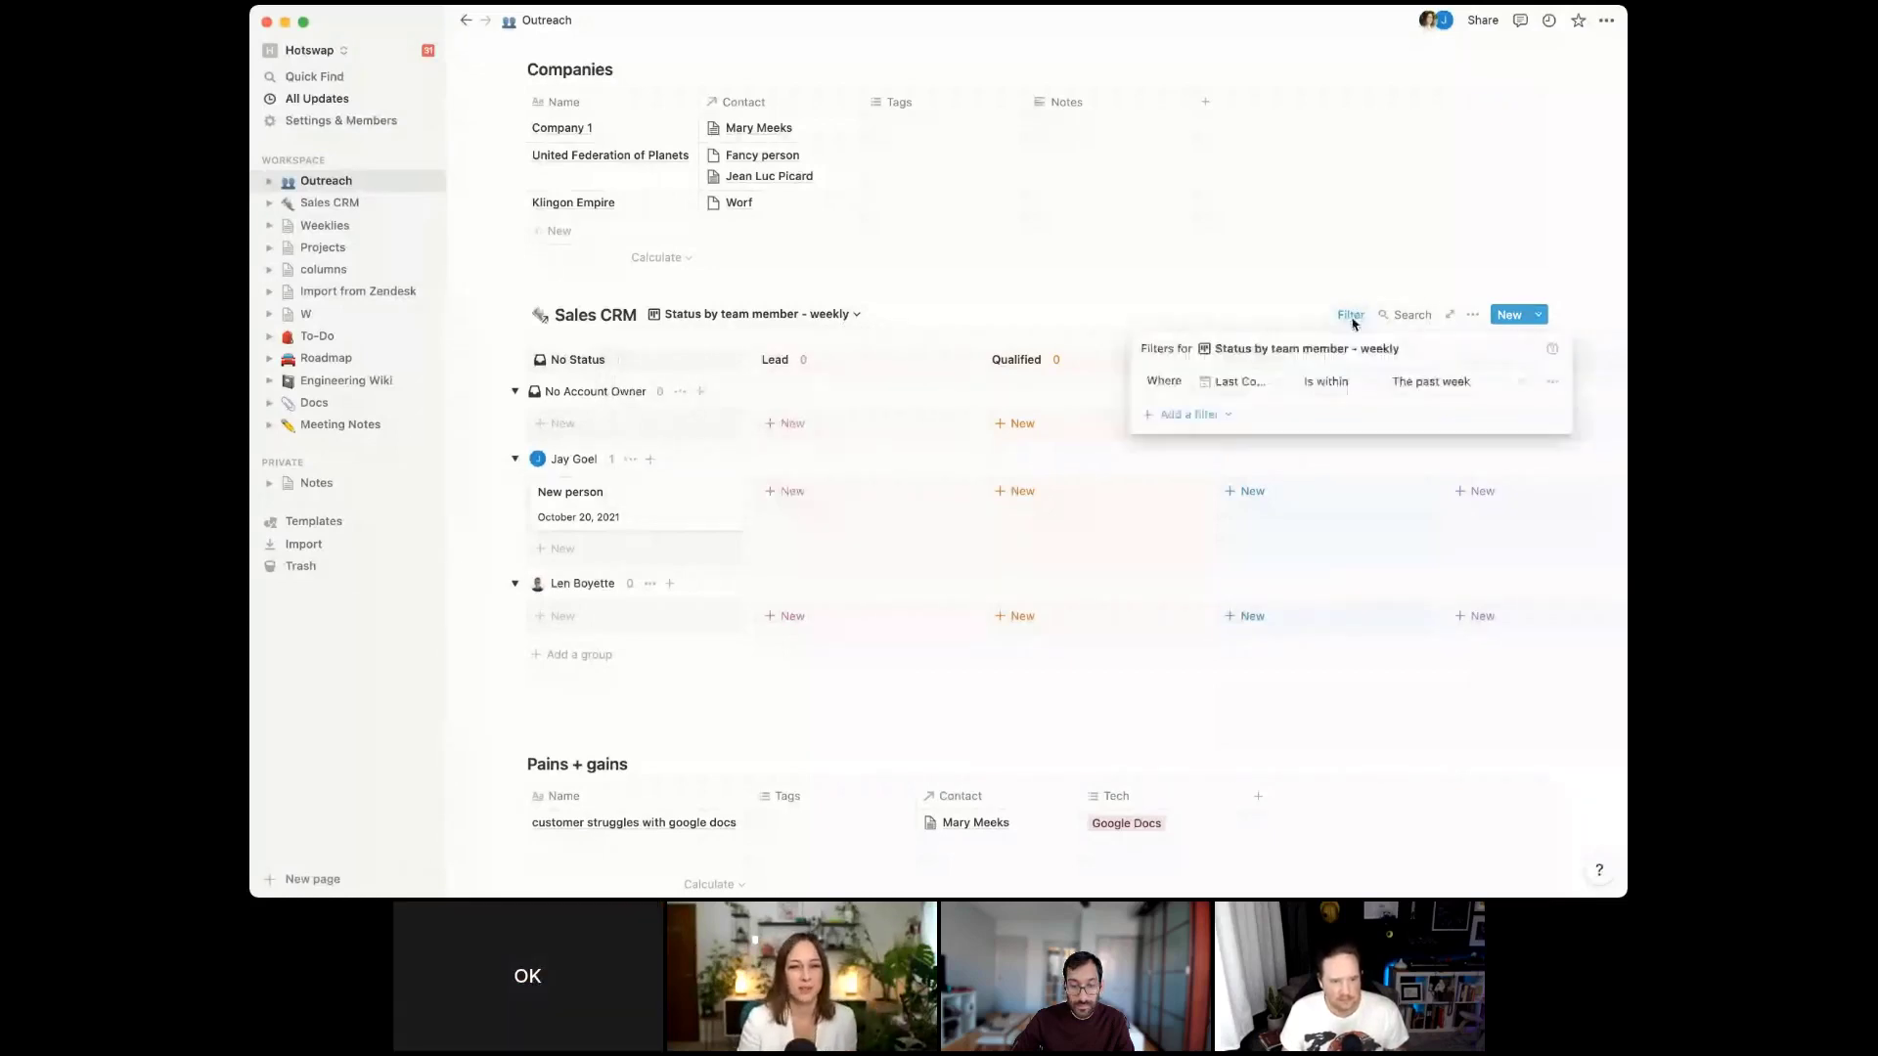
{"action": "left_click", "coordinate": [1240, 382]}
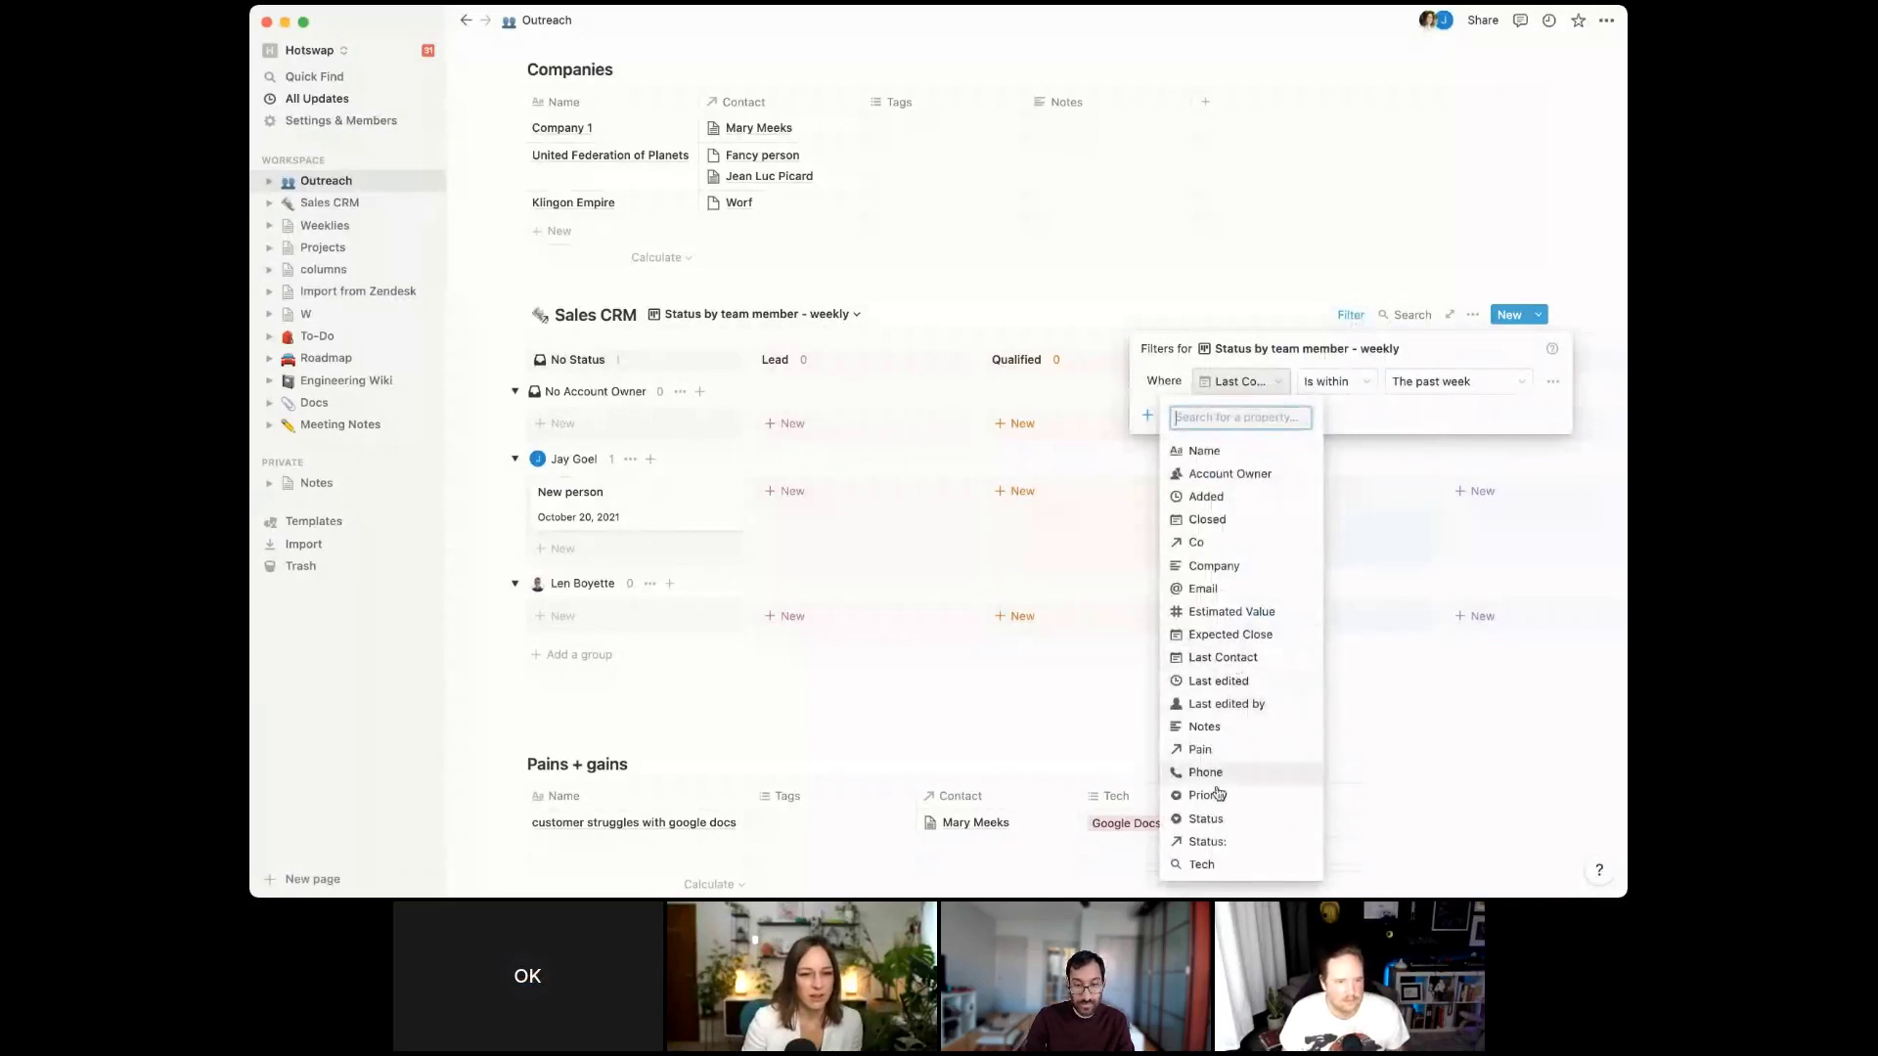
{"action": "left_click", "coordinate": [1208, 519]}
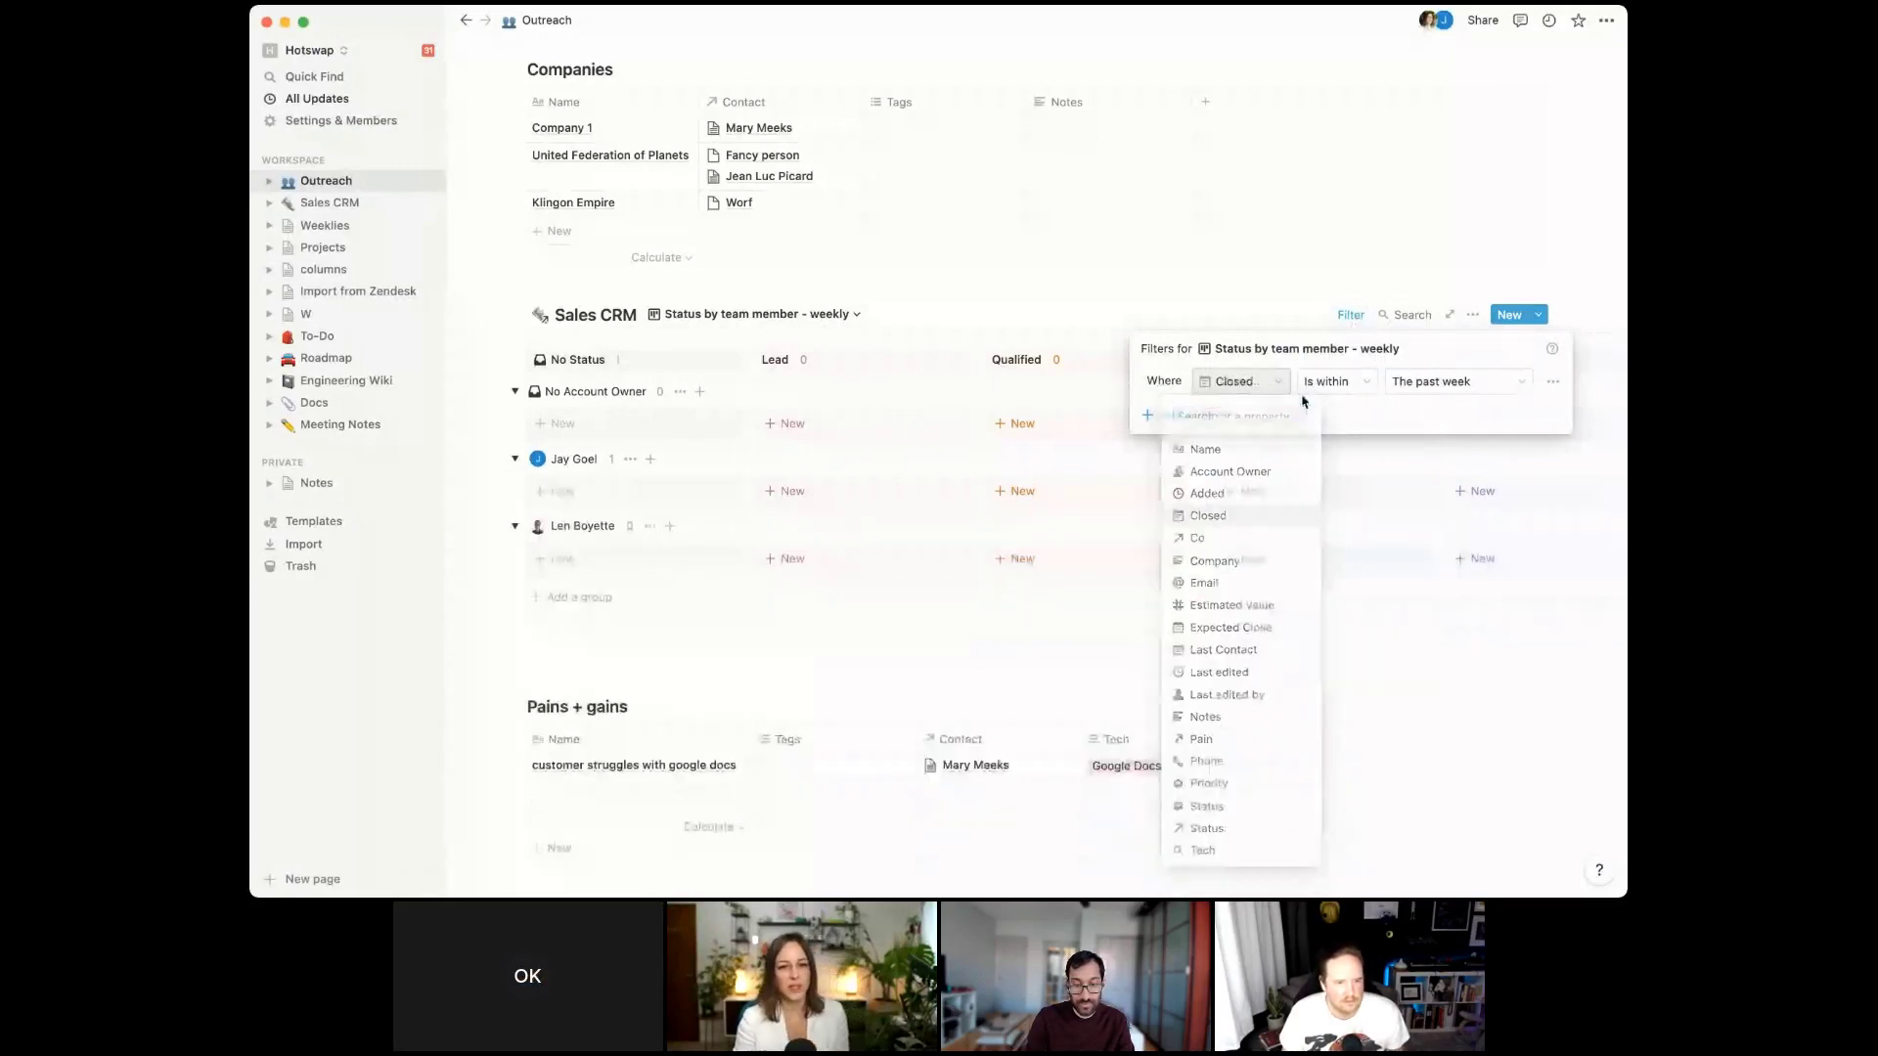
{"action": "left_click", "coordinate": [1306, 663]}
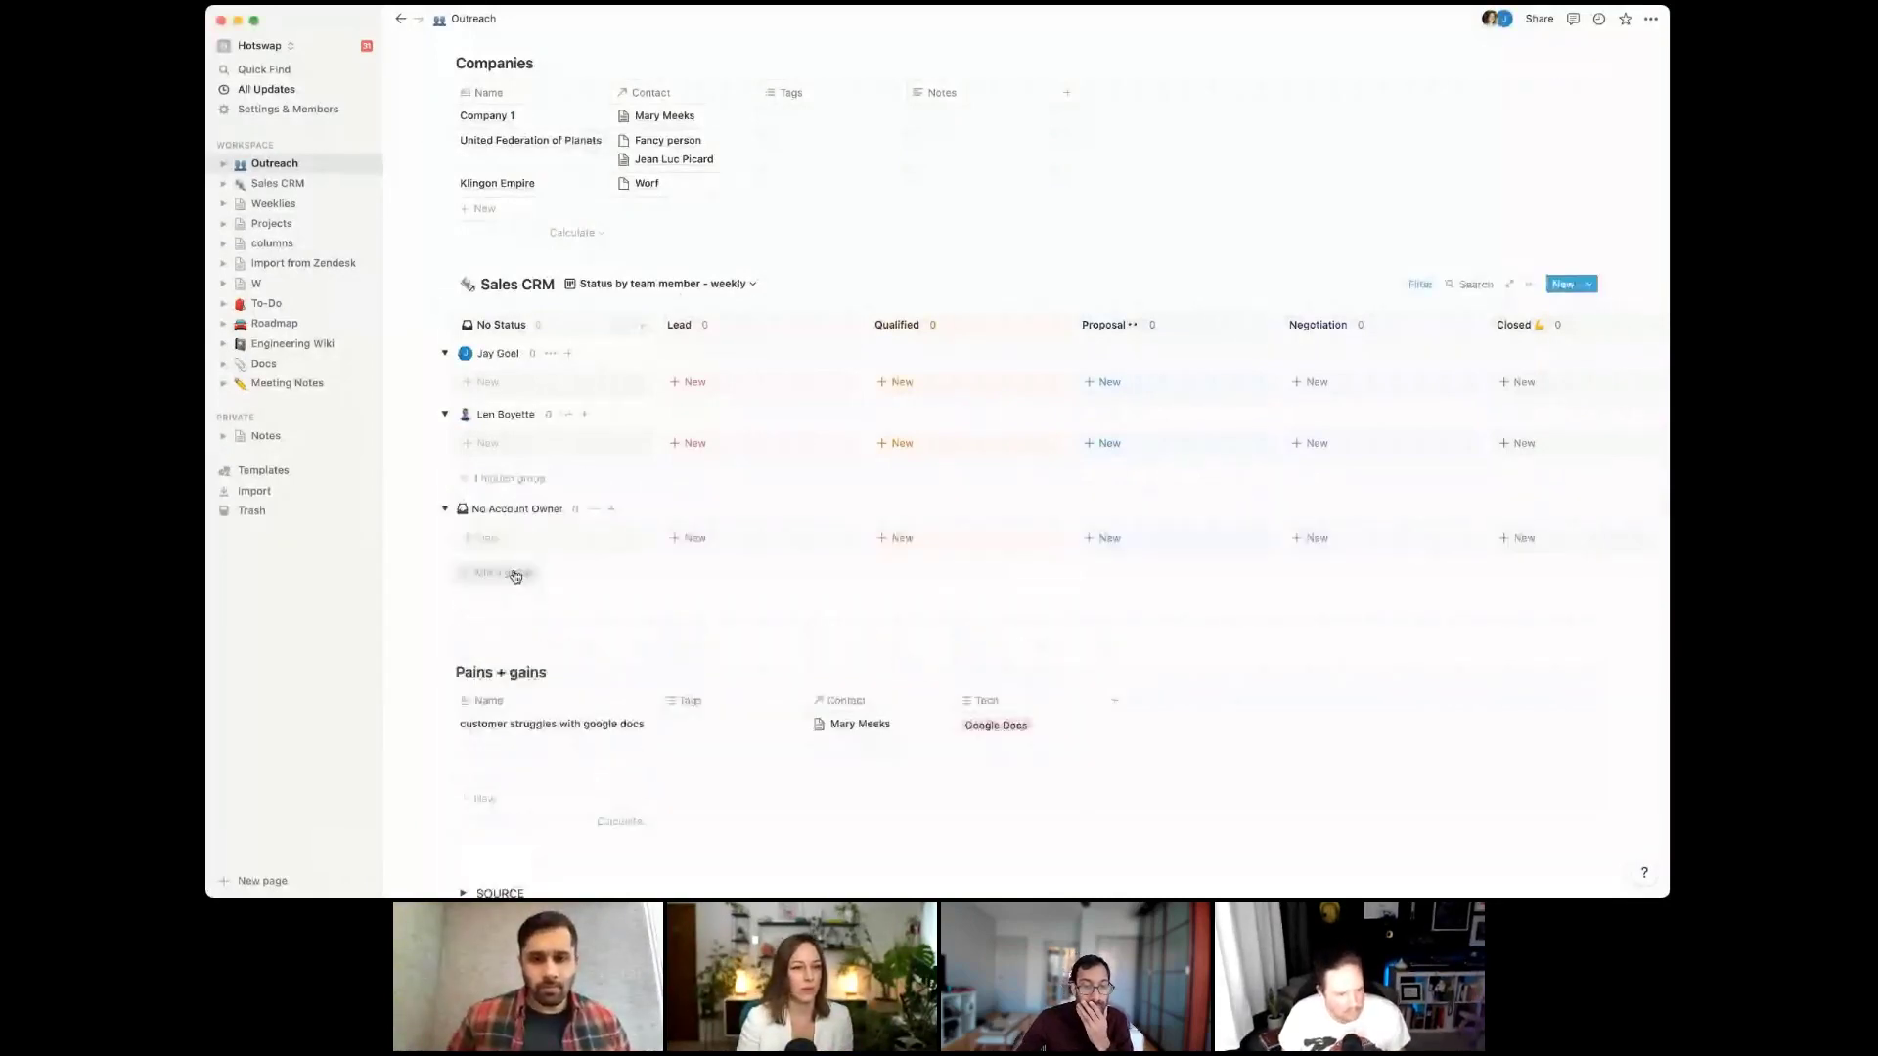
Group the weekly Sales CRM board by the Status: relation
{"action": "left_click", "coordinate": [1528, 284]}
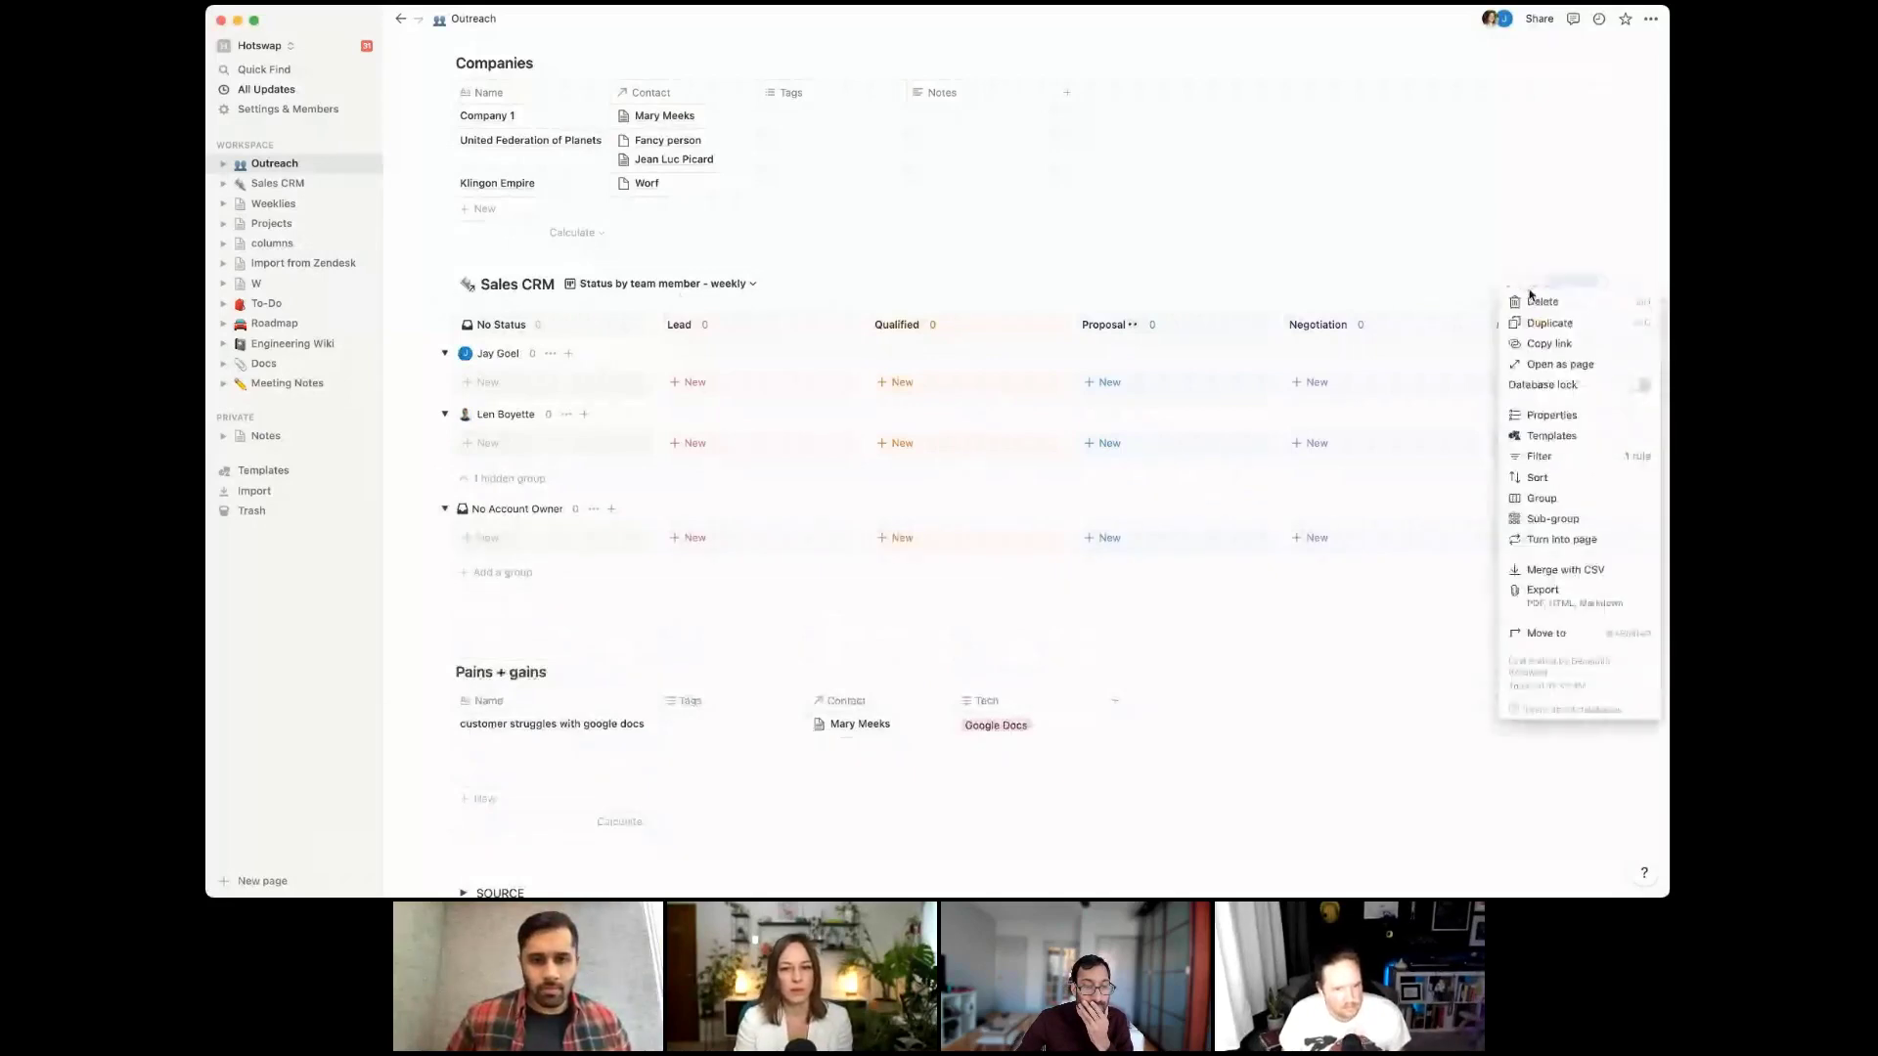
{"action": "left_click", "coordinate": [1539, 498]}
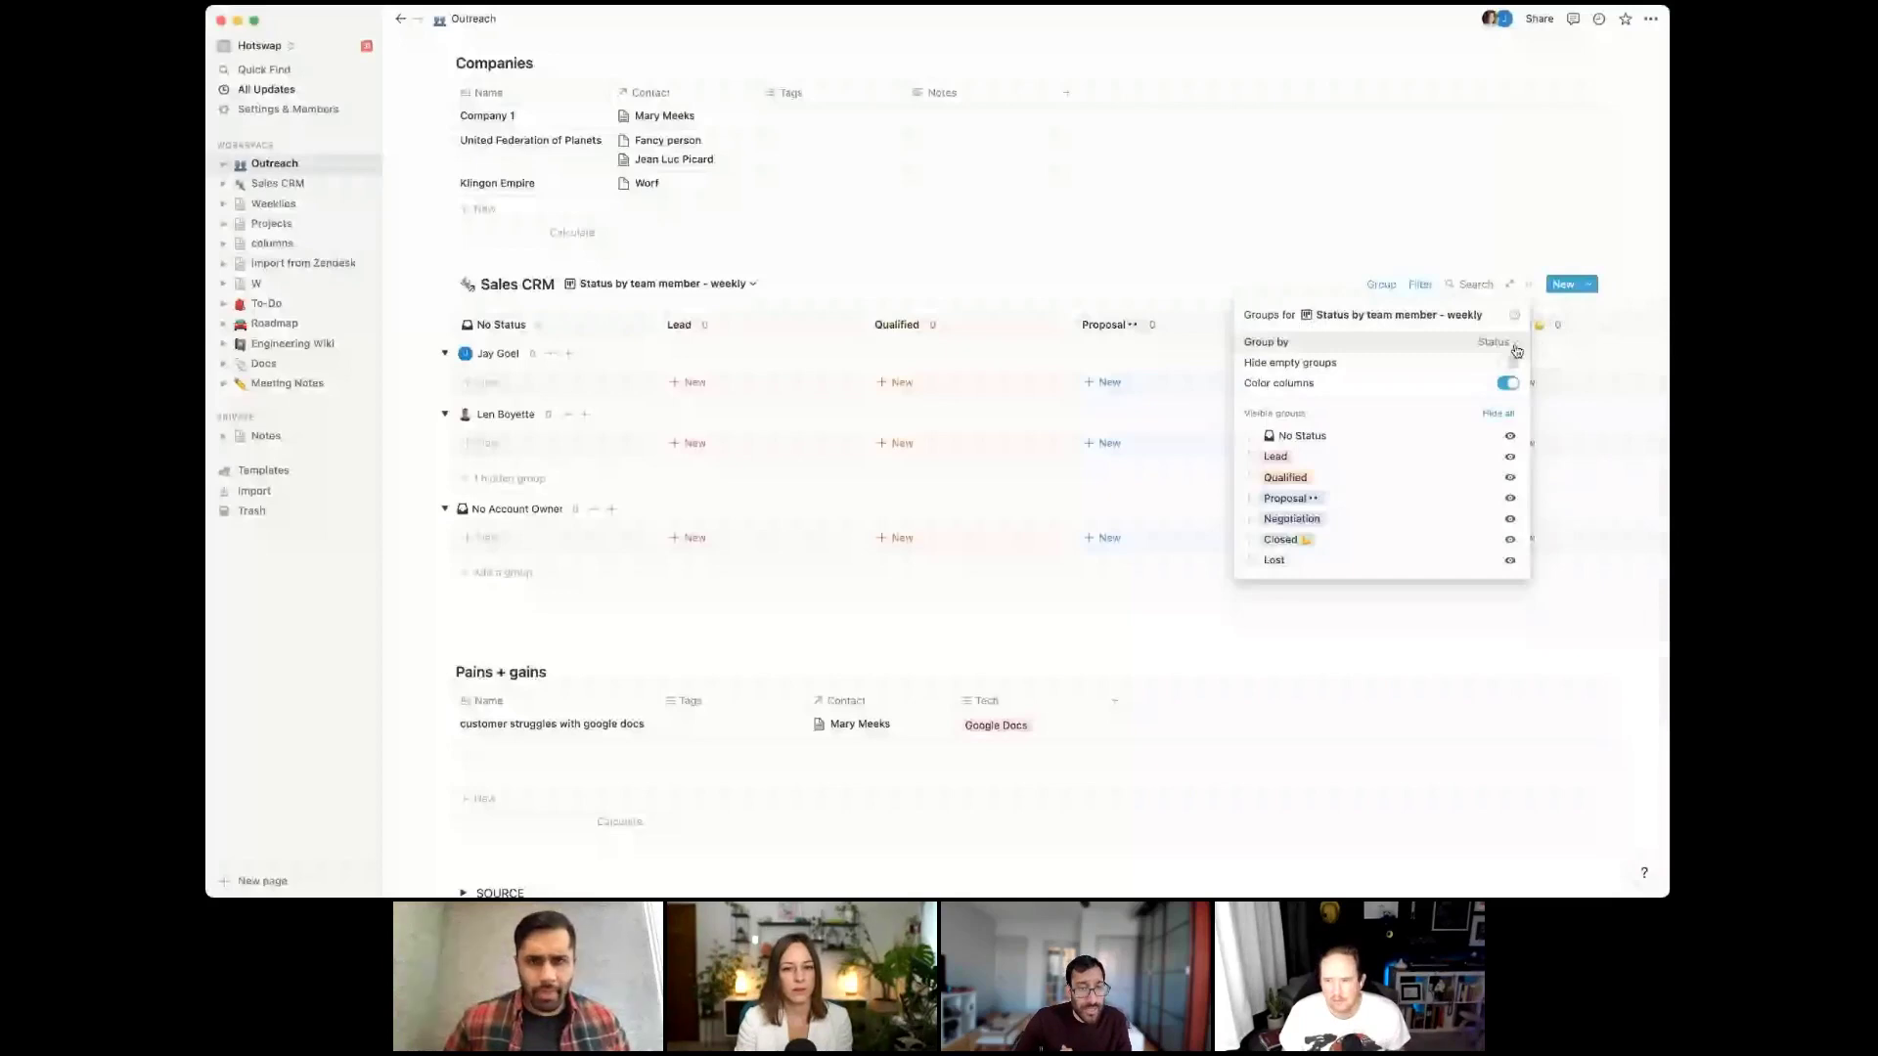
{"action": "left_click", "coordinate": [1516, 351]}
{"action": "left_click", "coordinate": [1470, 760]}
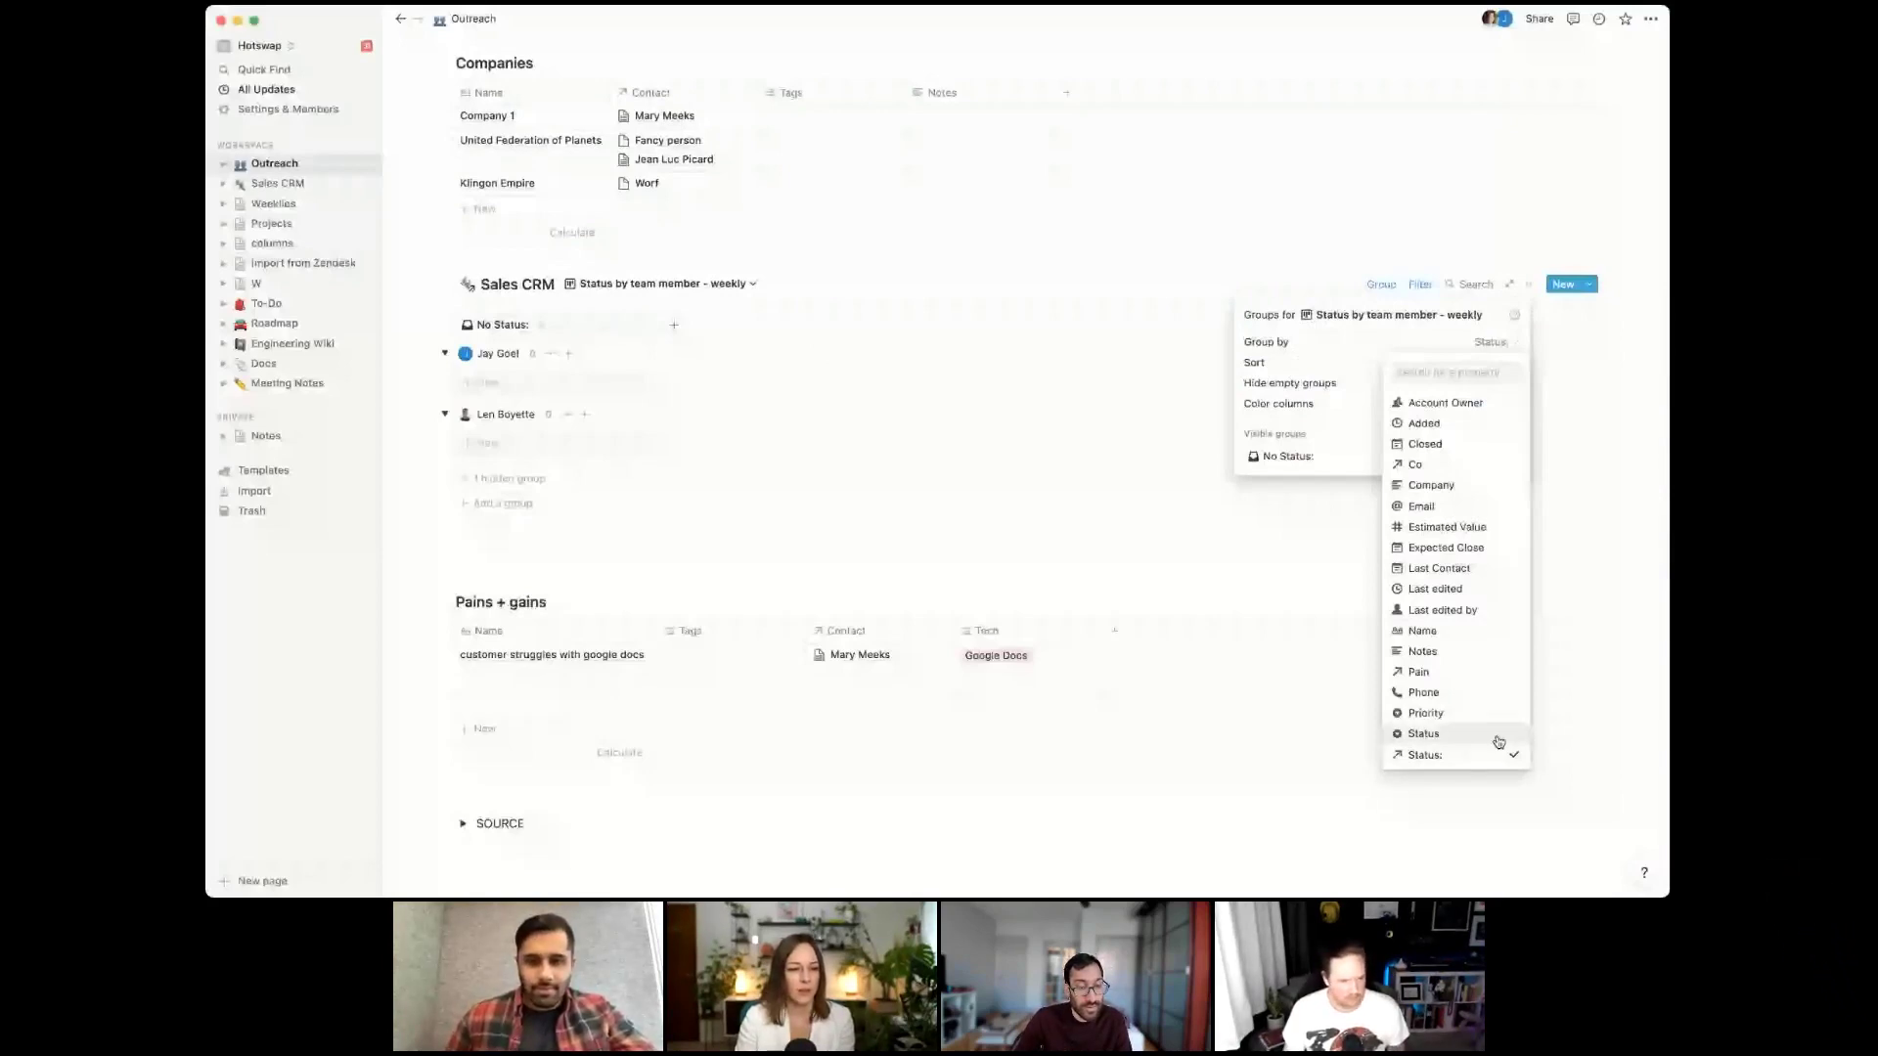
Expand the SOURCE toggle so the Status page shows
{"action": "left_click", "coordinate": [466, 826]}
{"action": "left_click", "coordinate": [464, 824]}
{"action": "scroll", "coordinate": [504, 779], "scroll_direction": "down", "scroll_amount": 1}
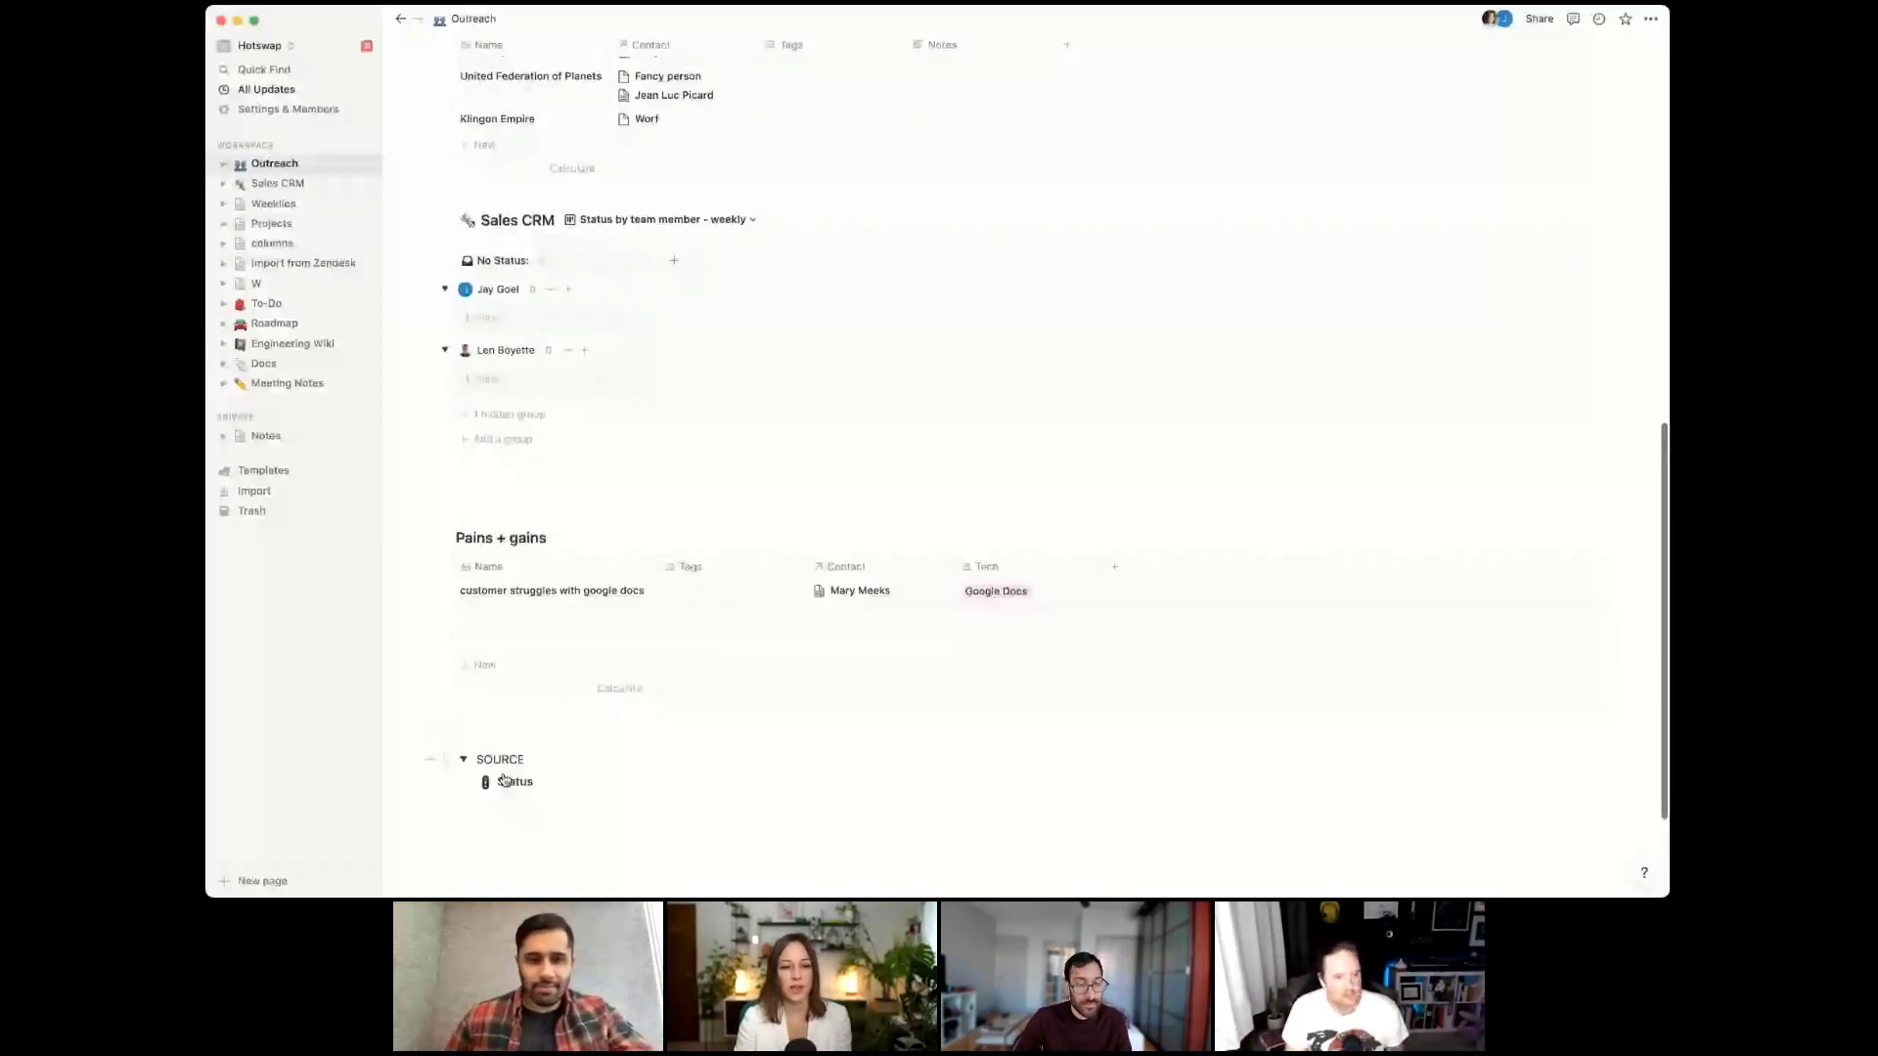
Open the Status page, preview its Qualified entry, then return to Outreach via the breadcrumb
{"action": "left_click", "coordinate": [509, 781]}
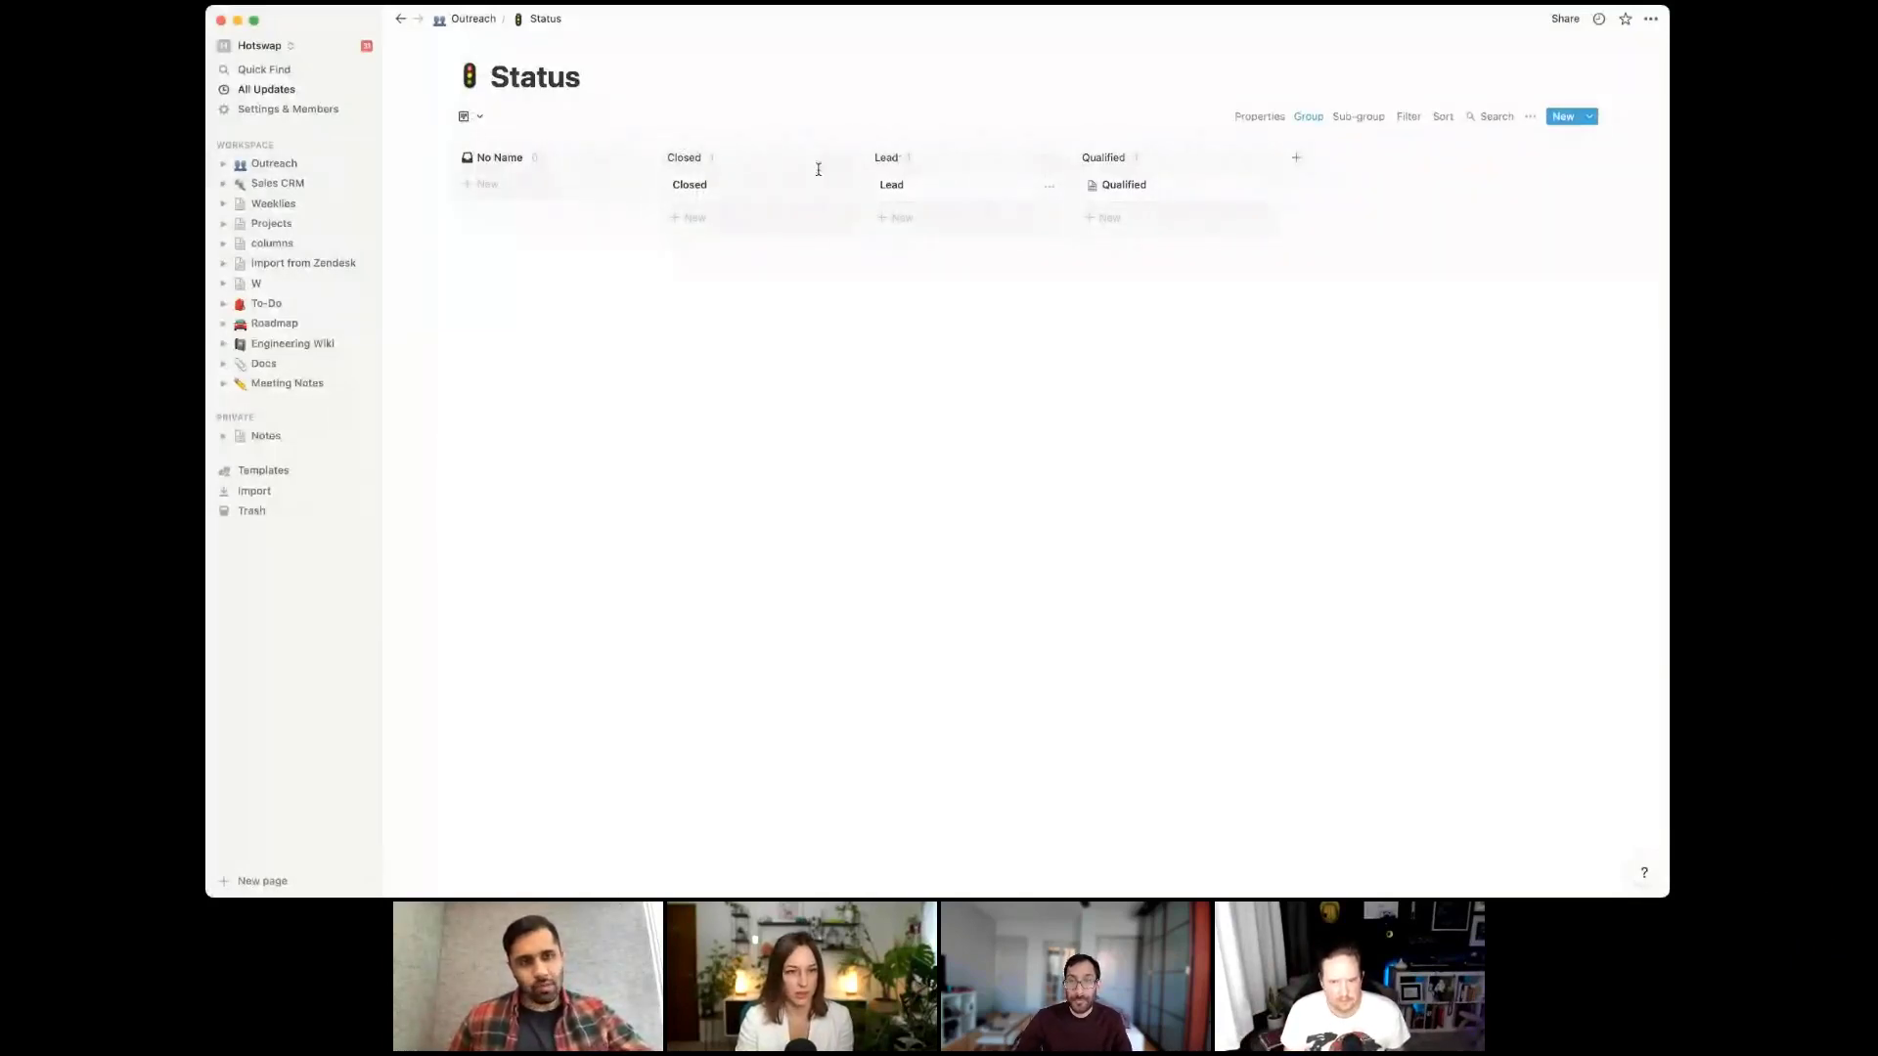
{"action": "left_click", "coordinate": [1177, 186]}
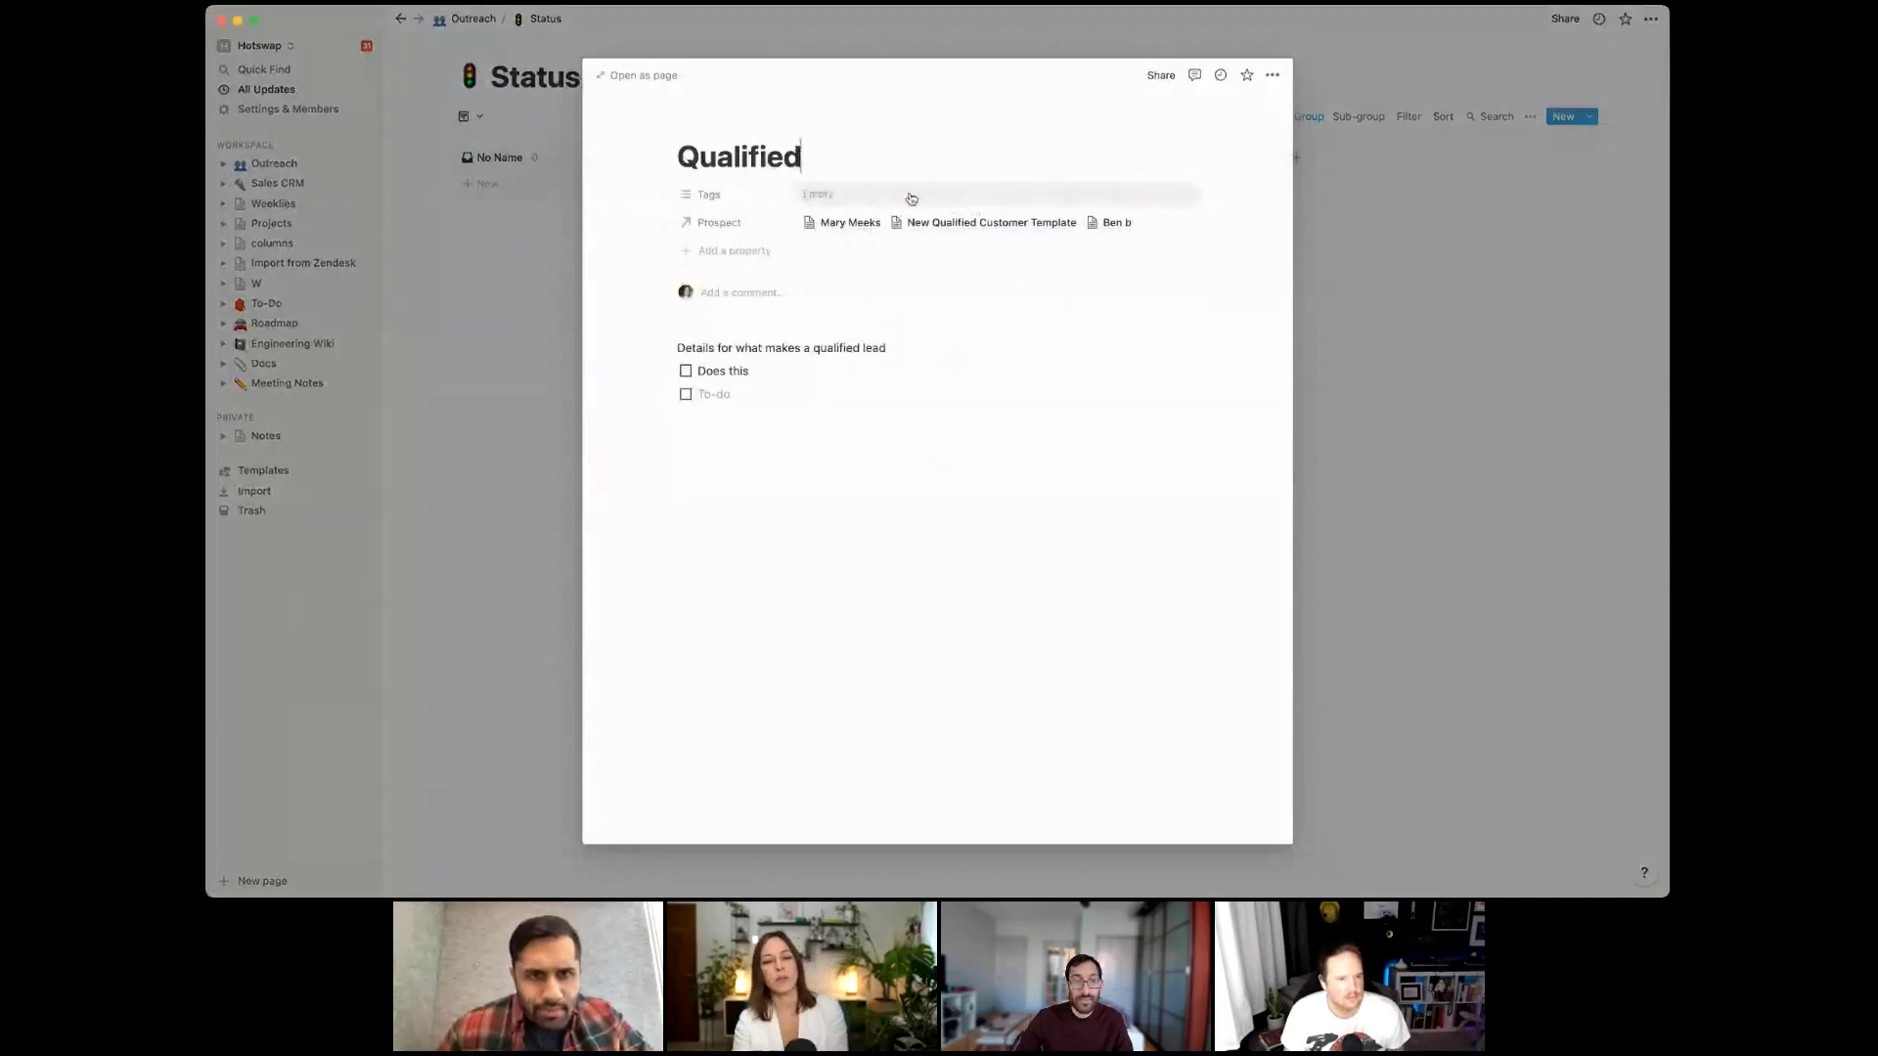
{"action": "left_click", "coordinate": [450, 329]}
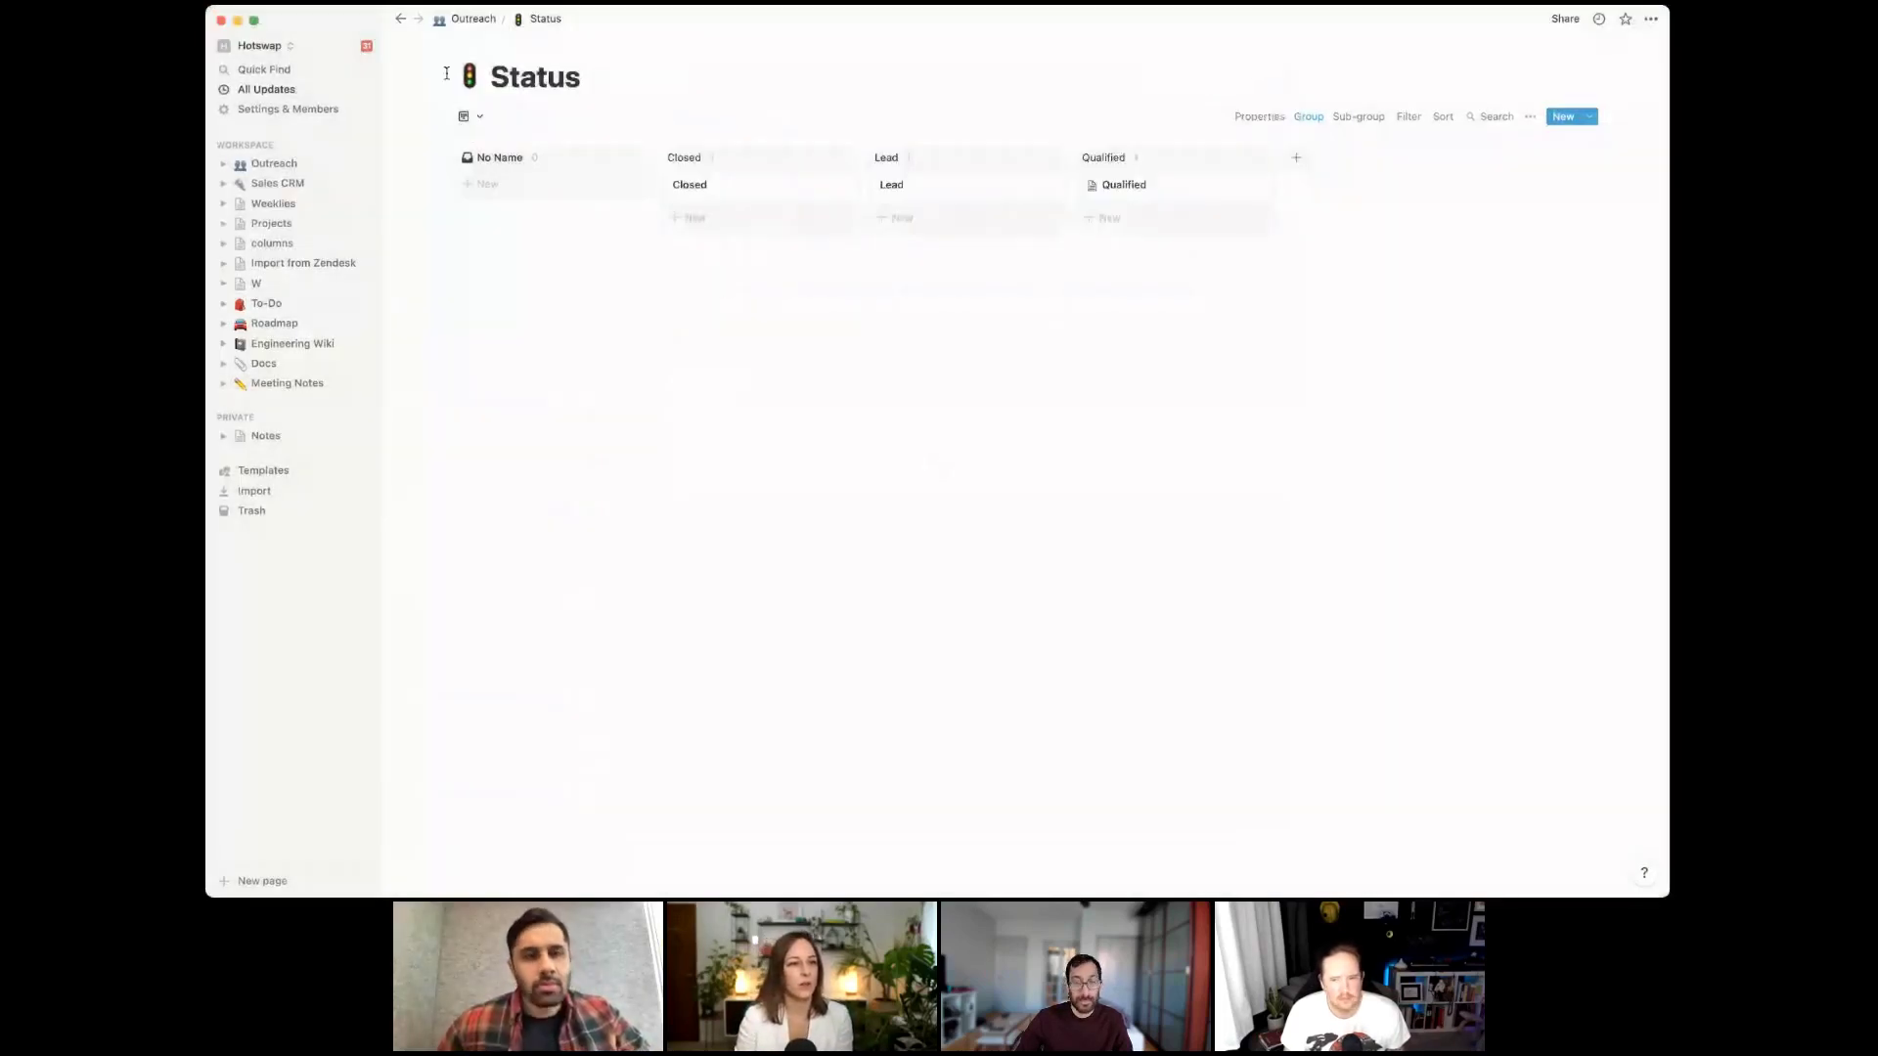
{"action": "left_click", "coordinate": [471, 21]}
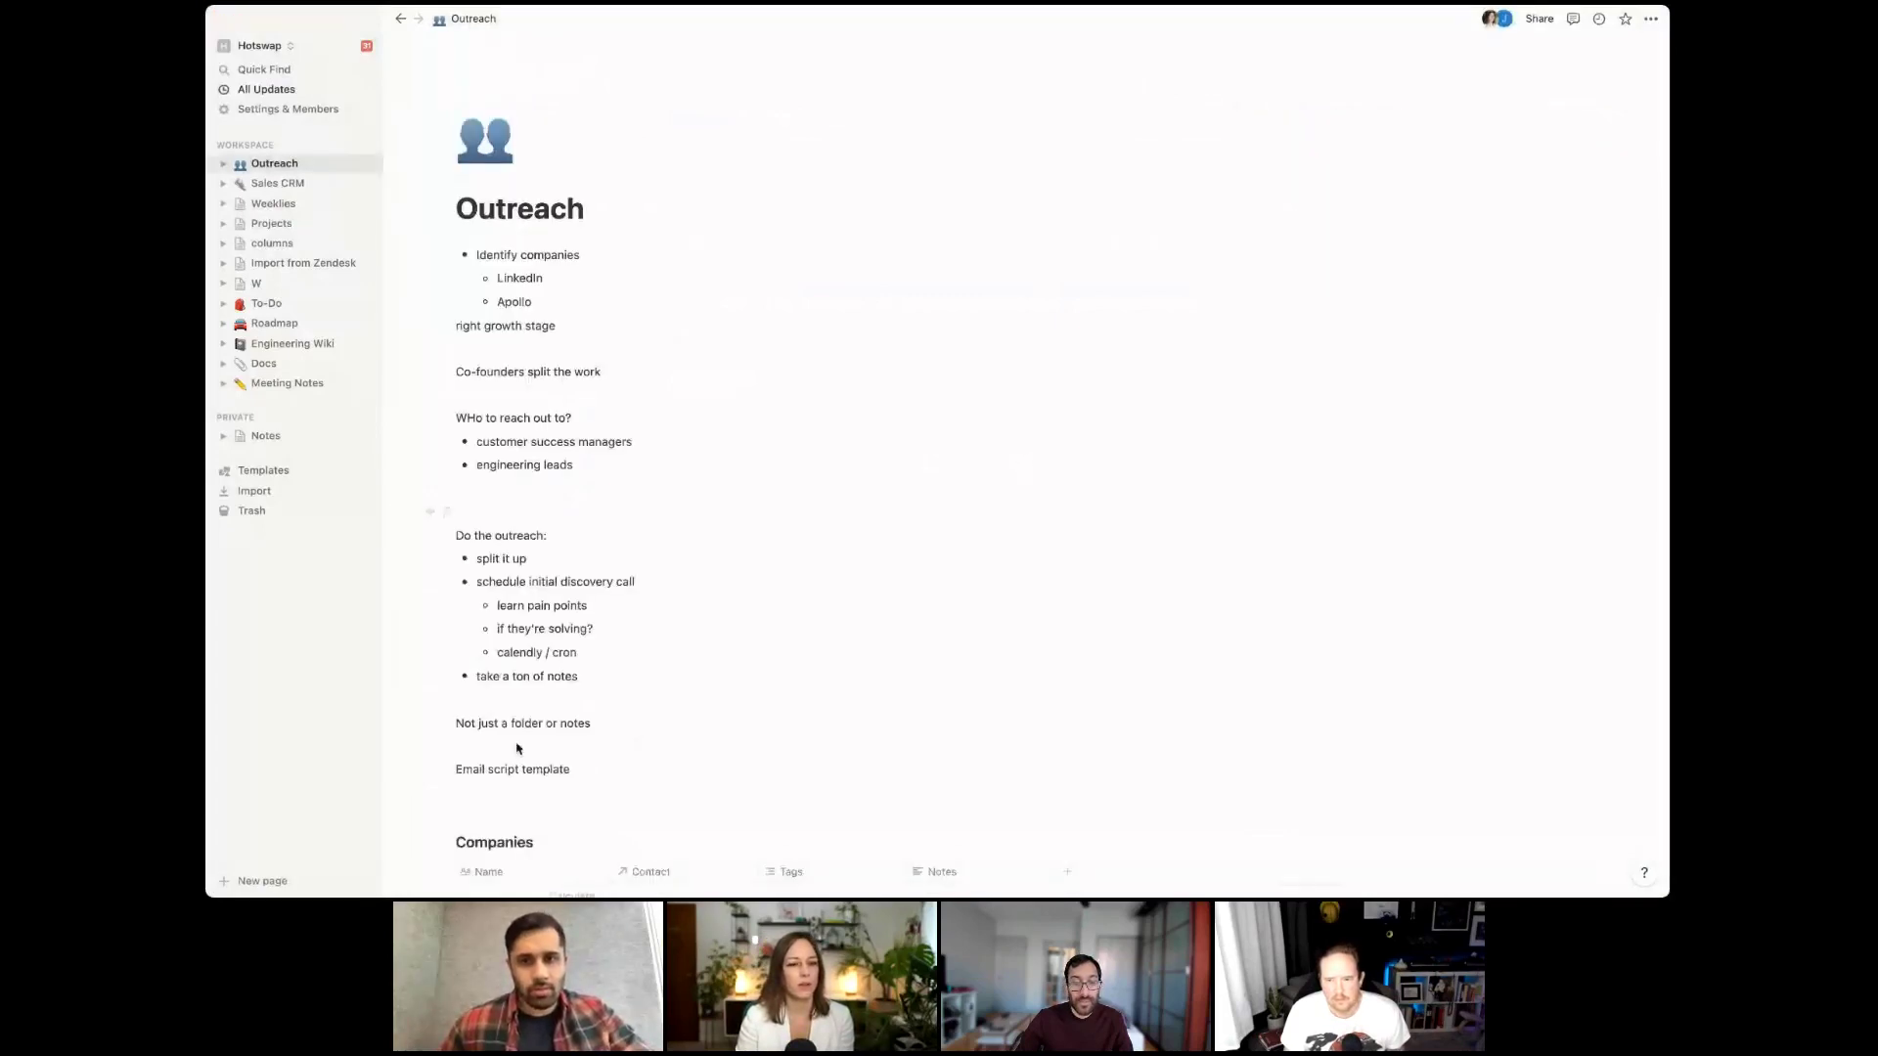
Paste the Status database link below Pains + gains as a linked database view
{"action": "scroll", "coordinate": [602, 627], "scroll_direction": "down", "scroll_amount": 10}
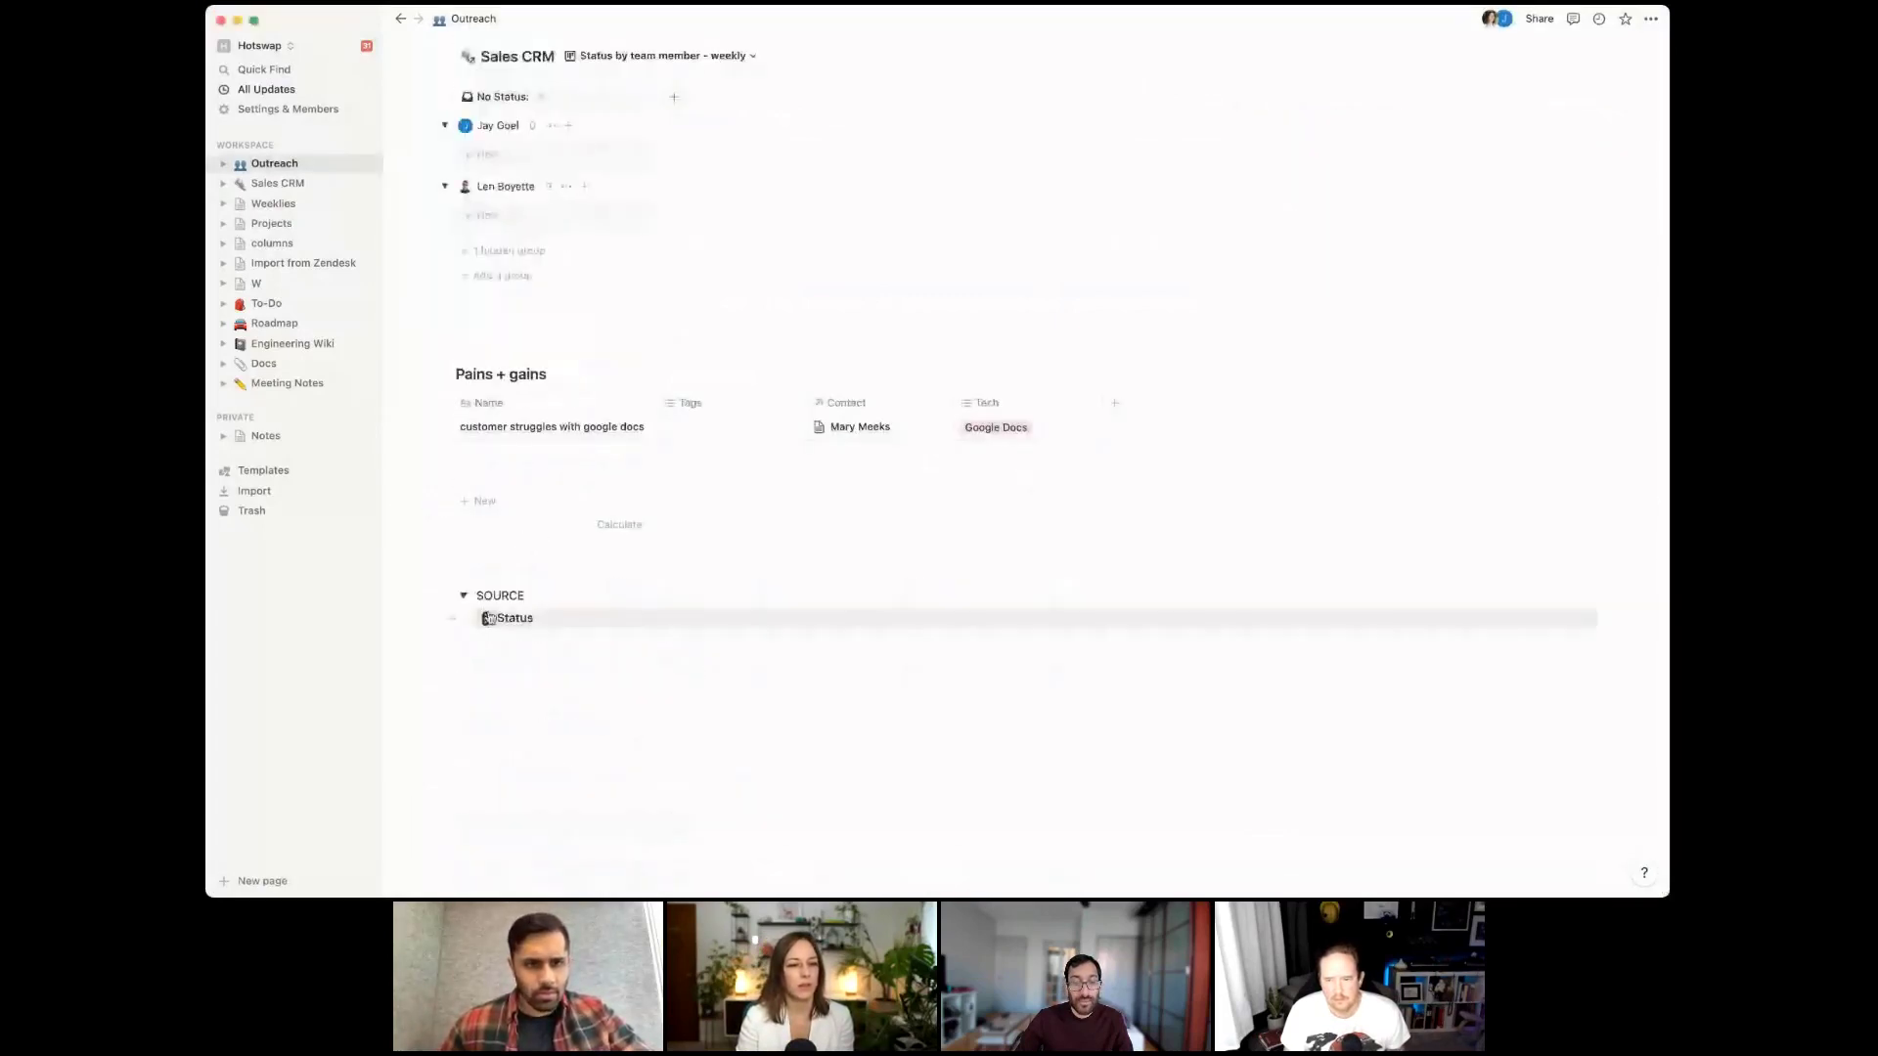
{"action": "left_click", "coordinate": [1584, 620]}
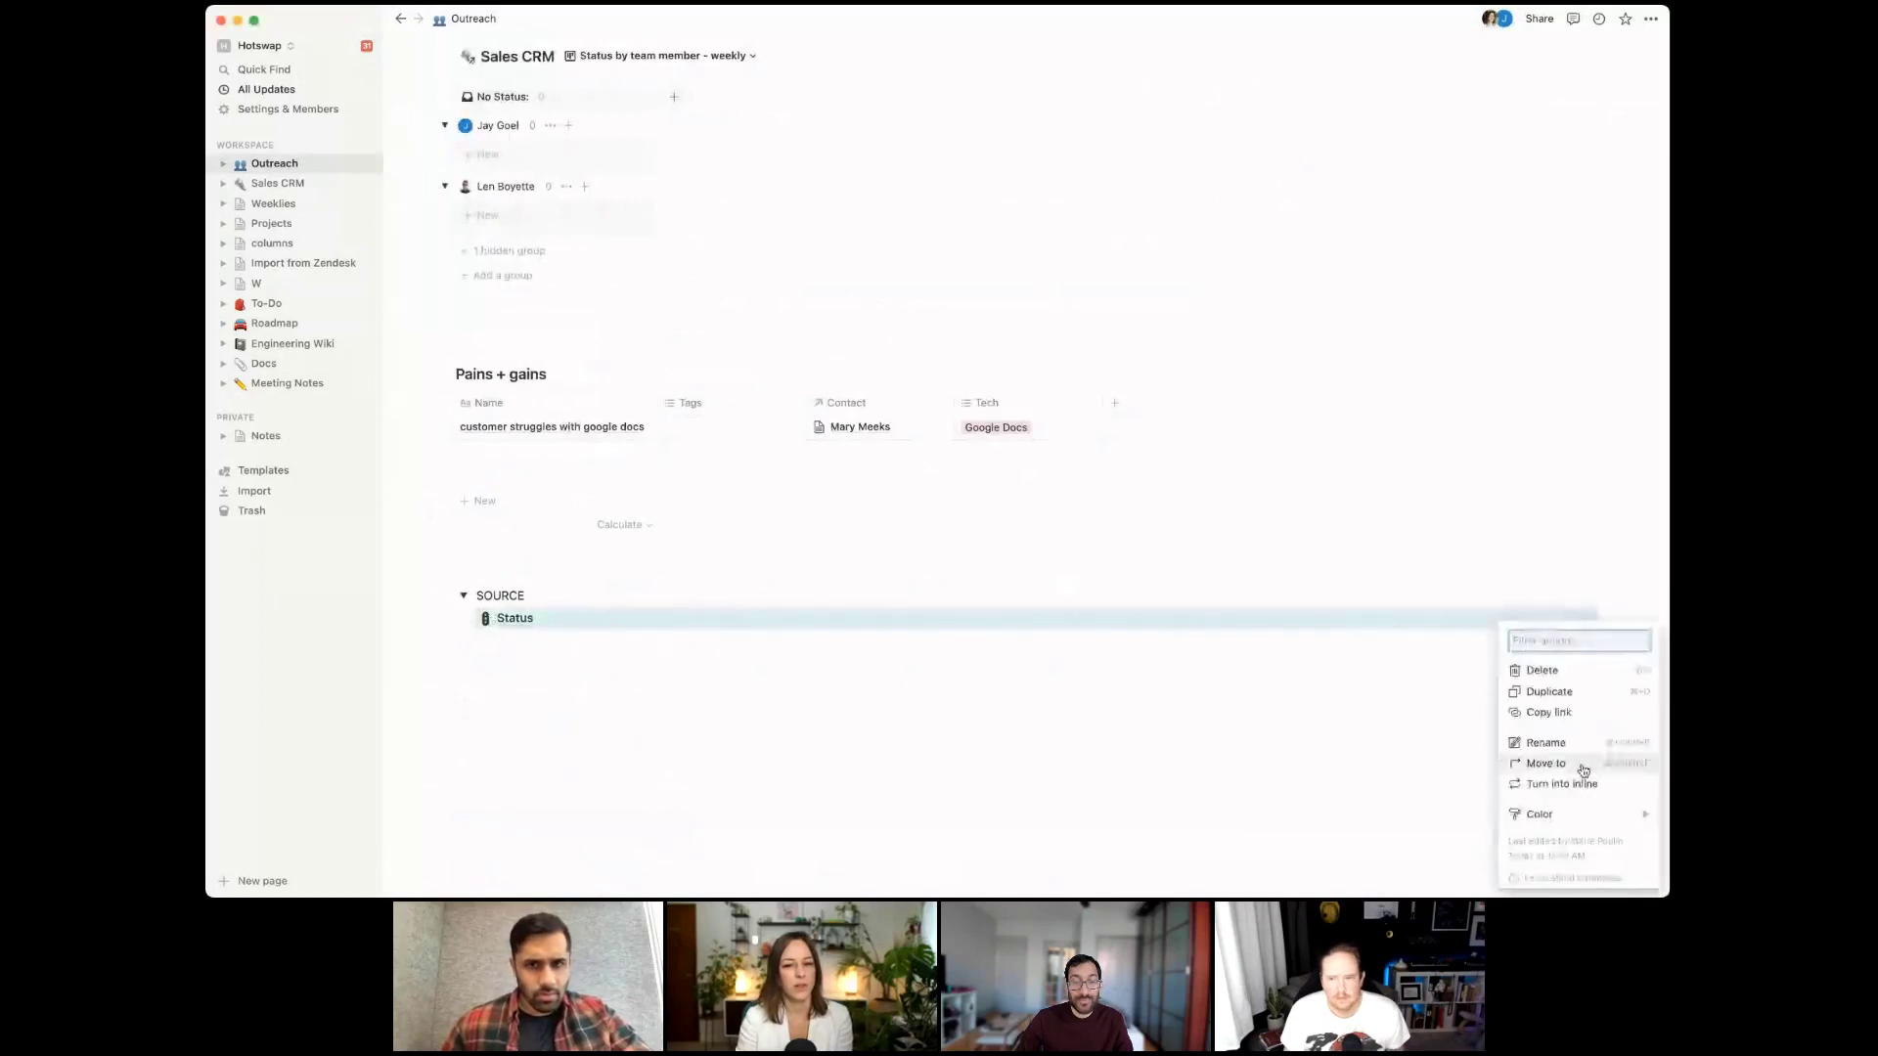
{"action": "key", "text": "Escape"}
{"action": "left_click", "coordinate": [531, 568]}
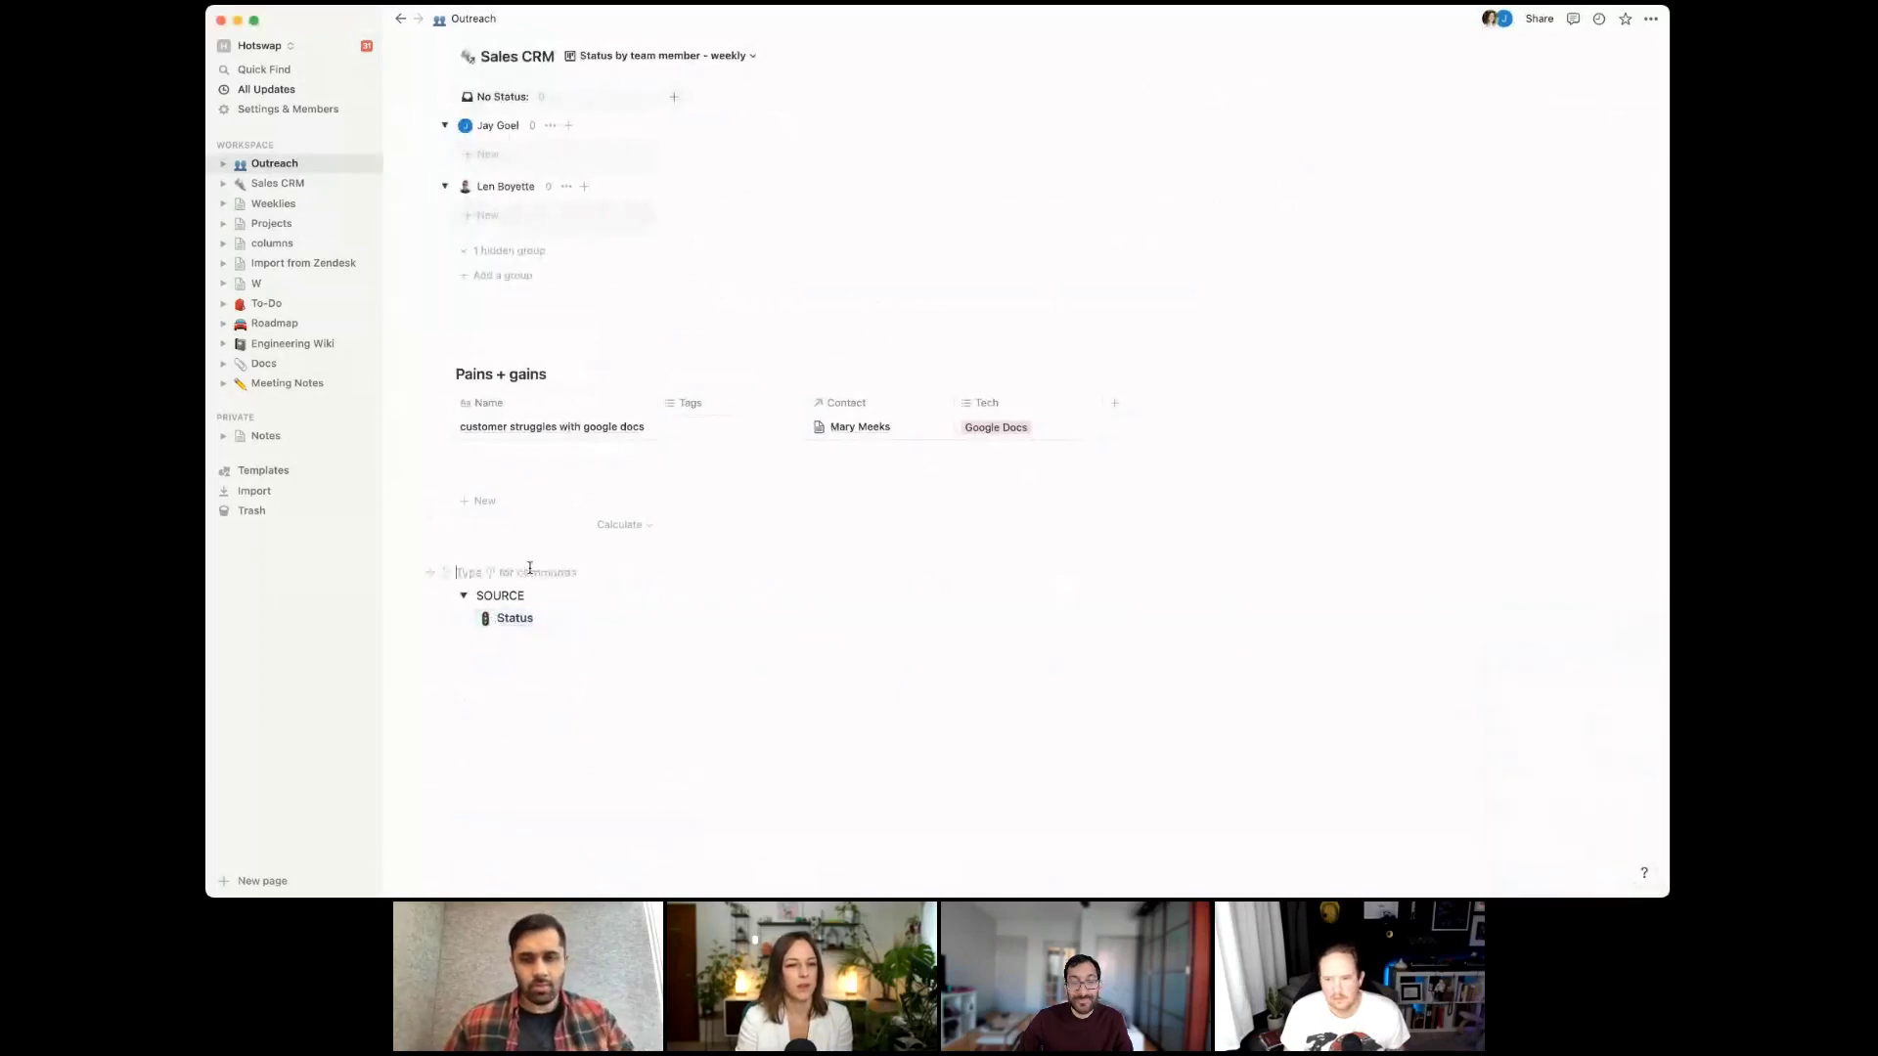
{"action": "key", "text": "Return"}
{"action": "key", "text": "Return"}
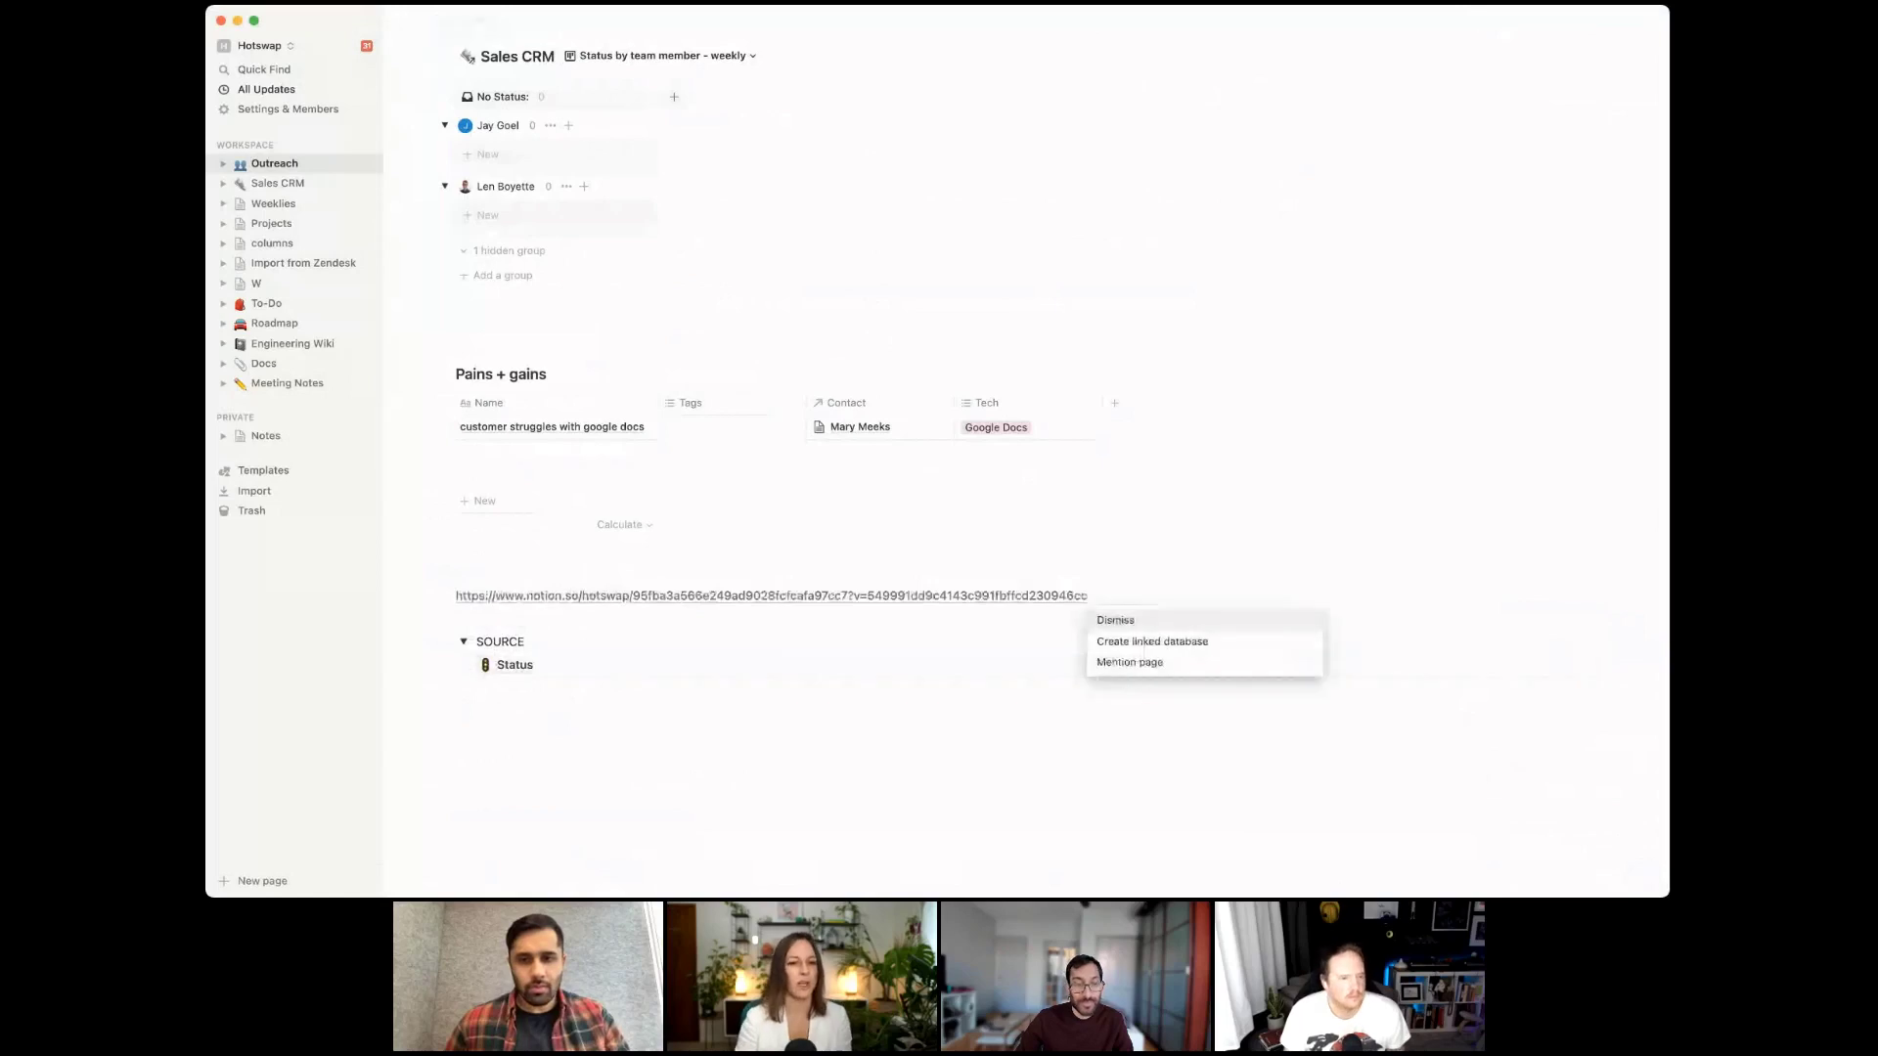
{"action": "left_click", "coordinate": [1213, 641]}
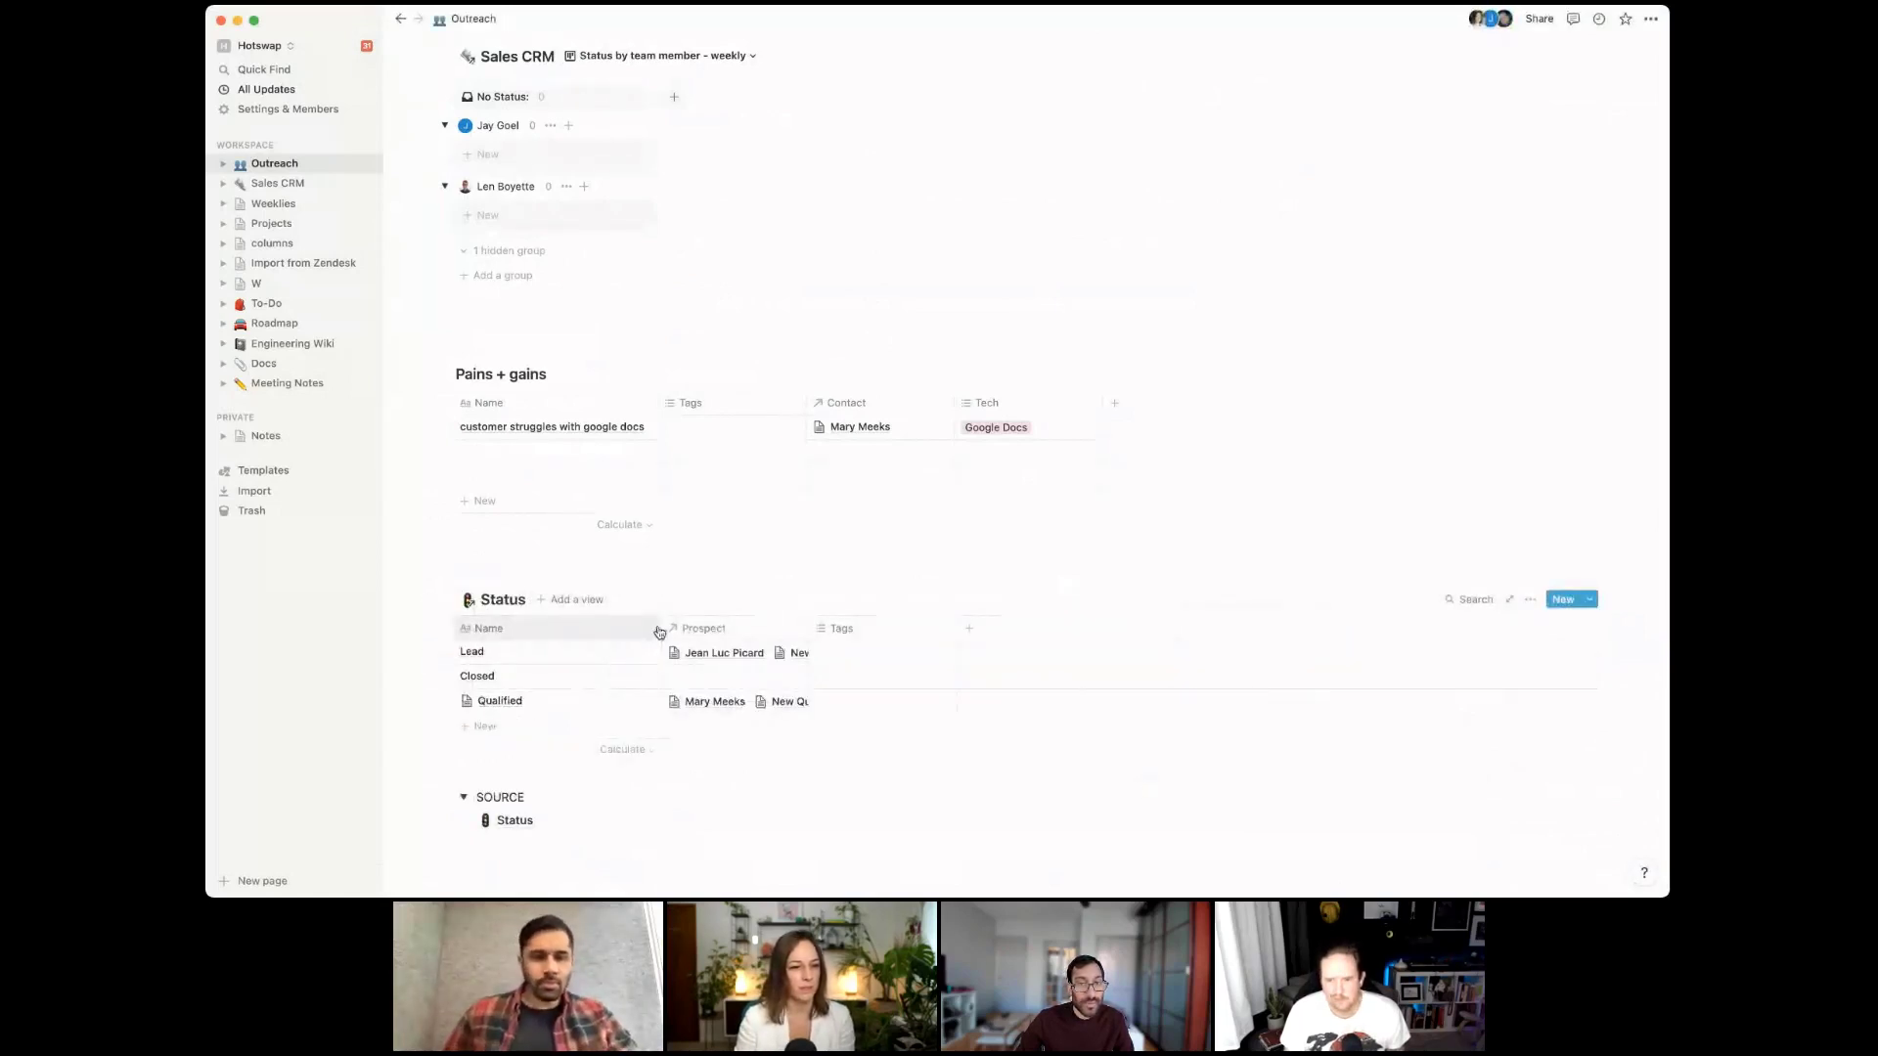
Turn on Wrap cells for the Status table and widen its Prospect column
{"action": "left_click", "coordinate": [1531, 599]}
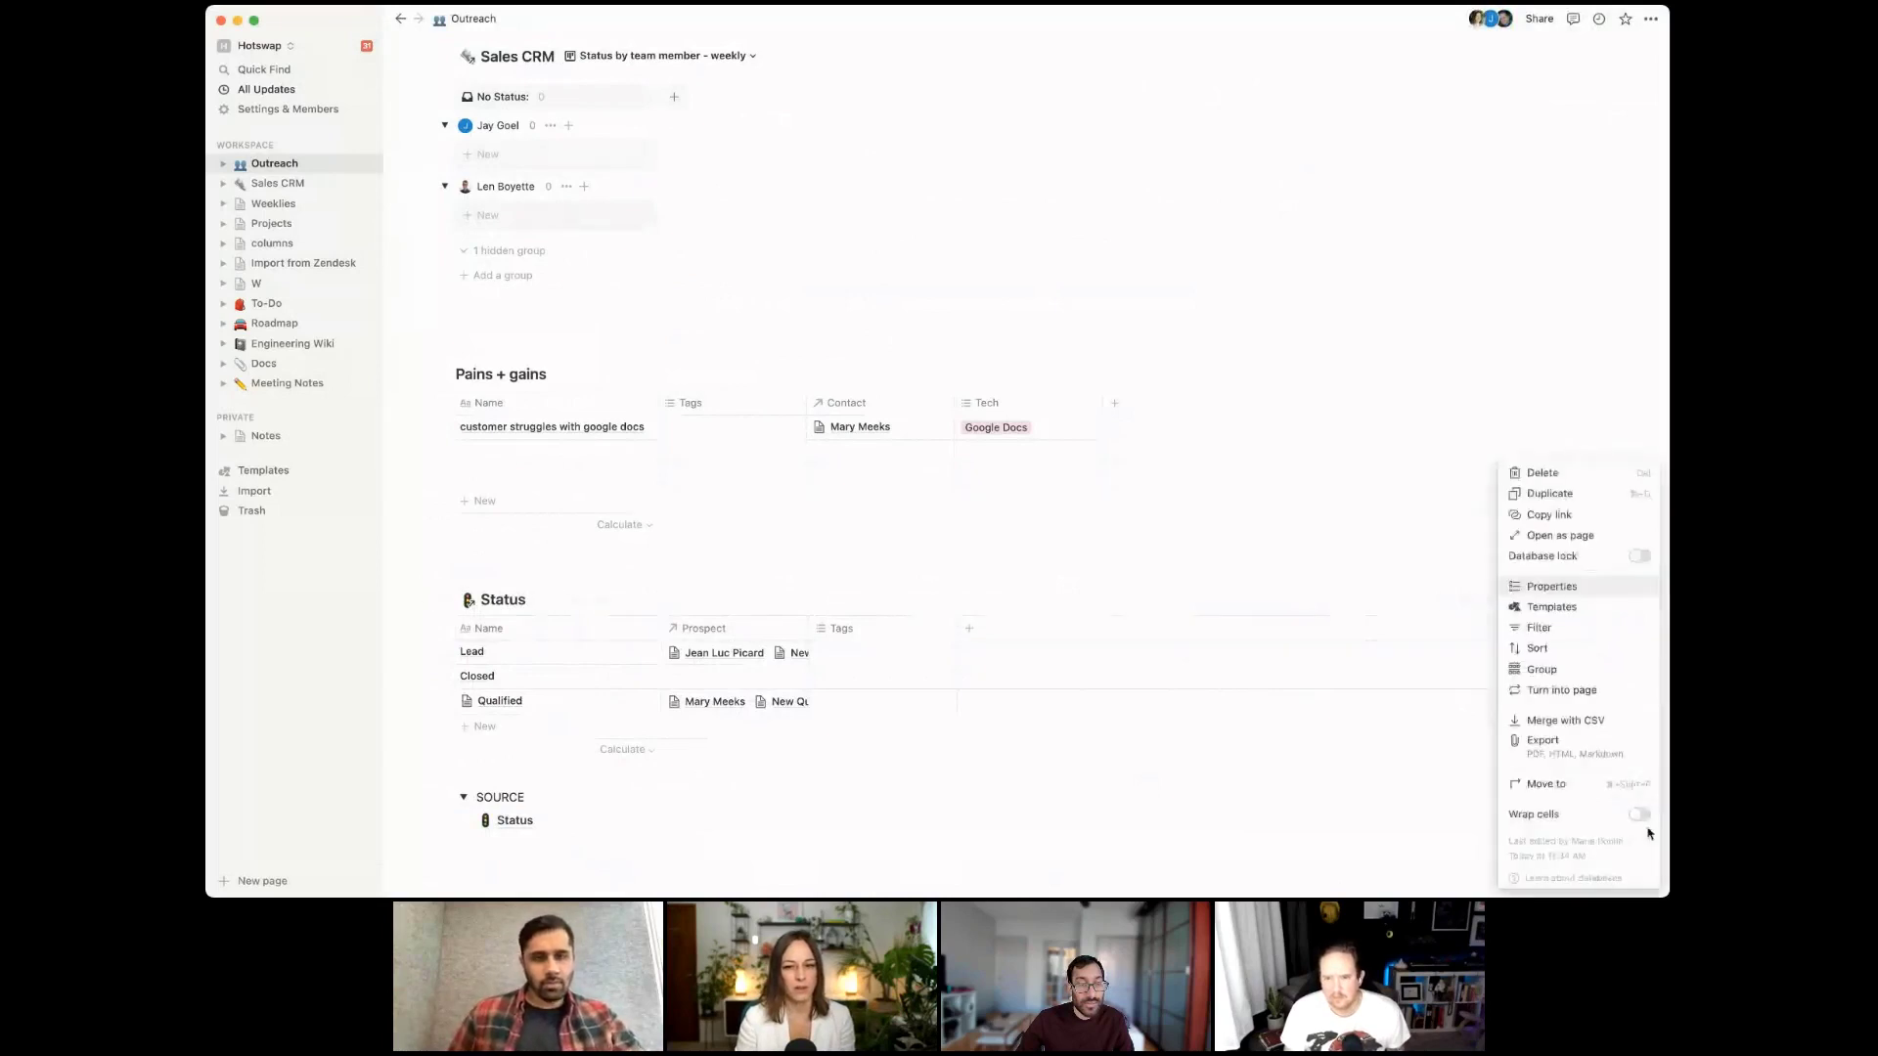
{"action": "left_click", "coordinate": [1639, 814]}
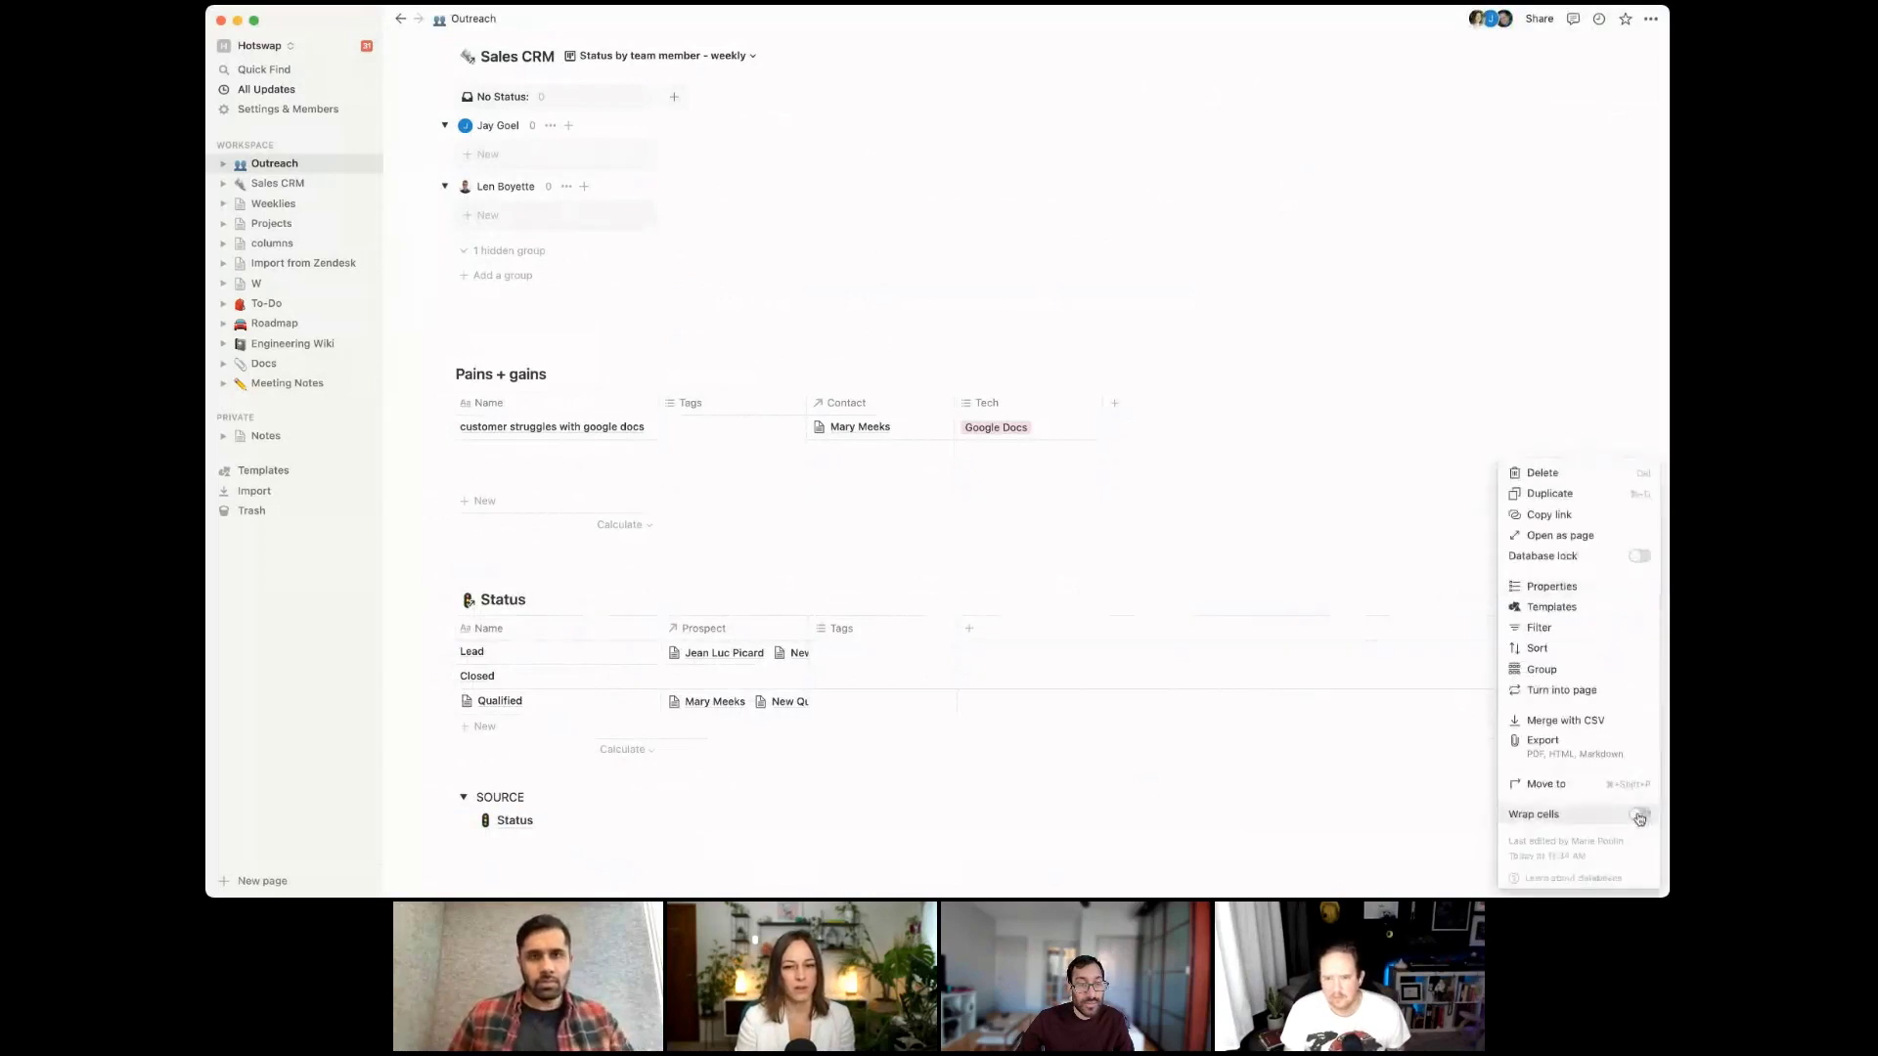
{"action": "left_click", "coordinate": [799, 631]}
{"action": "left_click_drag", "start_coordinate": [811, 629], "coordinate": [1158, 631]}
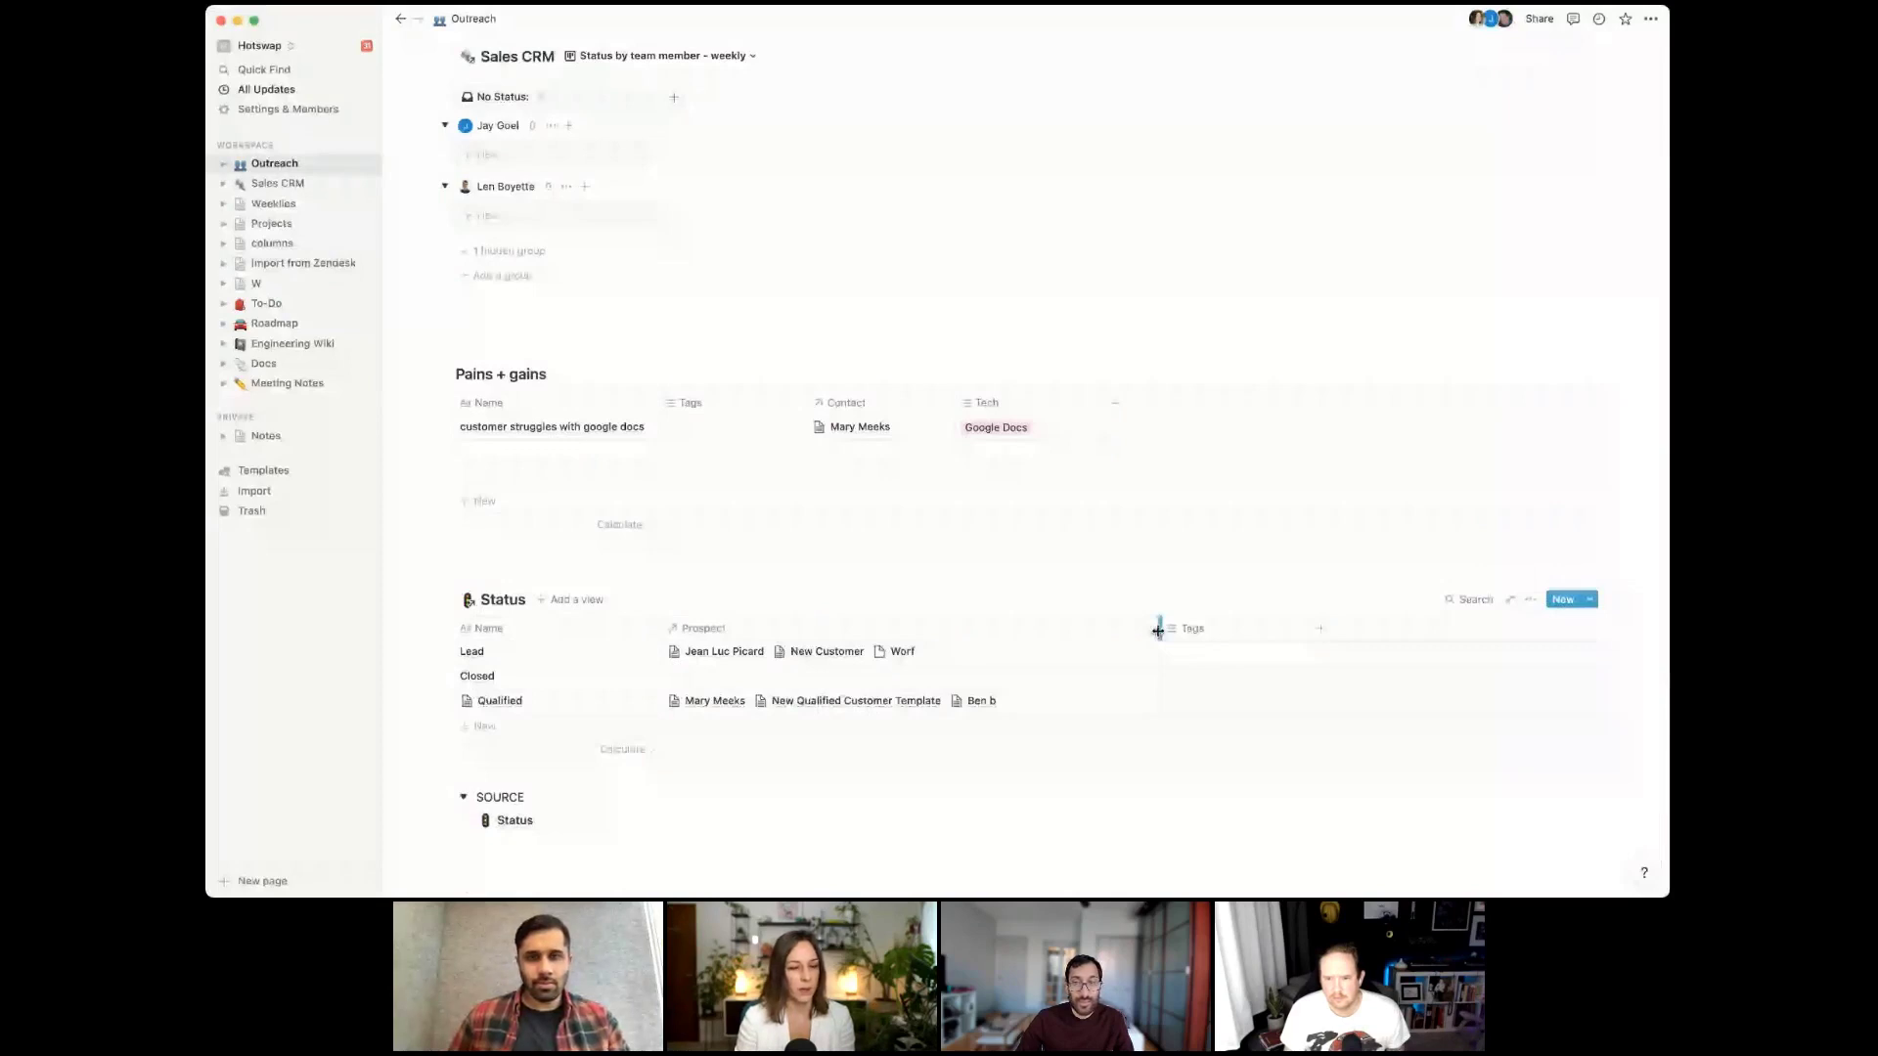
Drag the Status table's Name column edge leftward to narrow it
{"action": "left_click_drag", "start_coordinate": [656, 631], "coordinate": [604, 628]}
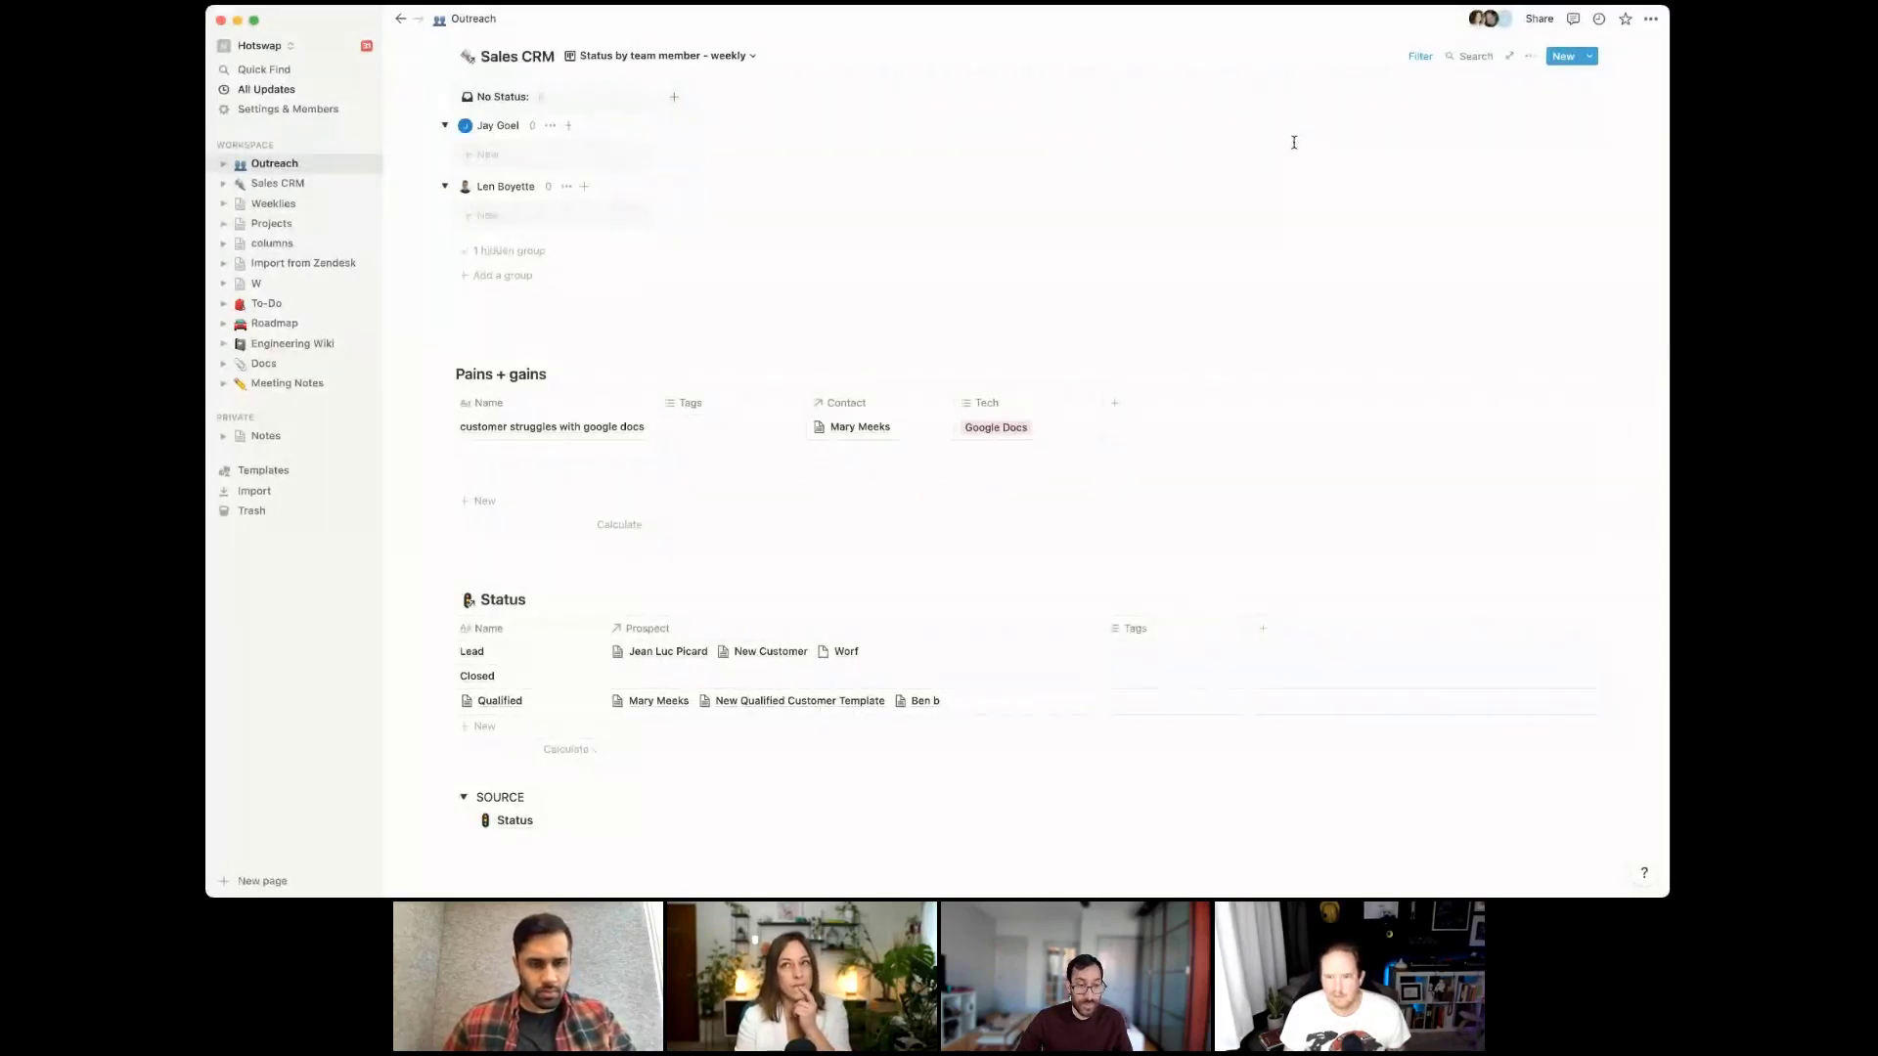
{"action": "scroll", "coordinate": [657, 349], "scroll_direction": "up", "scroll_amount": 6}
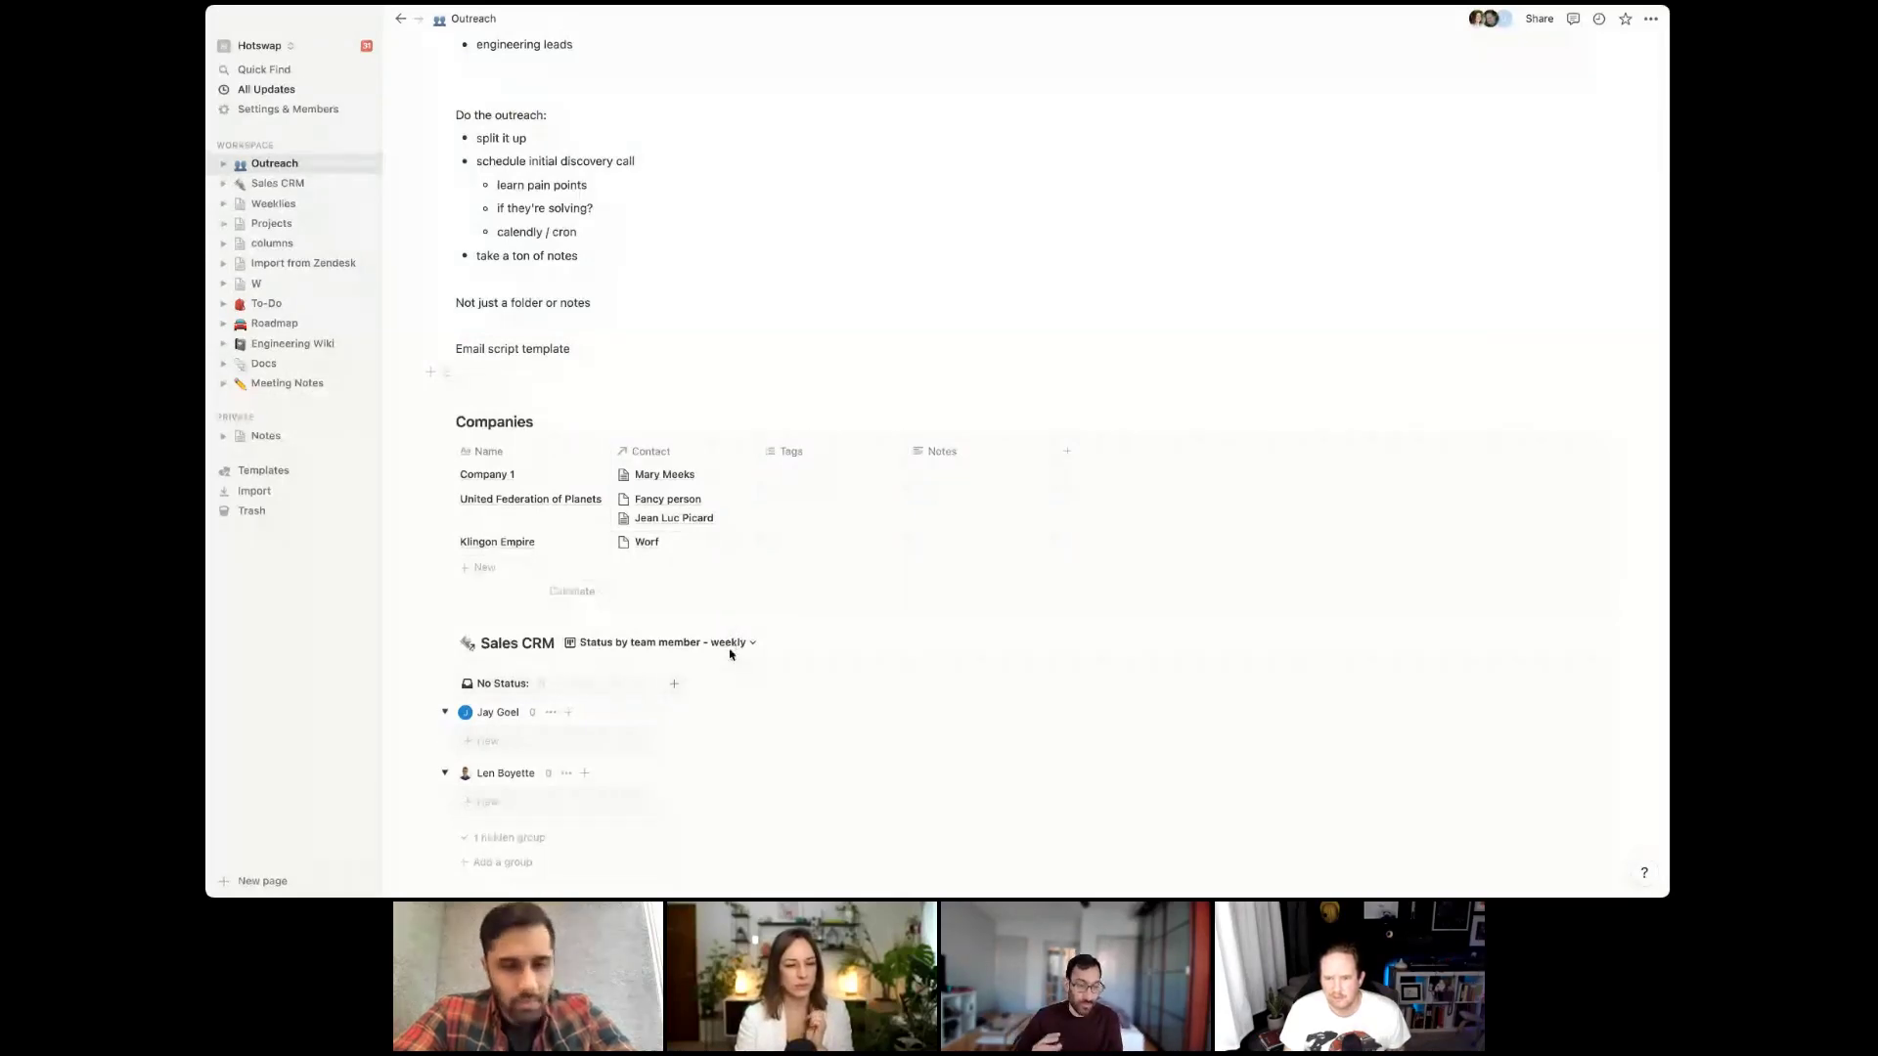
{"action": "scroll", "coordinate": [724, 655], "scroll_direction": "down", "scroll_amount": 1}
{"action": "scroll", "coordinate": [721, 626], "scroll_direction": "down", "scroll_amount": 3}
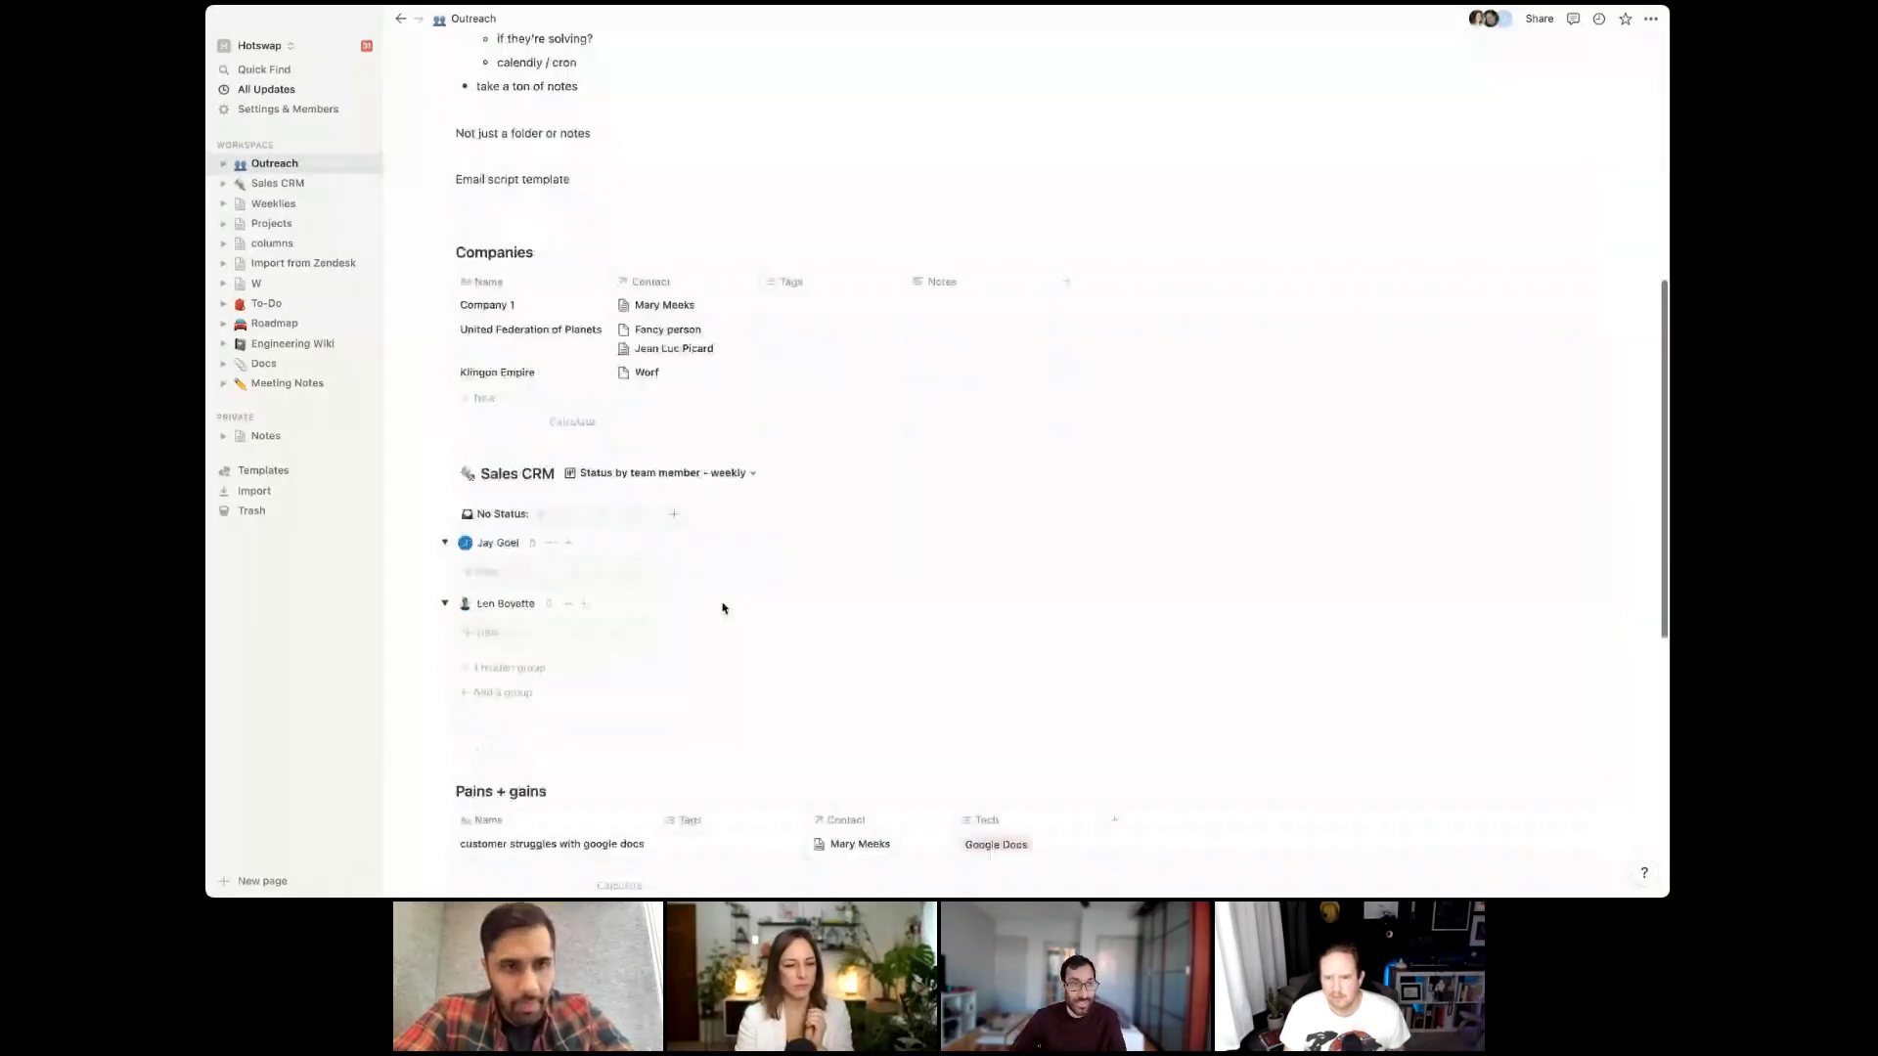
{"action": "scroll", "coordinate": [723, 608], "scroll_direction": "down", "scroll_amount": 8}
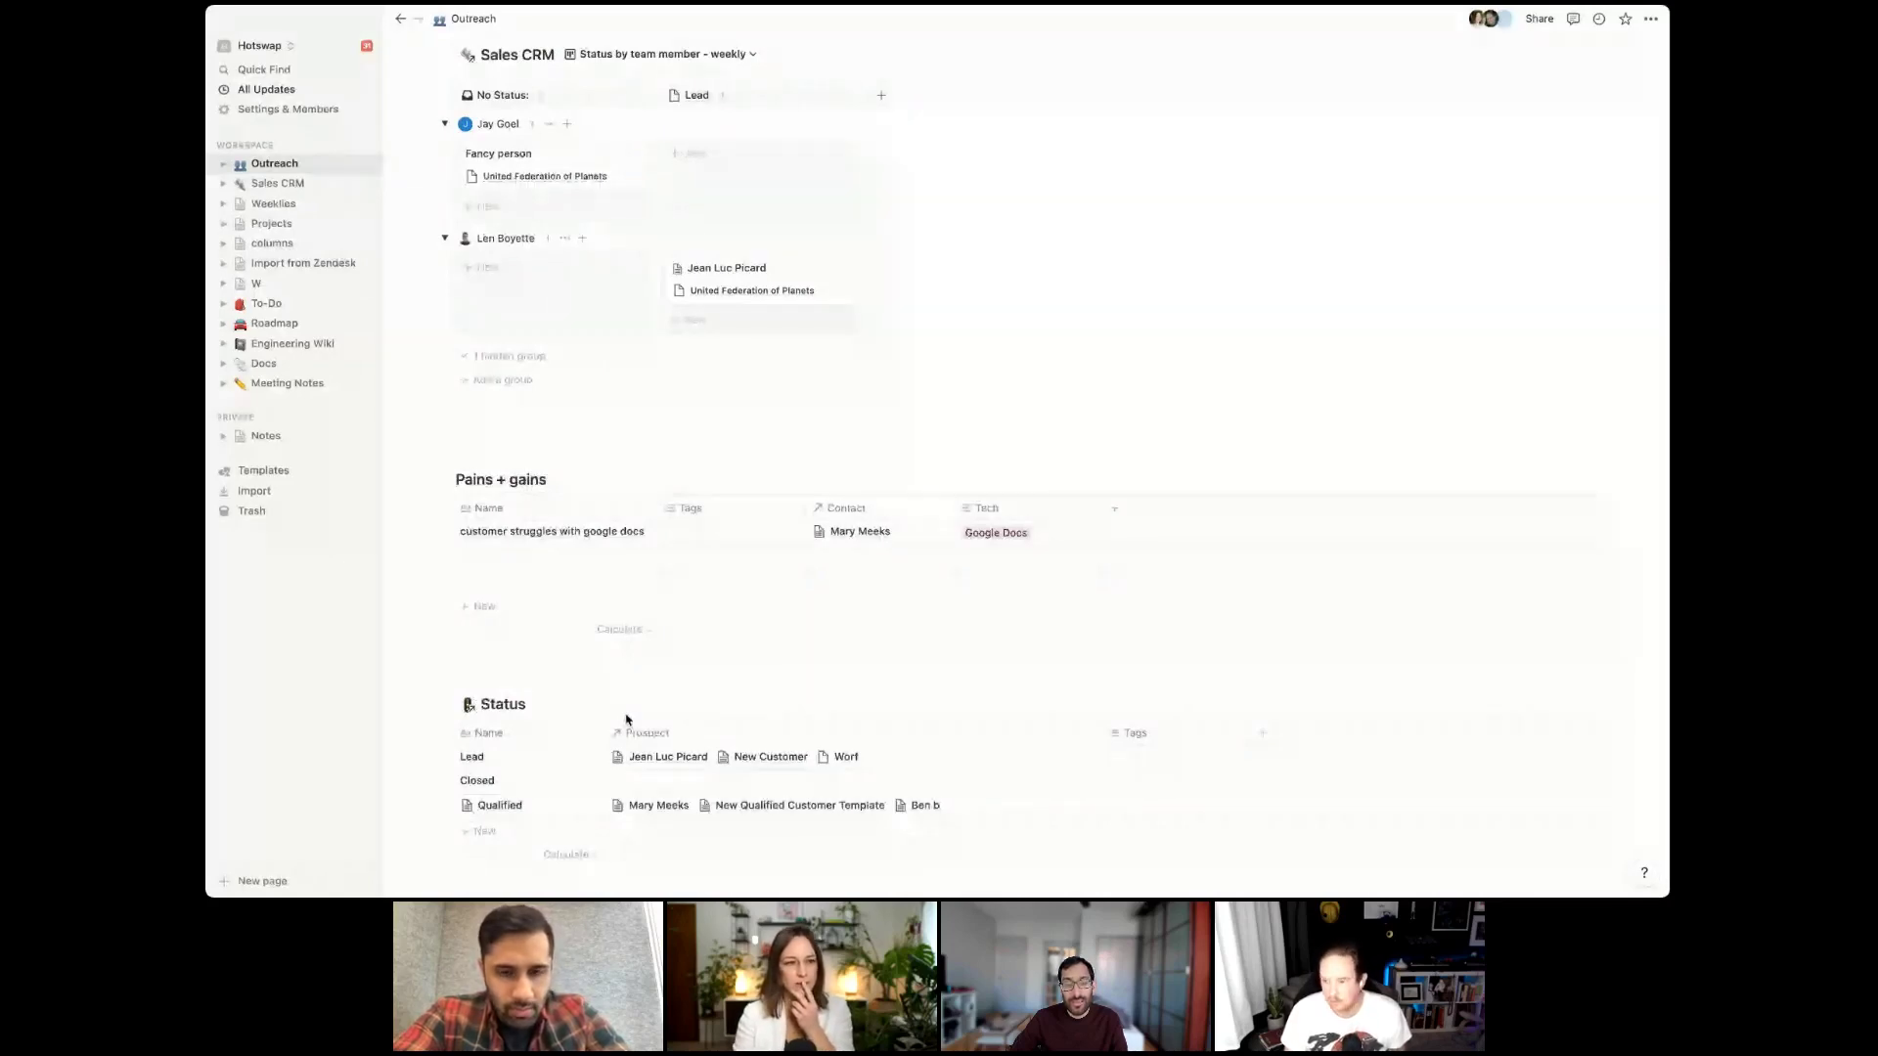
{"action": "scroll", "coordinate": [694, 463], "scroll_direction": "up", "scroll_amount": 5}
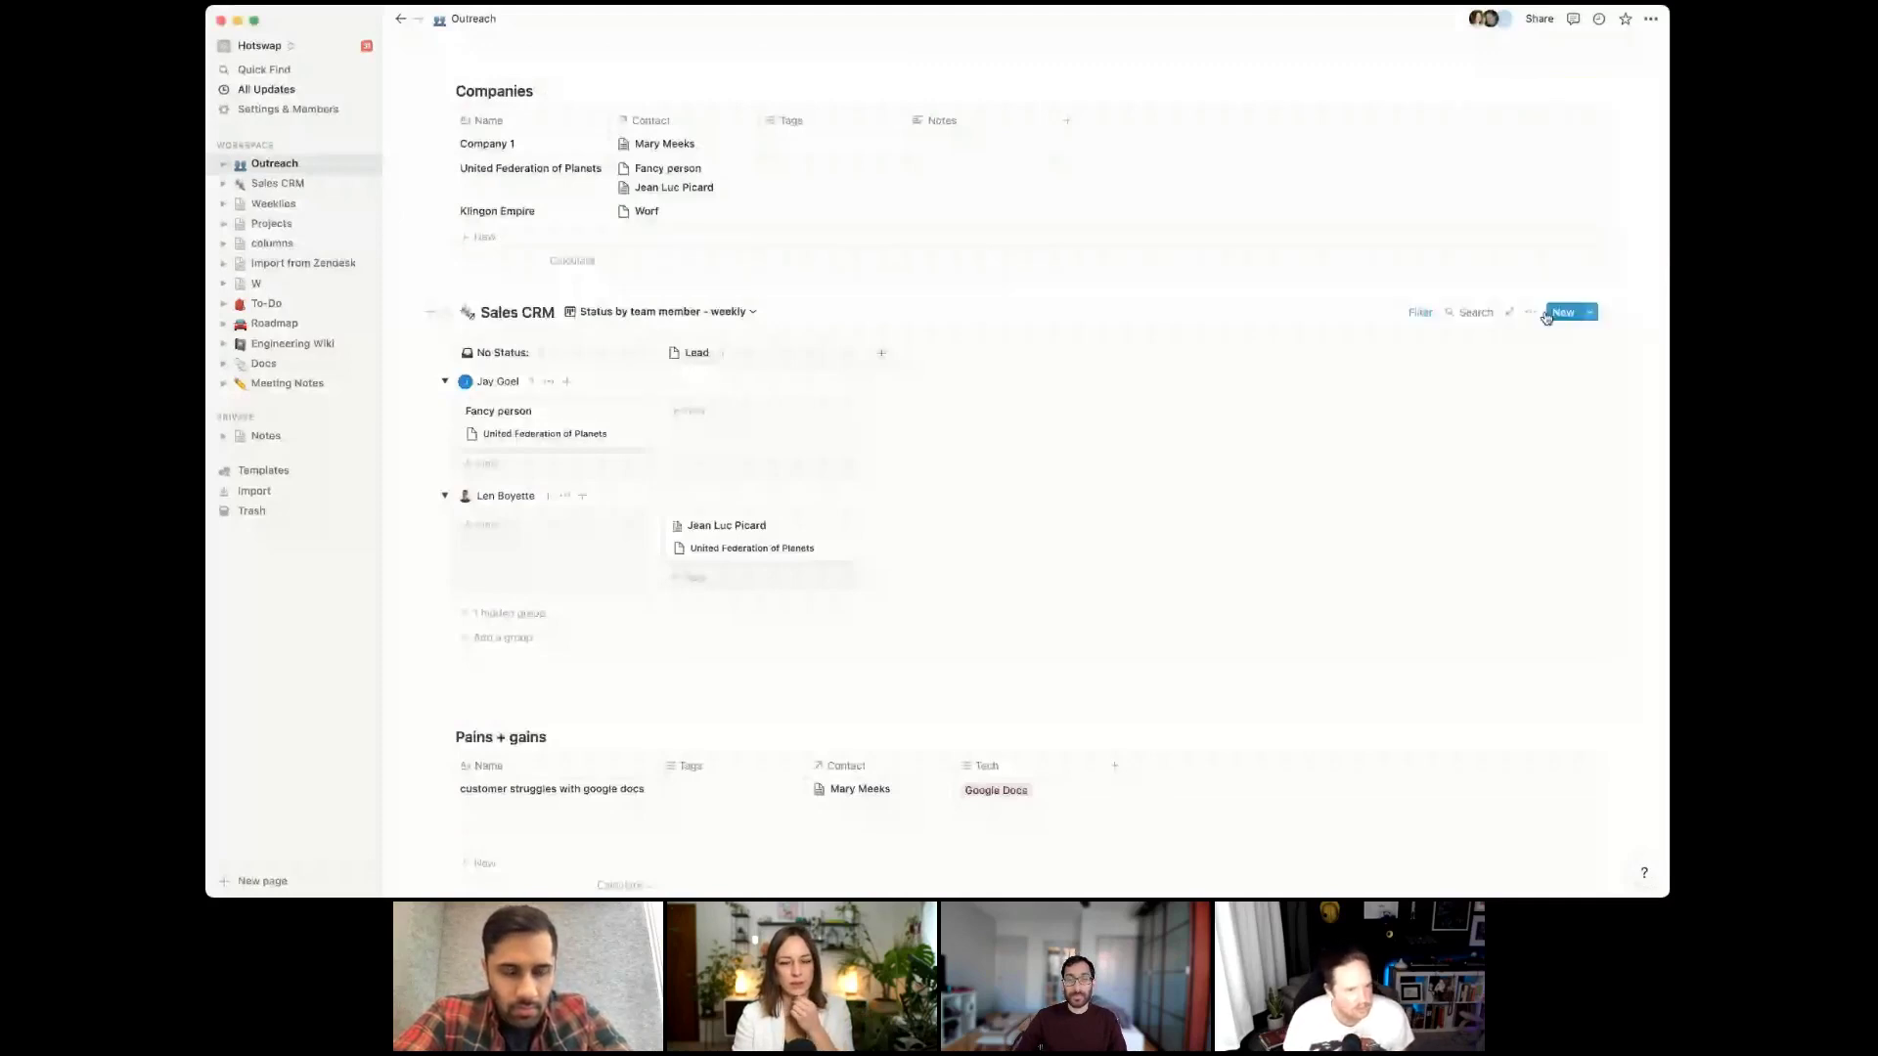
{"action": "left_click", "coordinate": [1530, 312]}
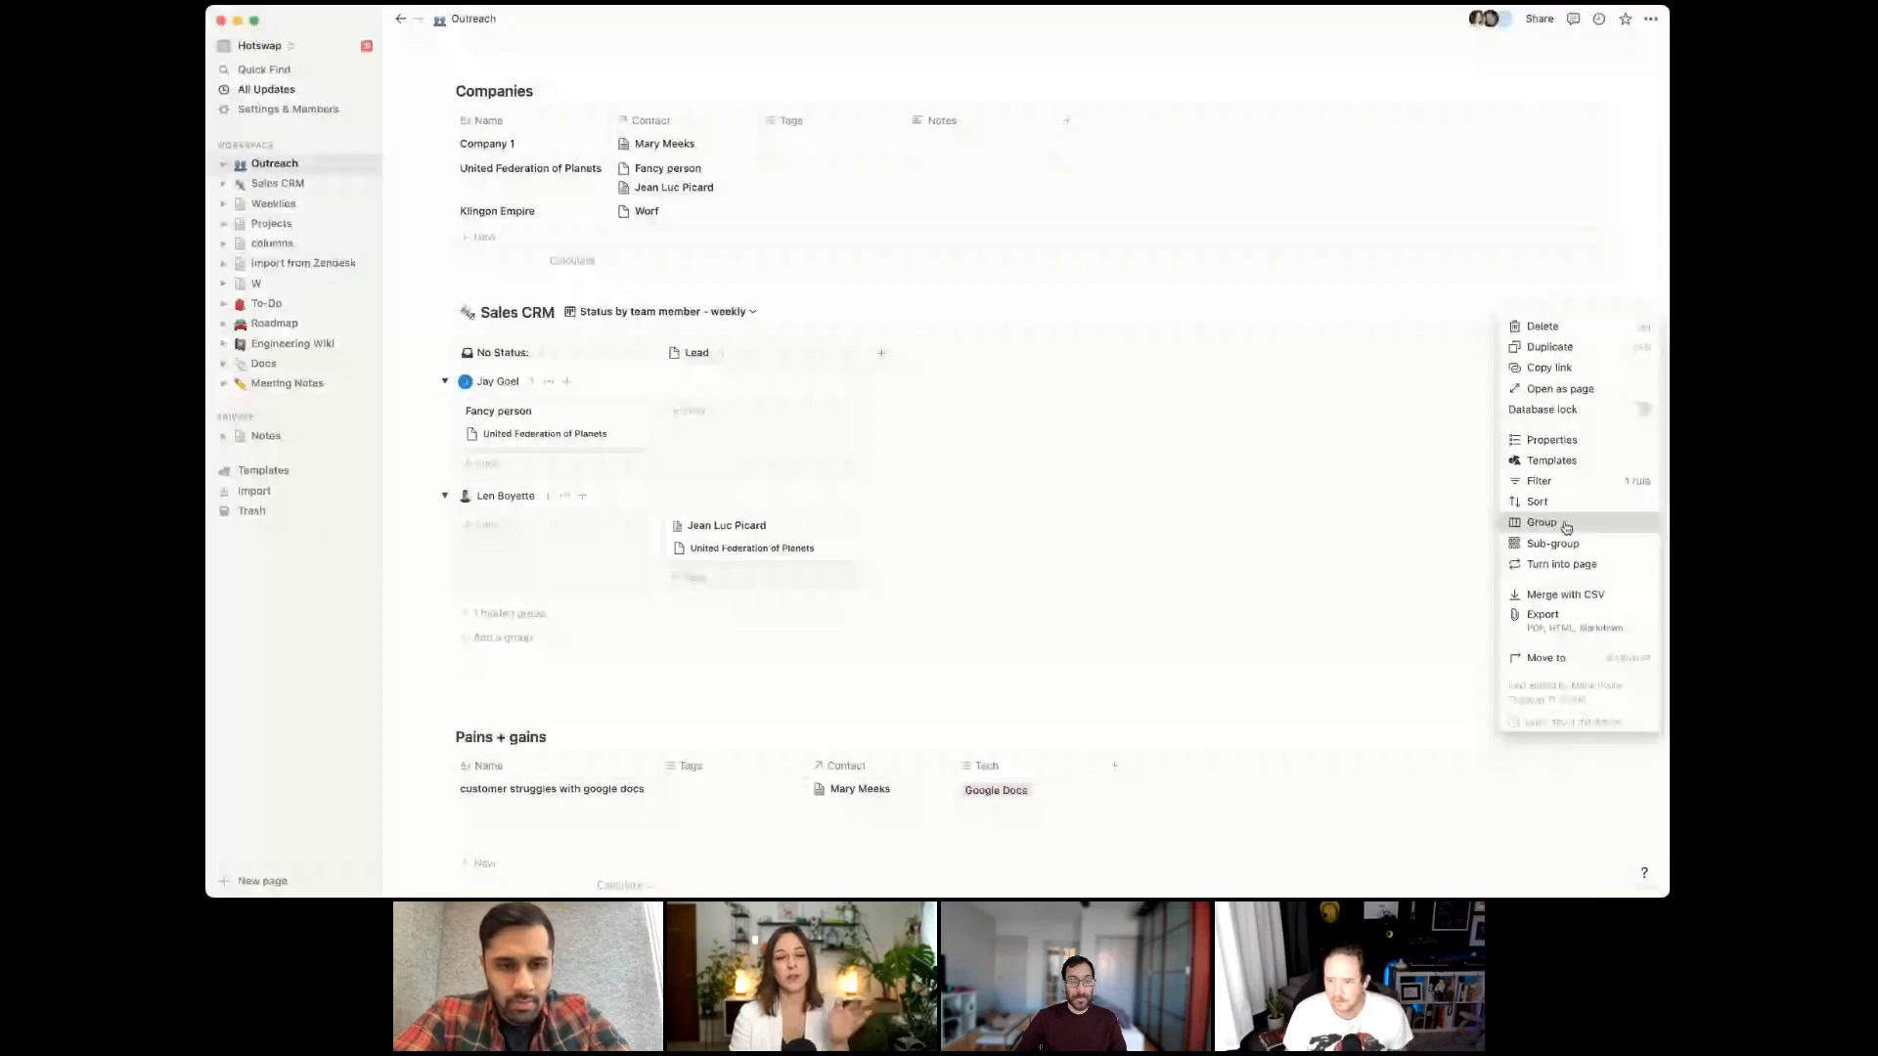
{"action": "left_click", "coordinate": [1565, 525]}
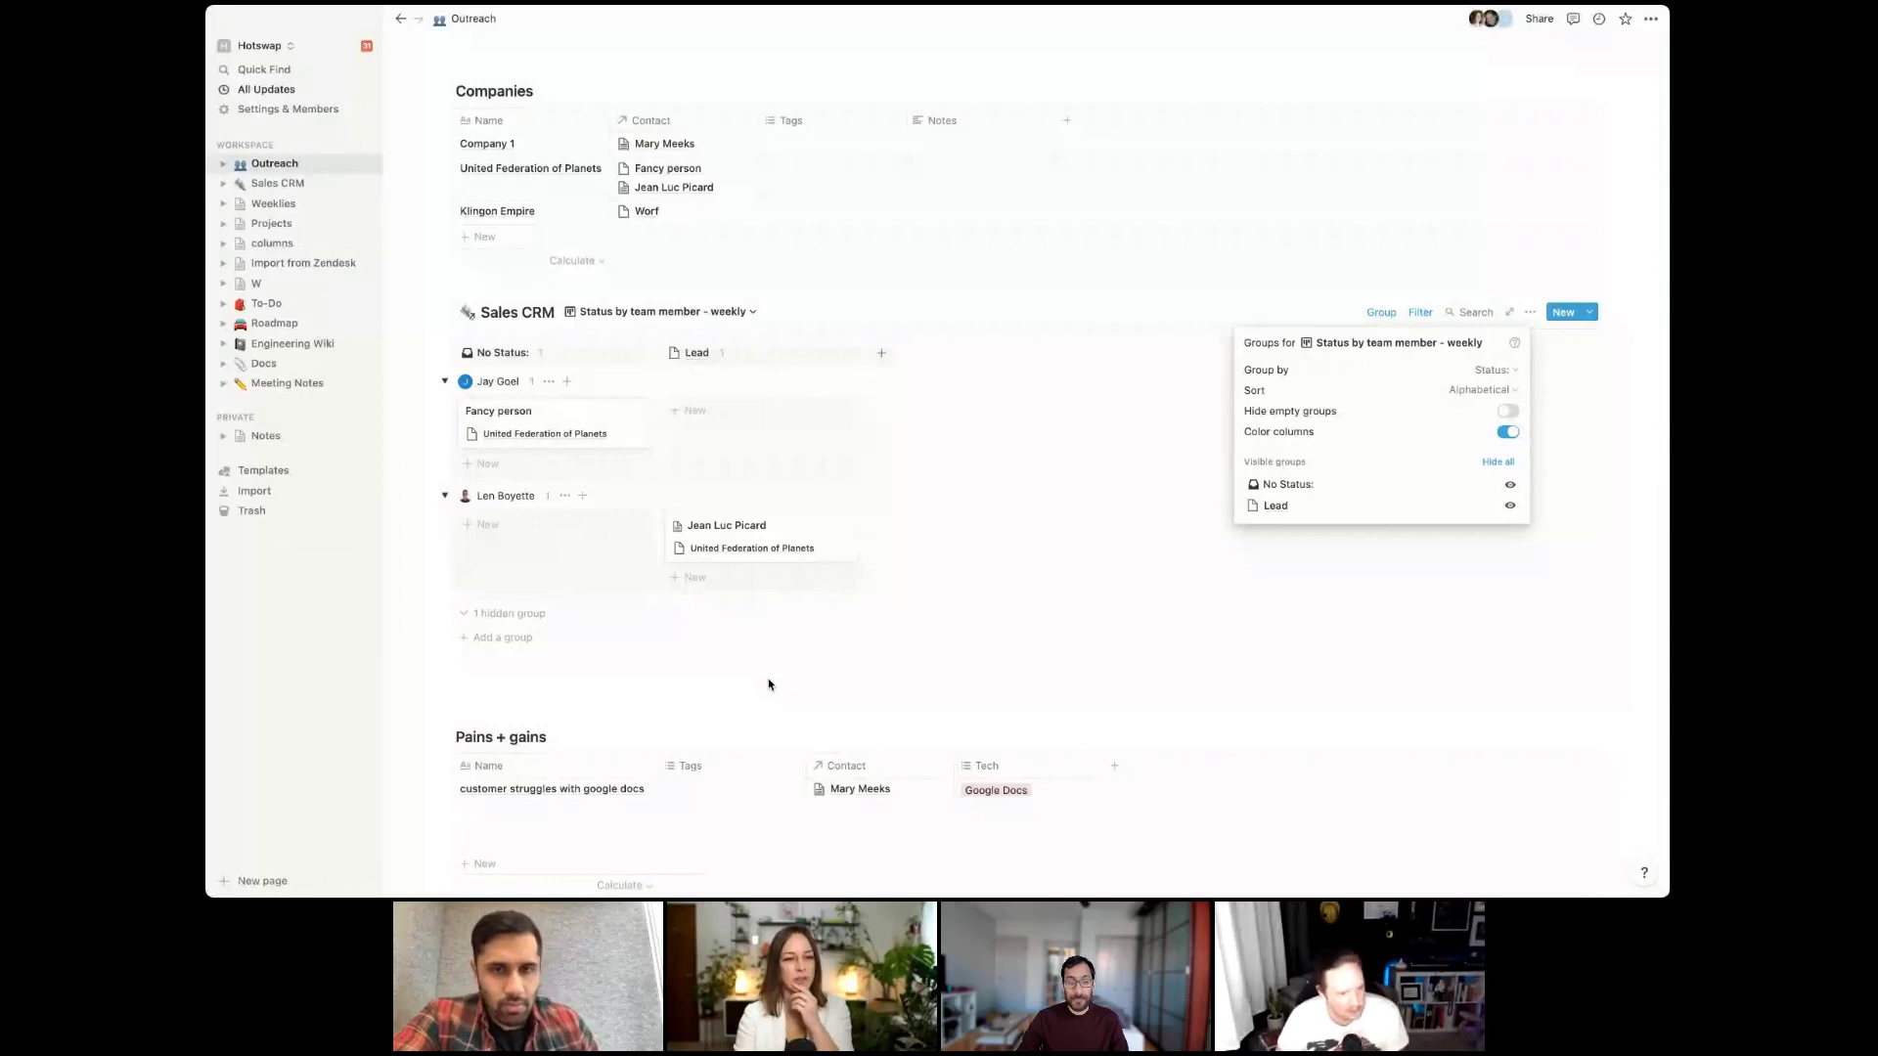
{"action": "left_click", "coordinate": [765, 636]}
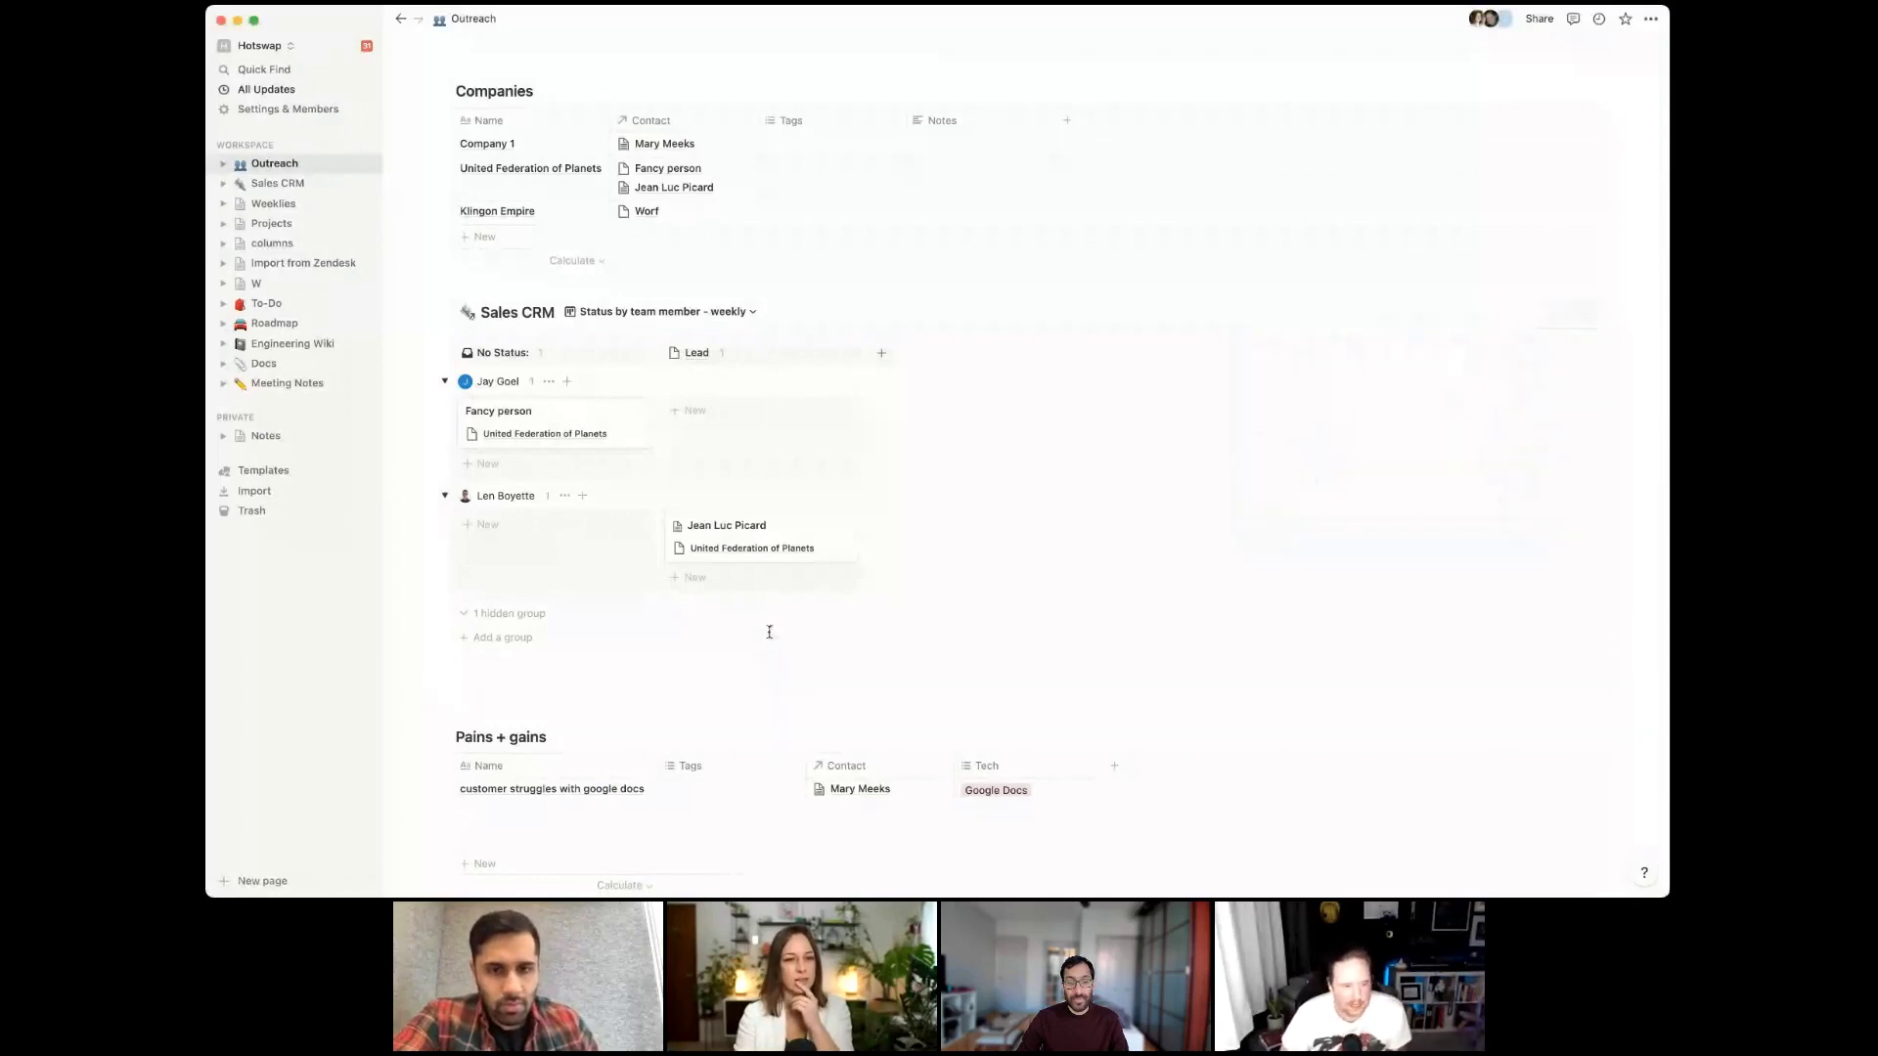
{"action": "scroll", "coordinate": [767, 631], "scroll_direction": "down", "scroll_amount": 3}
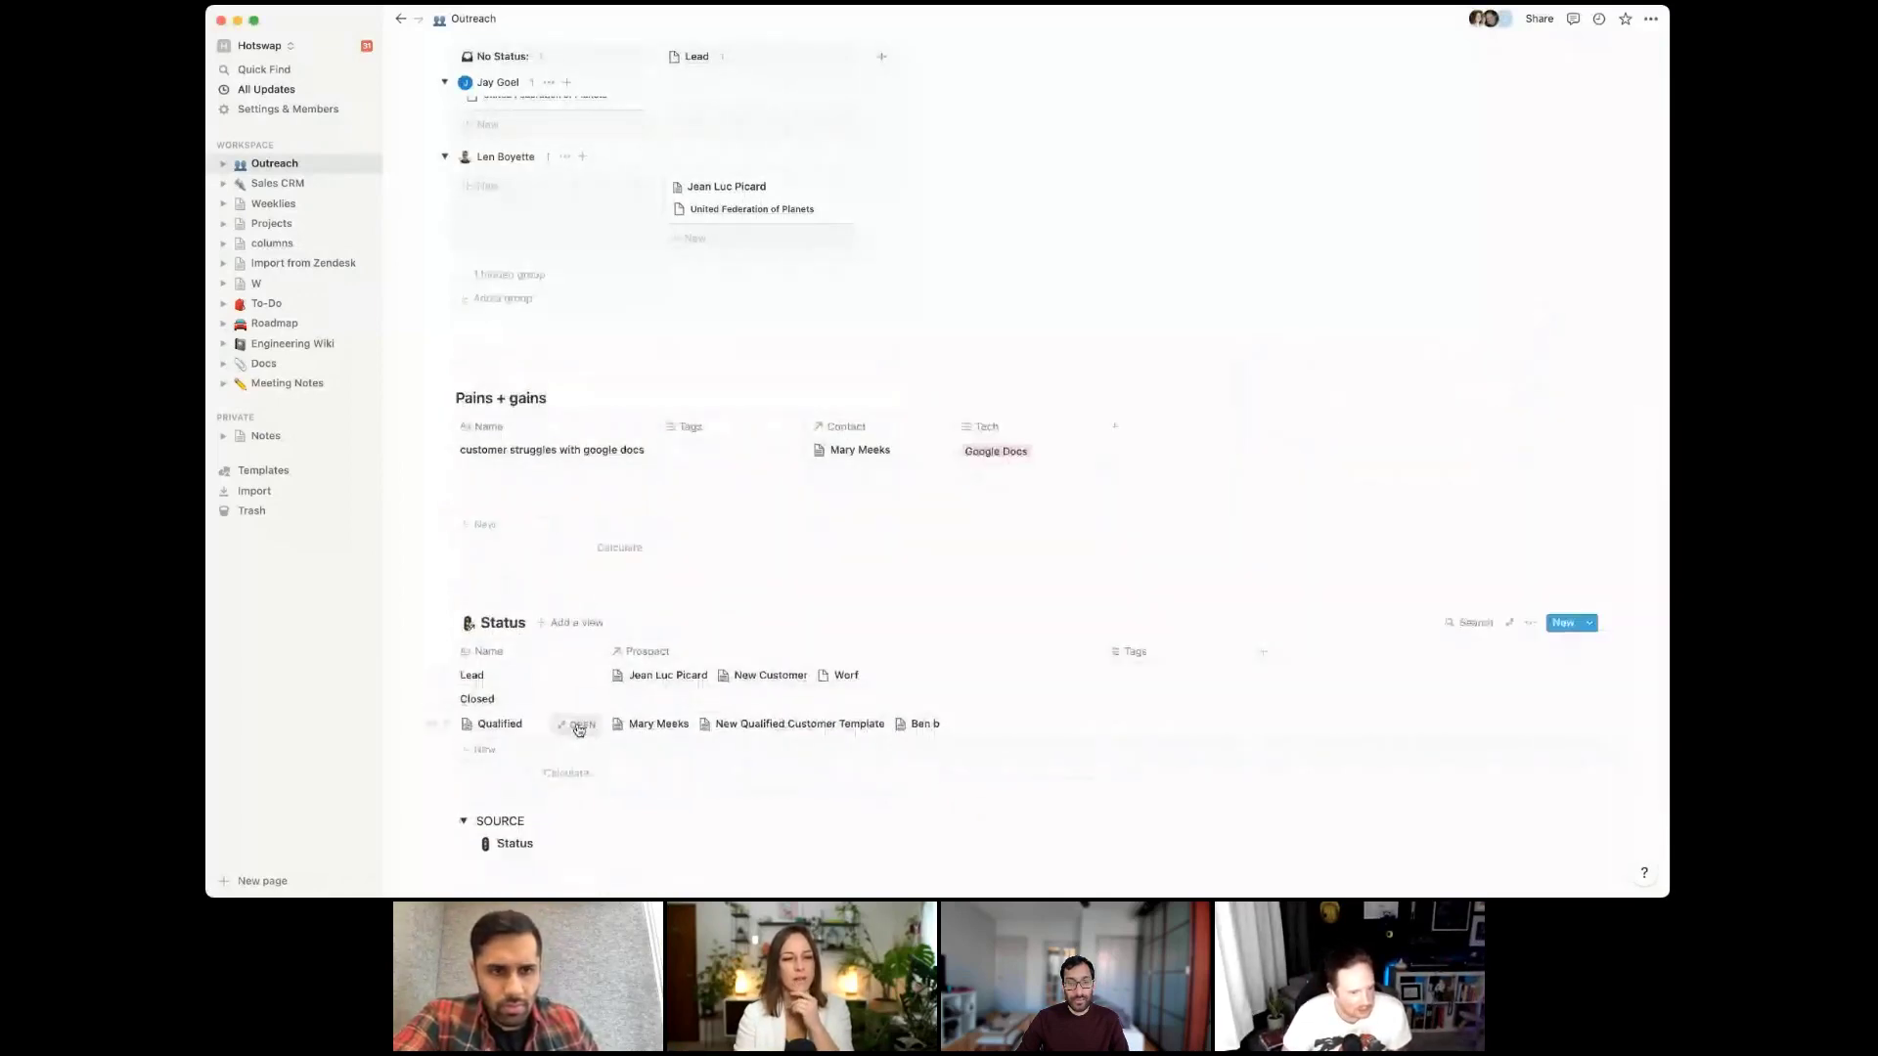
Open the Qualified entry and rename its Prospect property to Contacts
{"action": "left_click", "coordinate": [587, 725]}
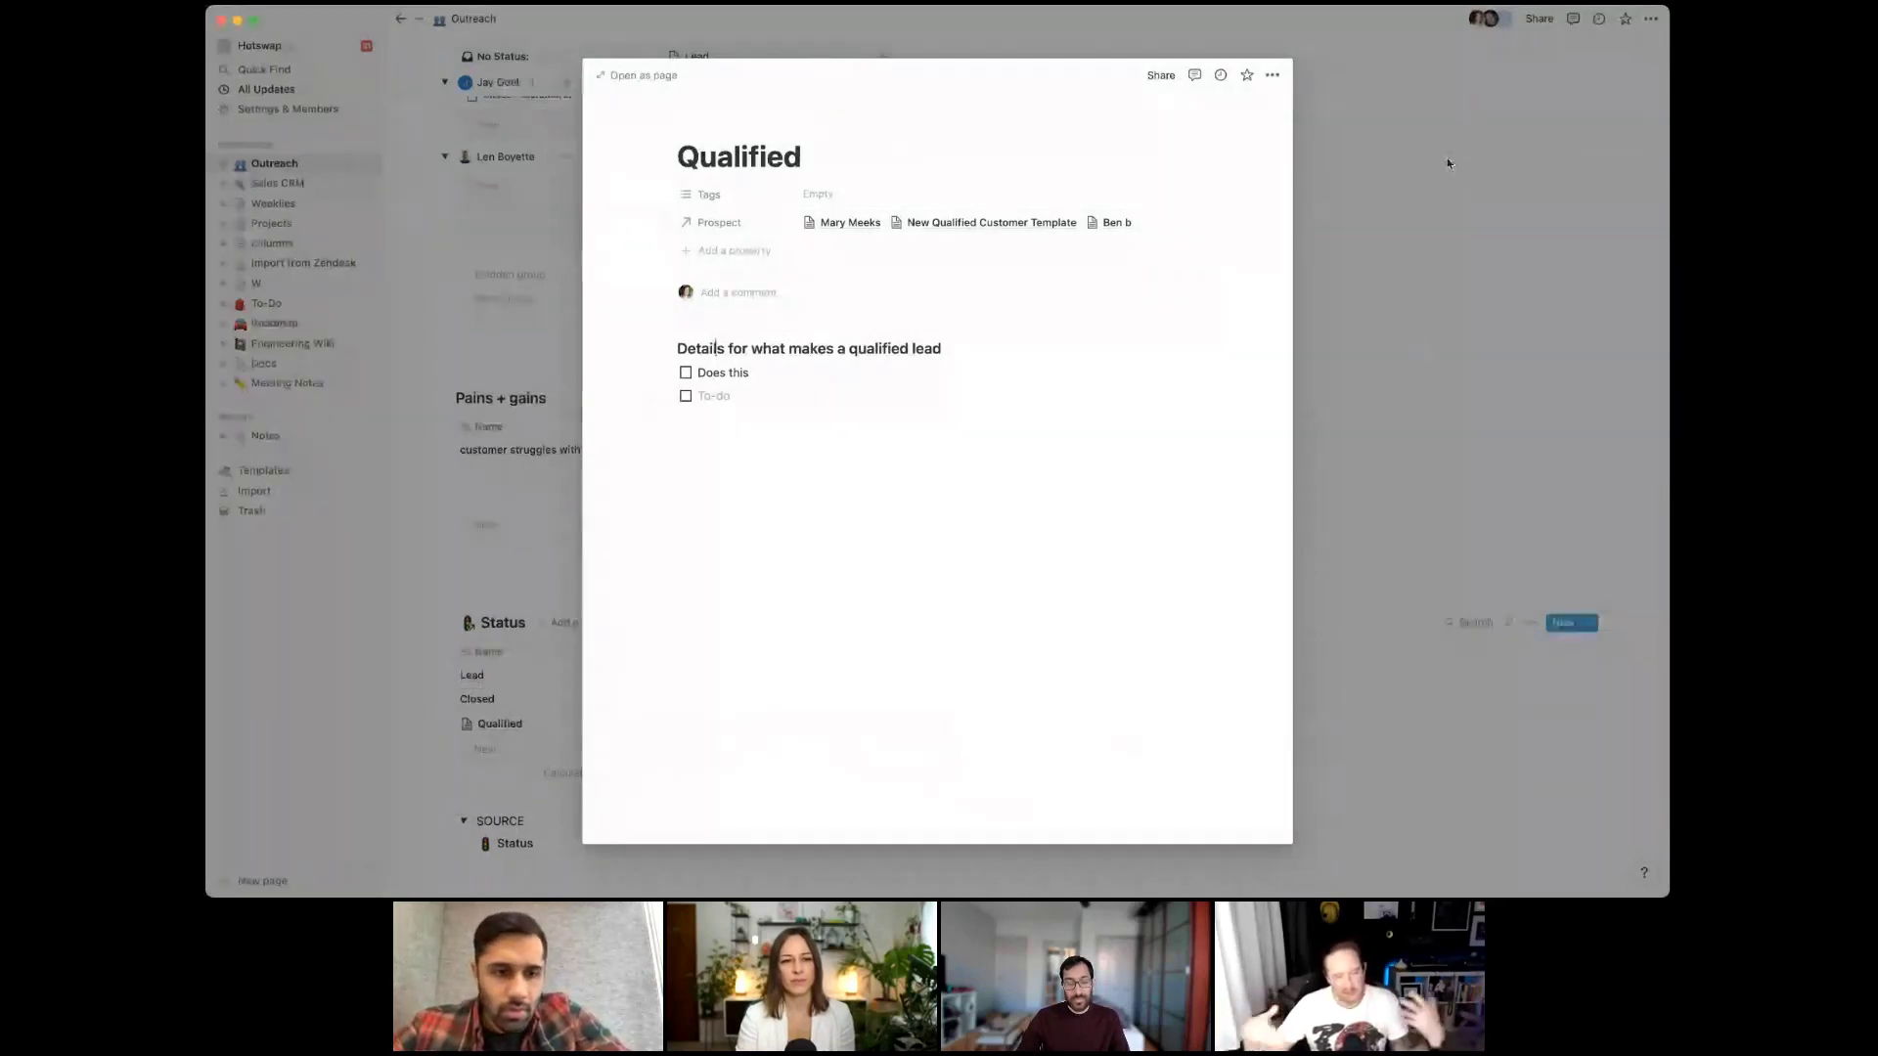
{"action": "left_click", "coordinate": [720, 224]}
{"action": "type", "text": "Contacts"}
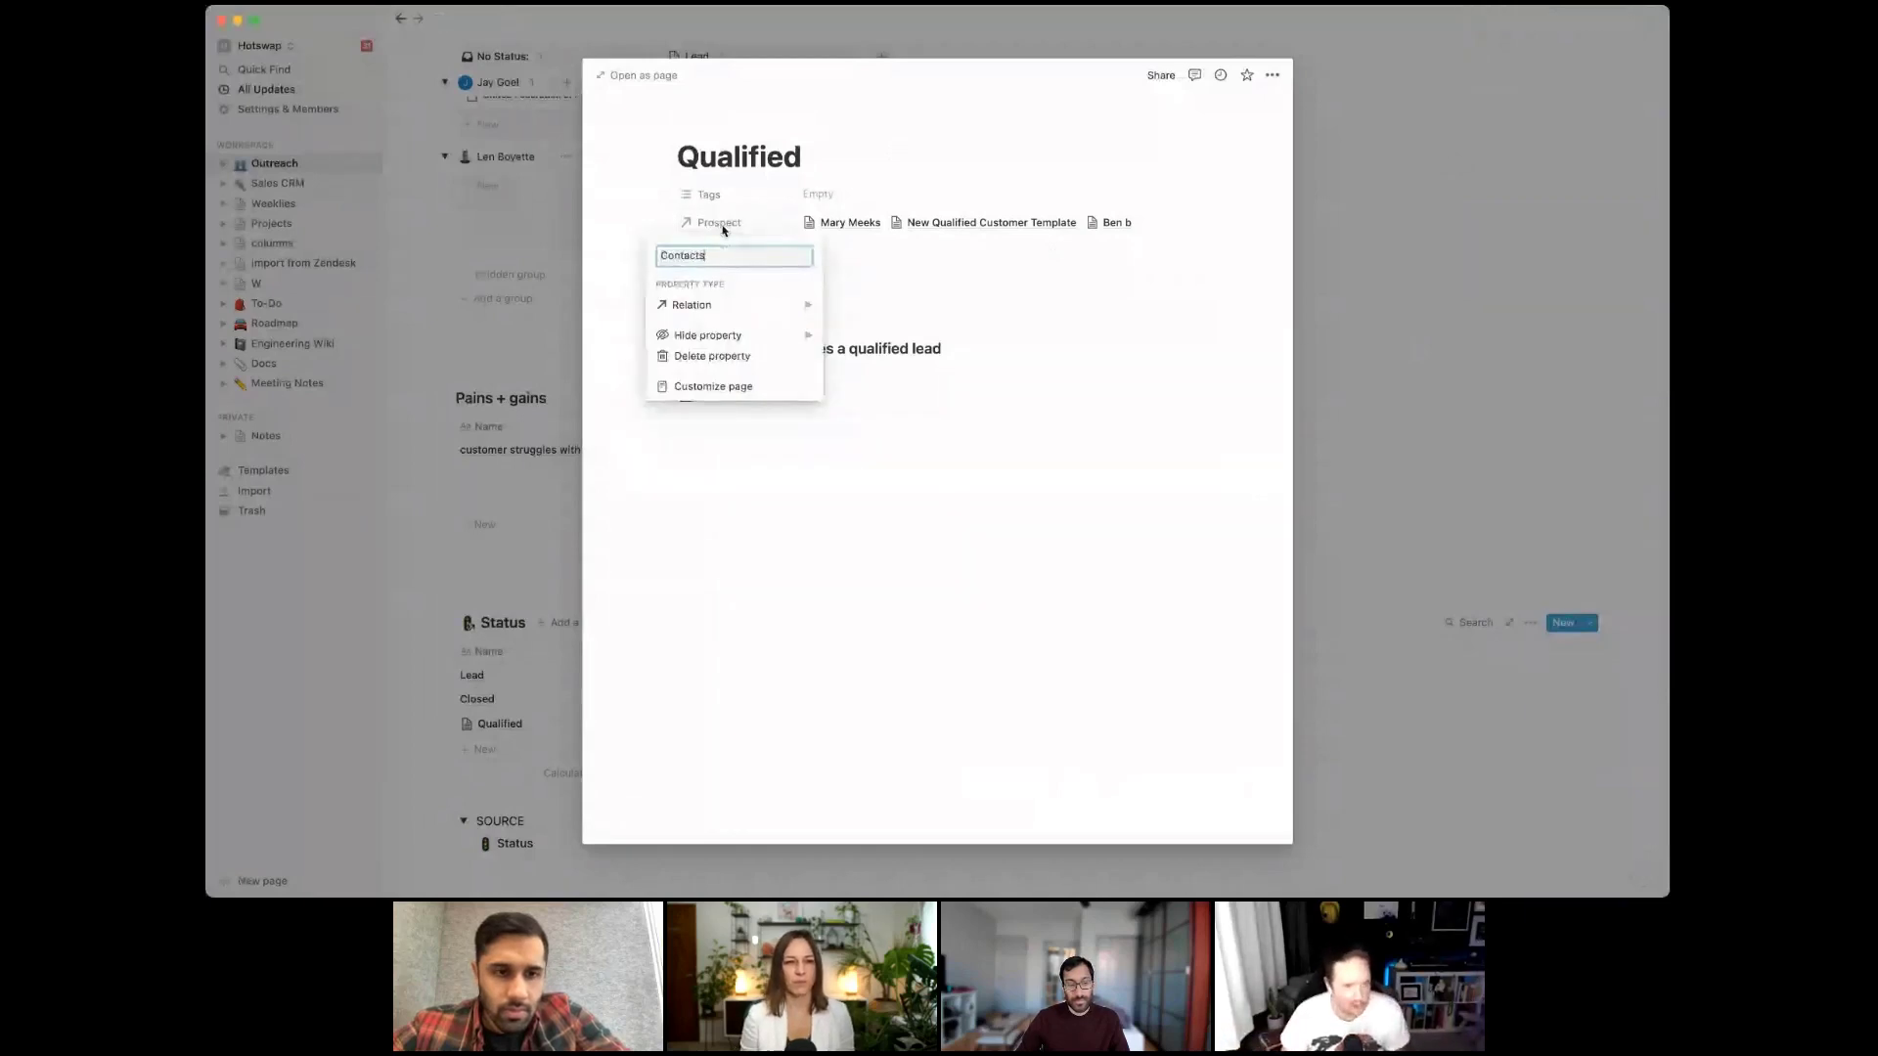
{"action": "key", "text": "Return"}
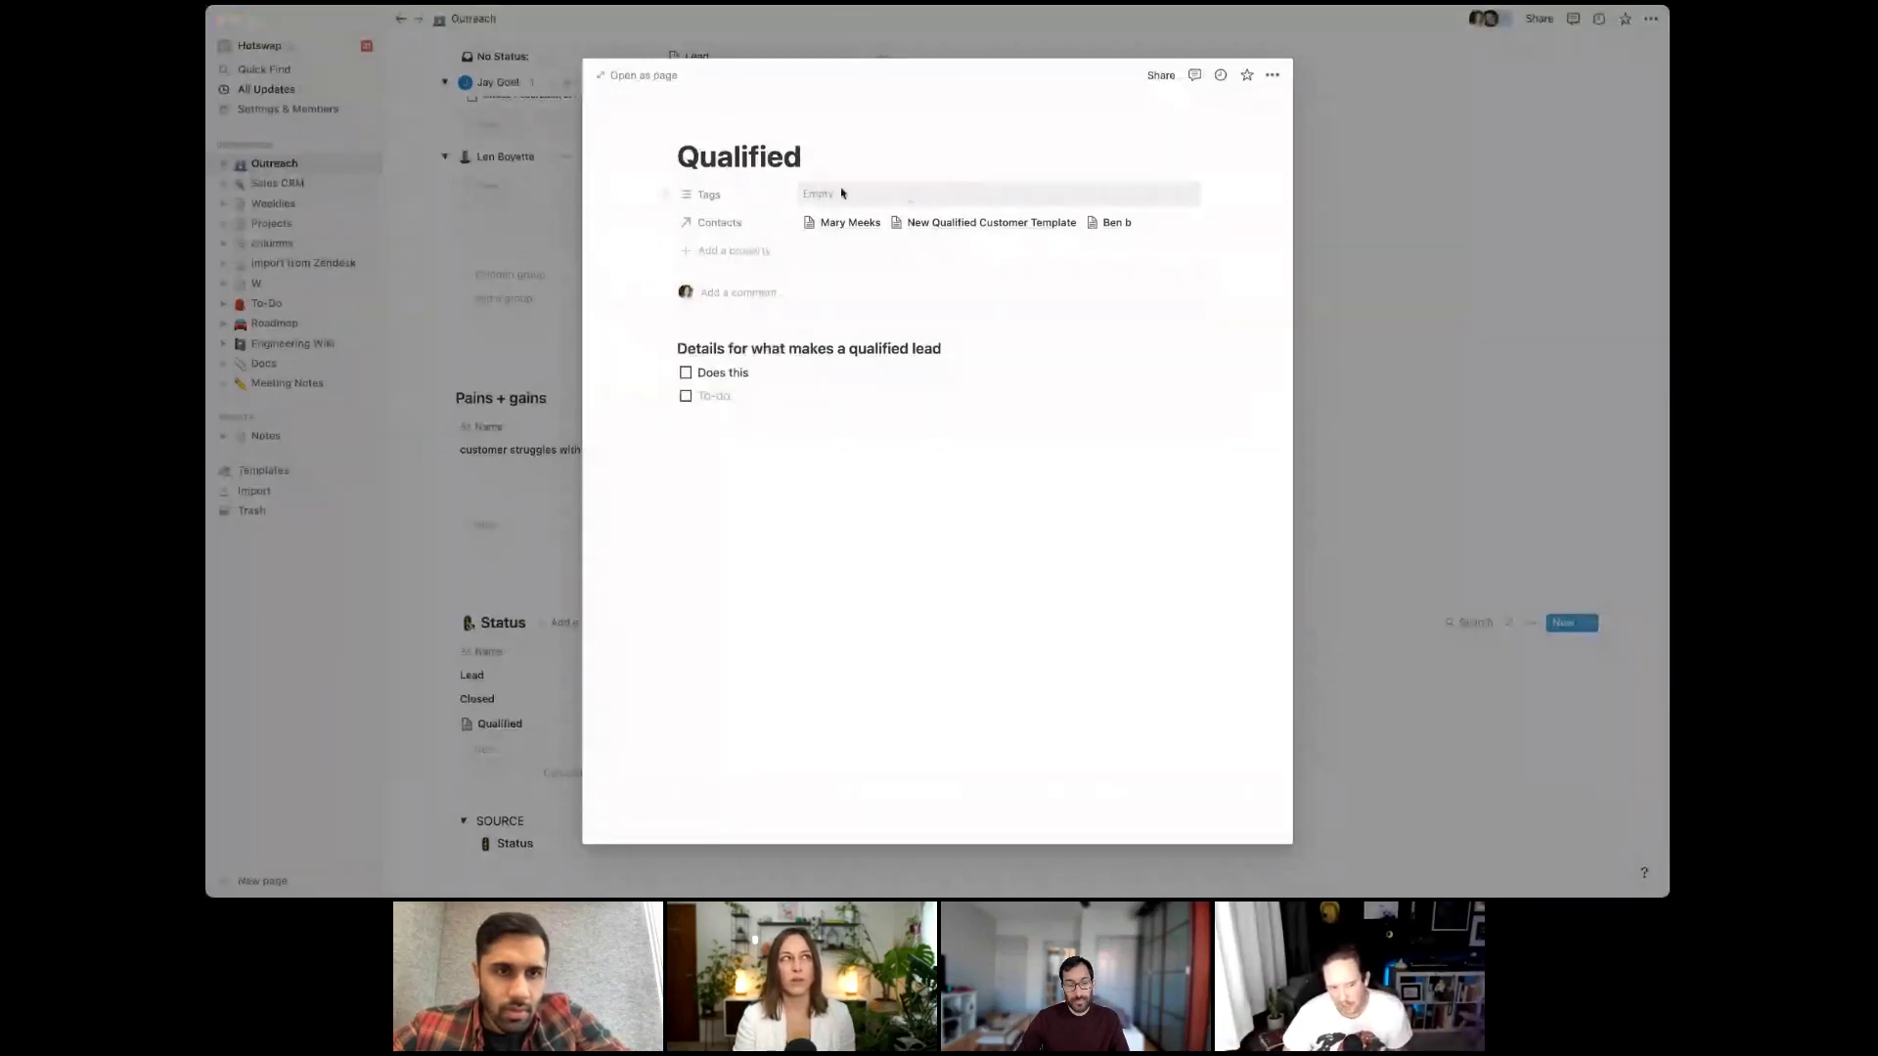
Add a Description property with lorem ipsum text to Qualified
{"action": "left_click", "coordinate": [769, 250]}
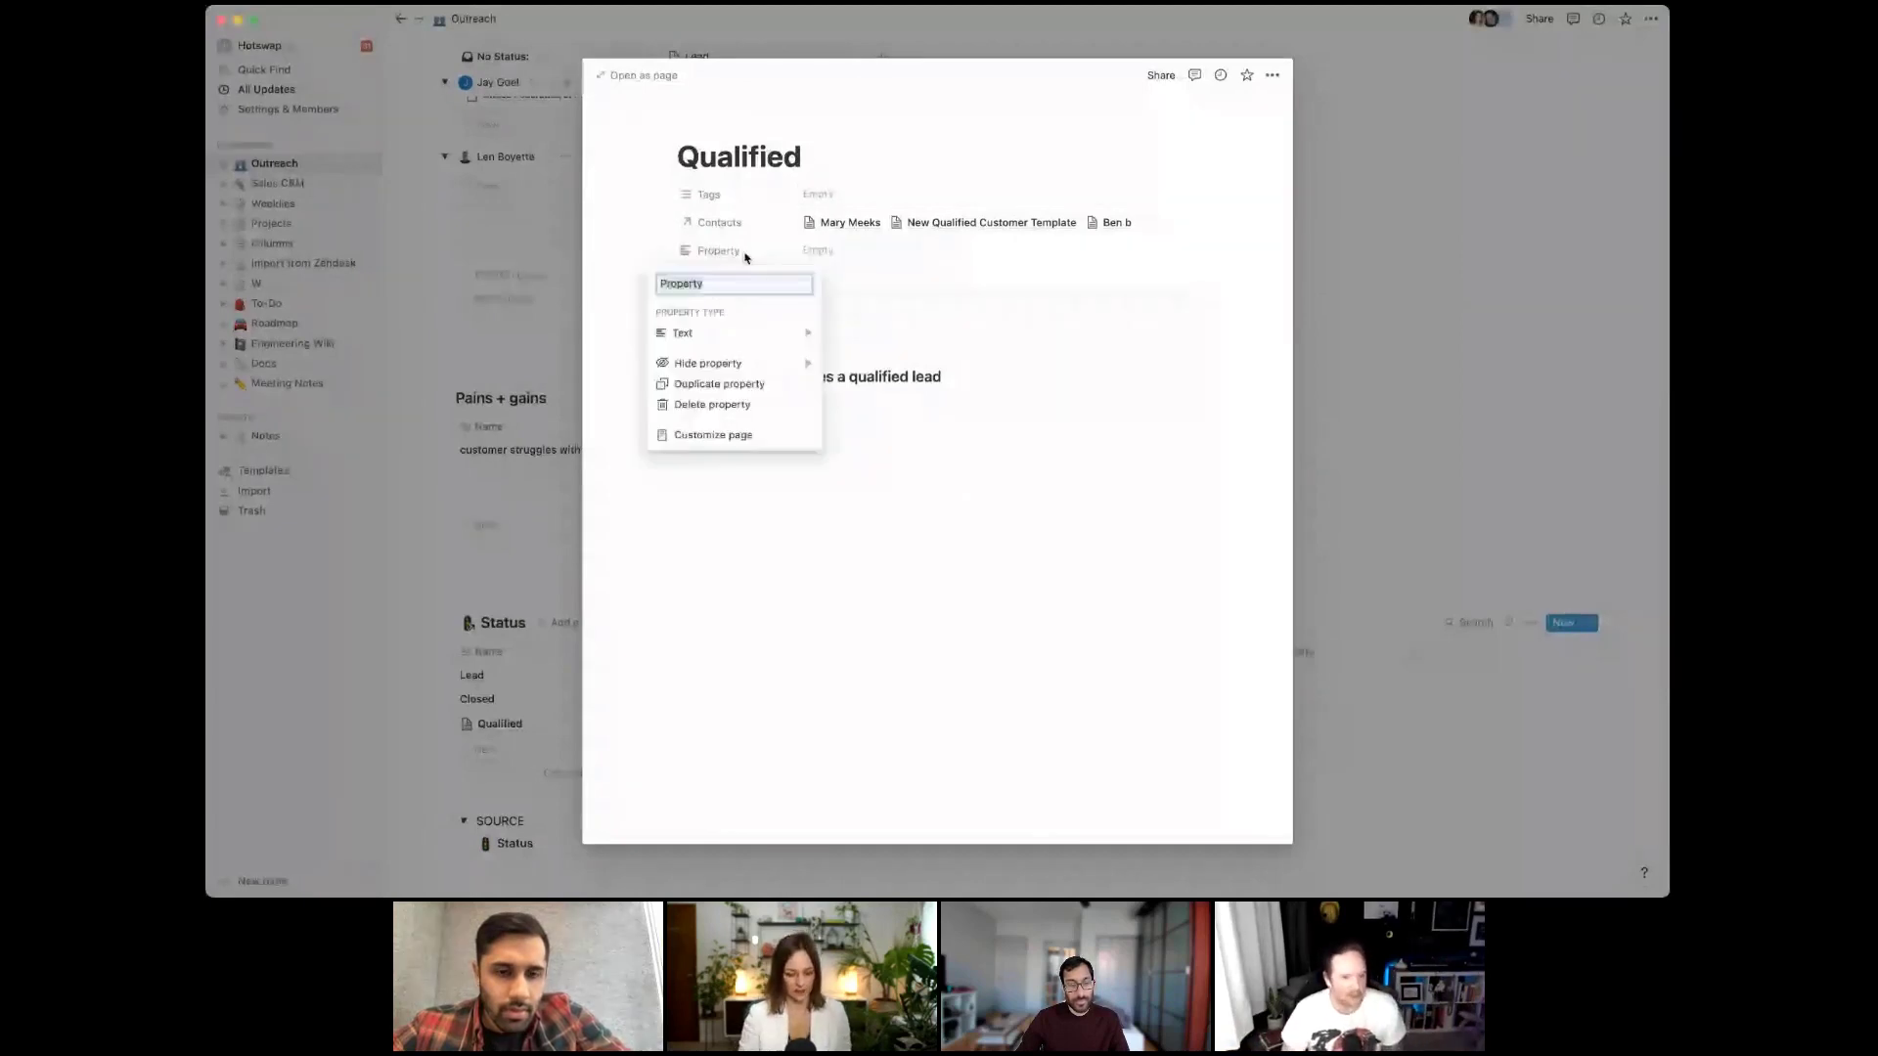
{"action": "type", "text": "Description"}
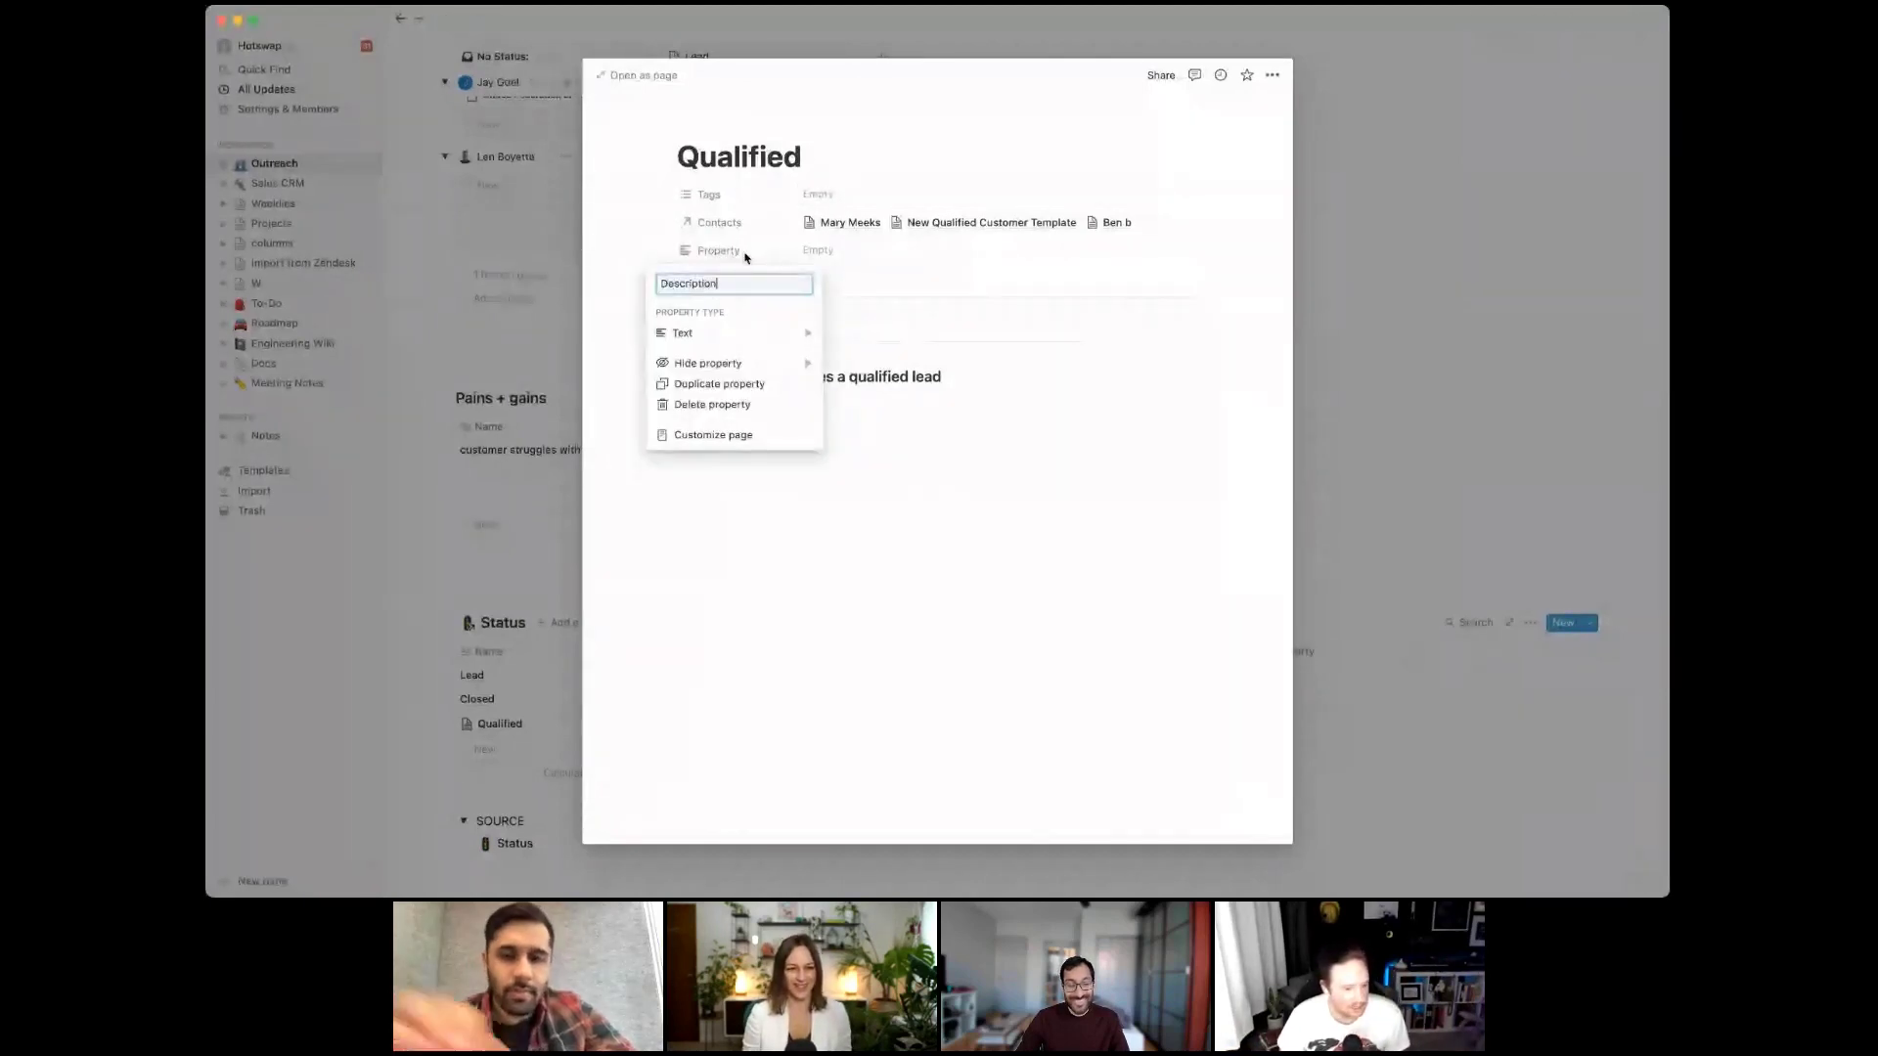
{"action": "key", "text": "Return"}
{"action": "left_click", "coordinate": [909, 247]}
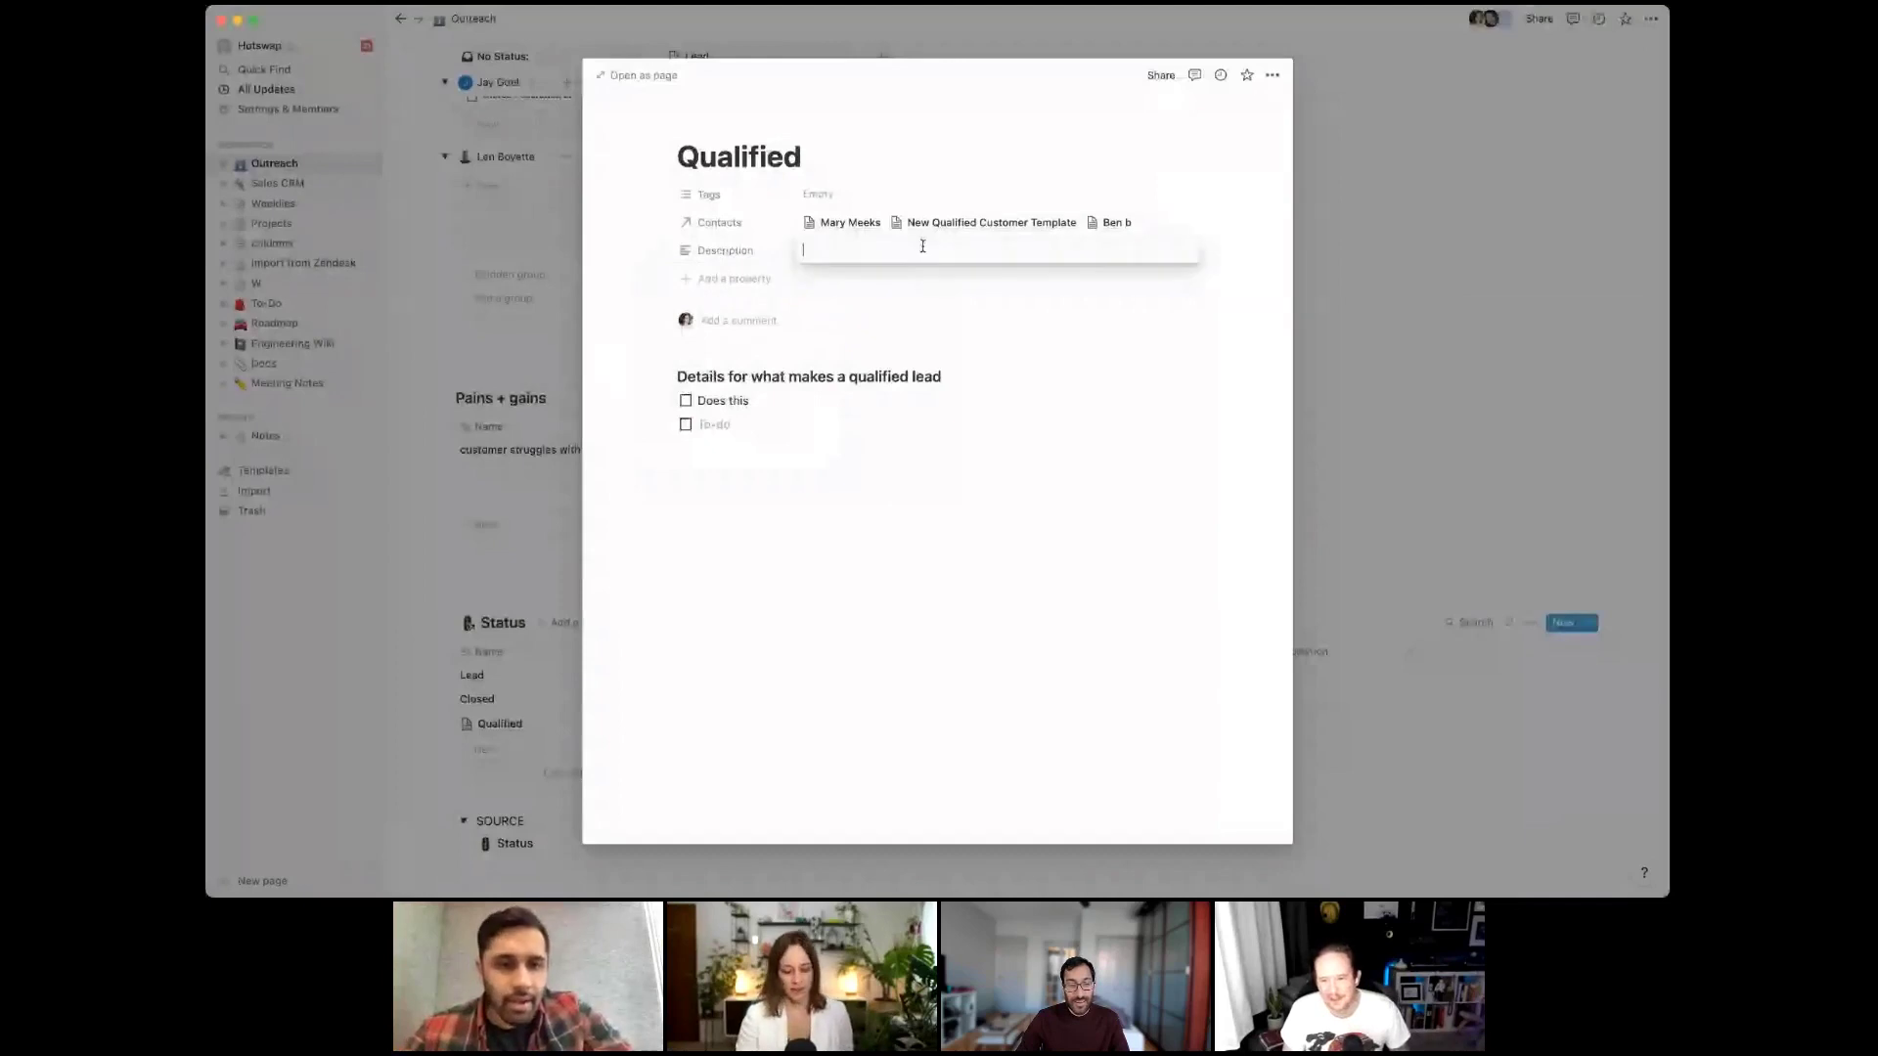
{"action": "type", "text": "lo"}
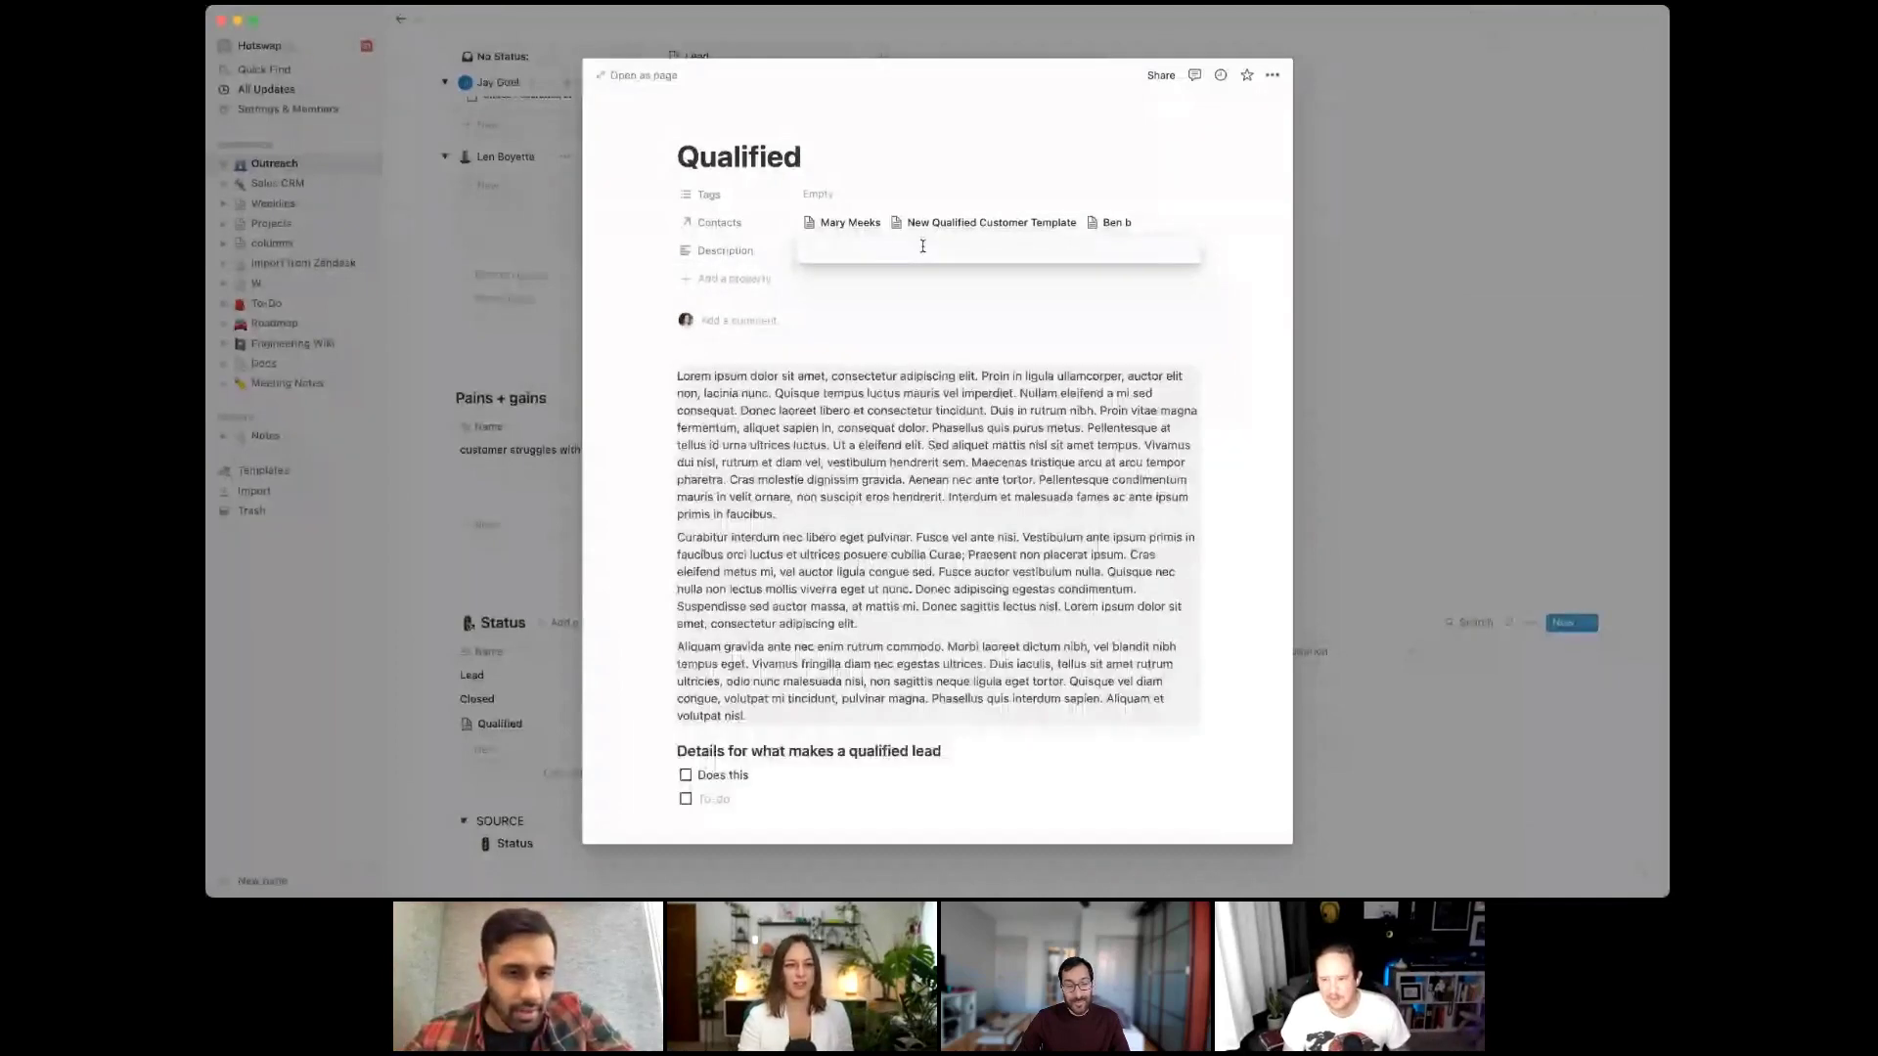
{"action": "left_click", "coordinate": [937, 295]}
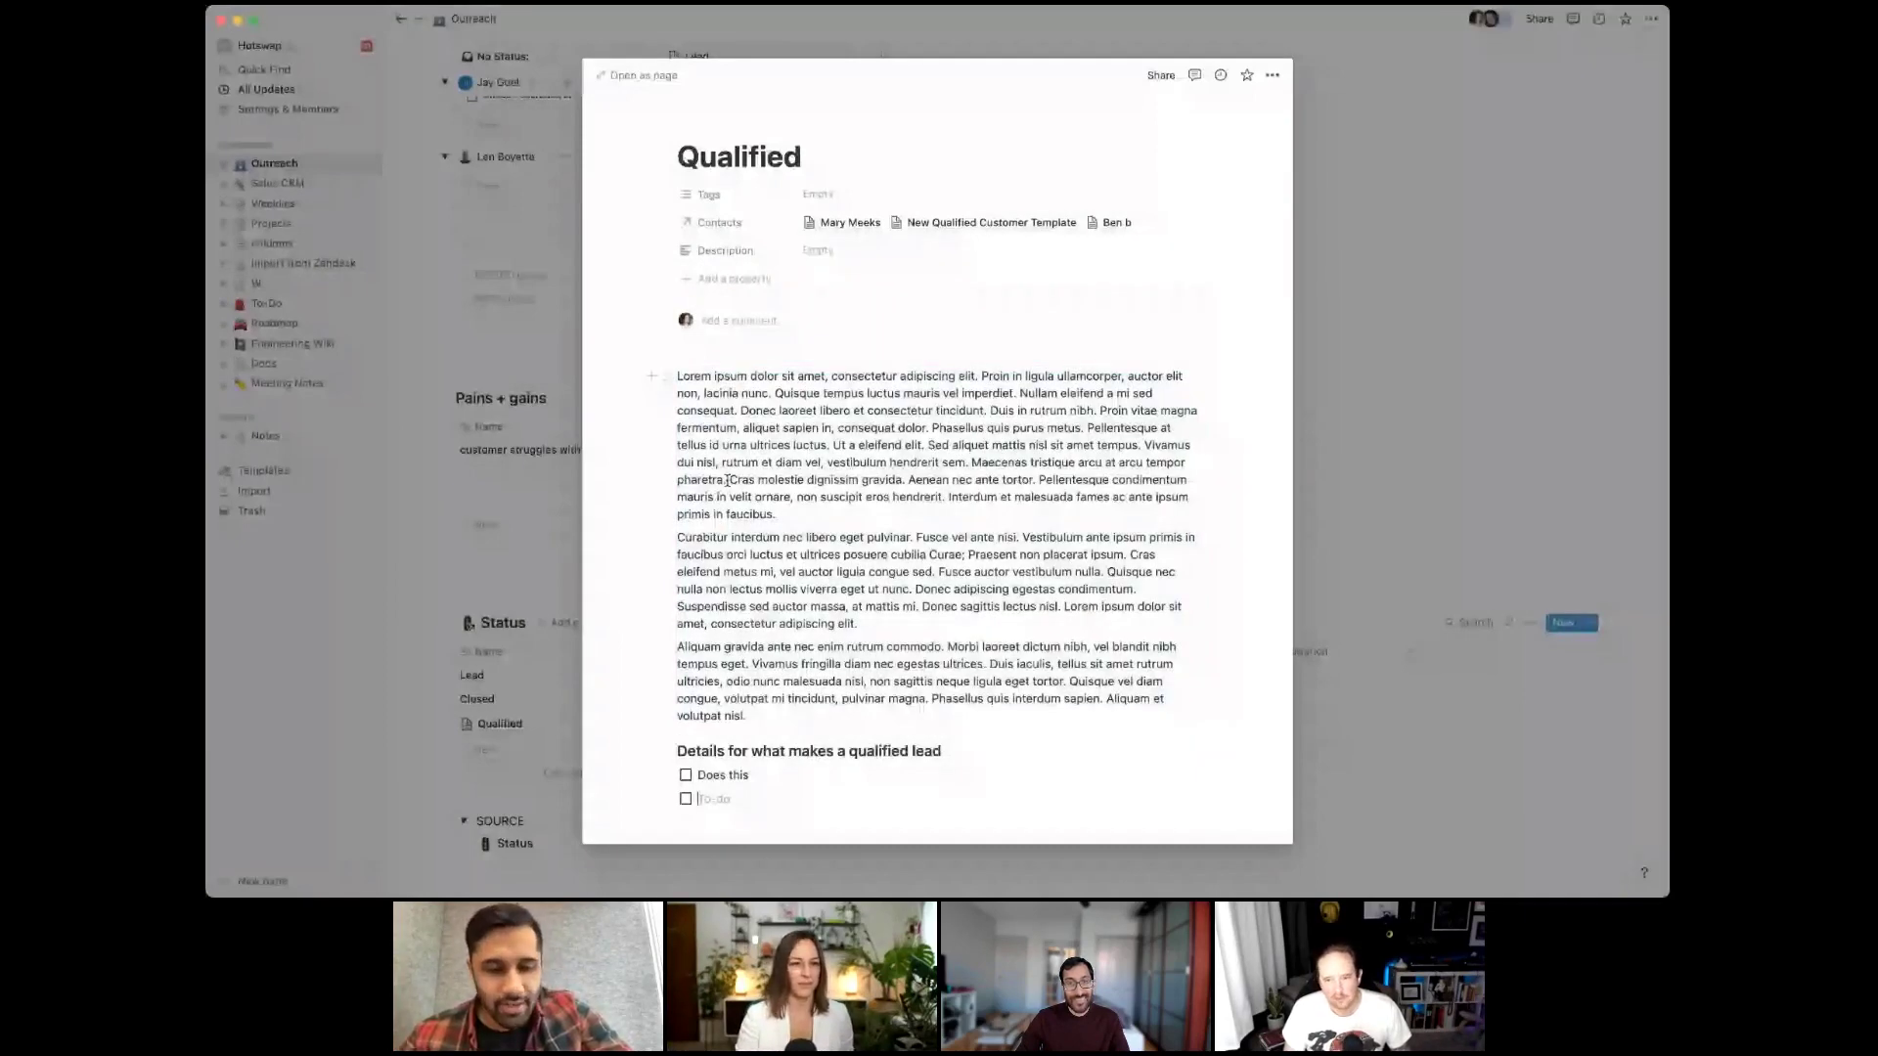
{"action": "key", "text": "Escape"}
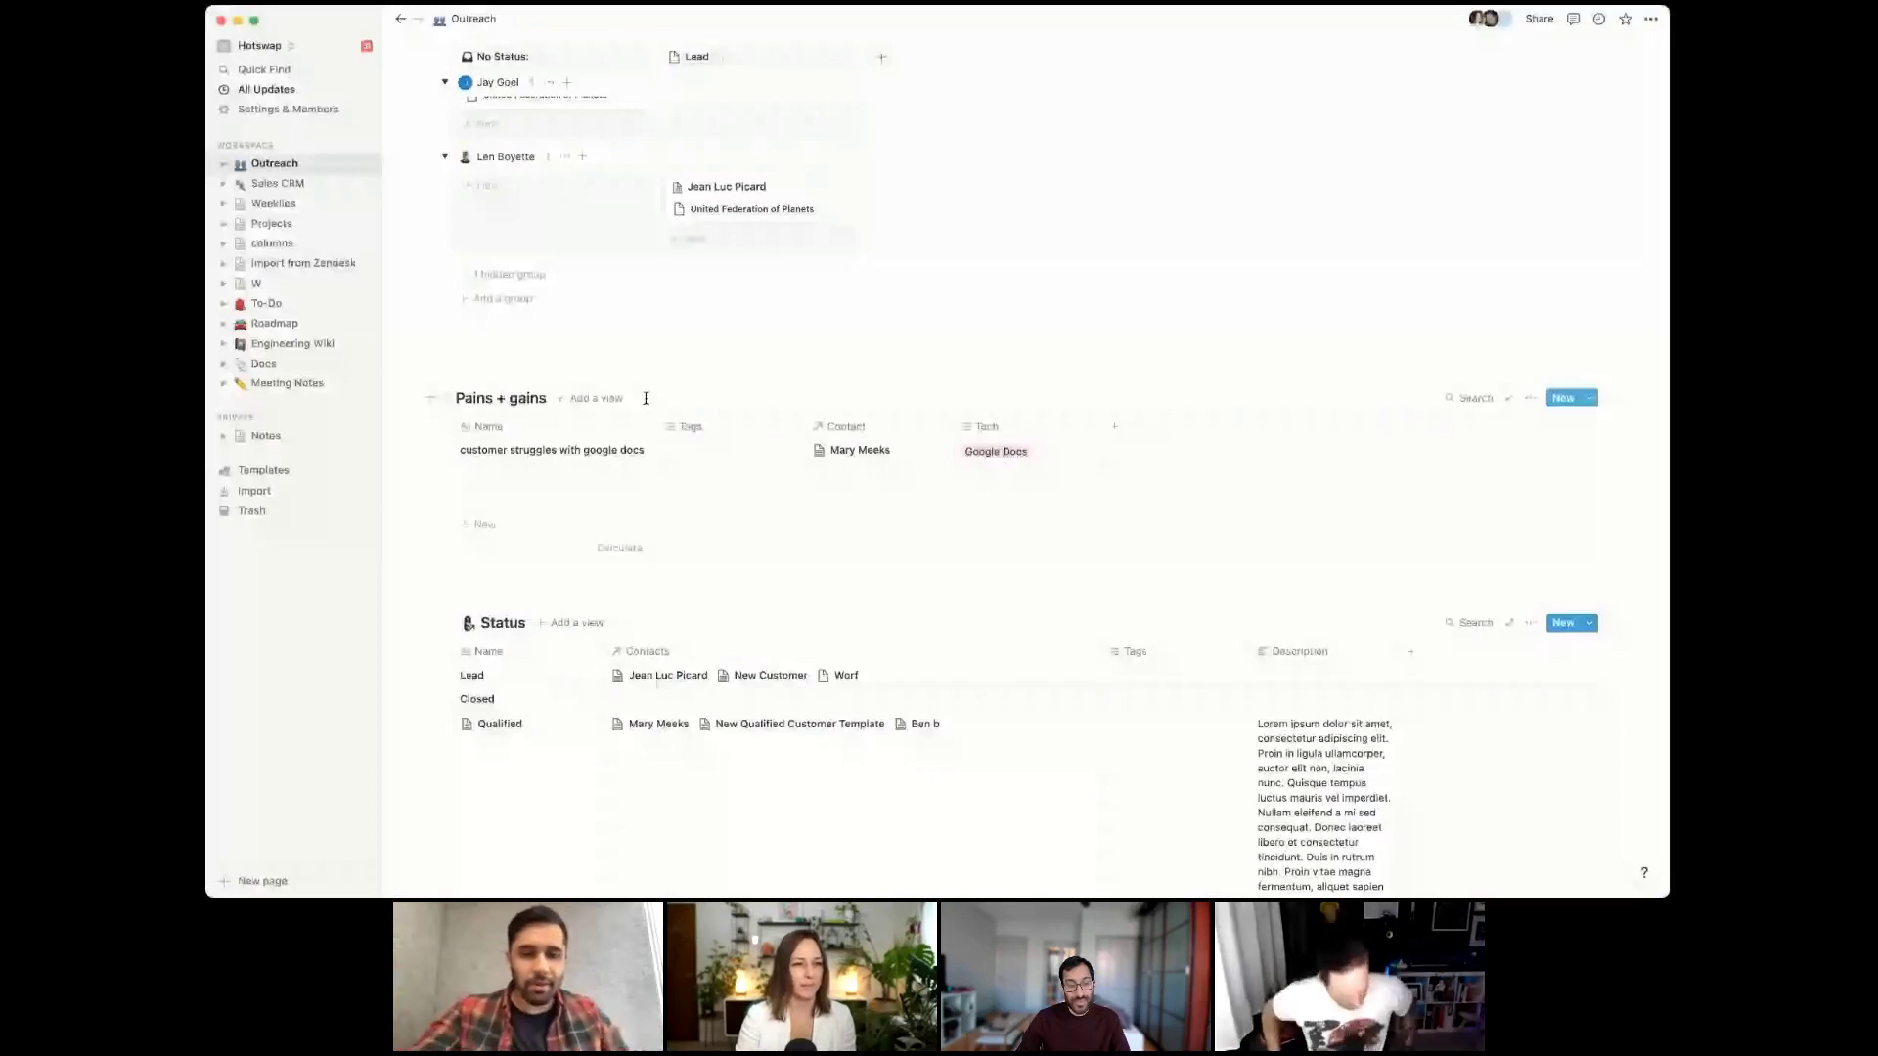
Open Fancy person and start a relation property to Status, then cancel it
{"action": "scroll", "coordinate": [782, 391], "scroll_direction": "up", "scroll_amount": 3}
{"action": "left_click", "coordinate": [974, 305]}
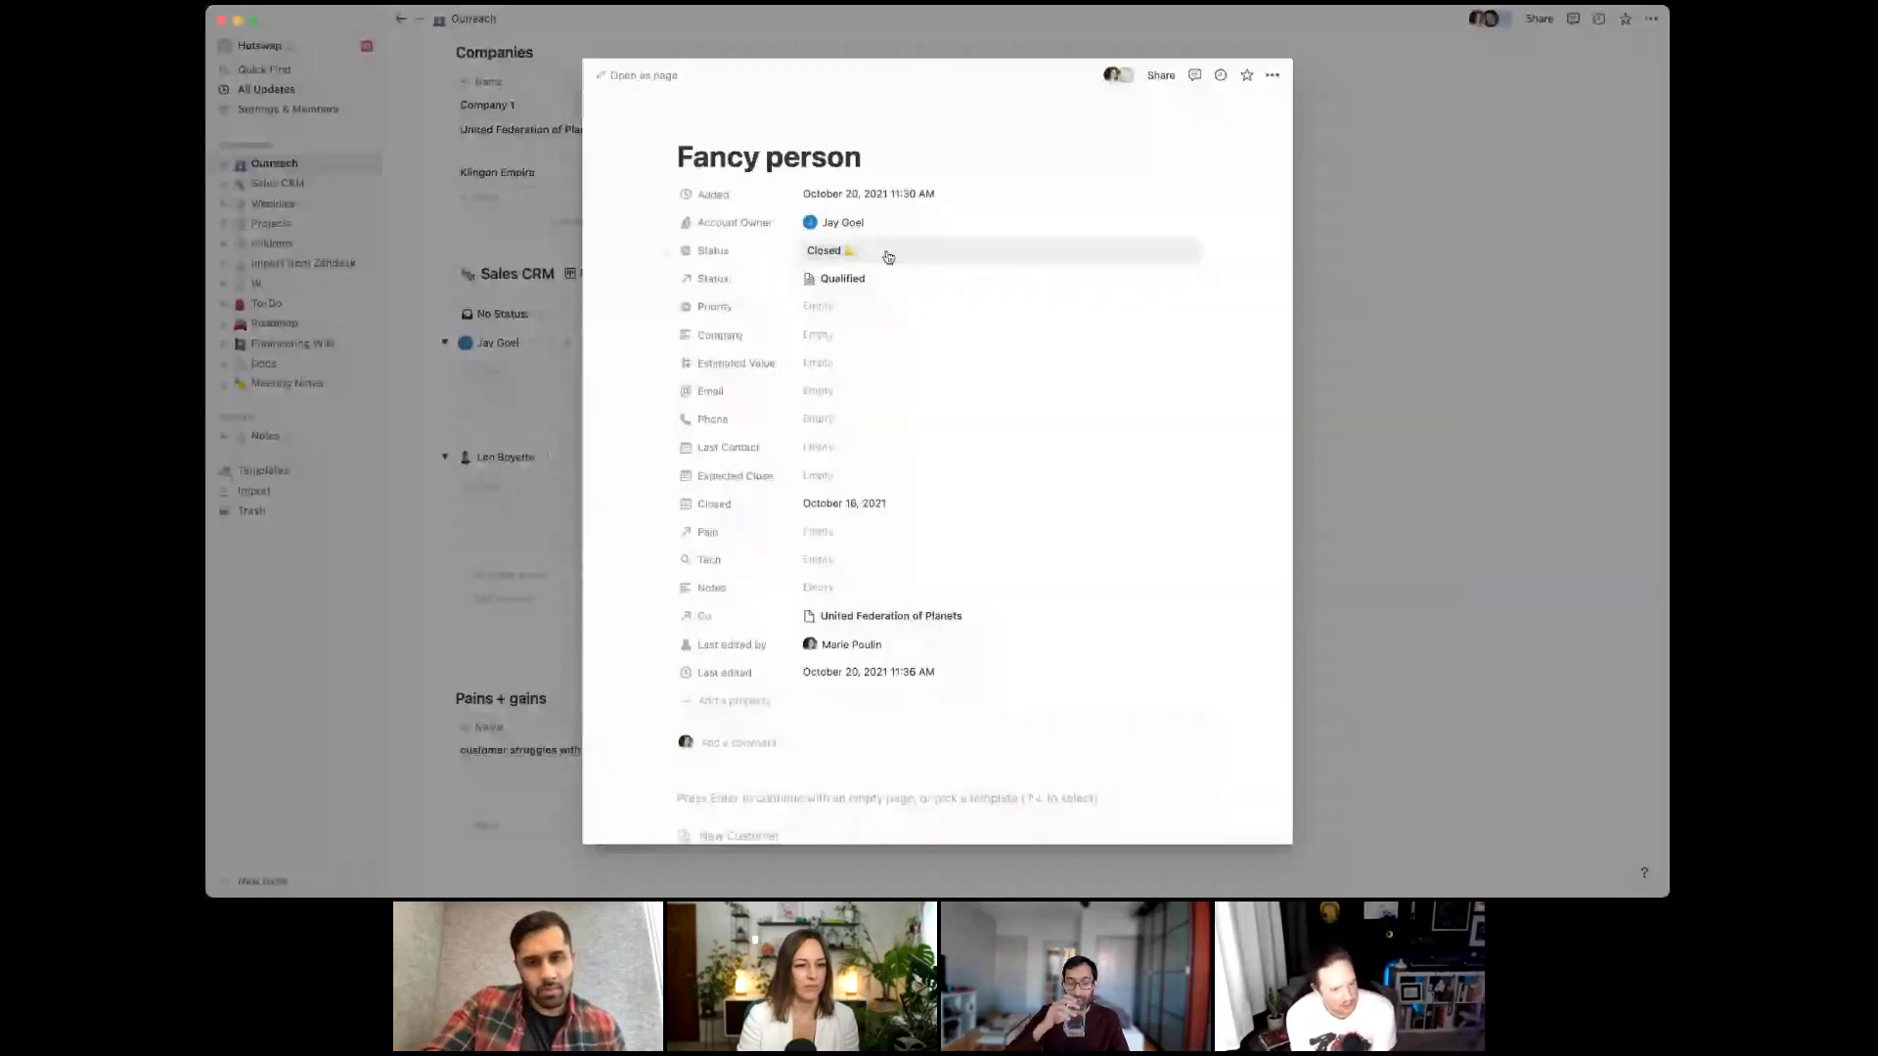
{"action": "left_click", "coordinate": [733, 701]}
{"action": "left_click", "coordinate": [733, 570]}
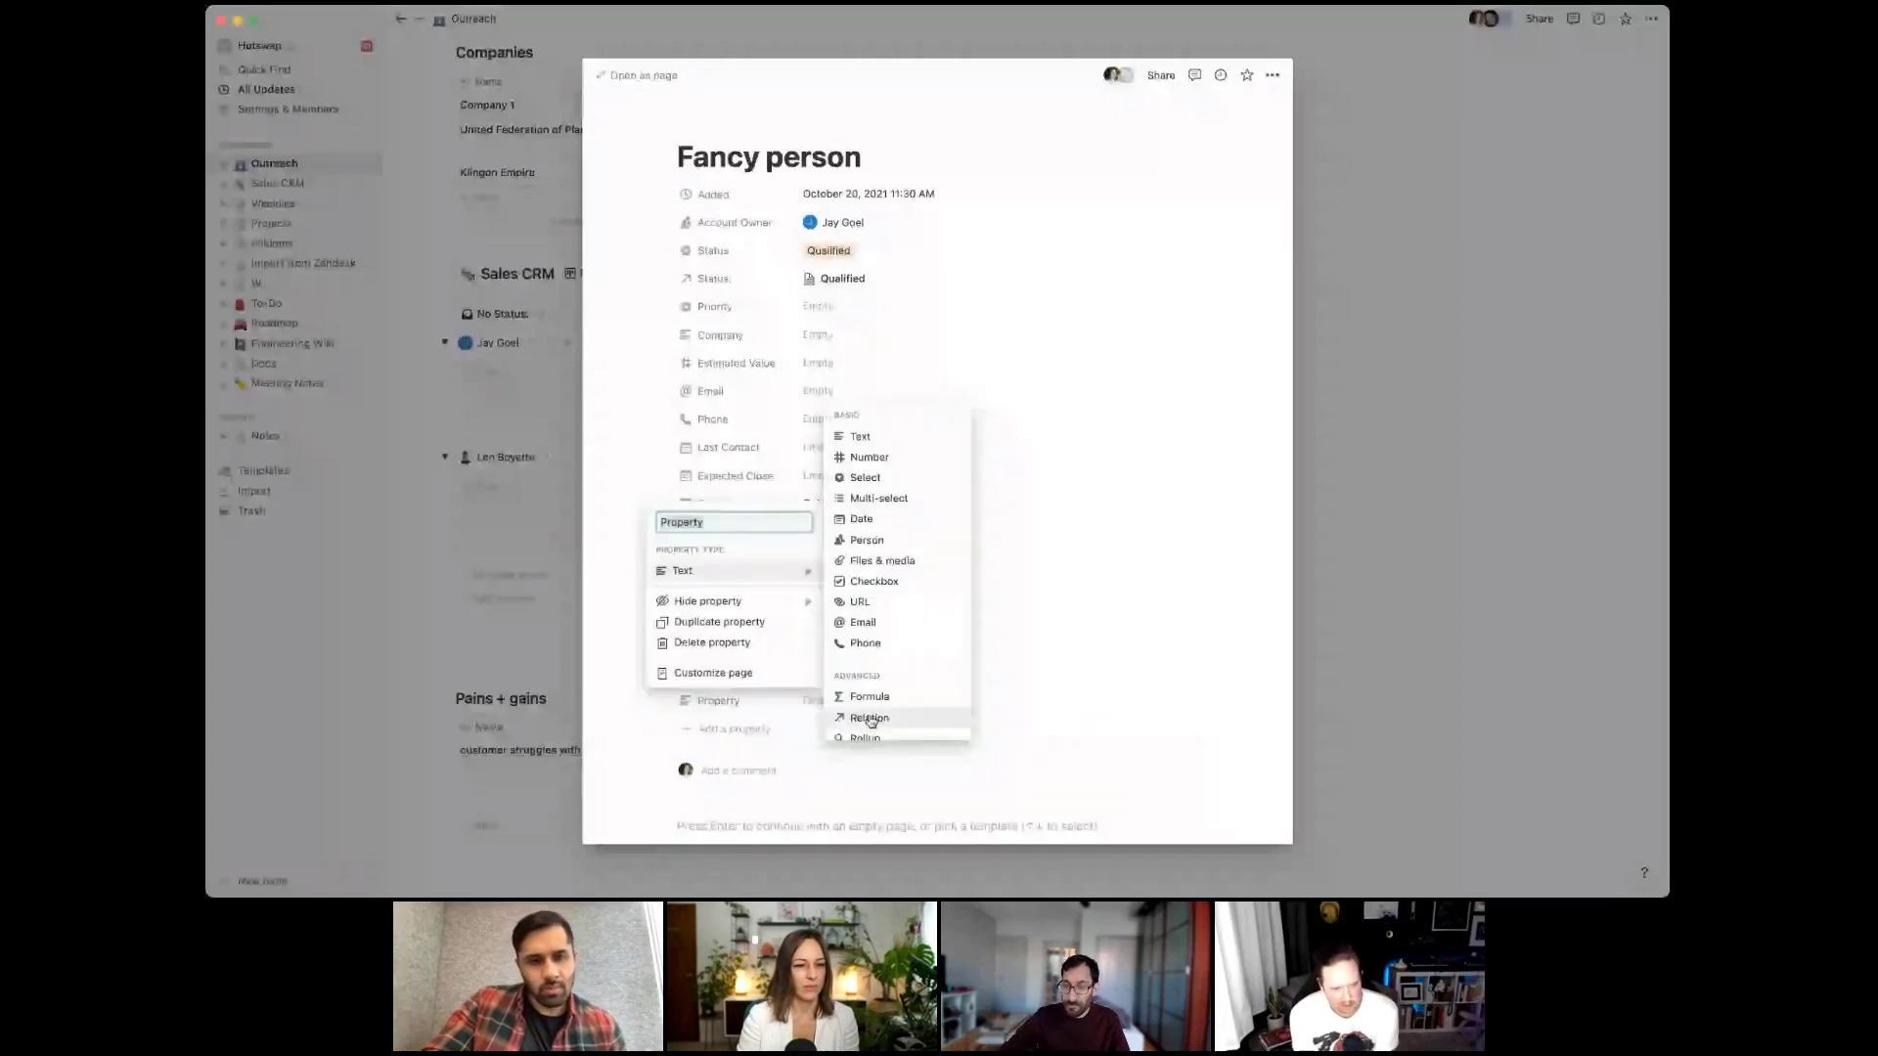
{"action": "left_click", "coordinate": [870, 719]}
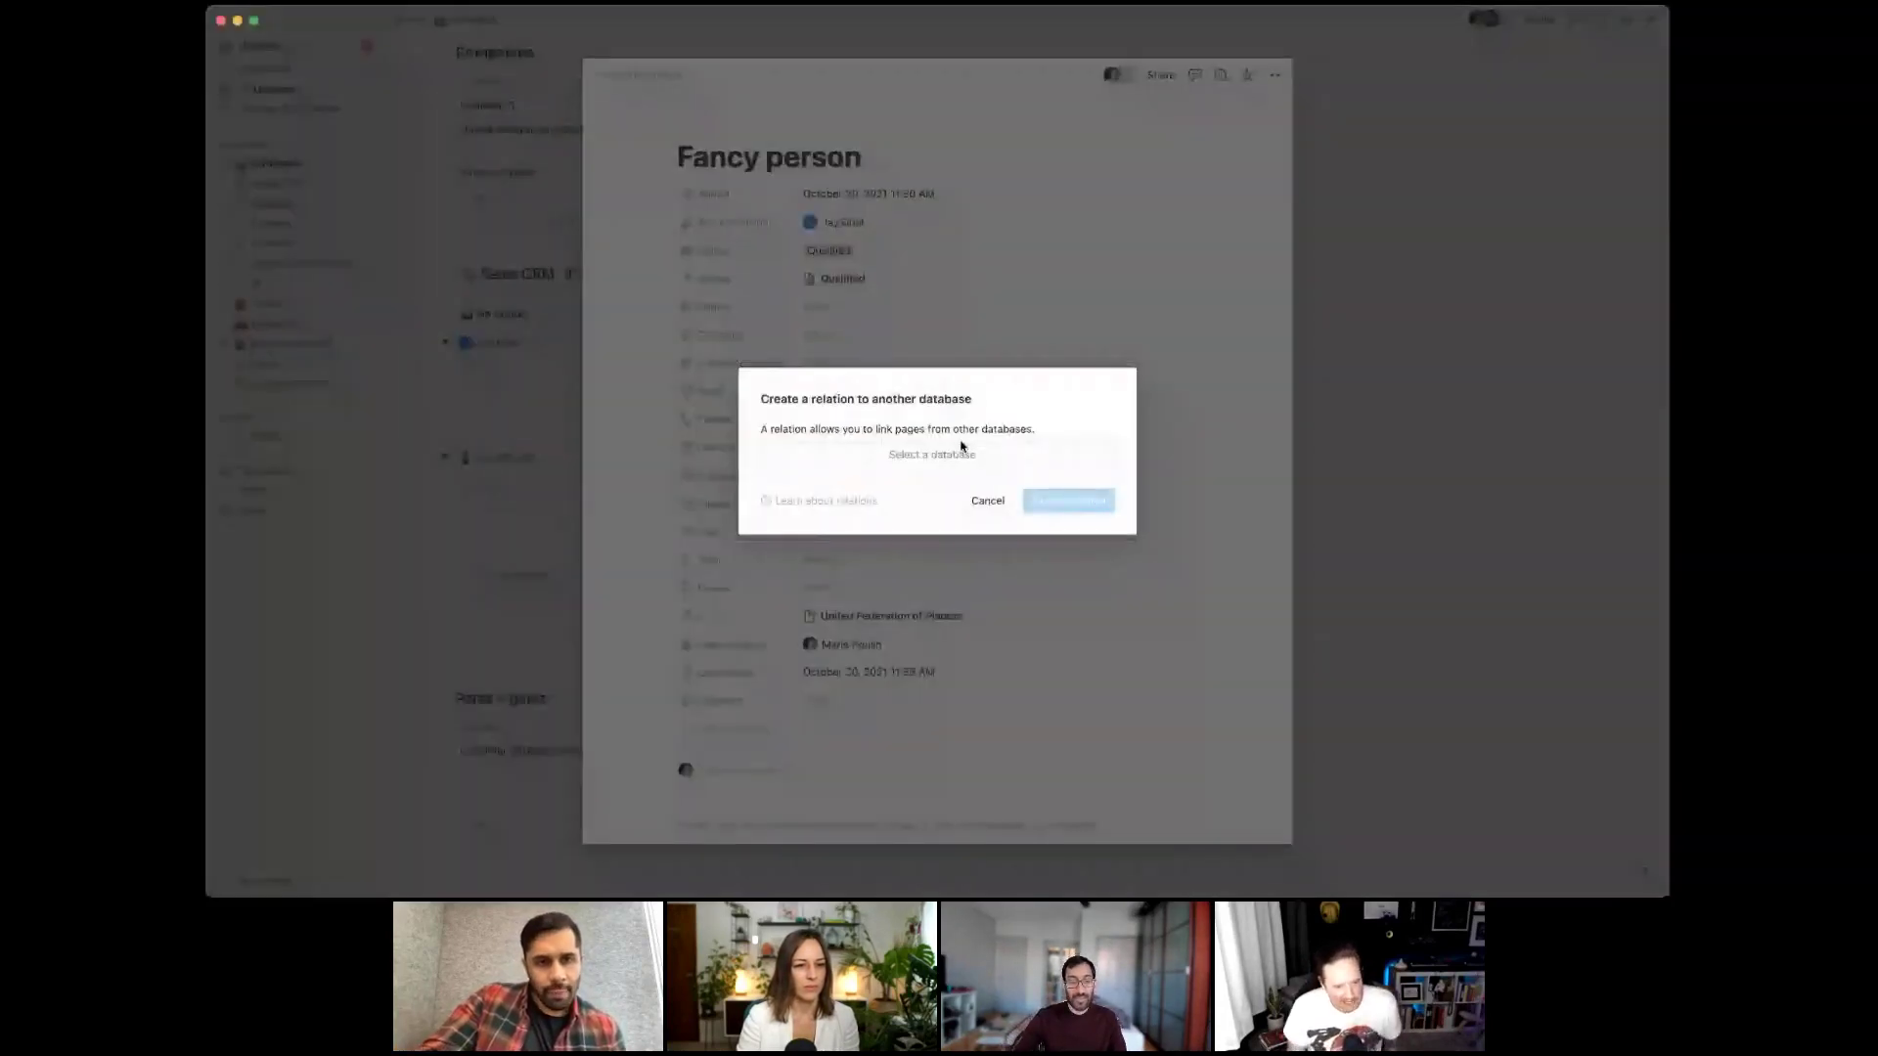
{"action": "left_click", "coordinate": [962, 450]}
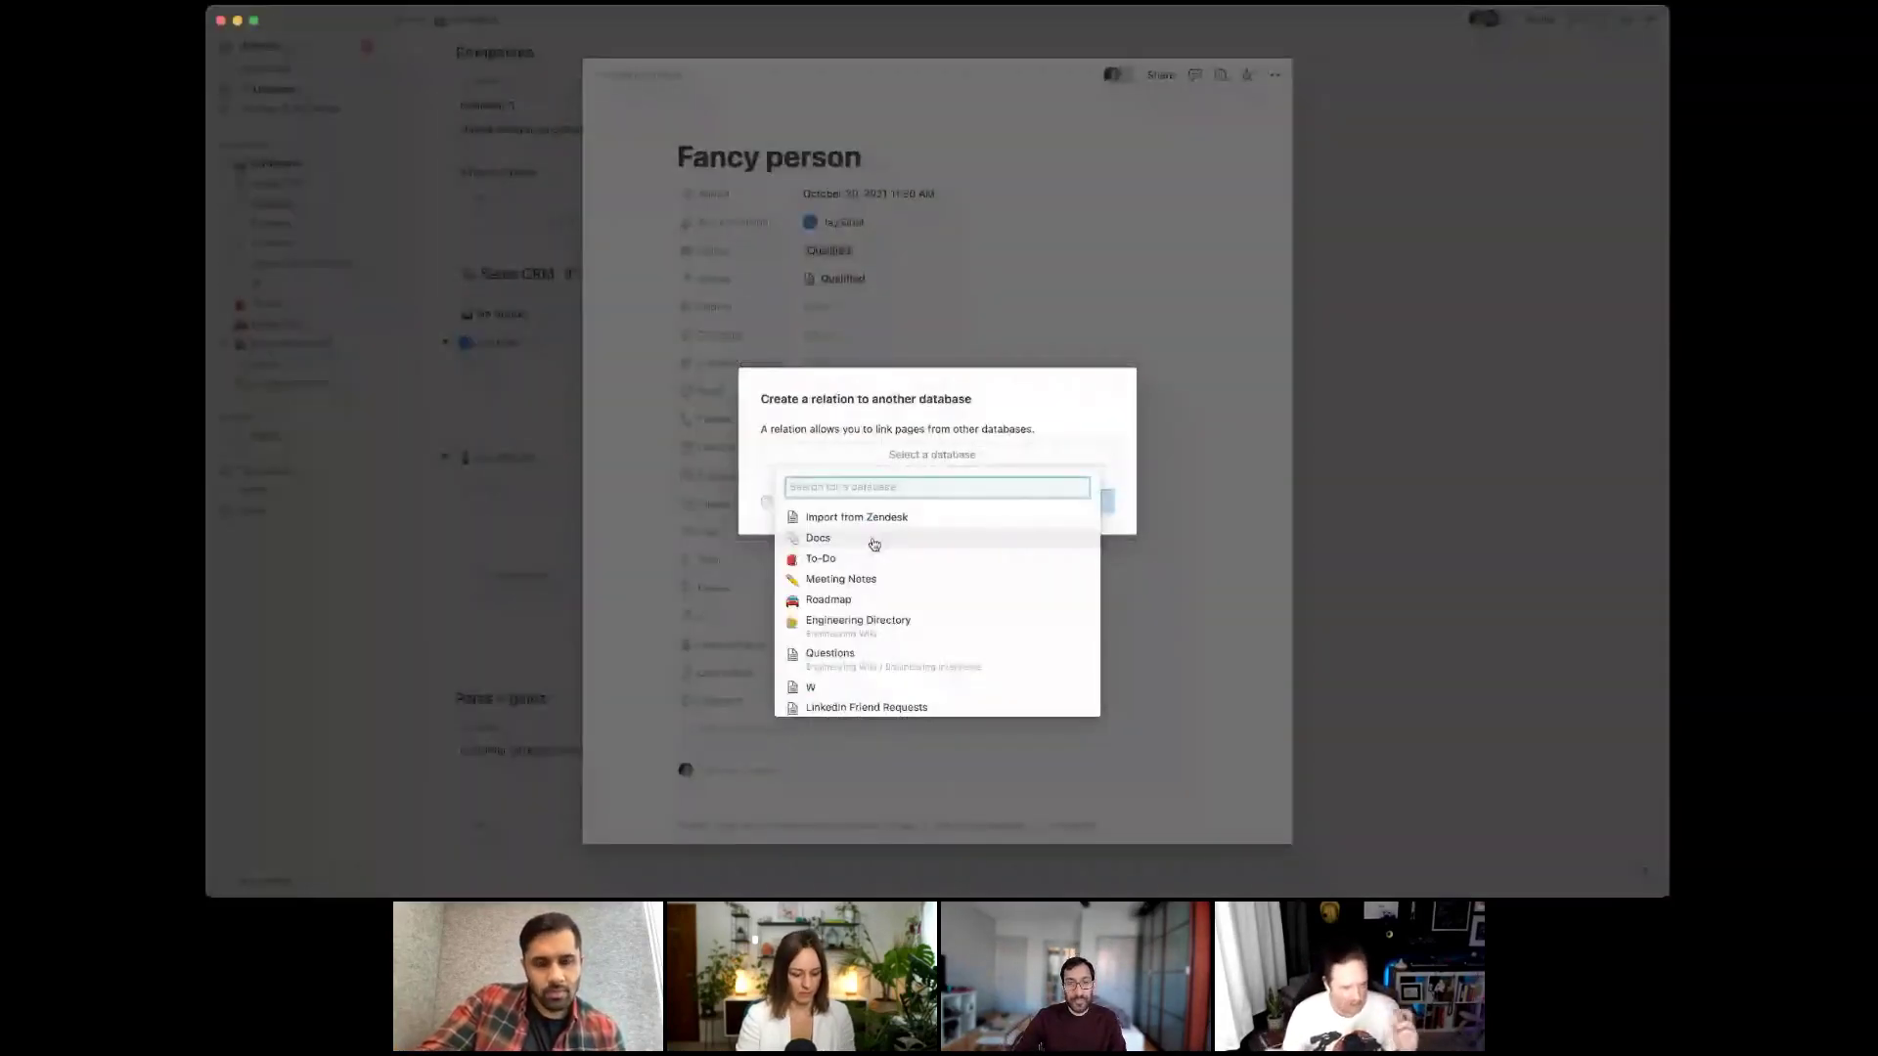
{"action": "type", "text": "stat"}
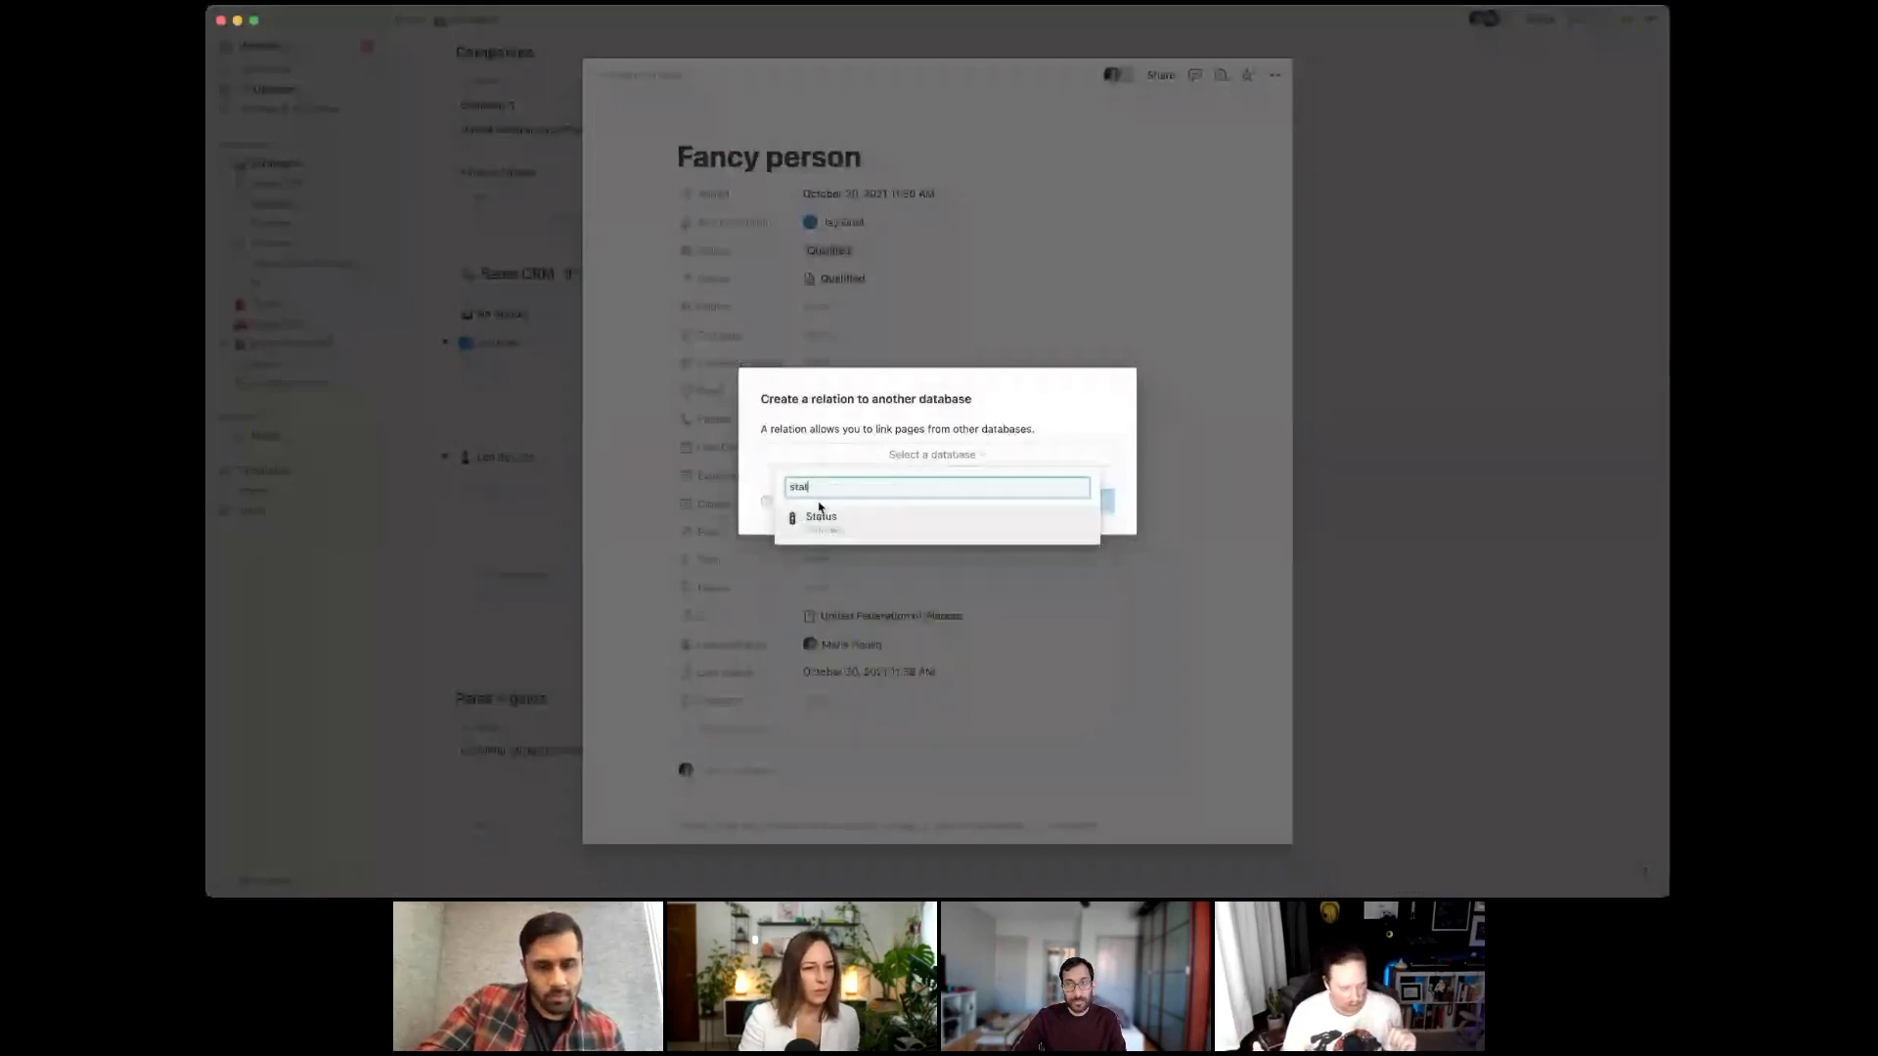
{"action": "key", "text": "Escape"}
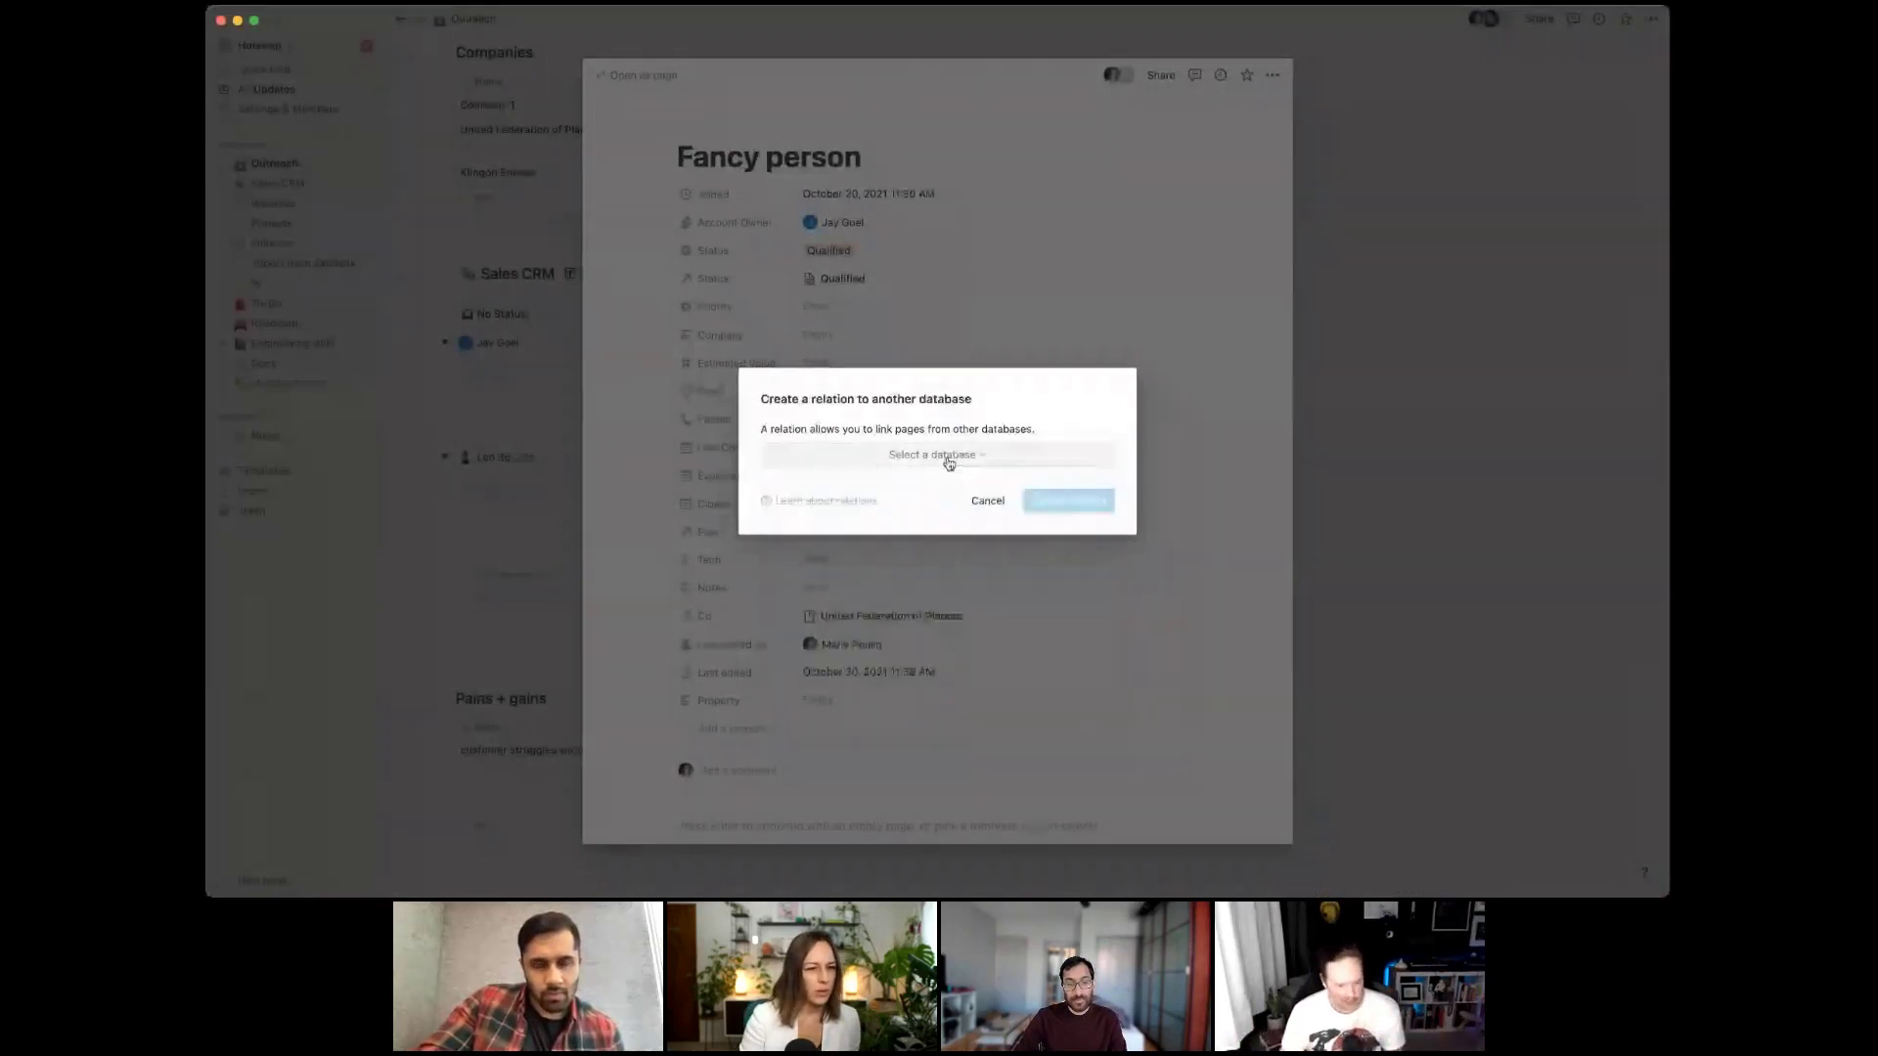
{"action": "left_click", "coordinate": [964, 499]}
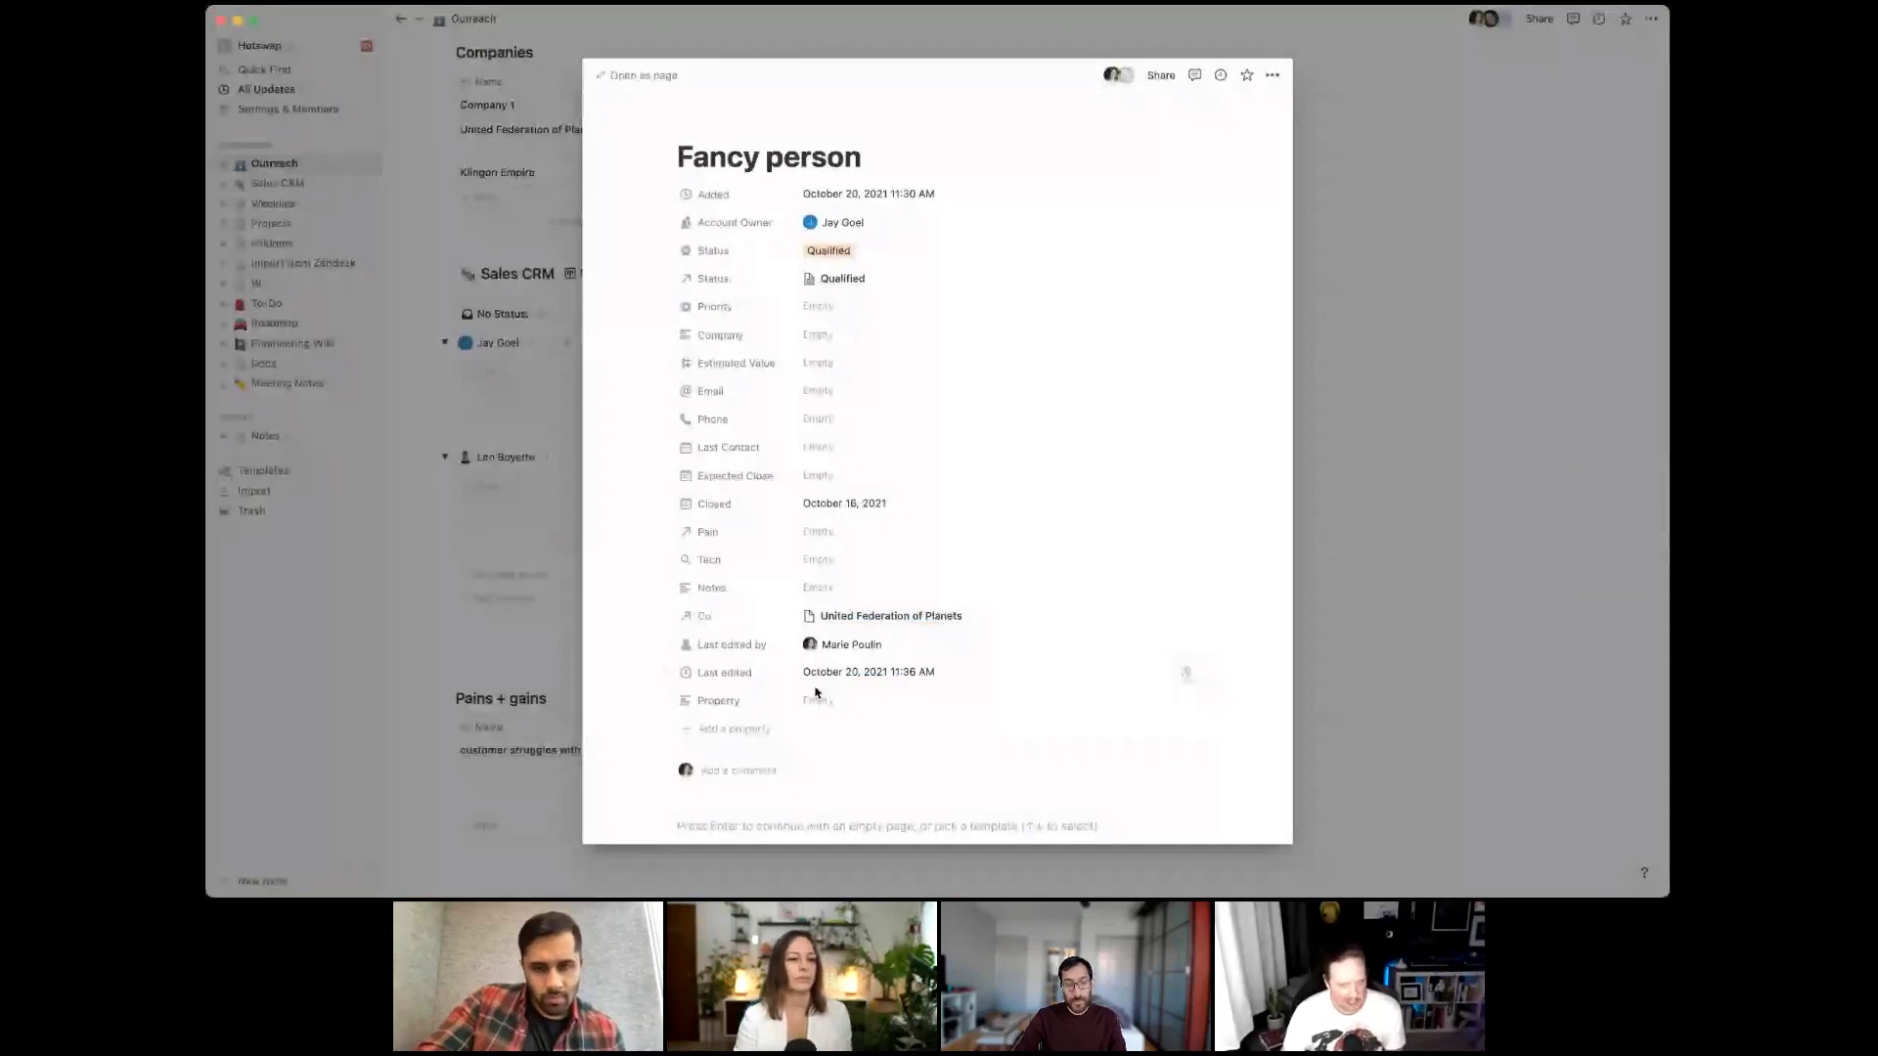
Make the new property a Rollup of the Status relation's Description
{"action": "left_click", "coordinate": [718, 700]}
{"action": "mouse_move", "coordinate": [810, 570]}
{"action": "left_click", "coordinate": [862, 741]}
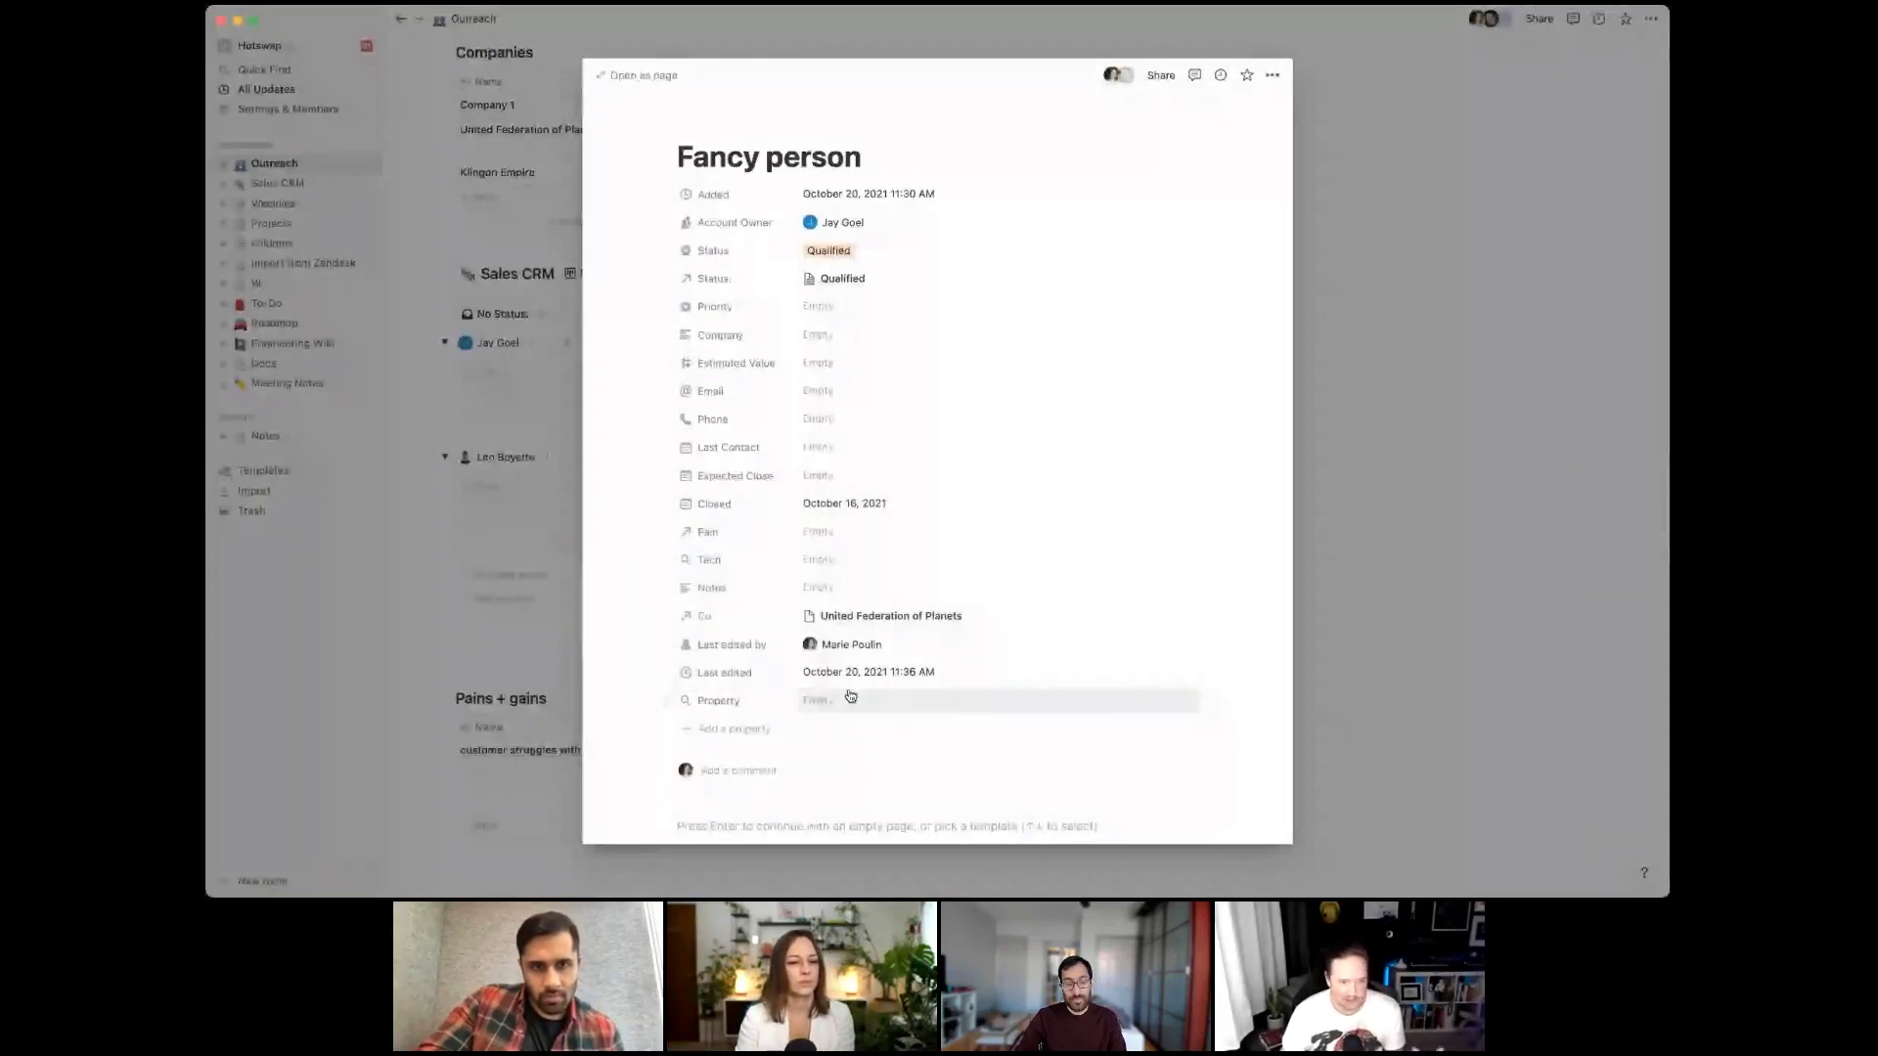
{"action": "left_click", "coordinate": [850, 696]}
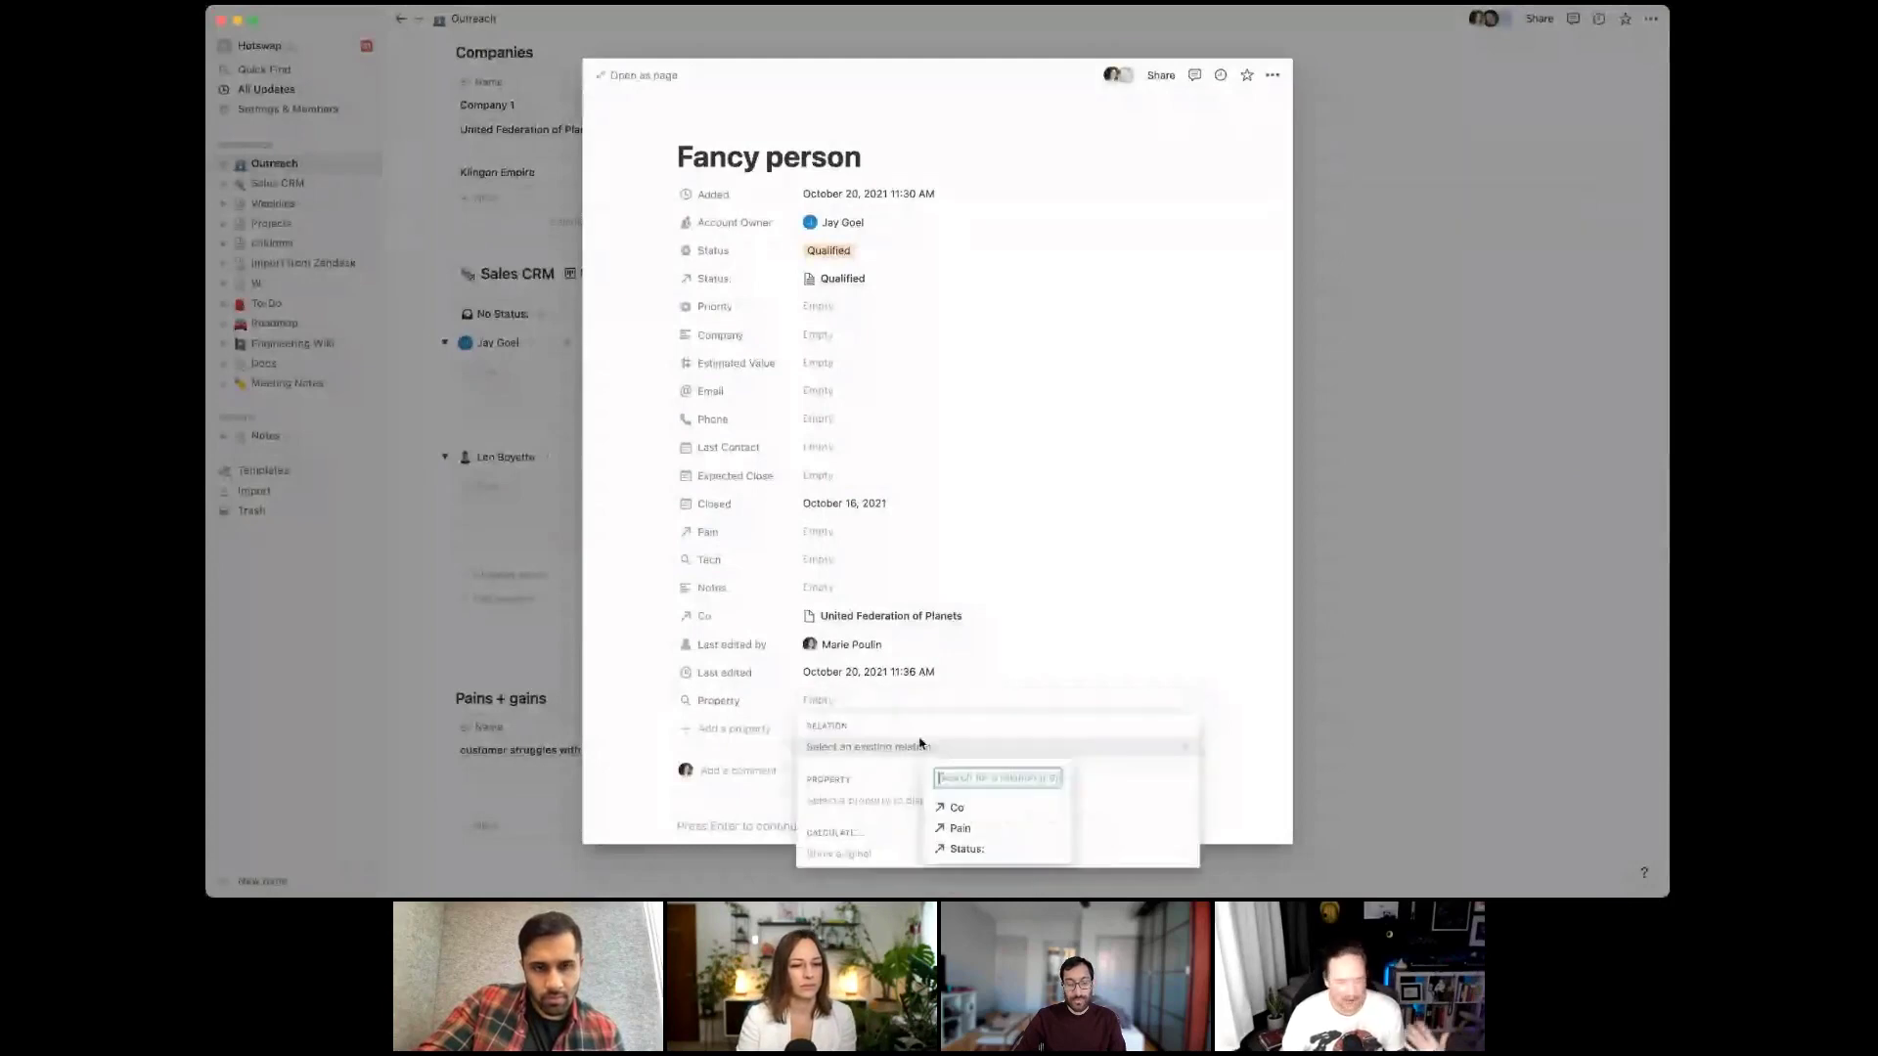
{"action": "left_click", "coordinate": [986, 853]}
{"action": "left_click", "coordinate": [885, 798]}
{"action": "left_click", "coordinate": [990, 755]}
{"action": "key", "text": "Escape"}
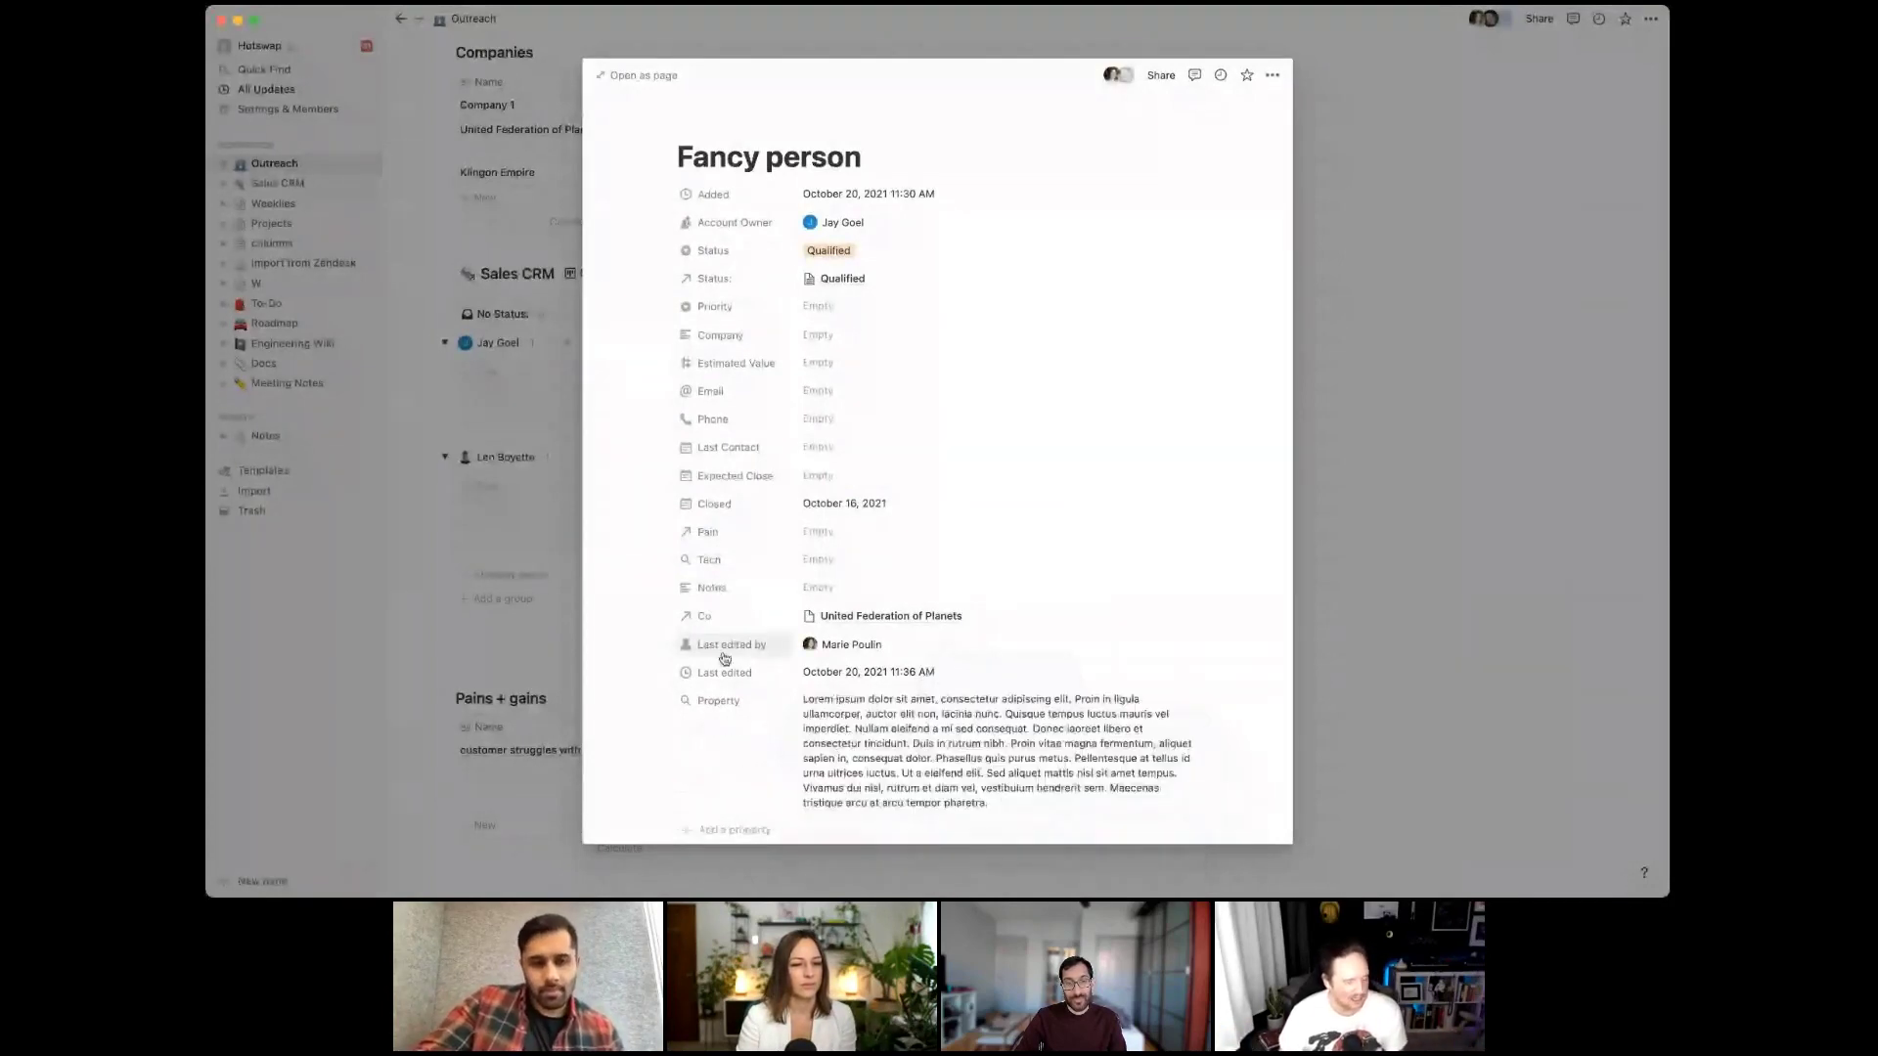
Move the rollup under Status: and rename it Remember
{"action": "left_click_drag", "start_coordinate": [666, 698], "coordinate": [724, 314]}
{"action": "left_click", "coordinate": [731, 315]}
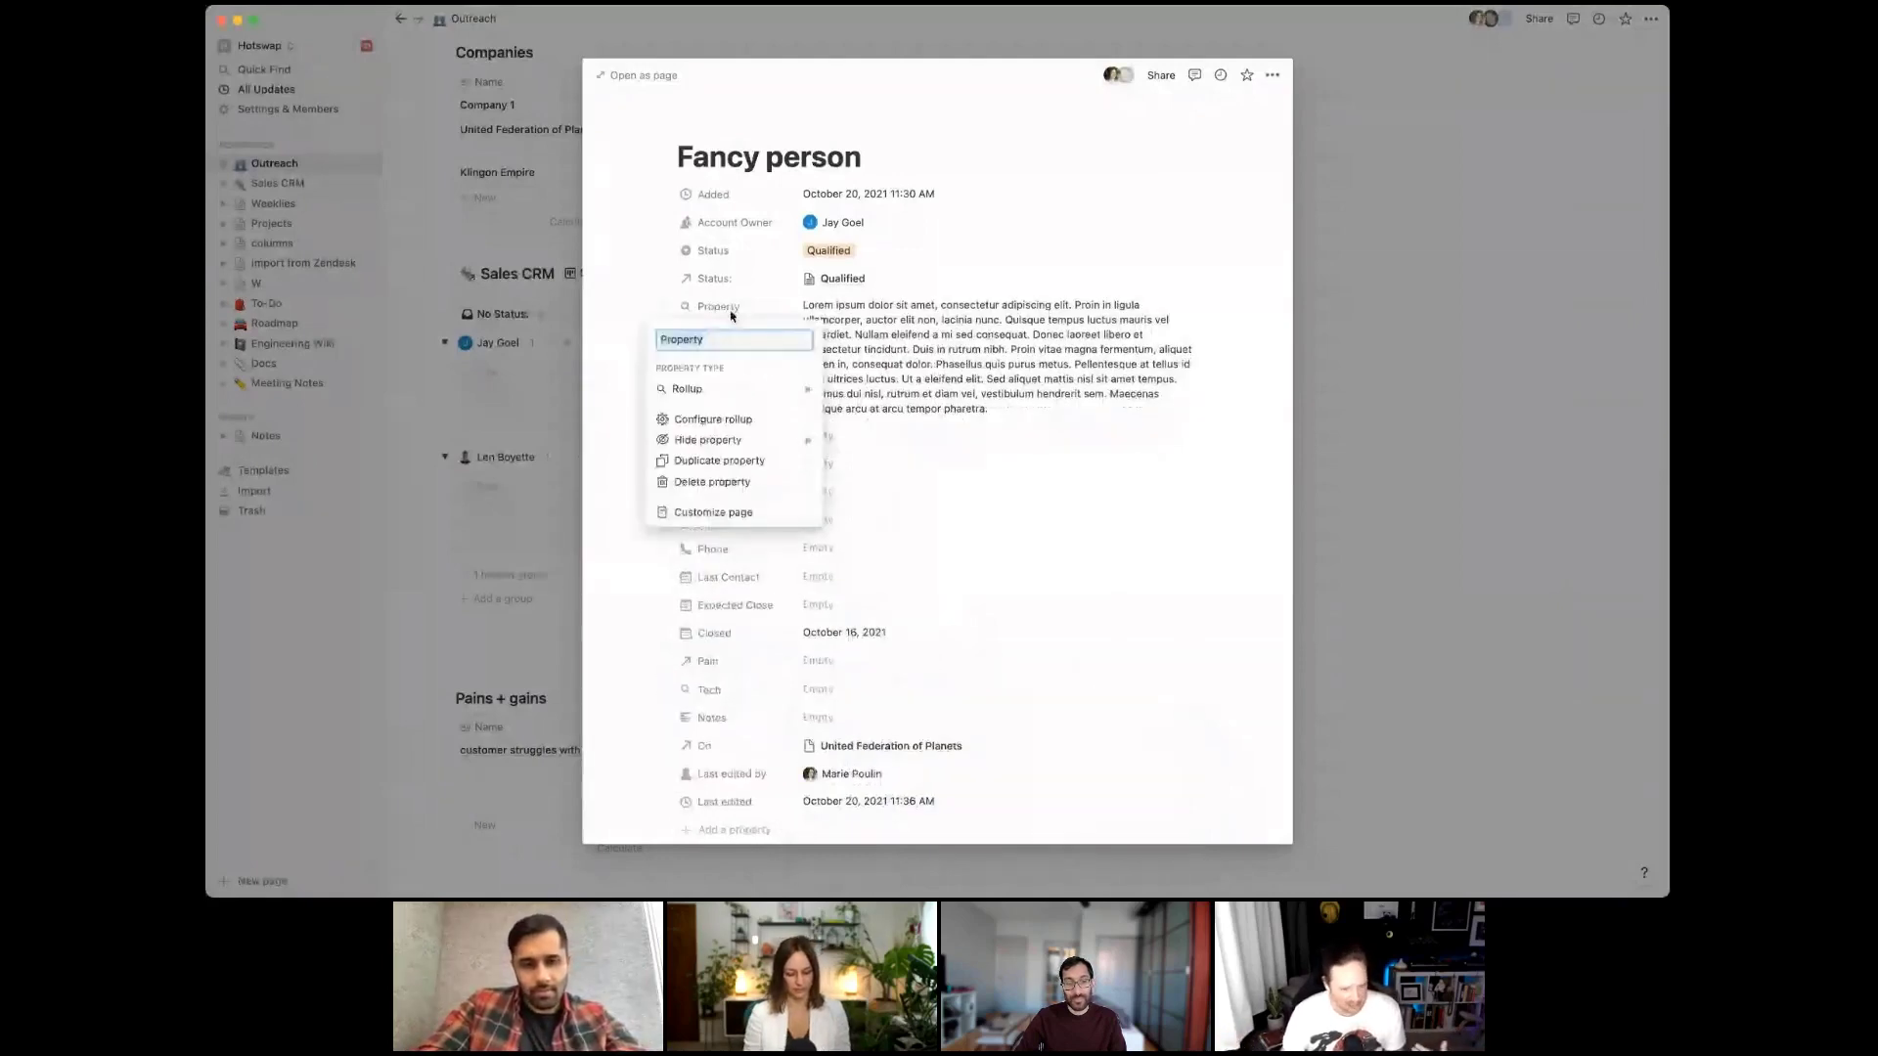
{"action": "type", "text": "Remembe"}
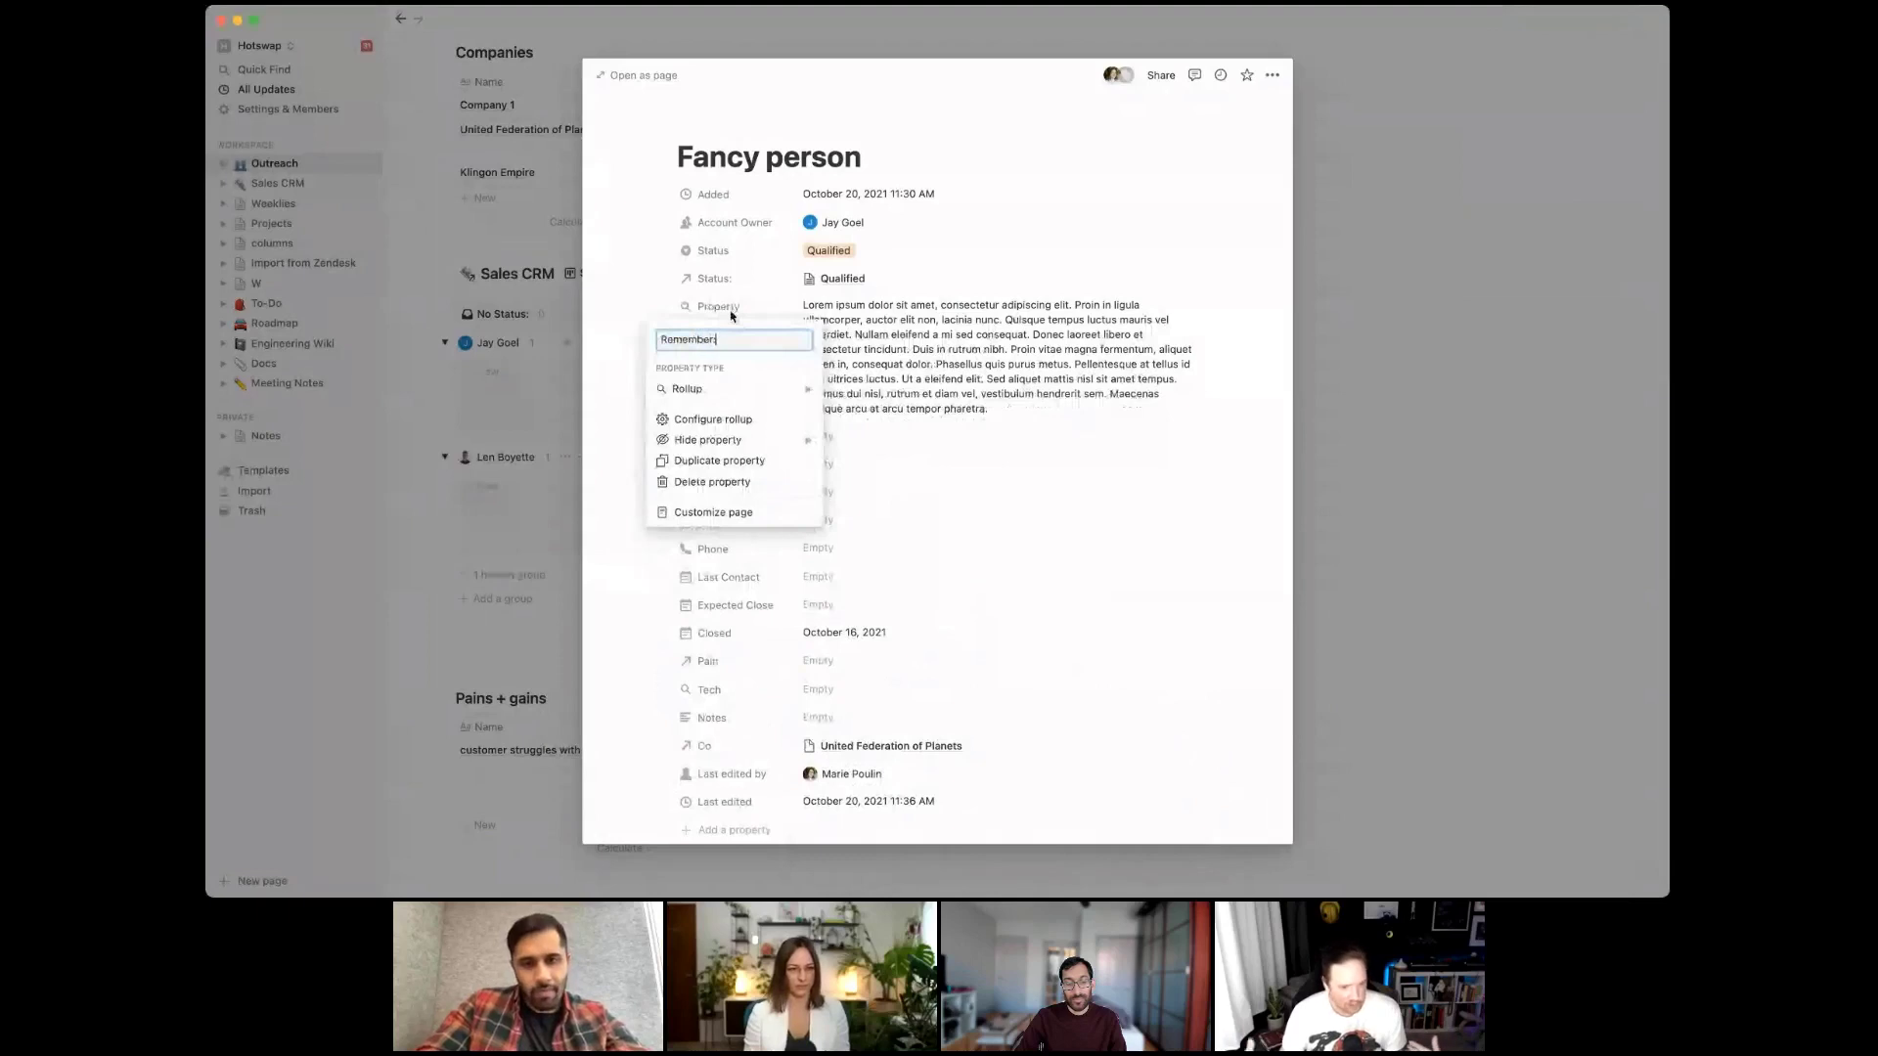
{"action": "type", "text": "r"}
{"action": "key", "text": "Return"}
{"action": "scroll", "coordinate": [731, 315], "scroll_direction": "down", "scroll_amount": 3}
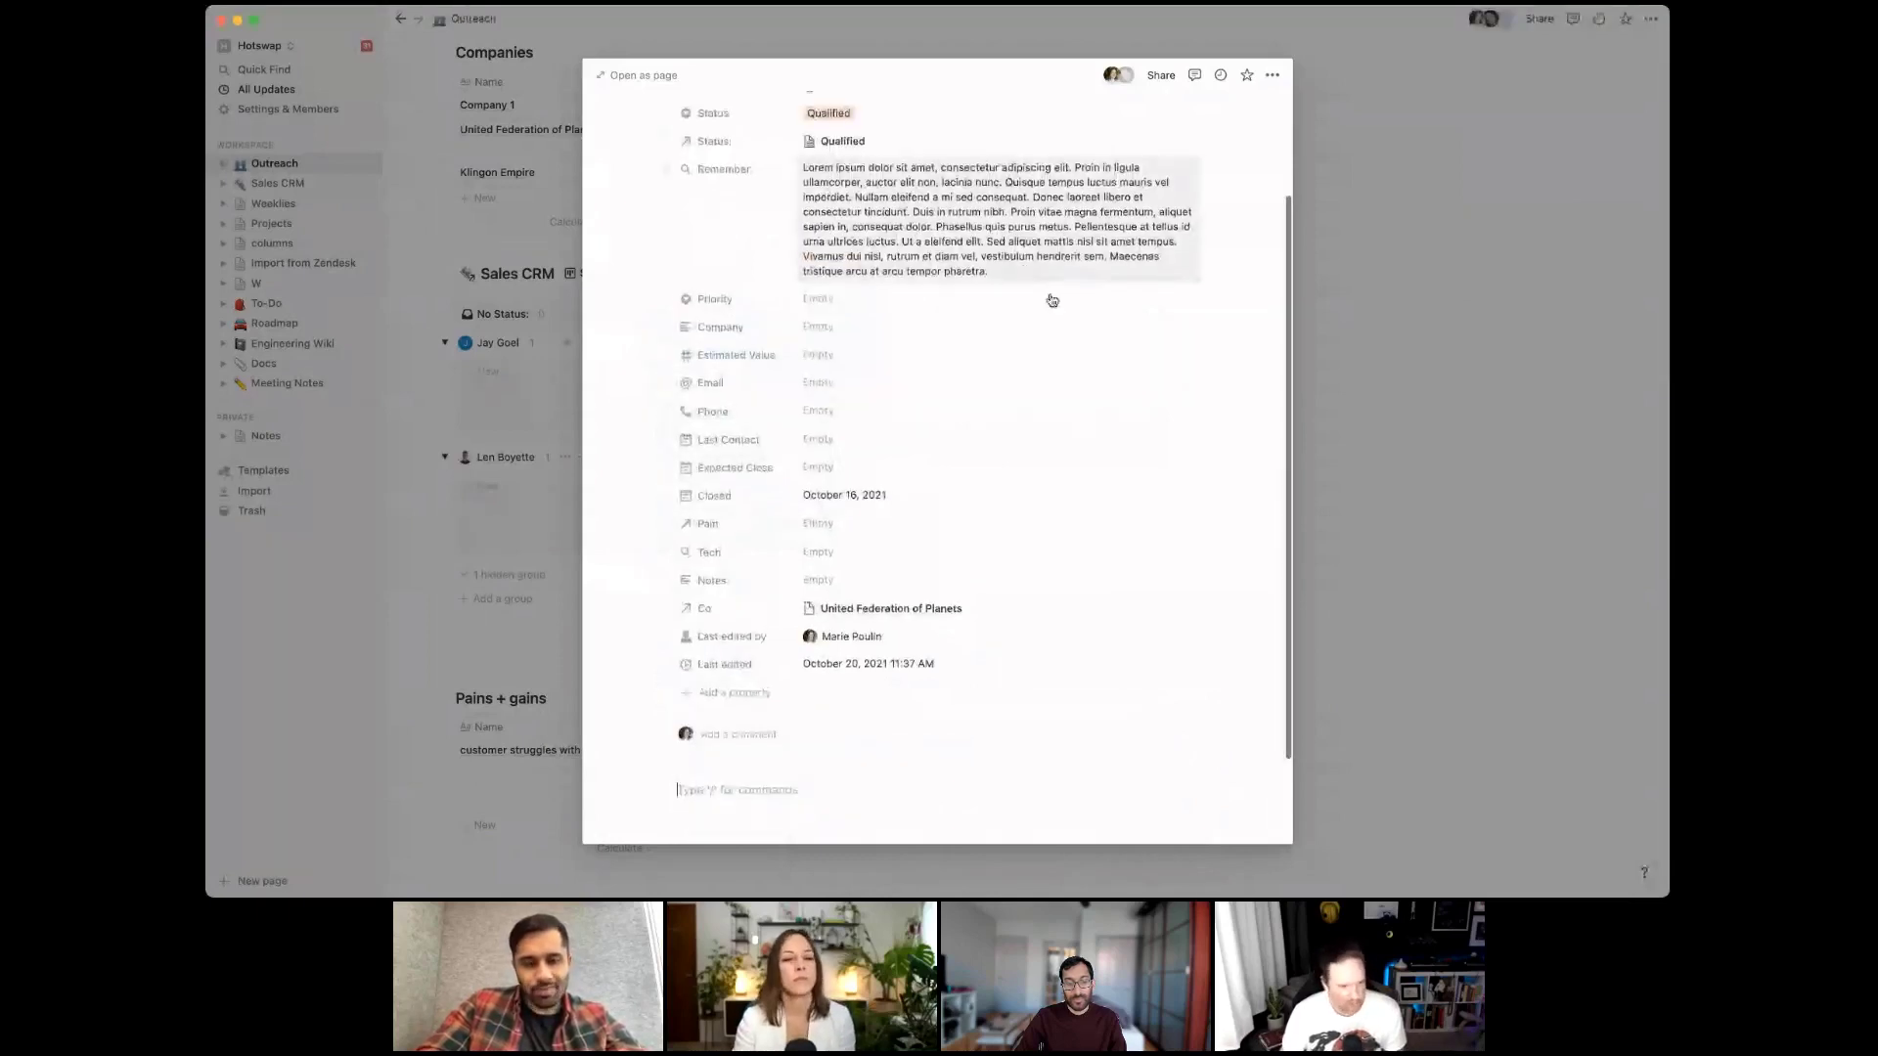
{"action": "scroll", "coordinate": [1052, 300], "scroll_direction": "up", "scroll_amount": 3}
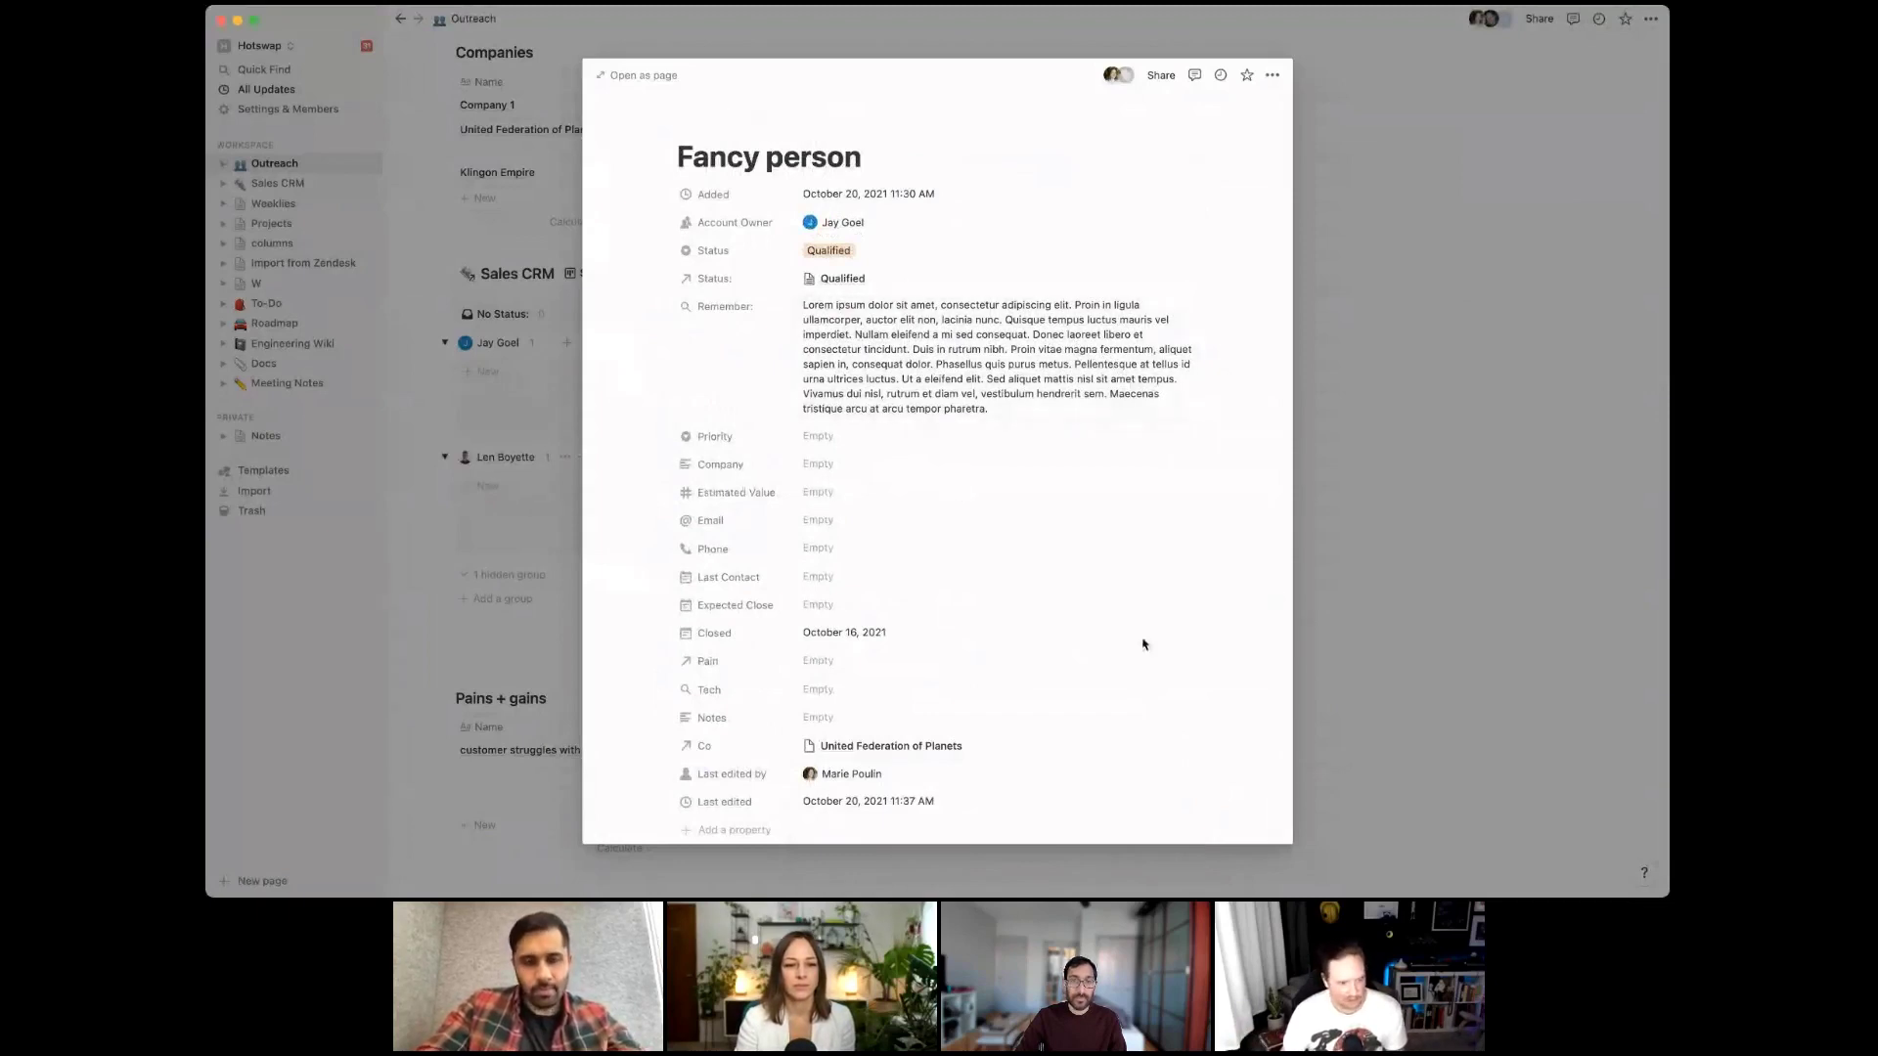
Close the Fancy person page and open the Qualified status page
{"action": "key", "text": "Escape"}
{"action": "scroll", "coordinate": [623, 603], "scroll_direction": "down", "scroll_amount": 5}
{"action": "left_click", "coordinate": [577, 729]}
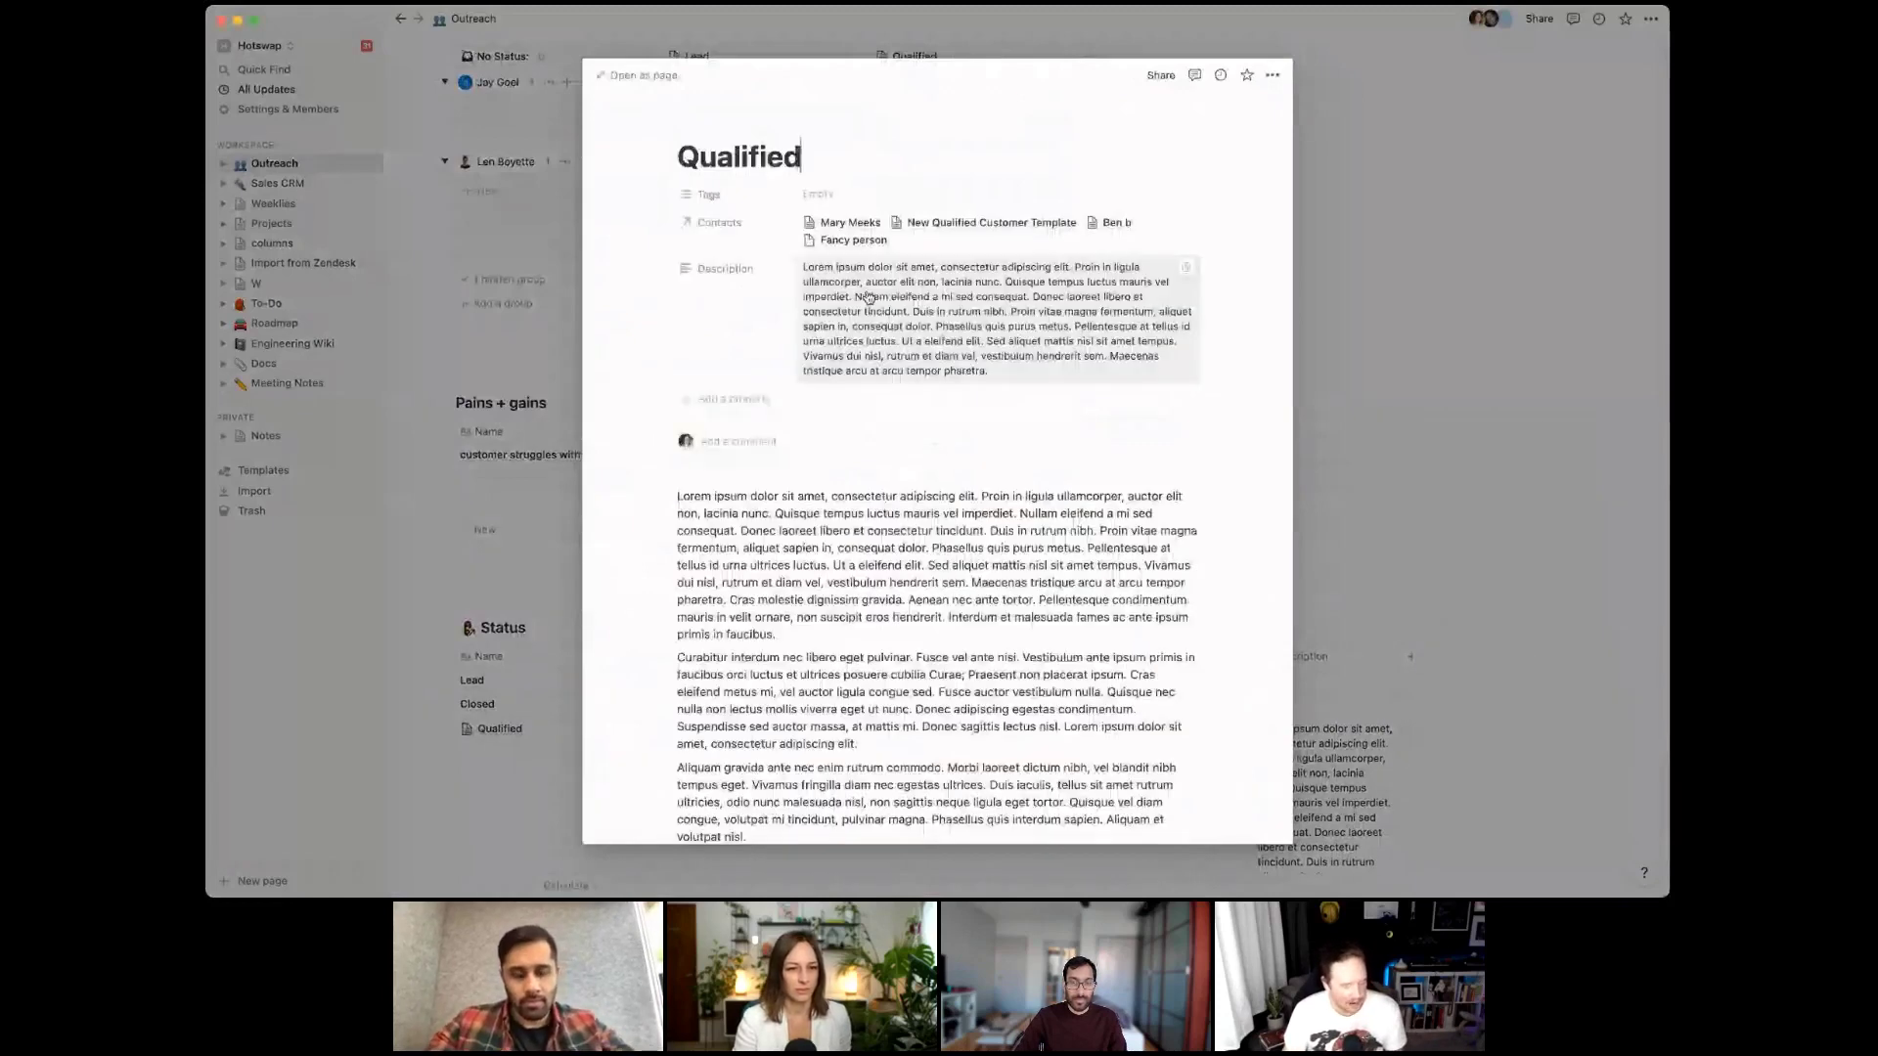
Replace the Qualified page's Description with 'Qualified applicants are X, Y, Z'
{"action": "left_click", "coordinate": [868, 297]}
{"action": "key", "text": "ctrl+a"}
{"action": "type", "text": "Qual"}
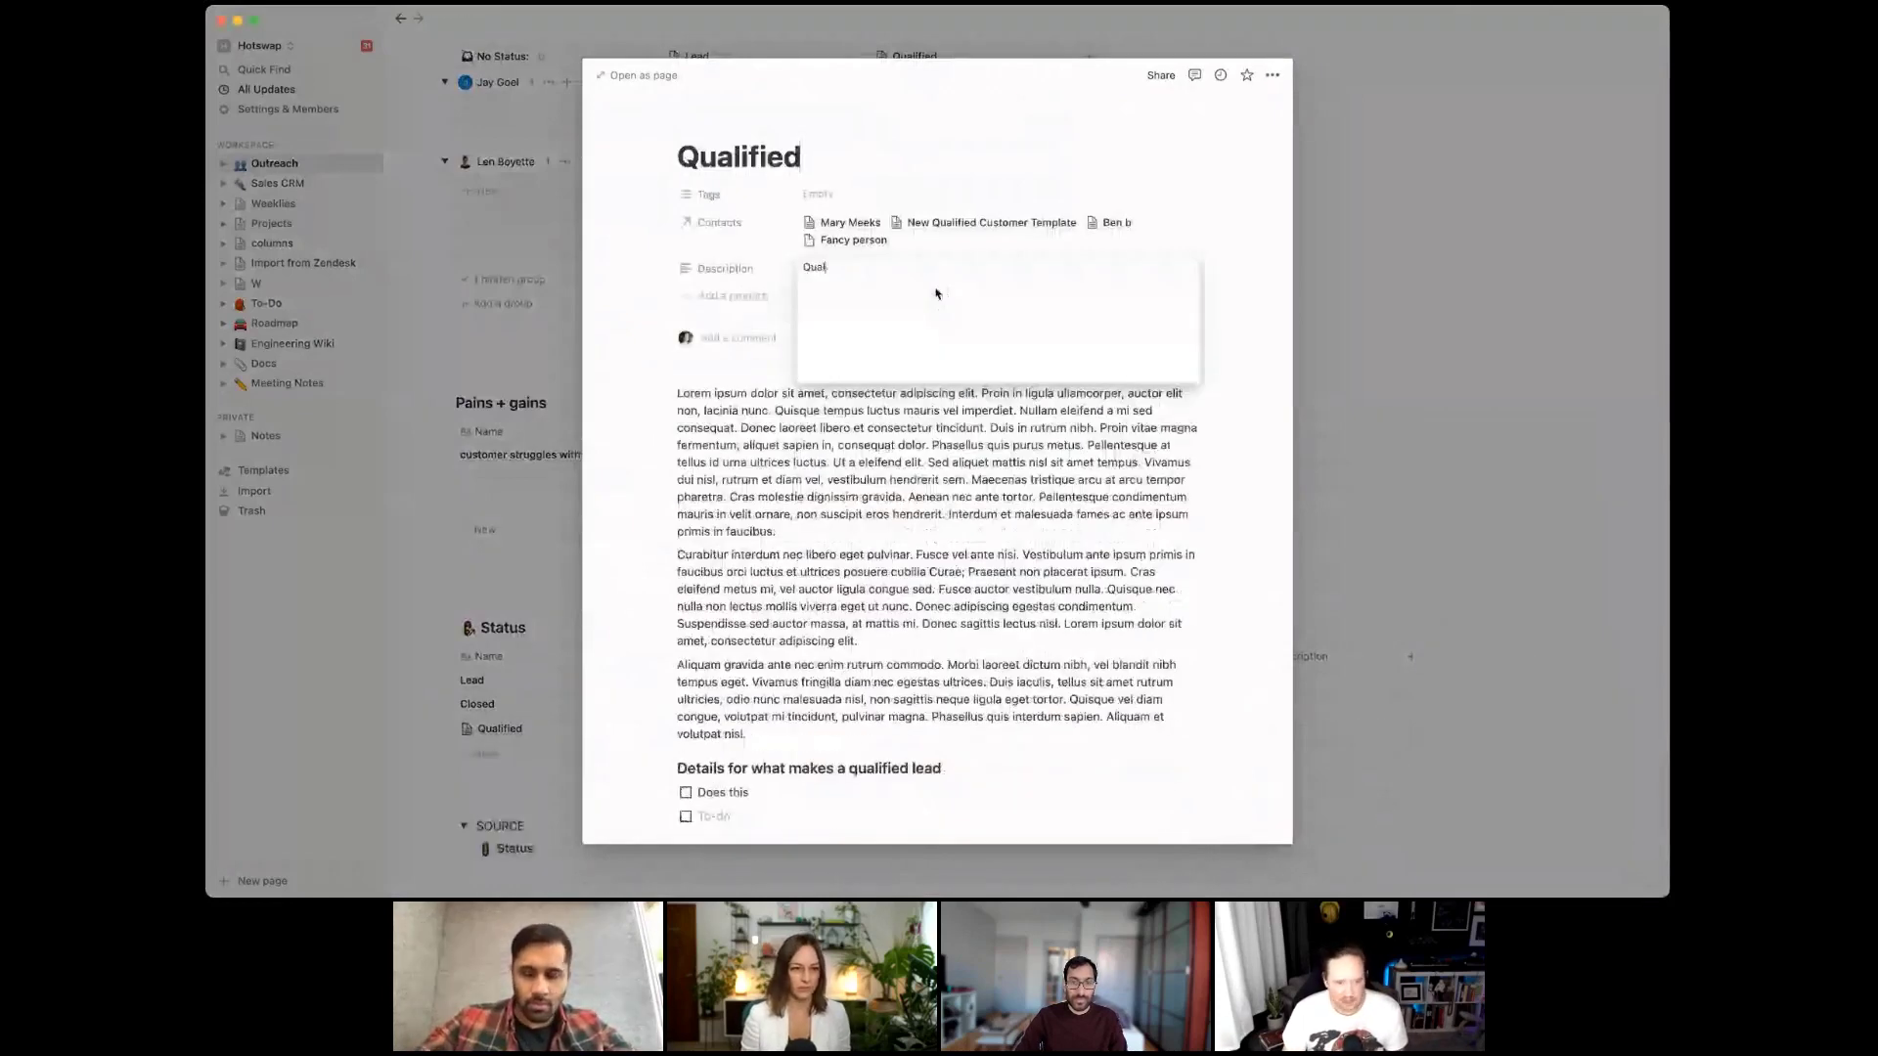
{"action": "type", "text": "ified applicants are "}
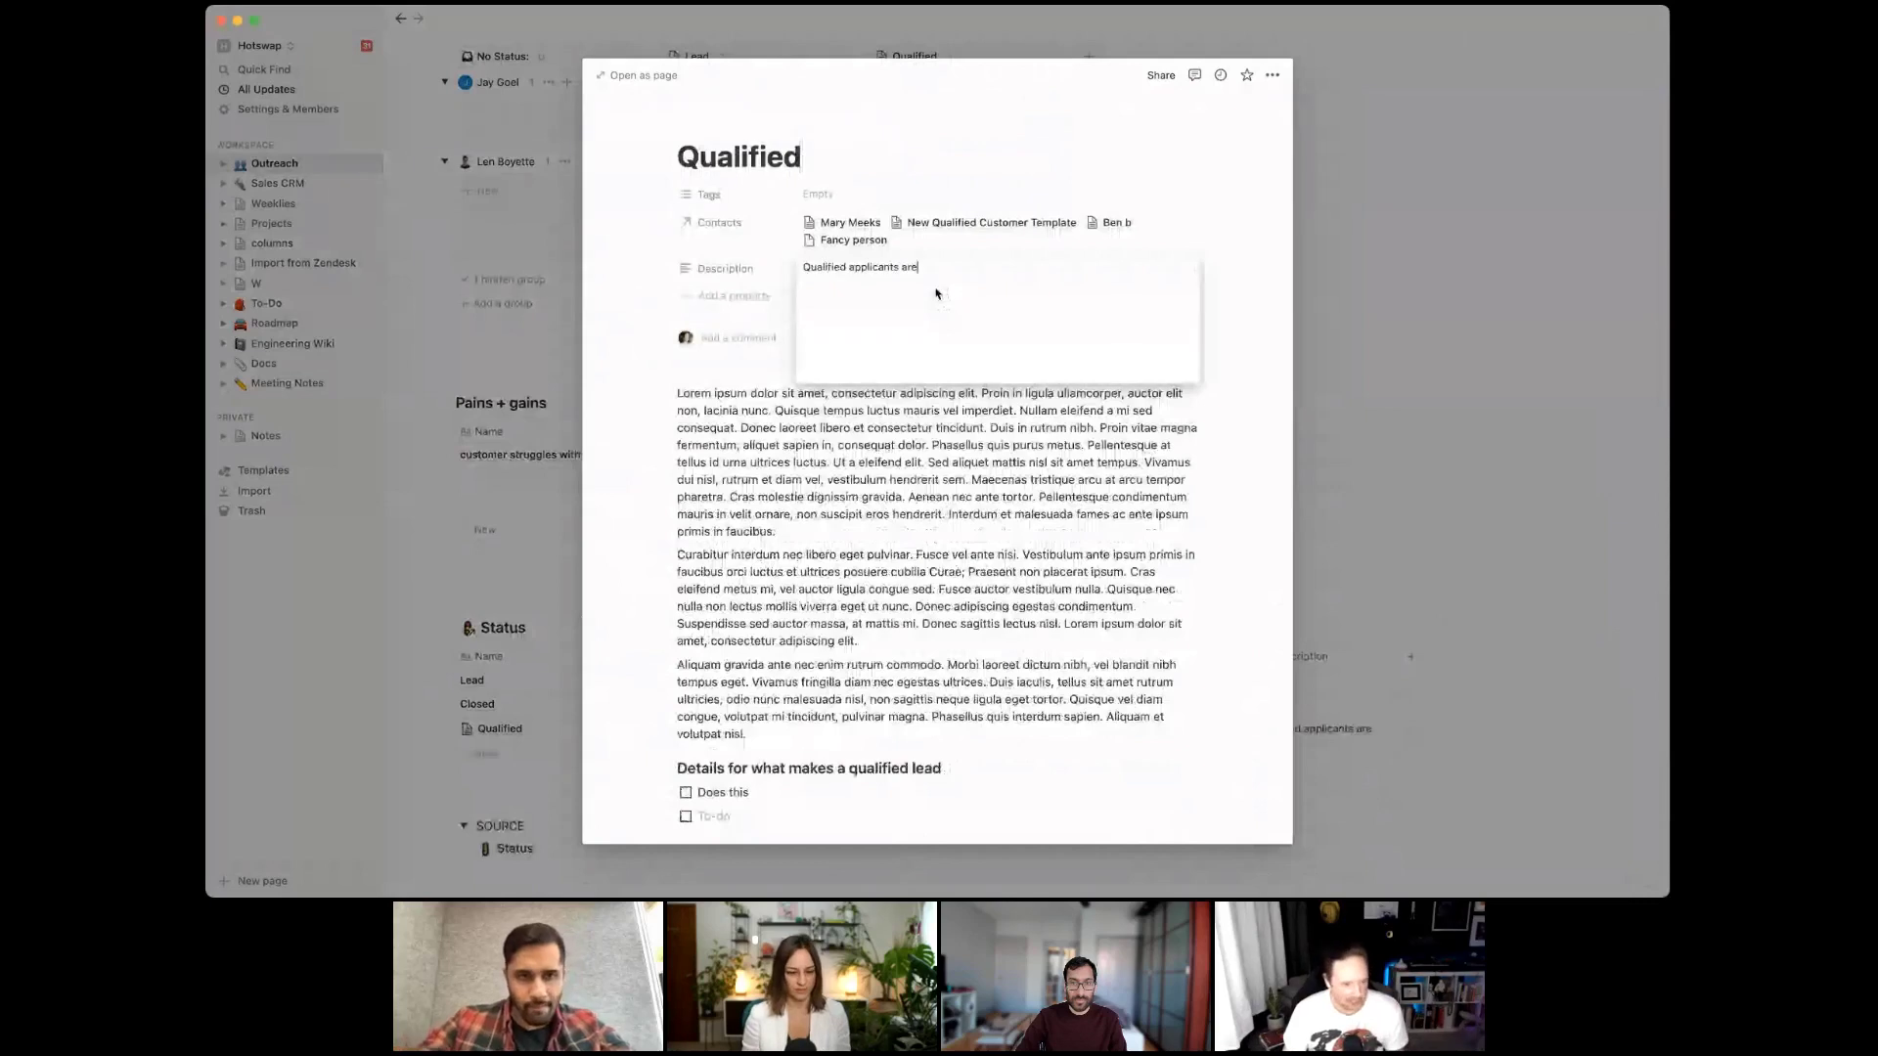
{"action": "type", "text": "X, Y, Z"}
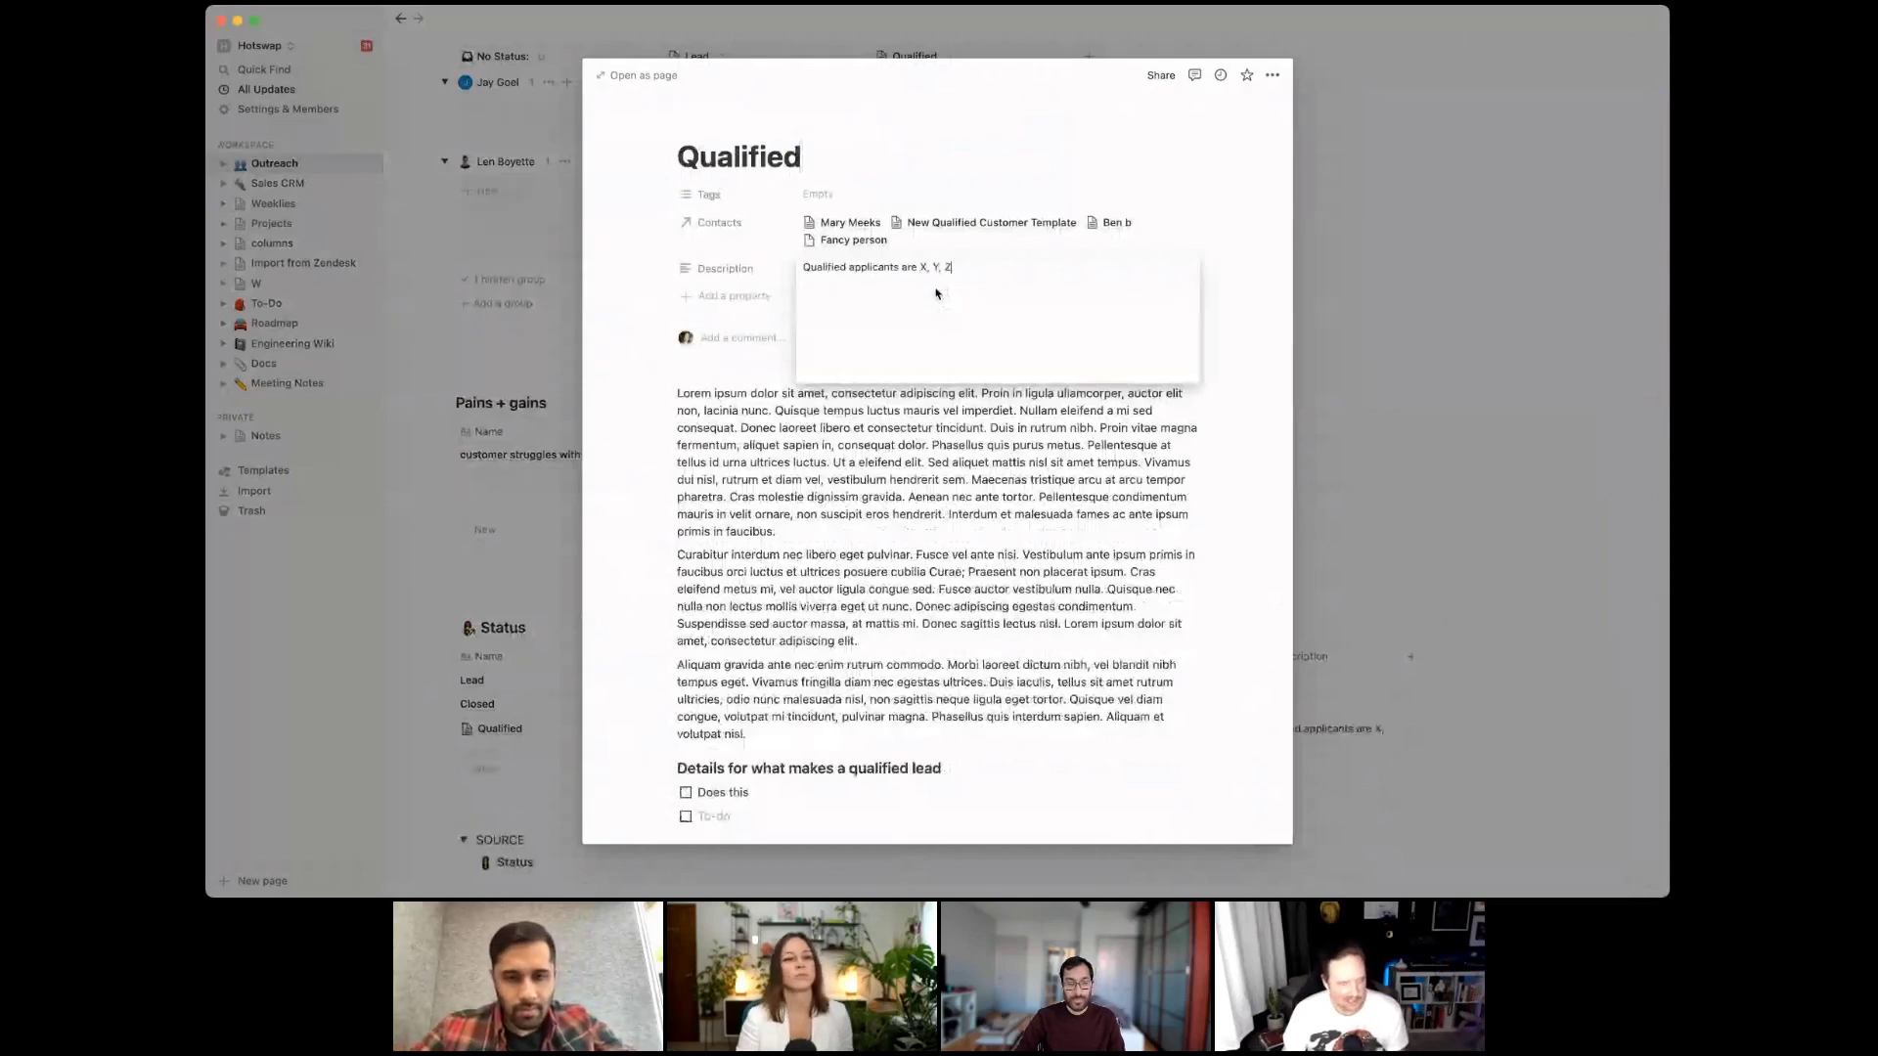
Check the new description on the Fancy person card, then reopen Qualified through its Status relation
{"action": "left_click", "coordinate": [1334, 258]}
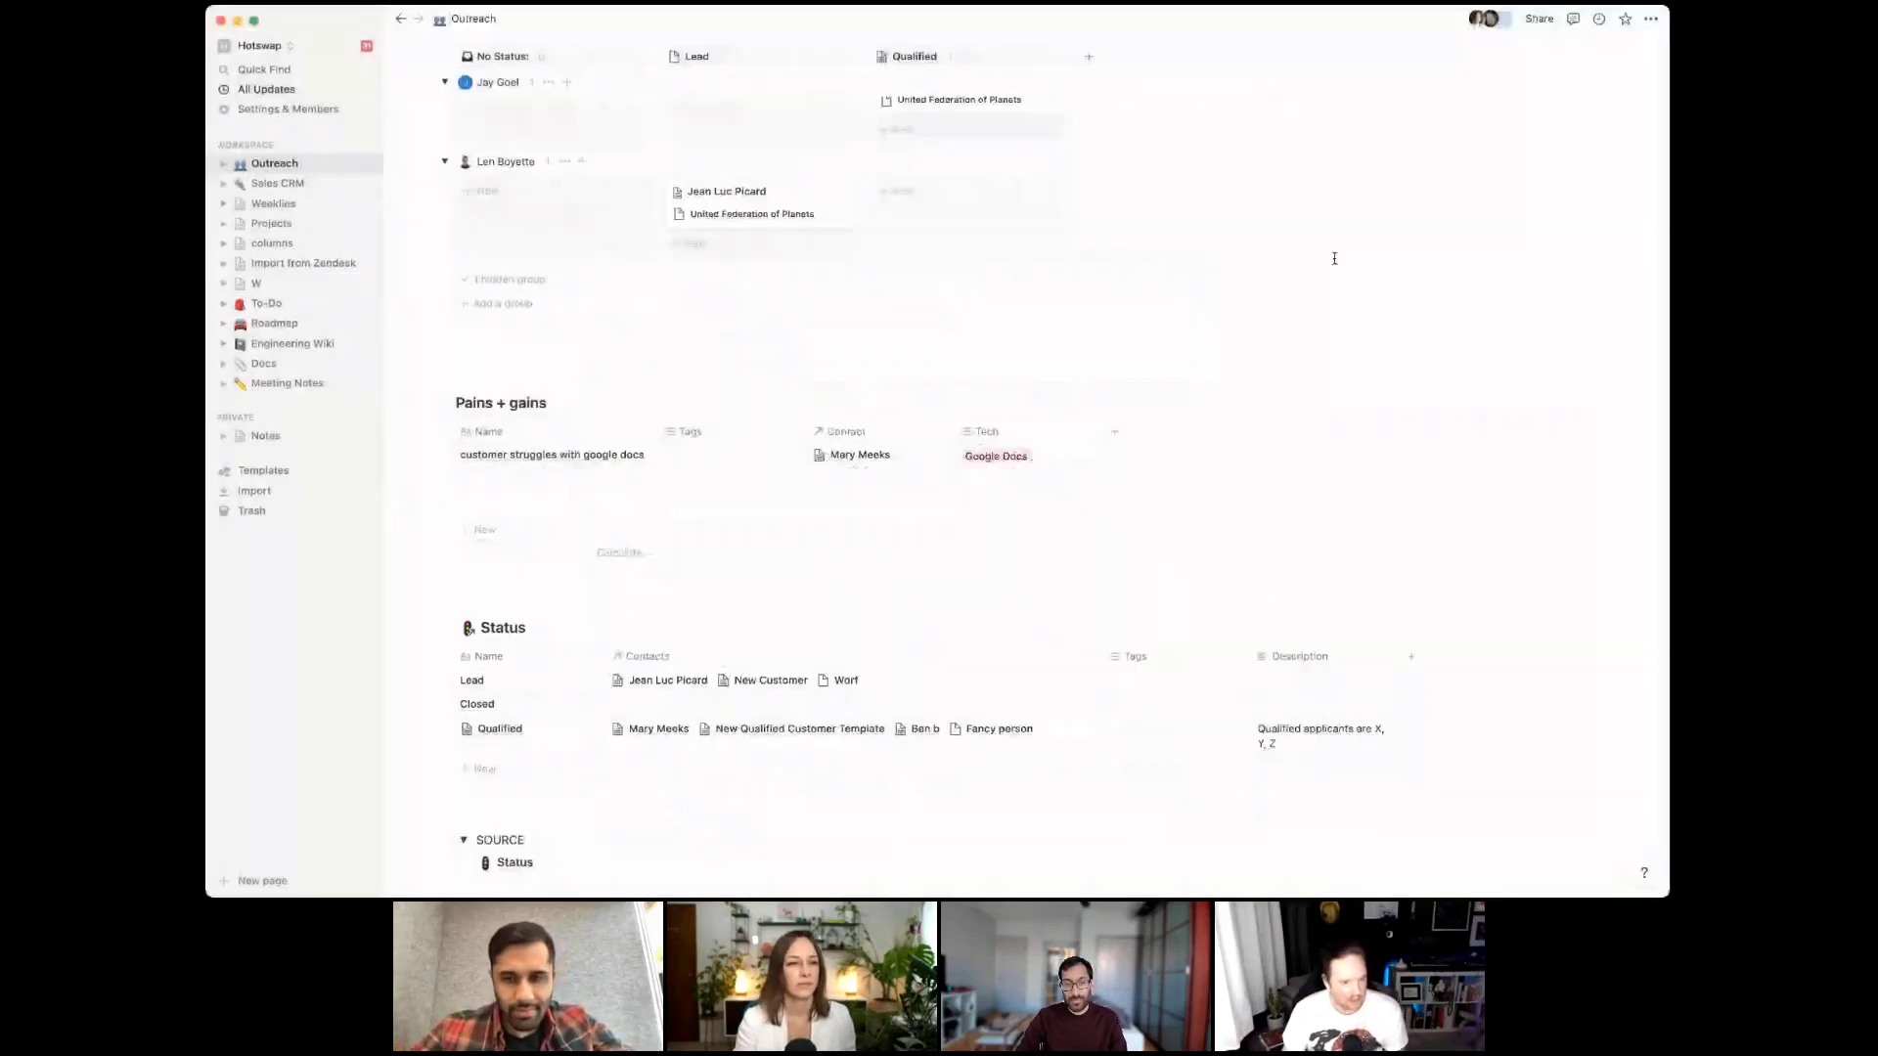
{"action": "scroll", "coordinate": [939, 206], "scroll_direction": "up", "scroll_amount": 2}
{"action": "left_click", "coordinate": [1005, 168]}
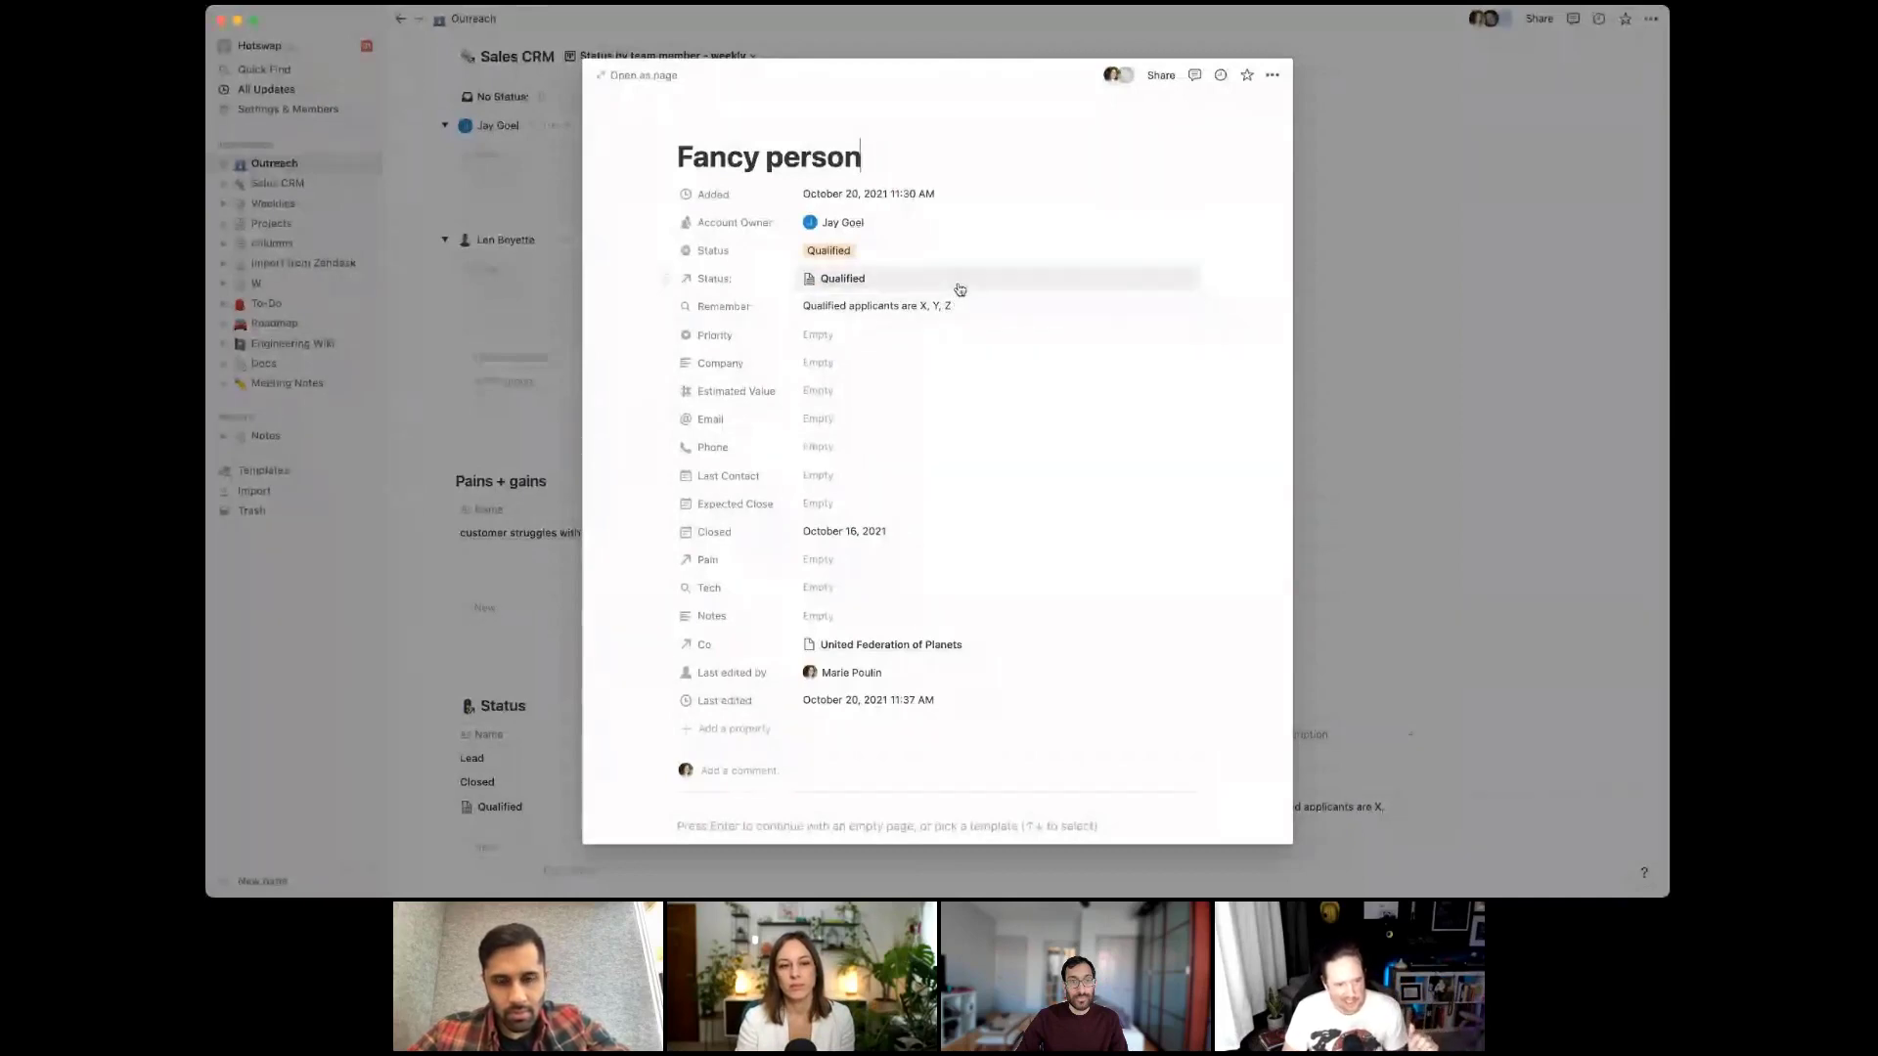
{"action": "left_click", "coordinate": [843, 279]}
{"action": "left_click", "coordinate": [865, 326]}
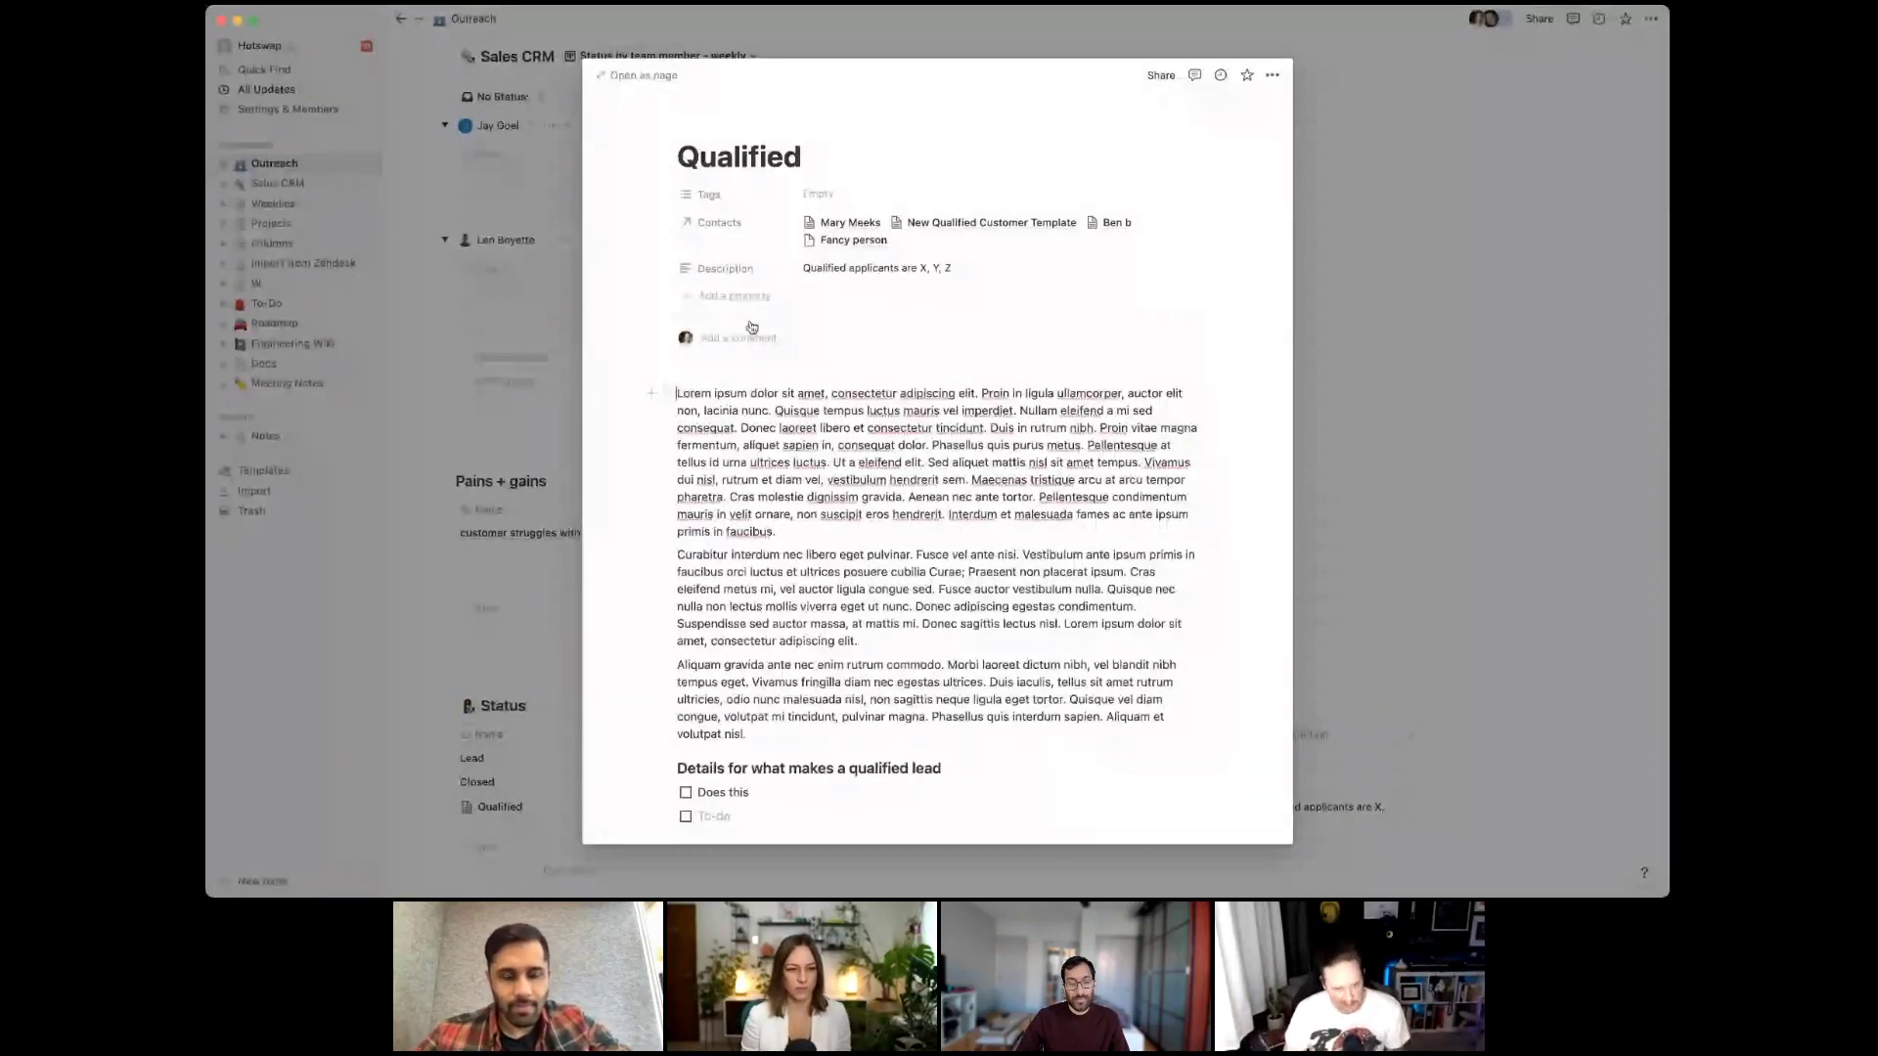
Add 'STEP 1:' and 'Step 2' headings above and below the first paragraph
{"action": "key", "text": "Return"}
{"action": "key", "text": "Up"}
{"action": "type", "text": "STEP 1:"}
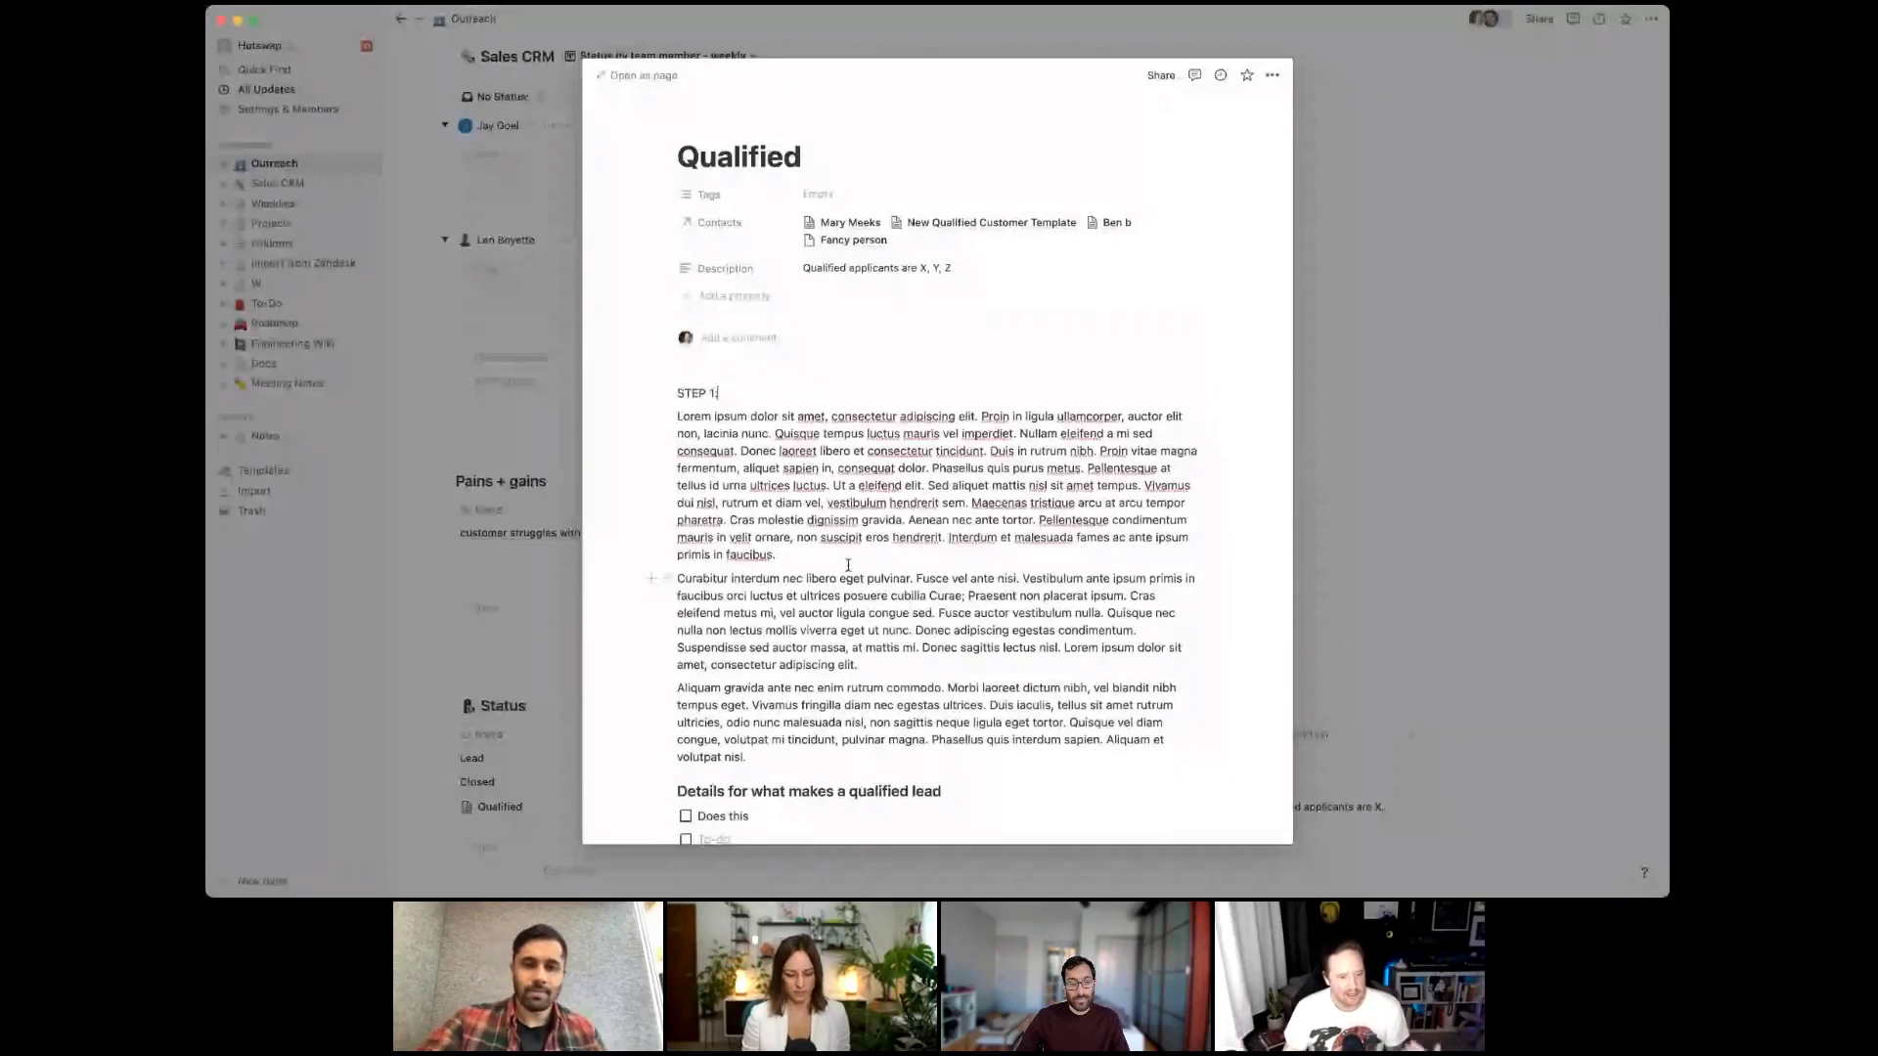
{"action": "left_click", "coordinate": [871, 555]}
{"action": "key", "text": "Return"}
{"action": "type", "text": "Step 2"}
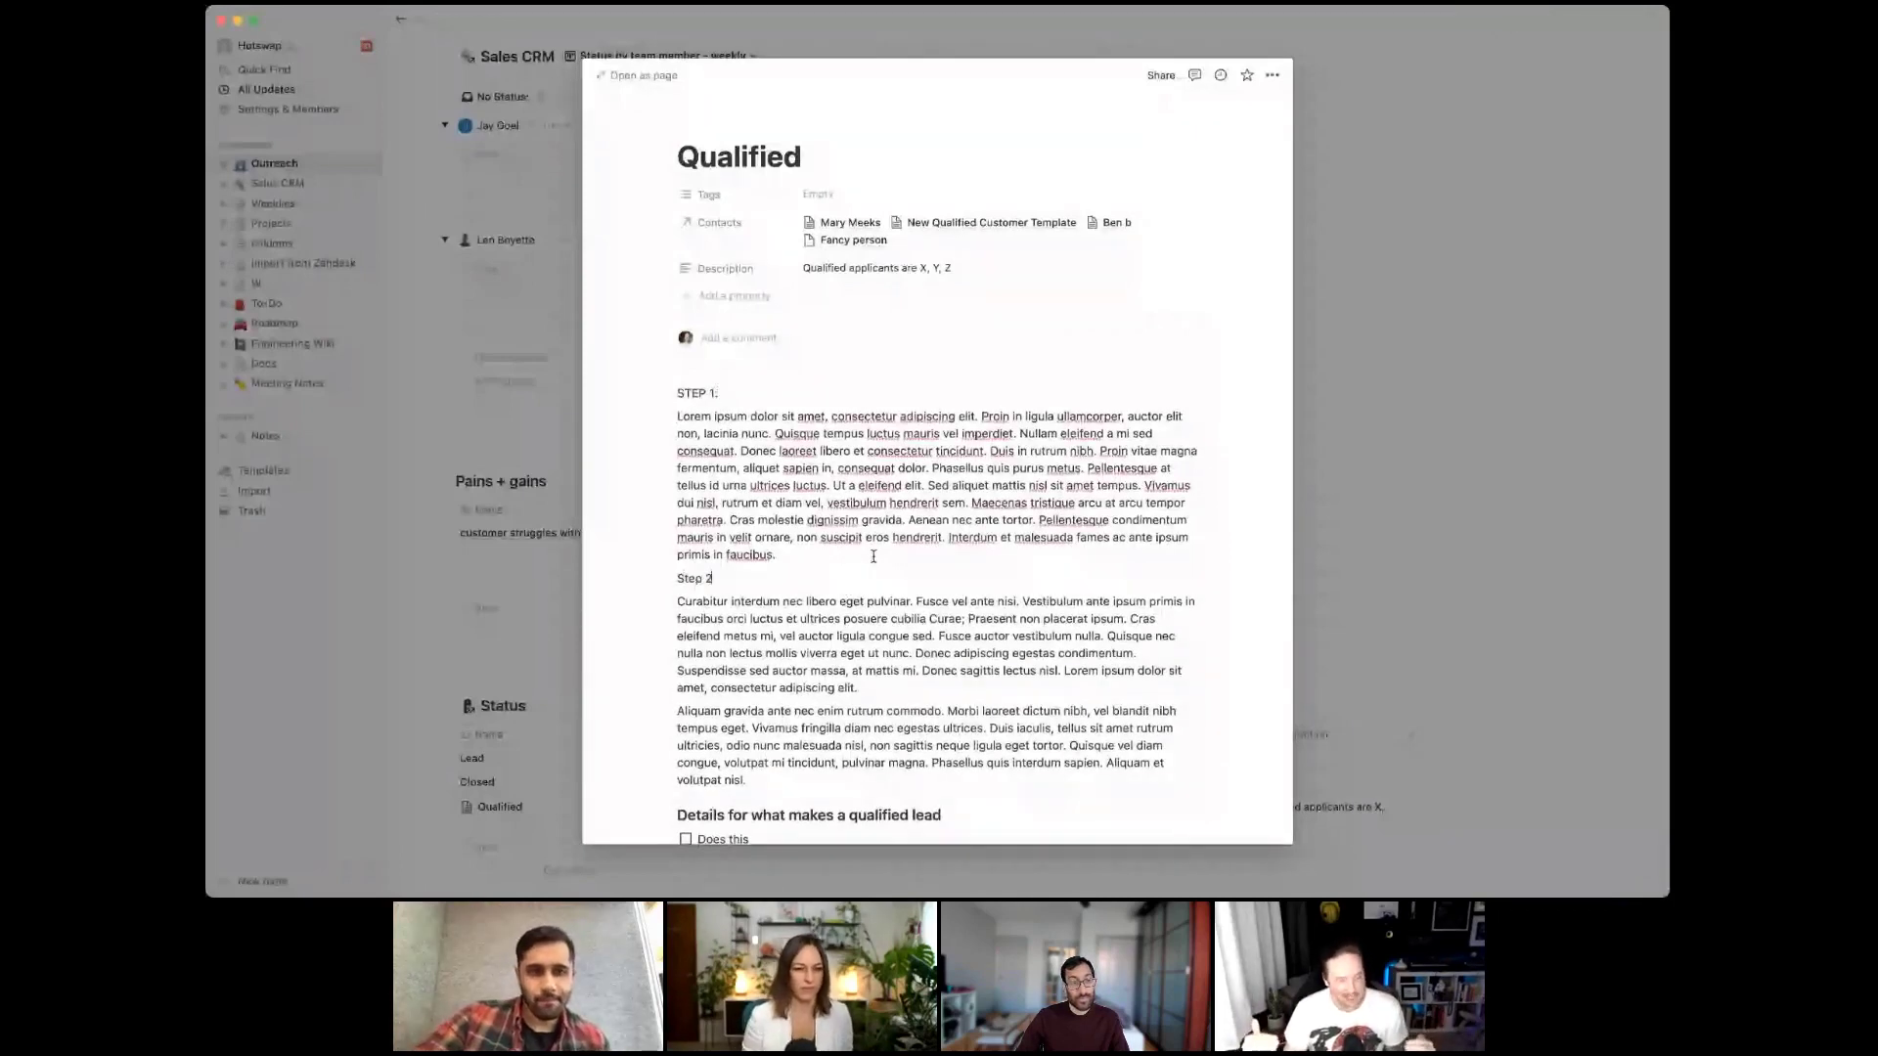
{"action": "key", "text": "super+alt+2"}
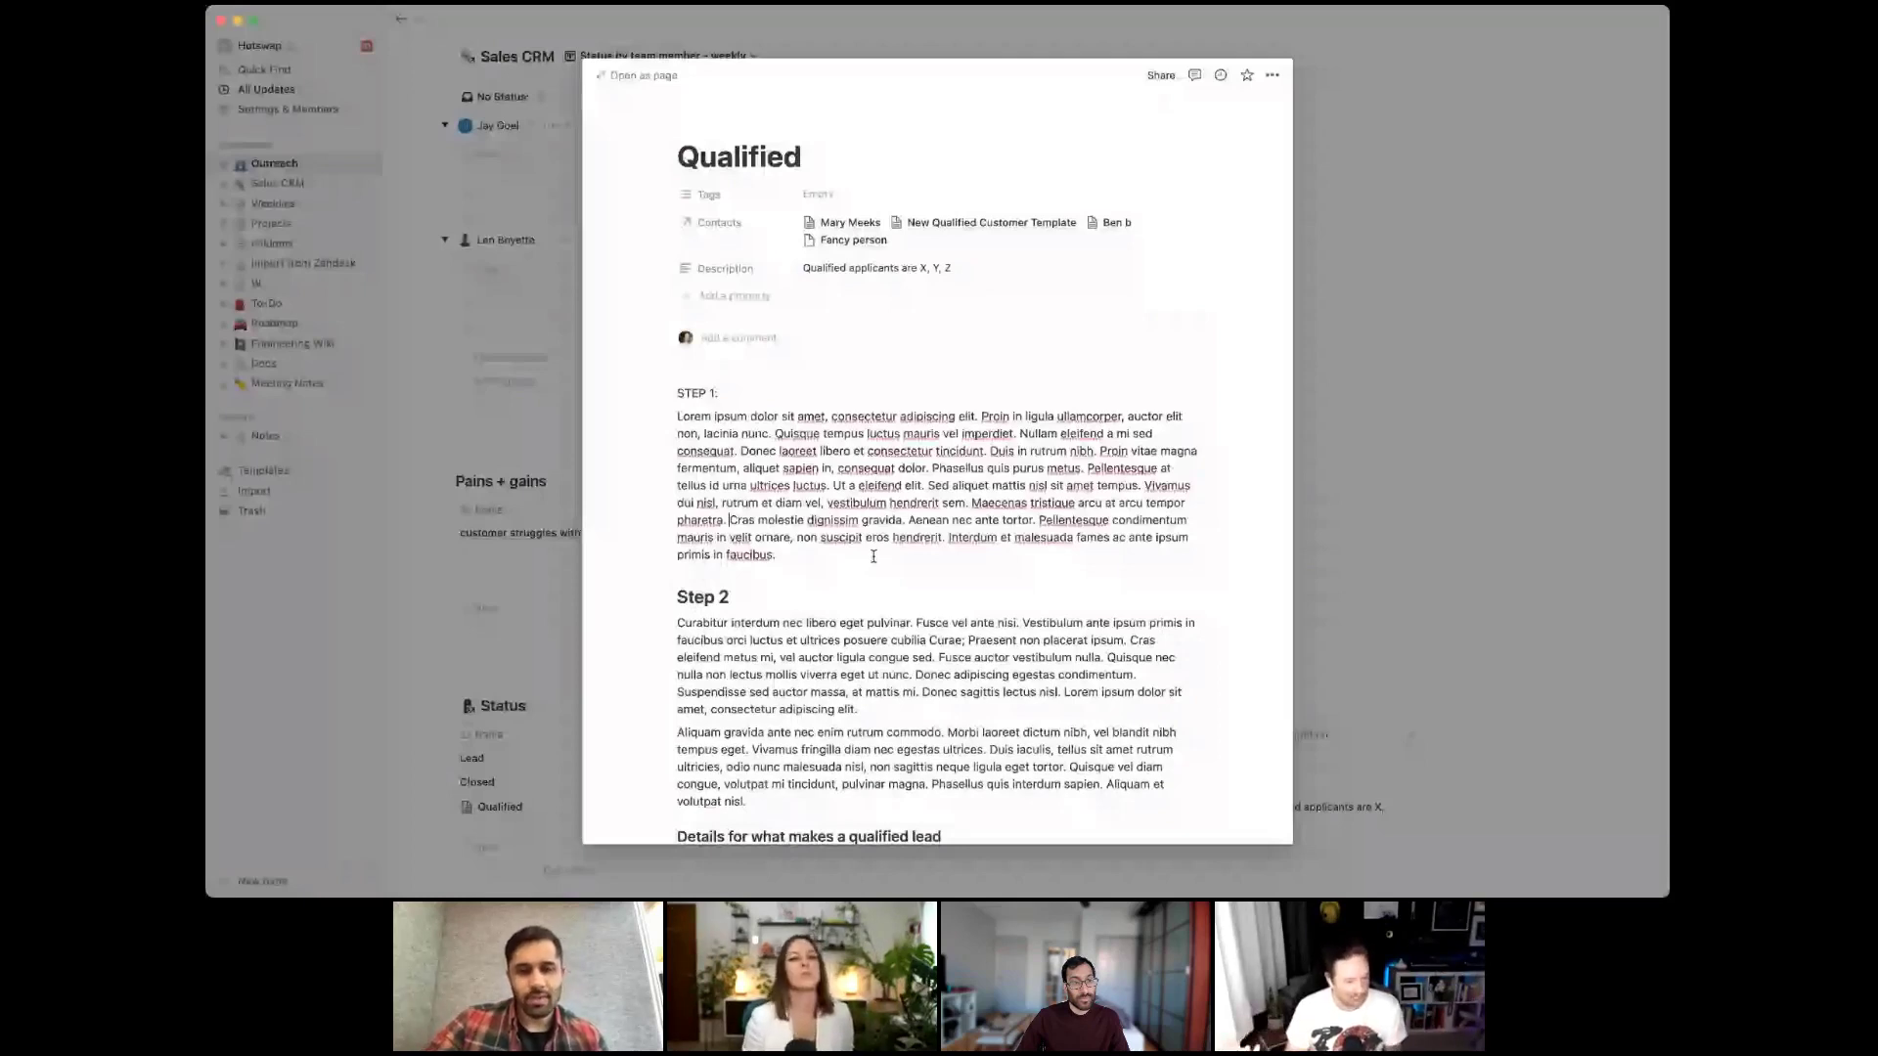
{"action": "left_click", "coordinate": [841, 395]}
{"action": "key", "text": "super+alt+2"}
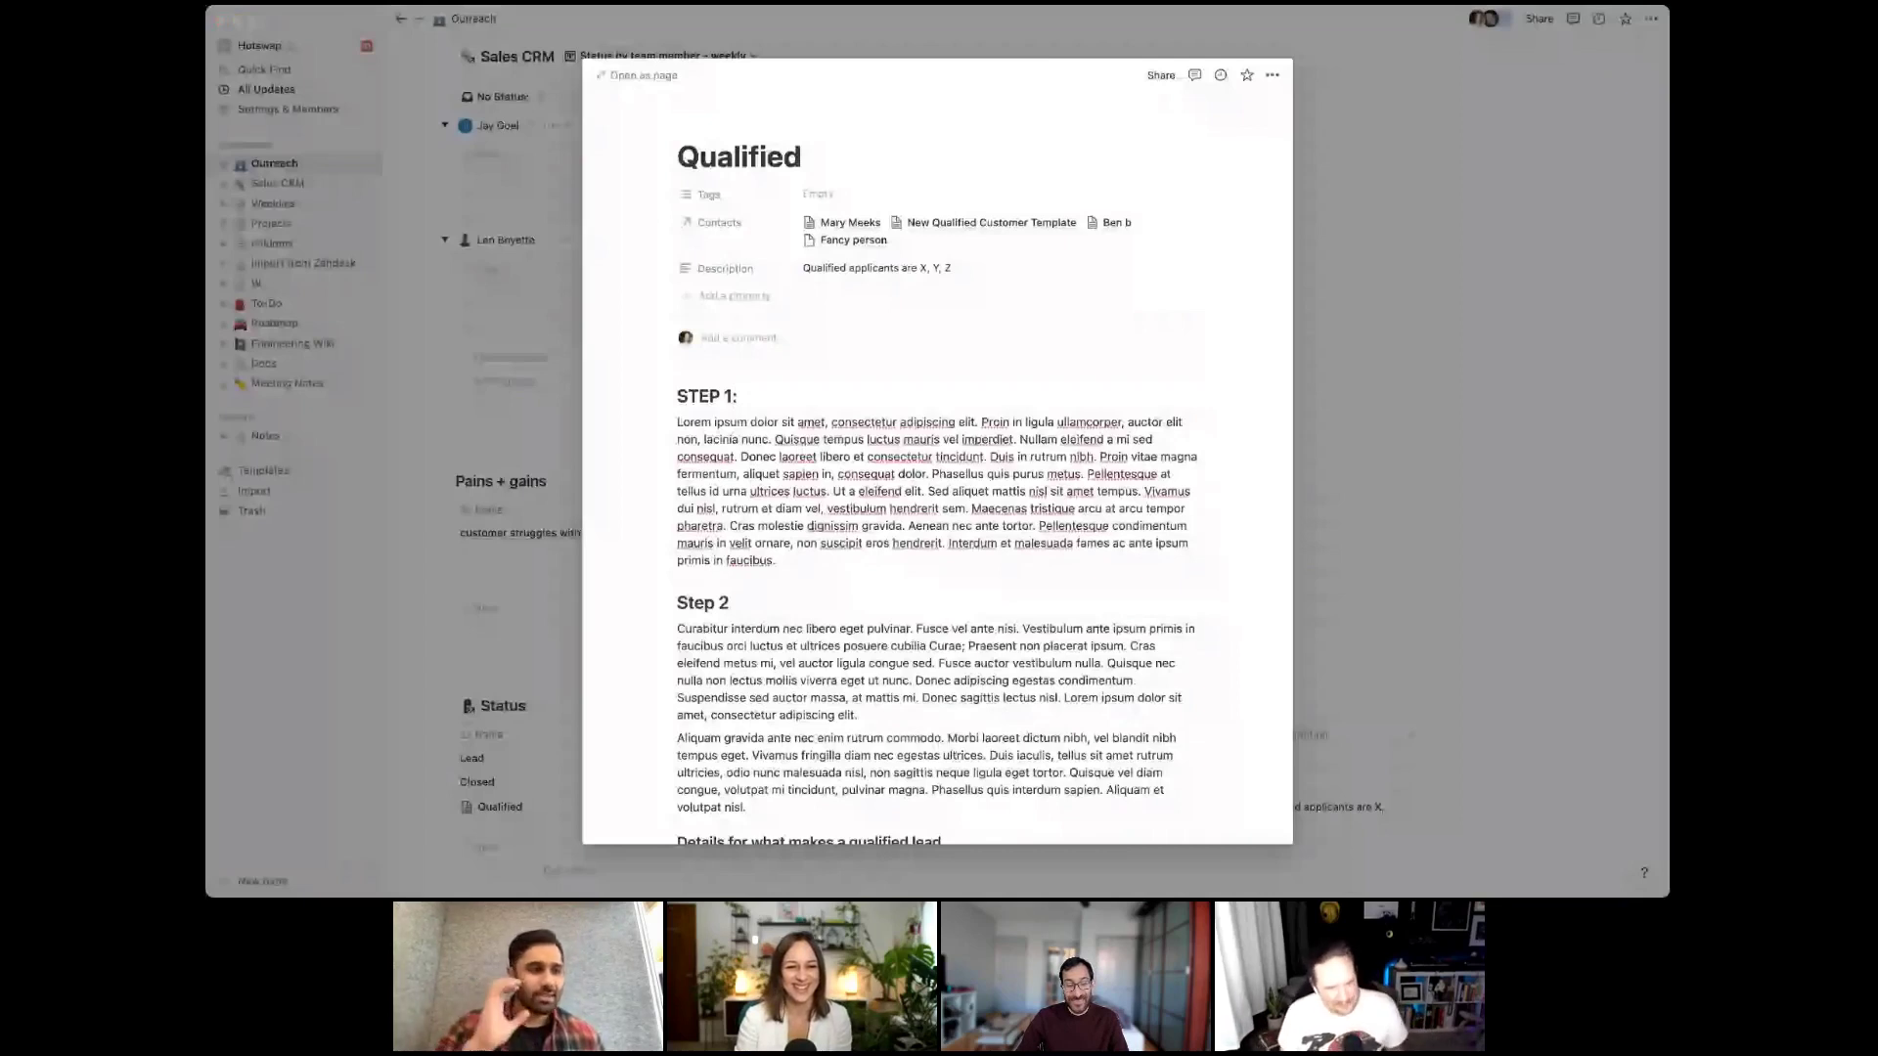
Break the first paragraph into separate sentences at Quisque tempus and Nullam eleifend
{"action": "key", "text": "Return"}
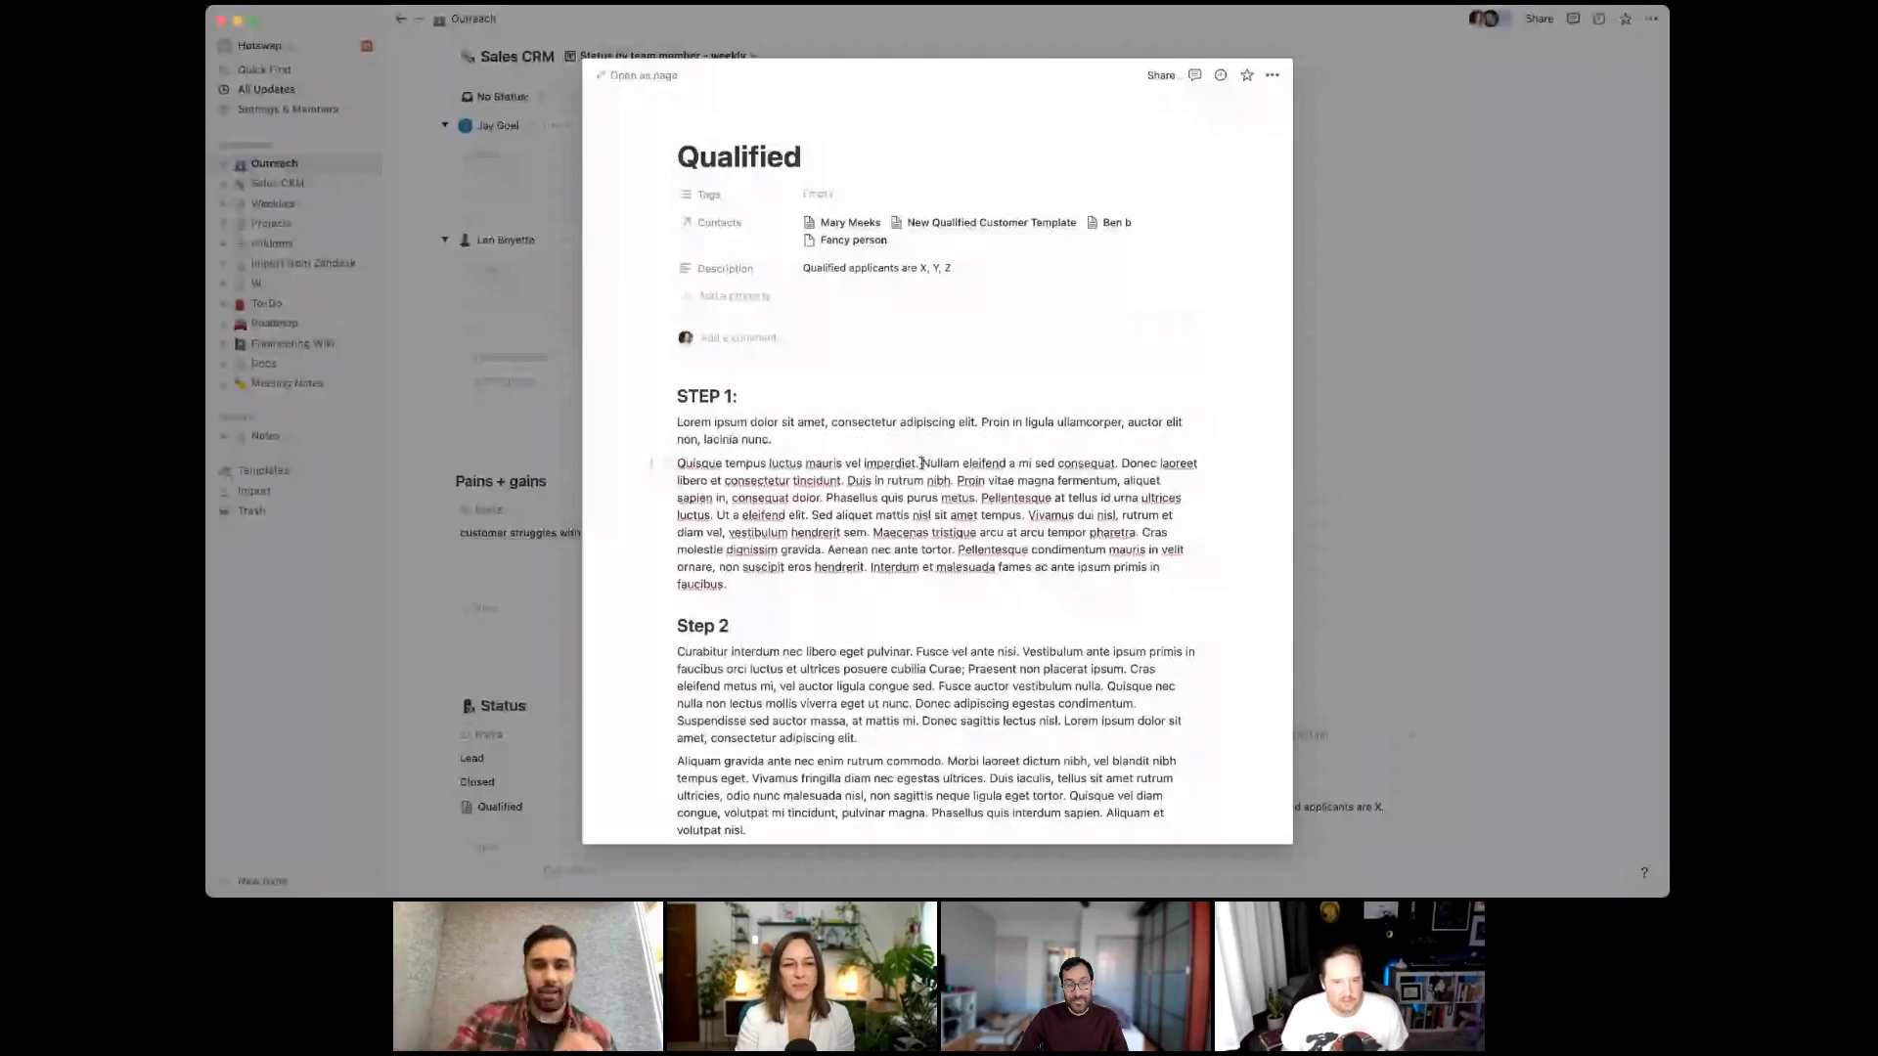
{"action": "left_click", "coordinate": [921, 464]}
{"action": "key", "text": "Return"}
{"action": "left_click", "coordinate": [678, 486]}
{"action": "key", "text": "Return"}
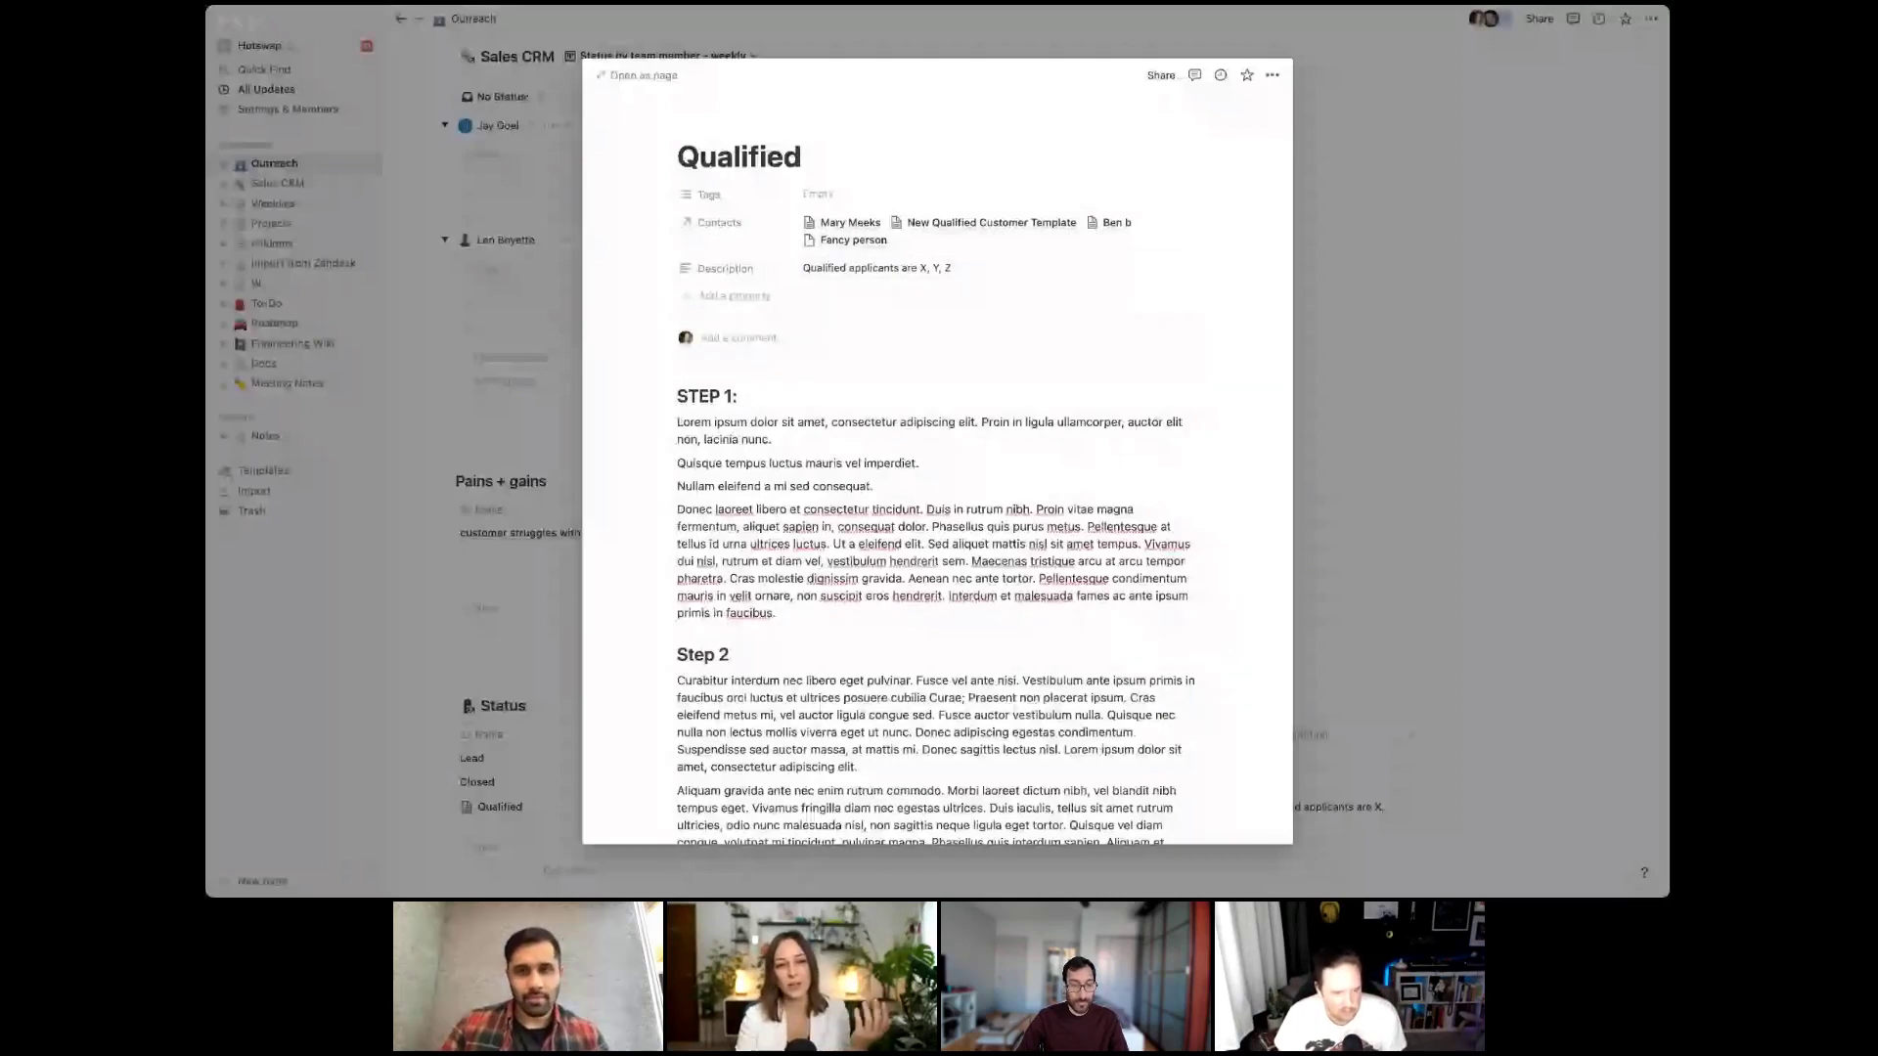
Open the Fancy person contact page from the Contacts relation
{"action": "left_click", "coordinate": [875, 246]}
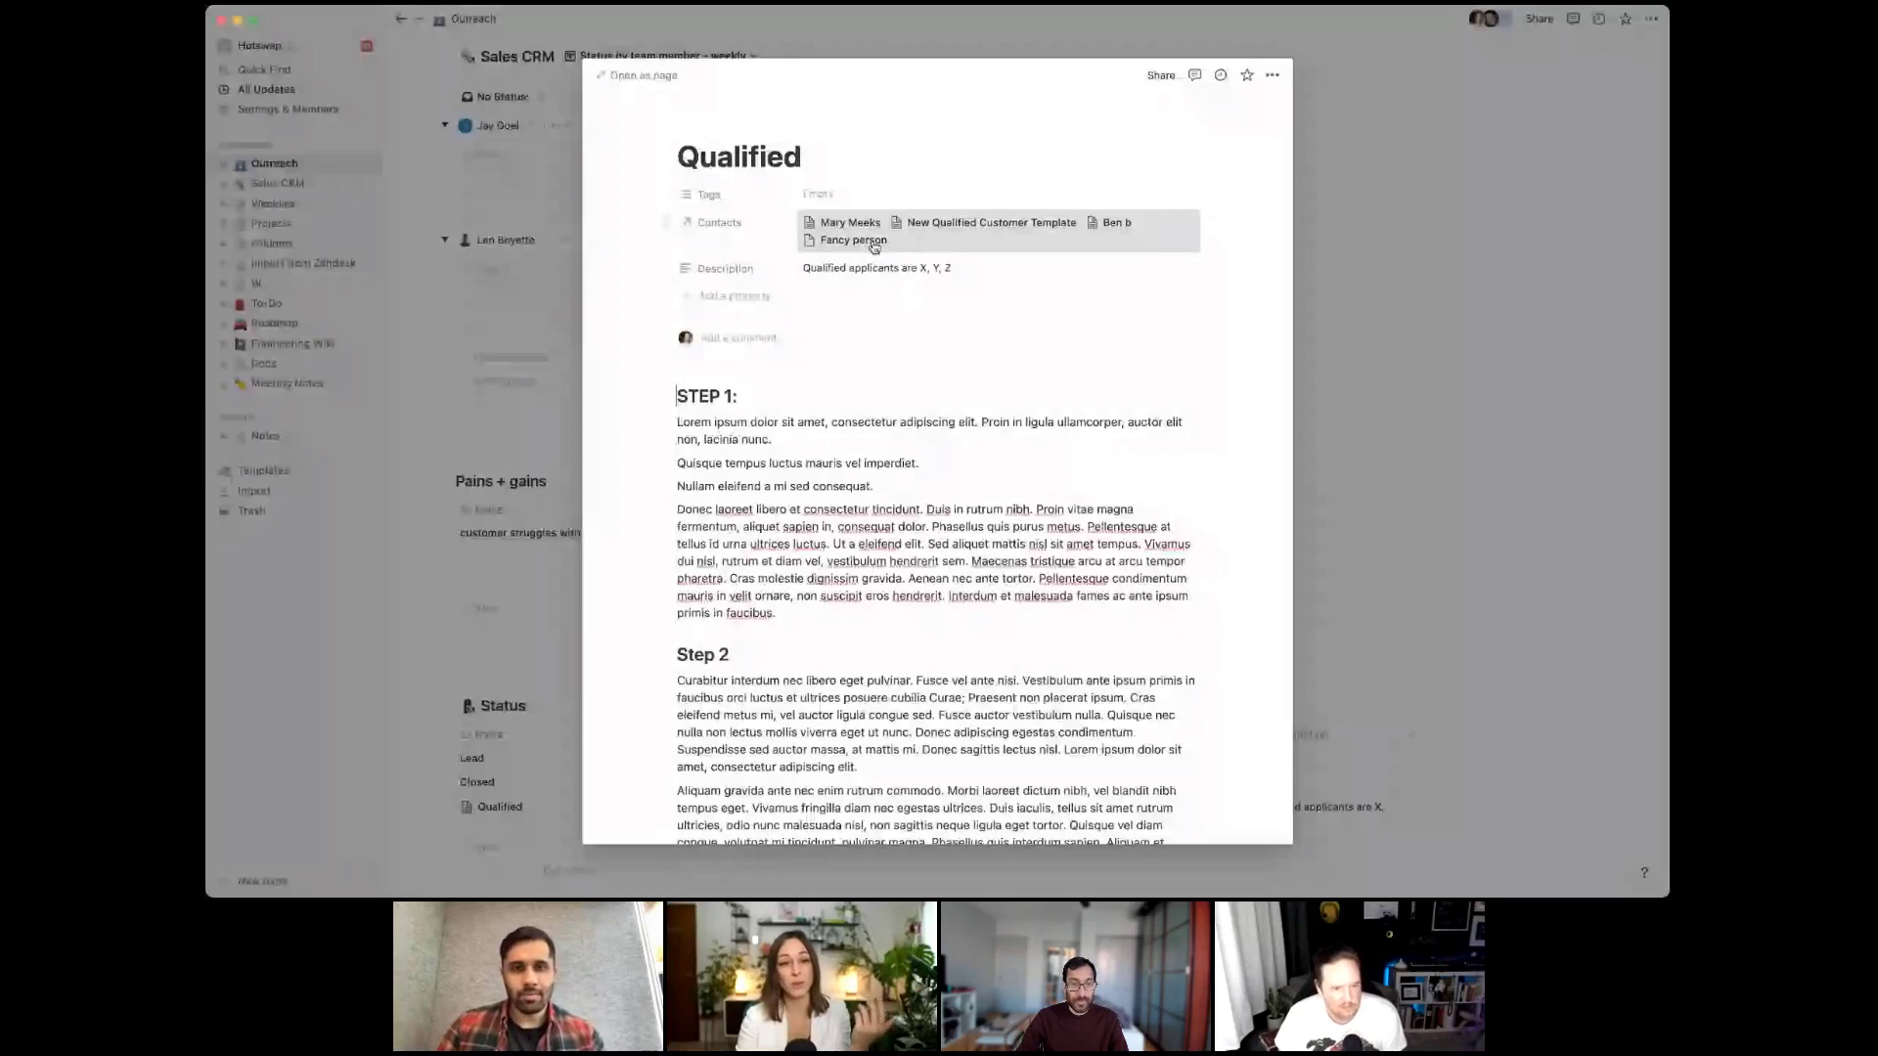
{"action": "left_click", "coordinate": [875, 246]}
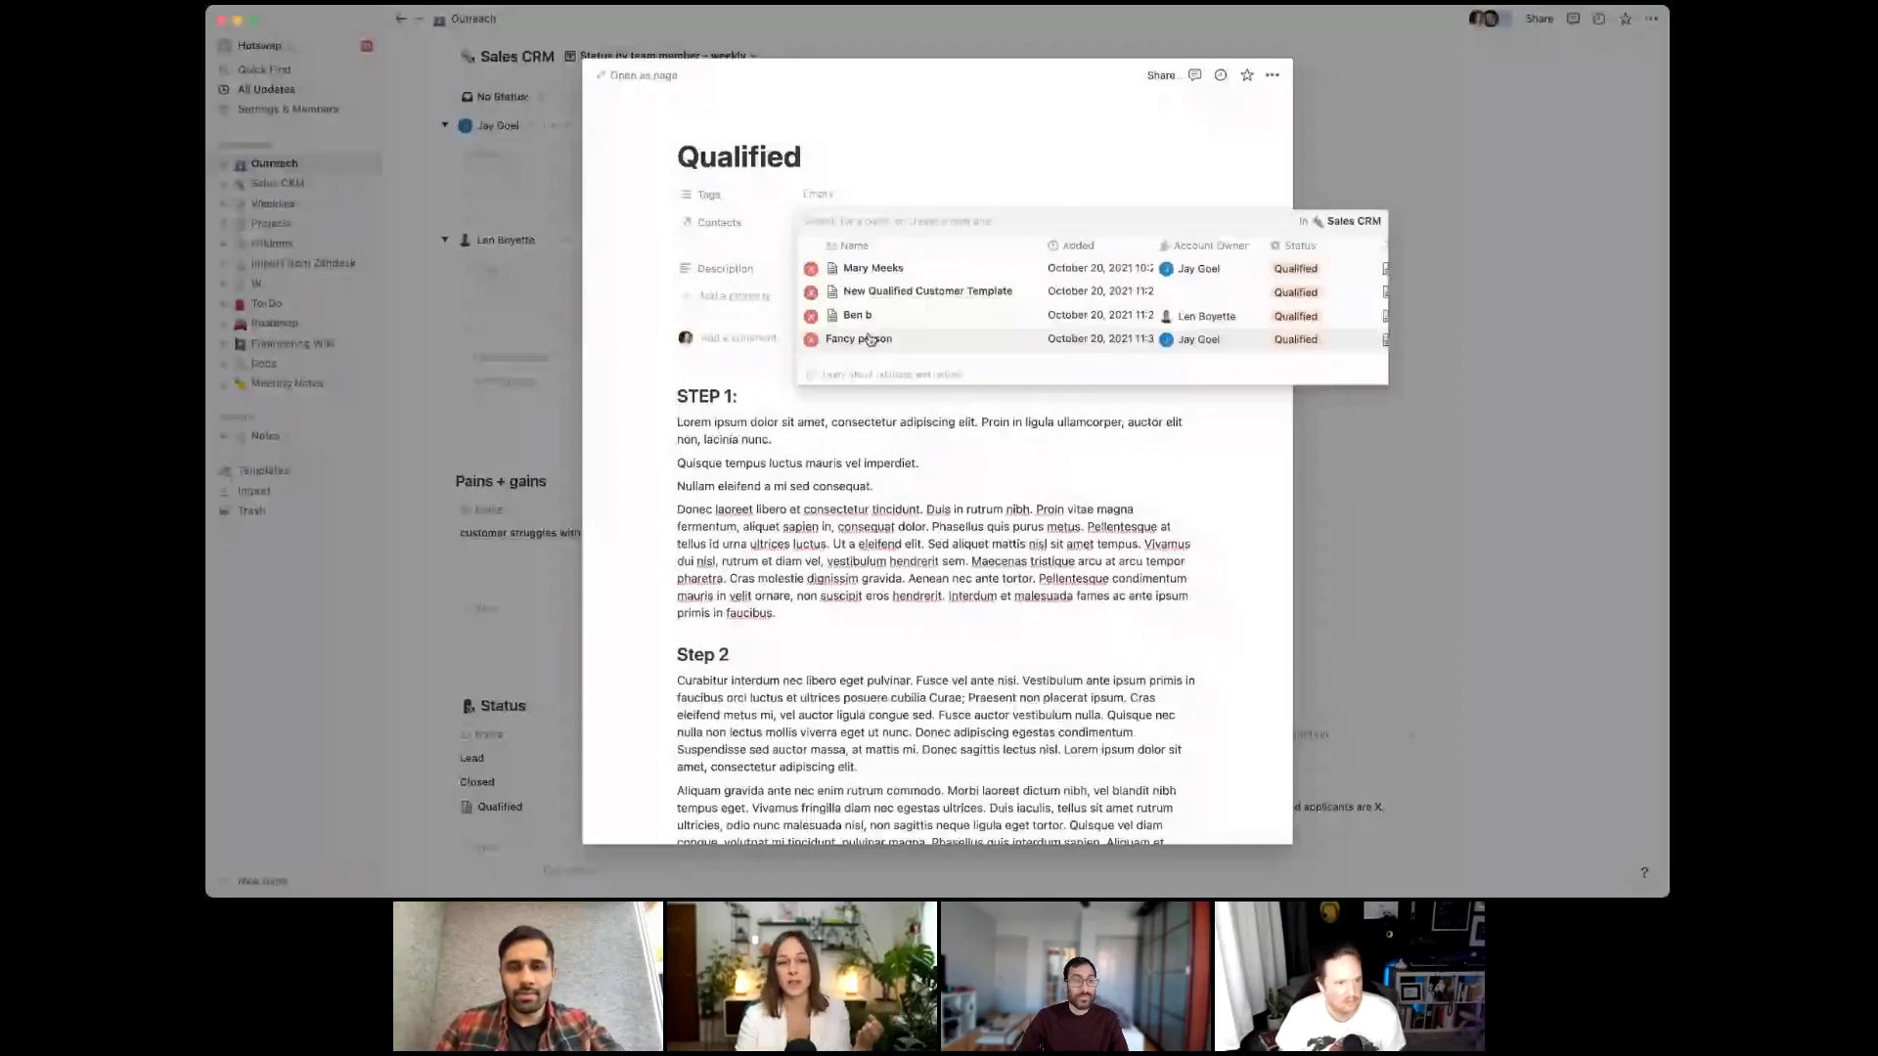
{"action": "left_click", "coordinate": [869, 340]}
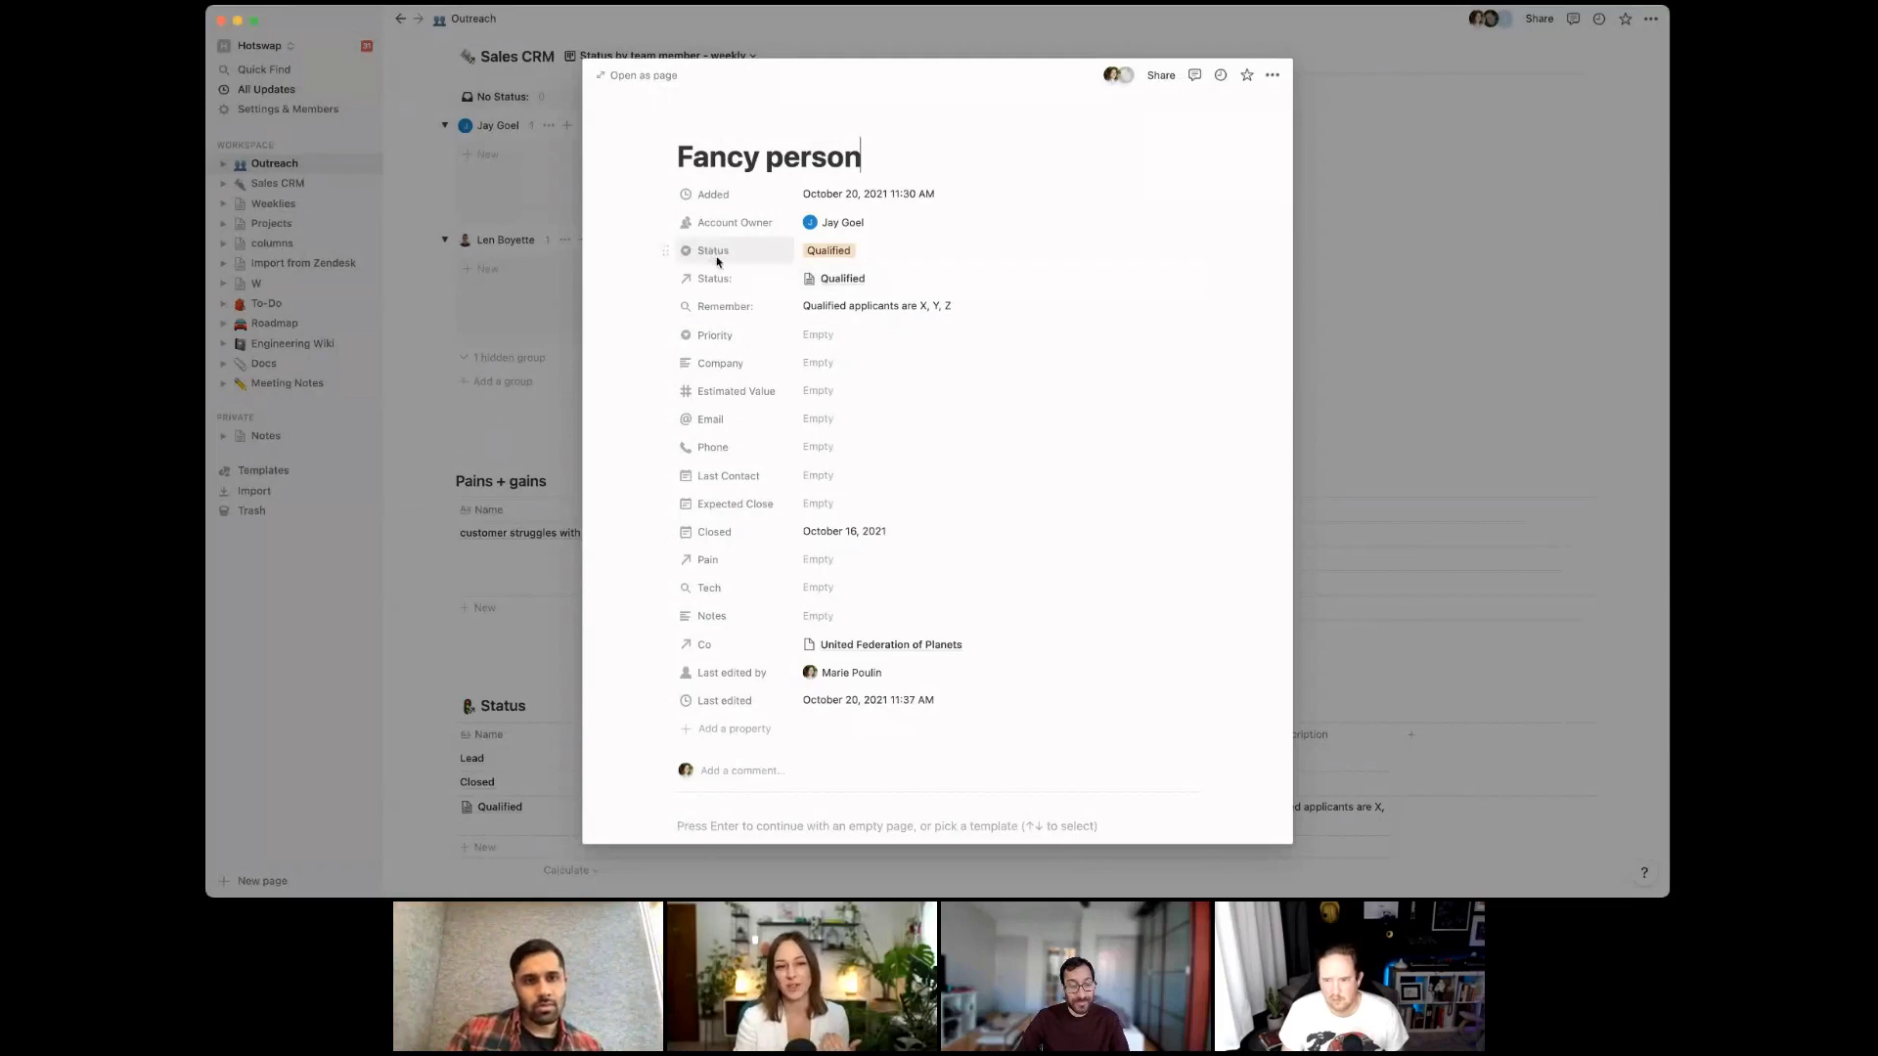
Delete the old select-type Status property from Fancy person's page
{"action": "left_click", "coordinate": [829, 250]}
{"action": "left_click", "coordinate": [732, 258]}
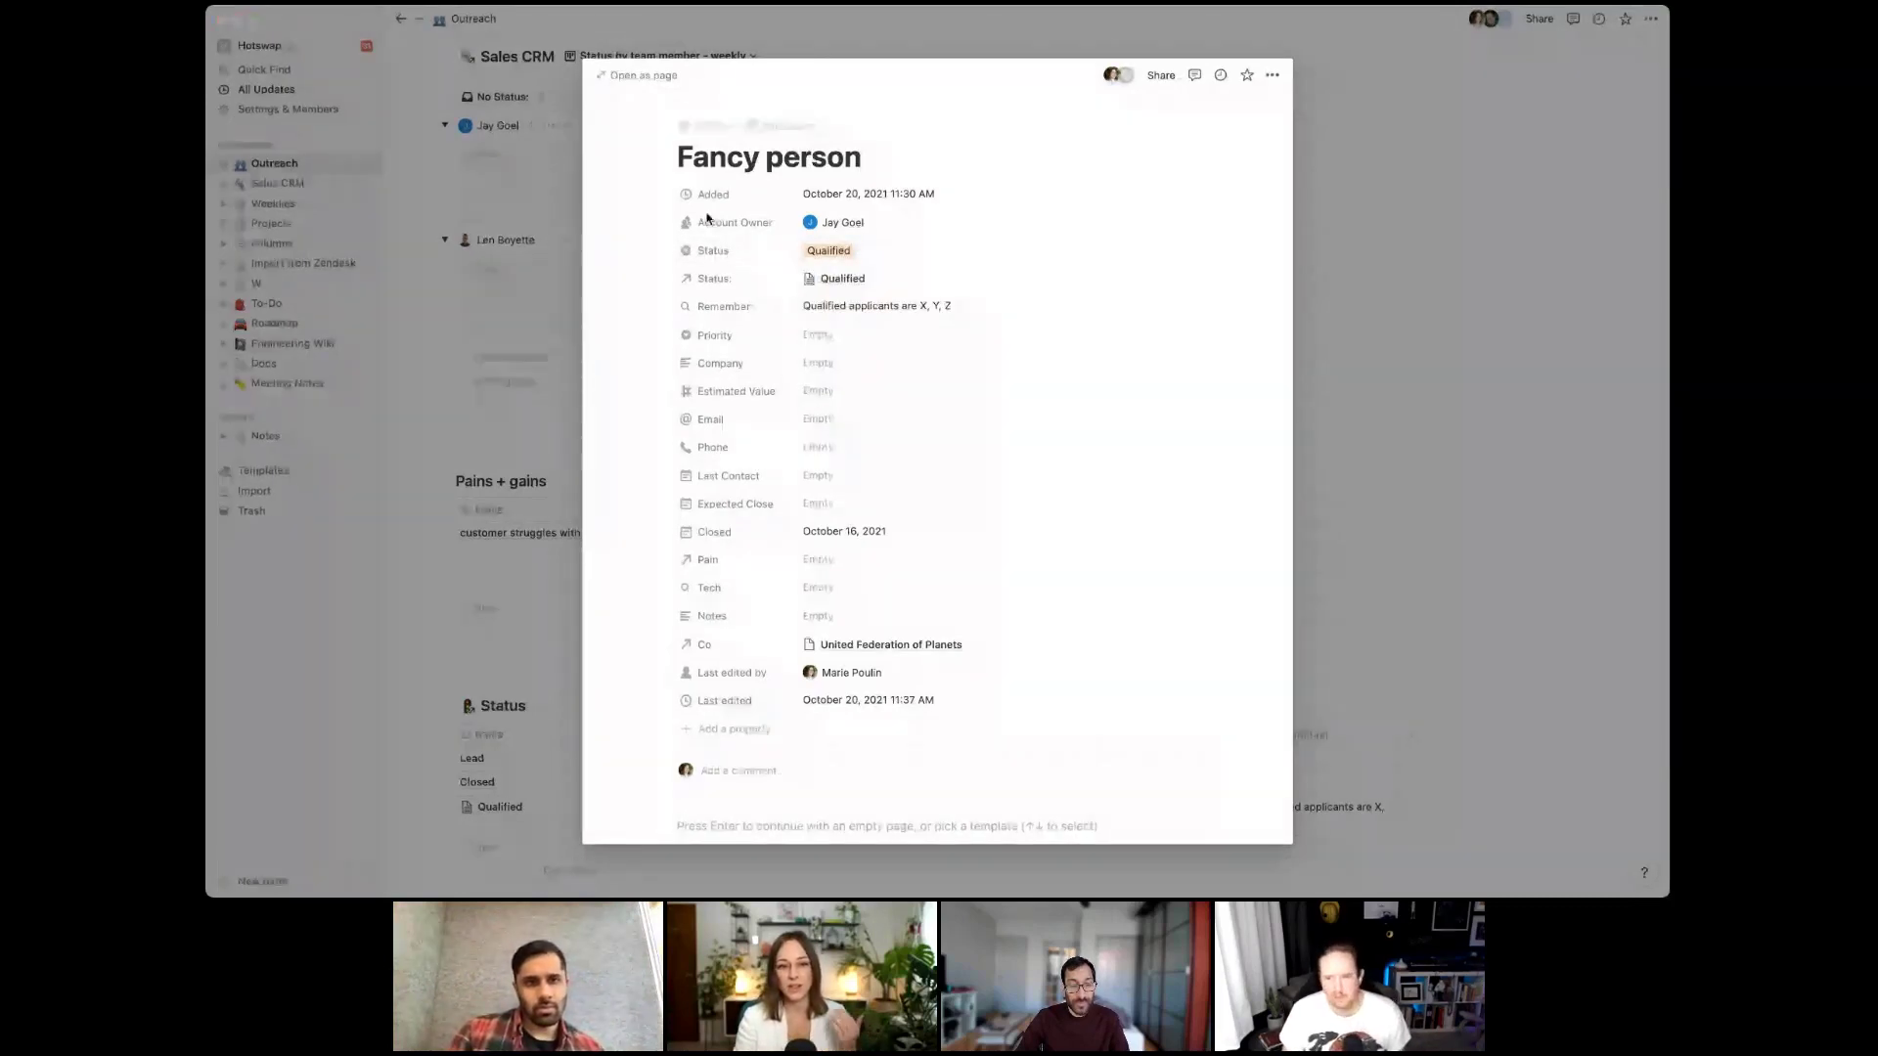
{"action": "left_click", "coordinate": [738, 255]}
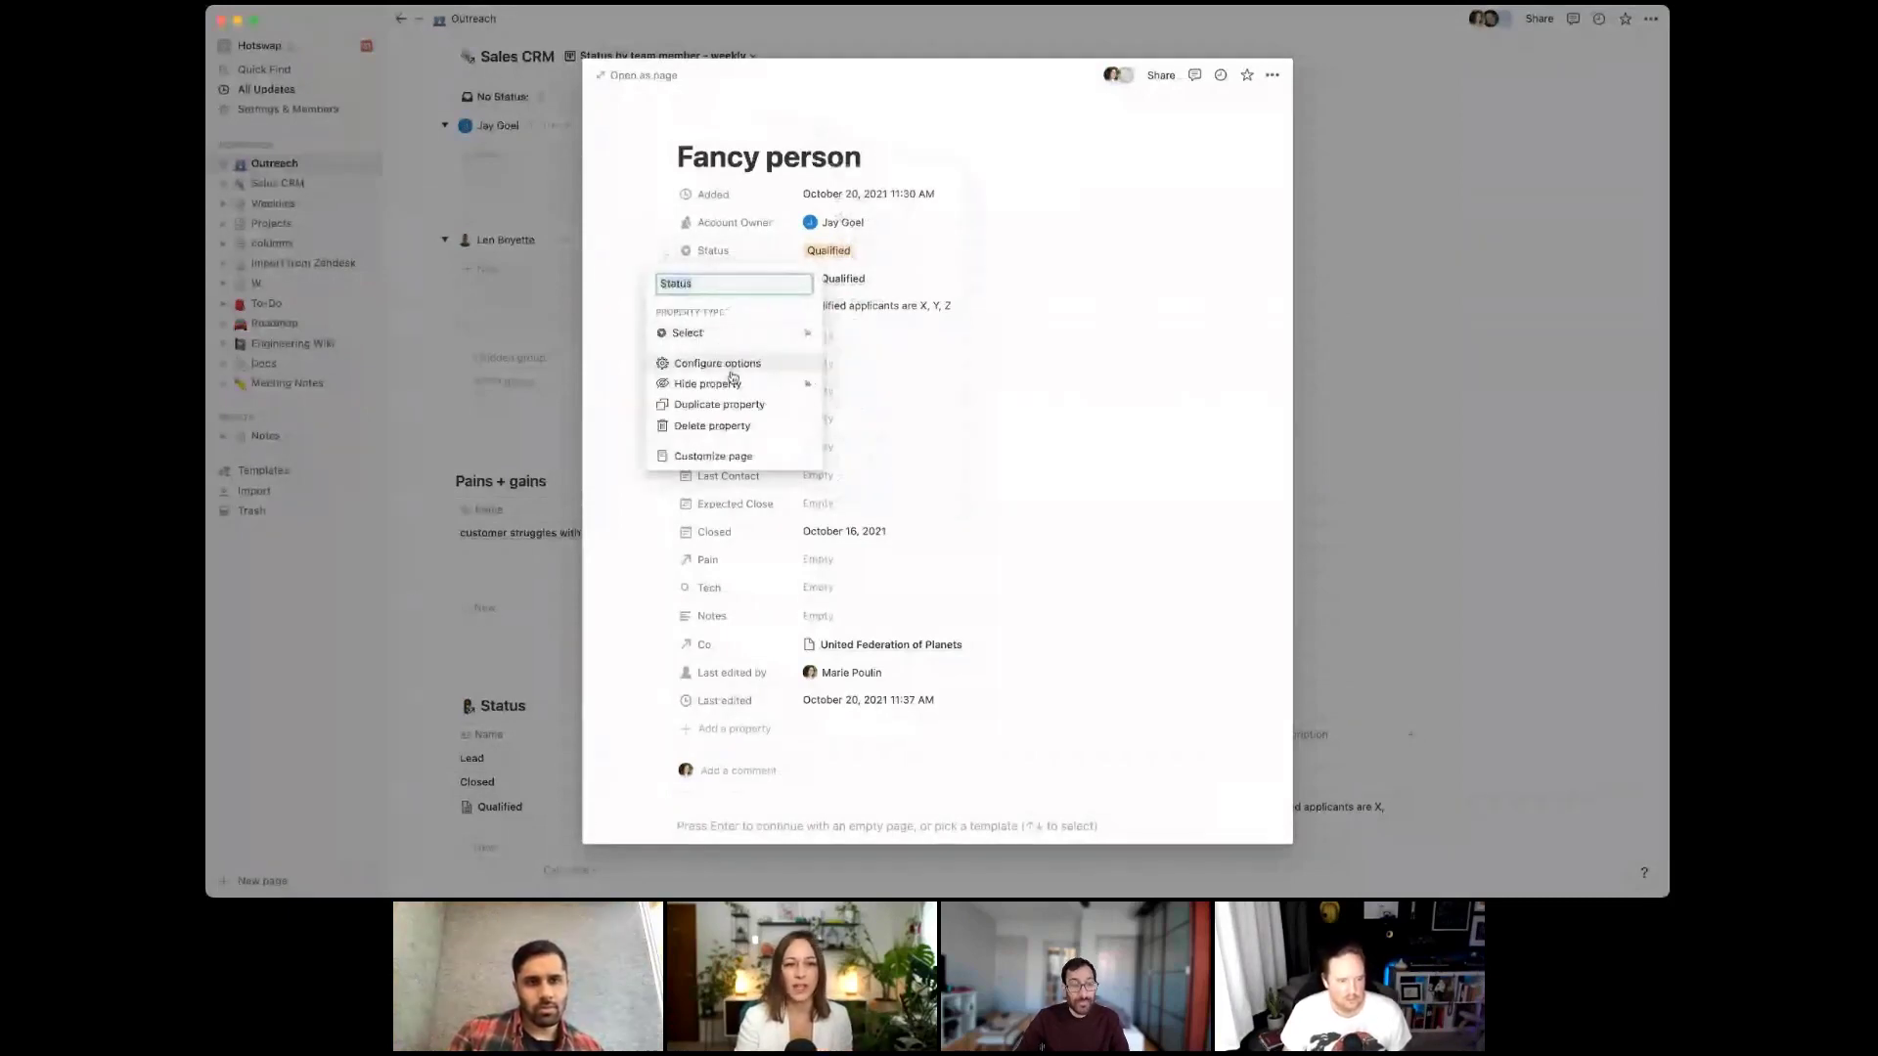
{"action": "left_click", "coordinate": [743, 427]}
{"action": "key", "text": "Return"}
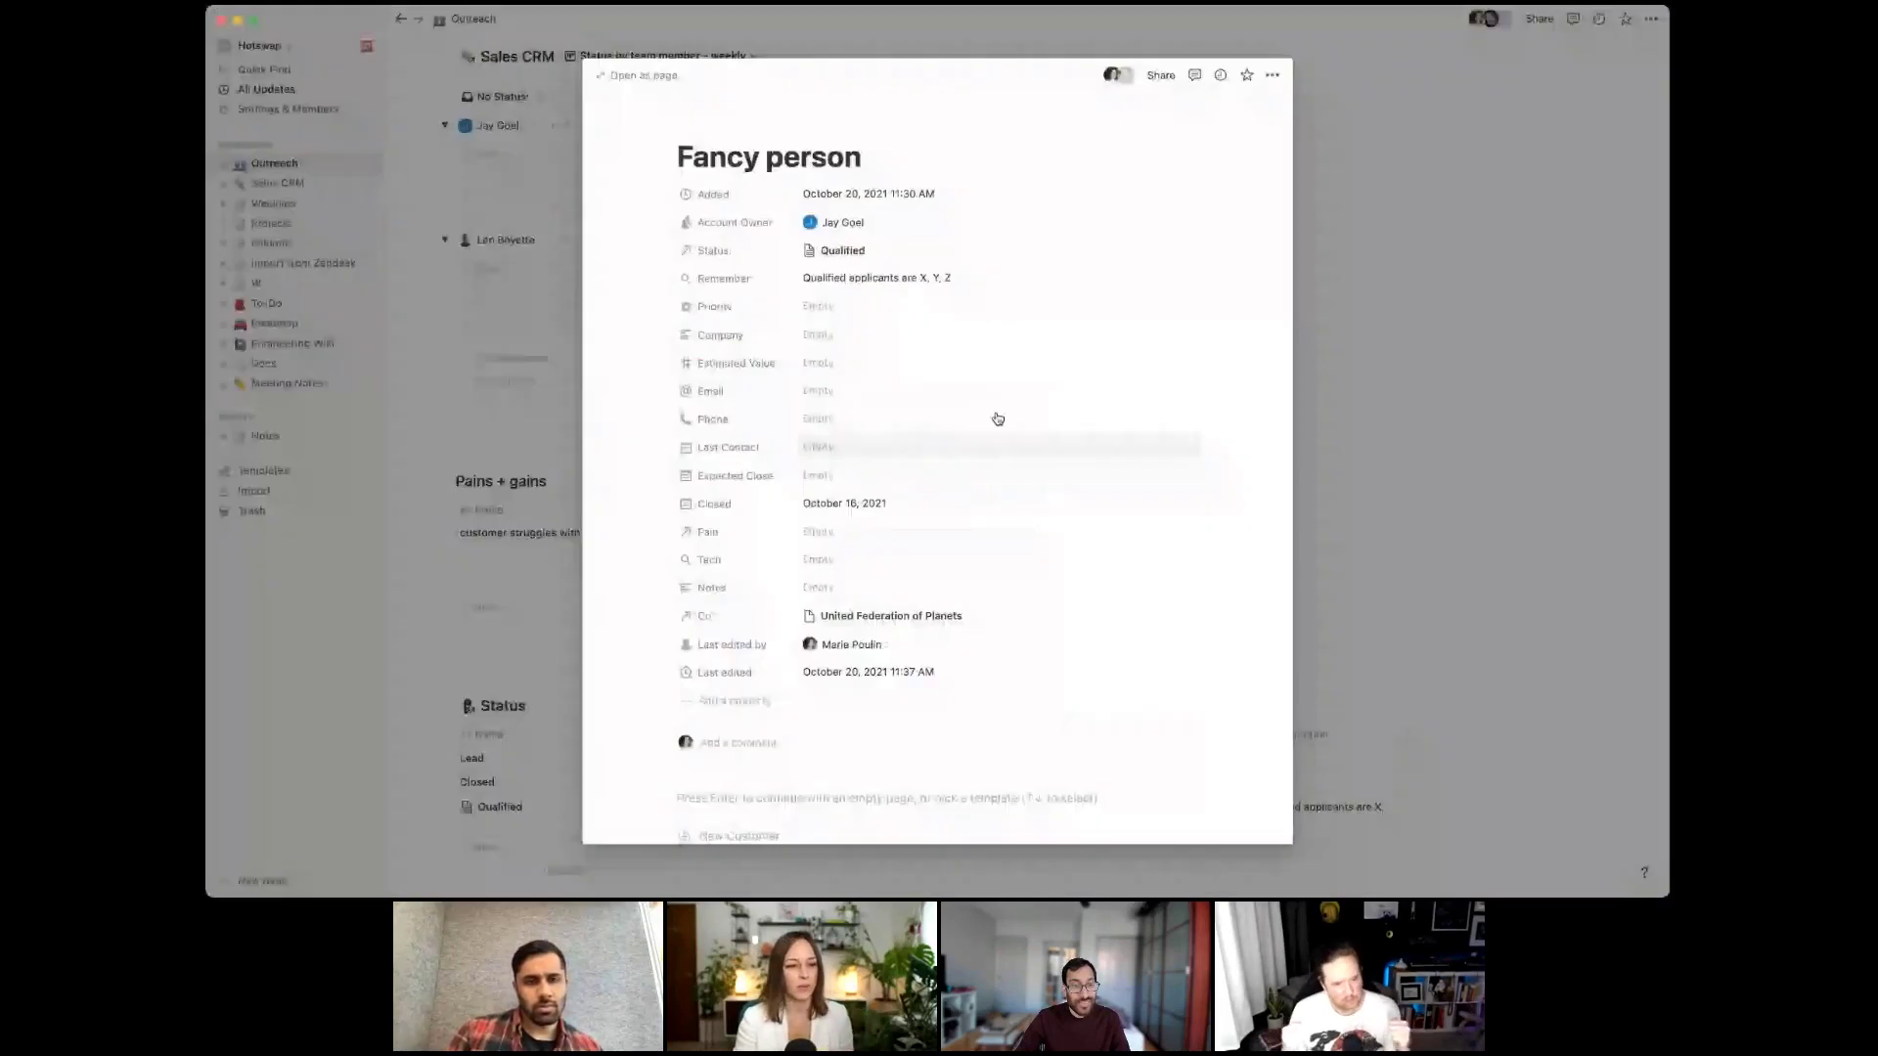
{"action": "scroll", "coordinate": [822, 437], "scroll_direction": "up", "scroll_amount": 3}
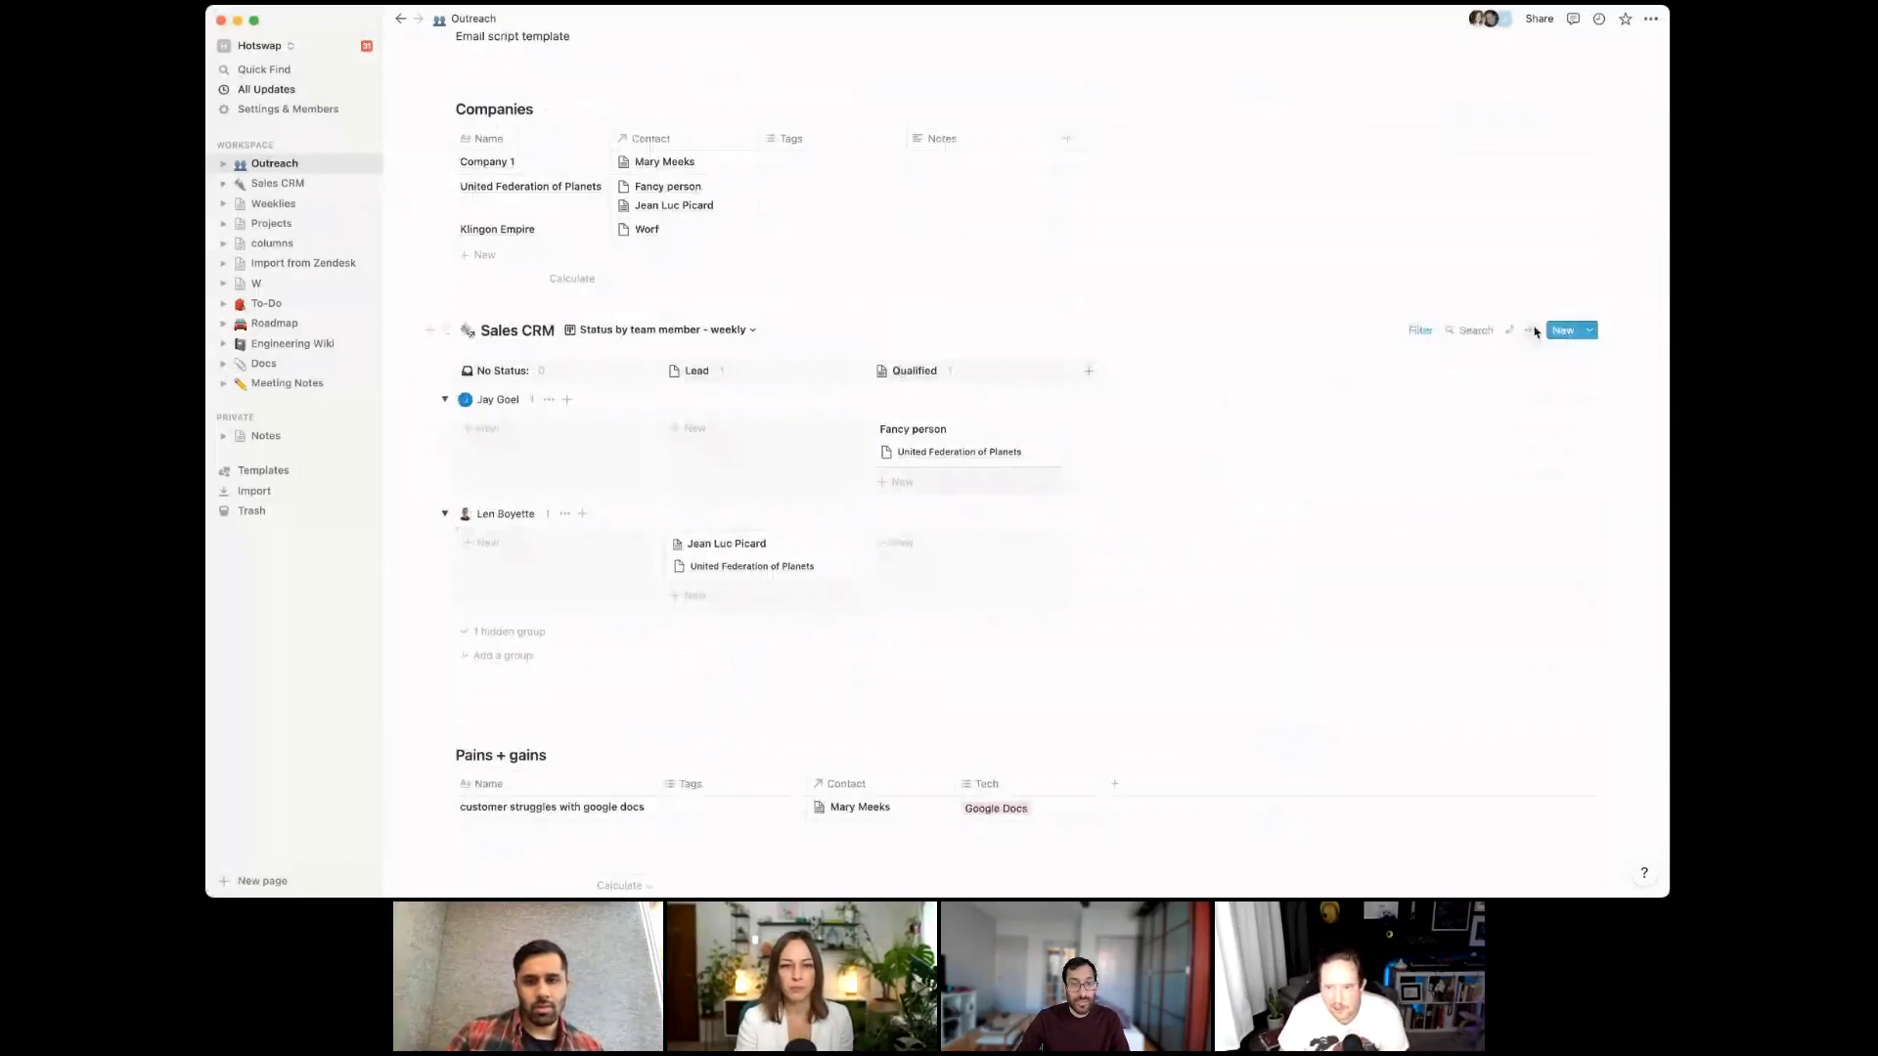
Switch the Sales CRM board to its Status by team member view
{"action": "left_click", "coordinate": [1531, 330]}
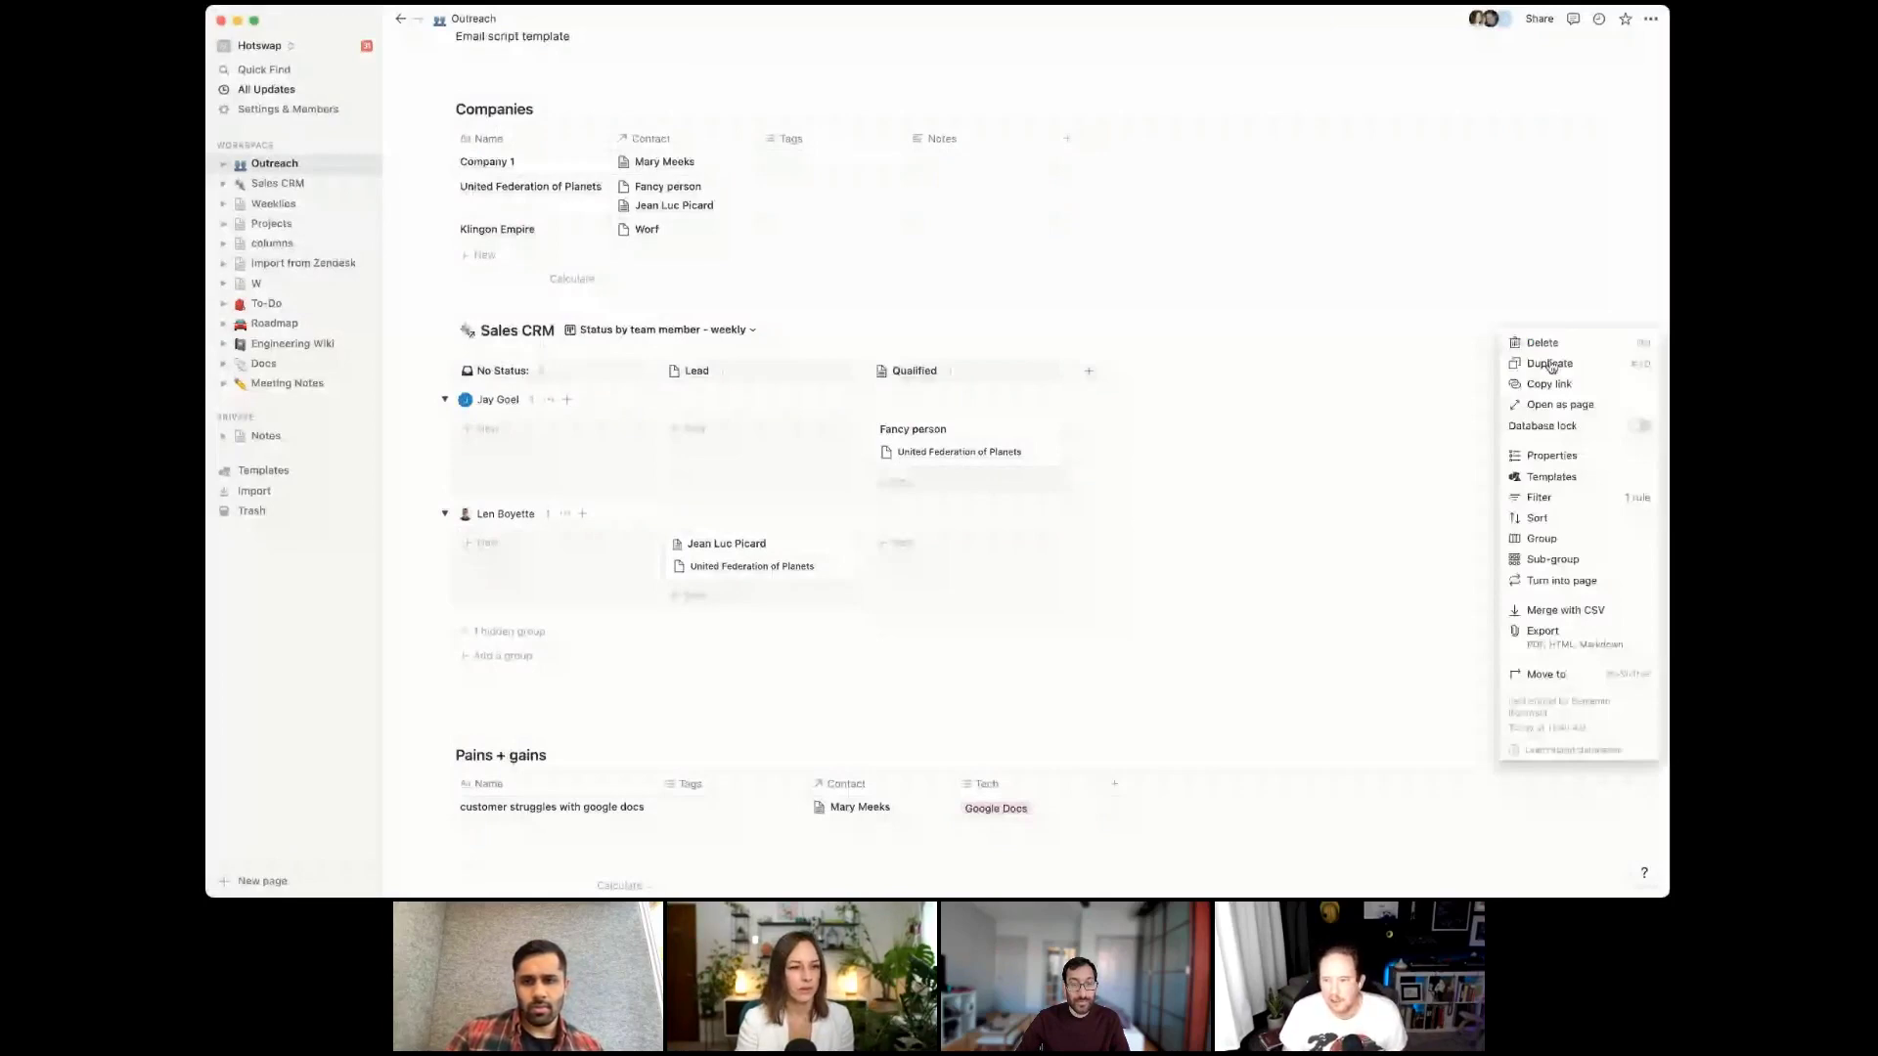
{"action": "left_click", "coordinate": [690, 302]}
{"action": "scroll", "coordinate": [688, 332], "scroll_direction": "down", "scroll_amount": 5}
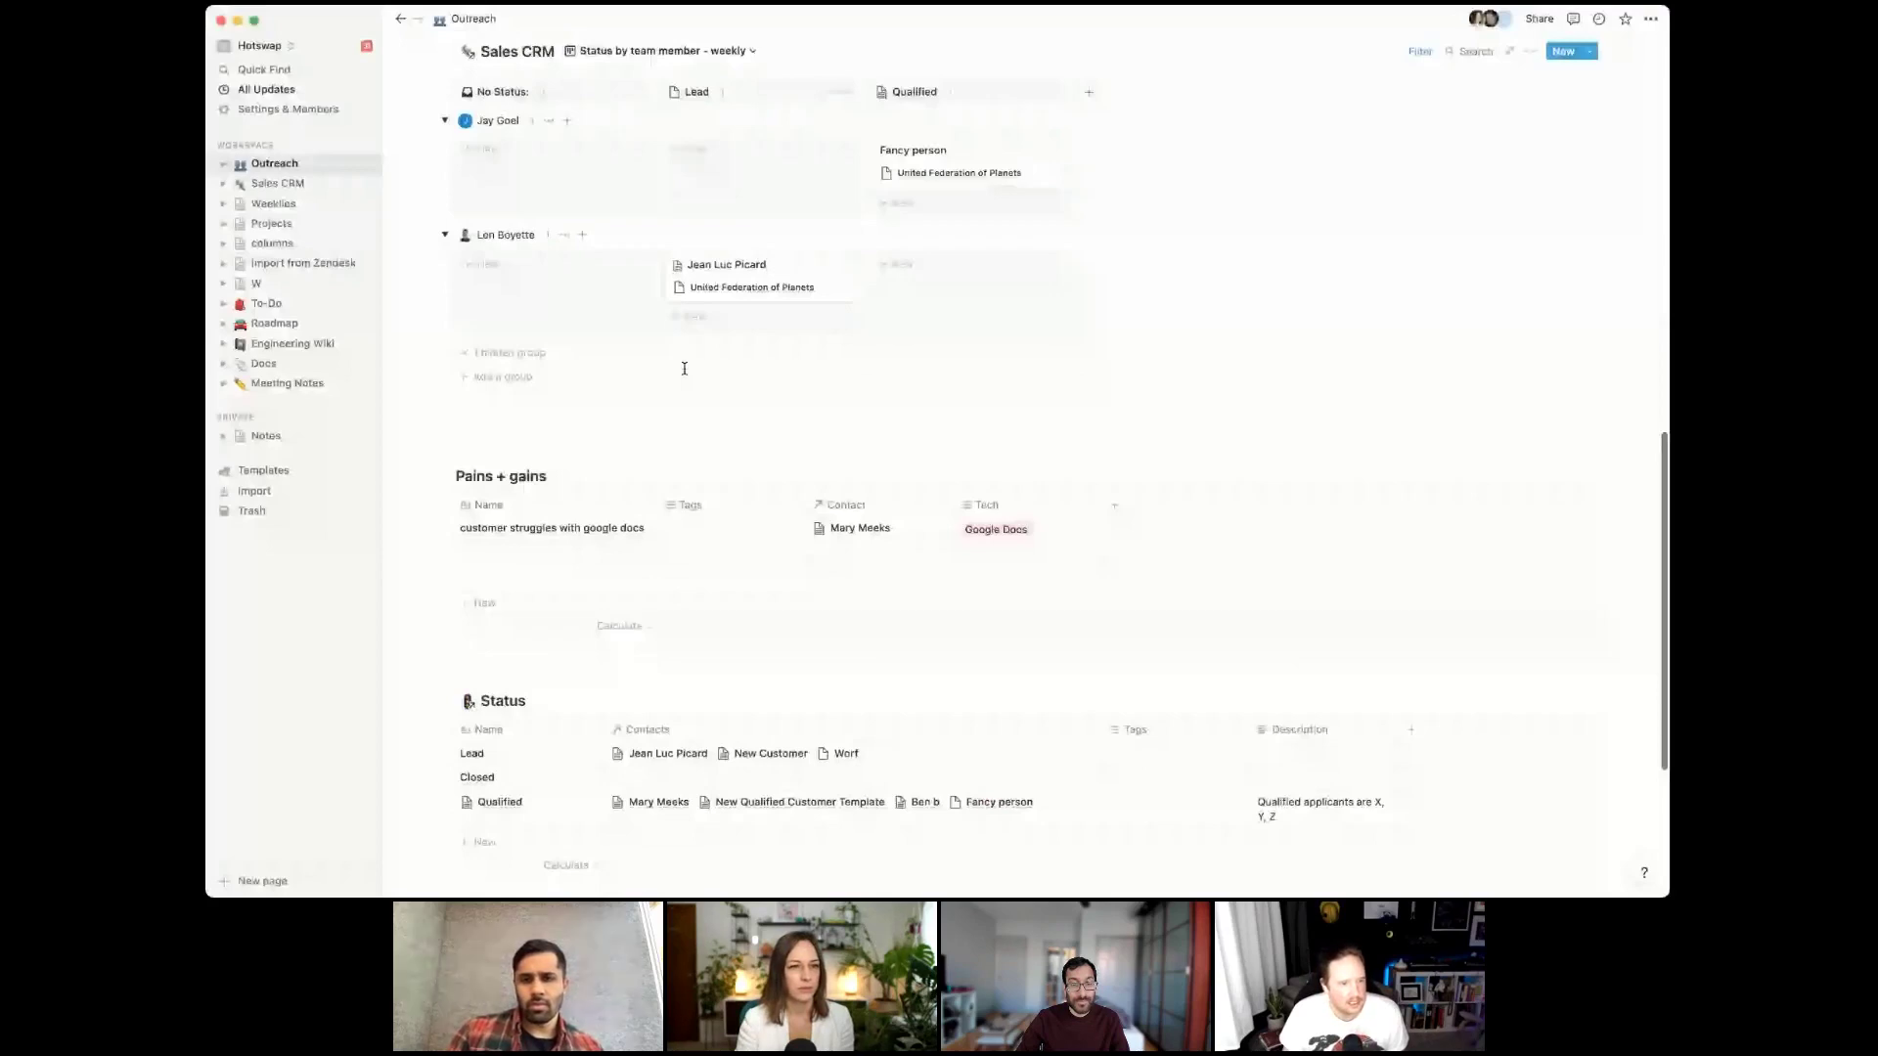
{"action": "scroll", "coordinate": [751, 116], "scroll_direction": "up", "scroll_amount": 1}
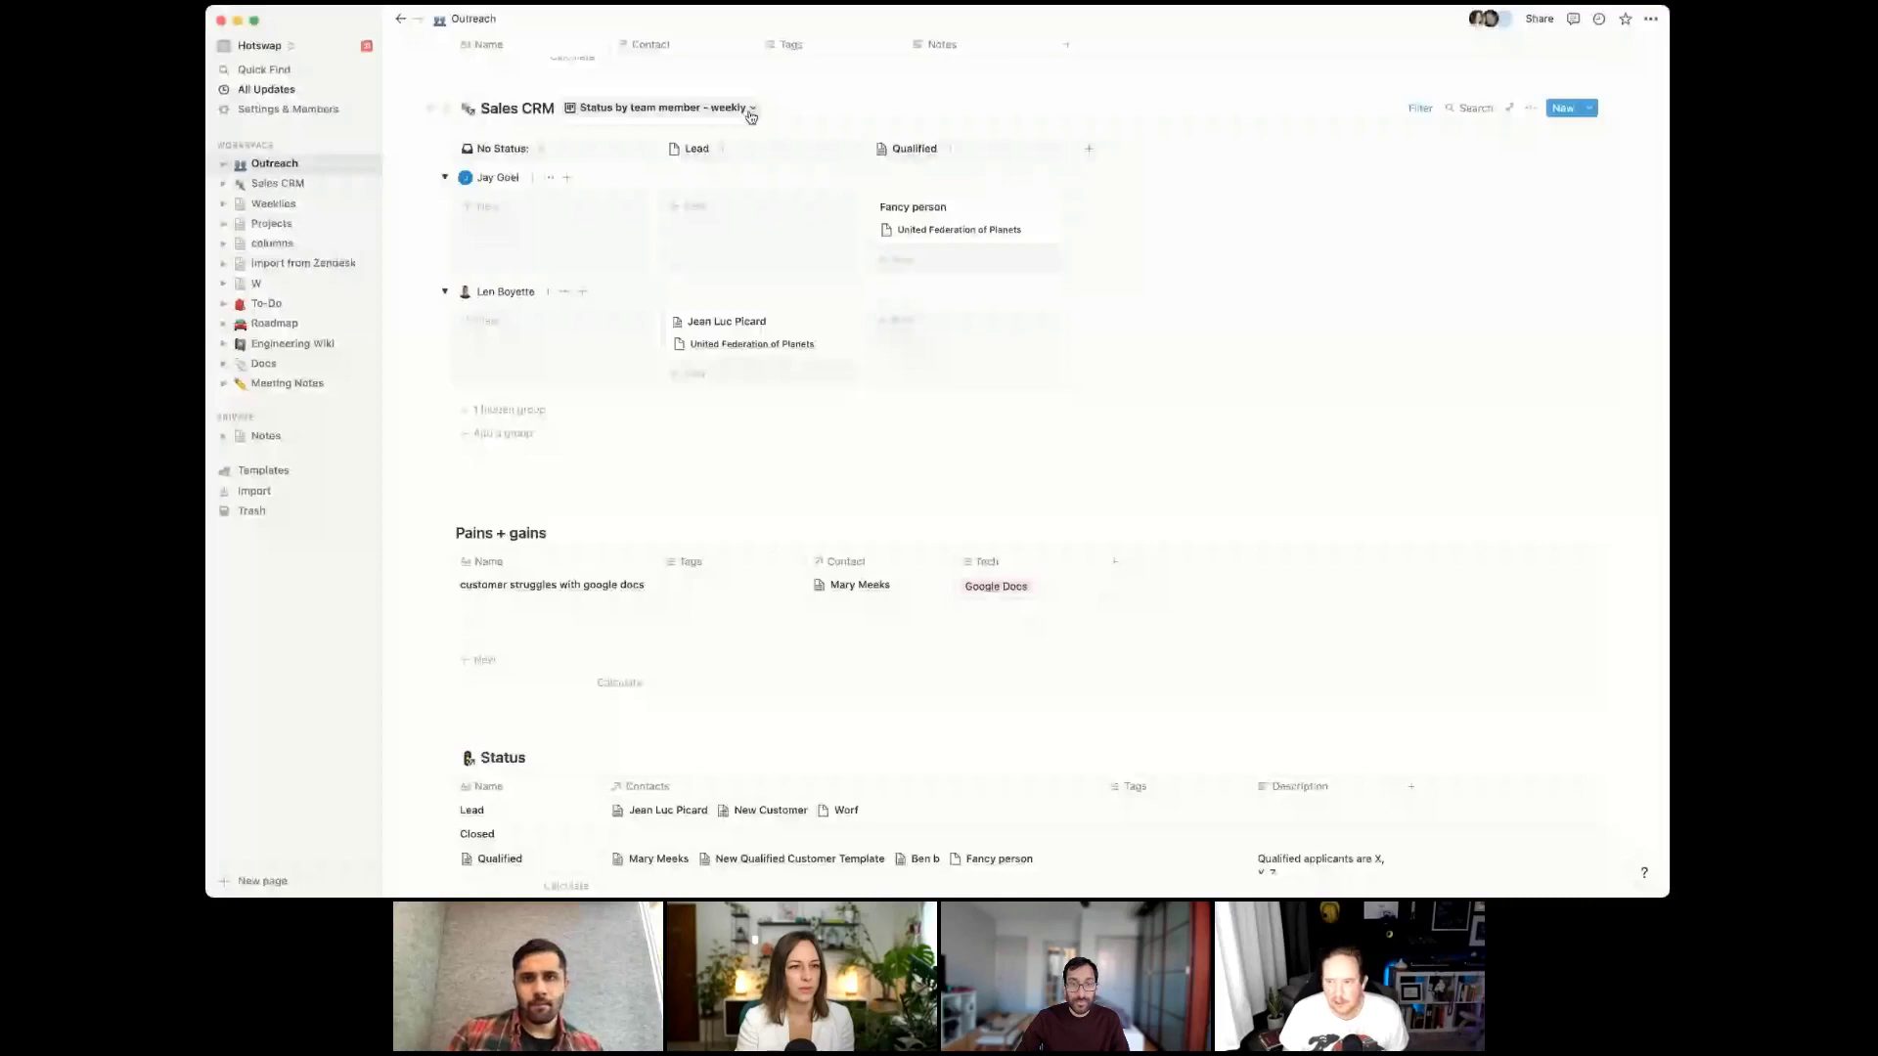
{"action": "left_click", "coordinate": [724, 109]}
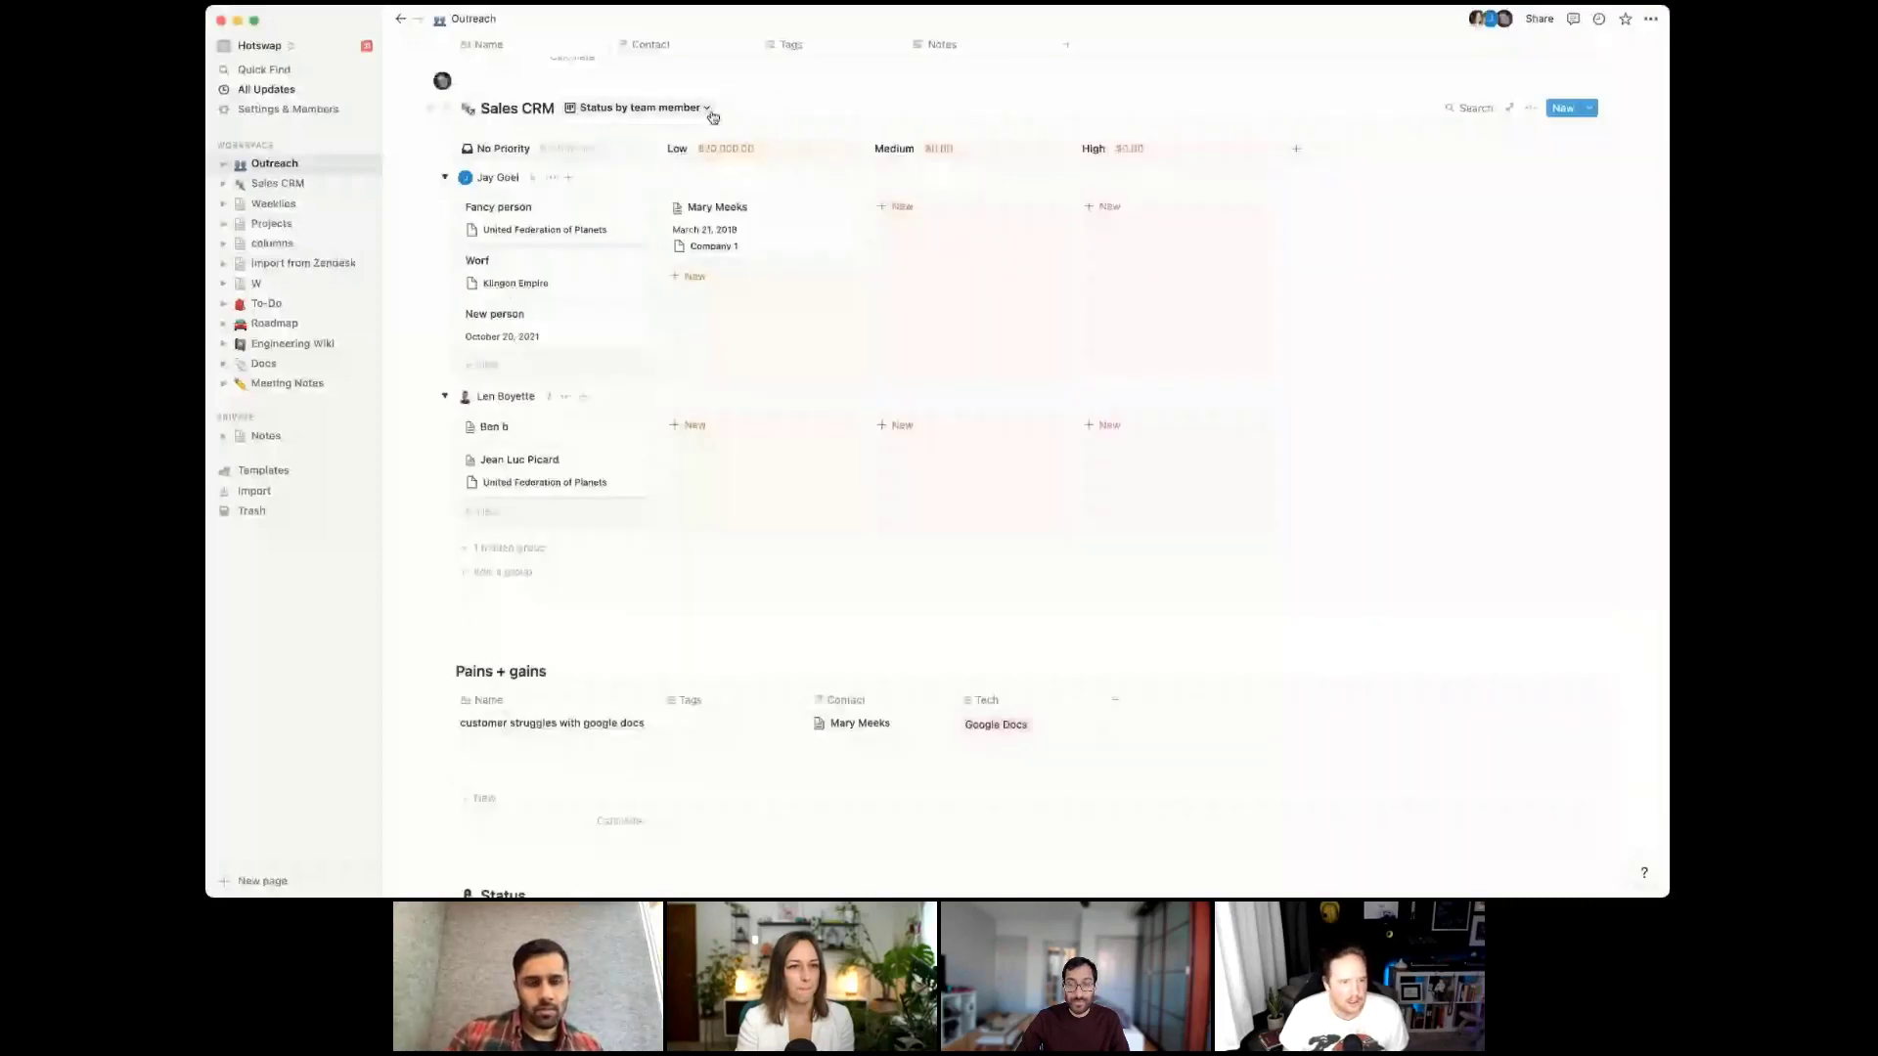
{"action": "scroll", "coordinate": [1082, 515], "scroll_direction": "up", "scroll_amount": 3}
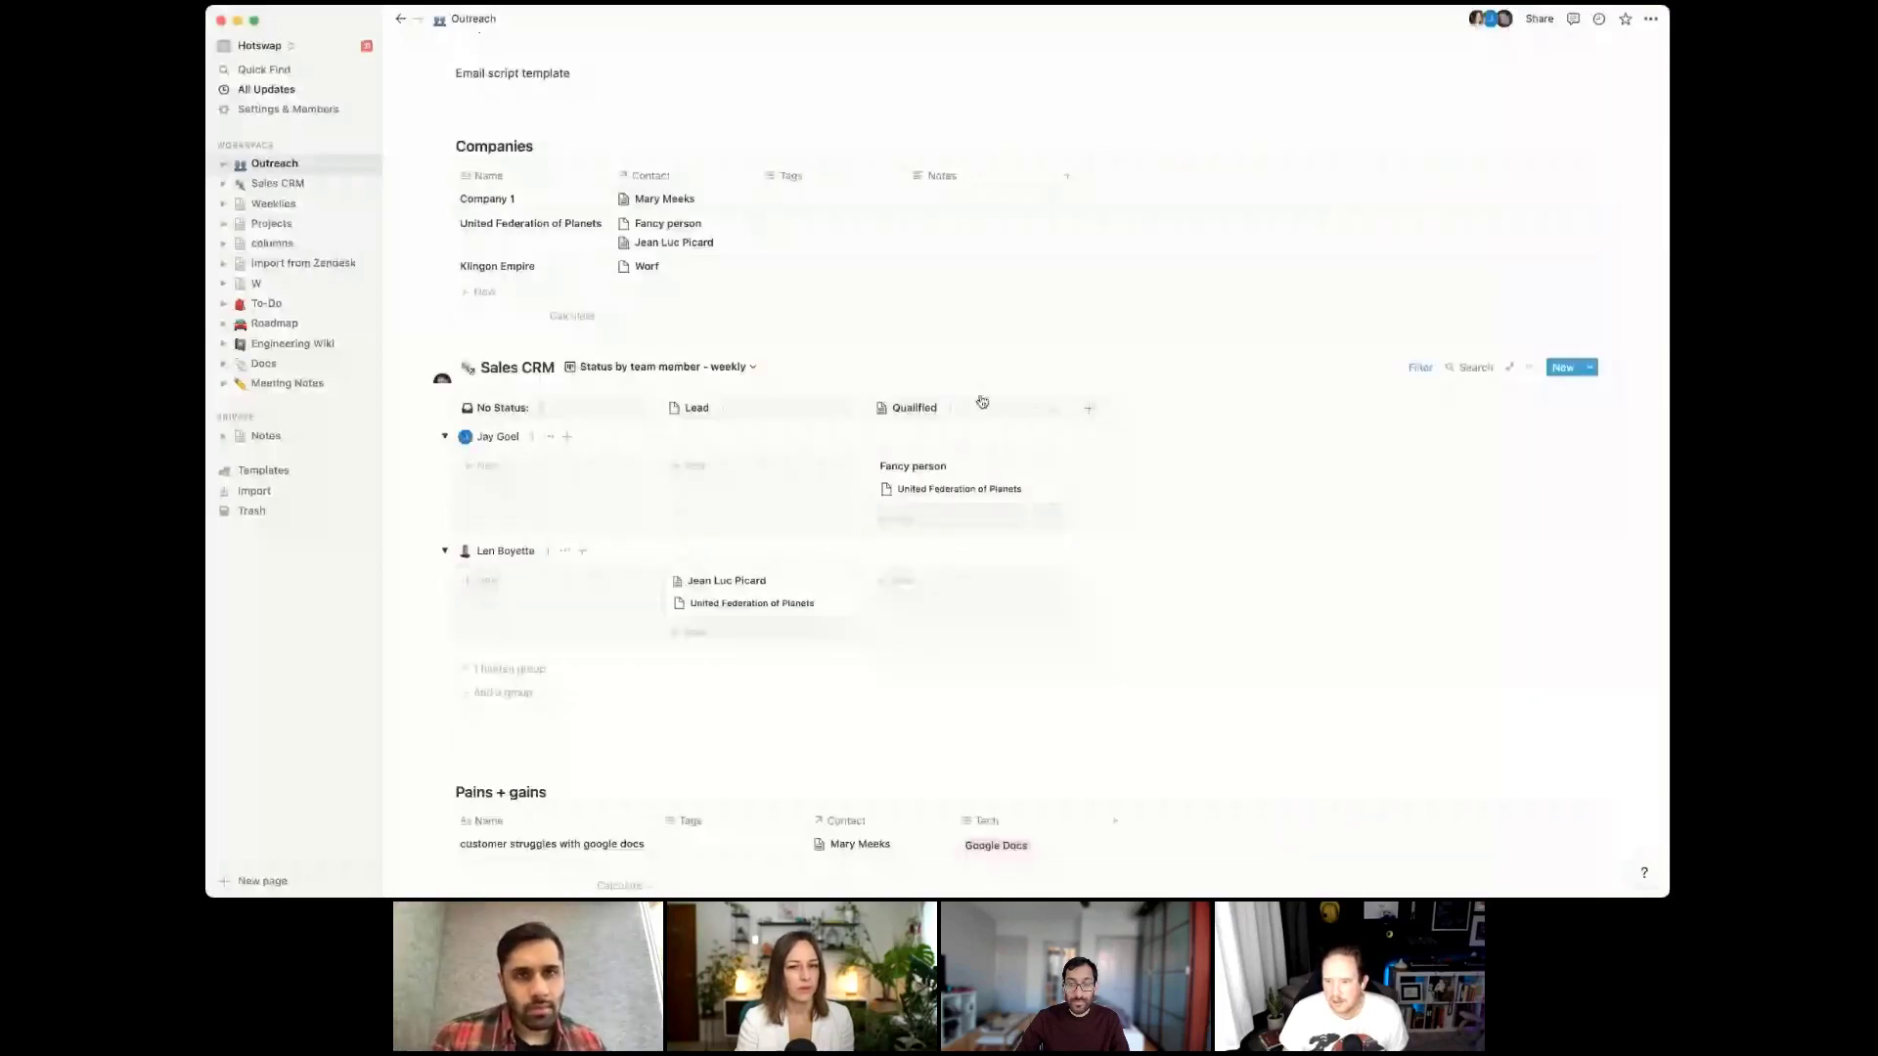
Review the board's Group settings, confirming it groups by Priority, and leave them unchanged
{"action": "left_click", "coordinate": [1528, 367]}
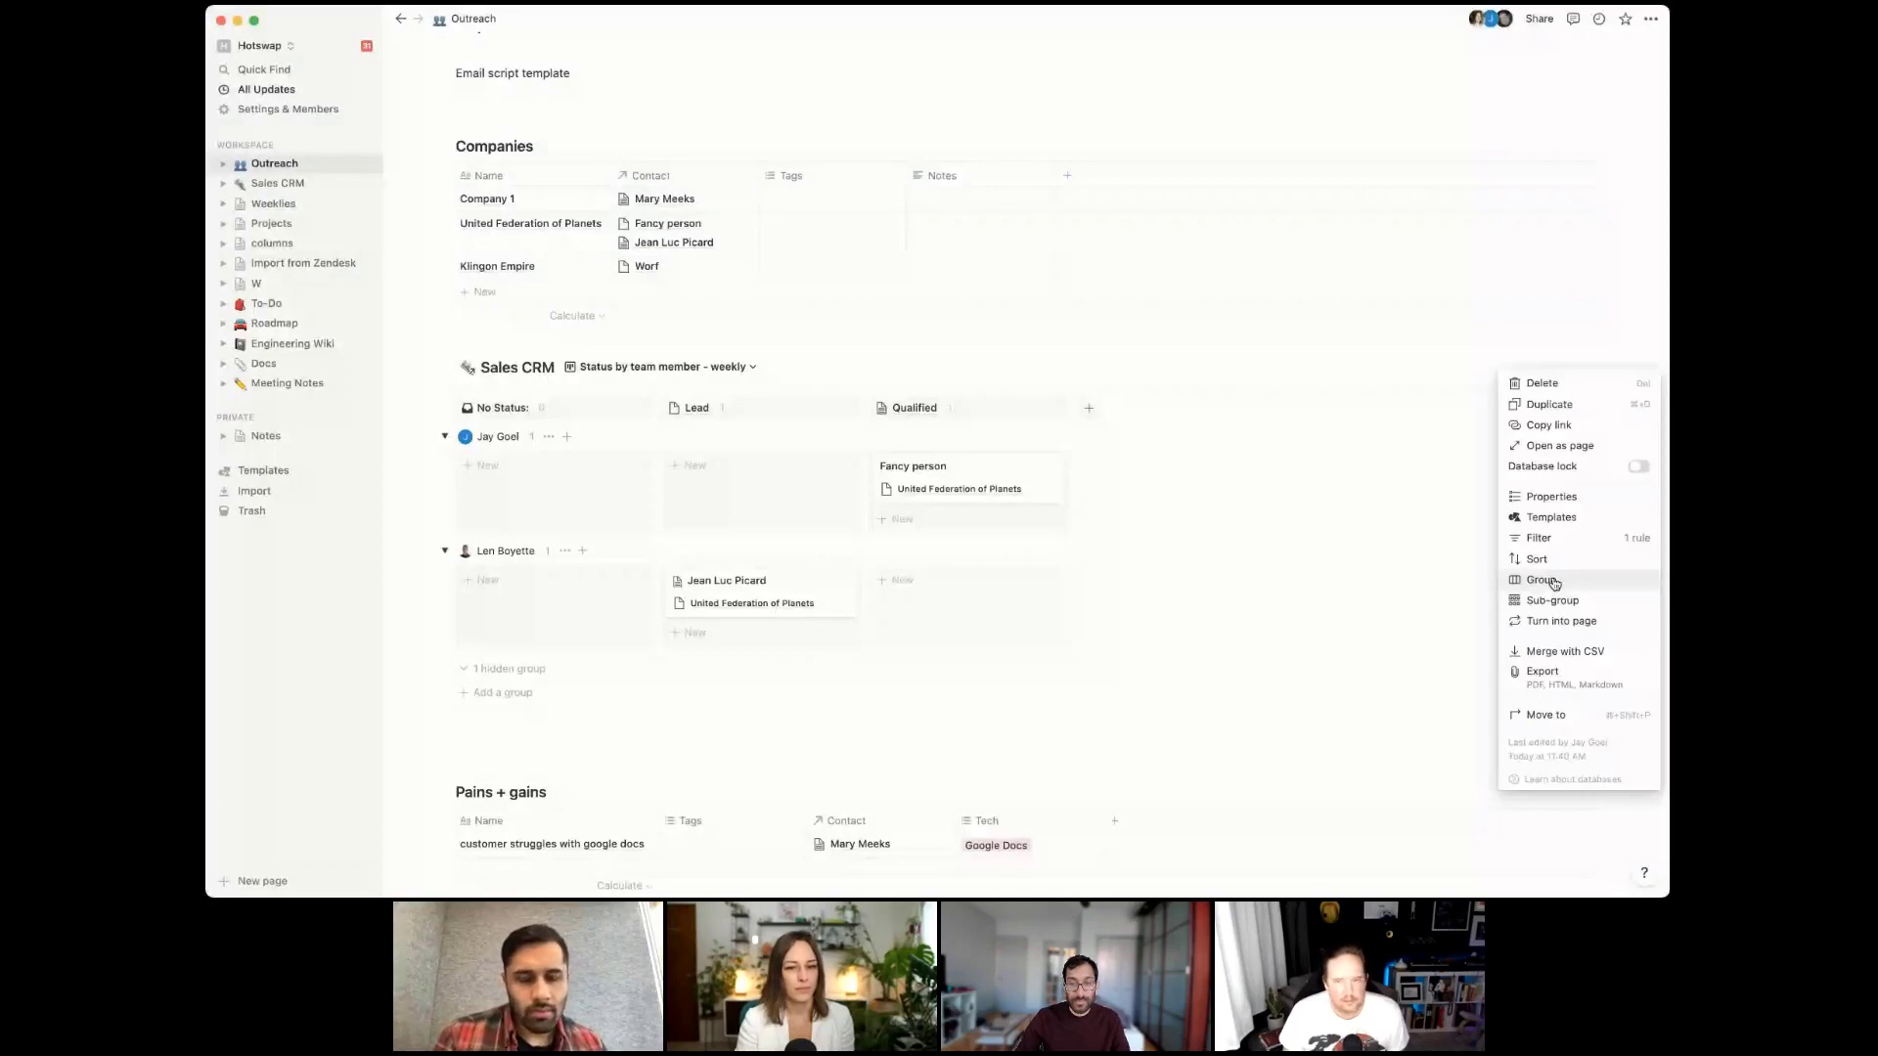
{"action": "left_click", "coordinate": [1543, 580]}
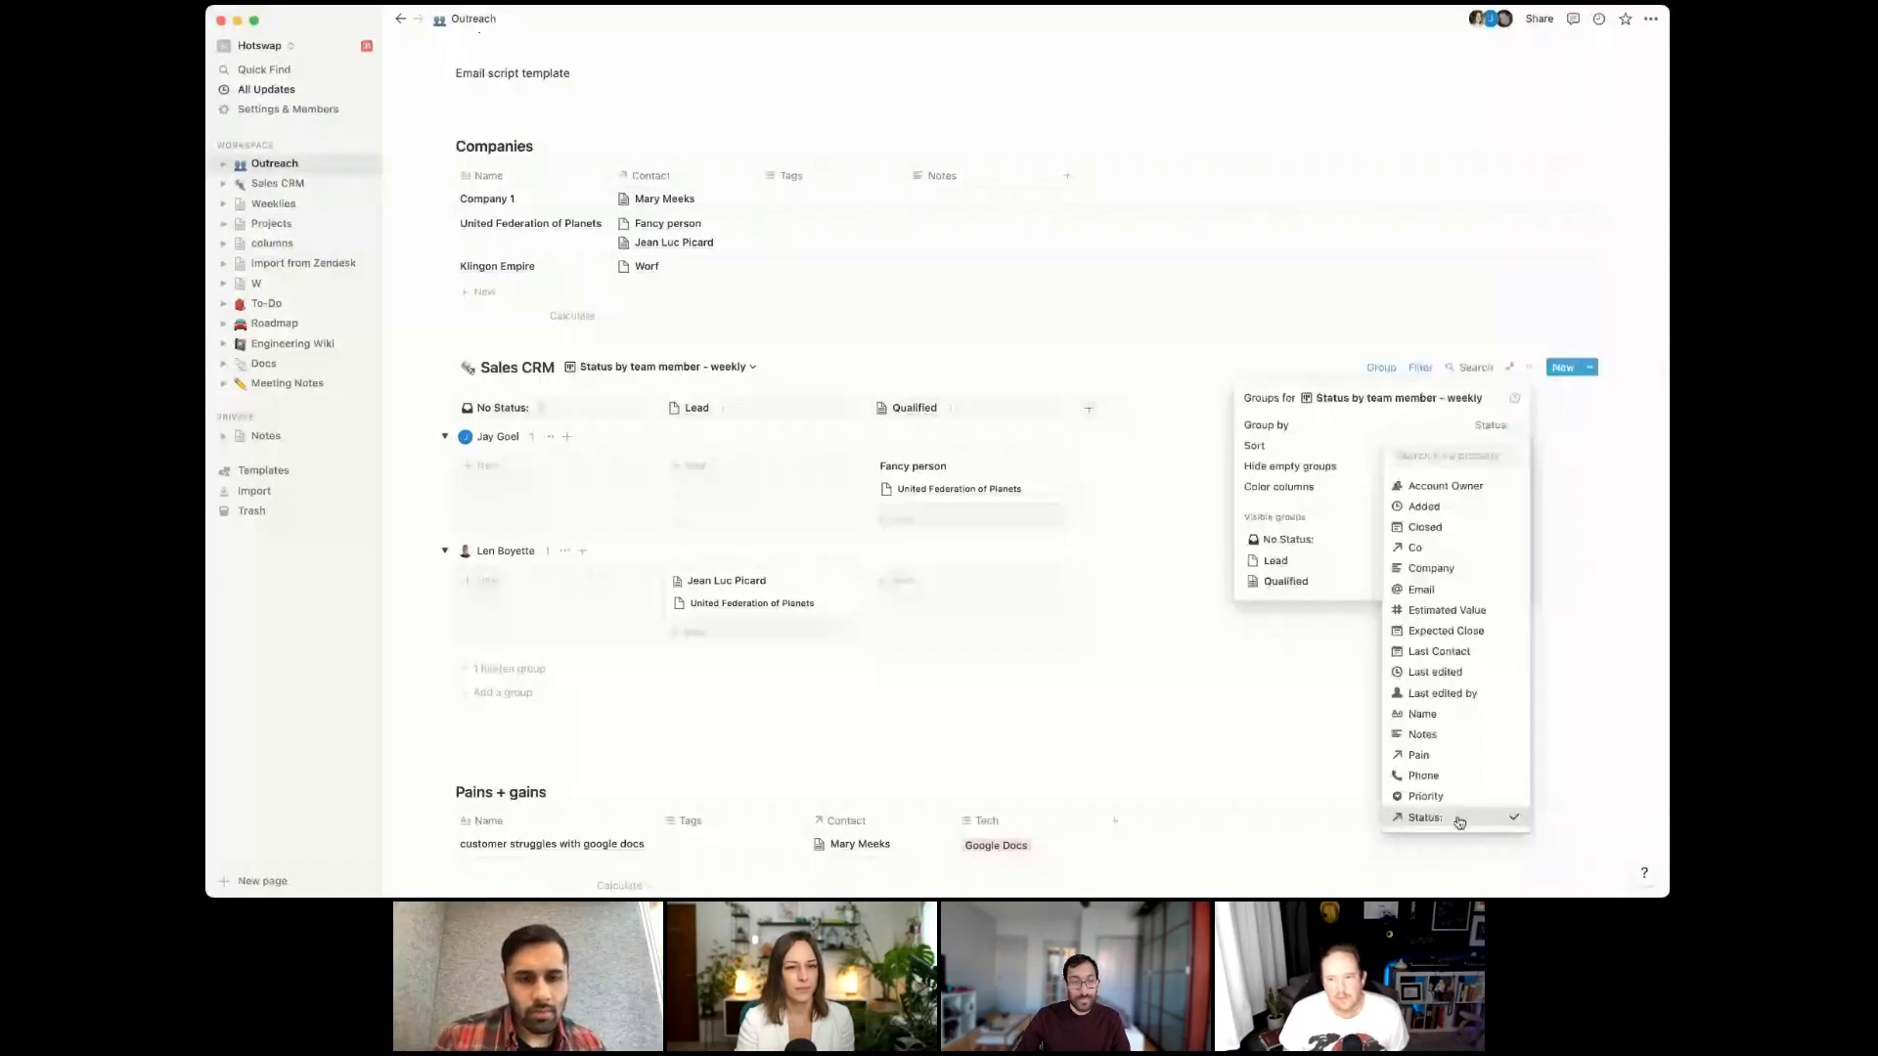
{"action": "left_click", "coordinate": [1253, 735]}
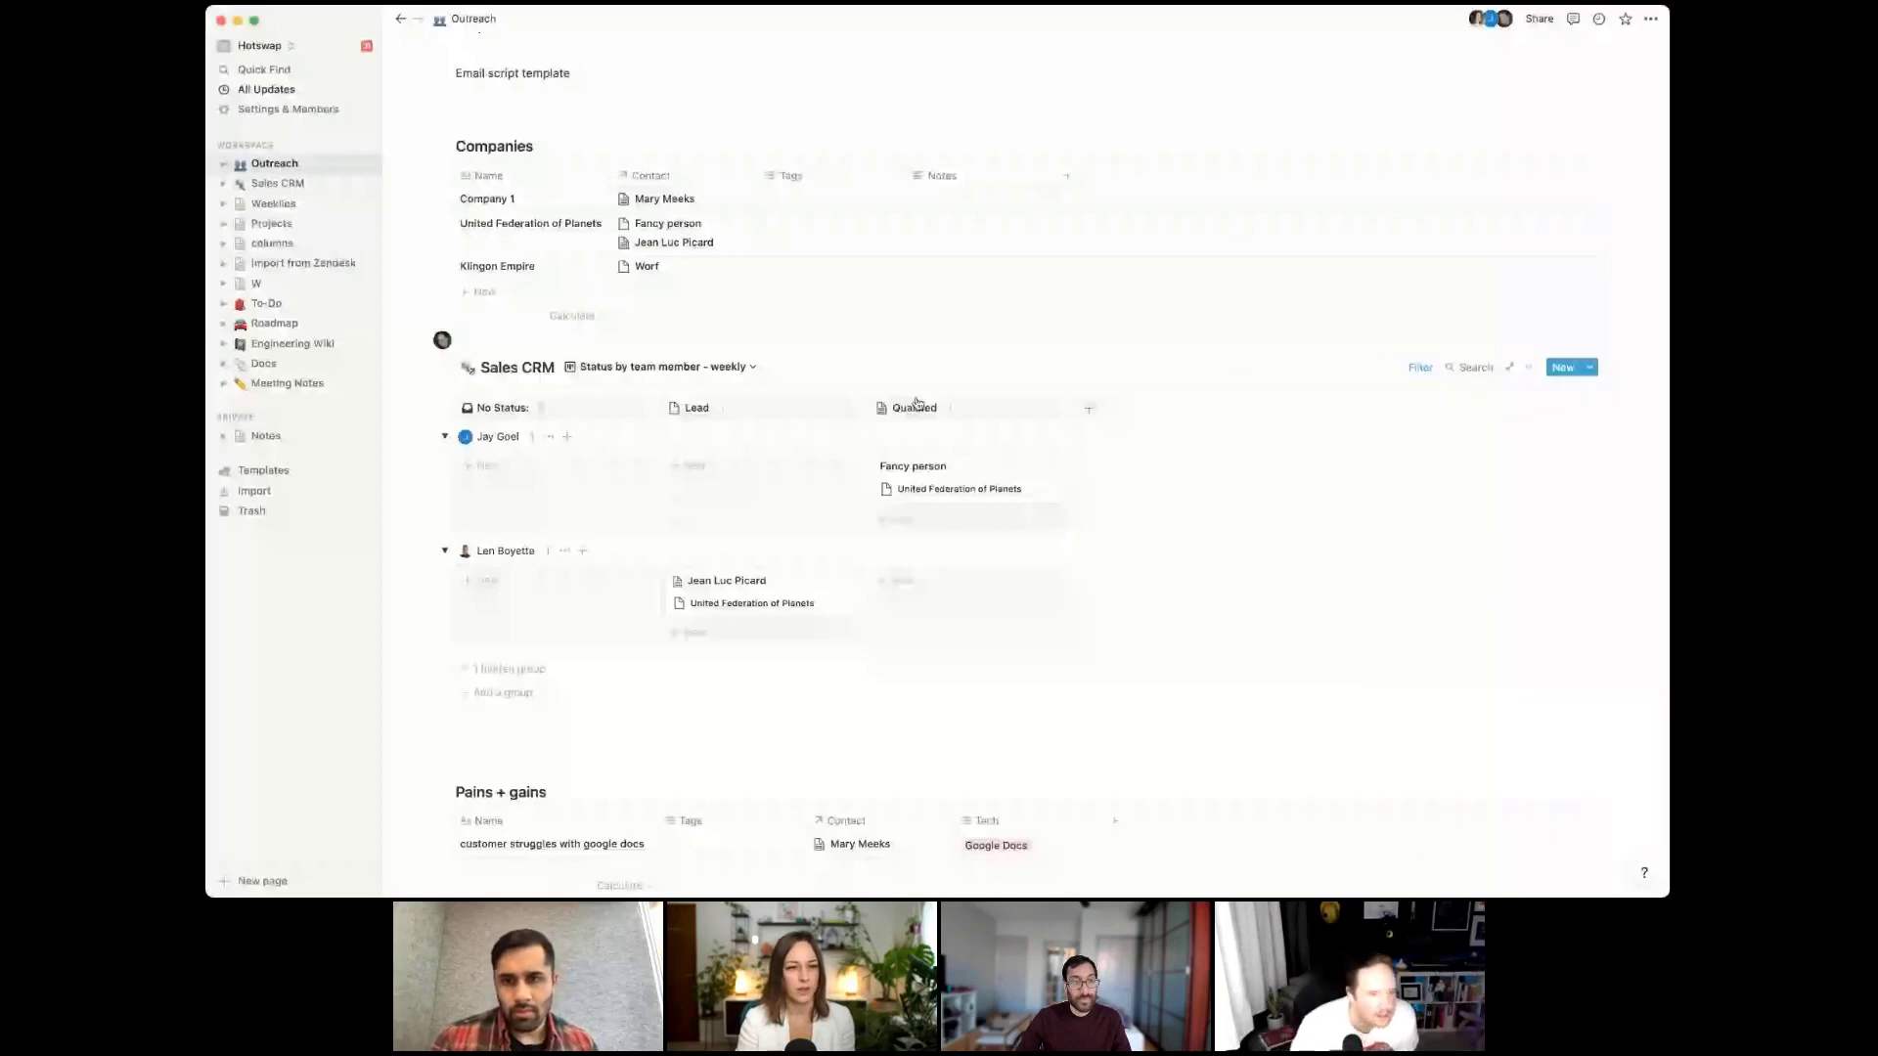
{"action": "left_click", "coordinate": [1531, 368]}
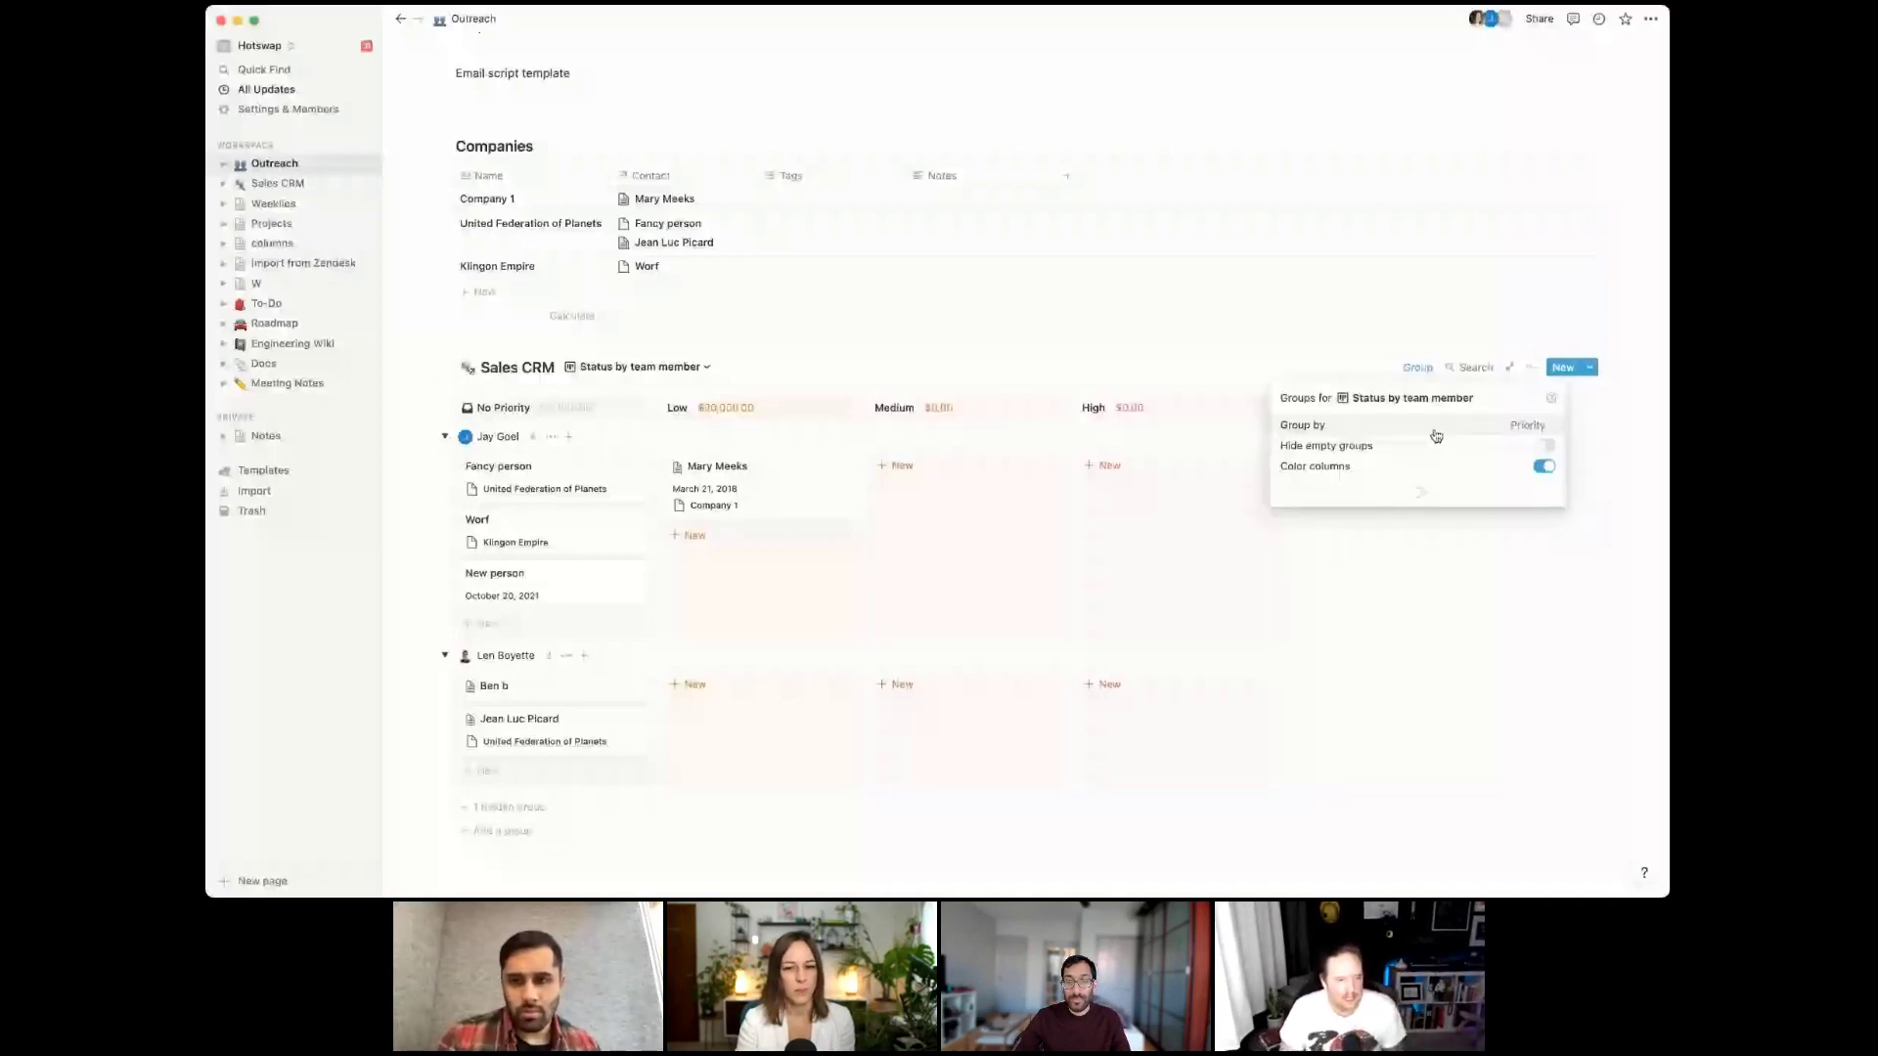
{"action": "left_click", "coordinate": [1435, 430]}
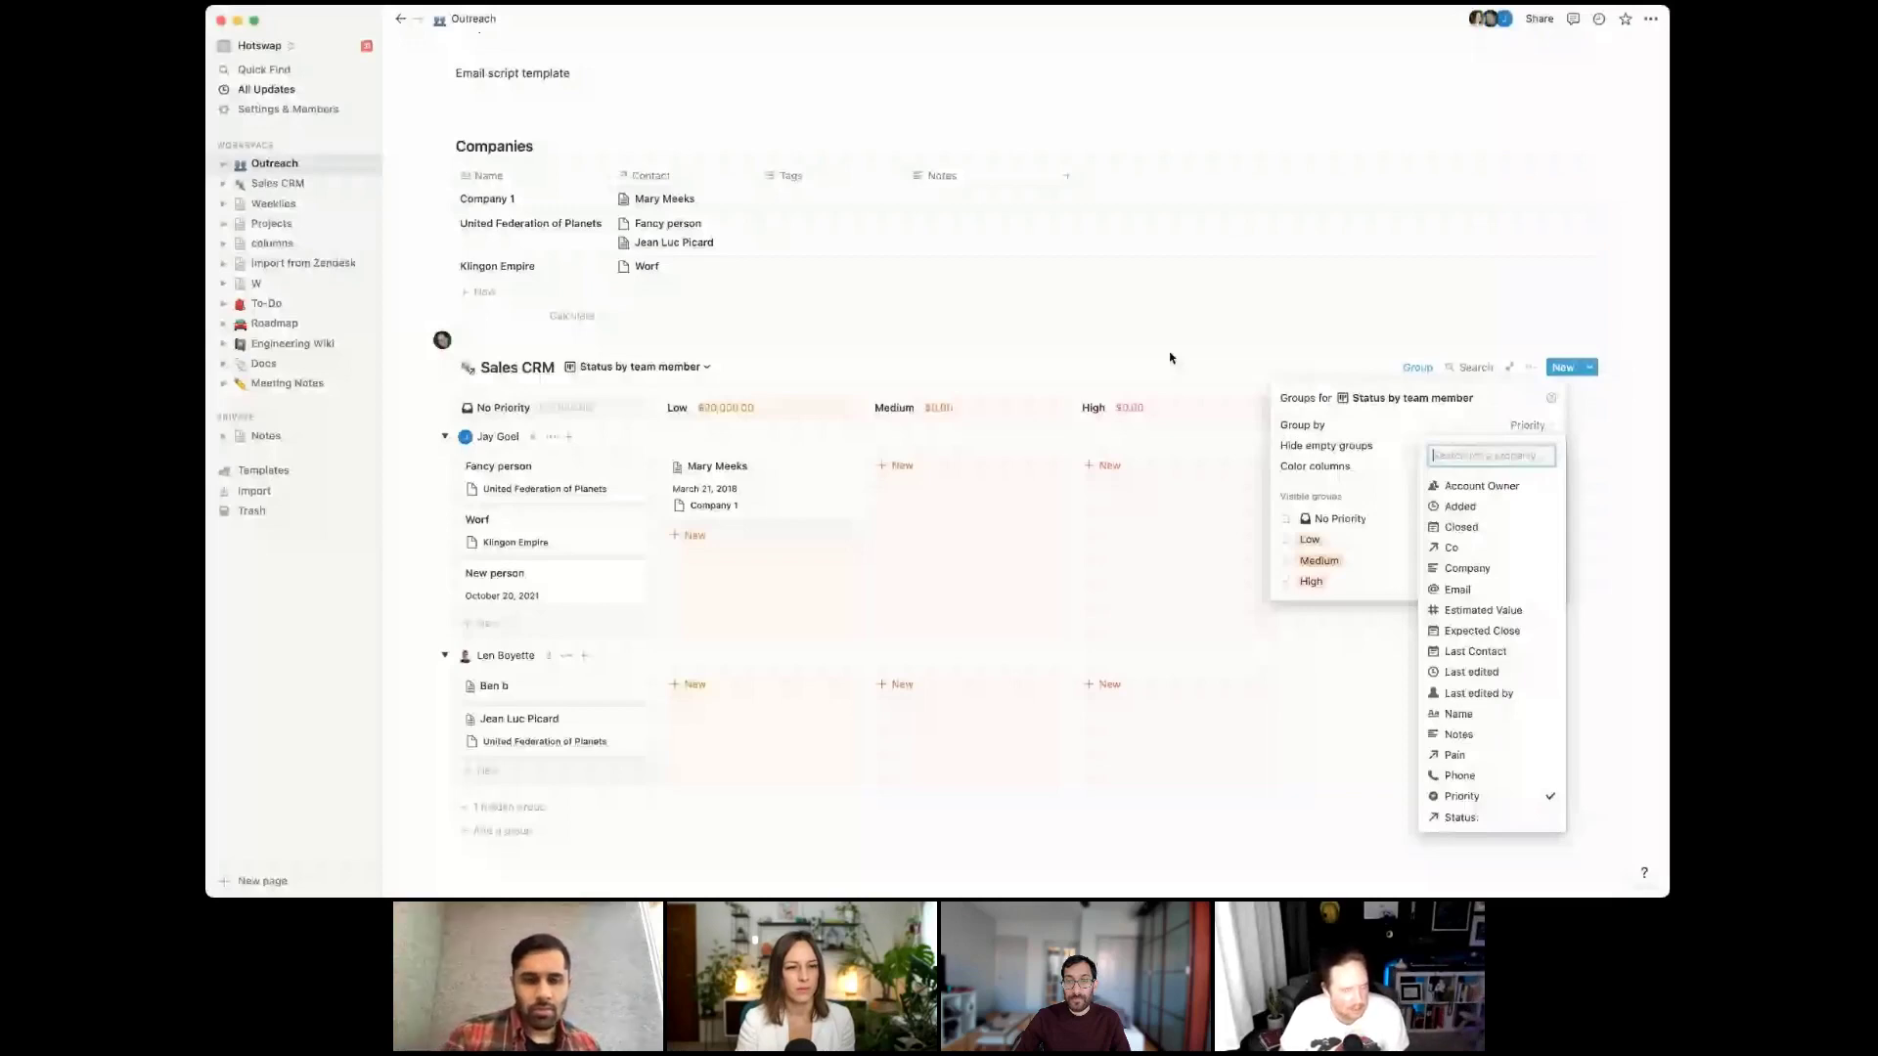
{"action": "left_click", "coordinate": [1169, 358]}
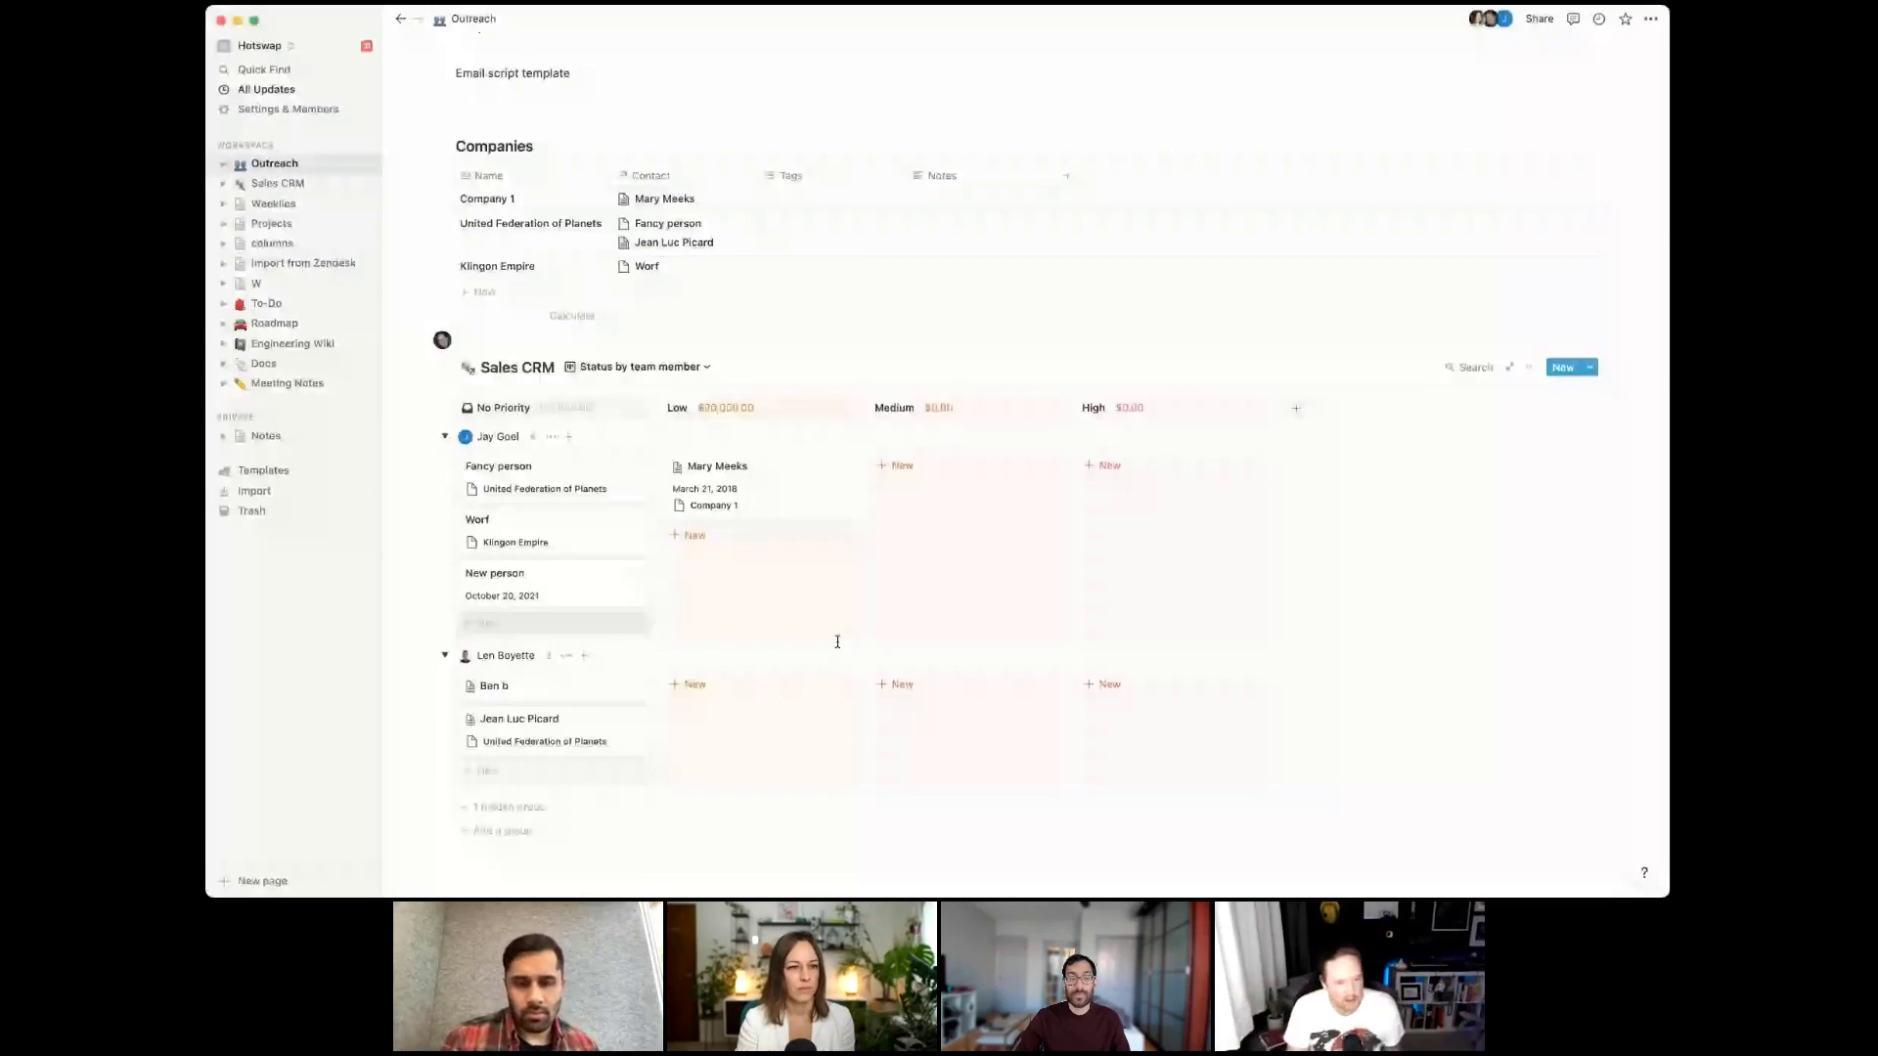
Duplicate the Status by team member - weekly view
{"action": "left_click", "coordinate": [681, 371]}
{"action": "left_click", "coordinate": [684, 415]}
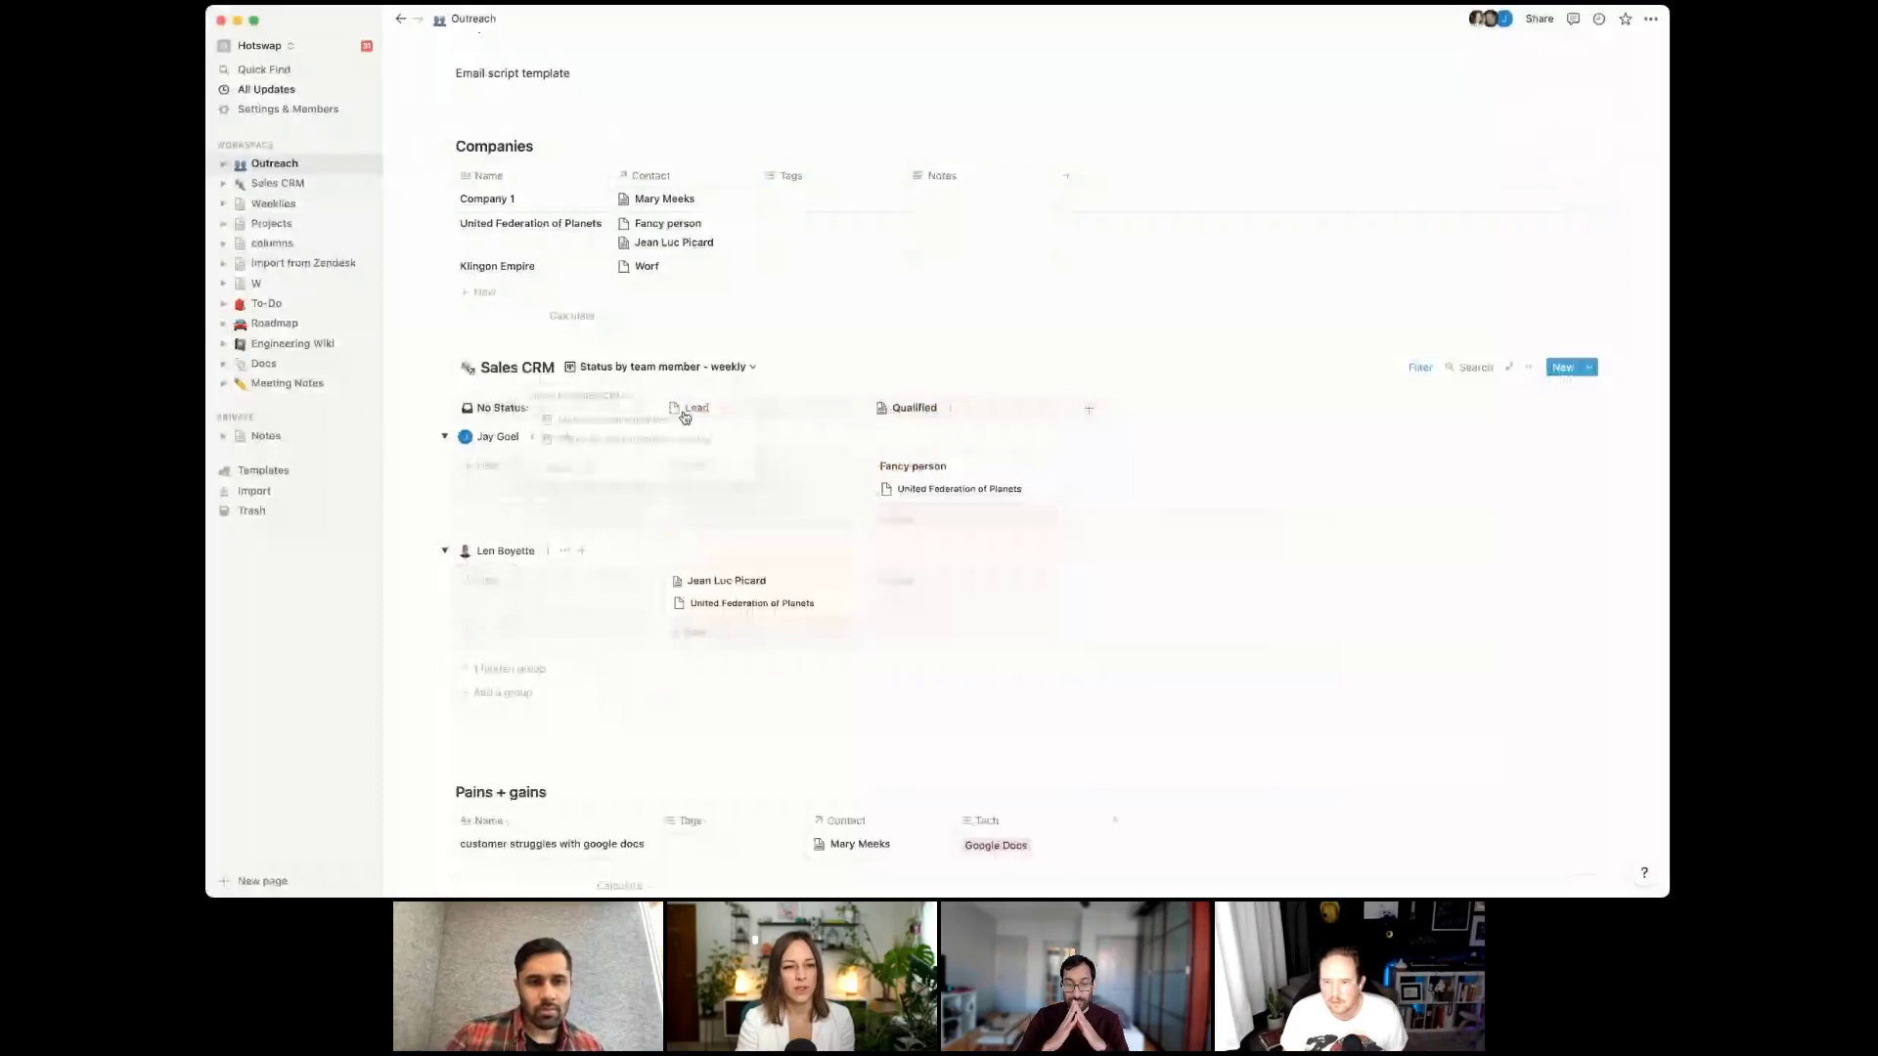
{"action": "left_click", "coordinate": [742, 370]}
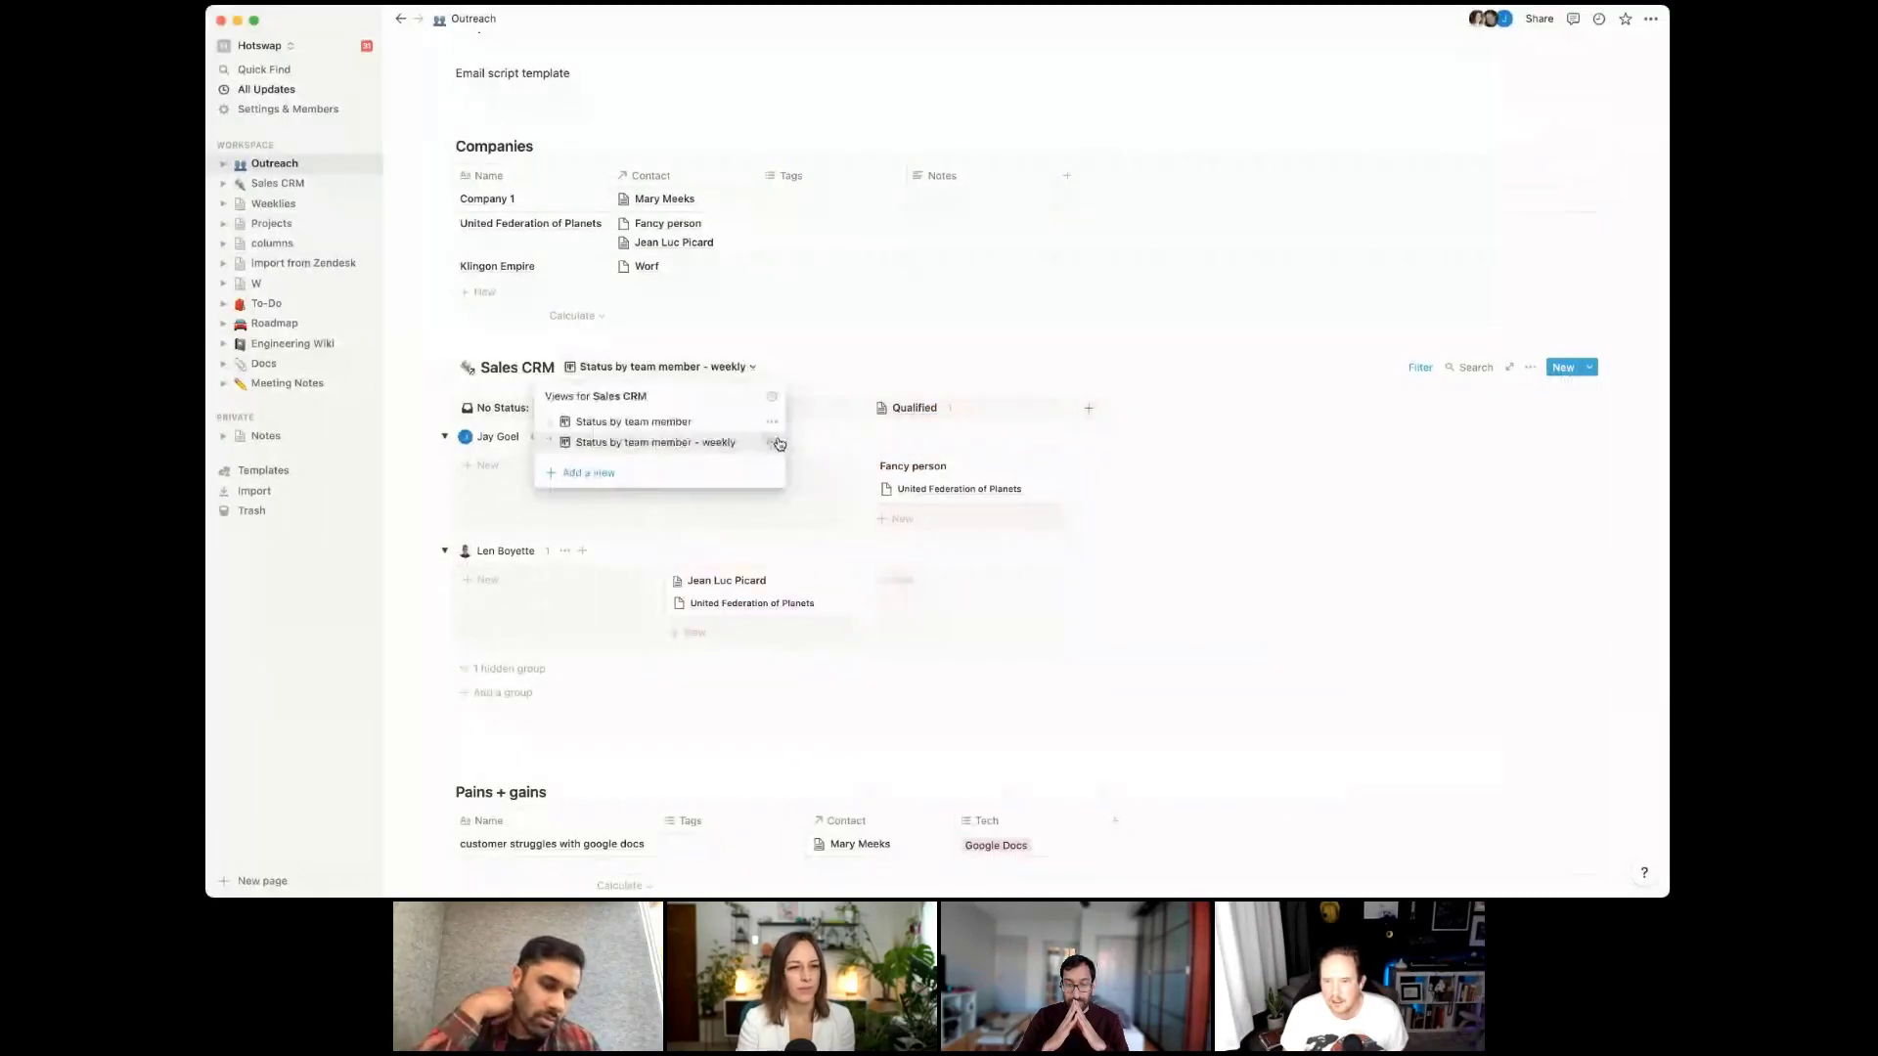
{"action": "left_click", "coordinate": [773, 443]}
{"action": "left_click", "coordinate": [693, 441]}
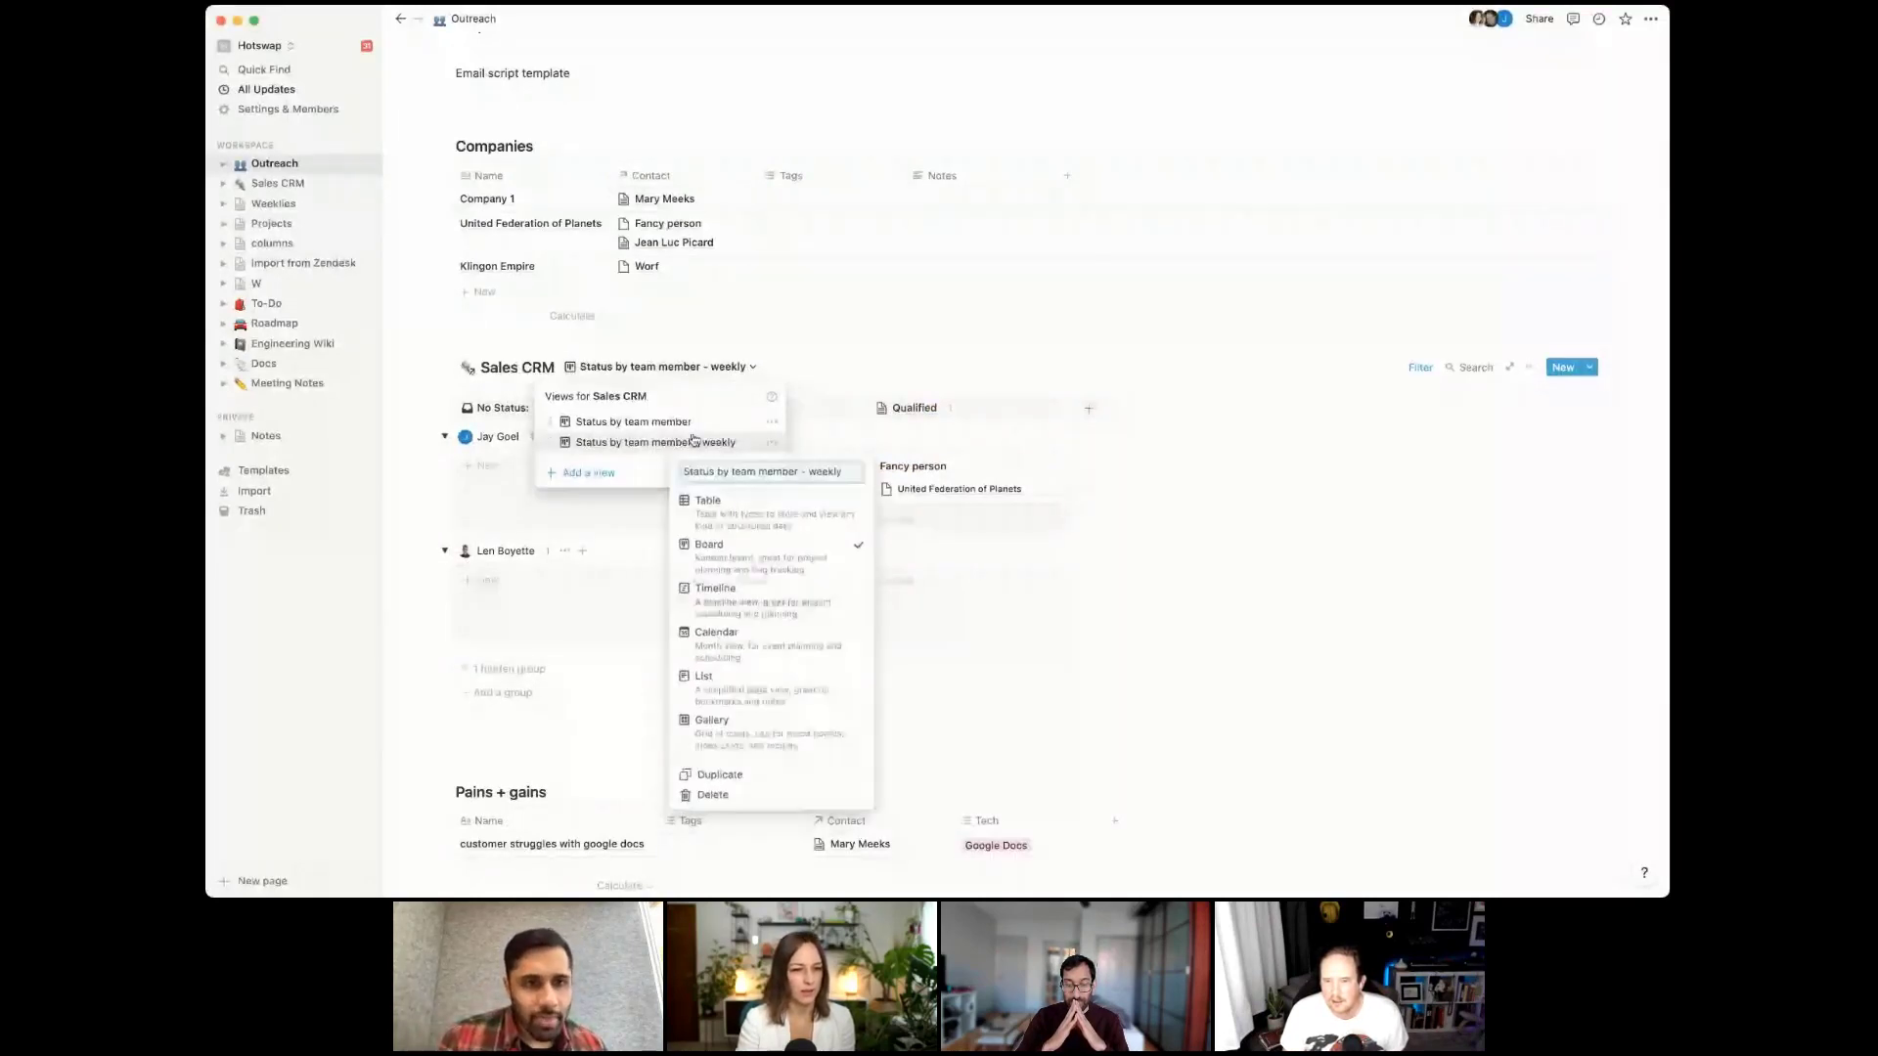
{"action": "left_click", "coordinate": [714, 775]}
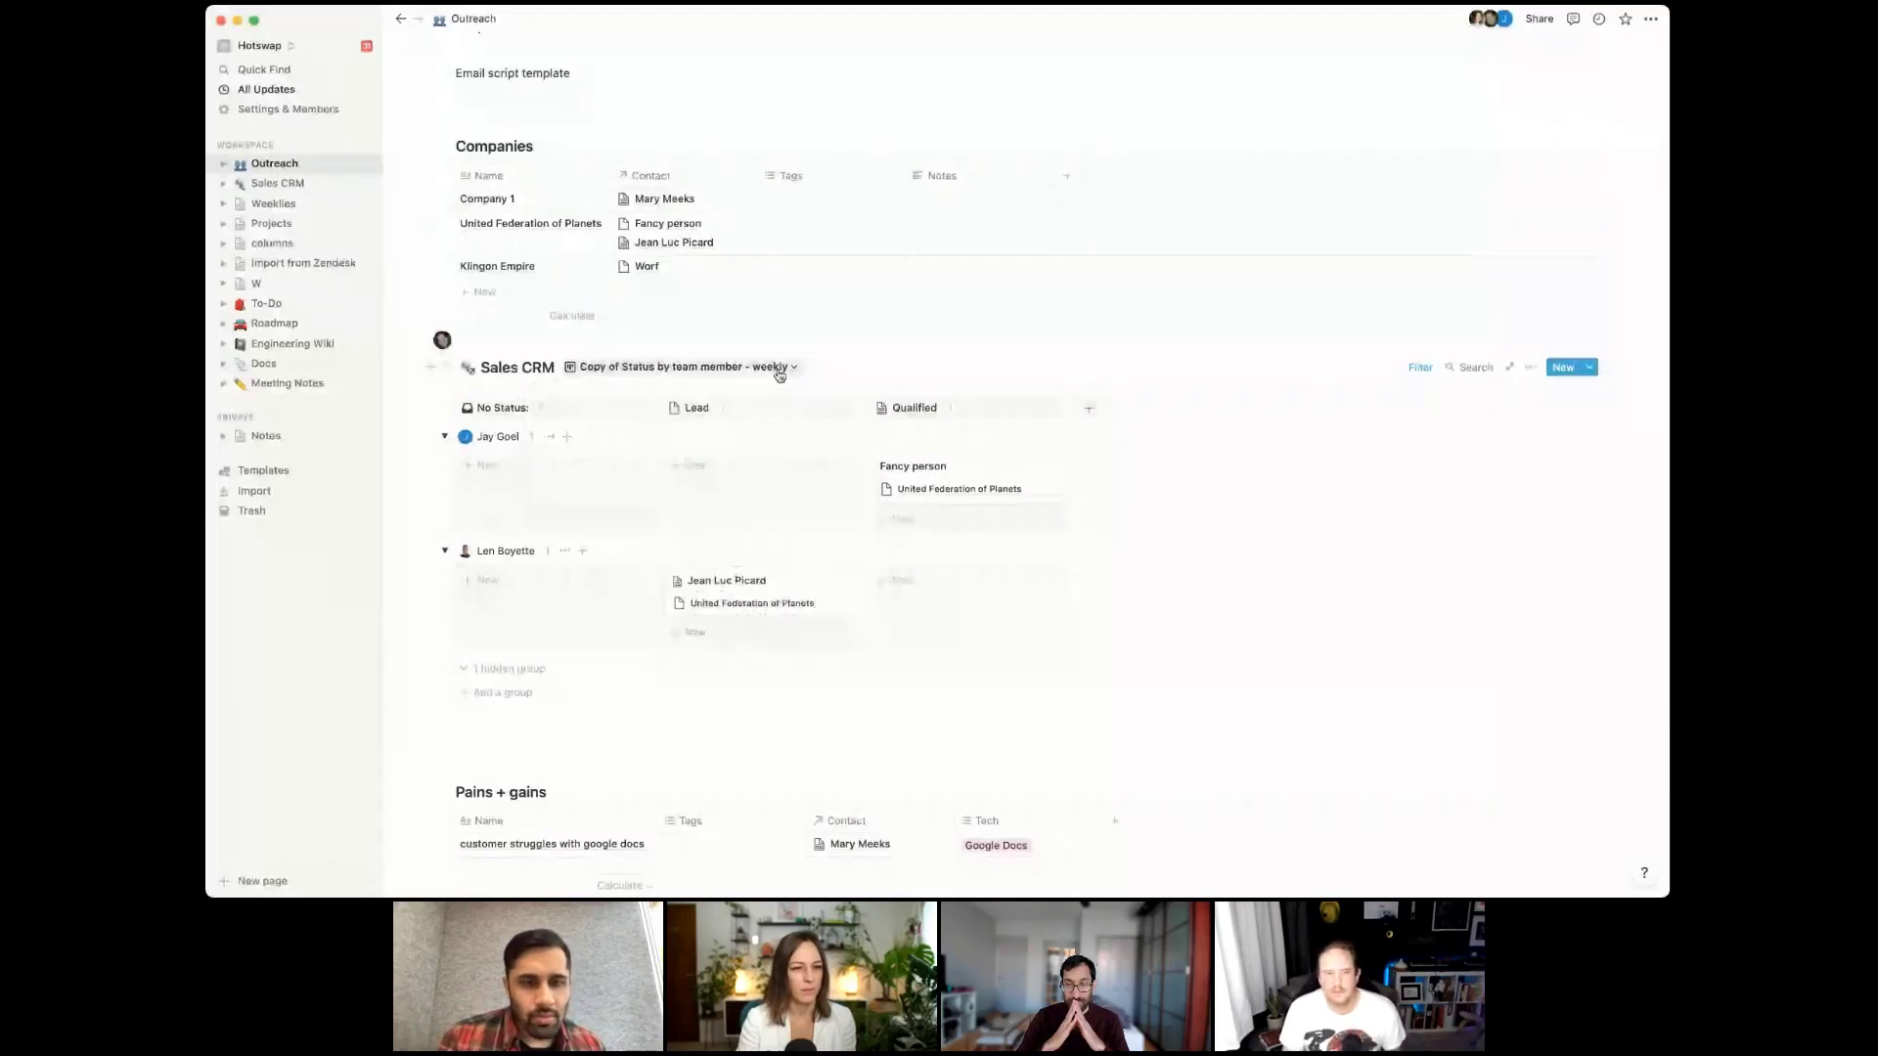
Change the copied view's layout to a table
{"action": "left_click", "coordinate": [780, 372]}
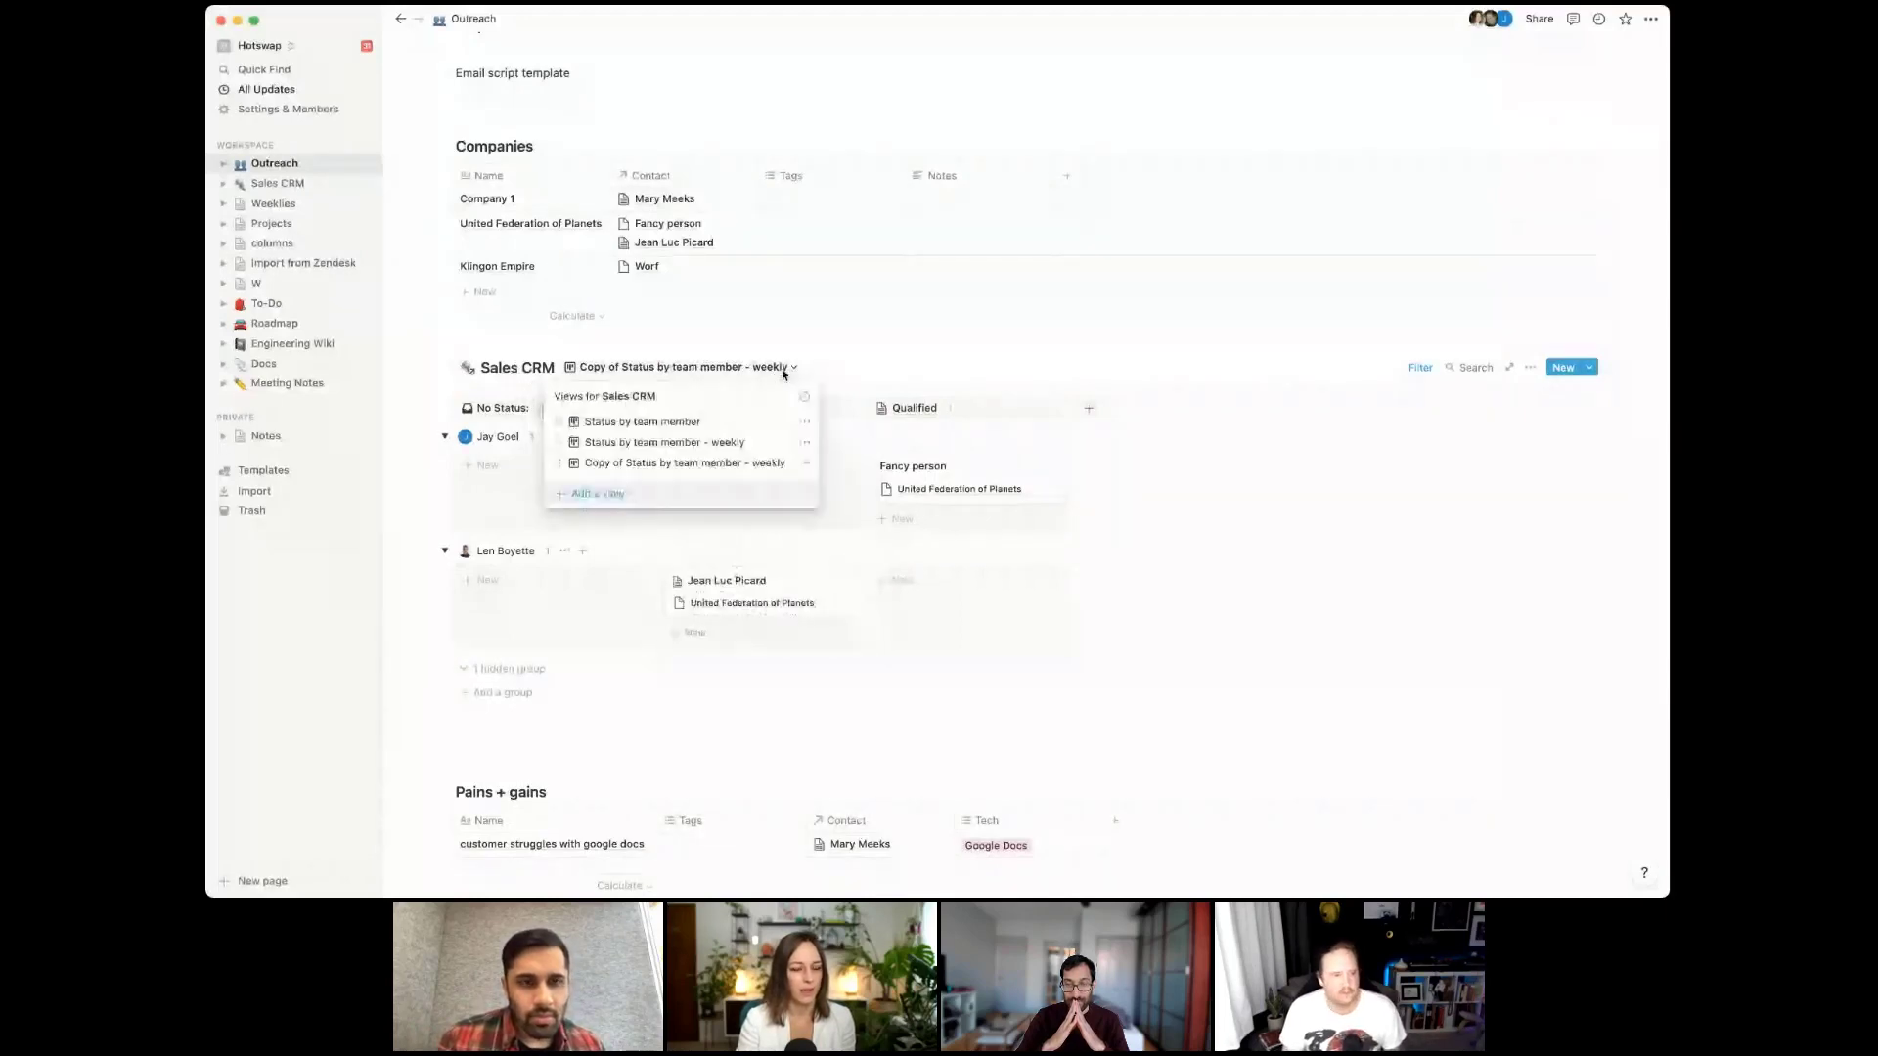
{"action": "left_click", "coordinate": [804, 466]}
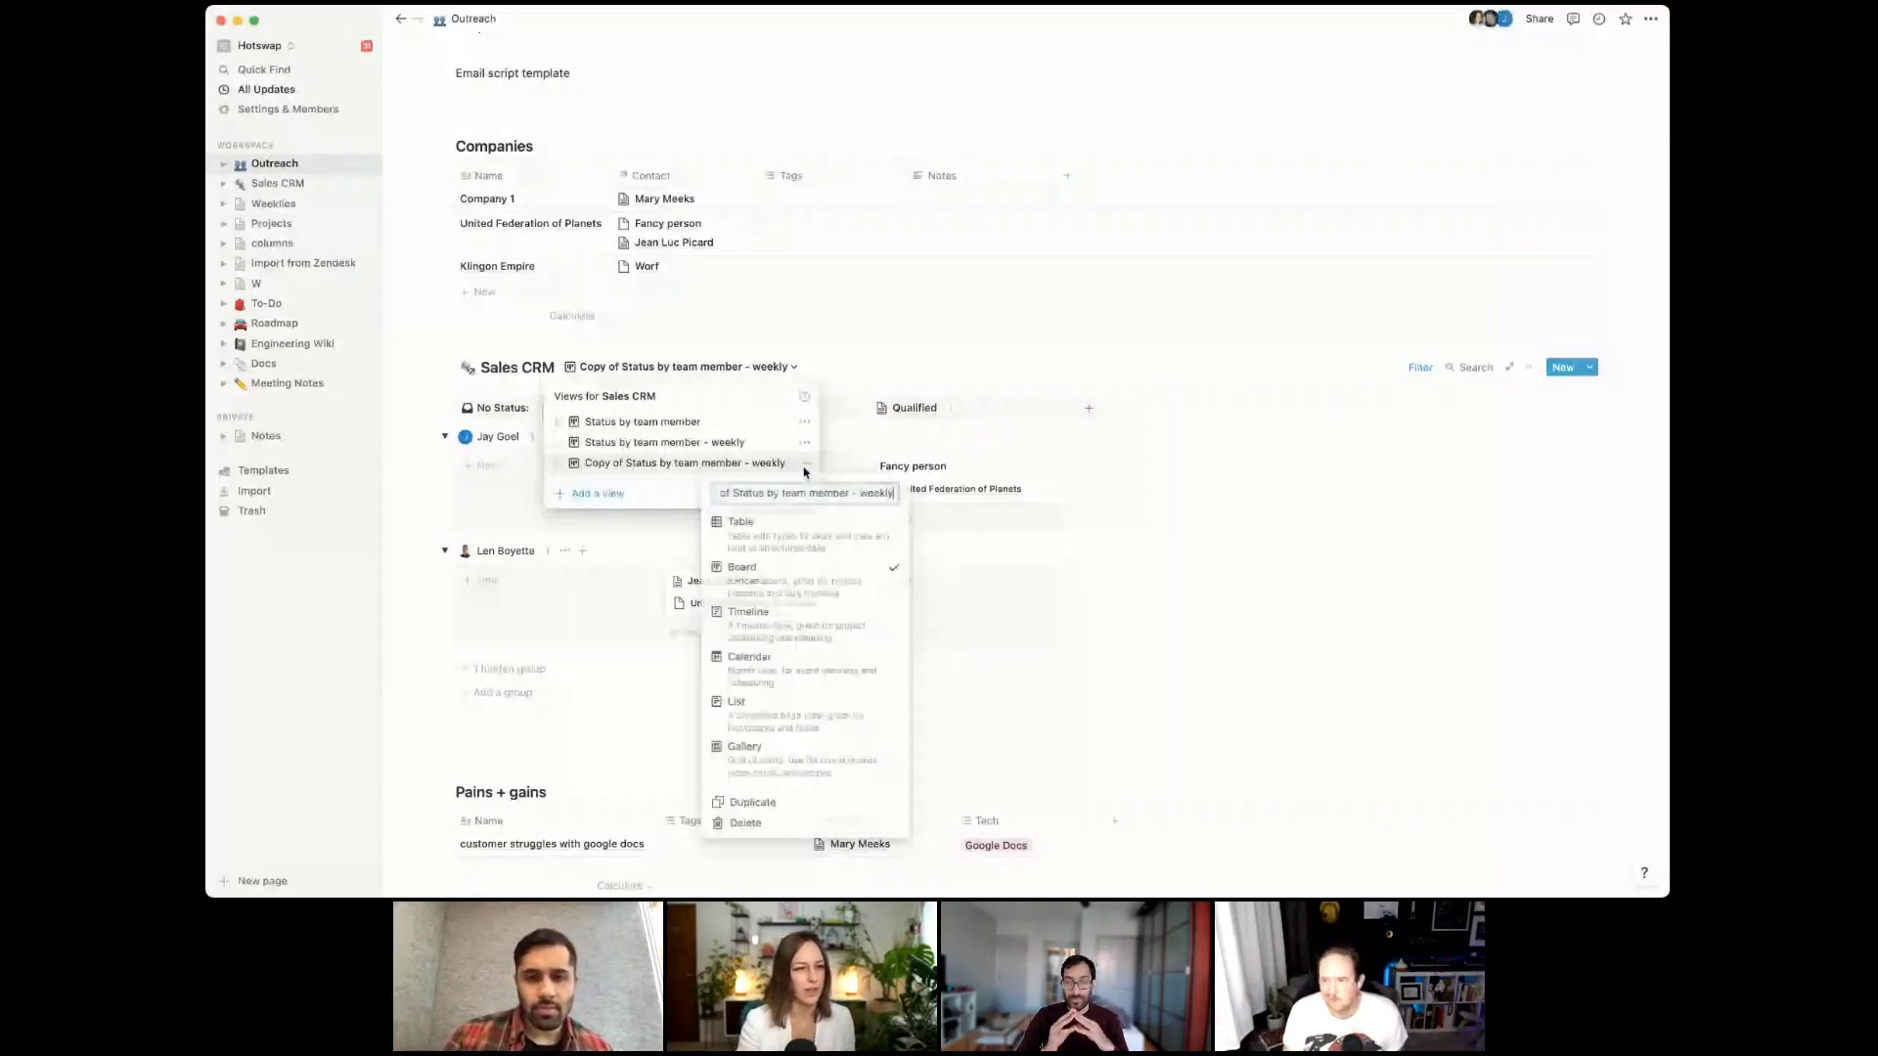
{"action": "left_click", "coordinate": [741, 522]}
{"action": "left_click", "coordinate": [615, 573]}
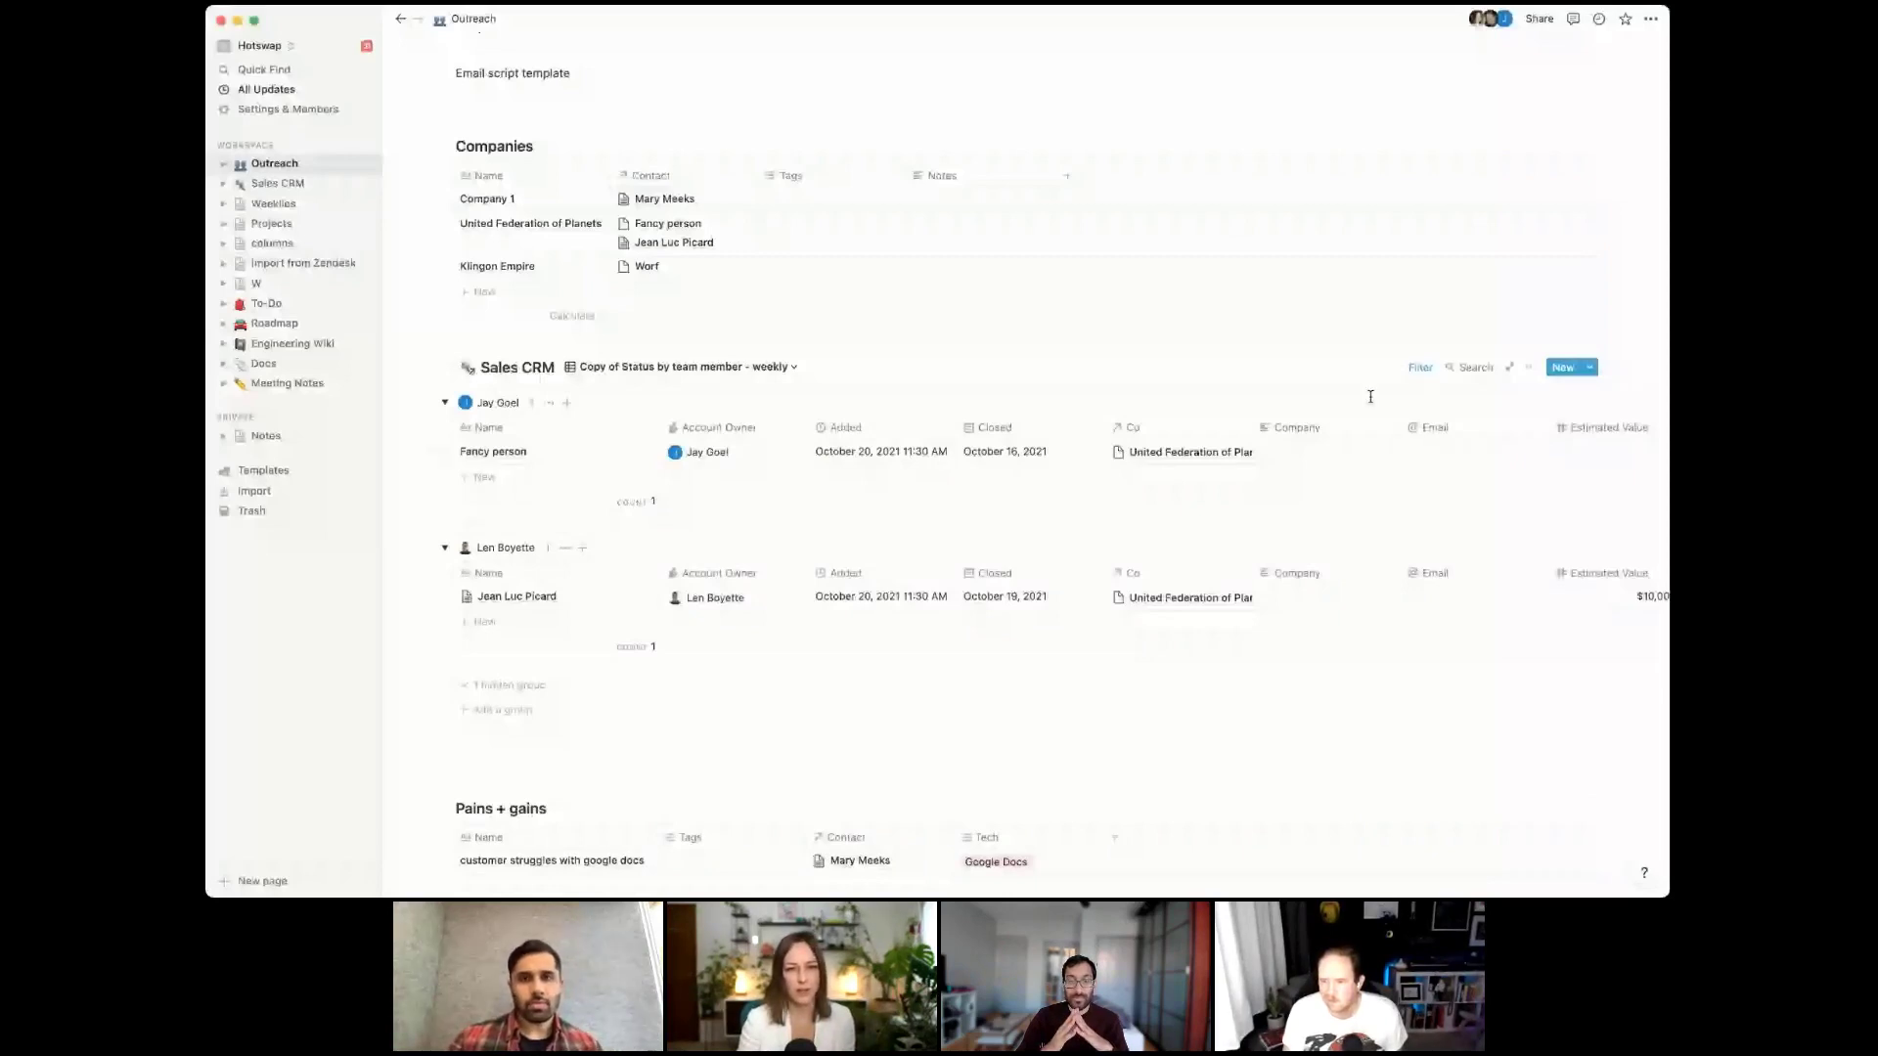
{"action": "left_click", "coordinate": [1423, 369]}
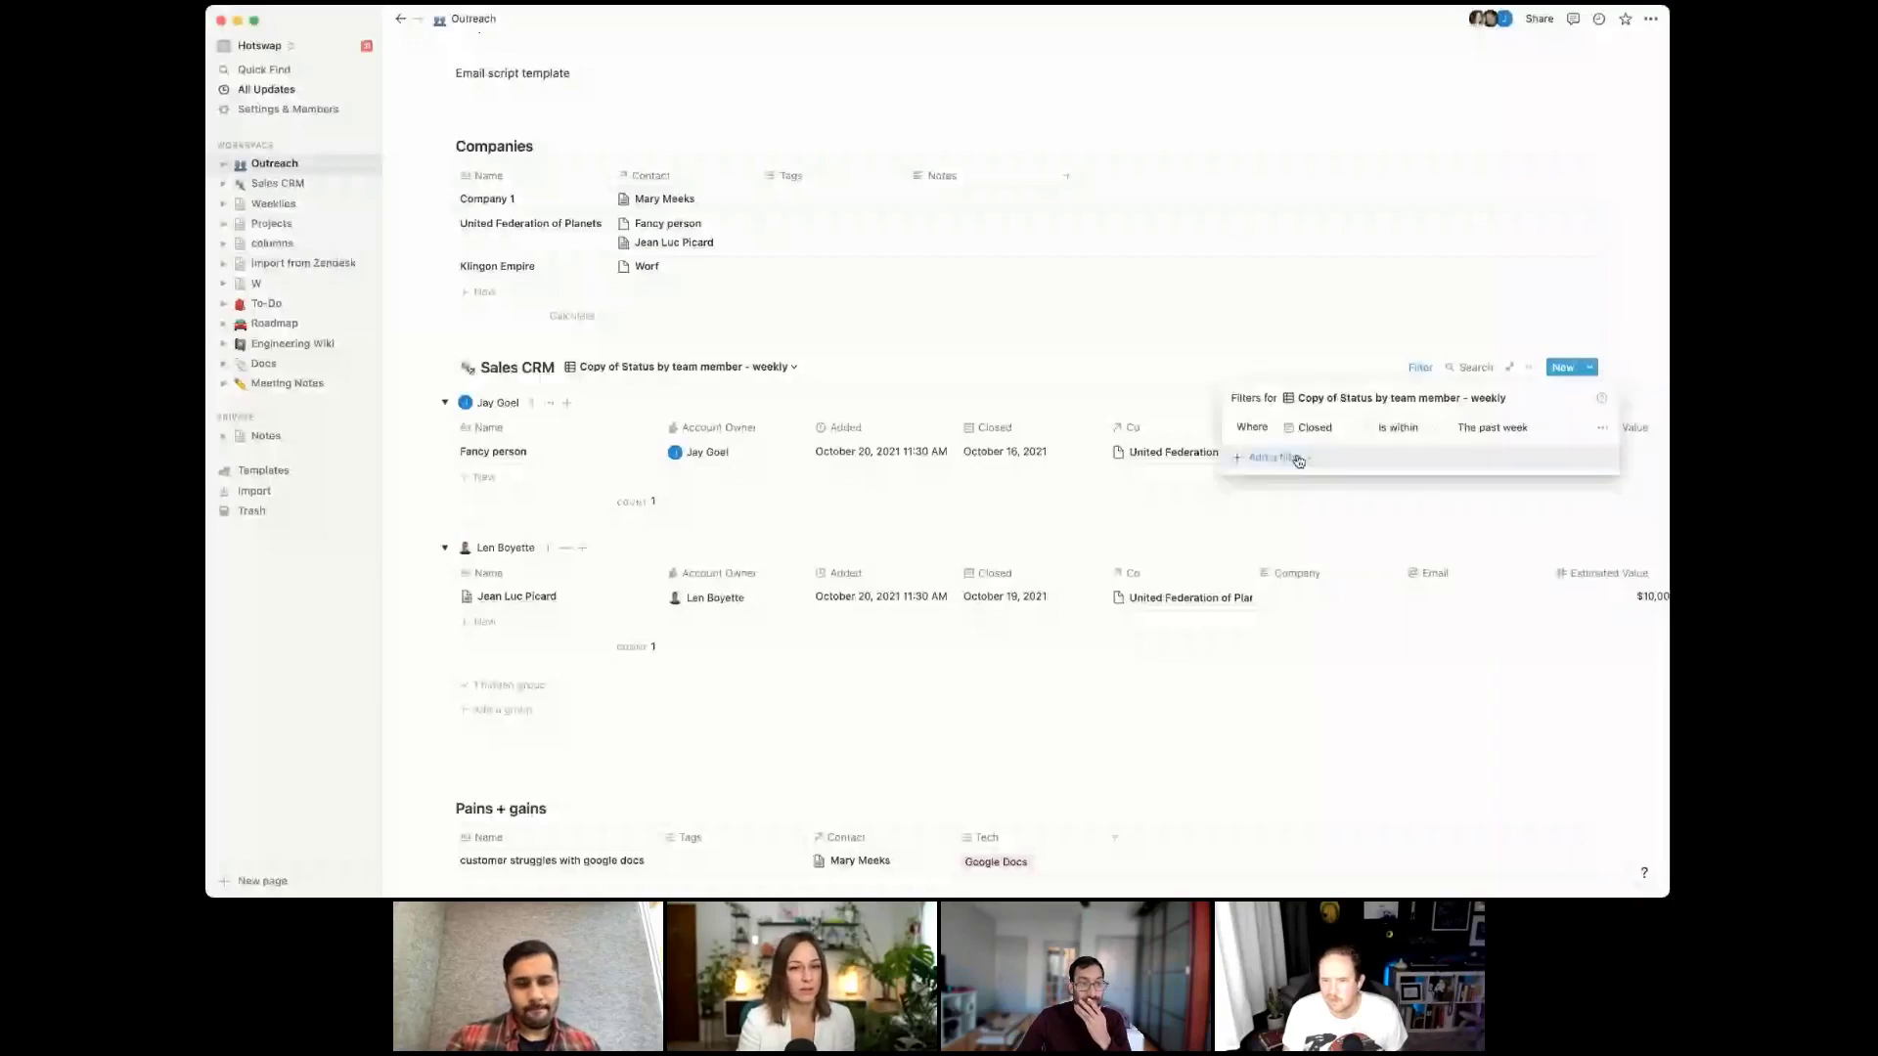
{"action": "left_click", "coordinate": [1300, 460]}
{"action": "left_click", "coordinate": [1271, 482]}
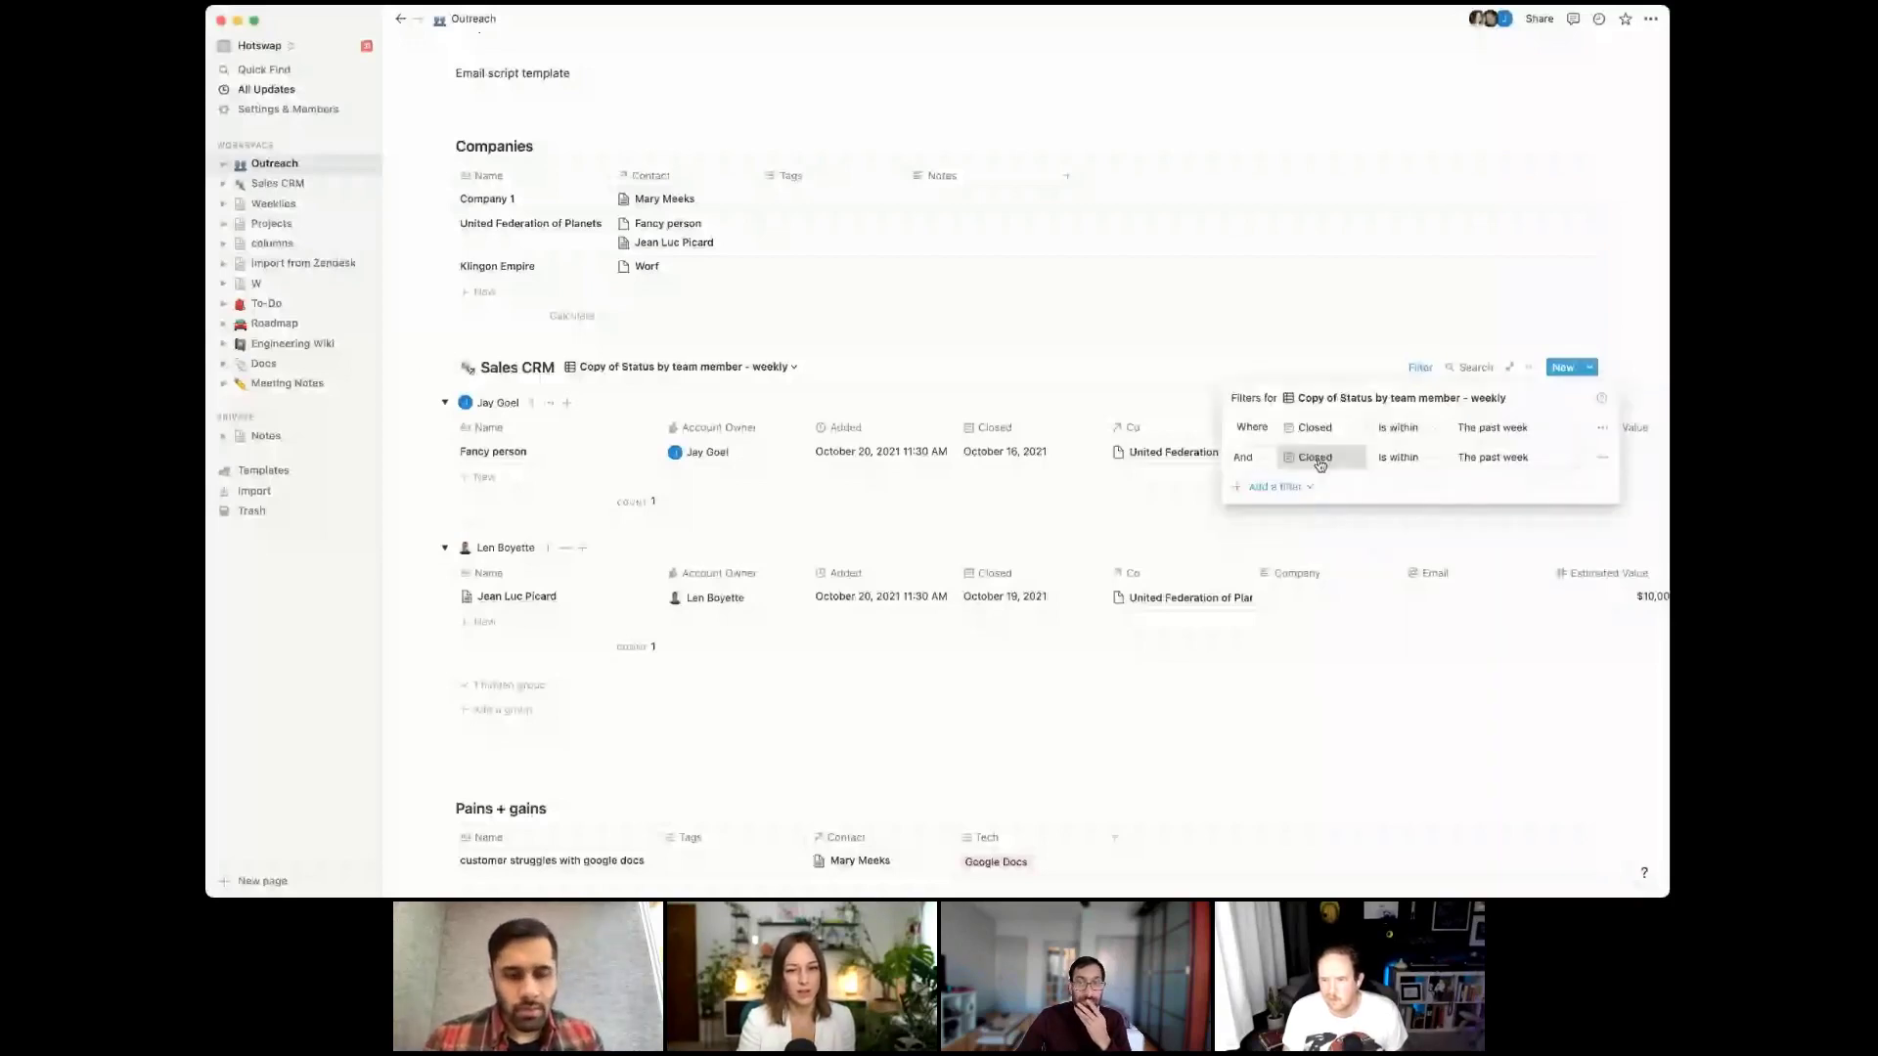
{"action": "left_click", "coordinate": [1296, 457]}
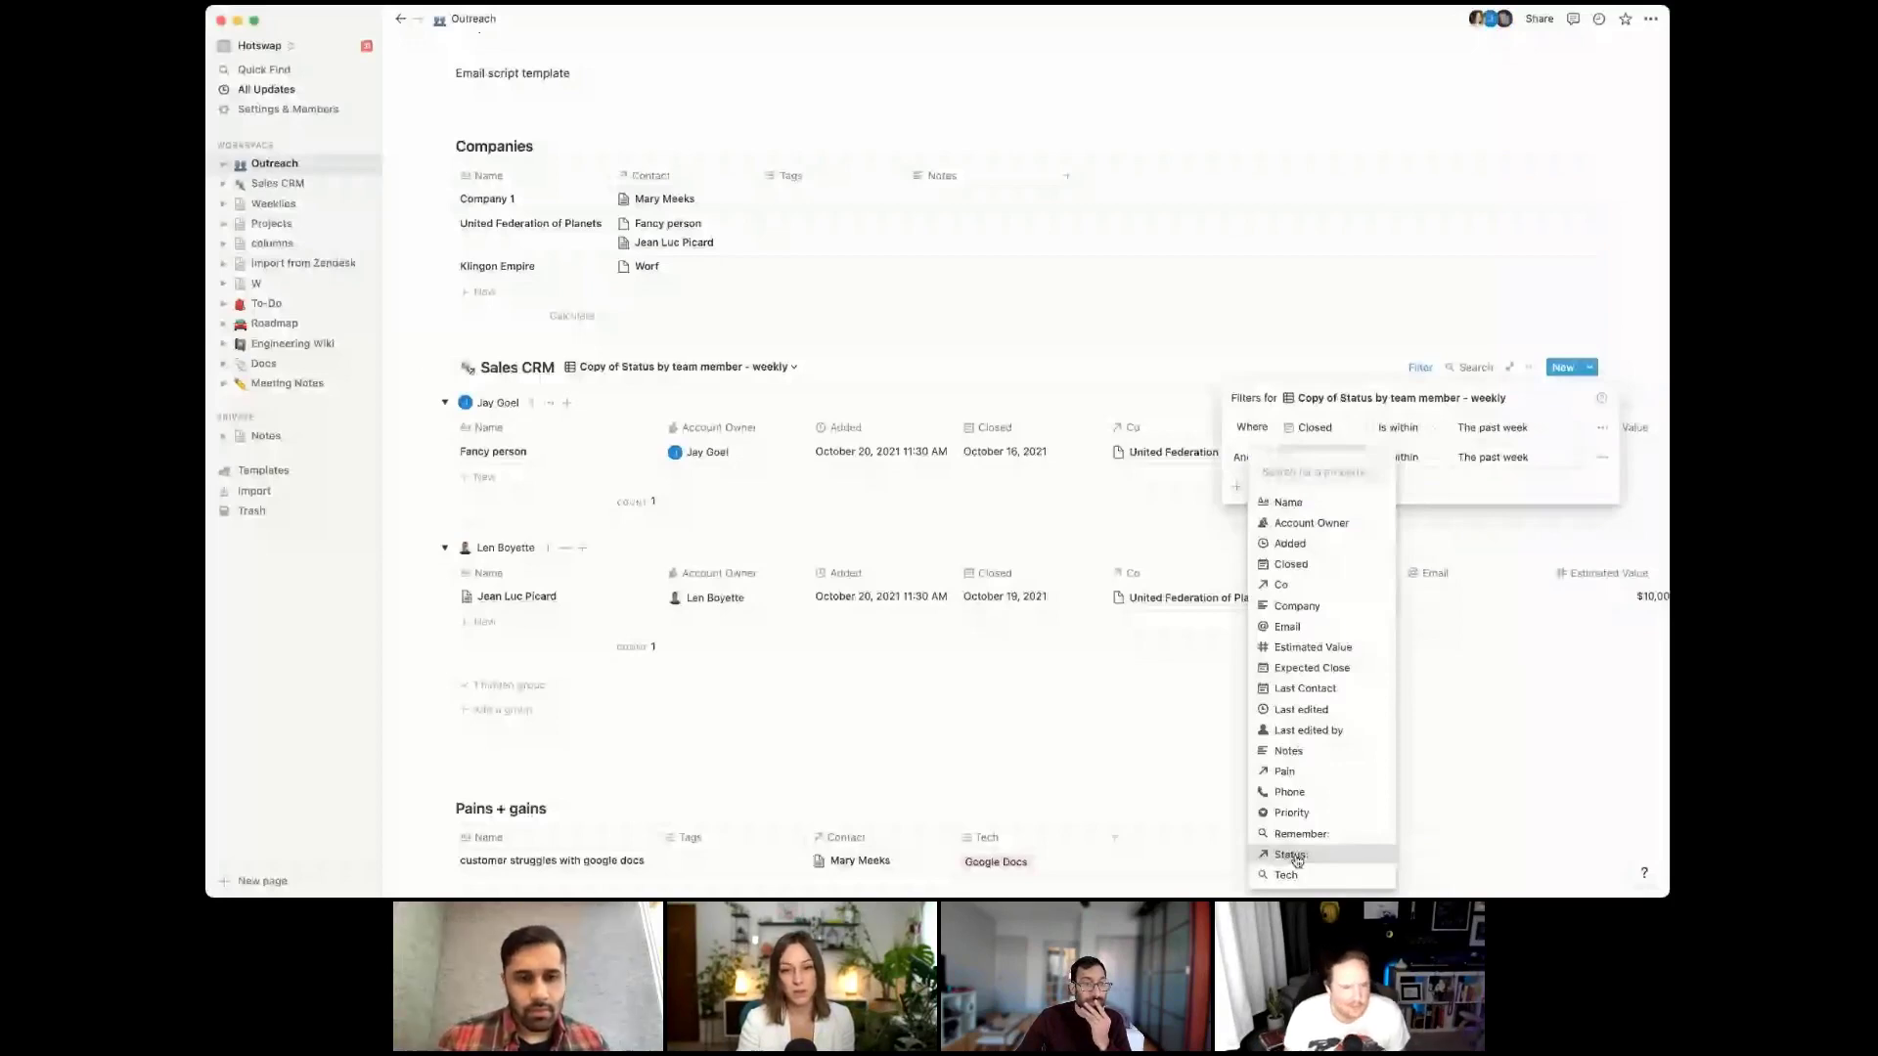
{"action": "left_click", "coordinate": [1291, 855]}
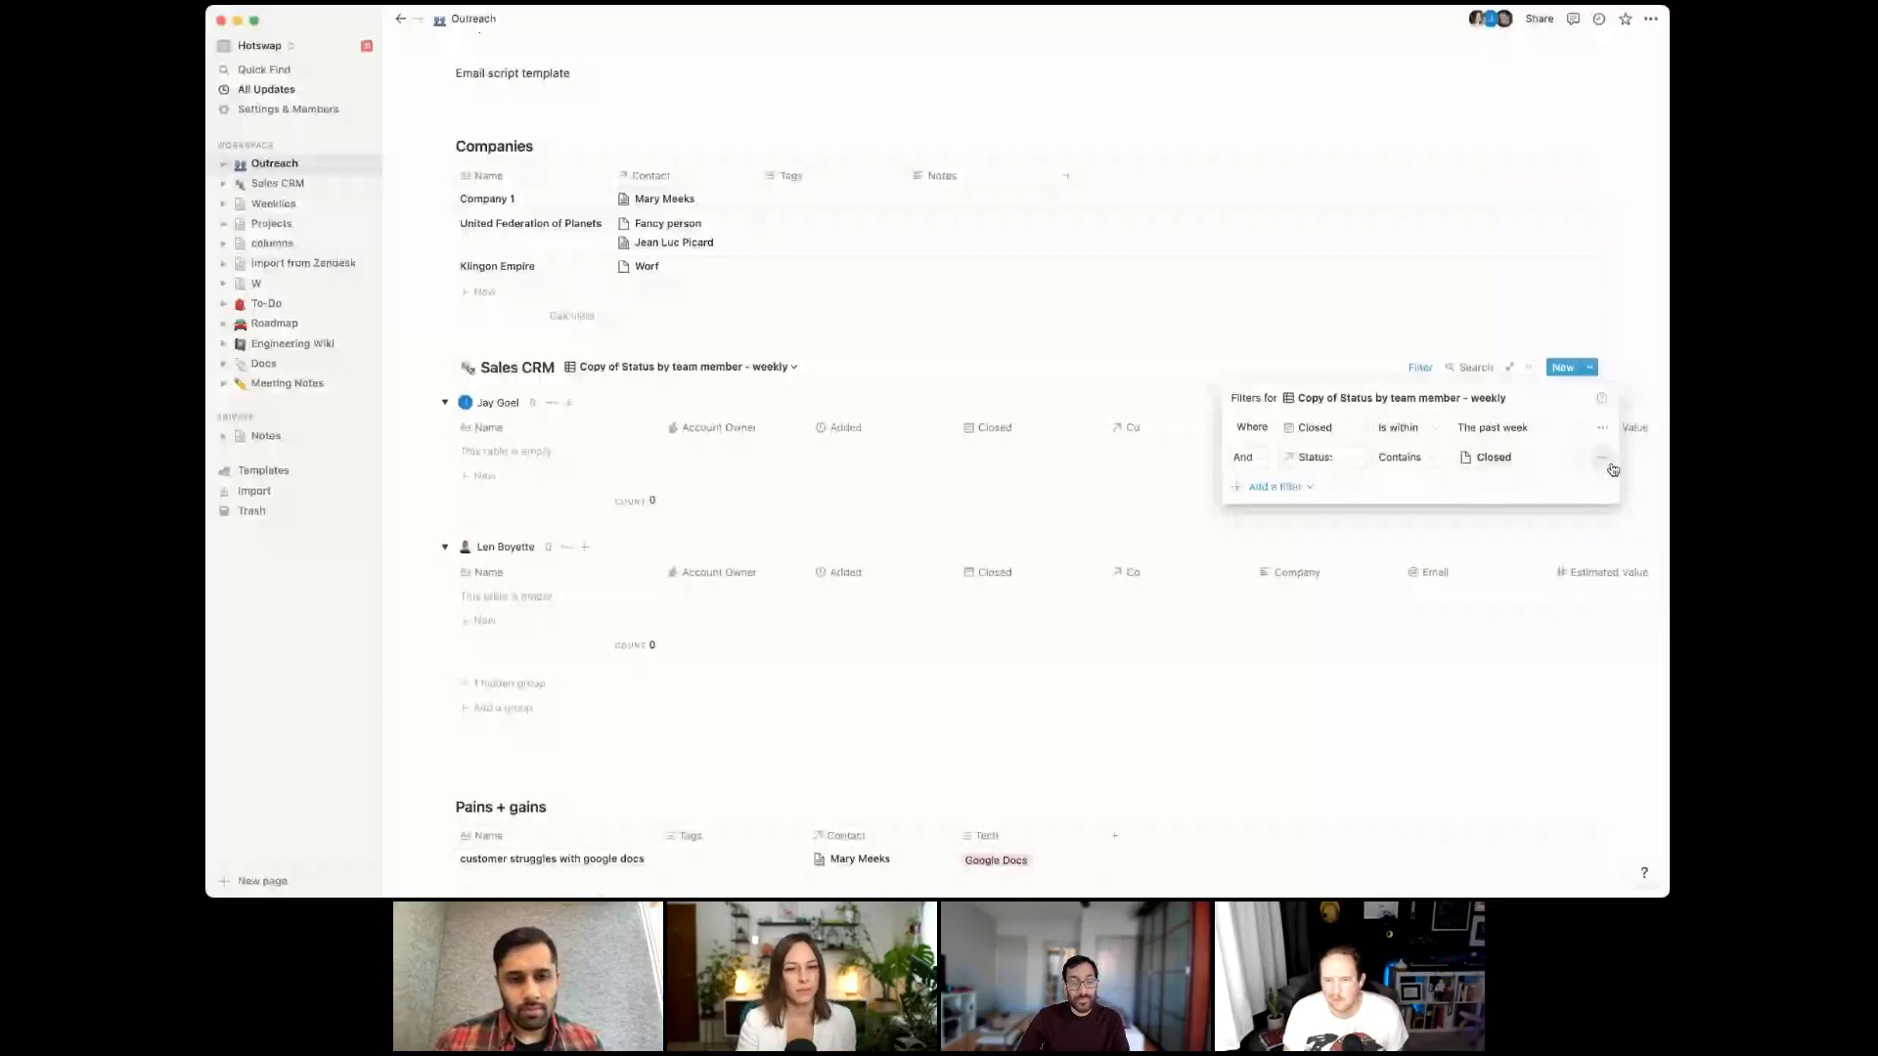
{"action": "left_click", "coordinate": [997, 670]}
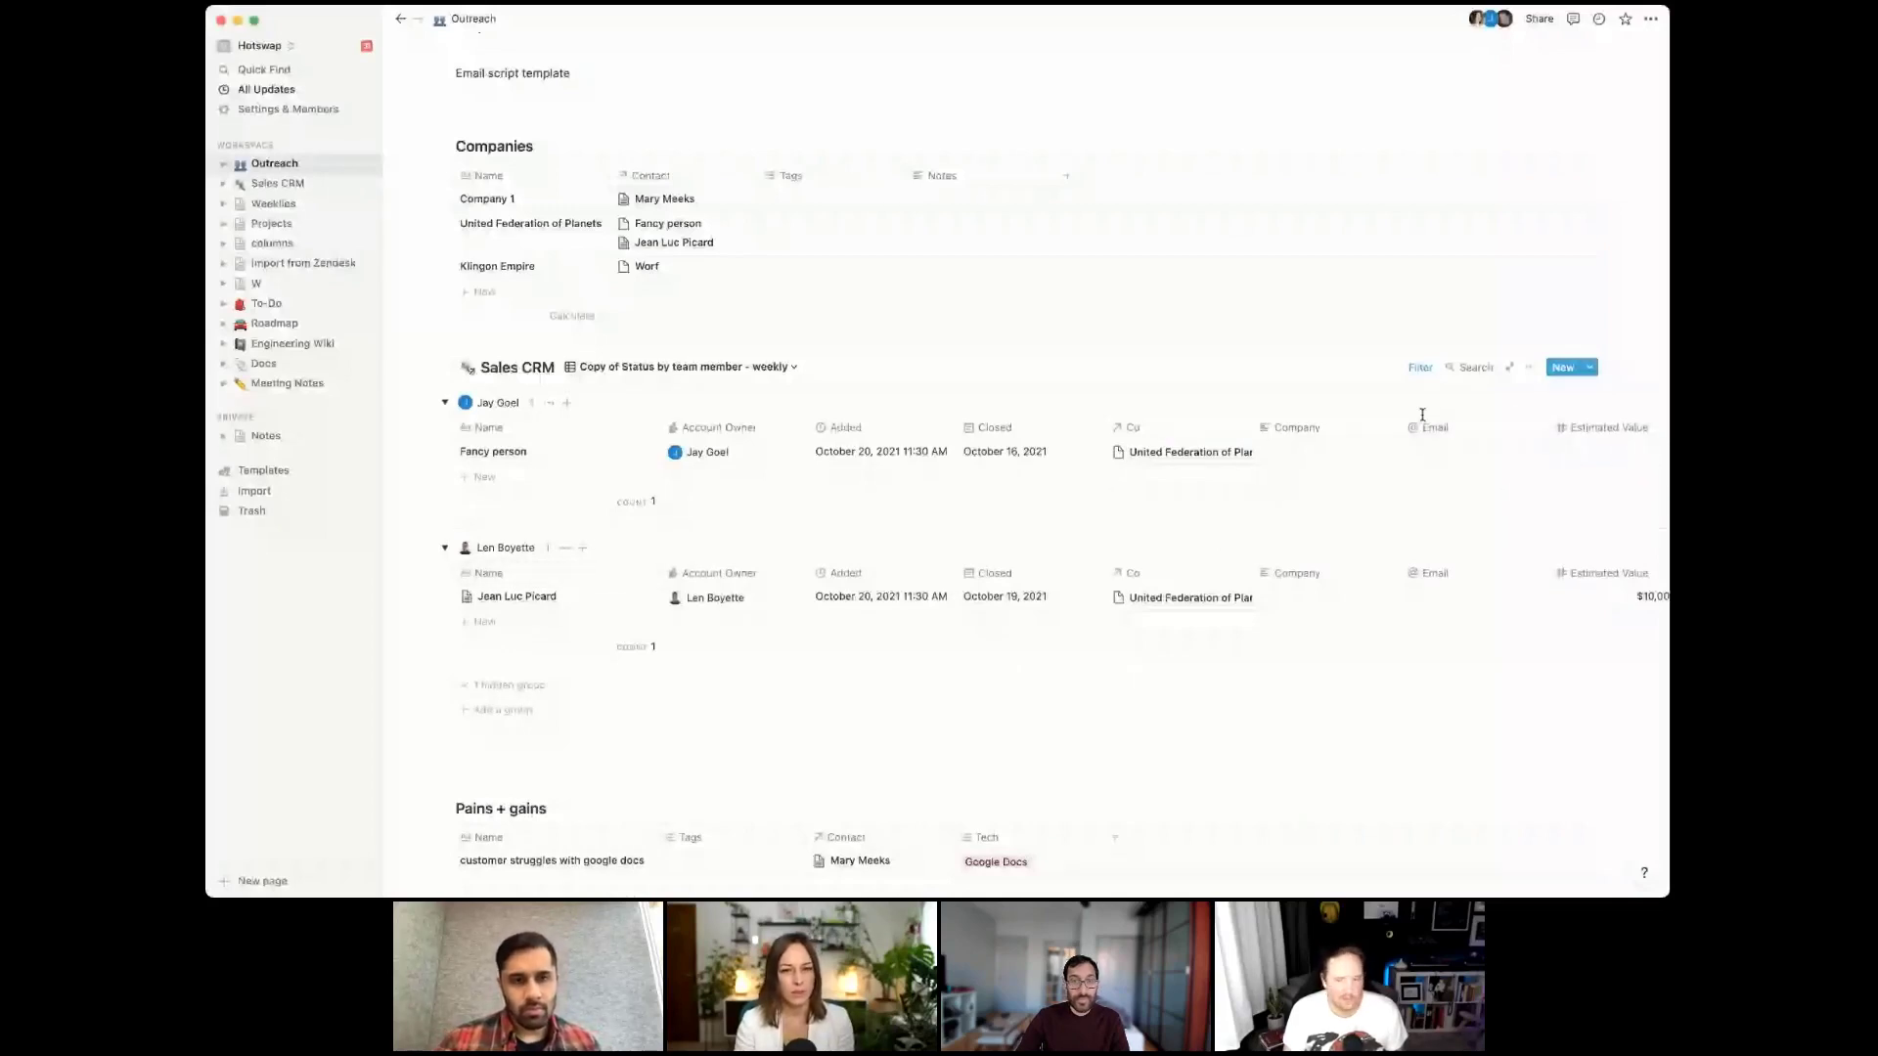
Hide the Company and Email columns of the weekly table
{"action": "left_click", "coordinate": [1332, 429]}
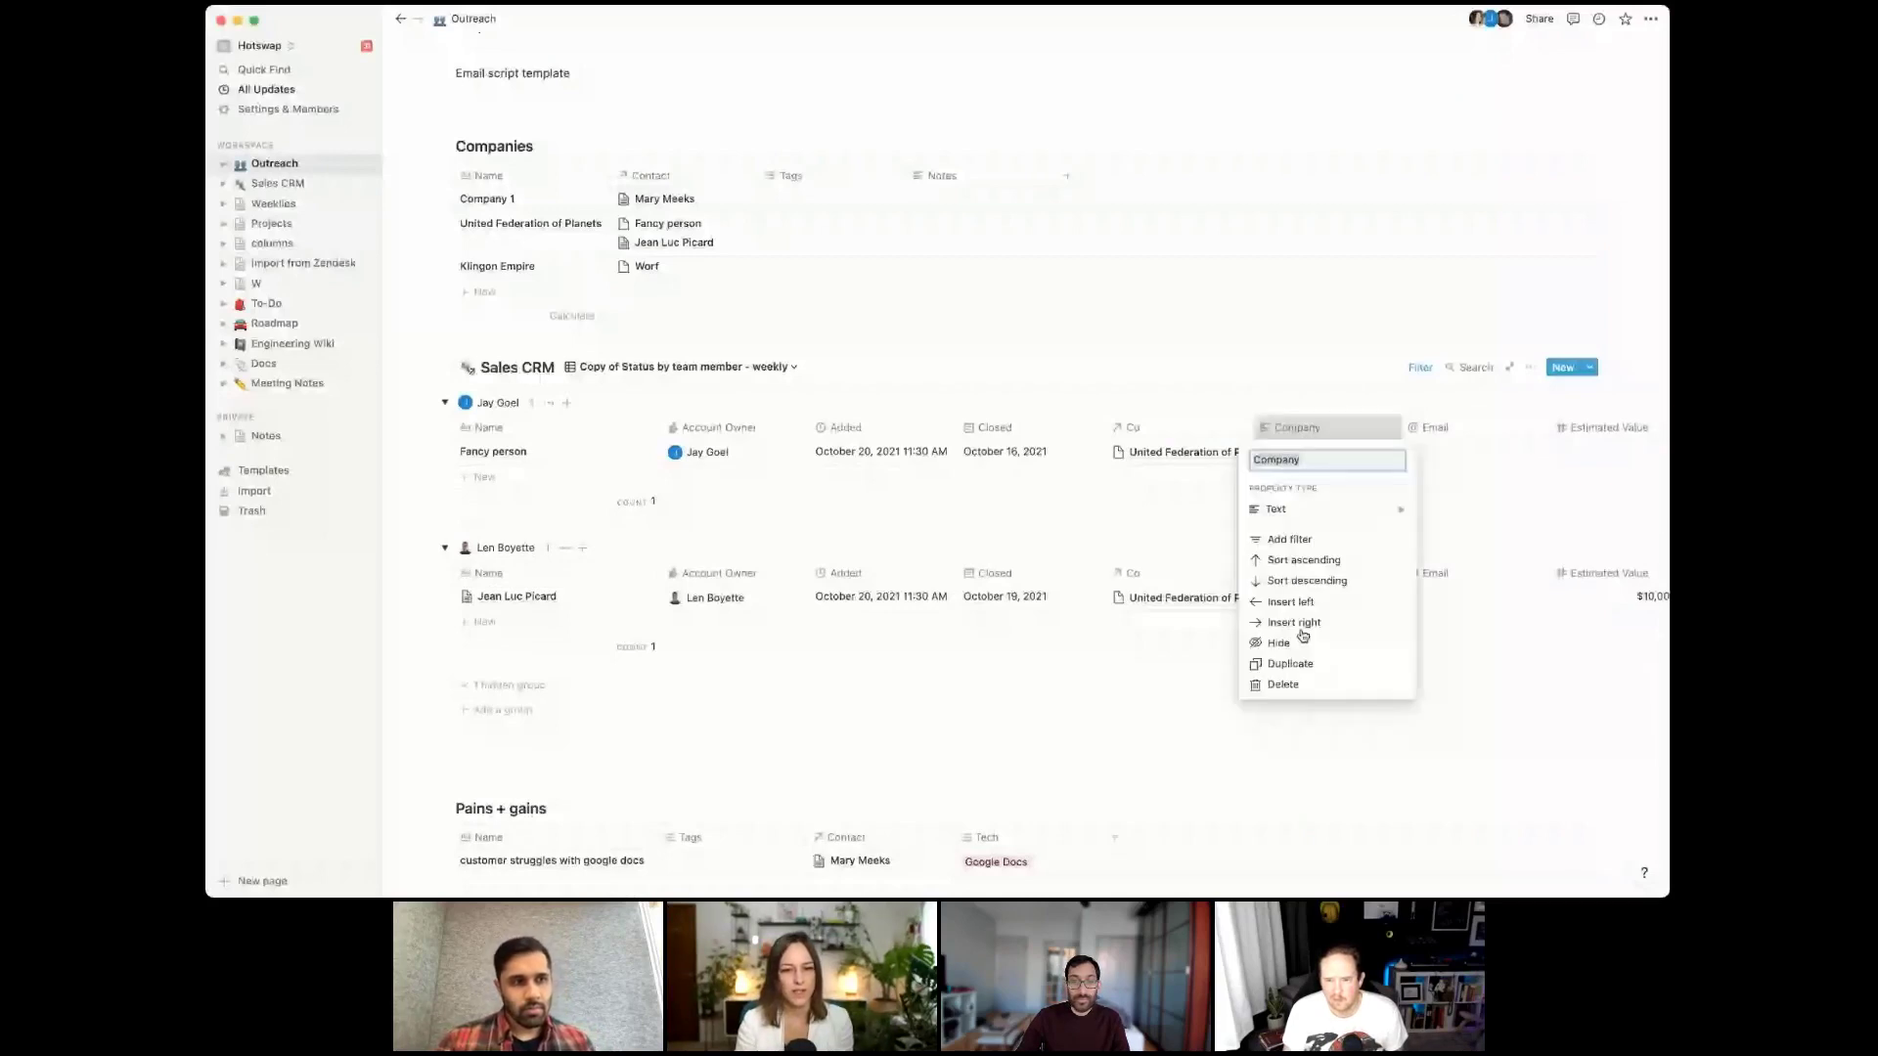
{"action": "left_click", "coordinate": [1301, 641]}
{"action": "left_click", "coordinate": [1315, 431]}
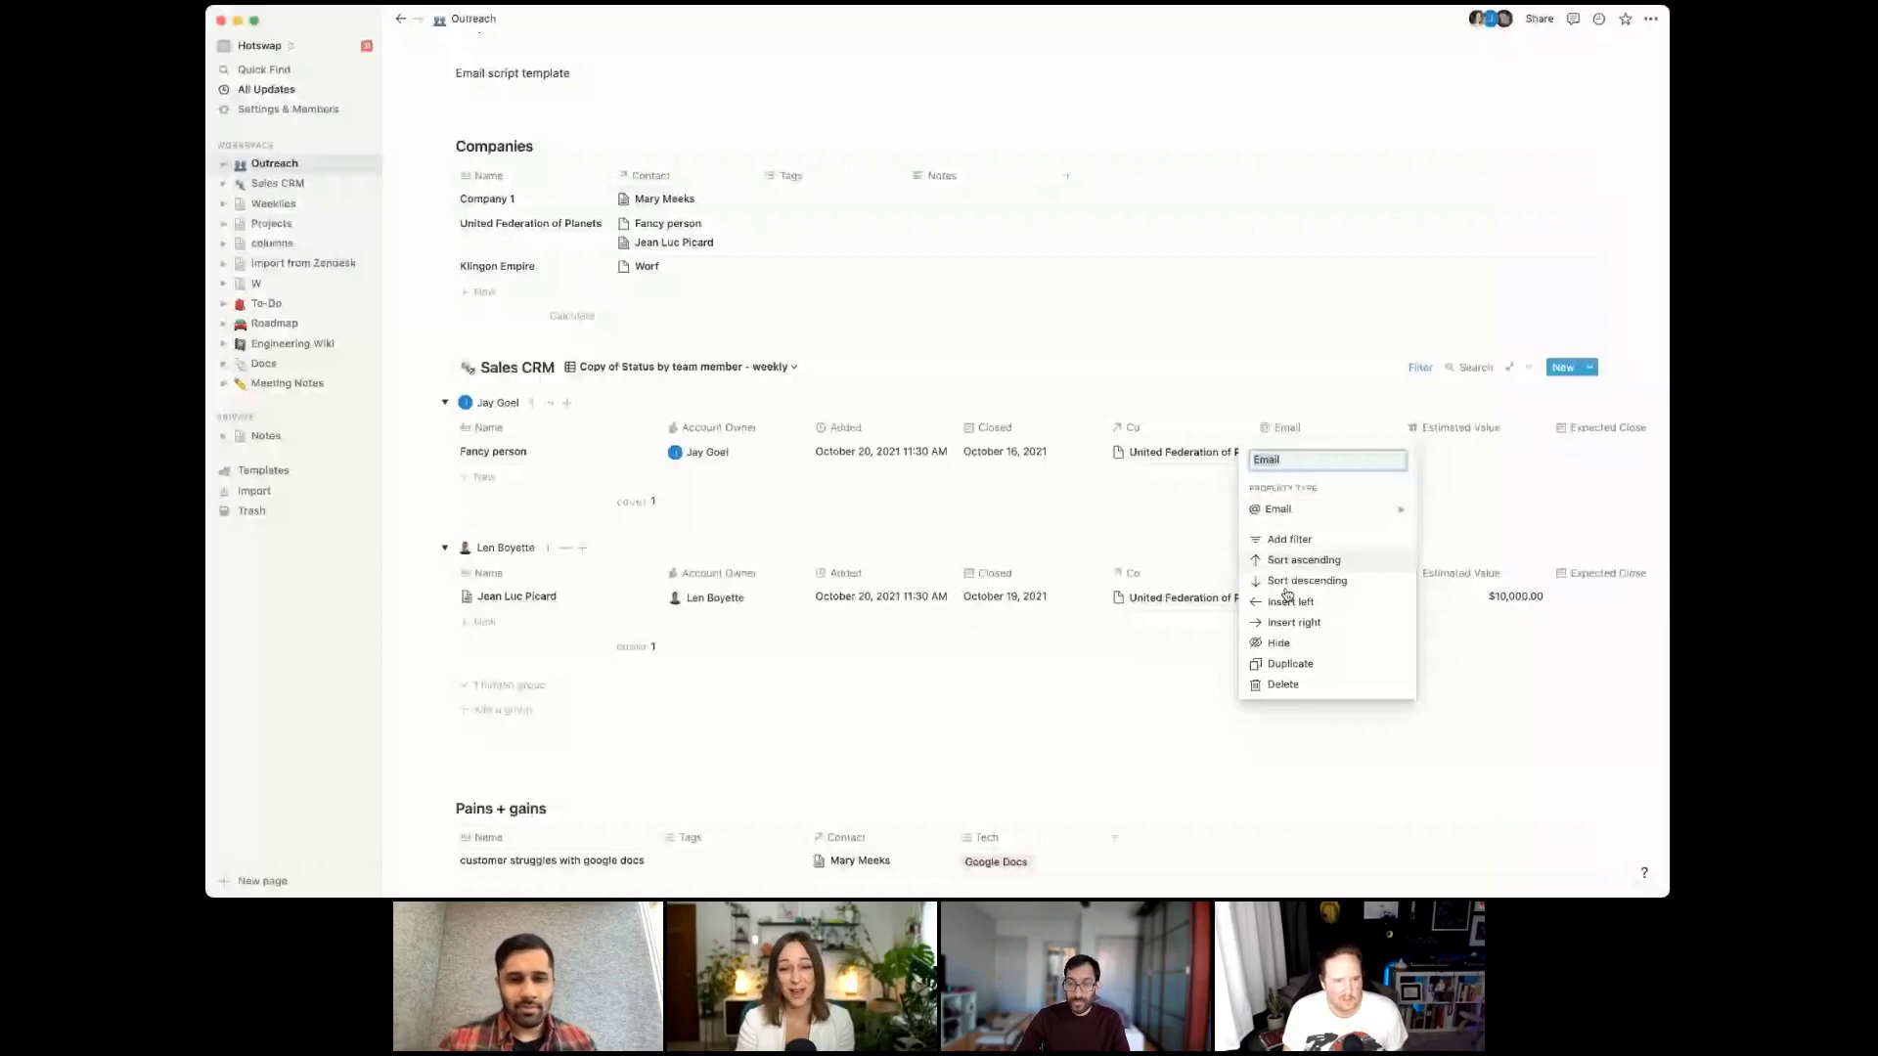
{"action": "left_click", "coordinate": [1330, 643]}
Set Estimated Value's calculation to Sum, totalling each team member group
{"action": "left_click", "coordinate": [1378, 657]}
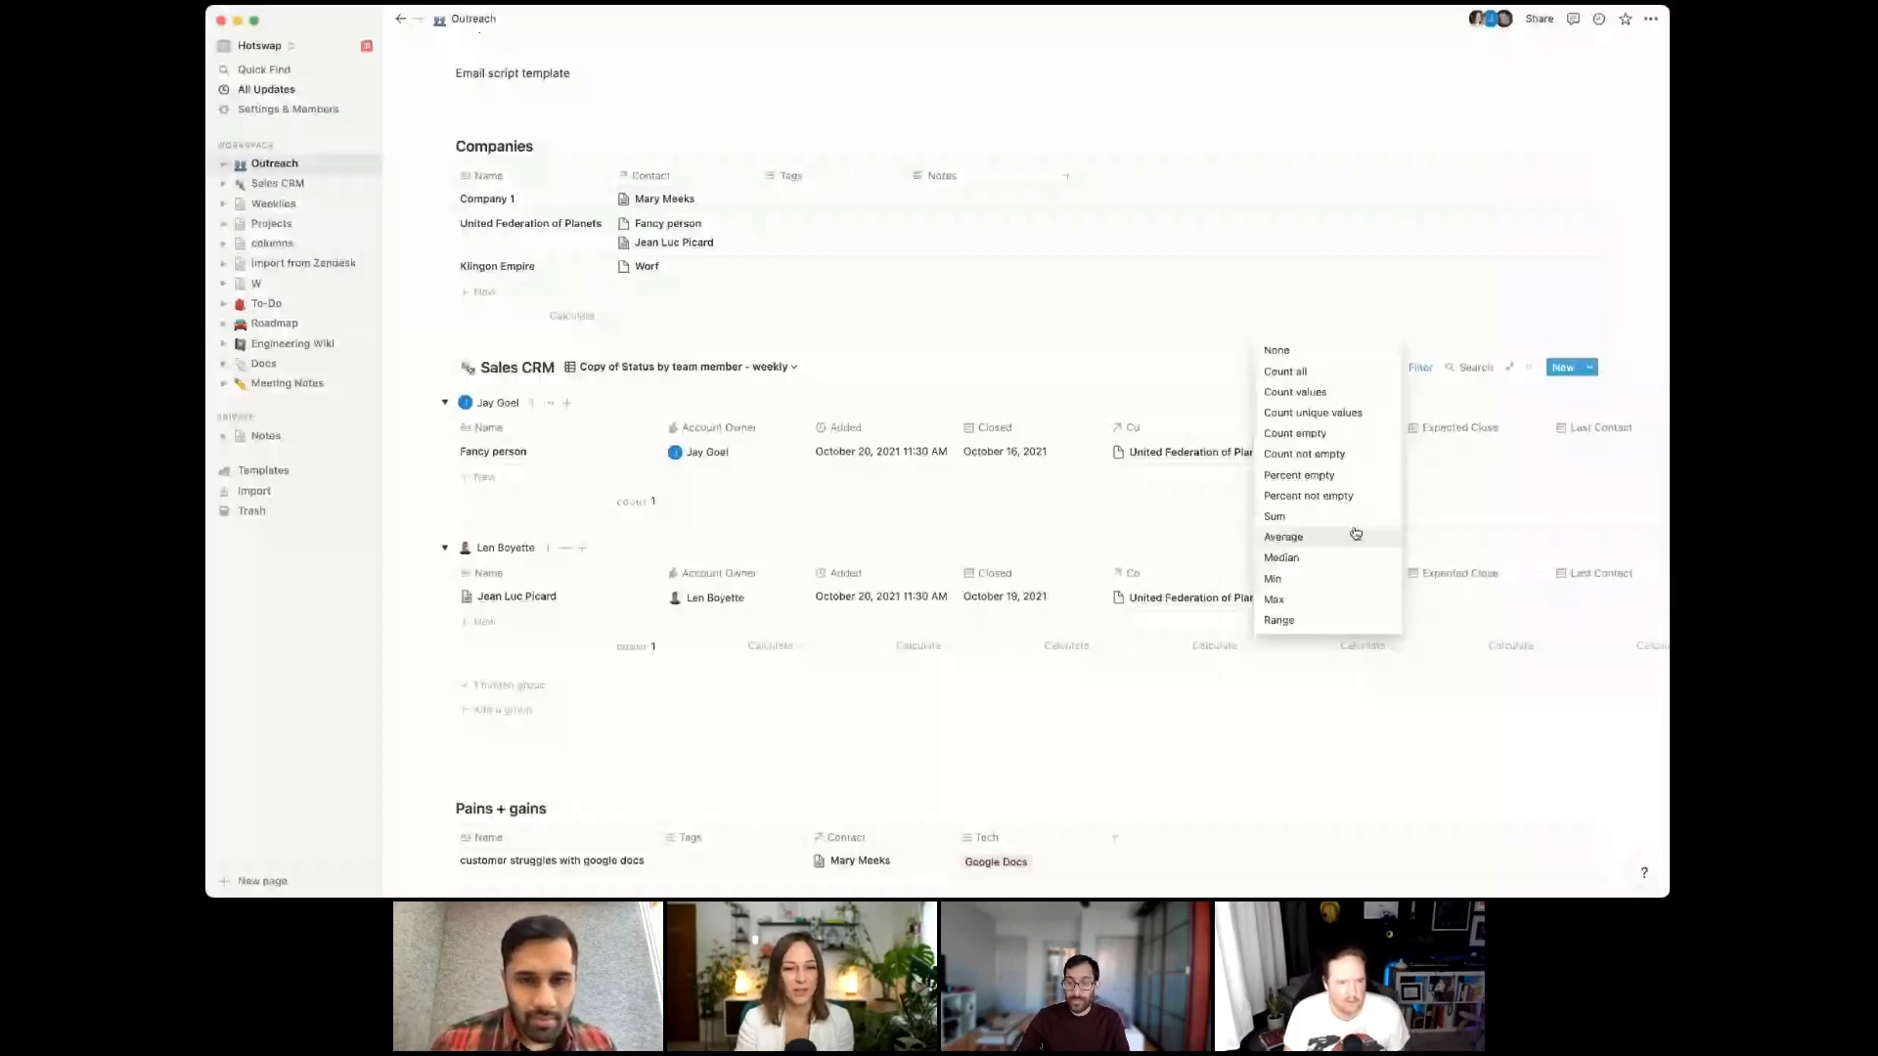
{"action": "left_click", "coordinate": [1310, 517]}
{"action": "left_click", "coordinate": [1369, 501]}
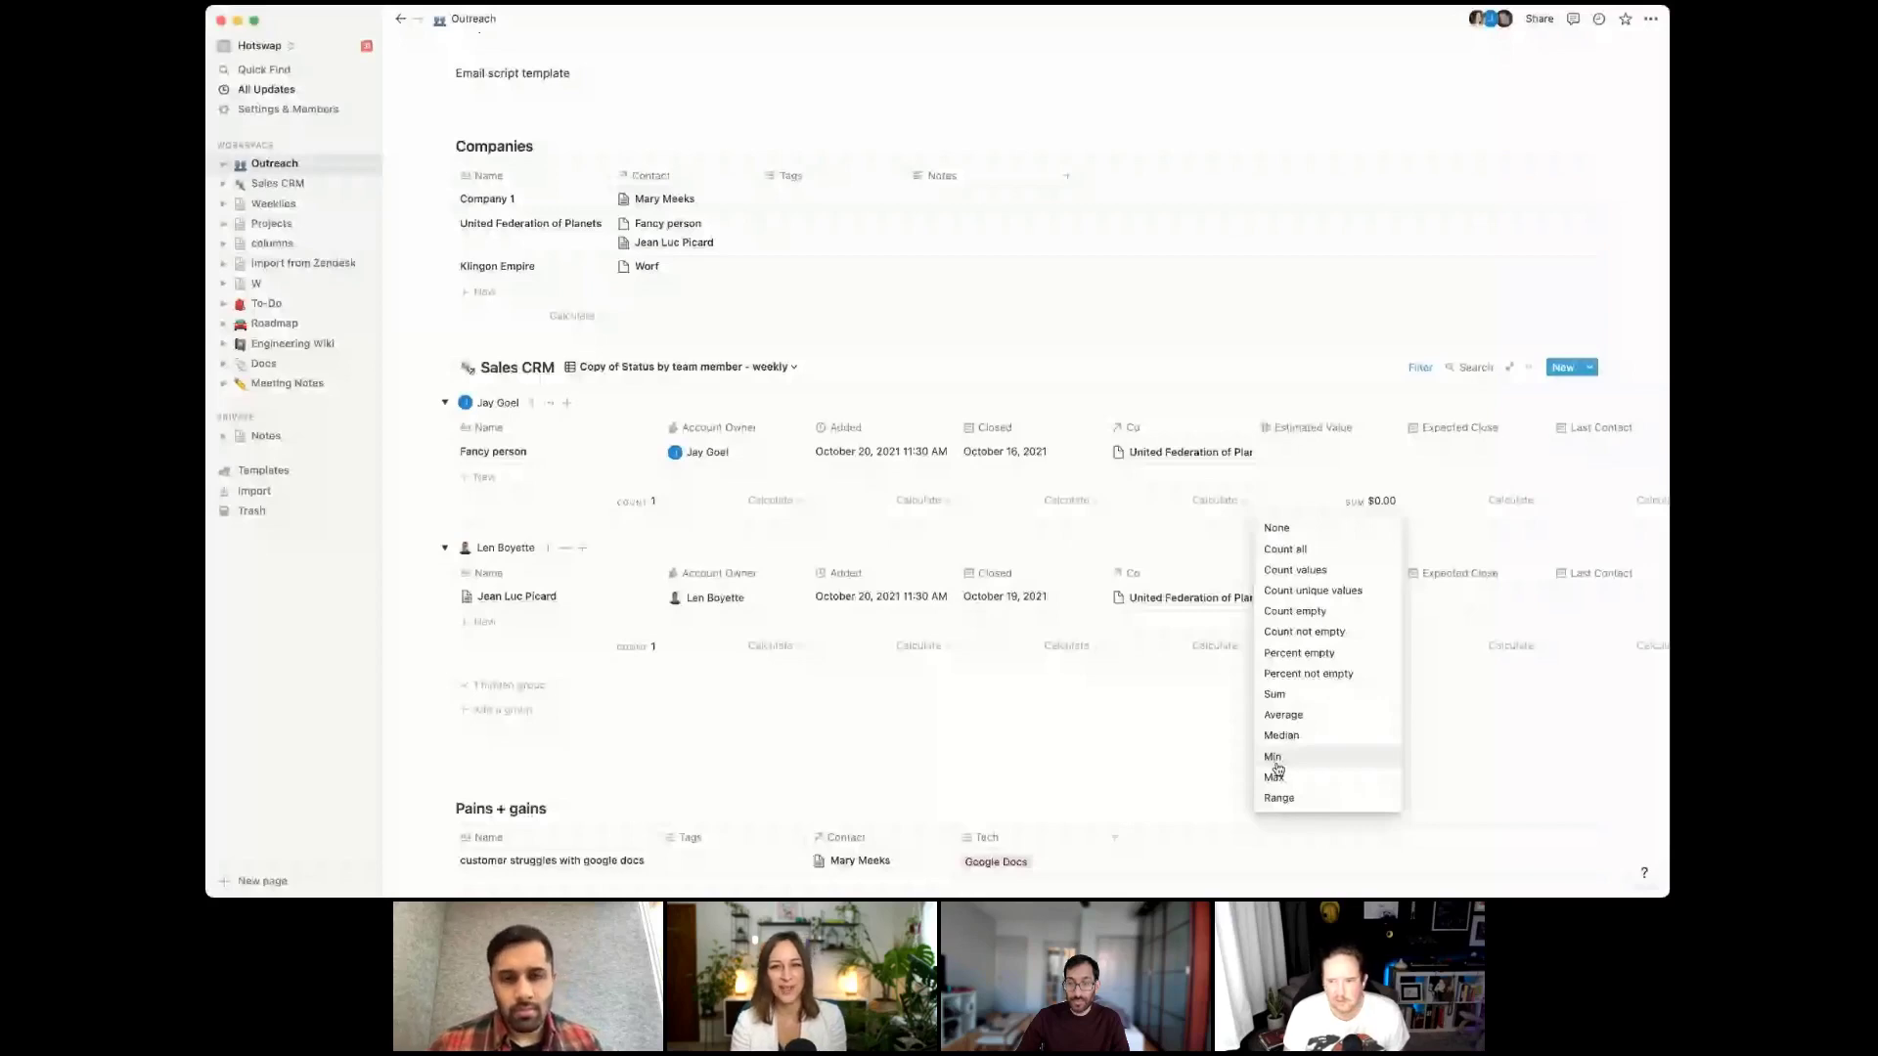
{"action": "key", "text": "Escape"}
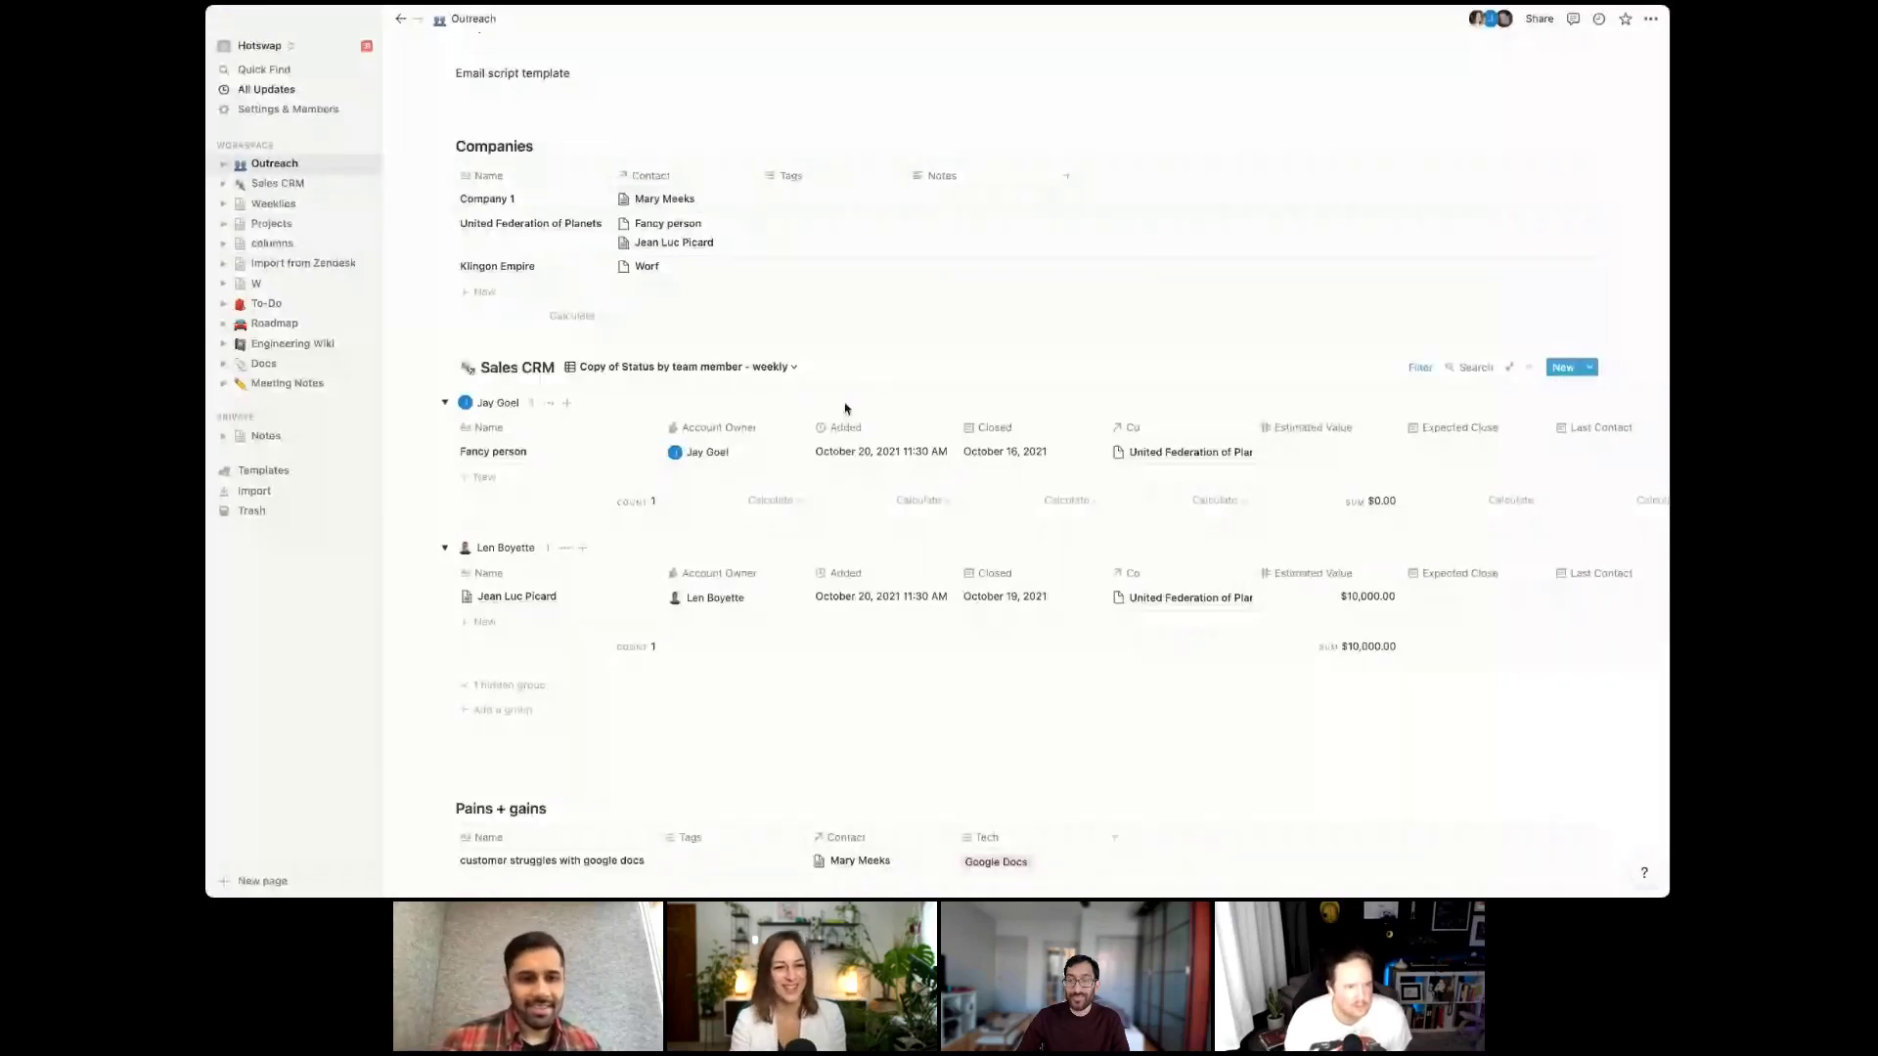
Hide the Last edited by column
{"action": "left_click", "coordinate": [1494, 436]}
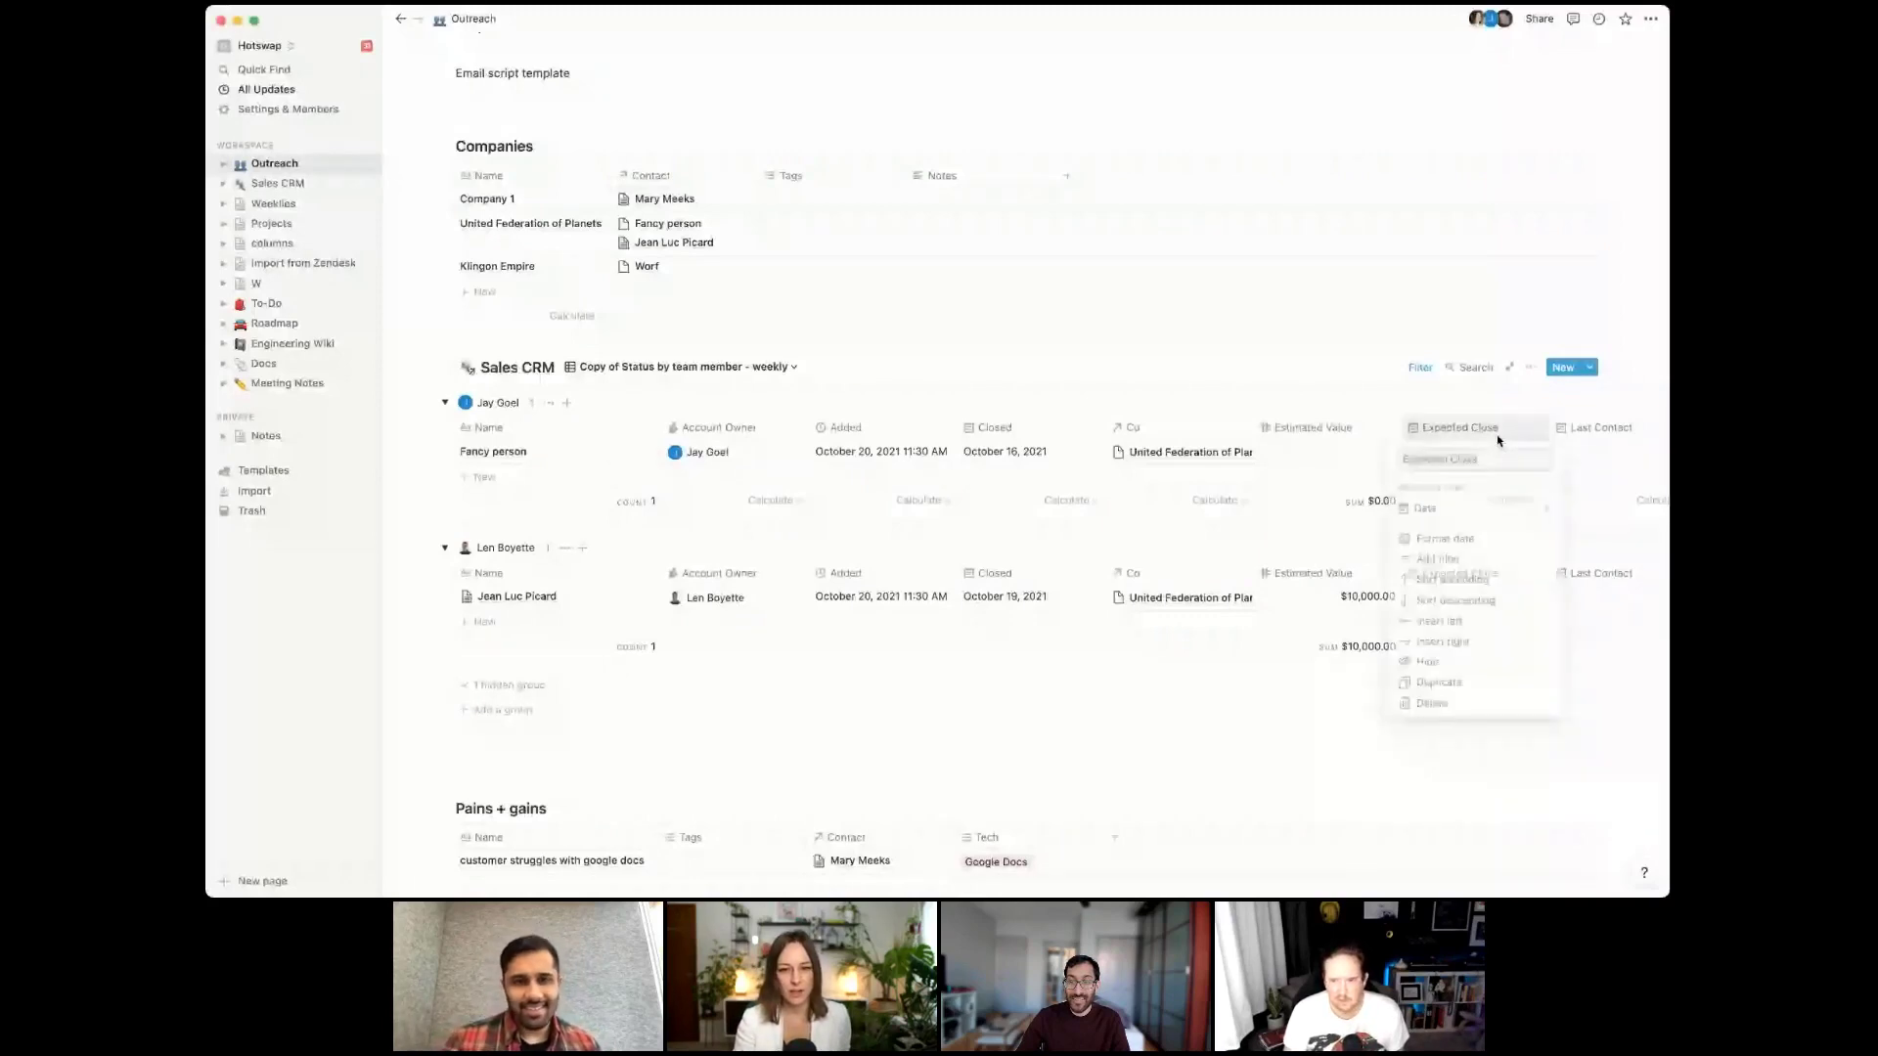
{"action": "scroll", "coordinate": [1367, 461], "scroll_direction": "right", "scroll_amount": 10}
{"action": "left_click", "coordinate": [1320, 427]}
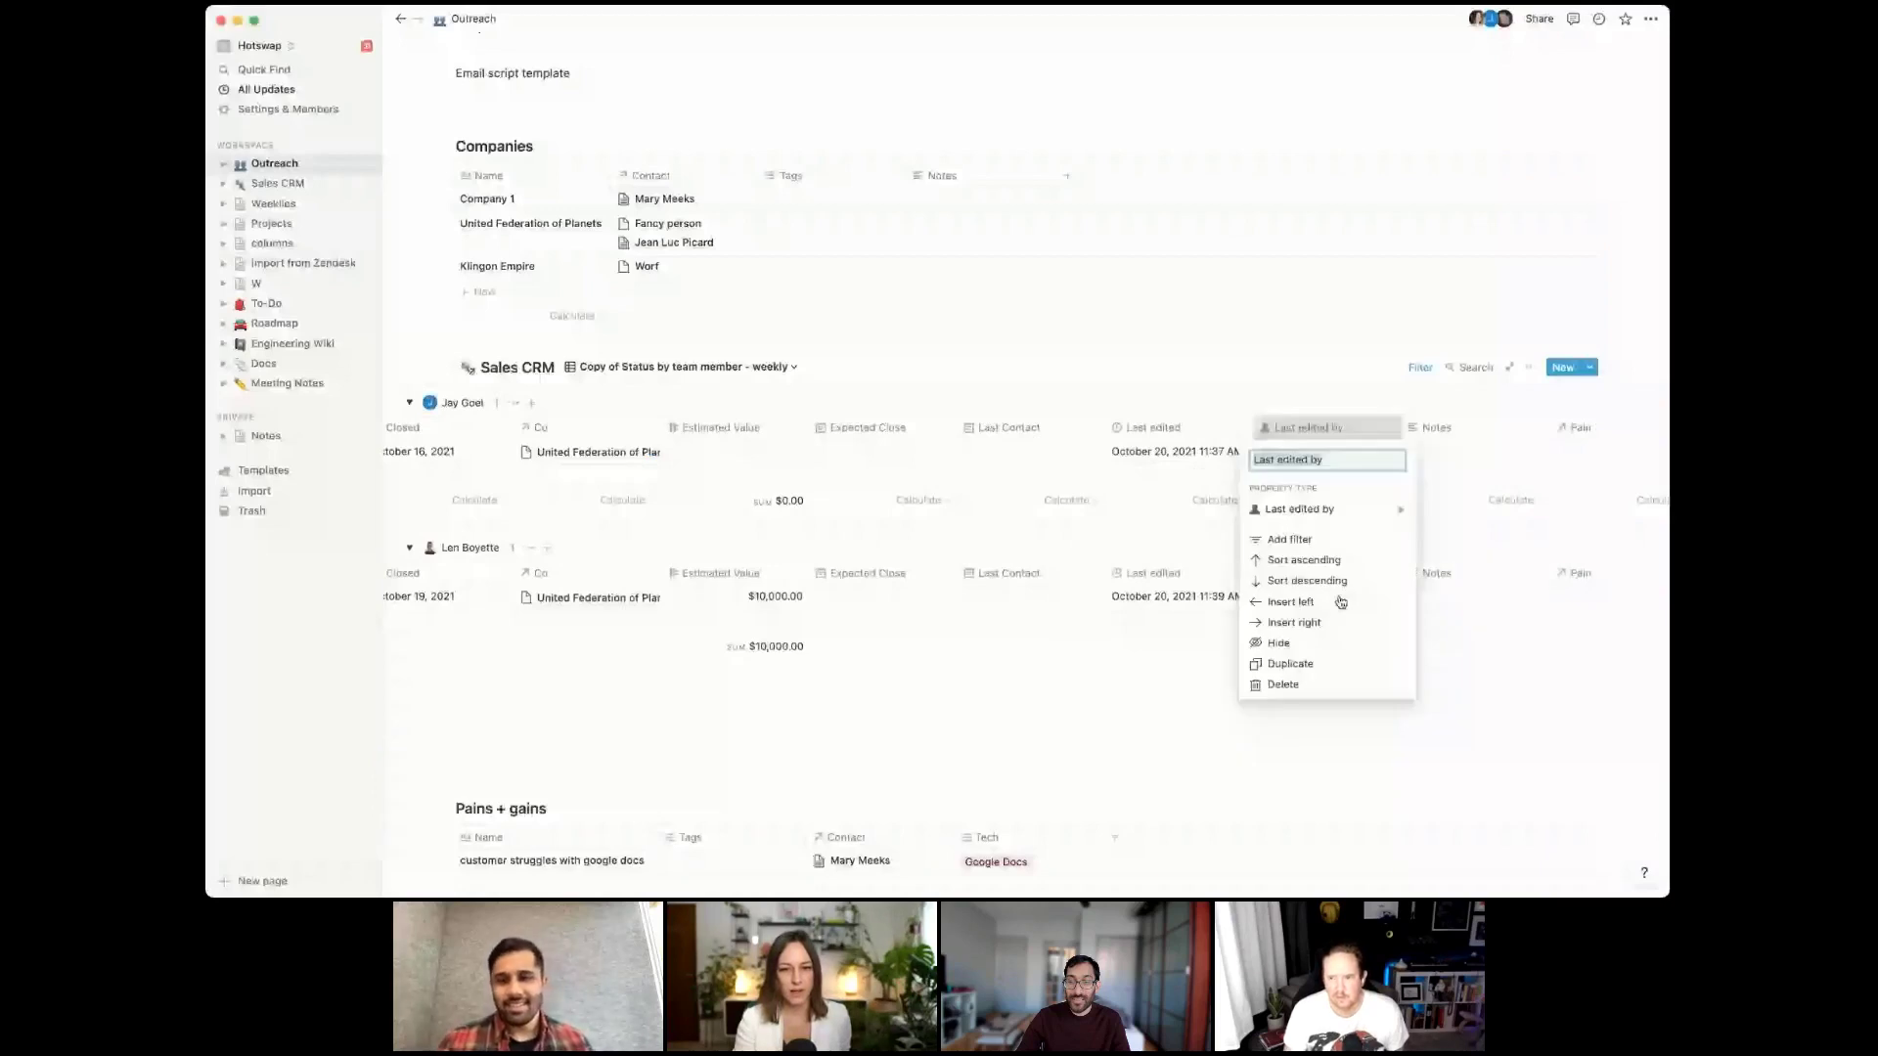
{"action": "left_click", "coordinate": [1336, 600]}
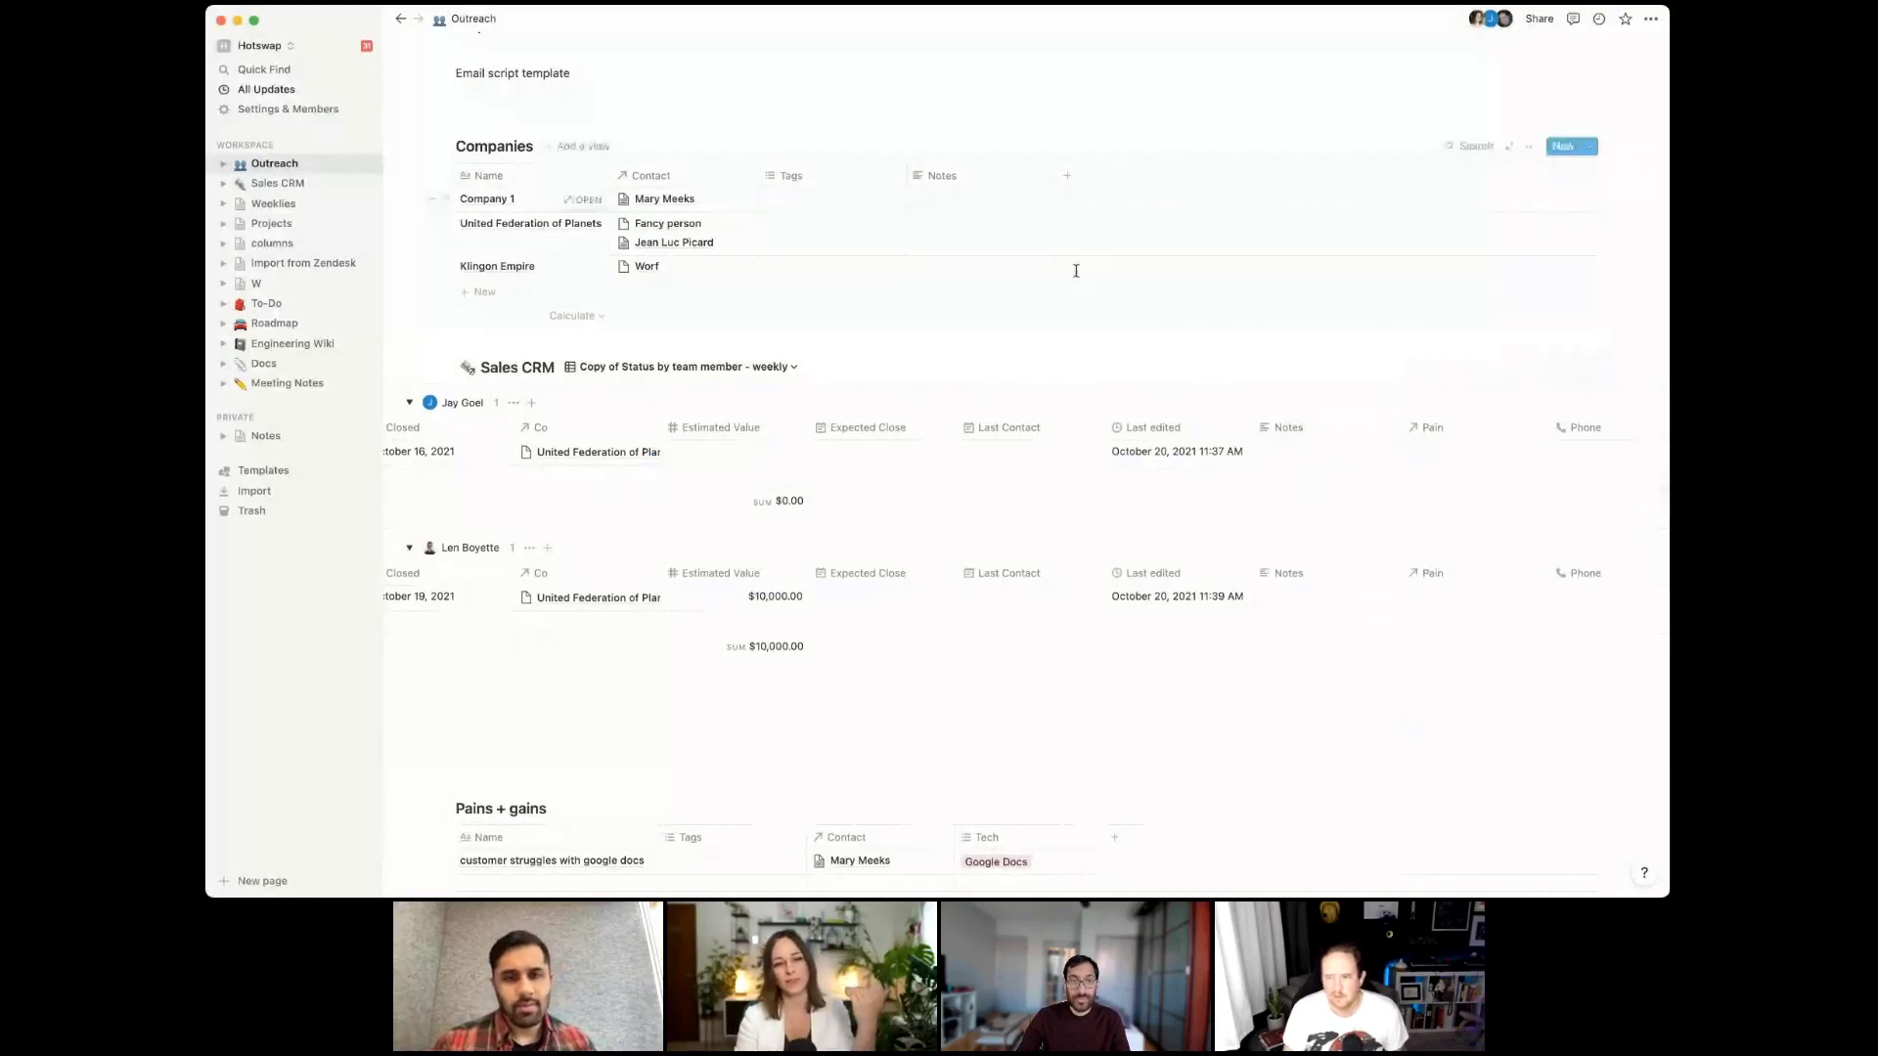
Open the Fancy person record and apply the New Customer template to its body
{"action": "scroll", "coordinate": [765, 490], "scroll_direction": "up", "scroll_amount": 5}
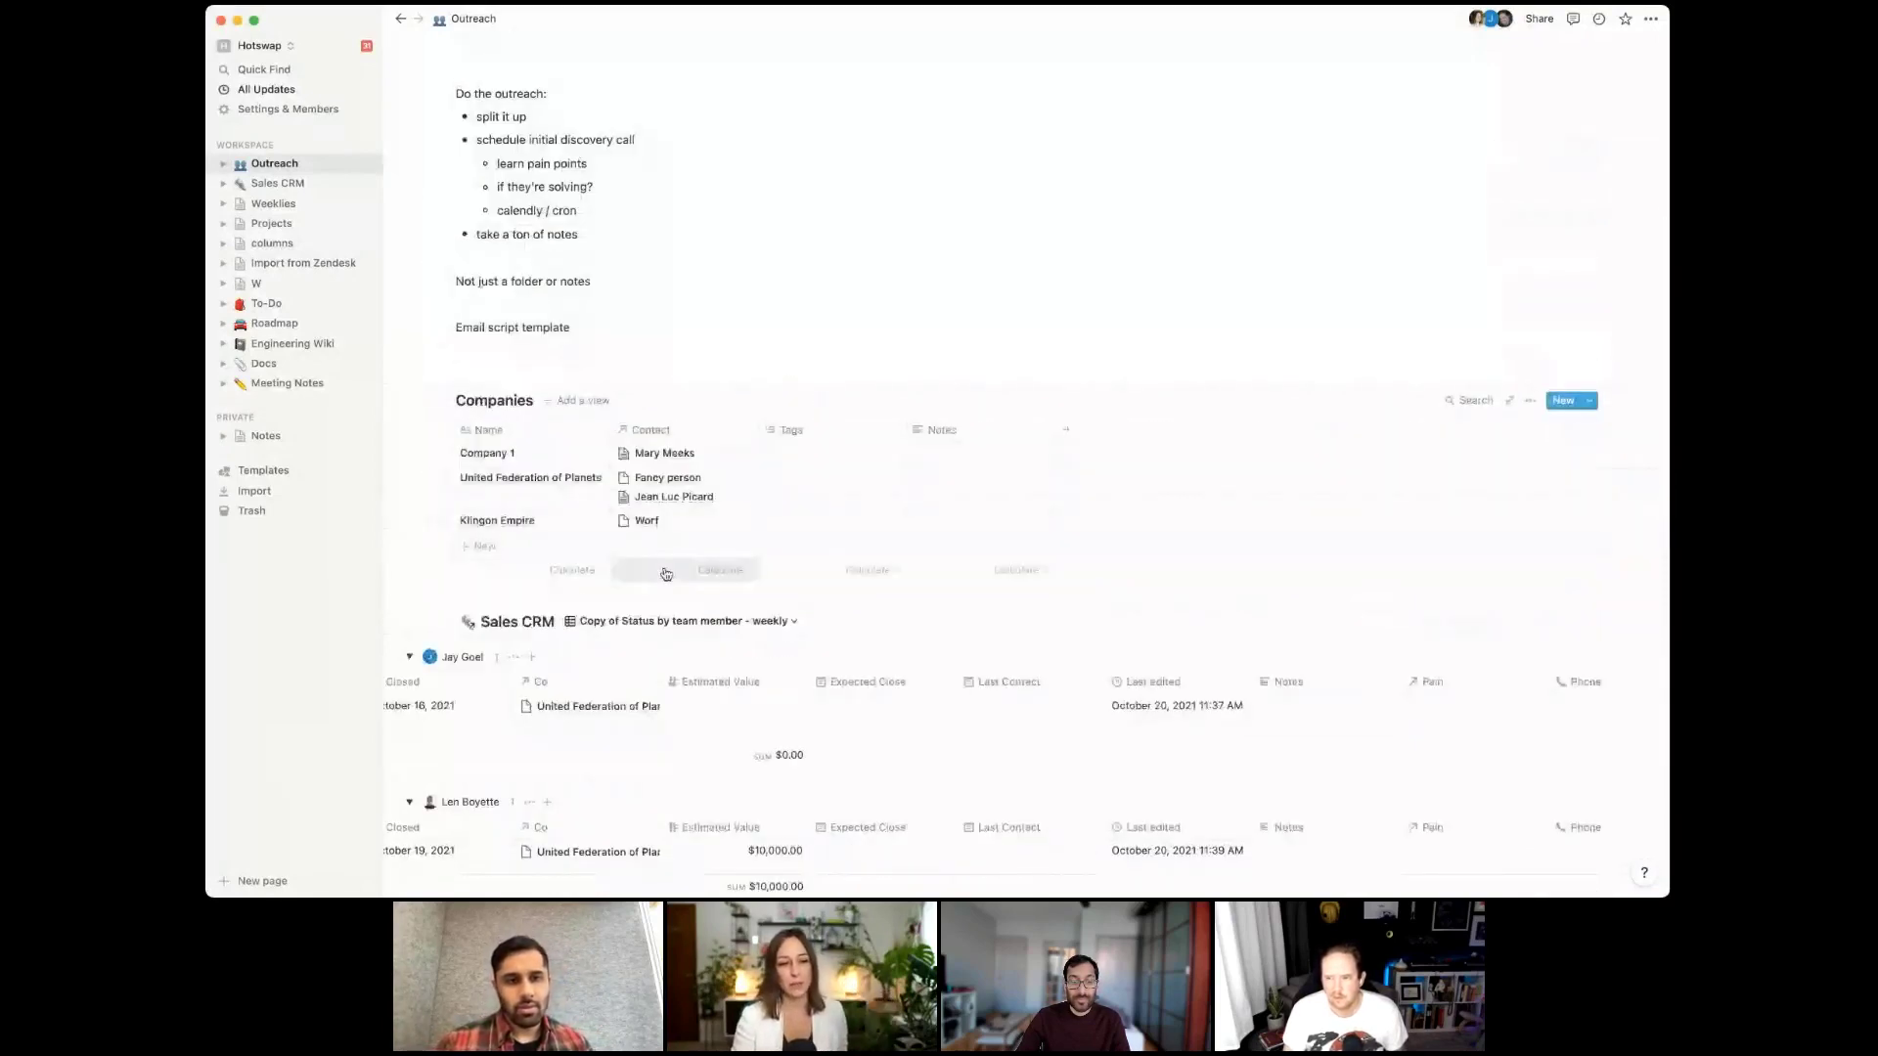
{"action": "scroll", "coordinate": [741, 613], "scroll_direction": "down", "scroll_amount": 1}
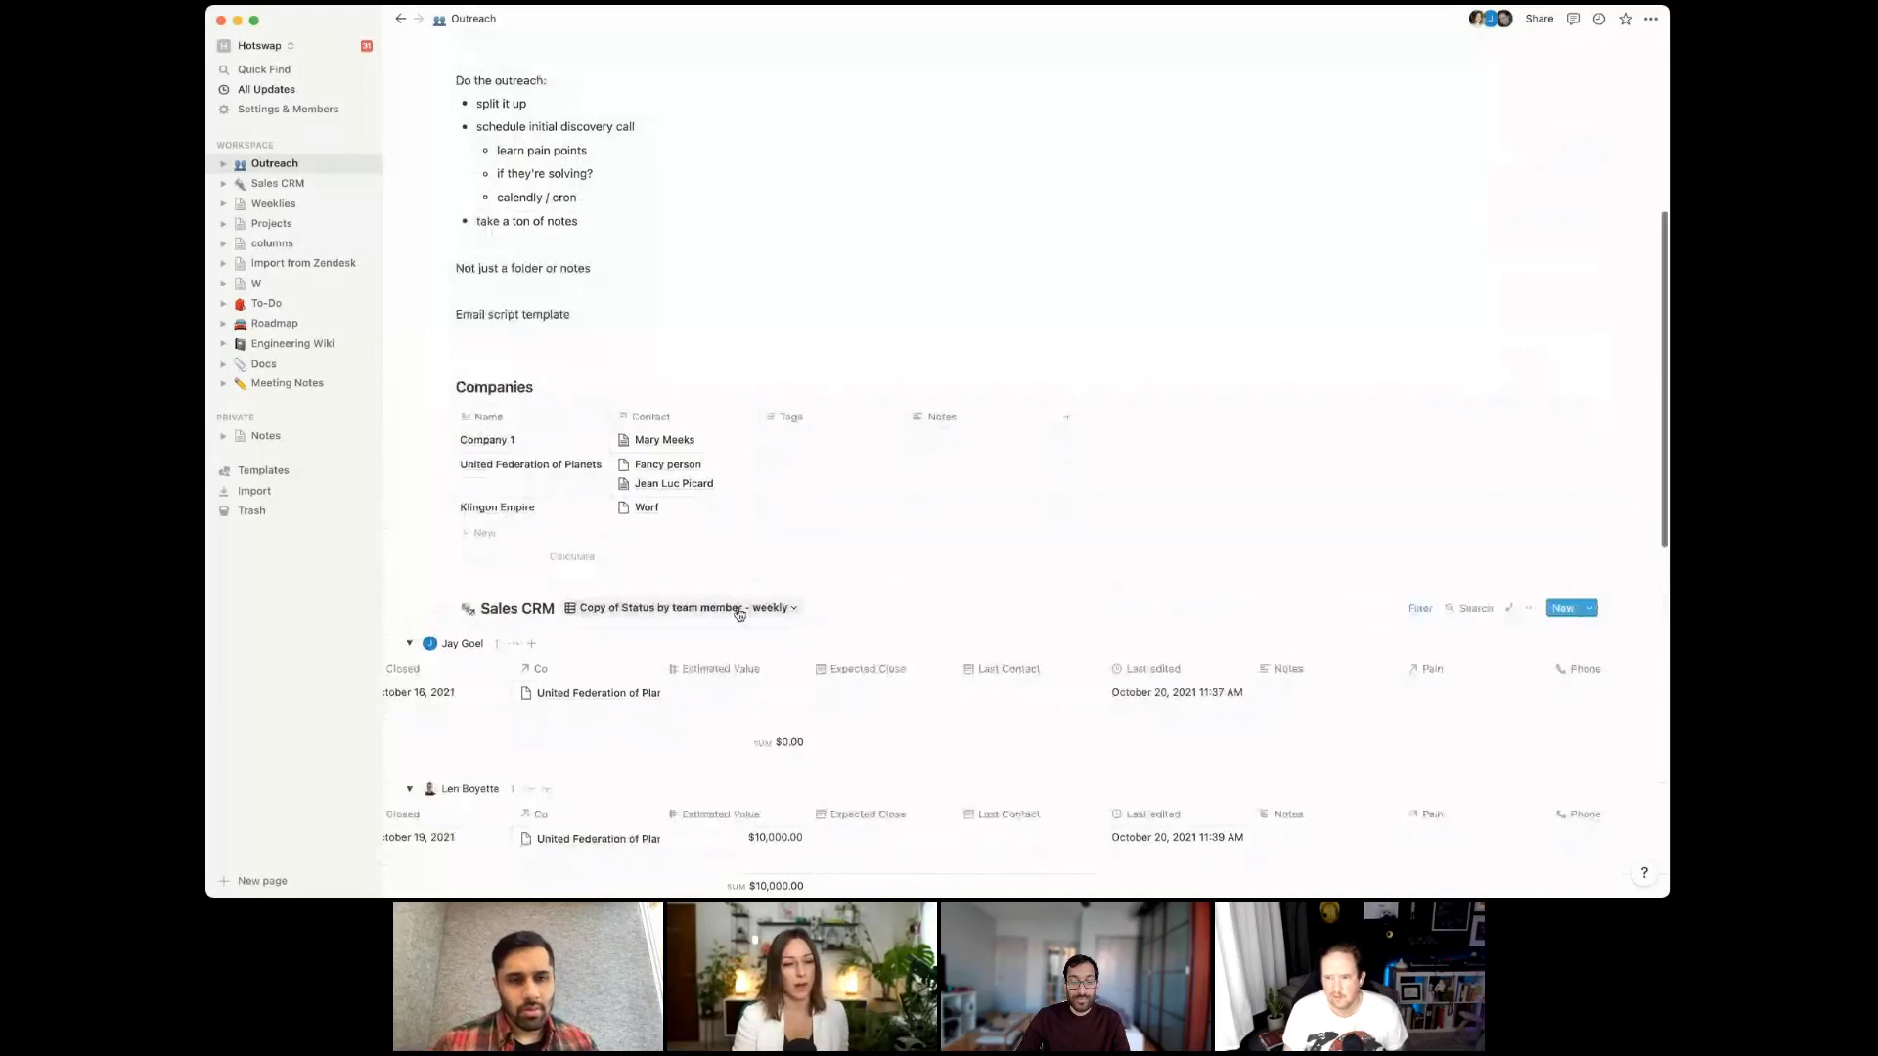
{"action": "scroll", "coordinate": [570, 695], "scroll_direction": "left", "scroll_amount": 6}
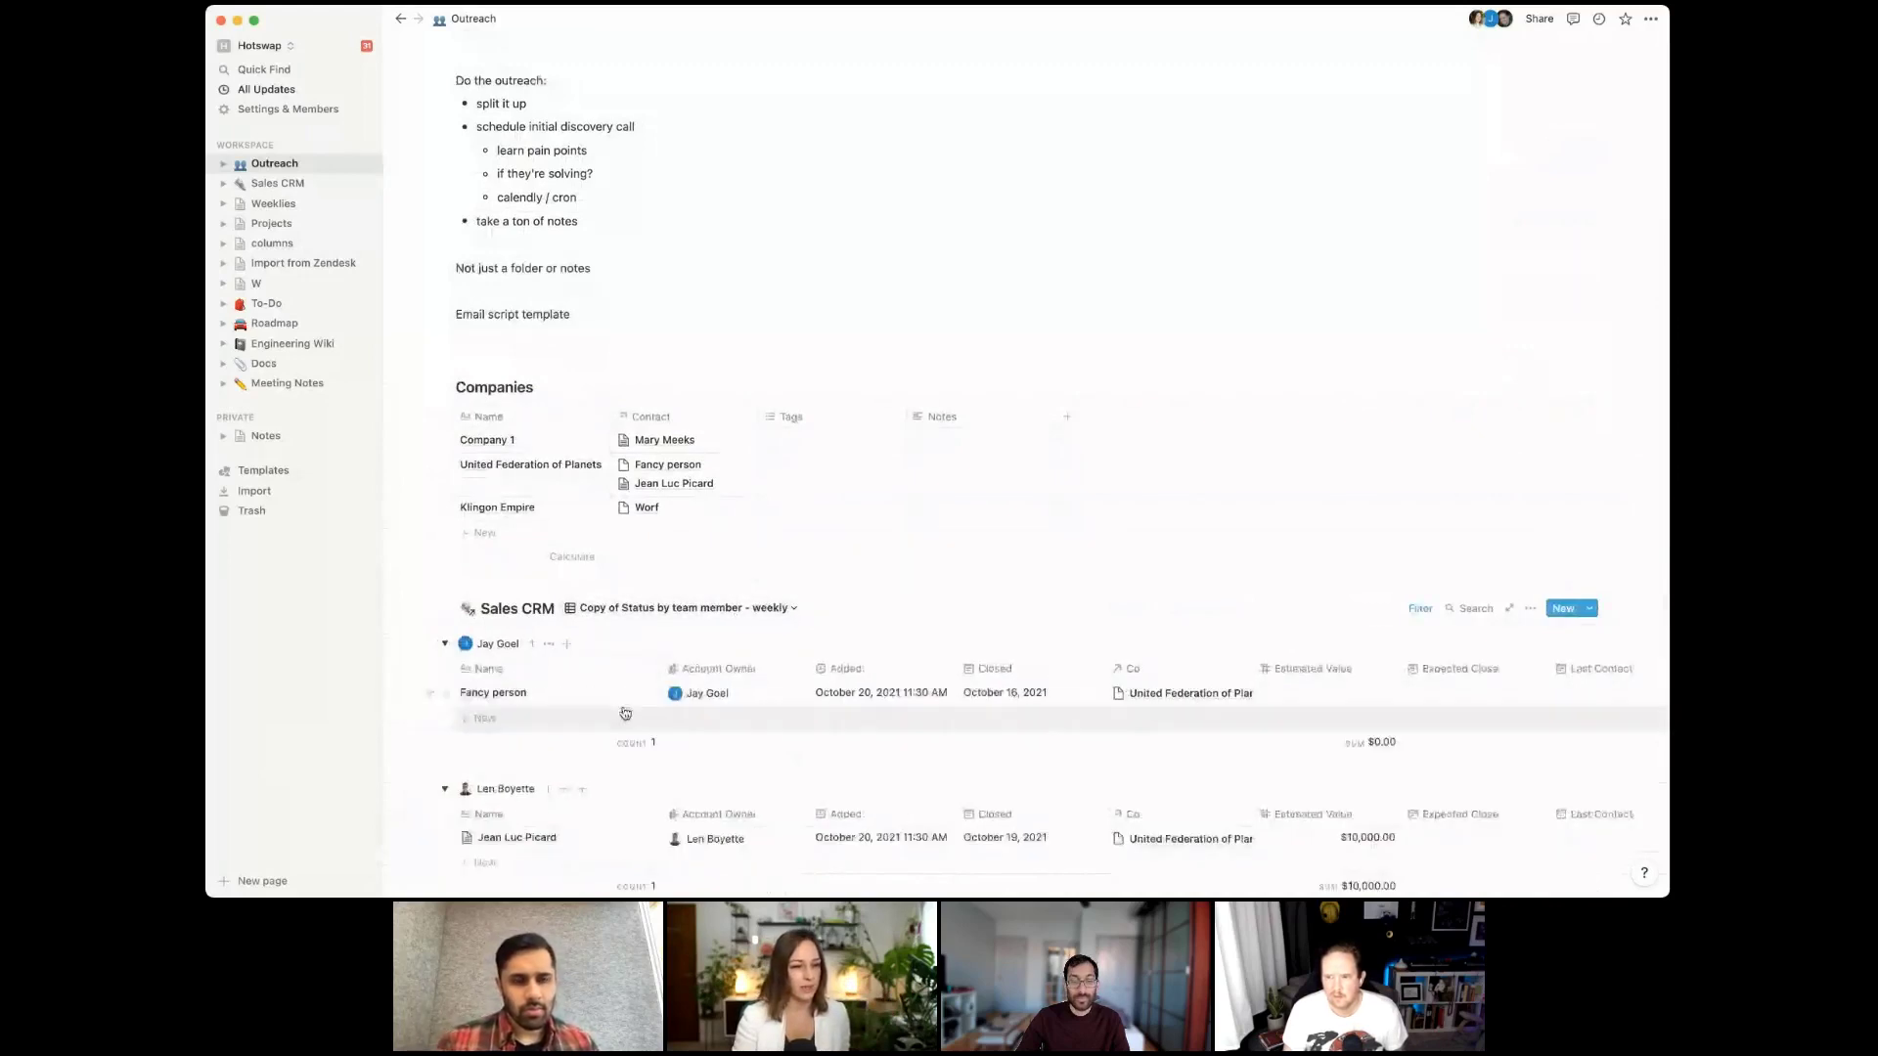
{"action": "left_click", "coordinate": [625, 692]}
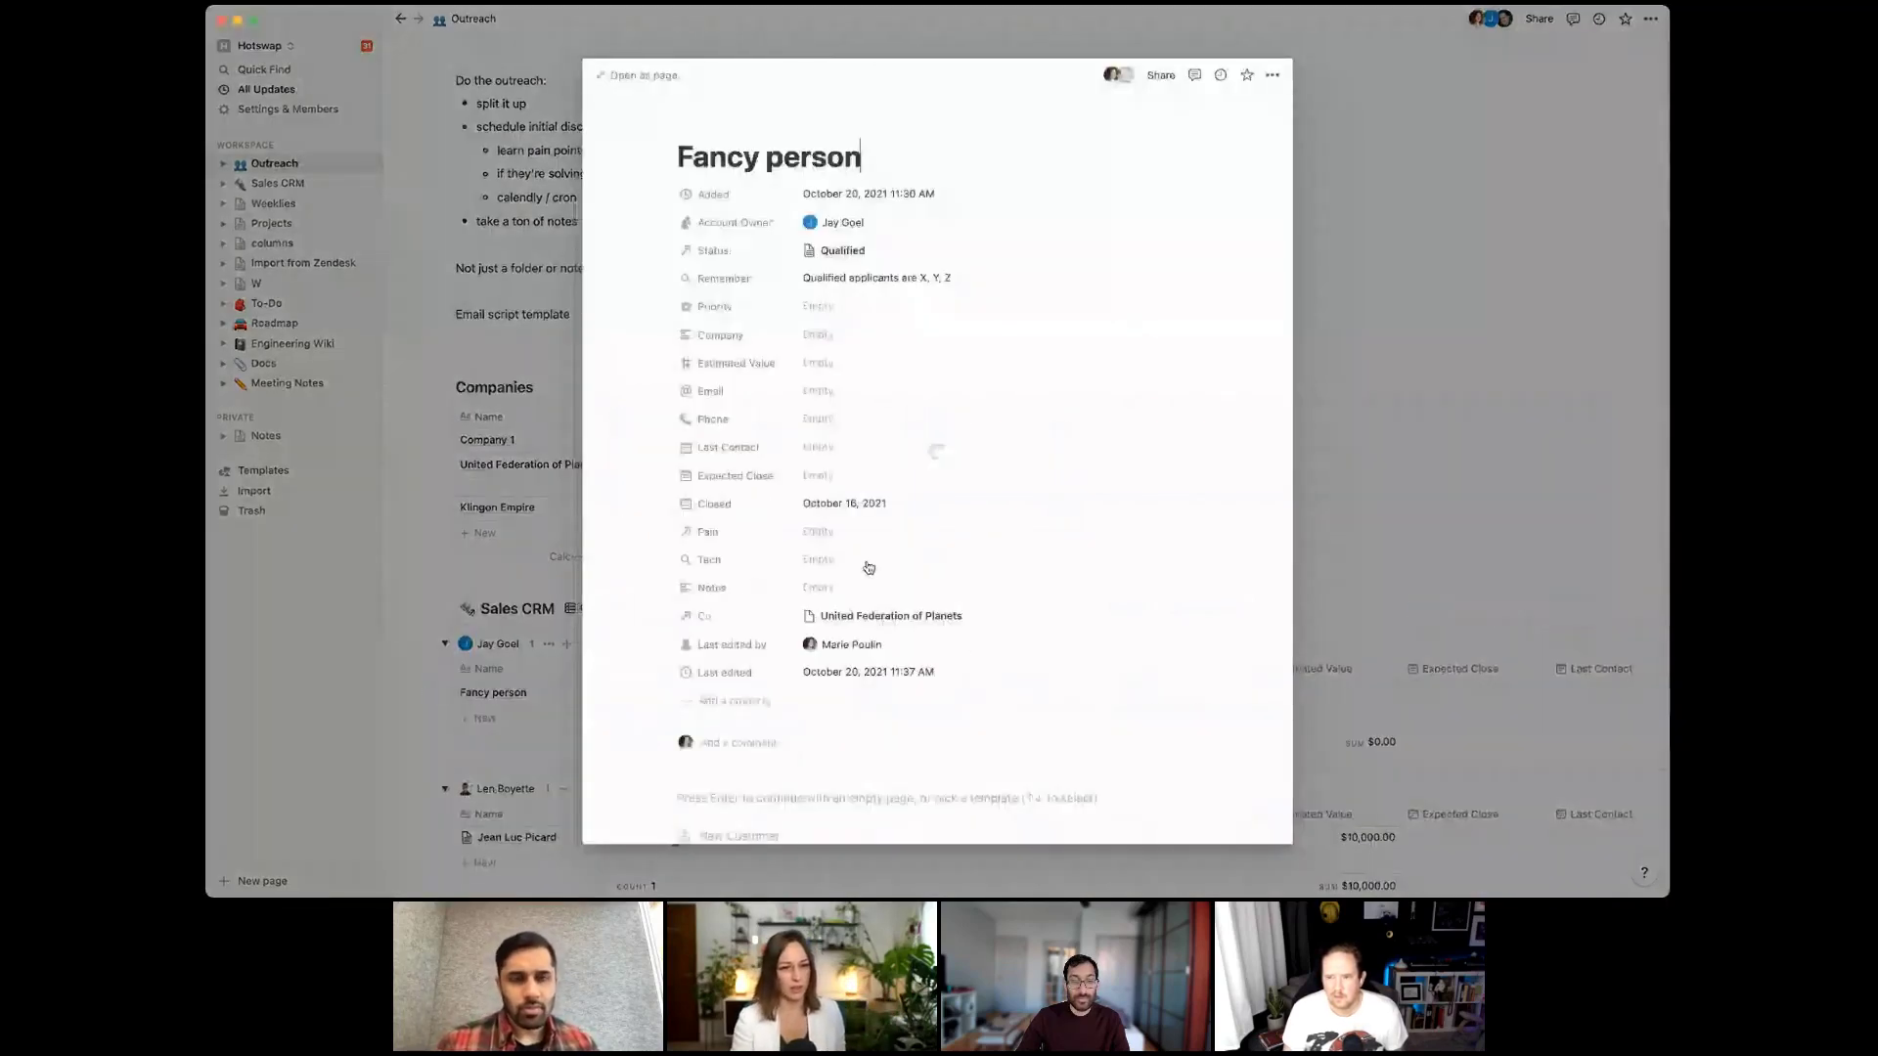
{"action": "left_click", "coordinate": [848, 589]}
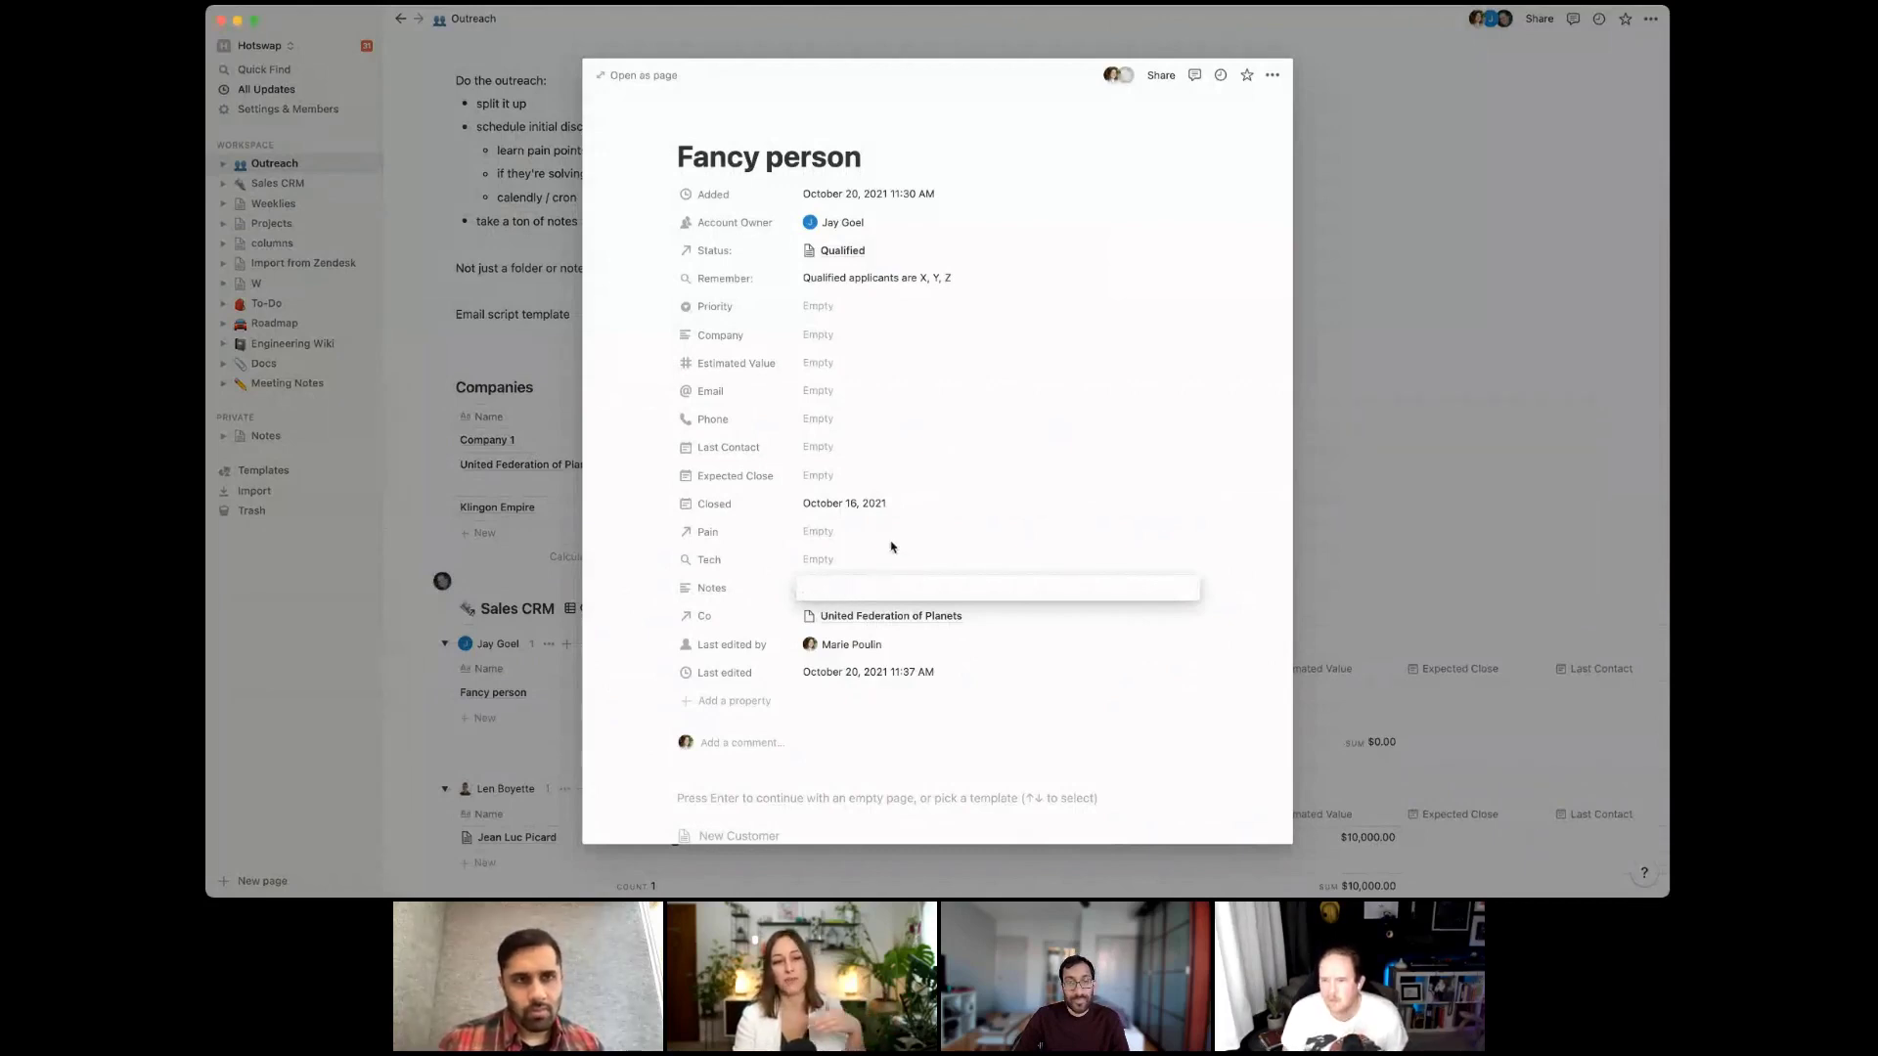
{"action": "left_click", "coordinate": [802, 749]}
{"action": "scroll", "coordinate": [800, 762], "scroll_direction": "down", "scroll_amount": 3}
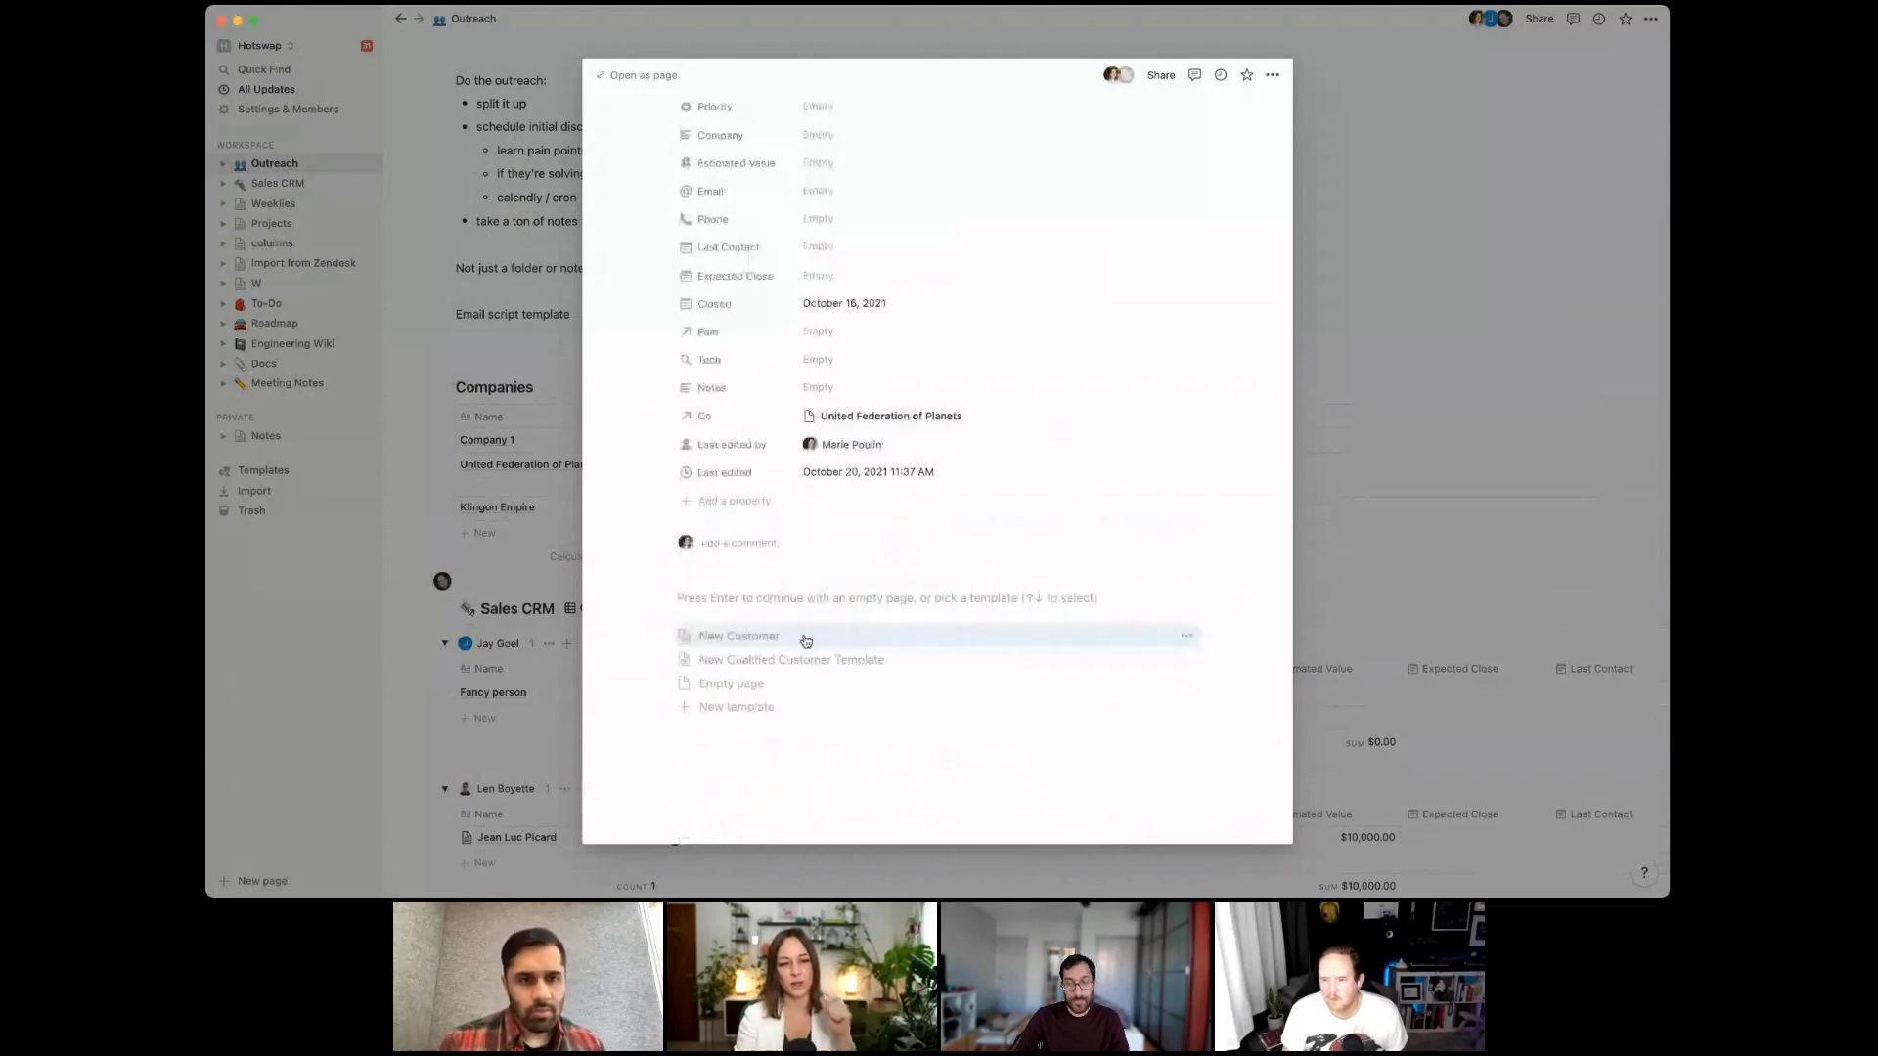
{"action": "left_click", "coordinate": [803, 640]}
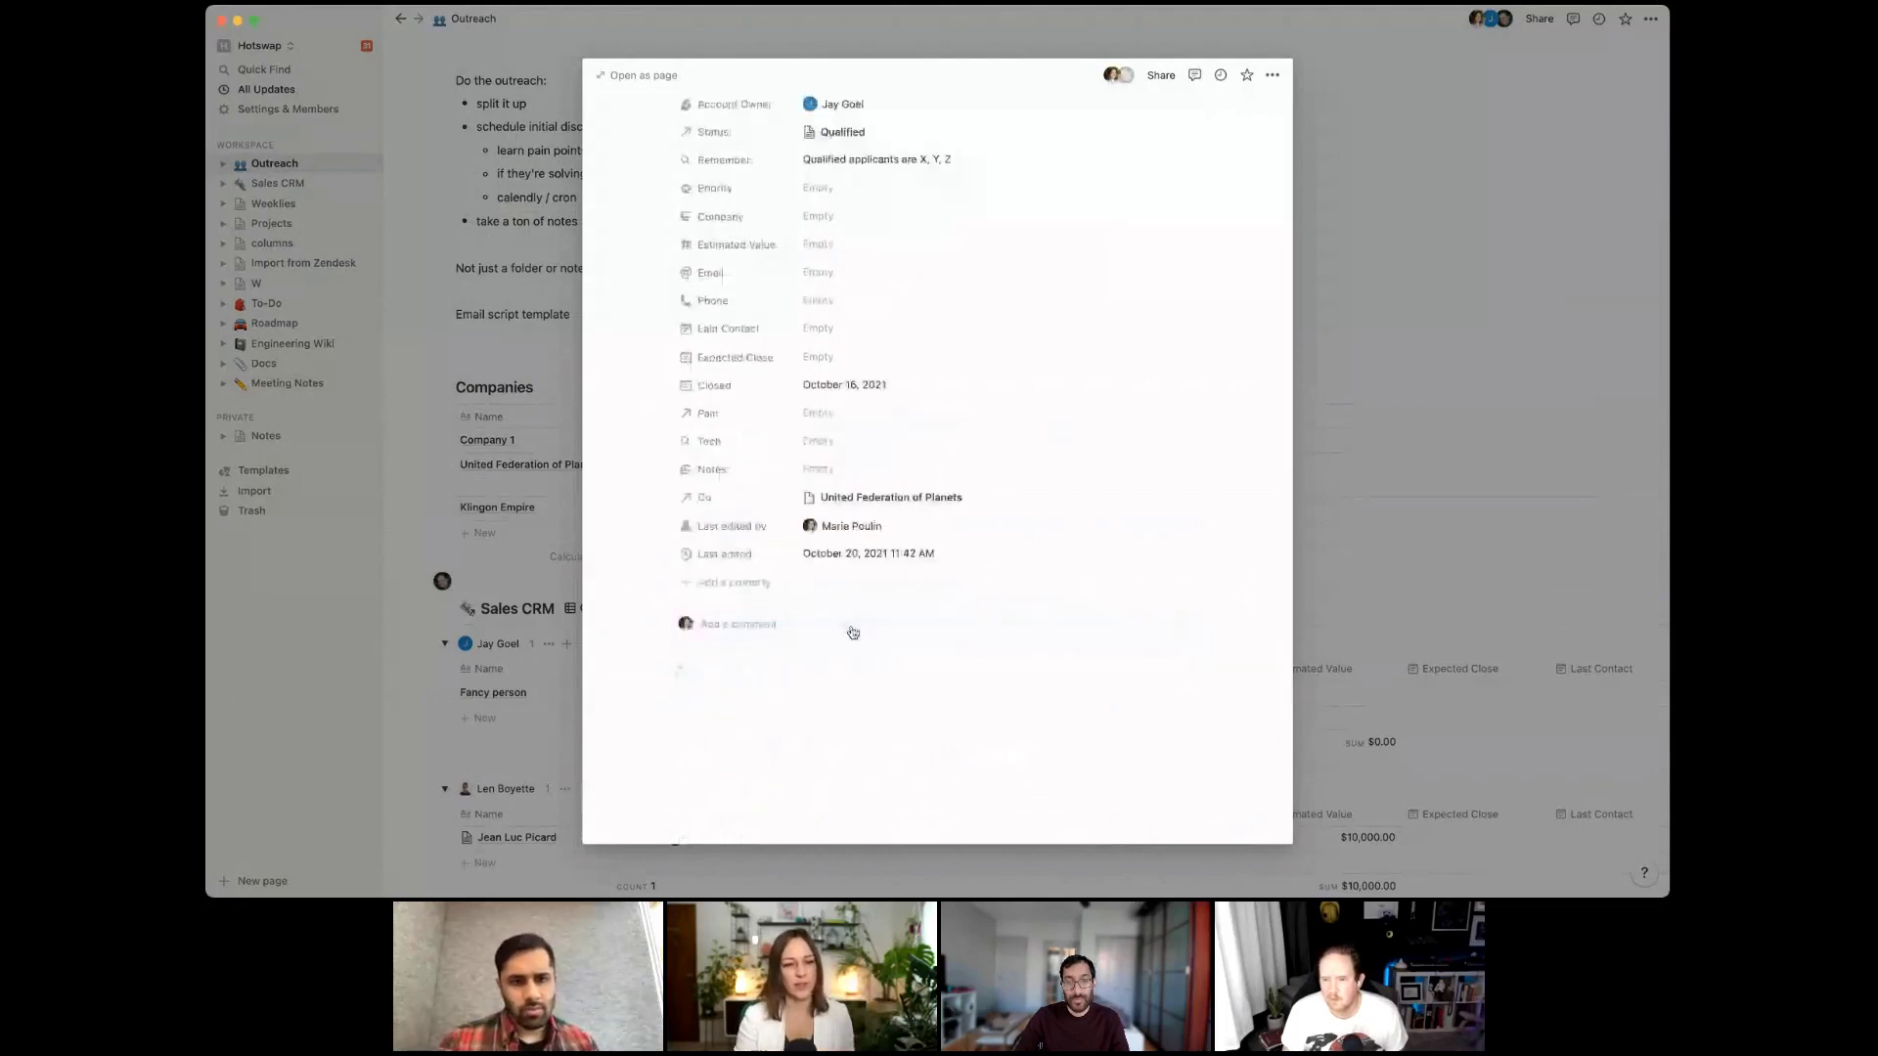
{"action": "scroll", "coordinate": [782, 709], "scroll_direction": "down", "scroll_amount": 2}
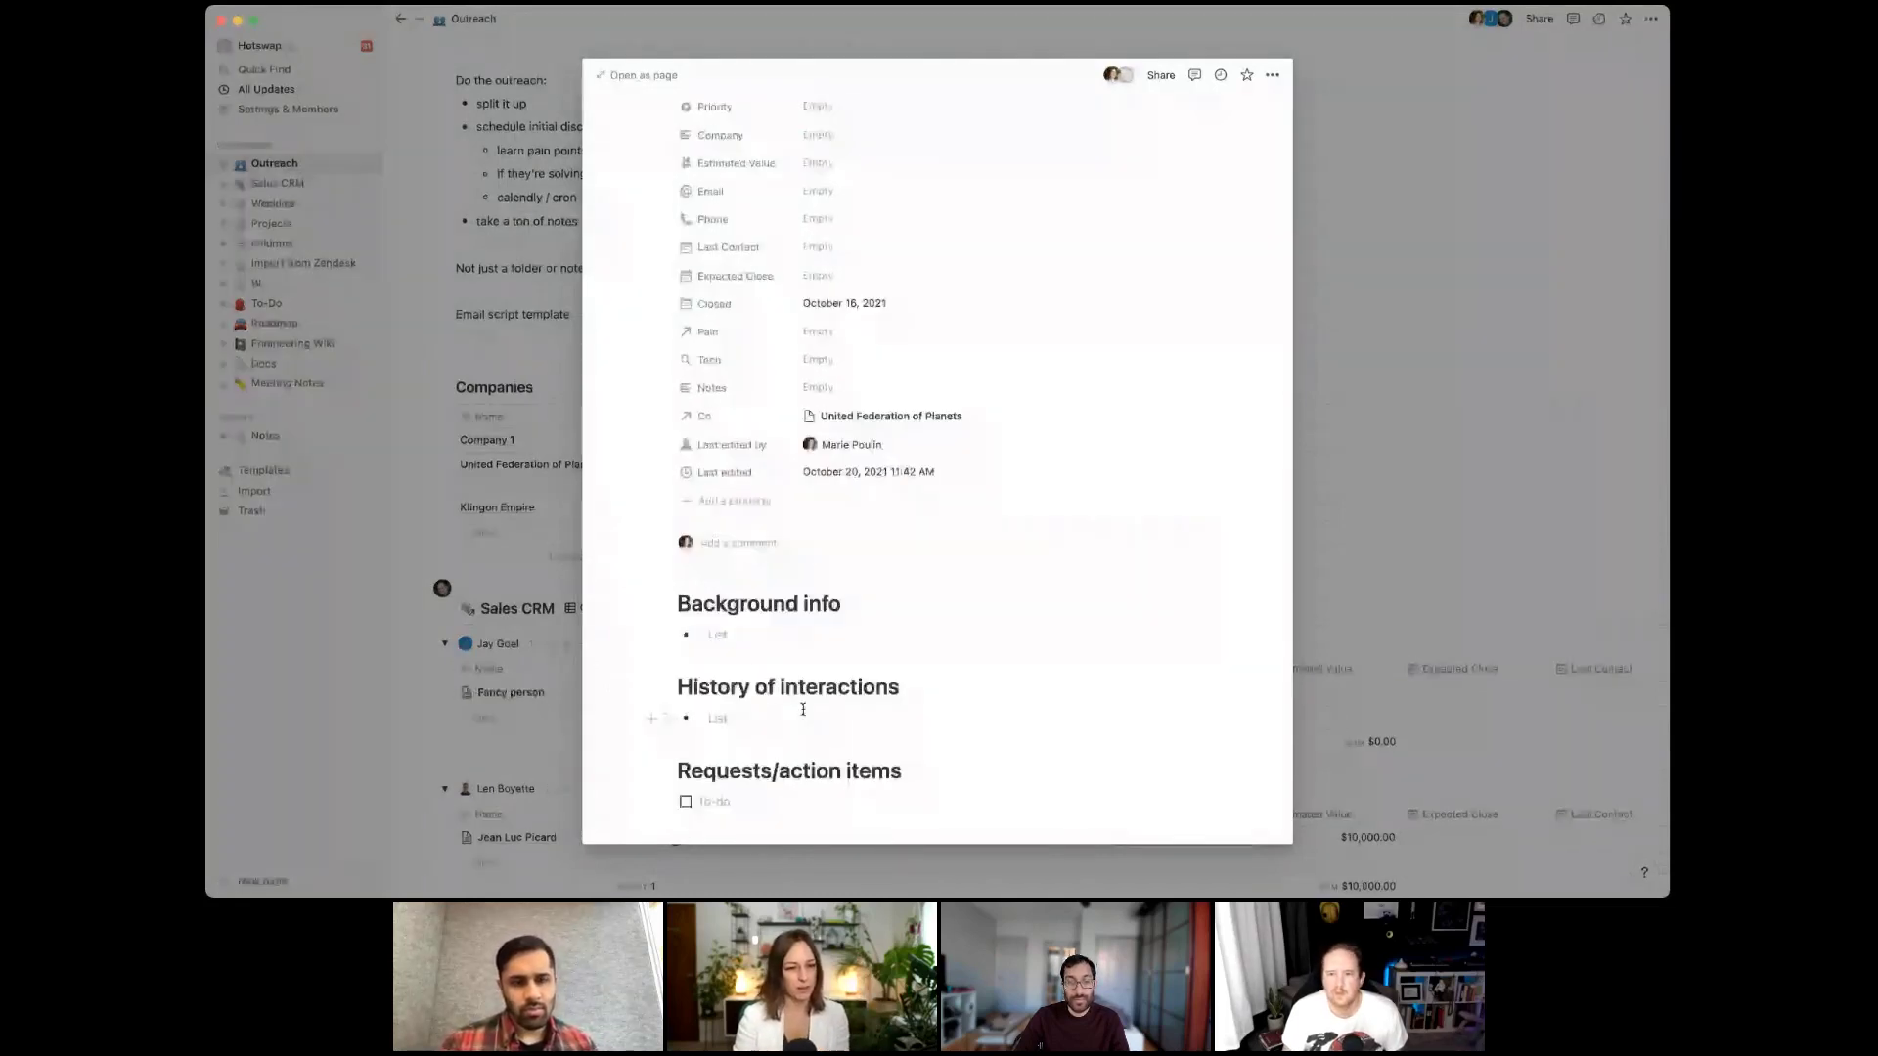
{"action": "scroll", "coordinate": [753, 695], "scroll_direction": "down", "scroll_amount": 1}
Above Background info, add a line with a current-time mention and 'emailed client this thing'
{"action": "left_click", "coordinate": [681, 575]}
{"action": "key", "text": "Return"}
{"action": "left_click", "coordinate": [713, 587]}
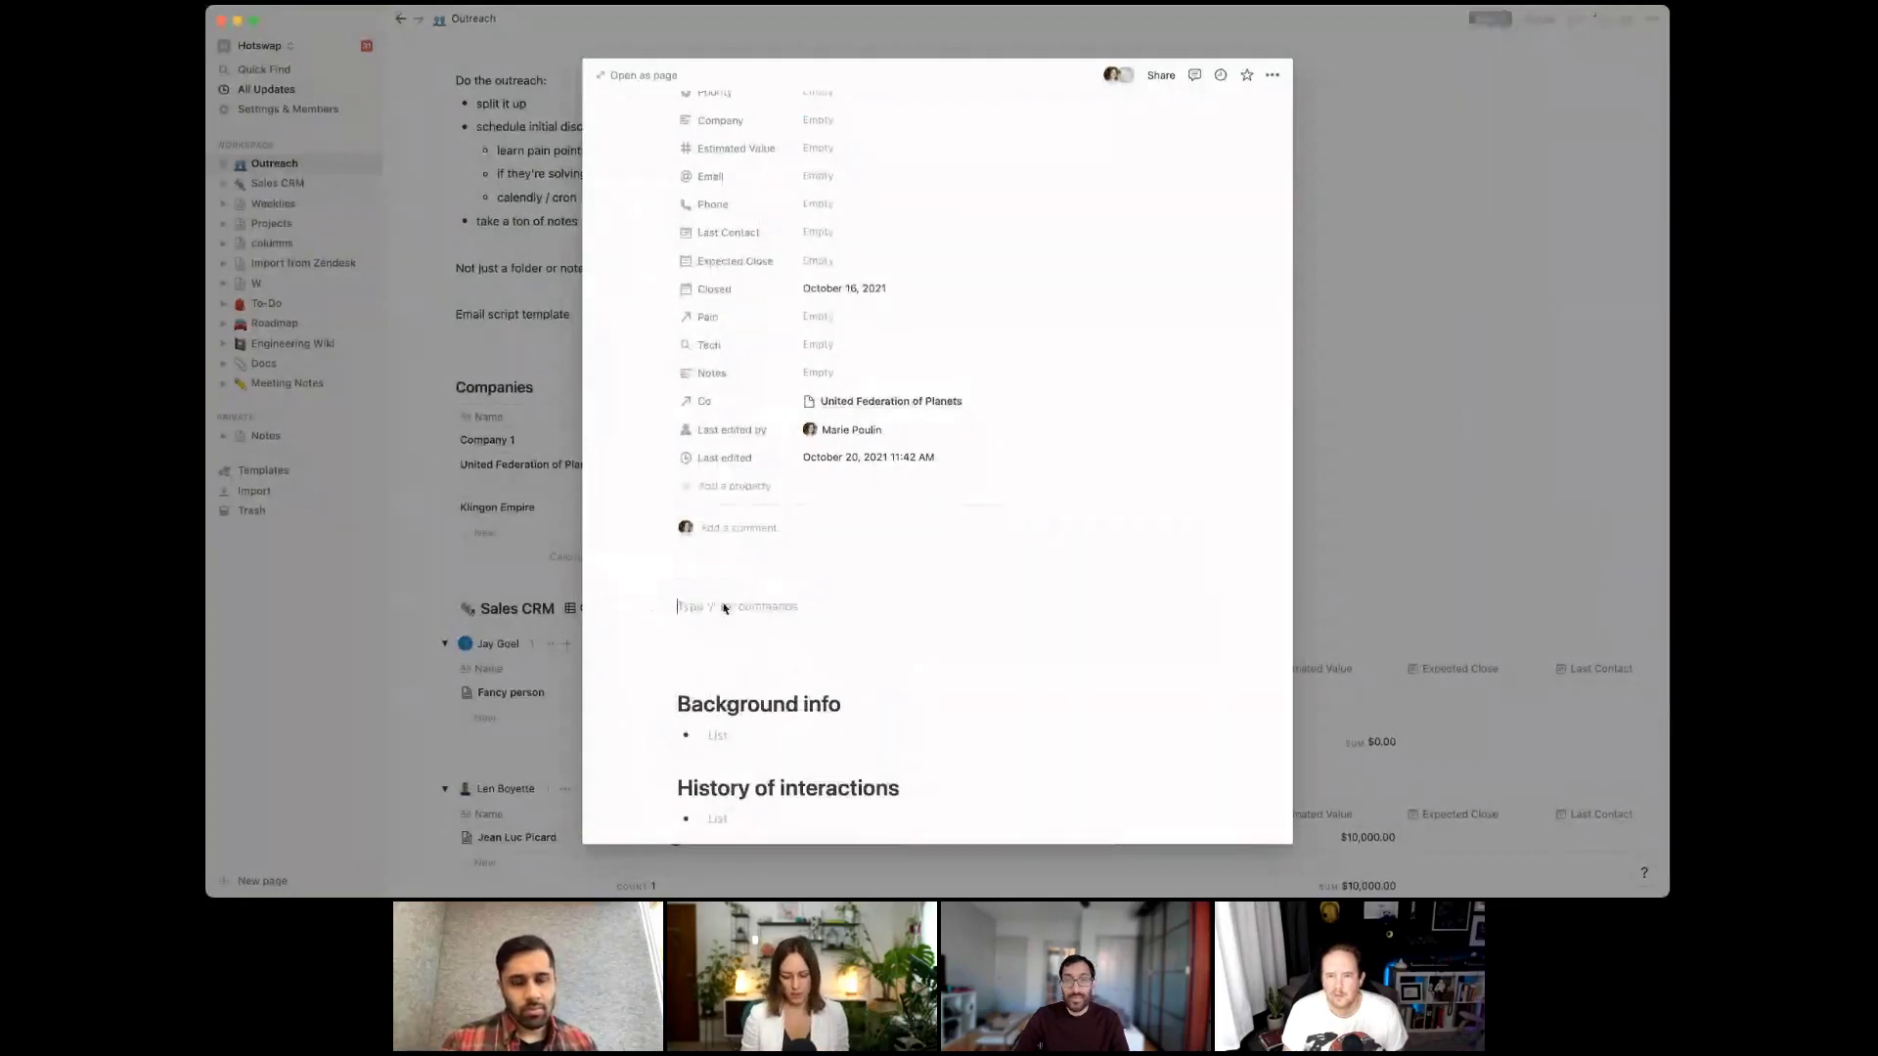
{"action": "type", "text": "@now"}
{"action": "key", "text": "Return"}
{"action": "type", "text": "emai"}
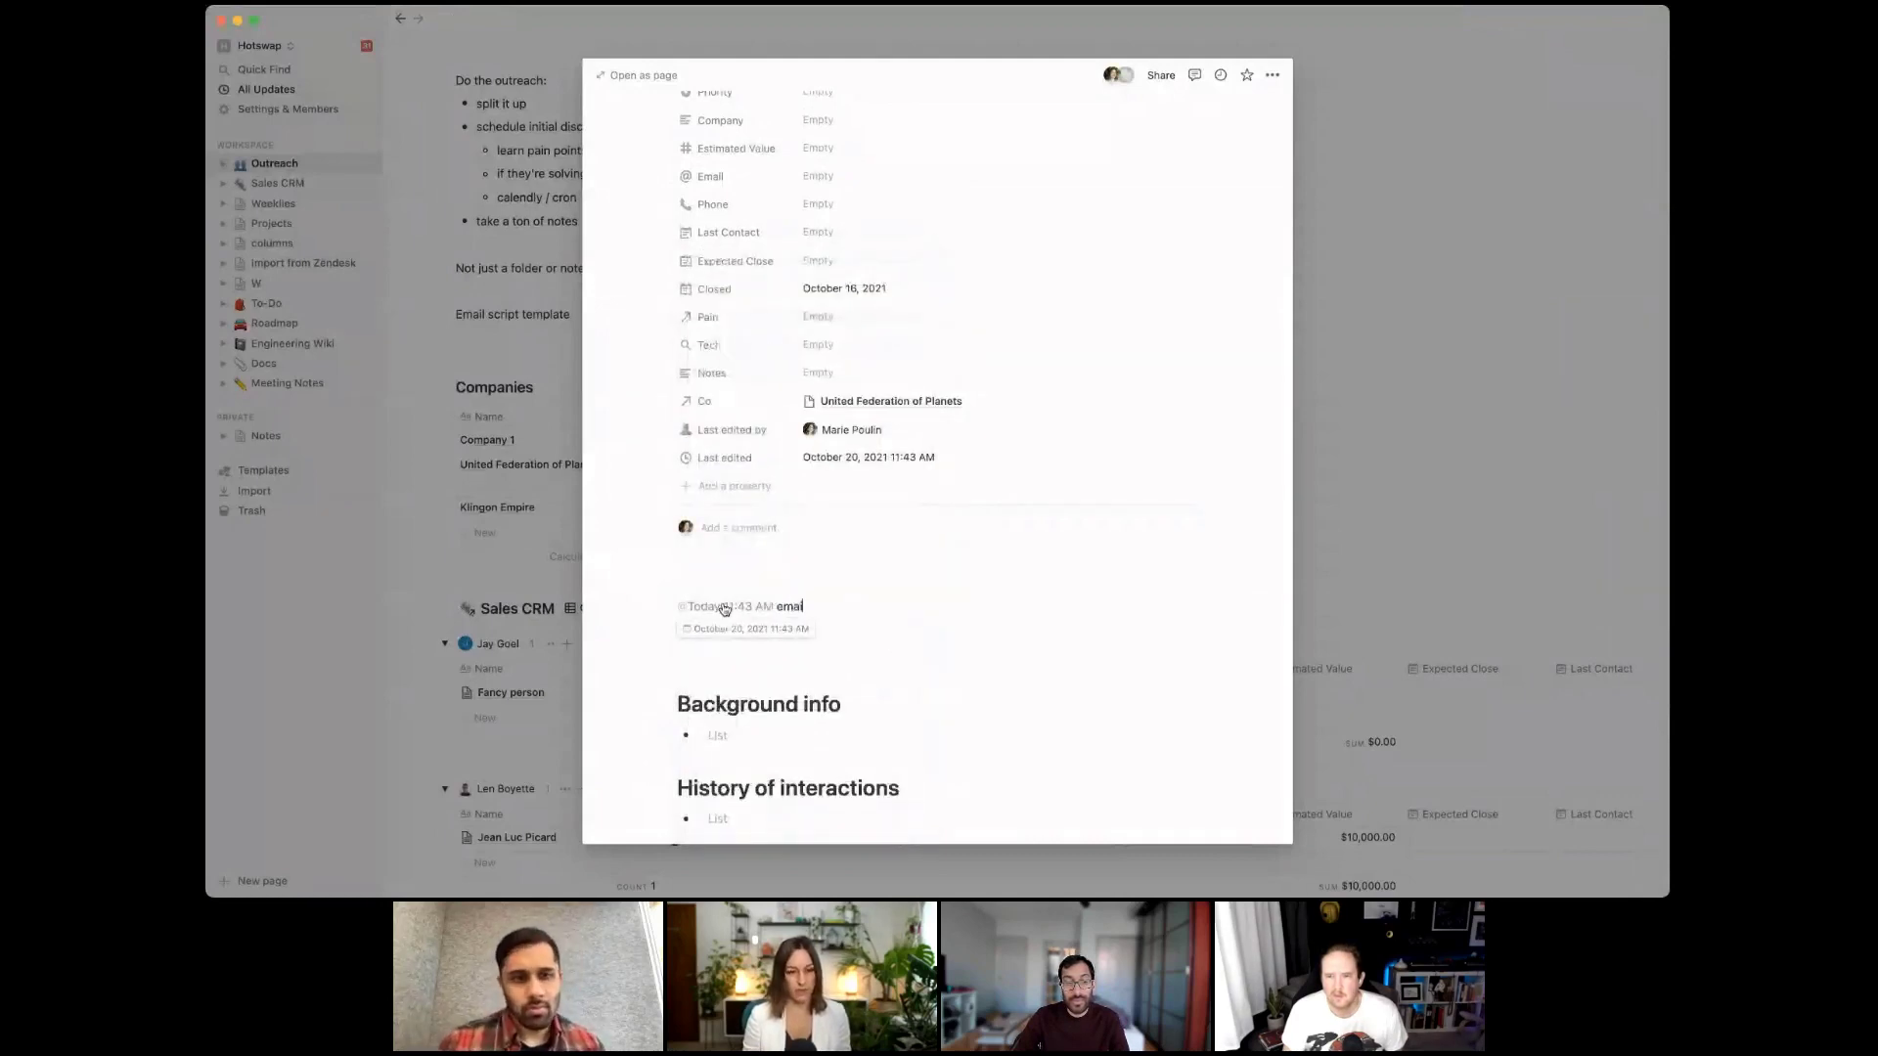
{"action": "type", "text": "led client this "}
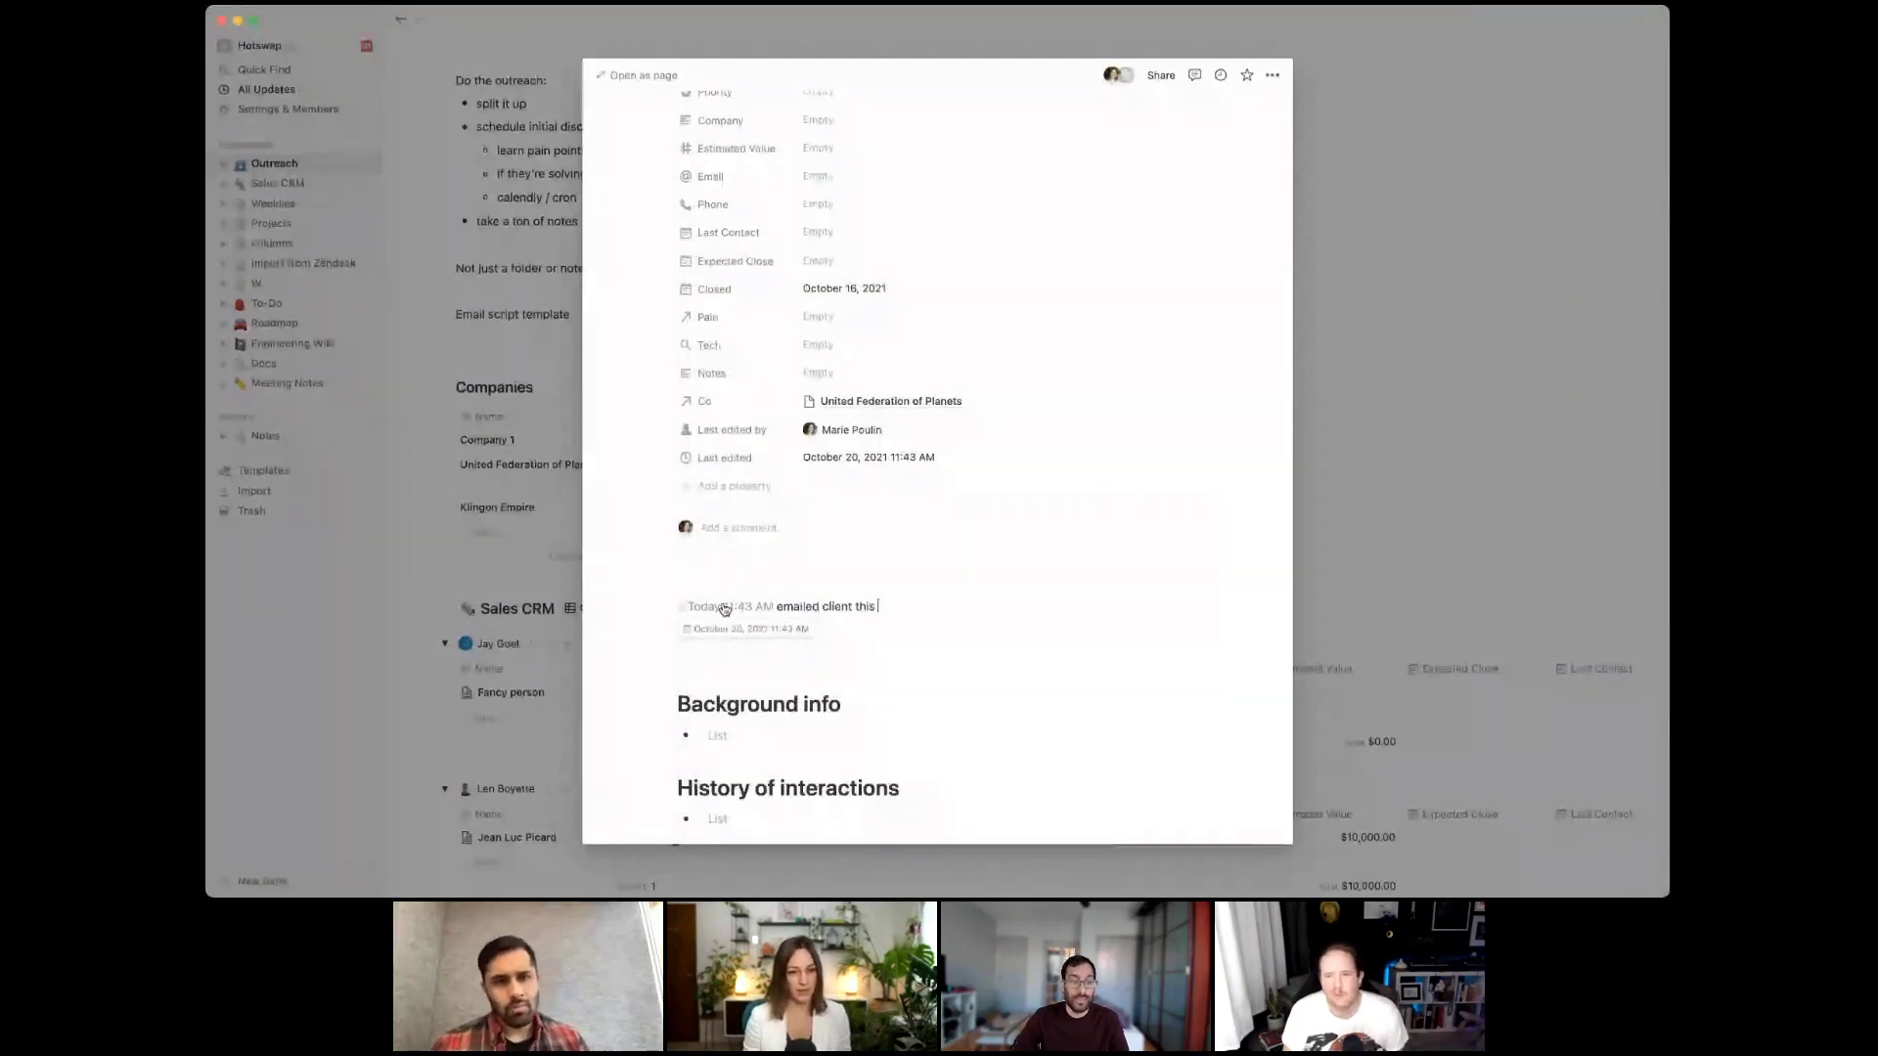
{"action": "type", "text": "ct"}
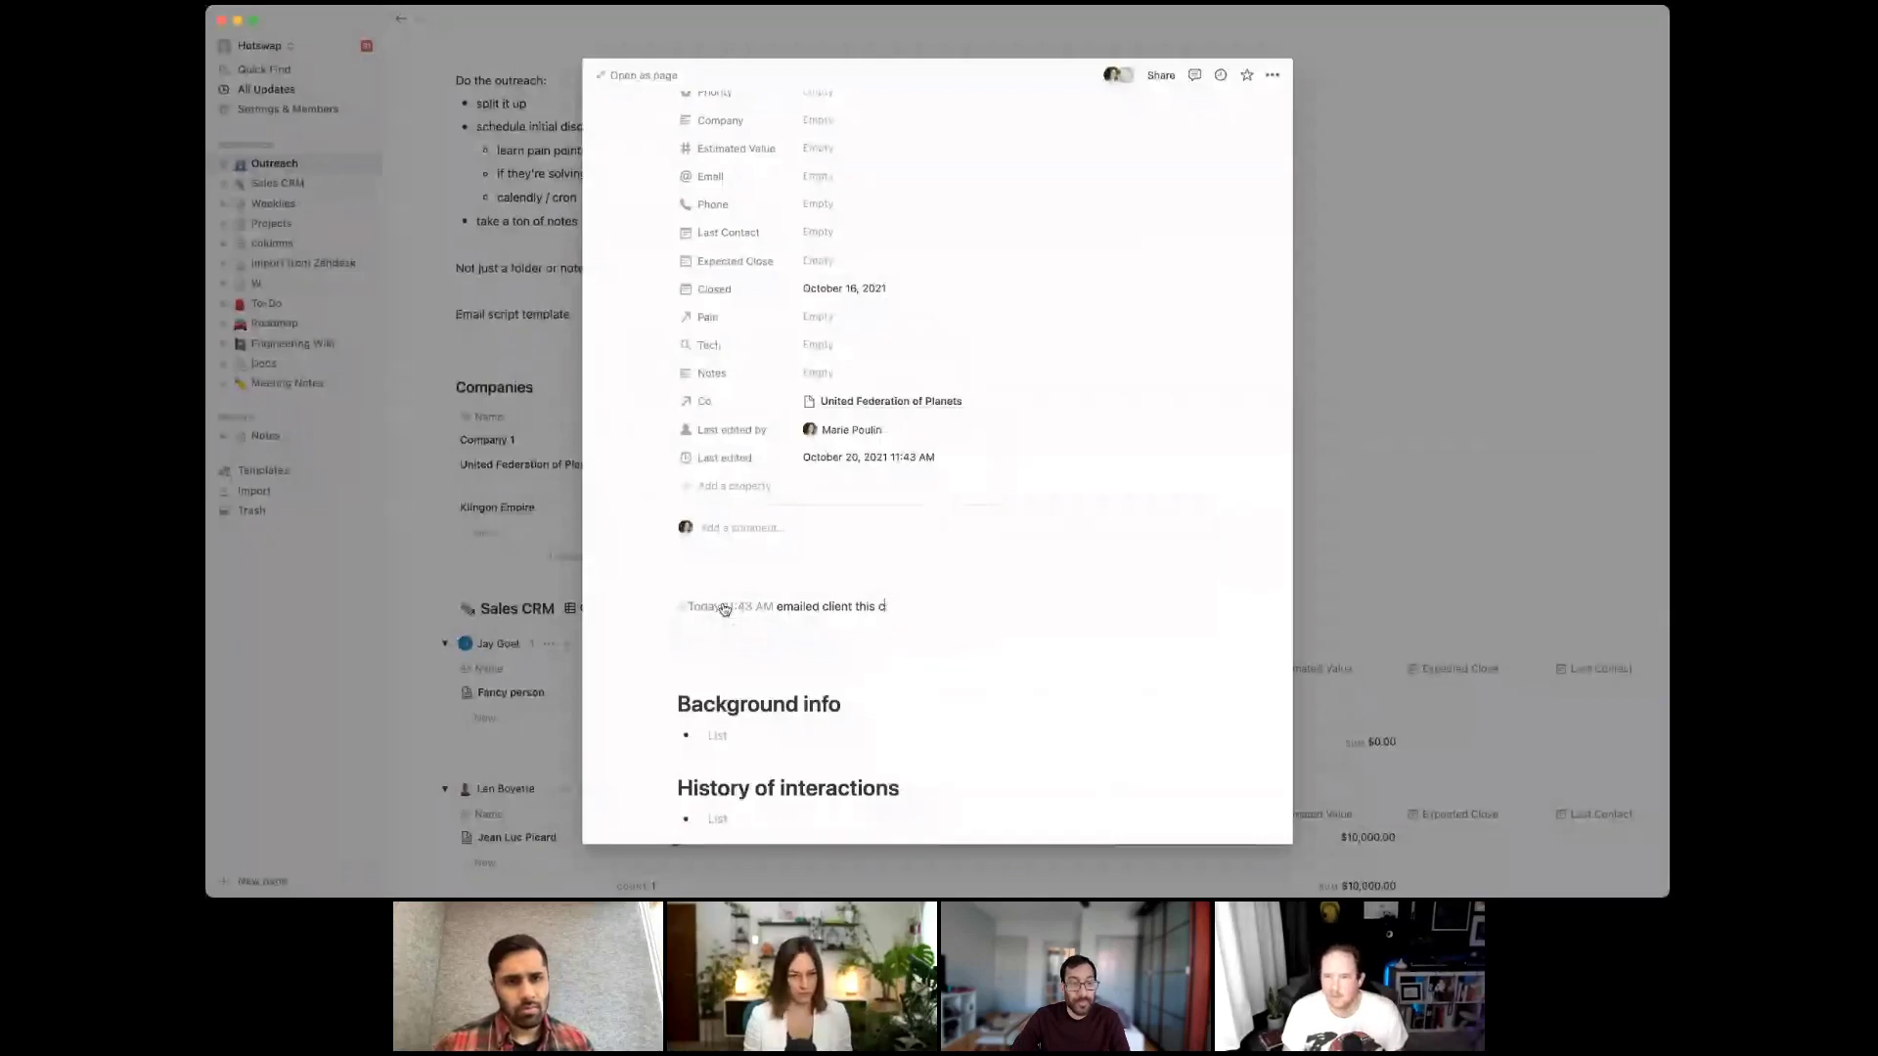
{"action": "key", "text": "BackSpace"}
{"action": "key", "text": "BackSpace"}
{"action": "type", "text": "thing"}
Add a line above it with a Tomorrow date mention and 'did other thing'
{"action": "key", "text": "Up"}
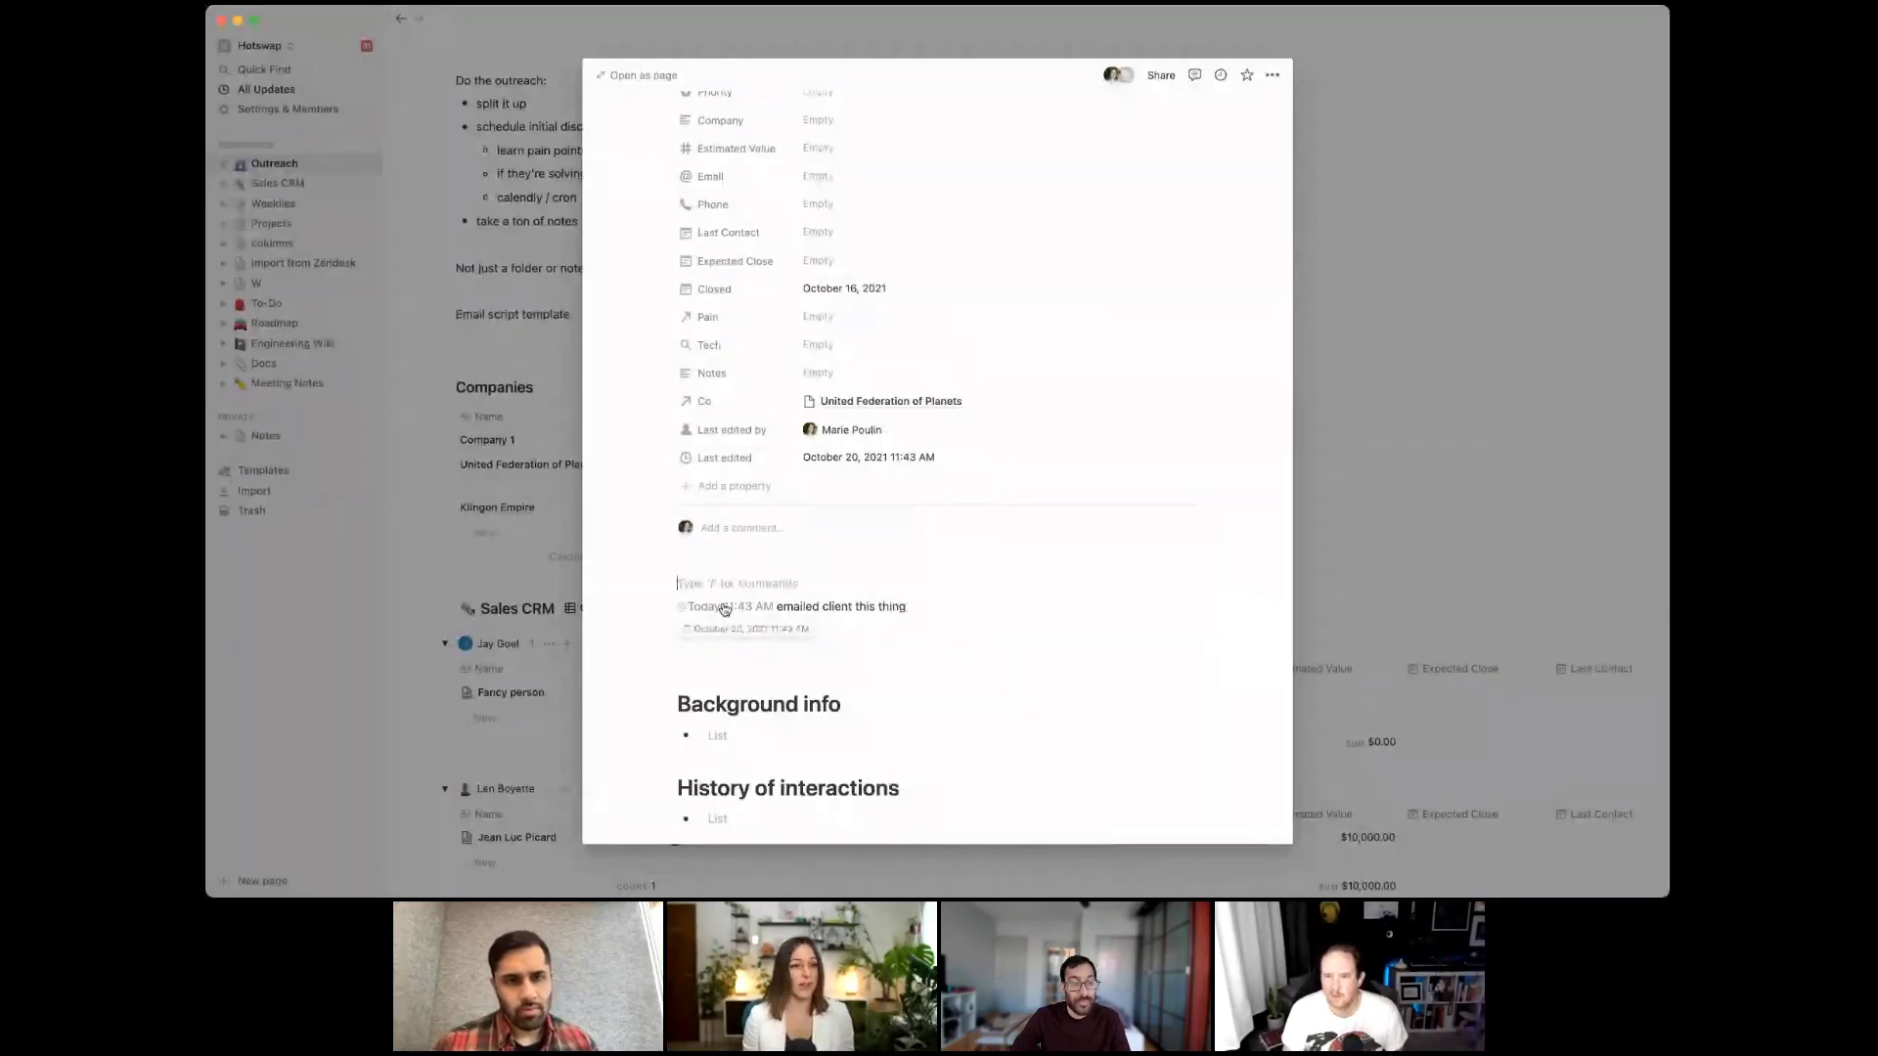
{"action": "key", "text": "Return"}
{"action": "type", "text": "@"}
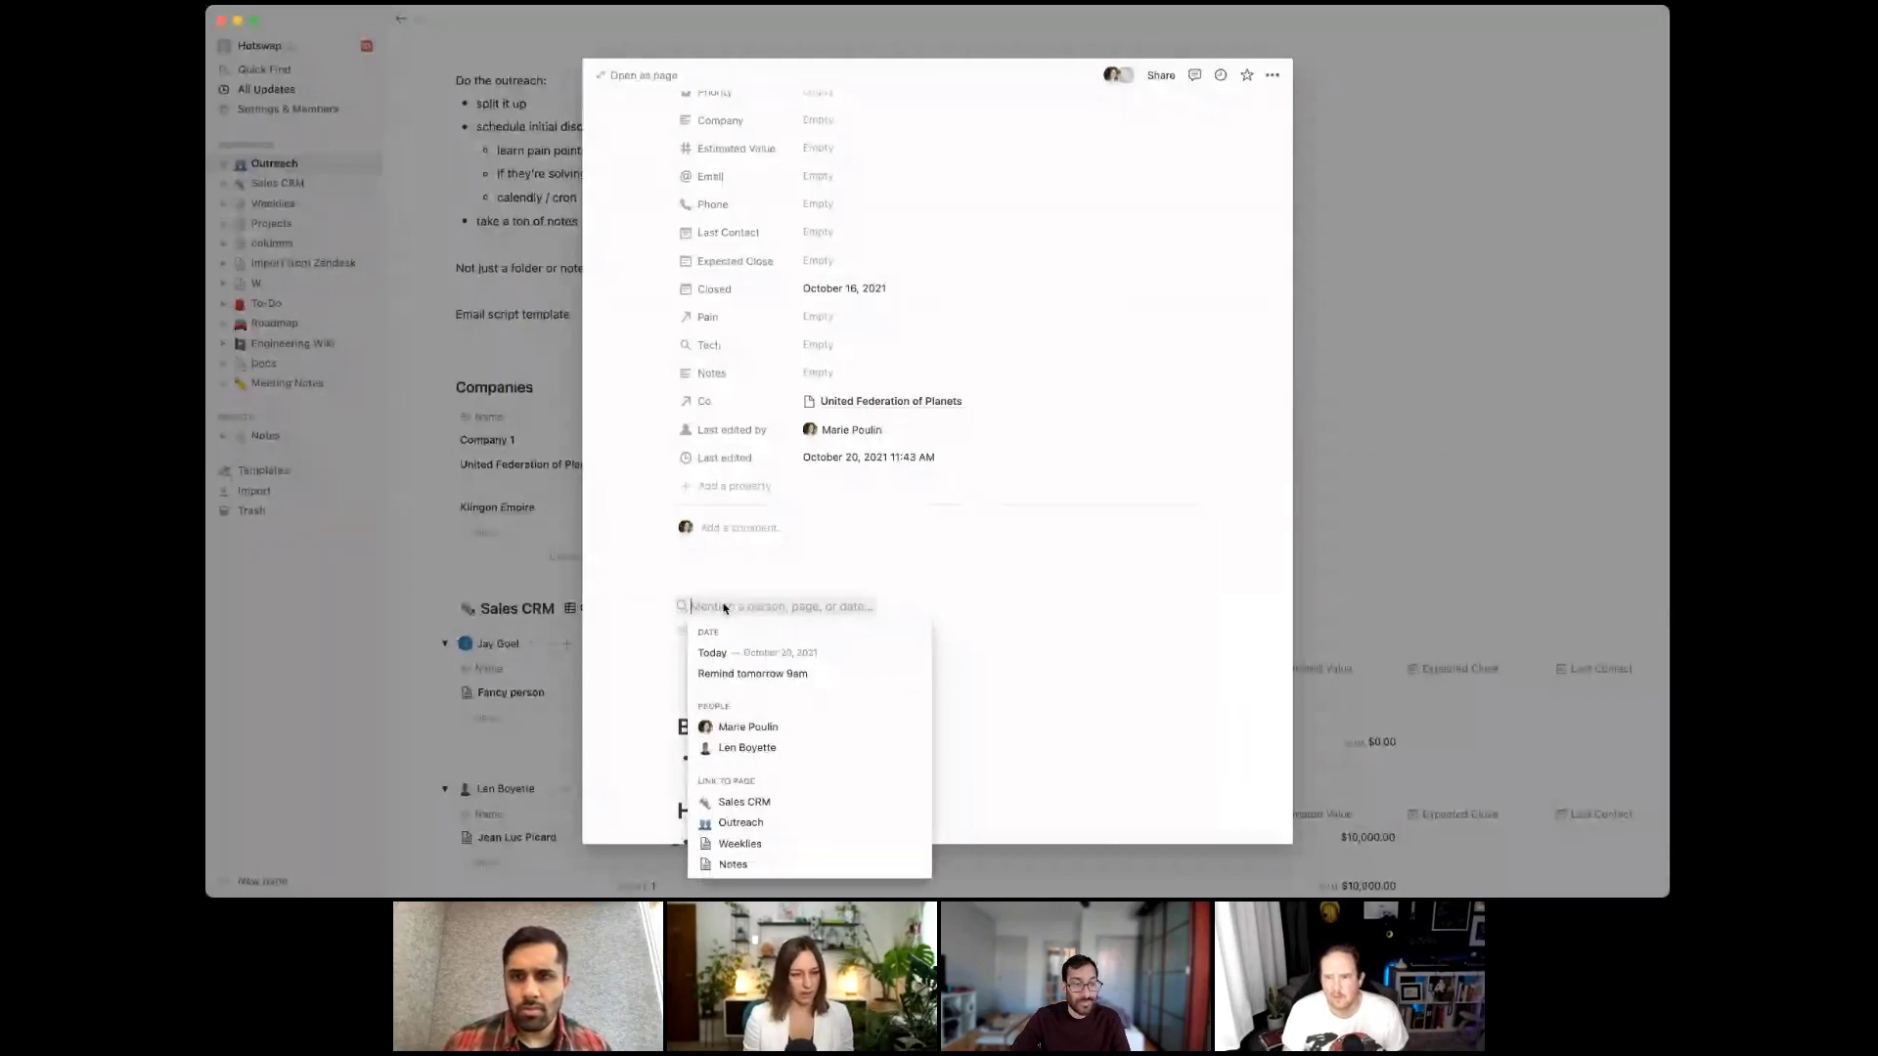
{"action": "type", "text": "tomor"}
{"action": "key", "text": "Return"}
{"action": "type", "text": "did other thing"}
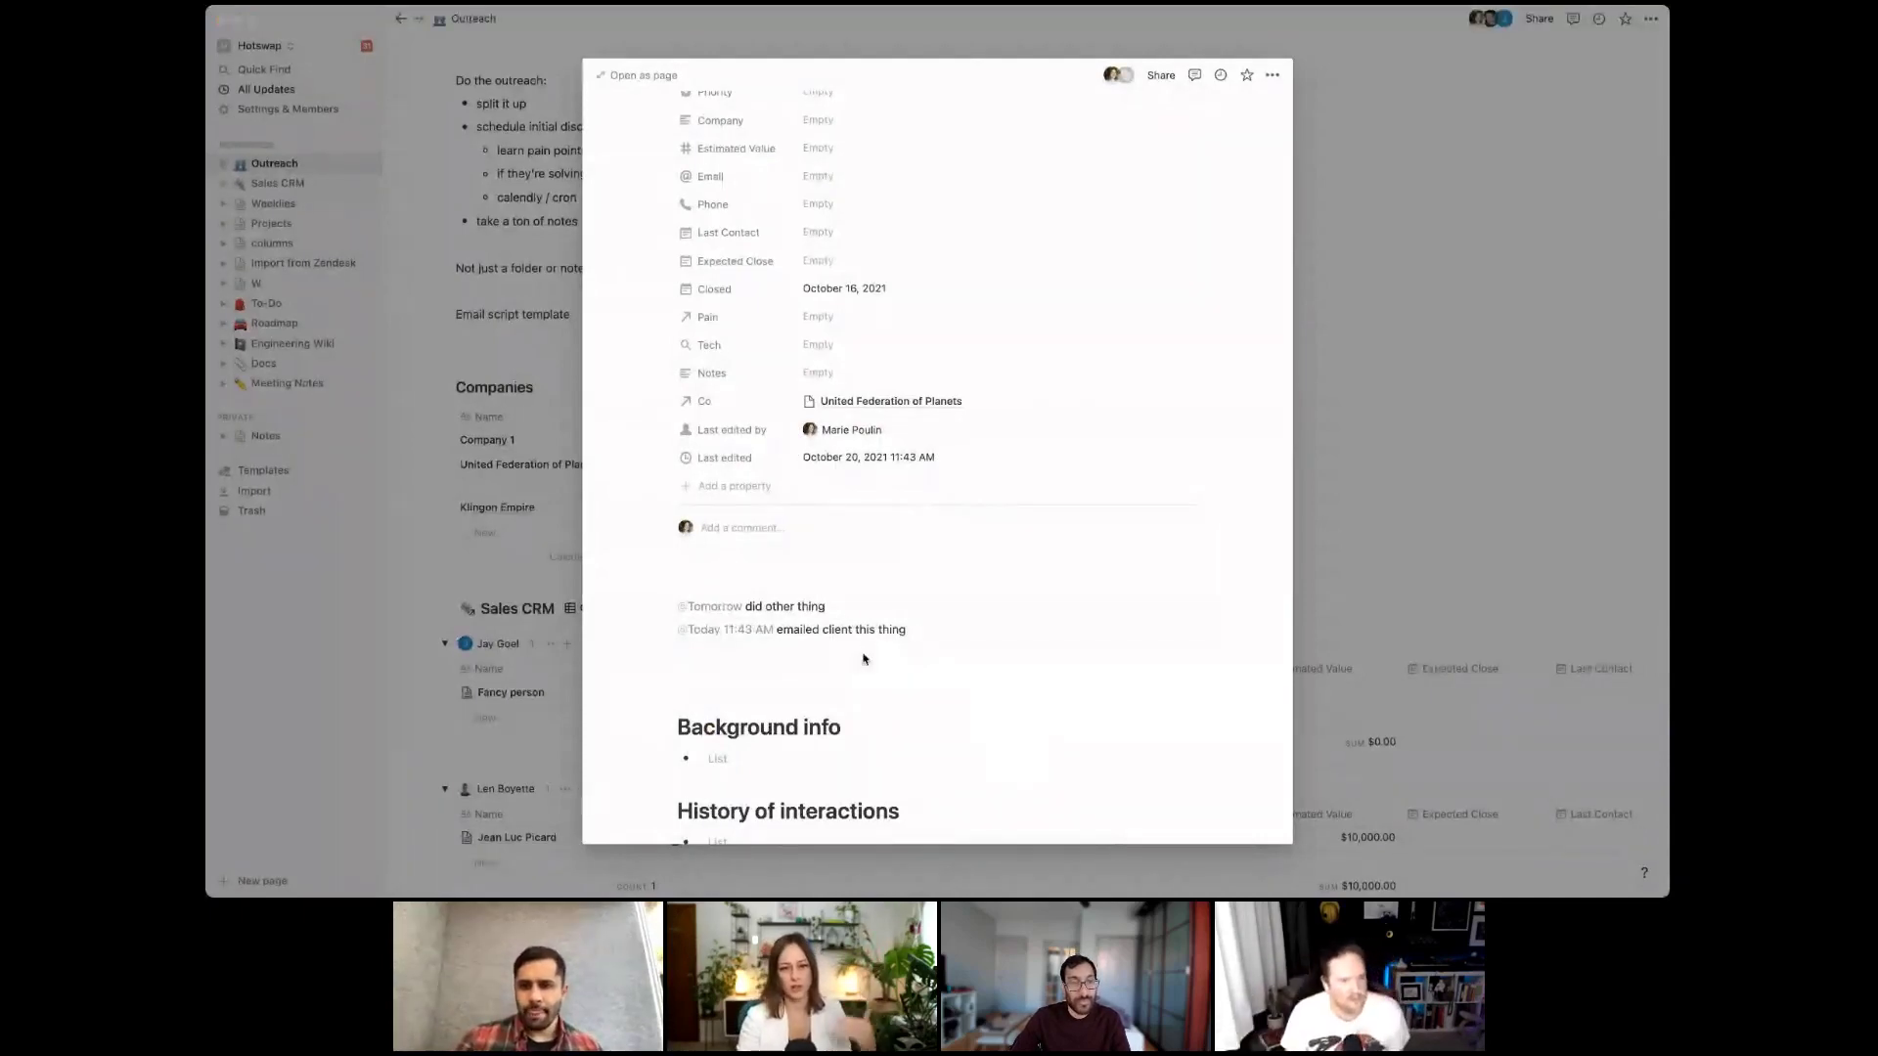
{"action": "left_click", "coordinate": [915, 643]}
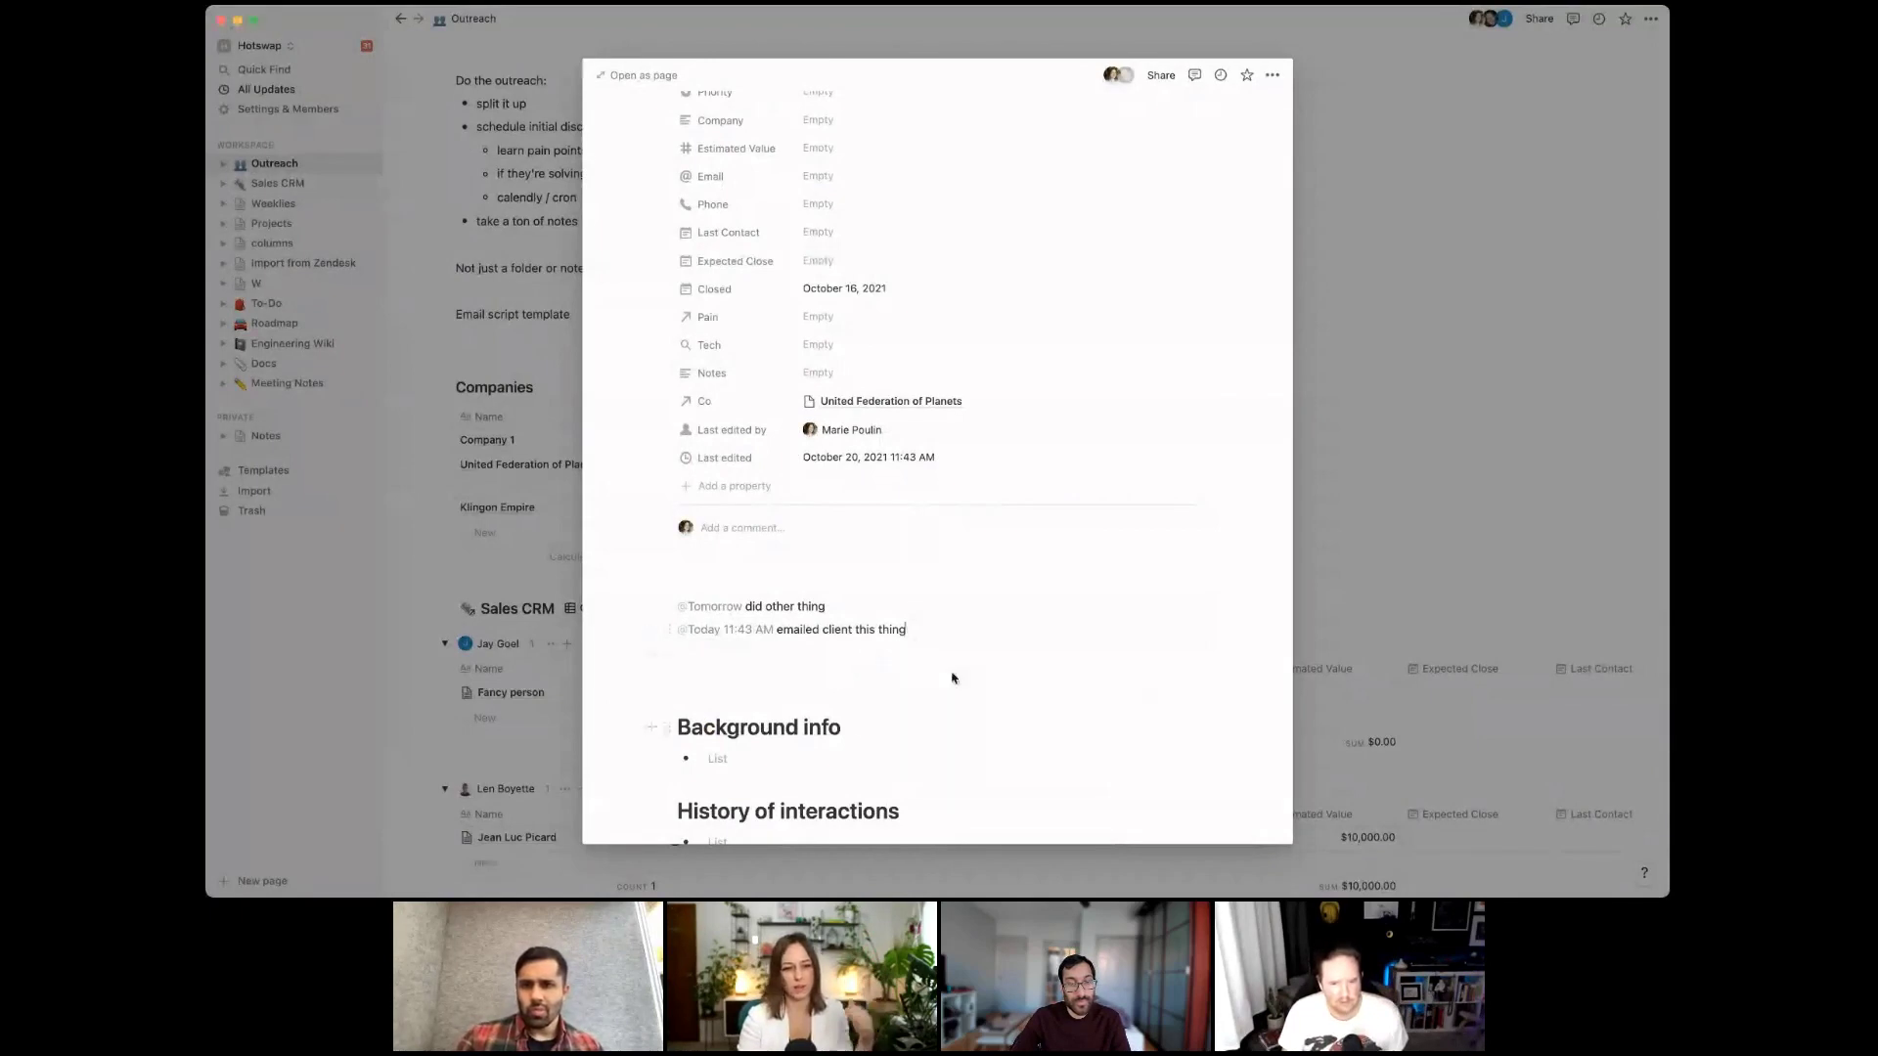
{"action": "left_click", "coordinate": [843, 374]}
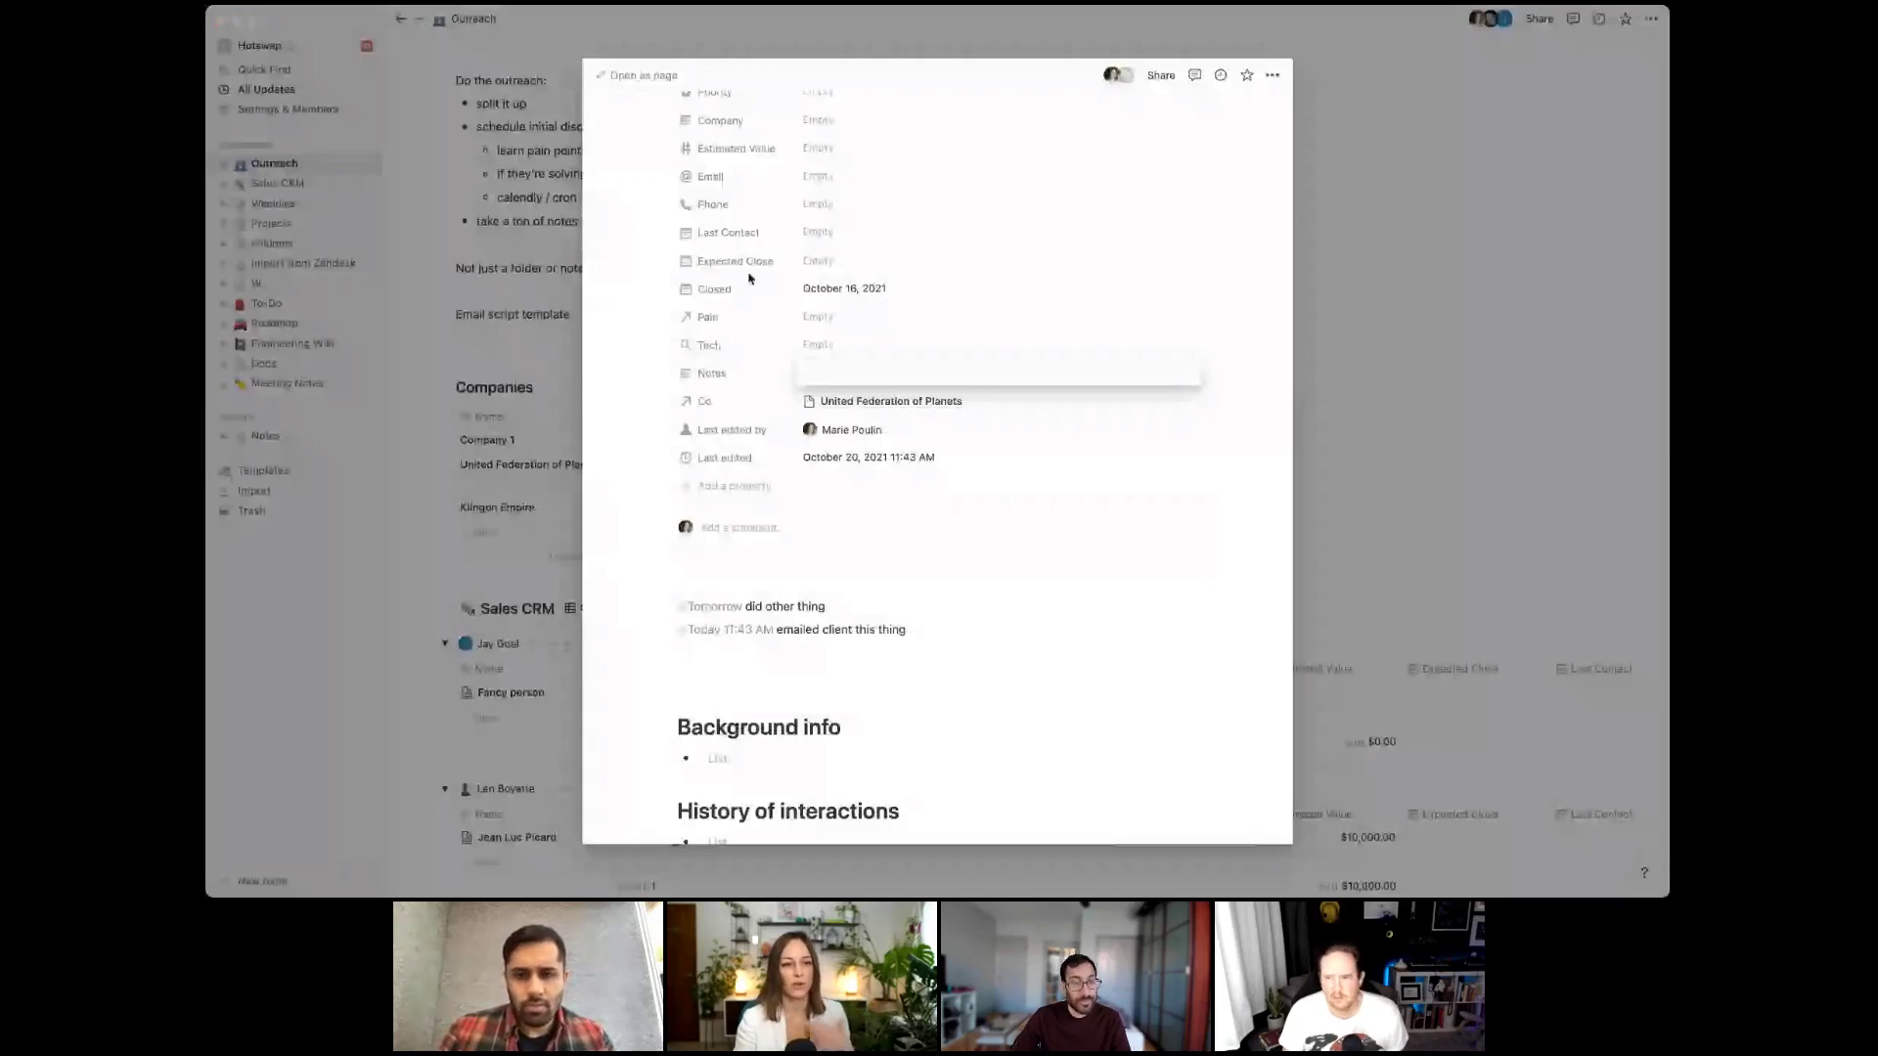
{"action": "key", "text": "Escape"}
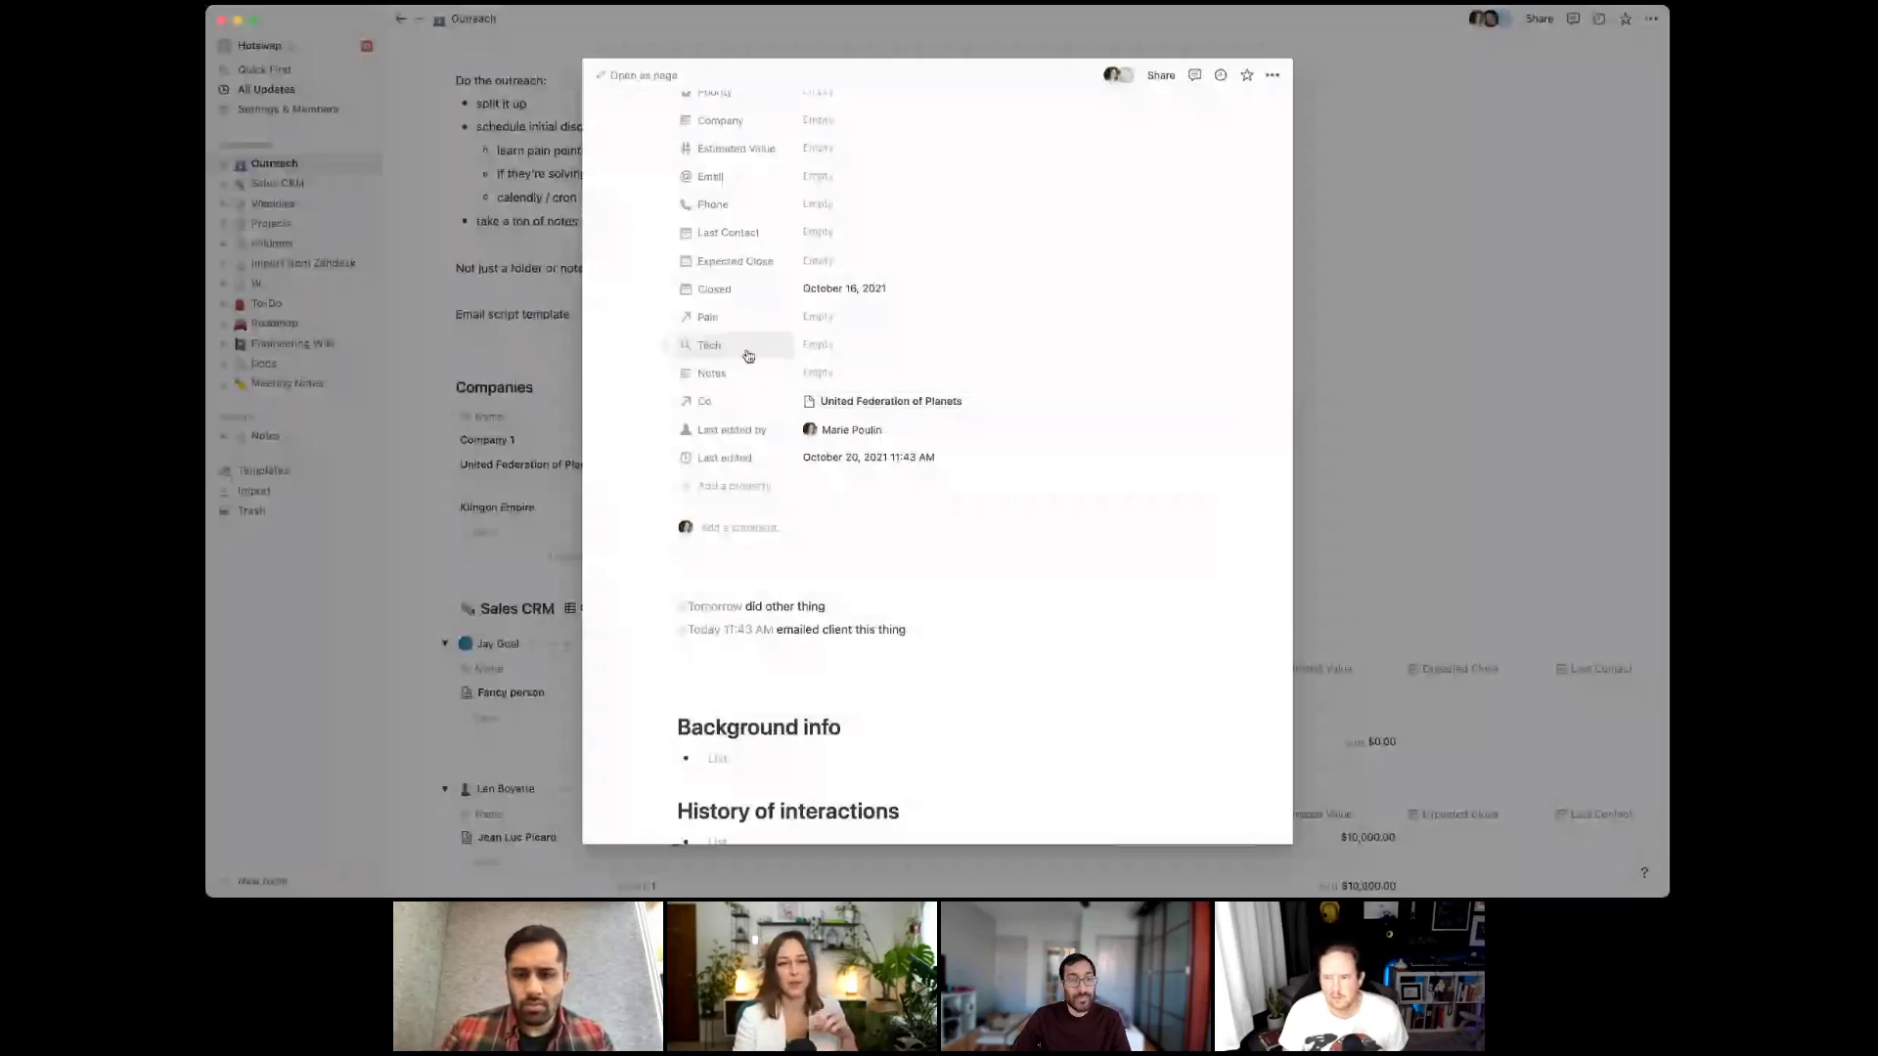
{"action": "scroll", "coordinate": [951, 313], "scroll_direction": "up", "scroll_amount": 4}
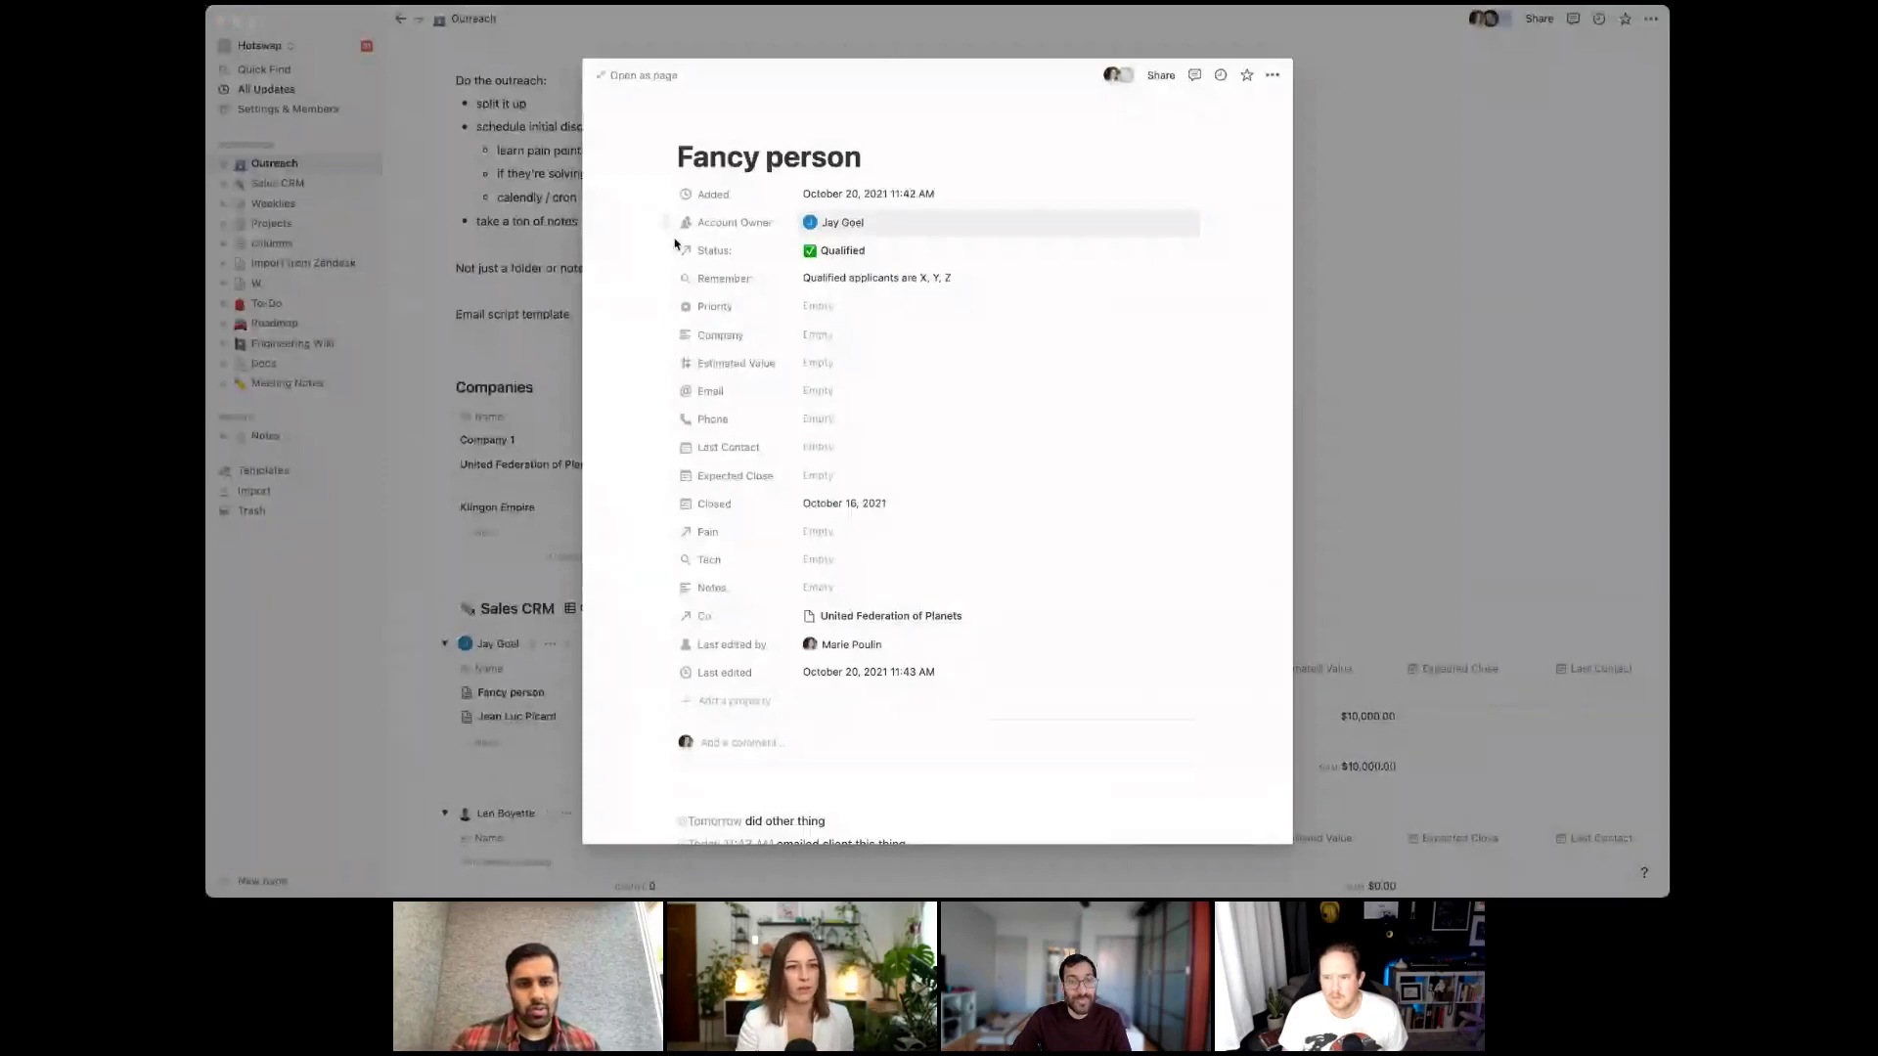
Rename the 'Copy of Status by team member - weekly' view to 'Status by team member - weekly'
{"action": "left_click", "coordinate": [826, 44]}
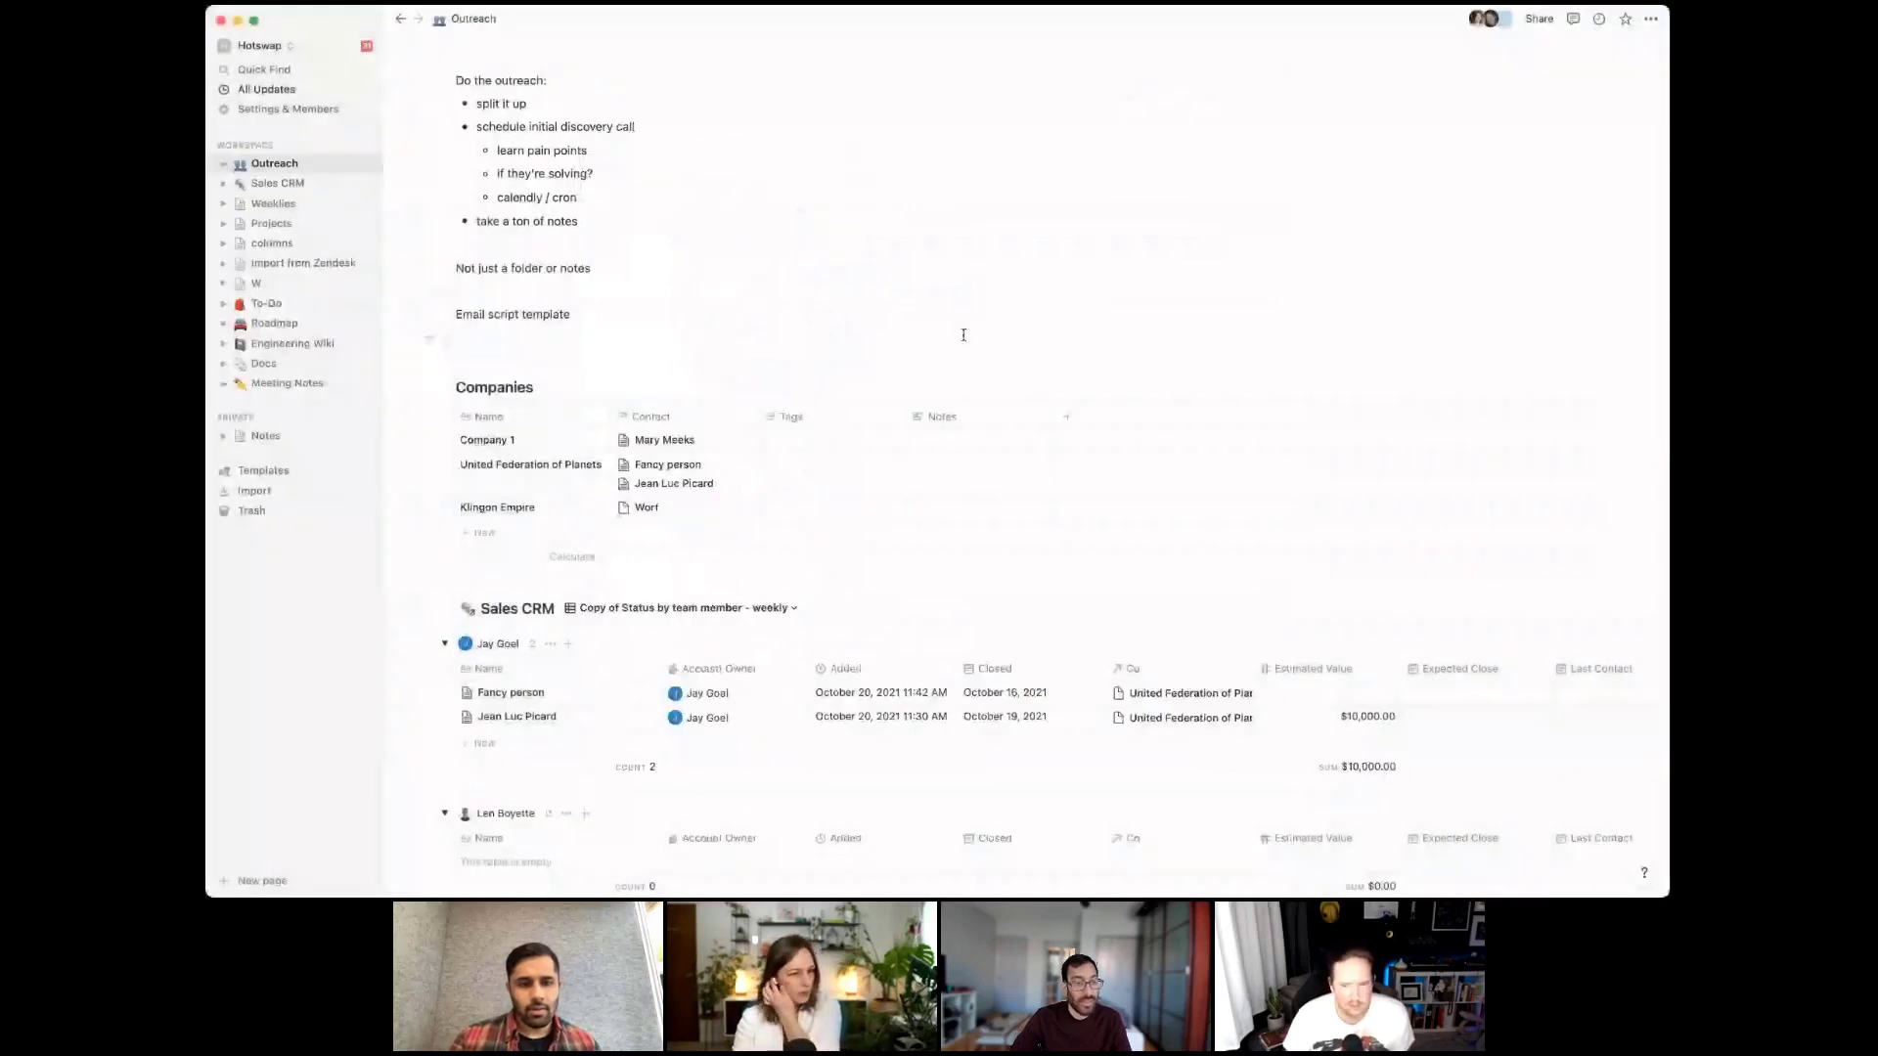
{"action": "left_click", "coordinate": [785, 609]}
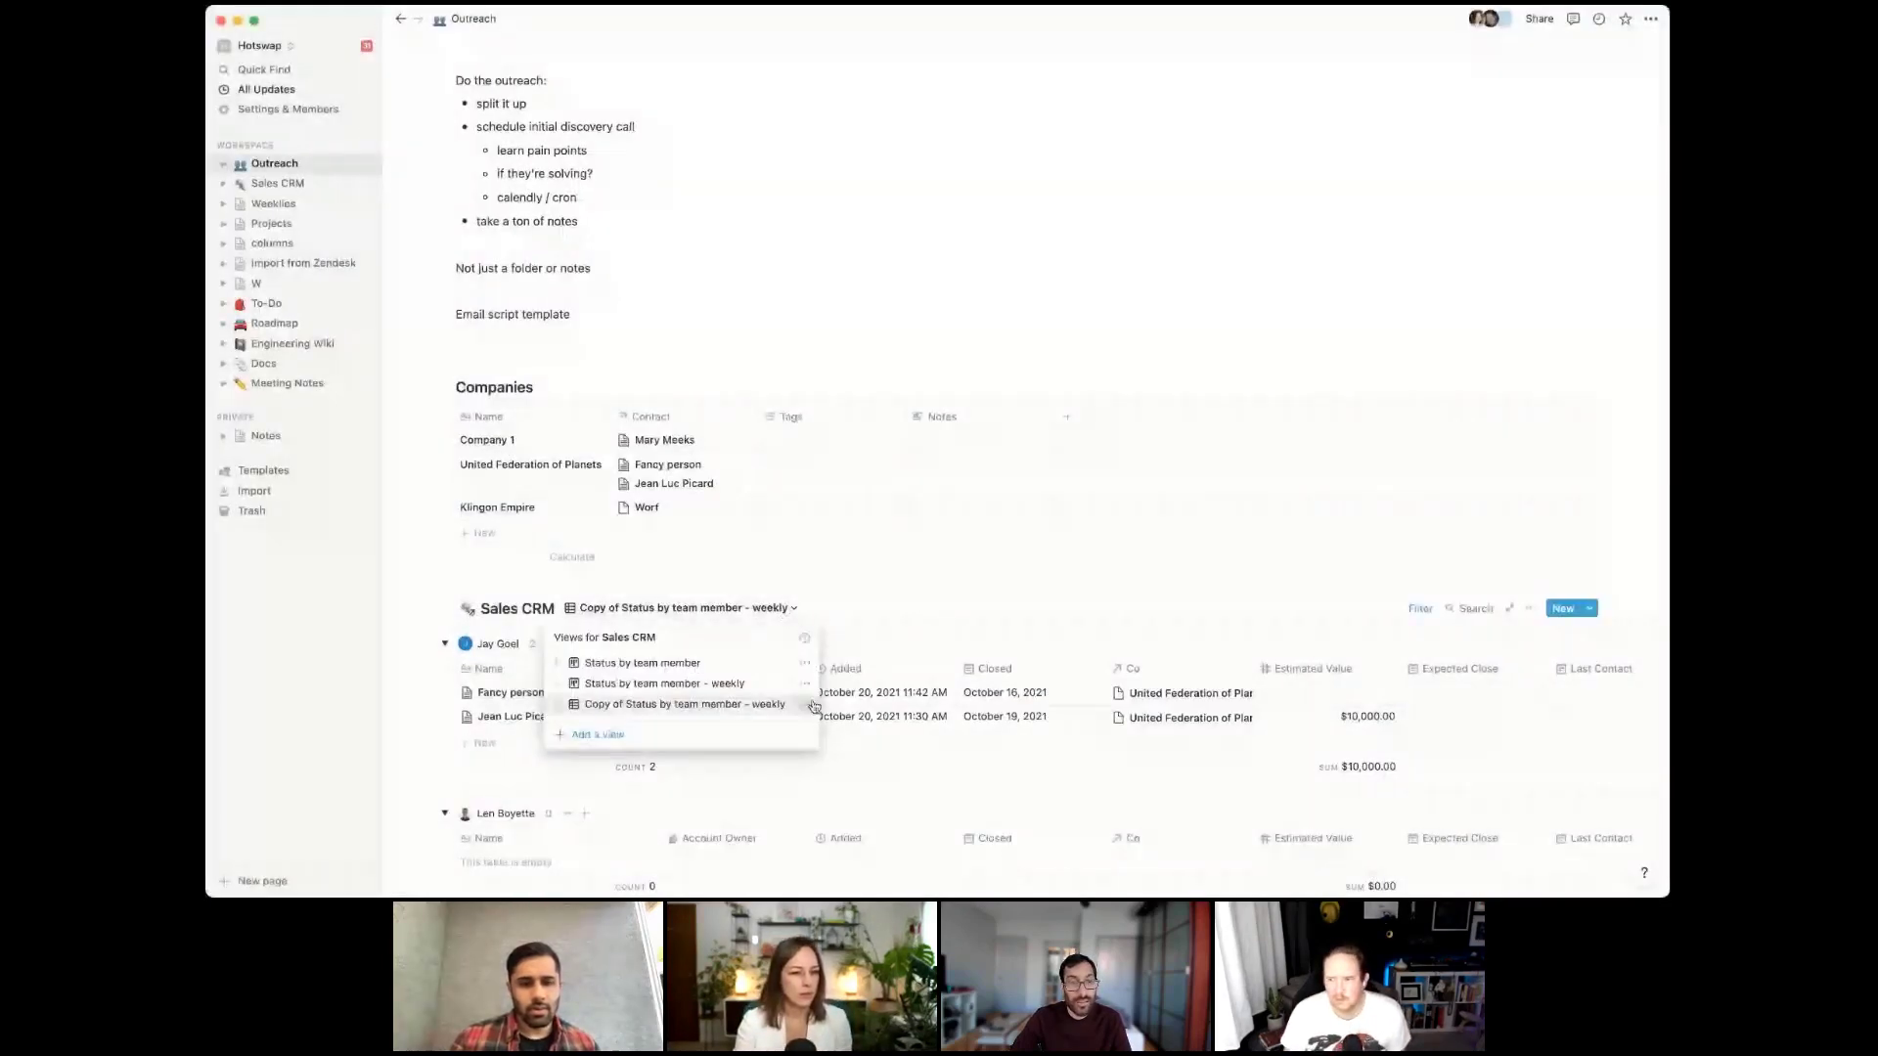
{"action": "left_click", "coordinate": [808, 704]}
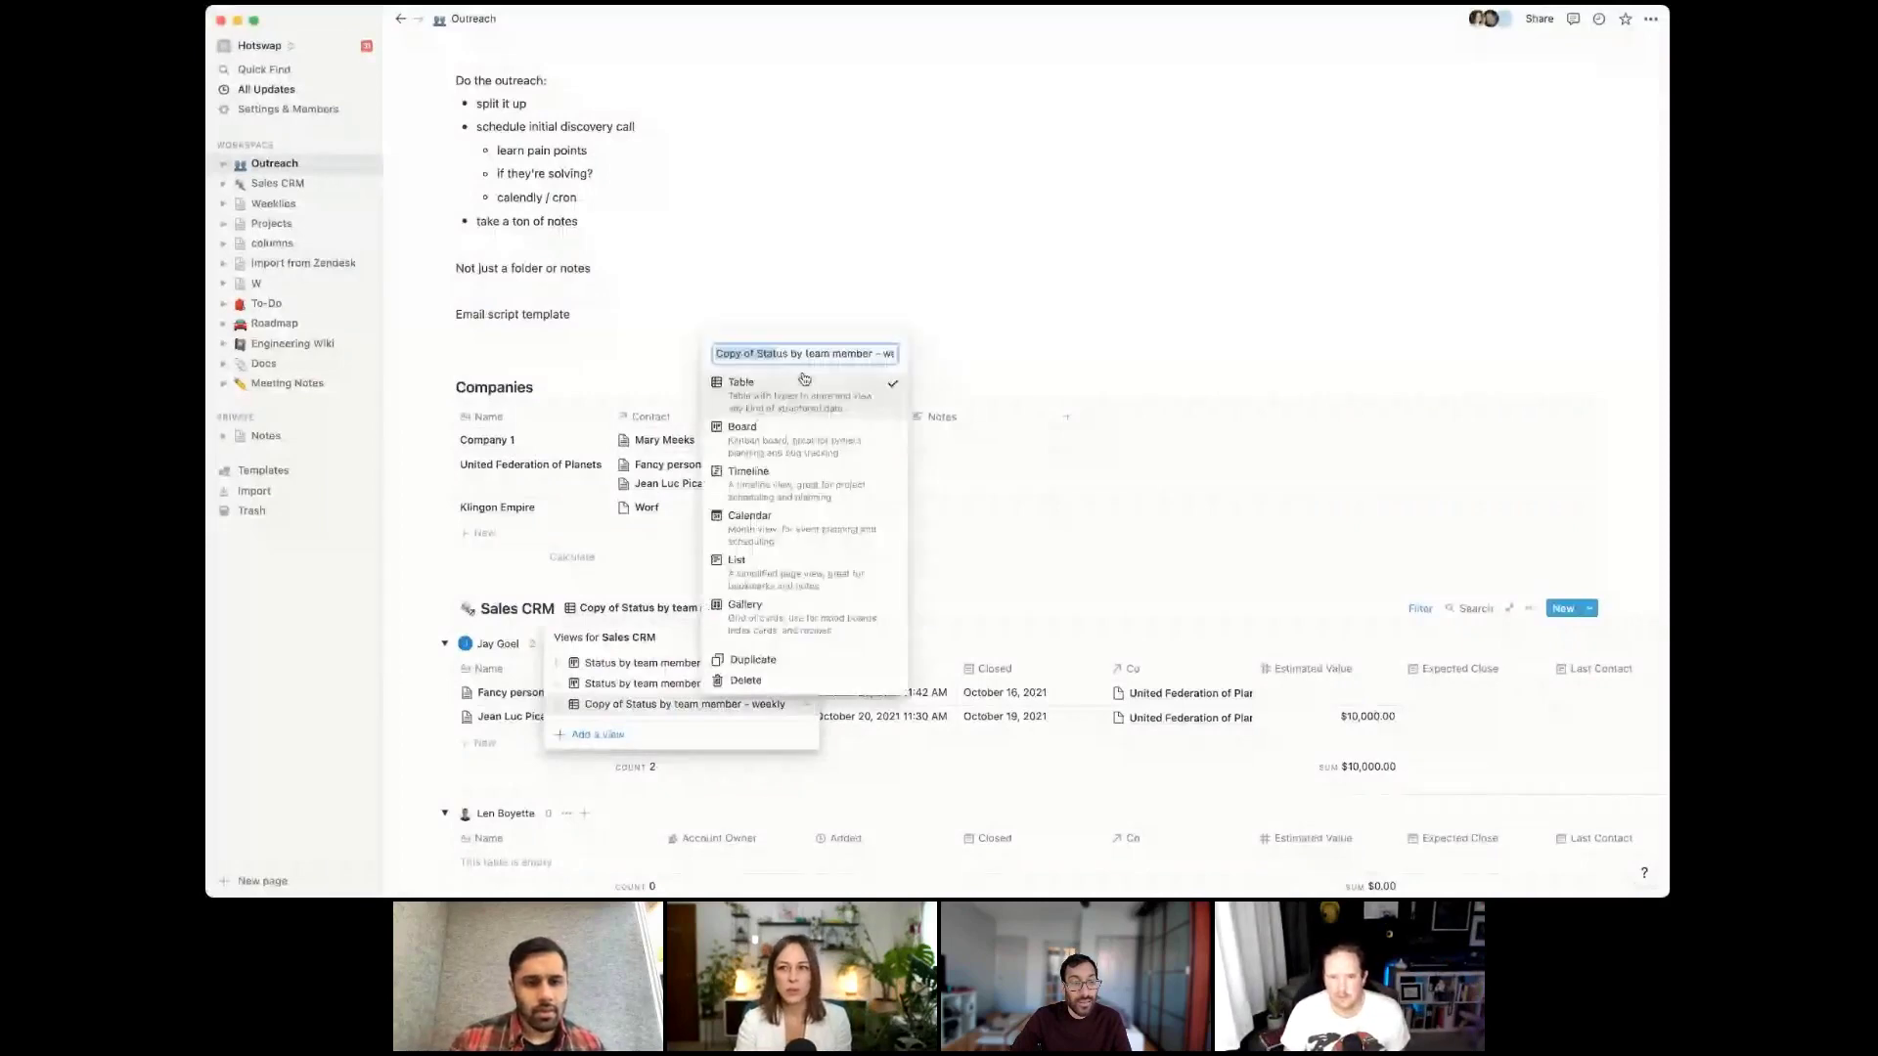
{"action": "left_click", "coordinate": [766, 352]}
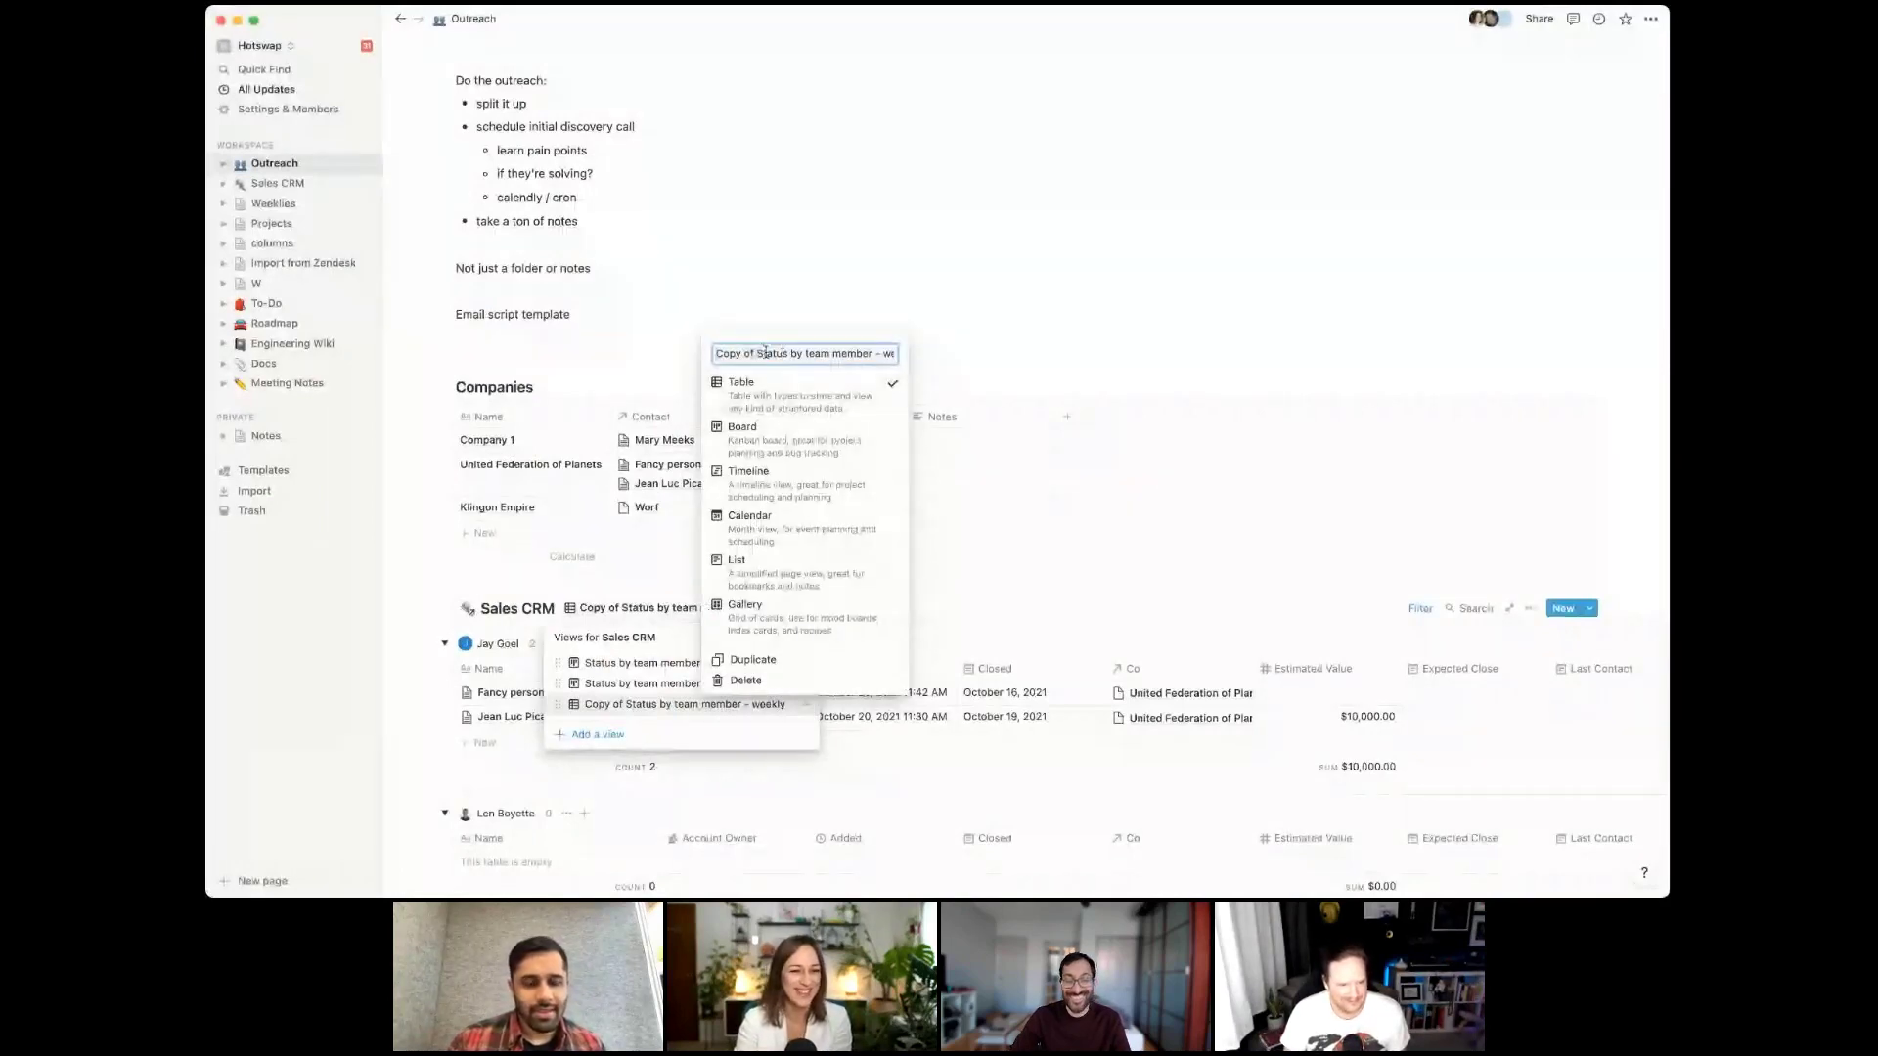
{"action": "key", "text": "super+BackSpace"}
{"action": "key", "text": "Return"}
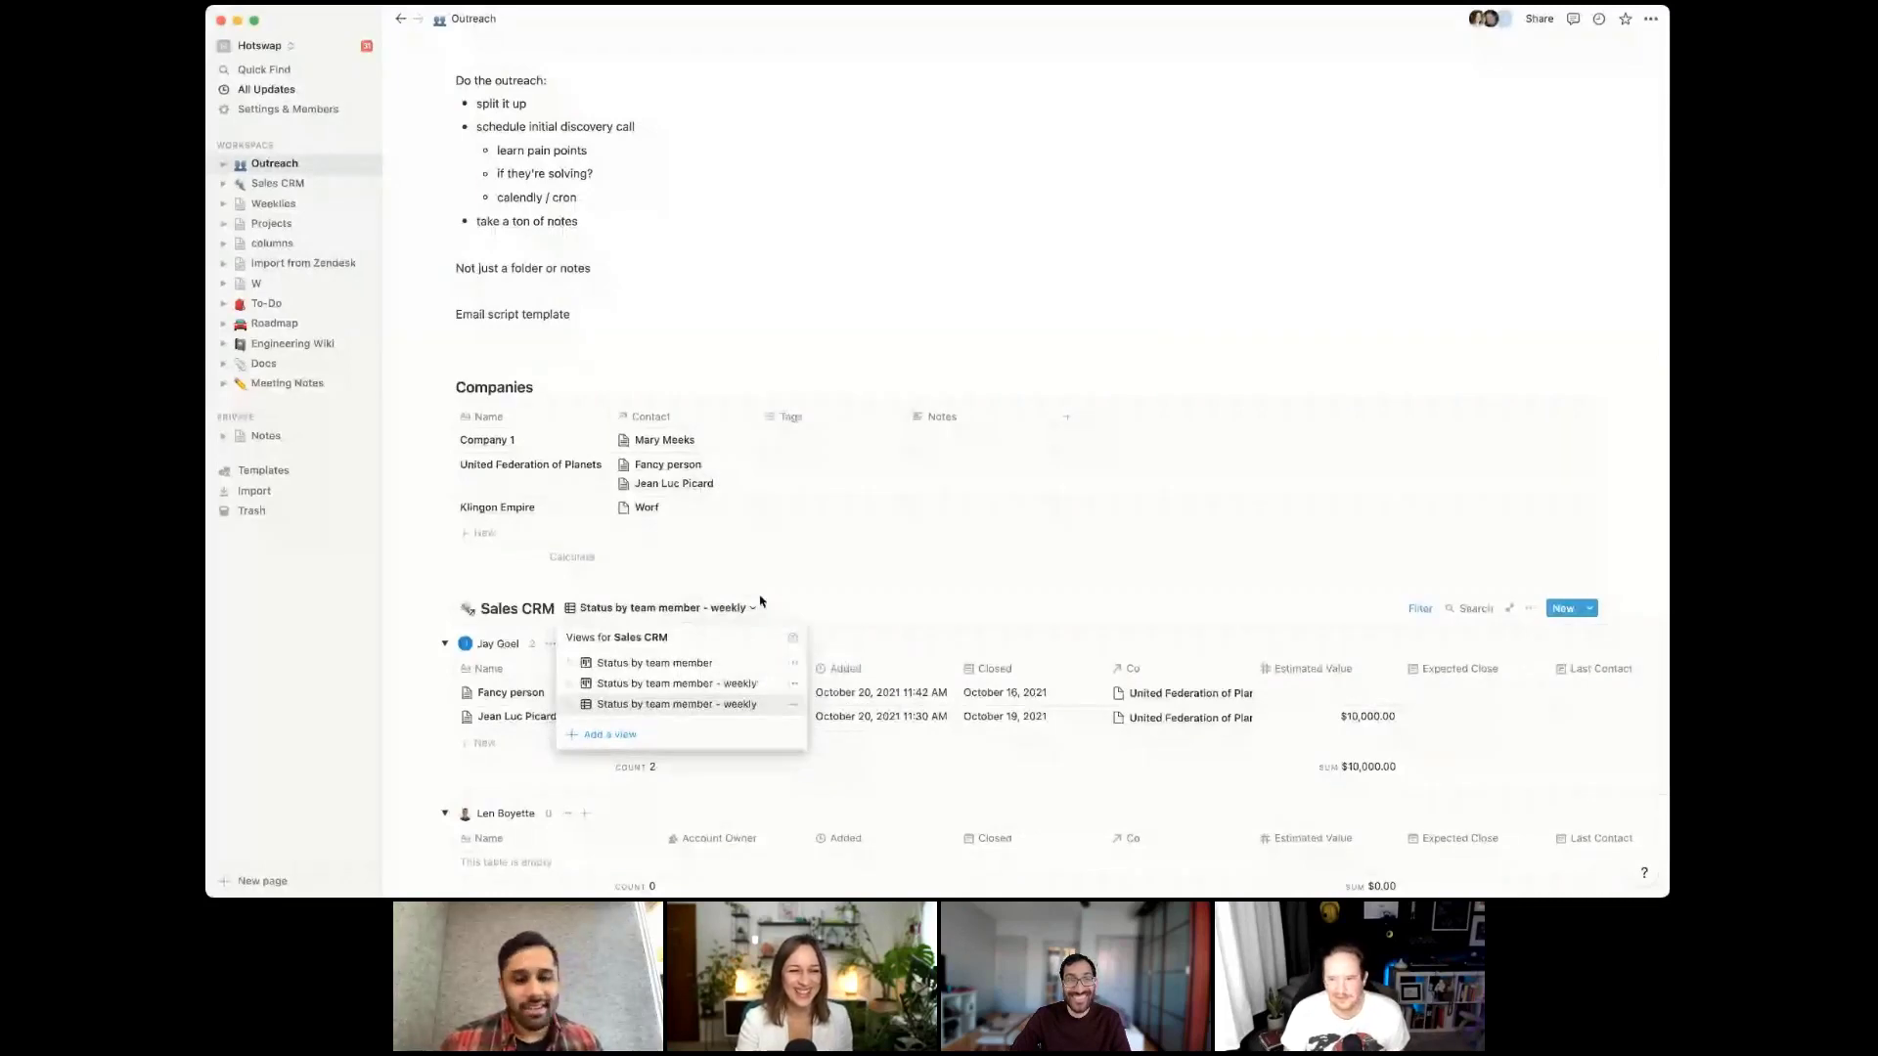
{"action": "scroll", "coordinate": [1144, 312], "scroll_direction": "down", "scroll_amount": 4}
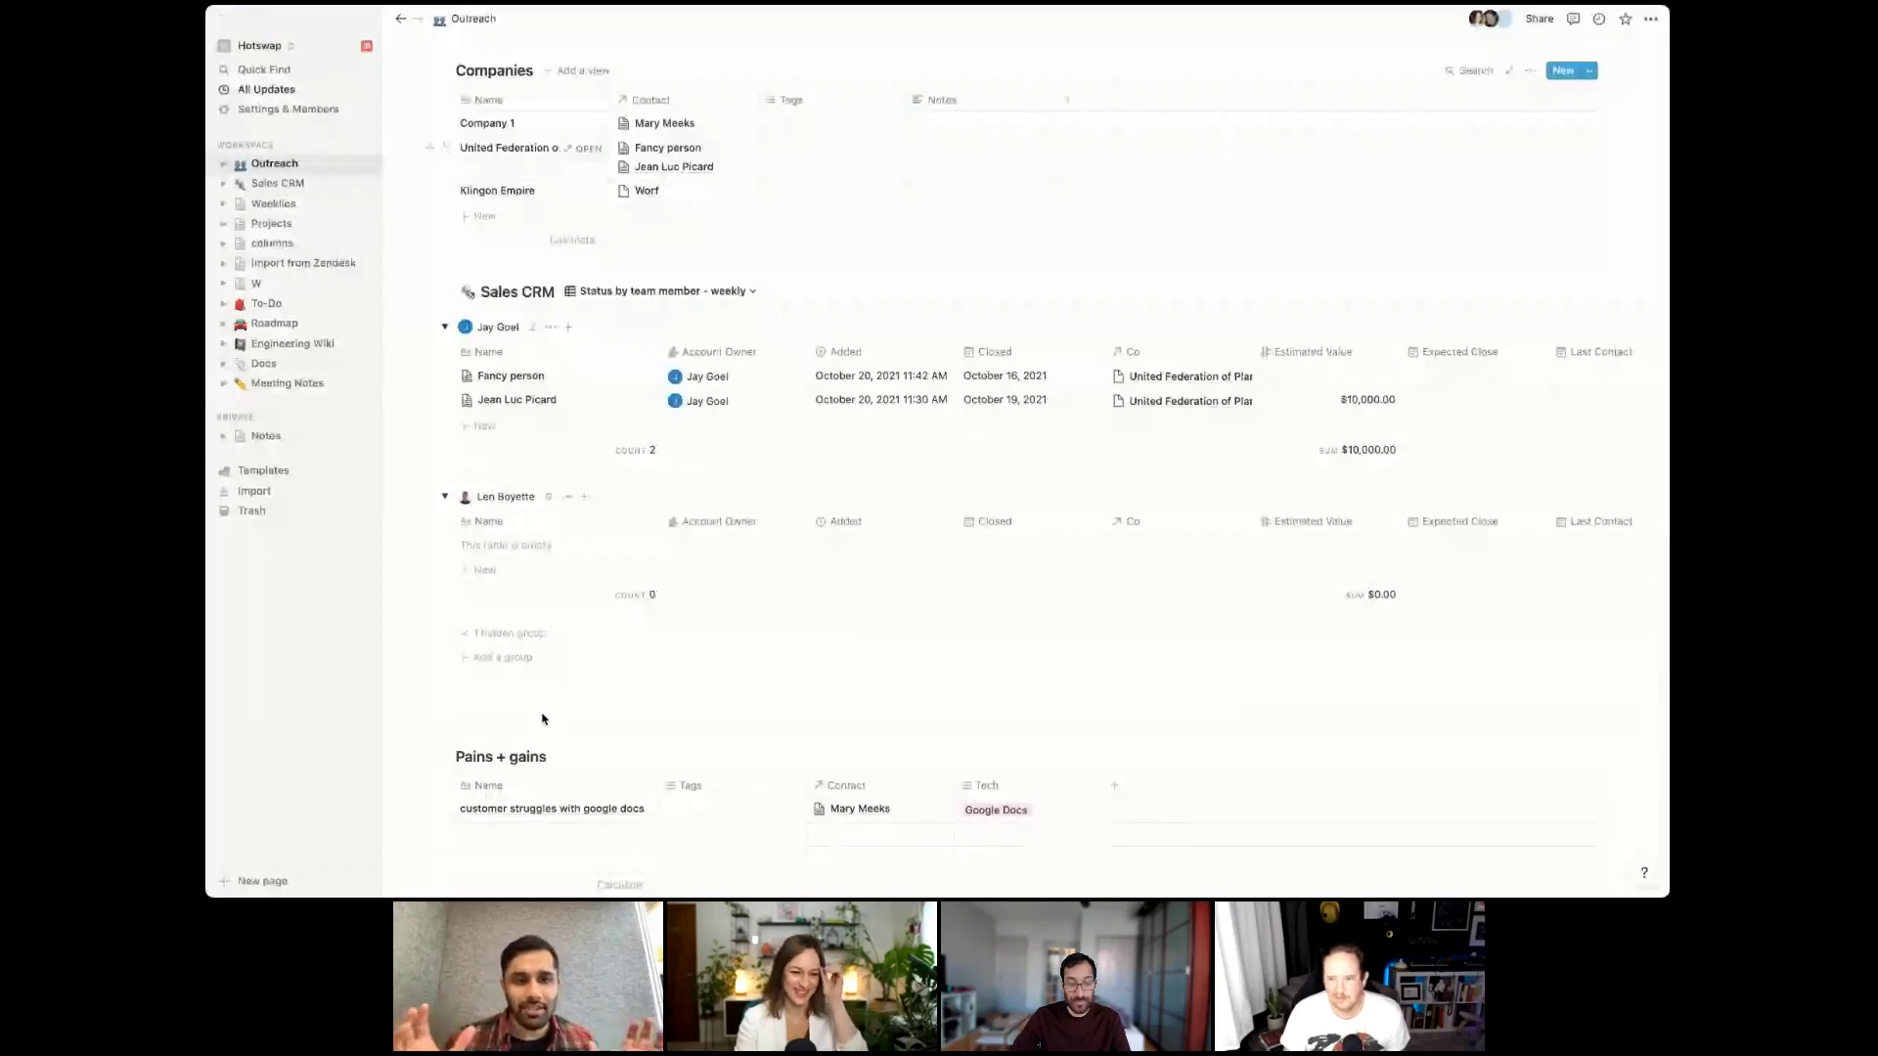
Add a 'notes' toggle under the Outreach title, move the outline blocks into it, and collapse it
{"action": "scroll", "coordinate": [543, 714], "scroll_direction": "down", "scroll_amount": 1}
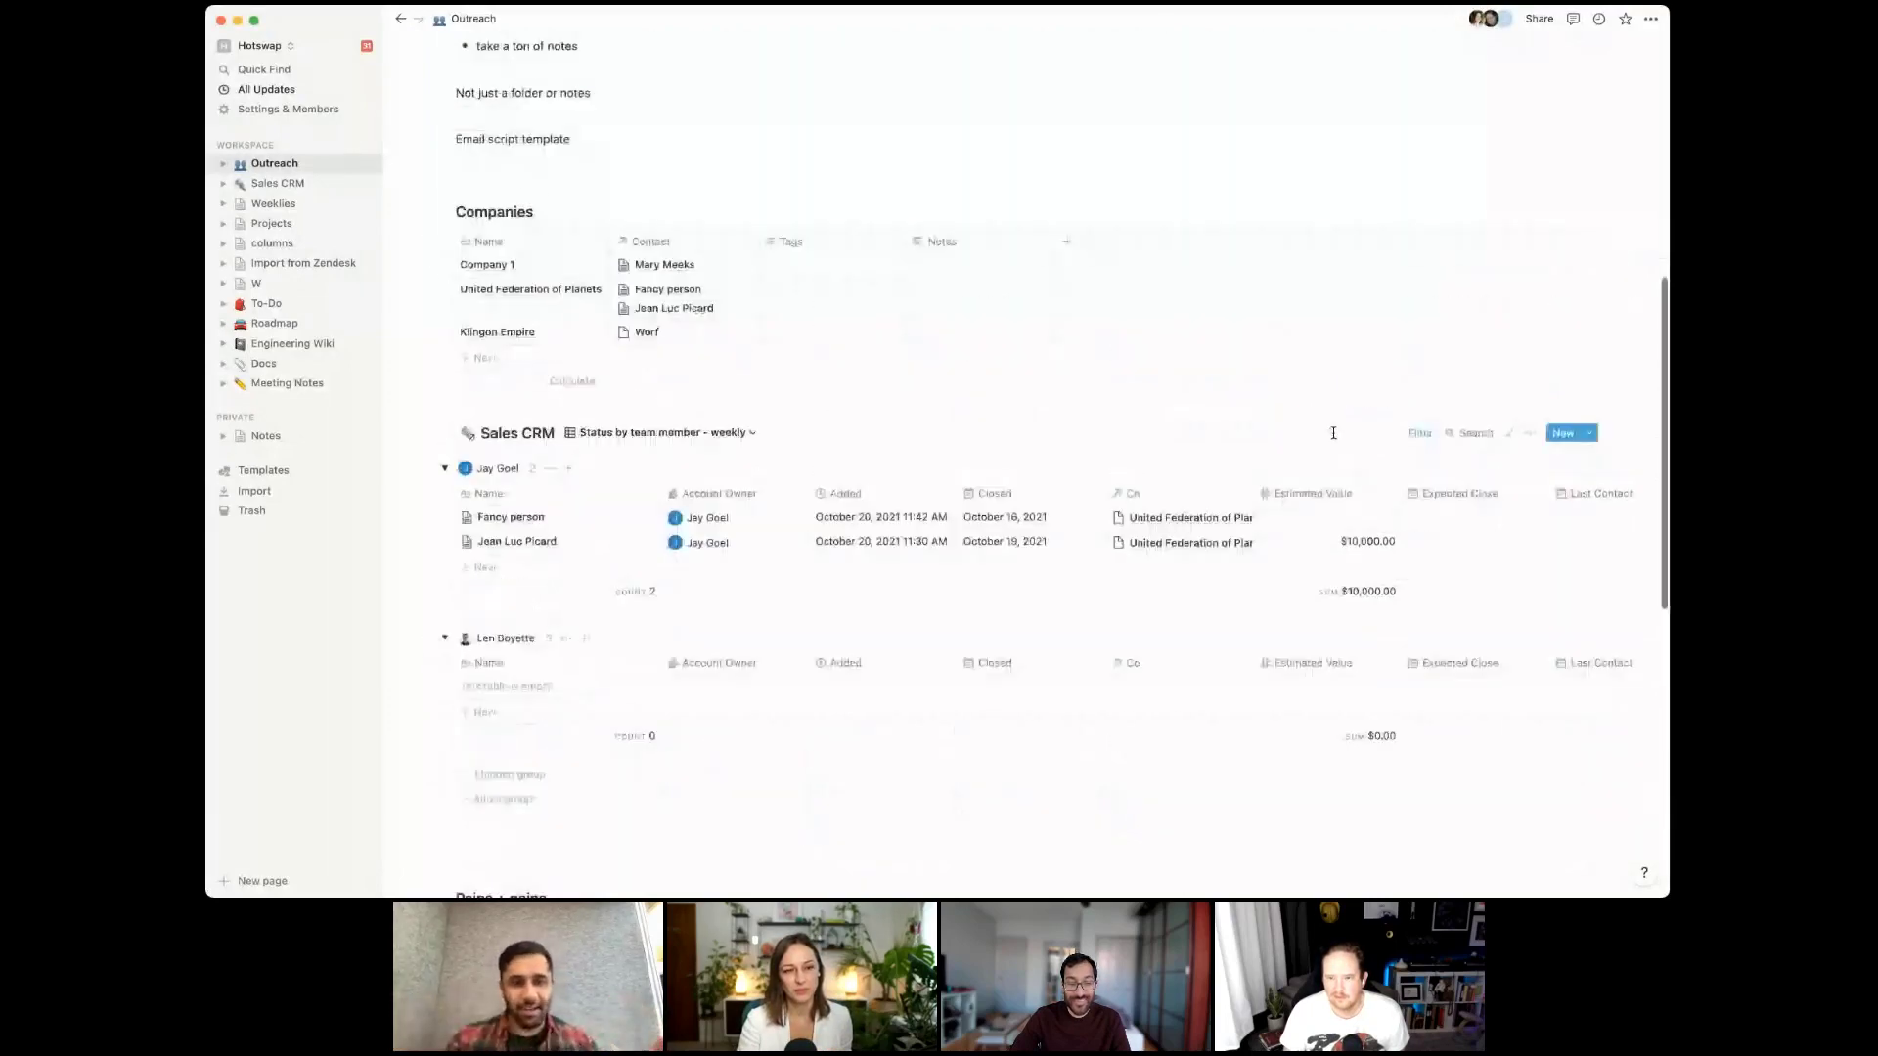
{"action": "scroll", "coordinate": [674, 406], "scroll_direction": "up", "scroll_amount": 10}
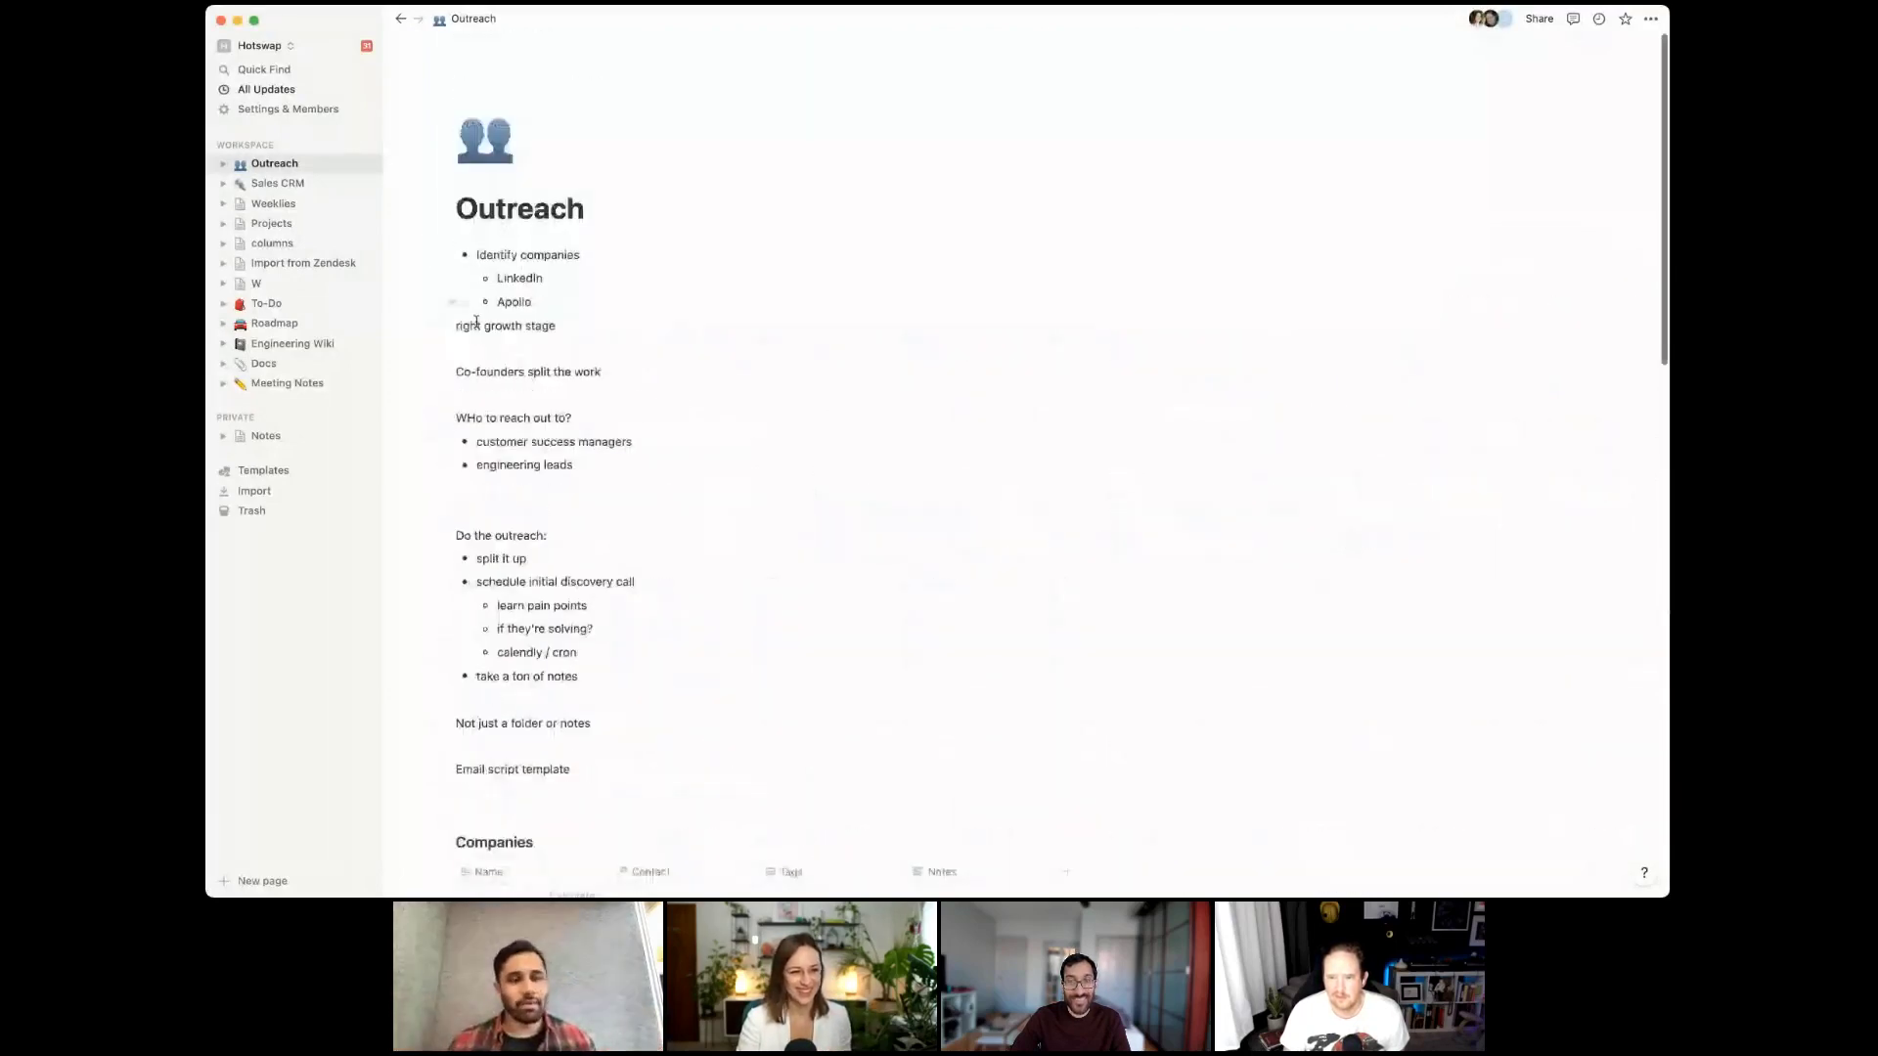
{"action": "left_click", "coordinate": [590, 224]}
{"action": "key", "text": "Return"}
{"action": "type", "text": "> notes"}
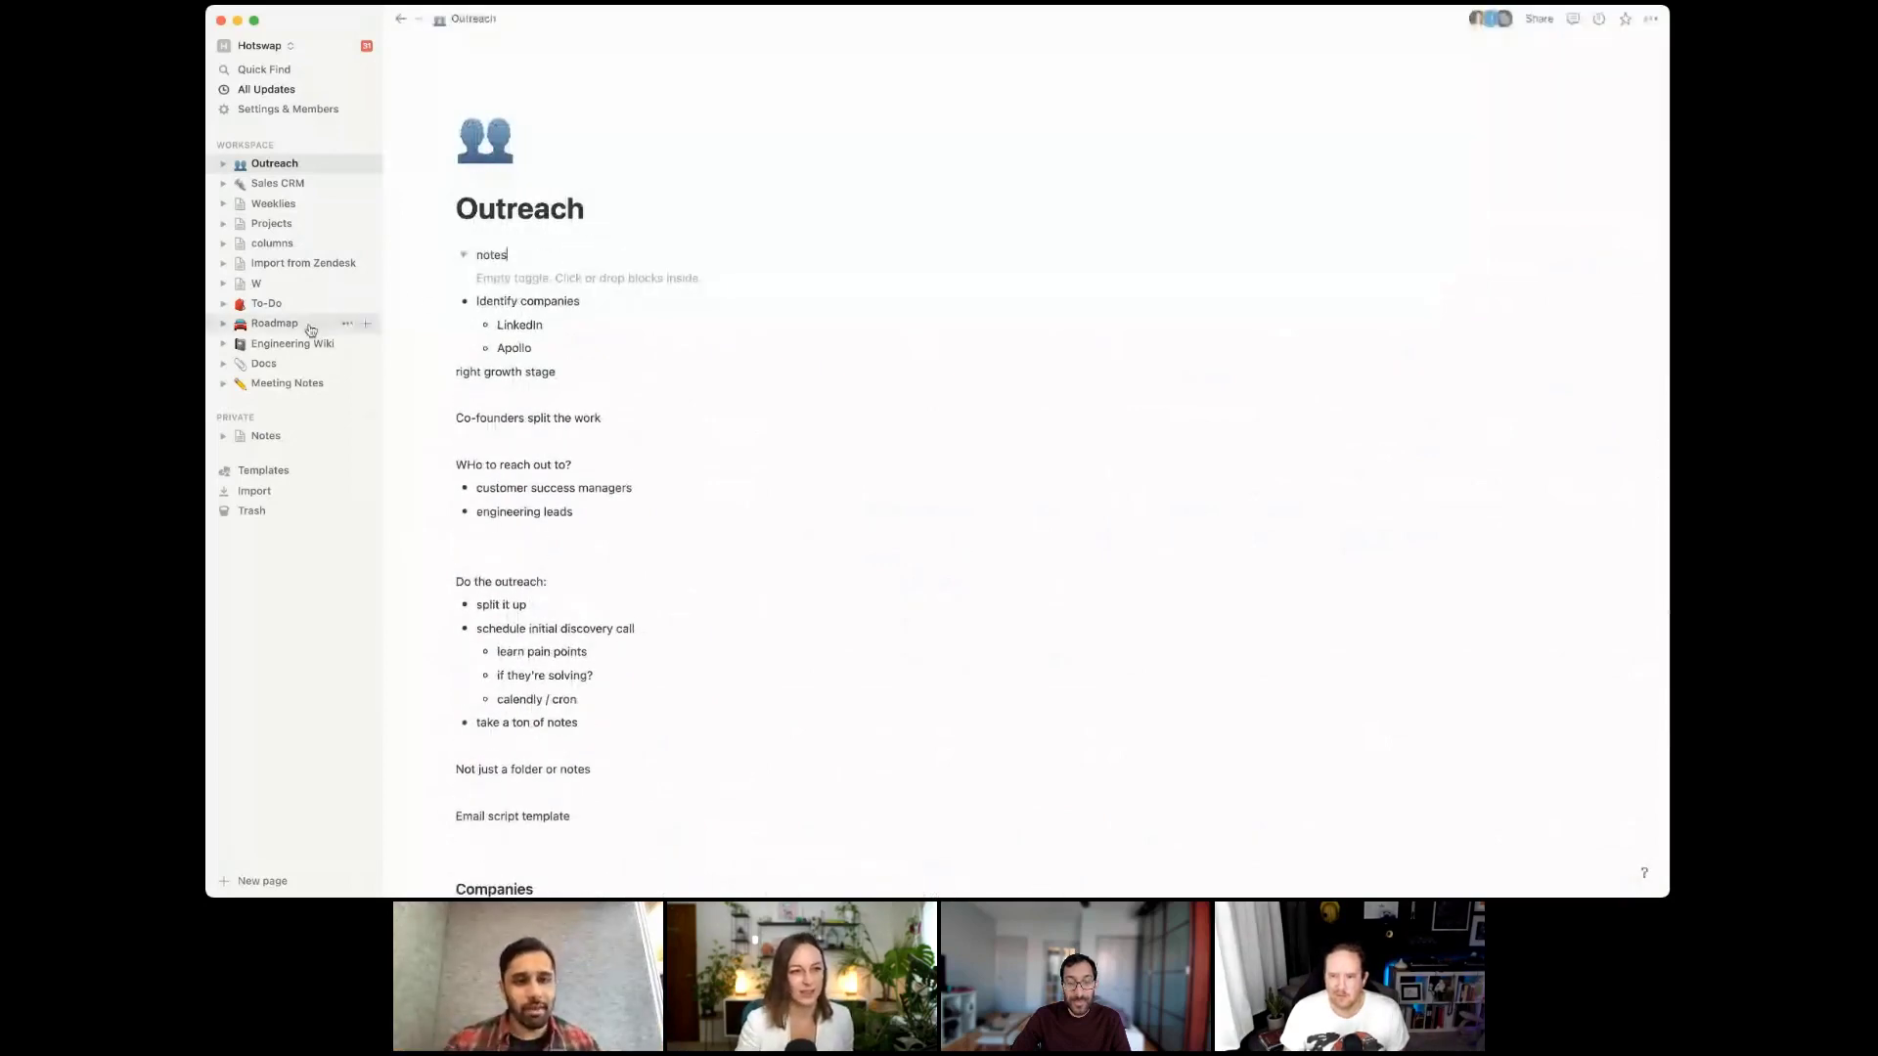
{"action": "scroll", "coordinate": [664, 446], "scroll_direction": "down", "scroll_amount": 3}
{"action": "left_click_drag", "start_coordinate": [408, 294], "coordinate": [649, 559]}
{"action": "scroll", "coordinate": [612, 438], "scroll_direction": "up", "scroll_amount": 3}
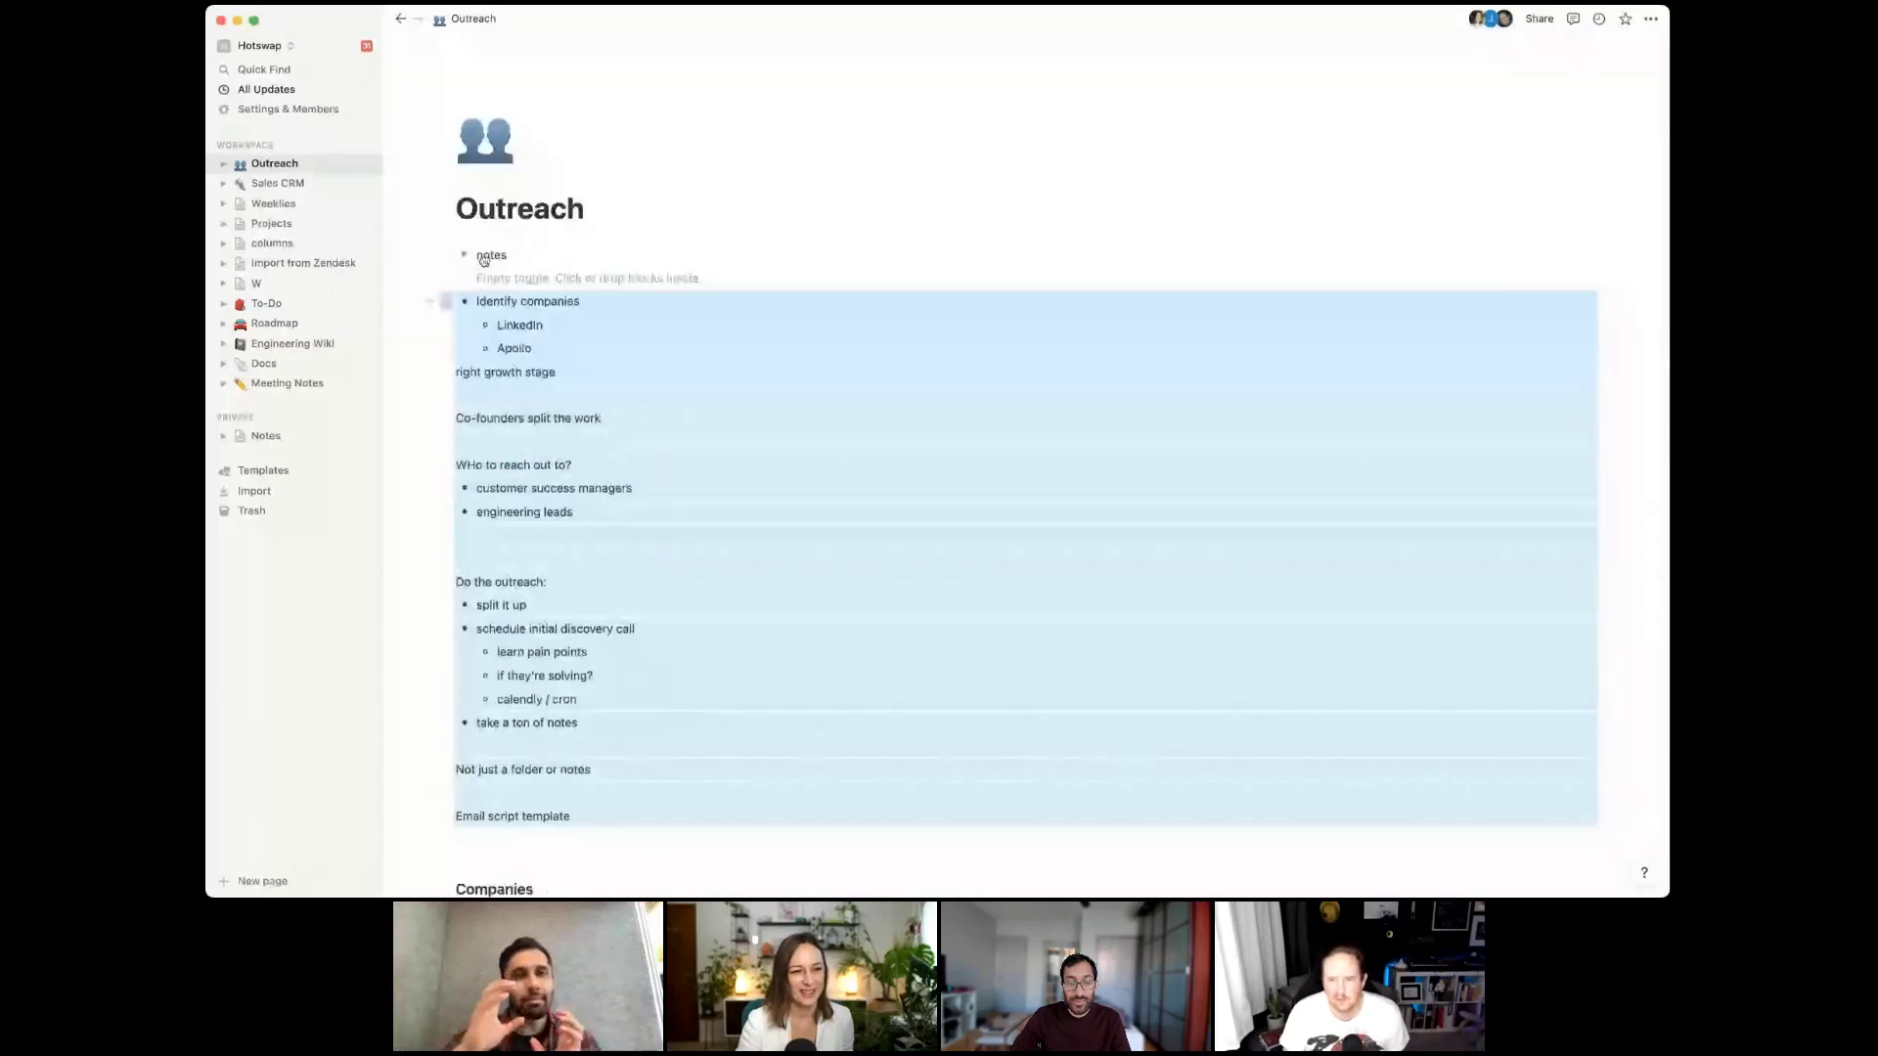
{"action": "left_click_drag", "start_coordinate": [442, 302], "coordinate": [470, 255]}
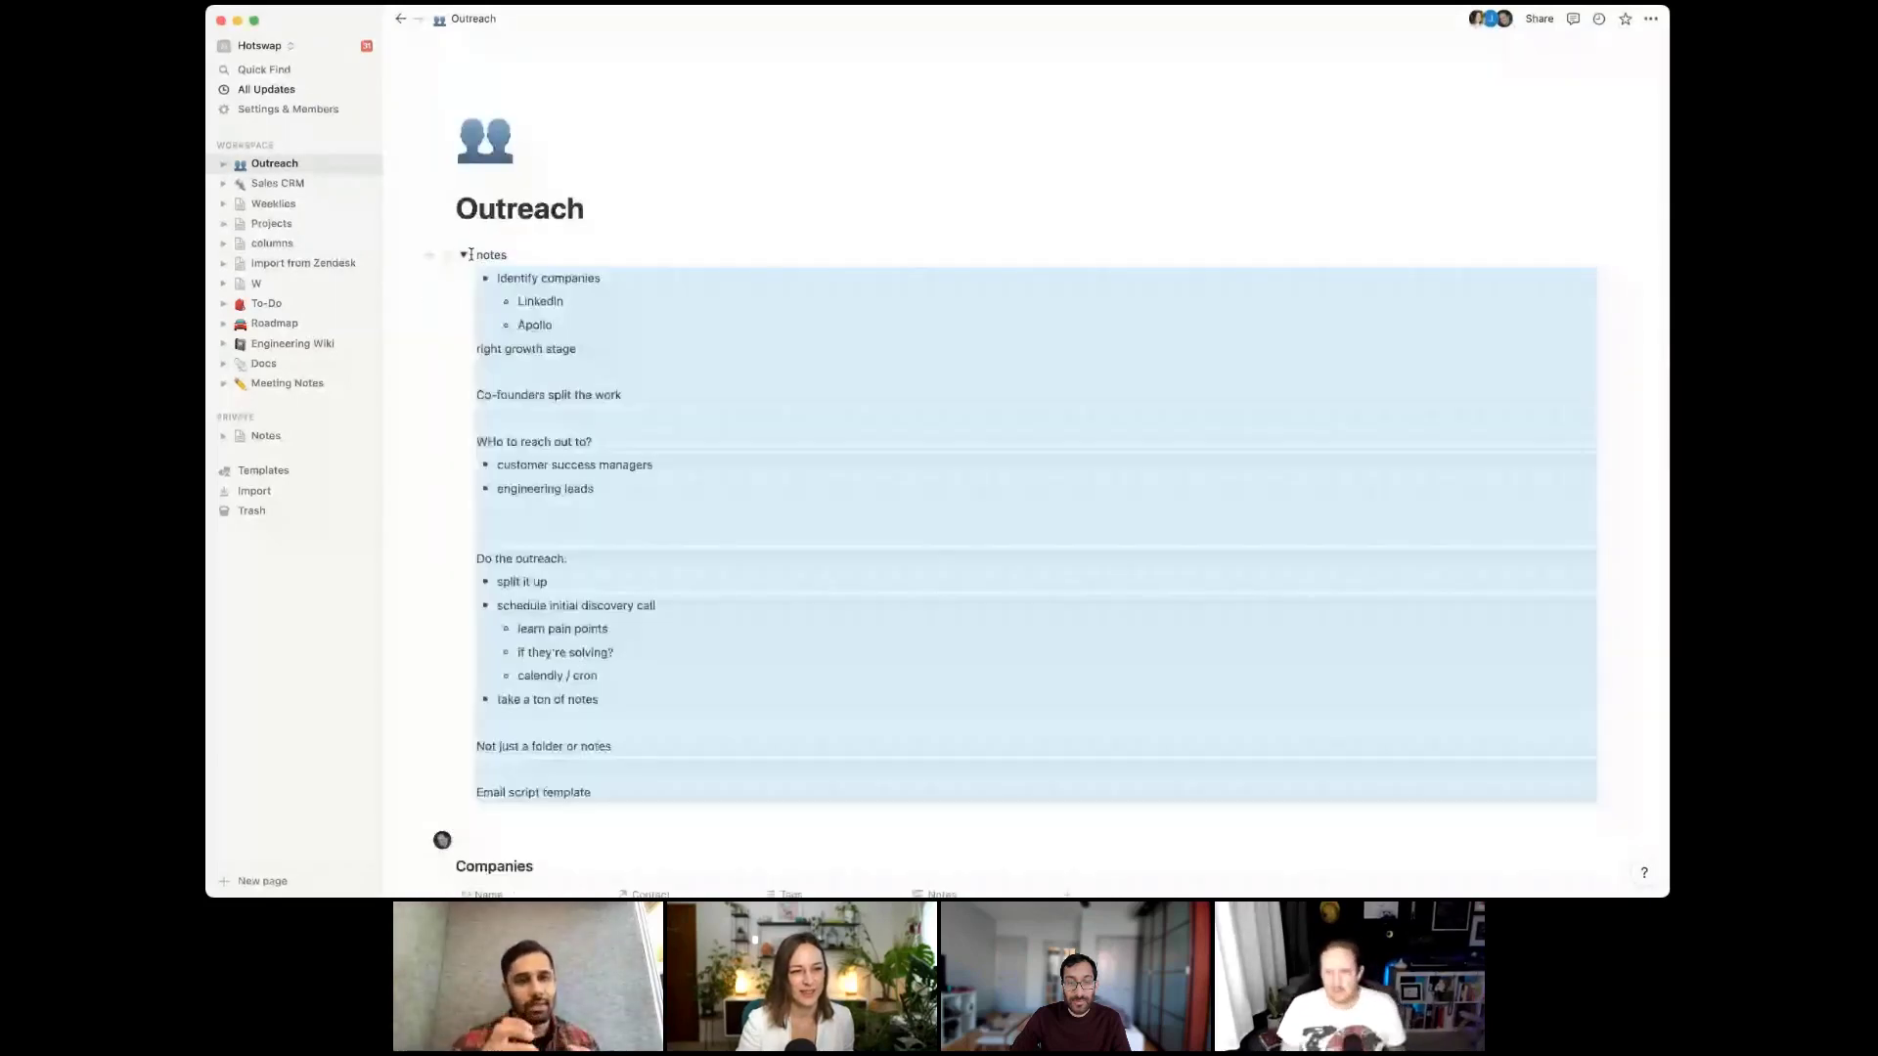
{"action": "left_click", "coordinate": [463, 254]}
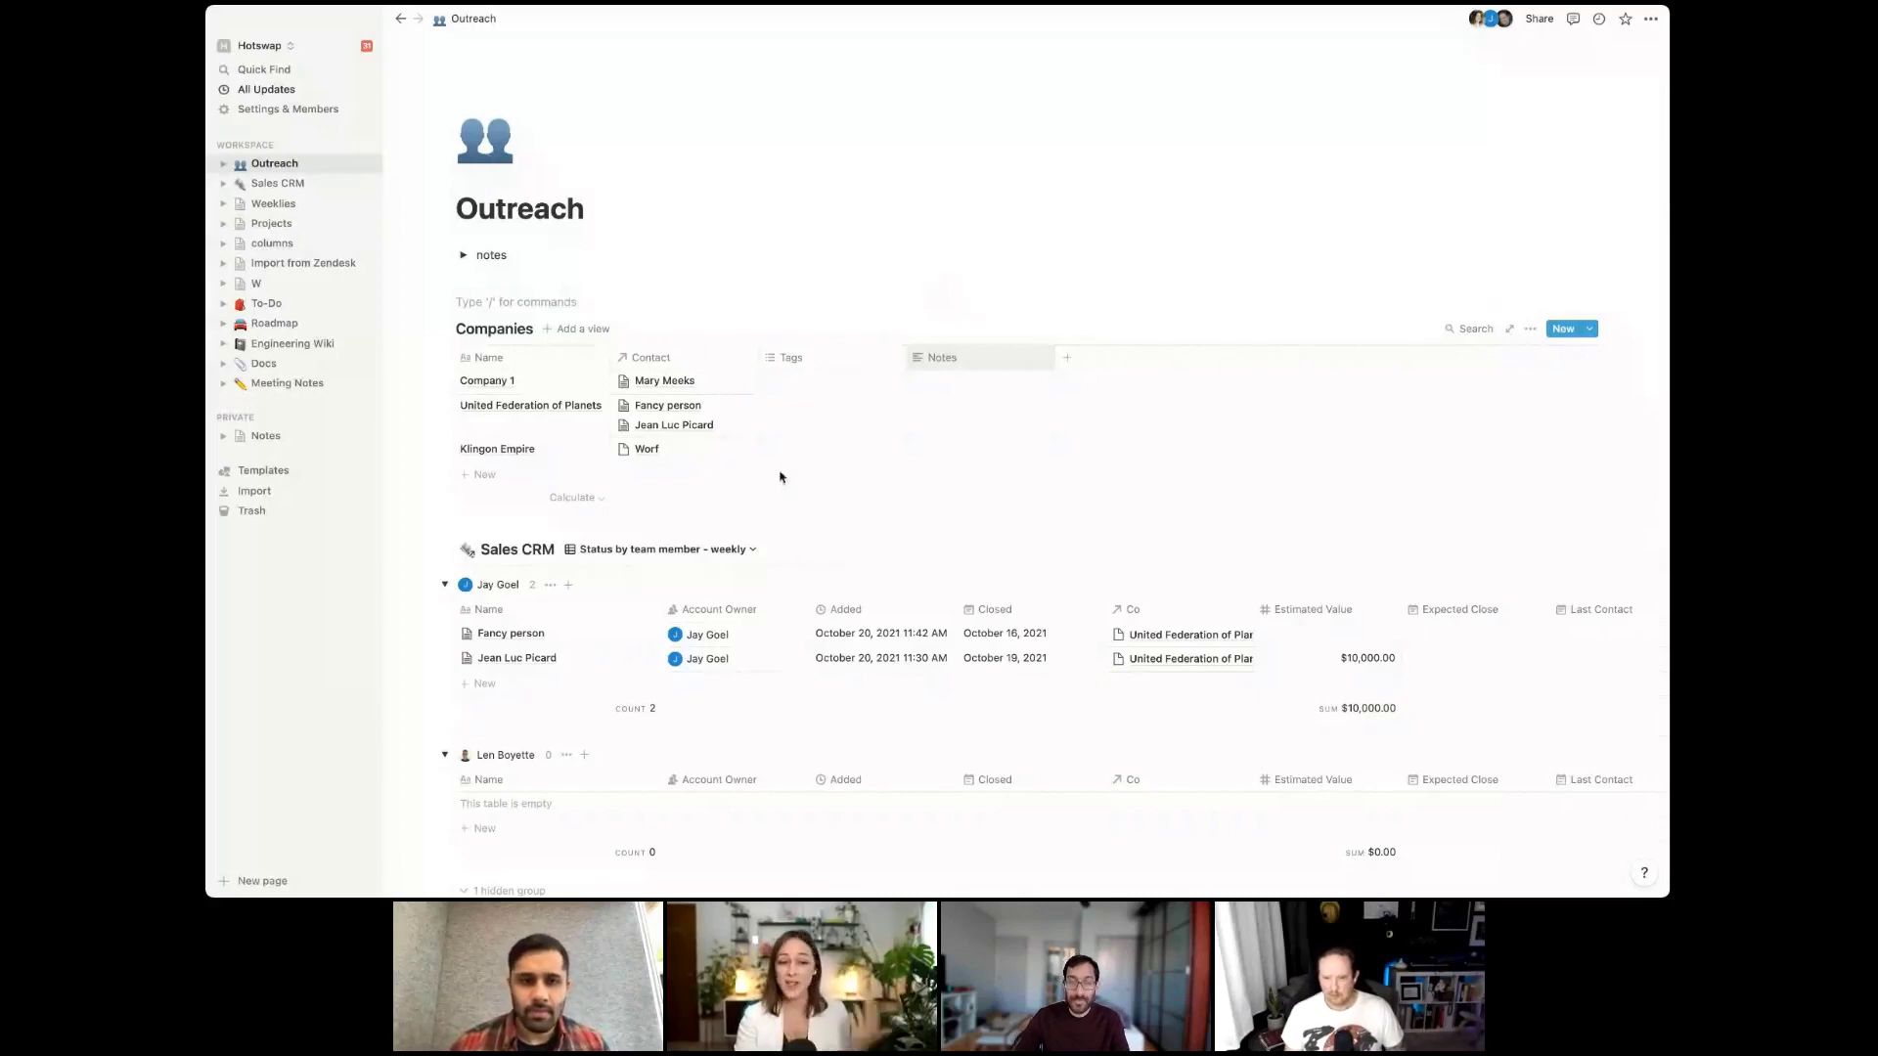
{"action": "scroll", "coordinate": [781, 478], "scroll_direction": "down", "scroll_amount": 2}
{"action": "scroll", "coordinate": [782, 479], "scroll_direction": "down", "scroll_amount": 3}
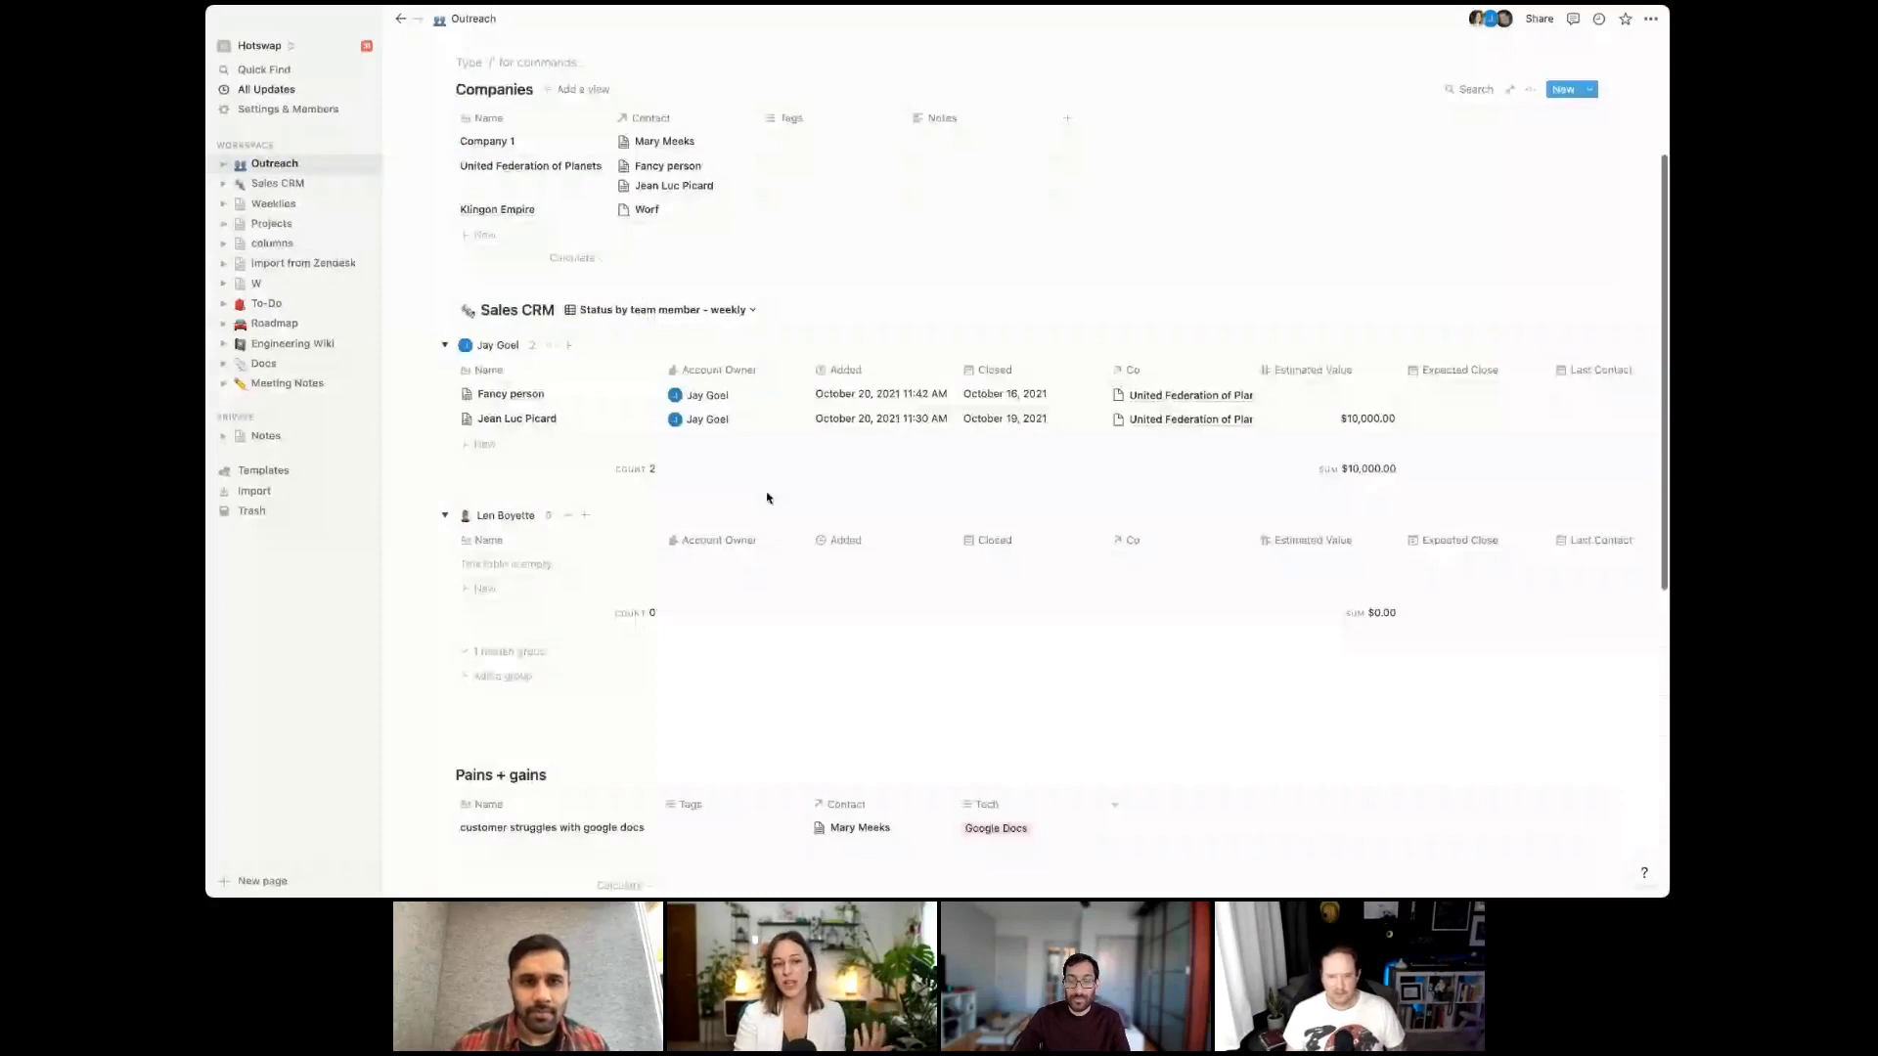
{"action": "scroll", "coordinate": [767, 498], "scroll_direction": "down", "scroll_amount": 5}
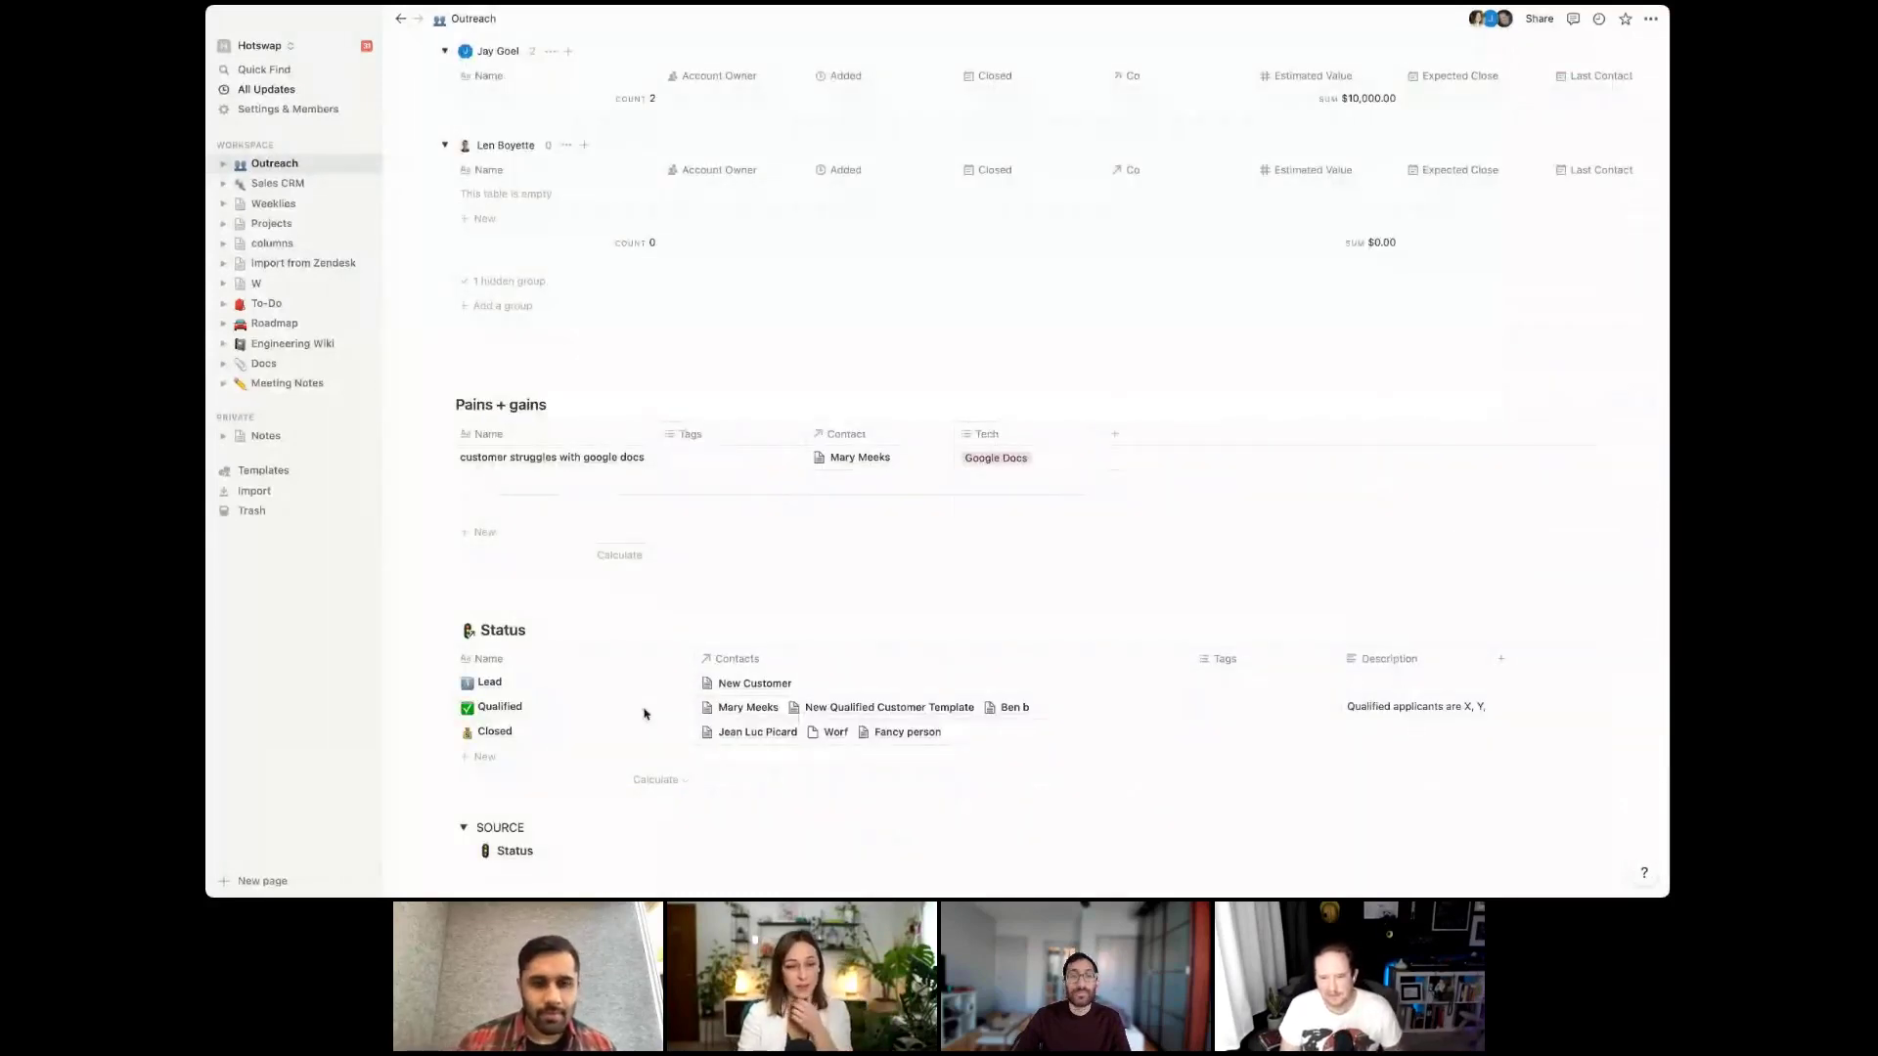
{"action": "left_click", "coordinate": [671, 684]}
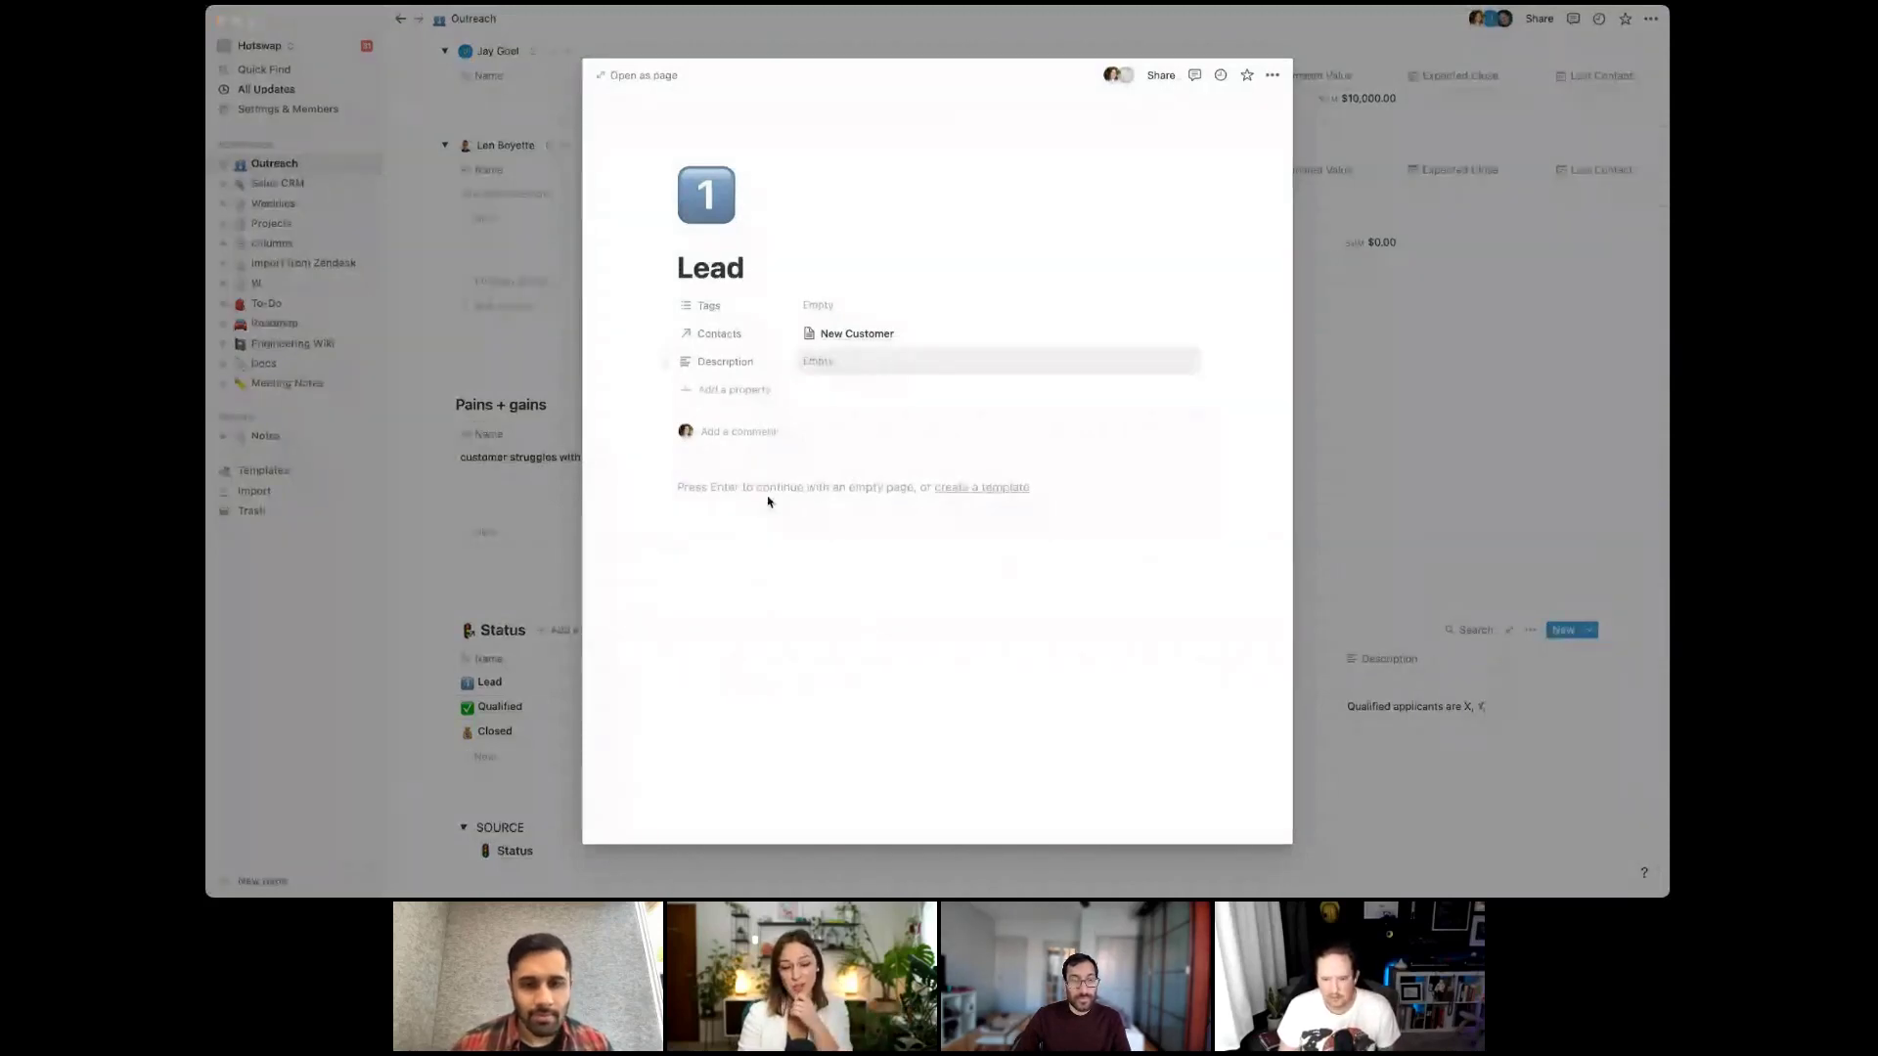
{"action": "left_click", "coordinate": [559, 558]}
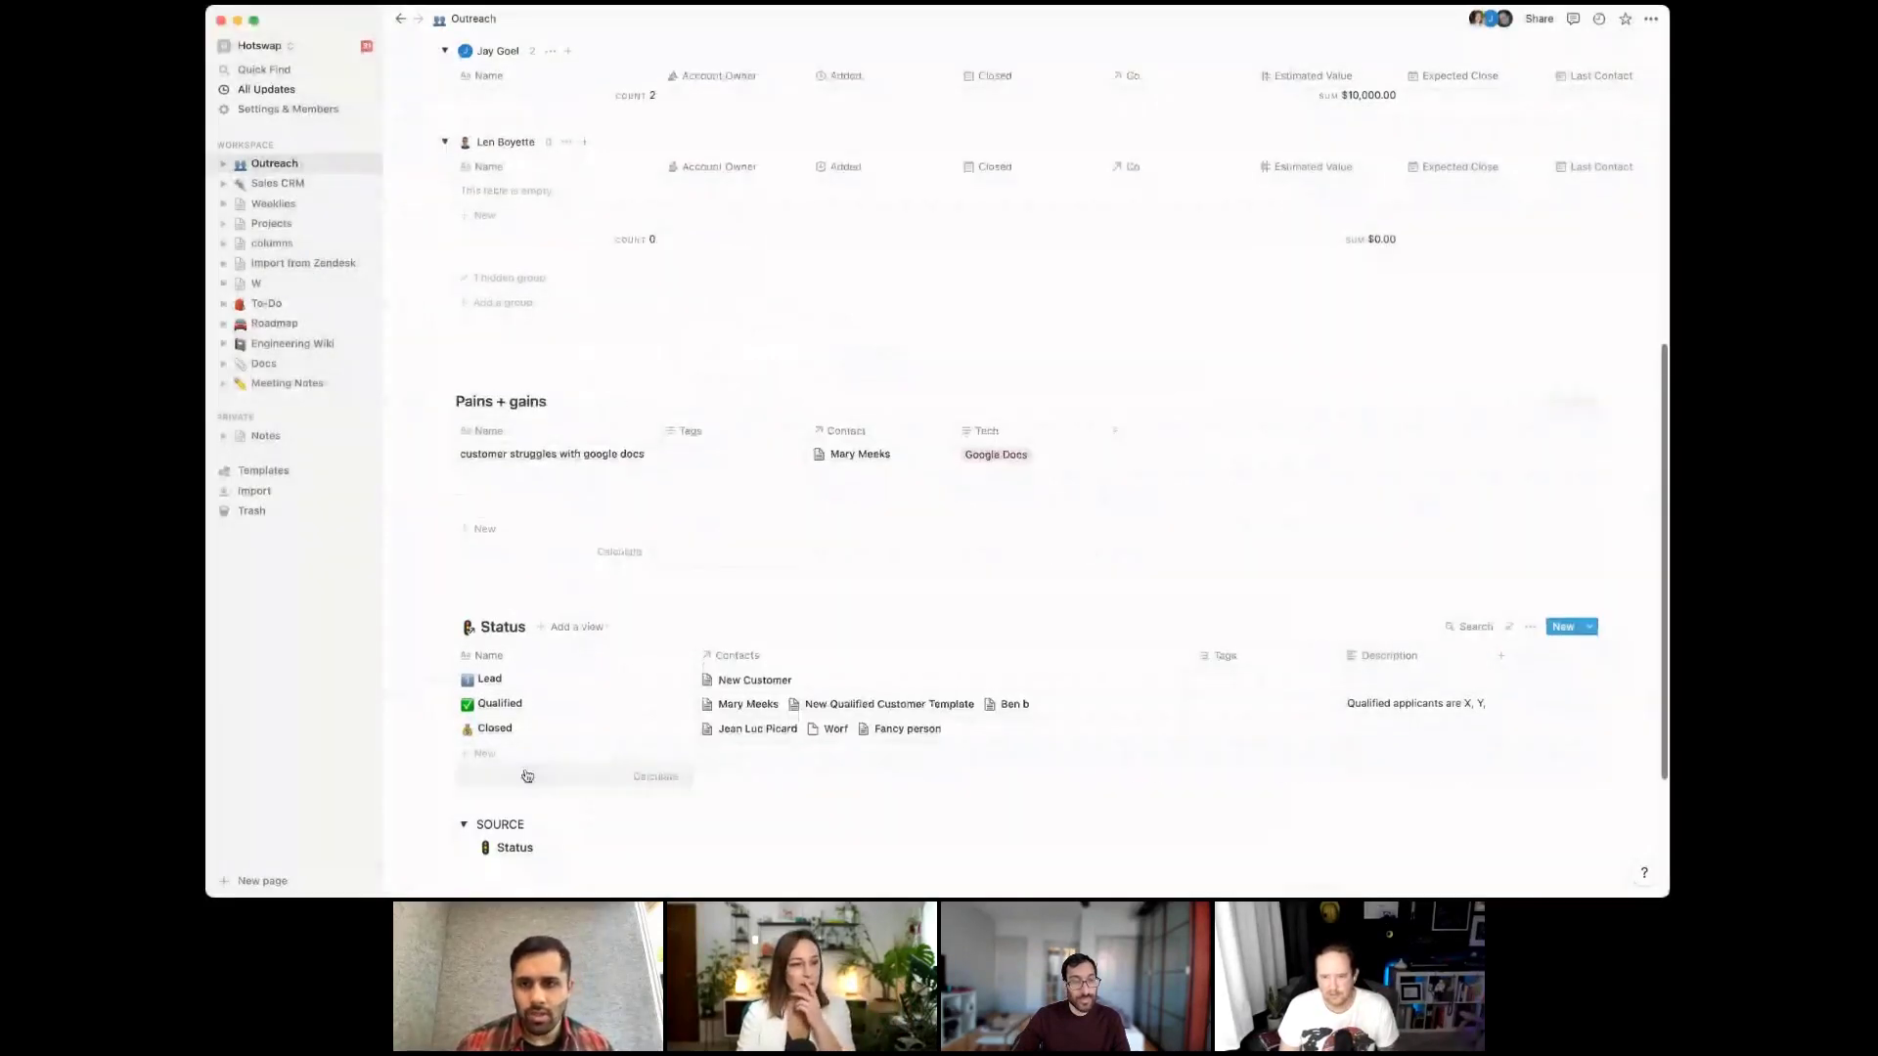
{"action": "scroll", "coordinate": [673, 440], "scroll_direction": "up", "scroll_amount": 3}
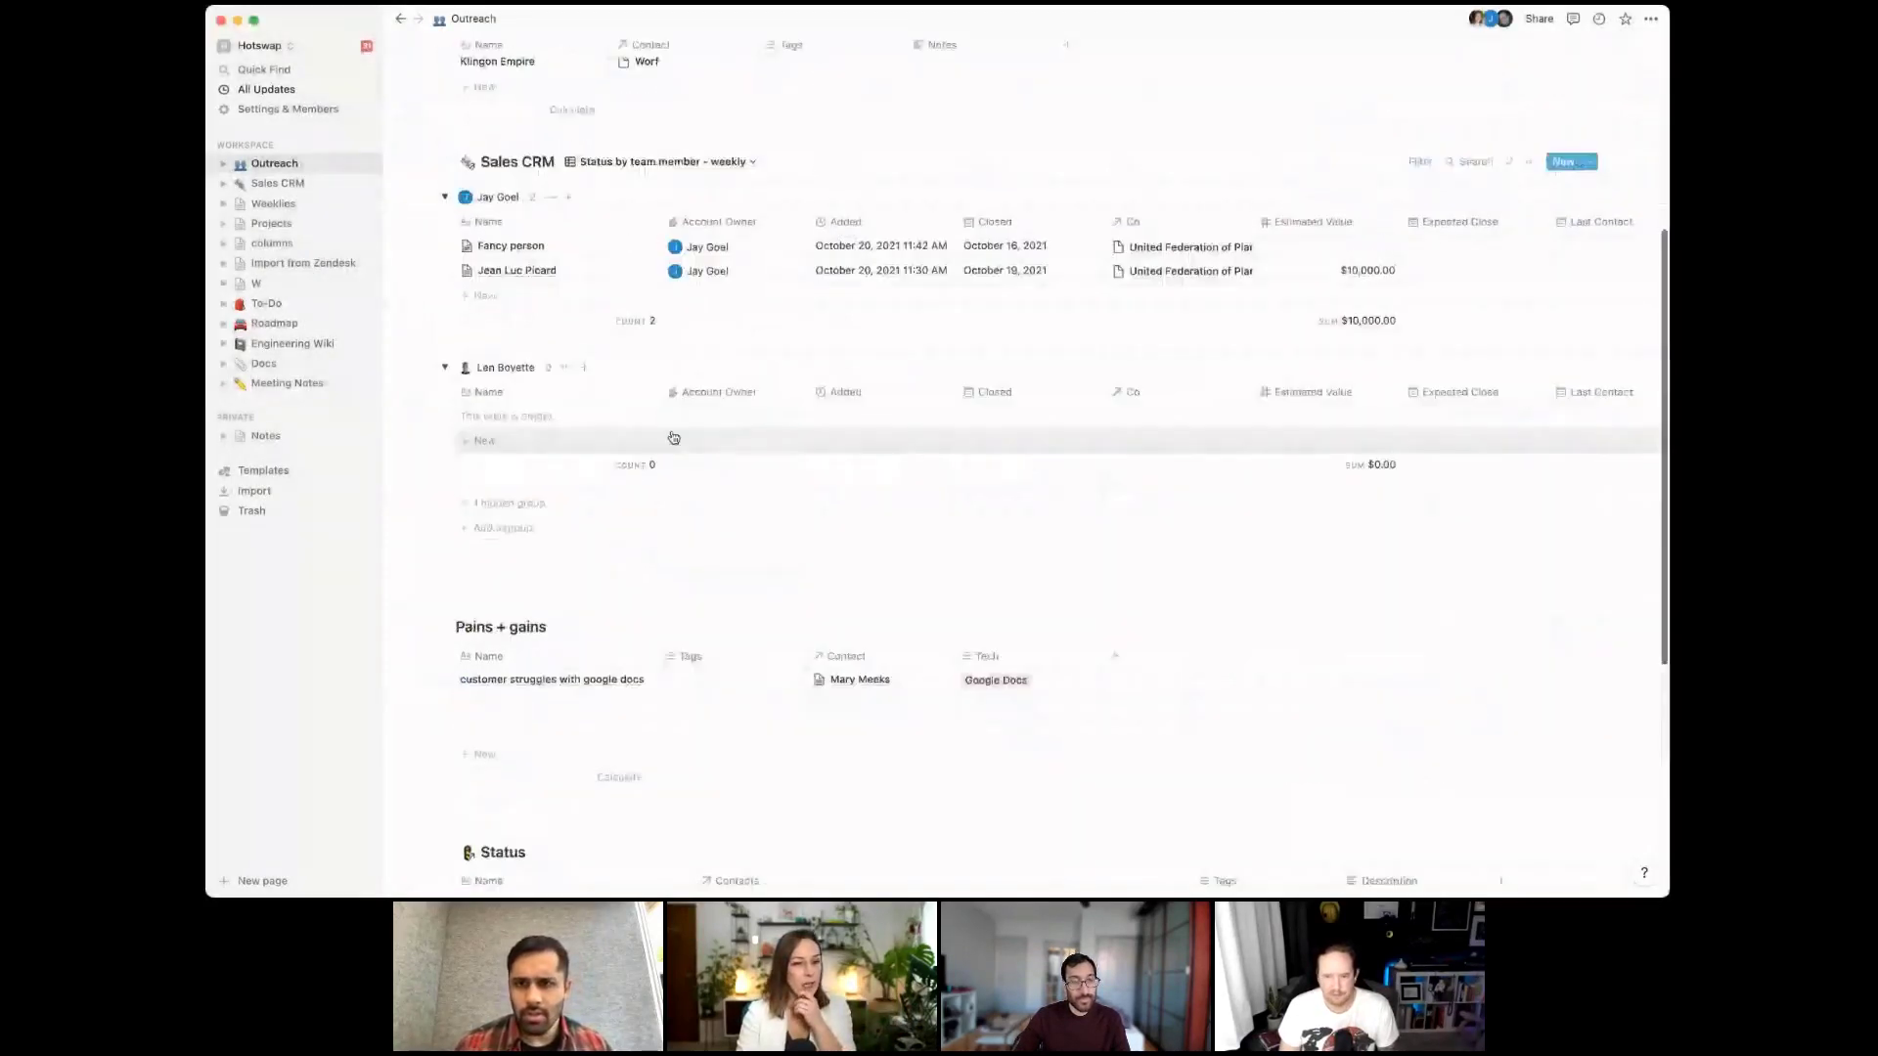
{"action": "scroll", "coordinate": [674, 437], "scroll_direction": "up", "scroll_amount": 3}
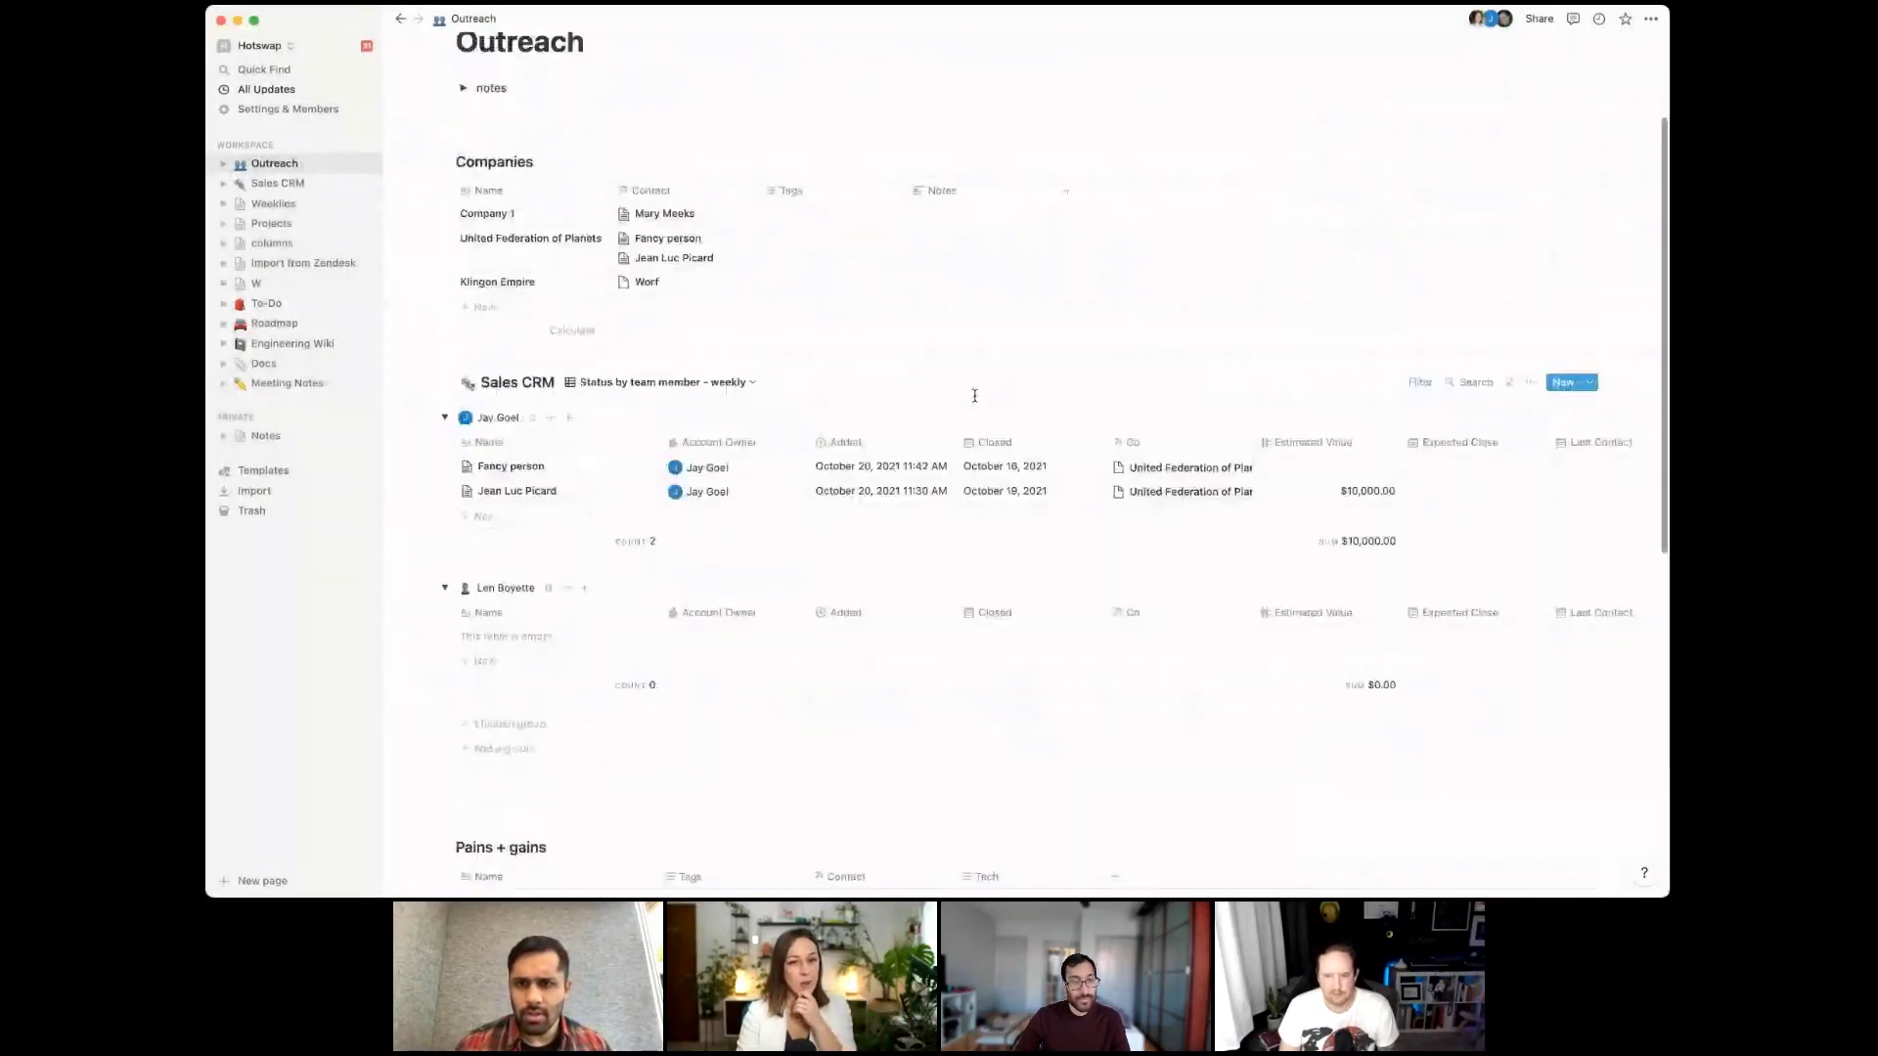
Open the New Qualified Customer Template in the editor, scroll through it, then close it
{"action": "left_click", "coordinate": [1592, 387]}
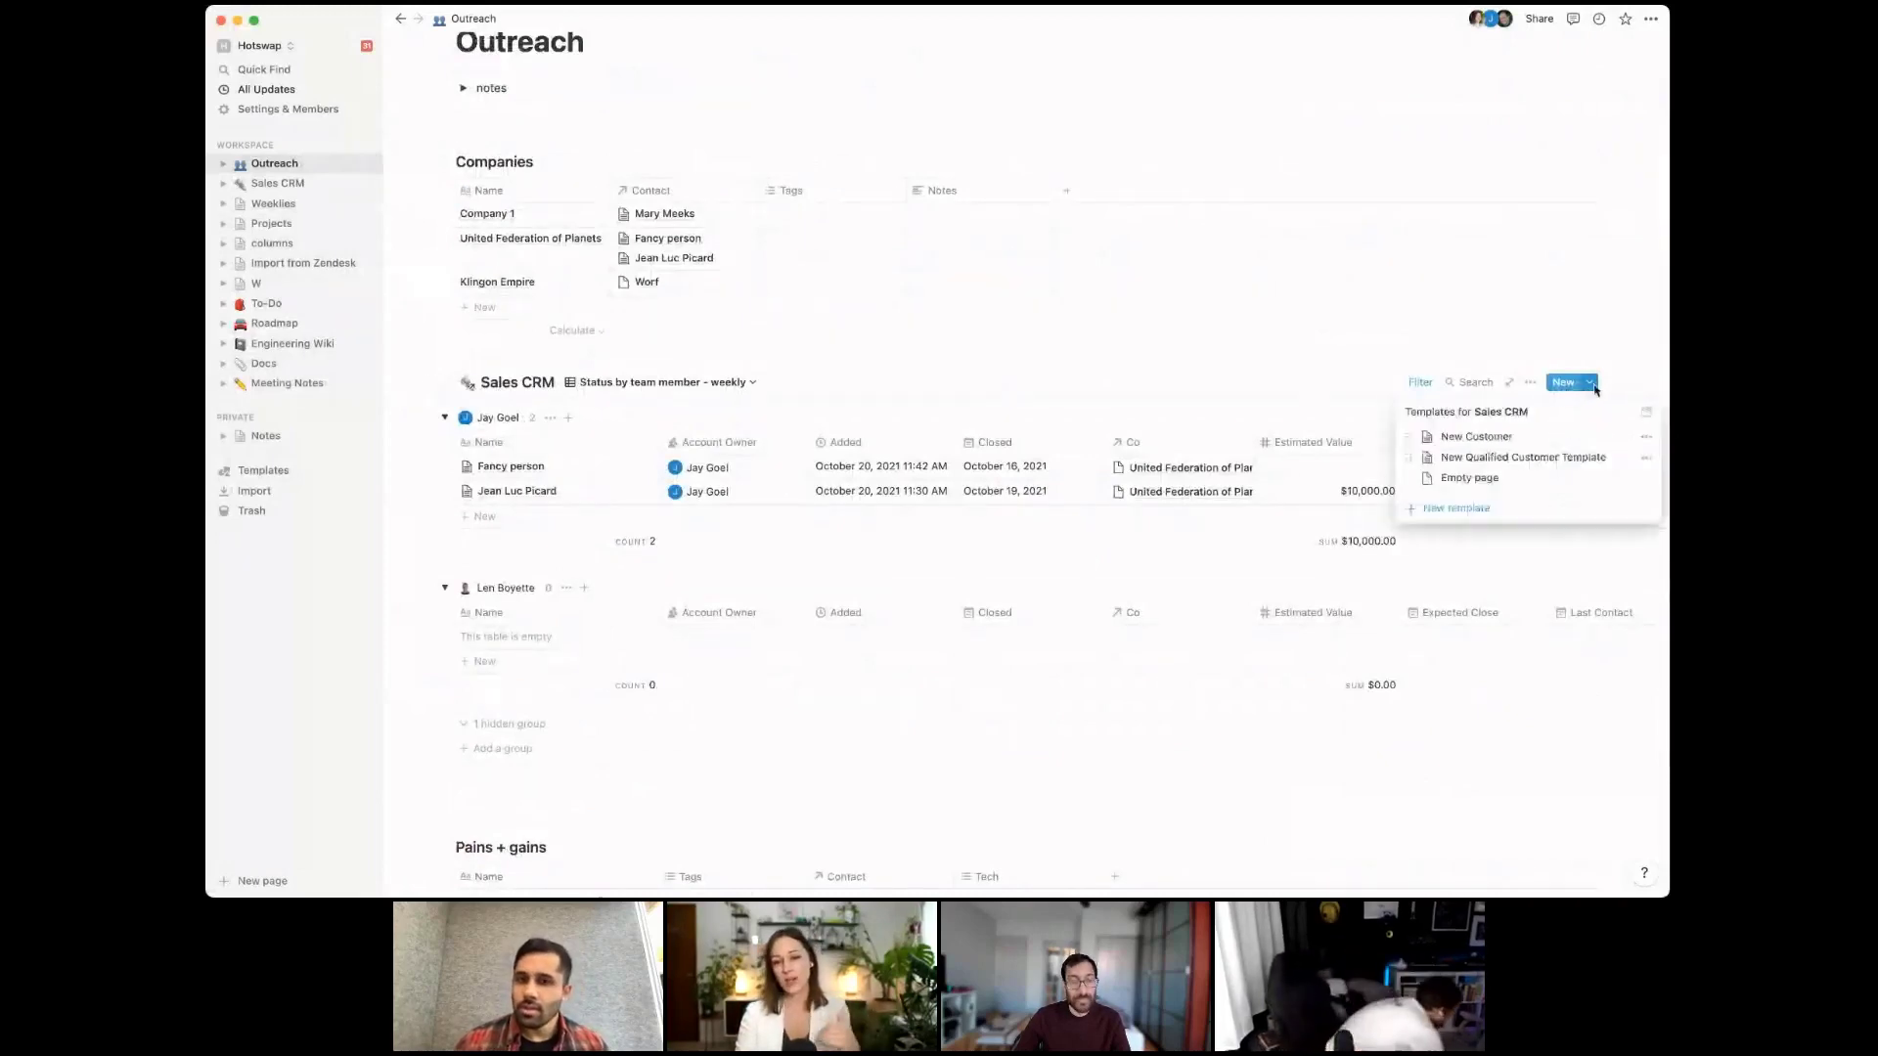
{"action": "left_click", "coordinate": [1646, 458]}
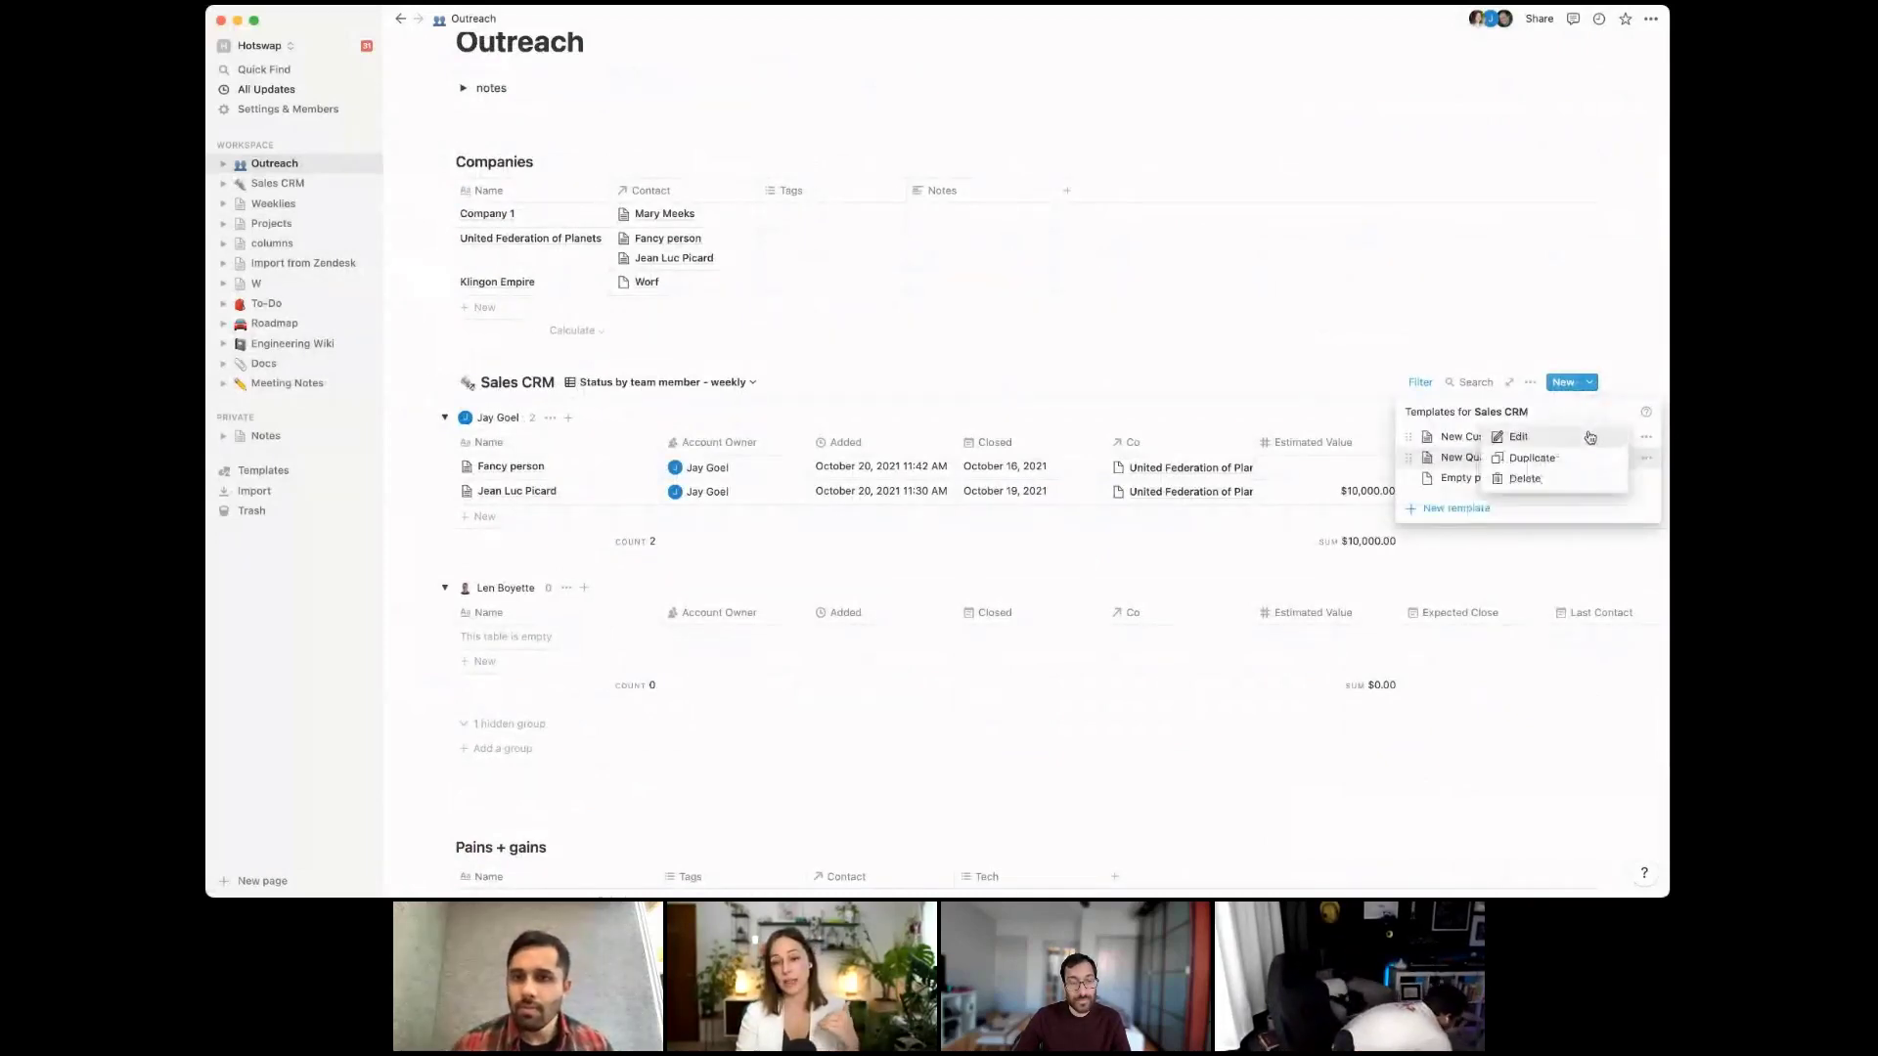
{"action": "left_click", "coordinate": [1591, 438]}
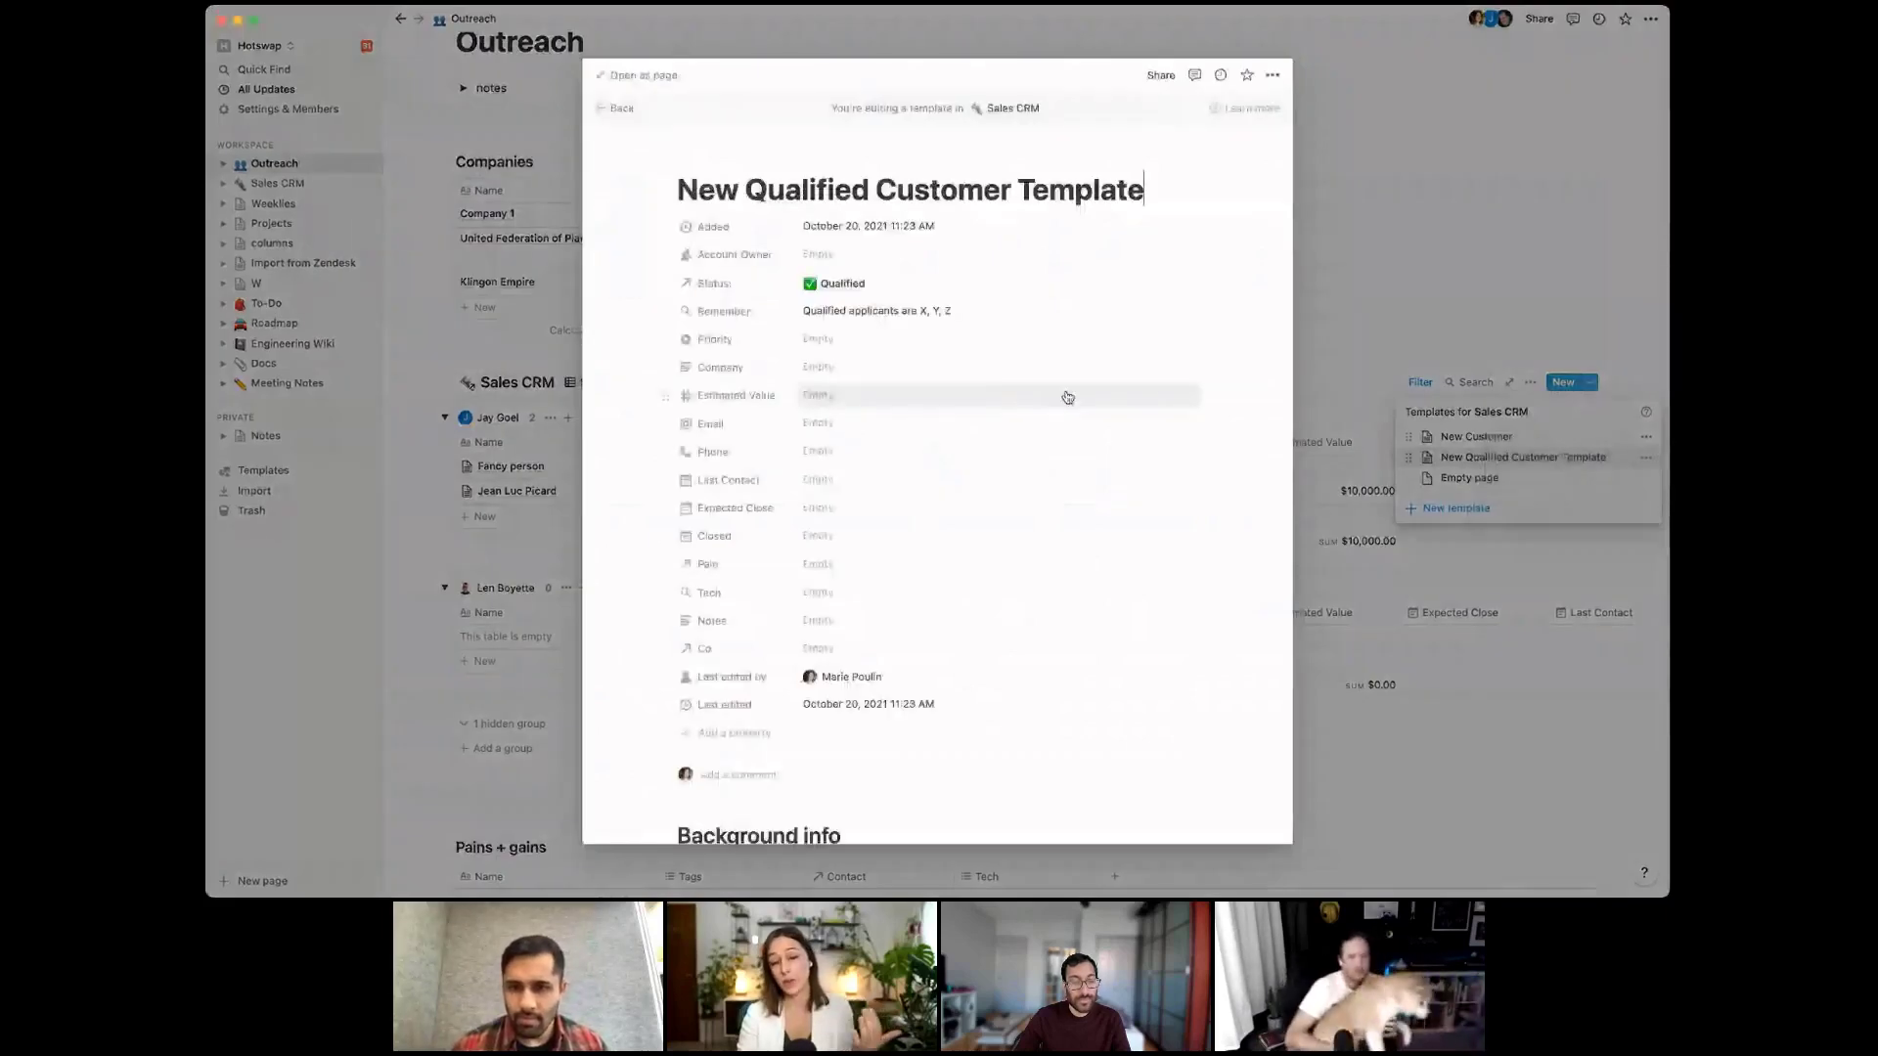
{"action": "scroll", "coordinate": [1067, 397], "scroll_direction": "down", "scroll_amount": 5}
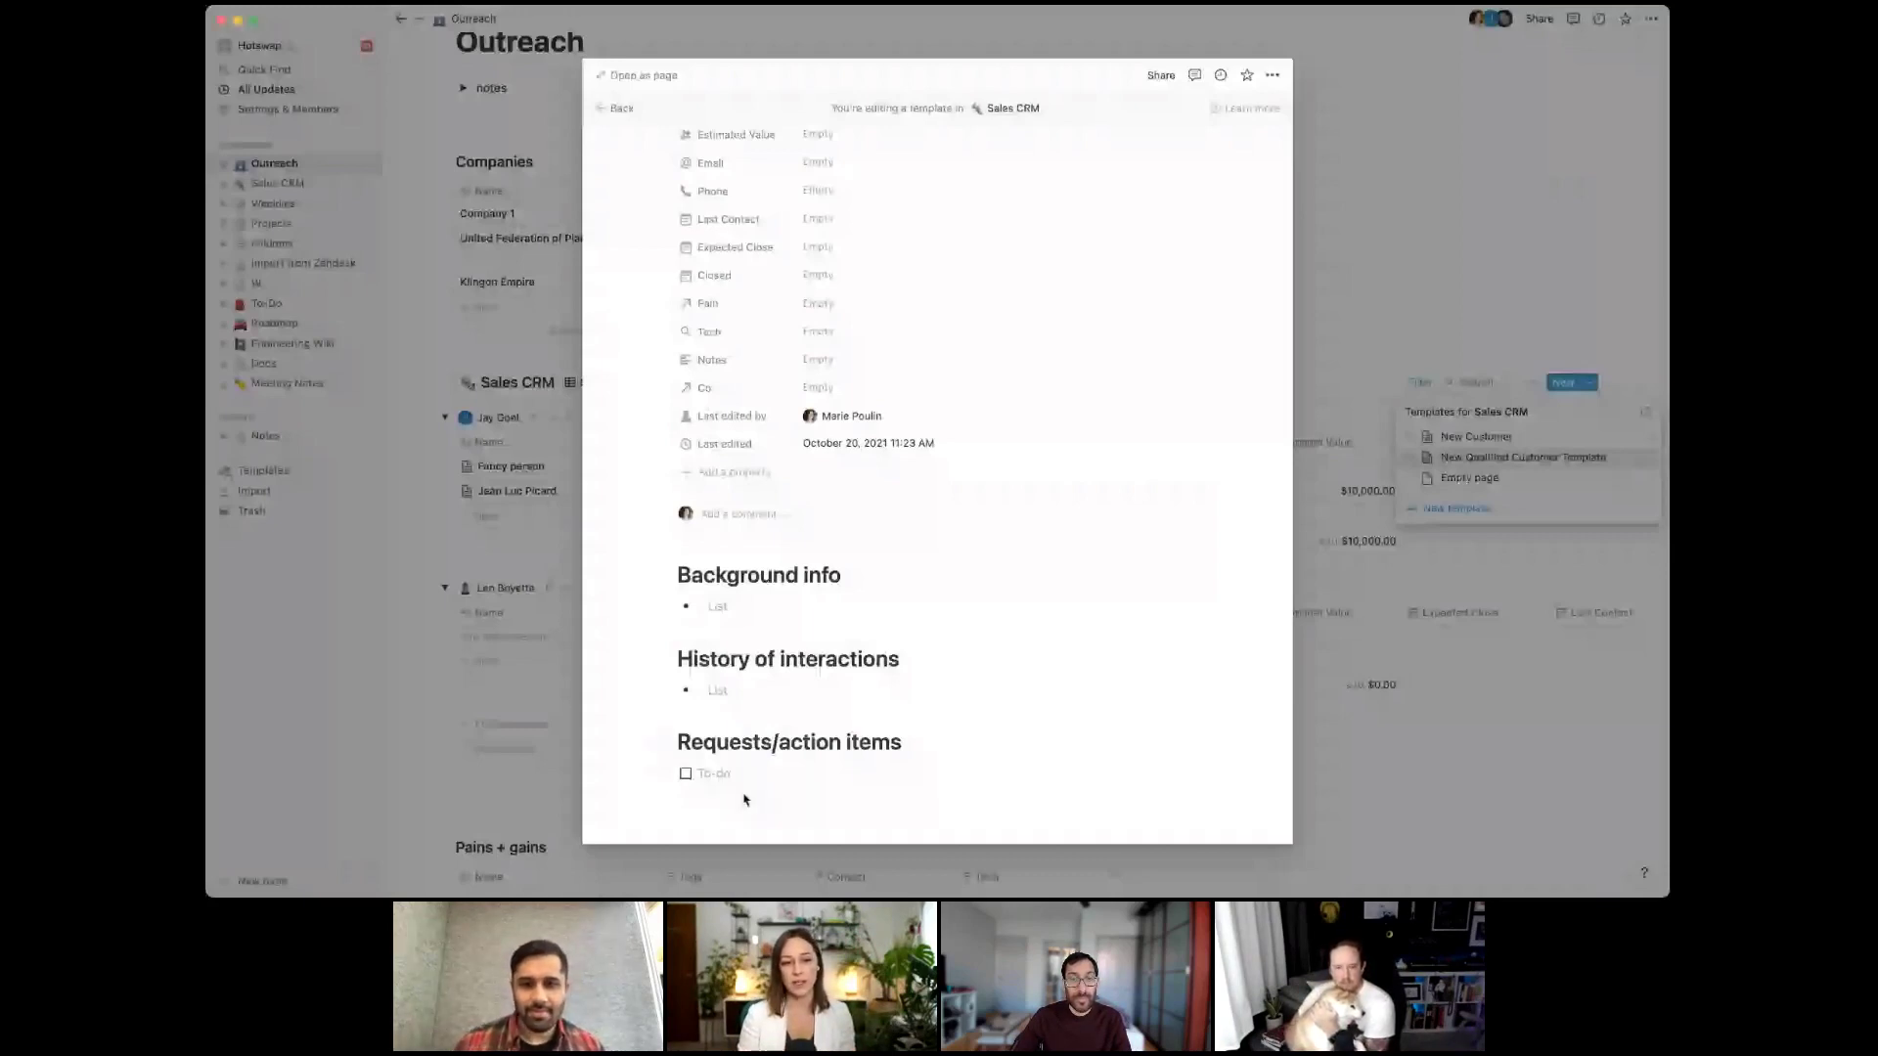
{"action": "scroll", "coordinate": [846, 398], "scroll_direction": "up", "scroll_amount": 2}
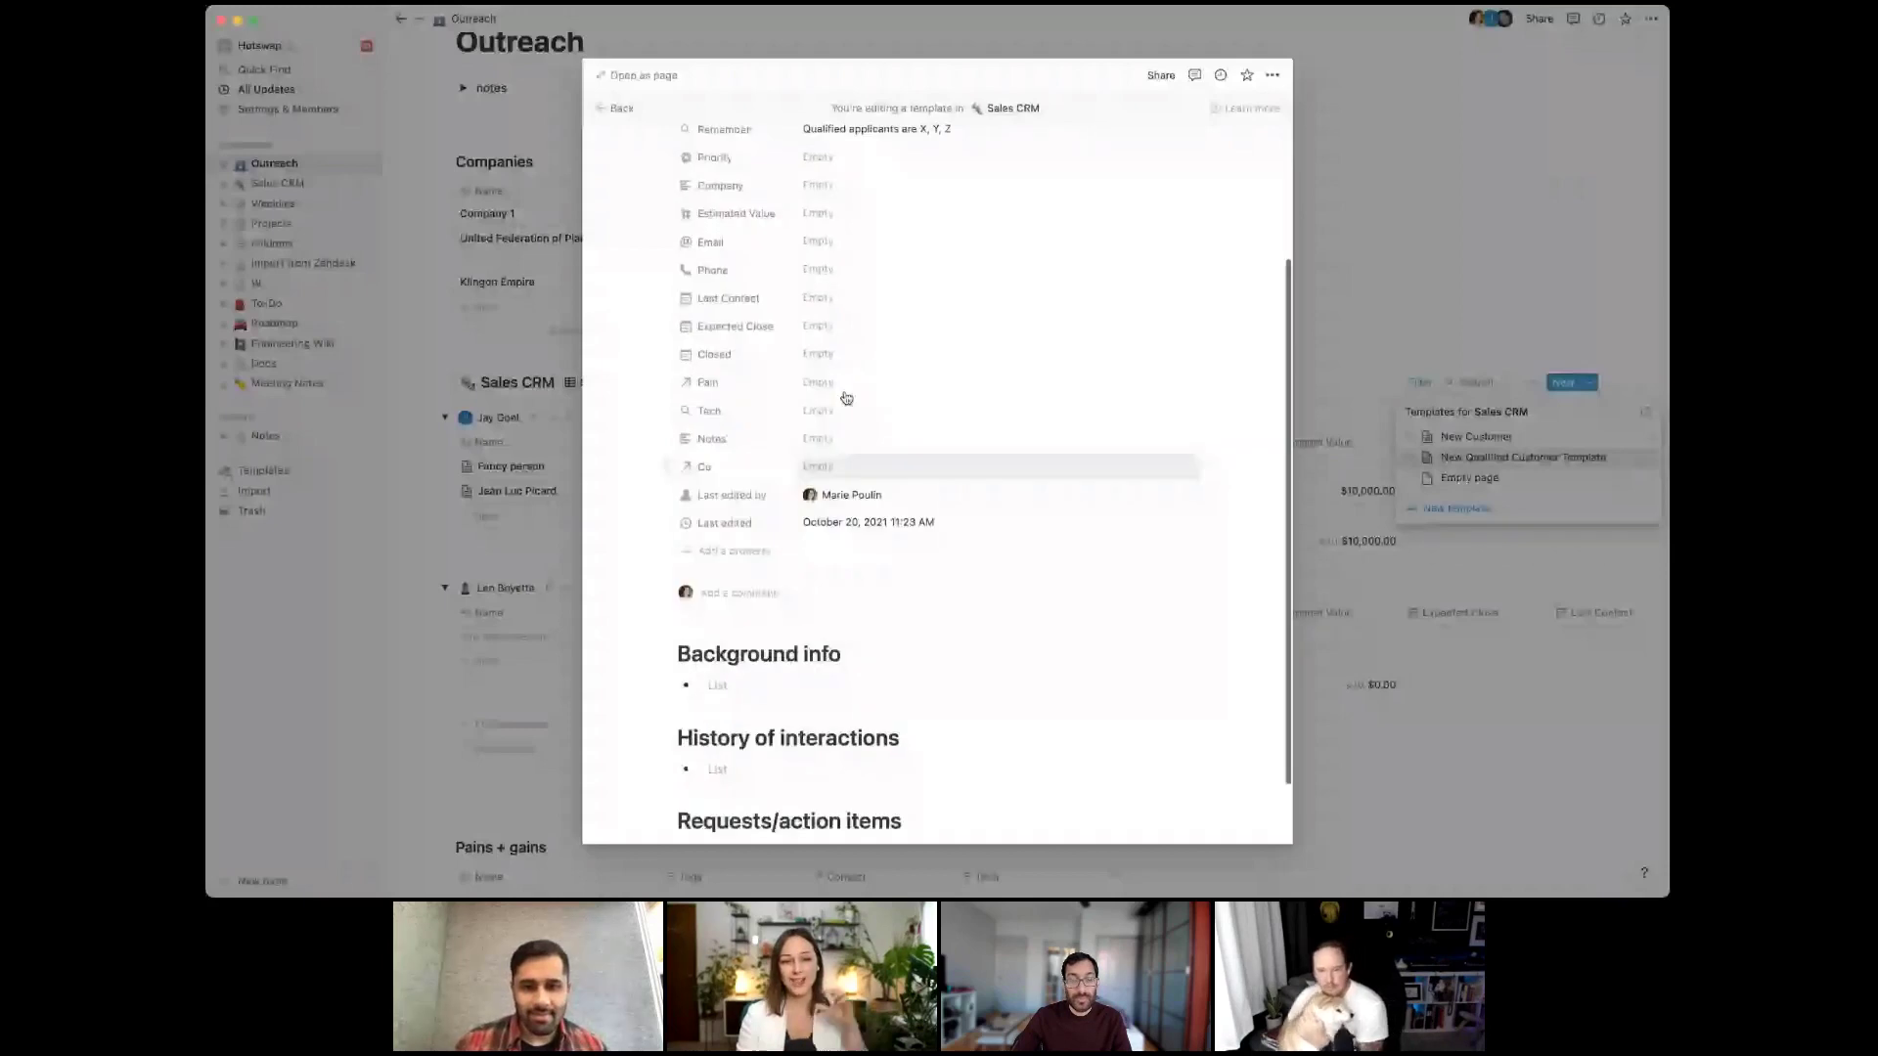
{"action": "scroll", "coordinate": [846, 398], "scroll_direction": "up", "scroll_amount": 2}
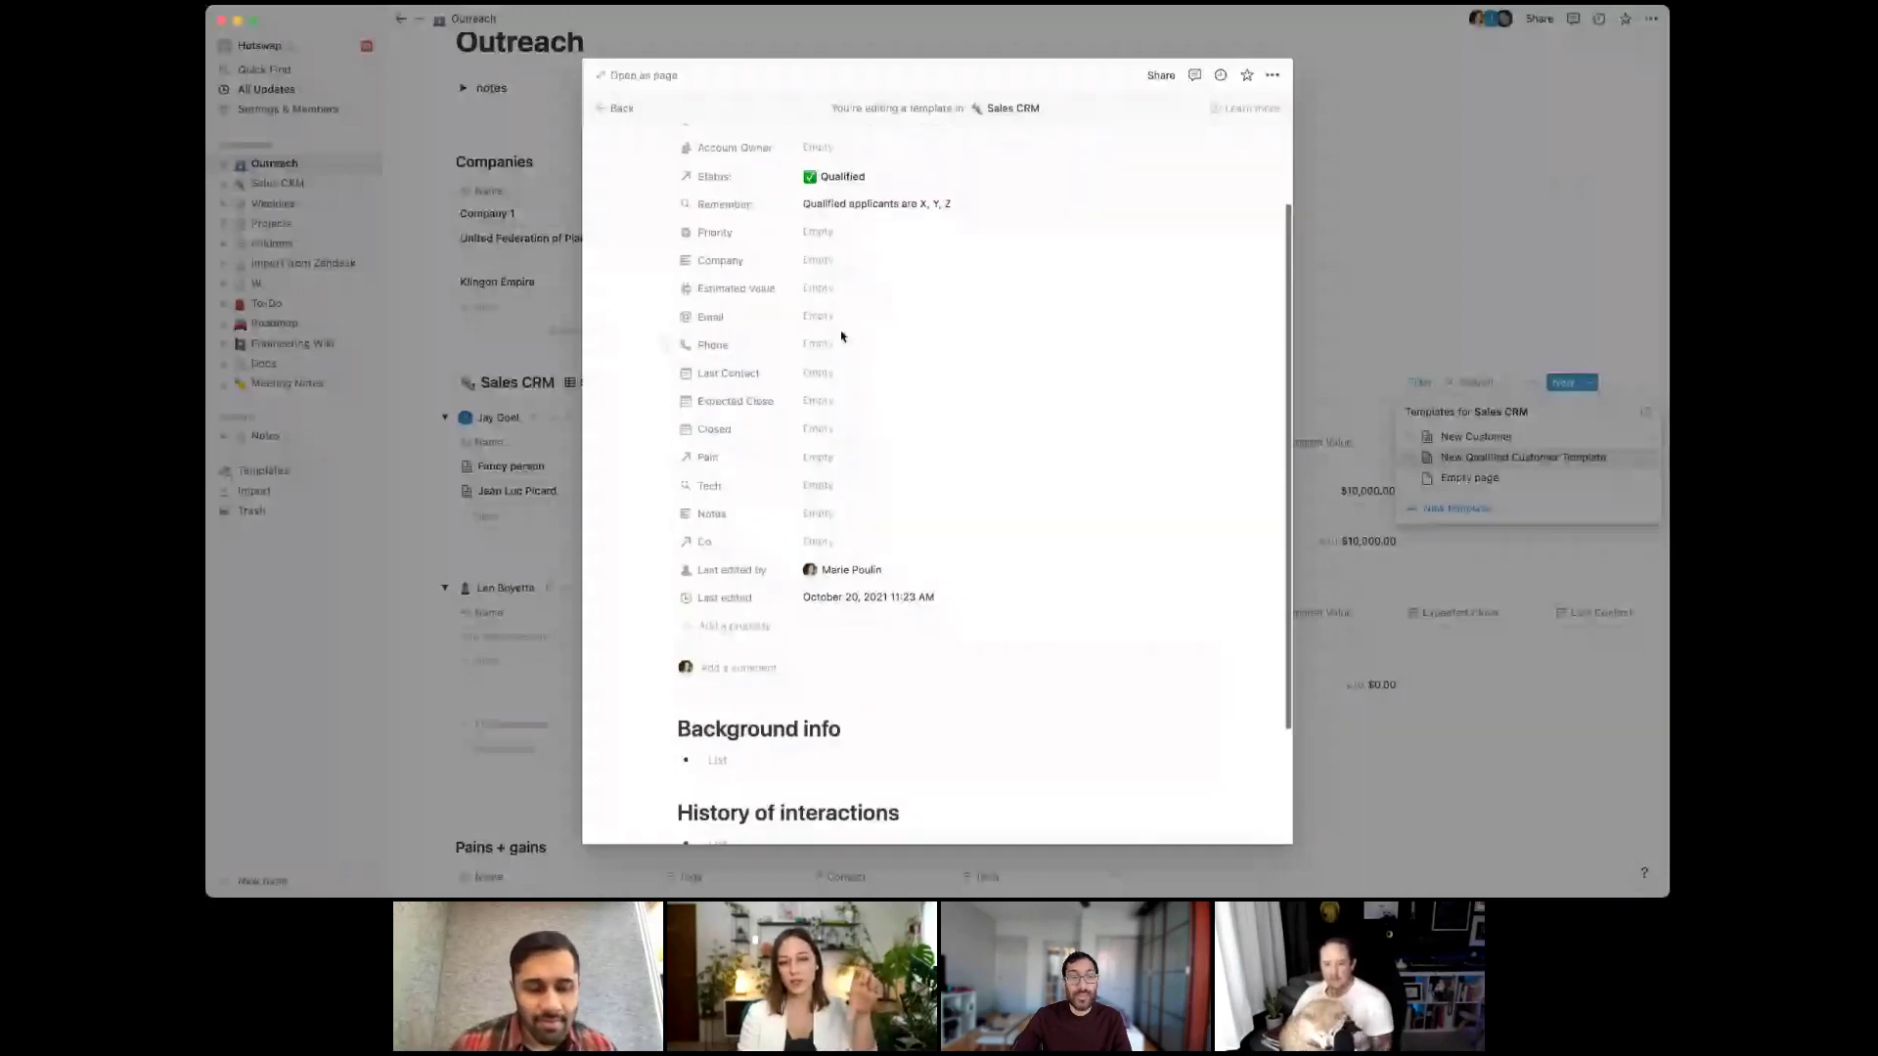
{"action": "scroll", "coordinate": [825, 418], "scroll_direction": "up", "scroll_amount": 2}
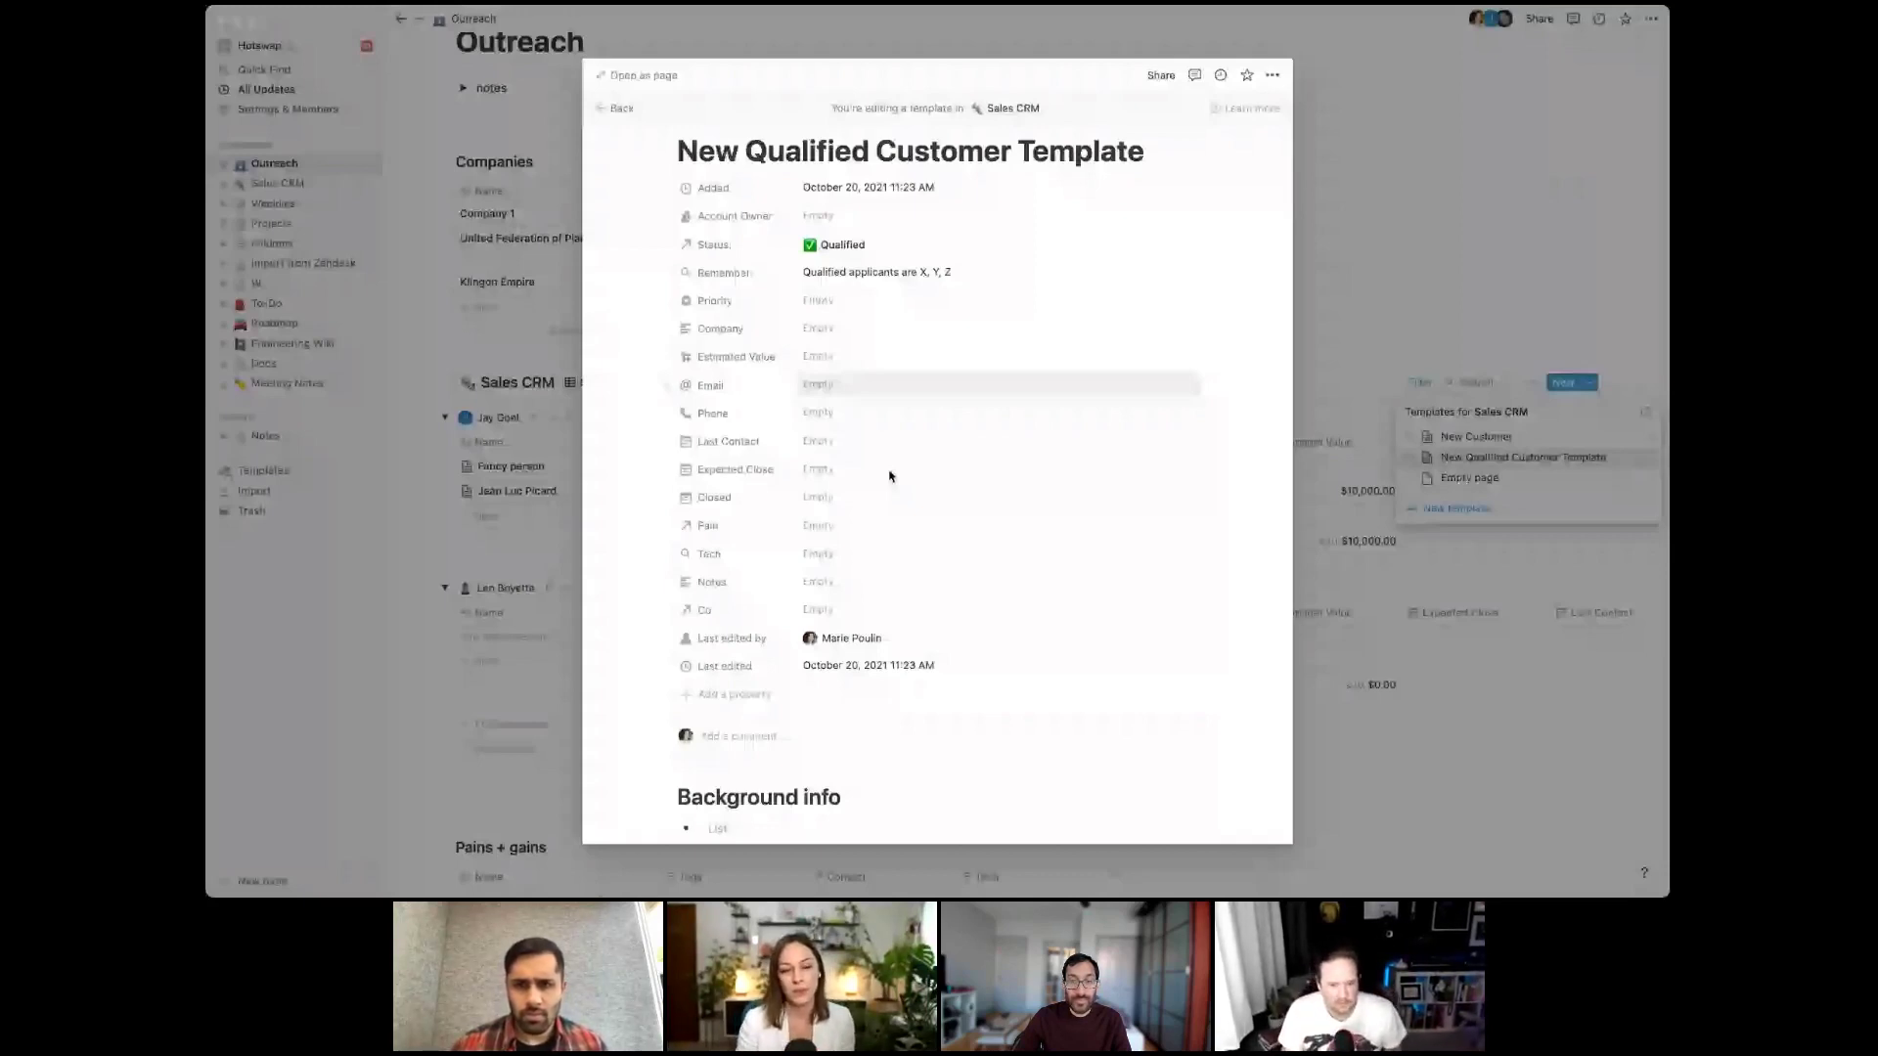
{"action": "left_click", "coordinate": [1335, 354]}
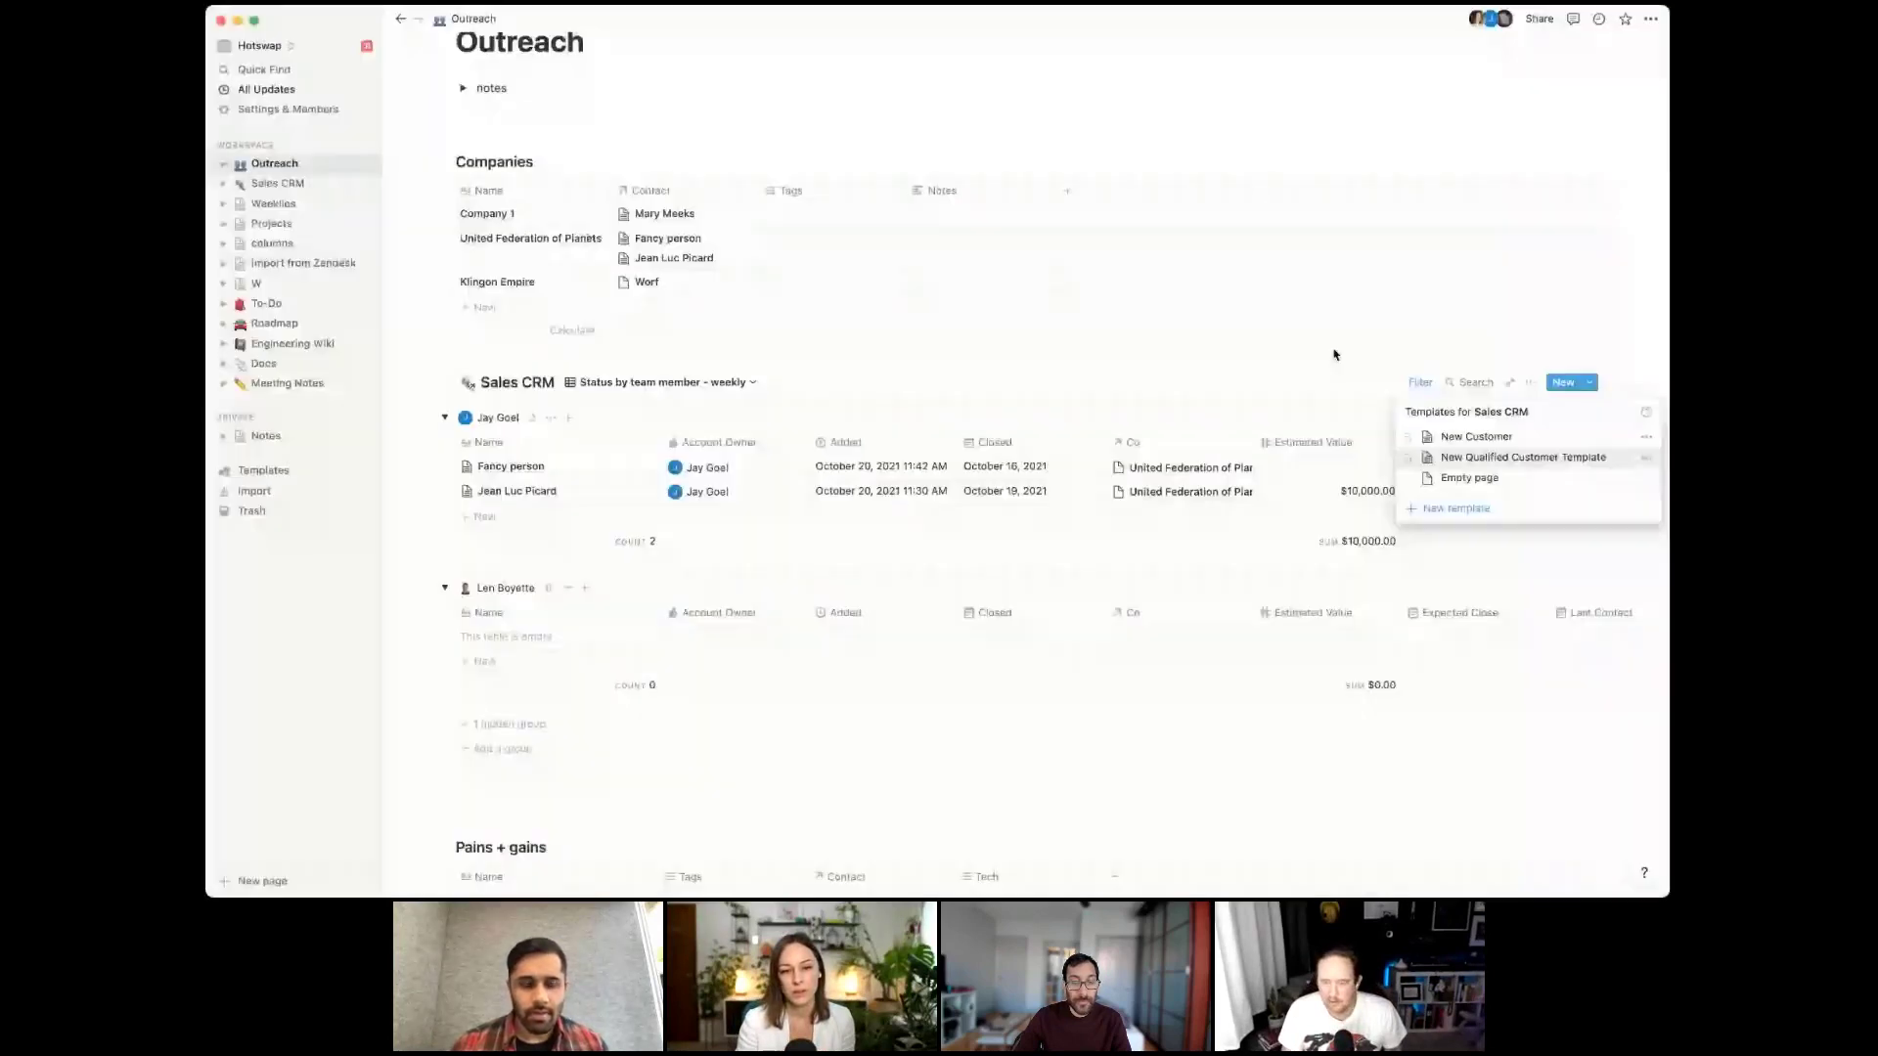
Close the templates list, then peek at the Fancy person record and close it
{"action": "left_click", "coordinate": [1334, 354]}
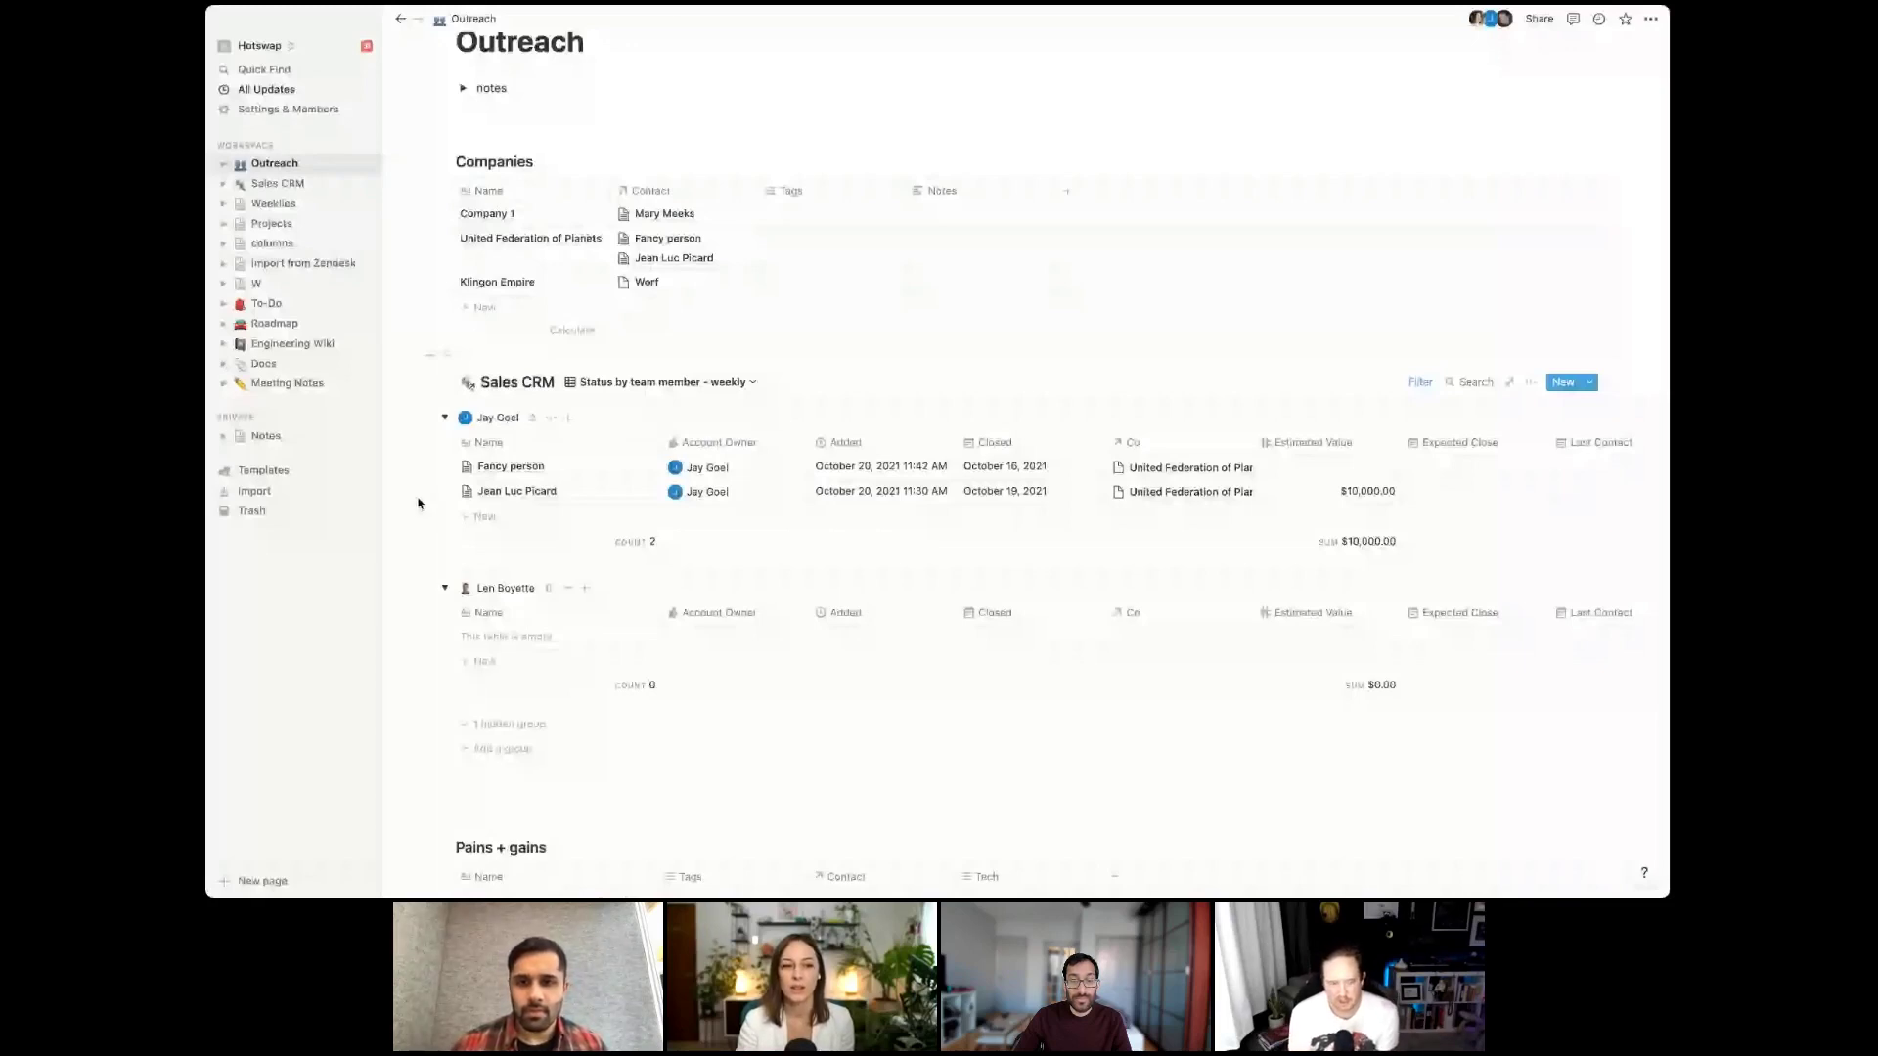
{"action": "left_click", "coordinate": [616, 474]}
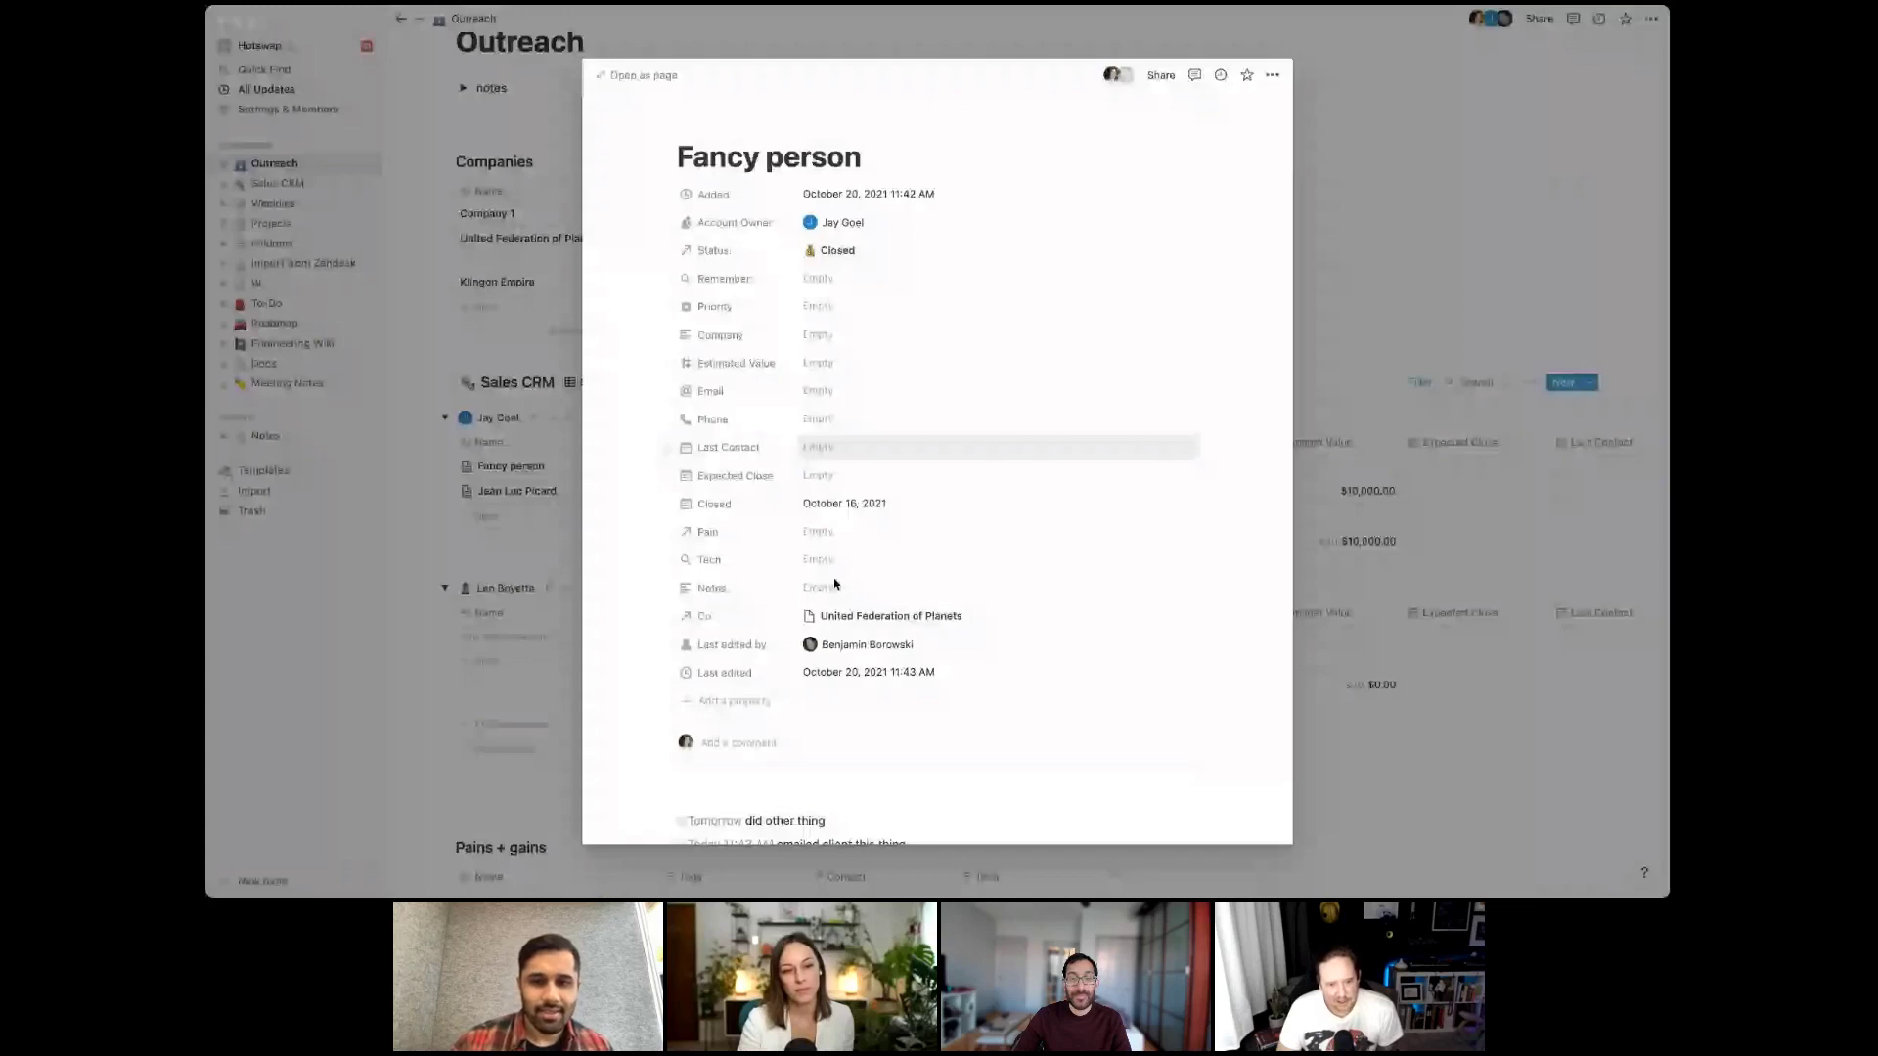
{"action": "left_click", "coordinate": [506, 629]}
{"action": "scroll", "coordinate": [506, 629], "scroll_direction": "down", "scroll_amount": 1}
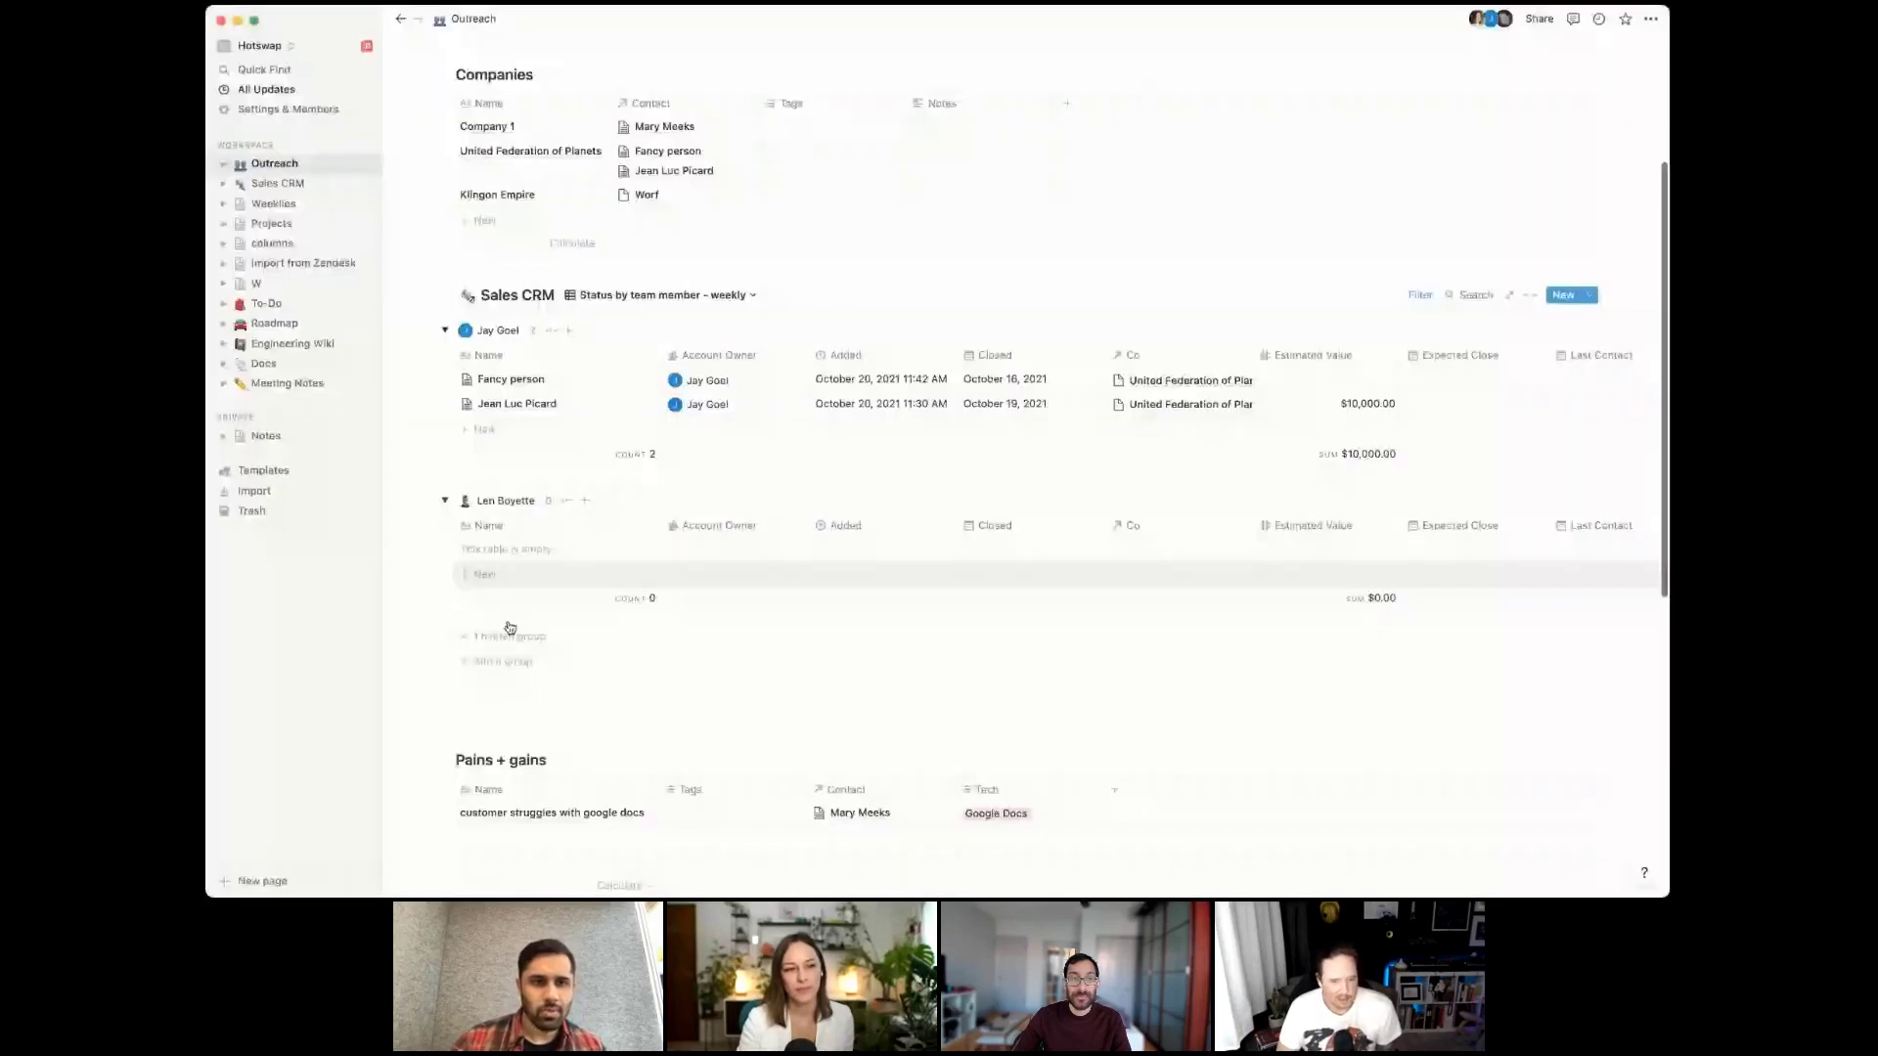
Add a new Pains + gains property named Frequency
{"action": "scroll", "coordinate": [507, 629], "scroll_direction": "down", "scroll_amount": 5}
{"action": "scroll", "coordinate": [661, 525], "scroll_direction": "up", "scroll_amount": 3}
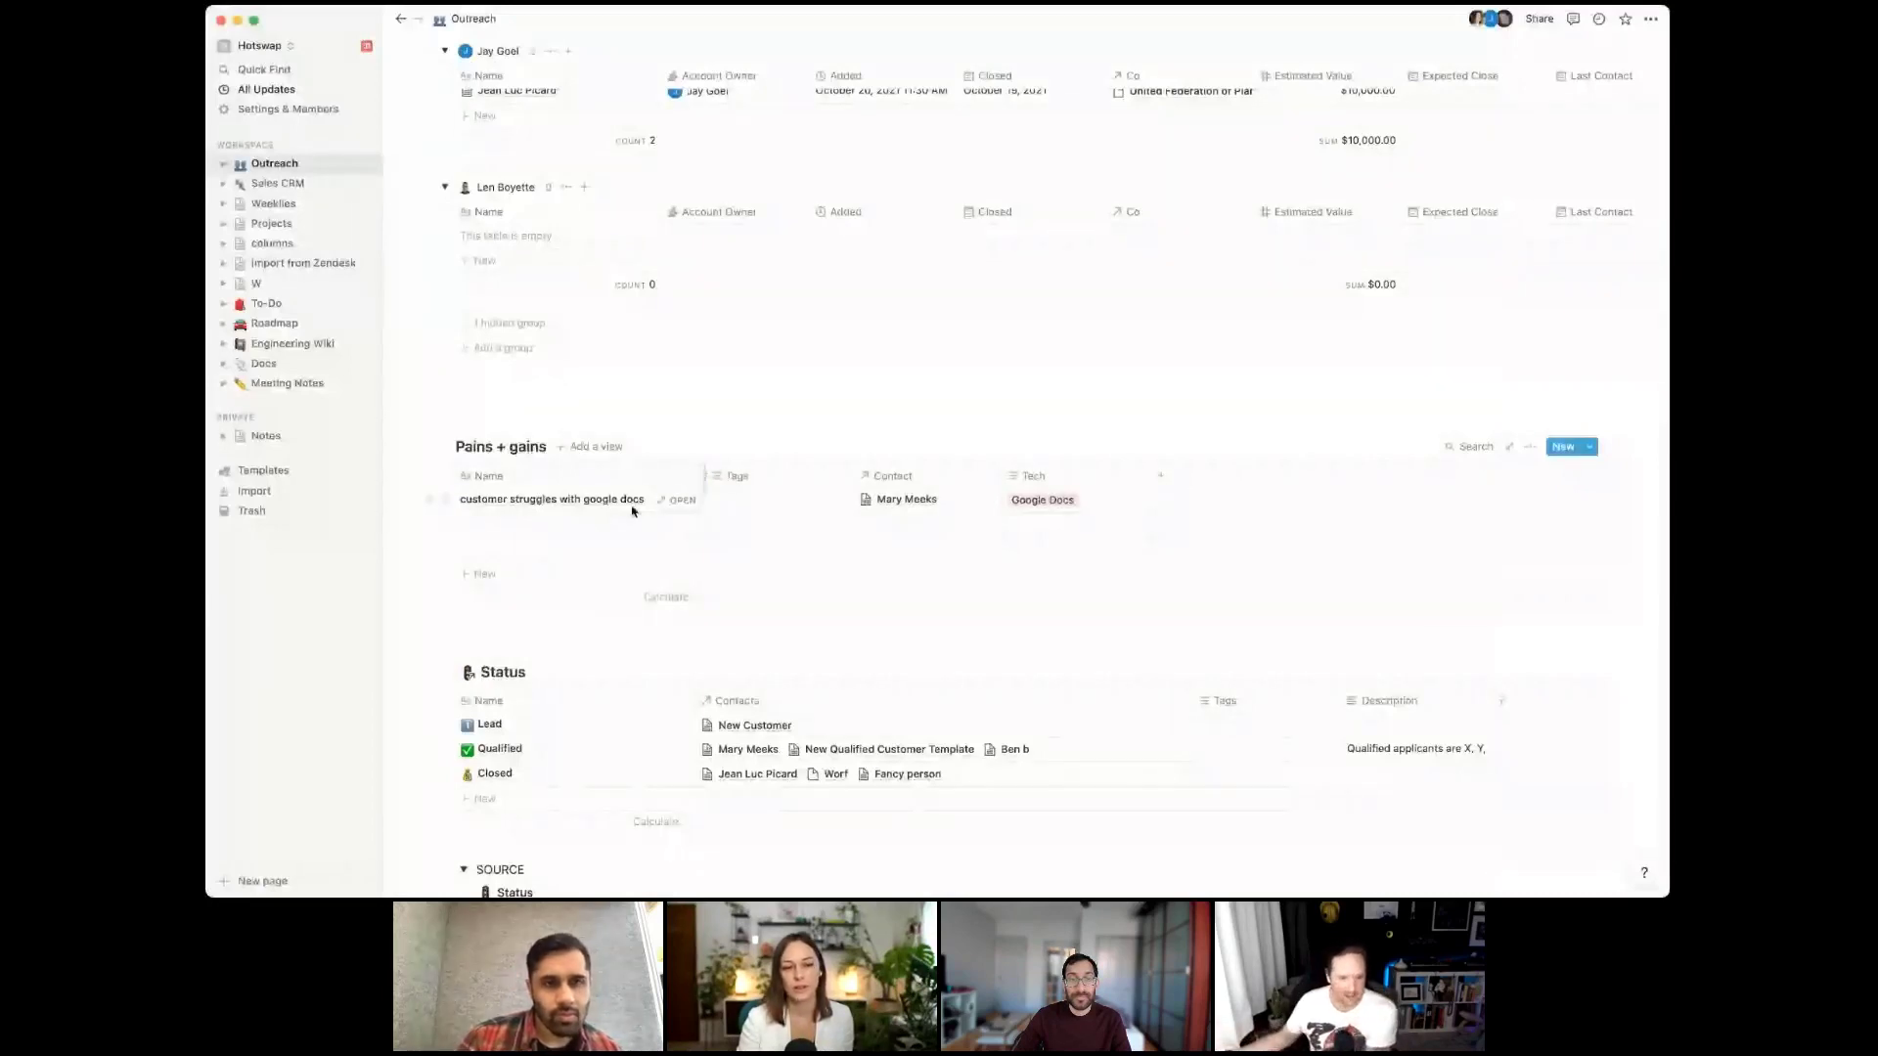
{"action": "left_click", "coordinate": [1161, 482]}
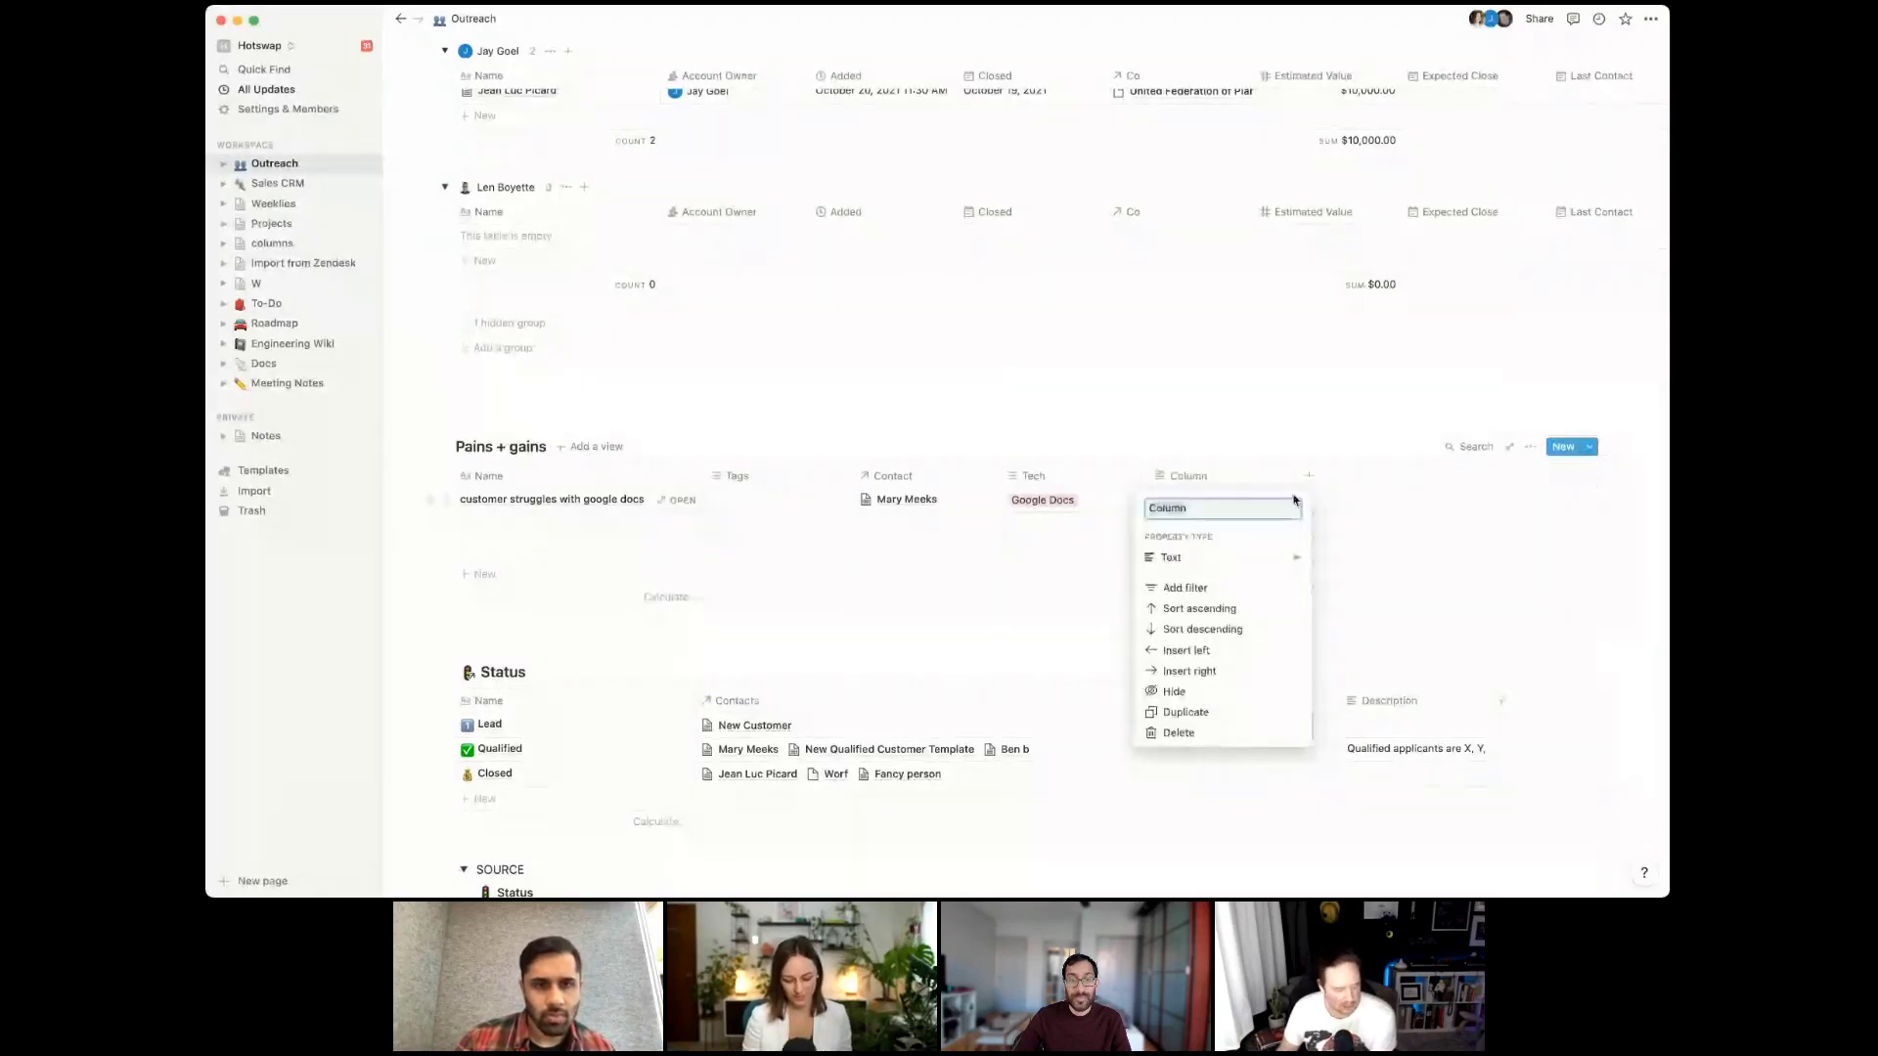
{"action": "key", "text": "BackSpace"}
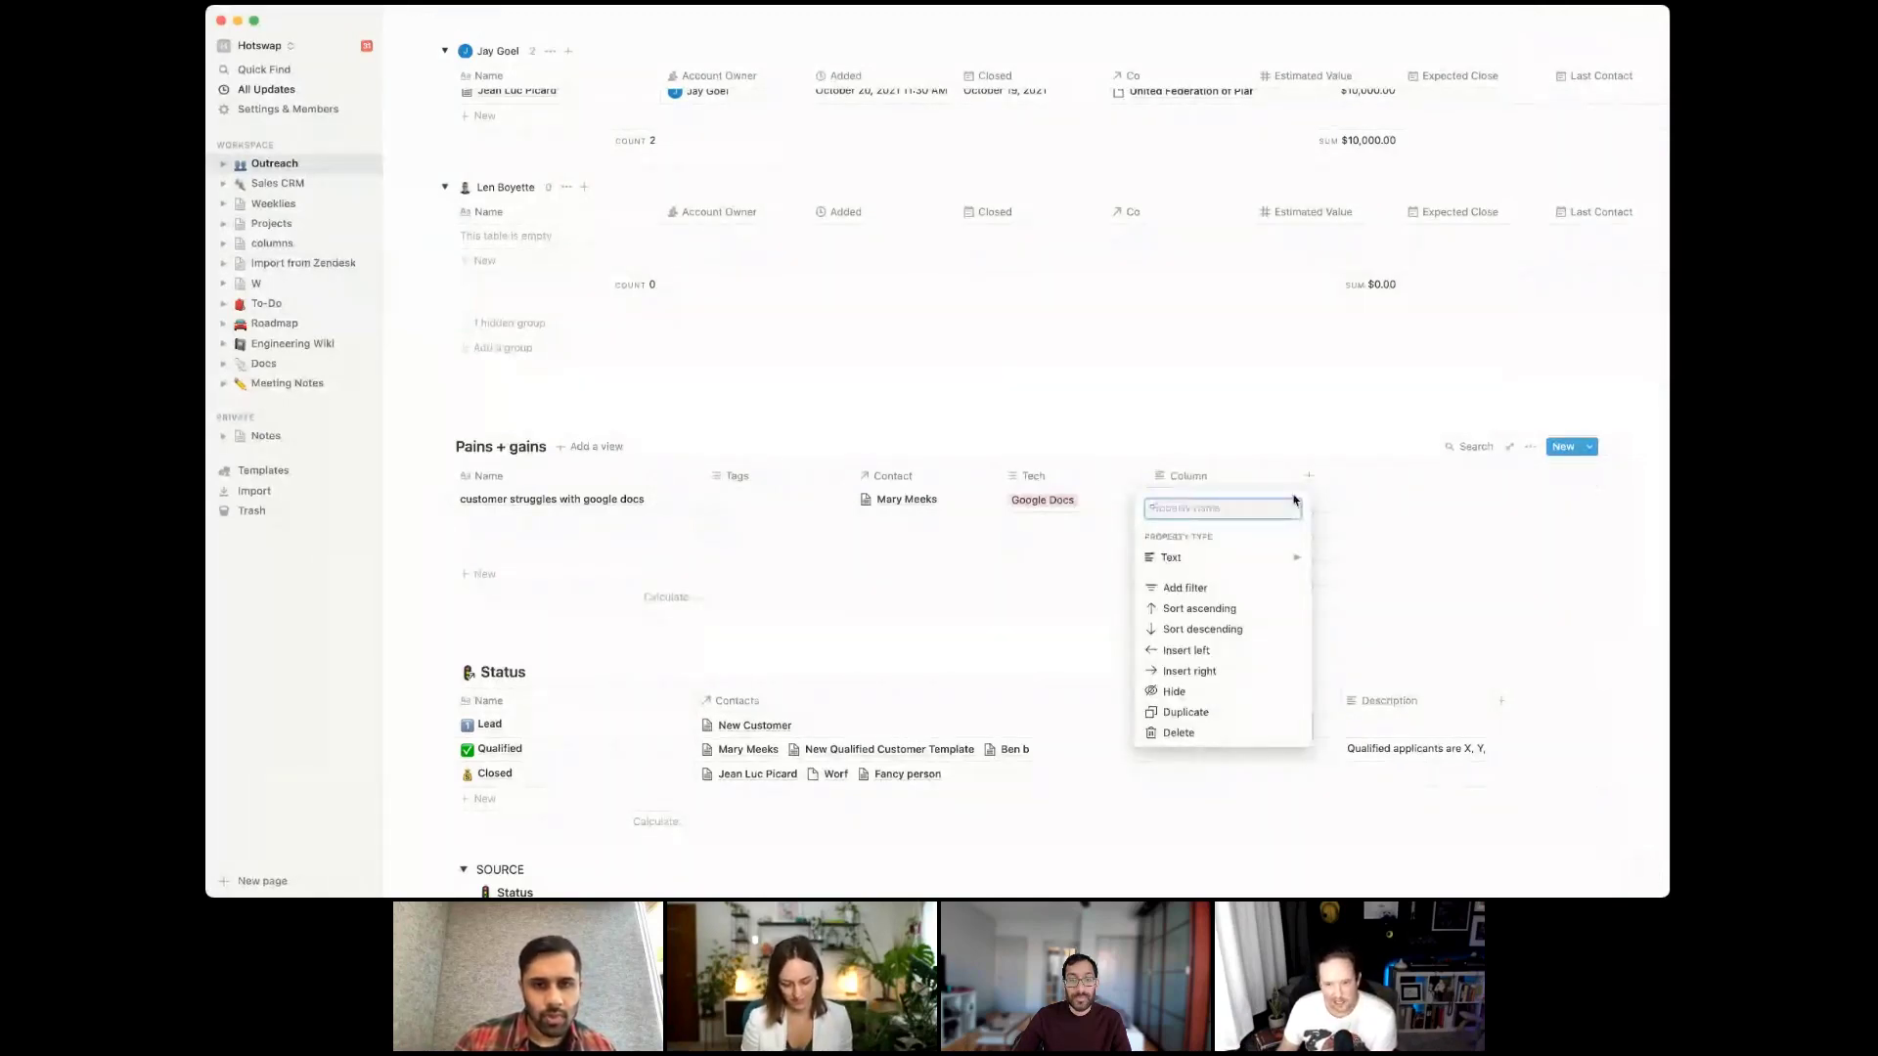
{"action": "type", "text": "Frequency"}
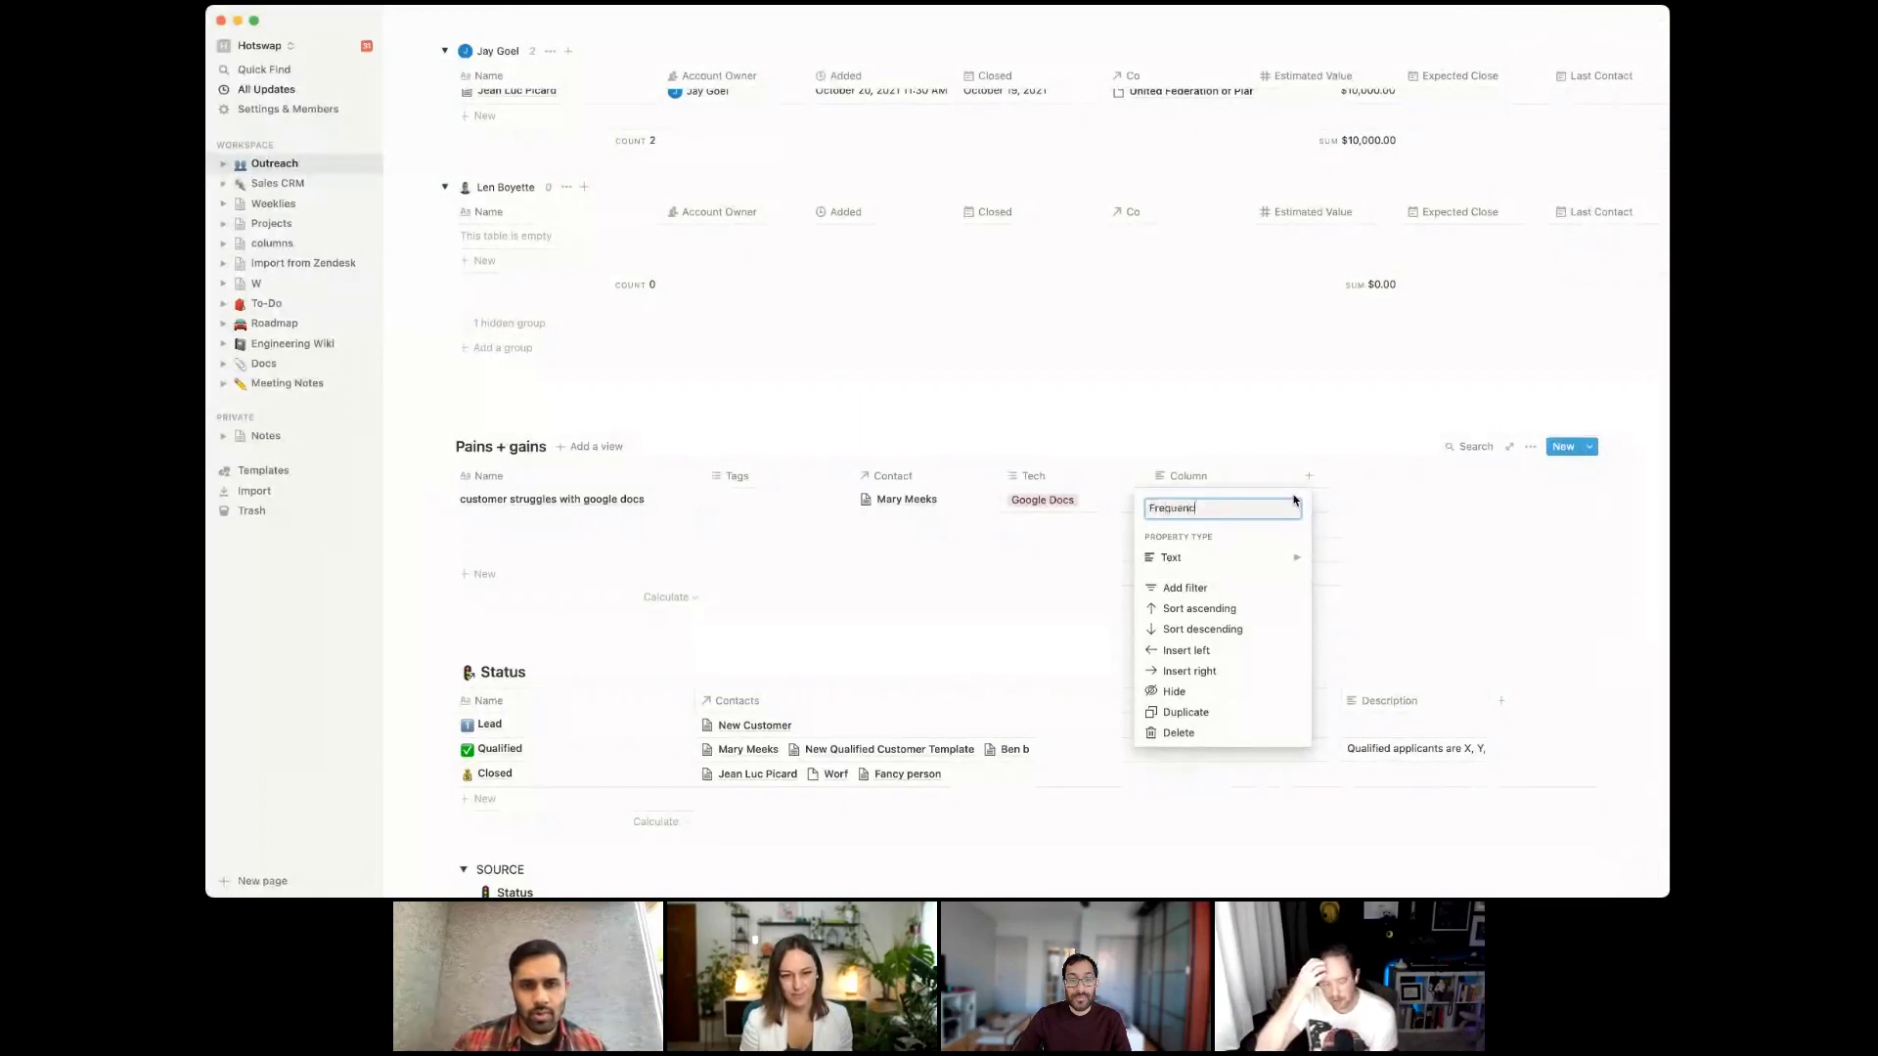
Make Frequency a rollup over the Contact relation's Name, calculated as Count all
{"action": "mouse_move", "coordinate": [1282, 564]}
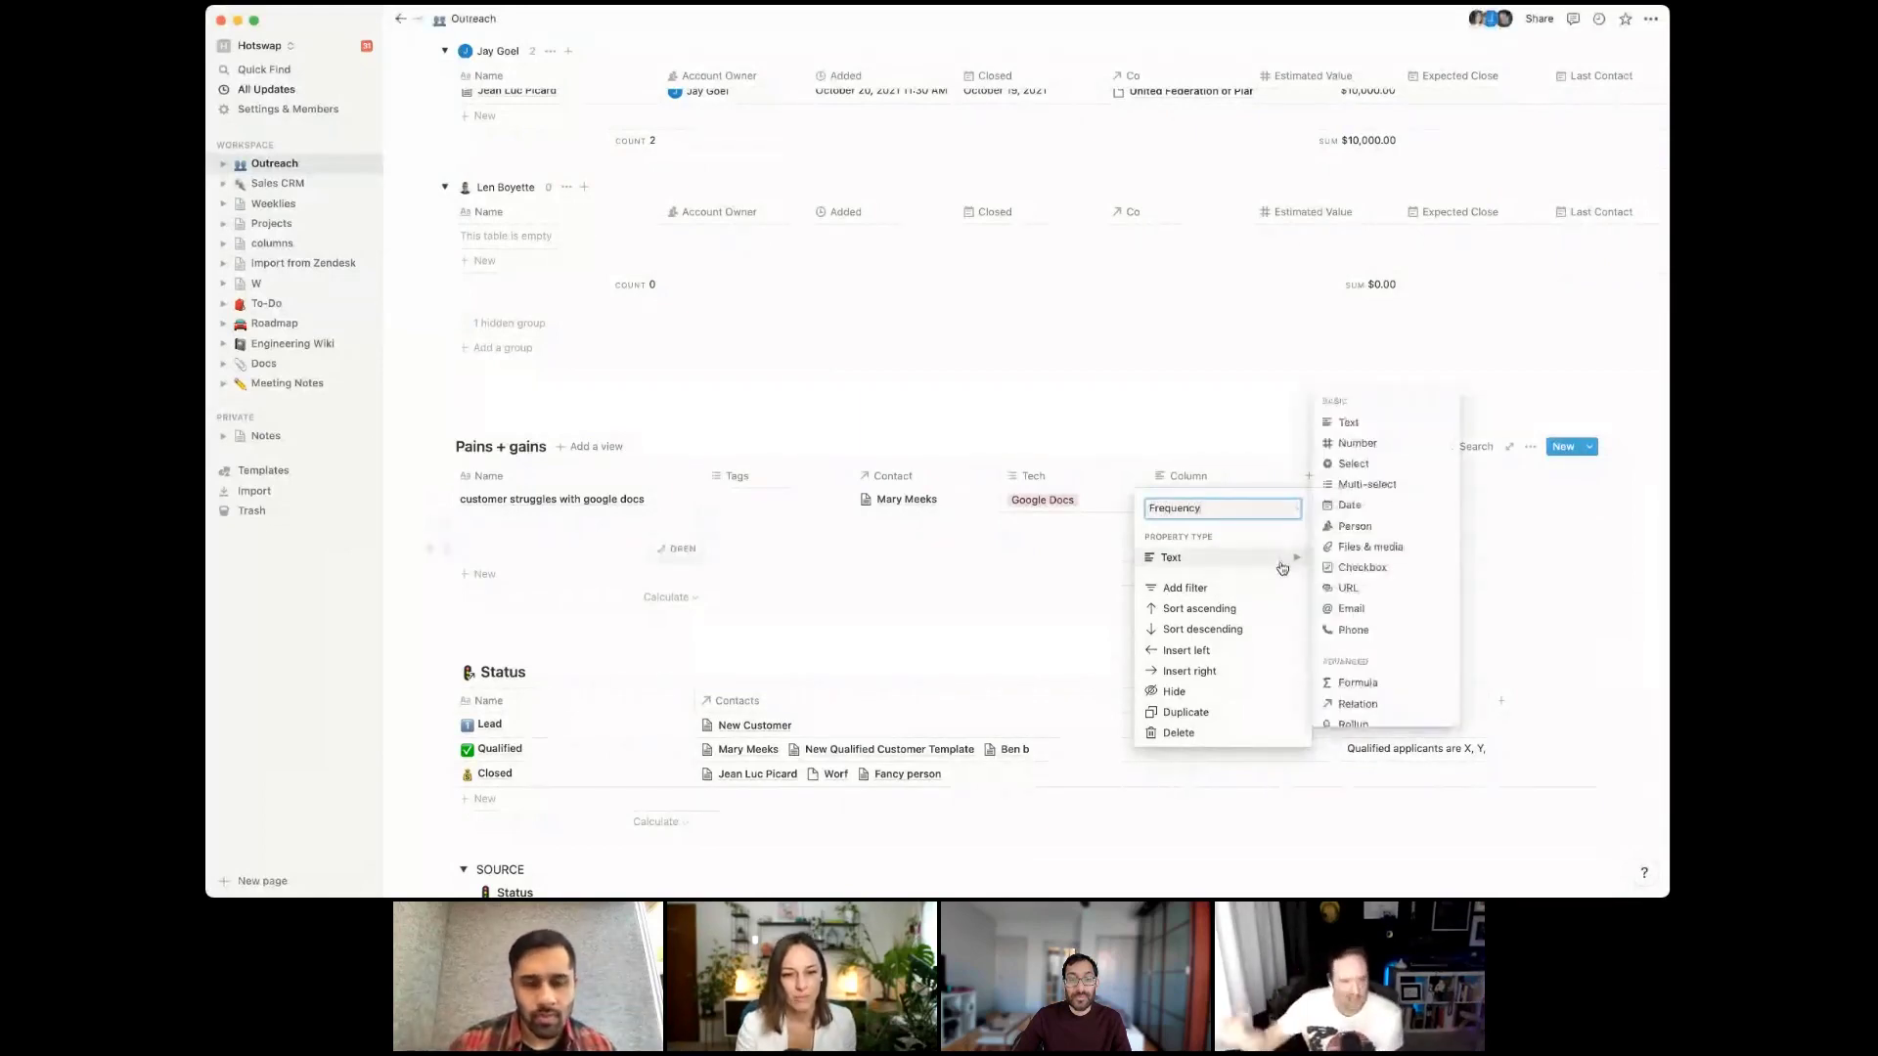
{"action": "left_click", "coordinate": [1353, 724]}
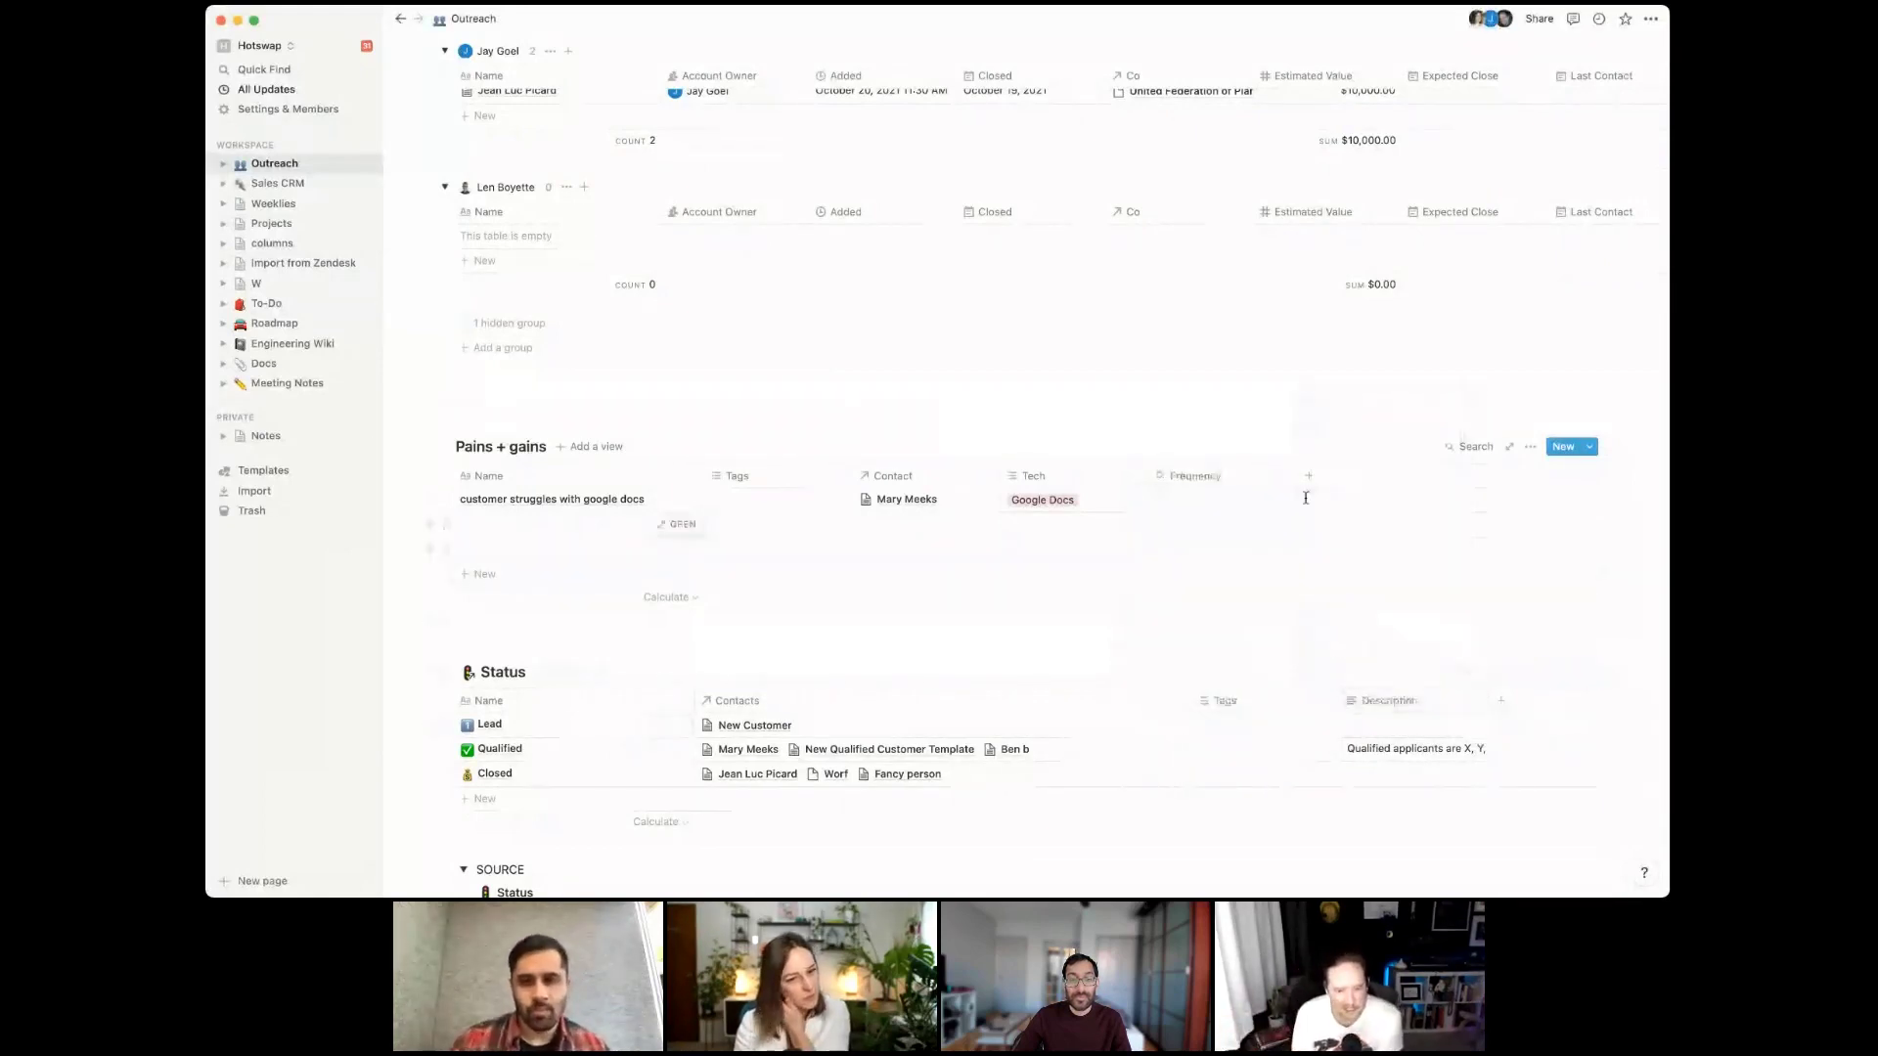
{"action": "left_click", "coordinate": [1238, 499]}
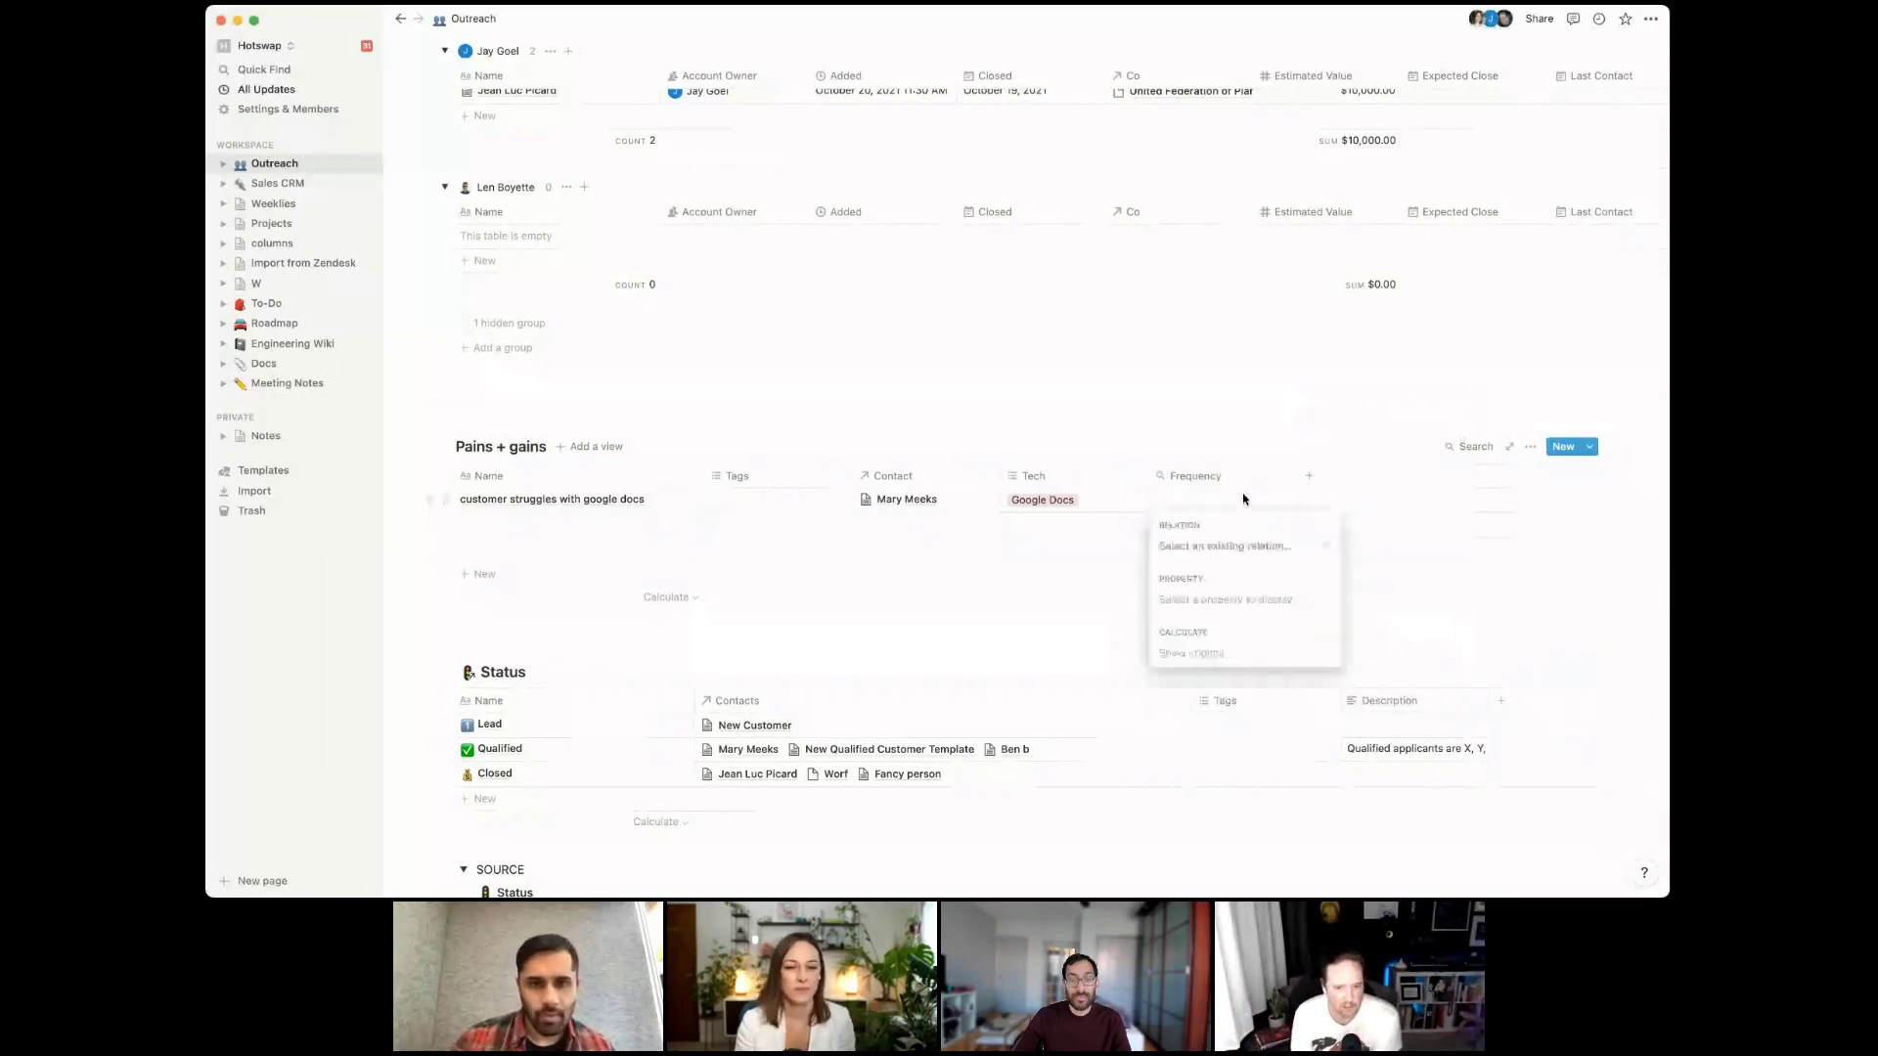
{"action": "left_click", "coordinate": [1309, 542]}
{"action": "left_click", "coordinate": [1271, 603]}
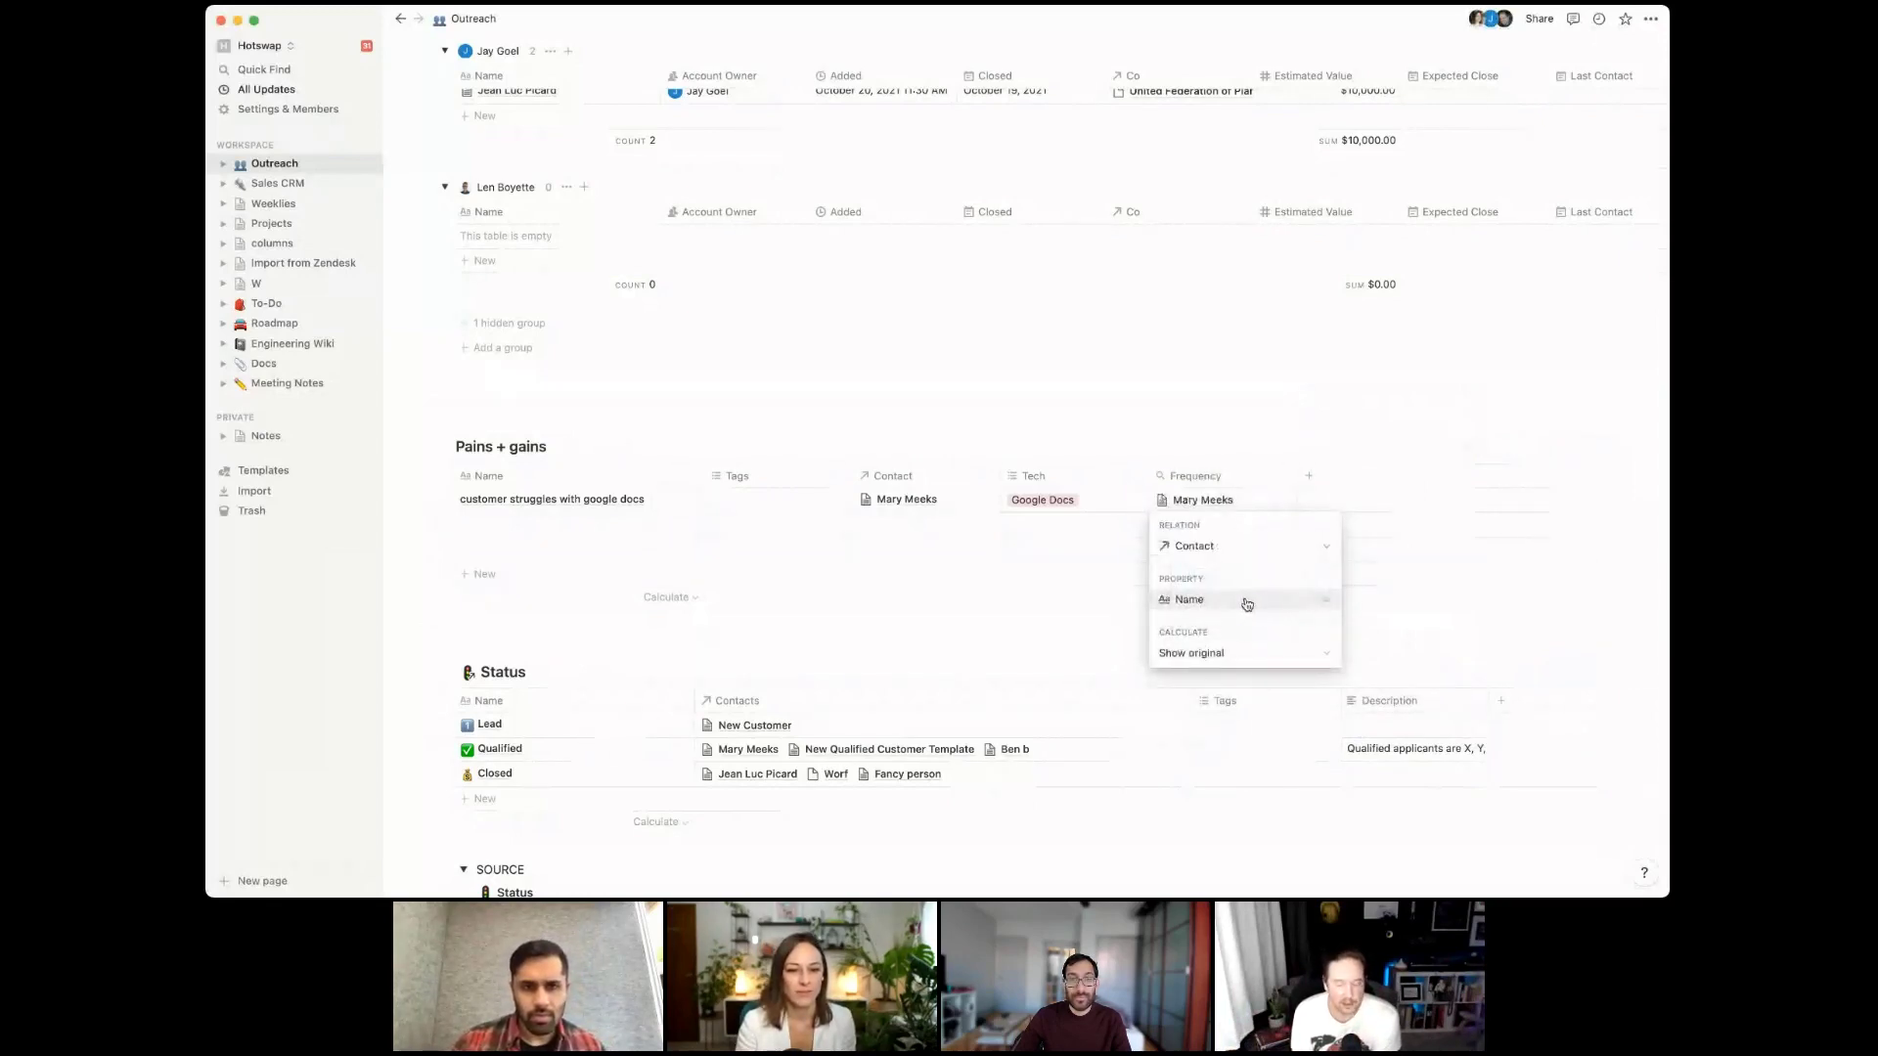
{"action": "left_click", "coordinate": [1248, 600]}
{"action": "left_click", "coordinate": [1247, 604]}
{"action": "left_click", "coordinate": [1249, 653]}
{"action": "left_click", "coordinate": [1242, 720]}
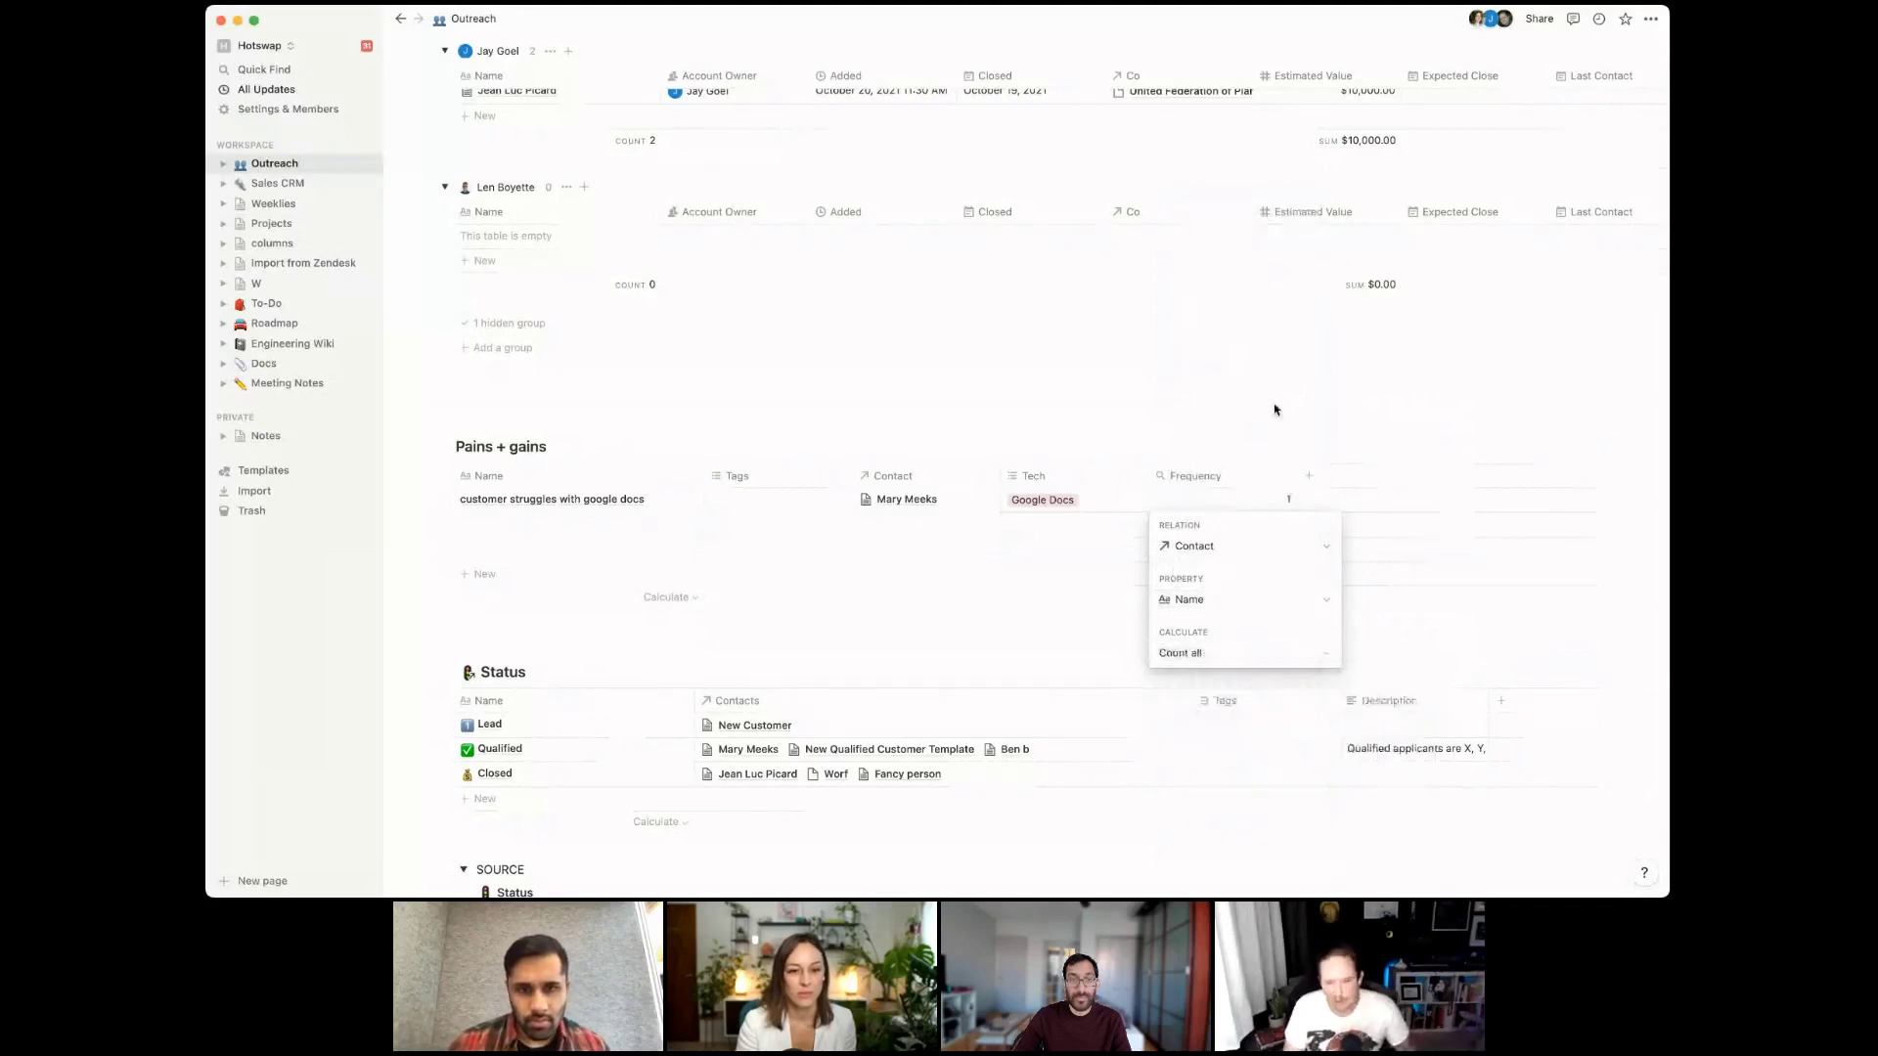
{"action": "key", "text": "Escape"}
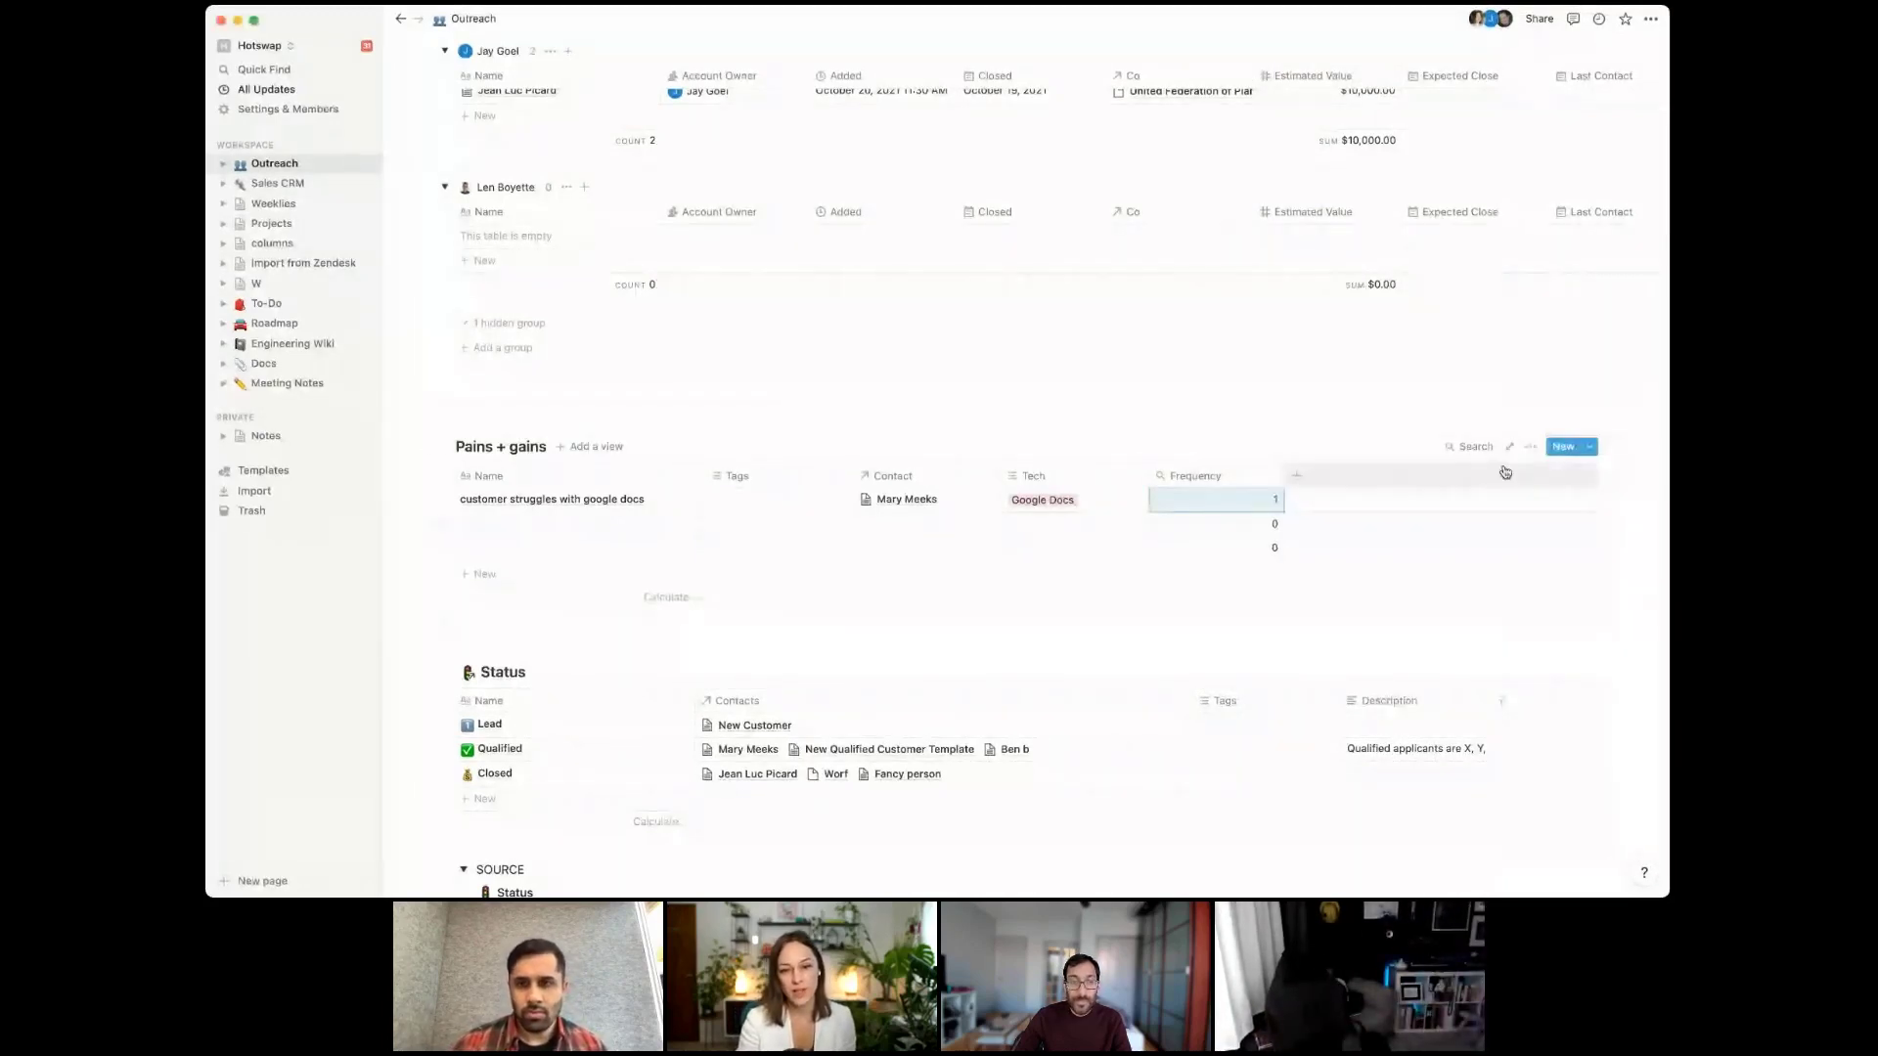
{"action": "left_click", "coordinate": [1531, 448]}
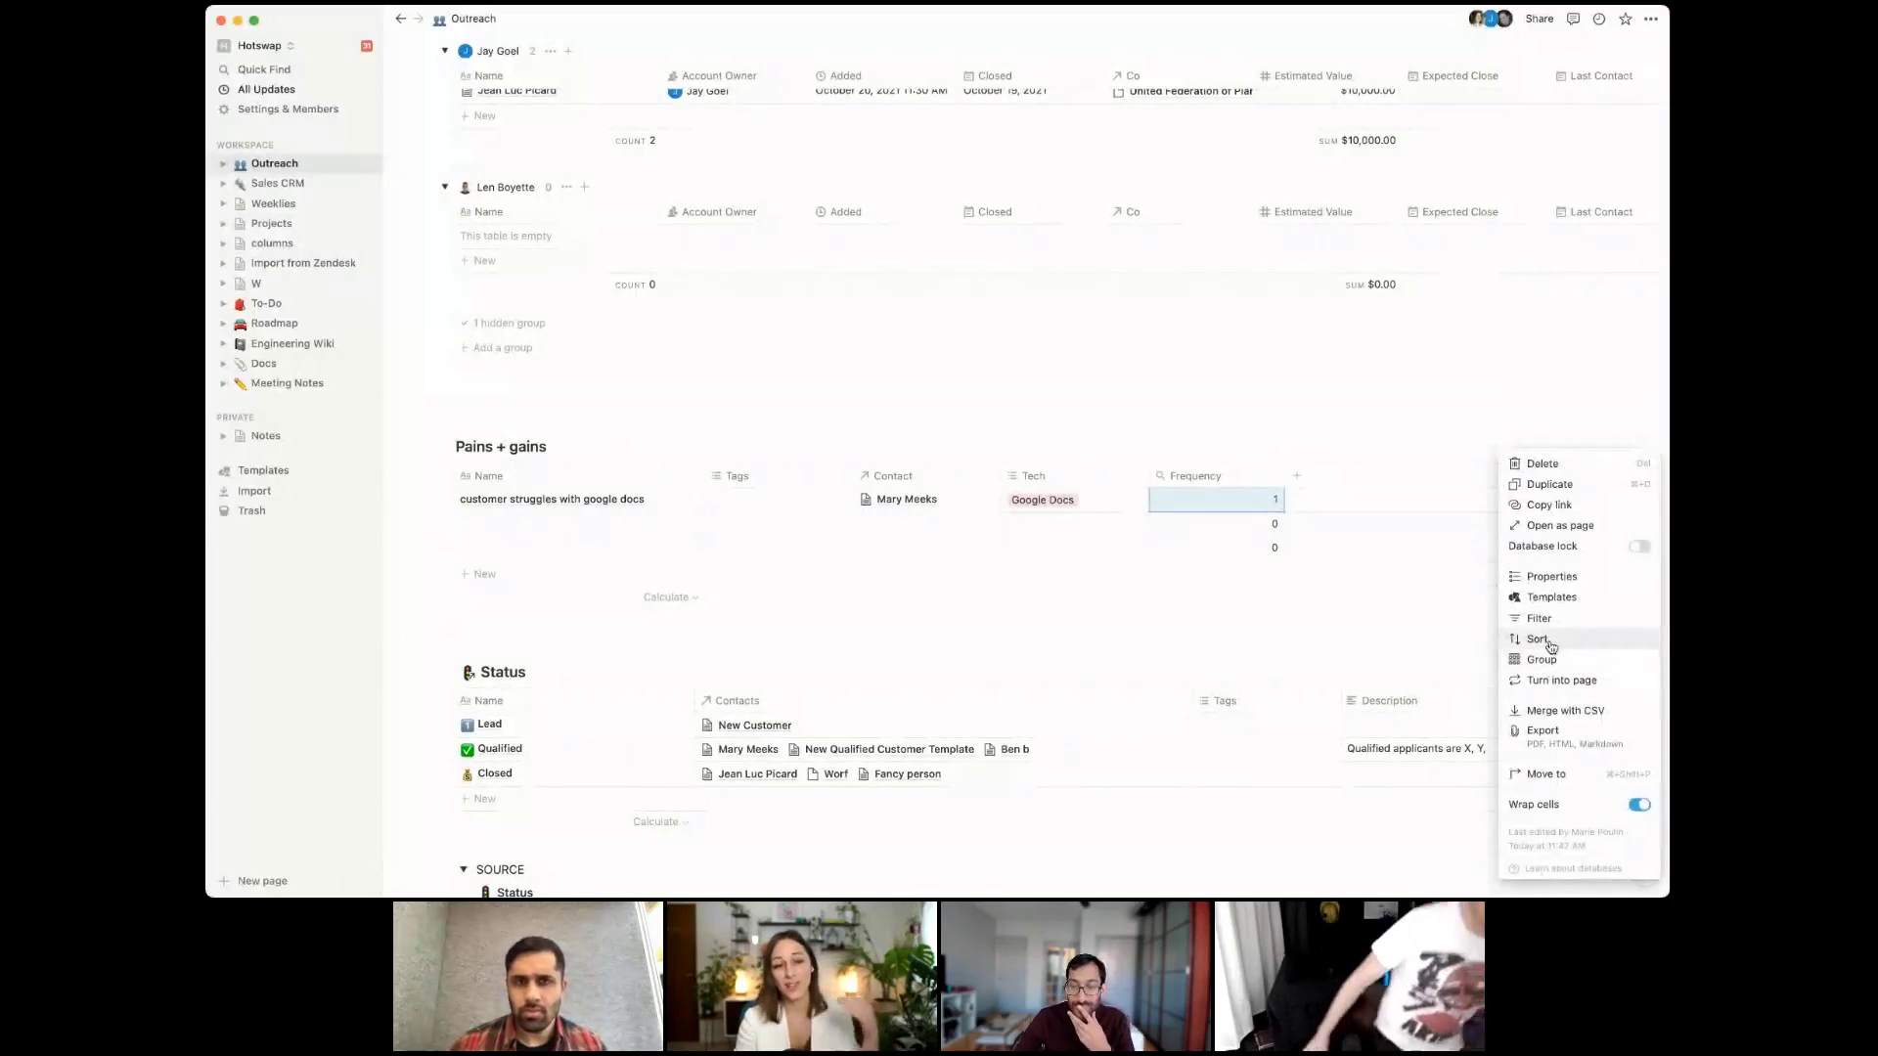
Sort the Pains + gains table by Frequency in descending order
{"action": "left_click", "coordinate": [1550, 642]}
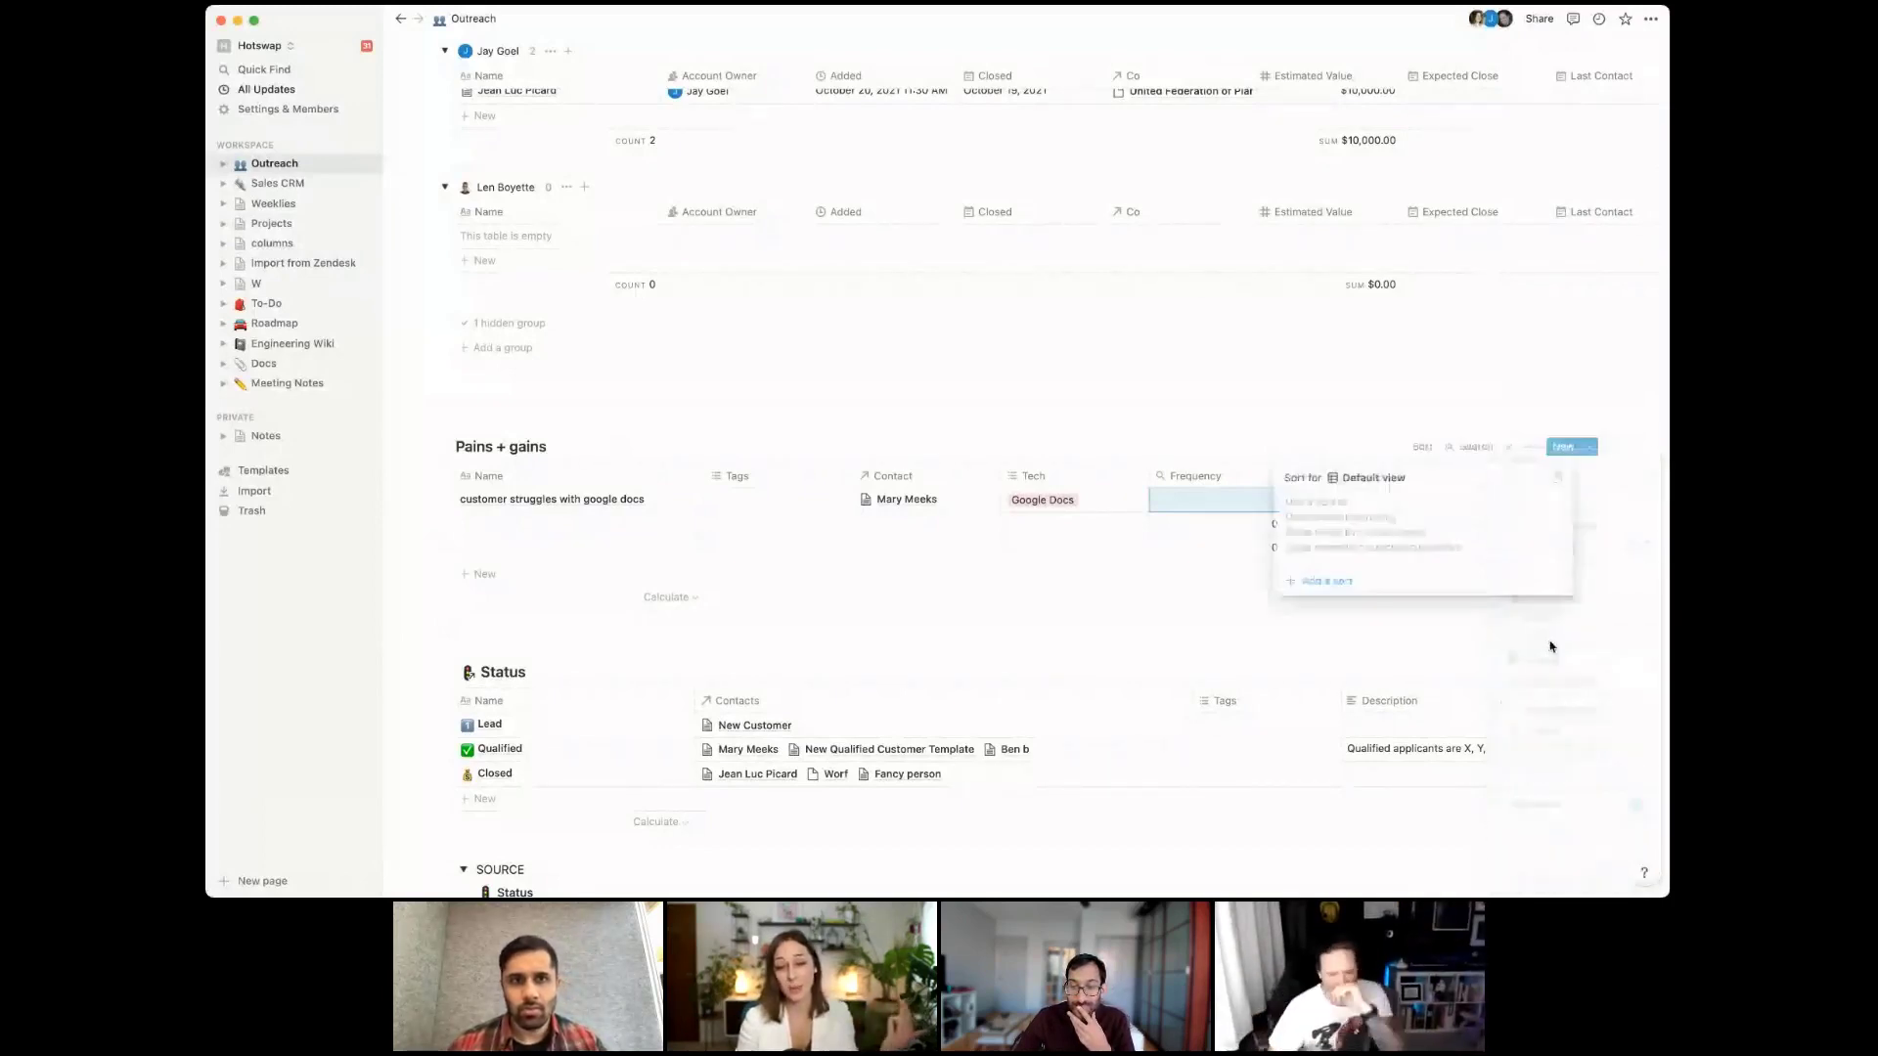
{"action": "left_click", "coordinate": [1343, 583]}
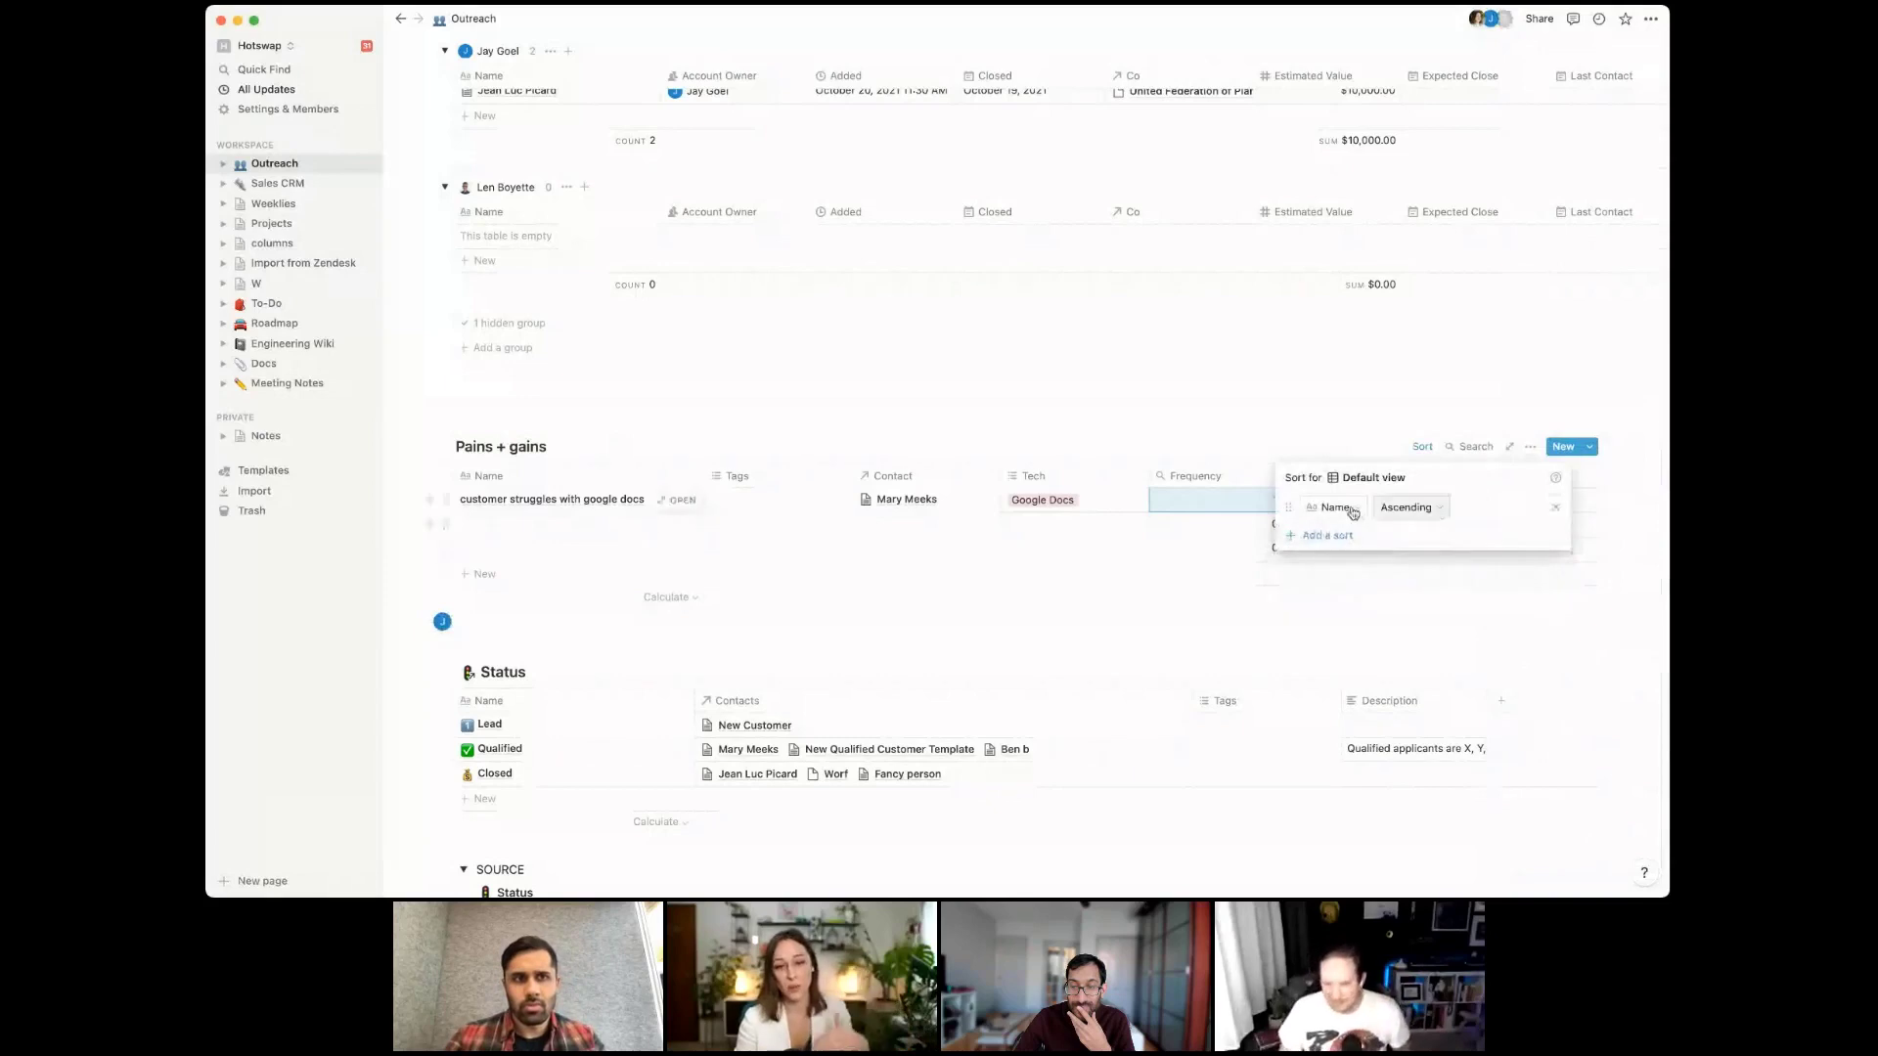
{"action": "left_click", "coordinate": [1334, 507]}
{"action": "left_click", "coordinate": [1311, 610]}
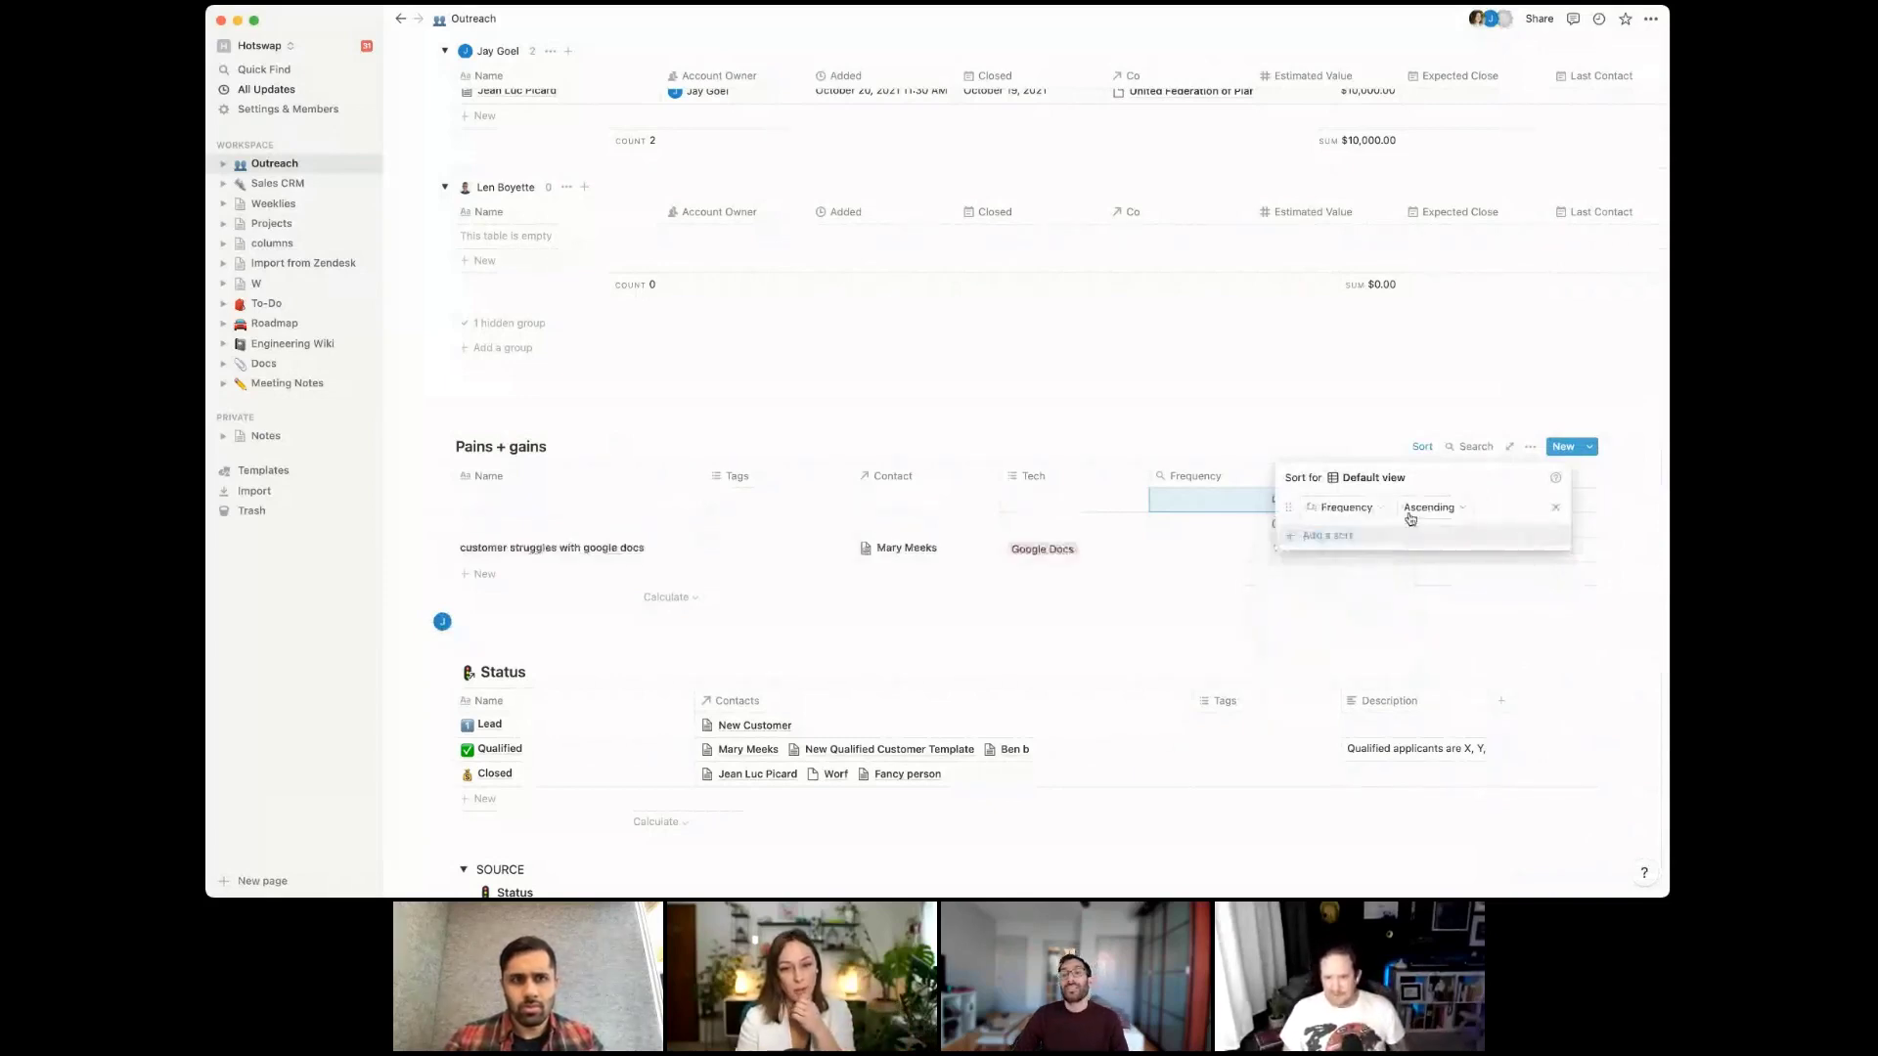
{"action": "left_click", "coordinate": [1429, 506]}
{"action": "left_click", "coordinate": [1423, 555]}
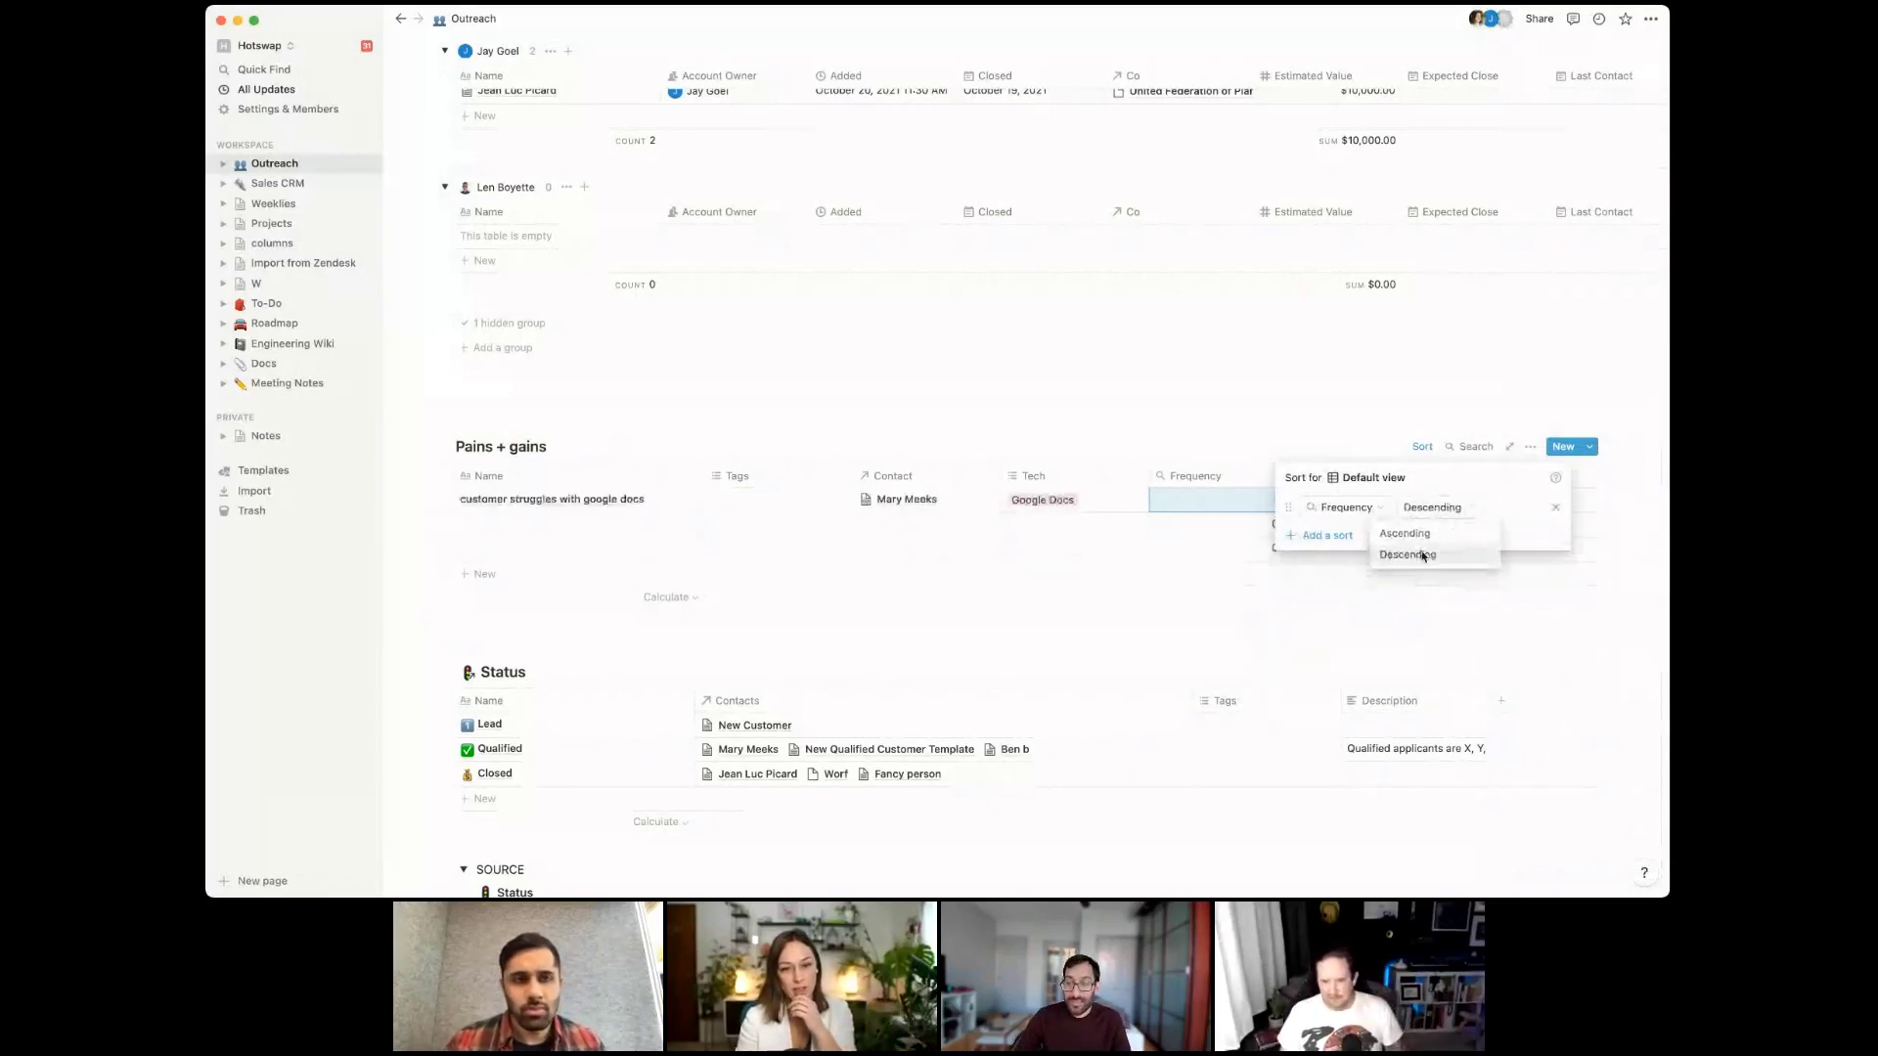
{"action": "left_click", "coordinate": [1417, 624]}
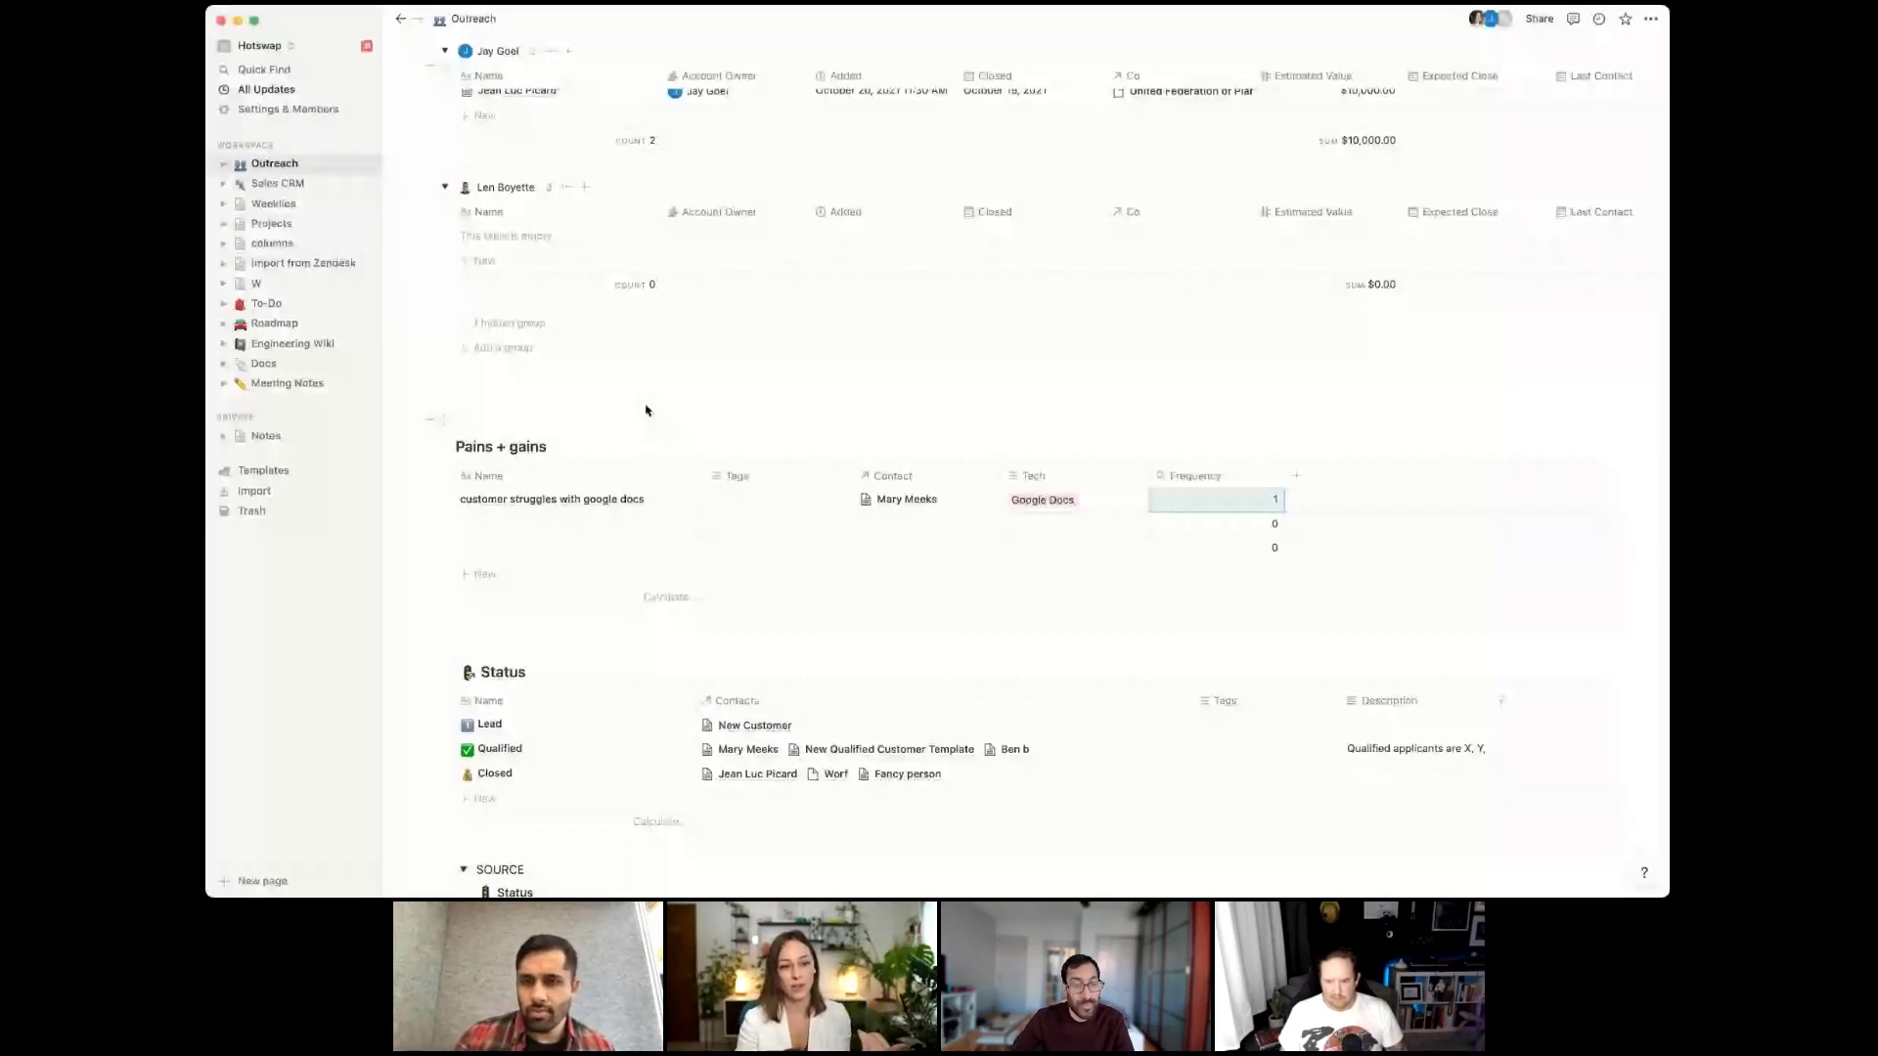
Add the to-do 'Add pains and gains' to the Fancy person record, then close it
{"action": "scroll", "coordinate": [802, 626], "scroll_direction": "down", "scroll_amount": 2}
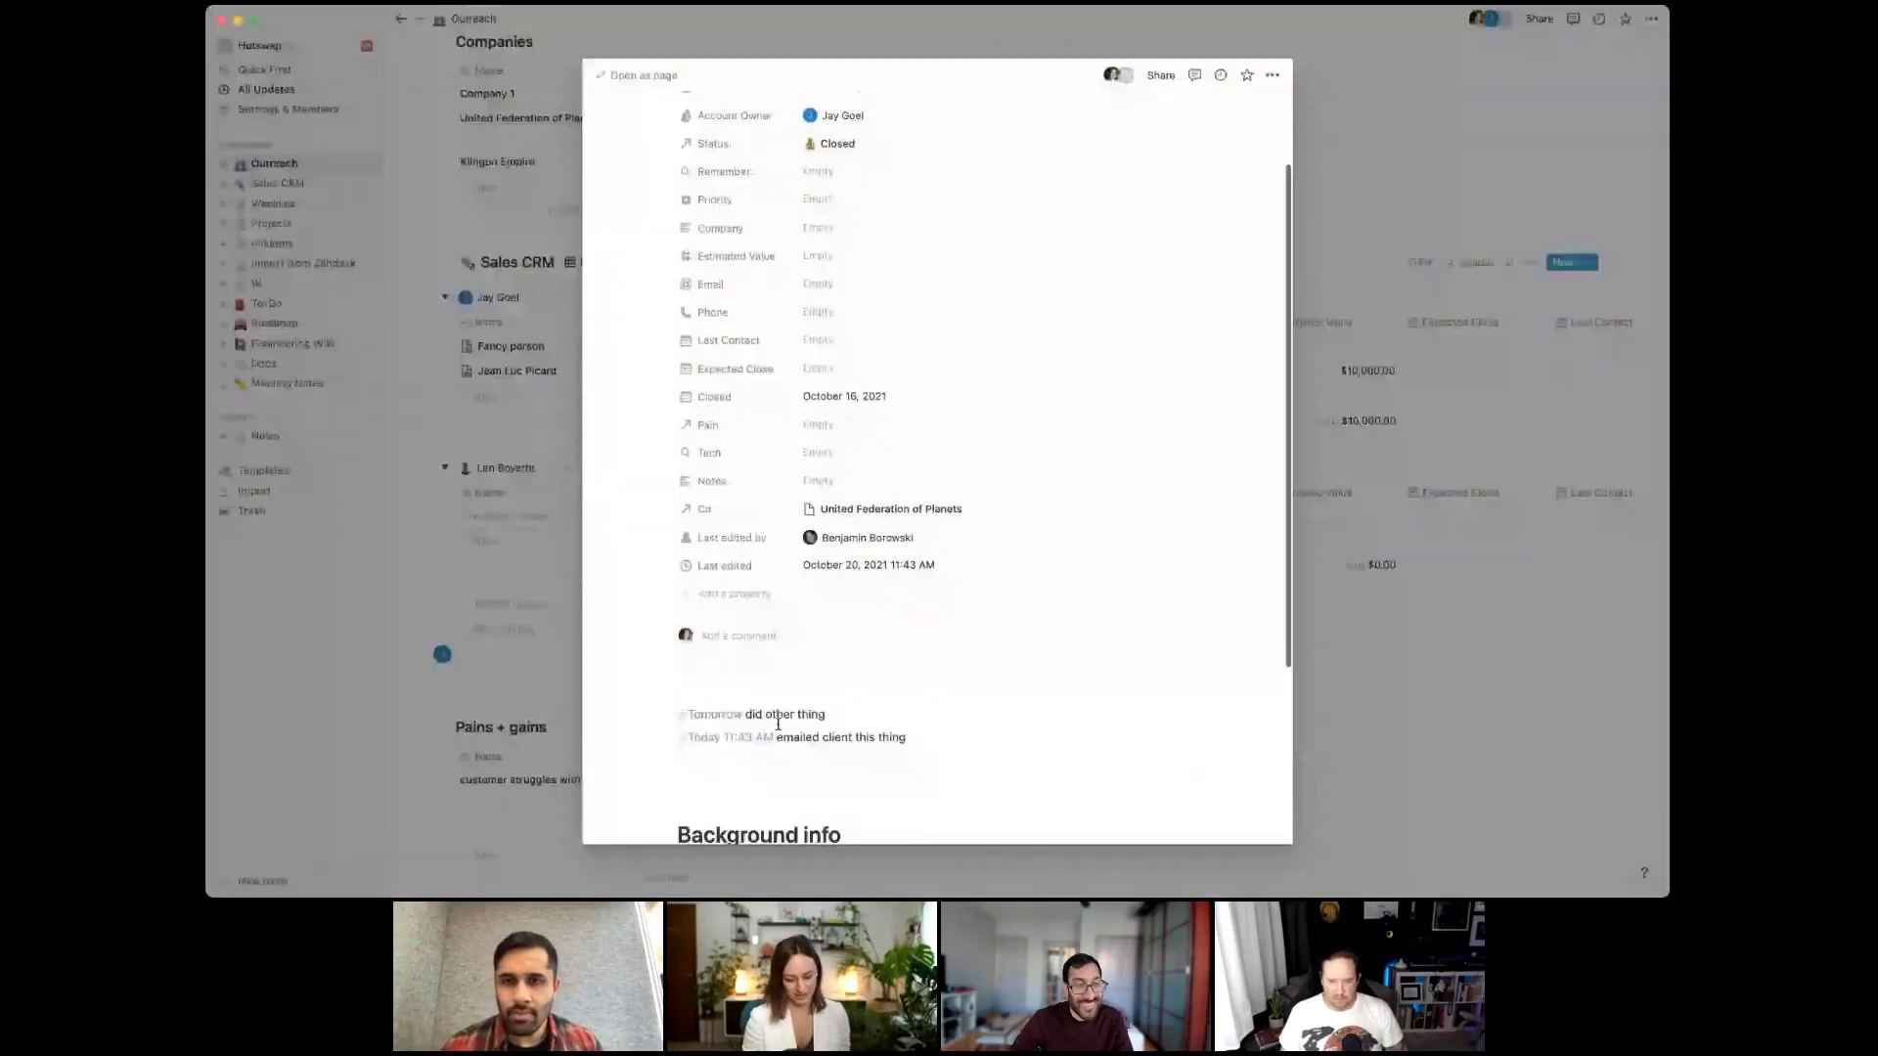
{"action": "scroll", "coordinate": [777, 724], "scroll_direction": "down", "scroll_amount": 3}
{"action": "type", "text": "[] "}
{"action": "type", "text": "Add pains "}
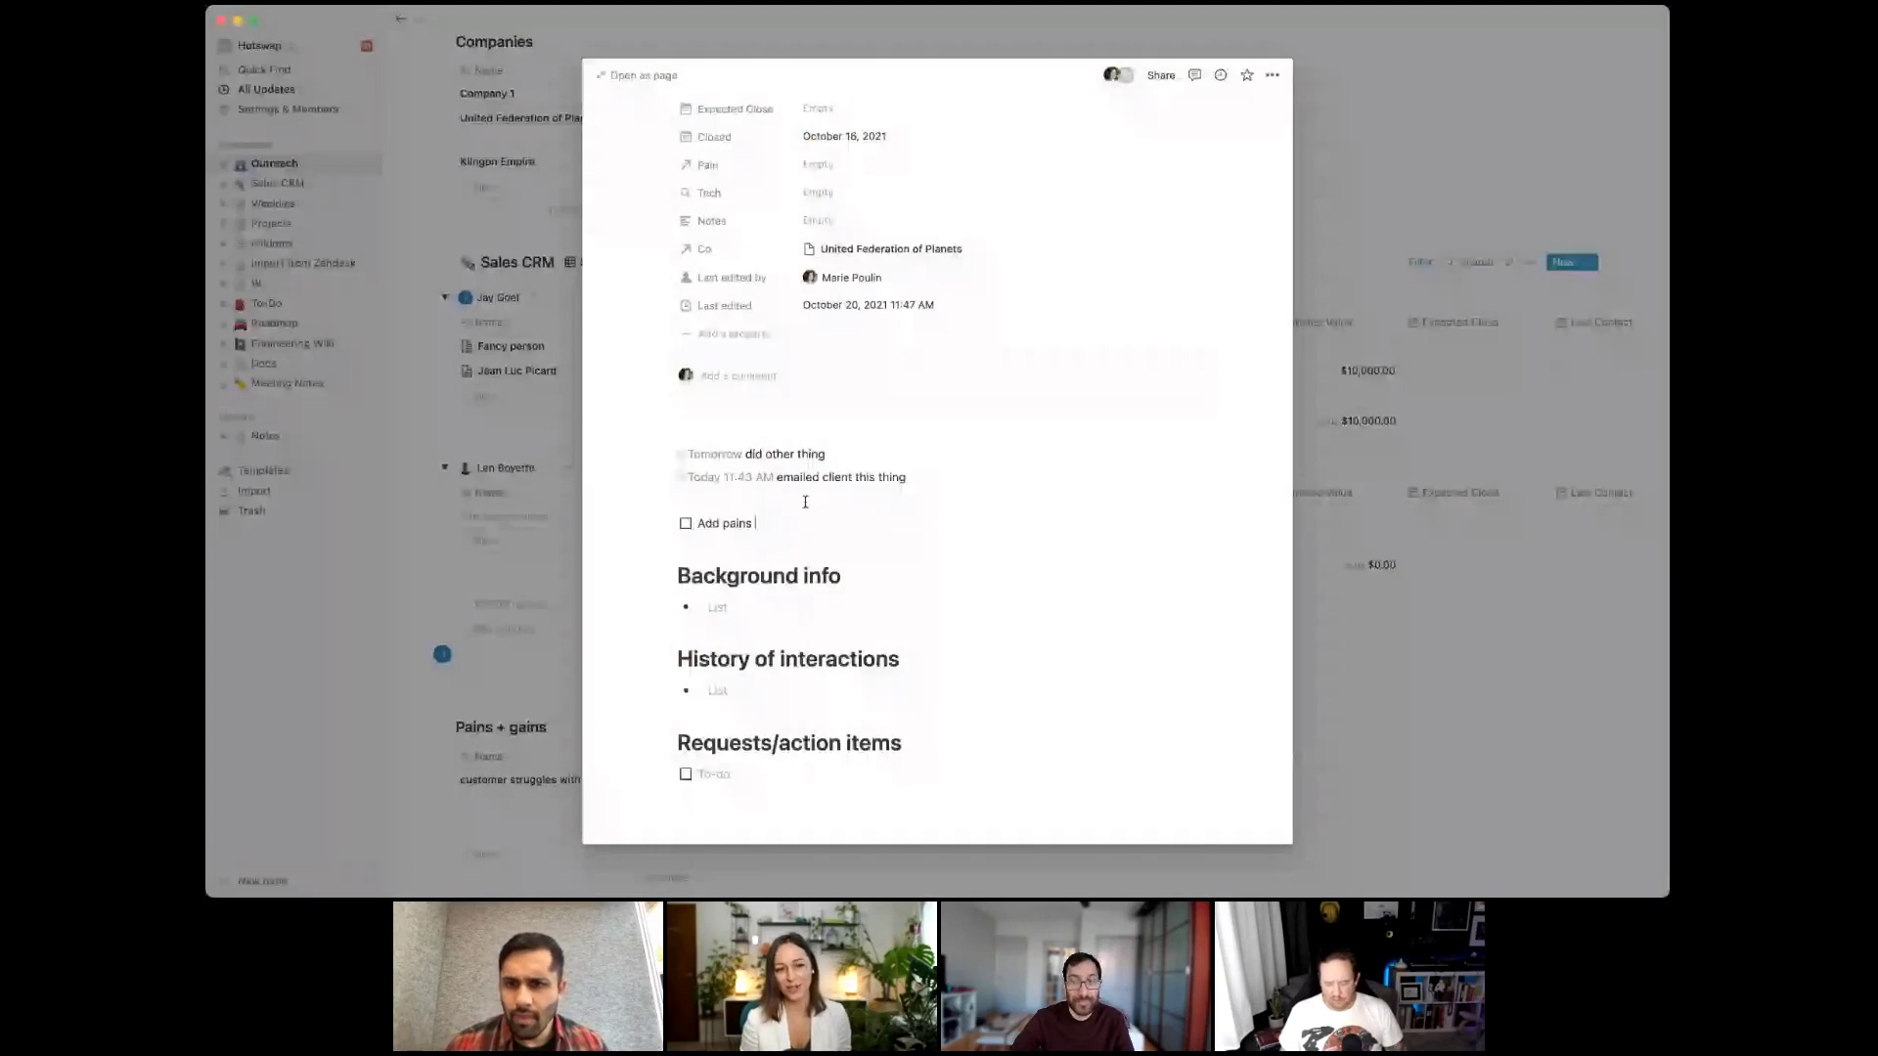
{"action": "type", "text": "and gains!"}
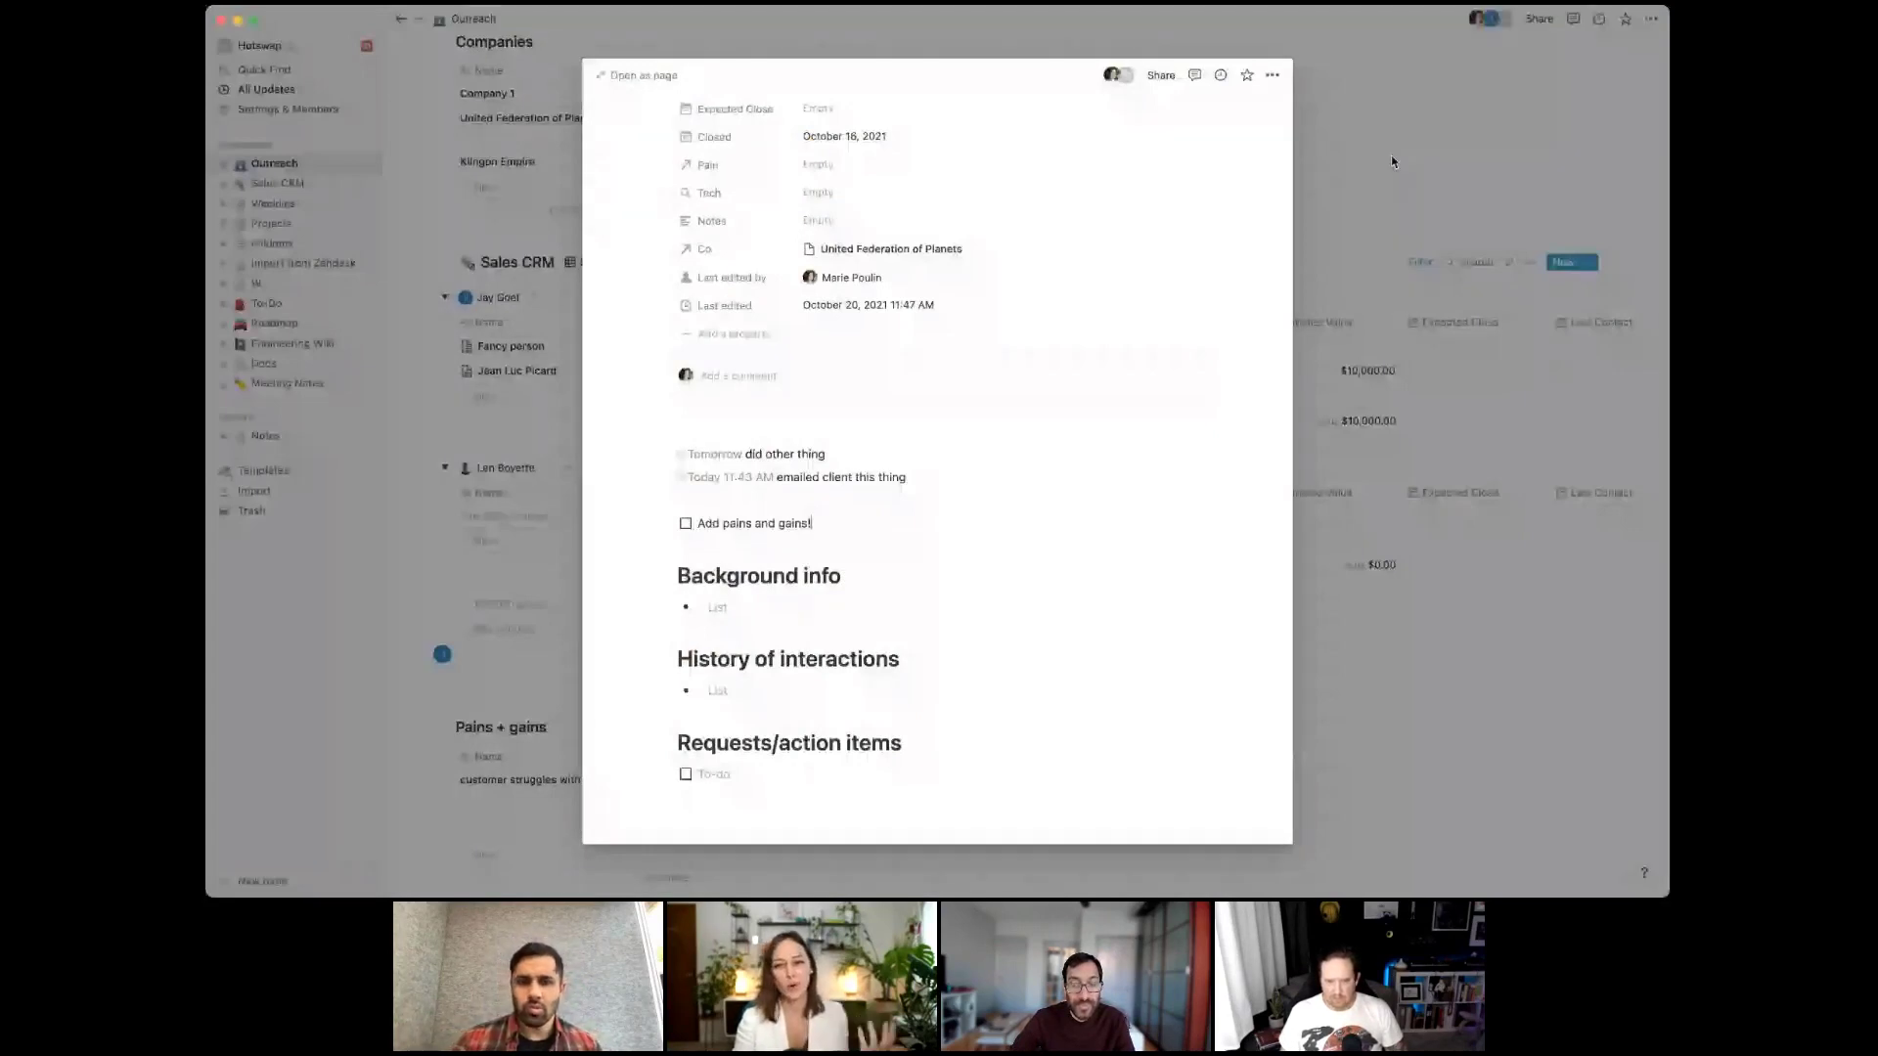
{"action": "left_click", "coordinate": [1390, 154]}
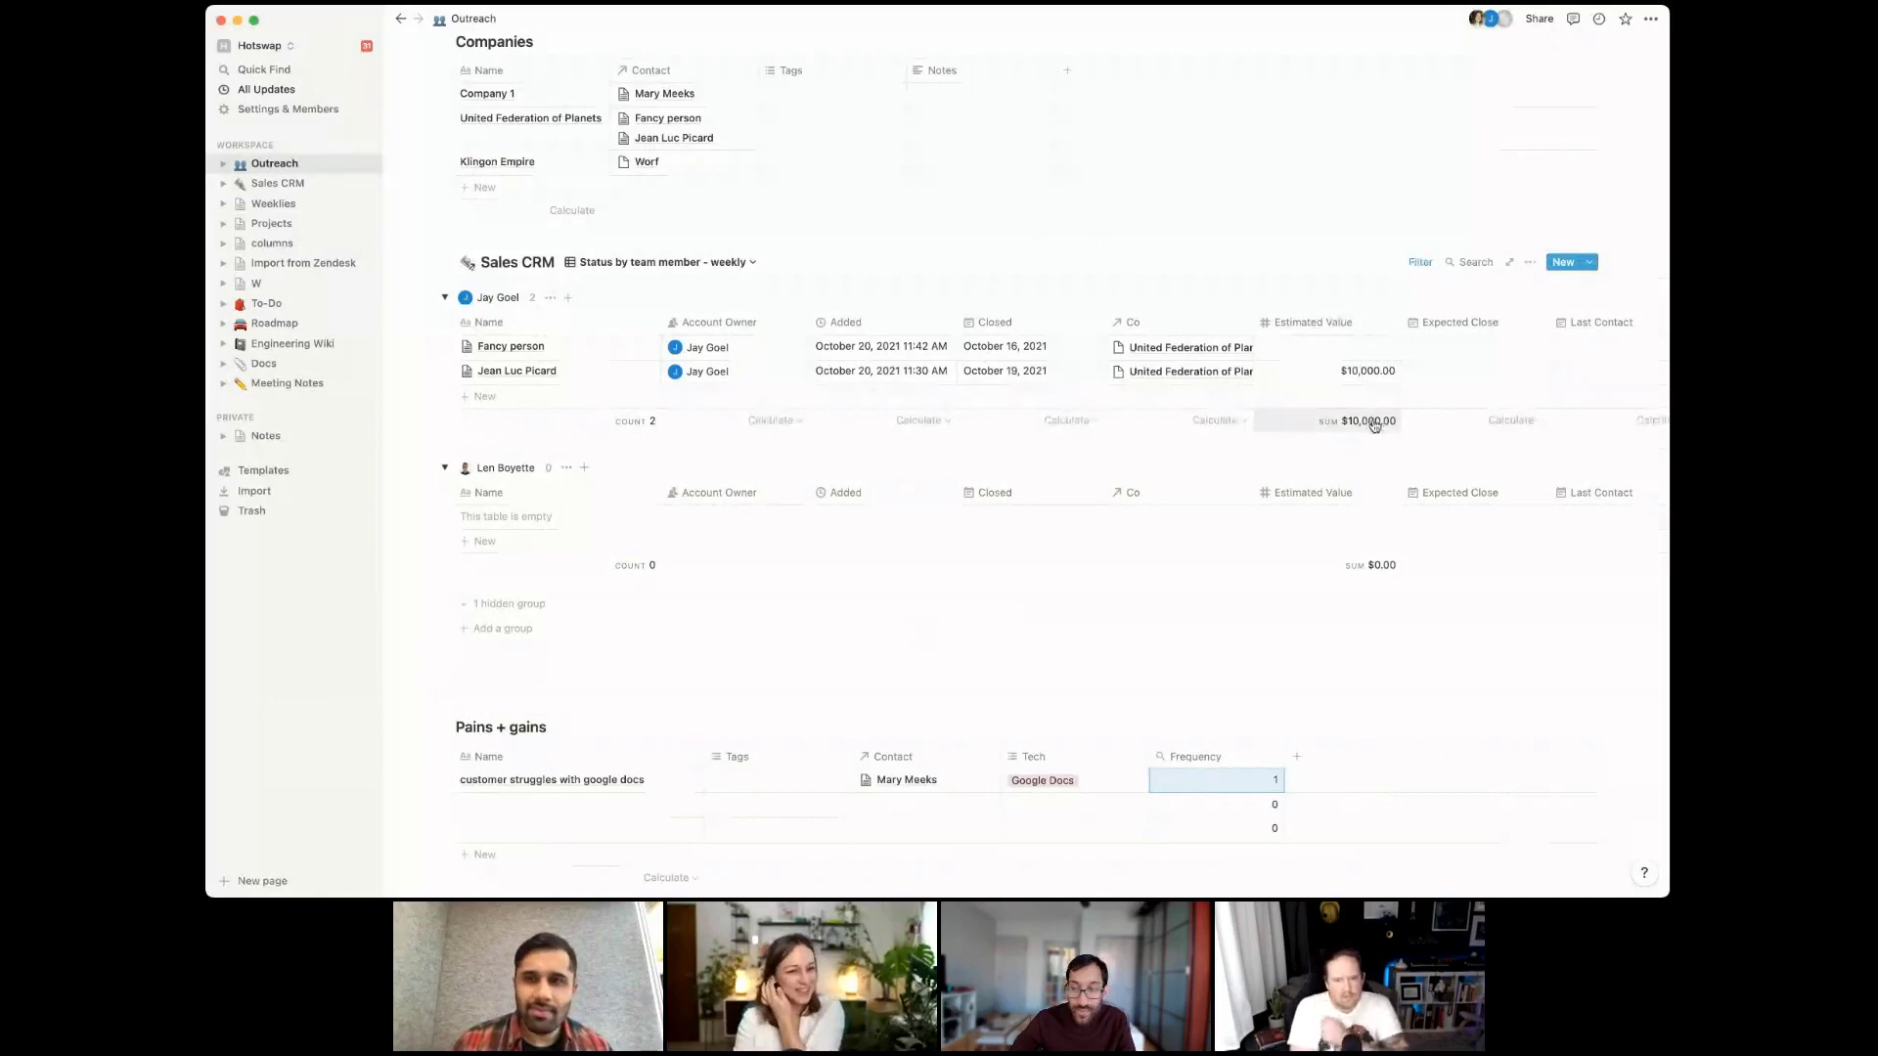
Change the Frequency rollup (relation Contact, property Name) to calculate Show original
{"action": "left_click", "coordinate": [1253, 757]}
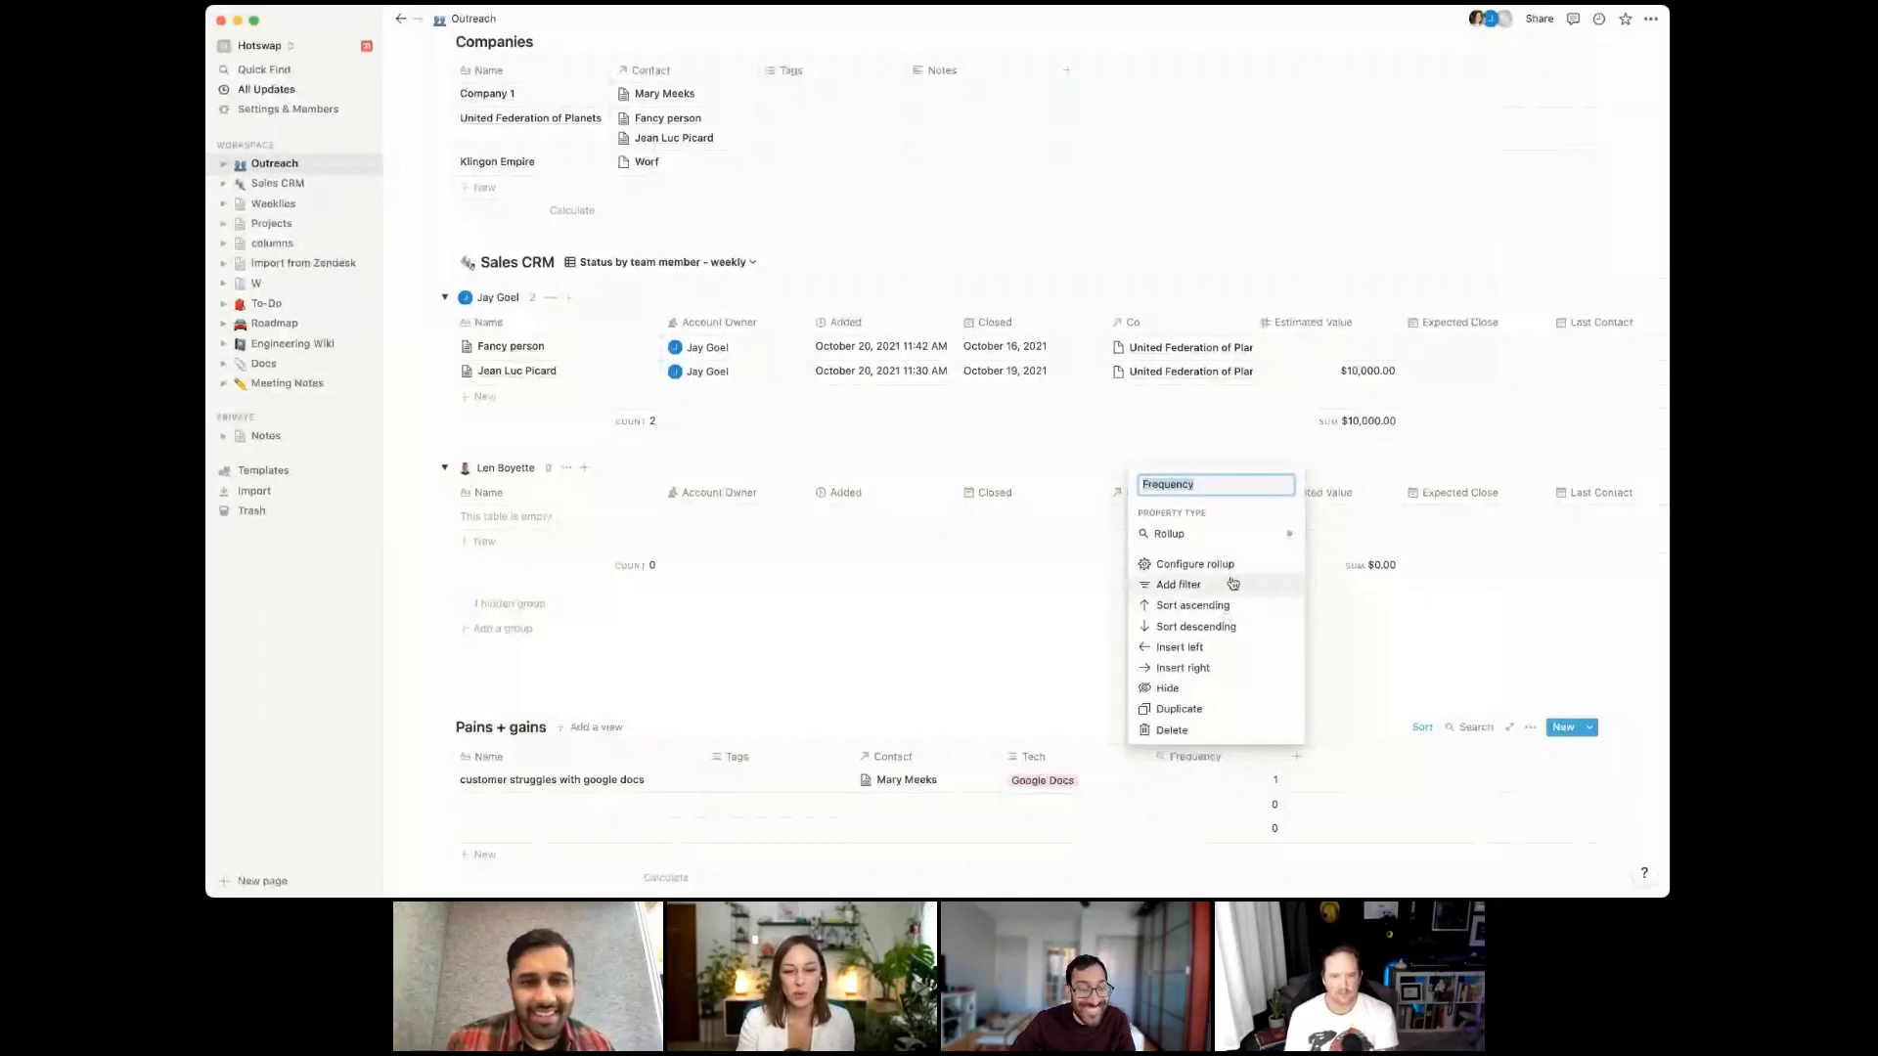
{"action": "left_click", "coordinate": [1235, 793]}
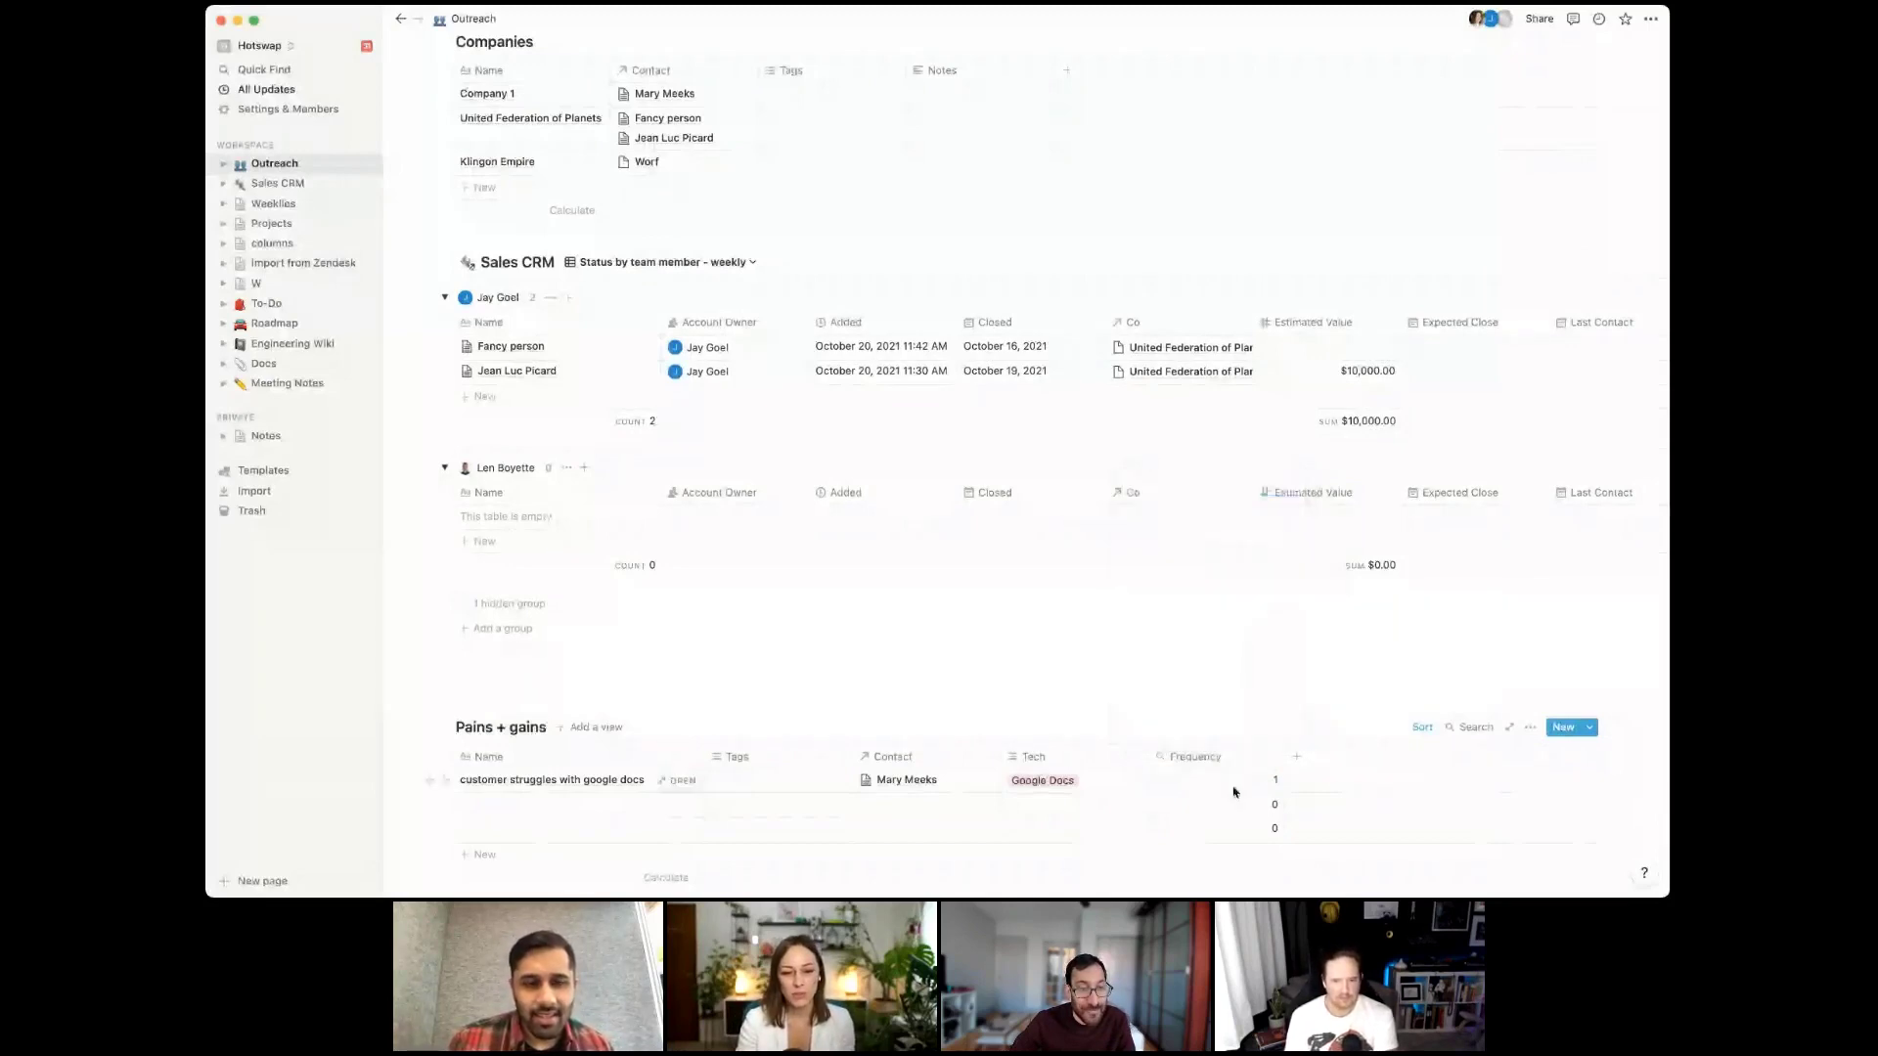
{"action": "left_click", "coordinate": [1235, 790]}
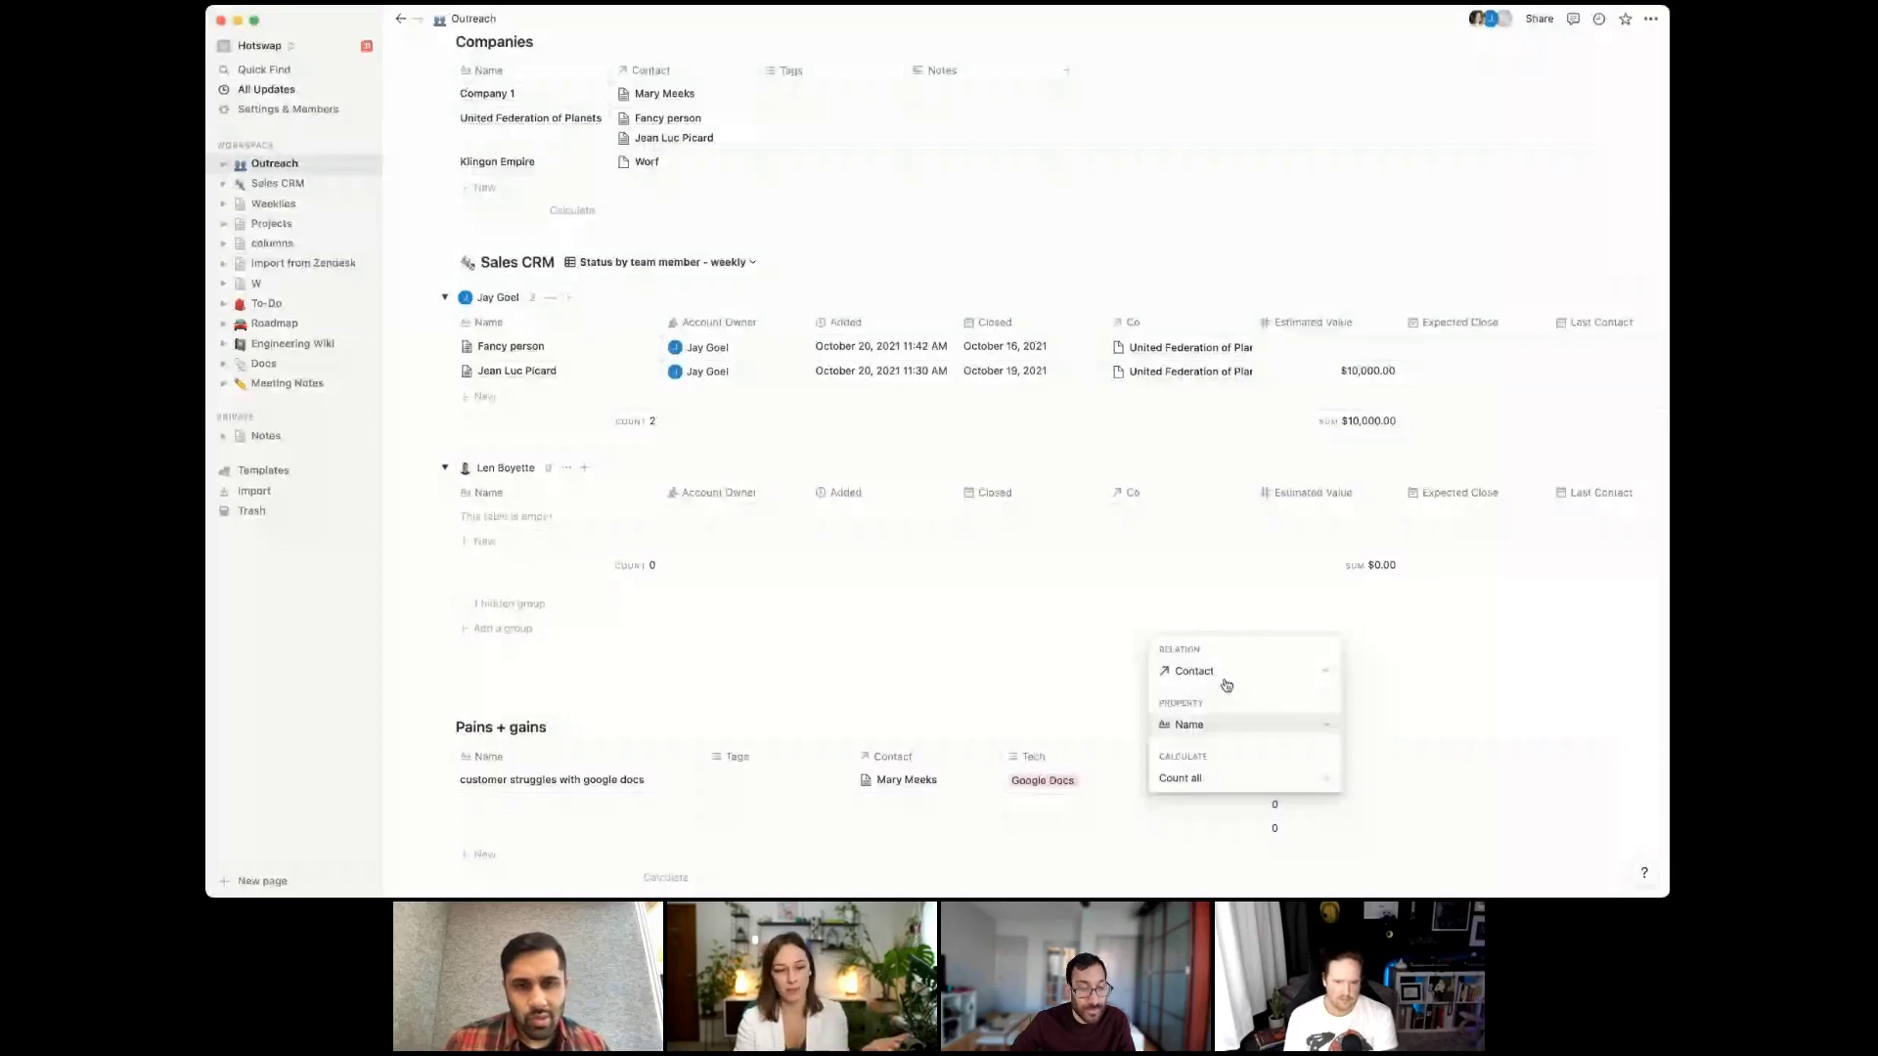
{"action": "key", "text": "Escape"}
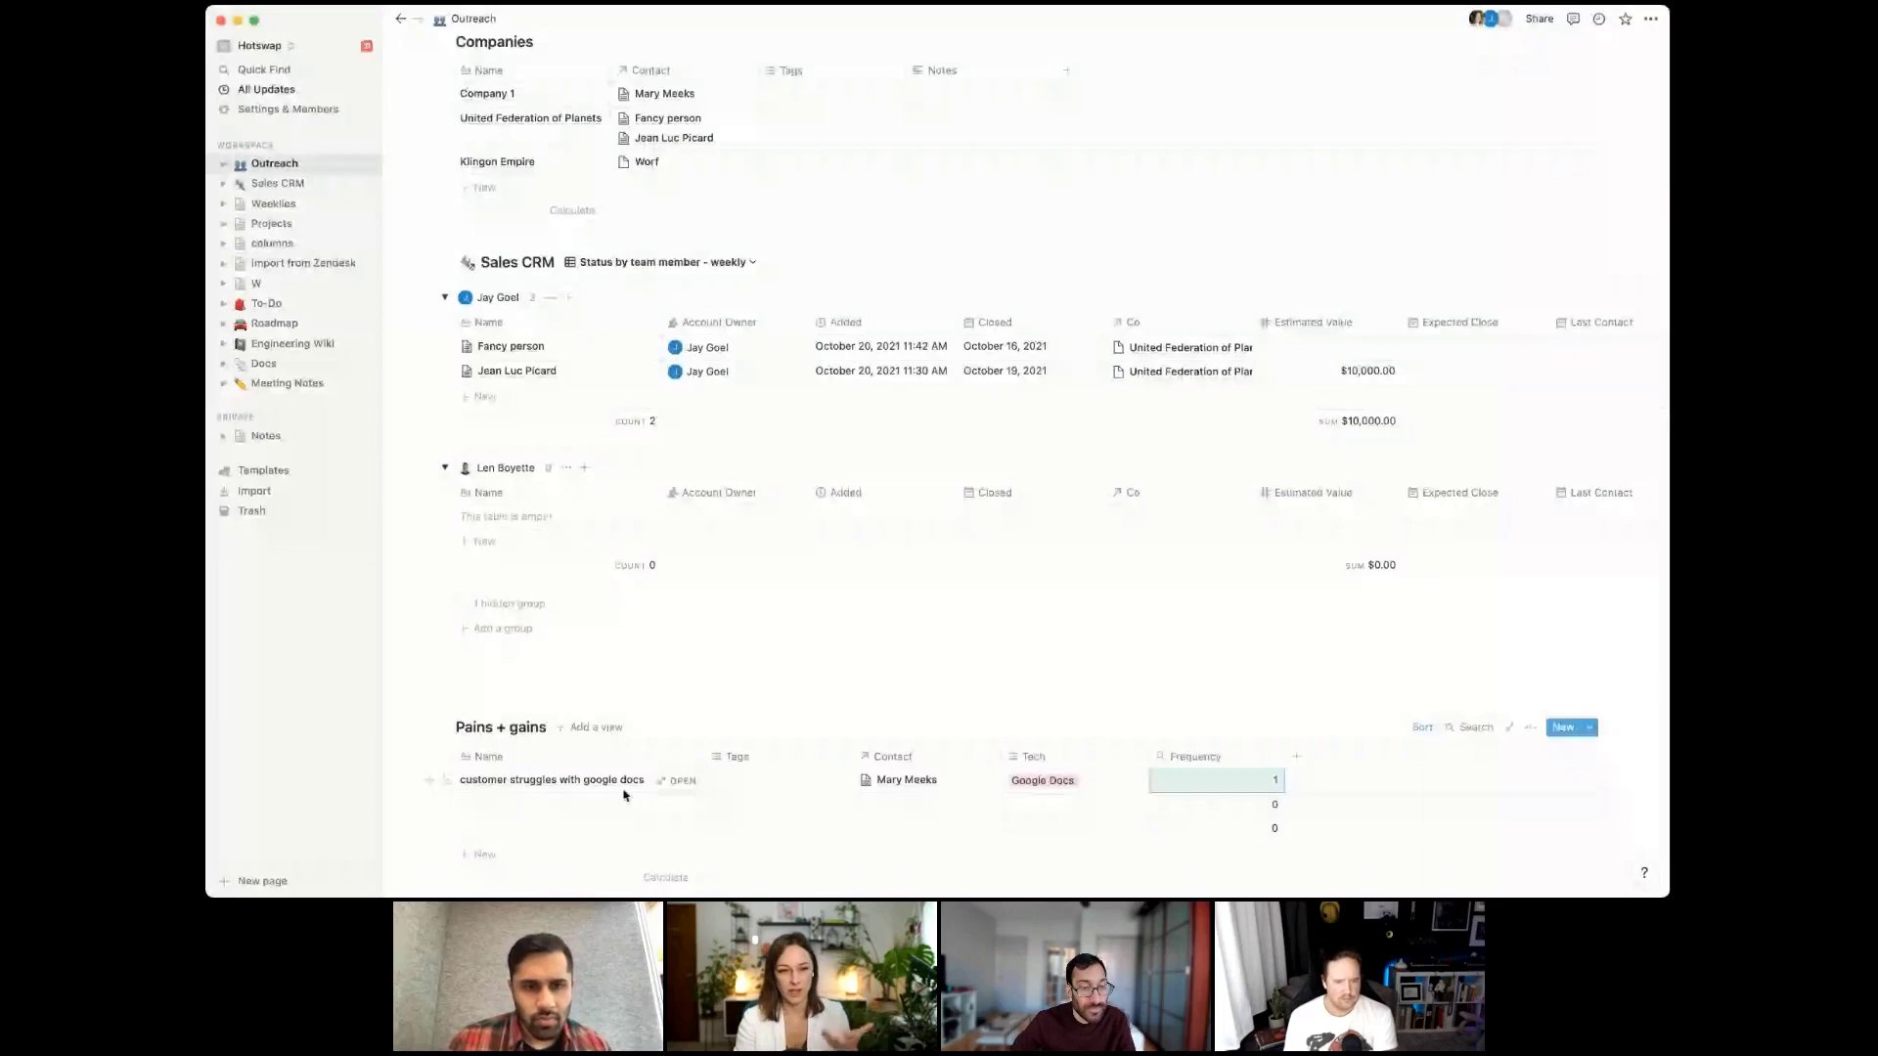
{"action": "left_click", "coordinate": [1223, 779]}
{"action": "left_click", "coordinate": [1240, 724]}
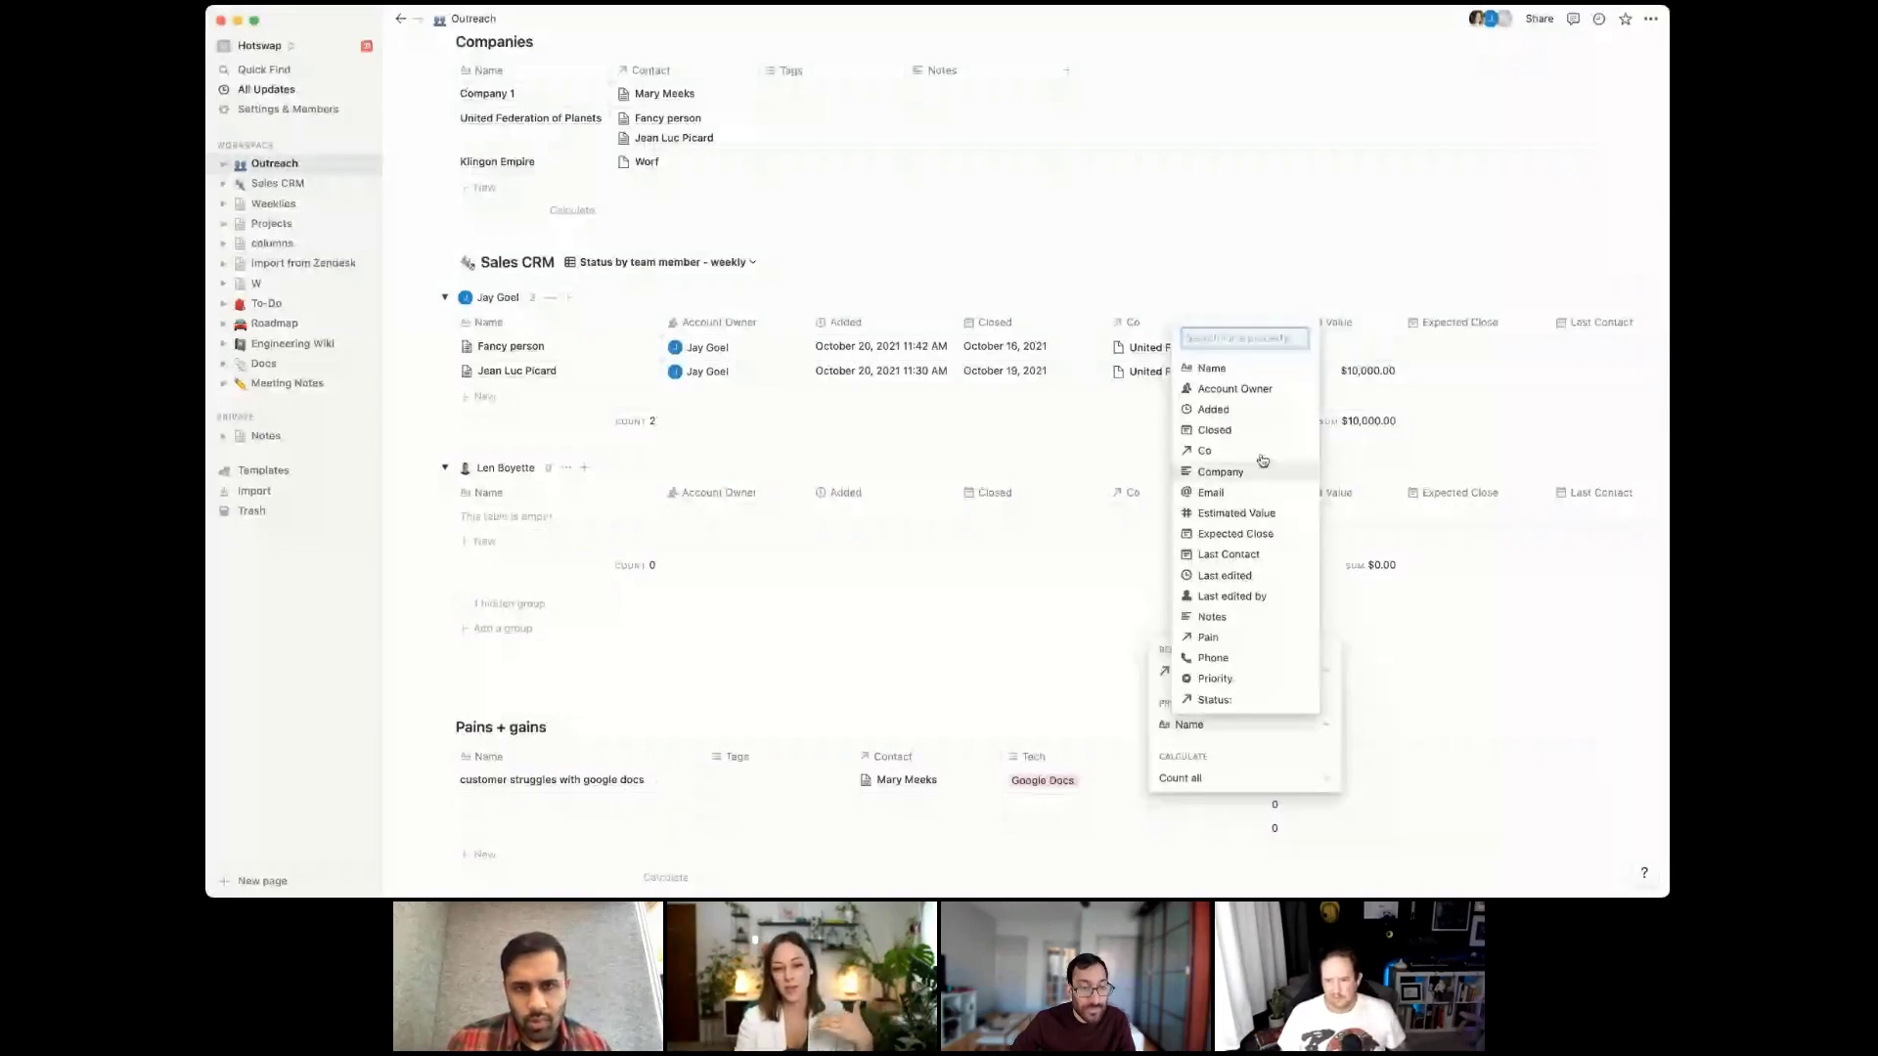
{"action": "left_click", "coordinate": [1203, 725]}
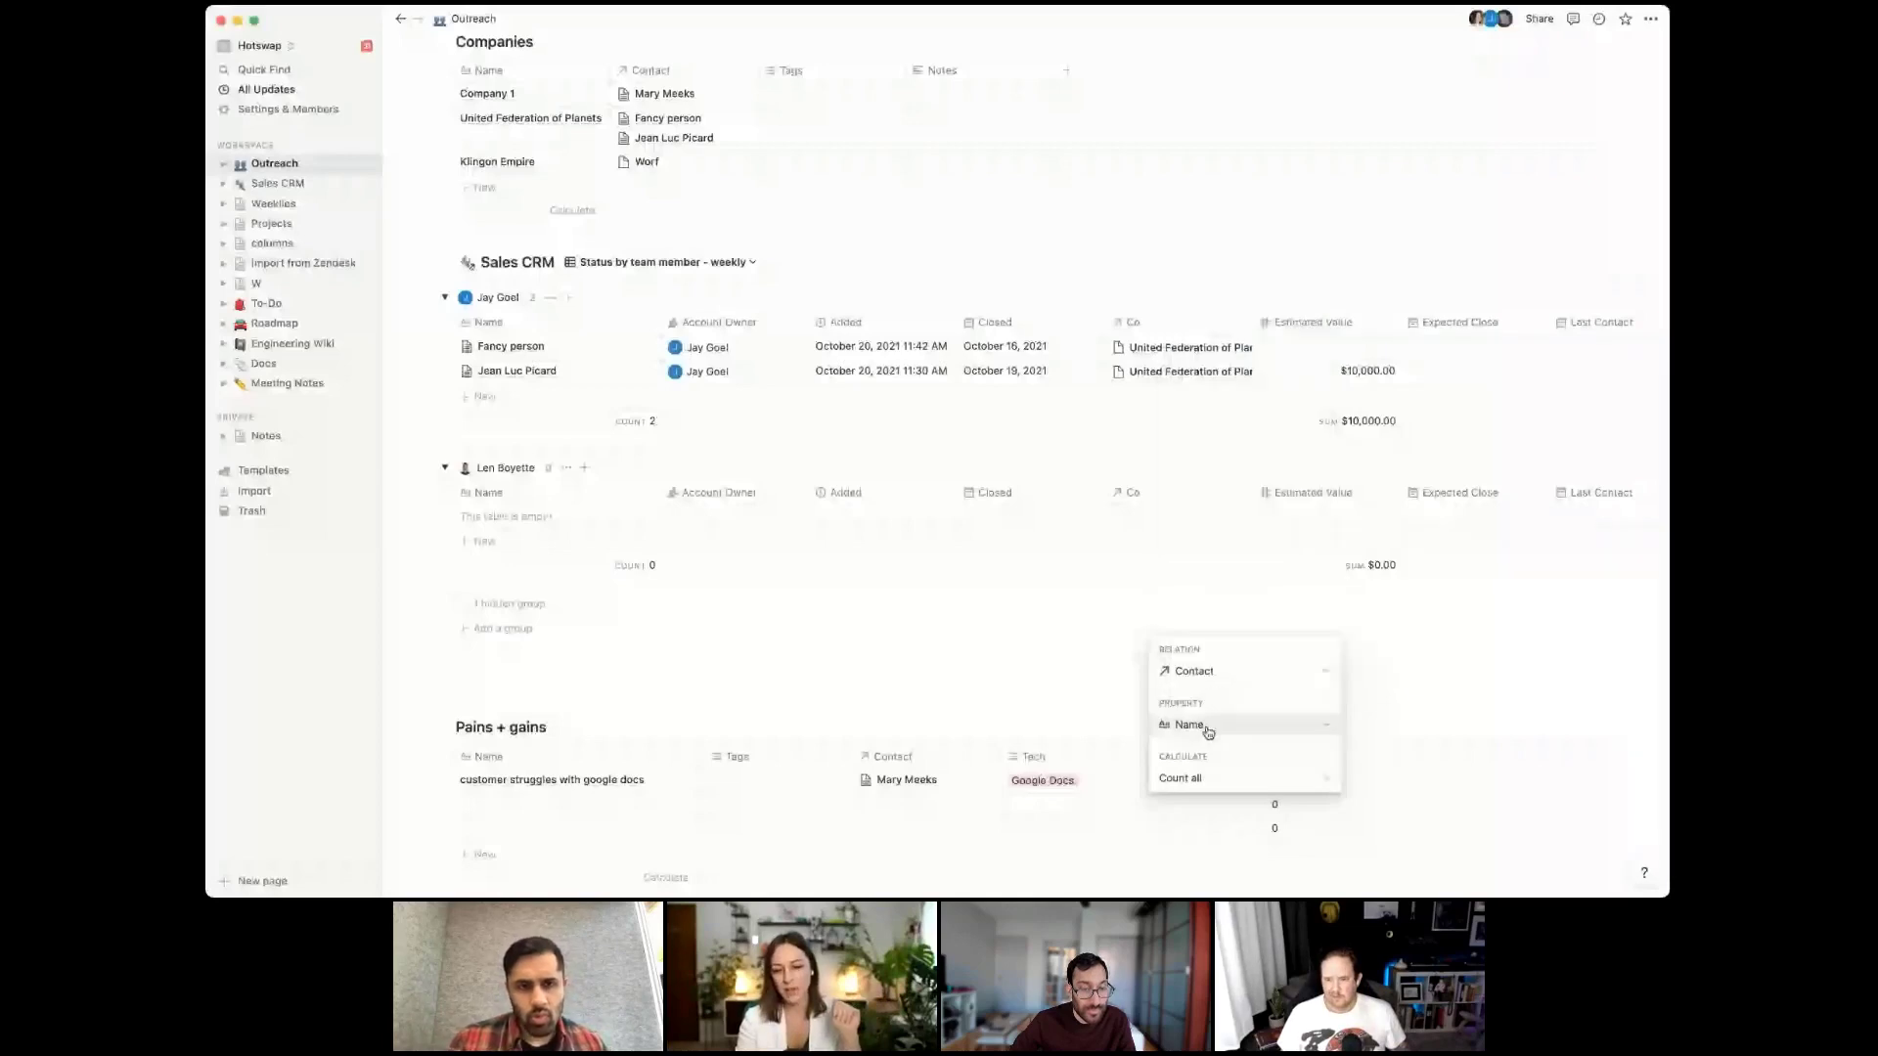
{"action": "left_click", "coordinate": [1213, 778]}
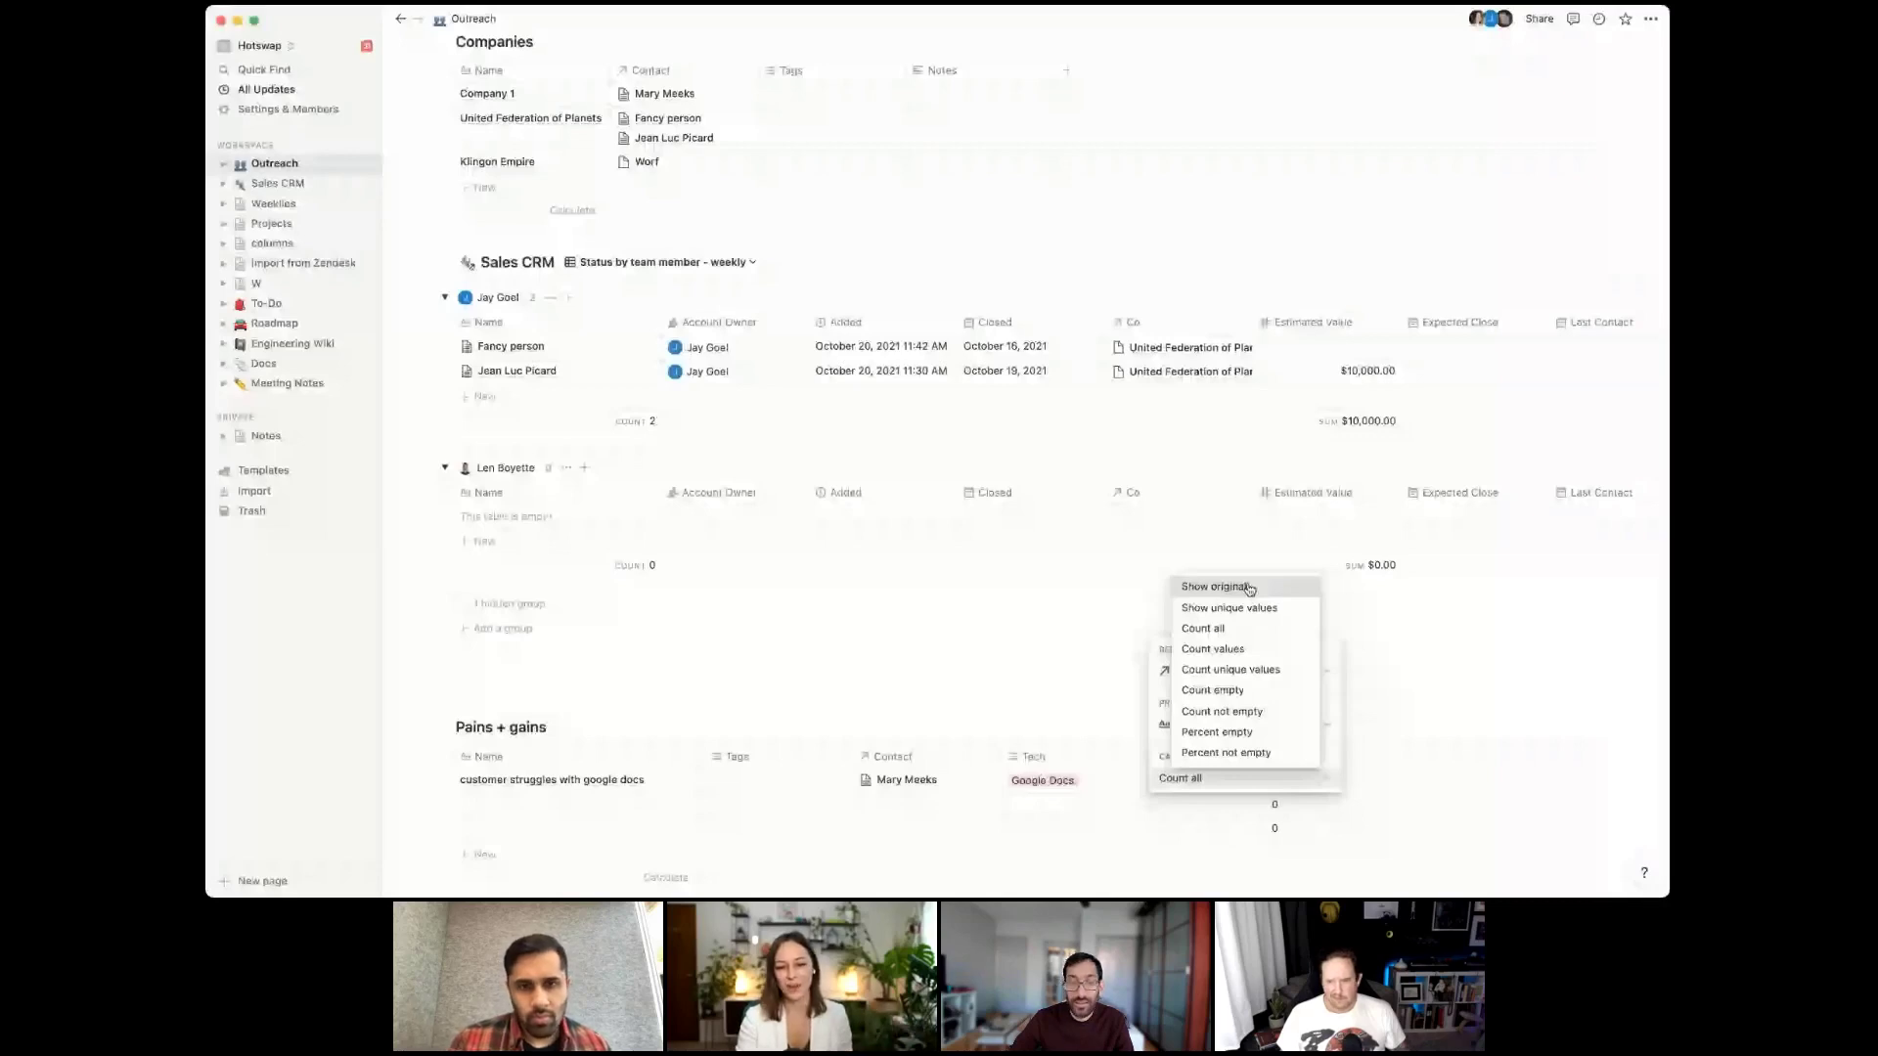
{"action": "left_click", "coordinate": [1249, 589]}
{"action": "left_click", "coordinate": [1267, 802]}
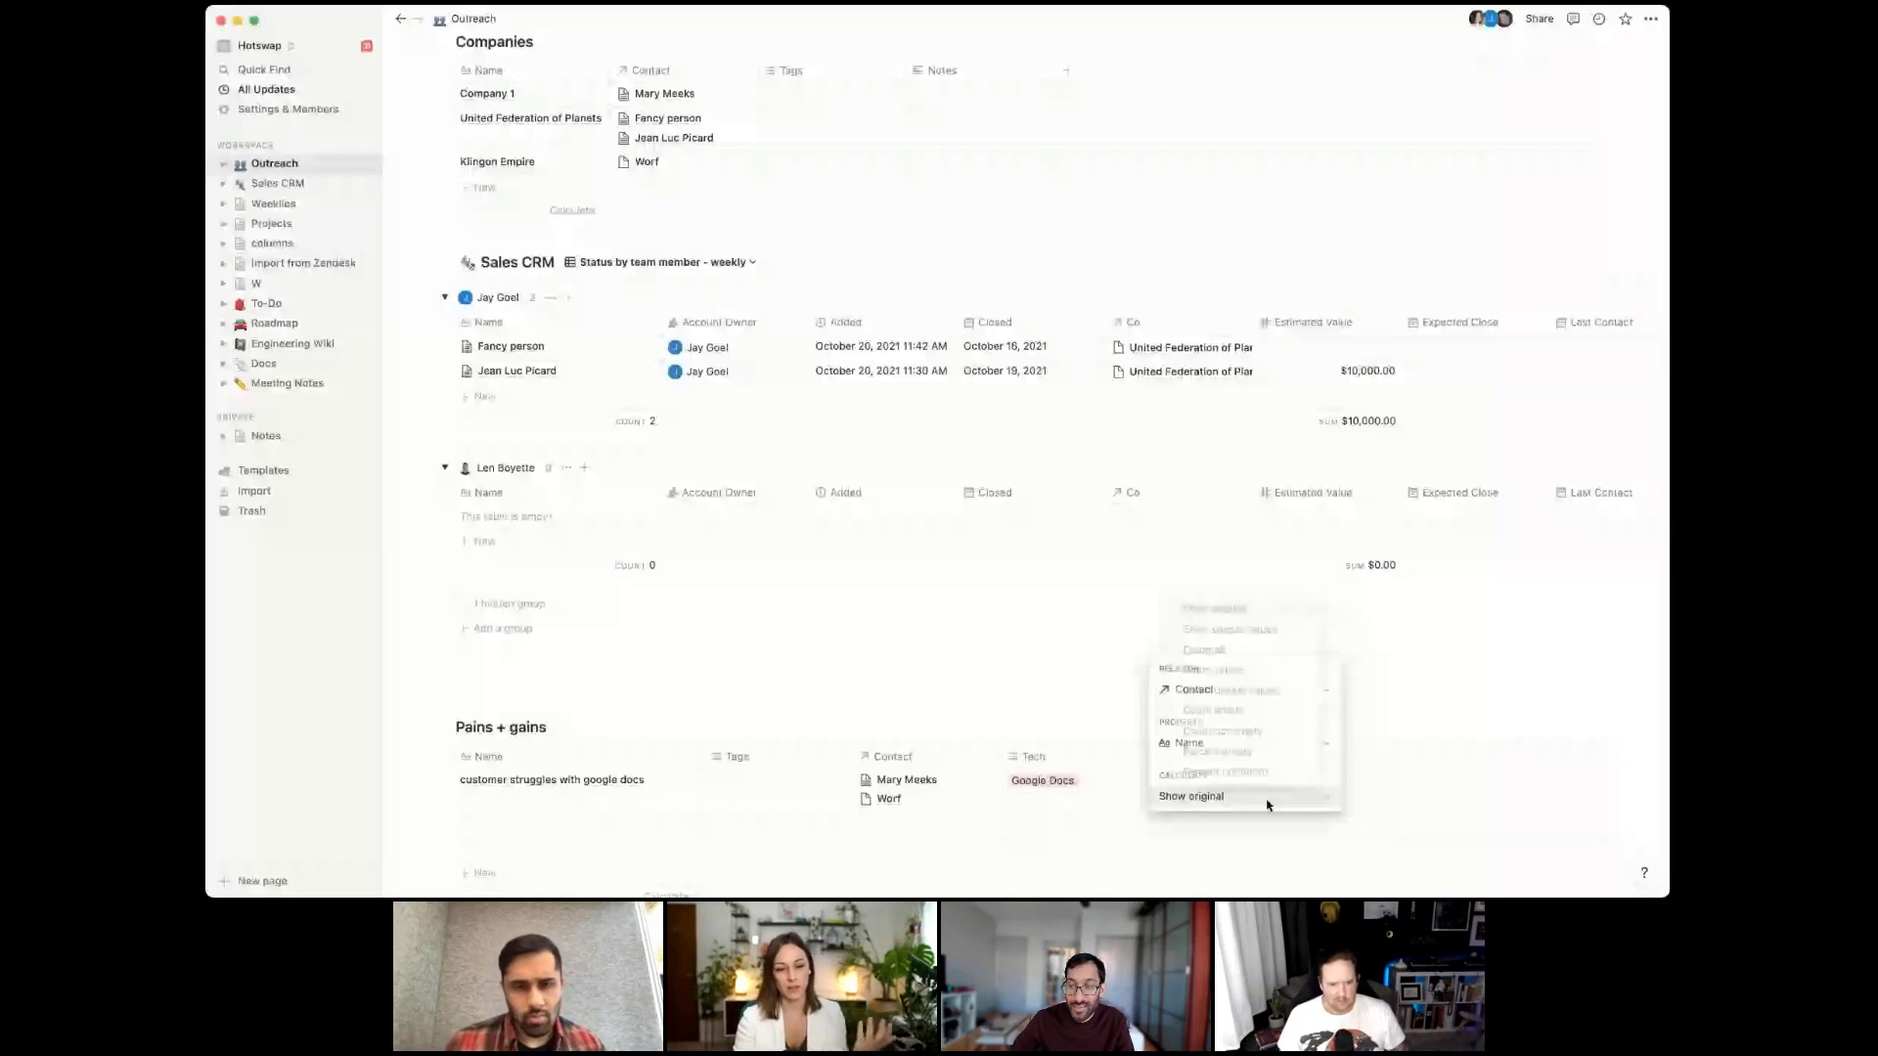
{"action": "key", "text": "Escape"}
{"action": "scroll", "coordinate": [1087, 676], "scroll_direction": "down", "scroll_amount": 2}
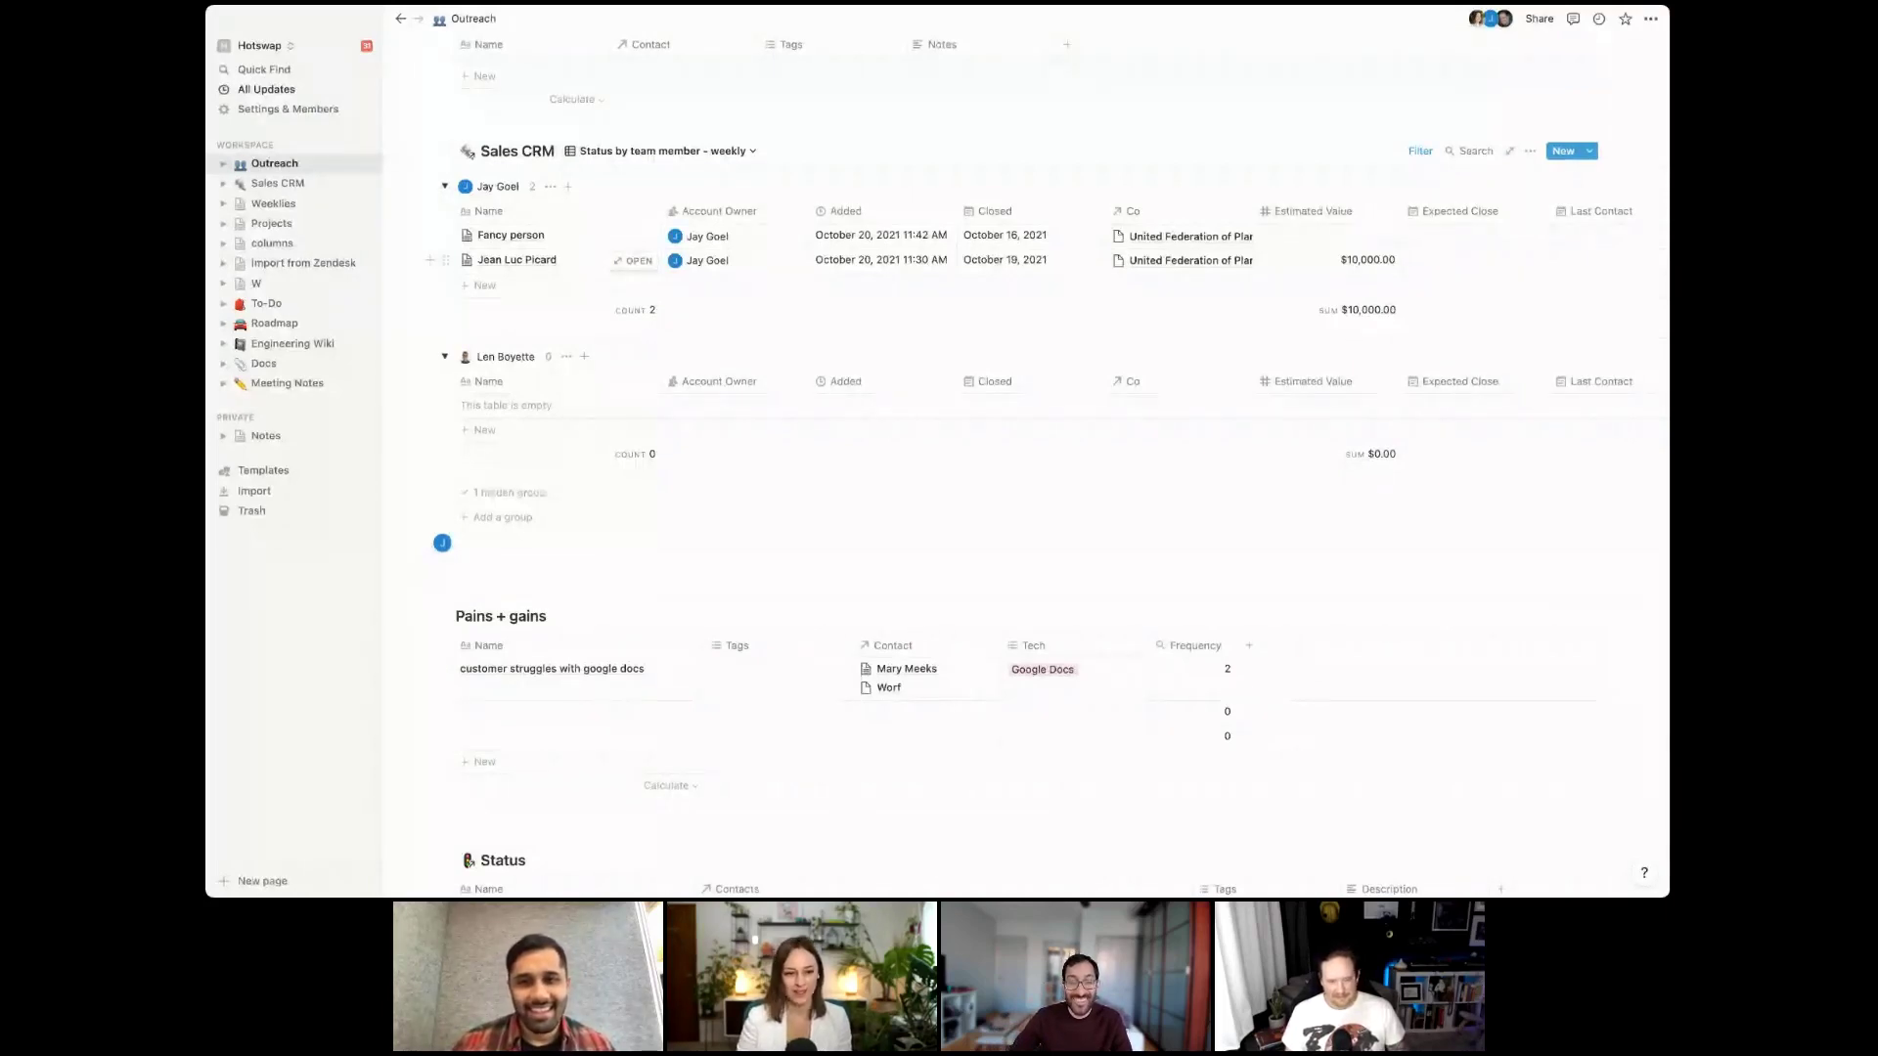
Add a Notes column to the Pains + gains table
{"action": "left_click", "coordinate": [1249, 645]}
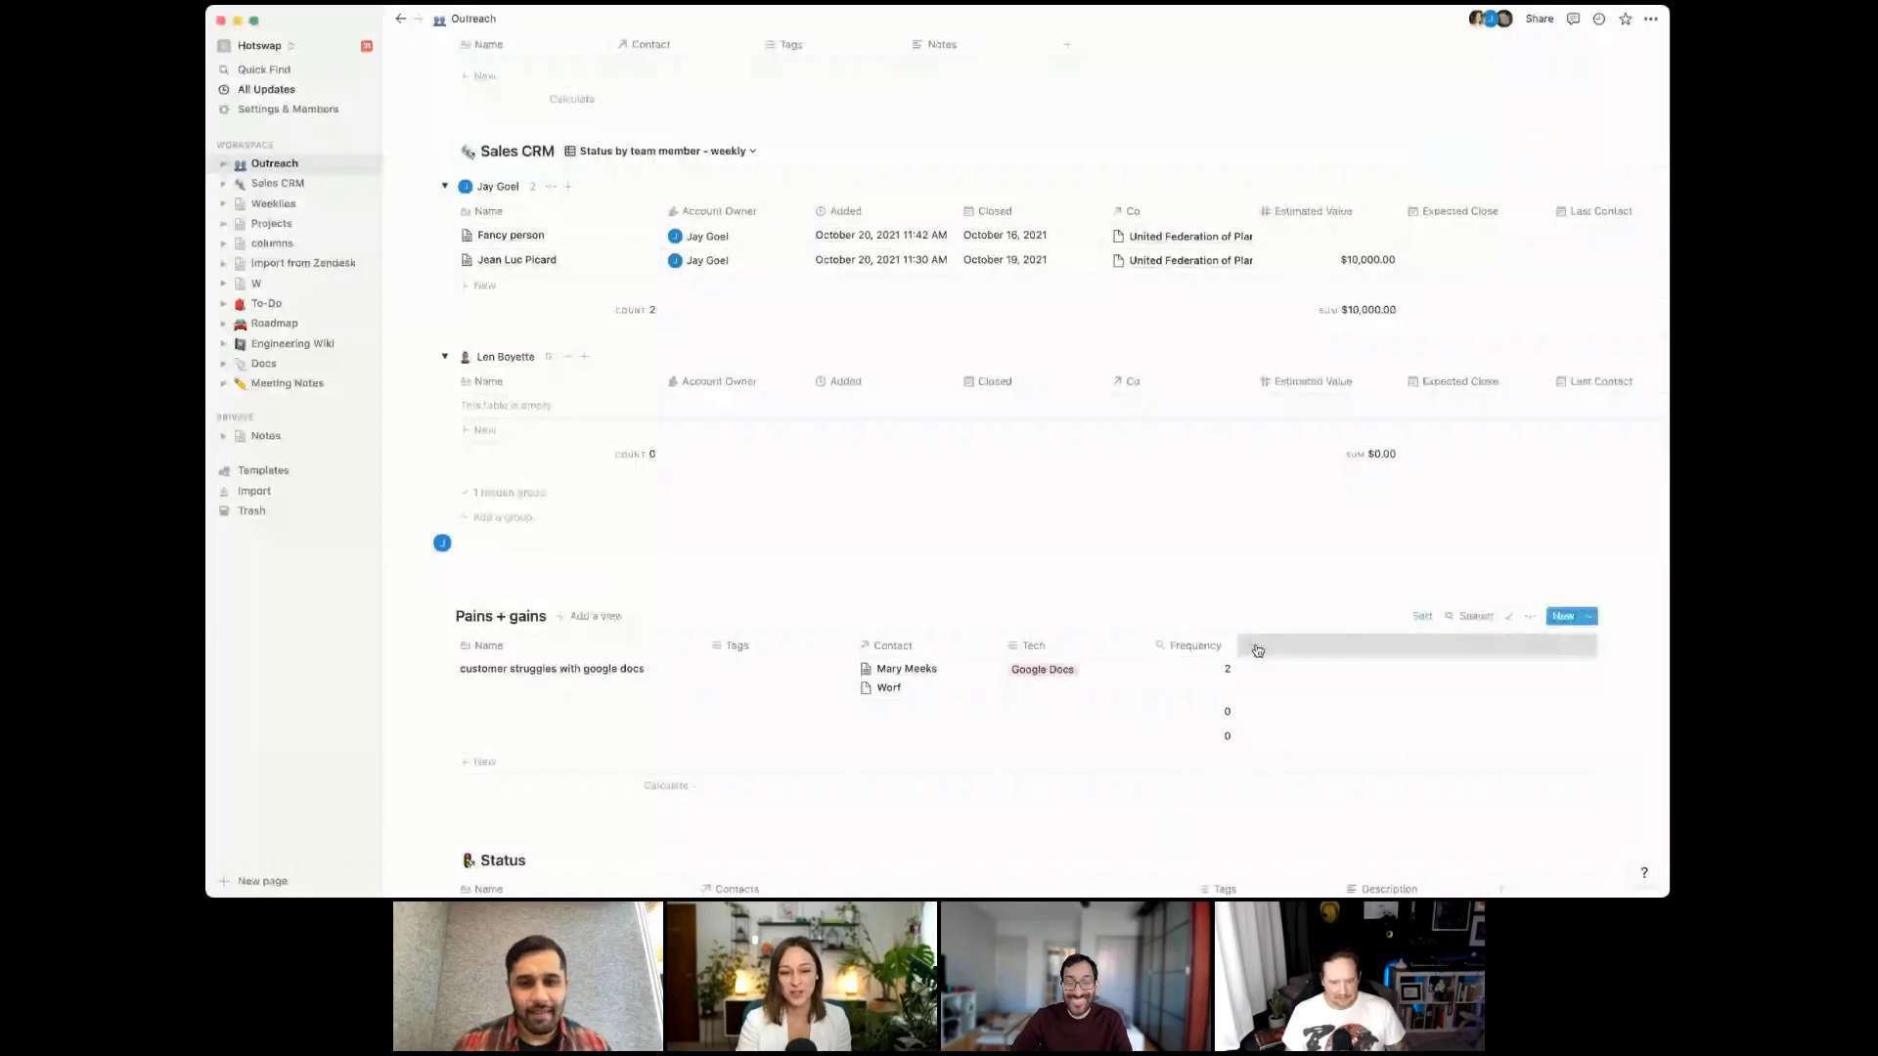
{"action": "mouse_move", "coordinate": [1328, 453]}
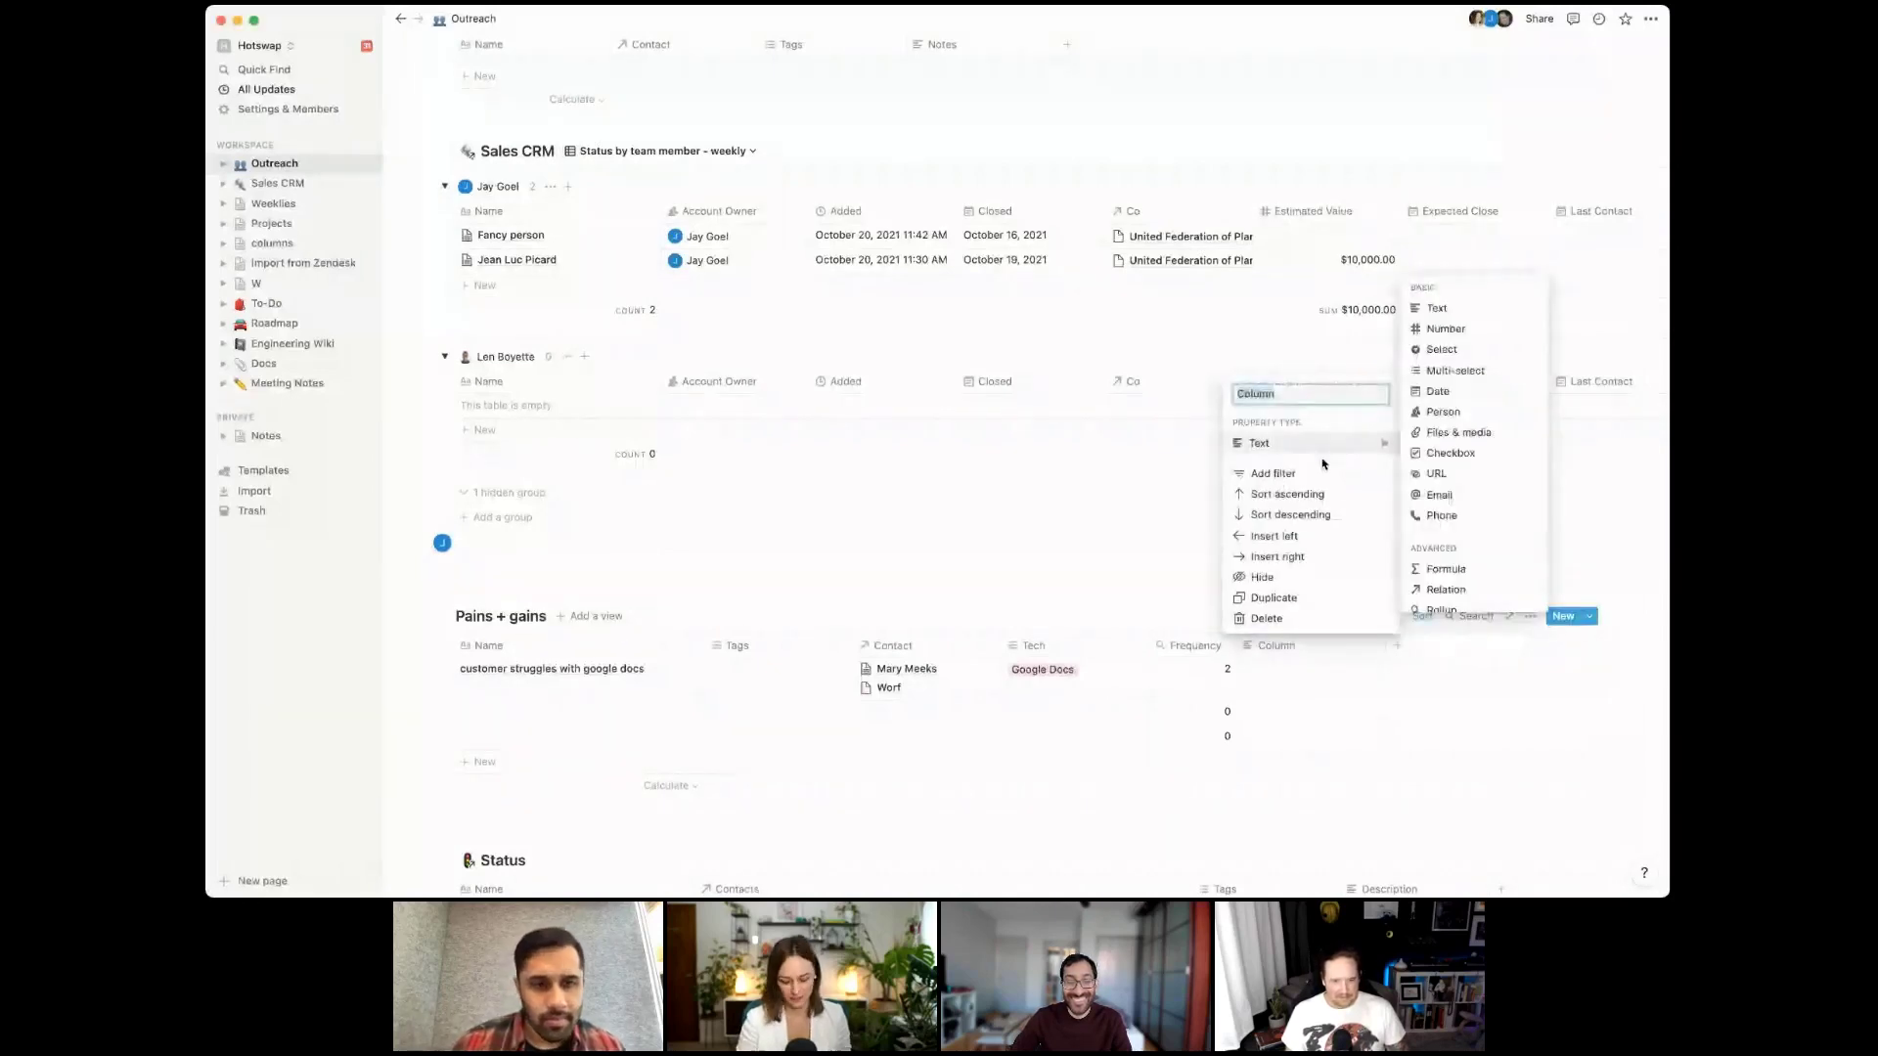
{"action": "type", "text": "Notes"}
{"action": "key", "text": "Return"}
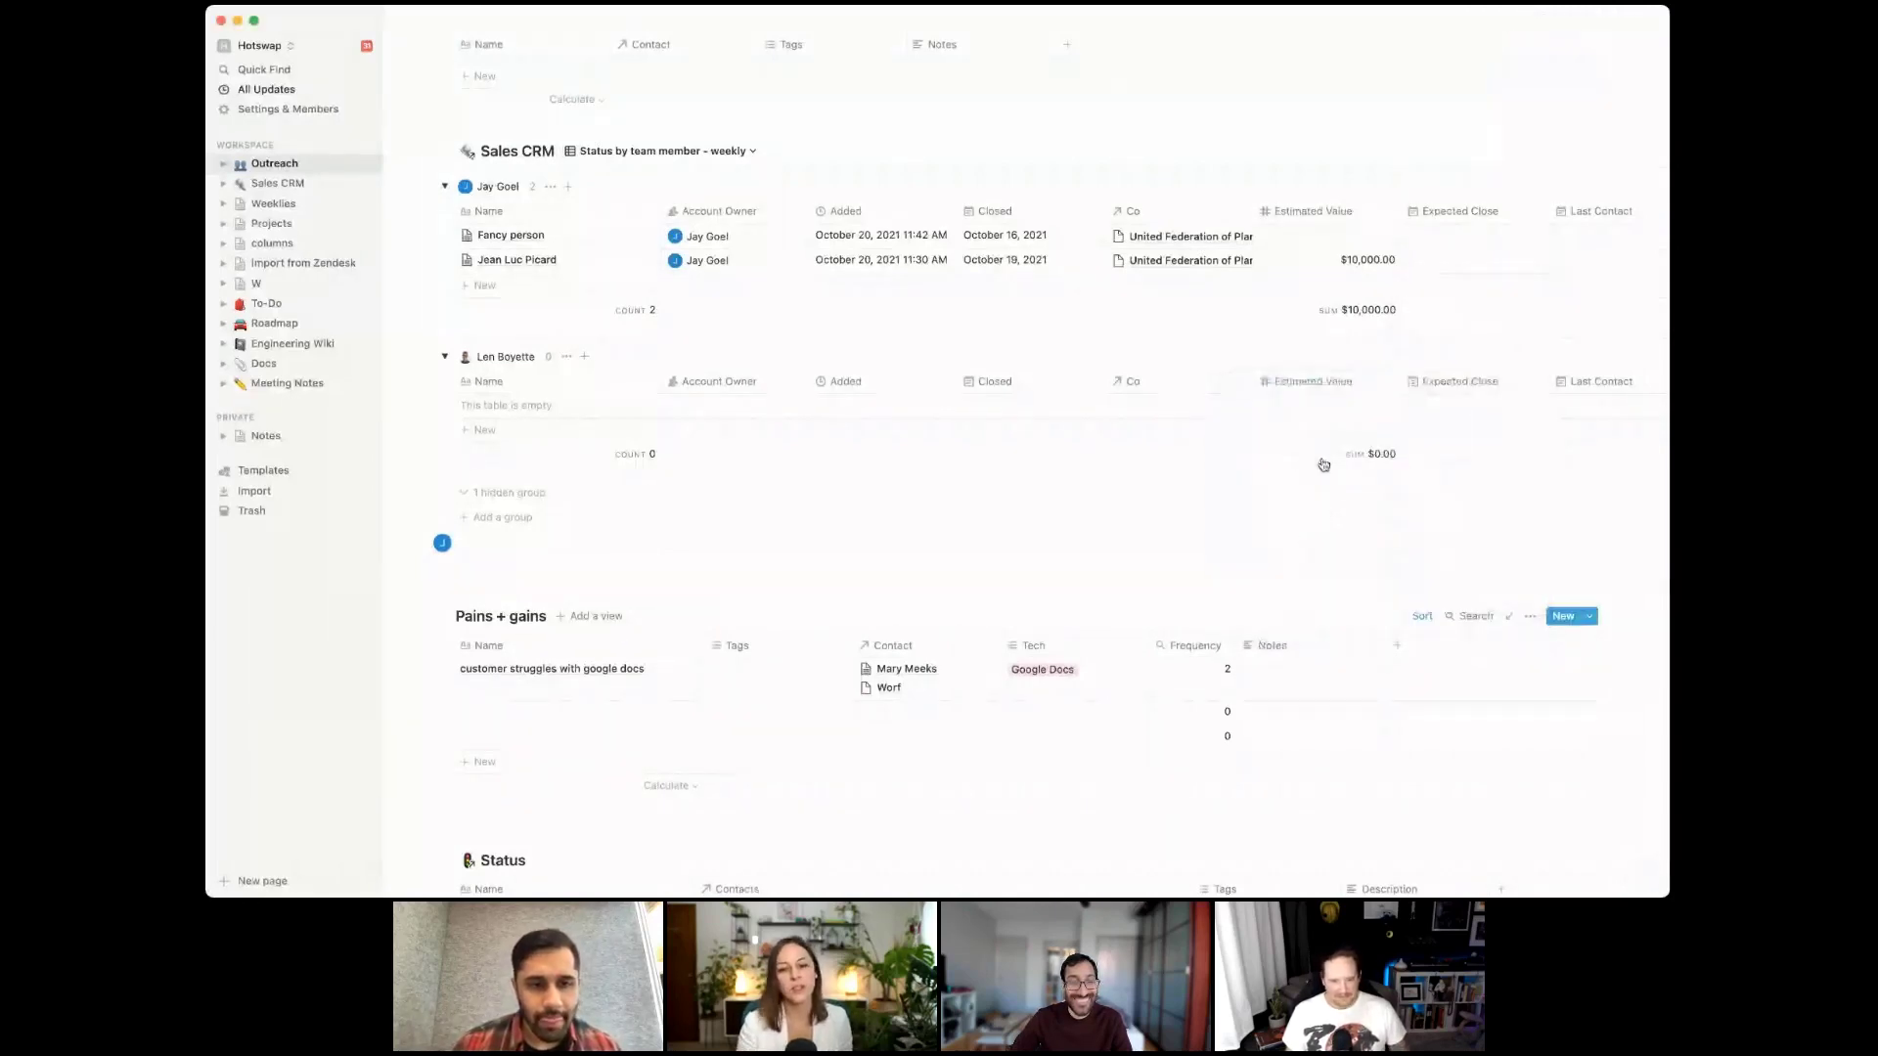
Enter 'Remember' as the first pain's note and start a new column named Tag
{"action": "left_click", "coordinate": [1398, 669]}
{"action": "type", "text": "Re"}
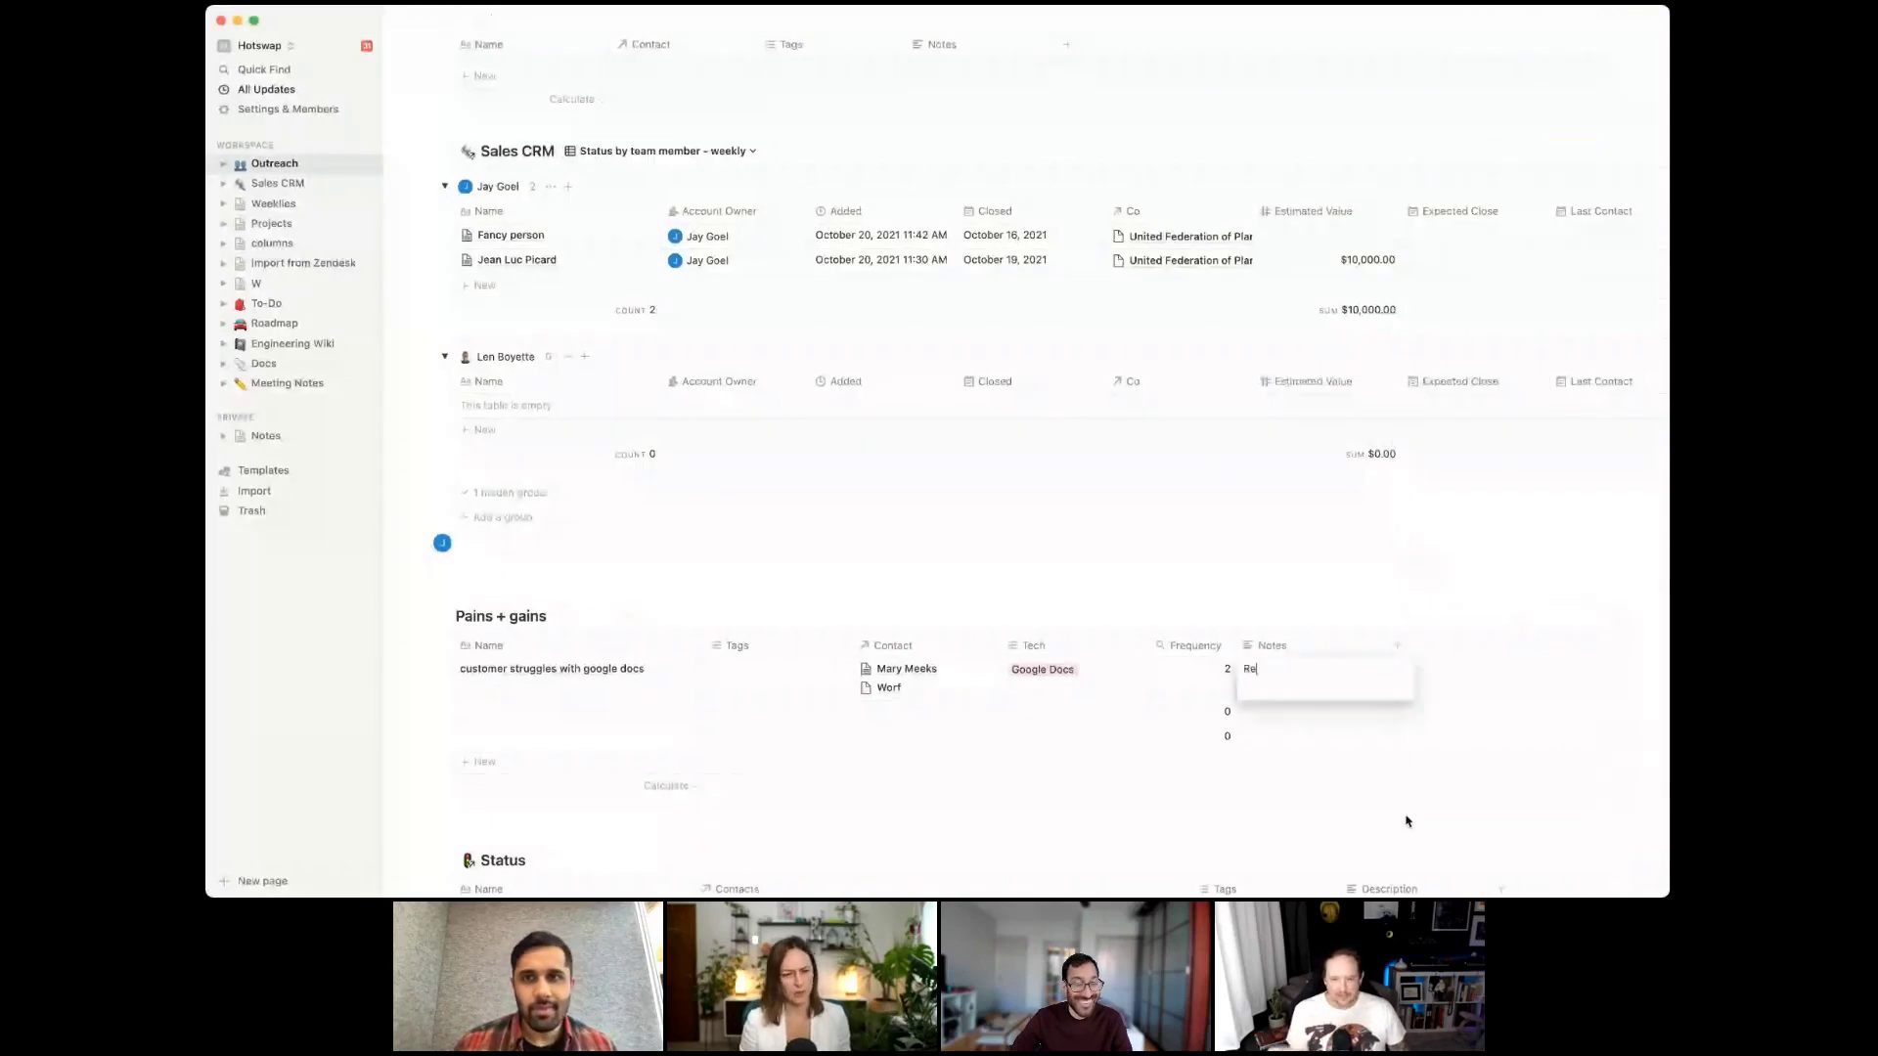
{"action": "type", "text": "member"}
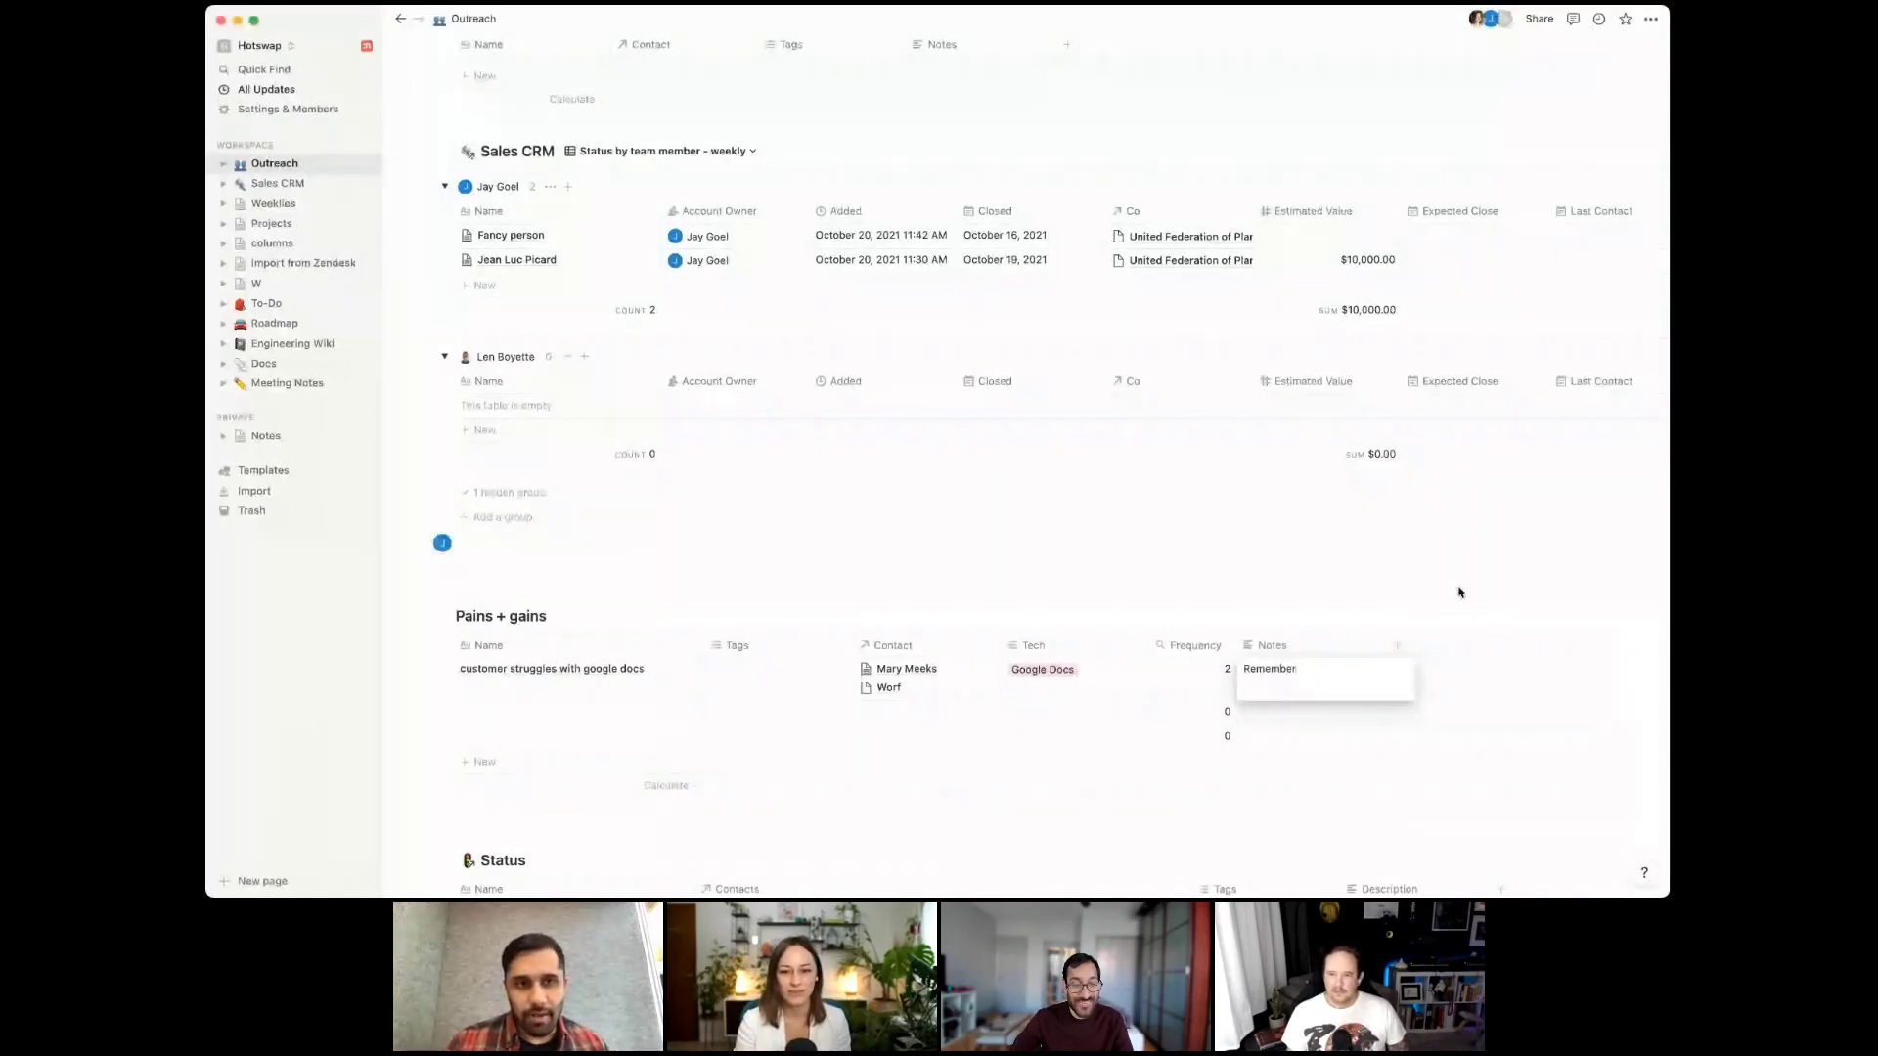
{"action": "key", "text": "Escape"}
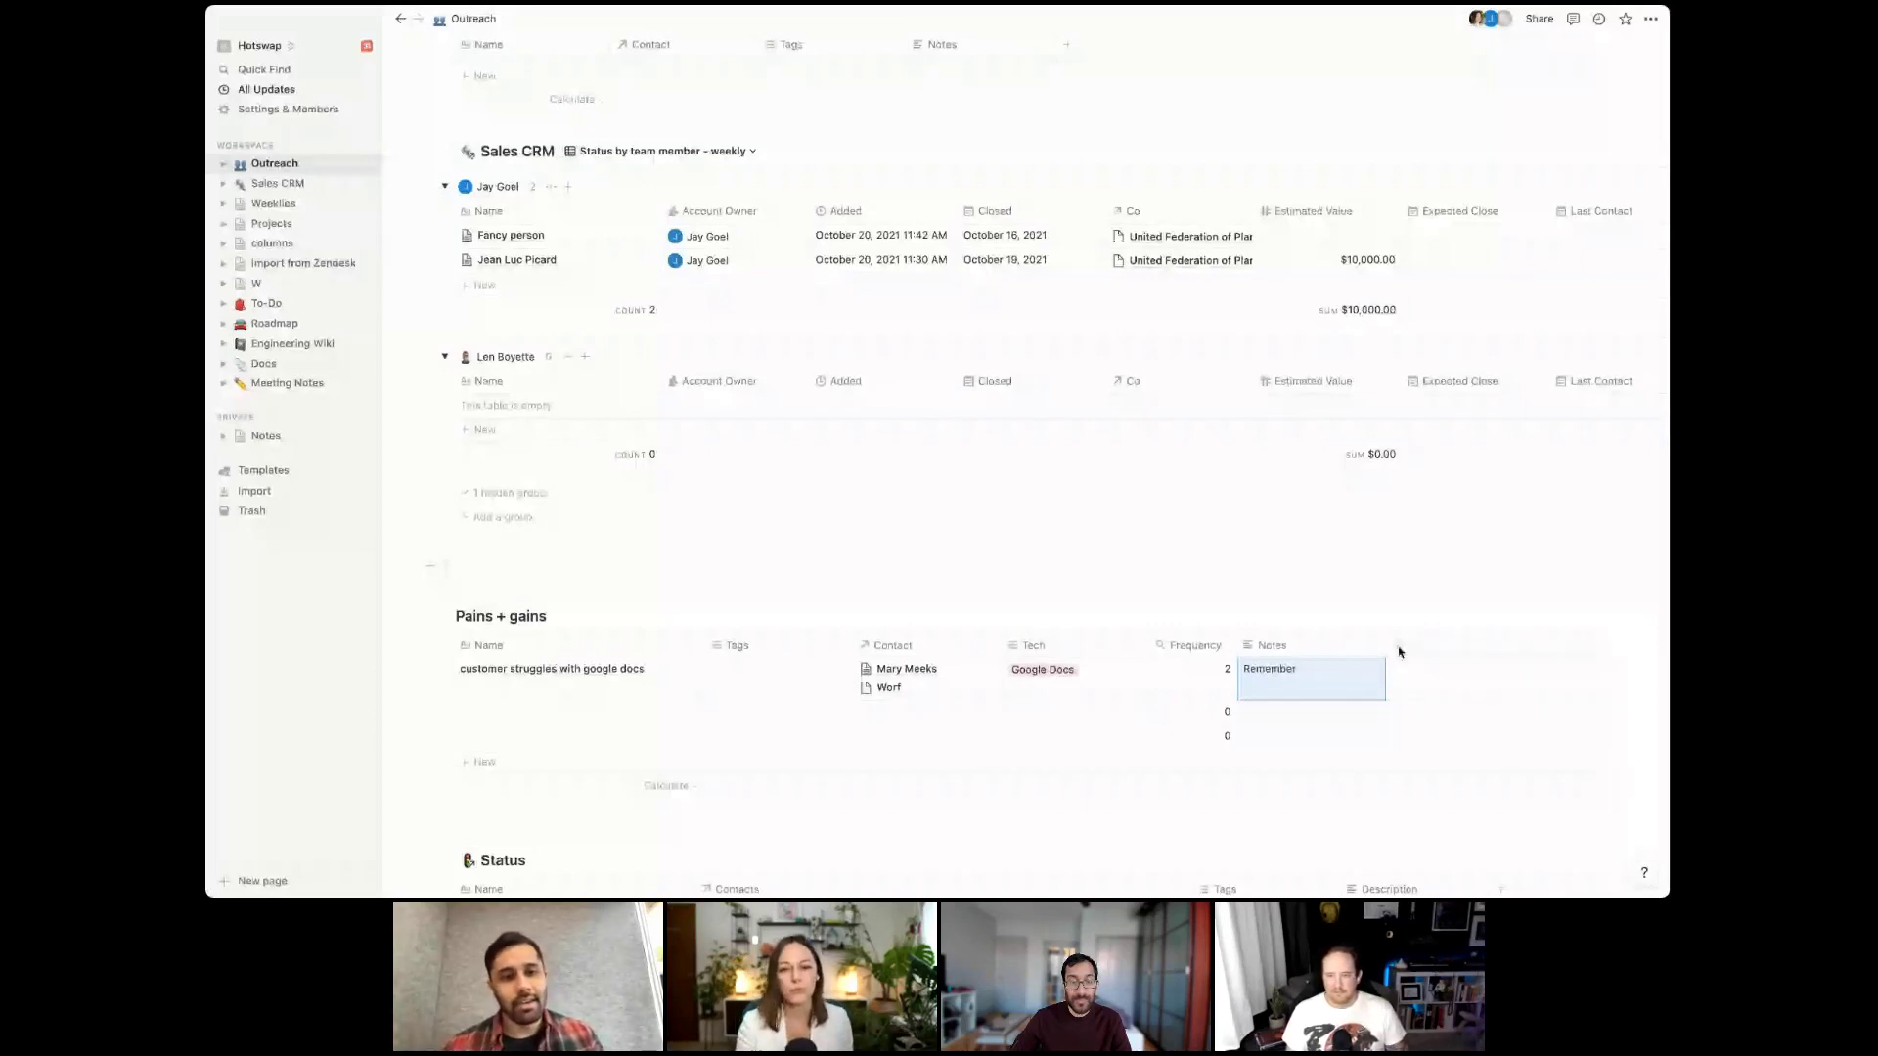
{"action": "left_click", "coordinate": [1398, 649]}
{"action": "type", "text": "Tag"}
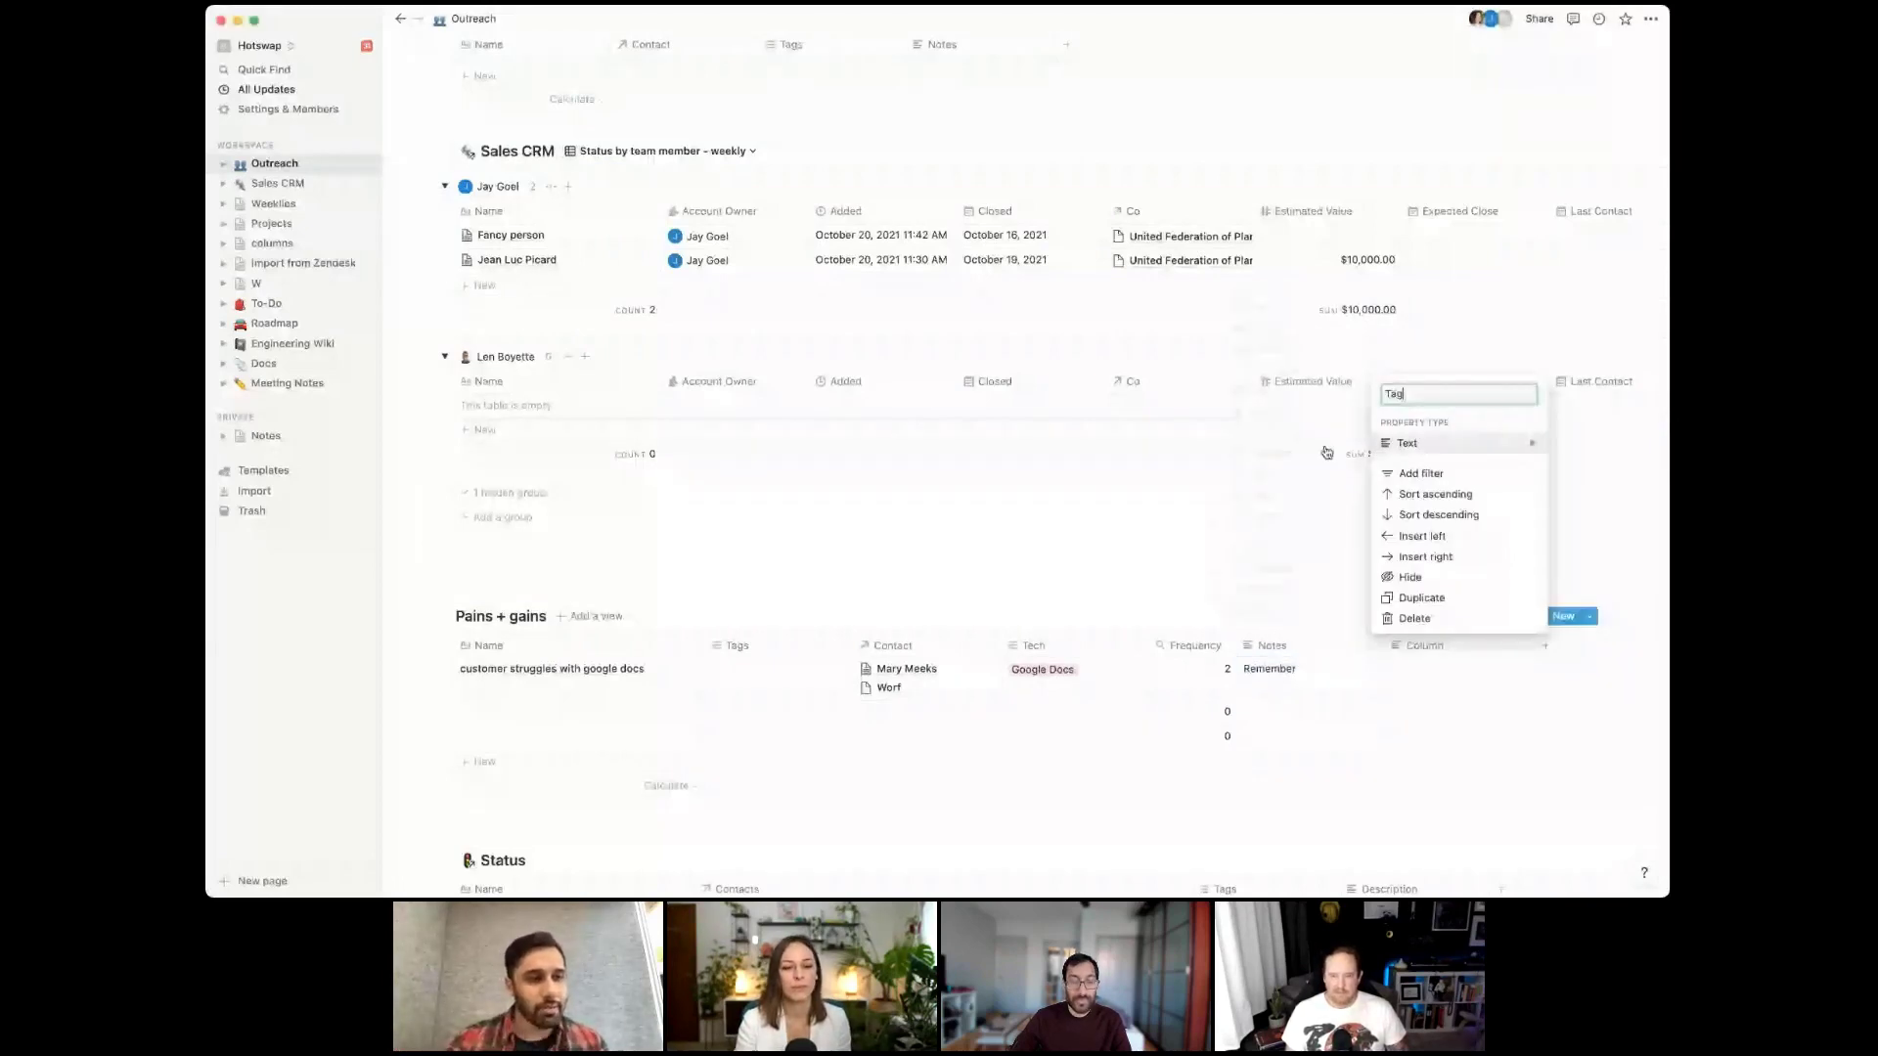
Confirm the Tag column and tag the Google Docs struggle row with a new Theme option
{"action": "key", "text": "Return"}
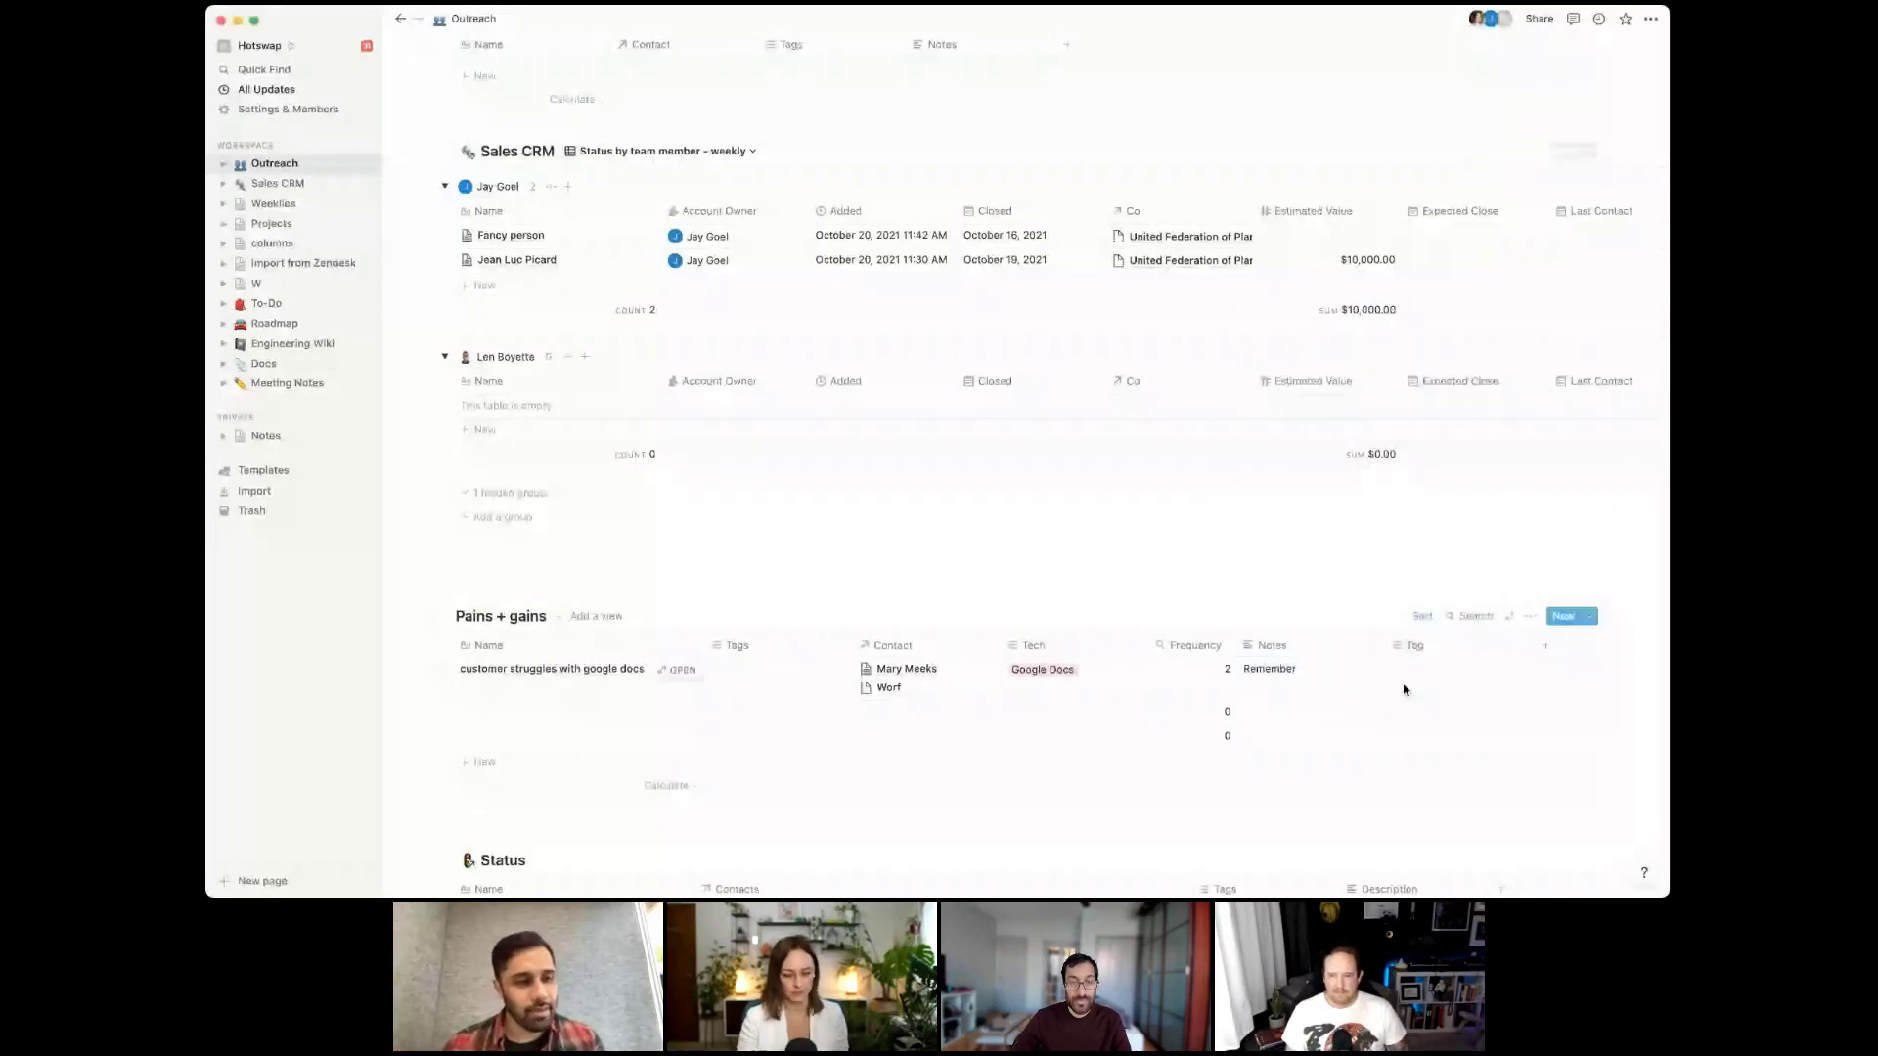
{"action": "left_click", "coordinate": [1422, 679]}
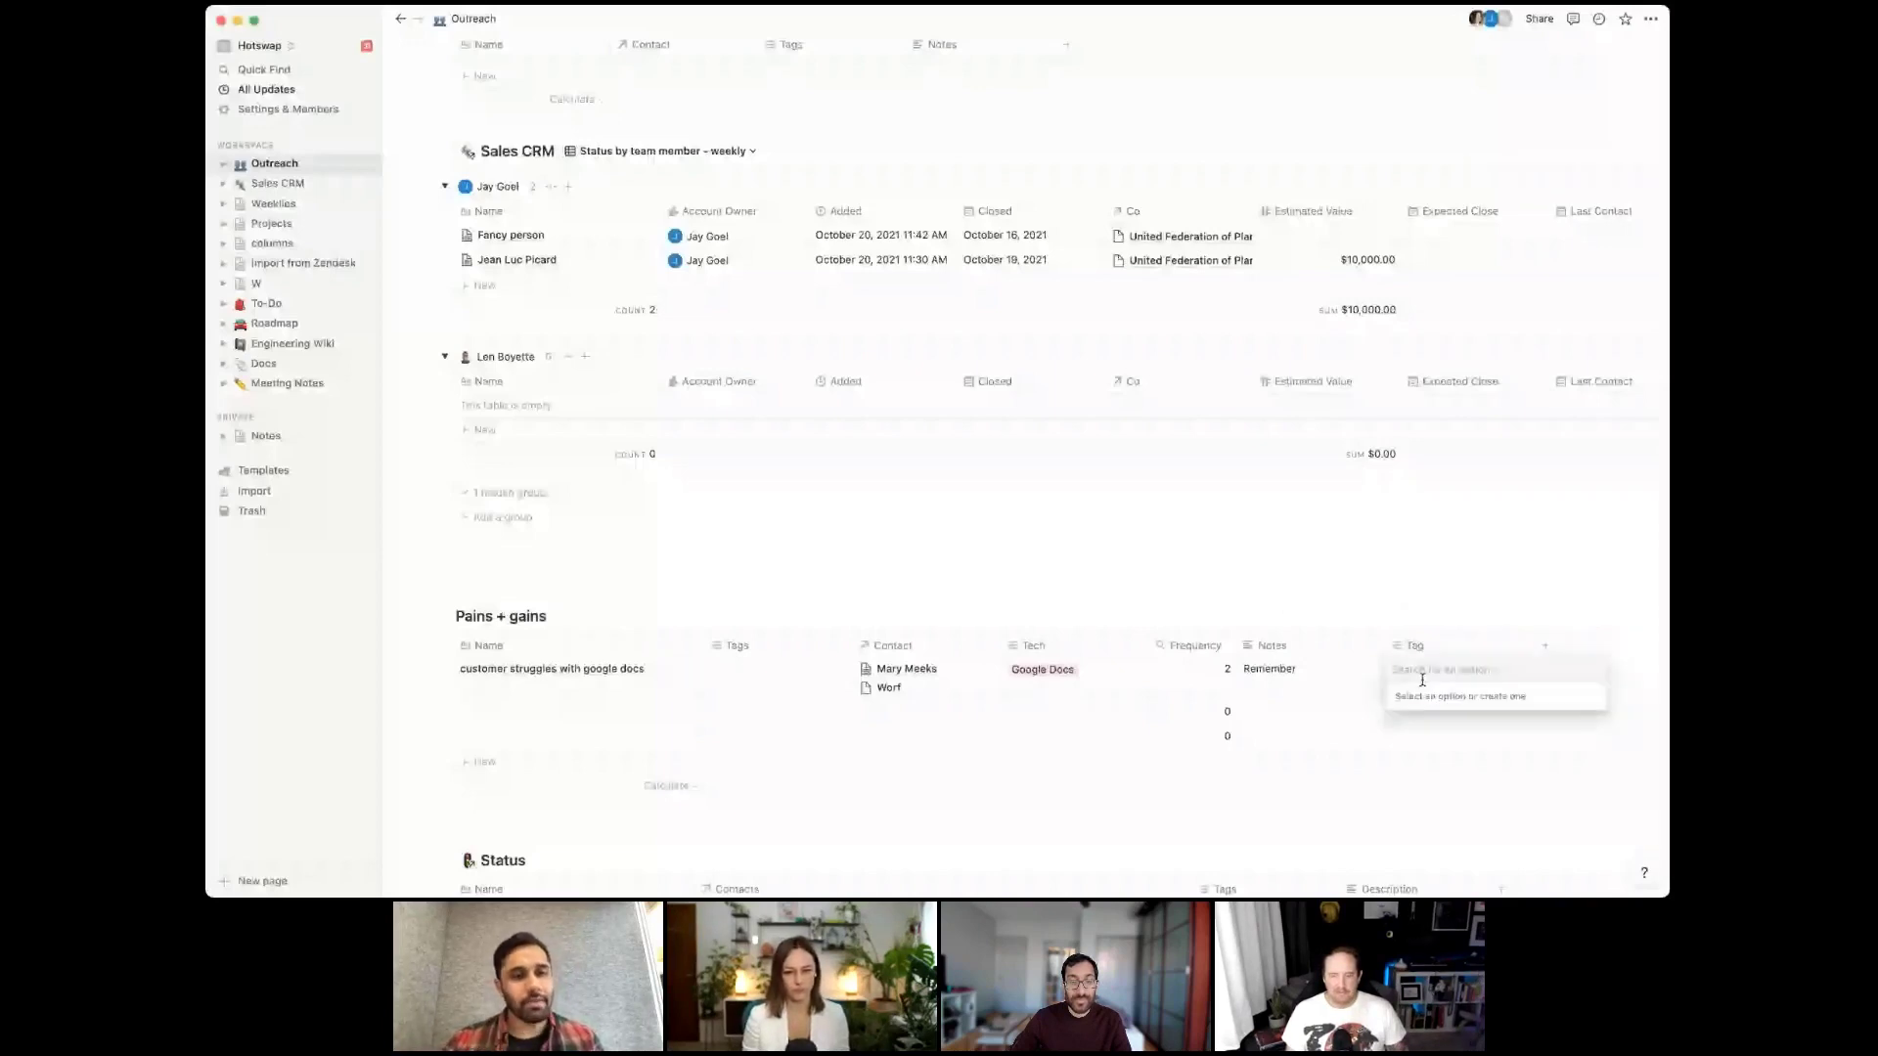
{"action": "type", "text": "Theme"}
{"action": "key", "text": "Return"}
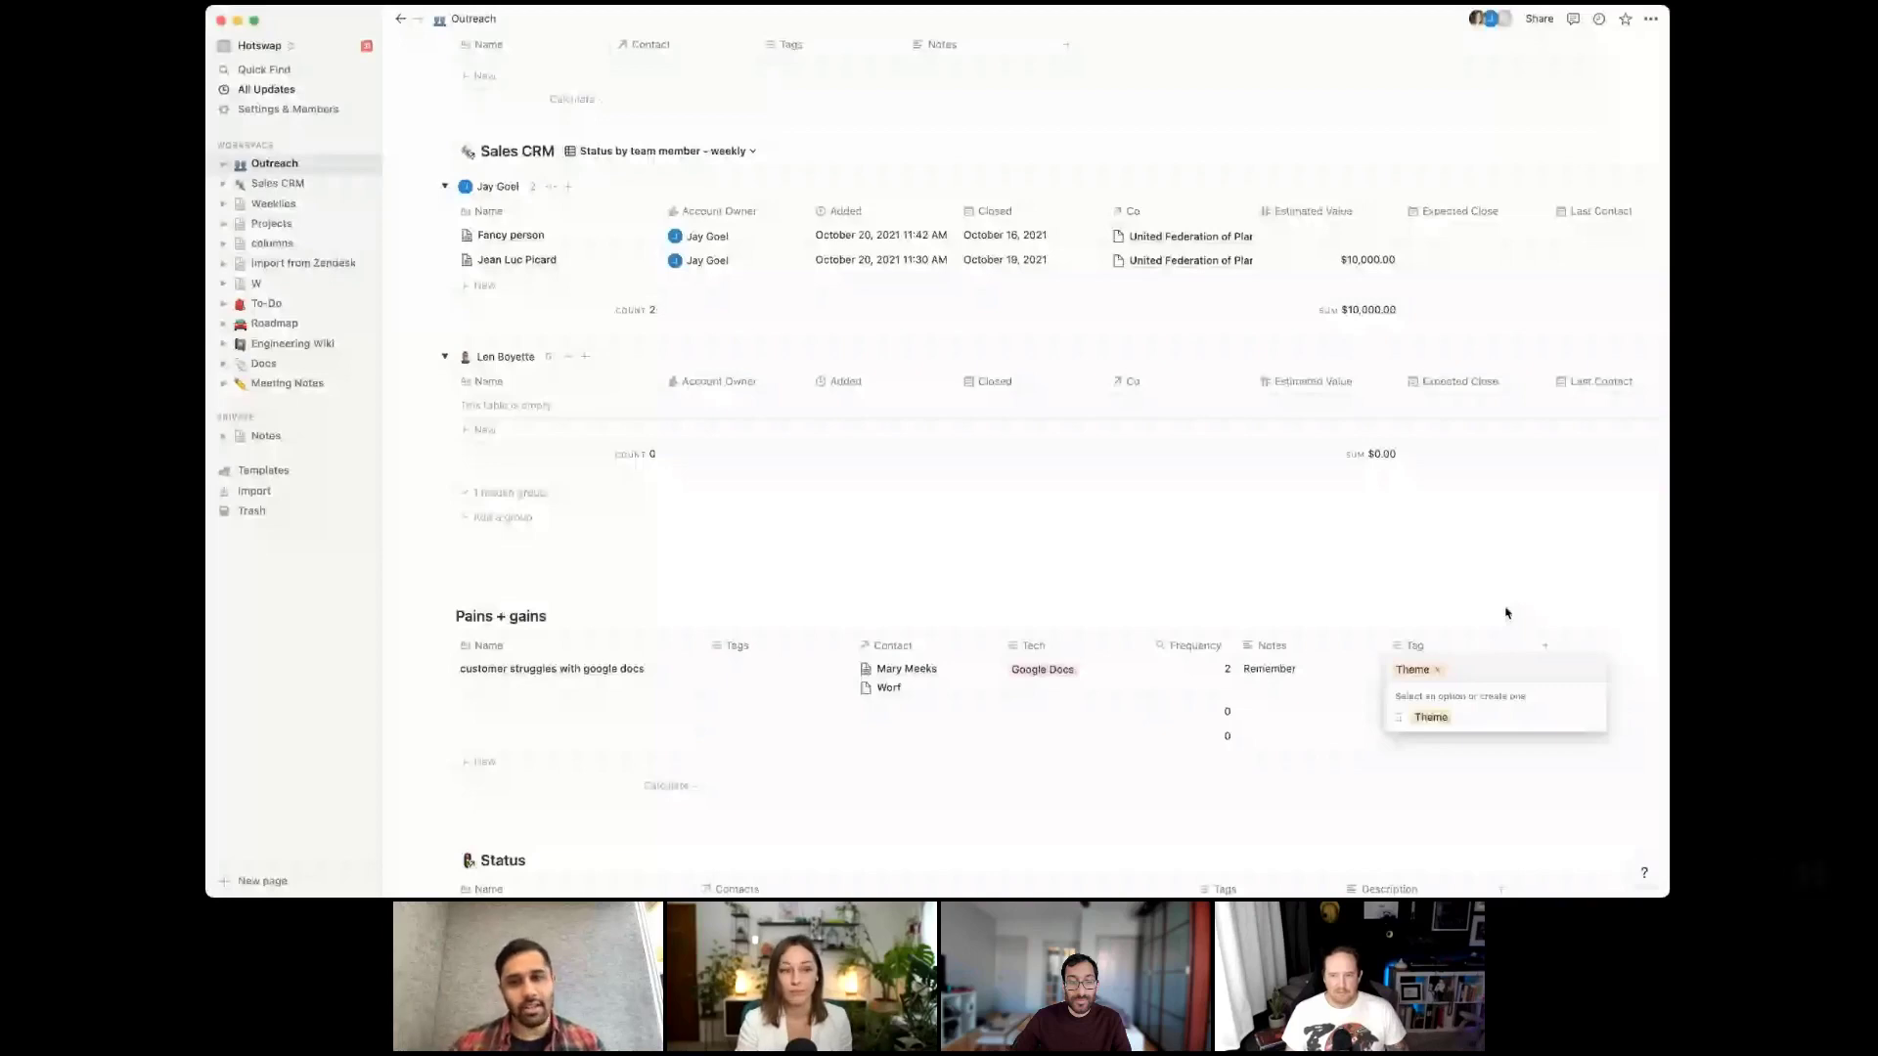
{"action": "key", "text": "Escape"}
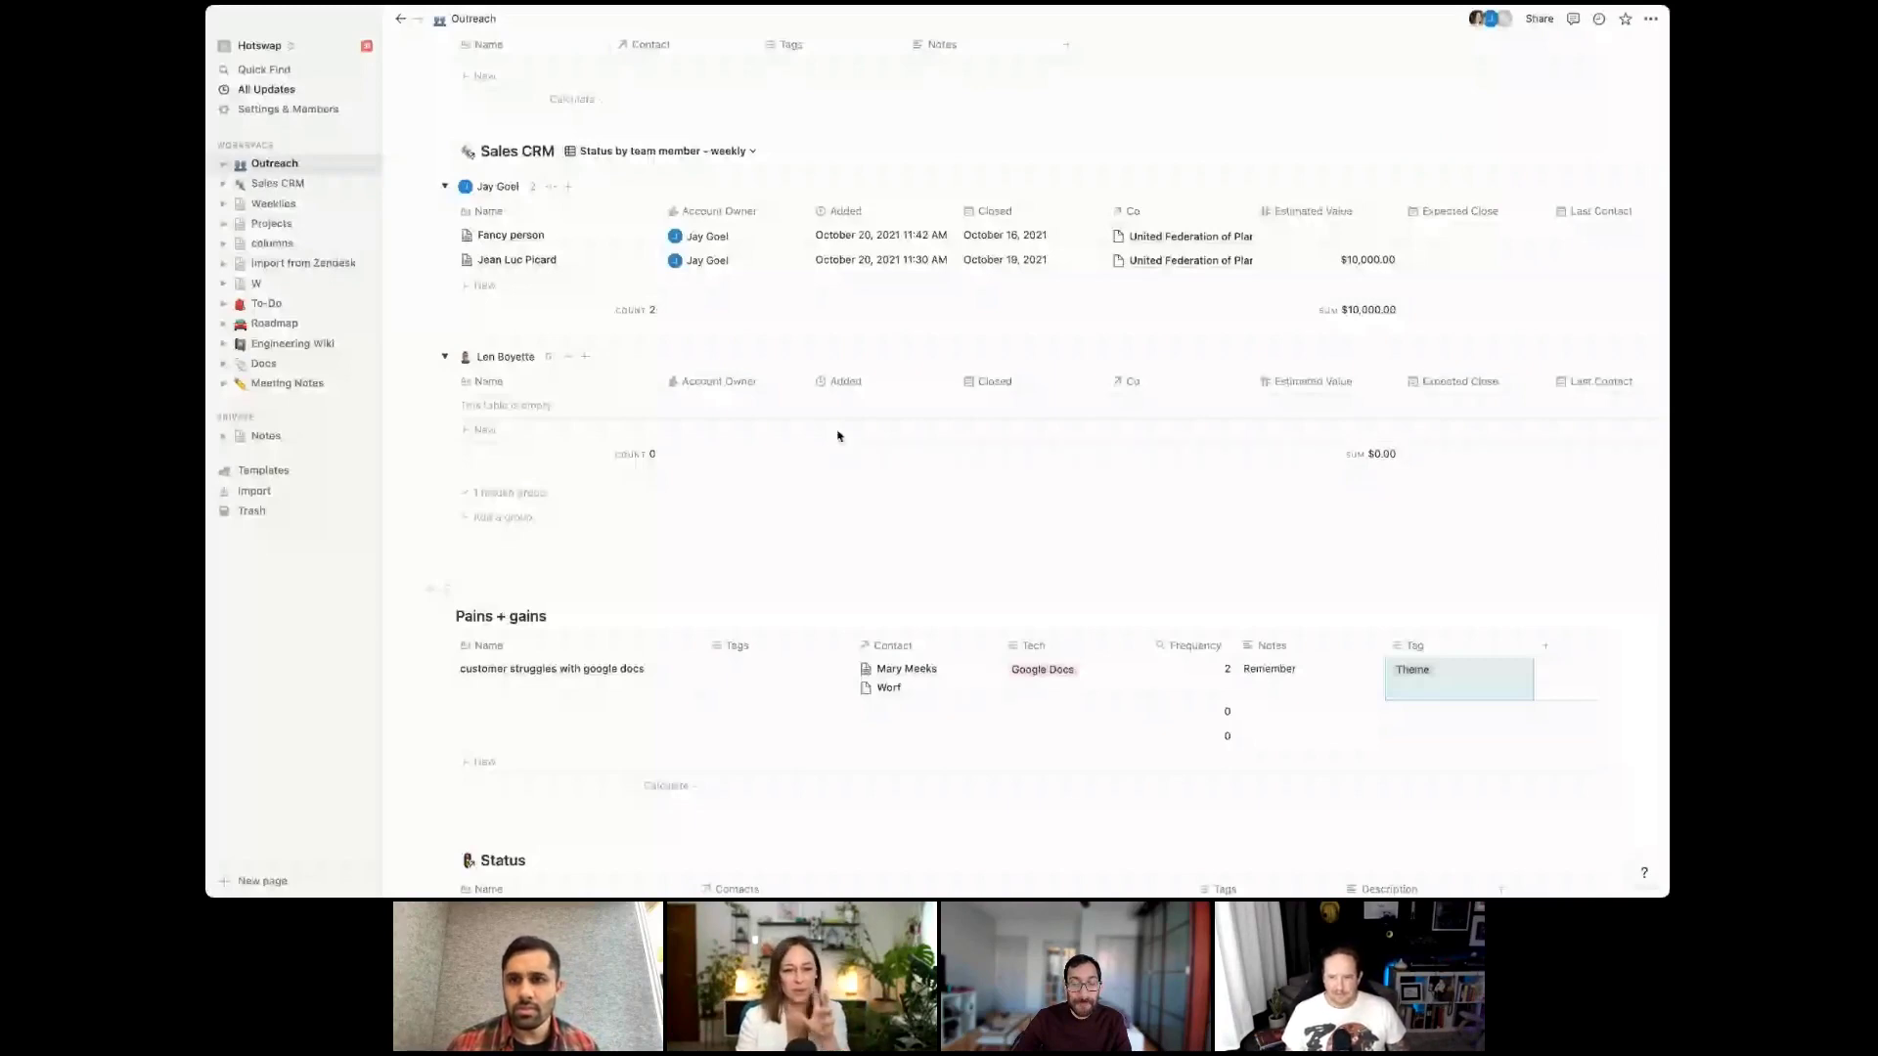
{"action": "left_click", "coordinate": [574, 612]}
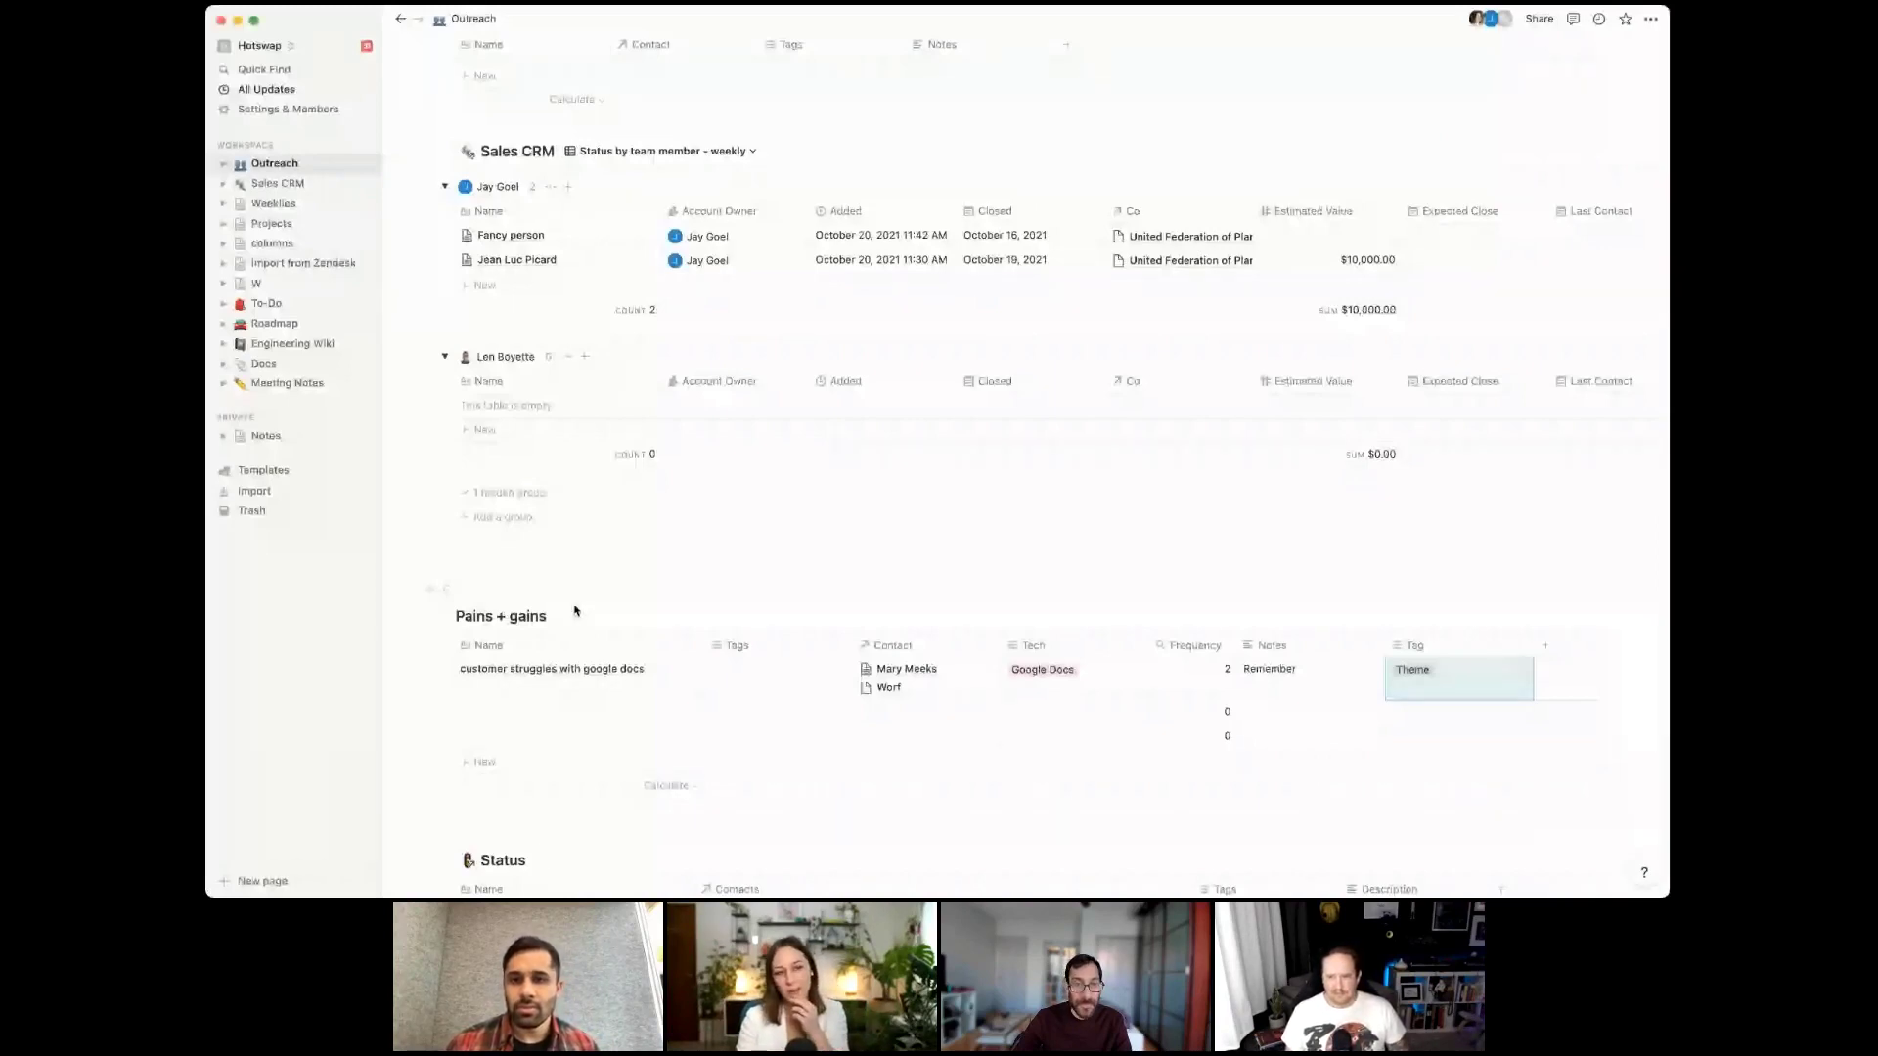
{"action": "scroll", "coordinate": [645, 524], "scroll_direction": "up", "scroll_amount": 3}
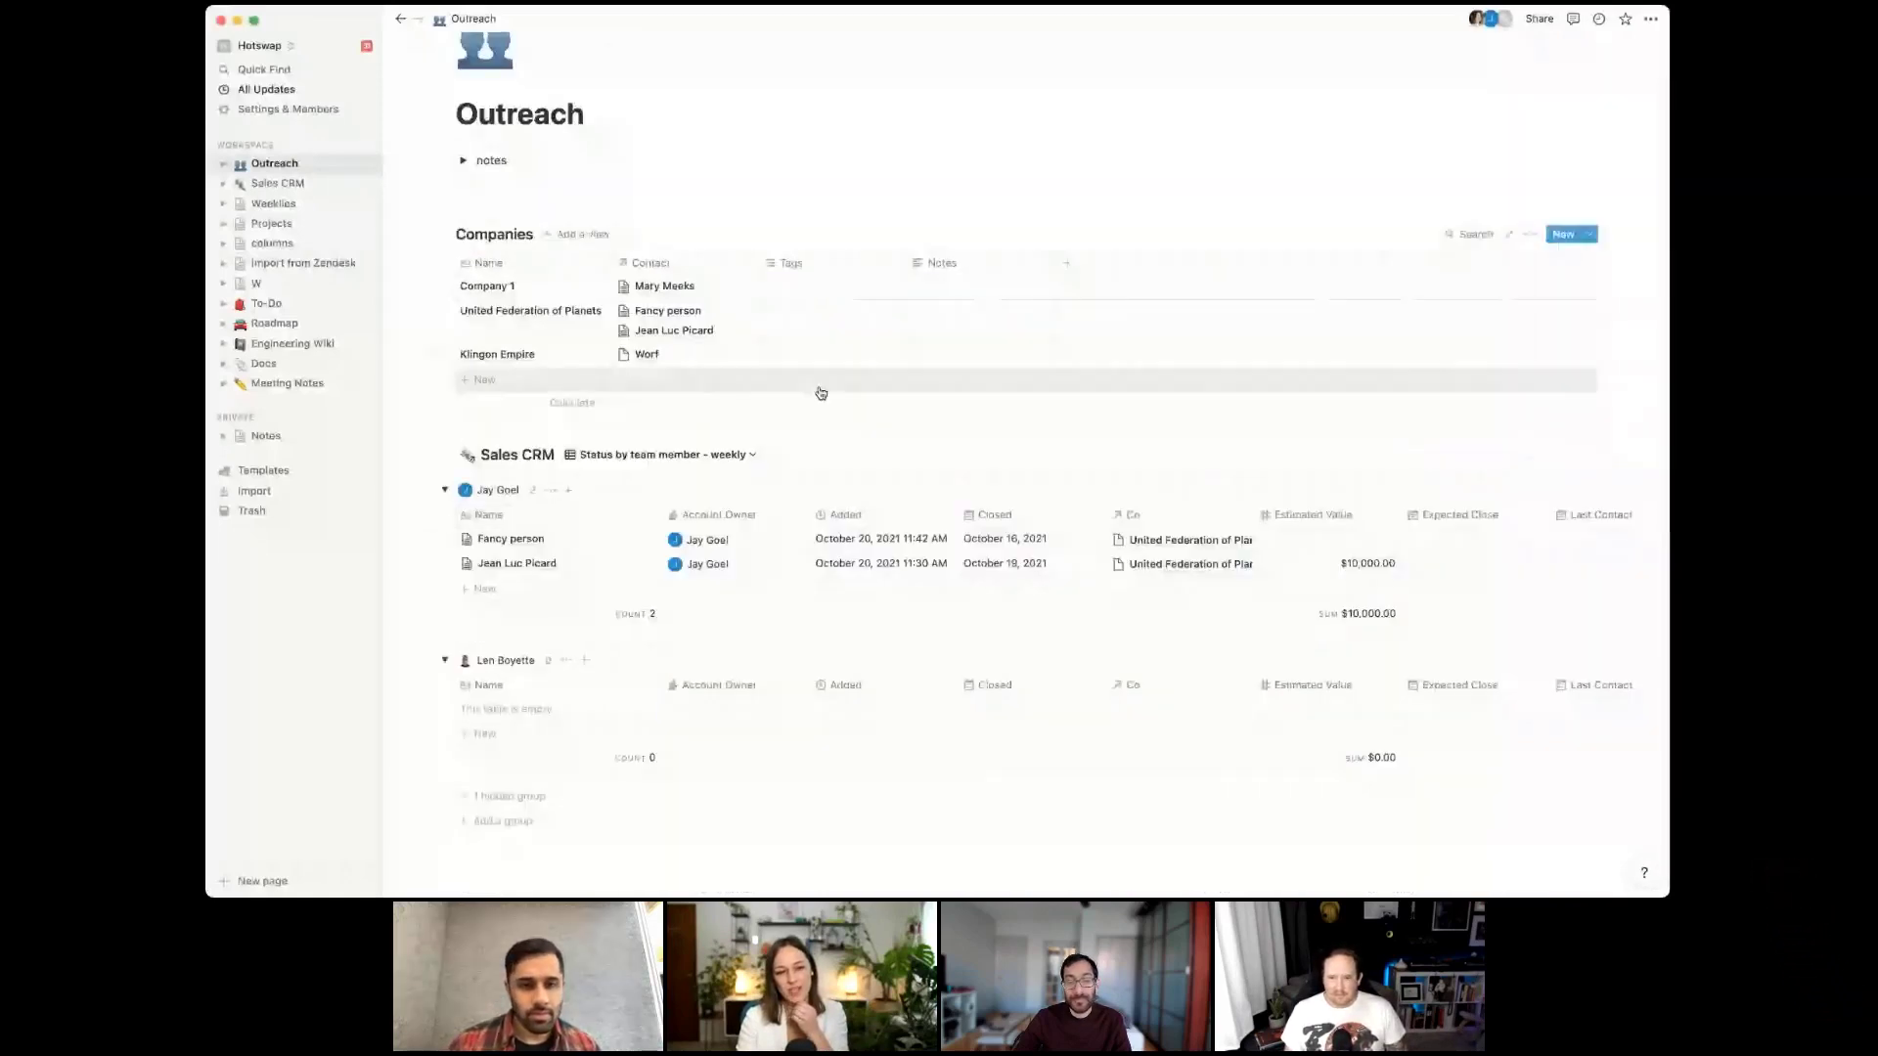
{"action": "scroll", "coordinate": [817, 389], "scroll_direction": "down", "scroll_amount": 2}
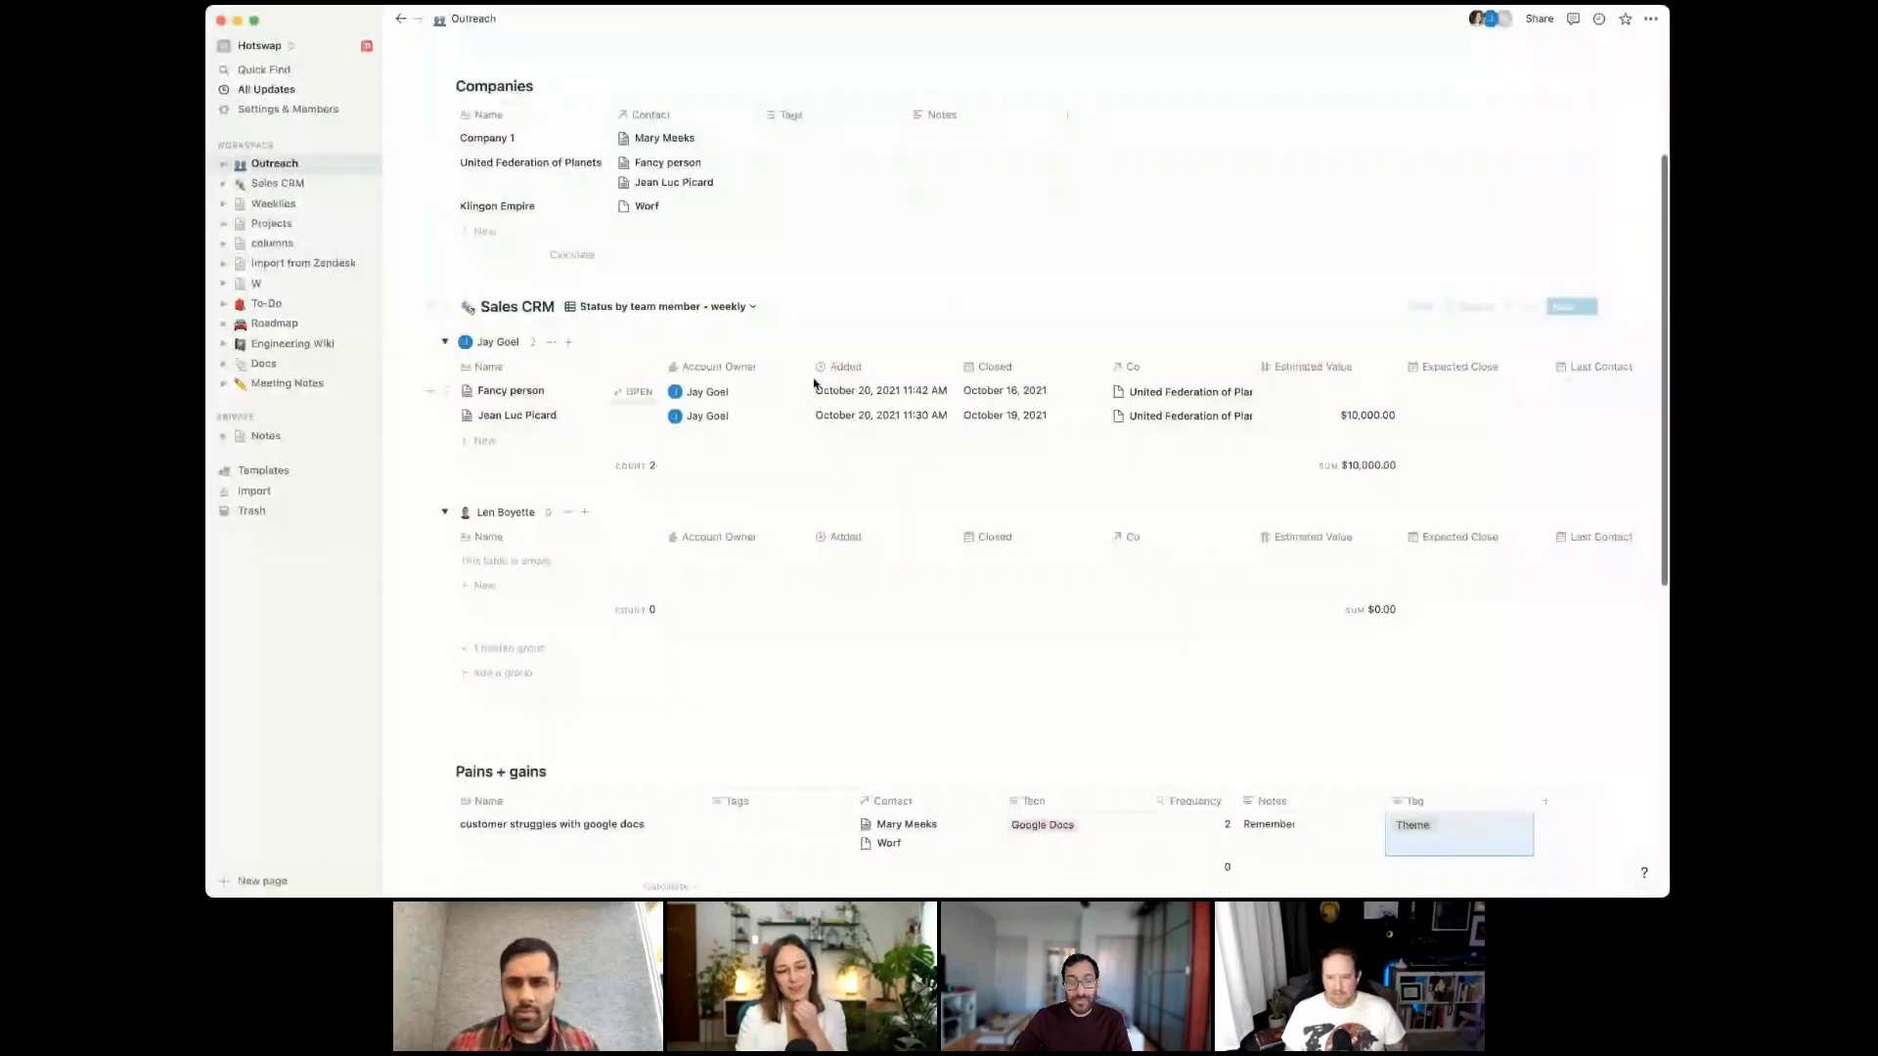
Drag the Status table's Name column edge leftward to make it narrower
{"action": "scroll", "coordinate": [565, 599], "scroll_direction": "down", "scroll_amount": 3}
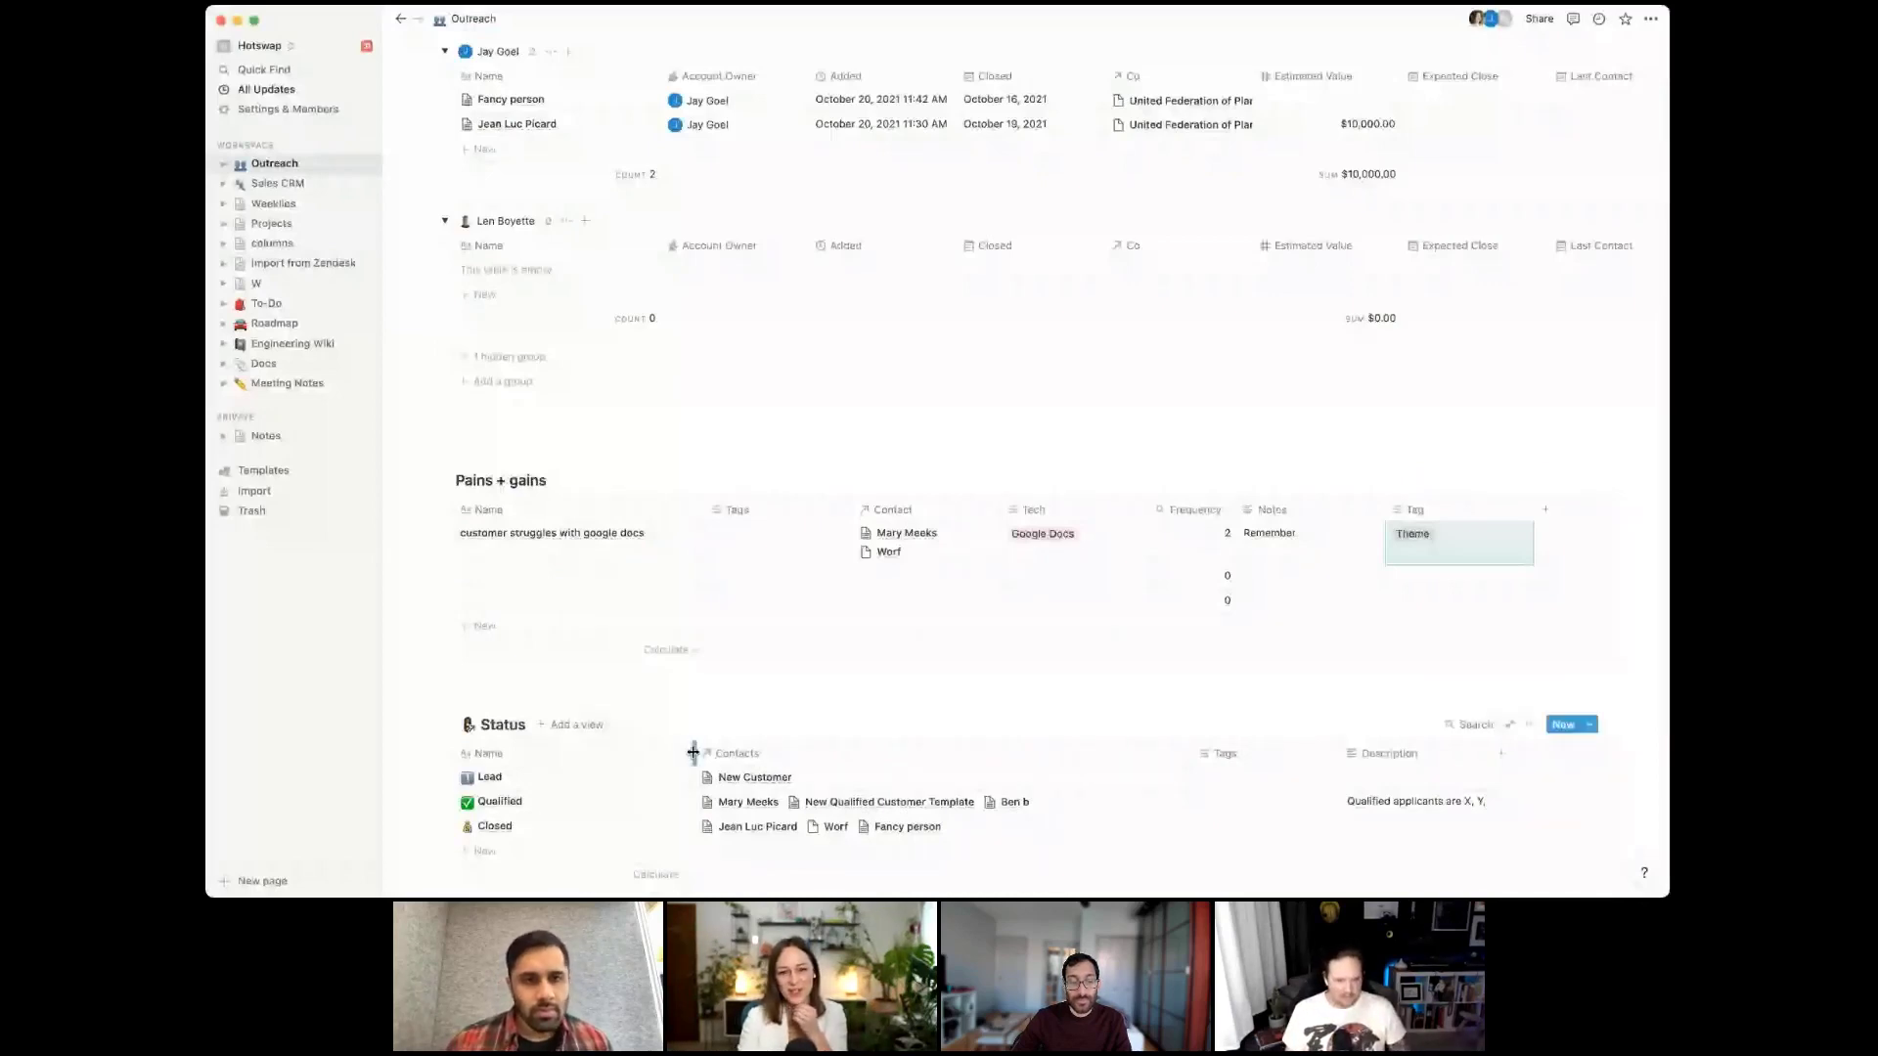
{"action": "left_click_drag", "start_coordinate": [693, 751], "coordinate": [585, 751]}
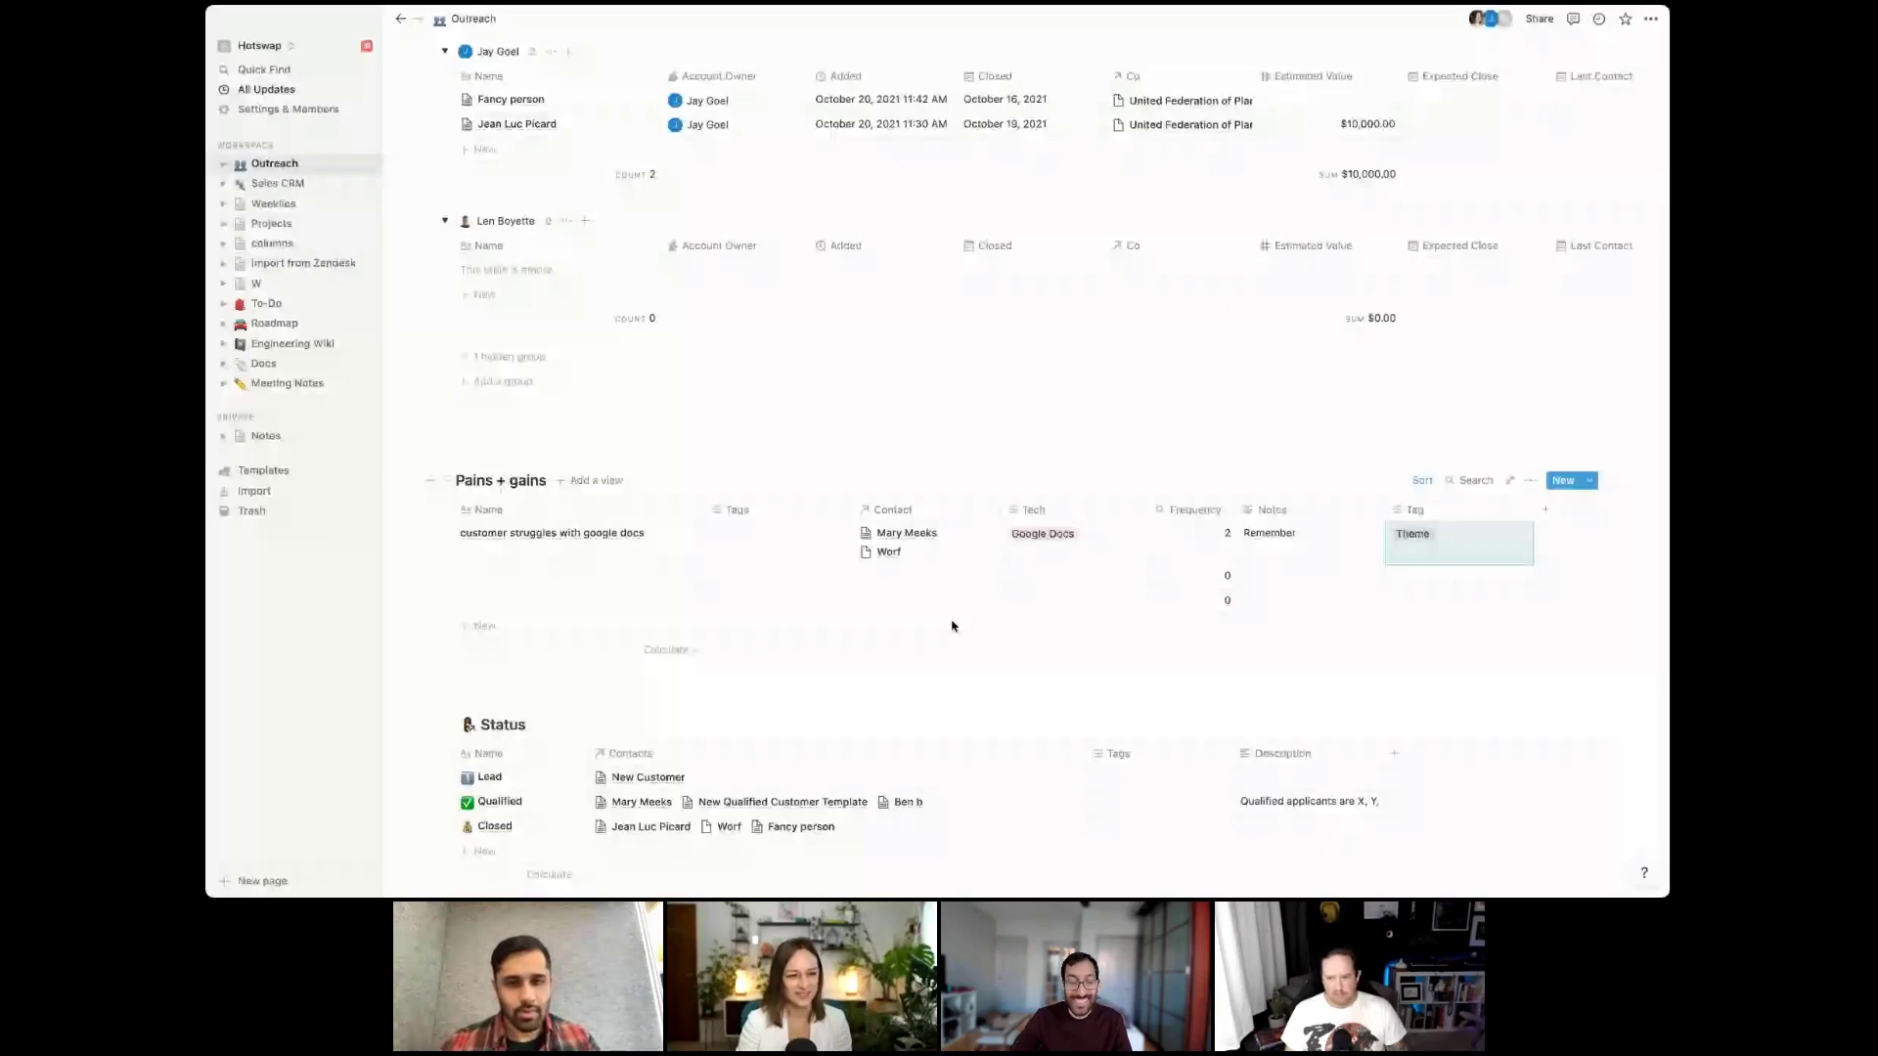
{"action": "scroll", "coordinate": [951, 626], "scroll_direction": "up", "scroll_amount": 10}
{"action": "left_click", "coordinate": [576, 301]}
Add a Next steps heading with to-dos 'Update/improve the CRM templates with email scripts' and 'Define what qualifies each prospect'
{"action": "type", "text": "N"}
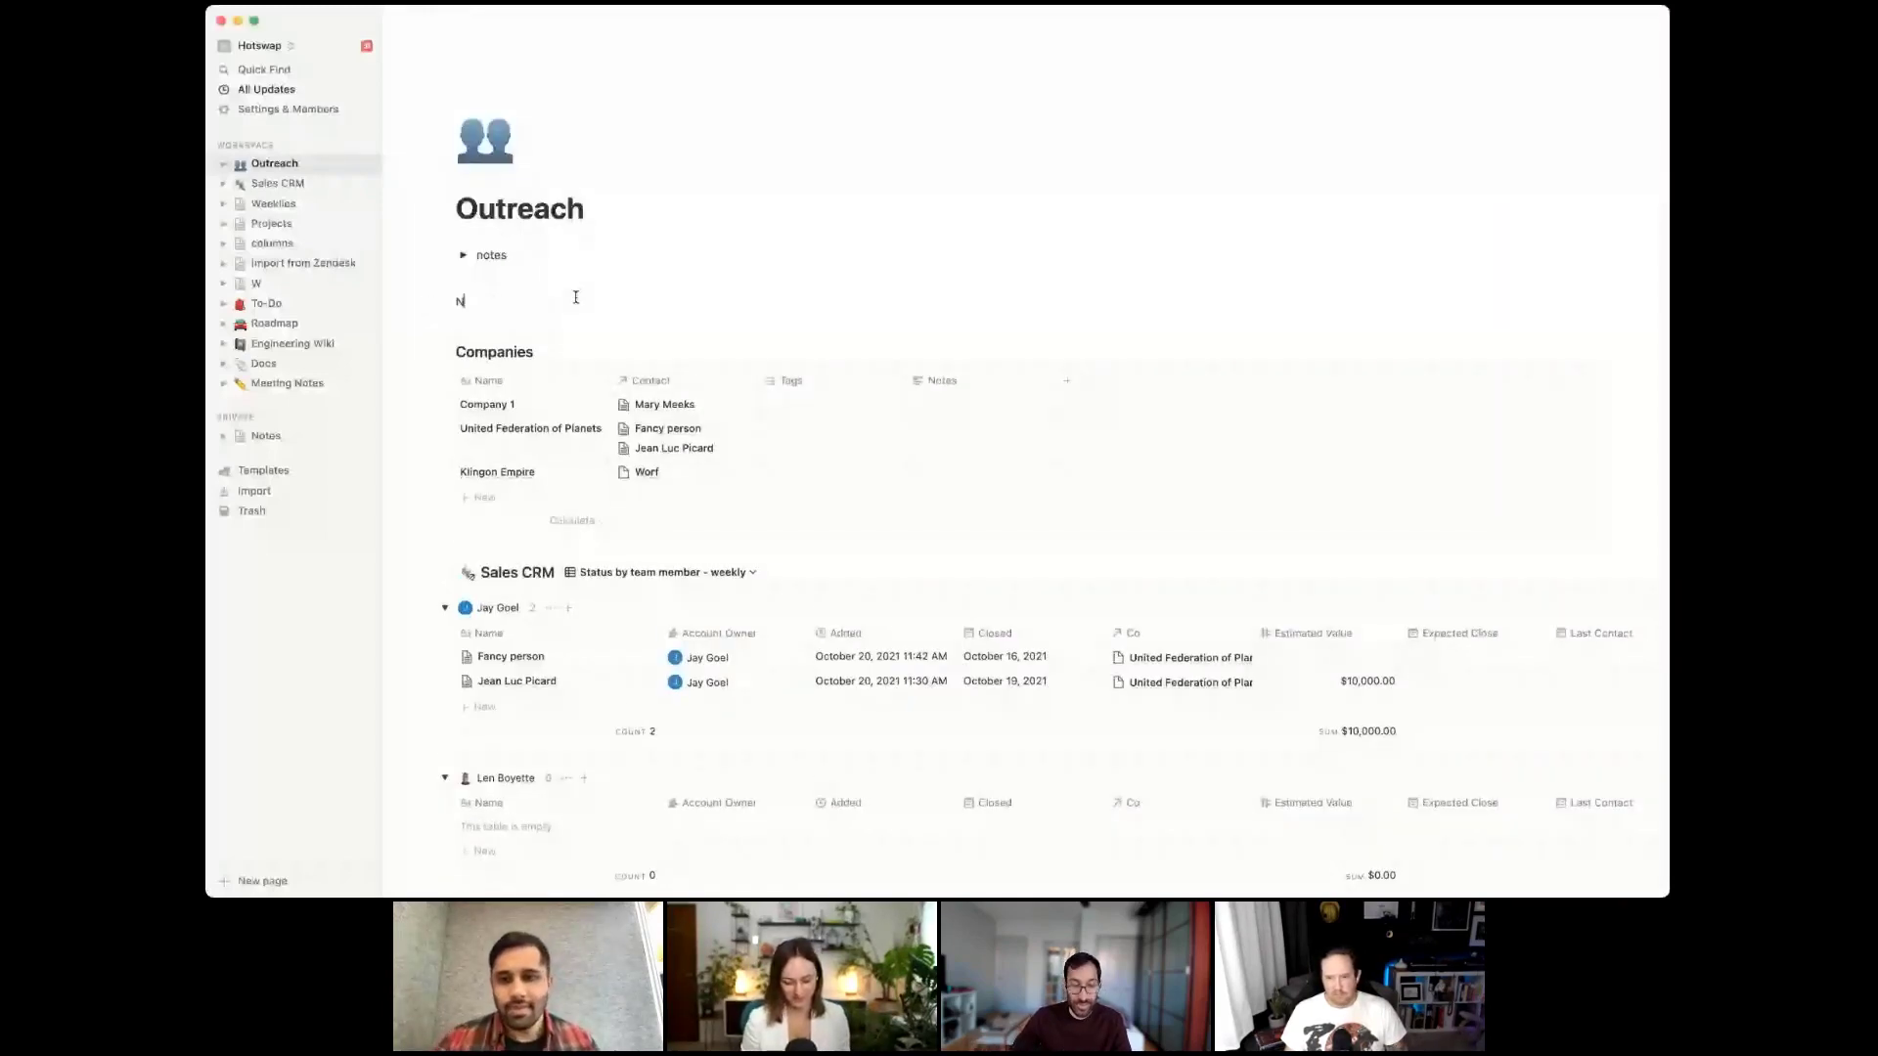
{"action": "type", "text": "ext steps for J"}
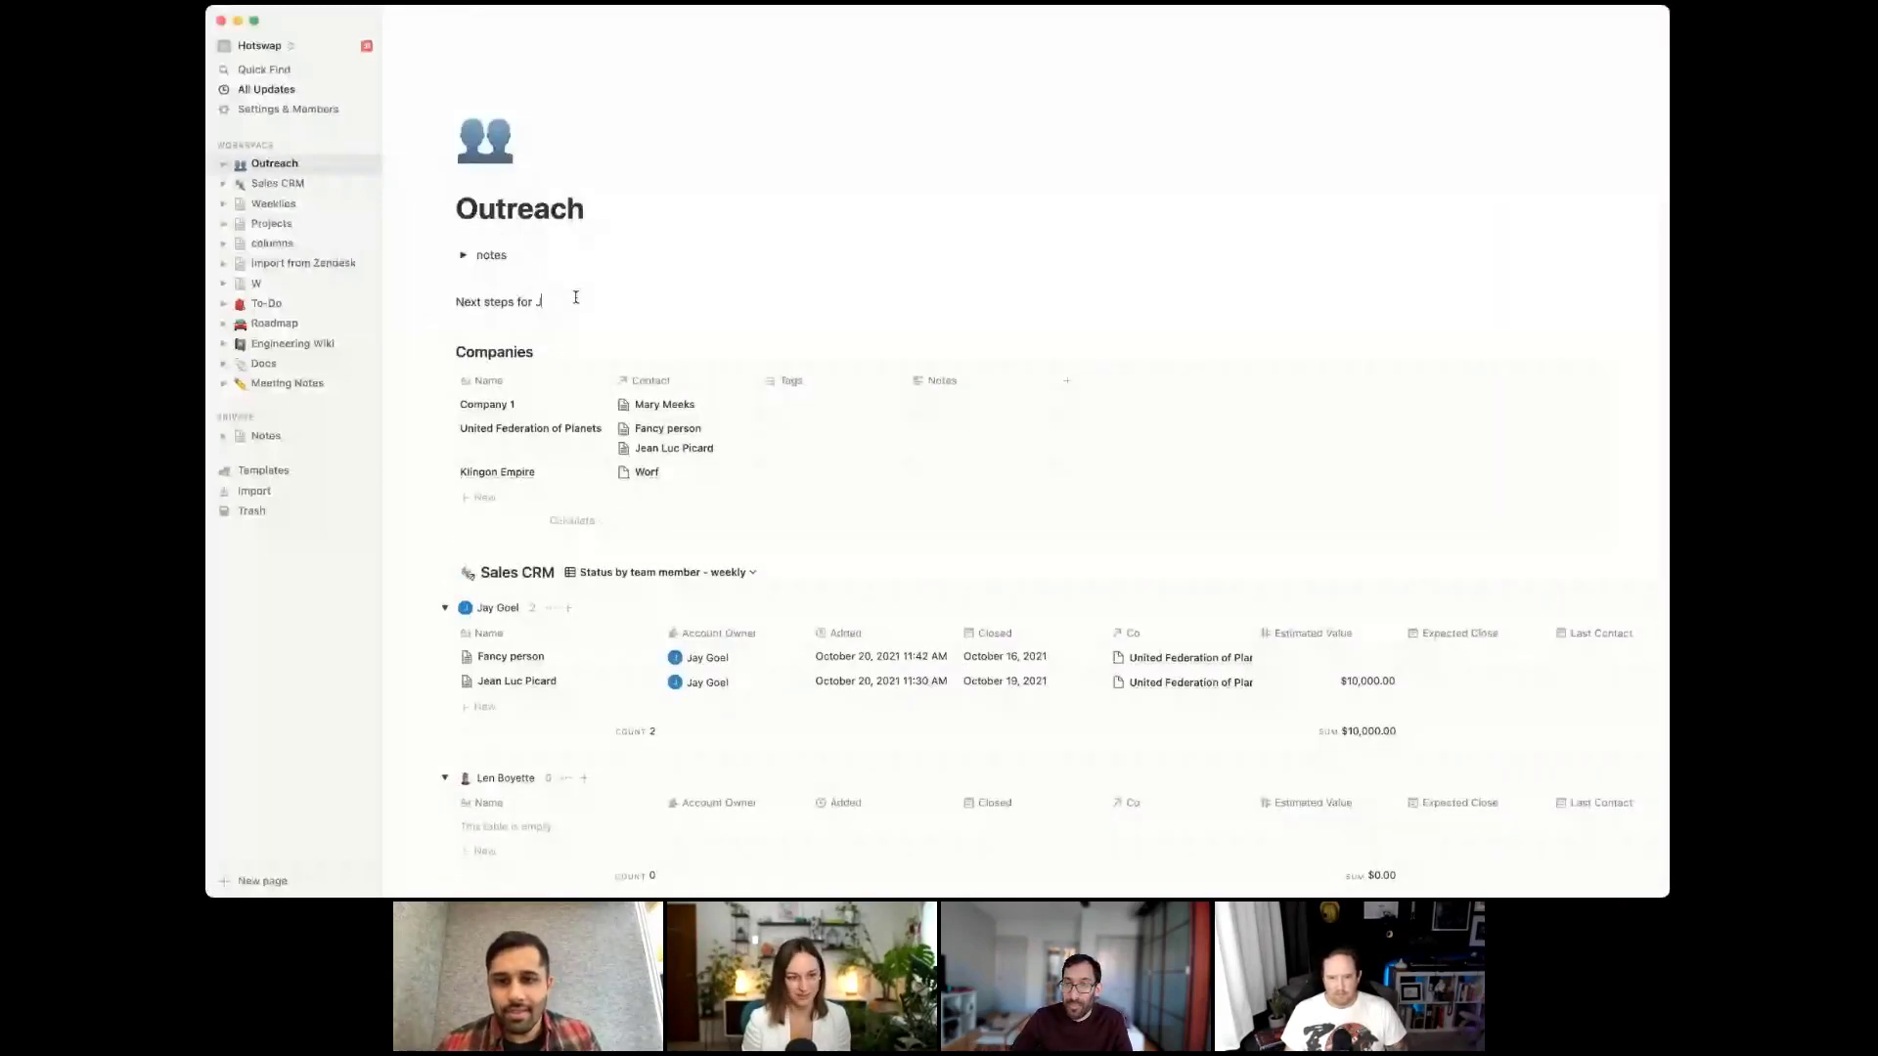
{"action": "type", "text": "ay:"}
{"action": "key", "text": "Return"}
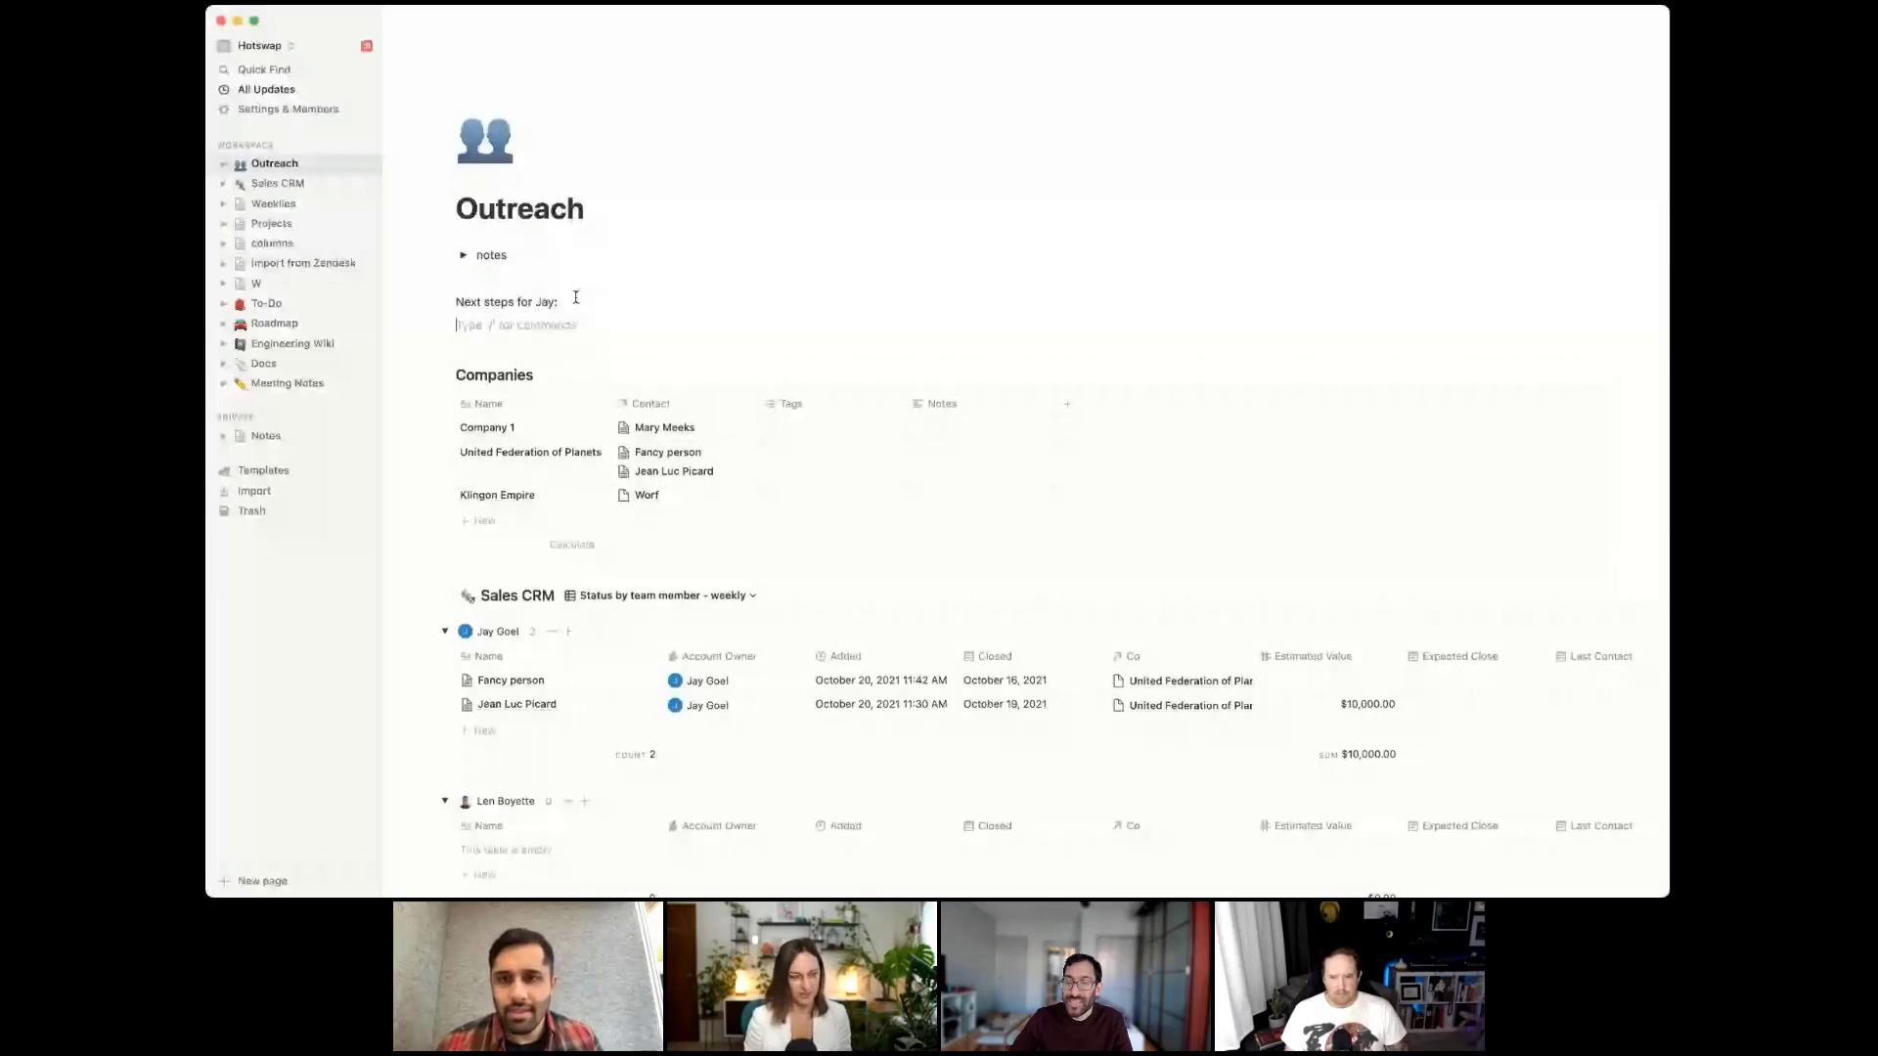
{"action": "type", "text": "[]Update"}
{"action": "type", "text": "/improve th"}
{"action": "type", "text": "e CRM templa"}
{"action": "type", "text": "tes with emai"}
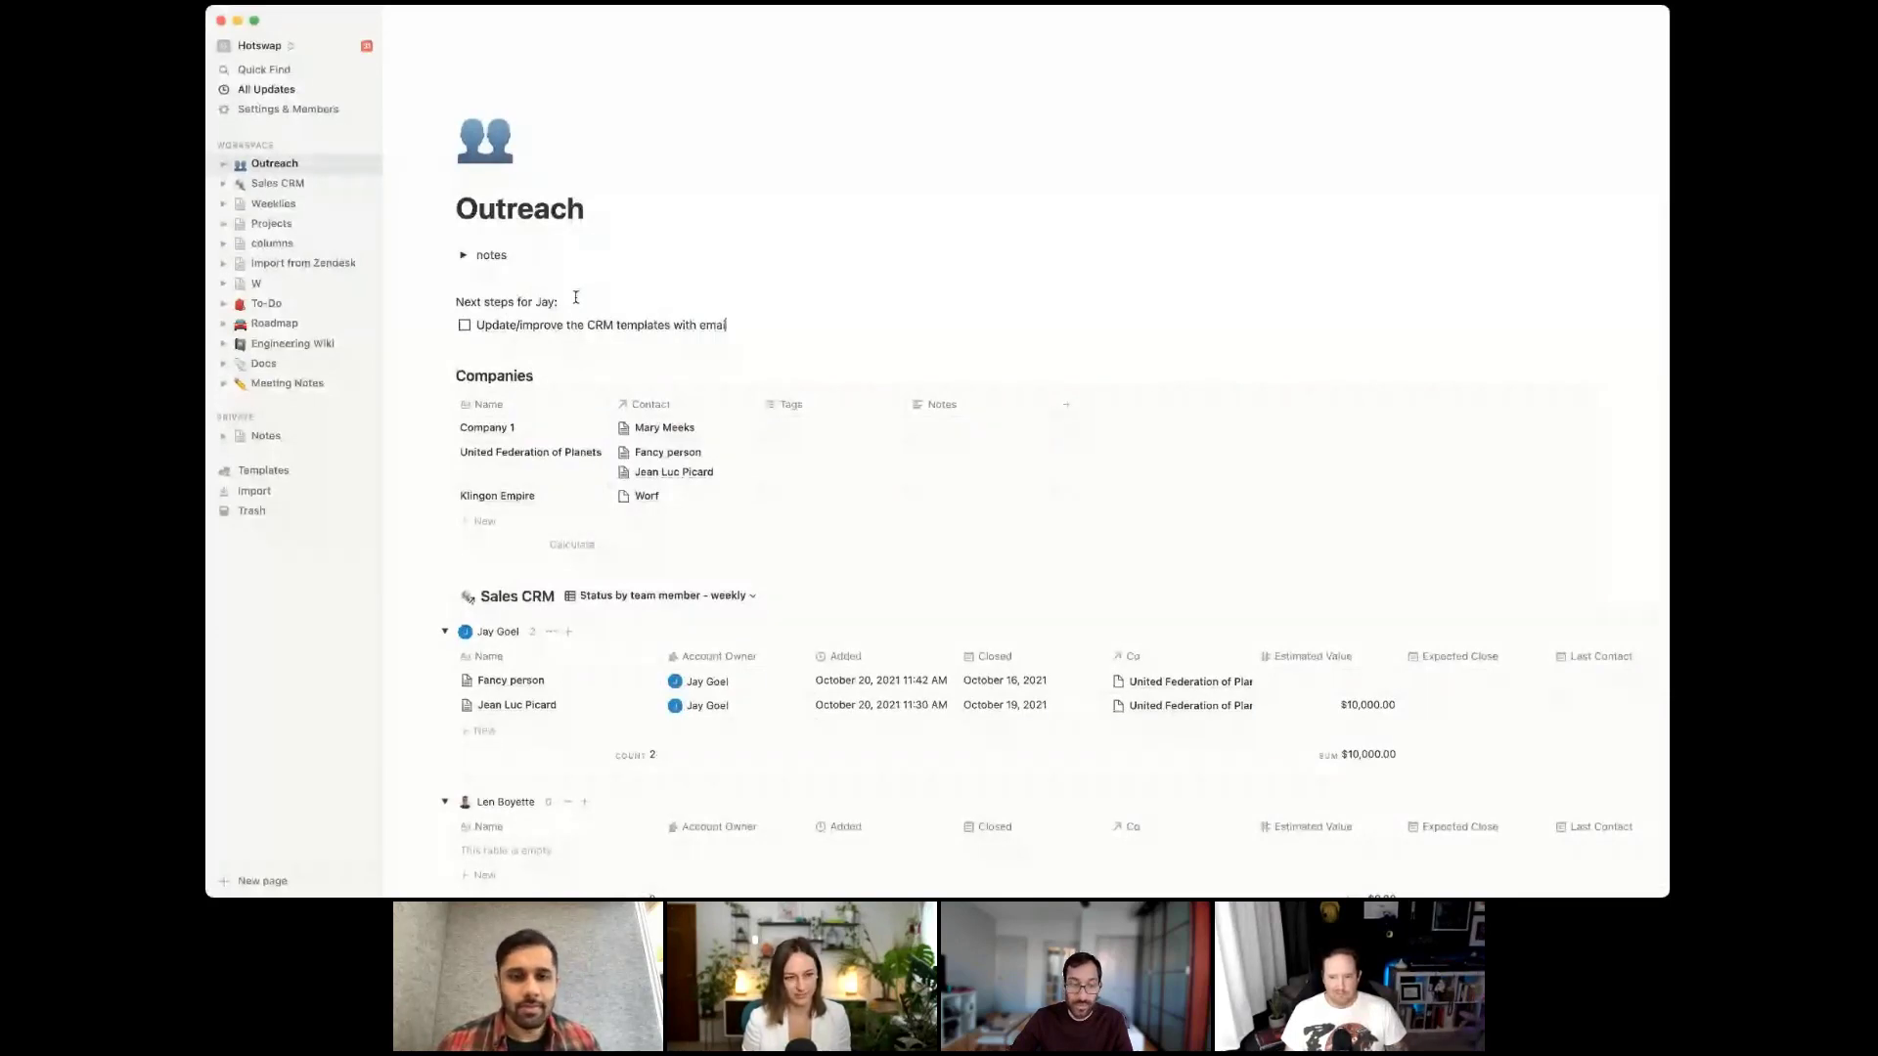
{"action": "type", "text": "l scripts"}
{"action": "key", "text": "Return"}
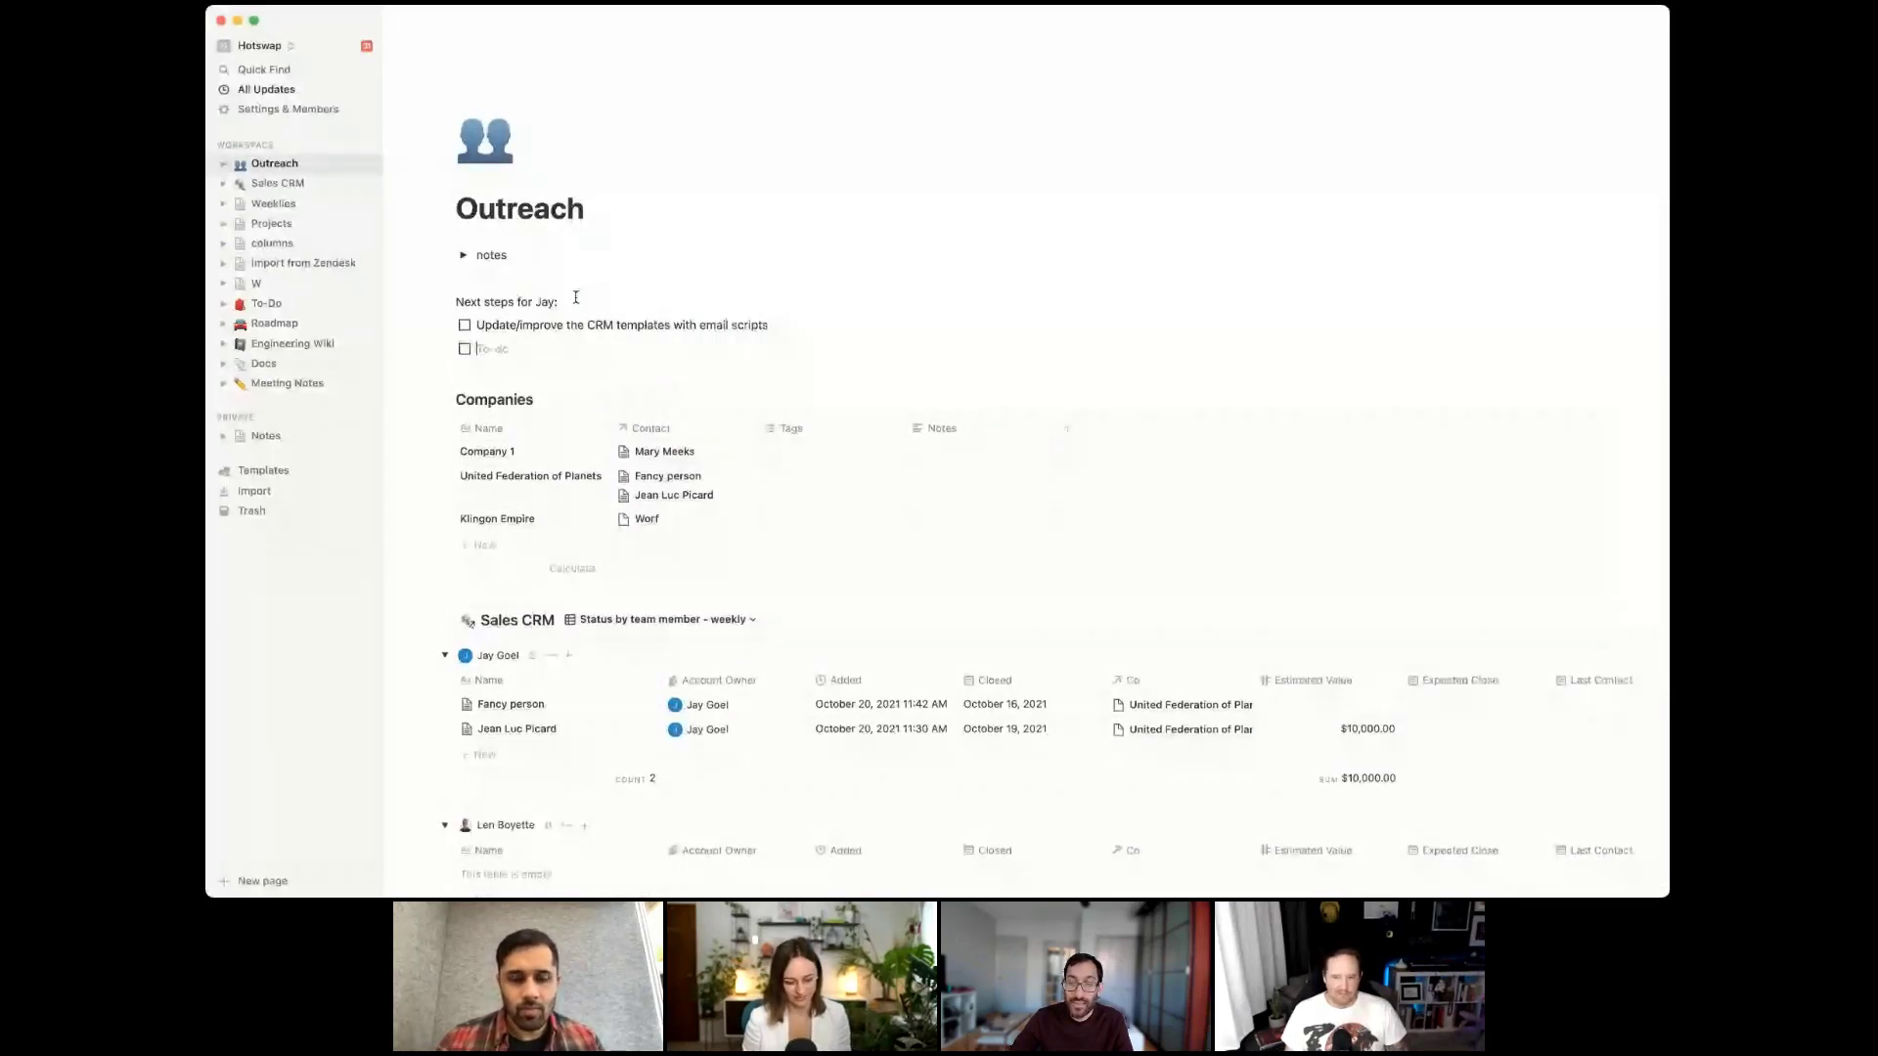
{"action": "type", "text": "Define what "}
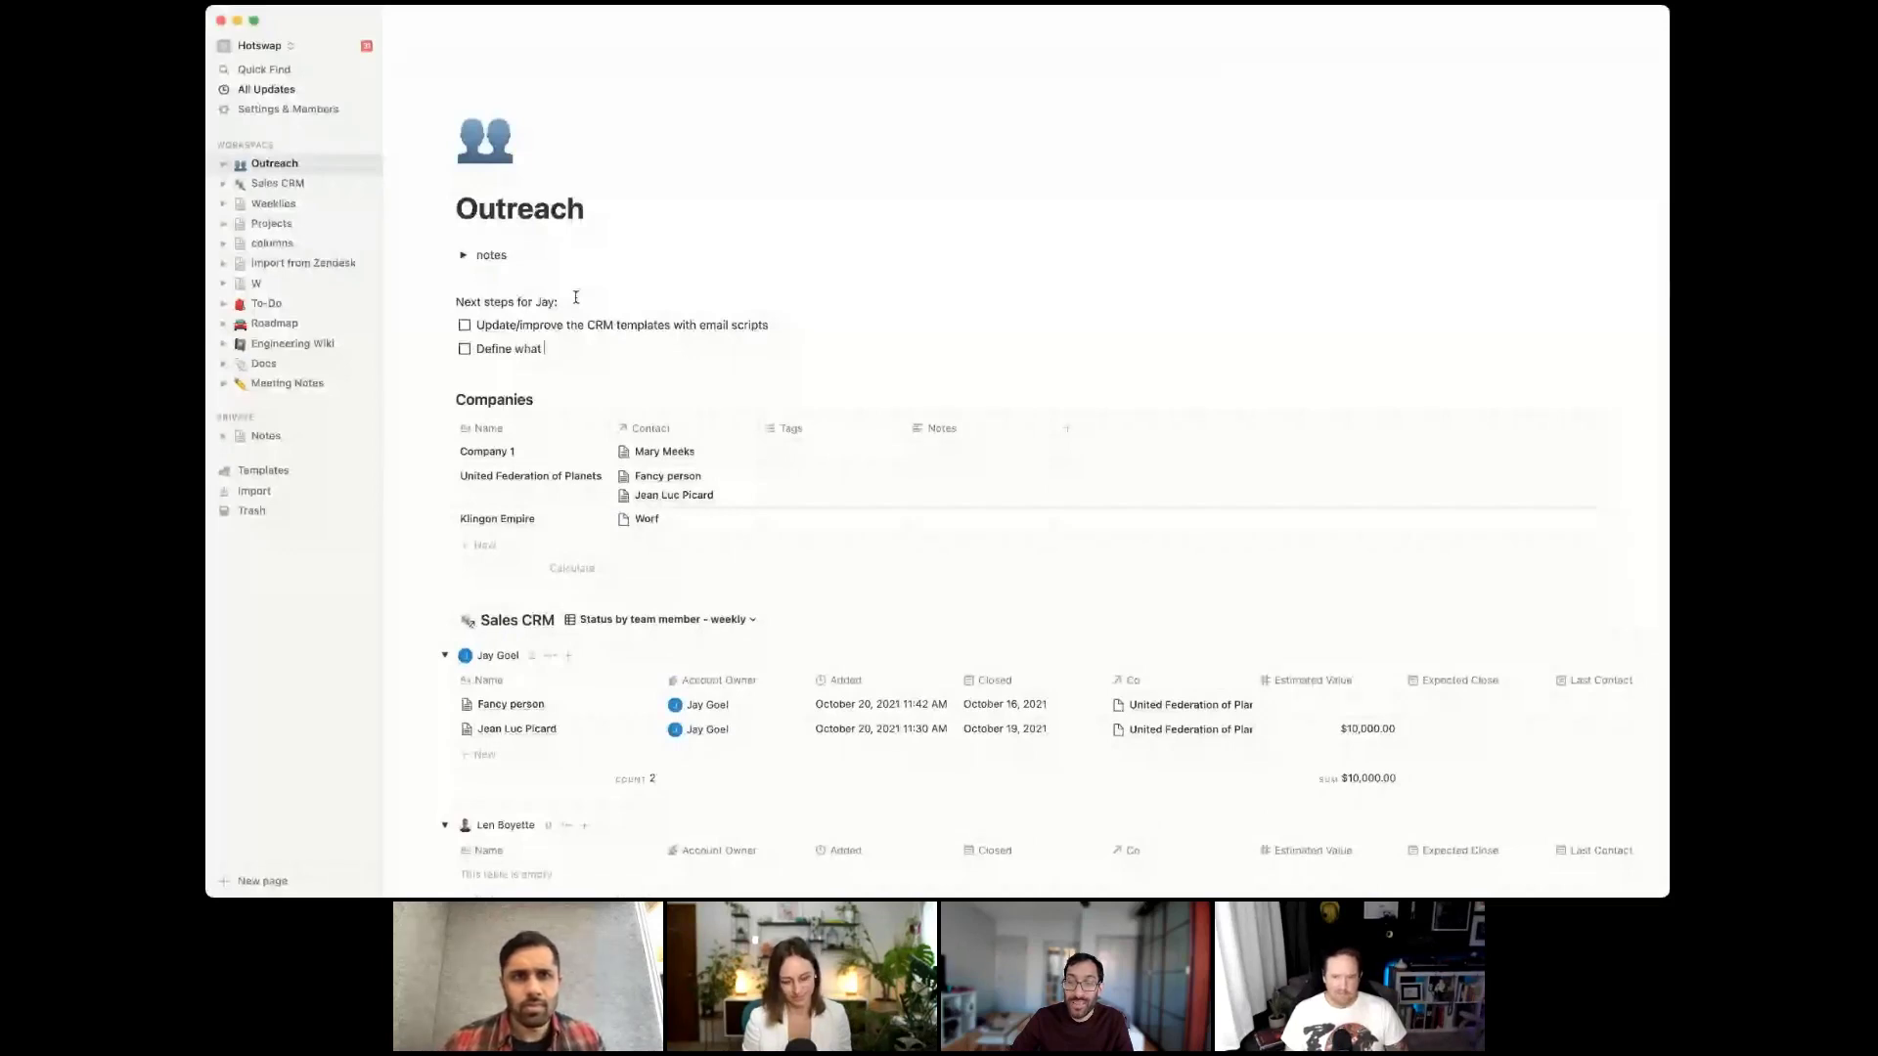
{"action": "type", "text": "qualifies each"}
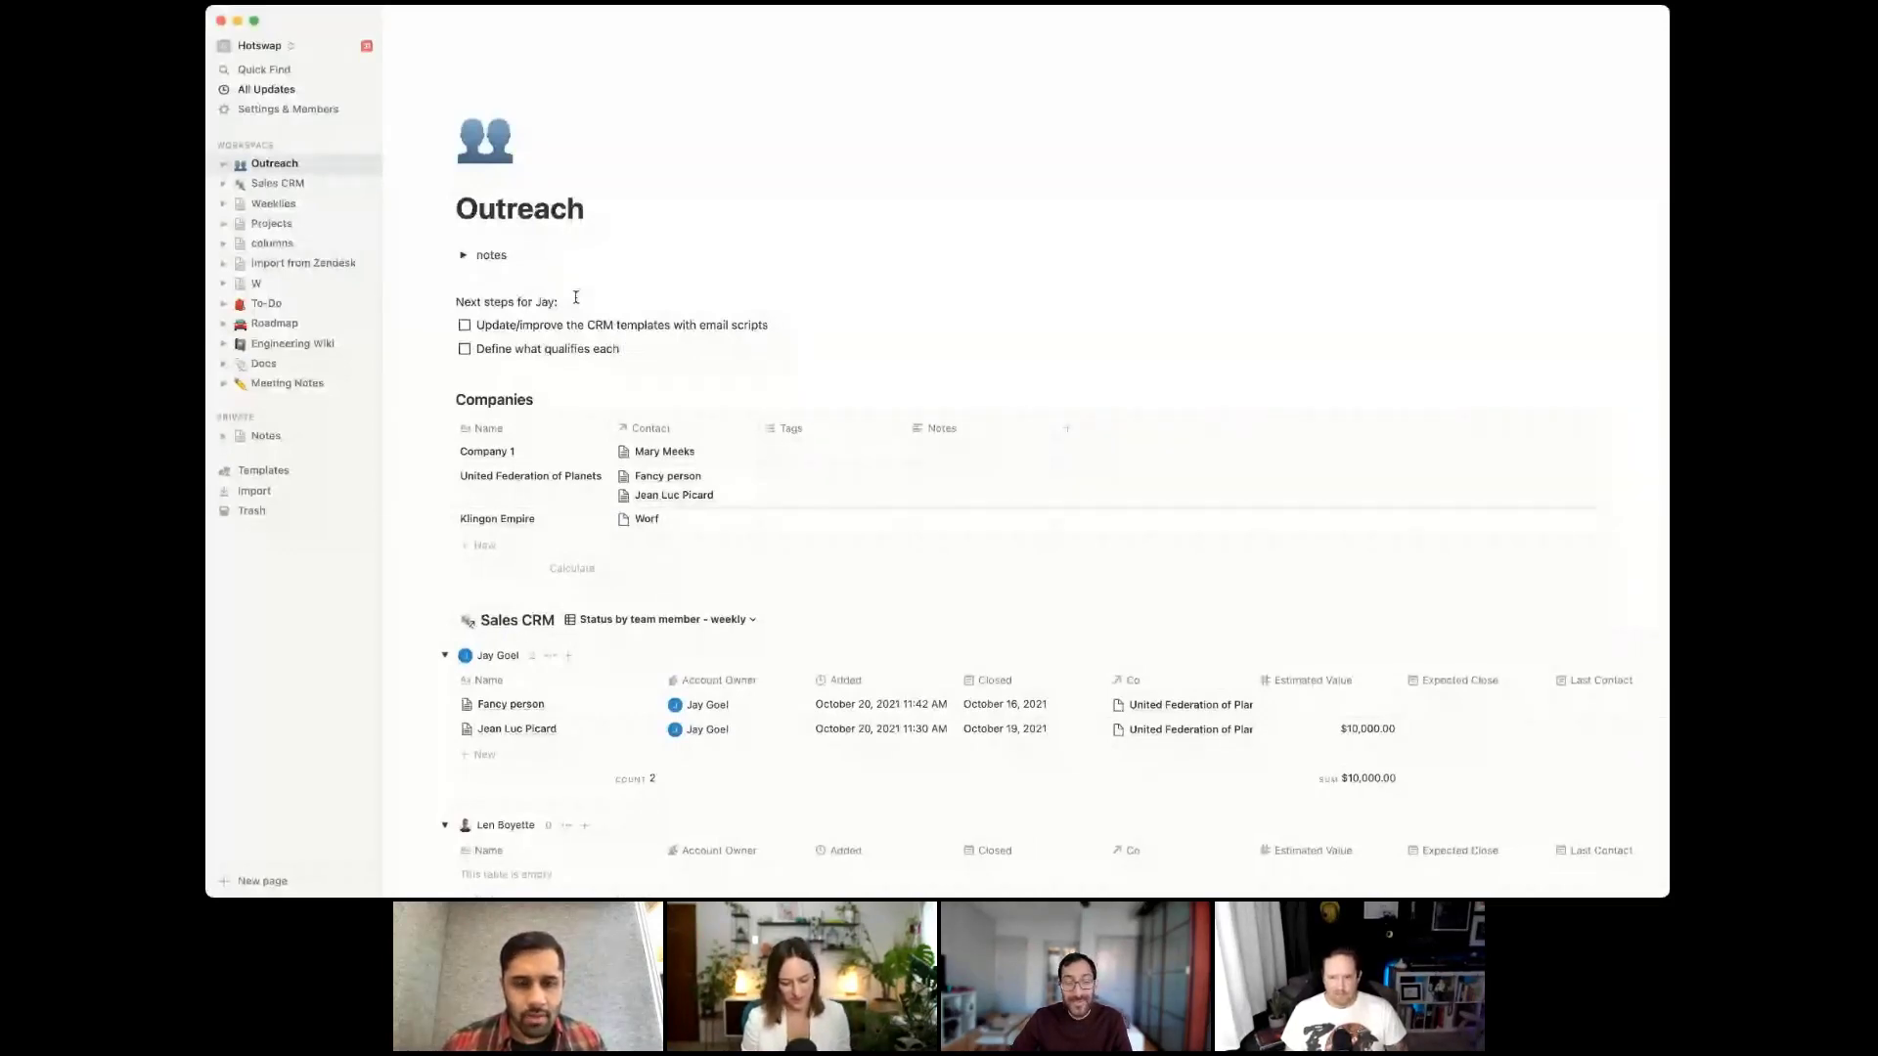
{"action": "type", "text": " prospect"}
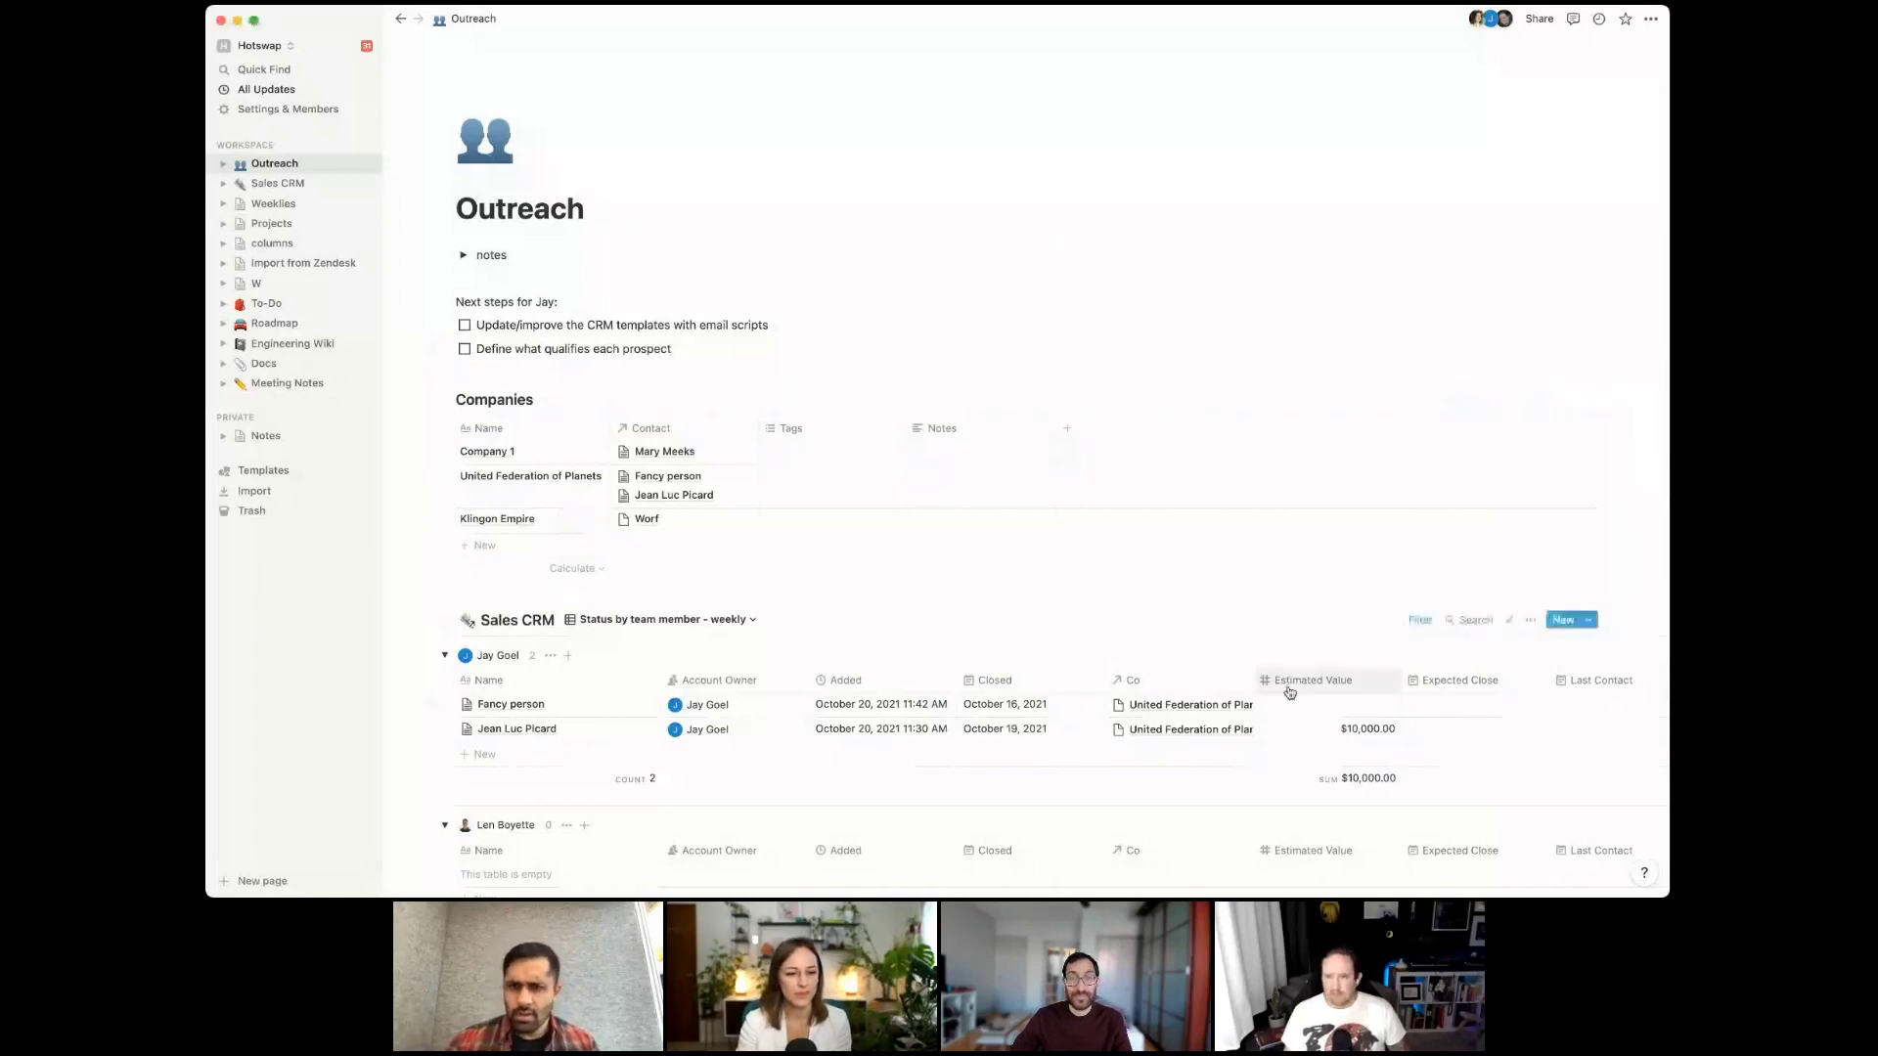
Turn on Wrap cells, narrow the Added column, and hide the Account Owner column
{"action": "left_click", "coordinate": [1530, 622]}
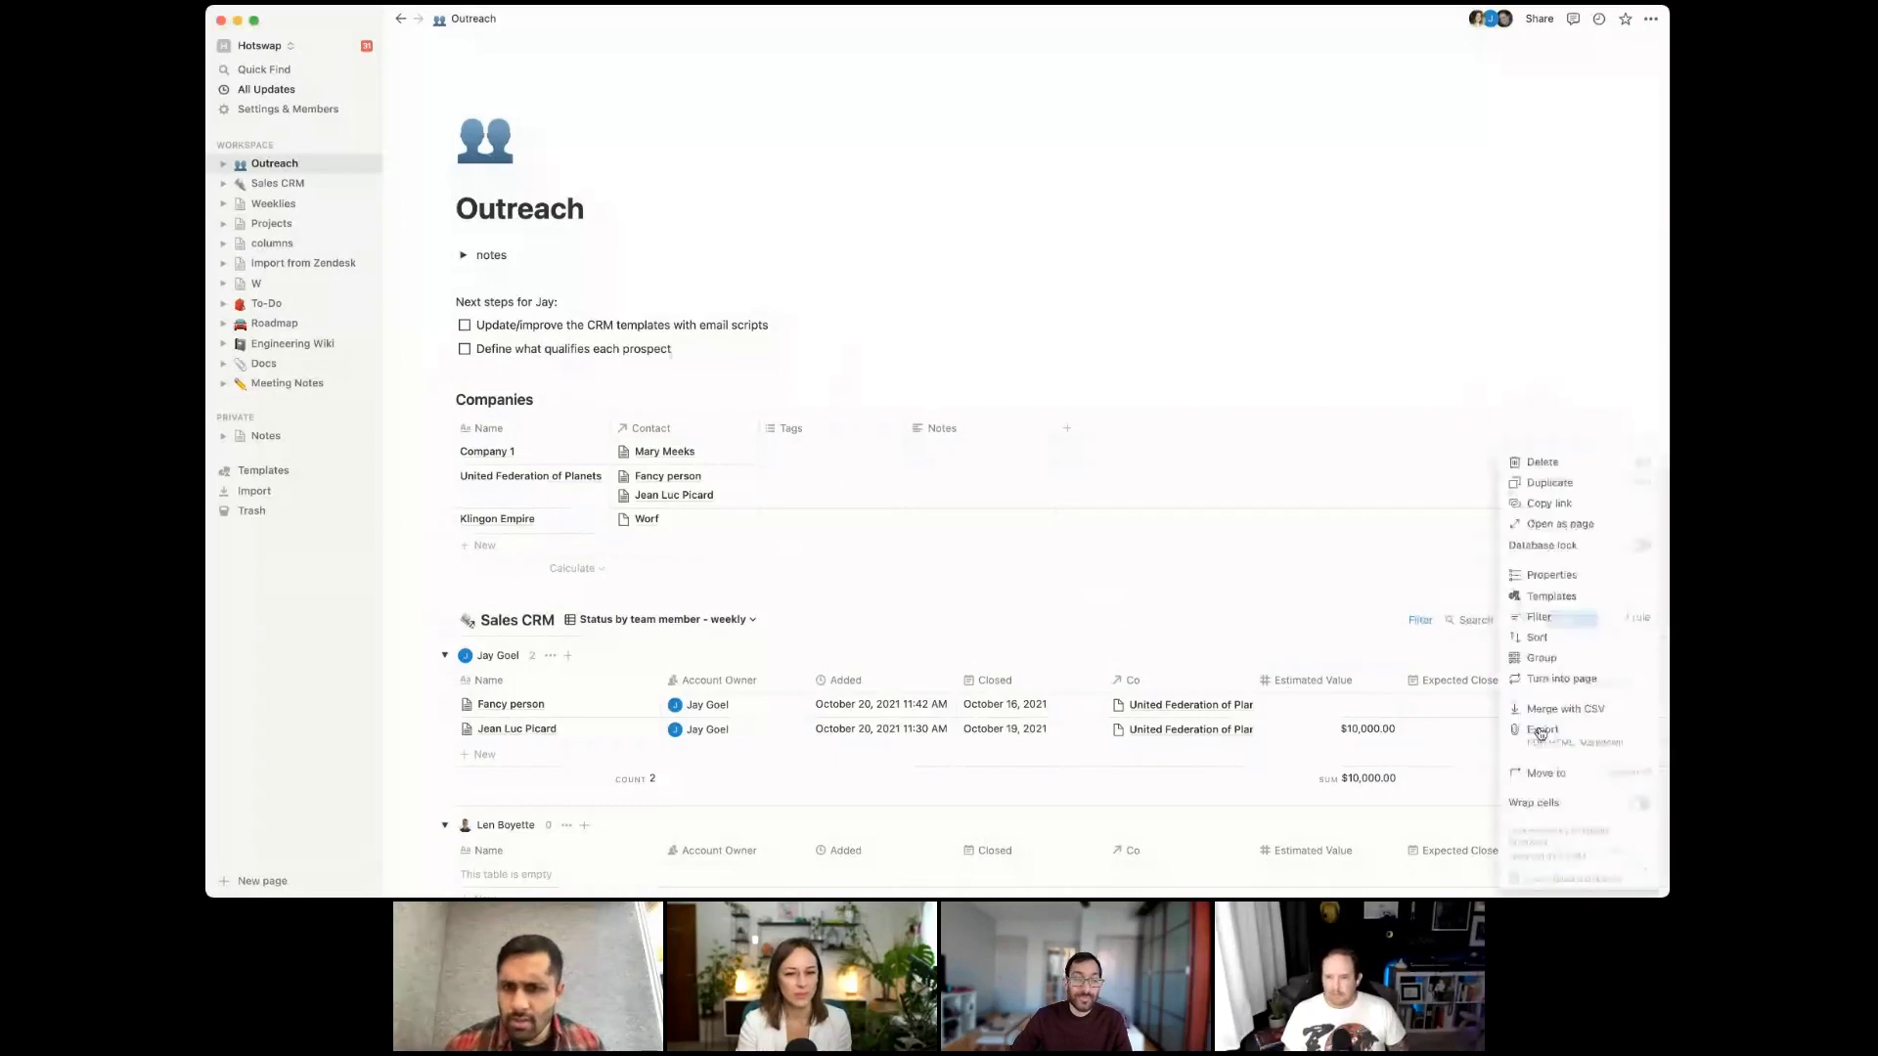
{"action": "left_click", "coordinate": [1643, 812]}
{"action": "key", "text": "Escape"}
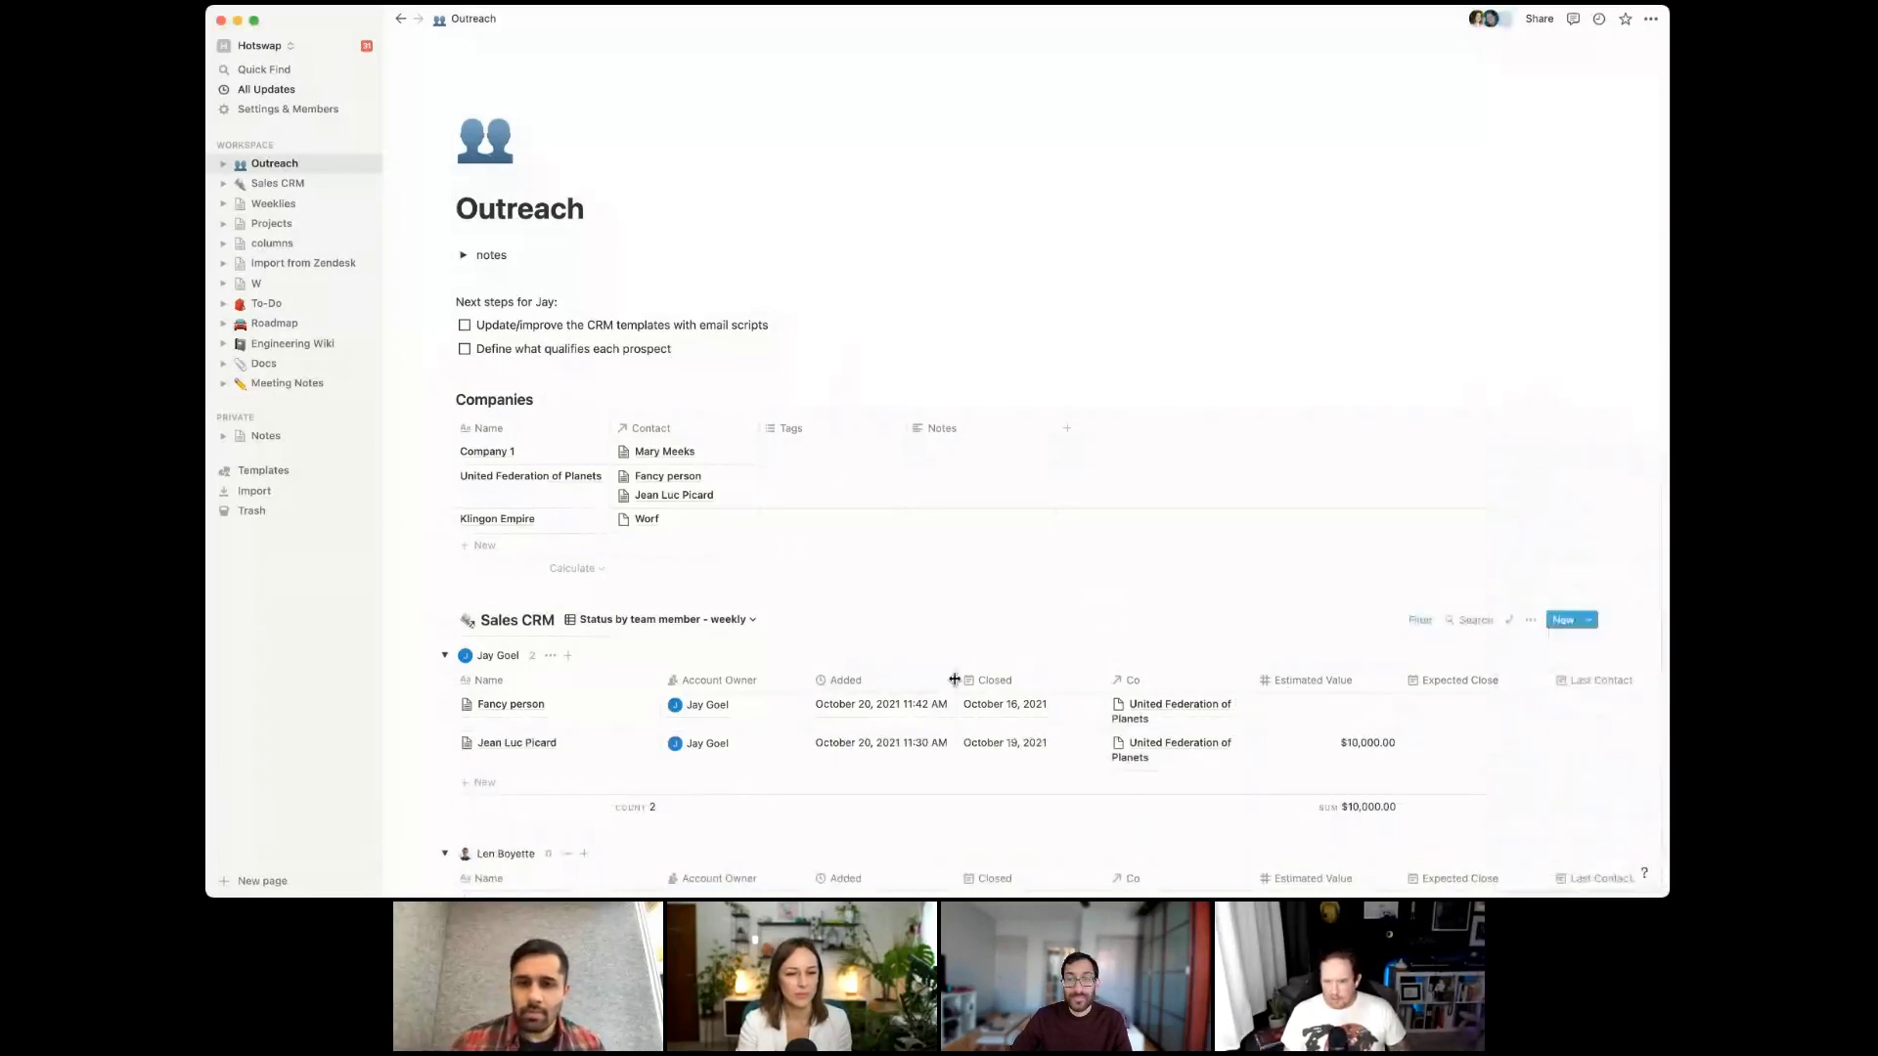
{"action": "left_click_drag", "start_coordinate": [945, 684], "coordinate": [780, 681]}
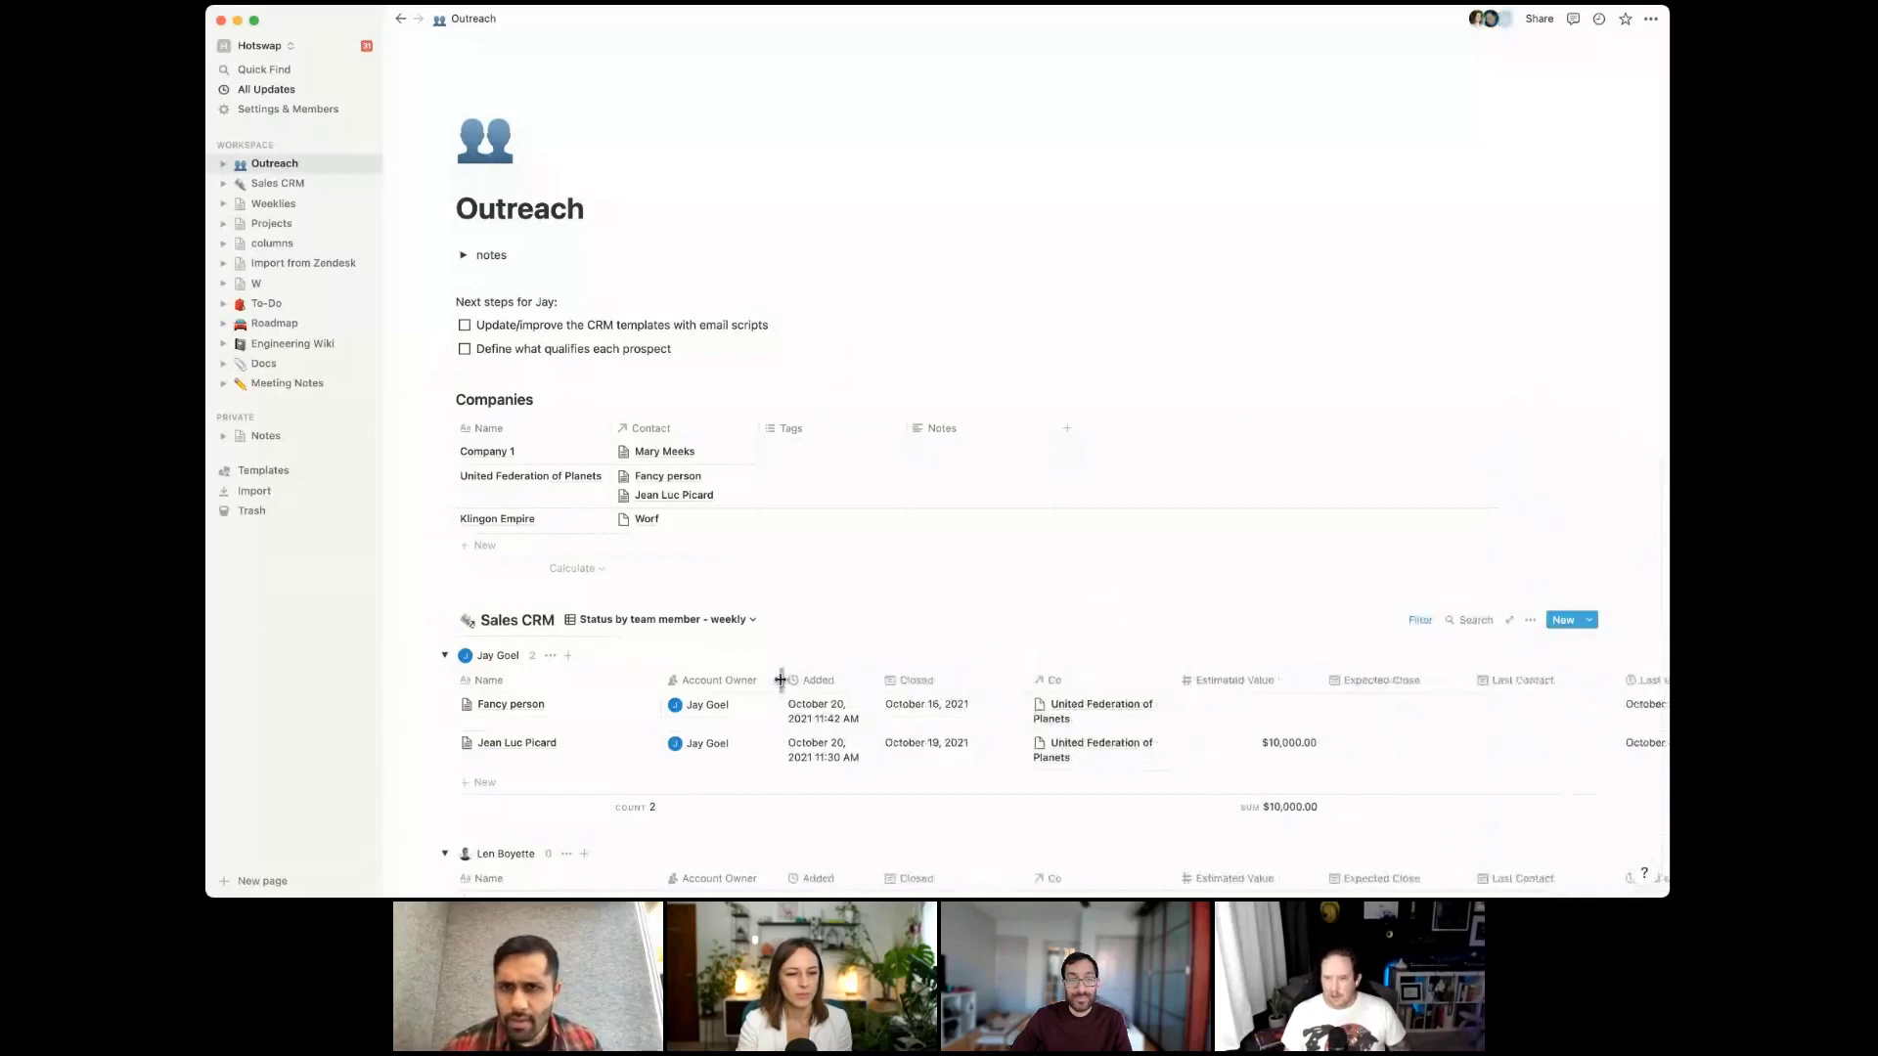
{"action": "left_click", "coordinate": [719, 682]}
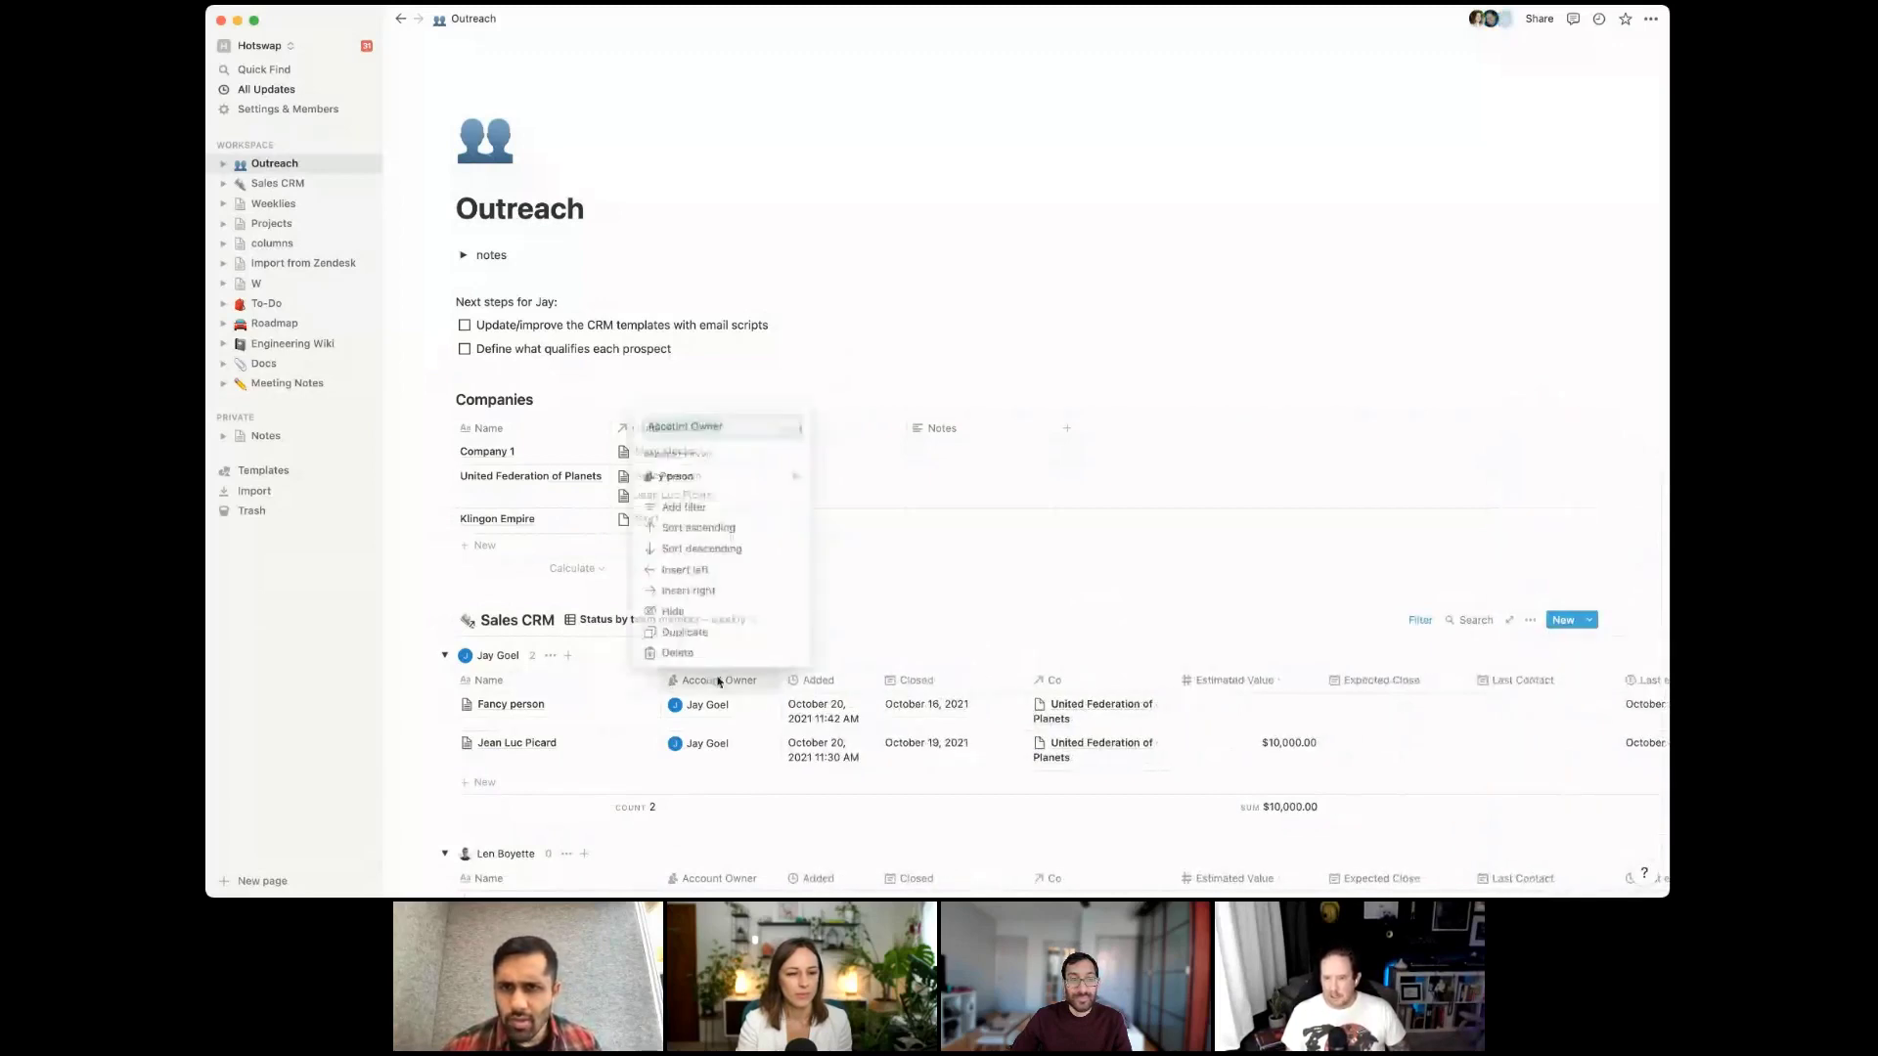
{"action": "left_click", "coordinate": [724, 622]}
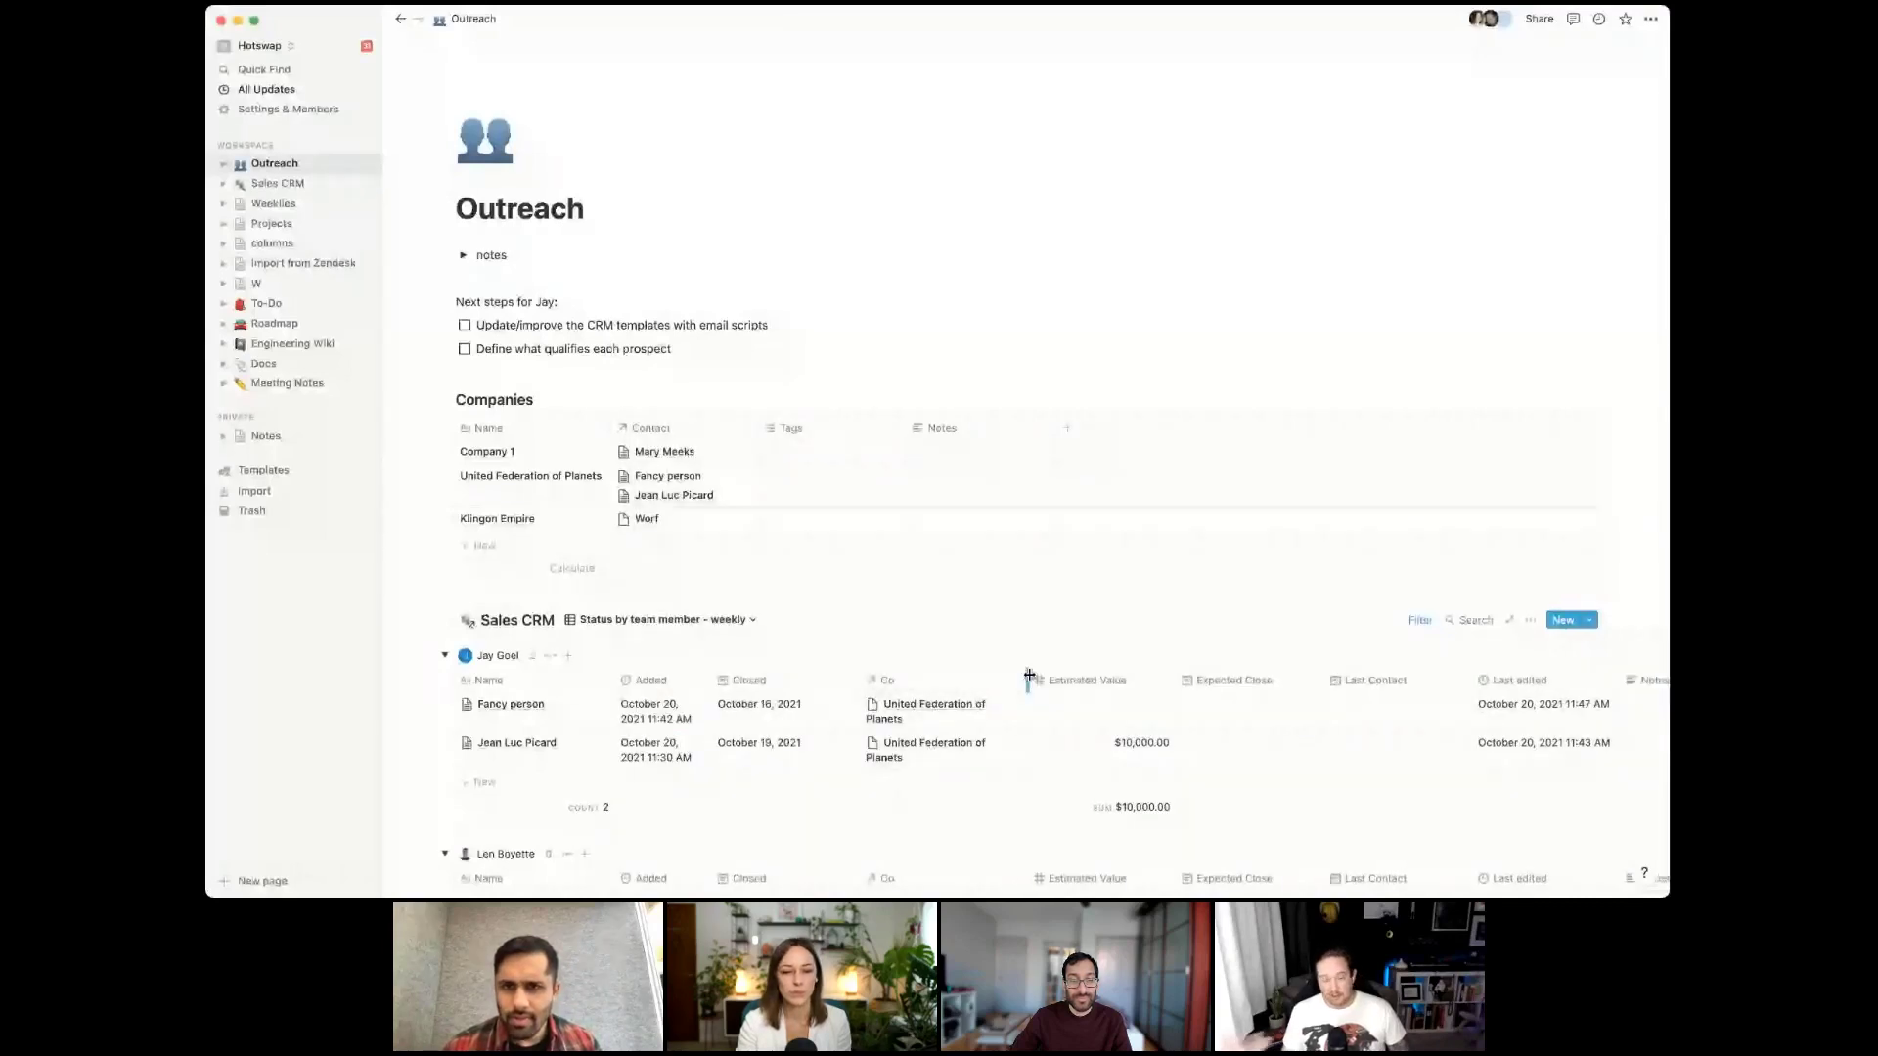
Widen the Co column; narrow Estimated Value, Last Contact and Last edited columns
{"action": "left_click_drag", "start_coordinate": [1029, 675], "coordinate": [1050, 676]}
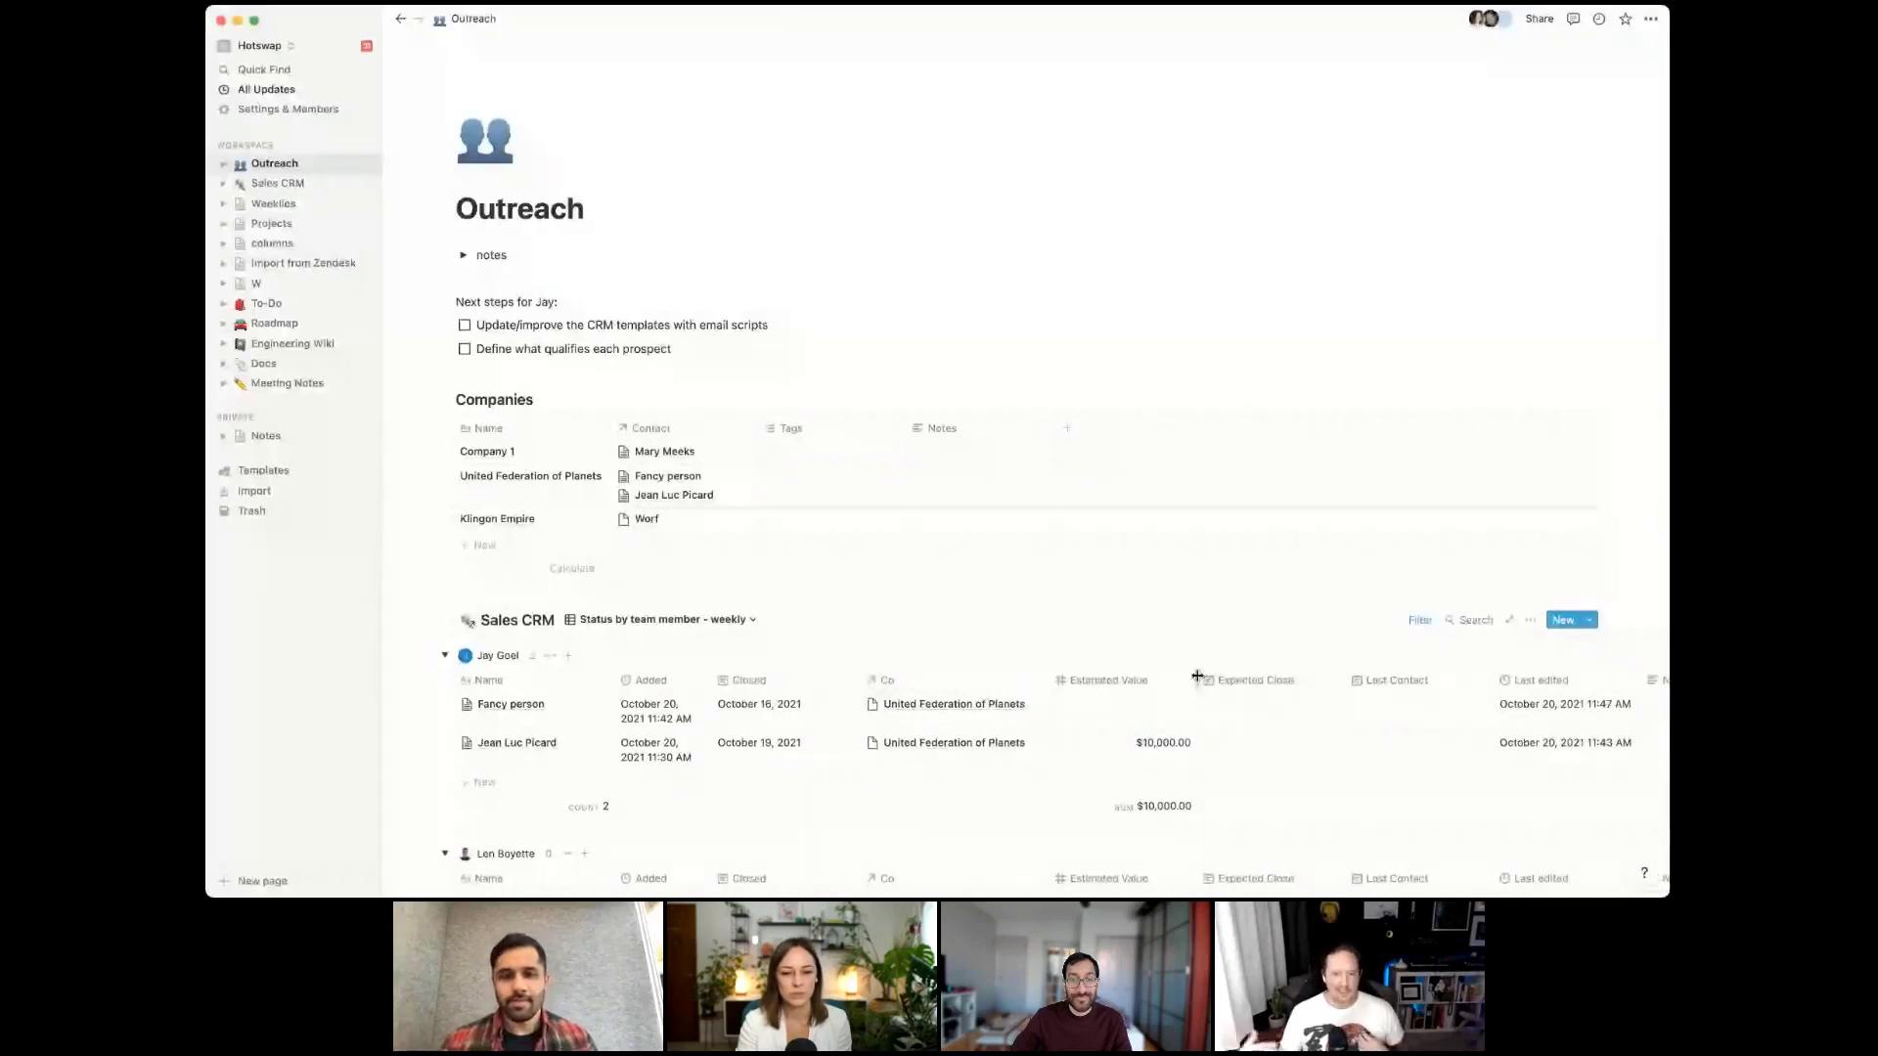
{"action": "left_click_drag", "start_coordinate": [1197, 676], "coordinate": [1152, 677]}
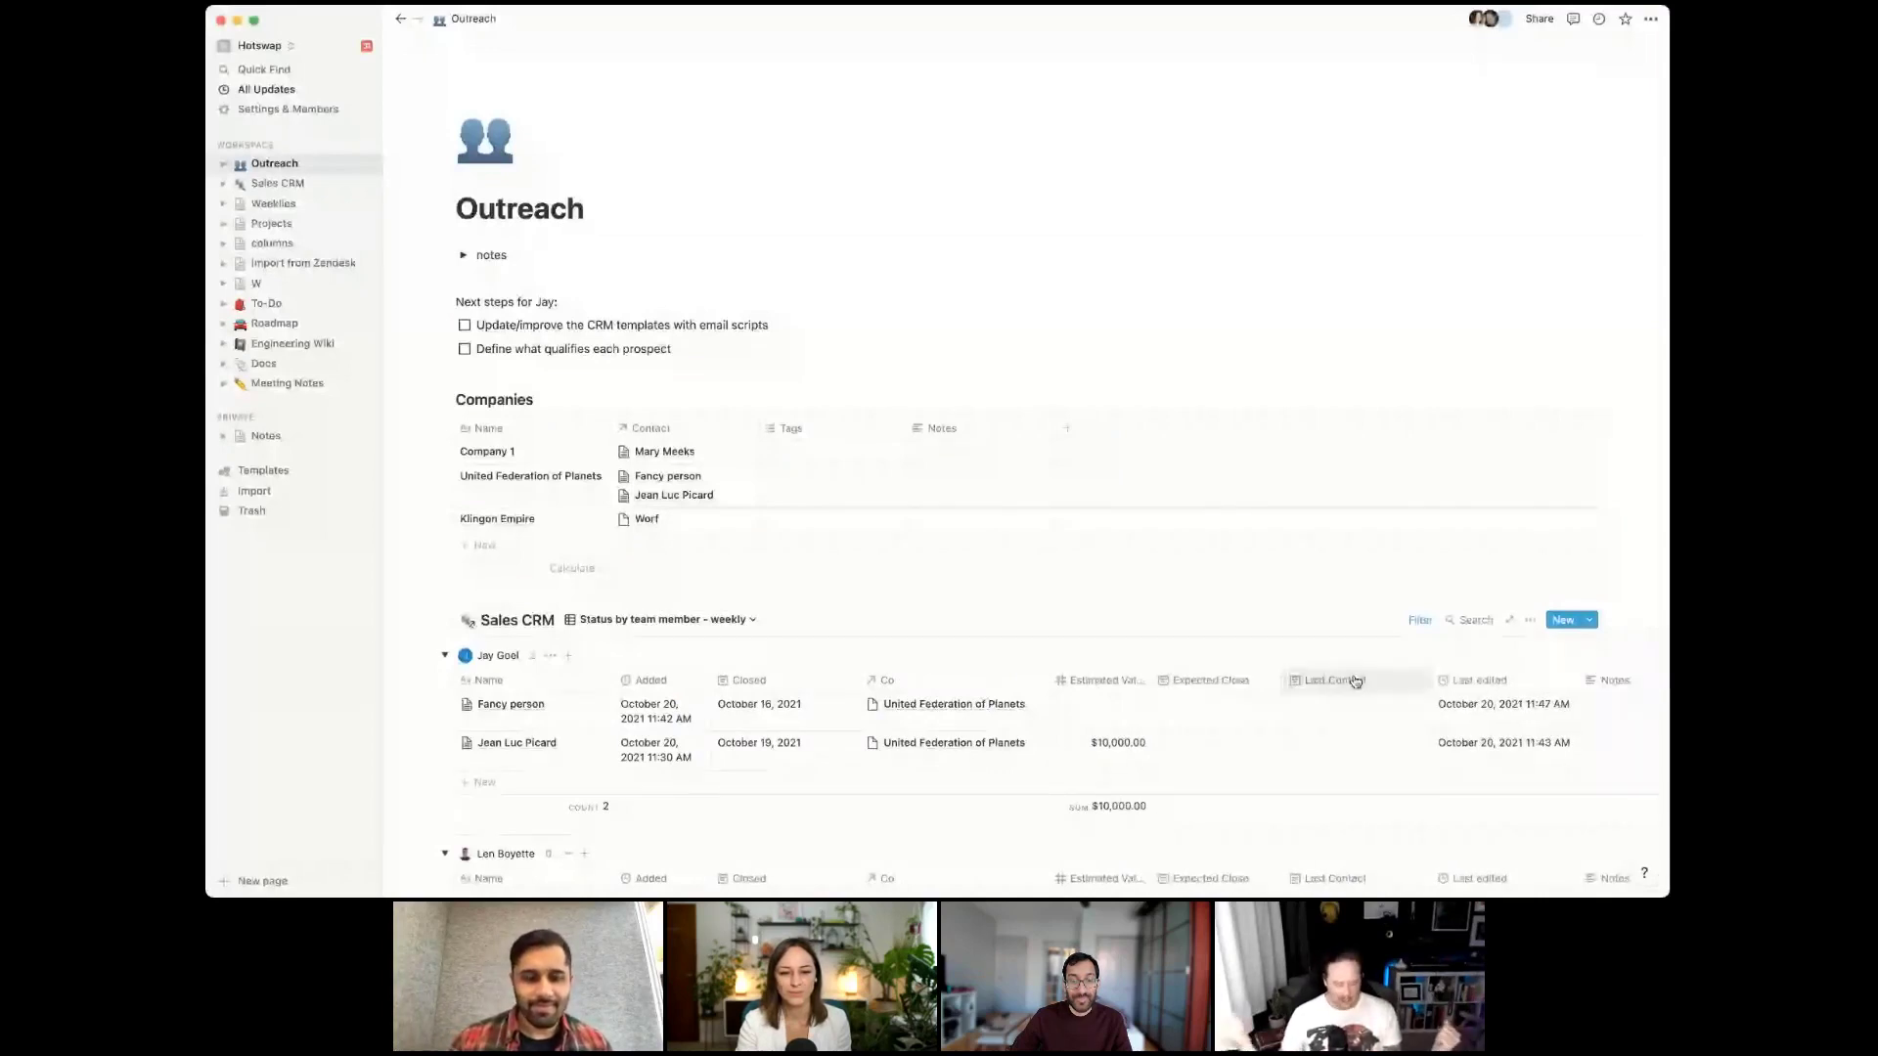
{"action": "left_click_drag", "start_coordinate": [1430, 680], "coordinate": [1401, 679]}
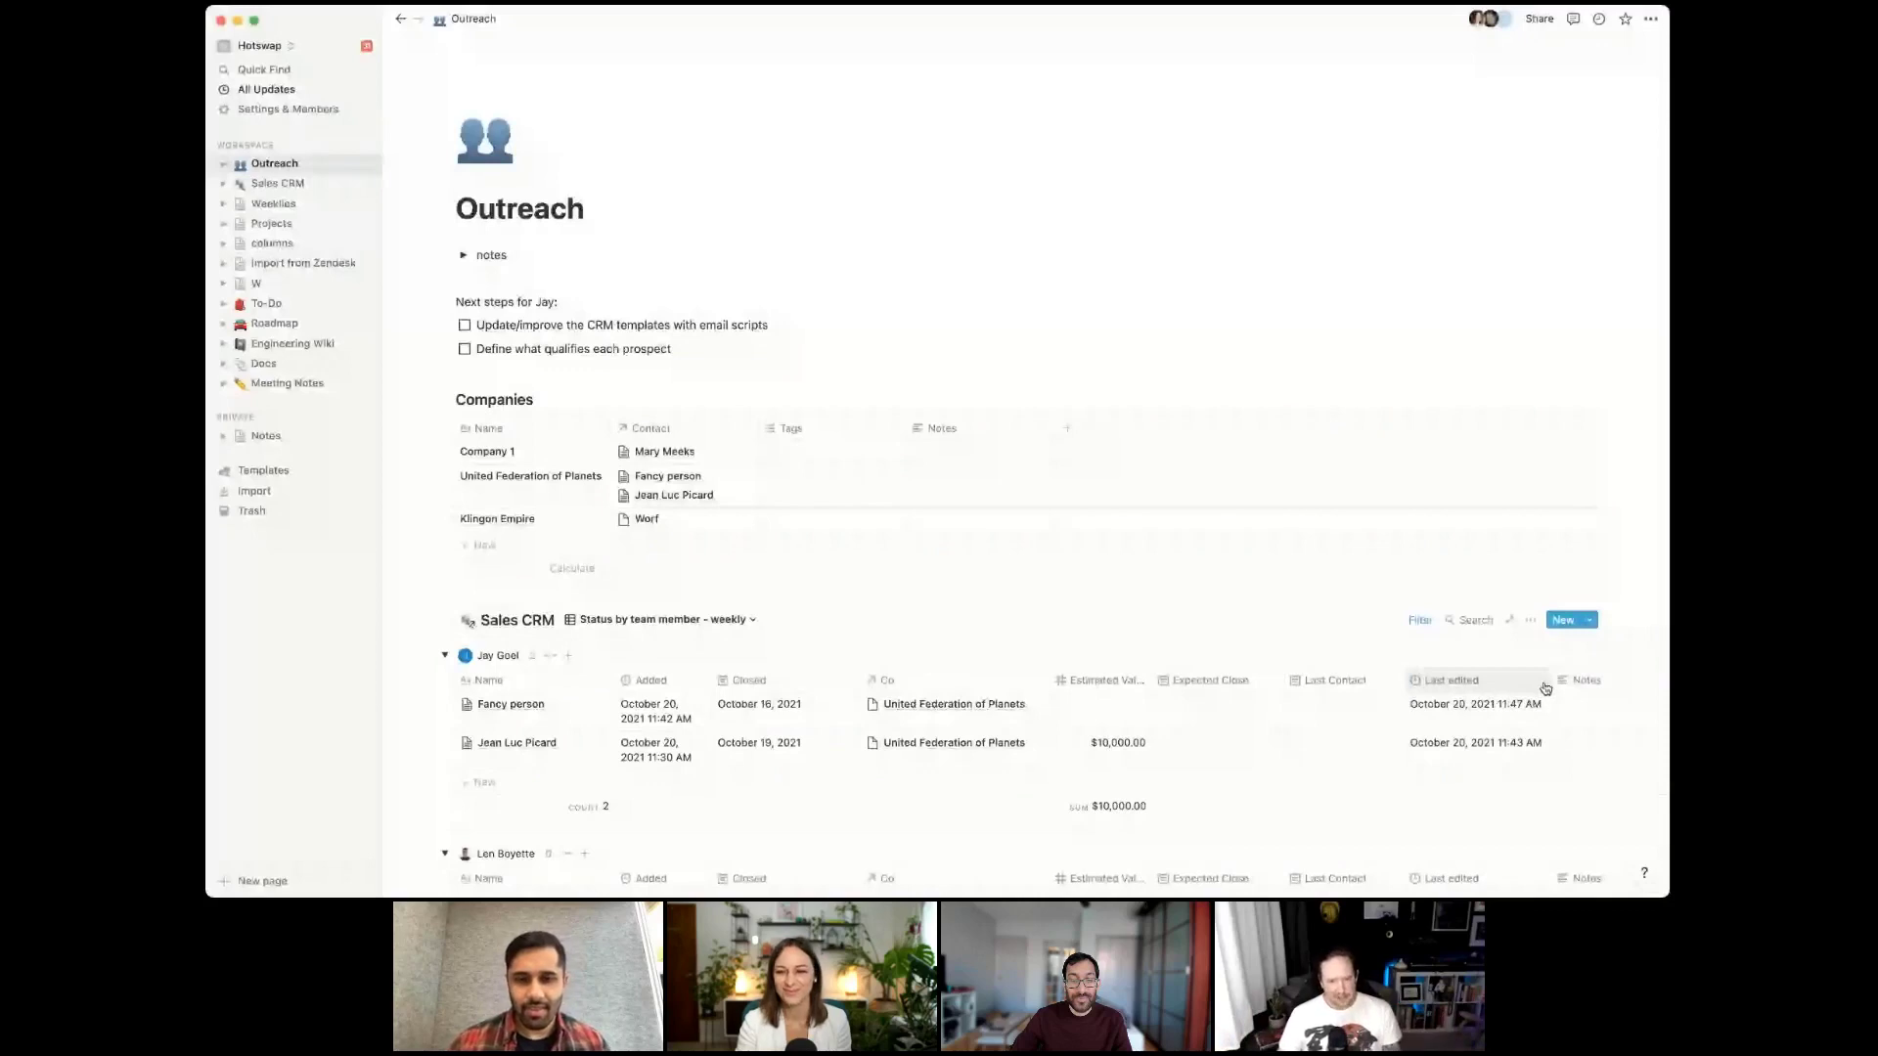
{"action": "left_click_drag", "start_coordinate": [1548, 681], "coordinate": [1512, 681]}
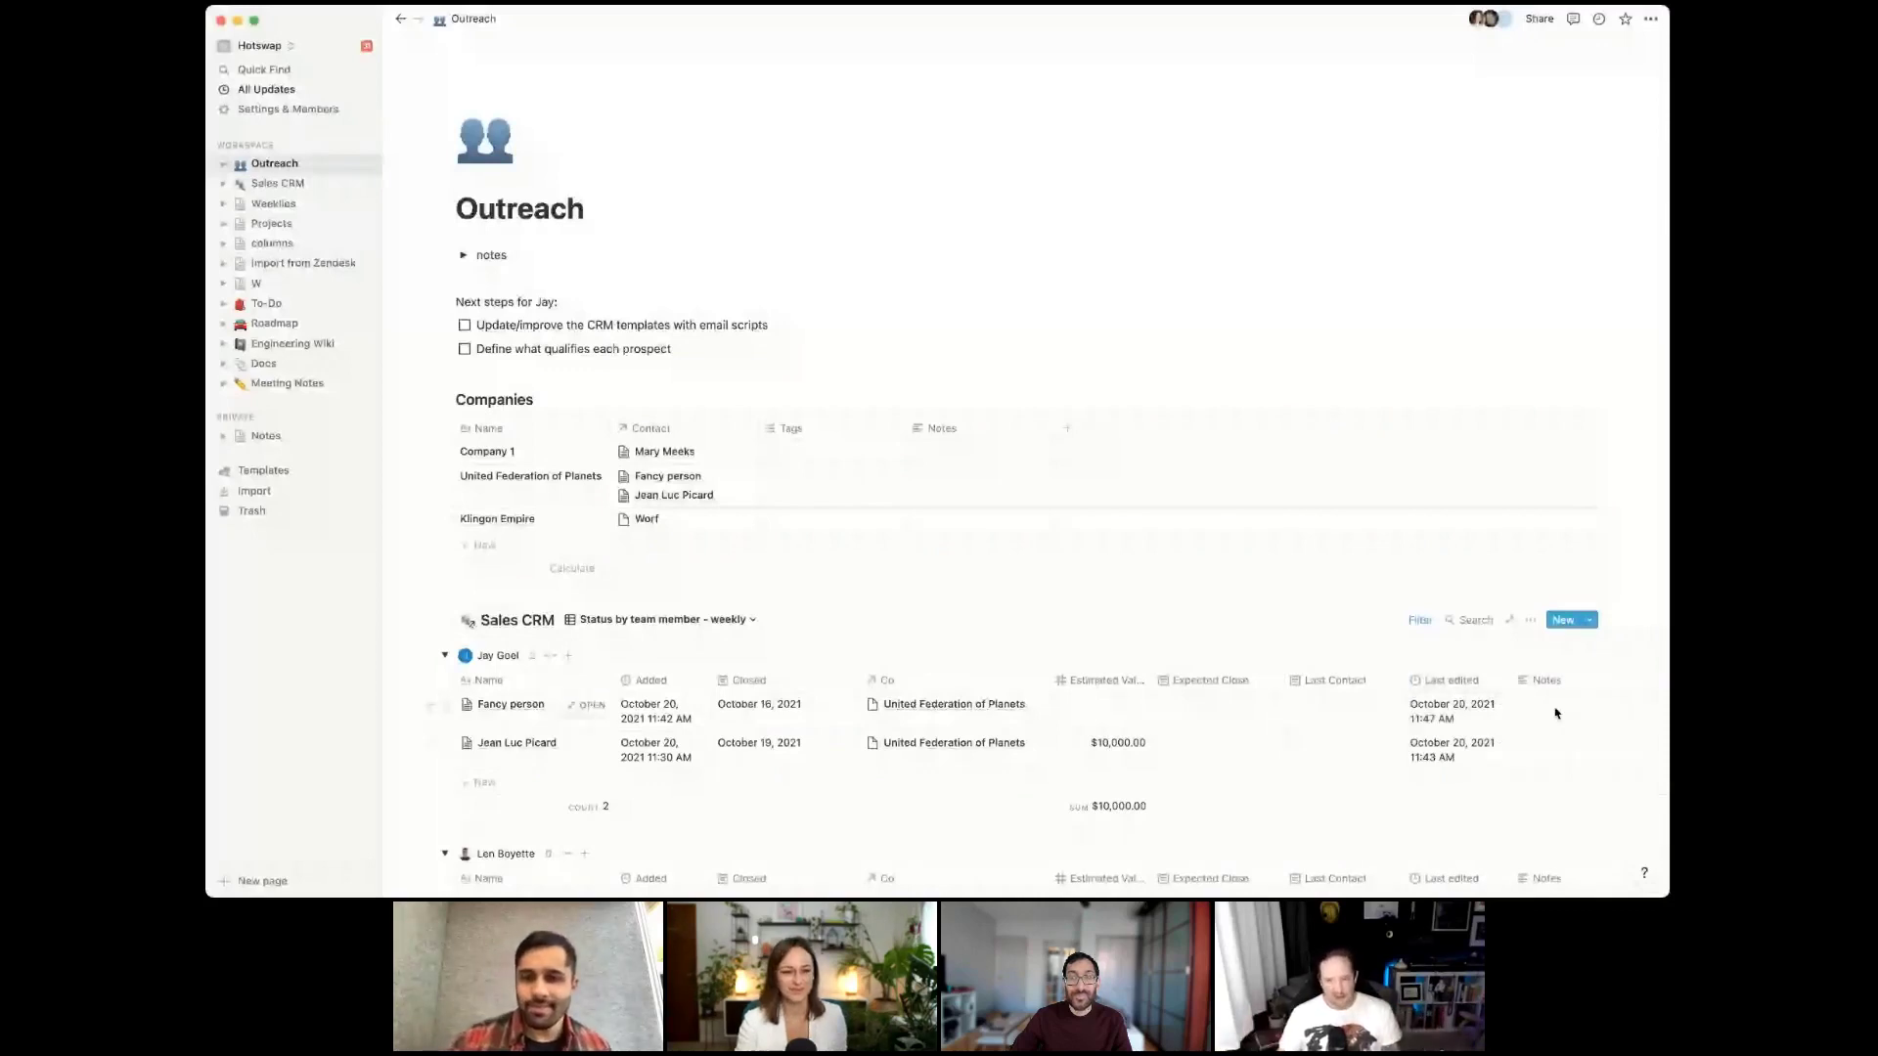
{"action": "scroll", "coordinate": [1550, 714], "scroll_direction": "right", "scroll_amount": 5}
{"action": "scroll", "coordinate": [1544, 715], "scroll_direction": "right", "scroll_amount": 10}
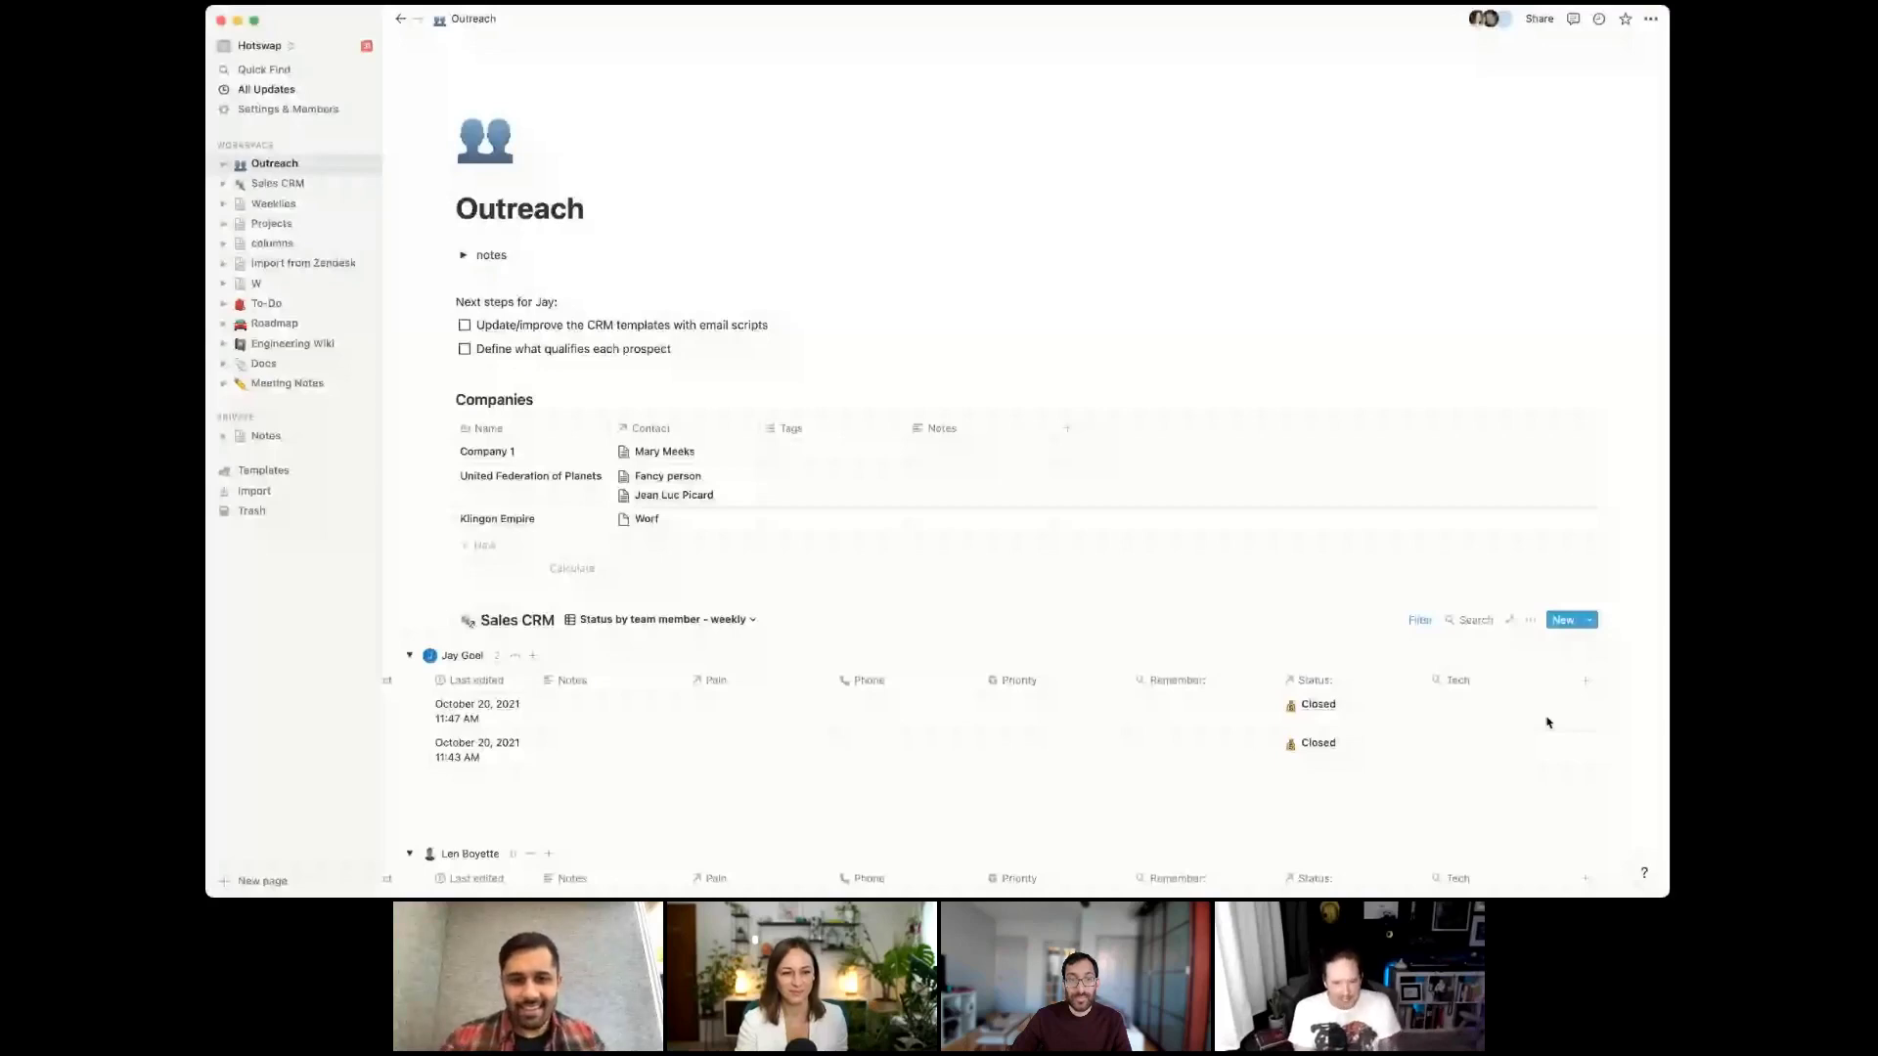
{"action": "scroll", "coordinate": [1546, 722], "scroll_direction": "down", "scroll_amount": 4}
{"action": "scroll", "coordinate": [1546, 722], "scroll_direction": "left", "scroll_amount": 10}
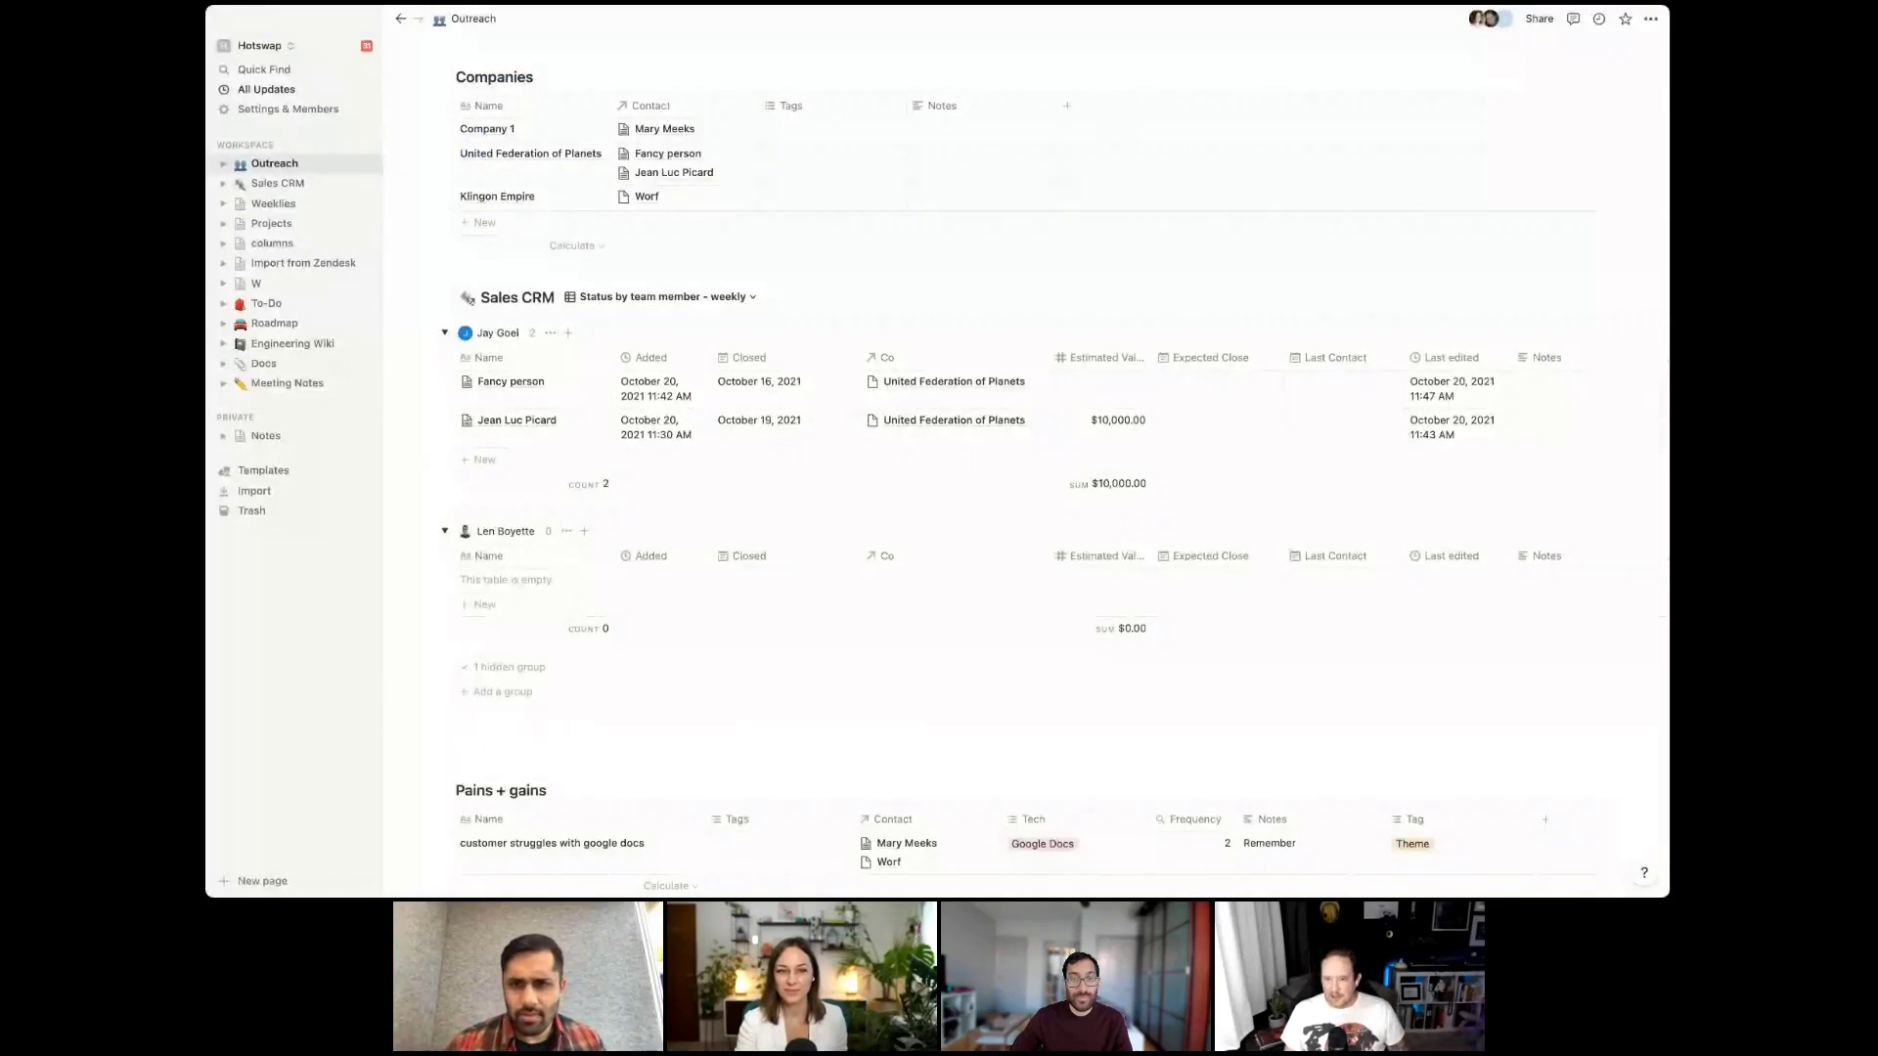
Create a new Table view of Sales CRM and slightly widen its Name column
{"action": "left_click", "coordinate": [700, 297]}
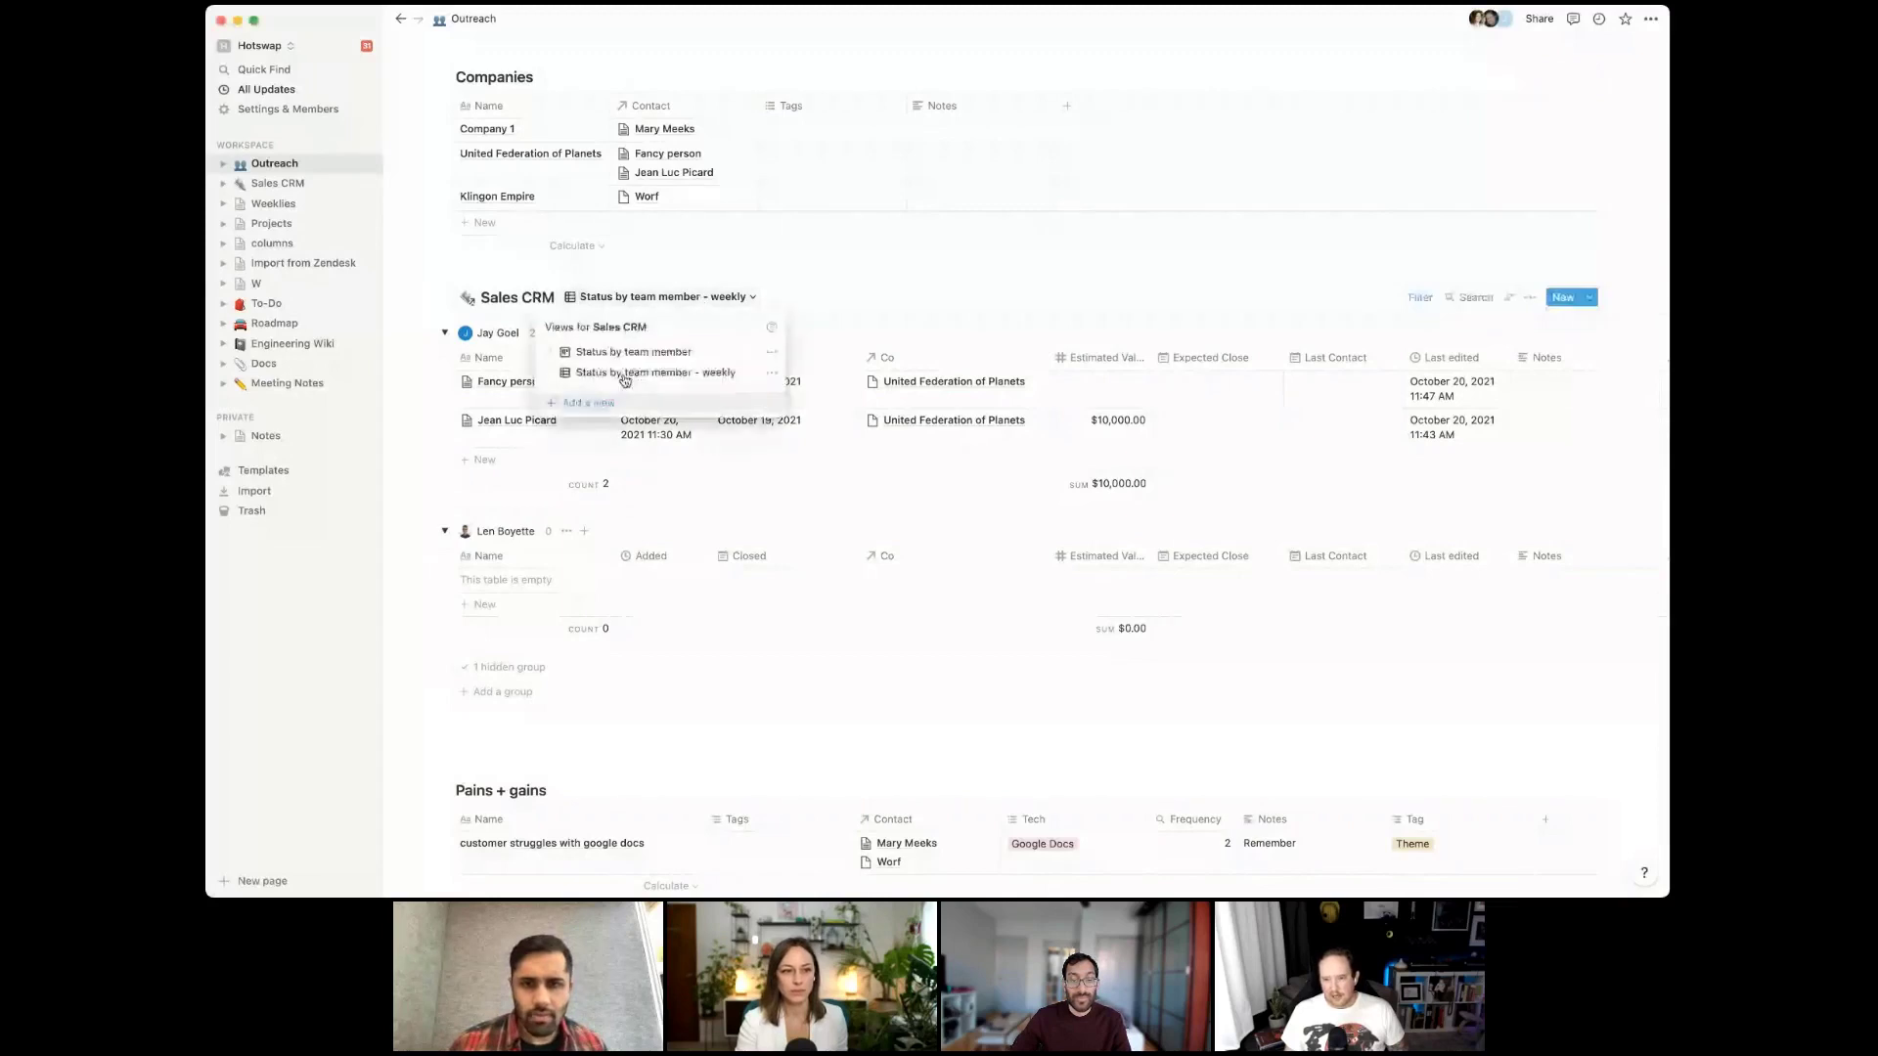
{"action": "left_click", "coordinate": [607, 401]}
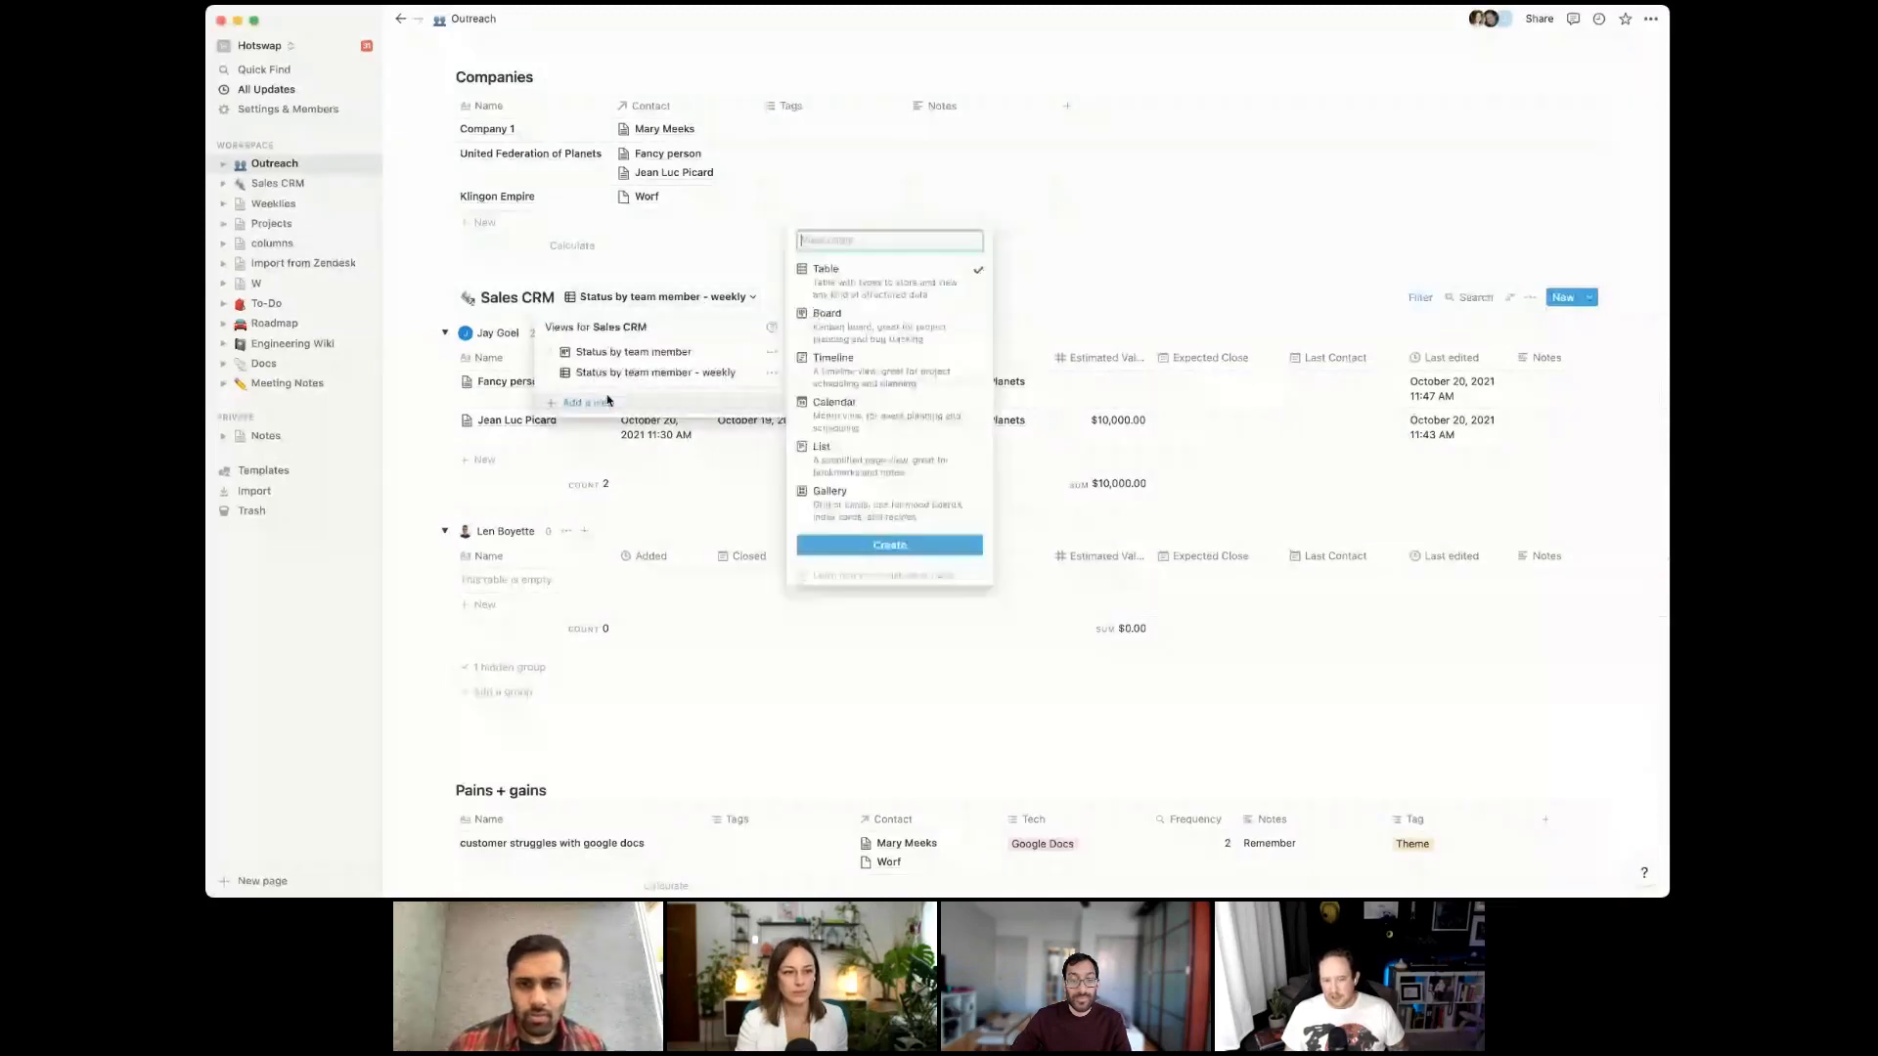
{"action": "left_click", "coordinate": [878, 544]}
{"action": "left_click_drag", "start_coordinate": [613, 327], "coordinate": [621, 326]}
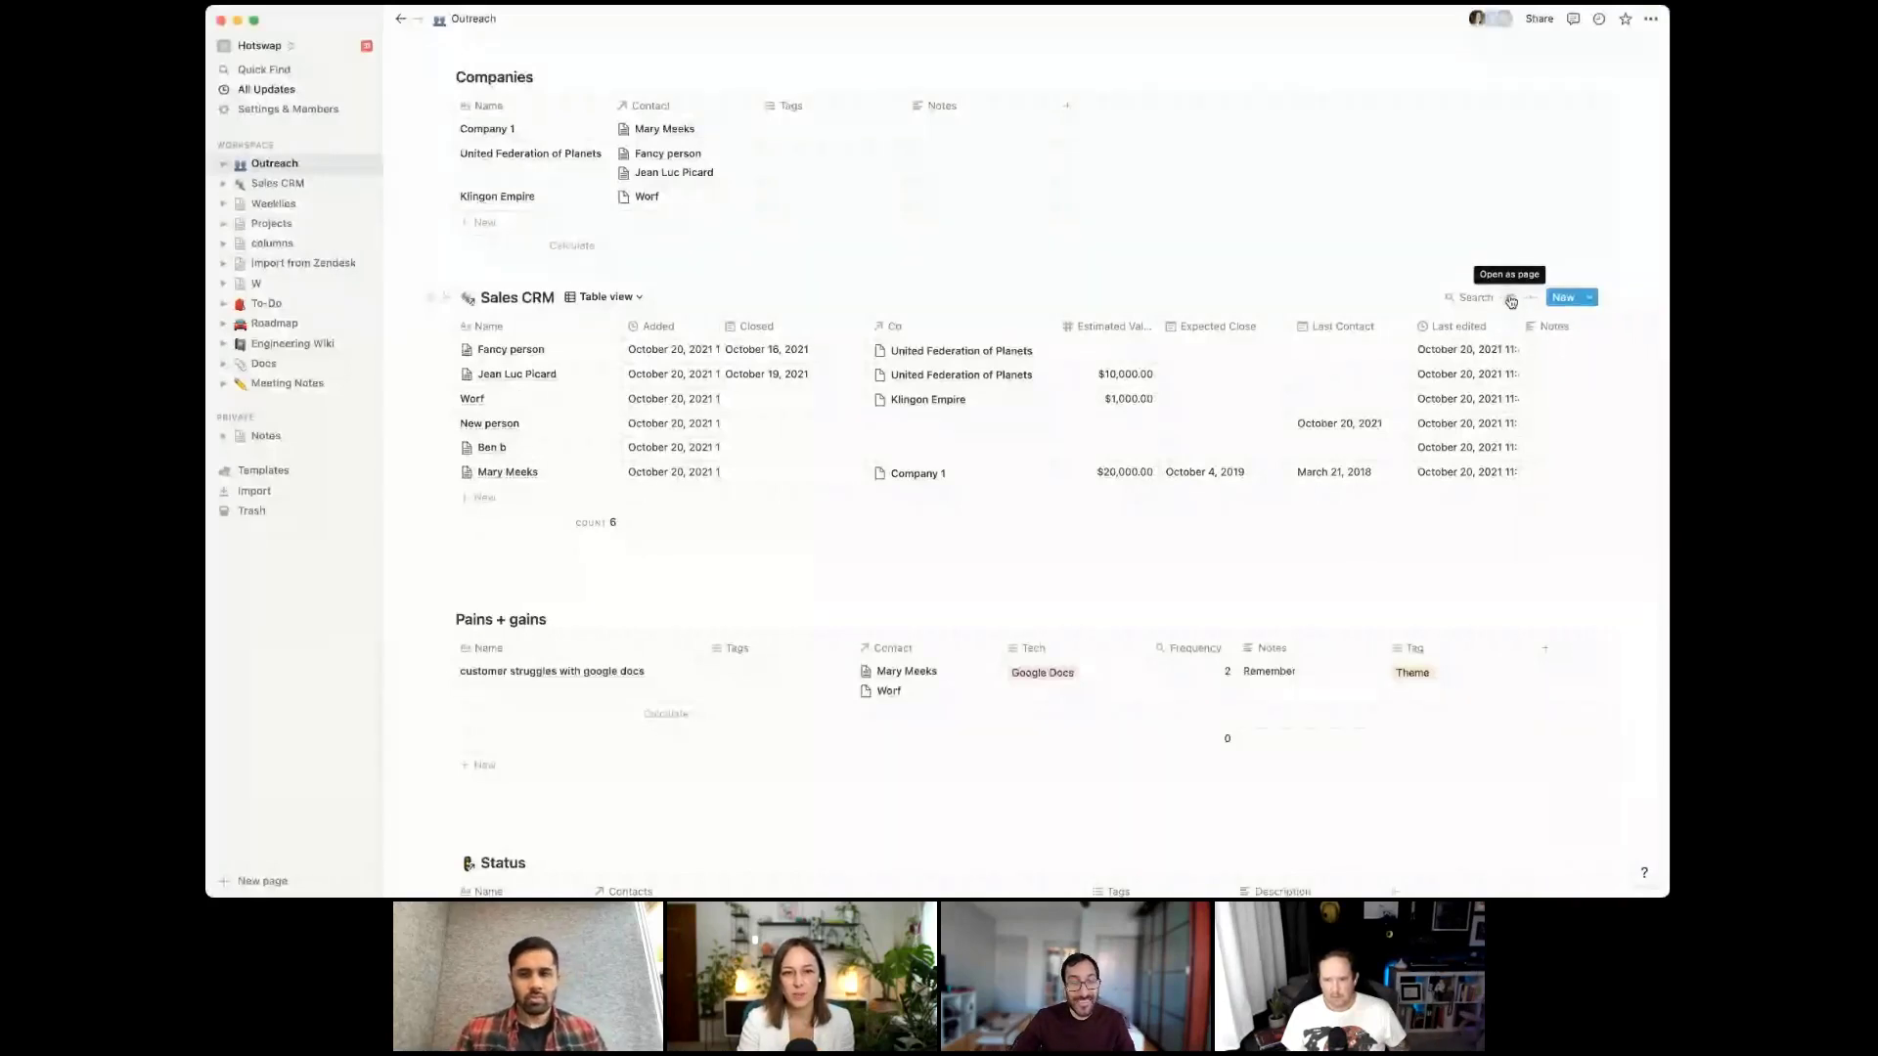
{"action": "left_click", "coordinate": [1511, 301]}
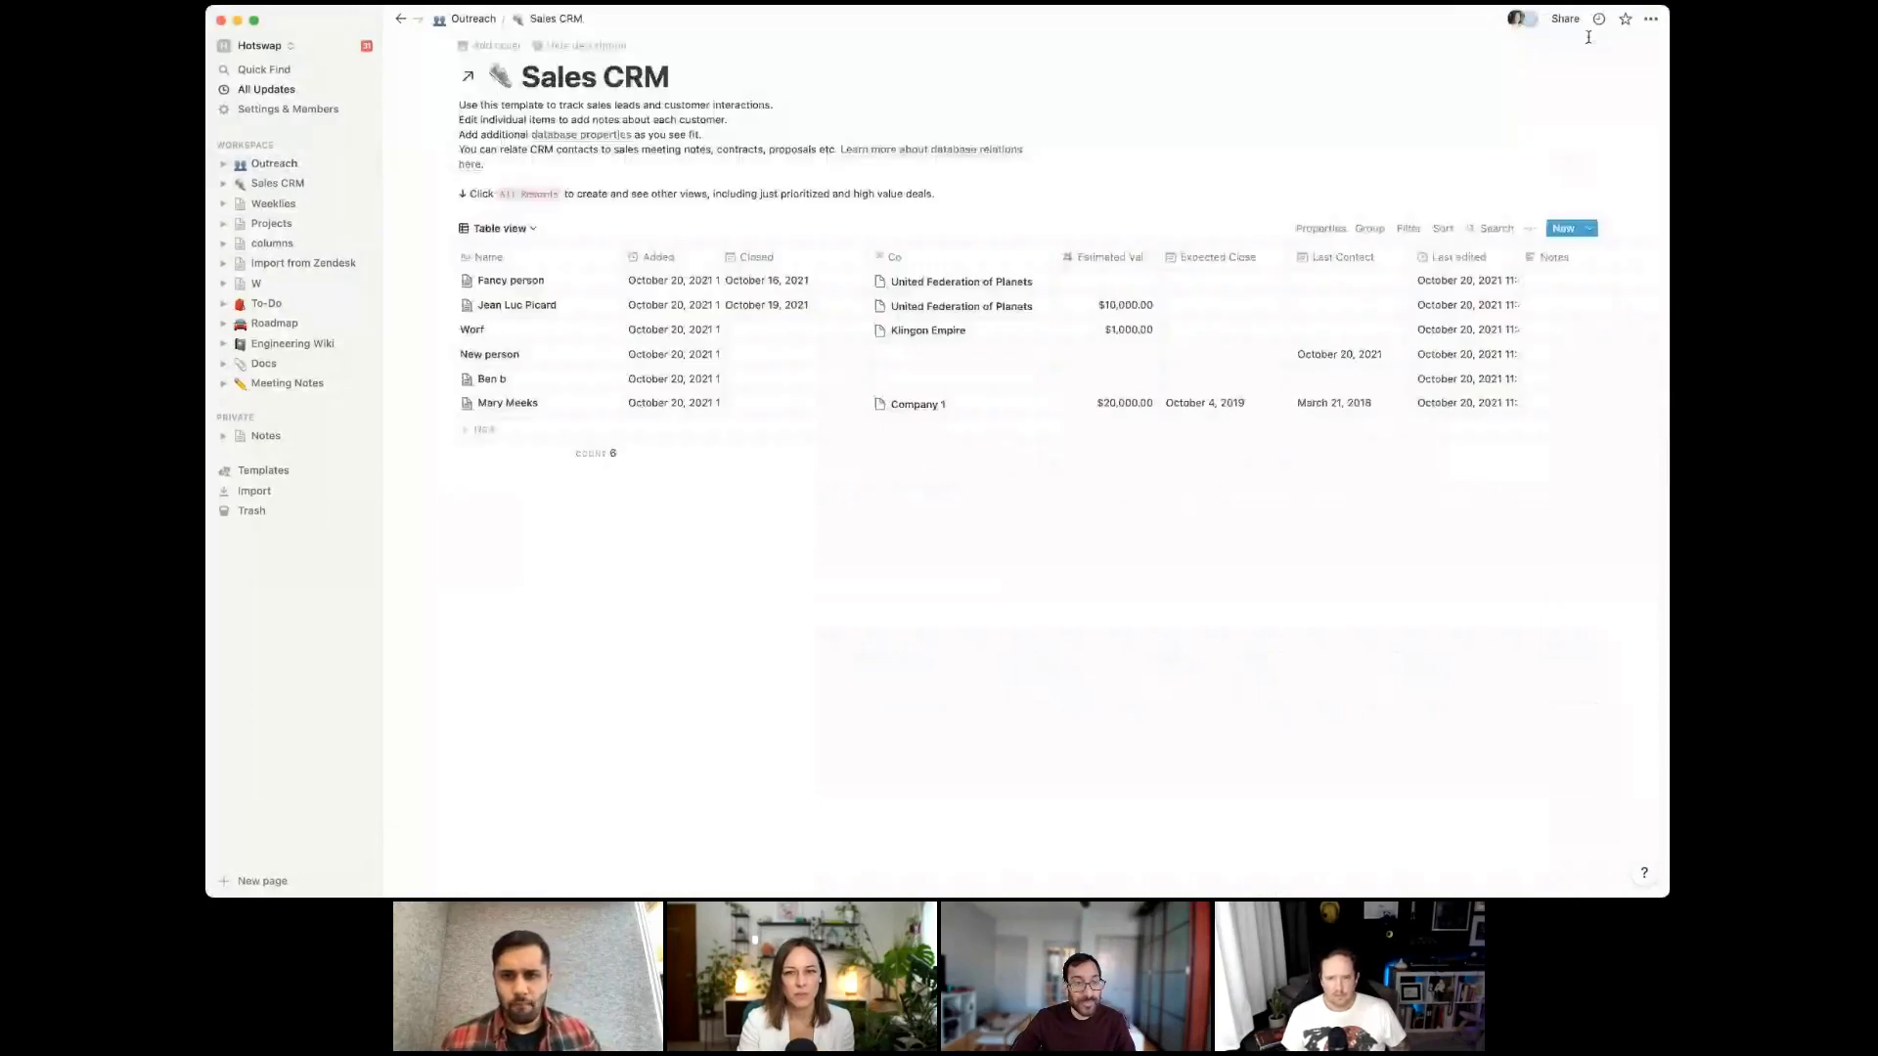
{"action": "left_click", "coordinate": [1651, 19]}
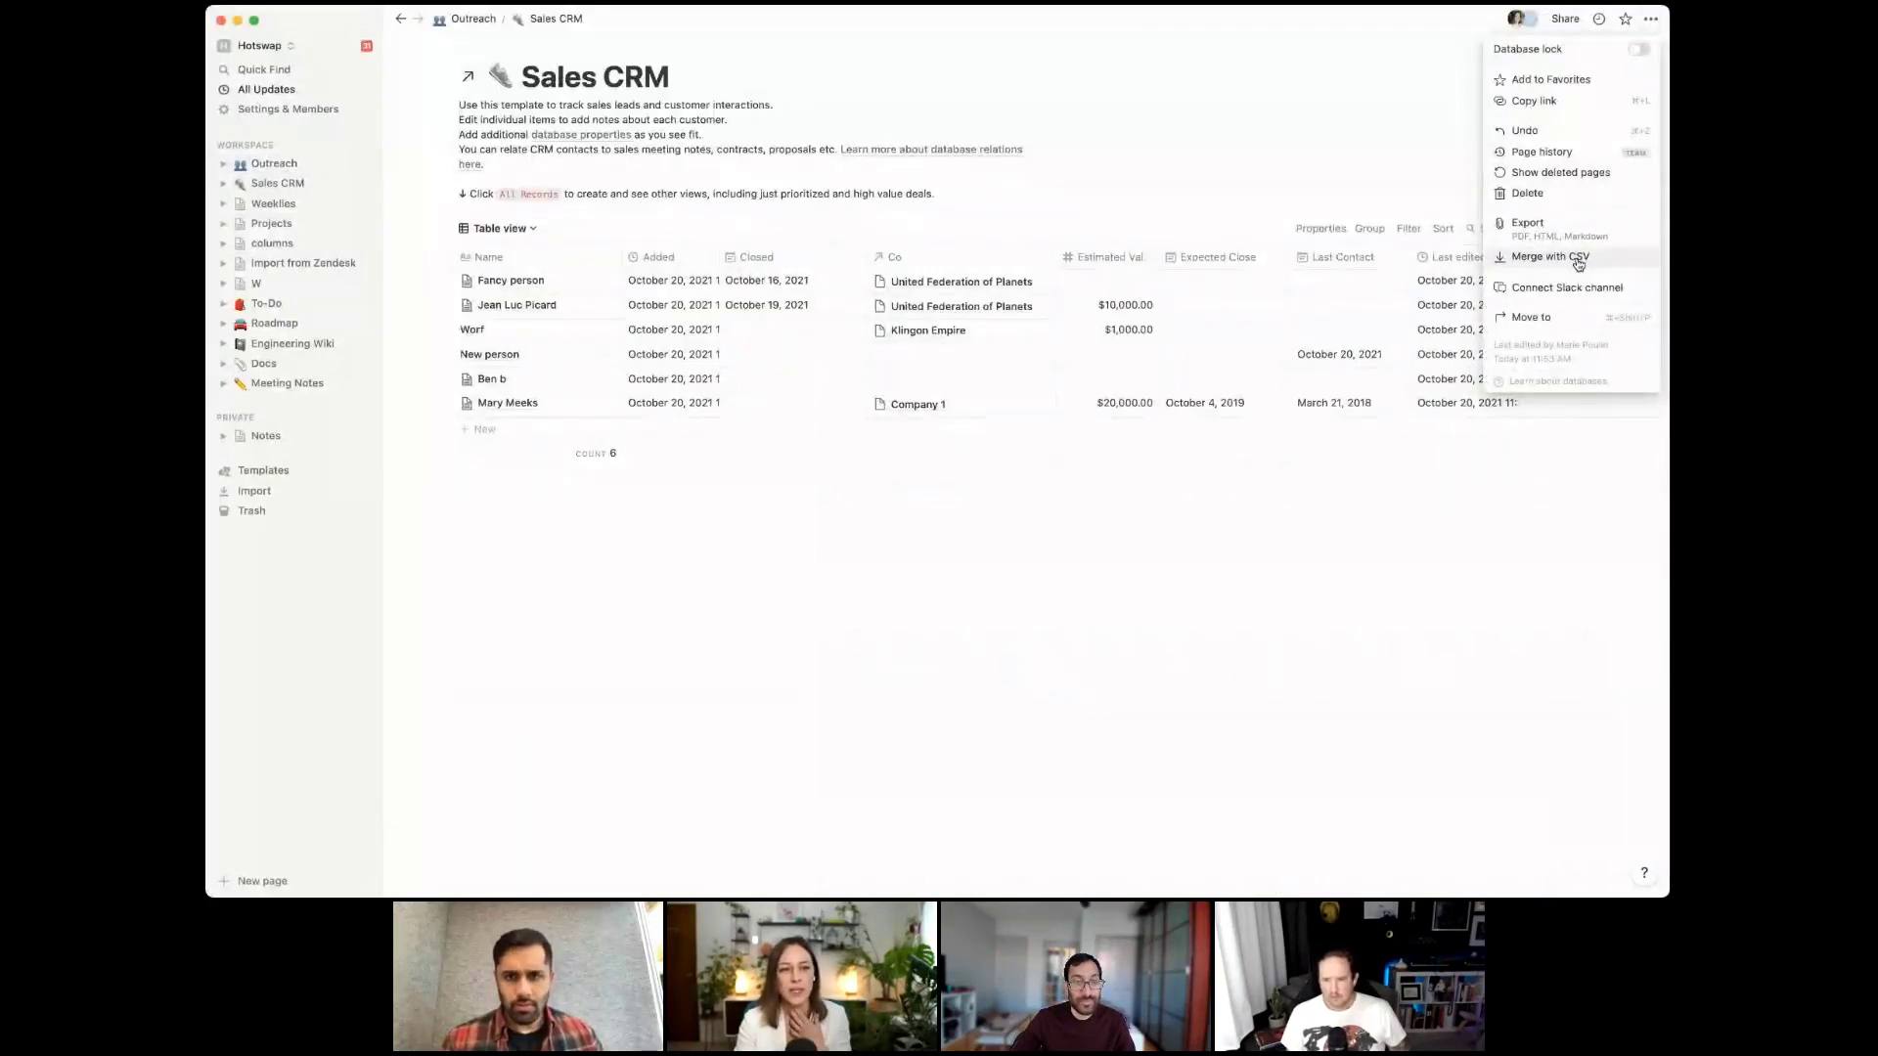
{"action": "left_click", "coordinate": [1238, 518]}
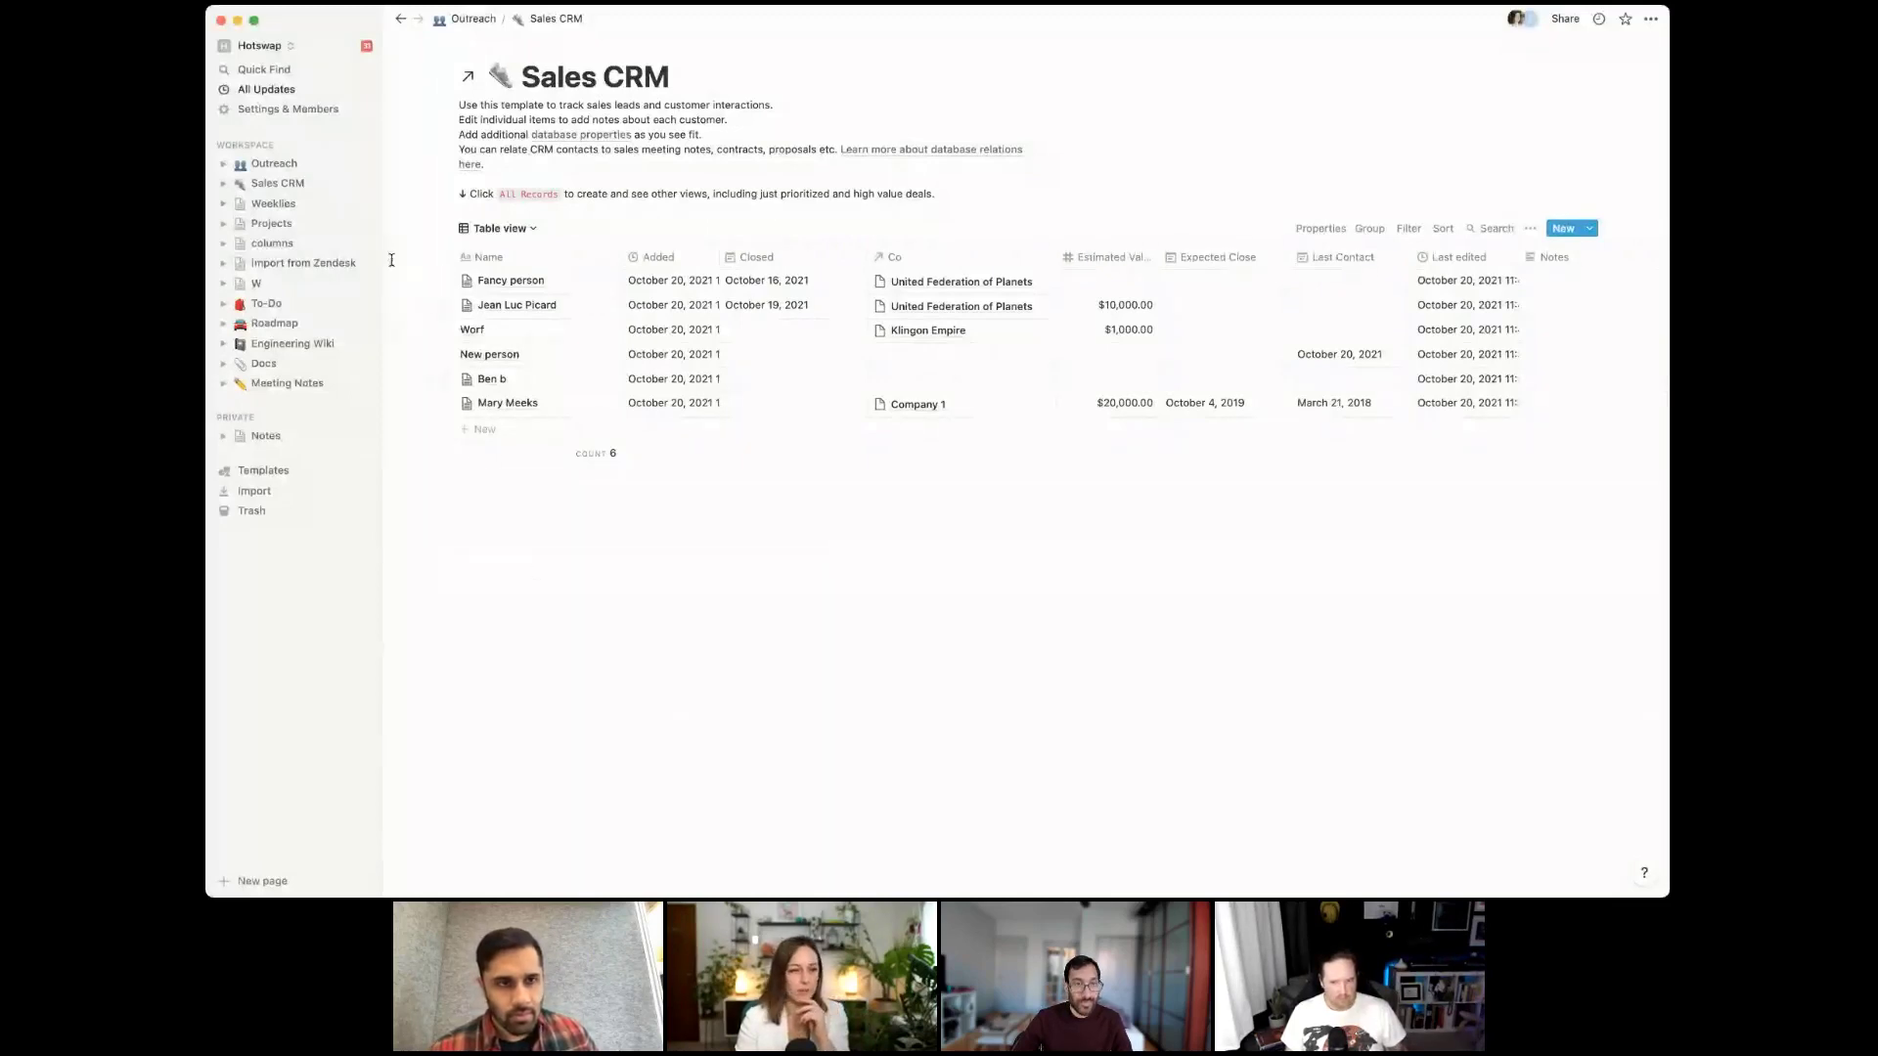
{"action": "left_click_drag", "start_coordinate": [407, 282], "coordinate": [560, 394]}
{"action": "right_click", "coordinate": [560, 394]}
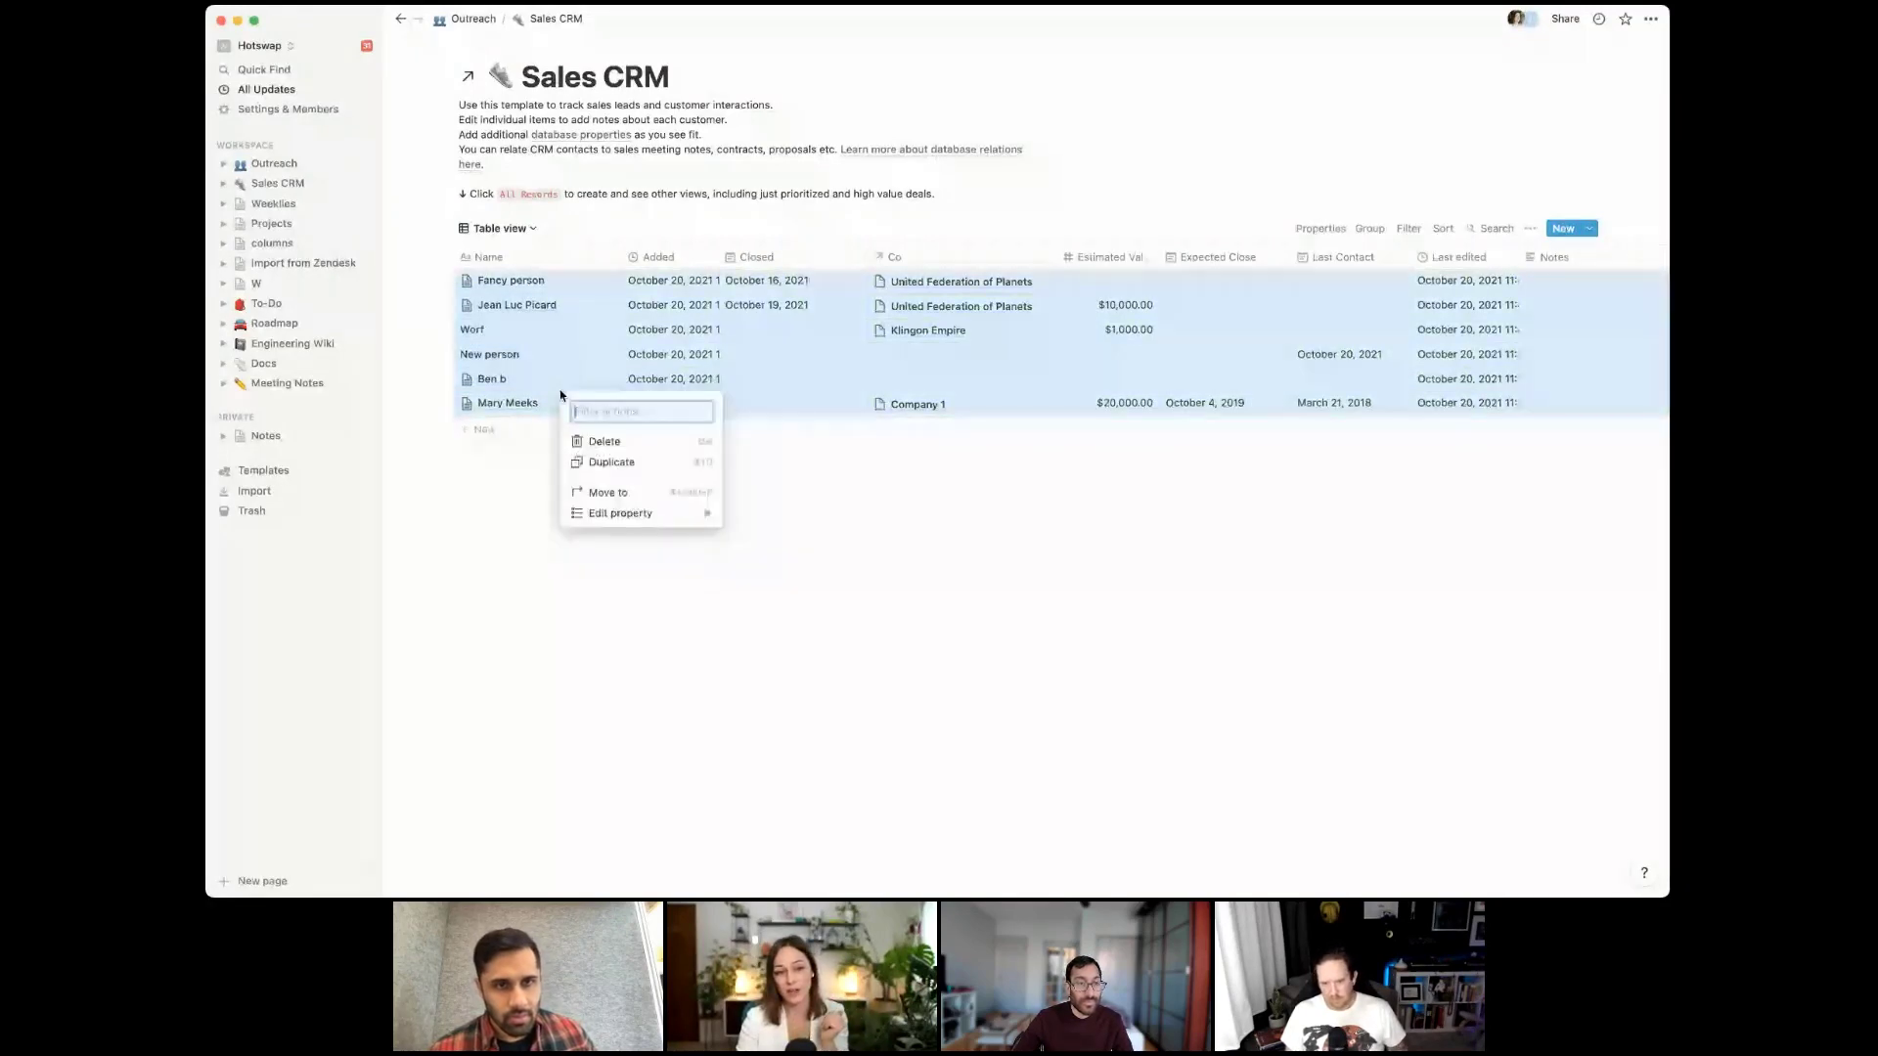
{"action": "mouse_move", "coordinate": [636, 513]}
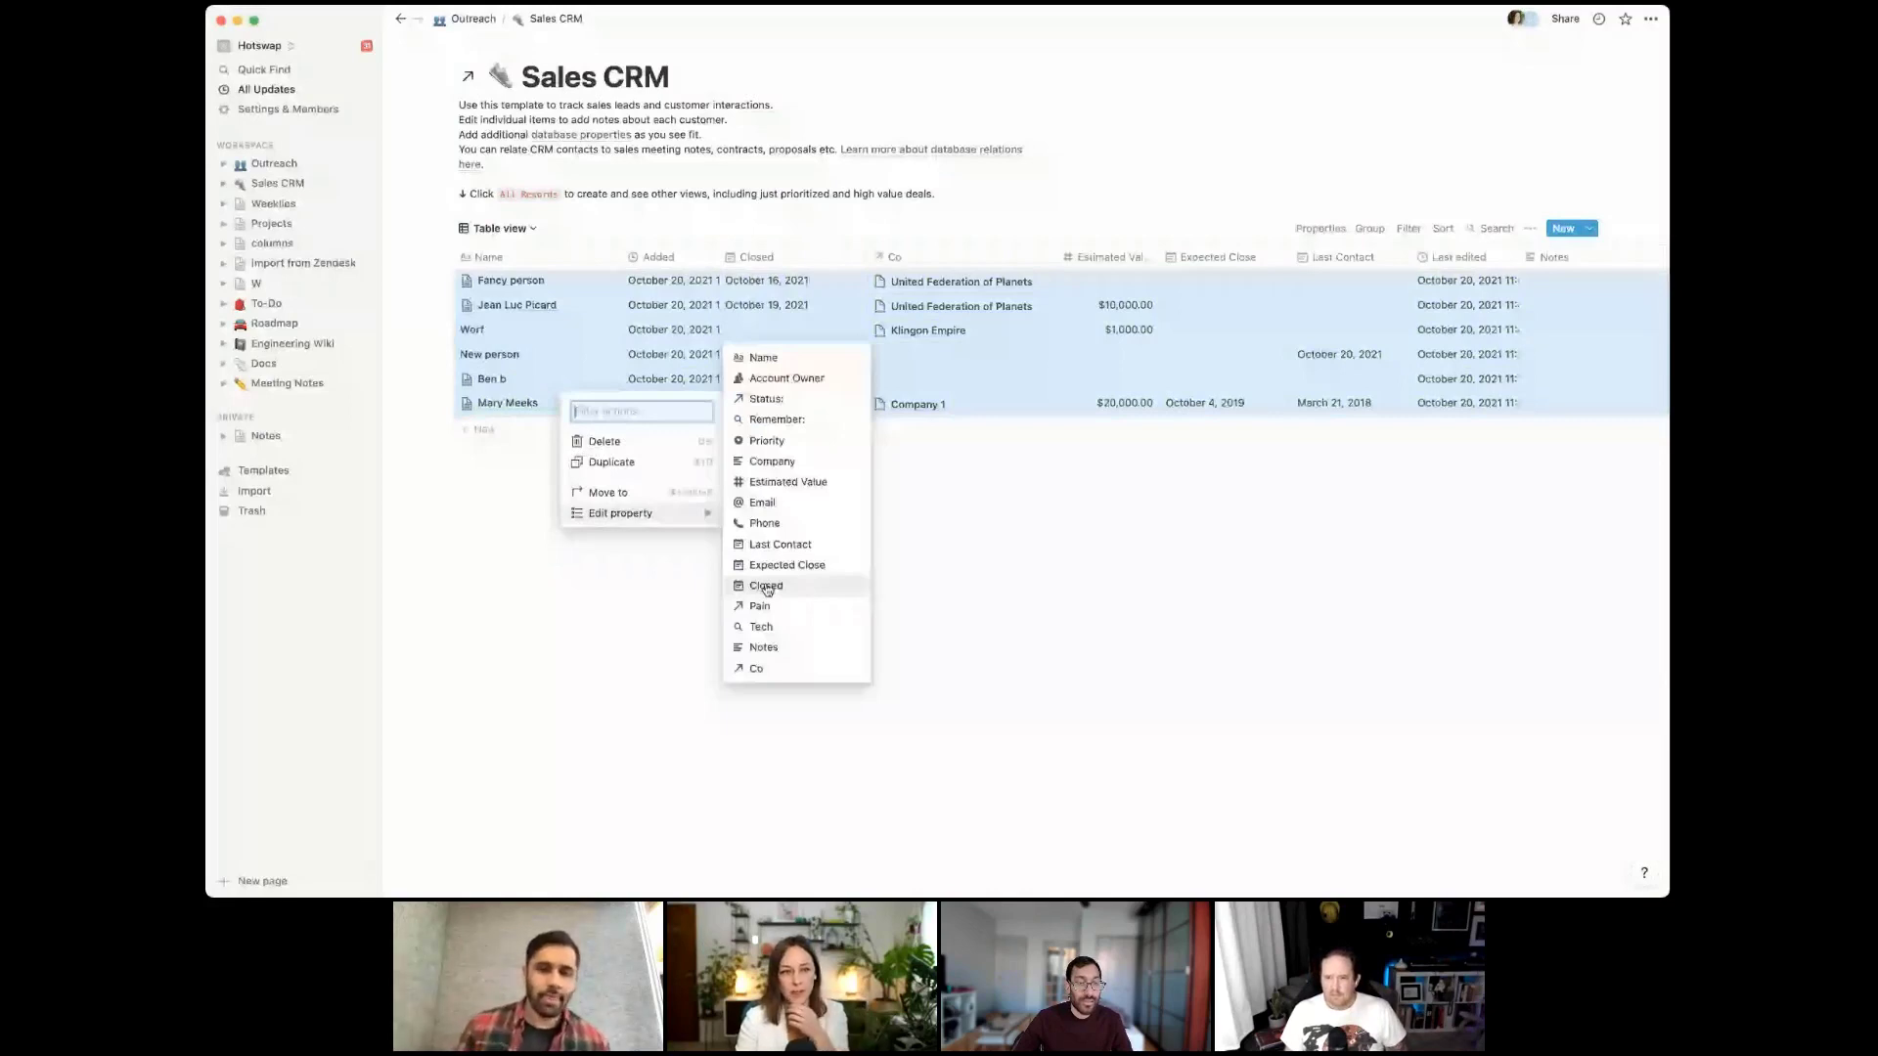
{"action": "key", "text": "Escape"}
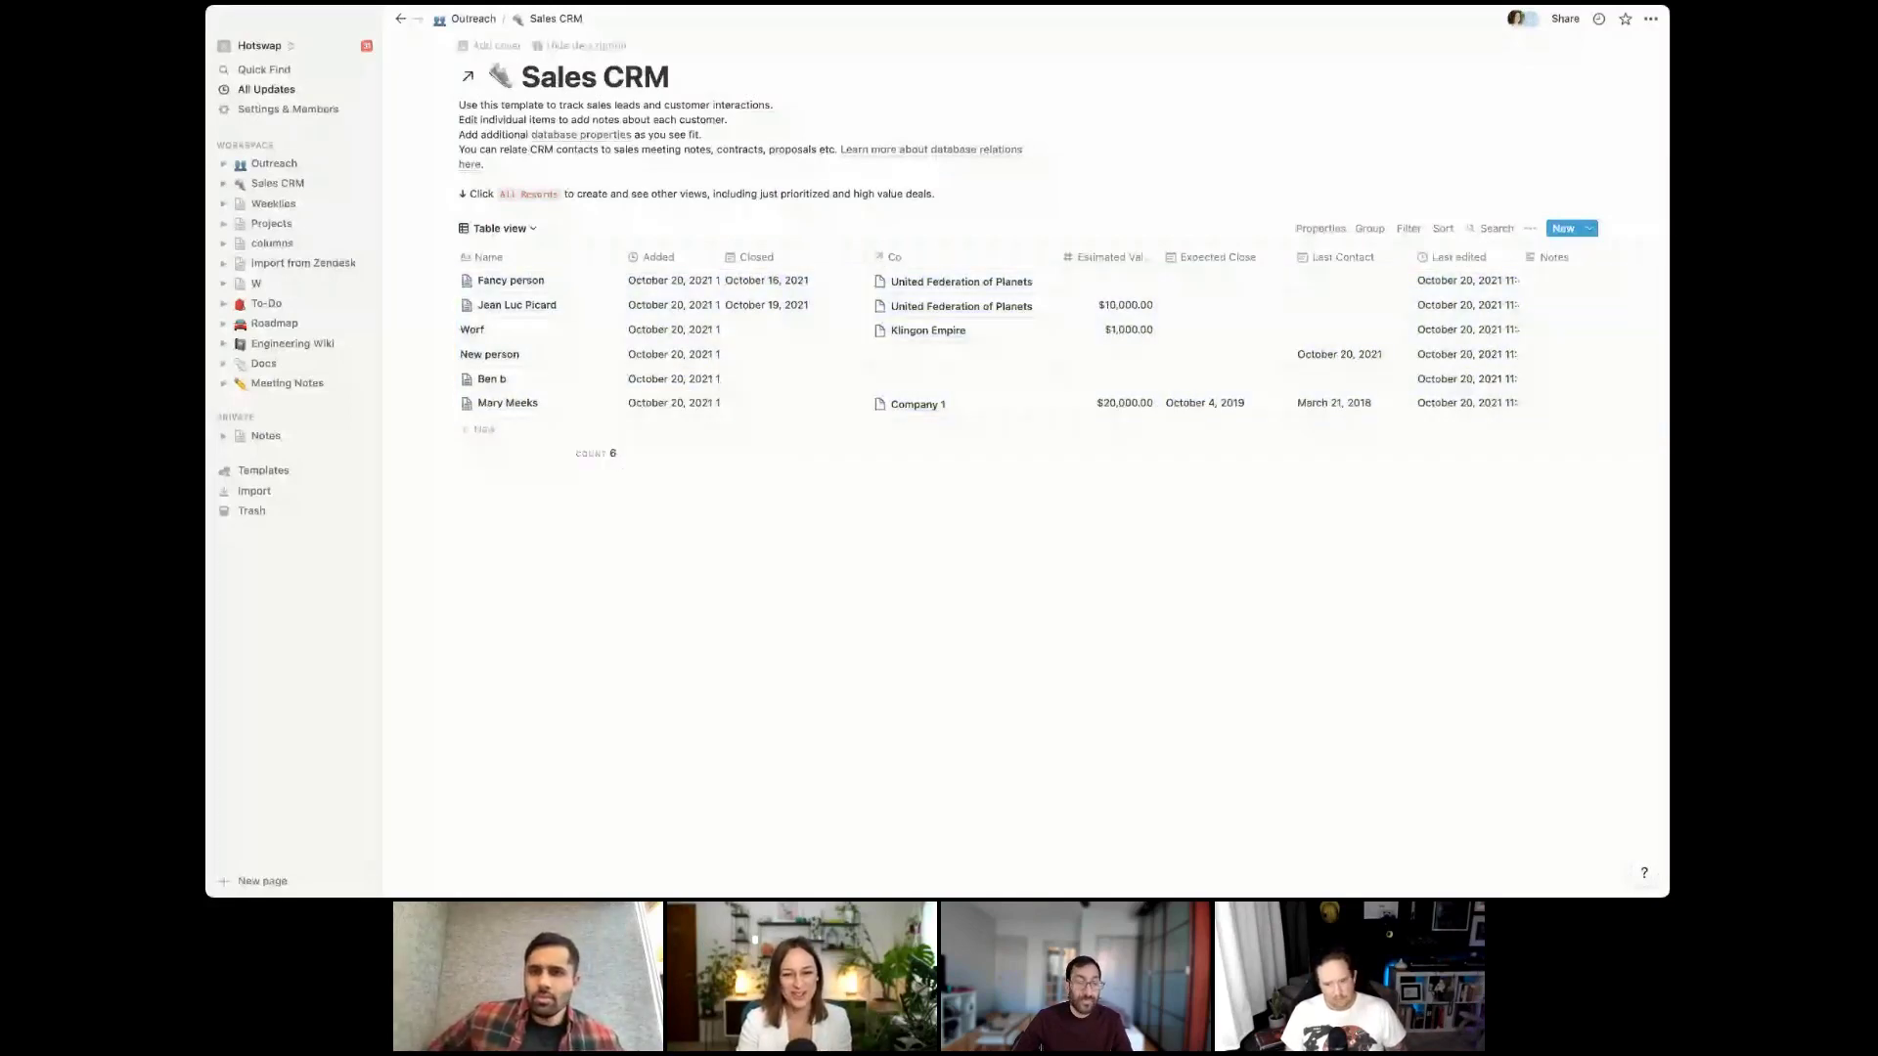
{"action": "left_click", "coordinate": [398, 18]}
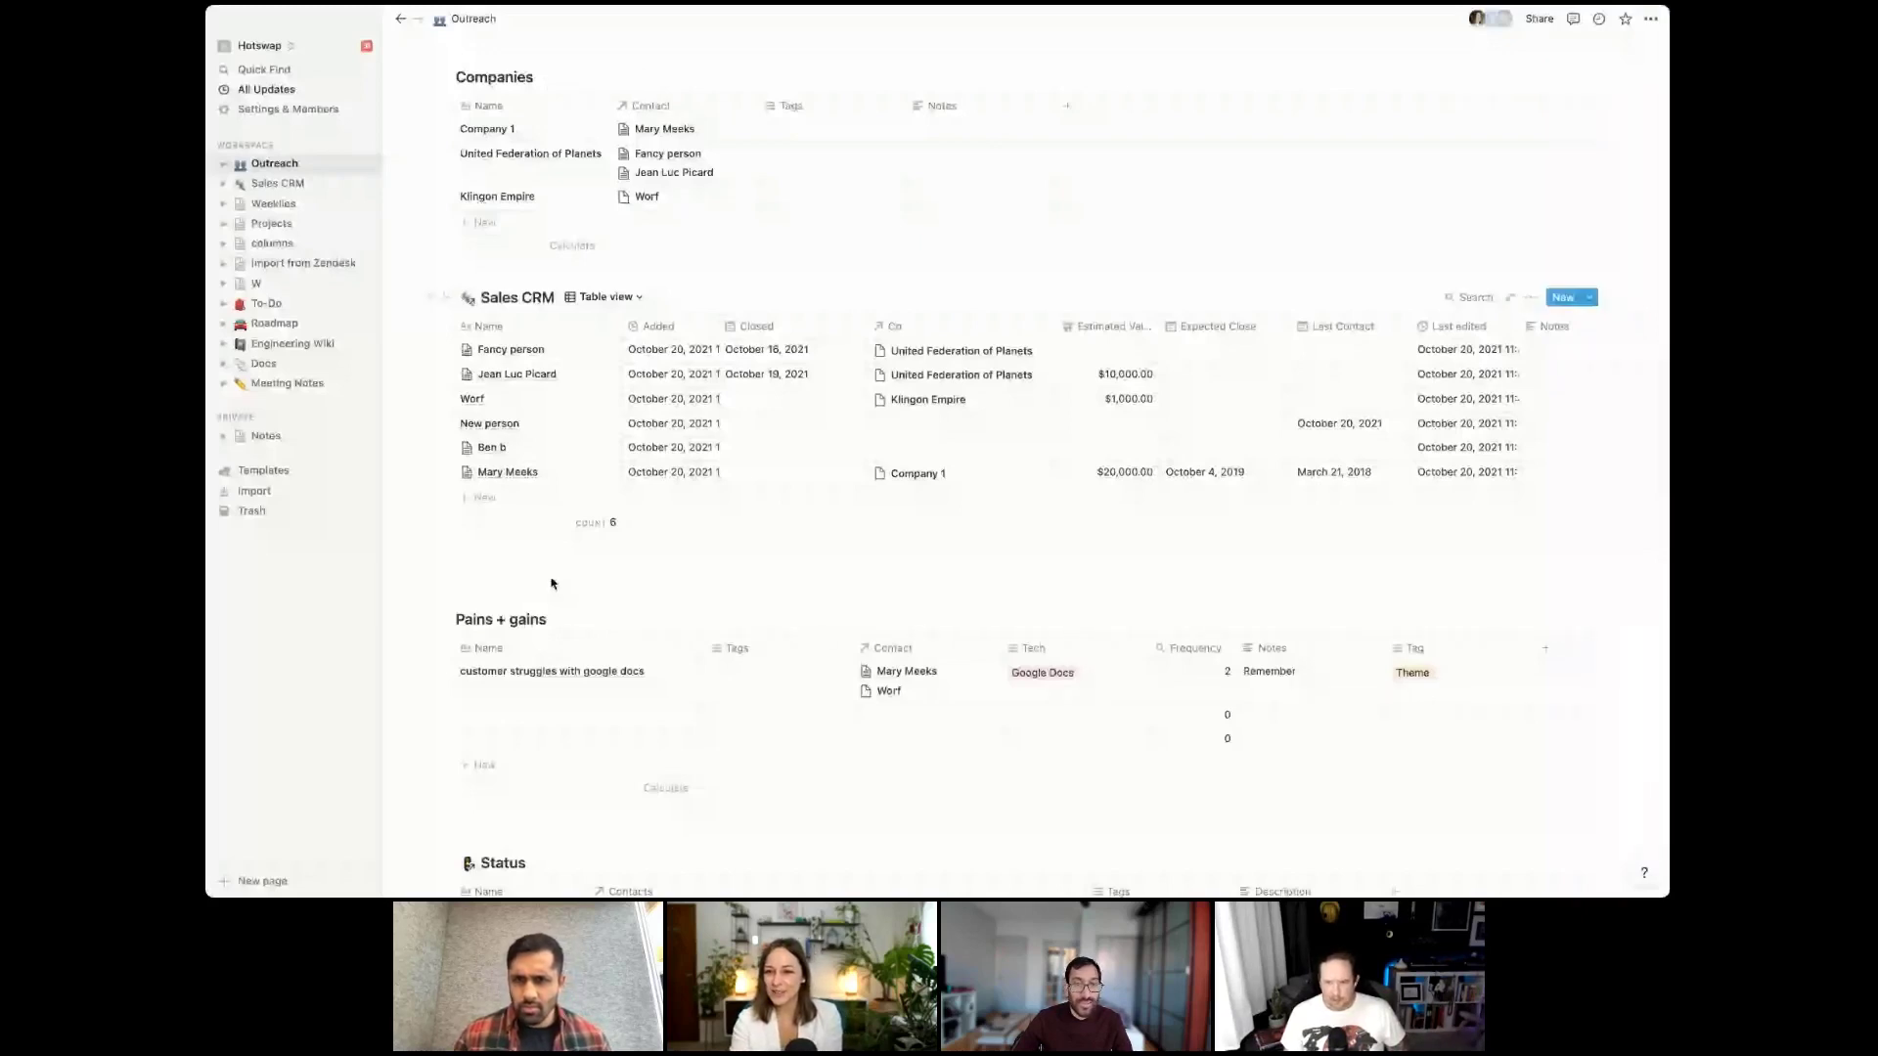
Switch the embedded Sales CRM from Table to the Status by team member view
{"action": "mouse_move", "coordinate": [548, 472]}
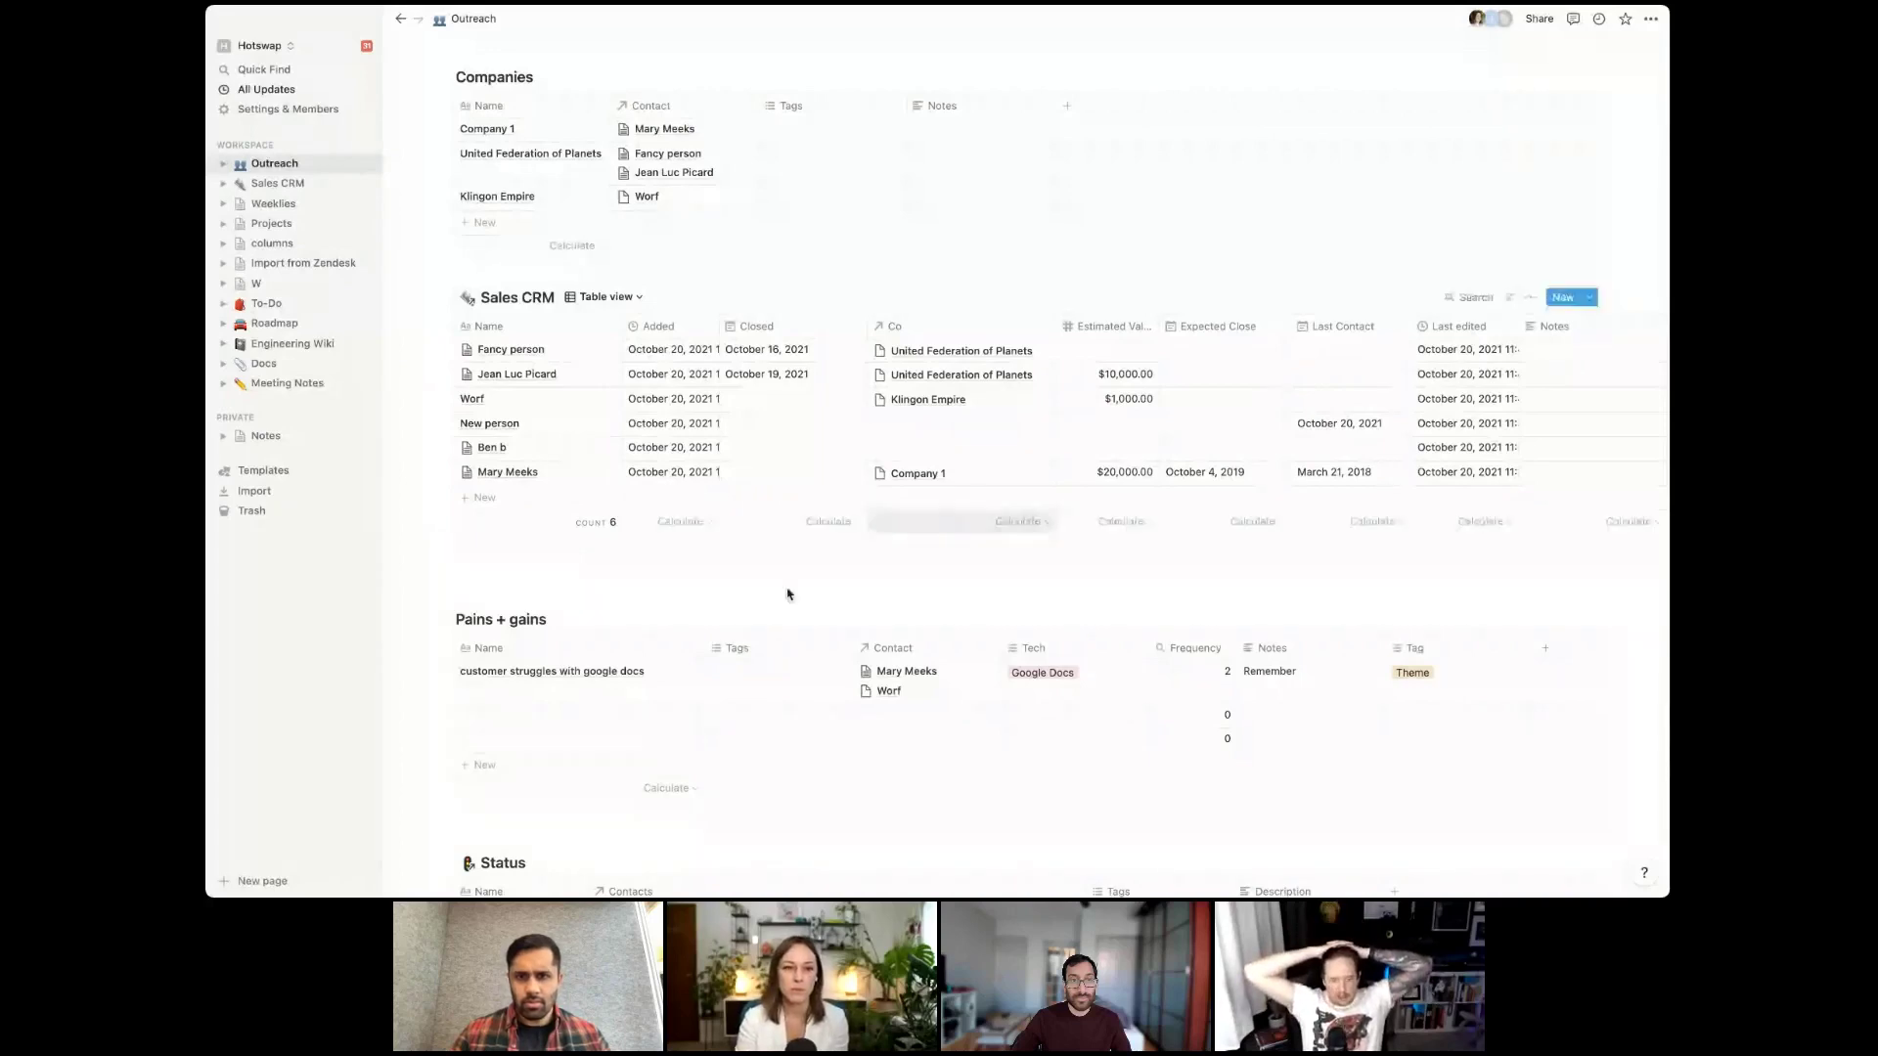
{"action": "left_click", "coordinate": [626, 297]}
{"action": "left_click", "coordinate": [605, 376]}
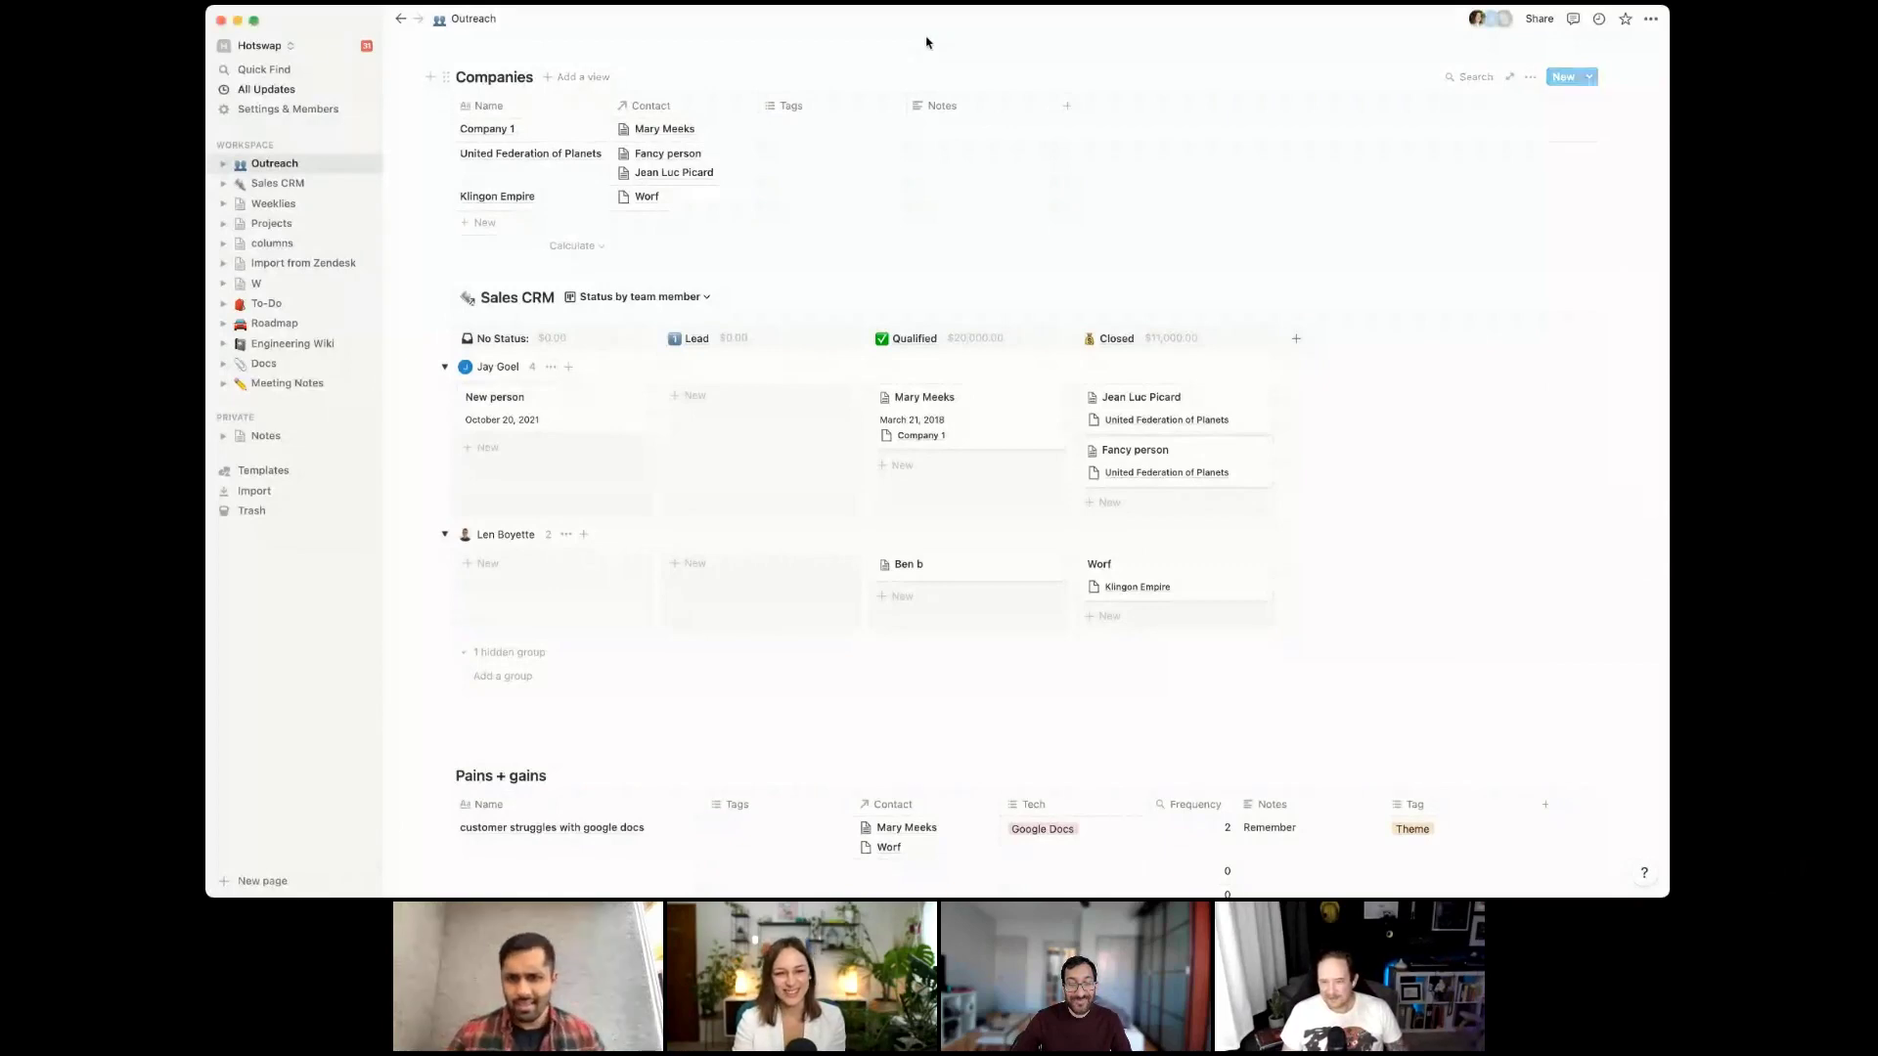
{"action": "left_click", "coordinate": [915, 339]}
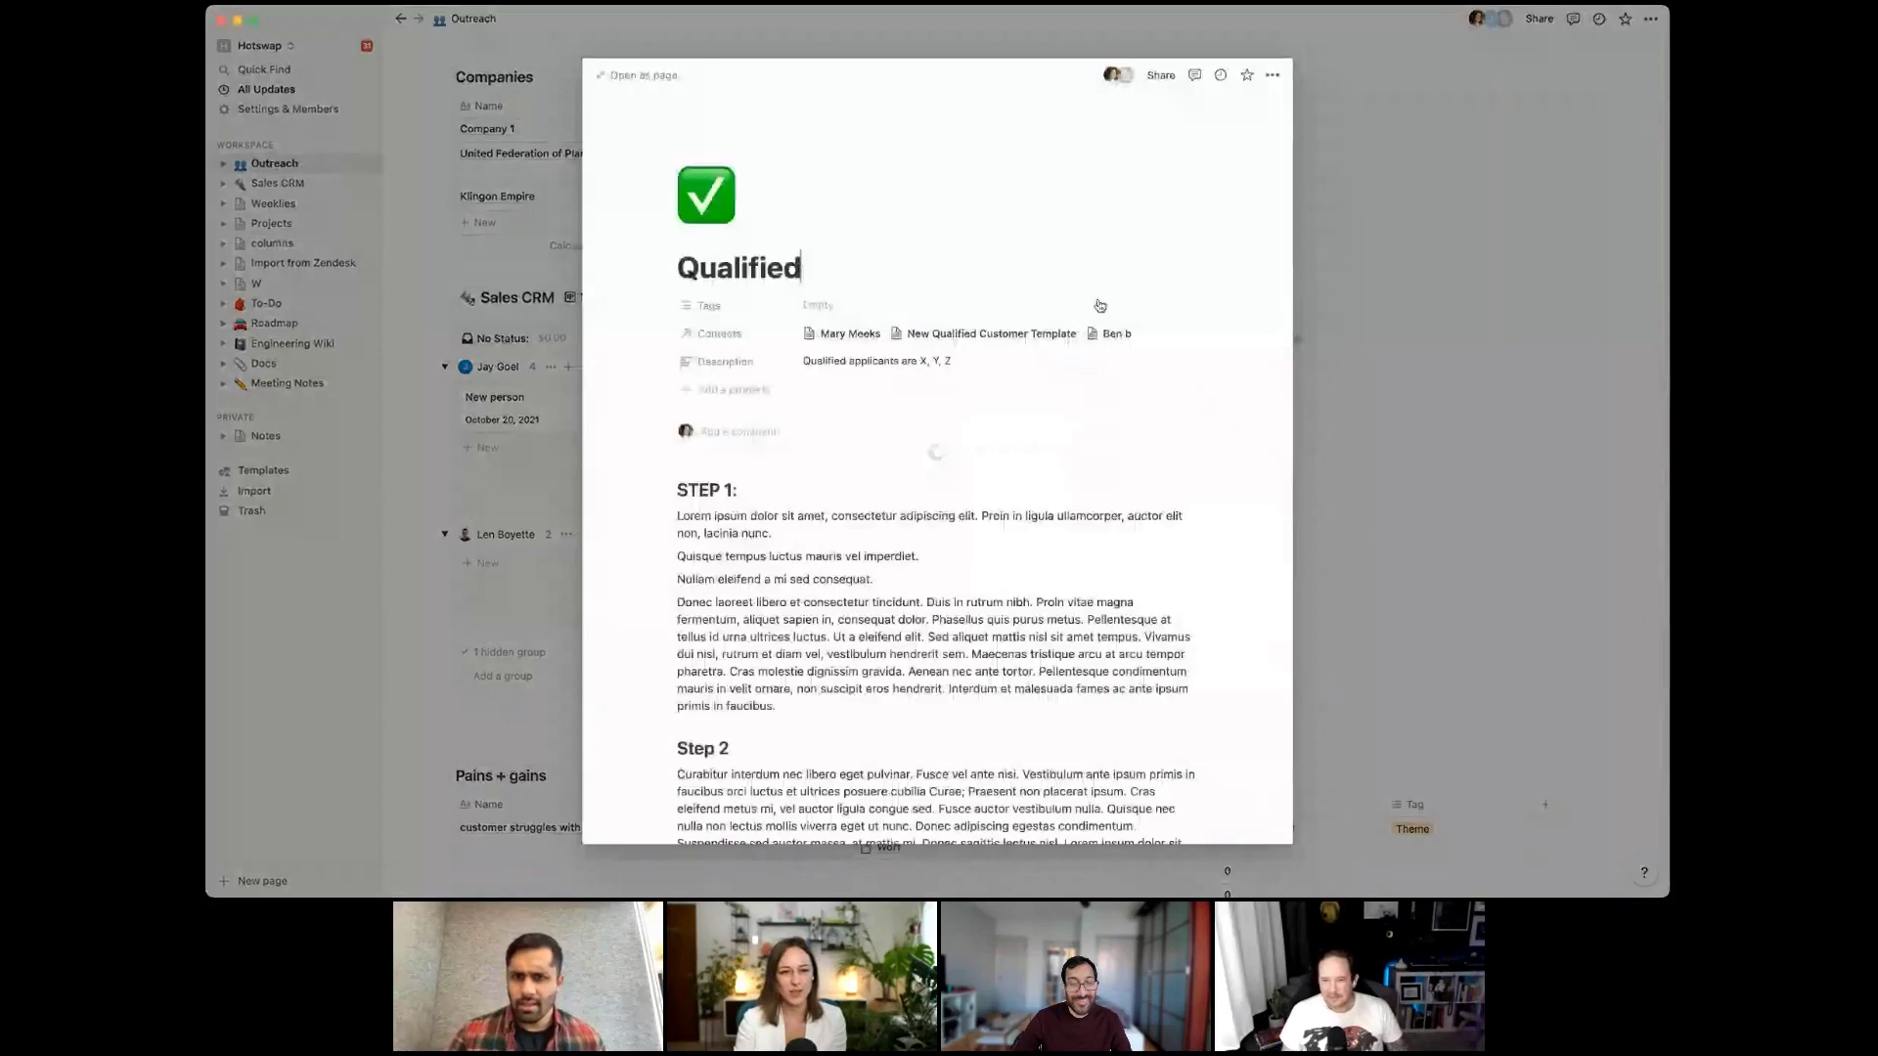
{"action": "left_click", "coordinate": [1436, 236]}
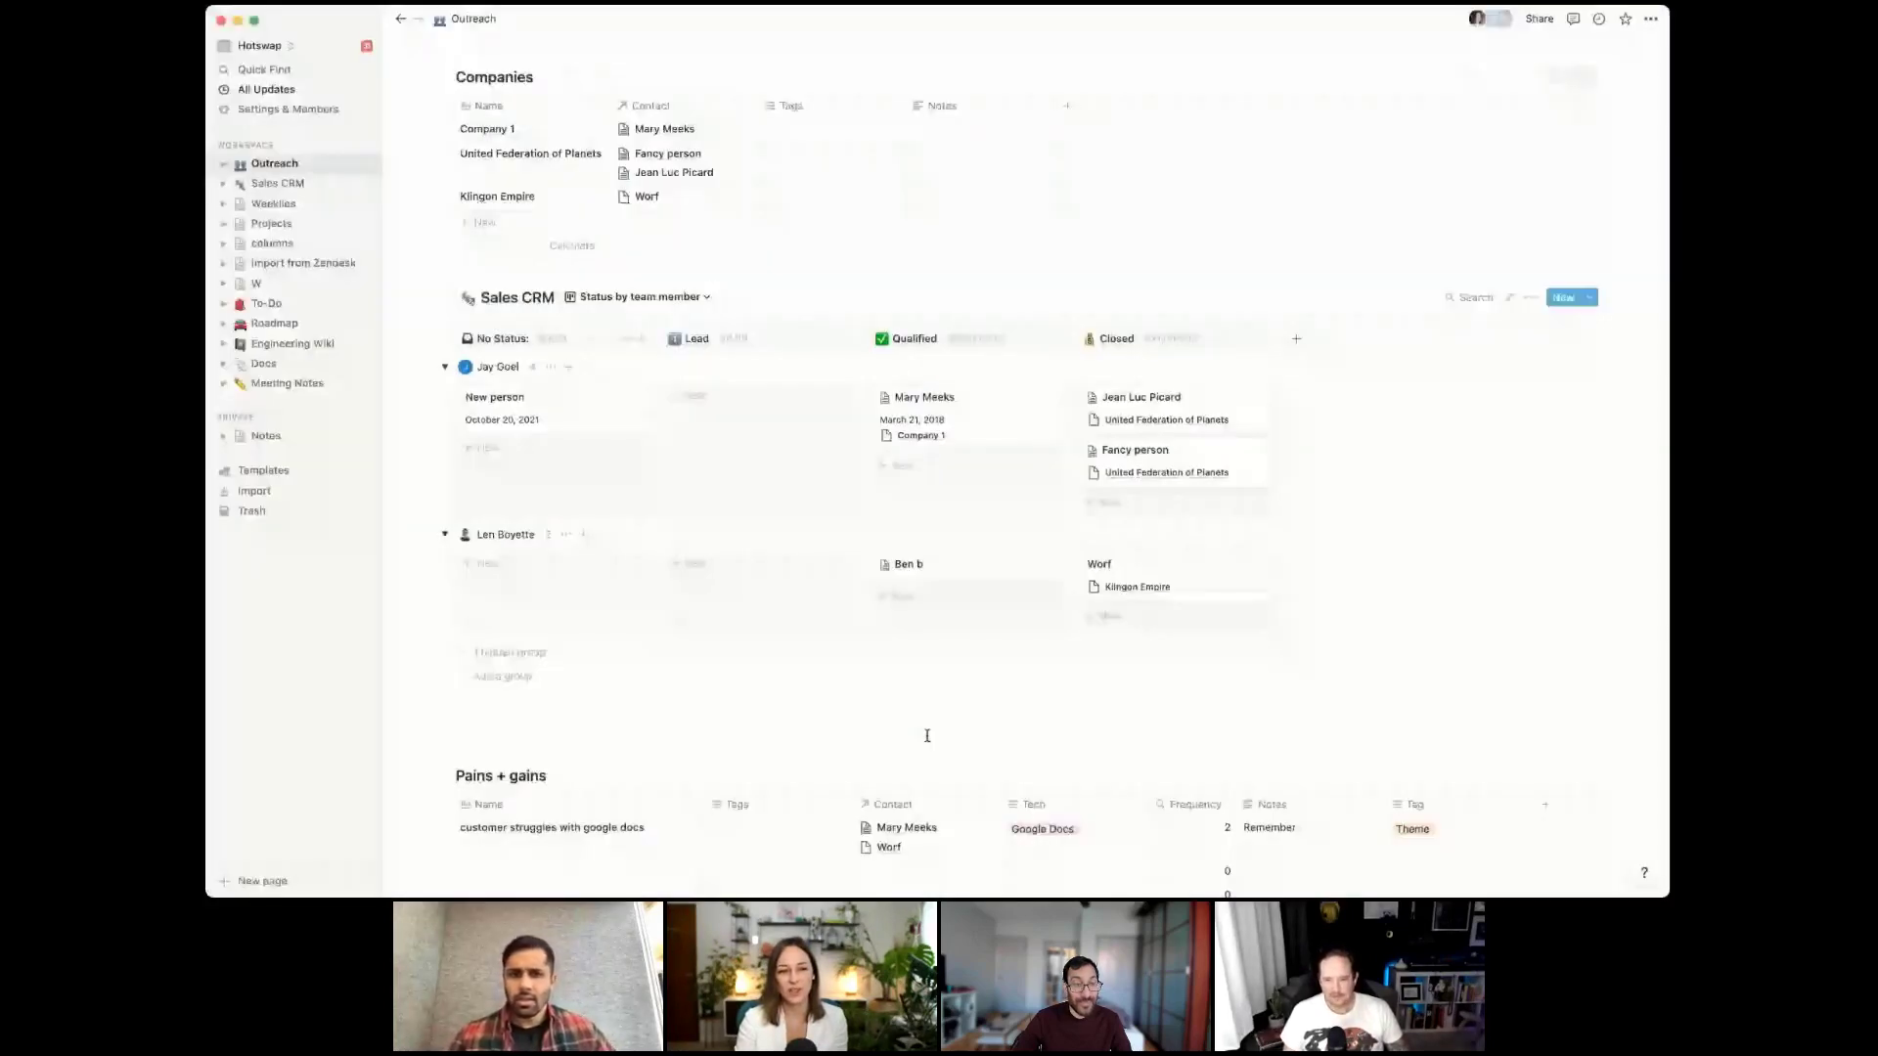
{"action": "left_click", "coordinate": [913, 340]}
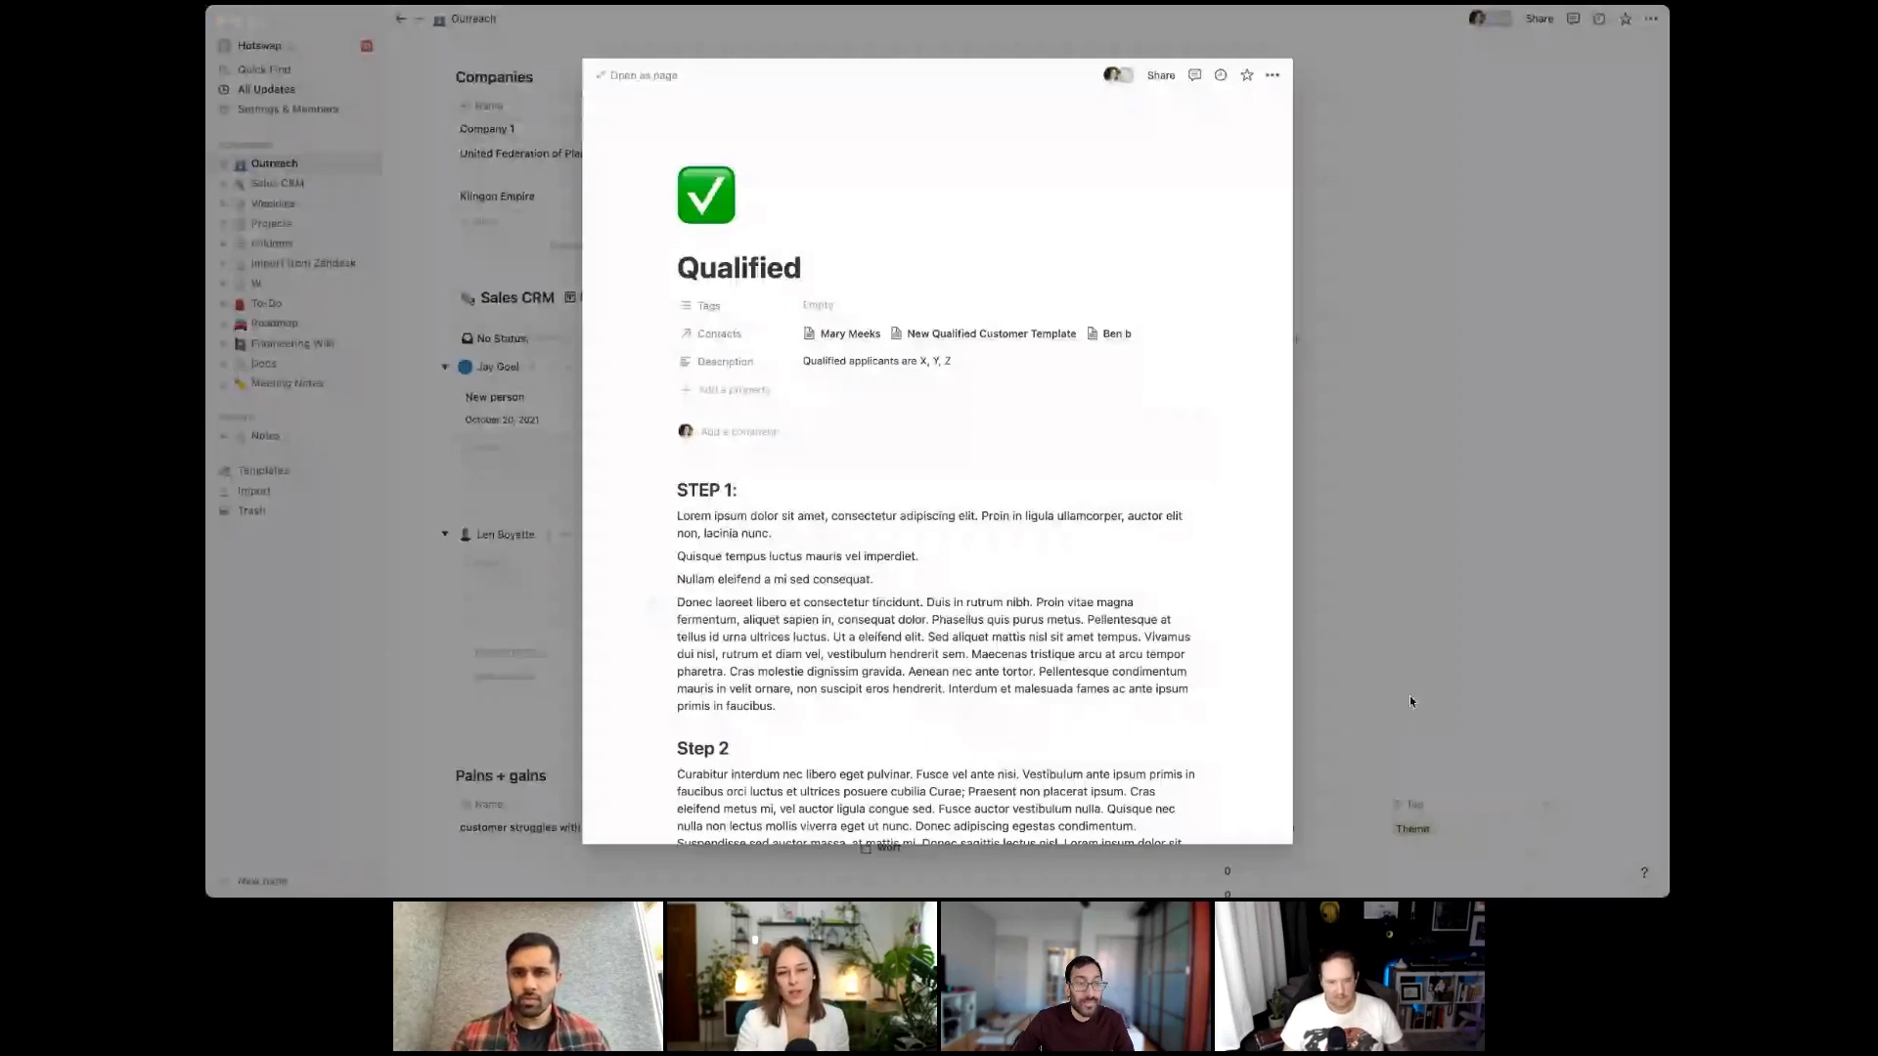
{"action": "left_click", "coordinate": [1125, 337]}
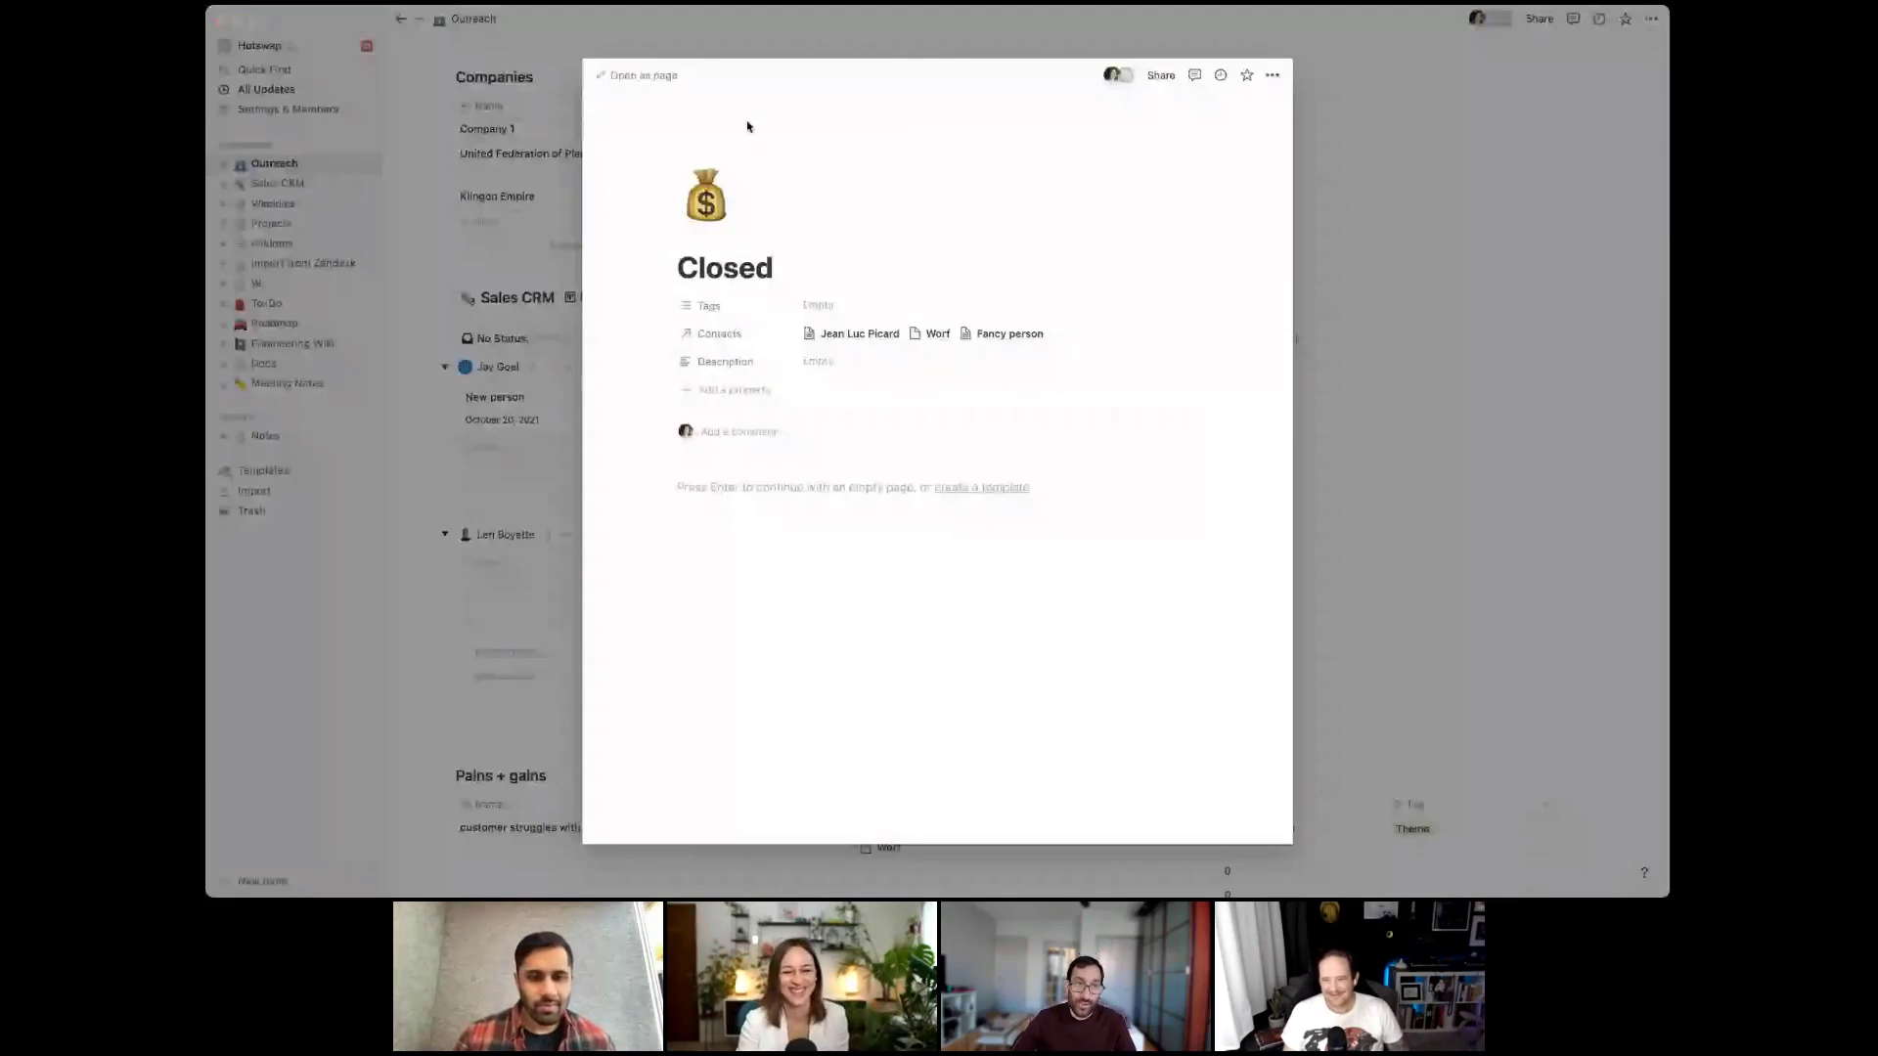
{"action": "left_click", "coordinate": [1348, 742]}
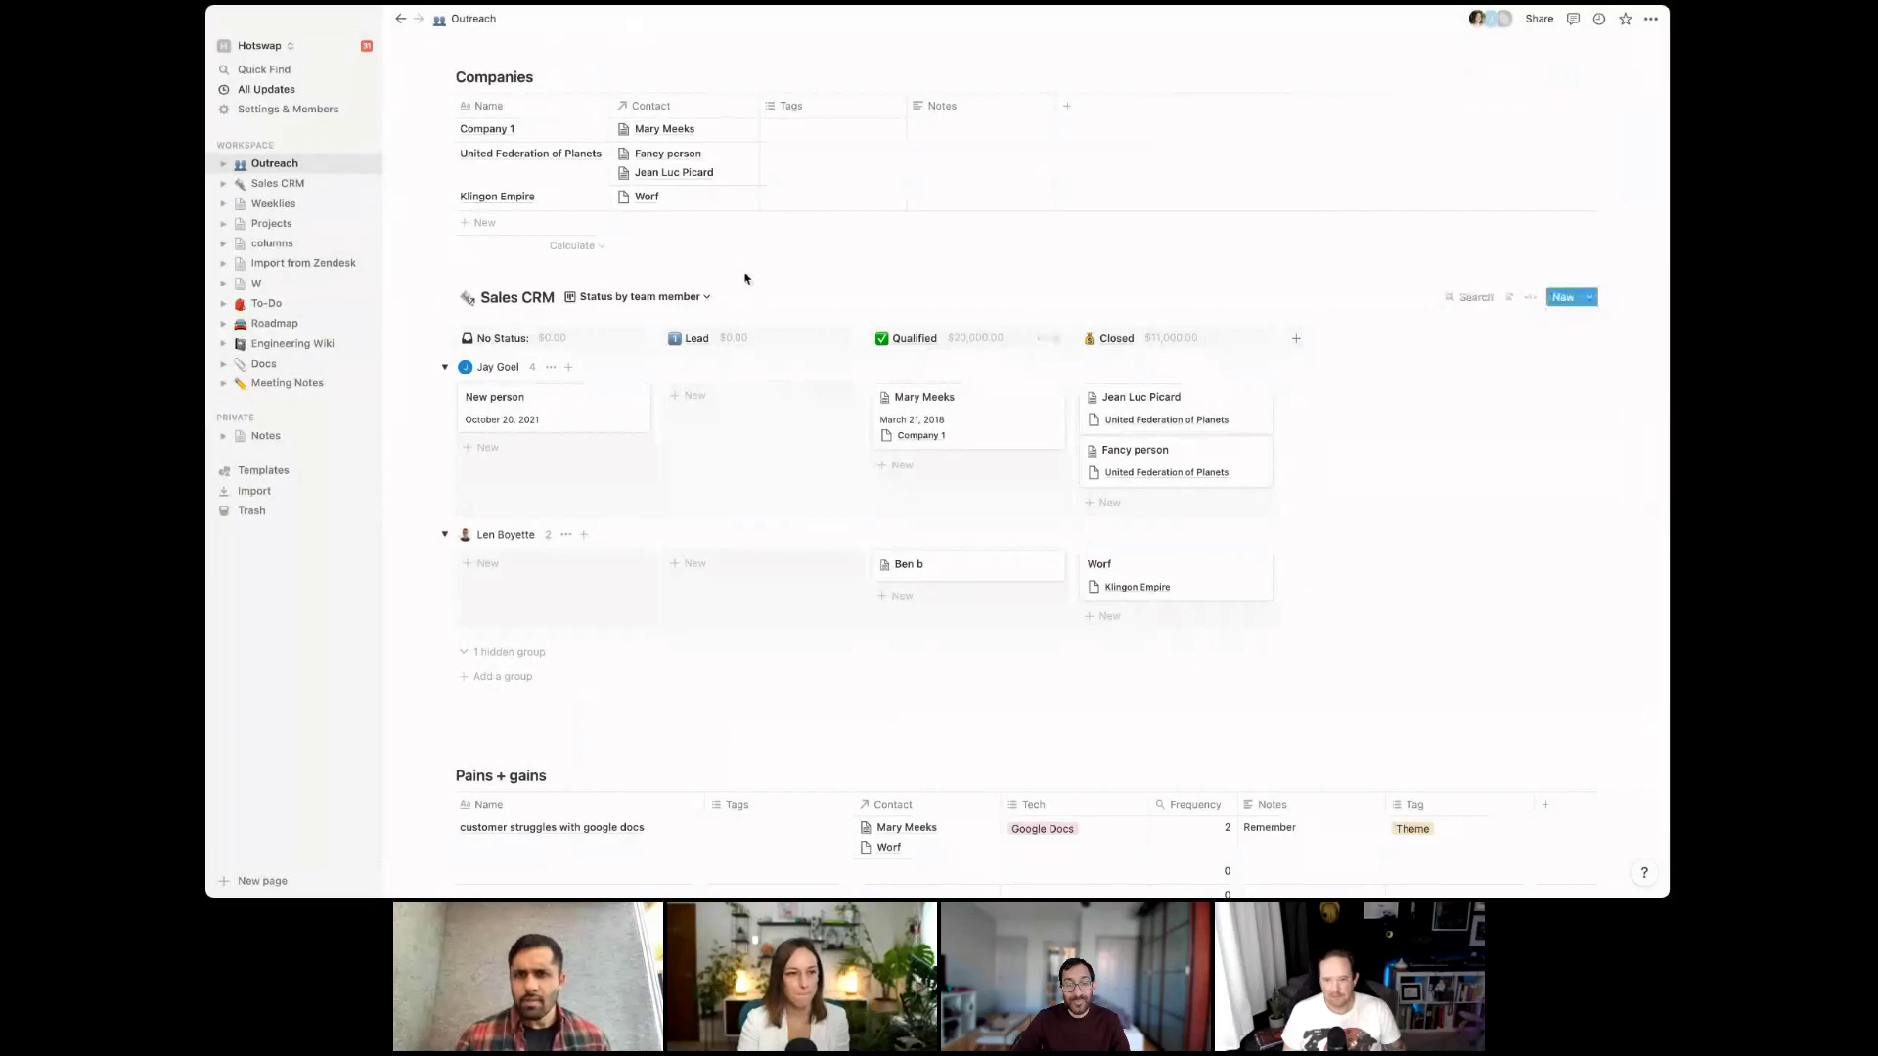
{"action": "scroll", "coordinate": [745, 278], "scroll_direction": "down", "scroll_amount": 3}
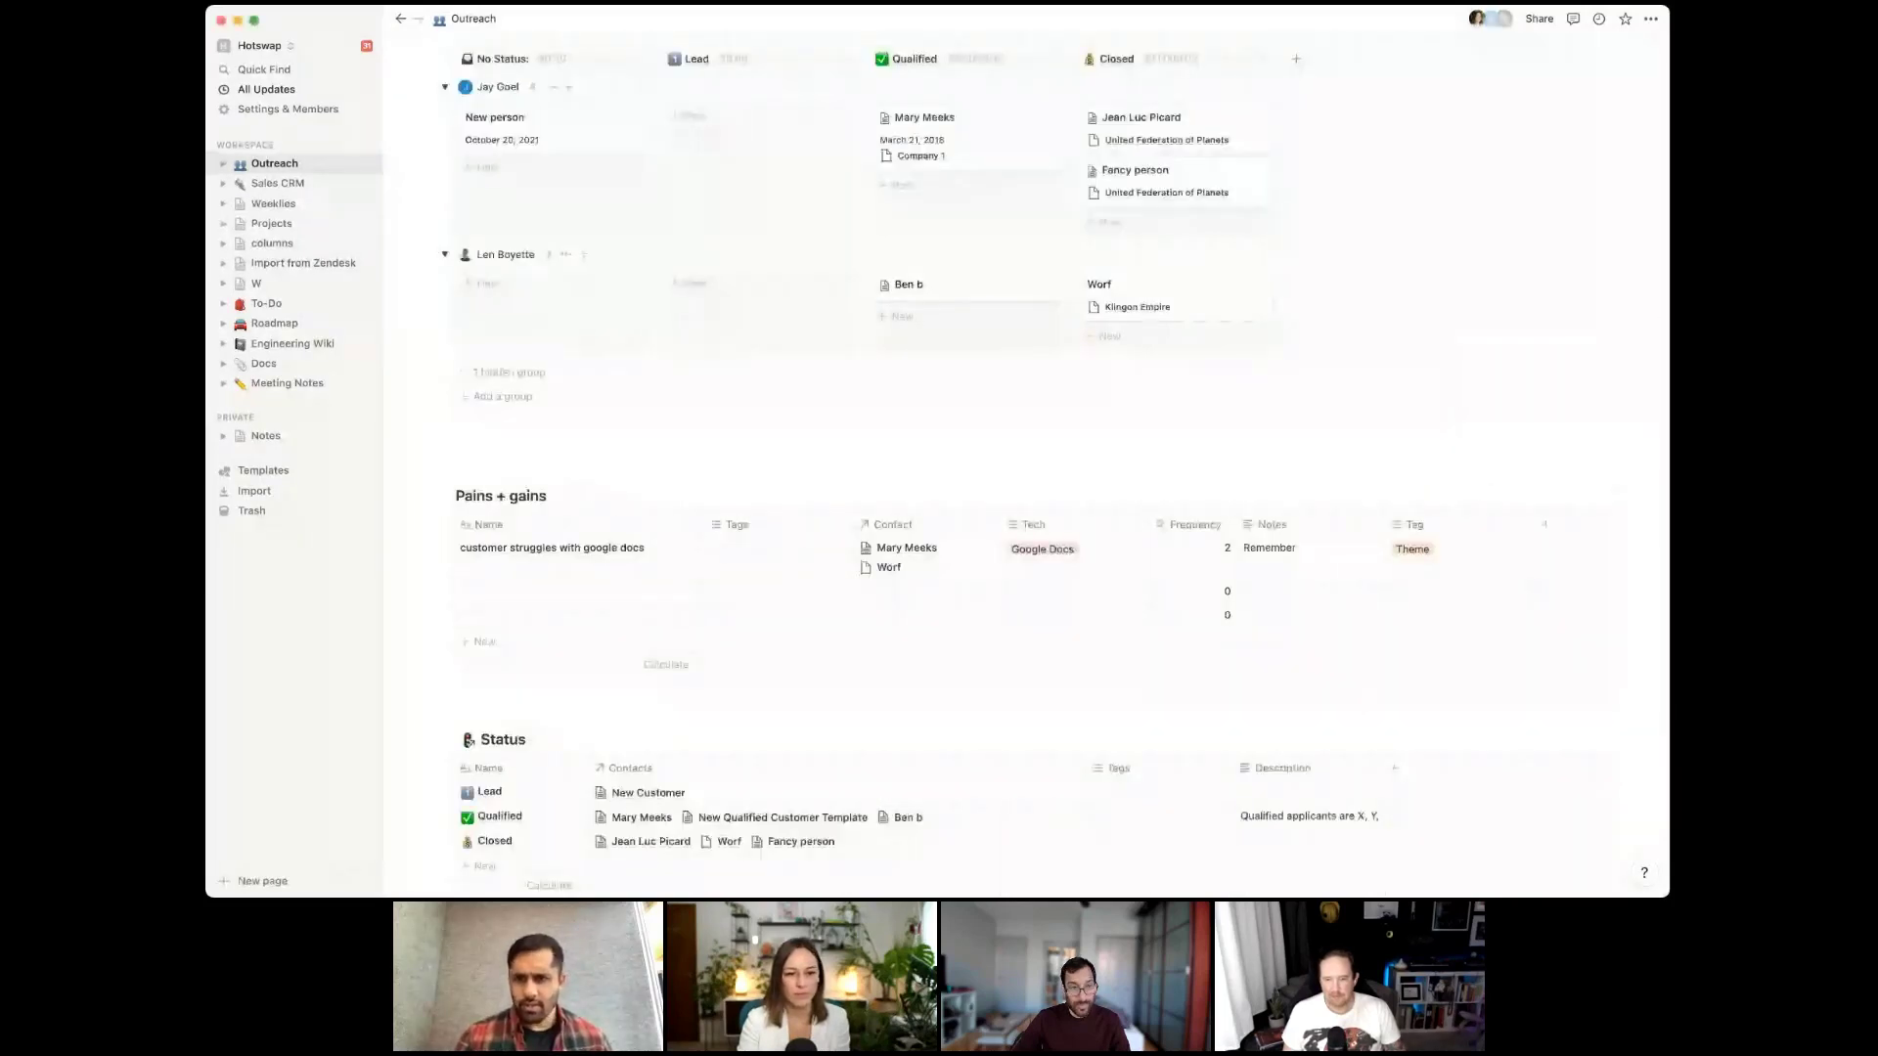